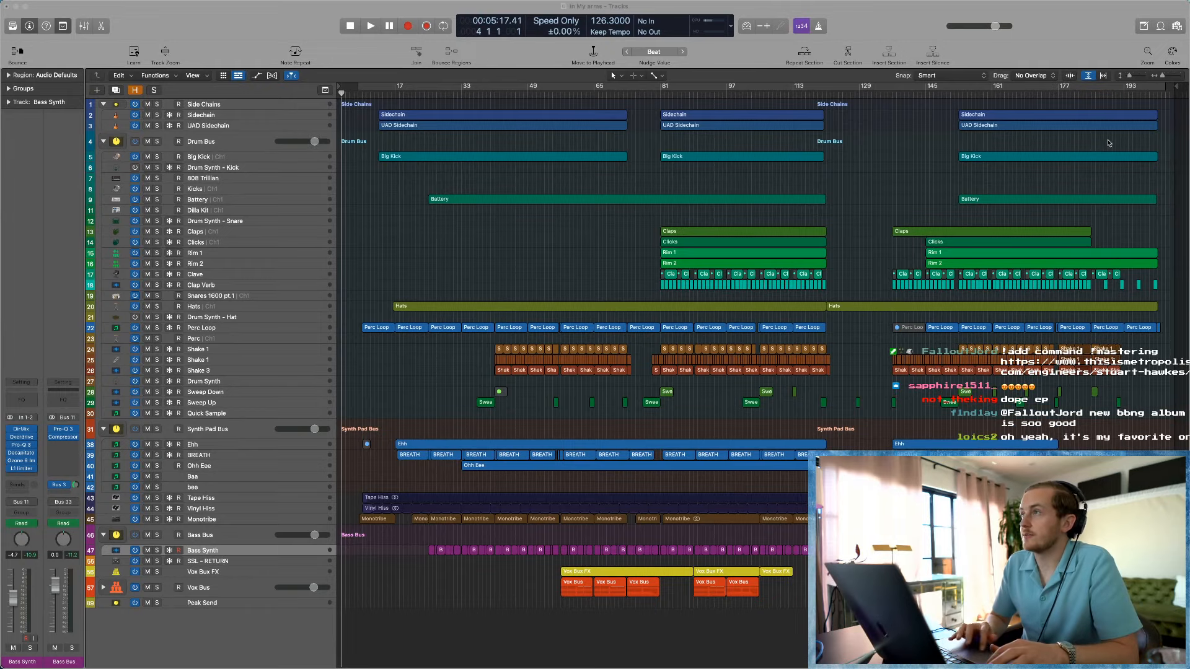
Step: Fit the whole arrangement in view and expand the Vox Bus stack to look over its vocal tracks before collapsing it again
{"action": "left_click_drag", "start_coordinate": [1129, 76], "coordinate": [1126, 83]}
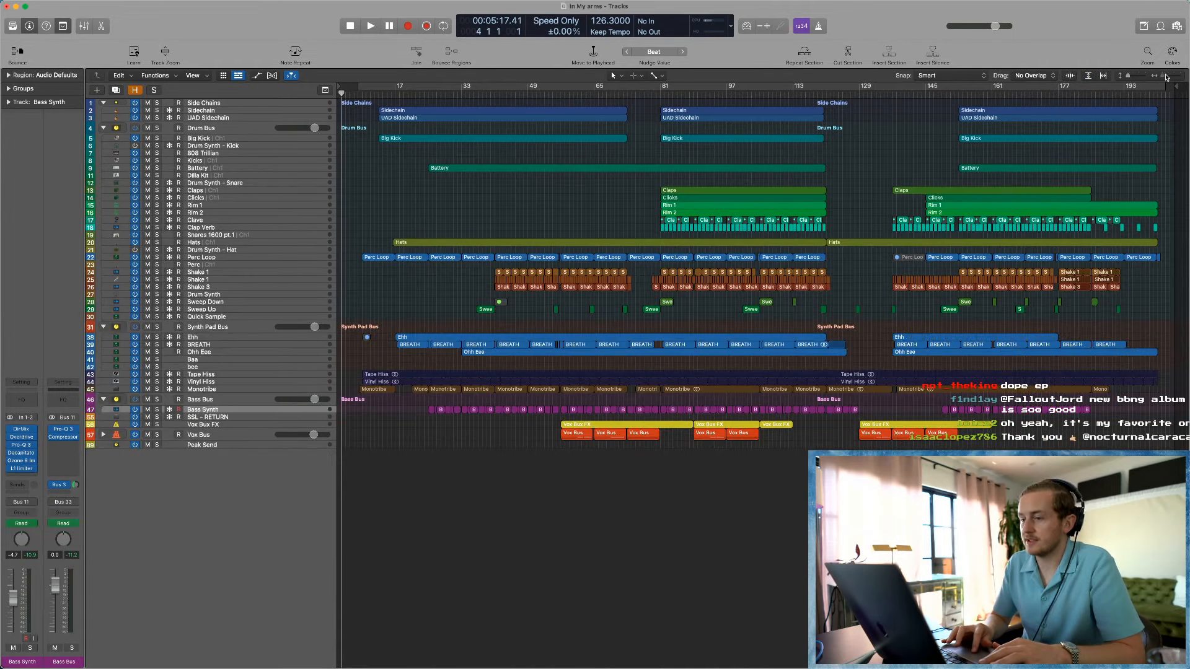
{"action": "left_click_drag", "start_coordinate": [1165, 77], "coordinate": [1162, 77]}
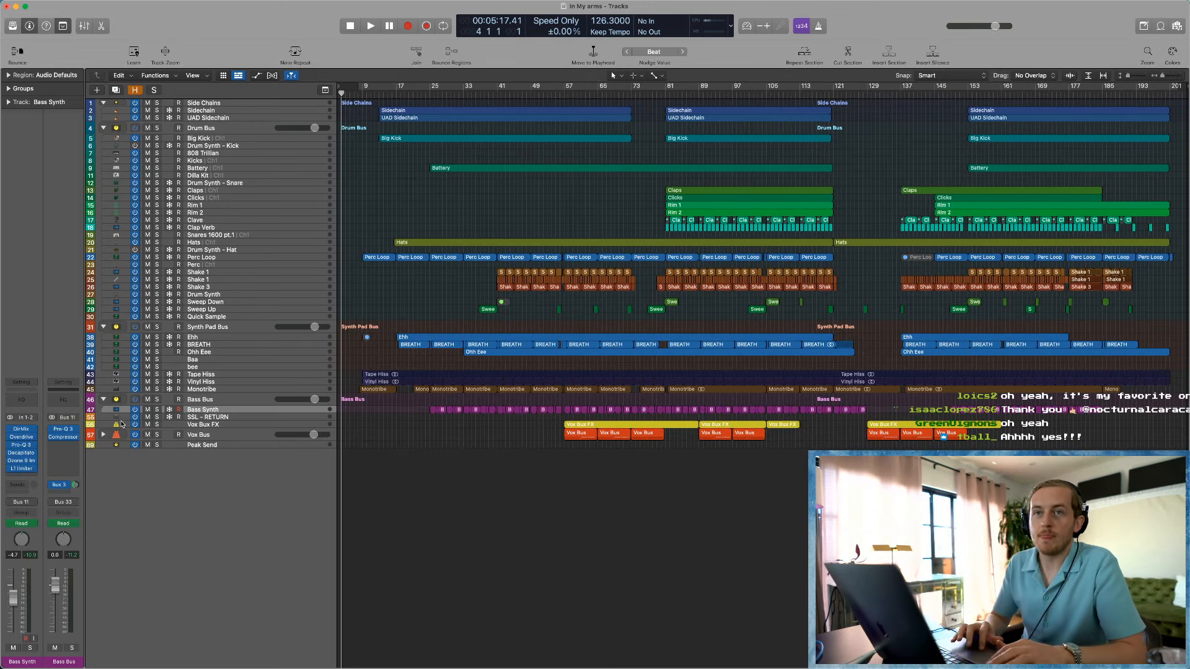
{"action": "left_click", "coordinate": [103, 436]}
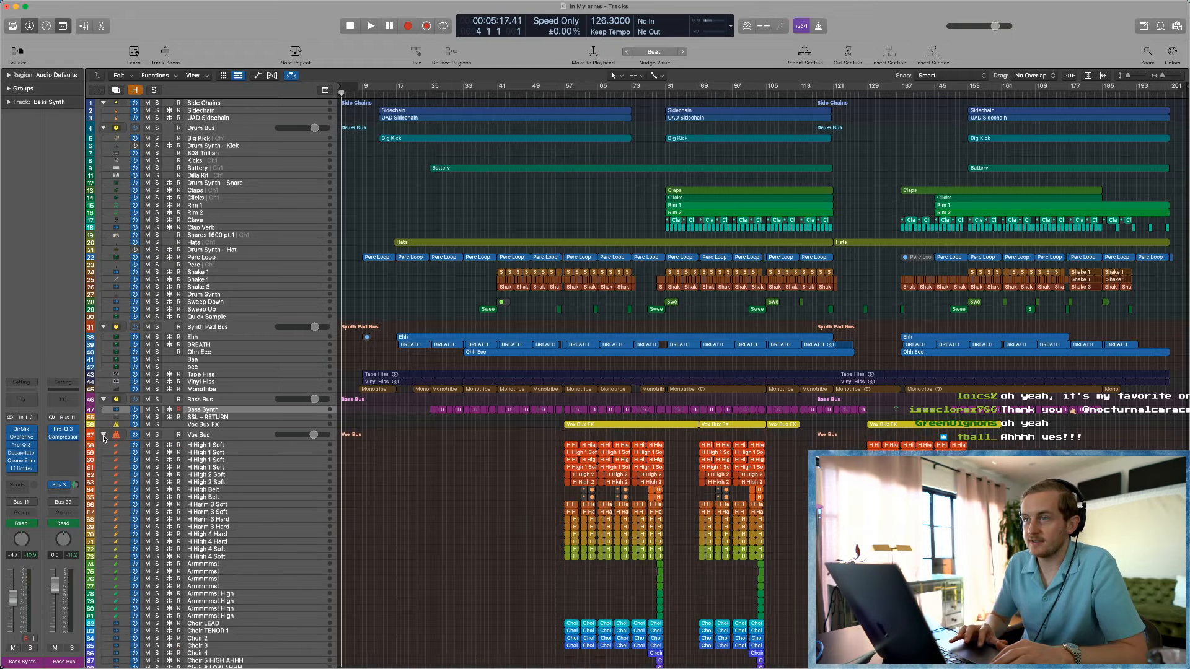
{"action": "scroll", "coordinate": [447, 509], "scroll_direction": "down", "scroll_amount": 3}
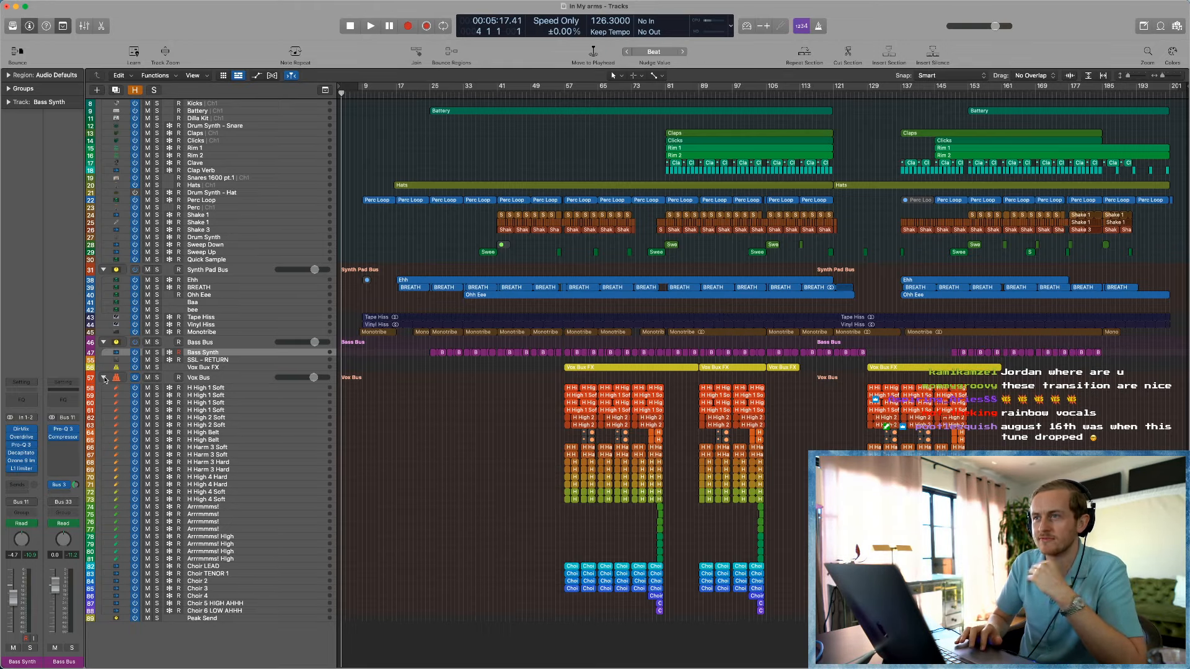
{"action": "left_click", "coordinate": [103, 378]}
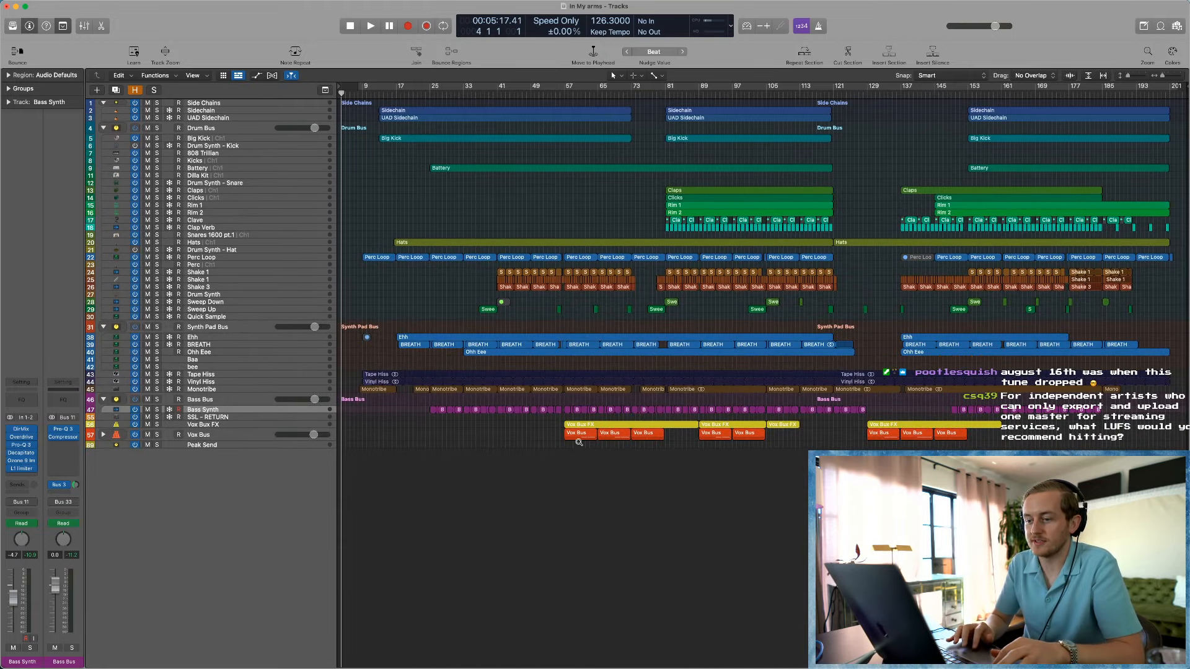
Step: Enlarge the track heights and select all the Vox Bus regions across the arrangement
{"action": "key", "text": "ctrl+alt+Down"}
{"action": "key", "text": "ctrl+alt+Down"}
{"action": "left_click", "coordinate": [589, 611]}
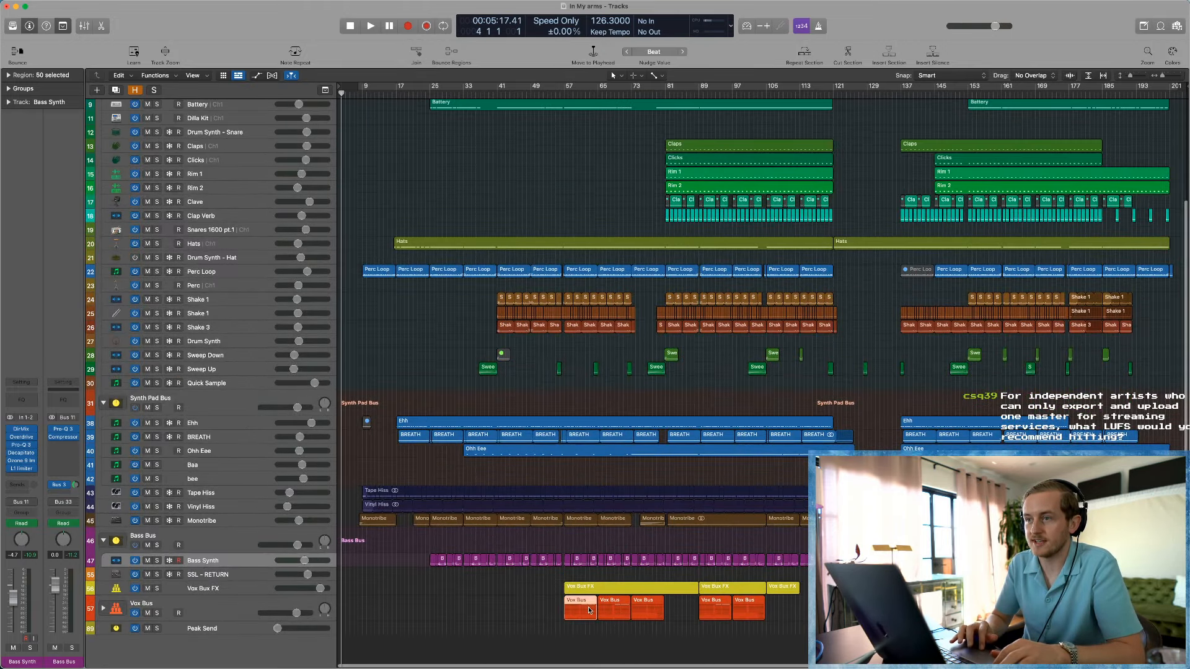
{"action": "left_click_drag", "start_coordinate": [538, 606], "coordinate": [1140, 613]}
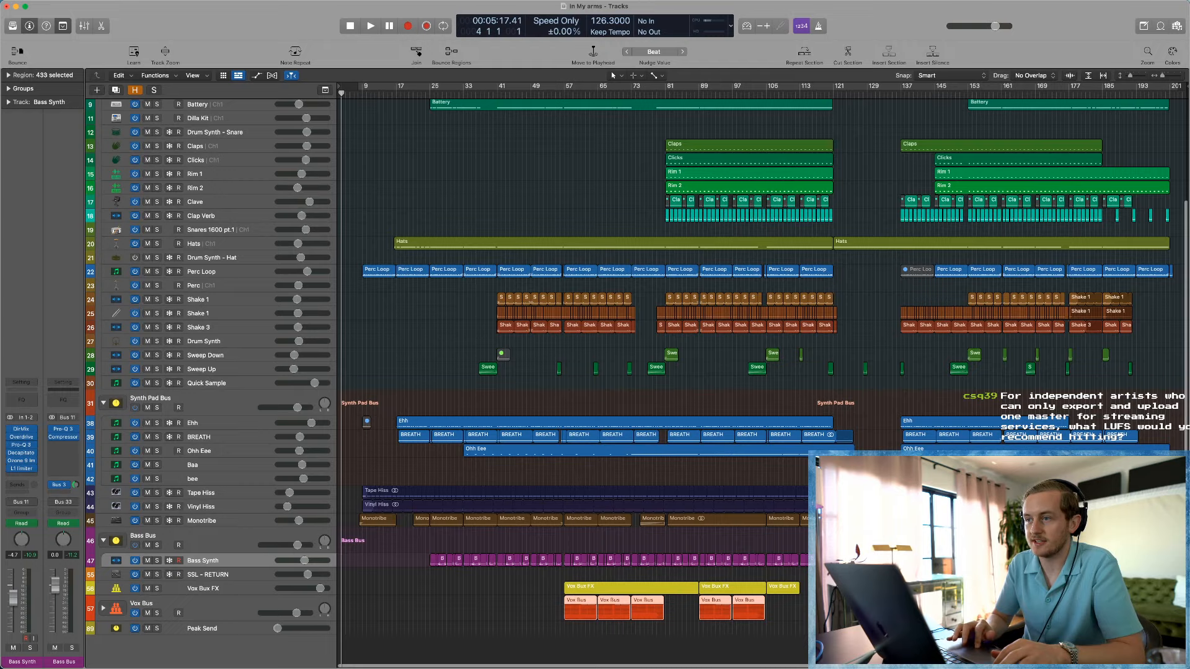
Step: View the channel strips of the Peak Send and SSL - RETURN tracks
{"action": "left_click", "coordinate": [244, 610]}
{"action": "left_click", "coordinate": [234, 628]}
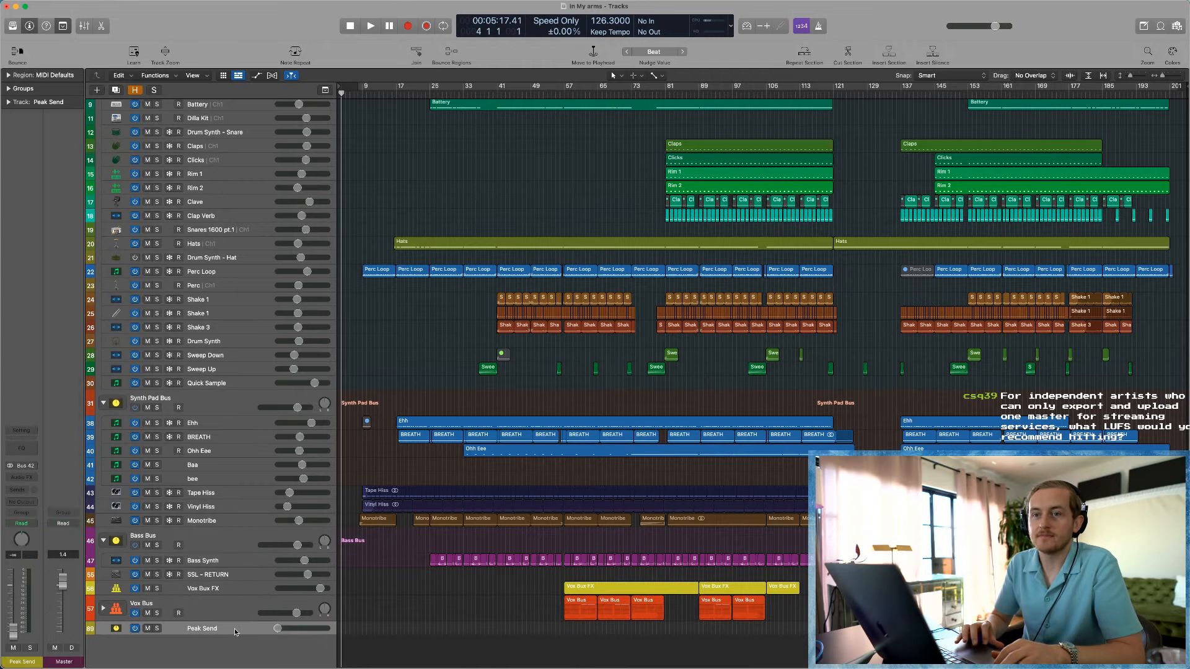
{"action": "left_click", "coordinate": [236, 577]}
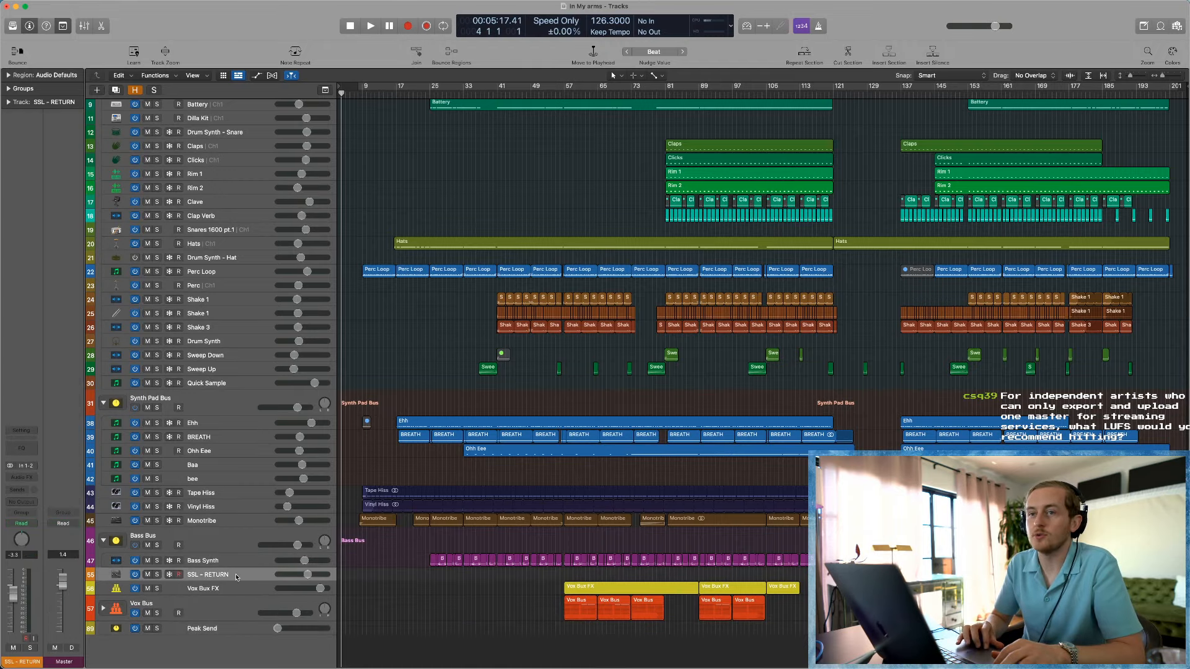
Step: Select the Drum Bus tracks from Big Kick through Drum Synth to highlight the drum regions
{"action": "scroll", "coordinate": [356, 202], "scroll_direction": "up", "scroll_amount": 3}
{"action": "key", "text": "super+Up"}
{"action": "key", "text": "super+Up"}
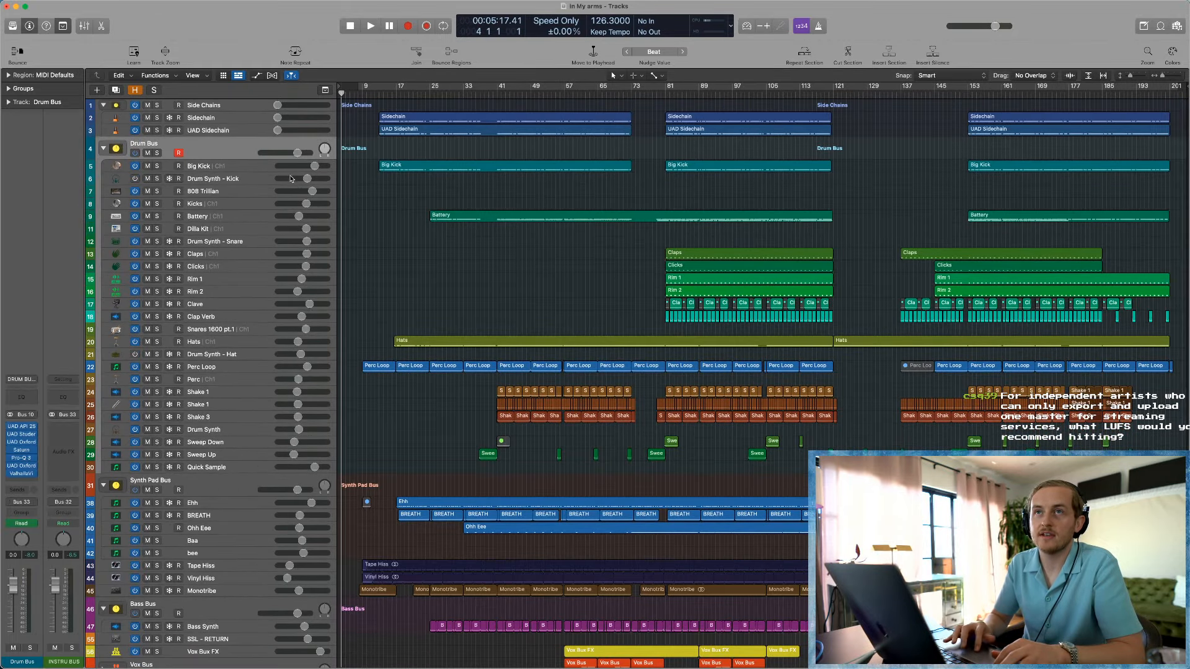
{"action": "left_click", "coordinate": [245, 168]}
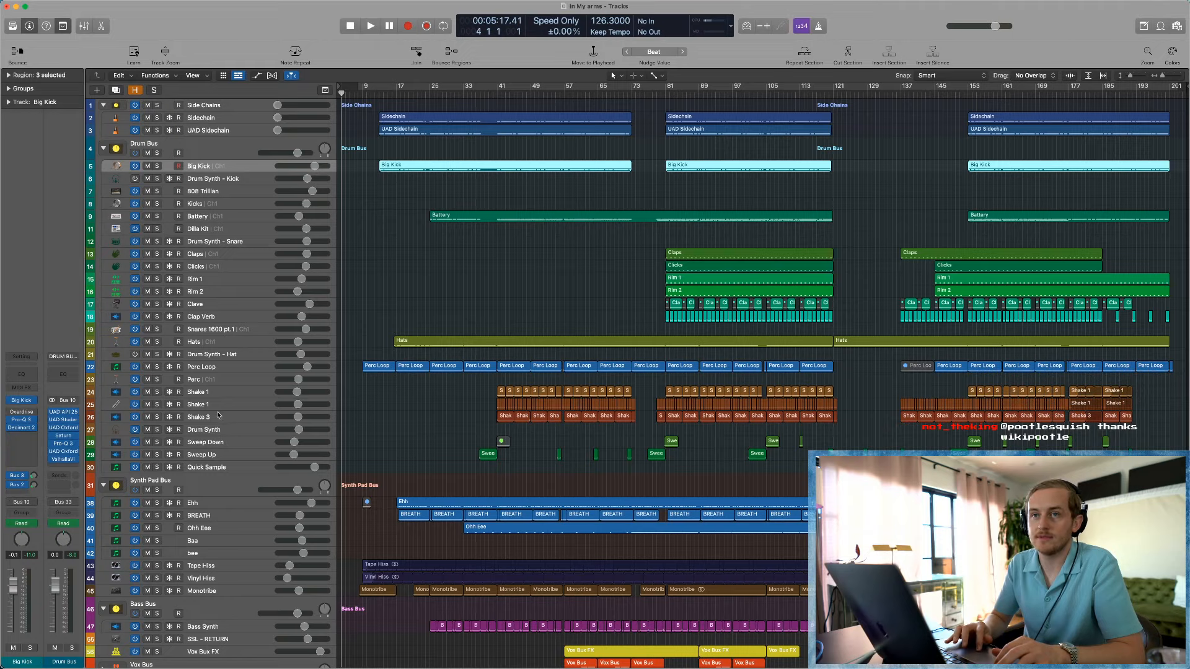
{"action": "left_click", "coordinate": [219, 433], "text": "shift"}
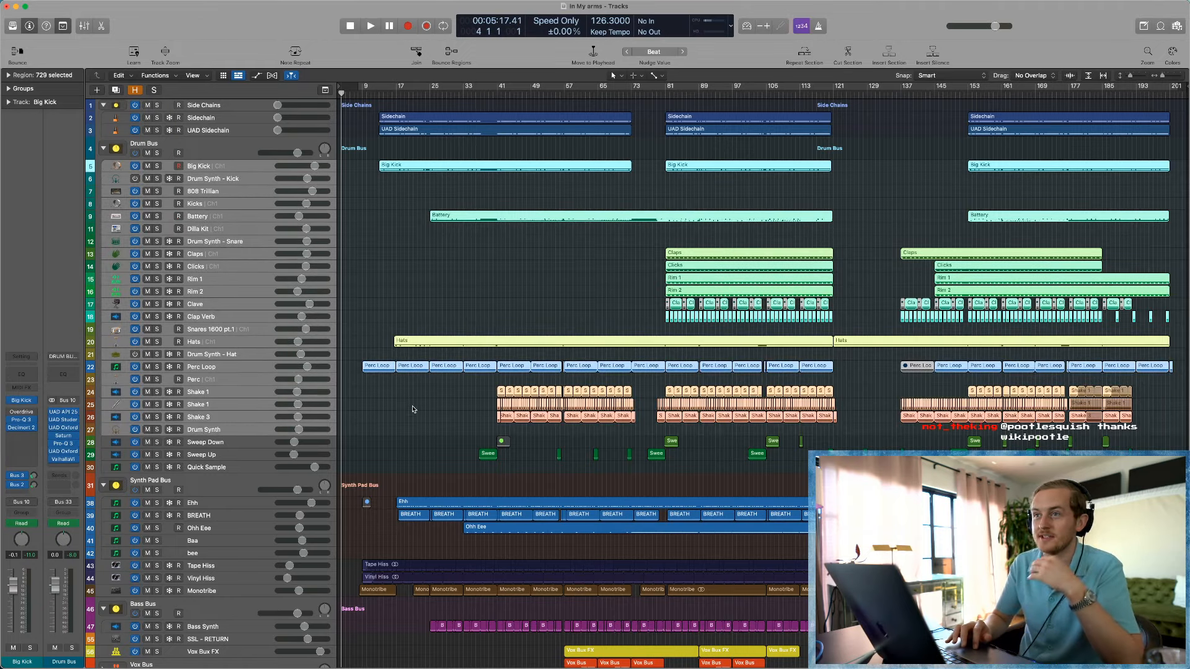
Step: Examine the first Perc Loop region's waveform up close and return to the full arrangement
{"action": "left_click", "coordinate": [400, 410]}
{"action": "left_click", "coordinate": [383, 367]}
{"action": "left_click", "coordinate": [281, 367]}
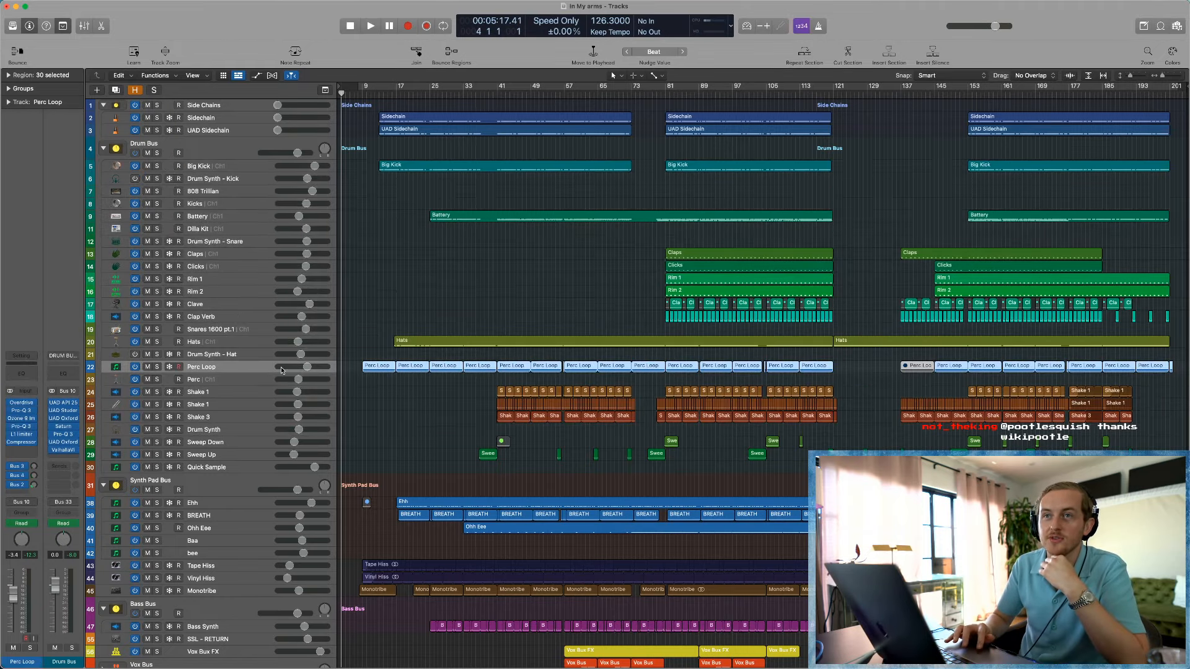
{"action": "left_click", "coordinate": [391, 379]}
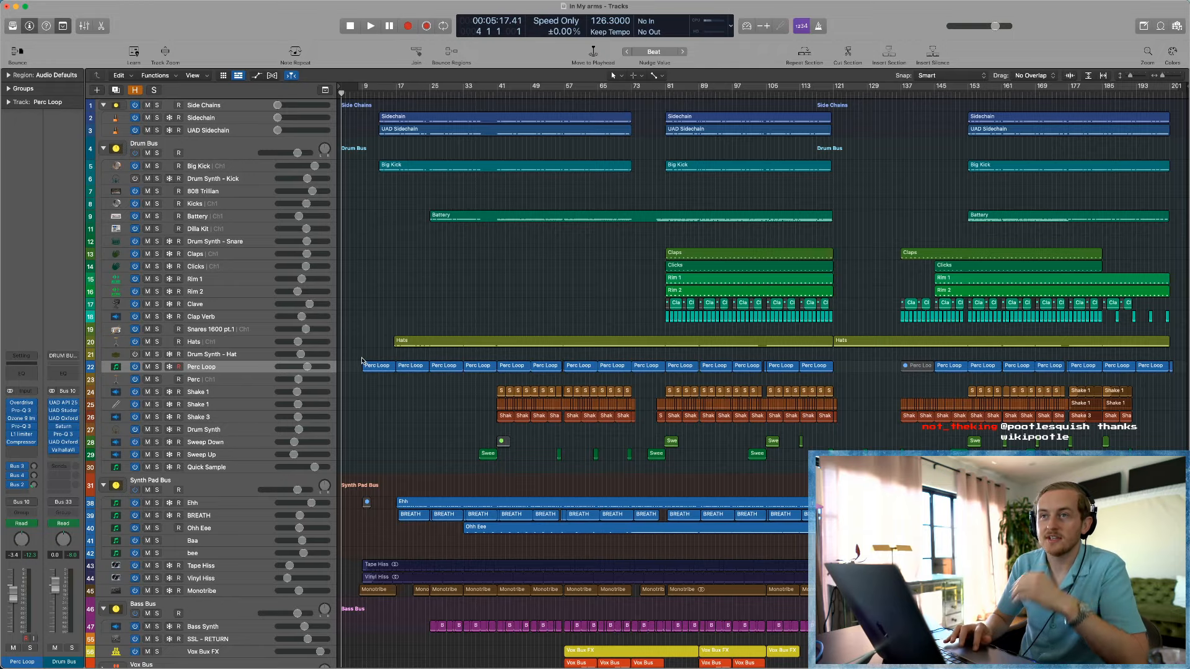
{"action": "left_click_drag", "start_coordinate": [358, 355], "coordinate": [434, 406]}
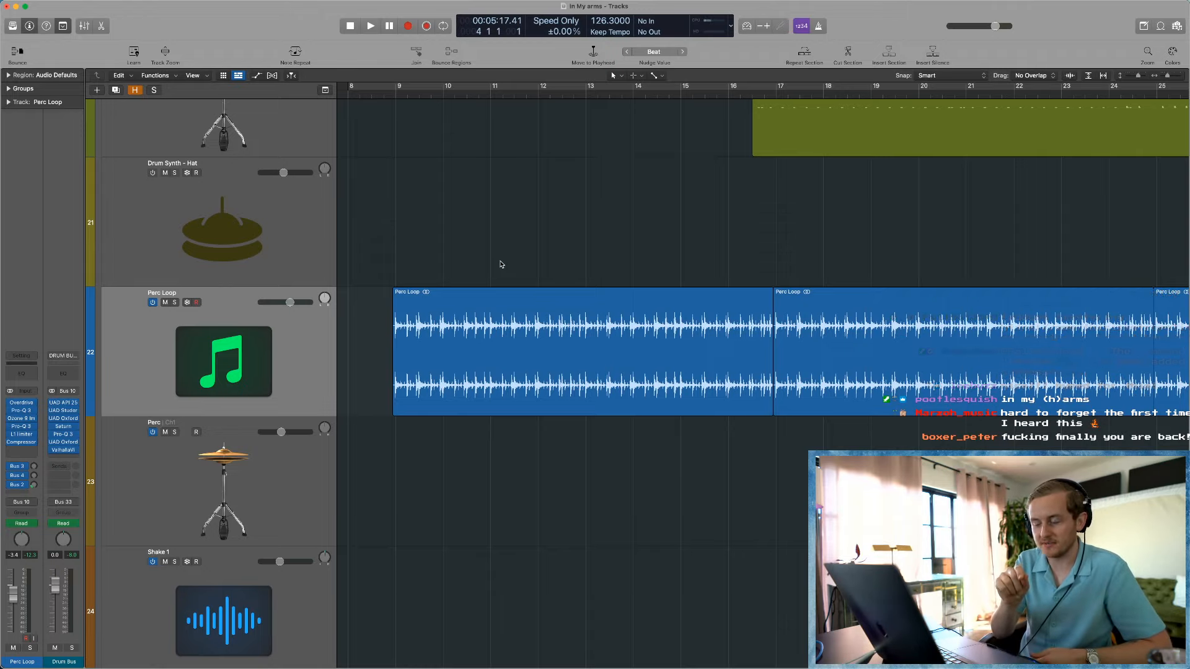
{"action": "left_click", "coordinate": [505, 332]}
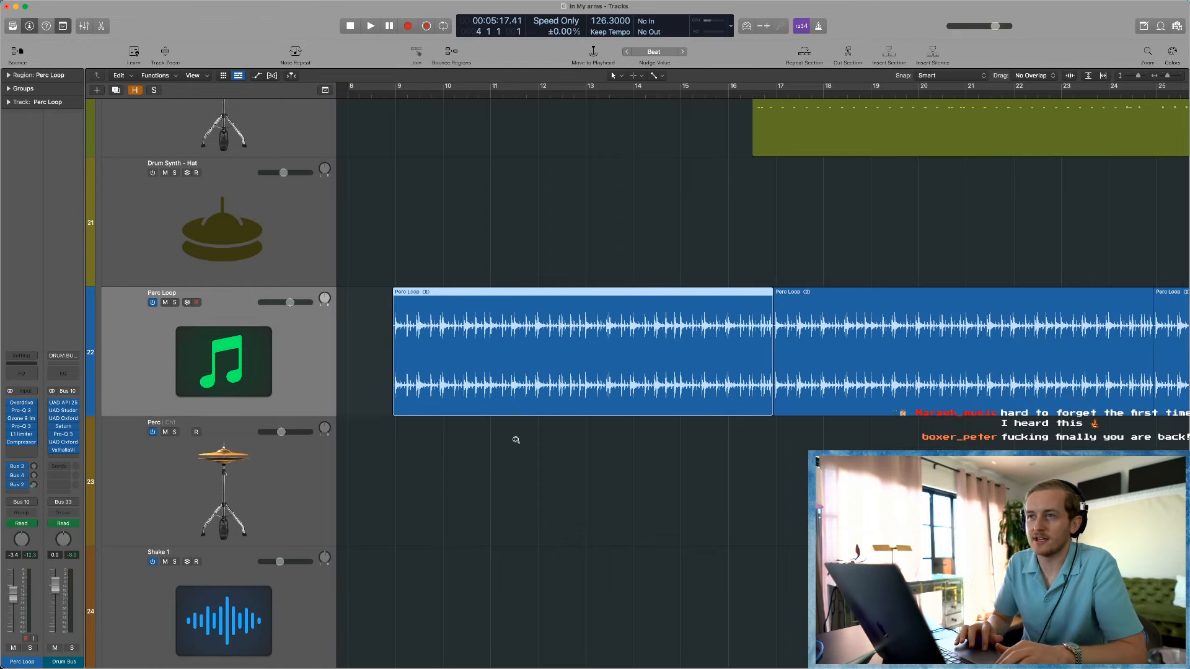
{"action": "key", "text": "z"}
{"action": "left_click", "coordinate": [437, 287]}
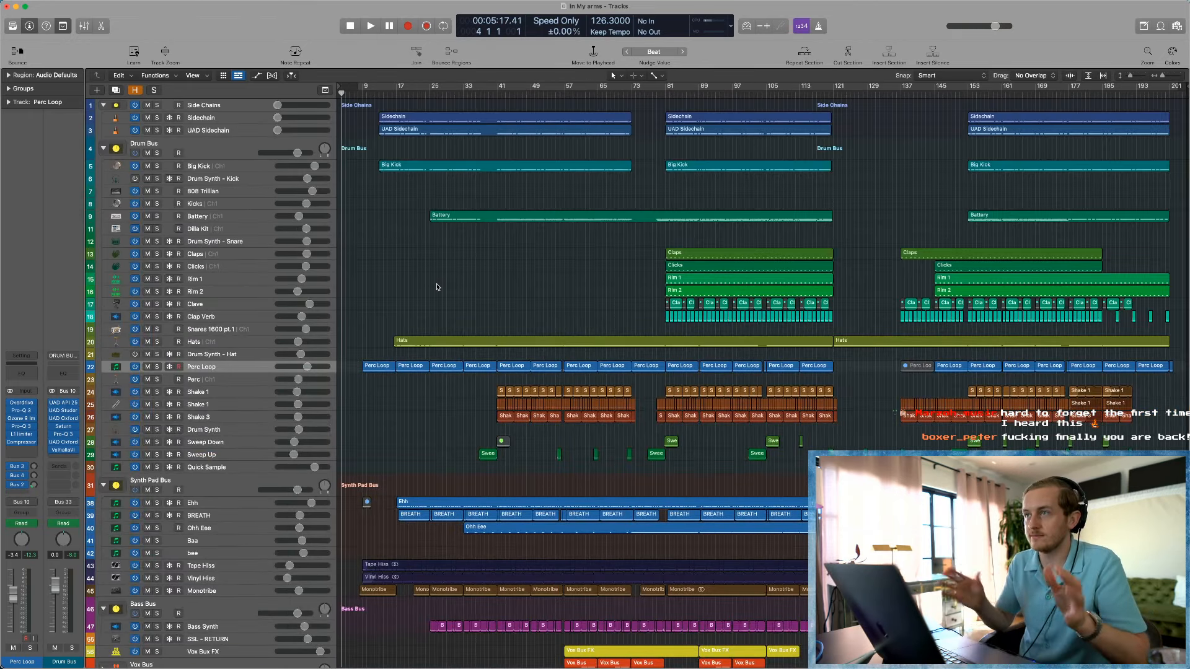
Step: Reveal the project's hidden tracks for a look and hide them again
{"action": "left_click", "coordinate": [135, 90]}
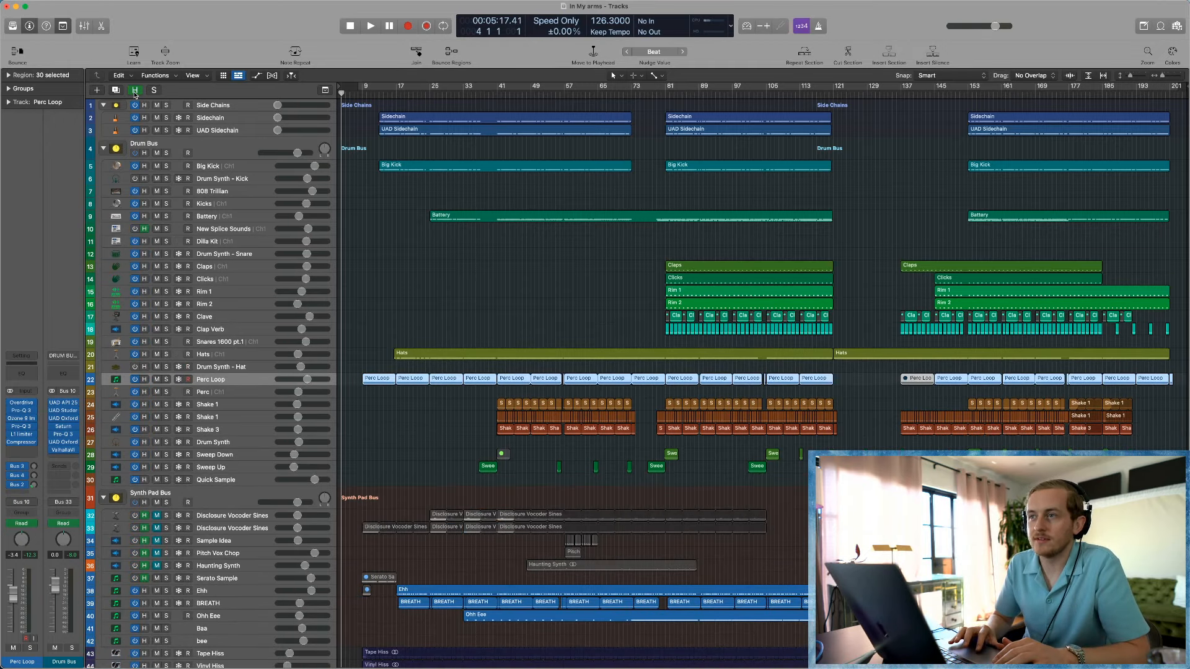
{"action": "left_click", "coordinate": [135, 91]}
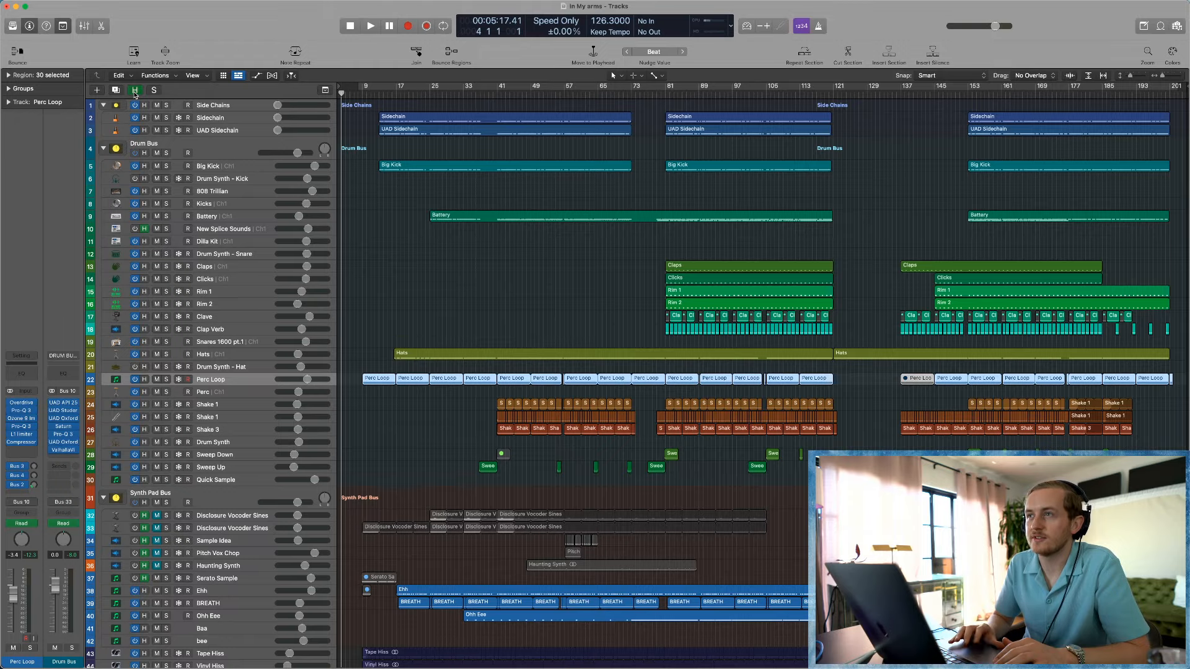
{"action": "left_click", "coordinate": [353, 320]}
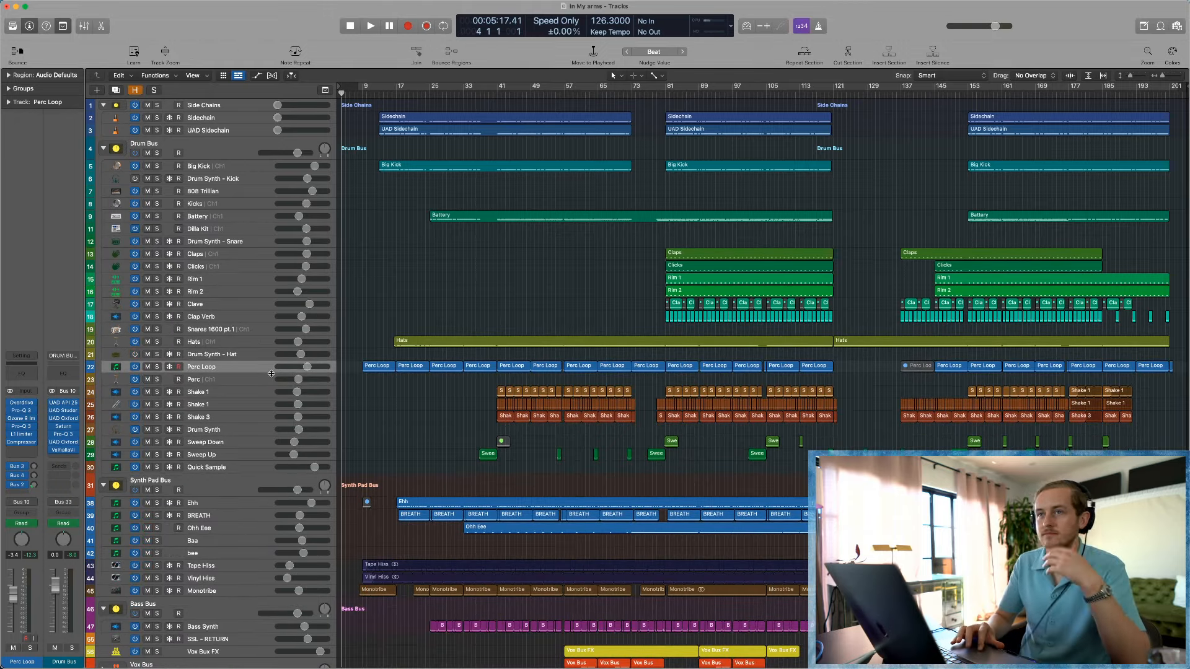
Step: Review the Shake 1 regions and the channel strips of the Ehh, BREATH, Ohh Eee and Baa tracks
{"action": "scroll", "coordinate": [236, 370], "scroll_direction": "down", "scroll_amount": 2}
{"action": "left_click", "coordinate": [230, 374]}
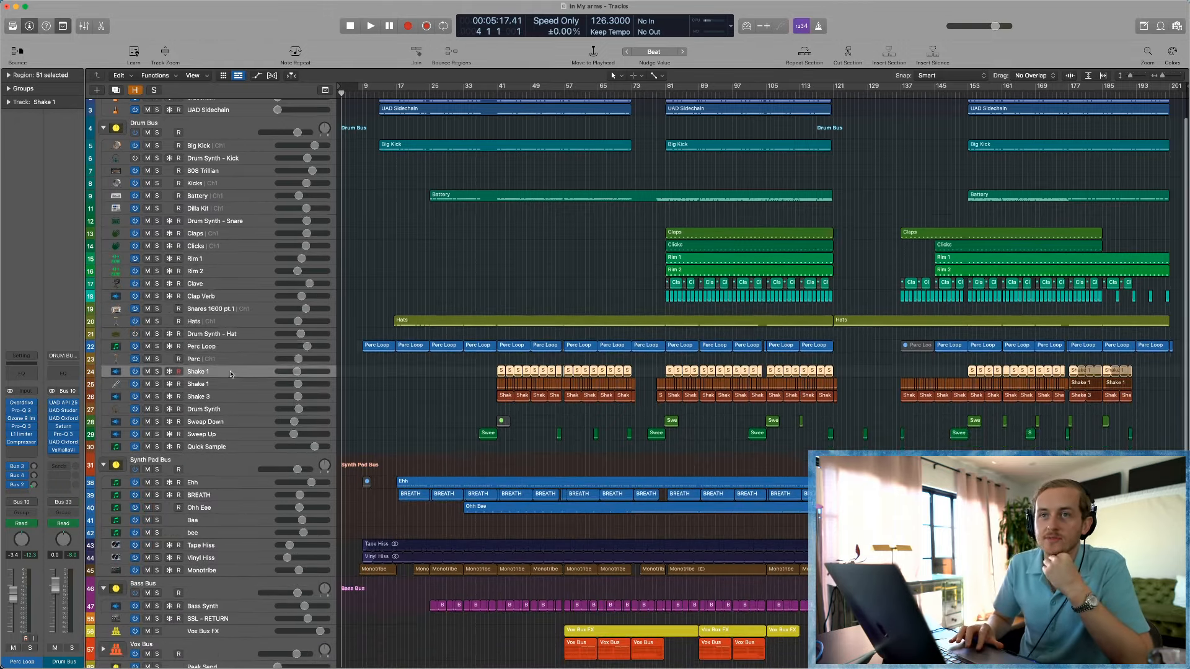
{"action": "scroll", "coordinate": [232, 403], "scroll_direction": "down", "scroll_amount": 2}
{"action": "left_click", "coordinate": [233, 447]}
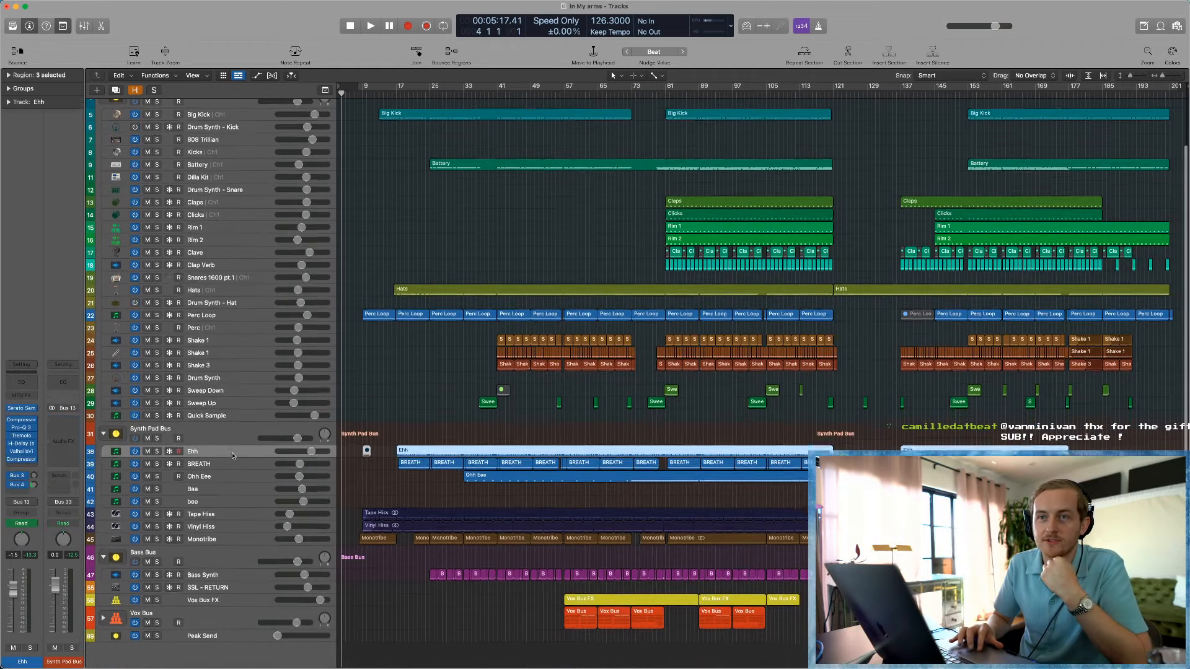
{"action": "left_click", "coordinate": [233, 457]}
{"action": "left_click", "coordinate": [229, 471]}
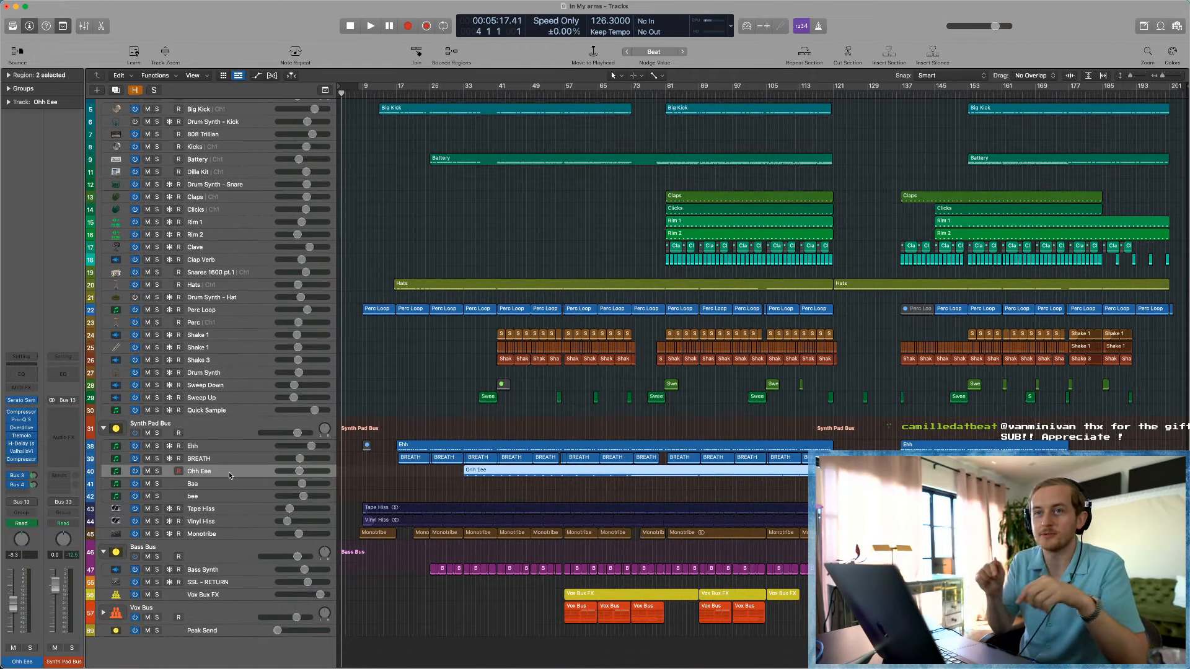
{"action": "left_click", "coordinate": [223, 461]}
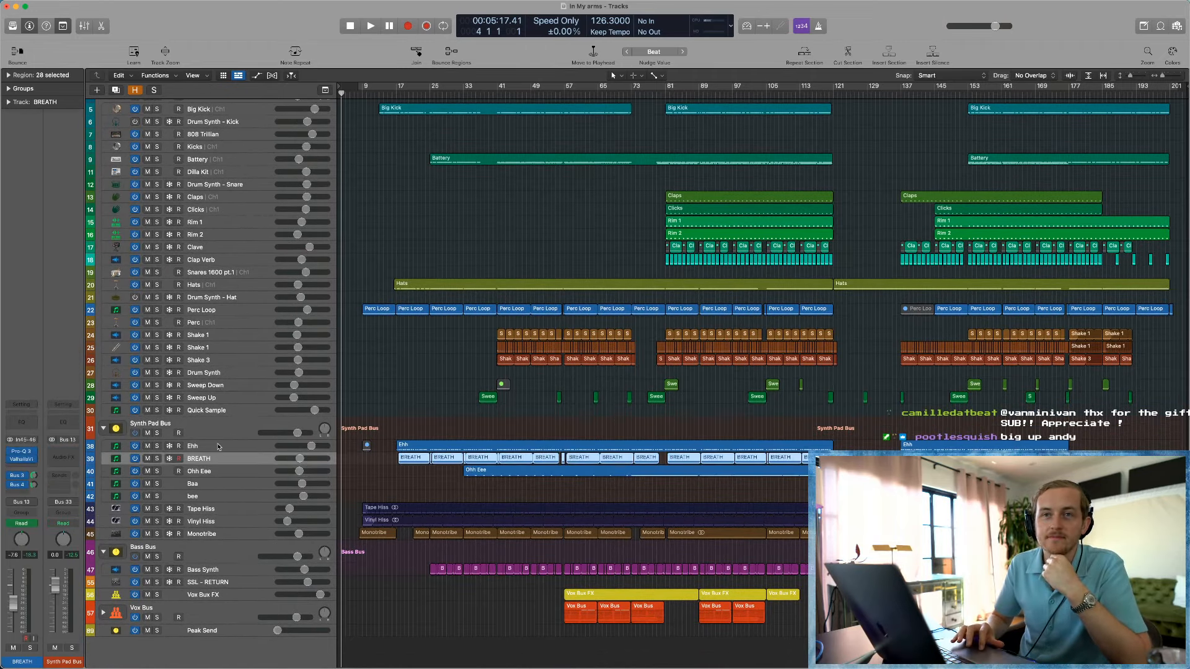
{"action": "left_click", "coordinate": [218, 447]}
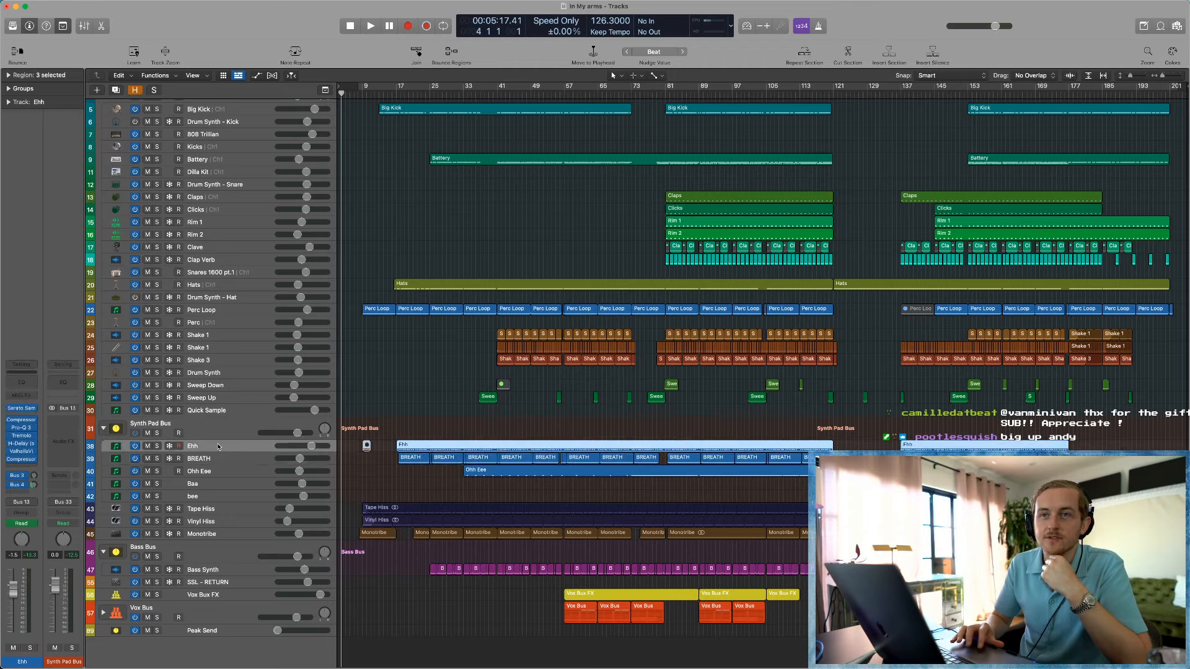
{"action": "left_click", "coordinate": [231, 485]}
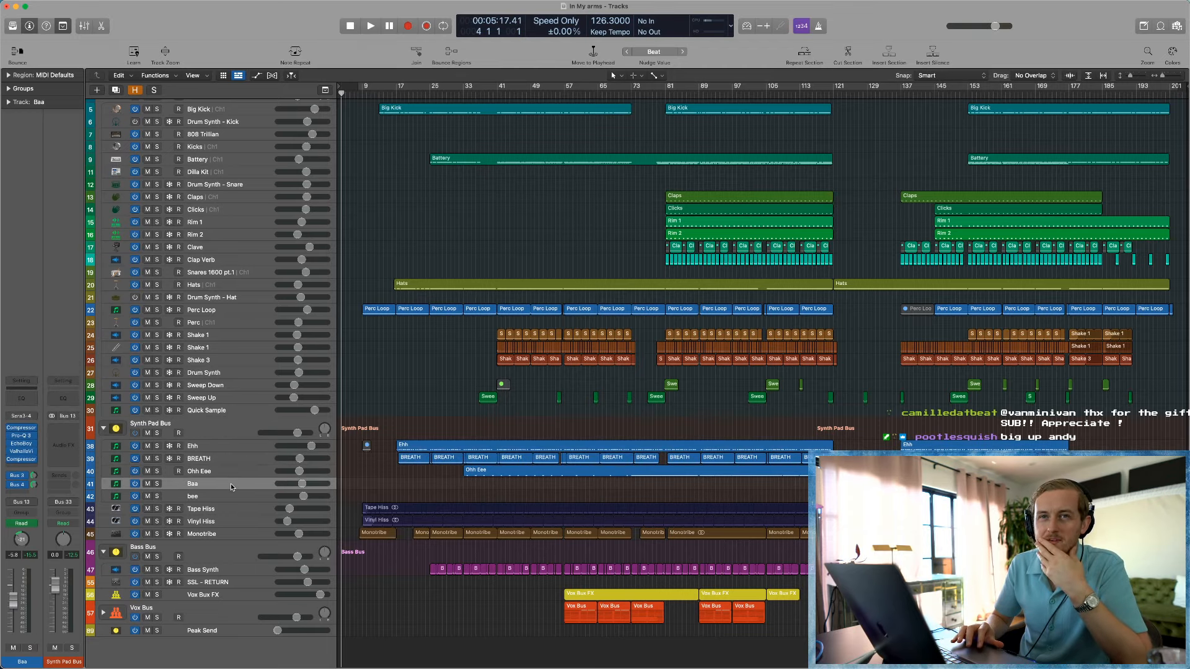
{"action": "left_click", "coordinate": [228, 474]}
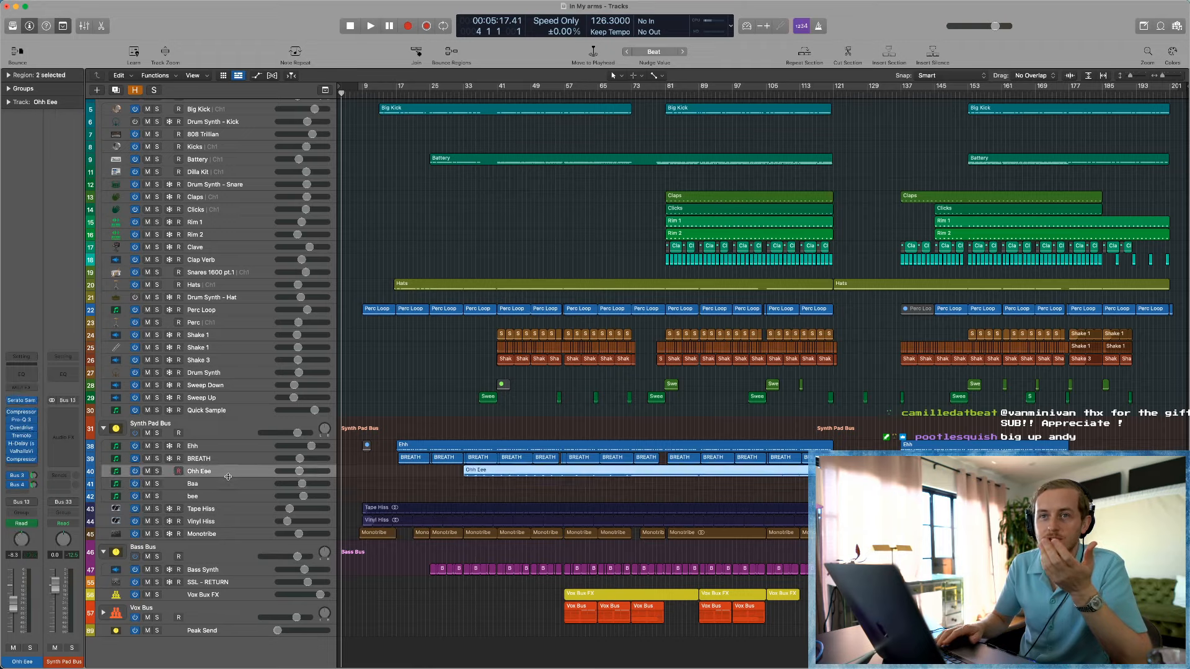
Step: Step through the Synth Pad Bus tracks from Ehh to bee and compare their plug-in chains
{"action": "key", "text": "Up"}
{"action": "key", "text": "Up"}
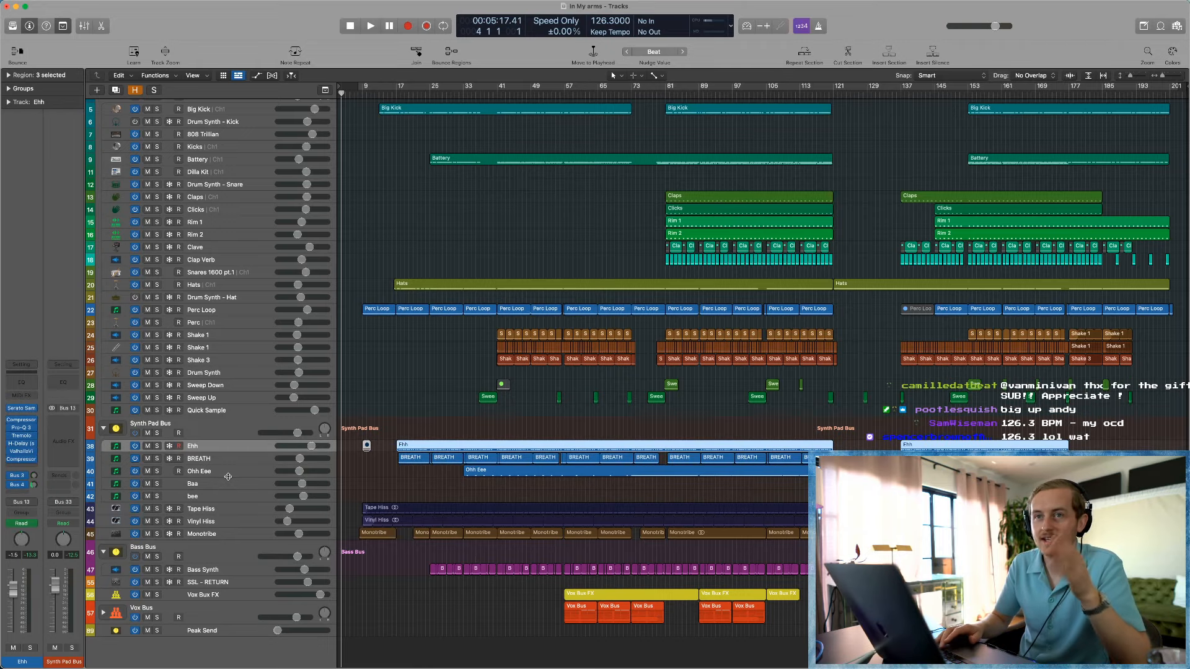
{"action": "key", "text": "Down"}
{"action": "key", "text": "Down"}
{"action": "key", "text": "Down"}
{"action": "key", "text": "Down"}
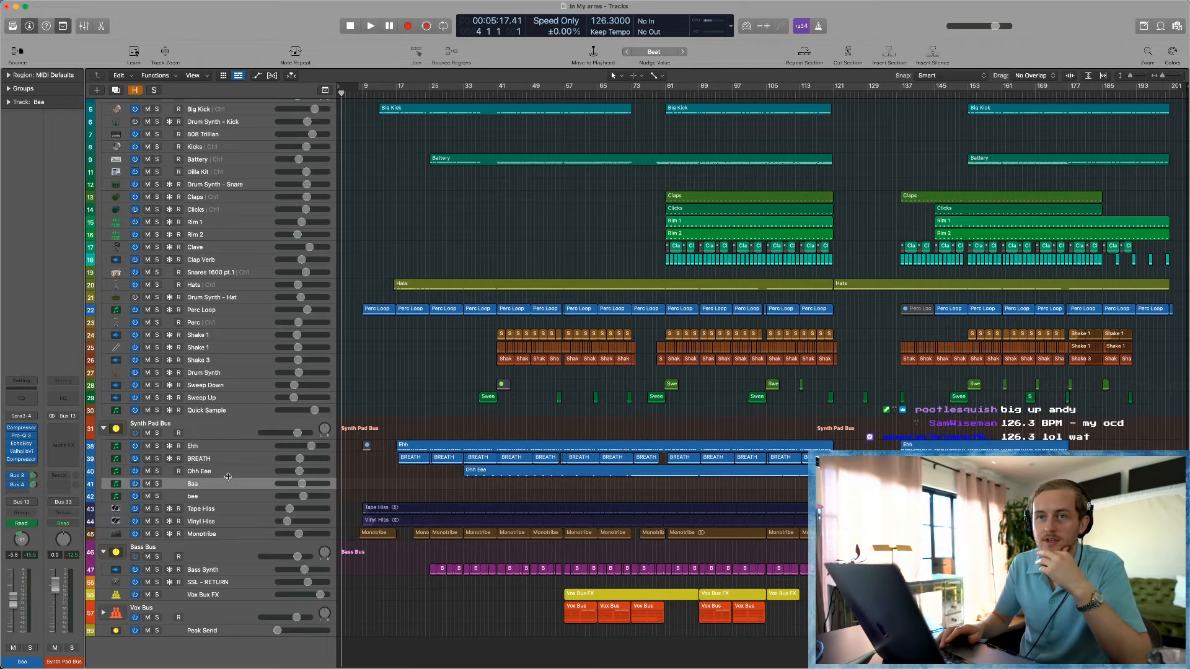
{"action": "key", "text": "Down"}
{"action": "key", "text": "Up"}
{"action": "key", "text": "Up"}
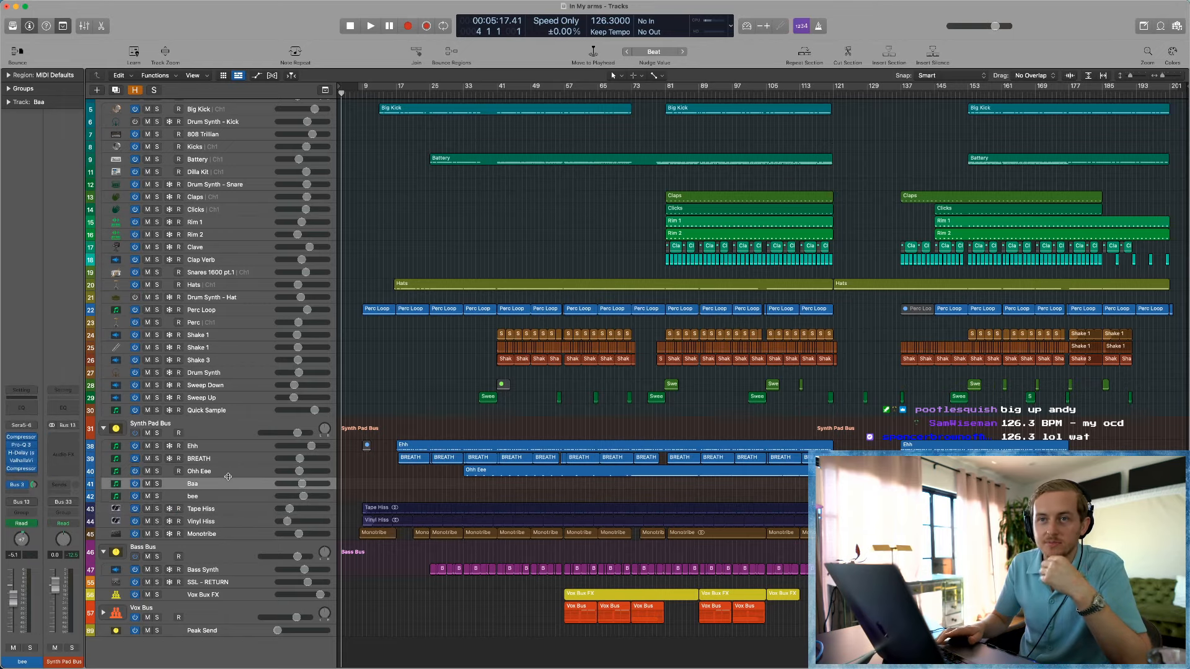
{"action": "key", "text": "Down"}
{"action": "key", "text": "Up"}
{"action": "key", "text": "Down"}
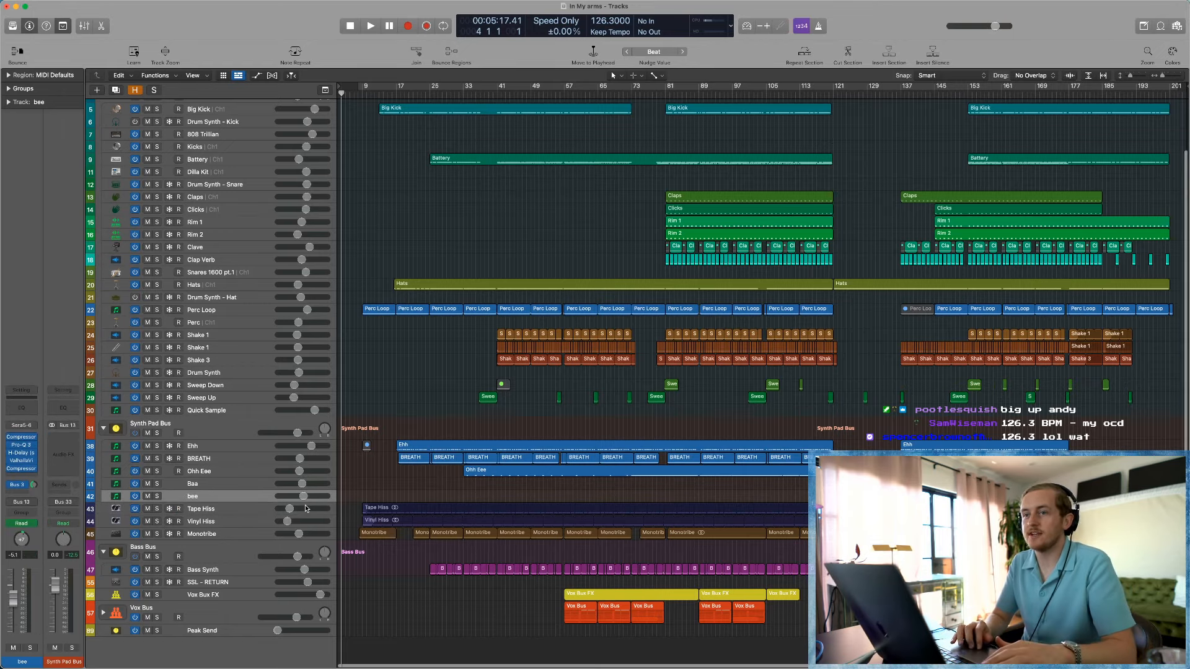
Step: Select the Bass Synth track, examine its chopped audio regions from bar 25 up close, and return to the full arrangement
{"action": "left_click", "coordinate": [241, 572]}
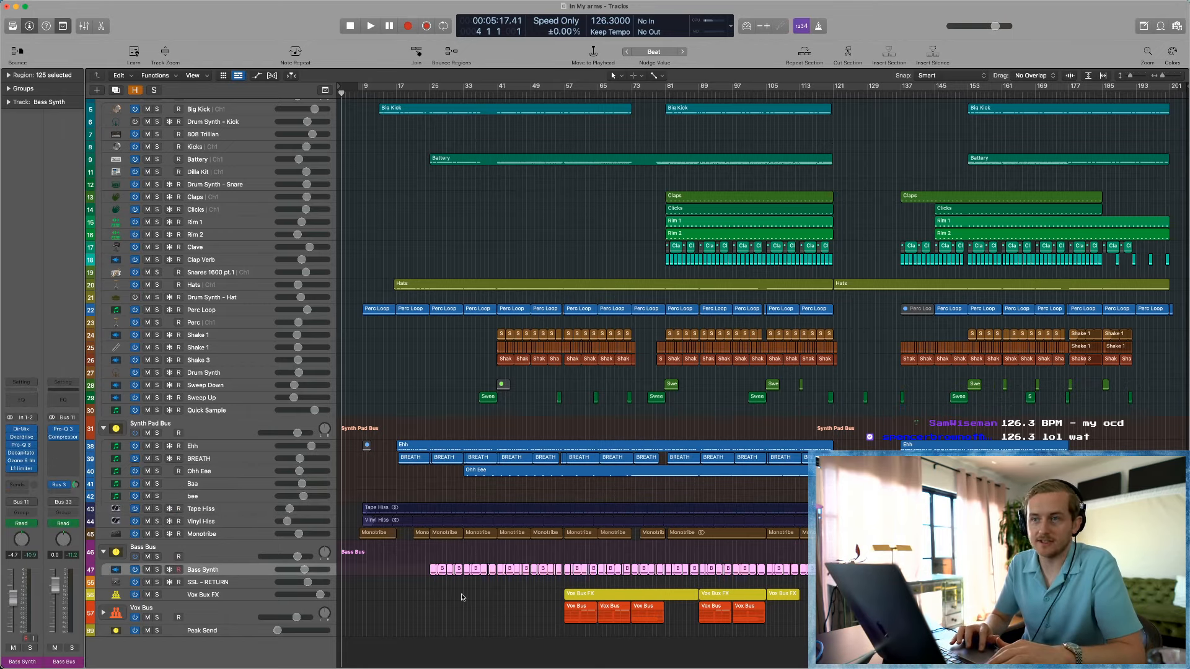
{"action": "left_click", "coordinate": [486, 605]}
{"action": "left_click_drag", "start_coordinate": [418, 554], "coordinate": [487, 584]}
{"action": "scroll", "coordinate": [524, 549], "scroll_direction": "right", "scroll_amount": 3}
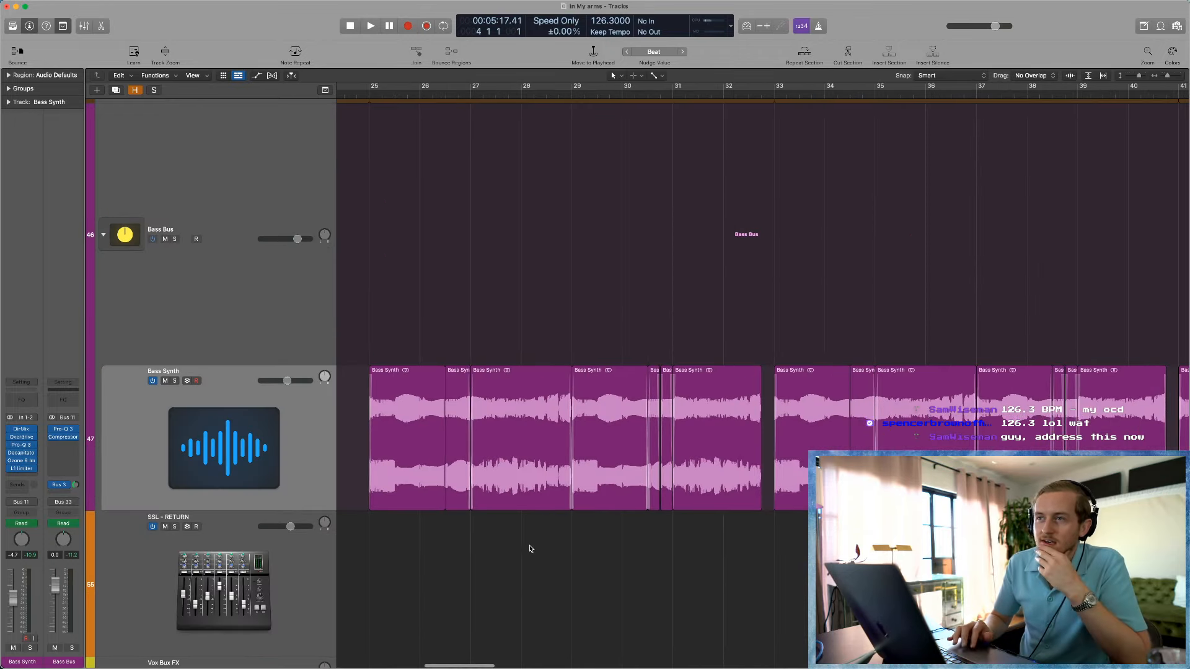
{"action": "scroll", "coordinate": [525, 549], "scroll_direction": "down", "scroll_amount": 3}
{"action": "scroll", "coordinate": [530, 548], "scroll_direction": "left", "scroll_amount": 1}
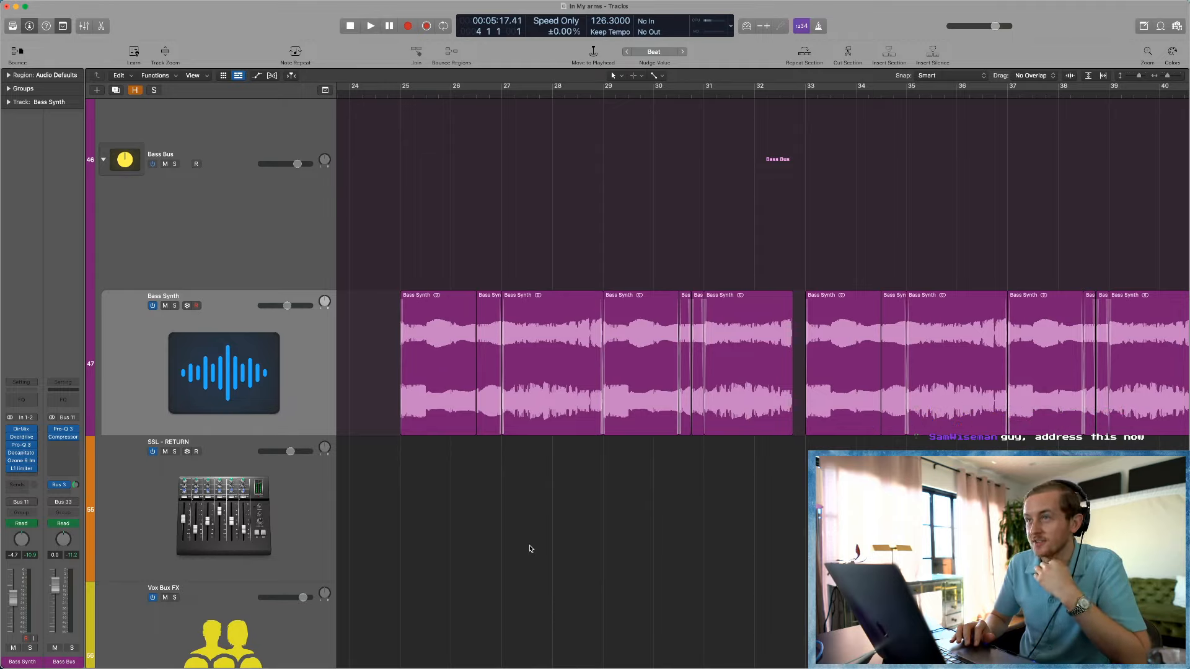
{"action": "key", "text": "z"}
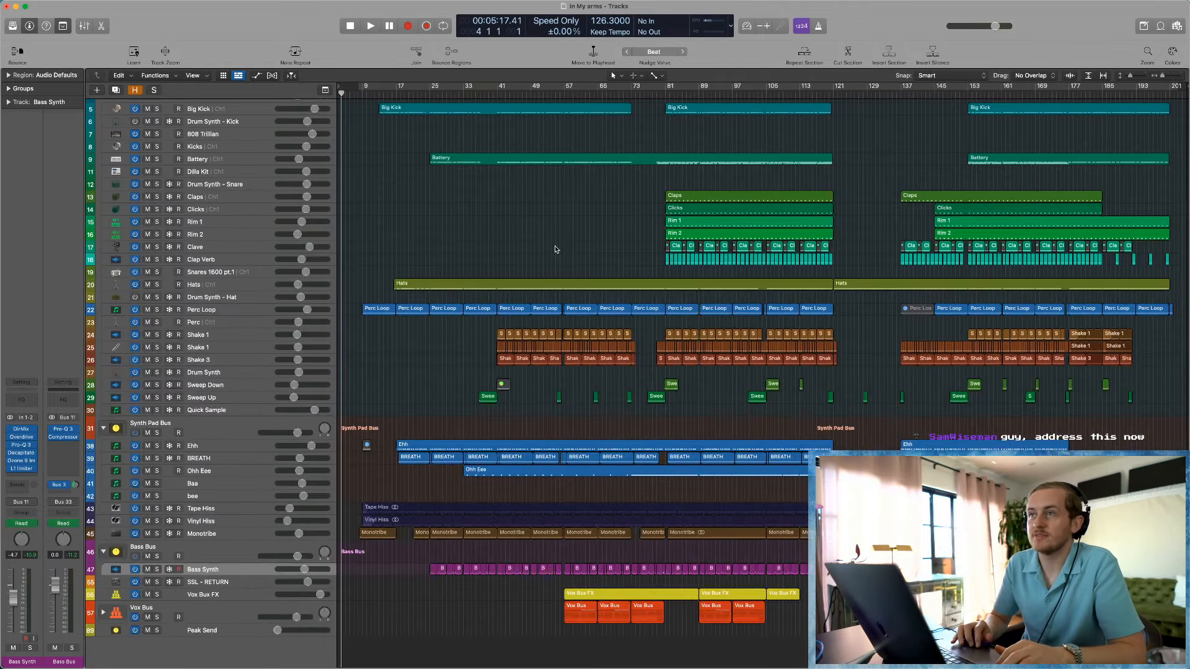
Step: Select and solo the Perc Loop track and bring its first region at bar 9 into close view
{"action": "scroll", "coordinate": [556, 250], "scroll_direction": "up", "scroll_amount": 3}
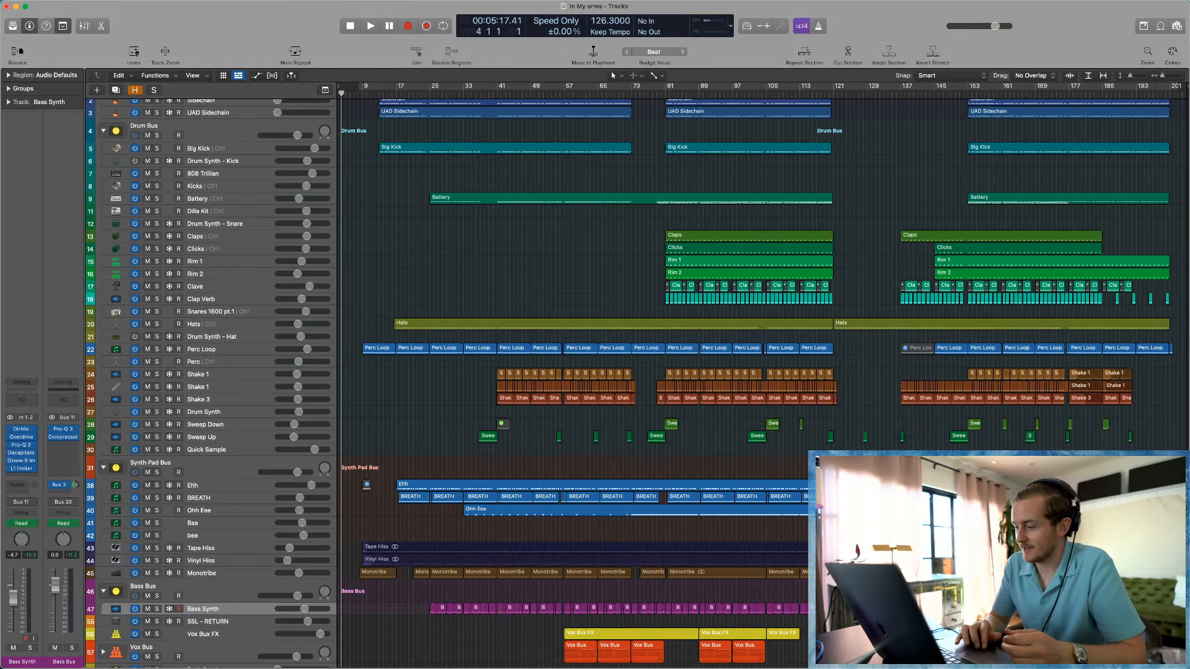
{"action": "scroll", "coordinate": [437, 300], "scroll_direction": "up", "scroll_amount": 1}
{"action": "scroll", "coordinate": [436, 300], "scroll_direction": "up", "scroll_amount": 1}
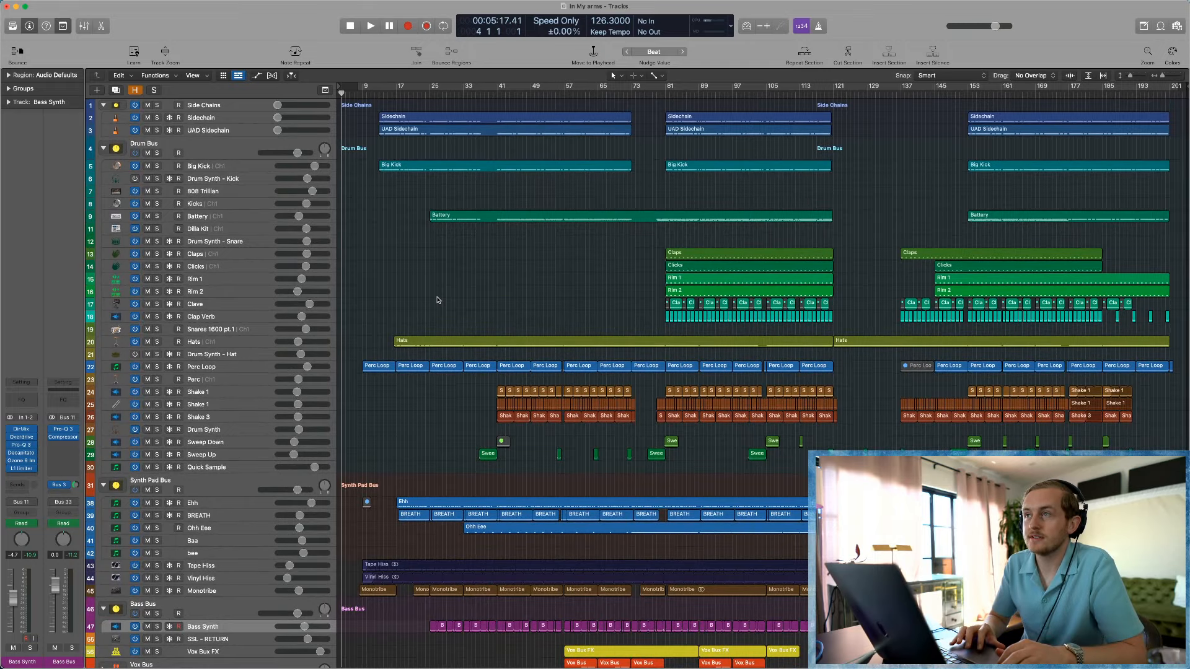
{"action": "scroll", "coordinate": [254, 353], "scroll_direction": "down", "scroll_amount": 1}
{"action": "left_click", "coordinate": [249, 361]}
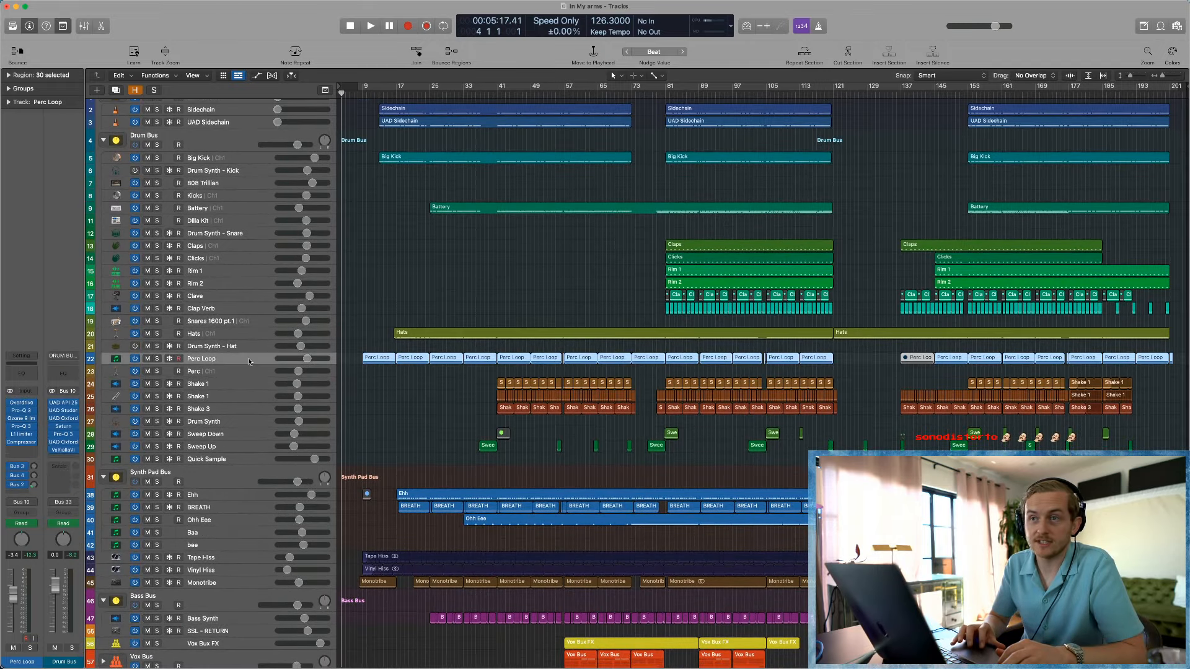
{"action": "scroll", "coordinate": [249, 361], "scroll_direction": "down", "scroll_amount": 2}
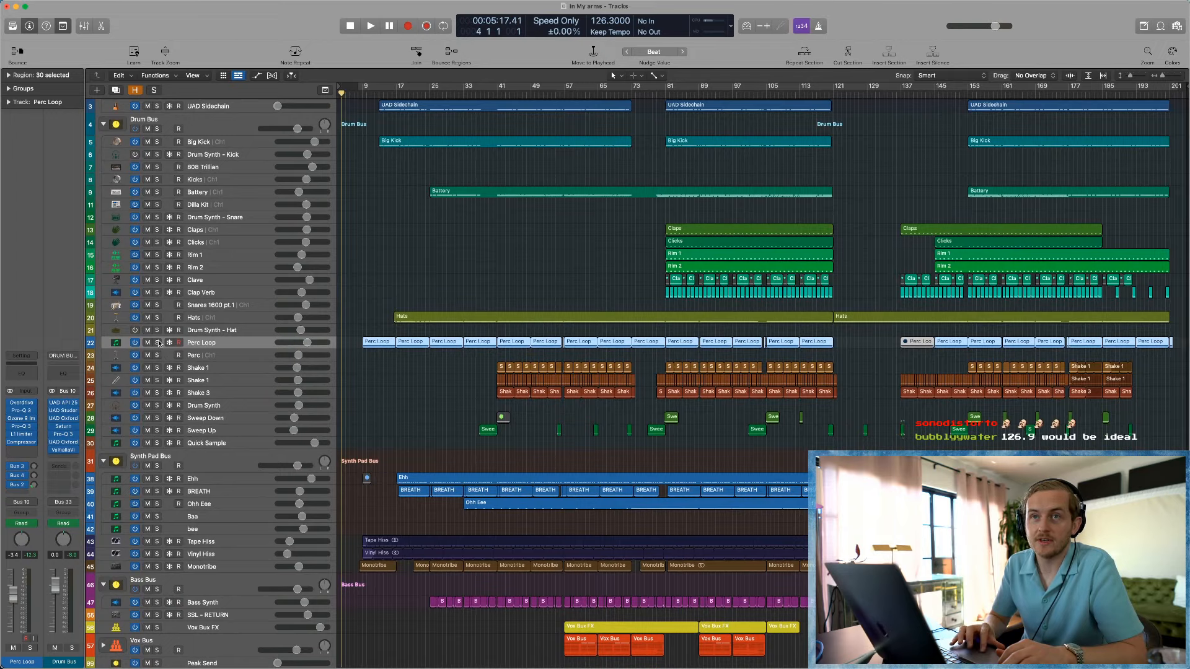
{"action": "left_click", "coordinate": [159, 343]}
{"action": "left_click_drag", "start_coordinate": [431, 381], "coordinate": [368, 337]}
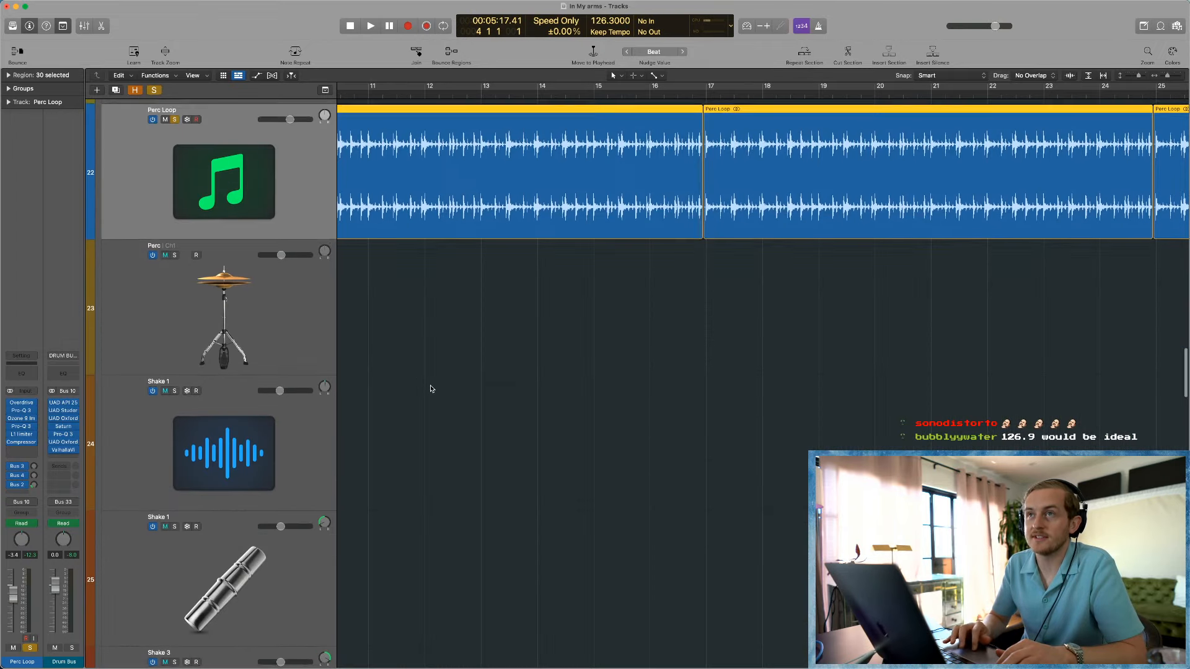
{"action": "scroll", "coordinate": [431, 389], "scroll_direction": "up", "scroll_amount": 4}
{"action": "scroll", "coordinate": [431, 388], "scroll_direction": "left", "scroll_amount": 5}
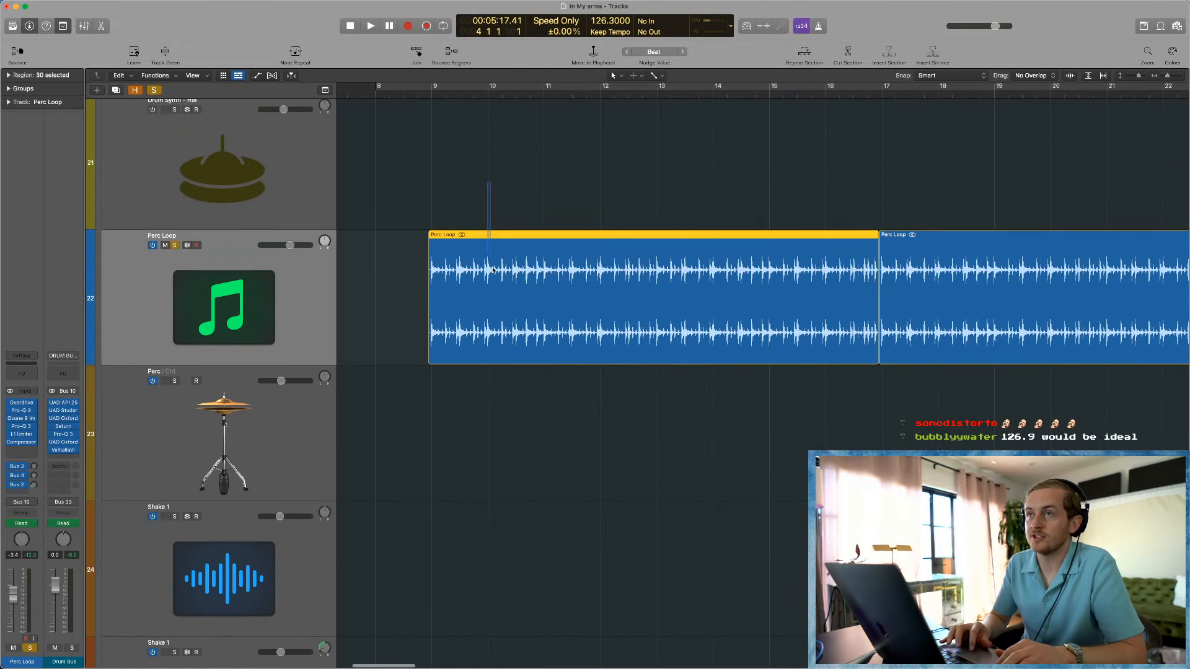
Step: Play the first Perc Loop region in a cycle and raise the master volume during playback
{"action": "left_click", "coordinate": [487, 237]}
{"action": "key", "text": "u"}
{"action": "key", "text": "space"}
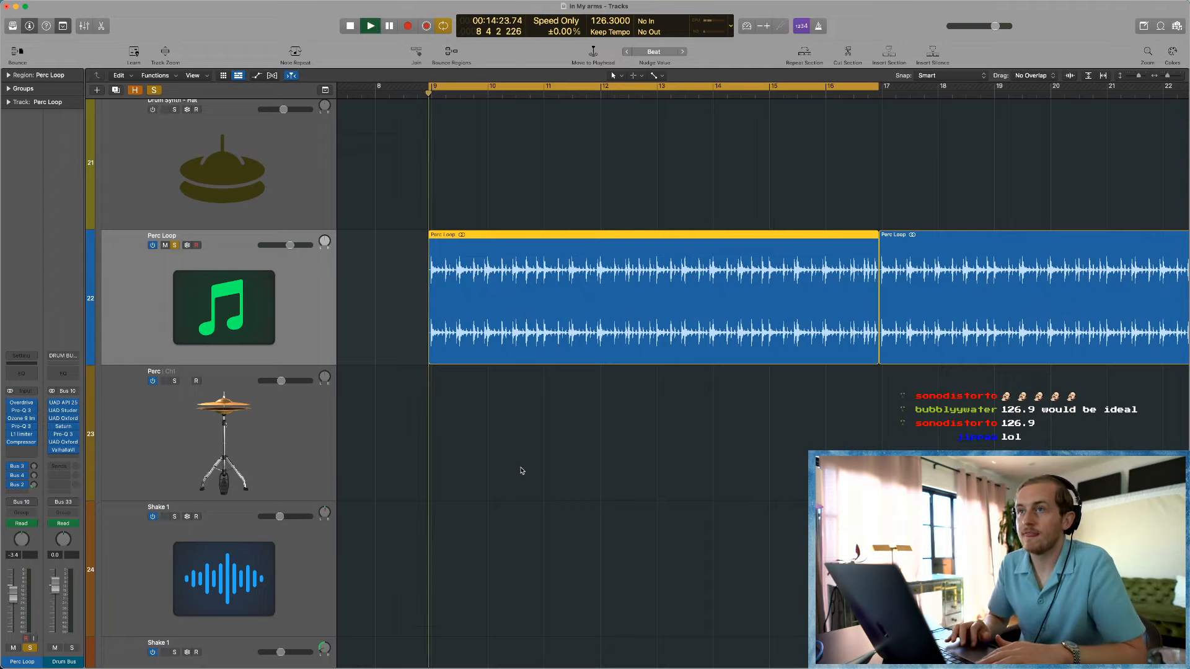
{"action": "left_click_drag", "start_coordinate": [995, 26], "coordinate": [1015, 30]}
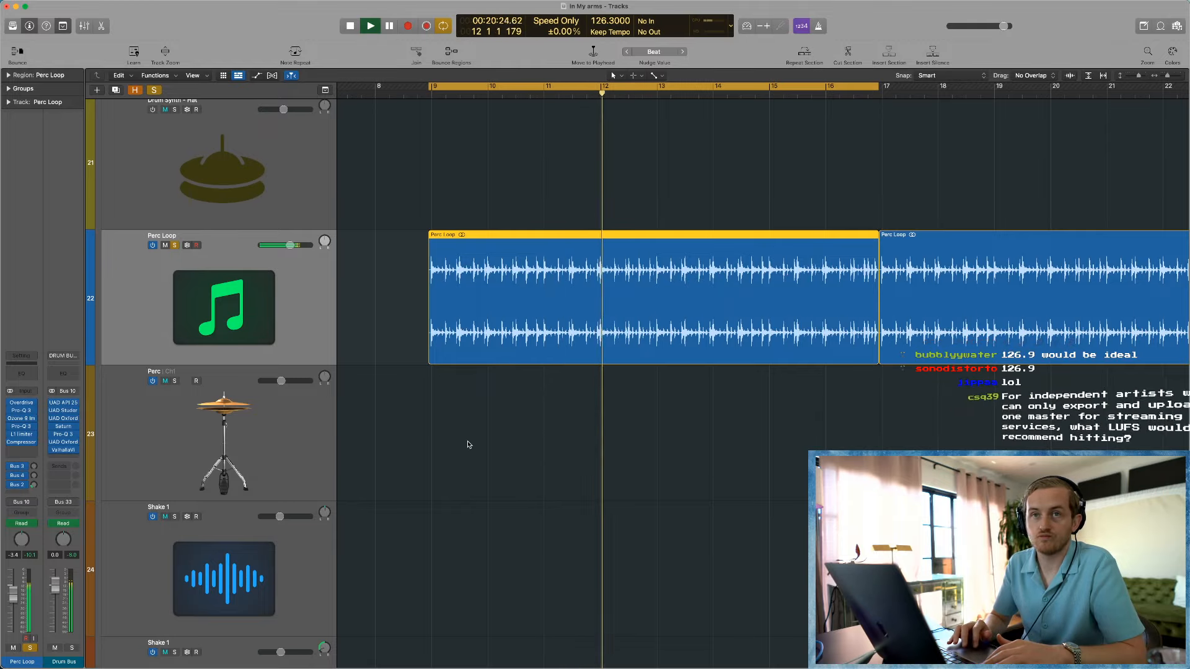
{"action": "key", "text": "space"}
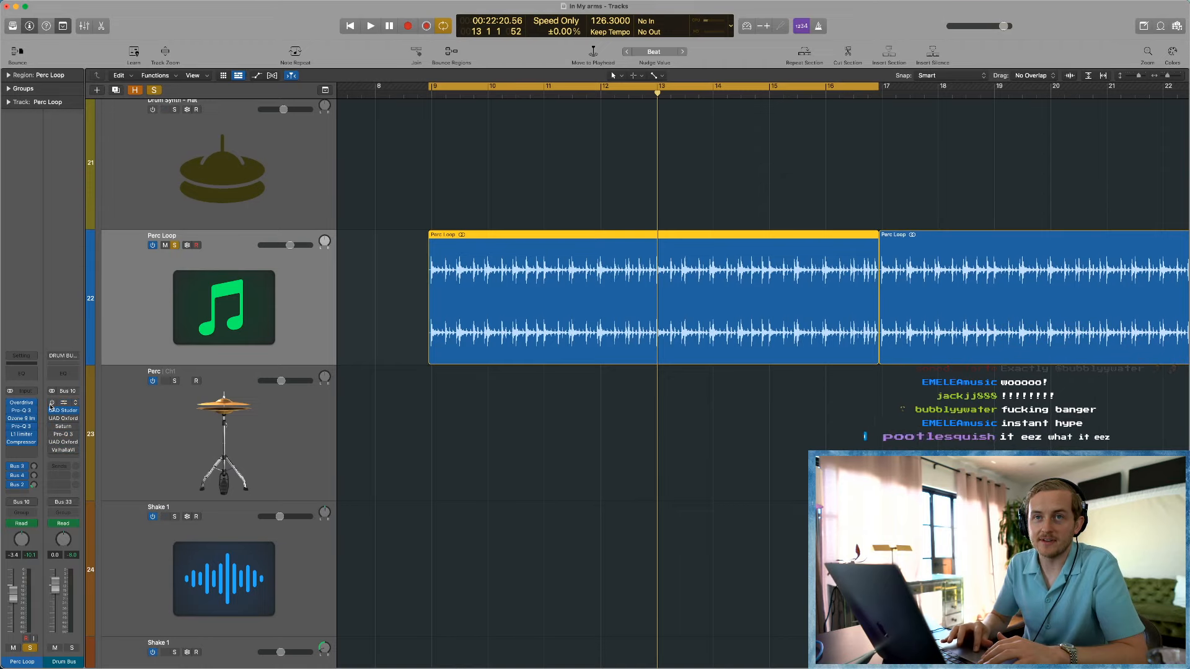
Step: Check the full mixer briefly and switch the plug-ins on the Drum Bus channel strip back on
{"action": "key", "text": "x"}
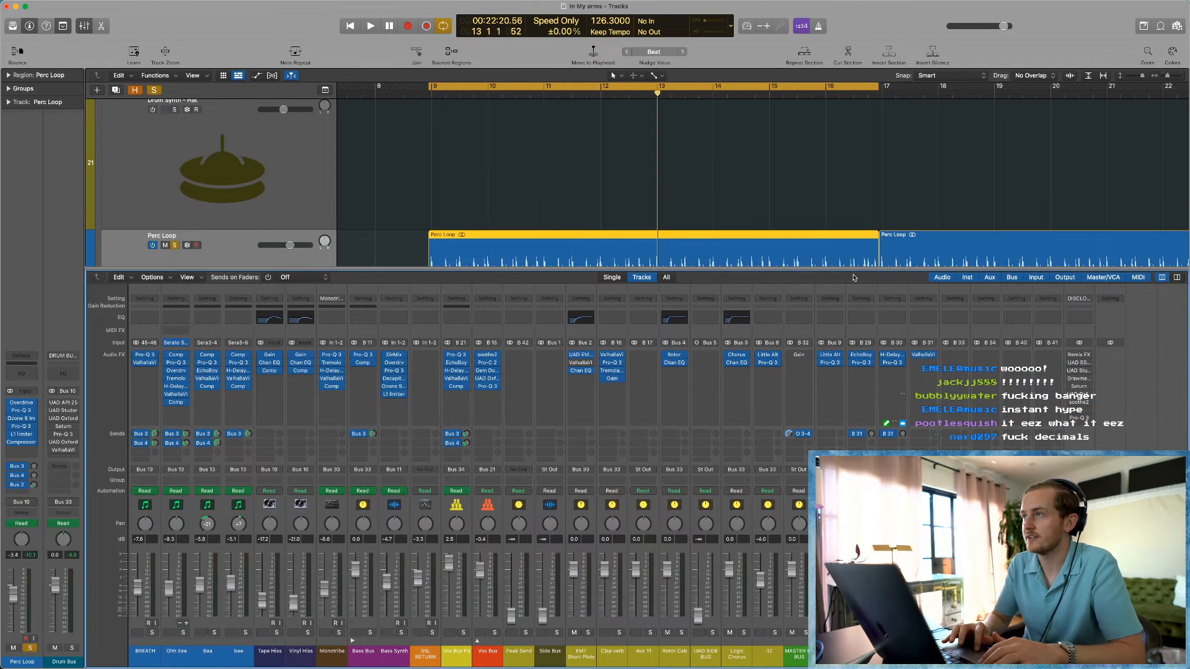
{"action": "key", "text": "x"}
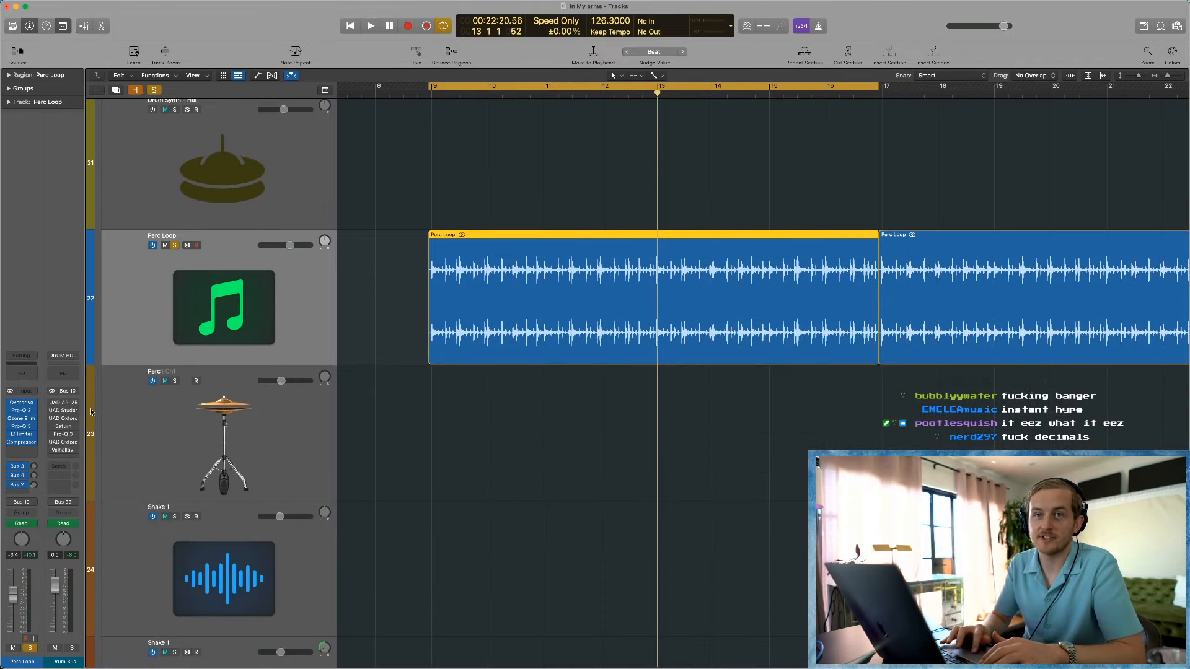
{"action": "right_click", "coordinate": [53, 411]}
{"action": "left_click", "coordinate": [53, 411]}
{"action": "left_click", "coordinate": [54, 411]}
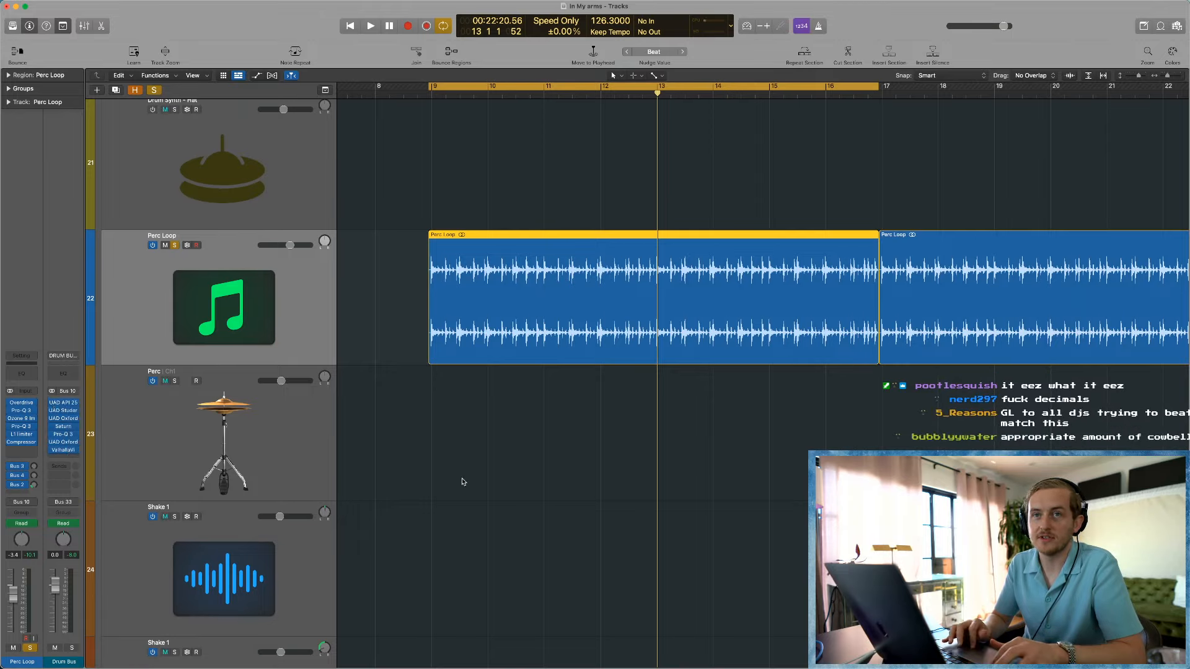
Step: Return to the full arrangement, clear the Perc Loop solo and play the mix from around bar 69 without the cycle
{"action": "key", "text": "z"}
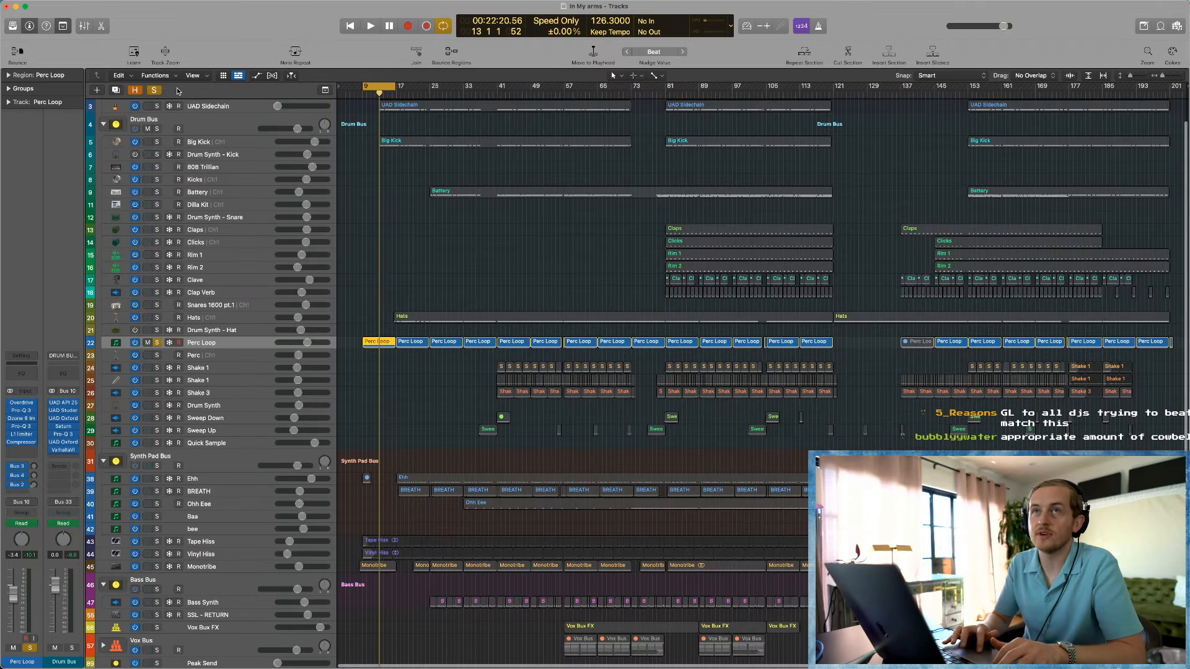
{"action": "key", "text": "ctrl+s"}
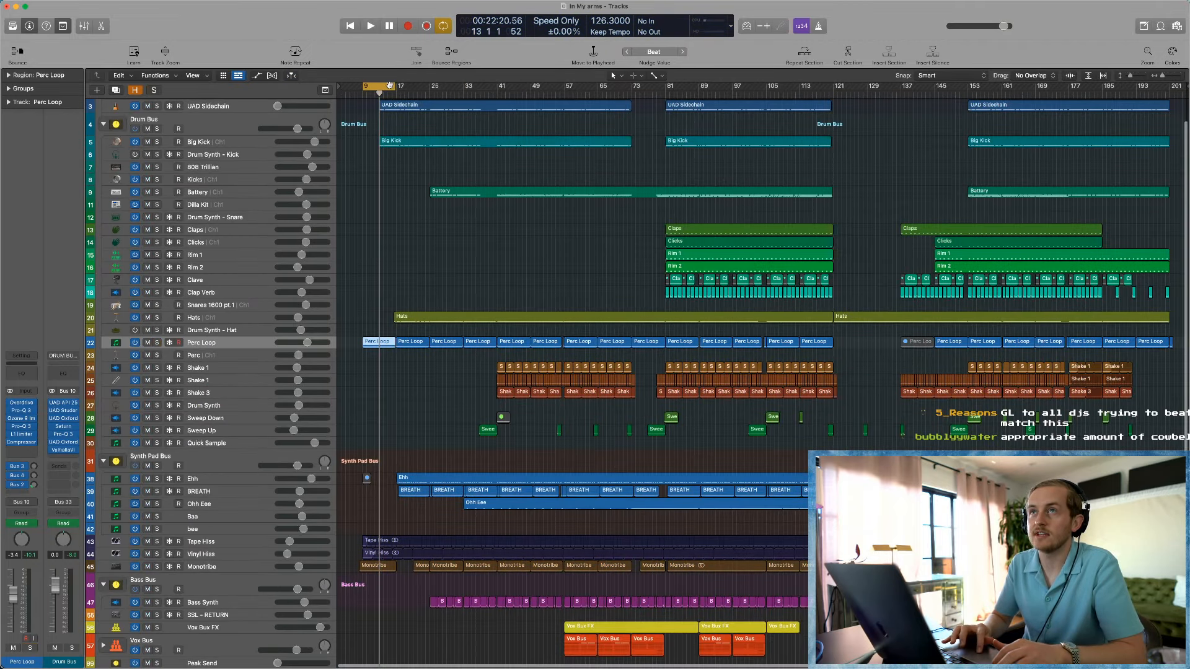
{"action": "left_click", "coordinate": [616, 96]}
{"action": "key", "text": "space"}
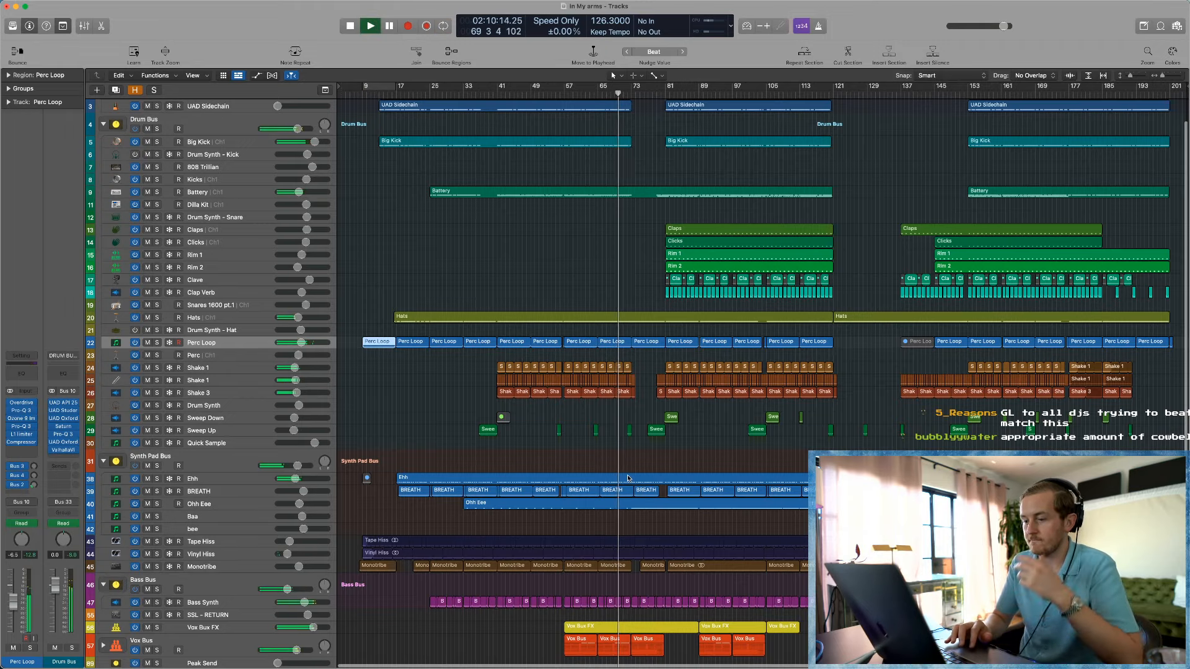
Step: Expand the Vox Bus stack during playback and examine its vocal harmony regions from bar 57 up close
{"action": "left_click", "coordinate": [579, 293]}
{"action": "scroll", "coordinate": [149, 571], "scroll_direction": "down", "scroll_amount": 4}
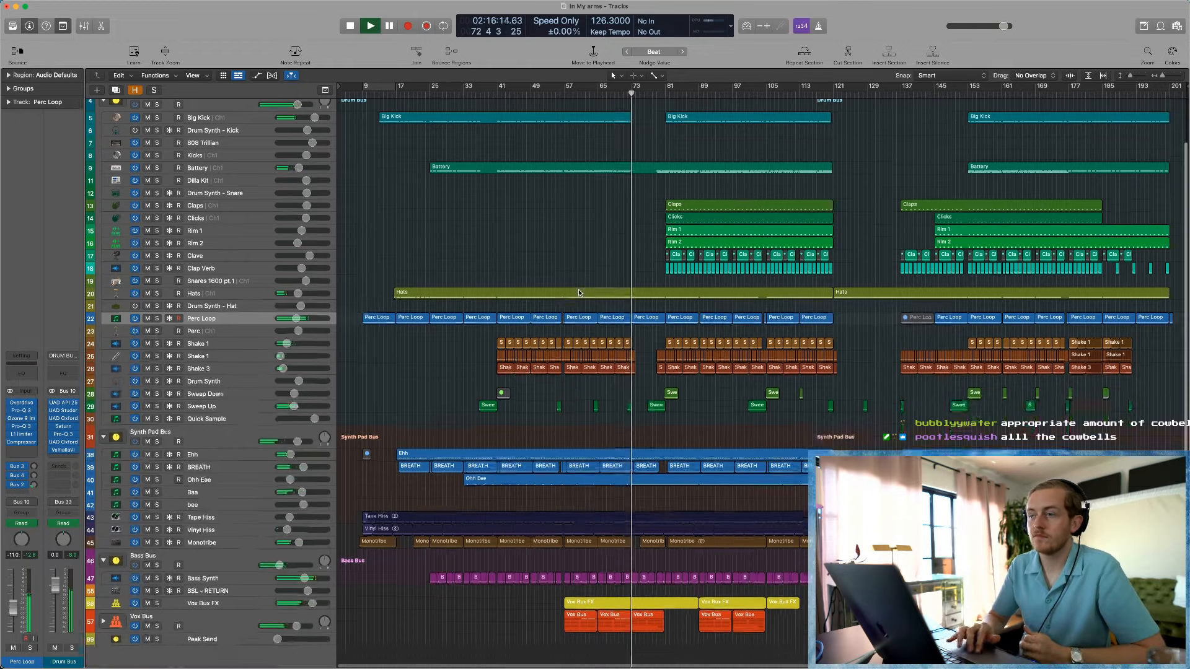
{"action": "left_click", "coordinate": [103, 599]}
{"action": "scroll", "coordinate": [535, 466], "scroll_direction": "down", "scroll_amount": 6}
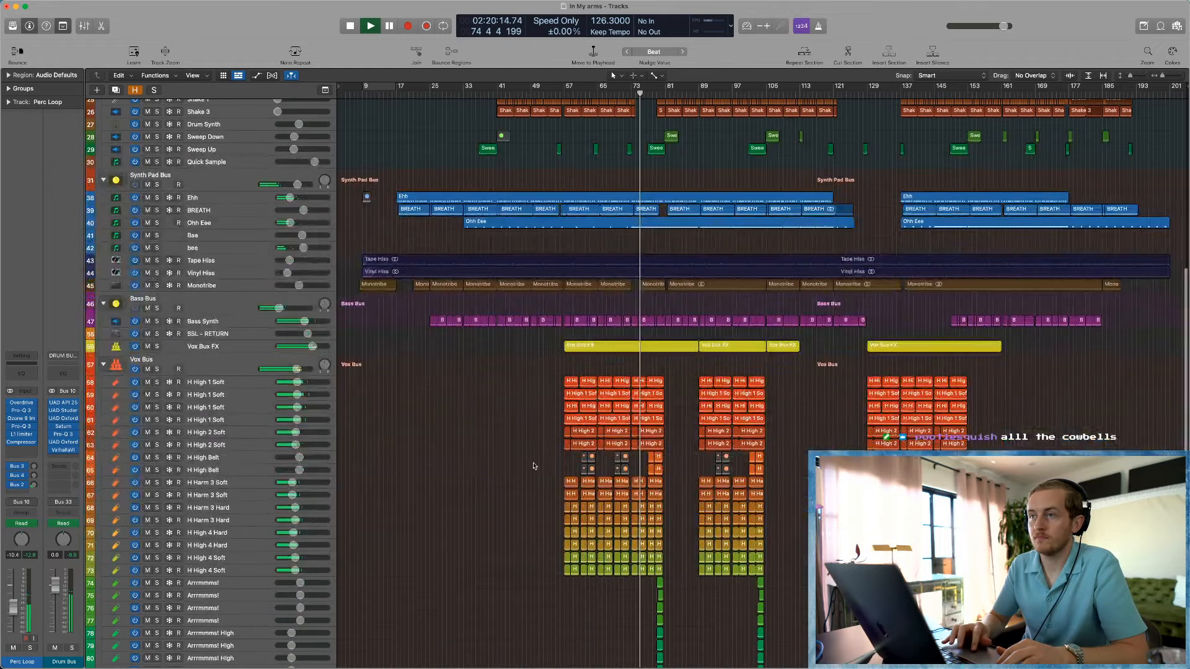
{"action": "left_click_drag", "start_coordinate": [538, 368], "coordinate": [725, 597]}
{"action": "key", "text": "z"}
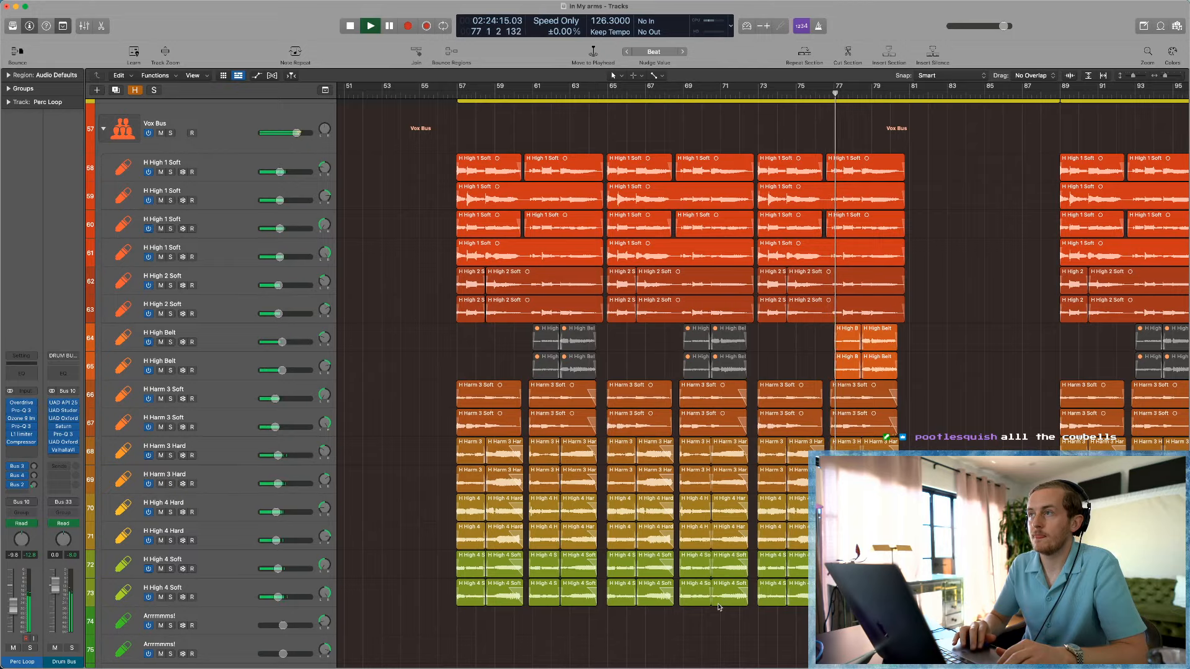
Step: Examine the Arrrmmms! and Arrrmmms! High vocal regions around bar 79 while the song plays
{"action": "scroll", "coordinate": [719, 608], "scroll_direction": "right", "scroll_amount": 10}
{"action": "scroll", "coordinate": [627, 521], "scroll_direction": "down", "scroll_amount": 5}
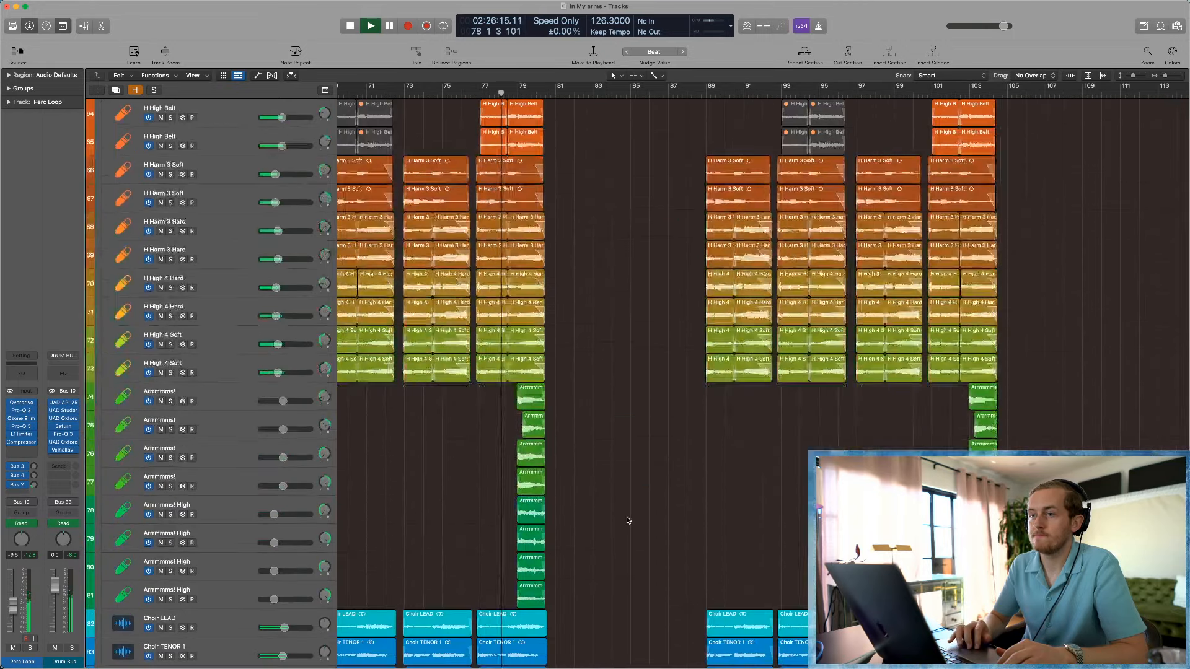
{"action": "scroll", "coordinate": [628, 521], "scroll_direction": "down", "scroll_amount": 3}
{"action": "left_click_drag", "start_coordinate": [623, 520], "coordinate": [446, 291]}
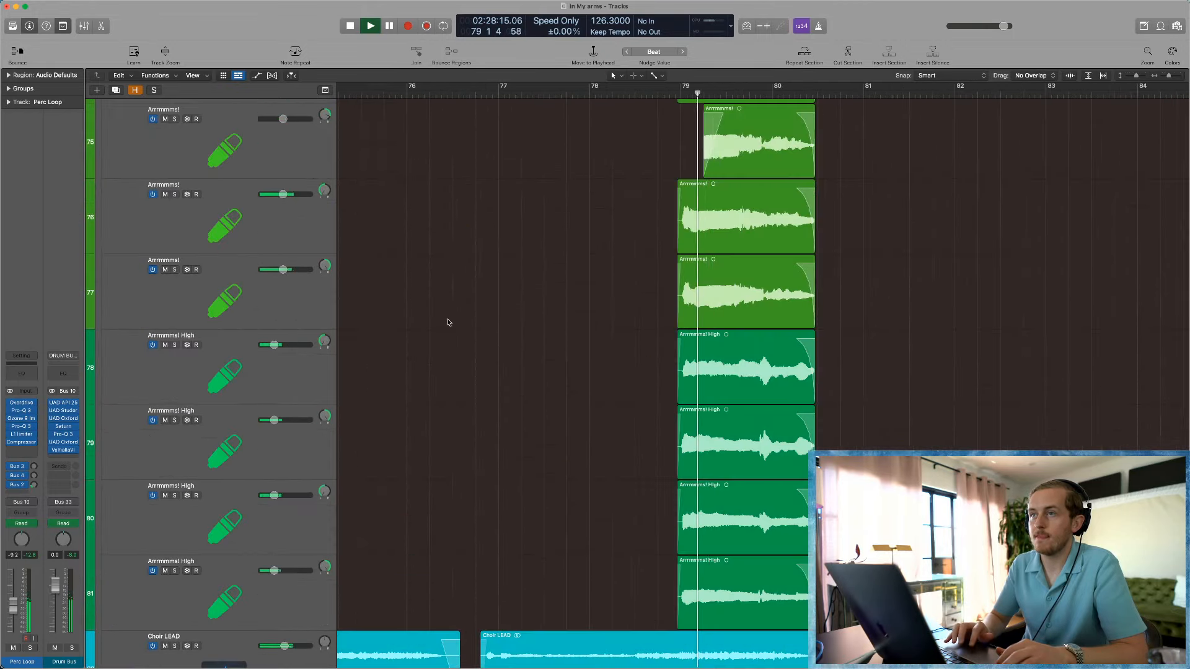
{"action": "left_click", "coordinate": [449, 322], "text": "ctrl+alt"}
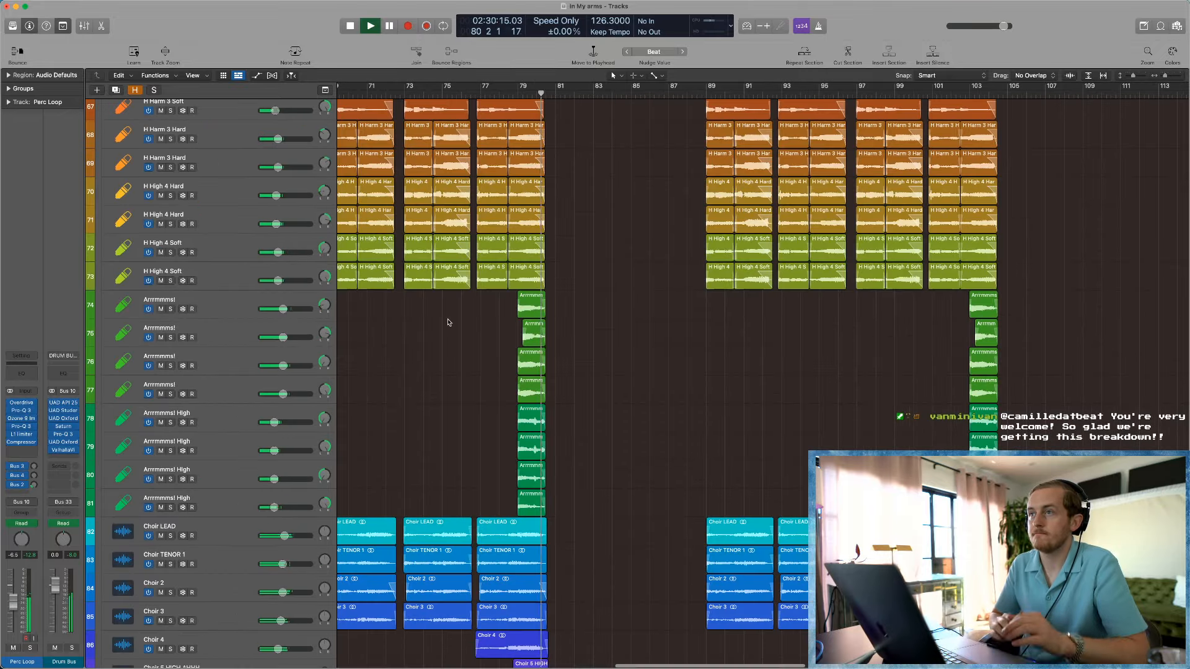
{"action": "scroll", "coordinate": [450, 322], "scroll_direction": "down", "scroll_amount": 1}
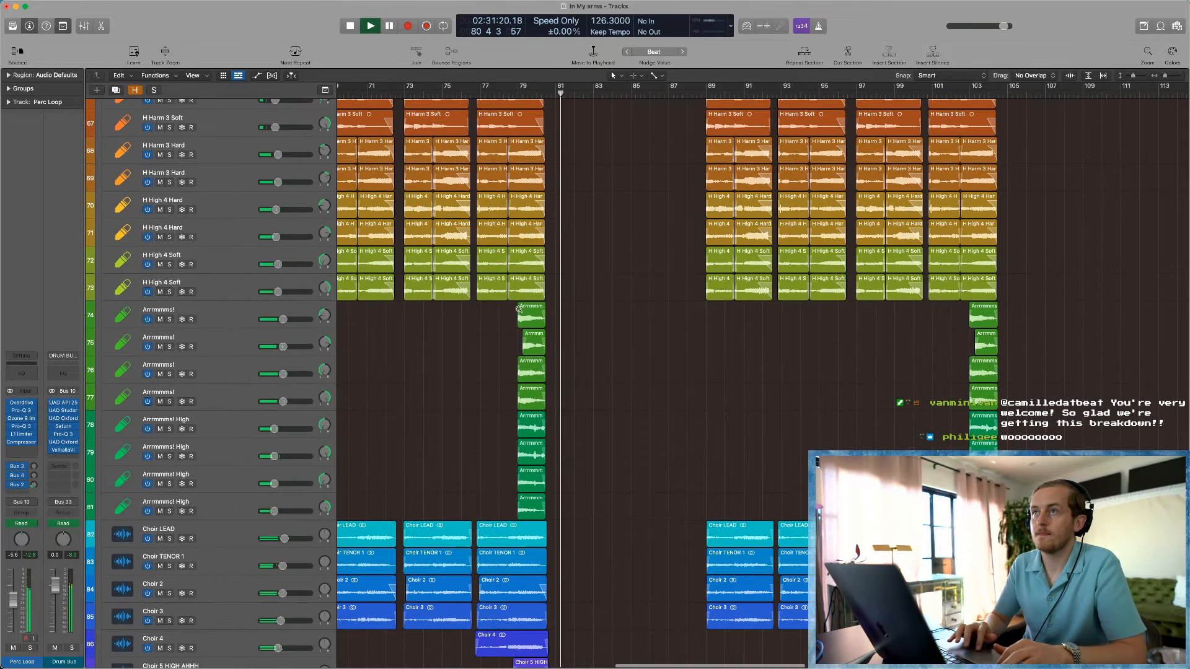
Step: Show the whole arrangement, stop playback and collapse the Vox Bus stack
{"action": "scroll", "coordinate": [519, 308], "scroll_direction": "down", "scroll_amount": 3}
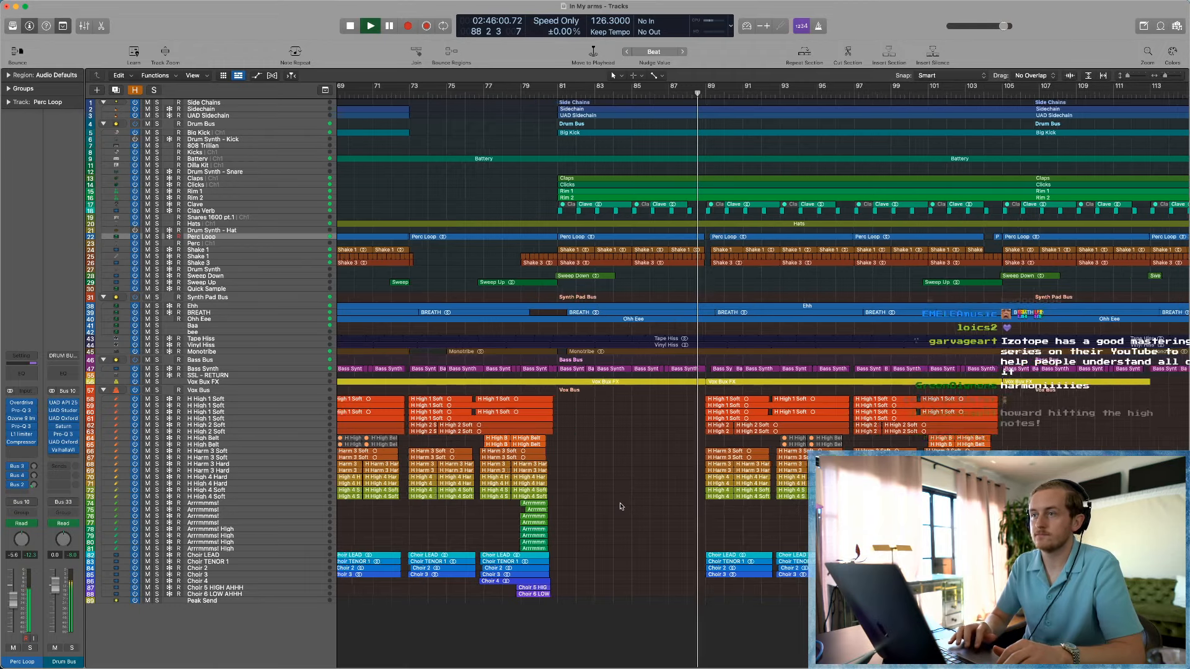
{"action": "key", "text": "z"}
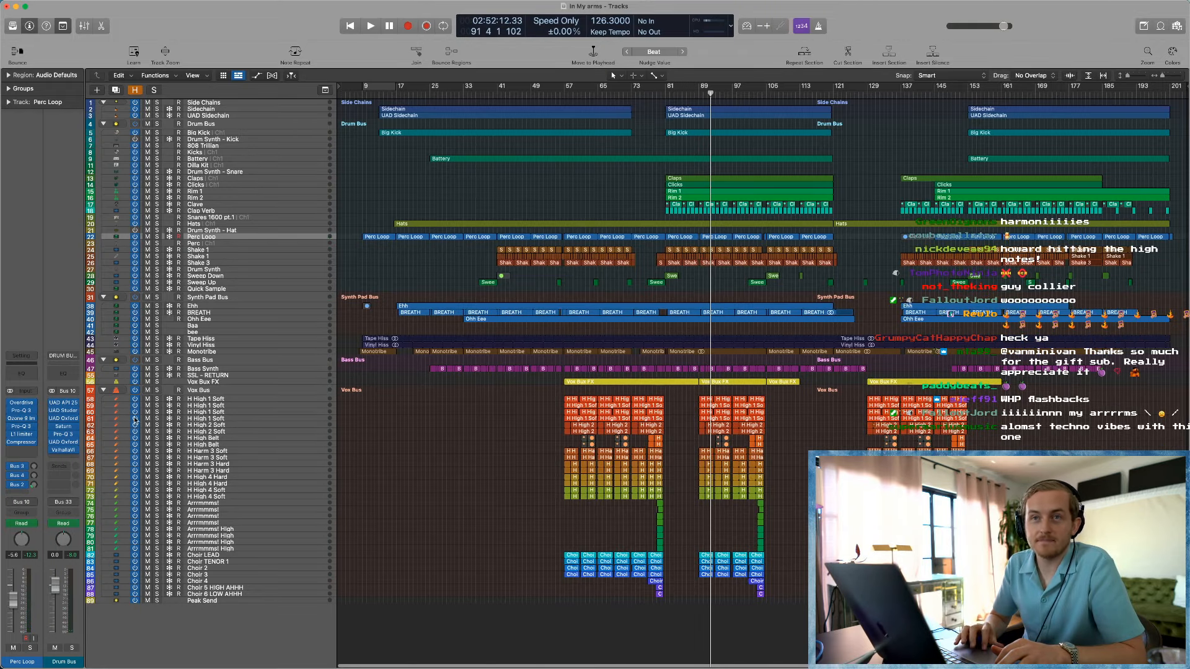
{"action": "left_click", "coordinate": [103, 391]}
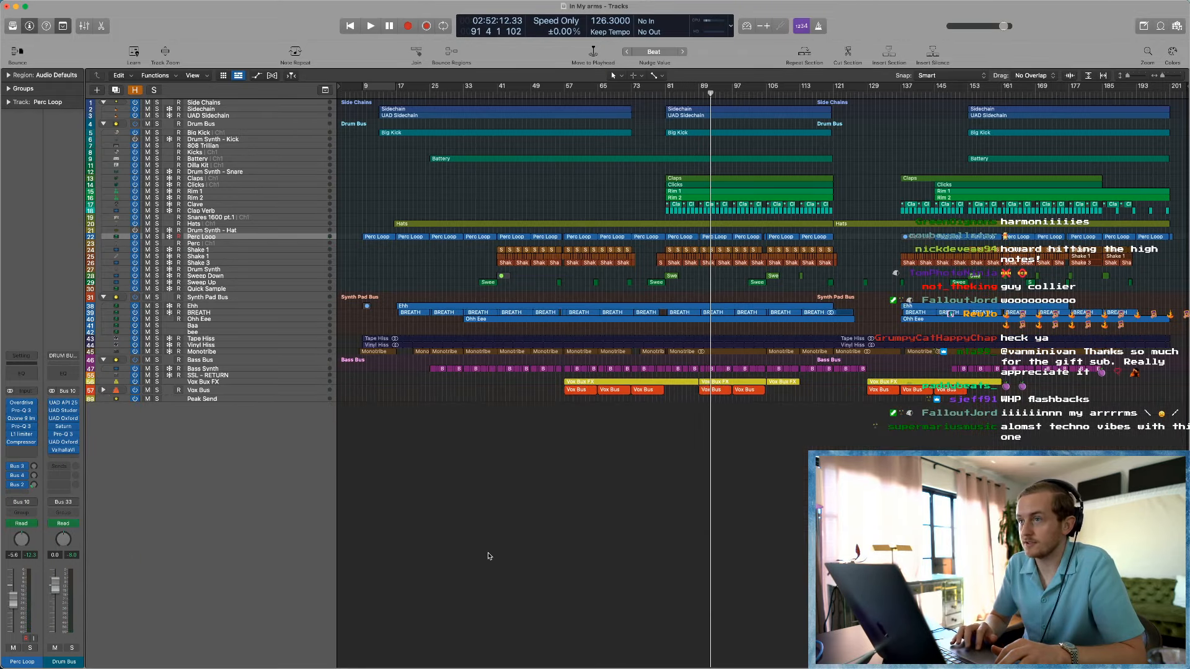
Step: Turn on the cycle over bars 9 to 17 and play the start of the Perc Loop track
{"action": "key", "text": "super+Down"}
{"action": "scroll", "coordinate": [436, 296], "scroll_direction": "up", "scroll_amount": 2}
{"action": "left_click_drag", "start_coordinate": [425, 371], "coordinate": [342, 284]}
{"action": "left_click", "coordinate": [518, 85]}
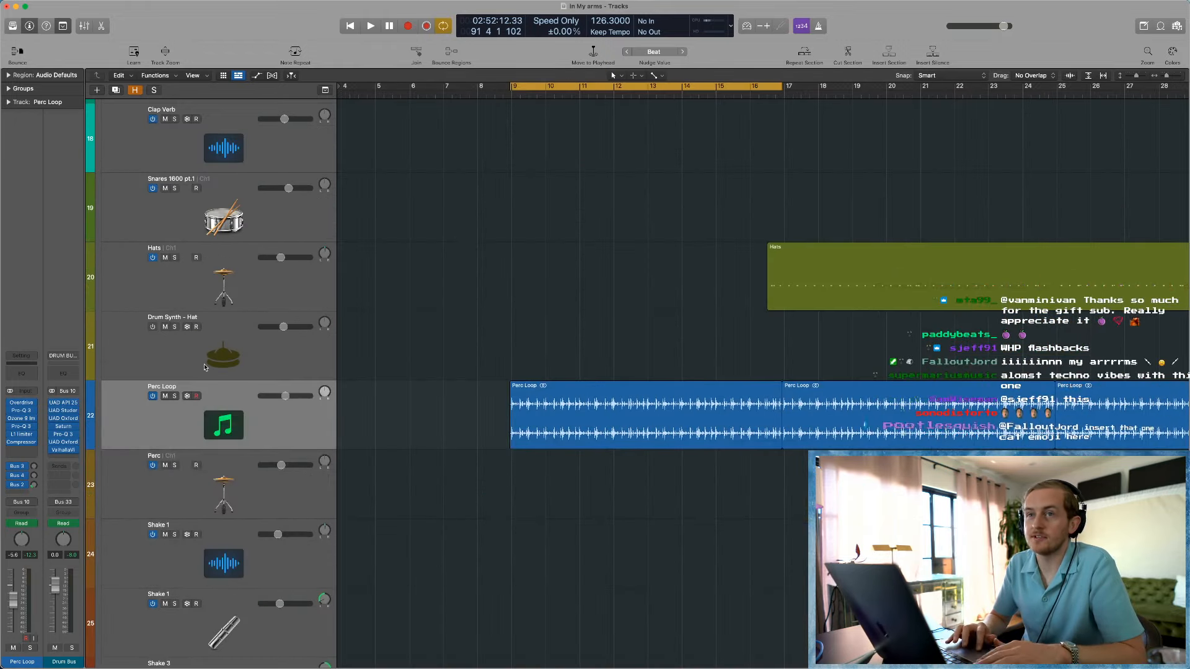
{"action": "key", "text": "space"}
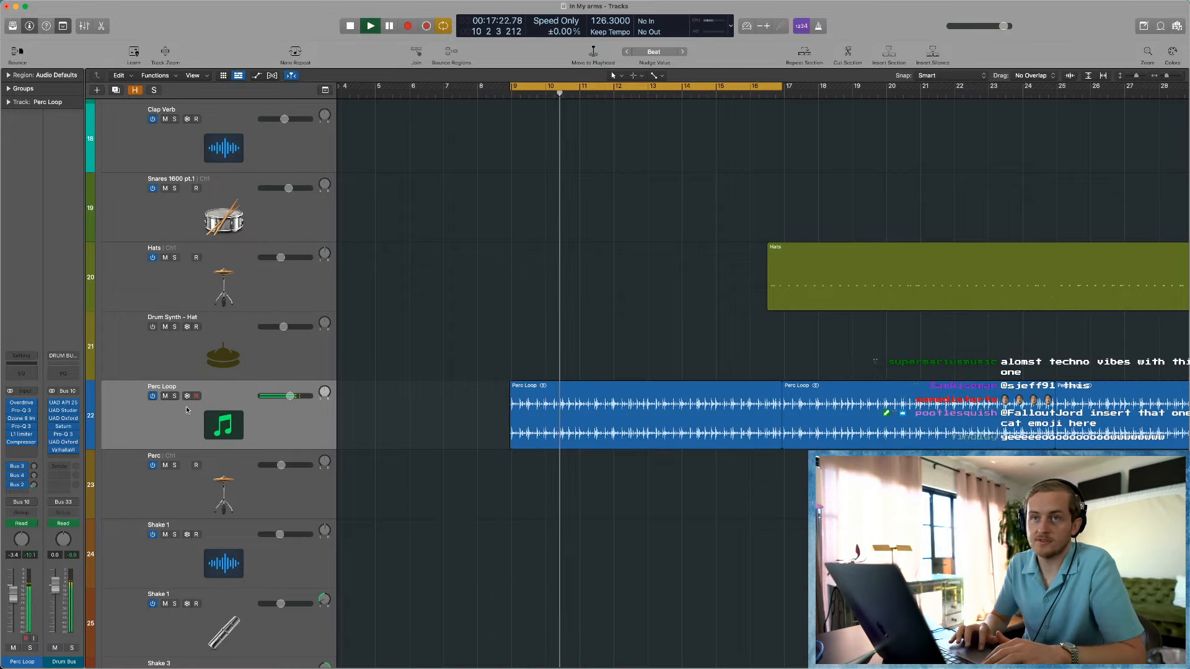
{"action": "key", "text": "space"}
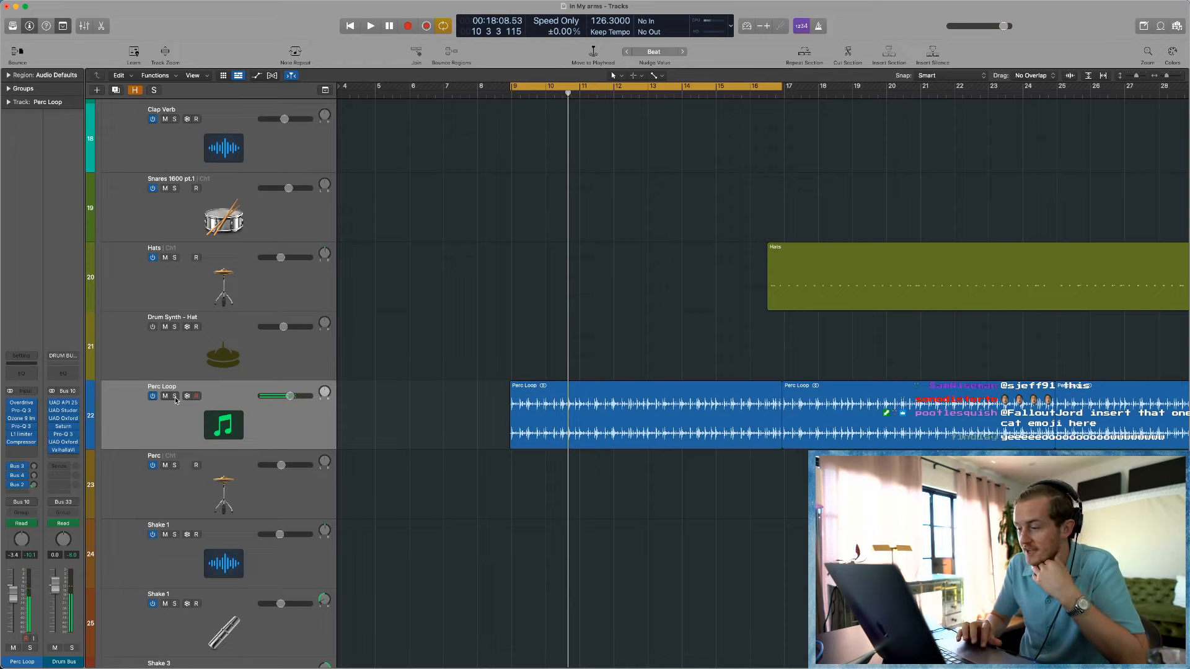
Step: Solo the Perc Loop track and play it from bar 9 while examining its waveform up close
{"action": "left_click", "coordinate": [174, 397]}
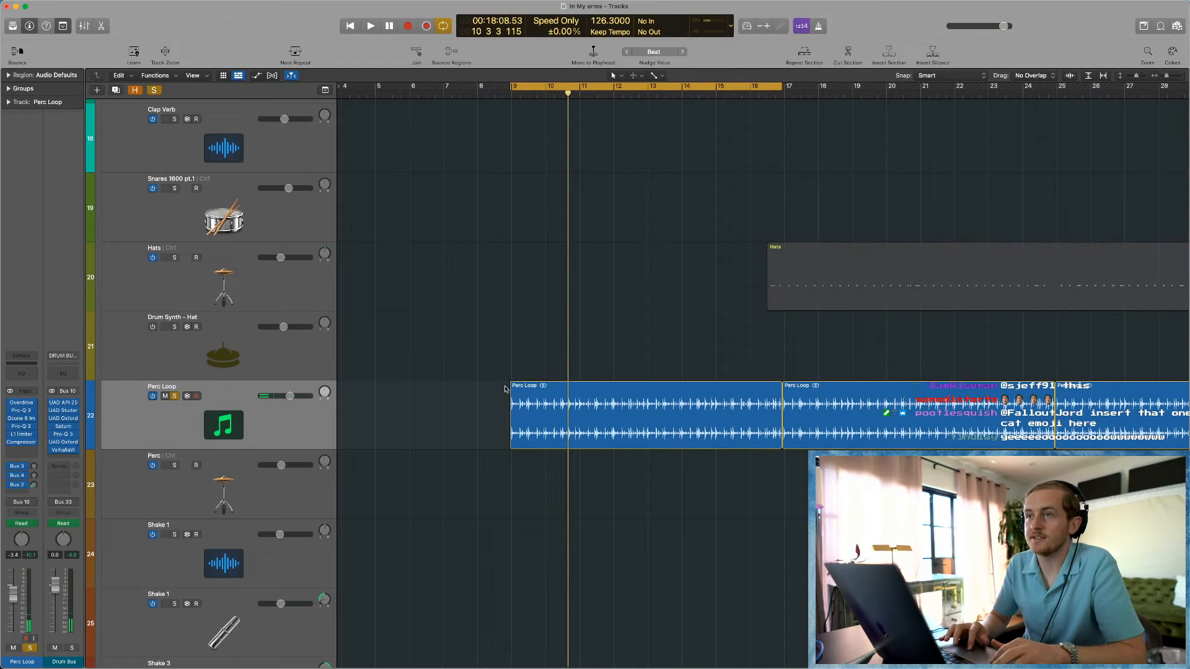
{"action": "left_click_drag", "start_coordinate": [491, 365], "coordinate": [782, 560]}
{"action": "left_click_drag", "start_coordinate": [790, 517], "coordinate": [444, 254]}
{"action": "key", "text": "space"}
{"action": "scroll", "coordinate": [596, 465], "scroll_direction": "down", "scroll_amount": 2}
{"action": "key", "text": "super+Right"}
{"action": "key", "text": "super+Right"}
{"action": "key", "text": "super+Right"}
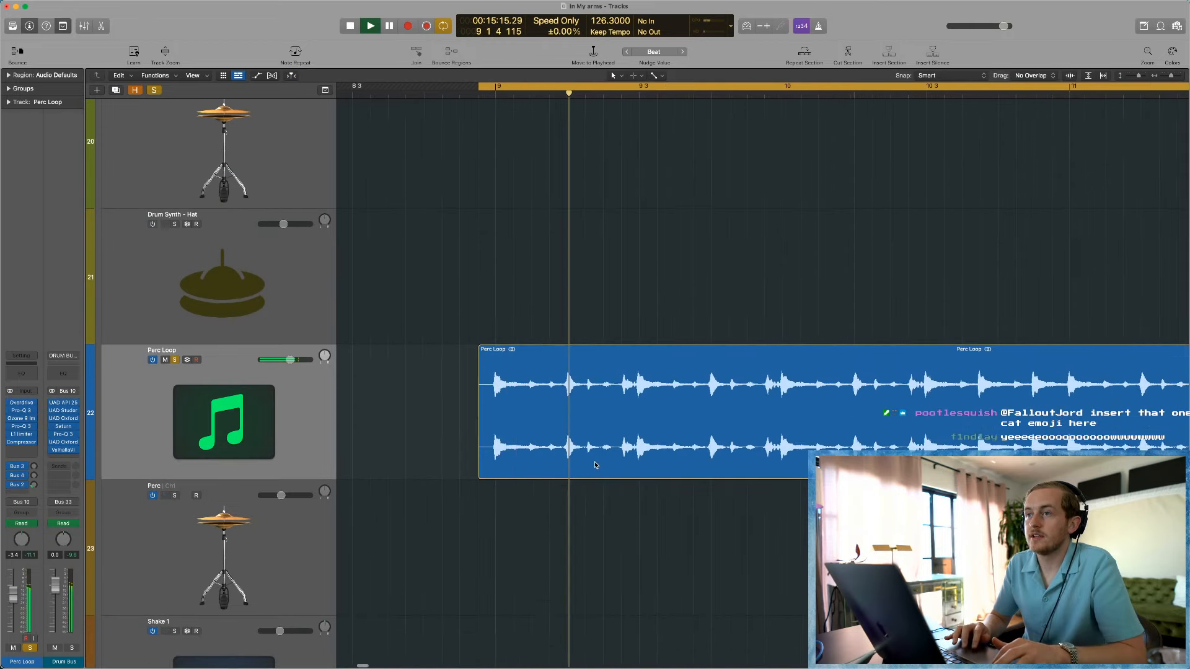
{"action": "scroll", "coordinate": [596, 465], "scroll_direction": "right", "scroll_amount": 4}
{"action": "key", "text": "super+Left"}
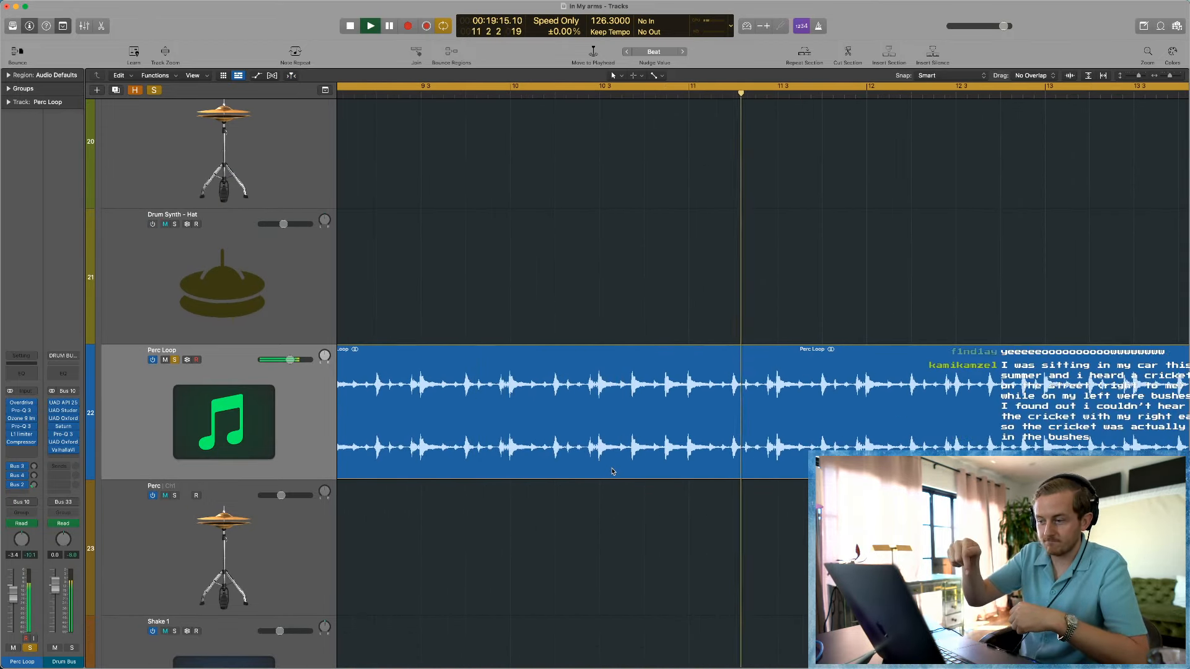
{"action": "scroll", "coordinate": [613, 471], "scroll_direction": "down", "scroll_amount": 3}
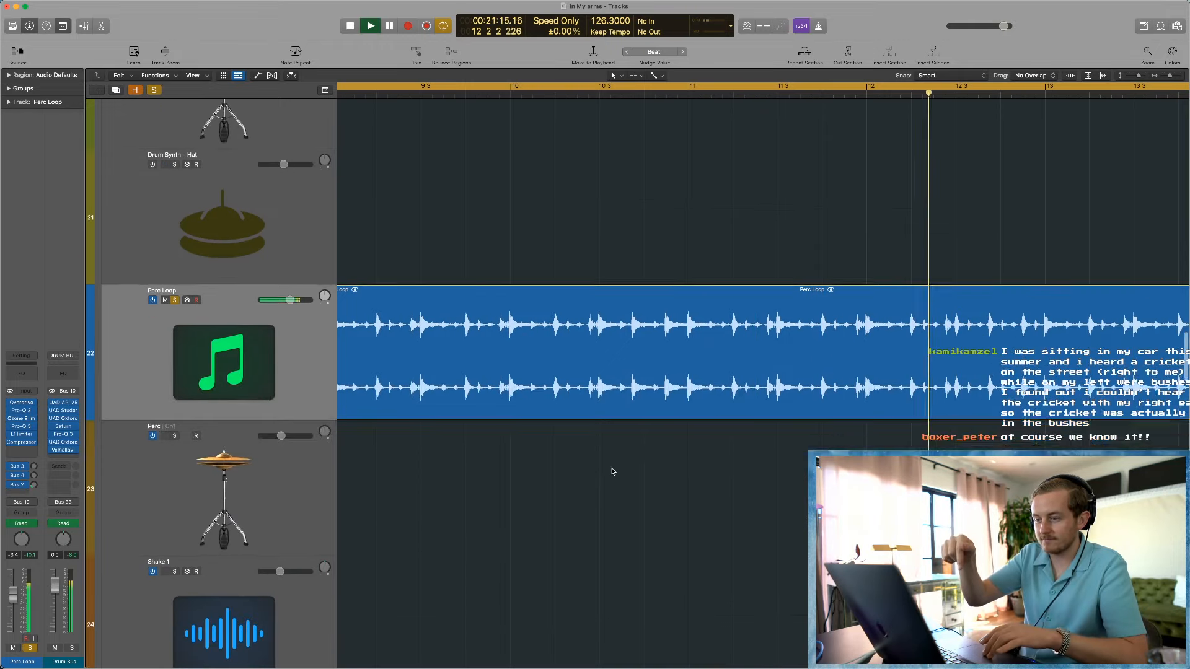
Step: Examine the junction between two Perc Loop regions near bar 17, and review the repeated regions along the track
{"action": "left_click", "coordinate": [688, 399], "text": "ctrl+alt"}
{"action": "scroll", "coordinate": [687, 398], "scroll_direction": "right", "scroll_amount": 5}
{"action": "left_click_drag", "start_coordinate": [436, 244], "coordinate": [496, 427]}
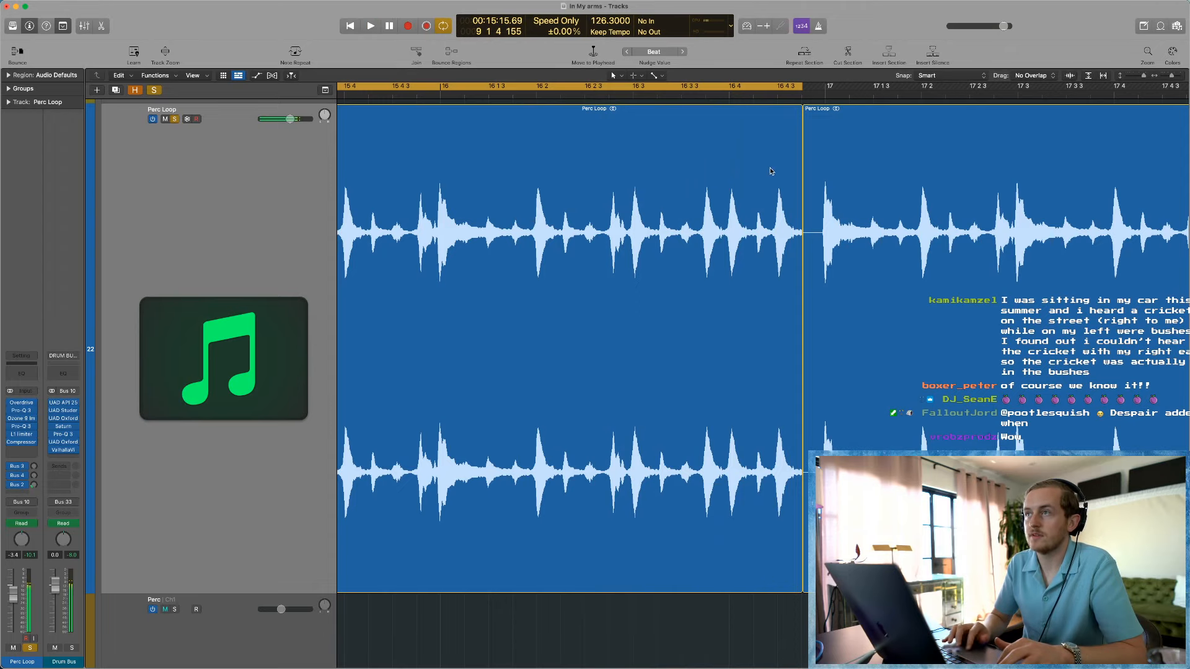
{"action": "left_click", "coordinate": [617, 599]}
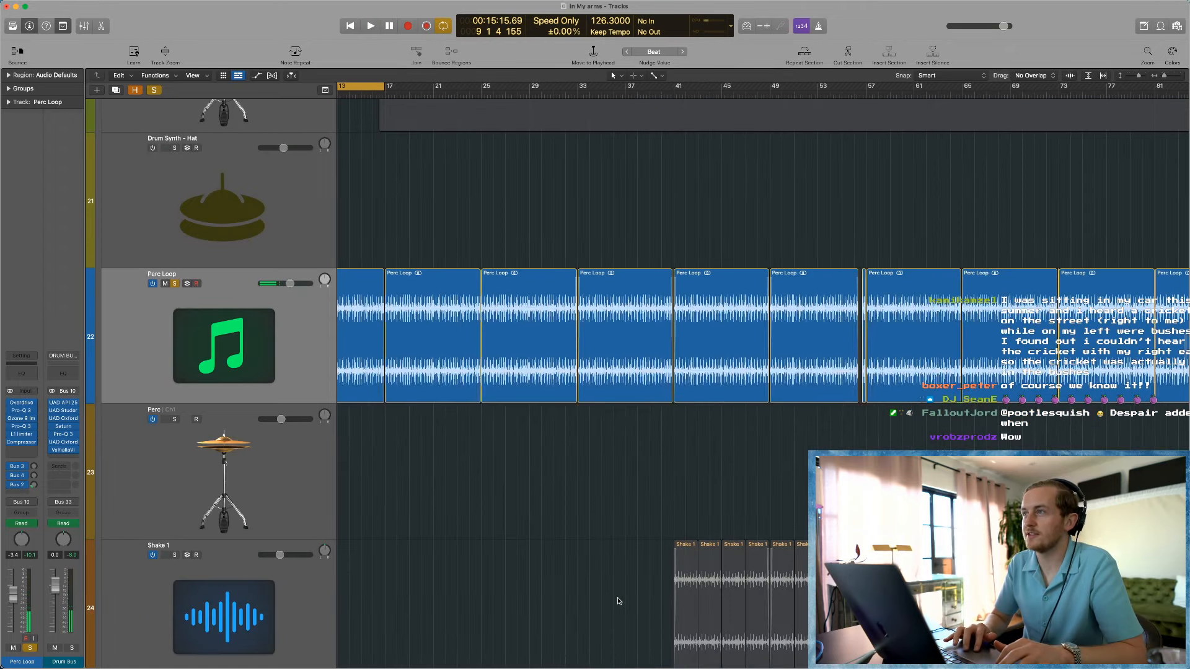
{"action": "left_click_drag", "start_coordinate": [552, 225], "coordinate": [675, 489]}
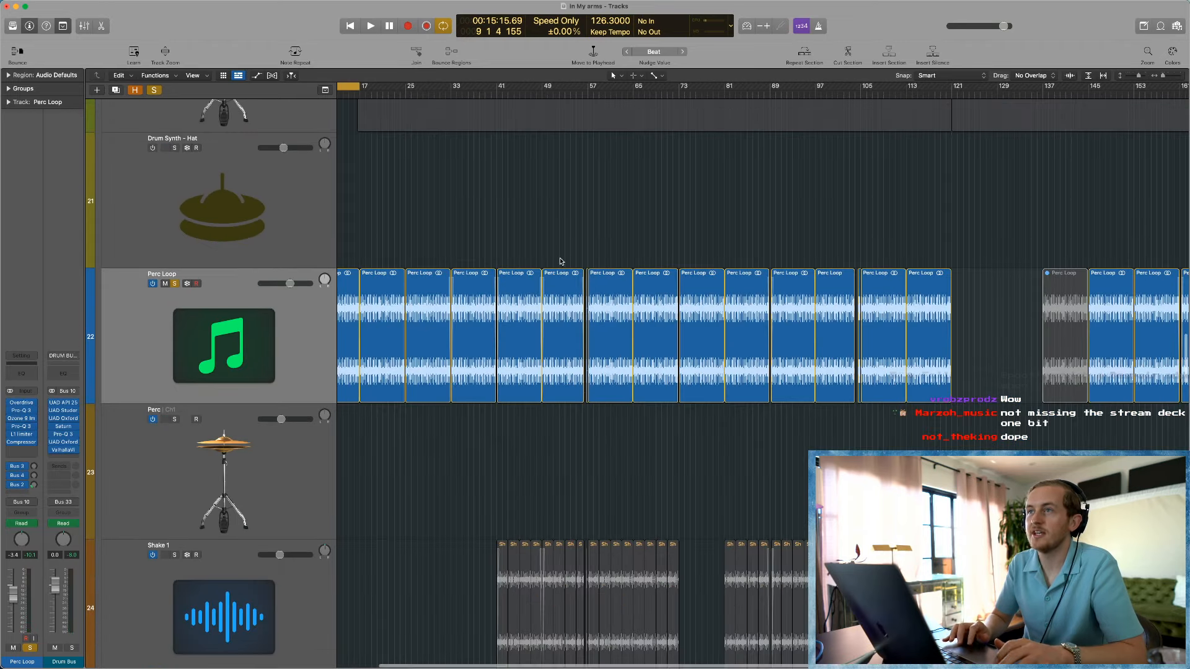
Step: Play the soloed Perc Loop track from bar 9, and examine its opening regions and their repeats along the arrangement
{"action": "left_click", "coordinate": [561, 374]}
{"action": "left_click", "coordinate": [589, 393]}
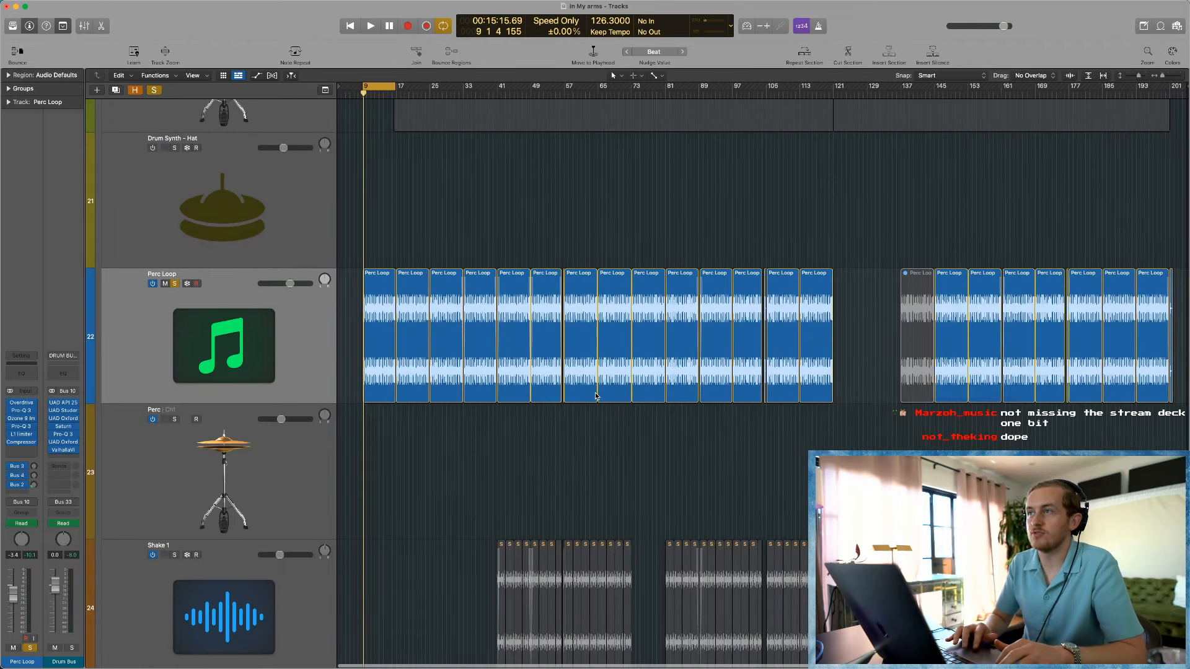
{"action": "left_click", "coordinate": [595, 393]}
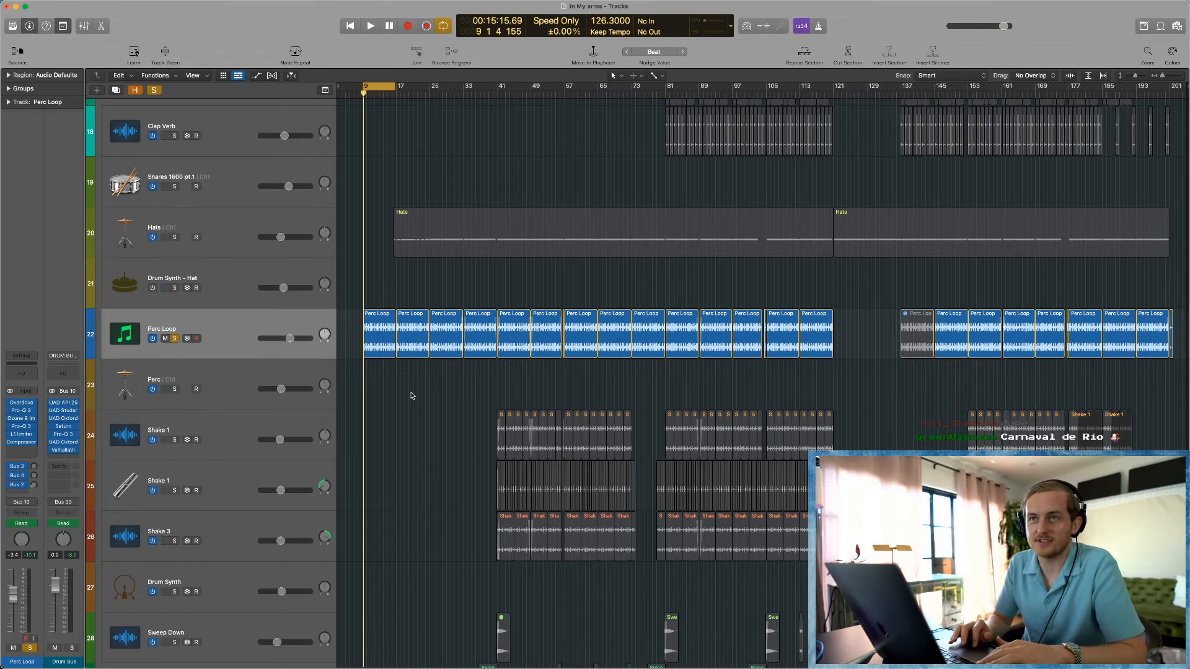
{"action": "key", "text": "space"}
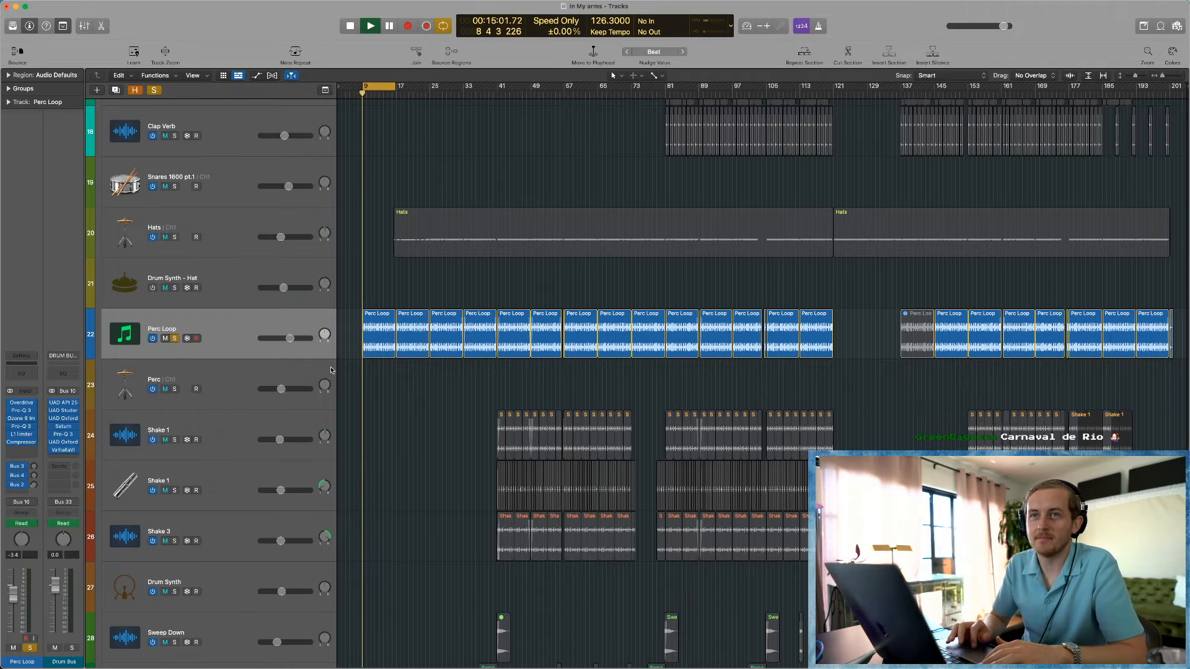
{"action": "key", "text": "space"}
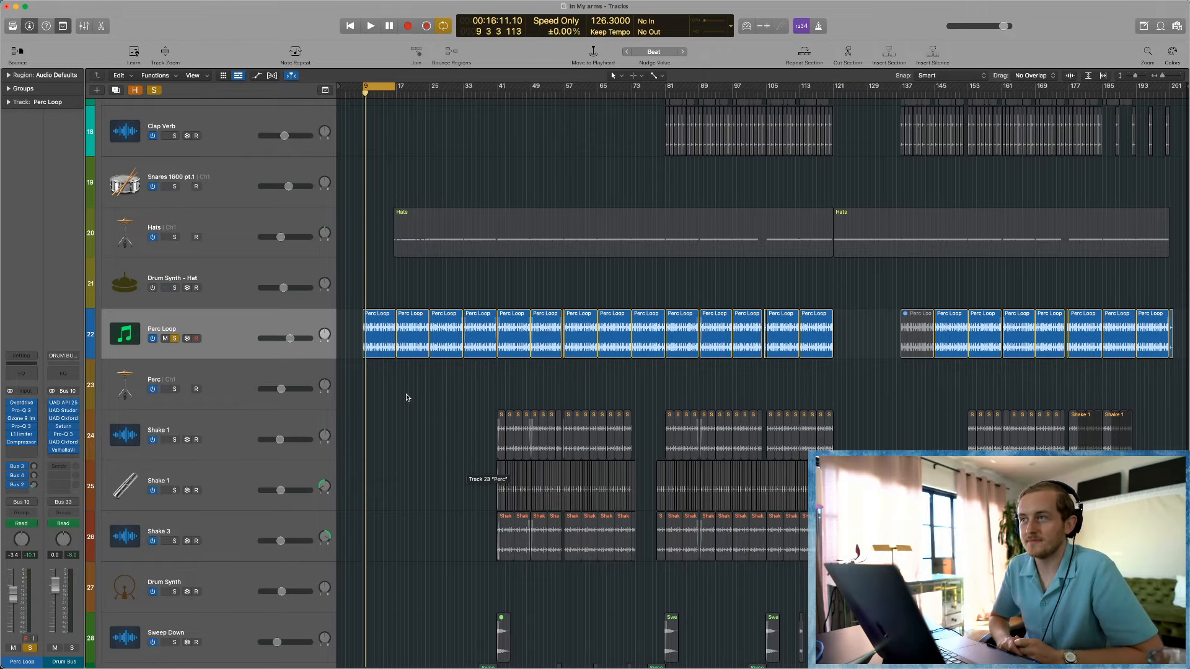
{"action": "scroll", "coordinate": [444, 426], "scroll_direction": "up", "scroll_amount": 7}
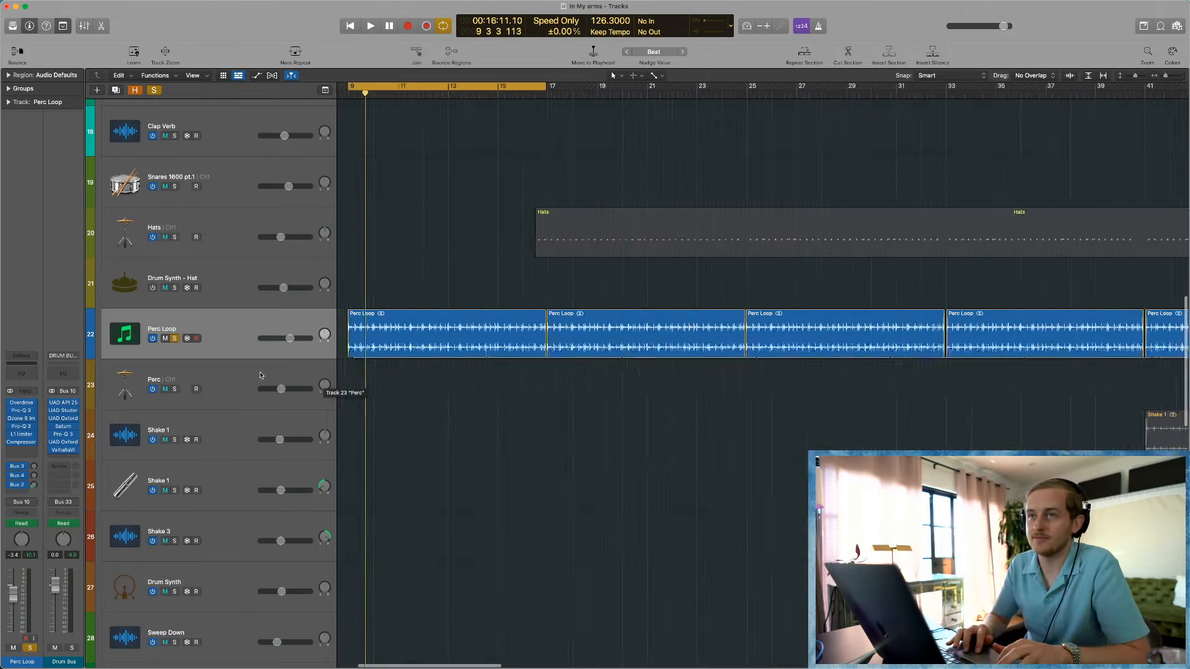
{"action": "scroll", "coordinate": [444, 426], "scroll_direction": "left", "scroll_amount": 4}
{"action": "scroll", "coordinate": [444, 426], "scroll_direction": "down", "scroll_amount": 2}
{"action": "scroll", "coordinate": [444, 426], "scroll_direction": "down", "scroll_amount": 1}
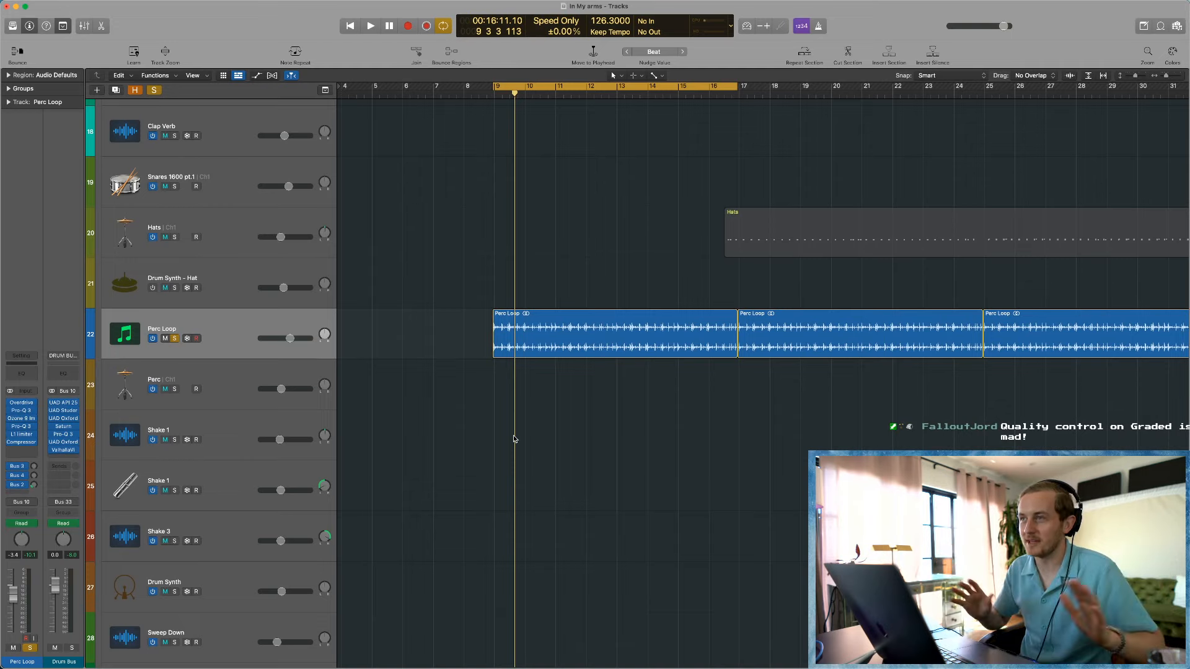
{"action": "key", "text": "z"}
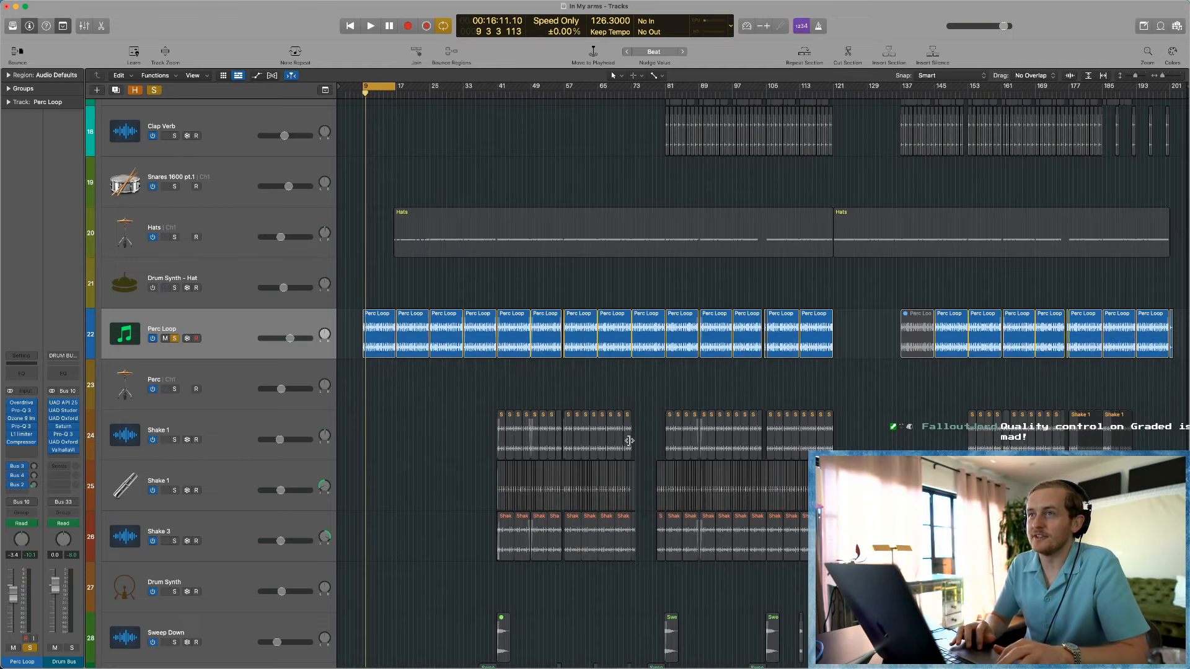
Step: Turn off the cycle and the Perc Loop solo, and play the full mix from bar 25
{"action": "left_click", "coordinate": [380, 90]}
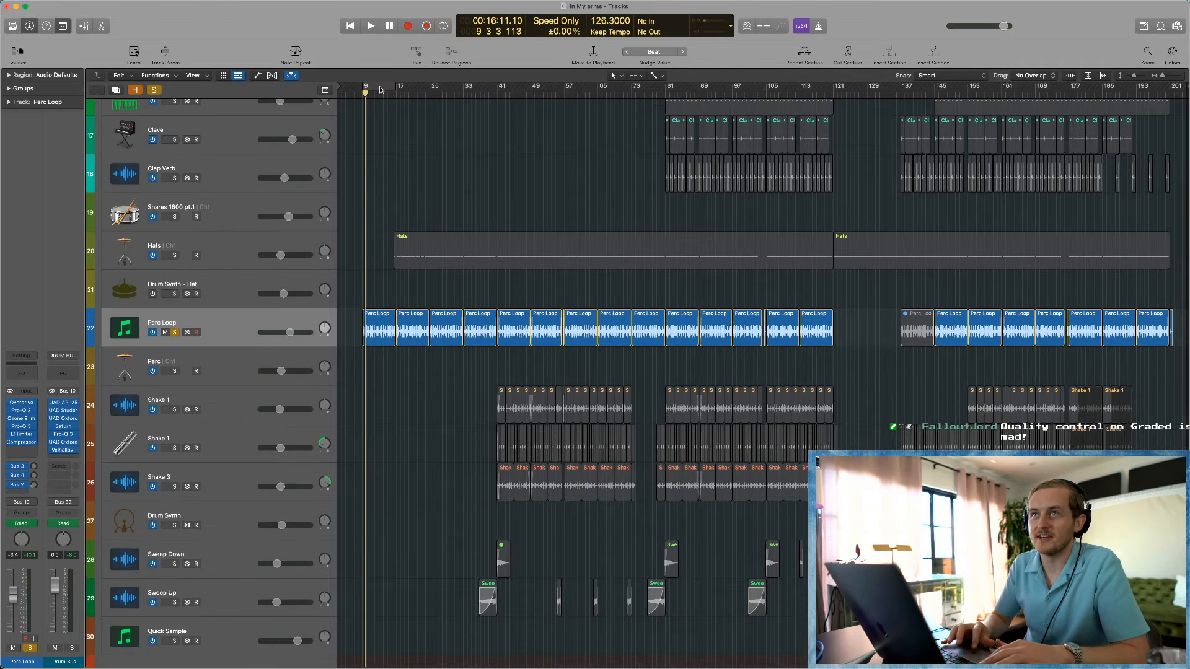
{"action": "key", "text": "s"}
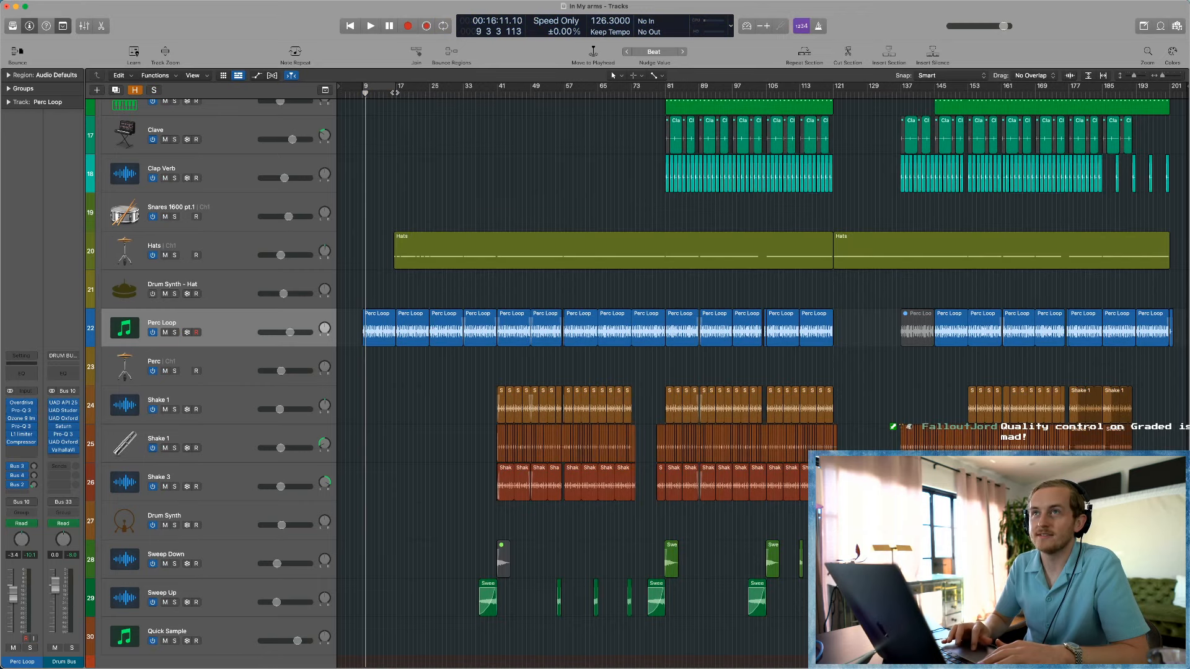
{"action": "left_click", "coordinate": [396, 95]}
{"action": "left_click", "coordinate": [430, 94]}
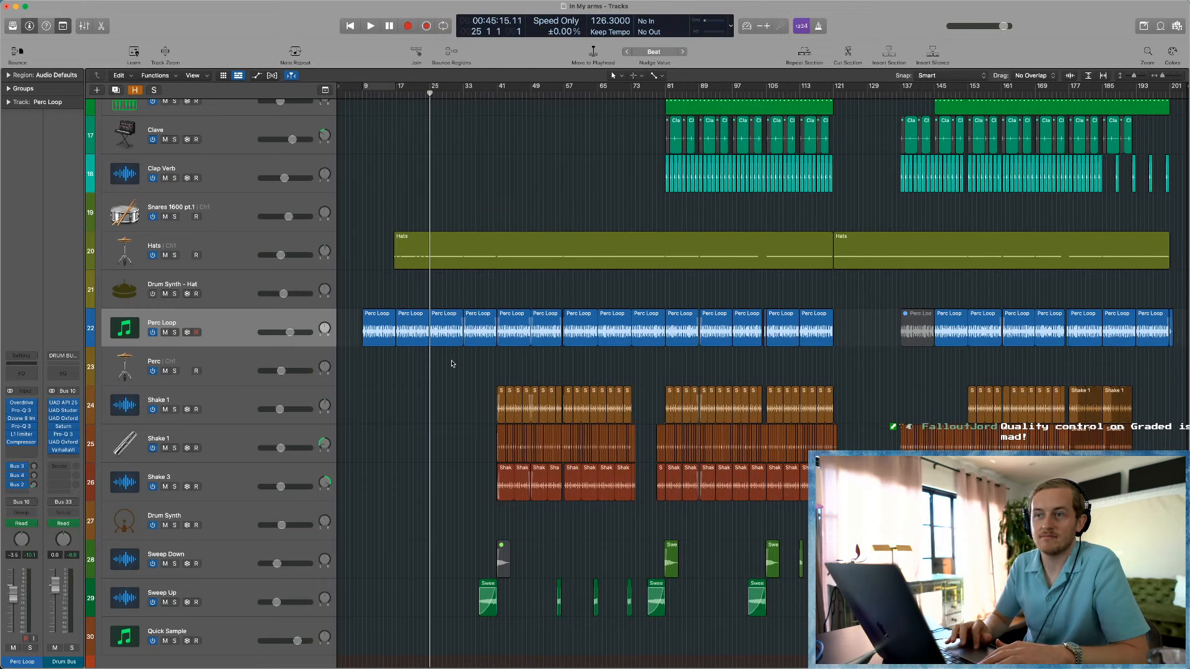
{"action": "key", "text": "space"}
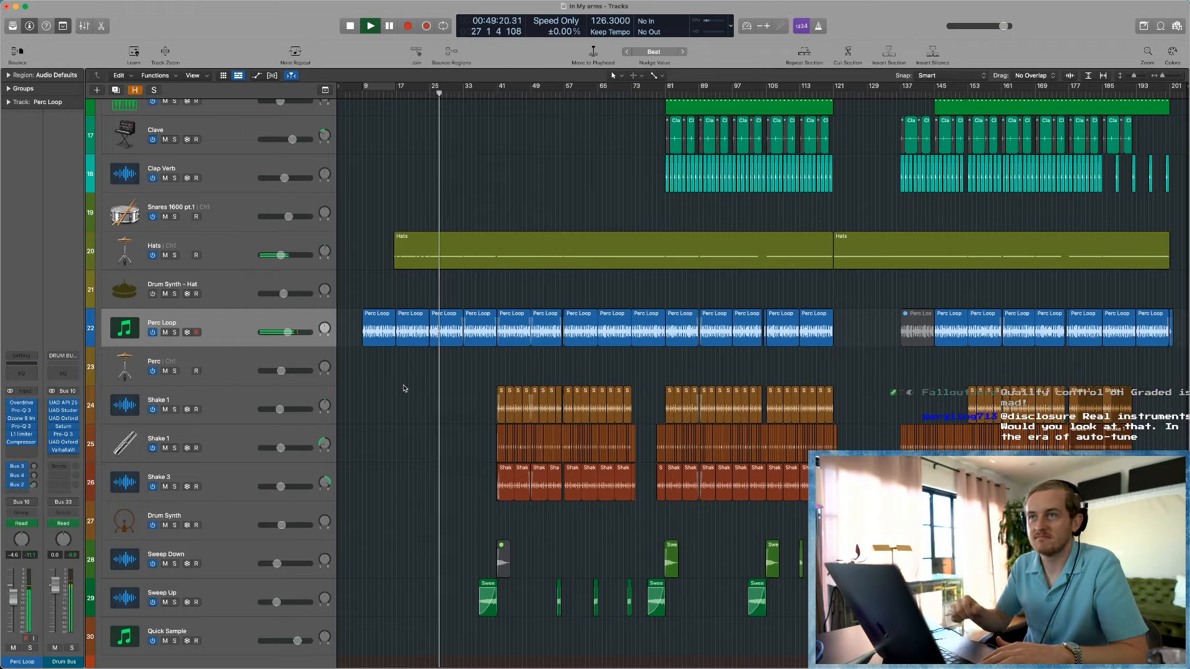
{"action": "key", "text": "space"}
Step: Turn the cycle over bars 9 to 17 and the Perc Loop solo back on, and glance at the mixer channels
{"action": "left_click", "coordinate": [374, 87]}
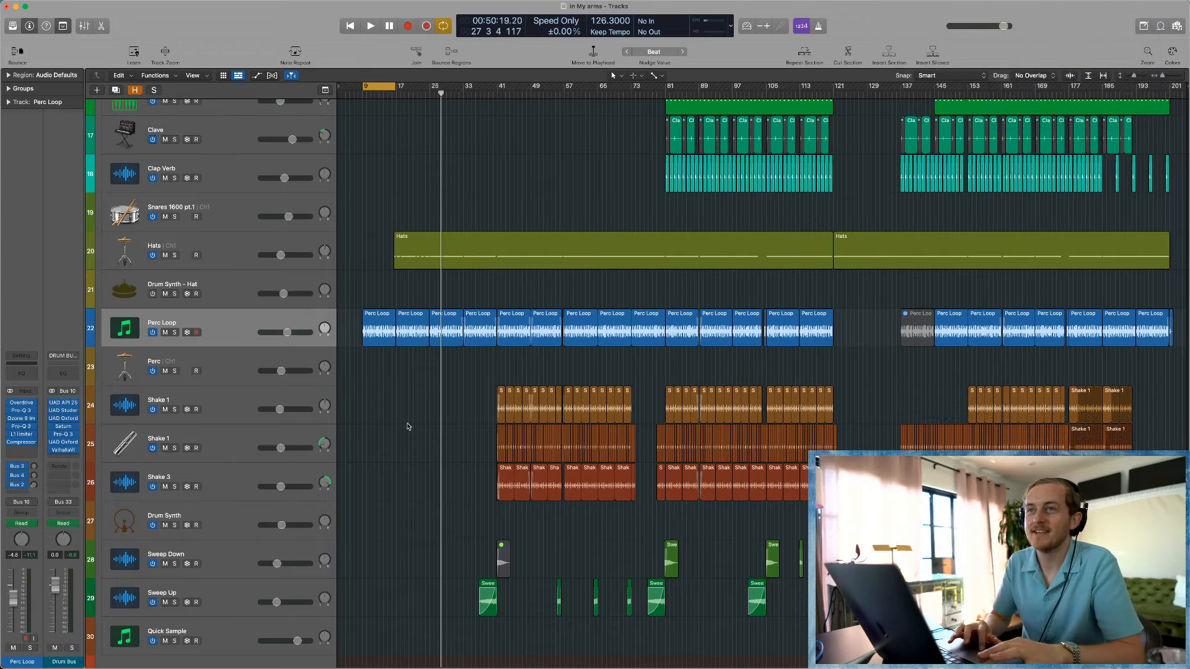
{"action": "left_click", "coordinate": [175, 332]}
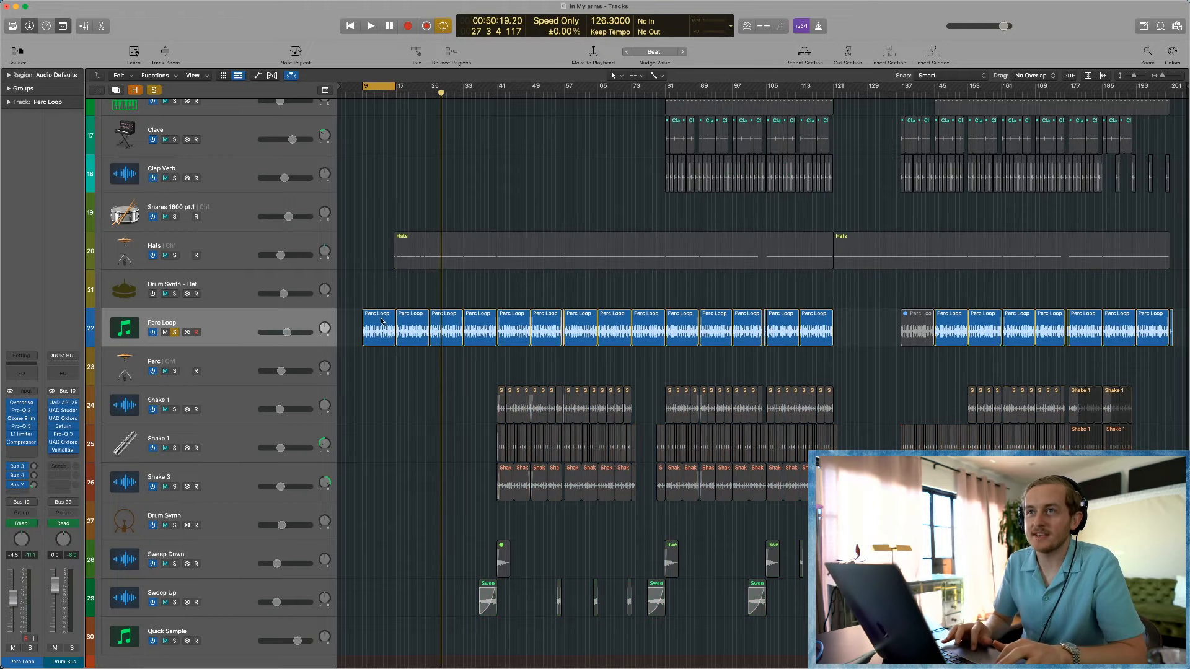
{"action": "left_click_drag", "start_coordinate": [391, 335], "coordinate": [485, 438]}
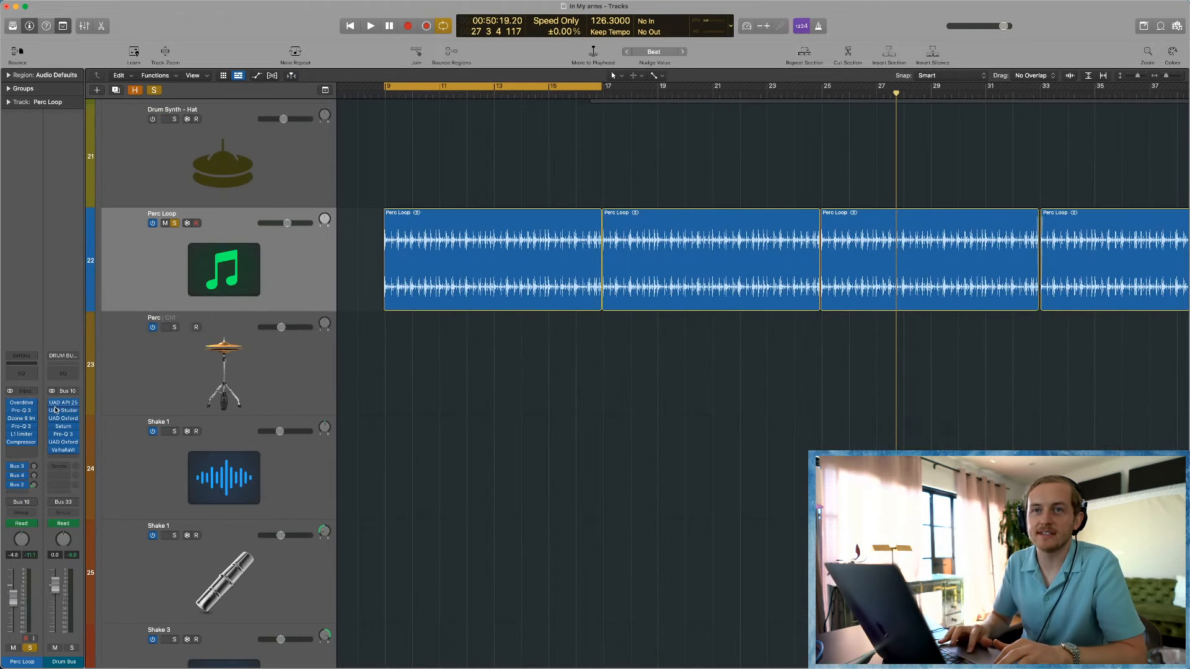
{"action": "key", "text": "x"}
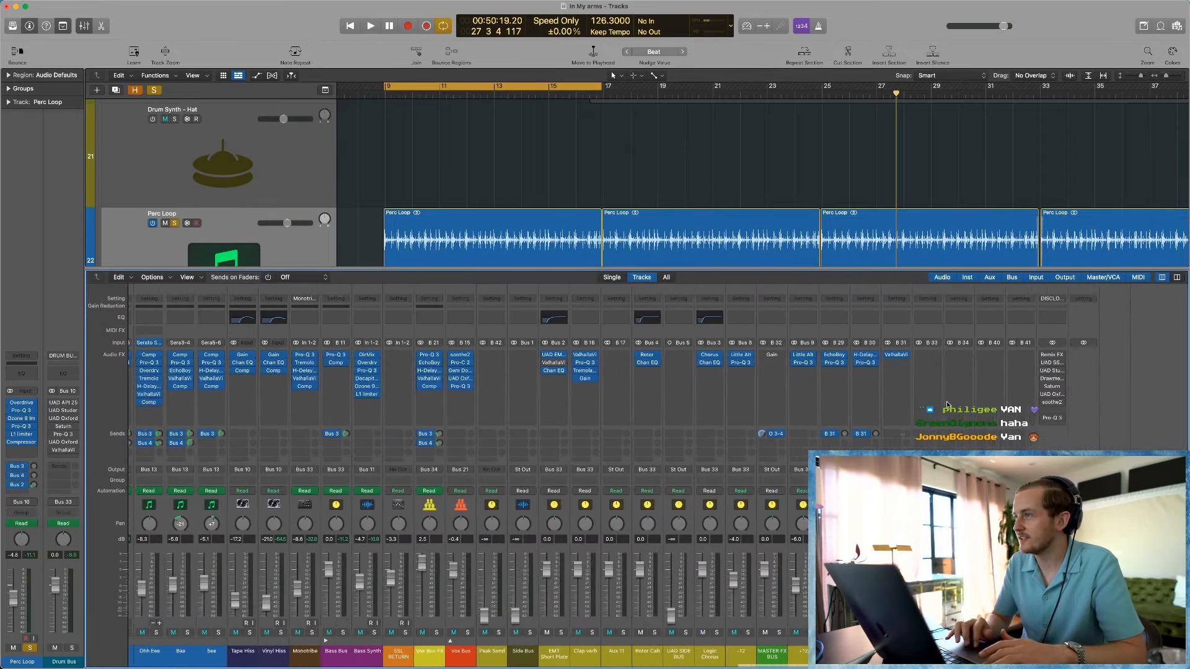
{"action": "key", "text": "x"}
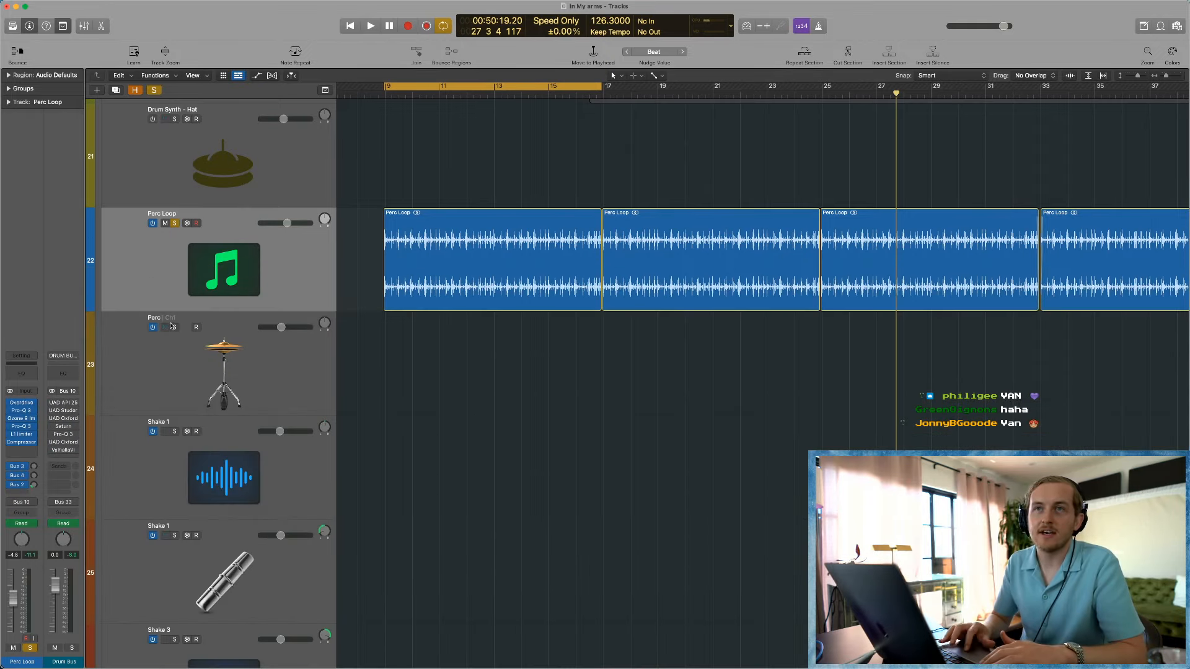
Step: Bypass the Perc Loop channel's plug-ins and sends and the Drum Bus plug-ins, and audition the dry loop from bar 9
{"action": "left_click", "coordinate": [276, 280]}
{"action": "key", "text": "space"}
{"action": "key", "text": "super+Right"}
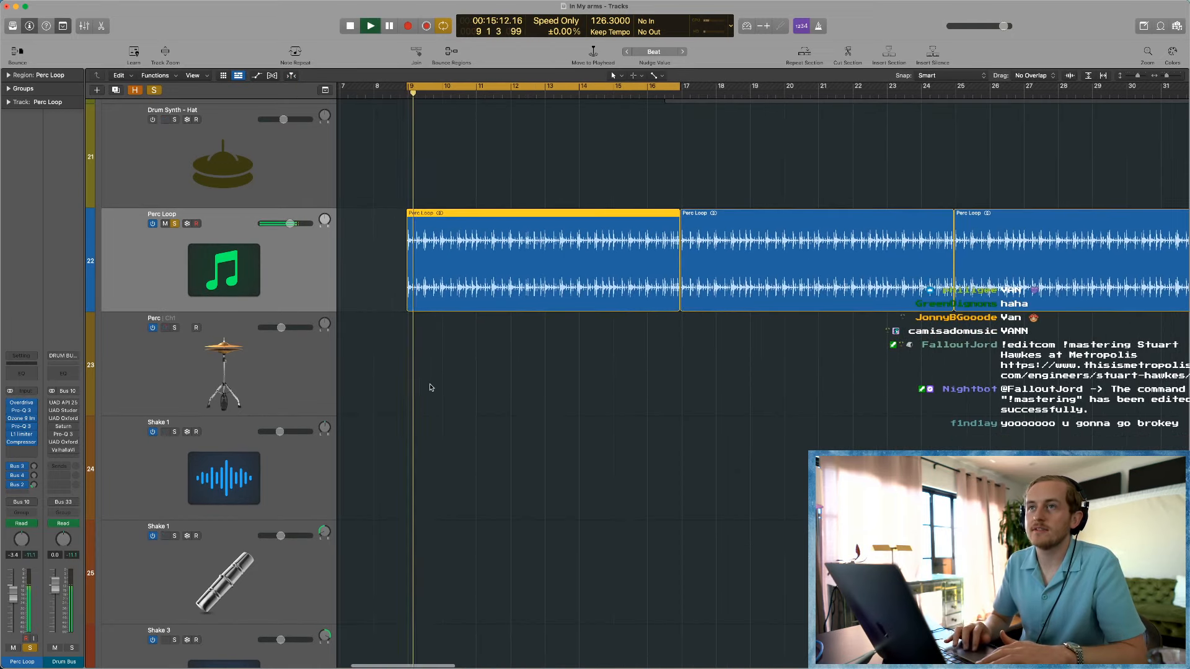
{"action": "key", "text": "space"}
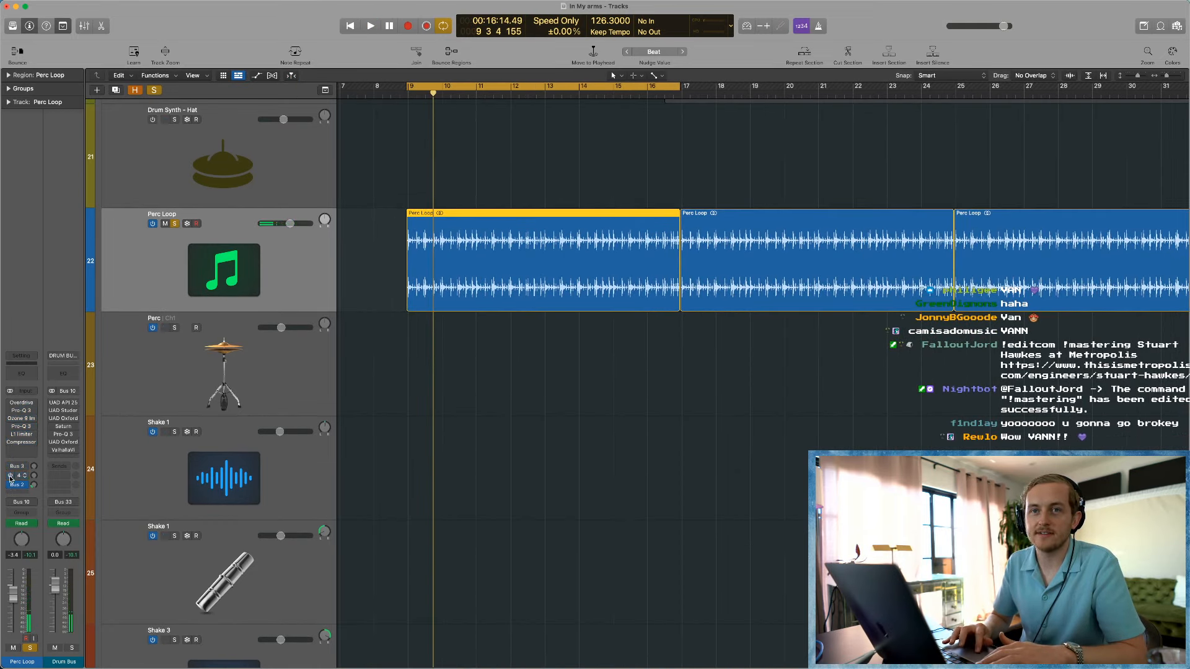
{"action": "key", "text": "space"}
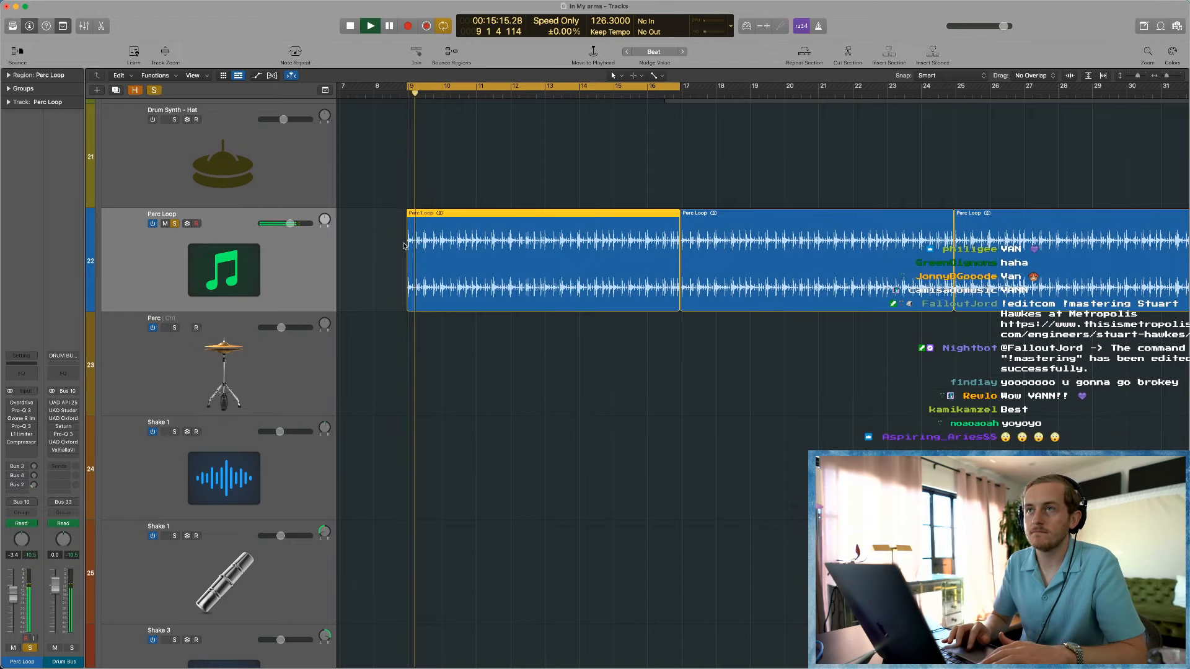
{"action": "left_click_drag", "start_coordinate": [399, 183], "coordinate": [667, 434]}
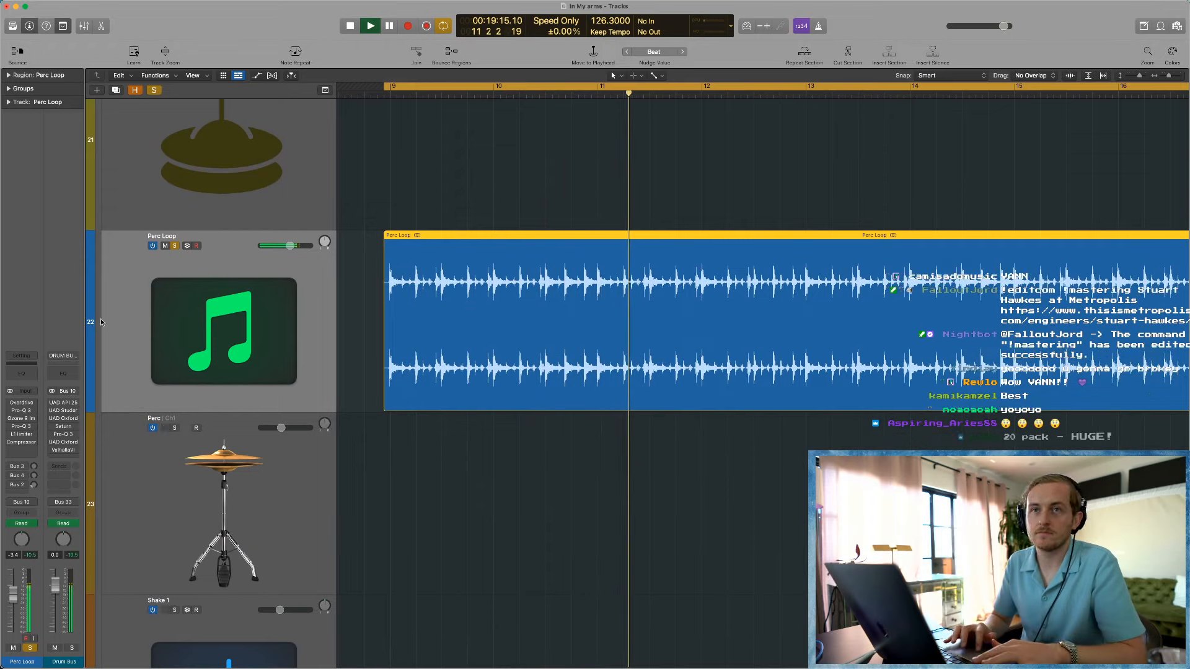
{"action": "scroll", "coordinate": [359, 462], "scroll_direction": "down", "scroll_amount": 1}
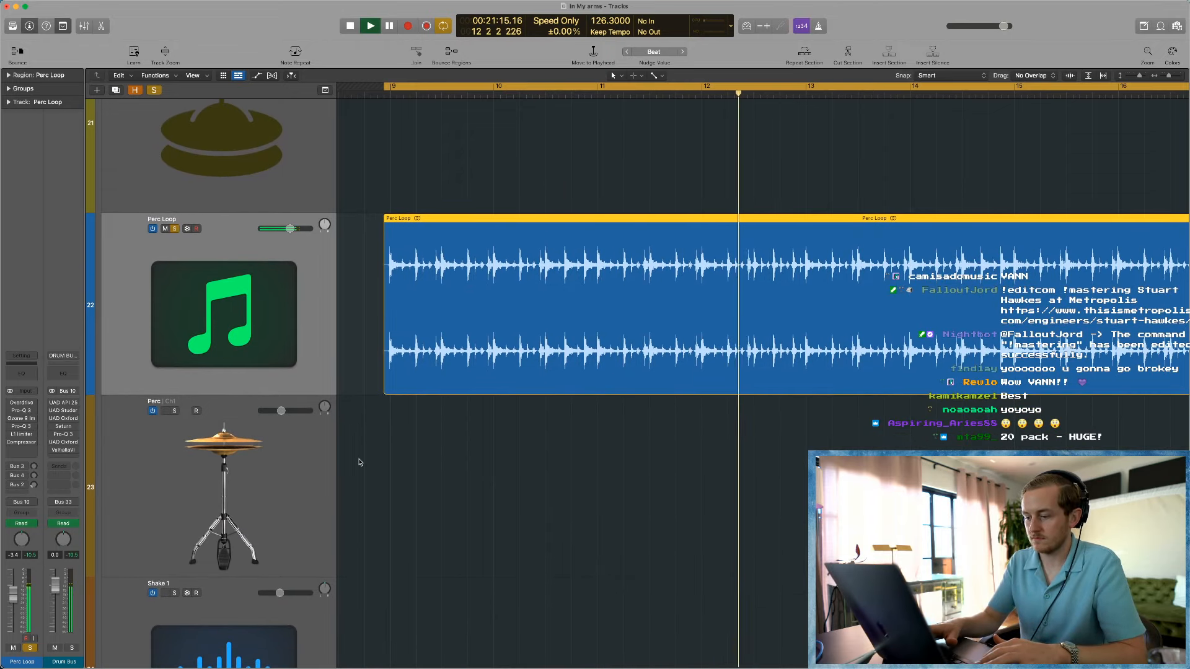
{"action": "key", "text": "space"}
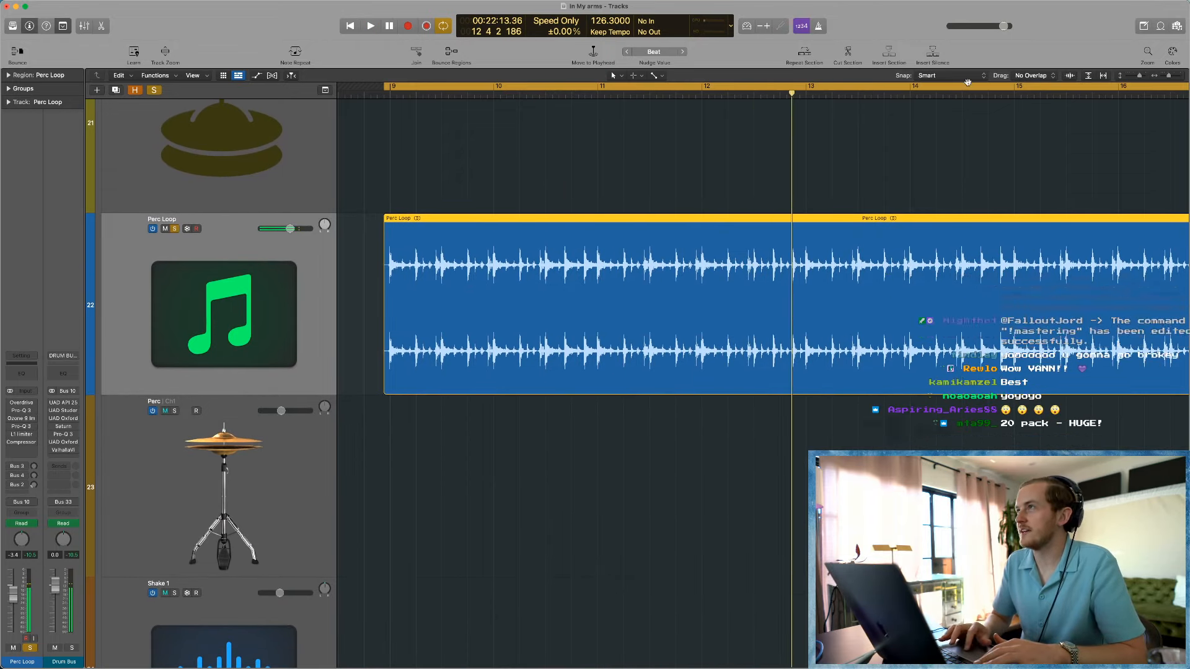
Step: Raise the master volume slightly, and re-enable the Perc Loop's Overdrive, comparing the loop with and without it
{"action": "left_click_drag", "start_coordinate": [1004, 28], "coordinate": [1008, 30]}
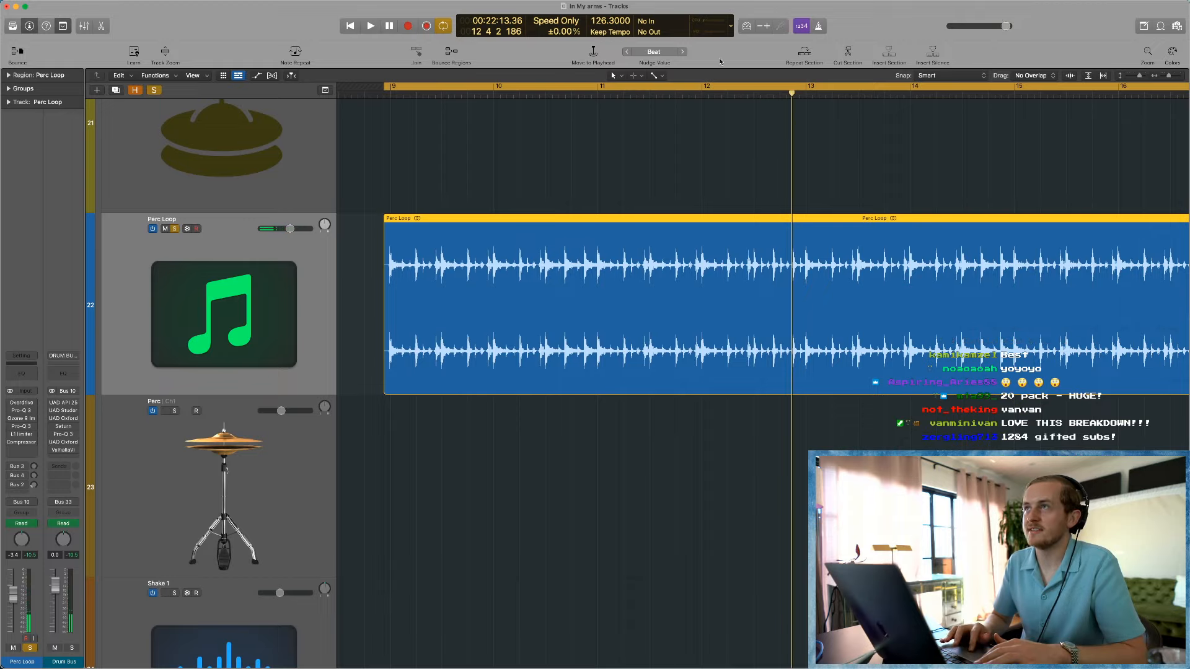
{"action": "left_click", "coordinate": [22, 403]}
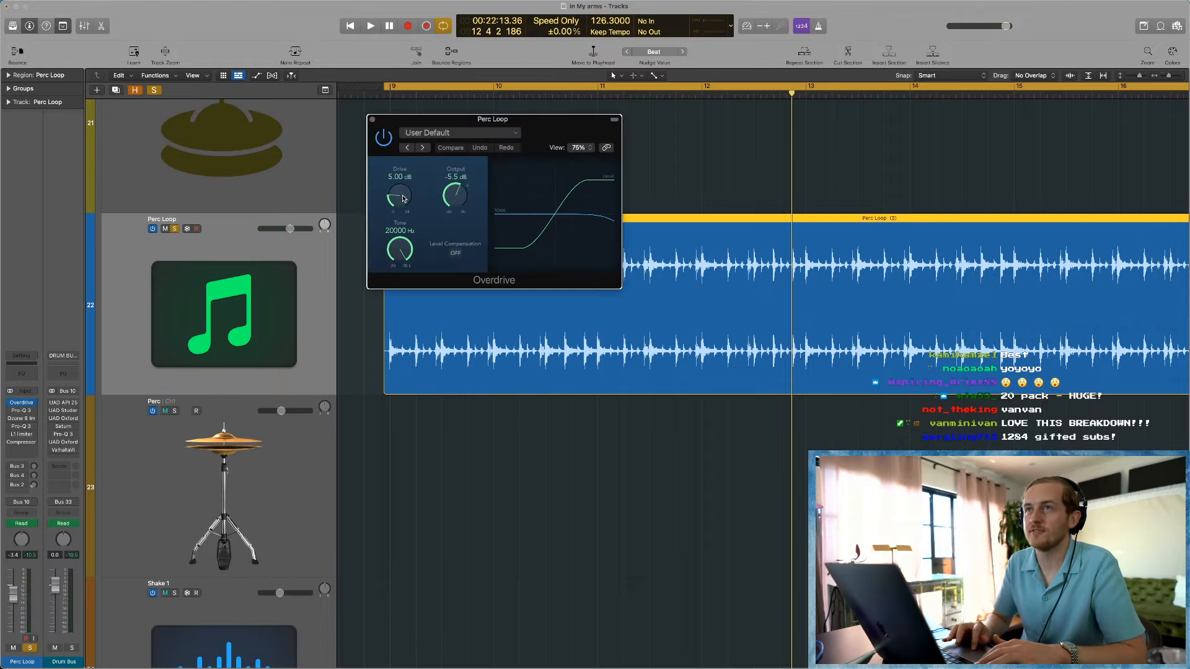
{"action": "key", "text": "space"}
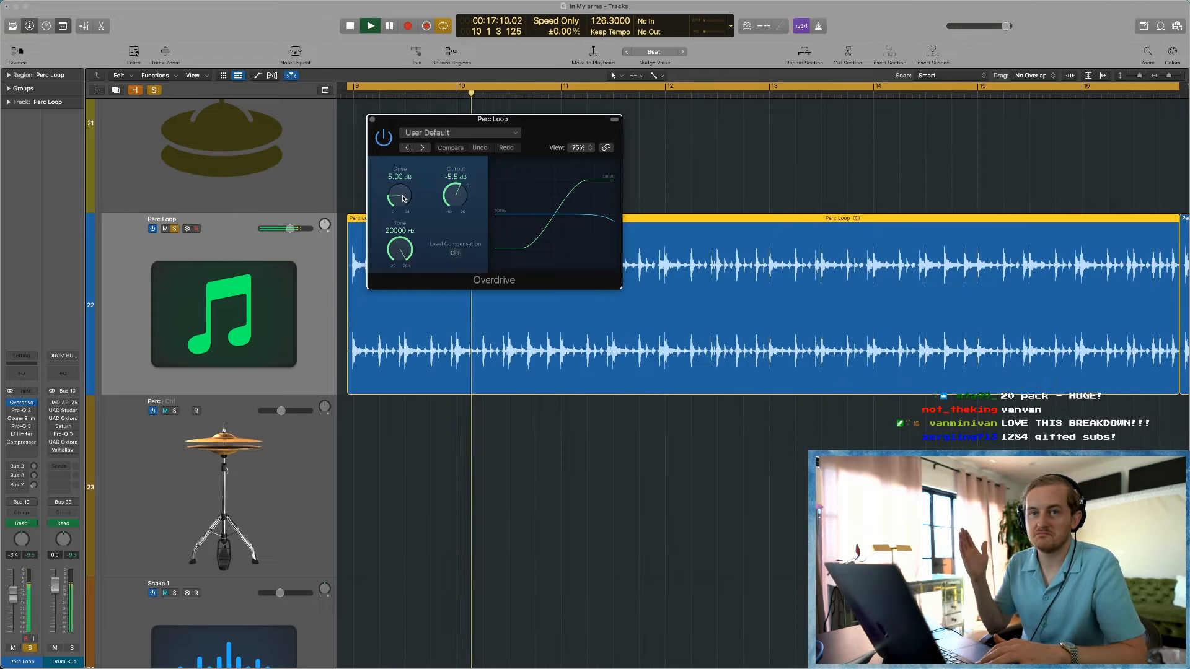
{"action": "left_click", "coordinate": [385, 139]}
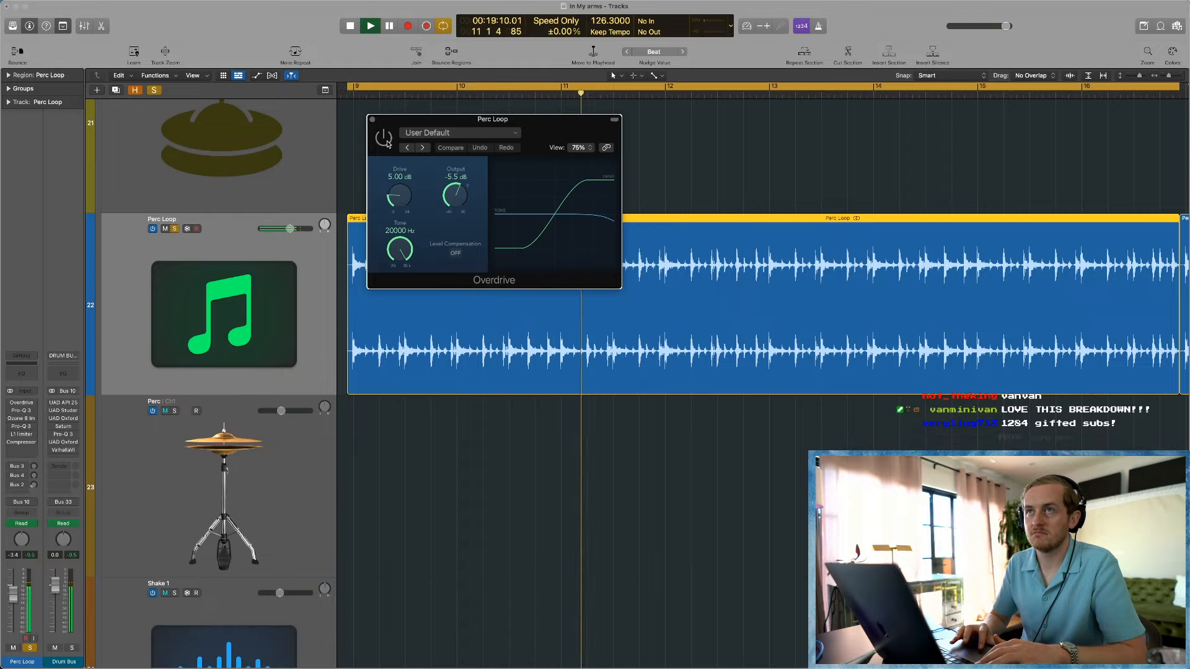
{"action": "left_click", "coordinate": [384, 137]}
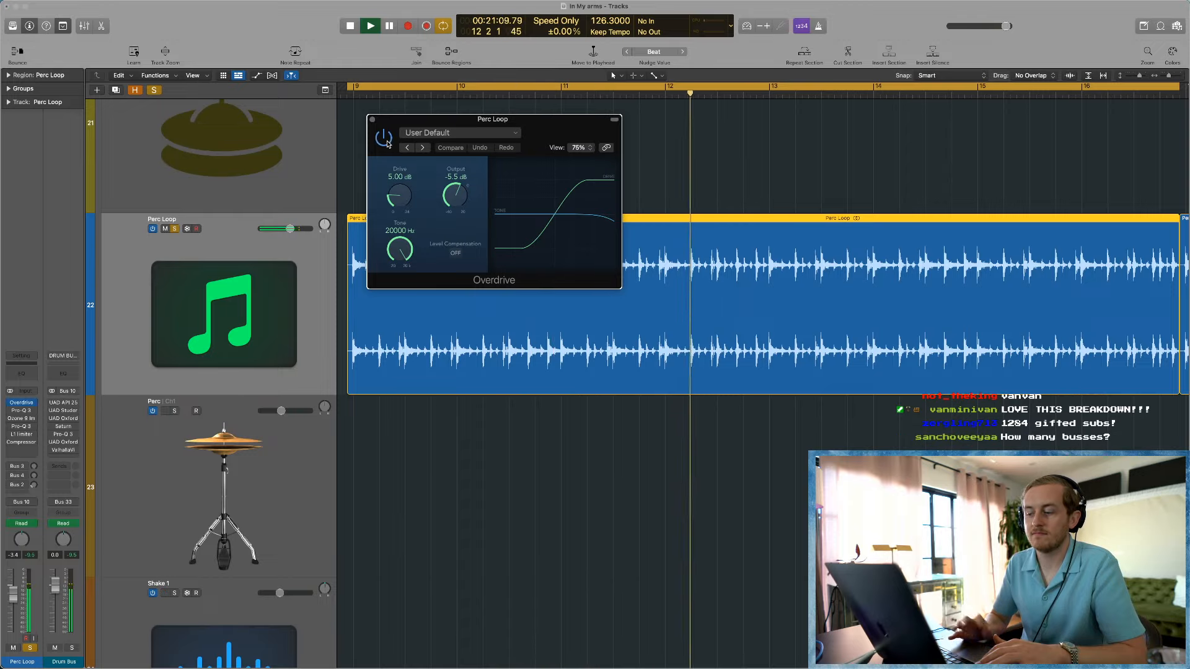
{"action": "key", "text": "space"}
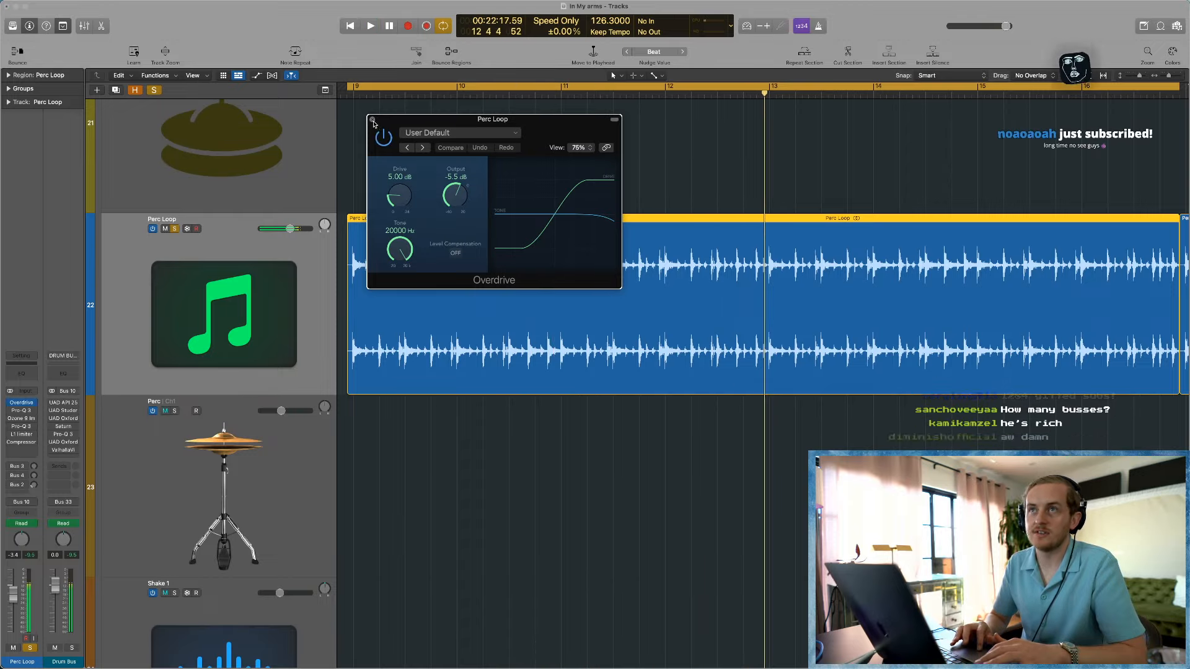
{"action": "left_click", "coordinate": [373, 119]}
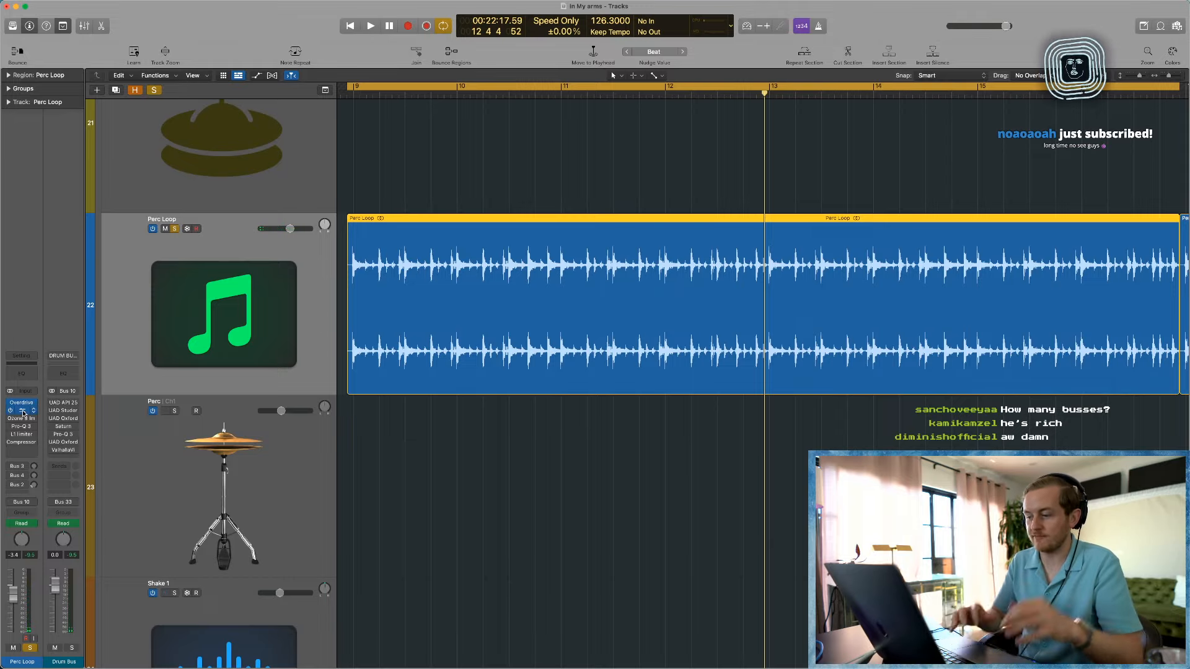
Step: Re-enable the Perc Loop's first Pro-Q 3 and compare the playing loop with the EQ on and bypassed
{"action": "left_click", "coordinate": [23, 411]}
{"action": "key", "text": "space"}
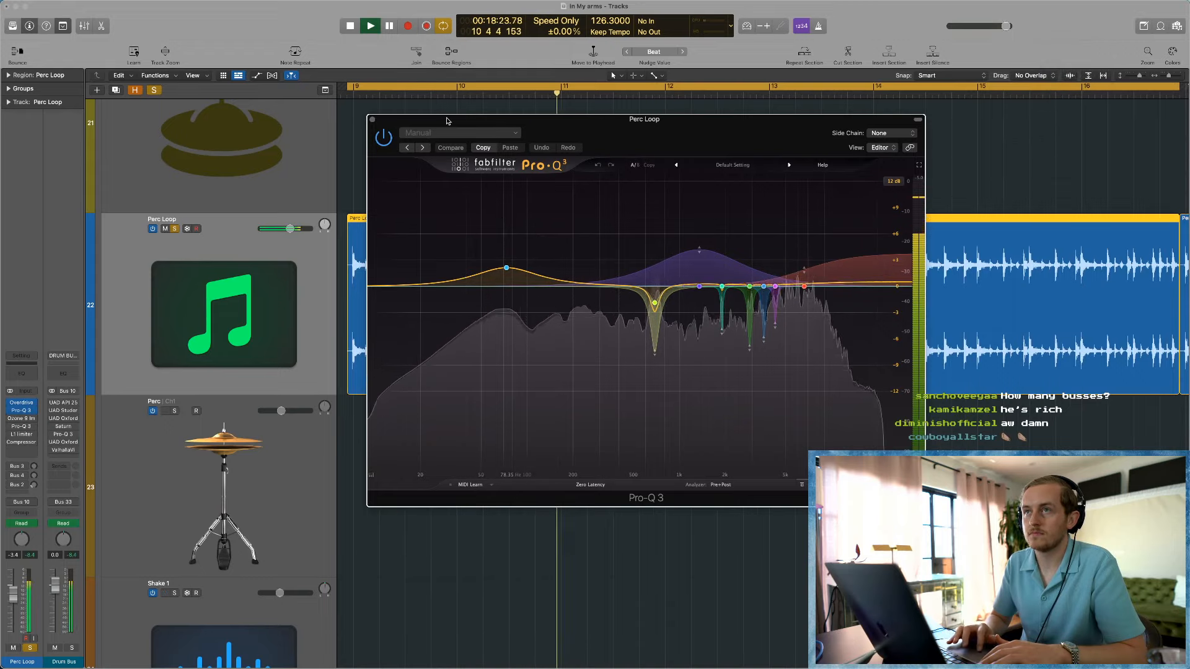
{"action": "left_click", "coordinate": [384, 138]}
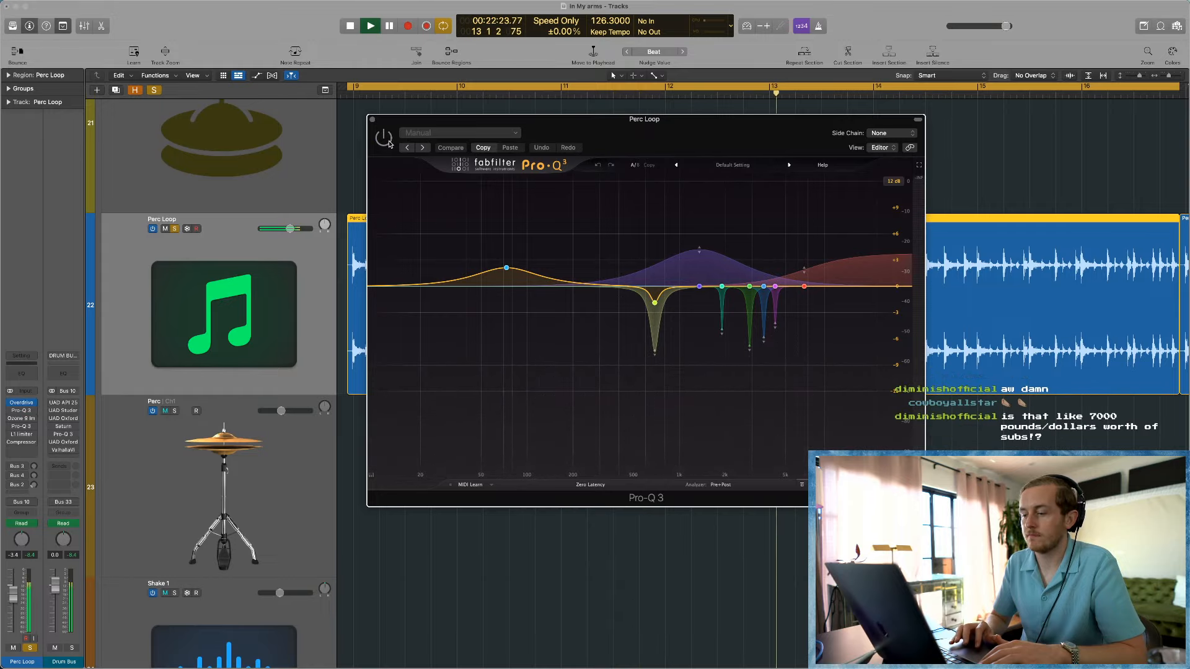
{"action": "key", "text": "space"}
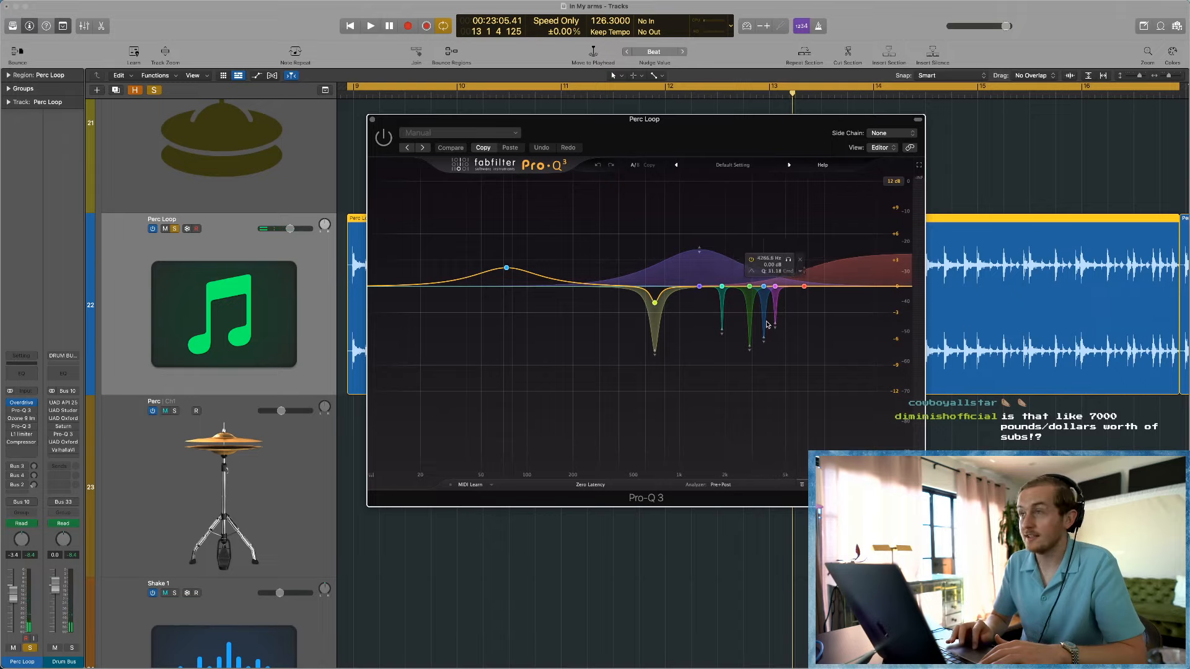
Step: Turn the first Pro-Q 3 back on and solo the notch near 2.9 kHz and the narrow notch just below it in turn
{"action": "left_click_drag", "start_coordinate": [812, 375], "coordinate": [704, 254]}
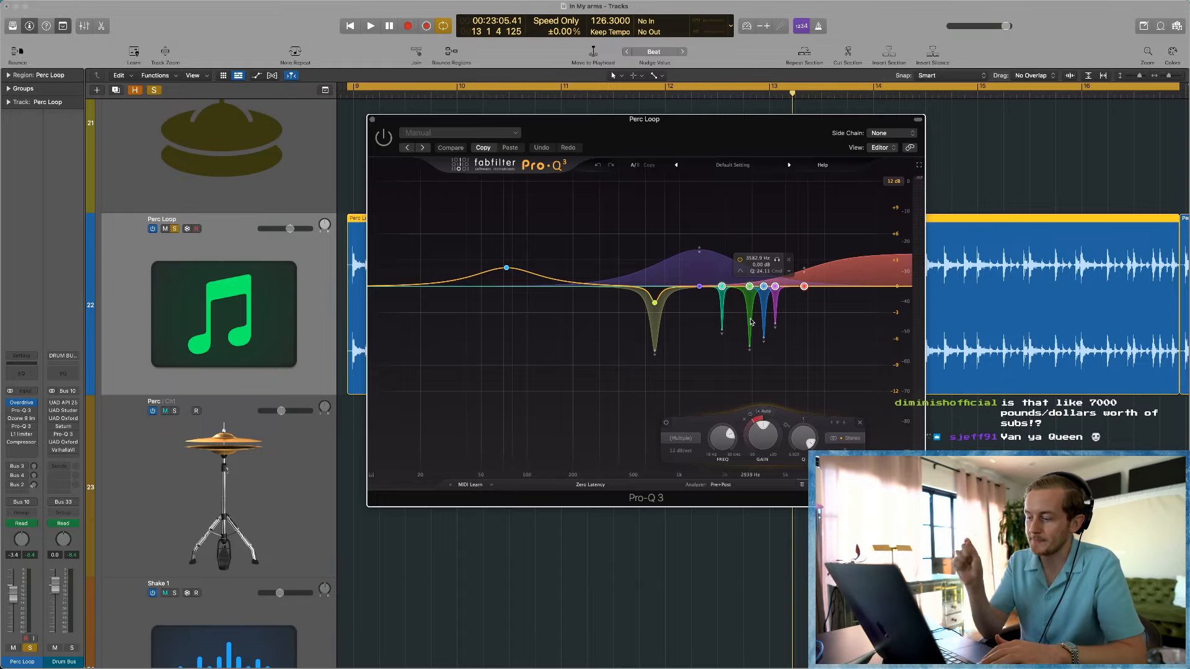
{"action": "left_click", "coordinate": [745, 368]}
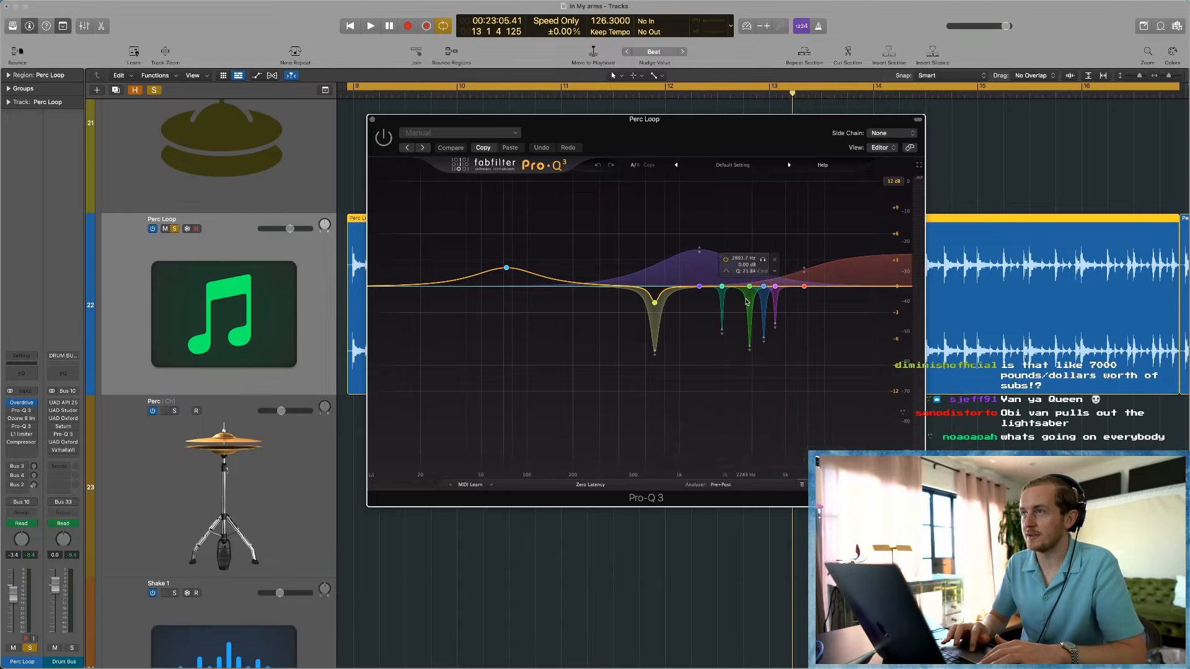
{"action": "key", "text": "space"}
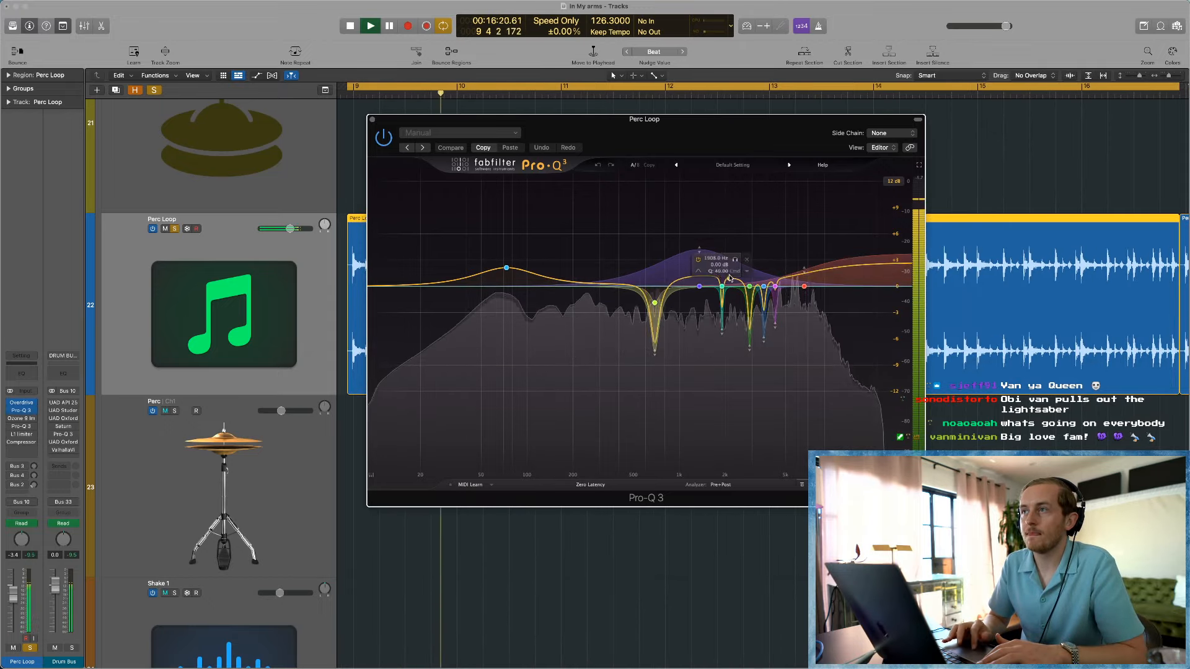
{"action": "left_click", "coordinate": [764, 260]}
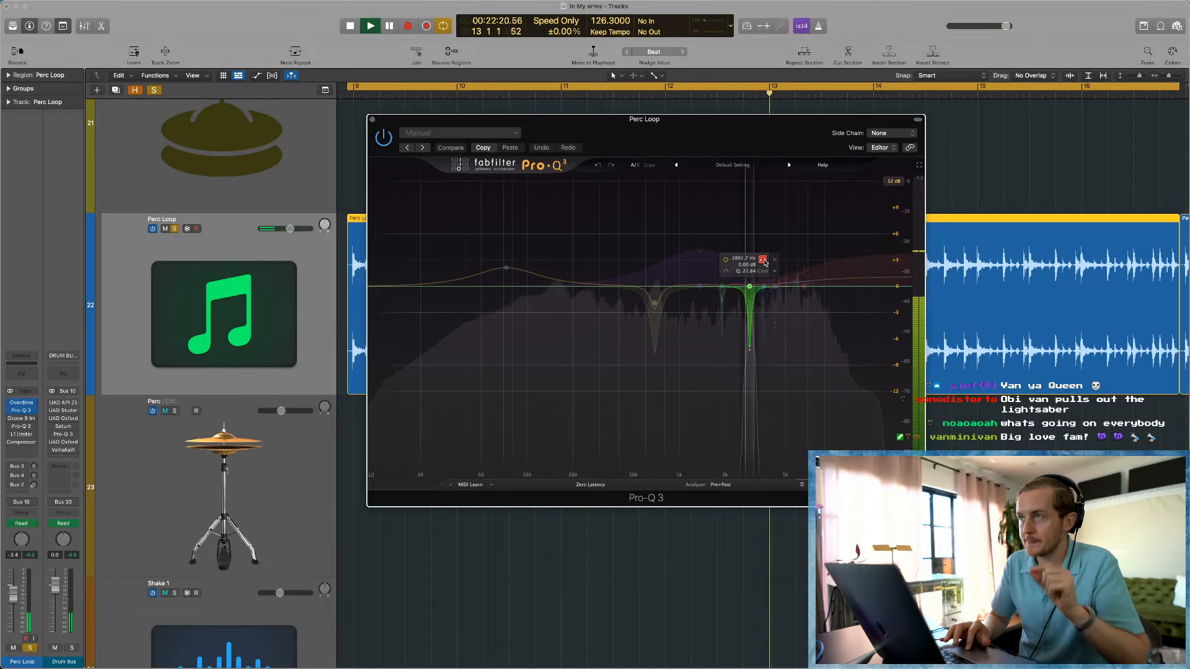
{"action": "left_click", "coordinate": [764, 260]}
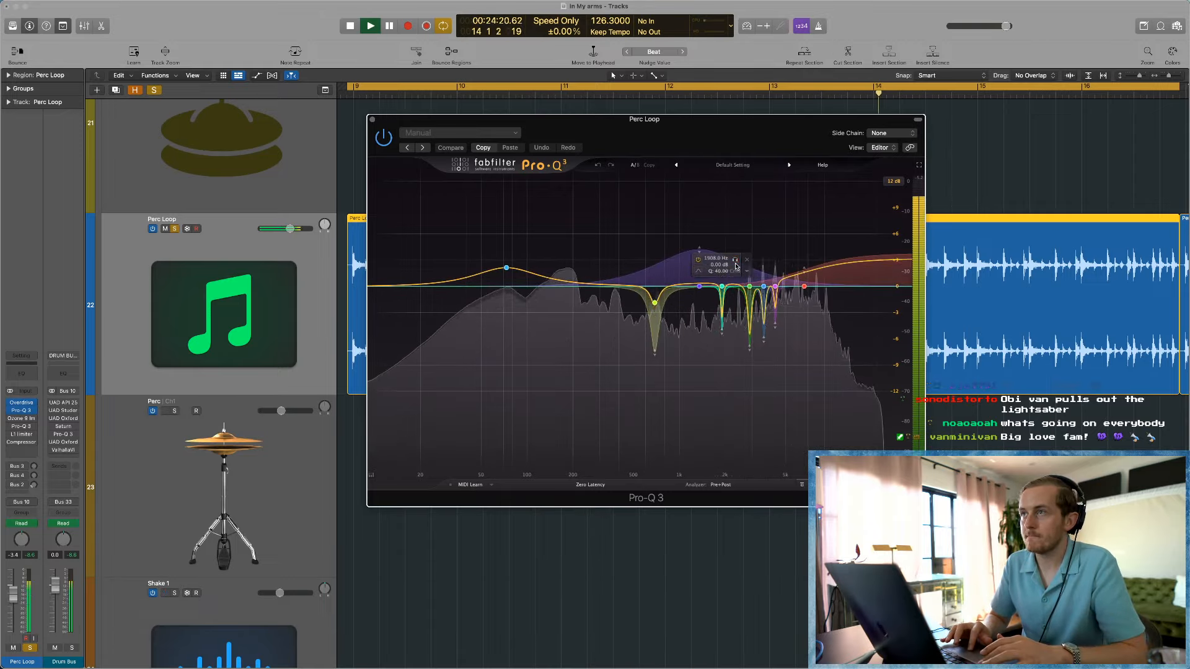
{"action": "left_click", "coordinate": [736, 264]}
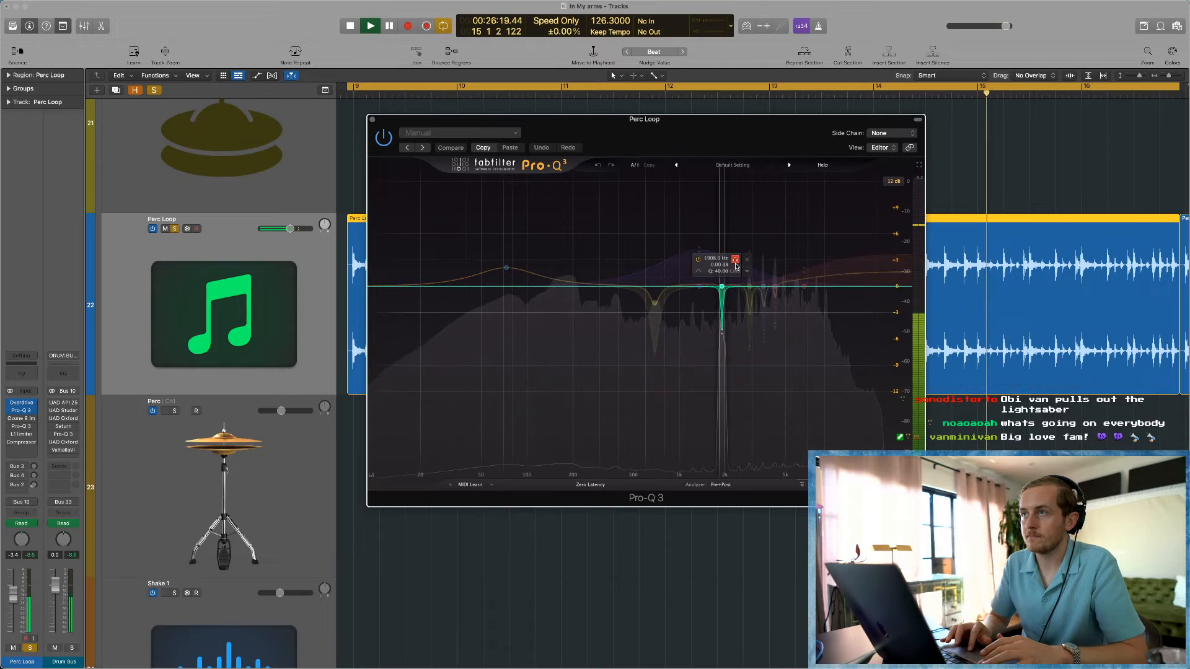
{"action": "left_click", "coordinate": [735, 263]}
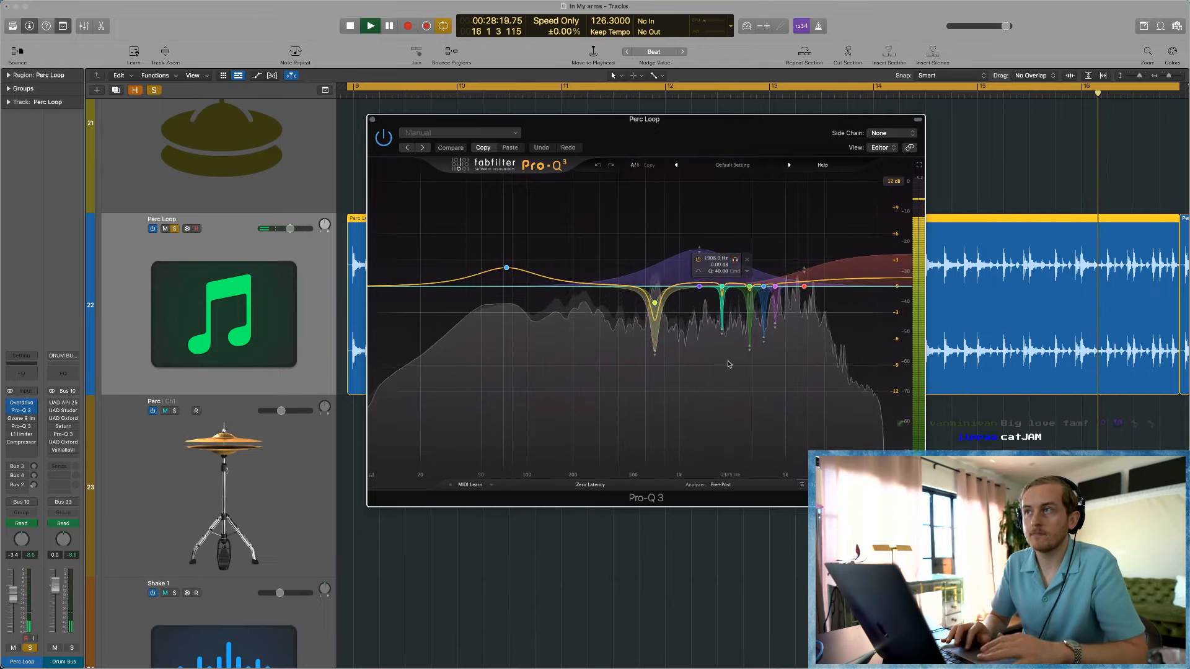
Step: Nudge the broad mid-range boost slightly, and bypass and re-enable the four narrow notches together to compare the loop
{"action": "mouse_move", "coordinate": [716, 221]}
{"action": "left_mouse_down"}
{"action": "mouse_move", "coordinate": [731, 254]}
{"action": "mouse_move", "coordinate": [717, 226]}
{"action": "left_mouse_up"}
{"action": "key", "text": "space"}
{"action": "left_click_drag", "start_coordinate": [714, 350], "coordinate": [790, 279]}
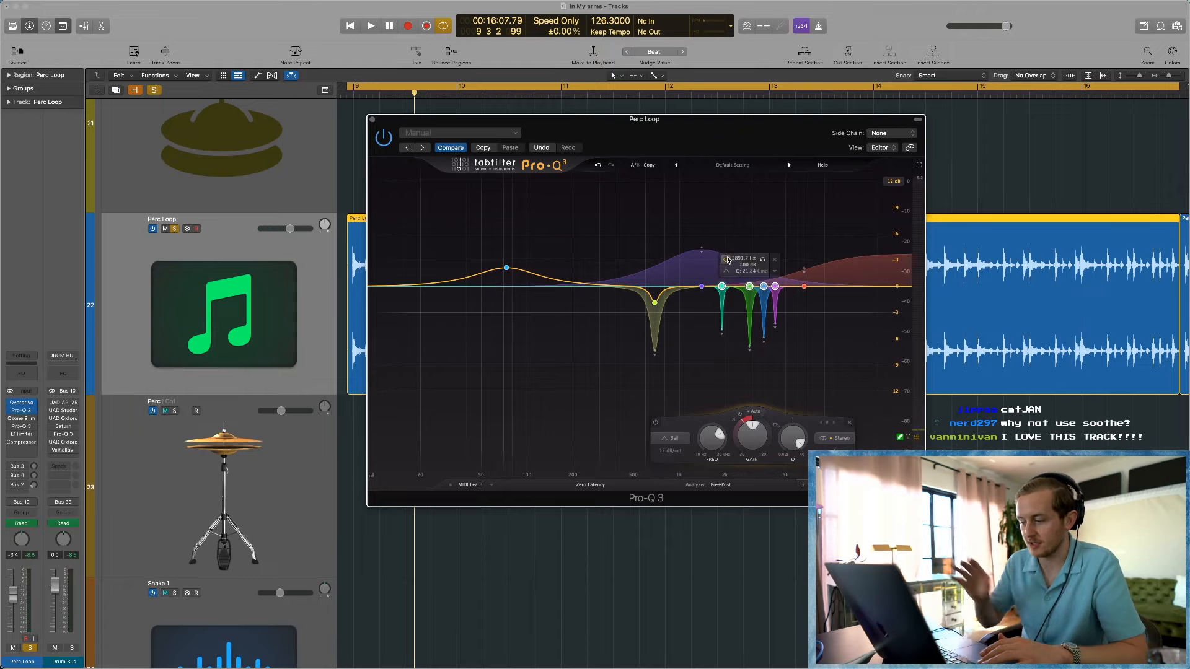
{"action": "key", "text": "space"}
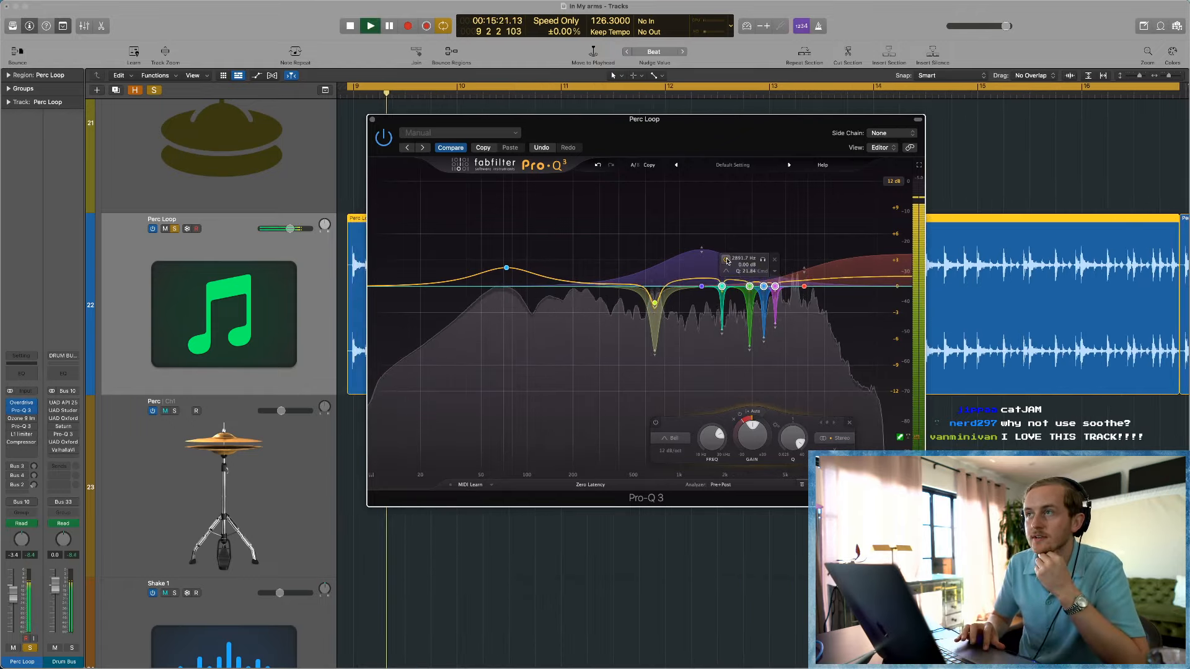
{"action": "left_click", "coordinate": [727, 259]}
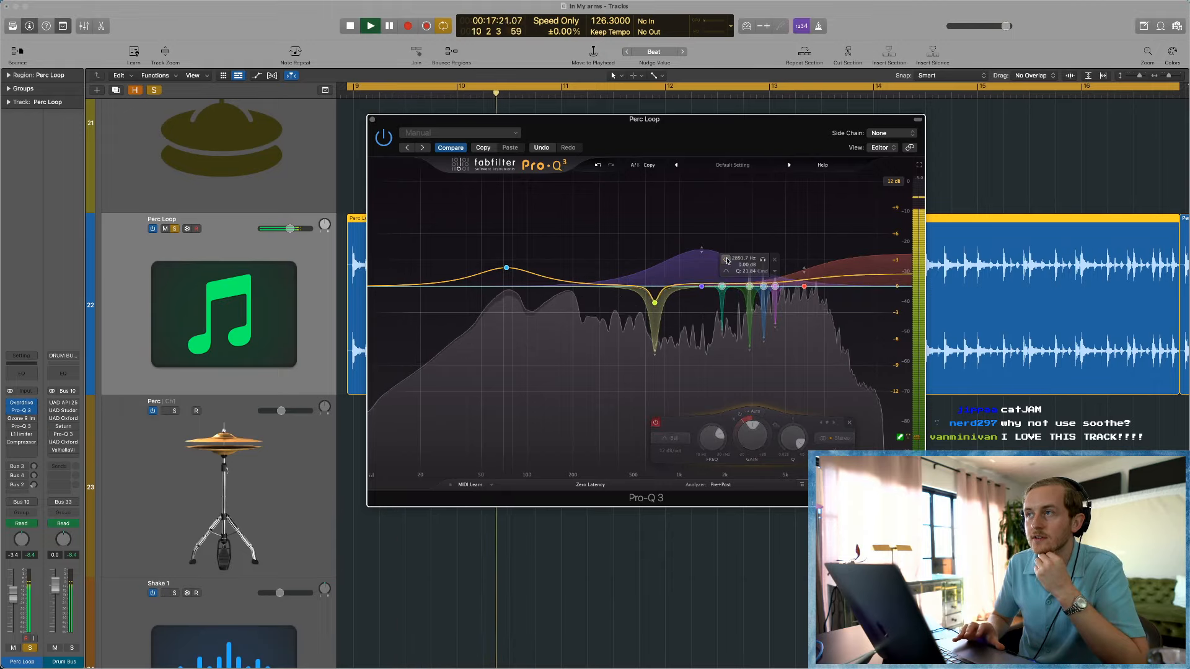
{"action": "left_click", "coordinate": [726, 259]}
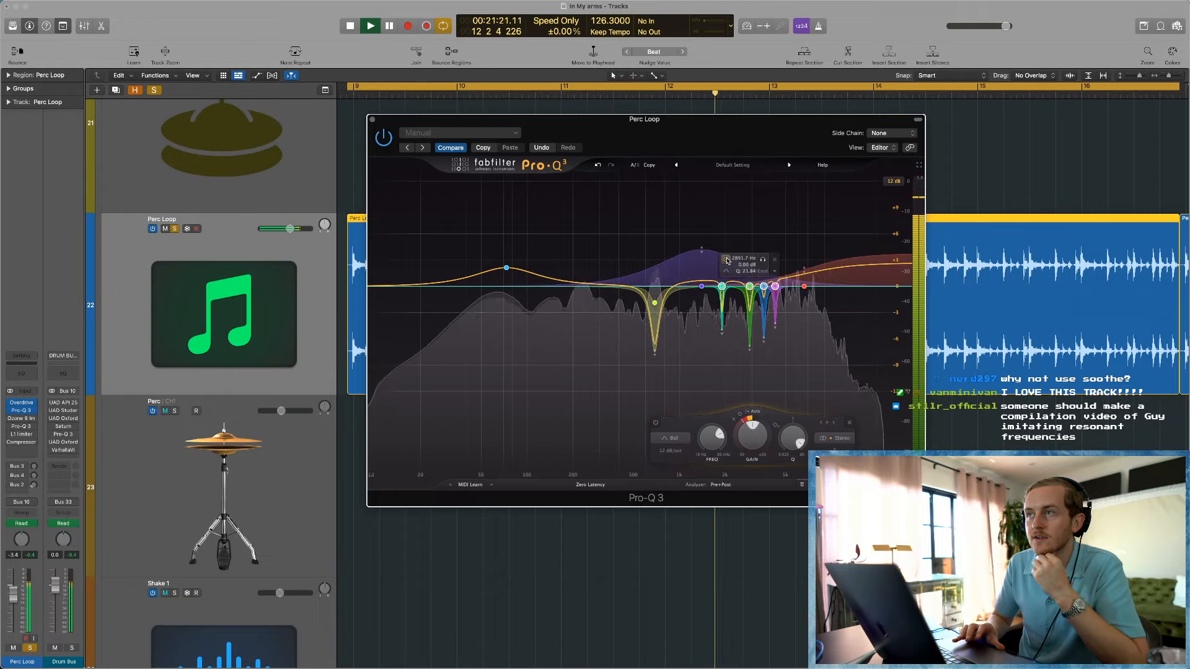
{"action": "key", "text": "space"}
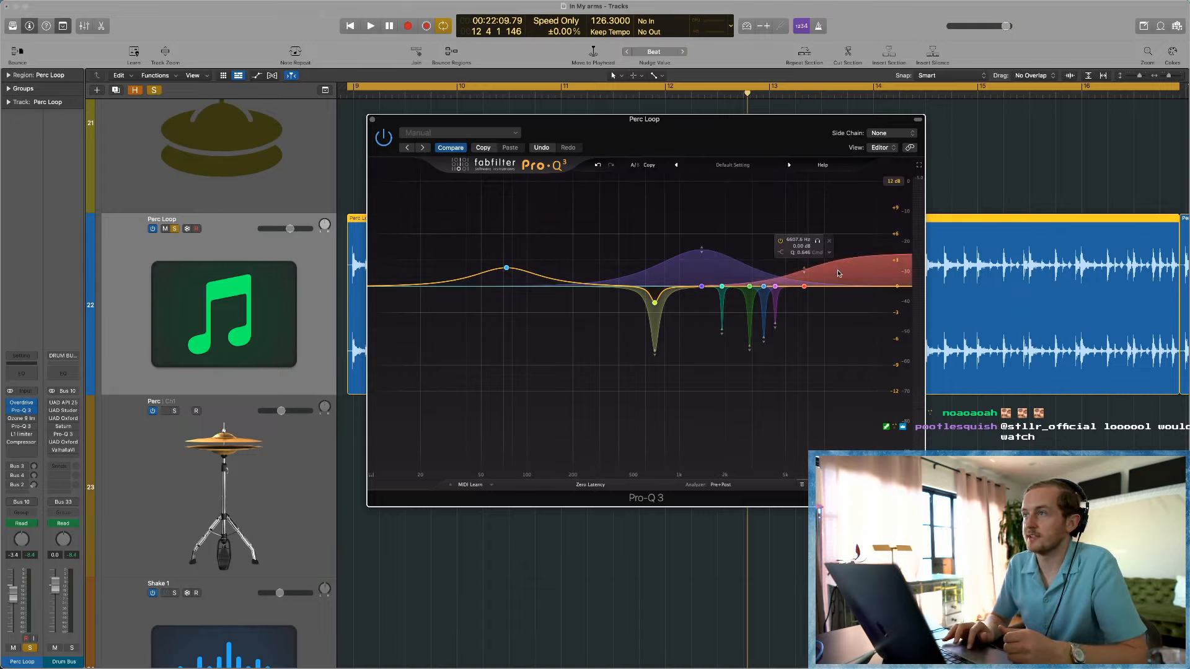
Step: Audition the loop briefly with the whole EQ curve active and close the first Pro-Q 3
{"action": "key", "text": "space"}
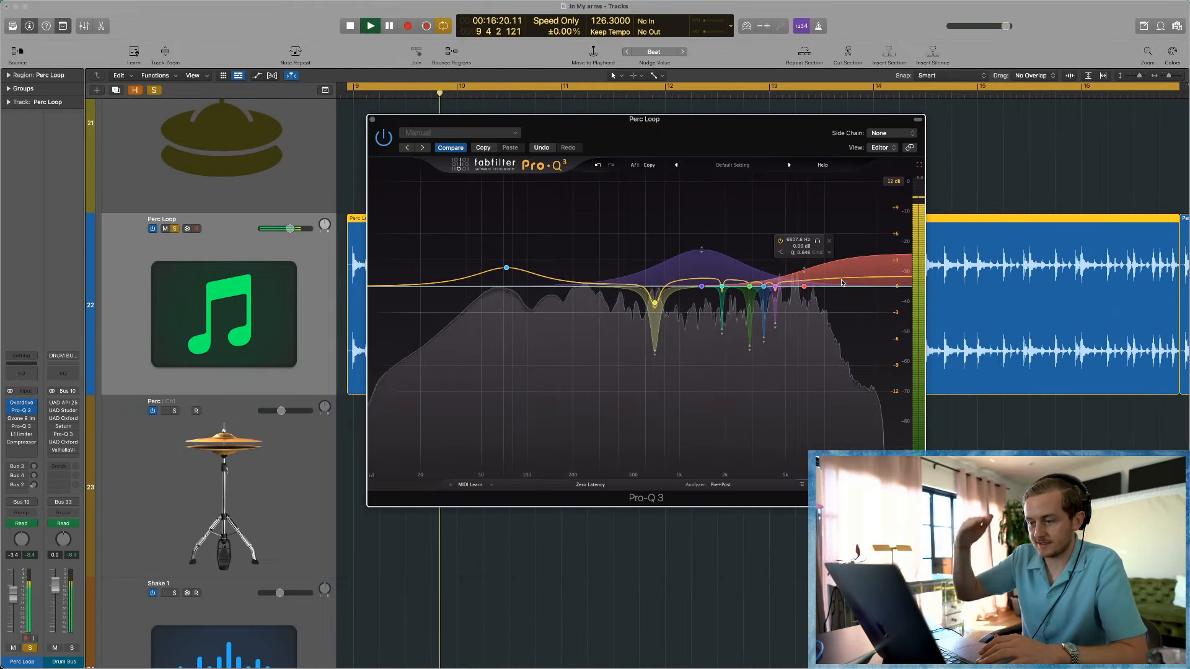
{"action": "key", "text": "space"}
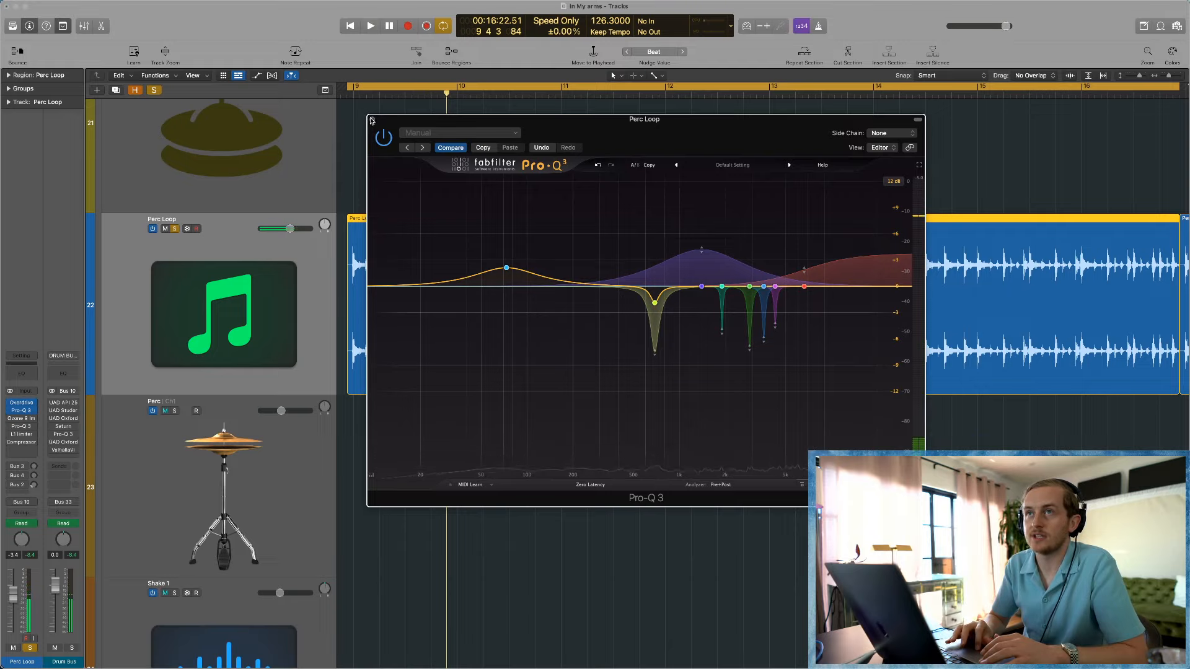
{"action": "key", "text": "super+w"}
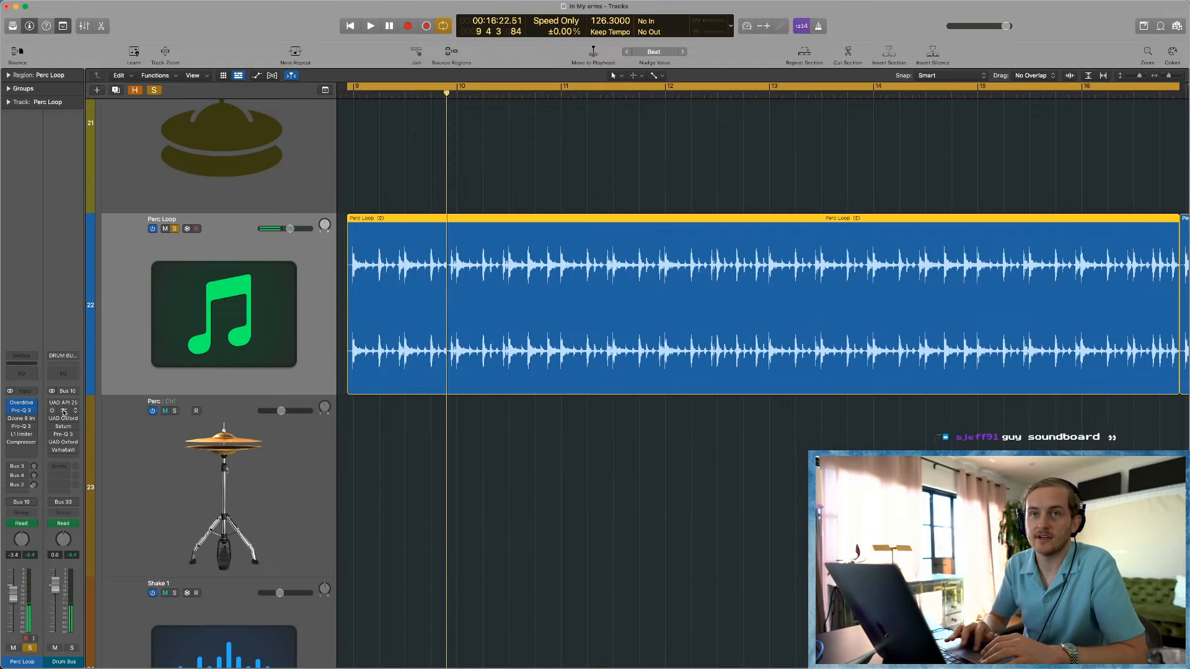
Step: Re-enable the Perc Loop's Ozone 9 Imager, move its window aside and play the loop through it
{"action": "left_click", "coordinate": [20, 419]}
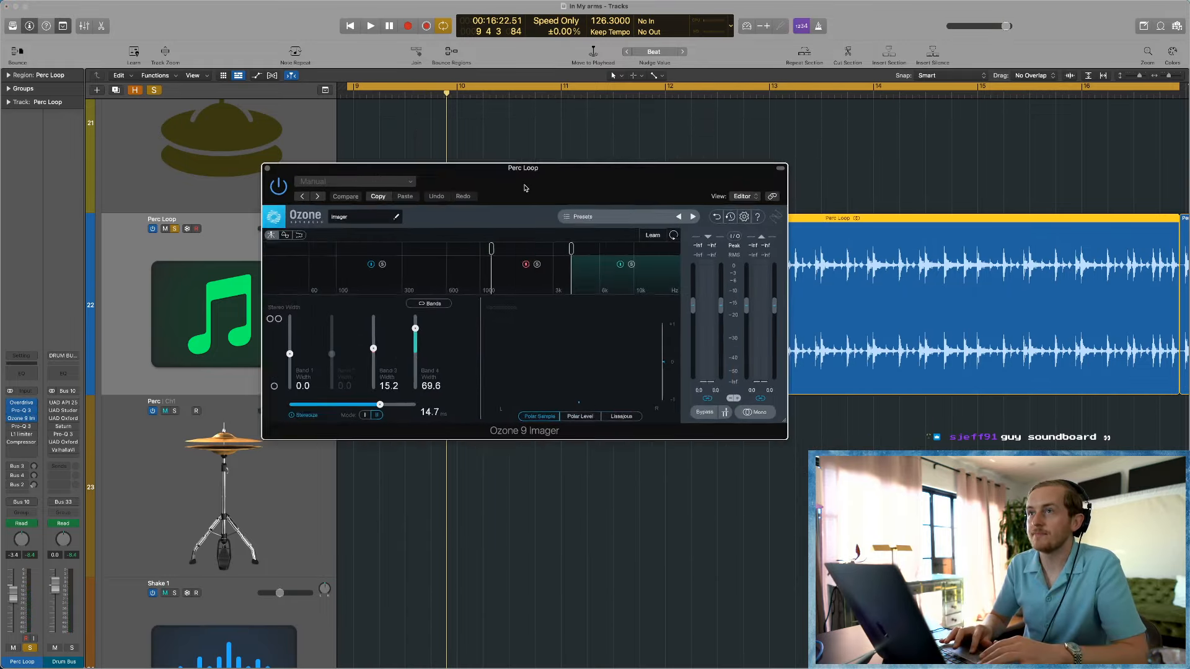
{"action": "left_click_drag", "start_coordinate": [524, 187], "coordinate": [455, 182]}
{"action": "key", "text": "space"}
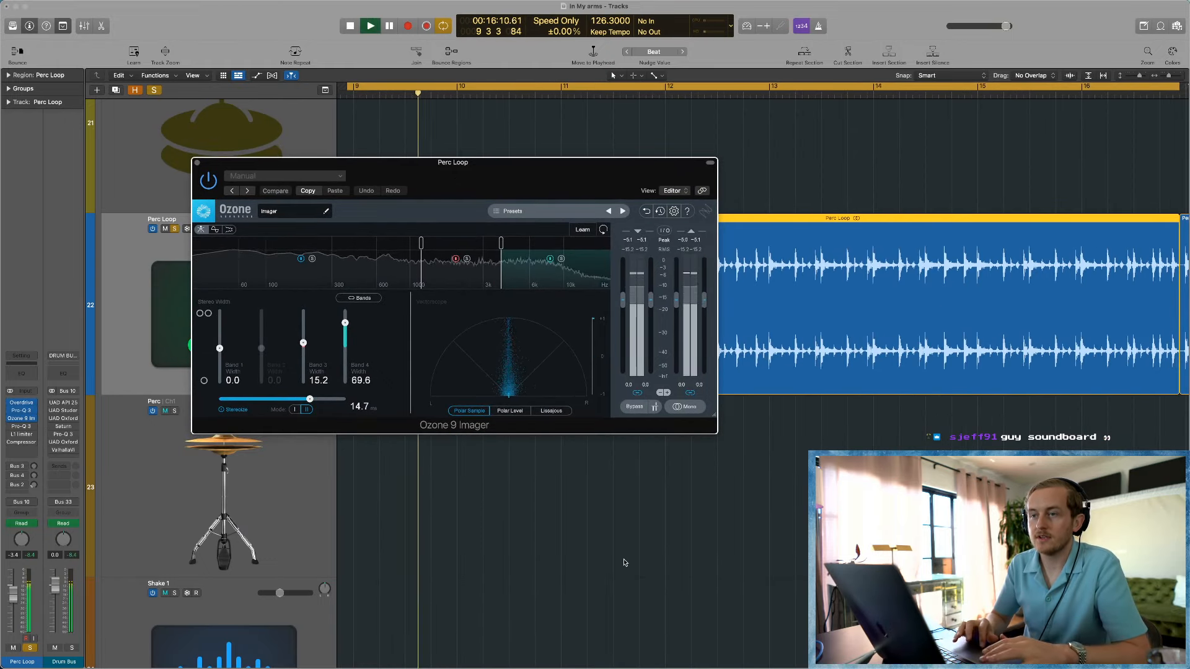
{"action": "key", "text": "space"}
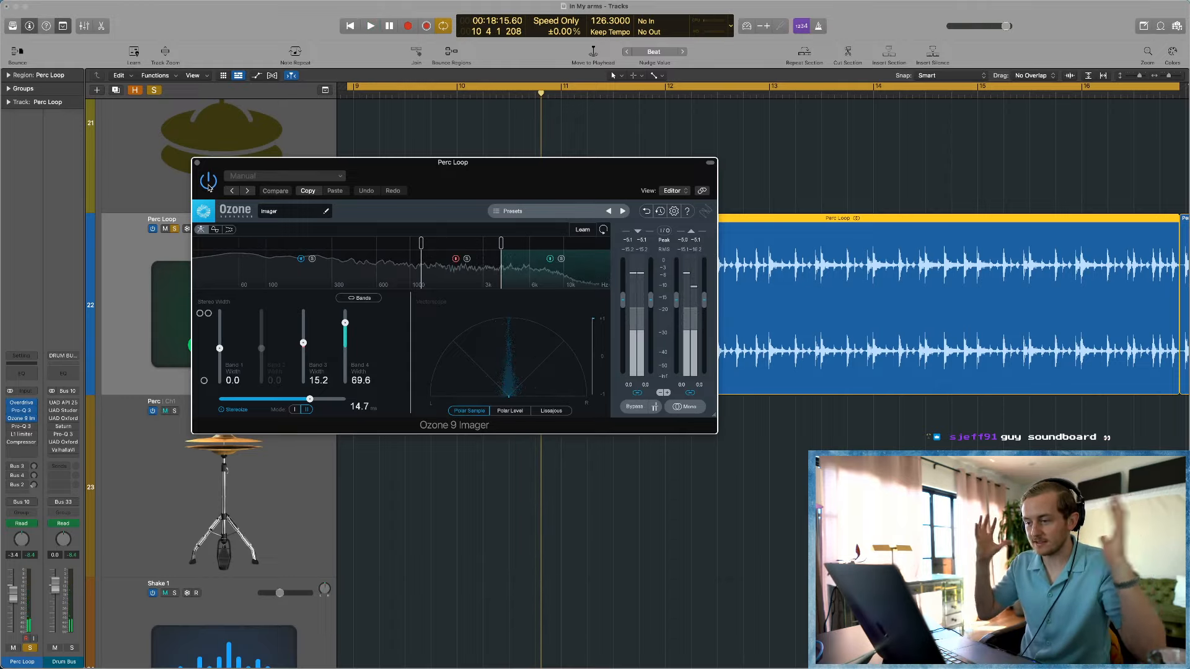
Step: Compare the loop with the Ozone Imager bypassed and active during playback, leaving the stereo widening on
{"action": "left_click", "coordinate": [209, 183]}
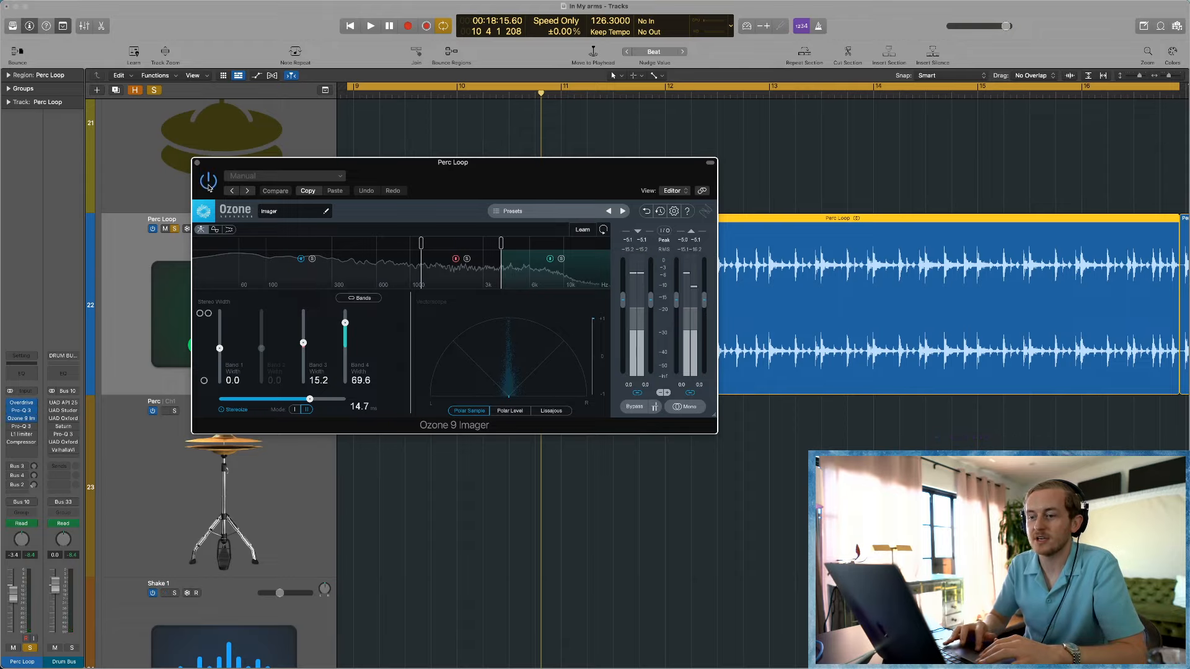
{"action": "left_click", "coordinate": [209, 183]}
{"action": "left_click", "coordinate": [635, 407]}
{"action": "key", "text": "space"}
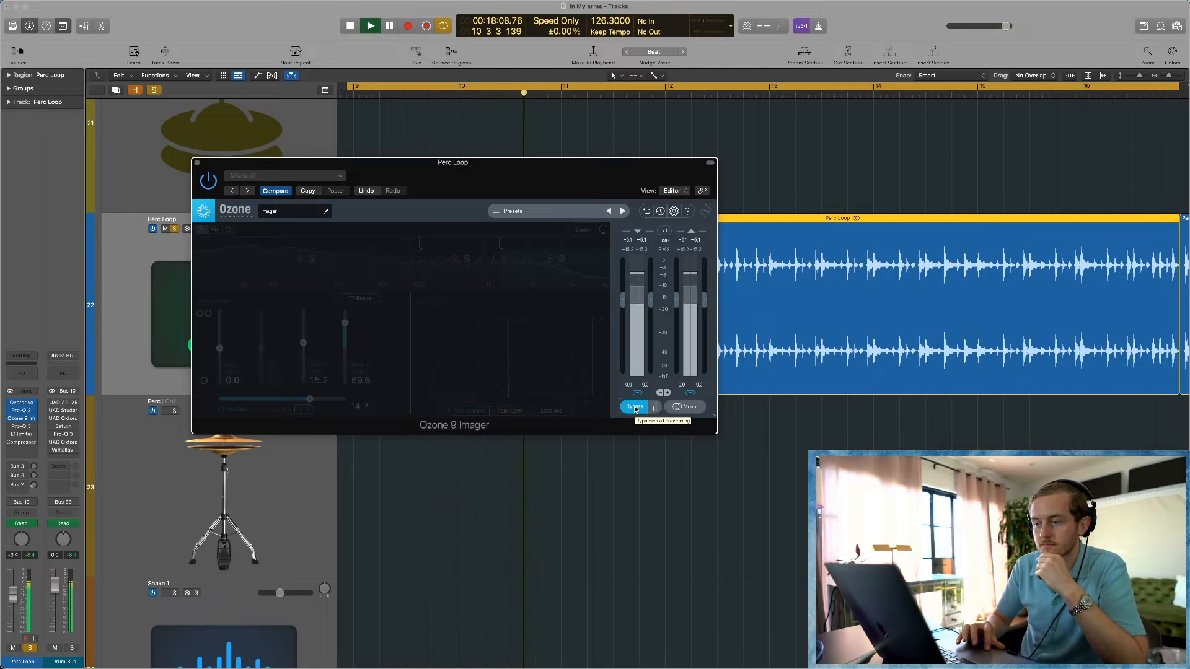
{"action": "left_click", "coordinate": [635, 407]}
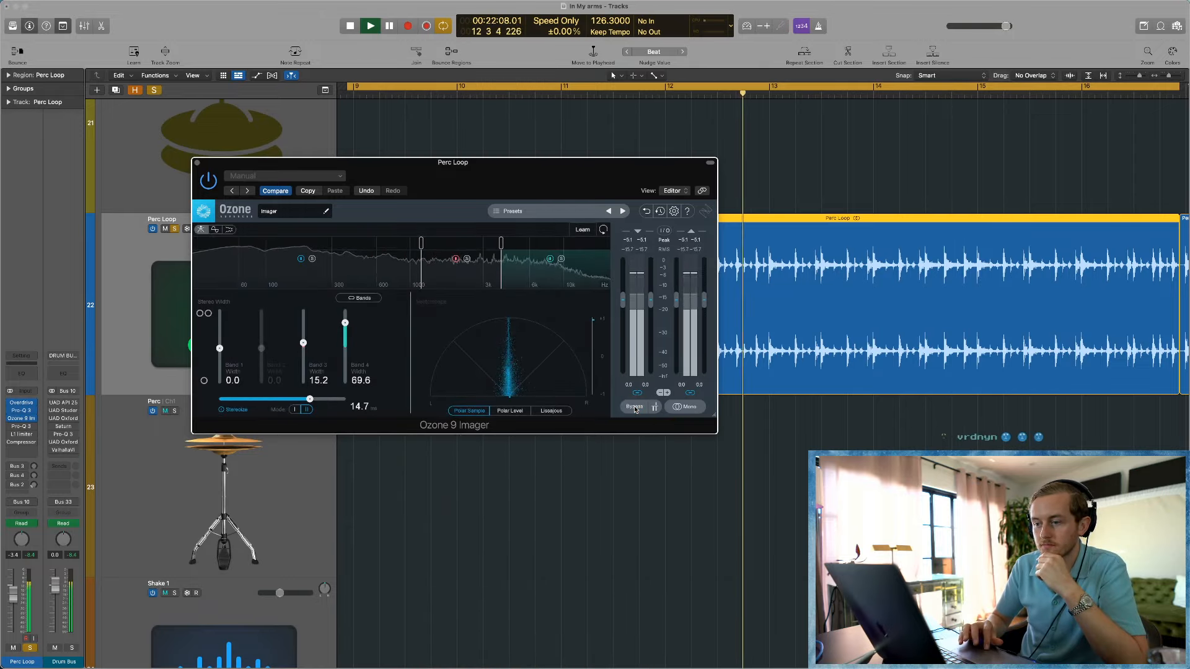
{"action": "left_click", "coordinate": [634, 407]}
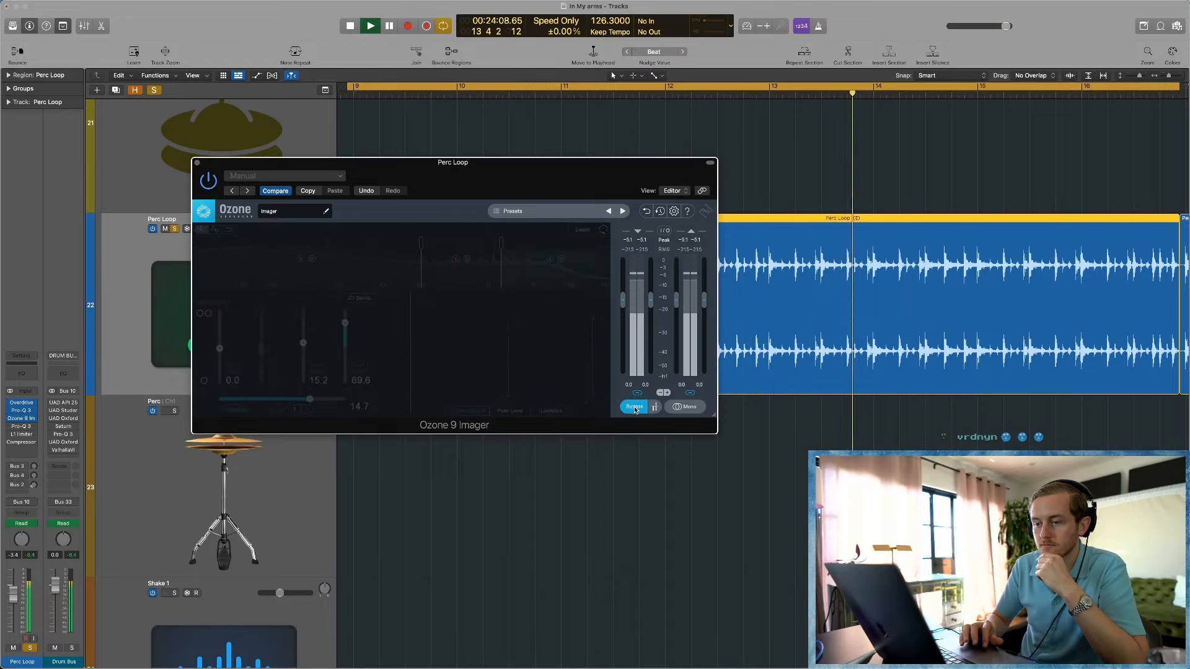
{"action": "left_click", "coordinate": [635, 407]}
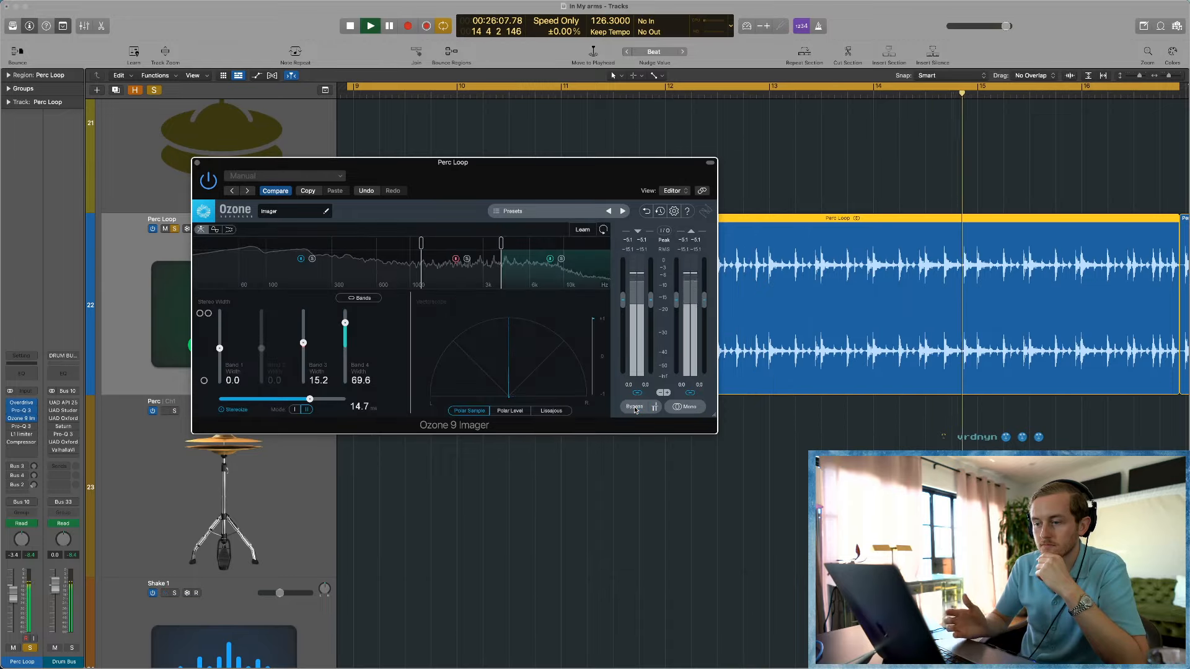
{"action": "key", "text": "space"}
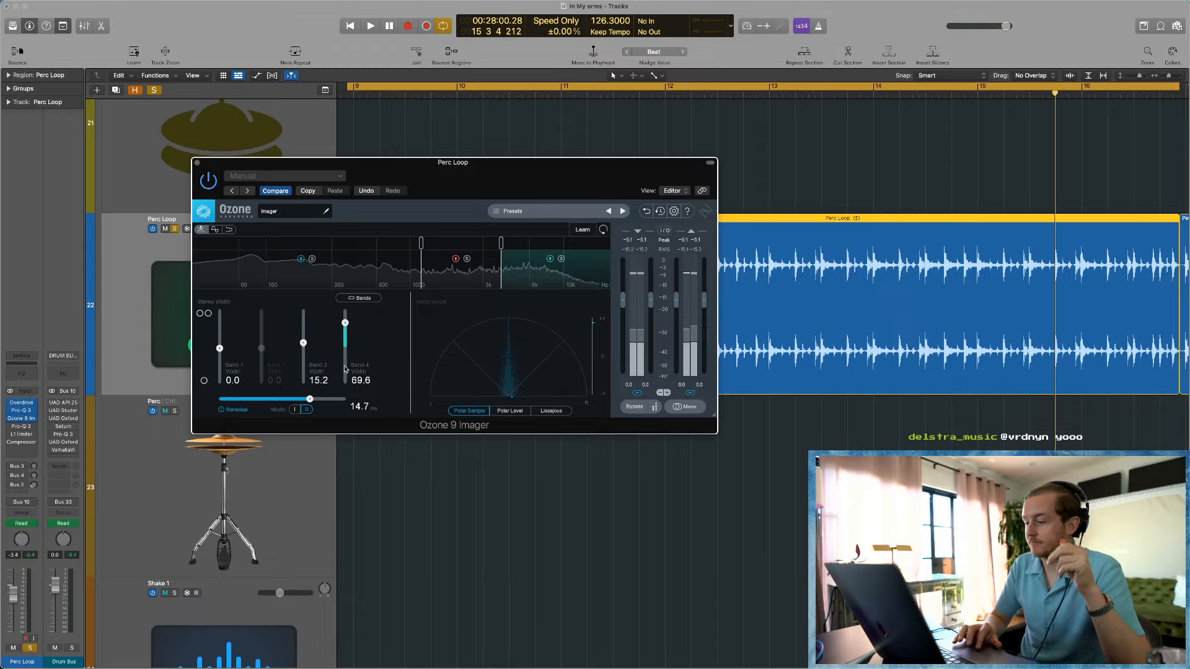
Step: Close the Imager and re-enable the Perc Loop's second Pro-Q 3, glancing at its low-end cut curve
{"action": "left_click", "coordinate": [197, 163]}
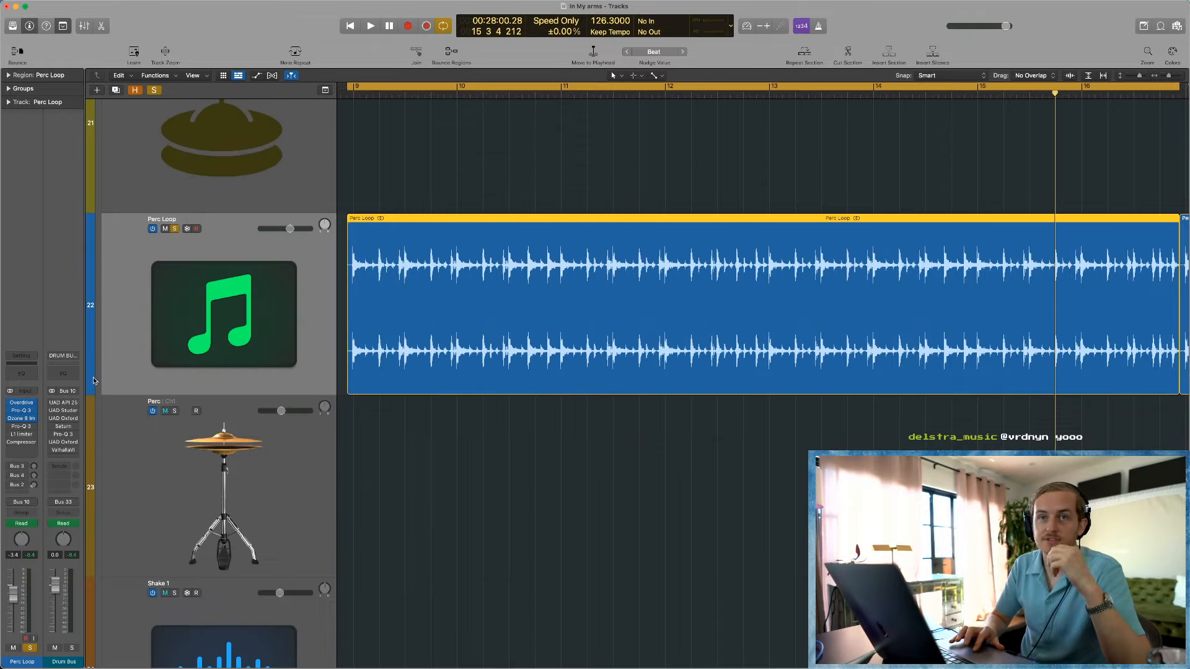
{"action": "left_click", "coordinate": [21, 426]}
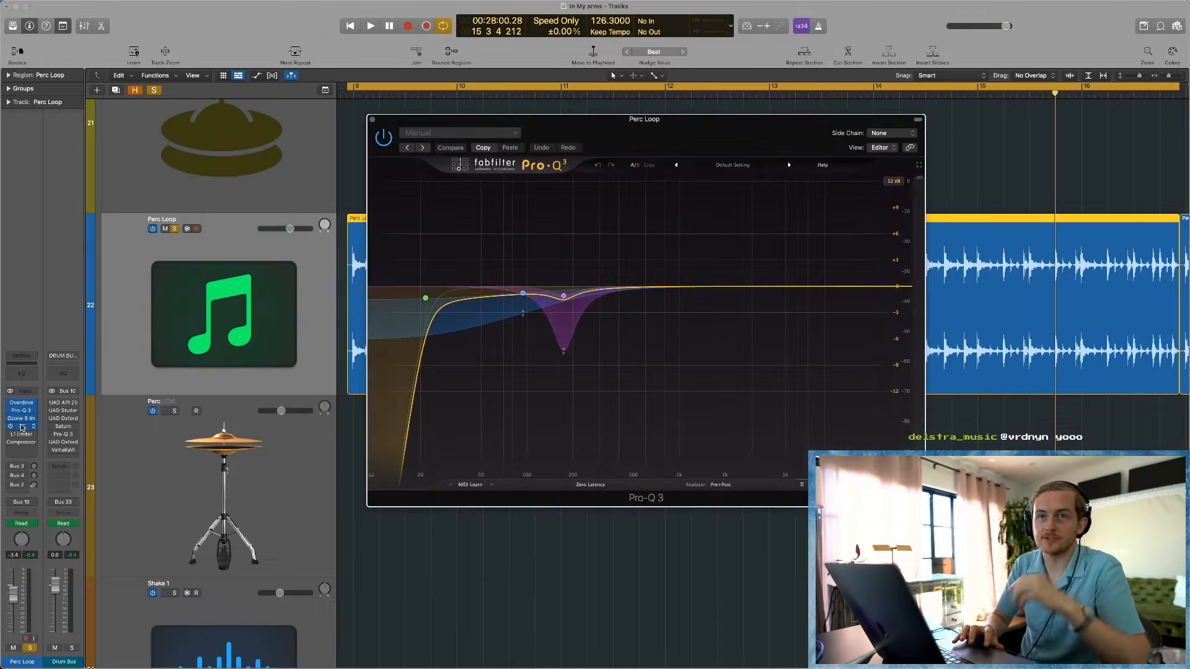
{"action": "left_click", "coordinate": [22, 427]}
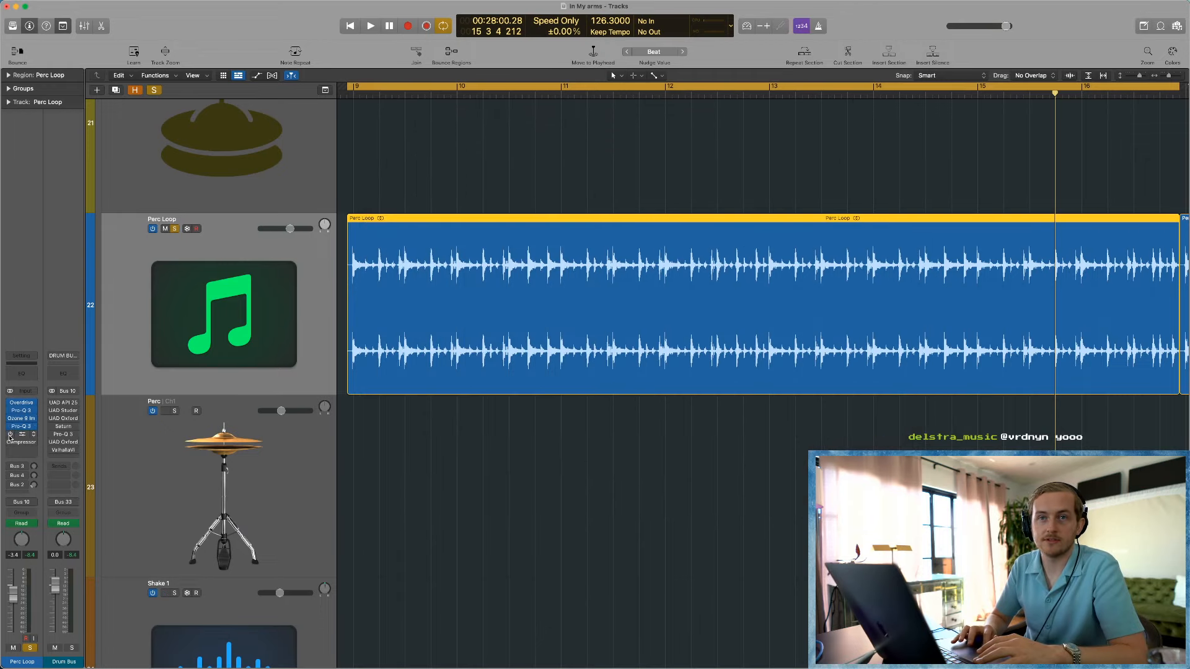
Step: Re-enable the Perc Loop's L1 limiter, audition the loop through it and close the plug-in
{"action": "left_click", "coordinate": [20, 434]}
{"action": "key", "text": "space"}
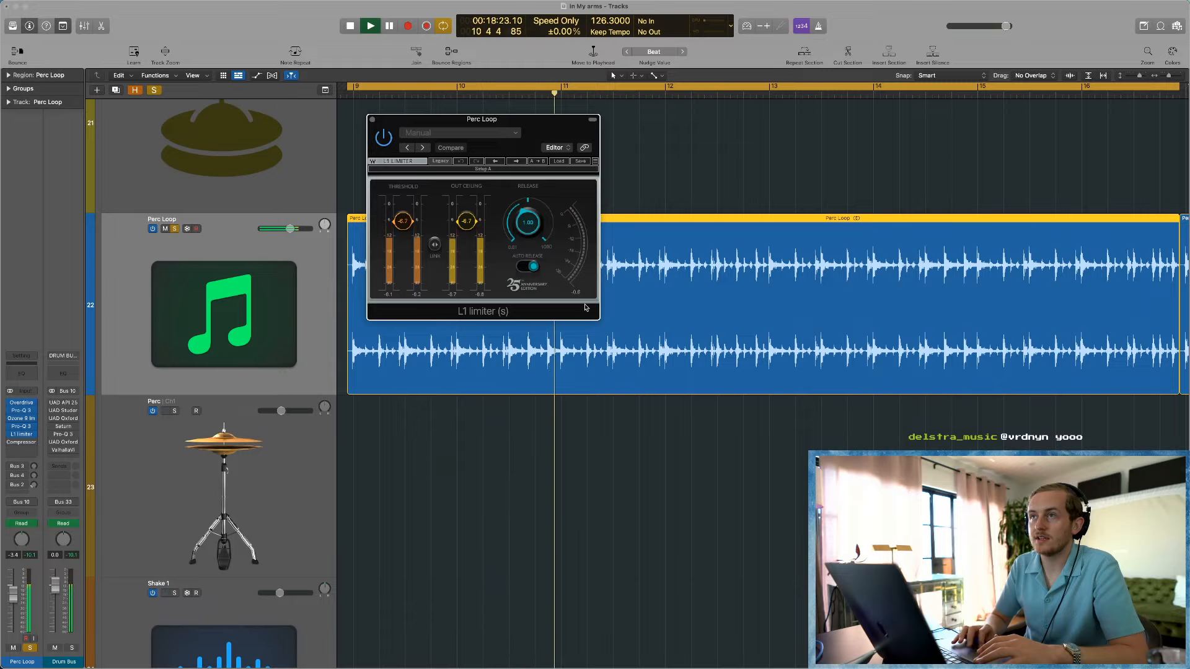
{"action": "key", "text": "space"}
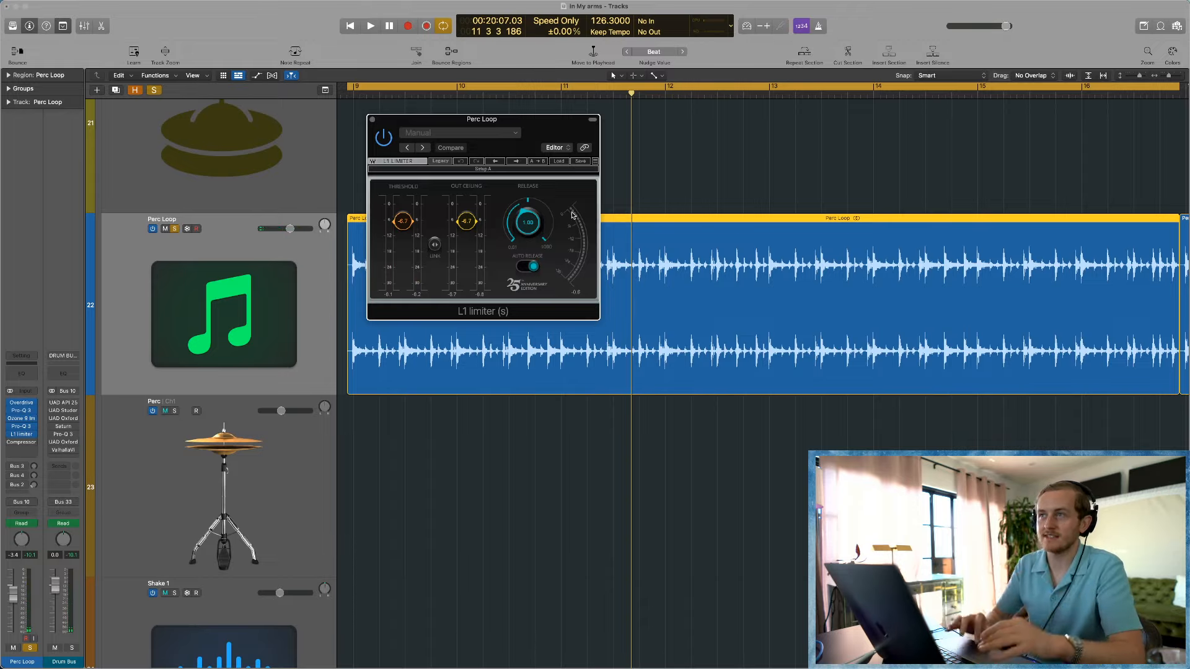
{"action": "key", "text": "super+Right"}
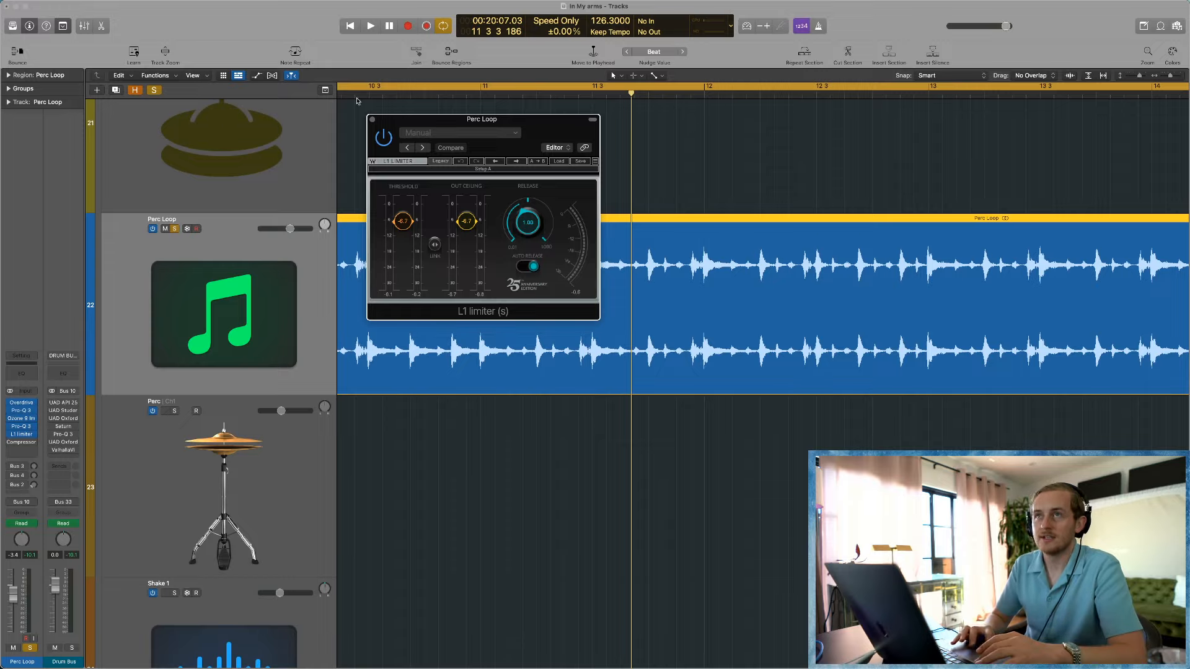
{"action": "left_click", "coordinate": [372, 118]}
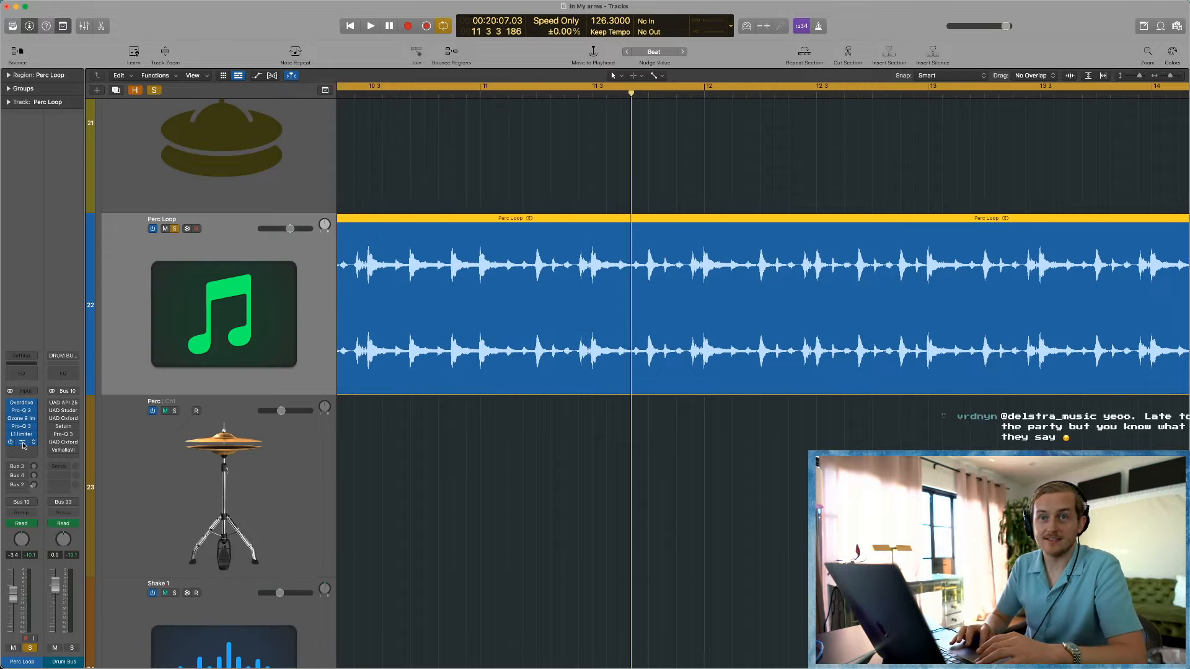
Step: Re-enable the Perc Loop's Compressor and its three bus sends
{"action": "left_click", "coordinate": [22, 444]}
{"action": "left_click", "coordinate": [23, 443]}
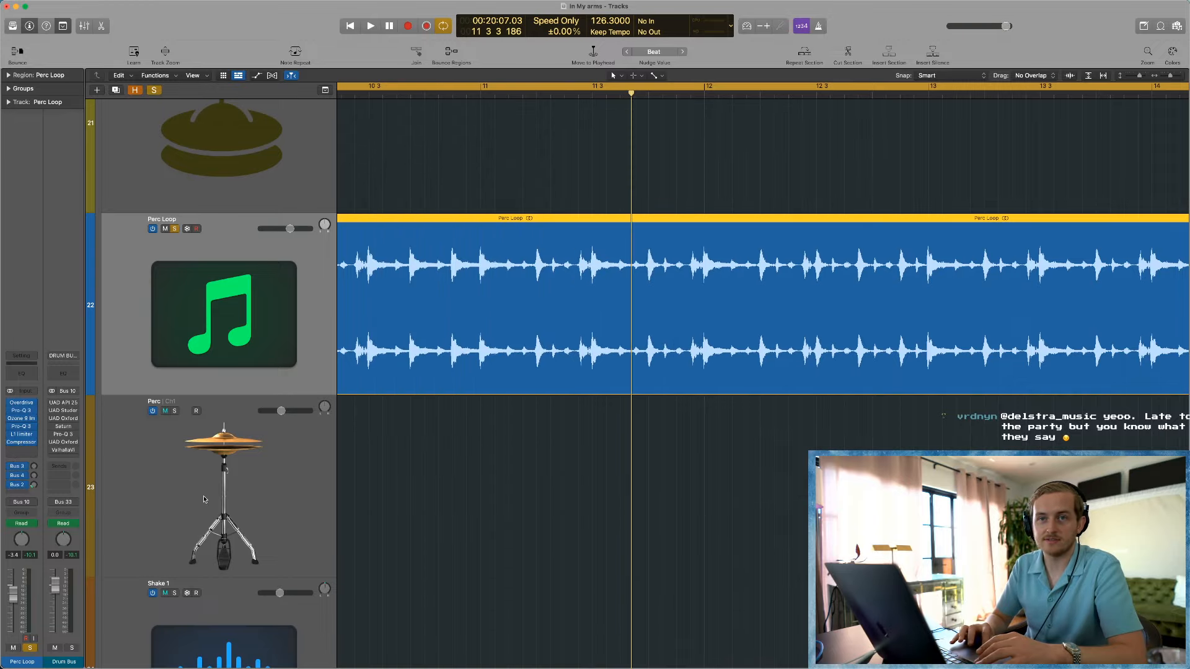
Step: Solo the Big Kick track and the Side Chains stack alongside the Perc Loop, leaving the Drum Bus stack itself unsoloed
{"action": "left_click", "coordinate": [407, 507]}
{"action": "left_click", "coordinate": [407, 503], "text": "ctrl+alt"}
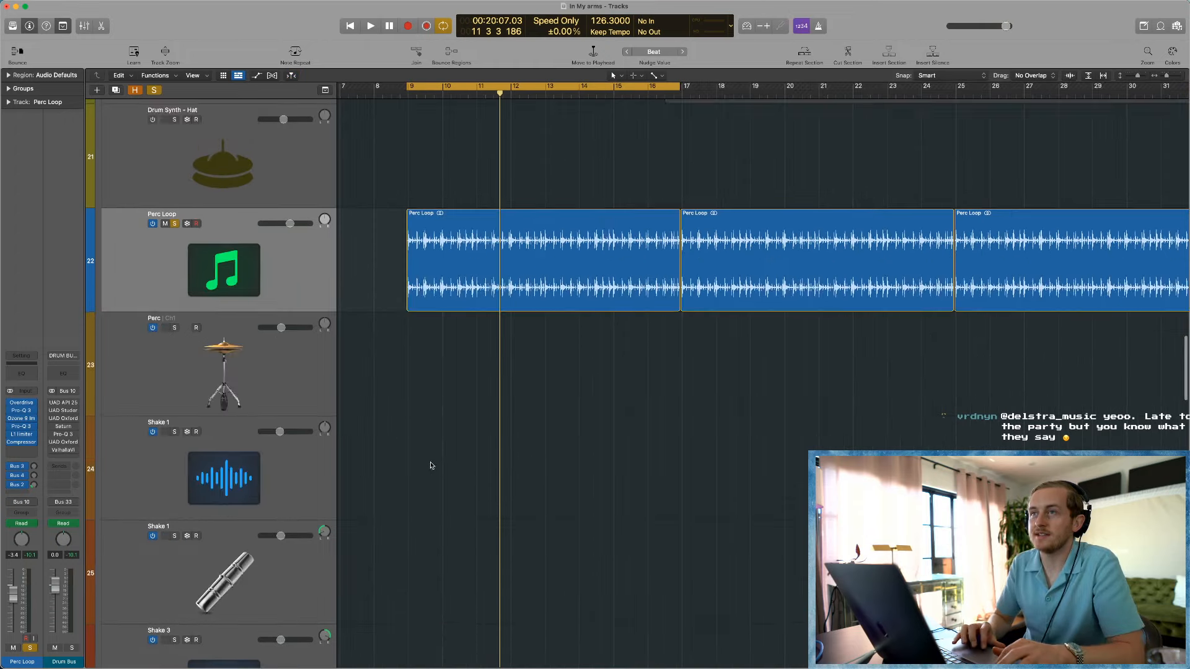
{"action": "scroll", "coordinate": [479, 388], "scroll_direction": "down", "scroll_amount": 5}
{"action": "scroll", "coordinate": [478, 388], "scroll_direction": "up", "scroll_amount": 6}
{"action": "scroll", "coordinate": [478, 388], "scroll_direction": "down", "scroll_amount": 6}
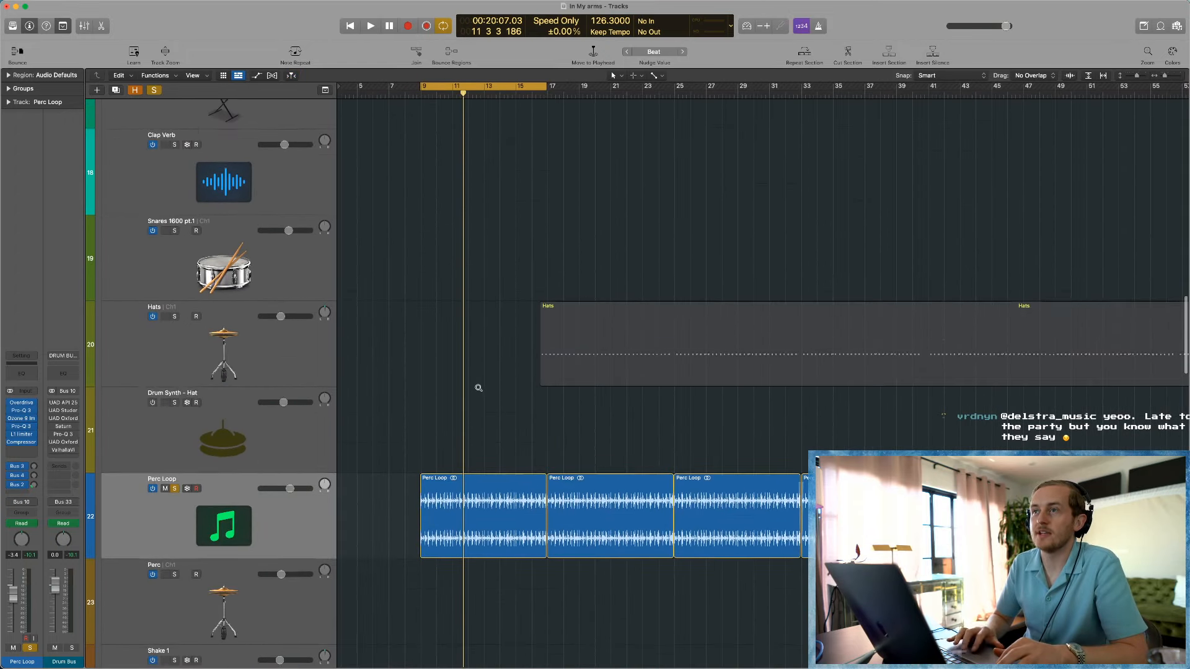
{"action": "scroll", "coordinate": [479, 390], "scroll_direction": "up", "scroll_amount": 5}
{"action": "scroll", "coordinate": [478, 388], "scroll_direction": "down", "scroll_amount": 3}
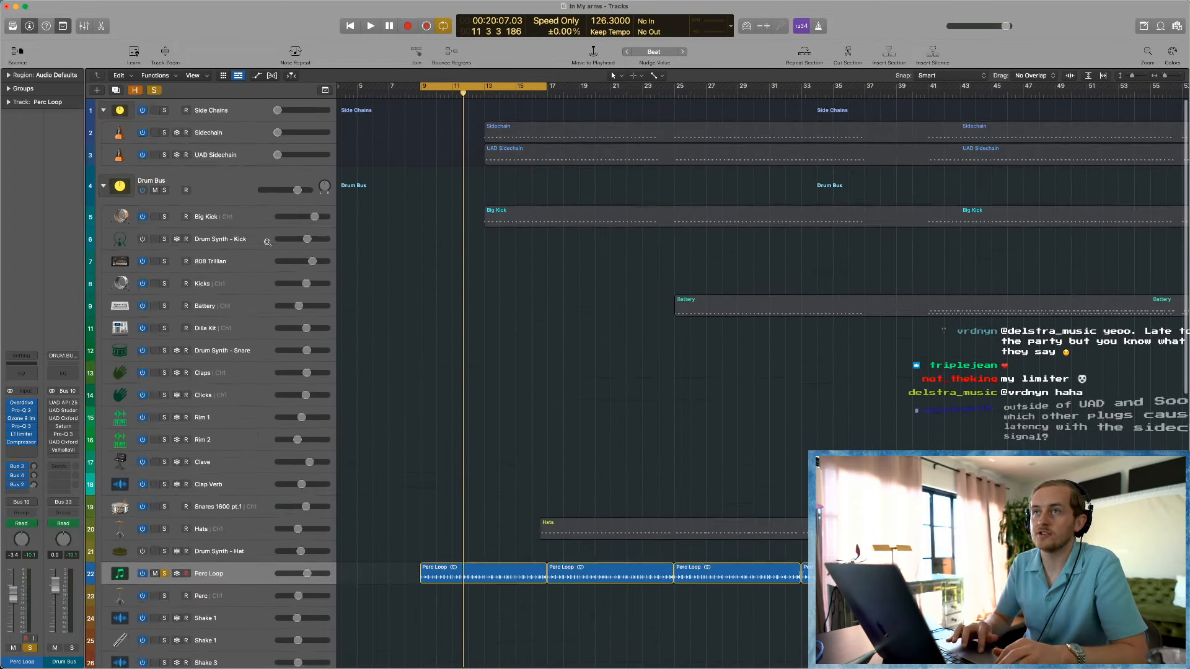
{"action": "left_click", "coordinate": [163, 214]}
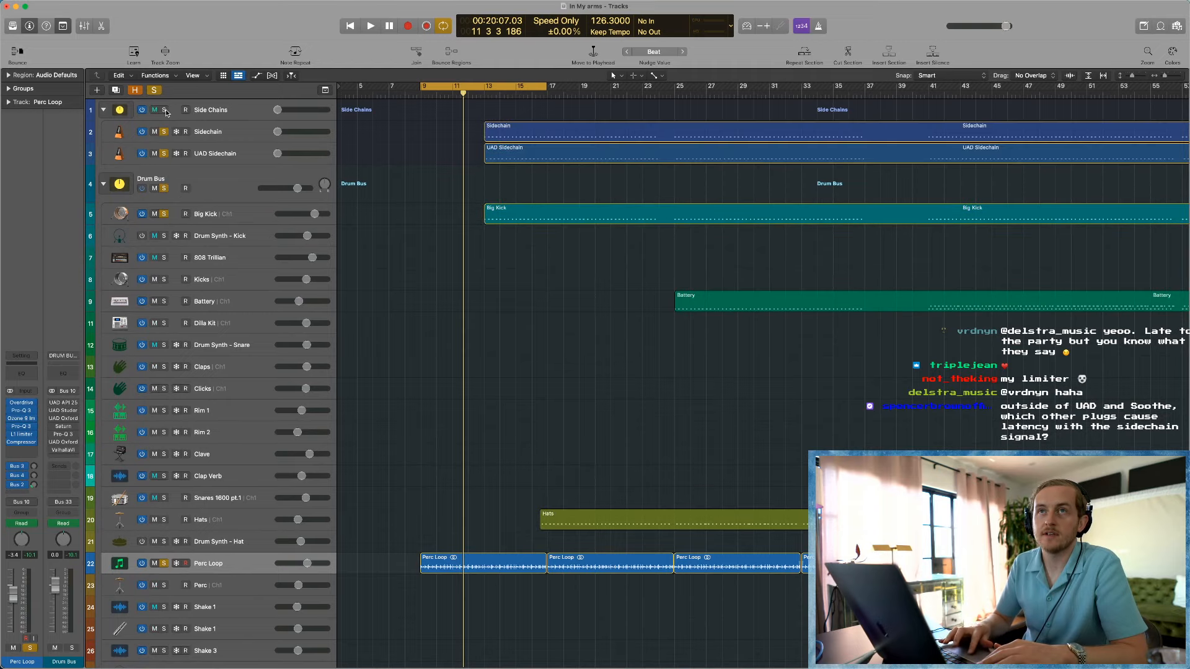
{"action": "left_click", "coordinate": [164, 188]}
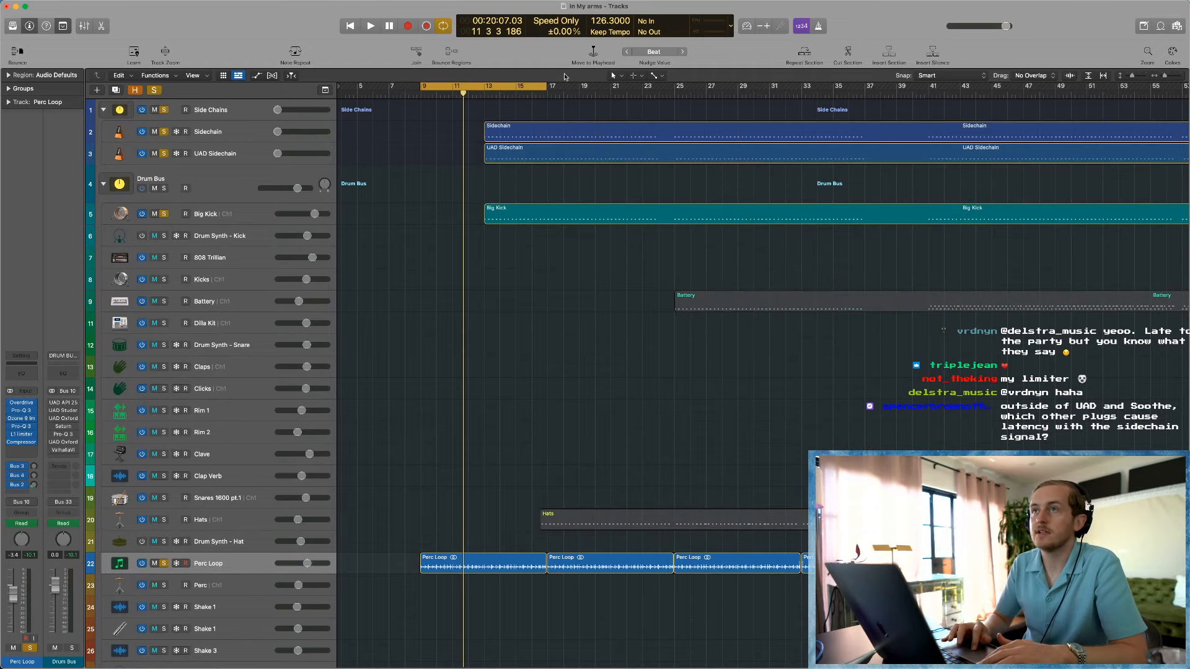
Step: Switch off the cycle, play the soloed tracks from bar 13 and select the Big Kick track during playback
{"action": "left_click", "coordinate": [509, 90]}
{"action": "left_click", "coordinate": [489, 94]}
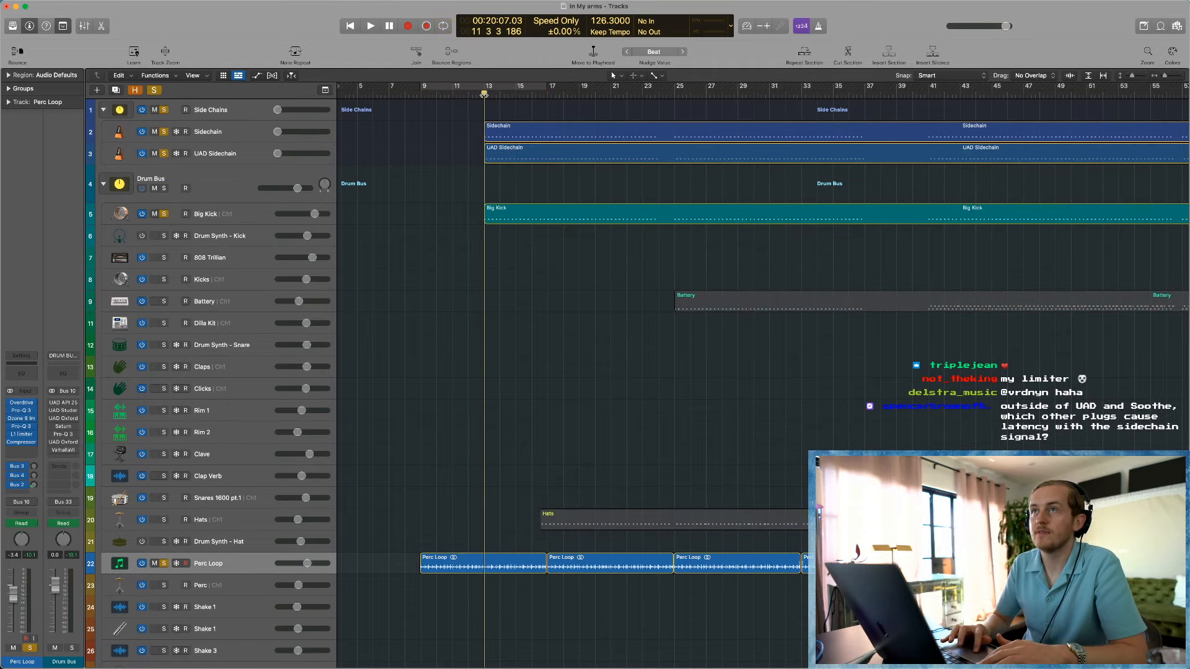
{"action": "key", "text": "space"}
{"action": "left_click", "coordinate": [233, 214]}
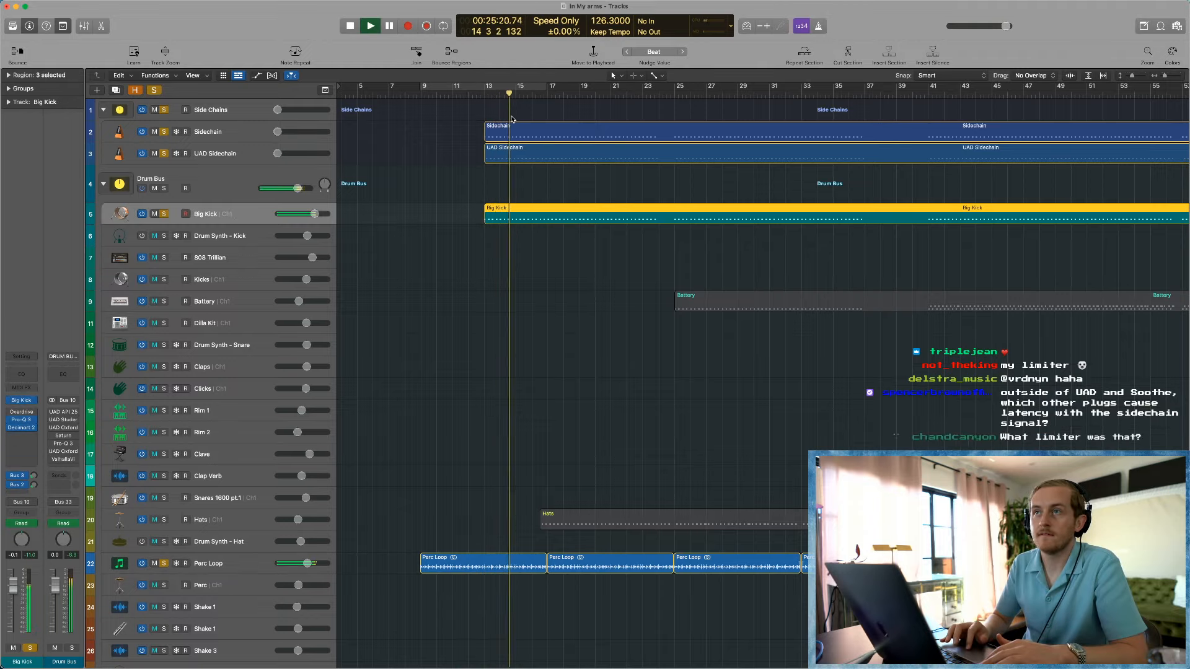
Step: Open the Big Kick instrument, move its window aside and show the track automation in the arrangement
{"action": "left_click", "coordinate": [24, 403]}
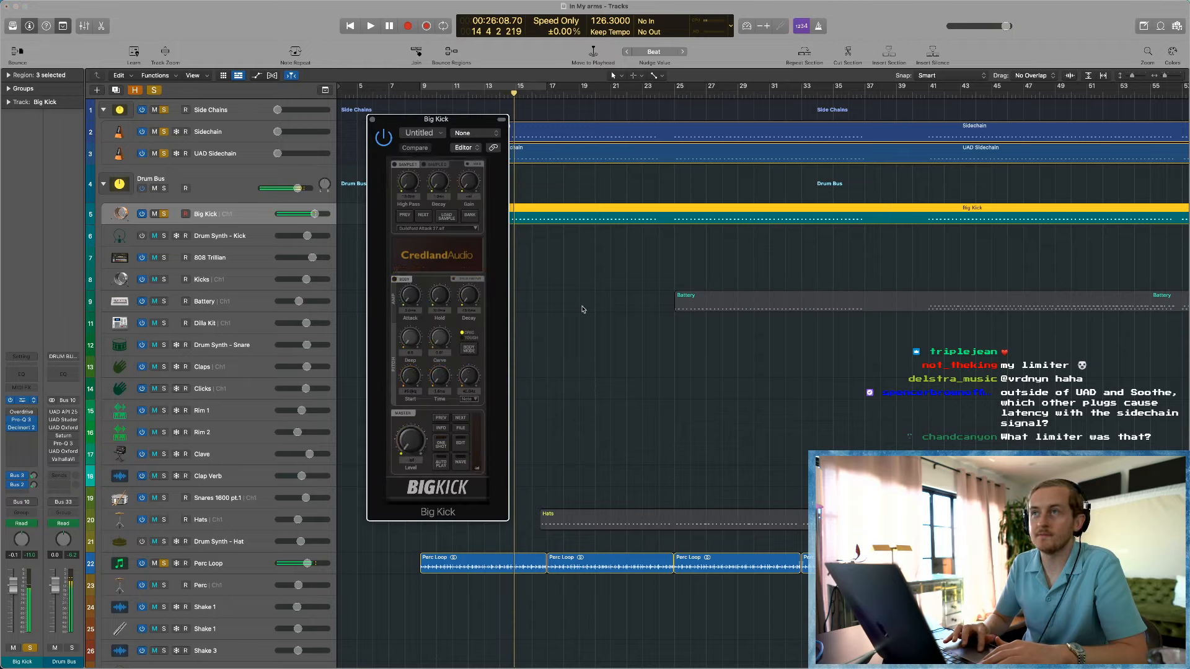
{"action": "left_click_drag", "start_coordinate": [465, 118], "coordinate": [363, 106]}
{"action": "left_click", "coordinate": [676, 243]}
{"action": "key", "text": "a"}
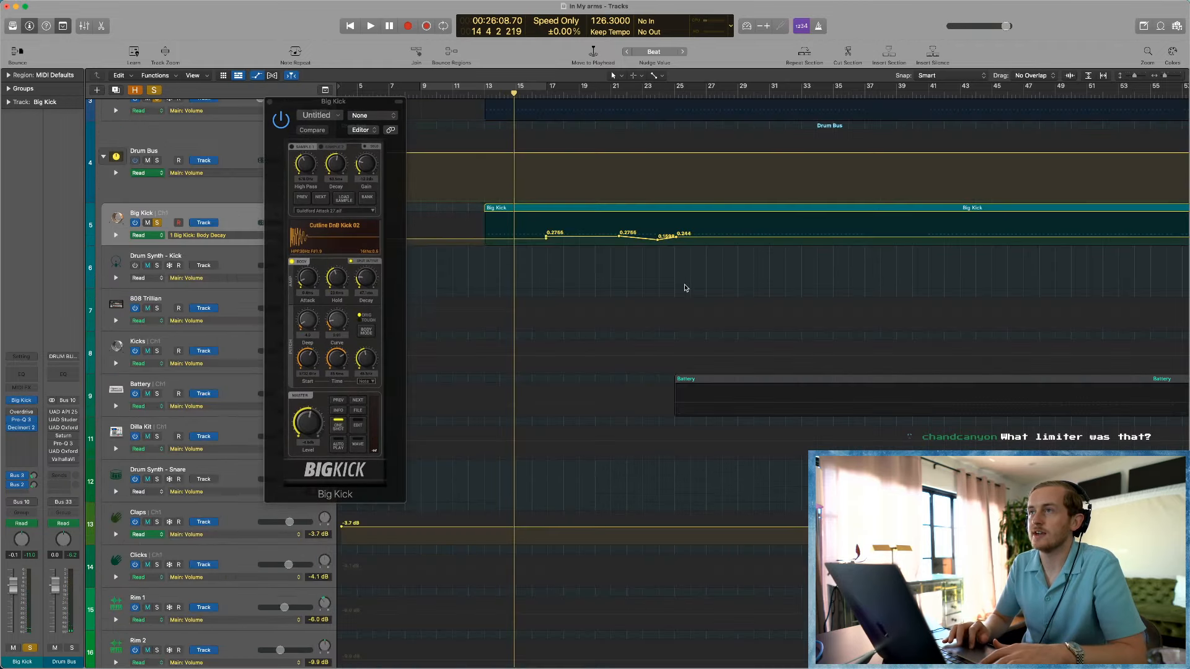
Step: Examine the Big Kick's Body Decay automation across the whole arrangement and close the instrument window
{"action": "key", "text": "super+Left"}
{"action": "key", "text": "super+Left"}
{"action": "key", "text": "super+Left"}
{"action": "left_click", "coordinate": [269, 101]}
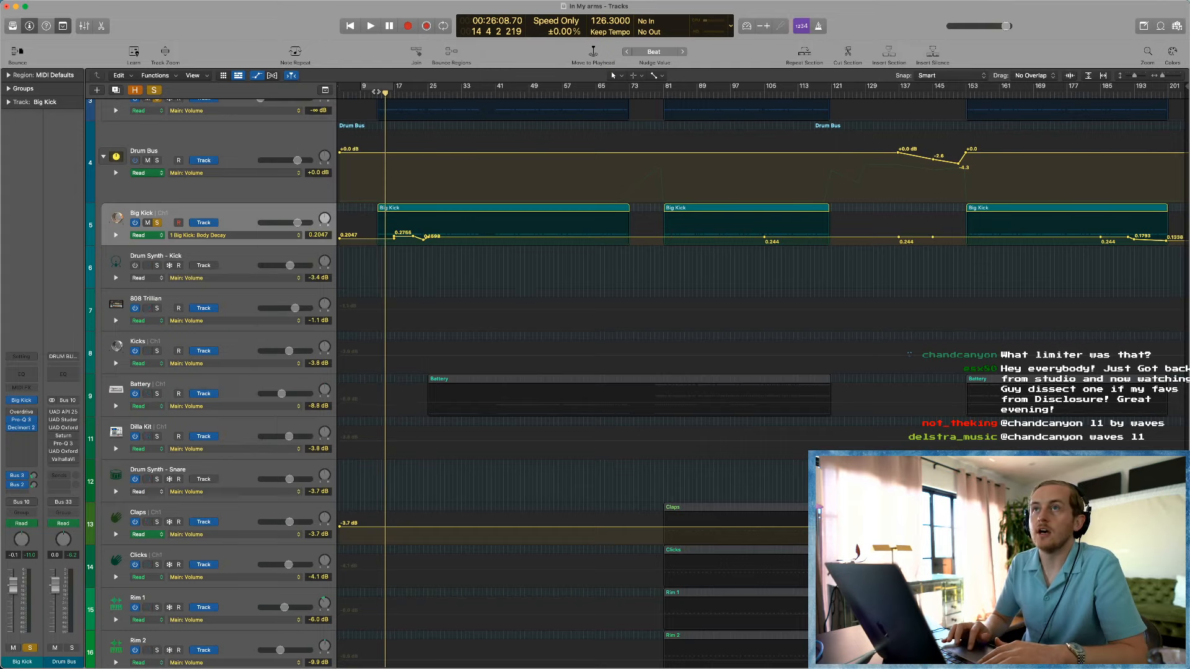
Step: Audition the Big Kick's Body Decay automation from bar 13 with the cycle off, toggling the track's solo off and back on
{"action": "left_click_drag", "start_coordinate": [377, 87], "coordinate": [398, 87]}
{"action": "key", "text": "super+Right"}
{"action": "key", "text": "super+Right"}
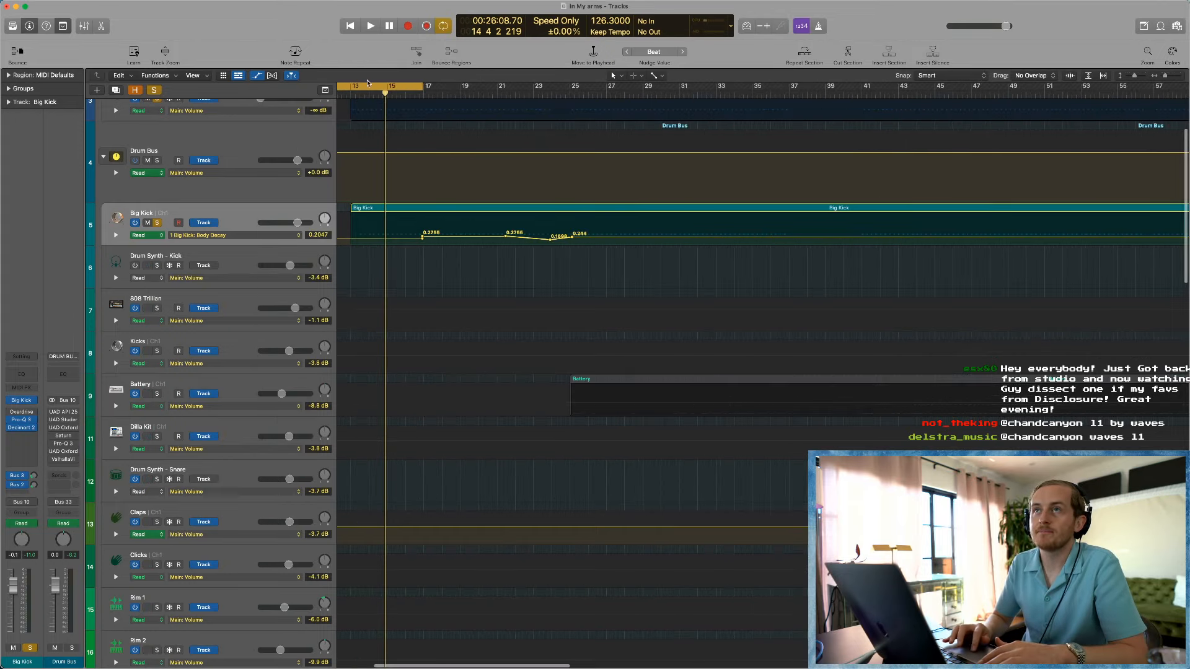
{"action": "left_click", "coordinate": [368, 82]}
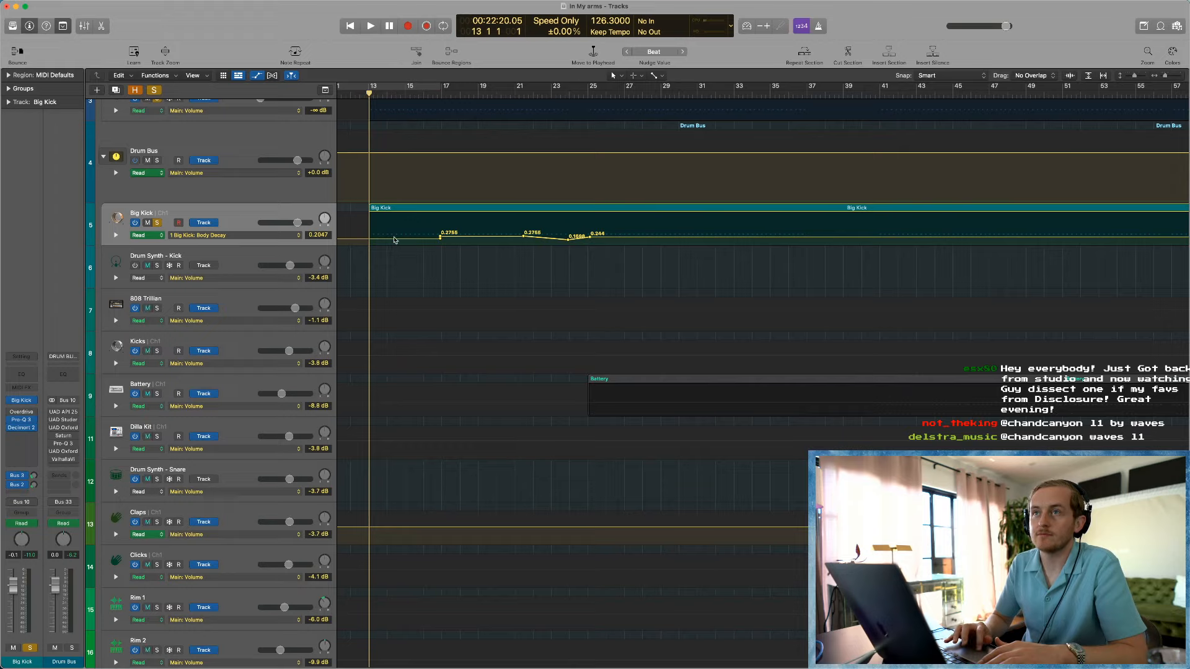
{"action": "key", "text": "space"}
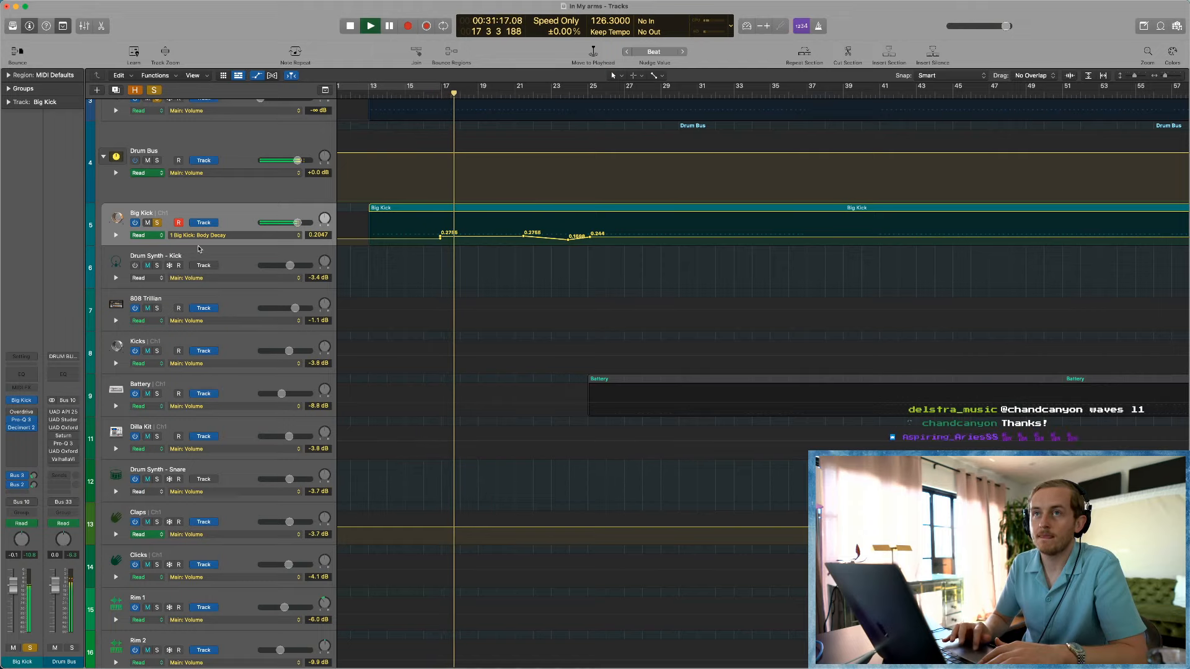
{"action": "left_click", "coordinate": [157, 222]}
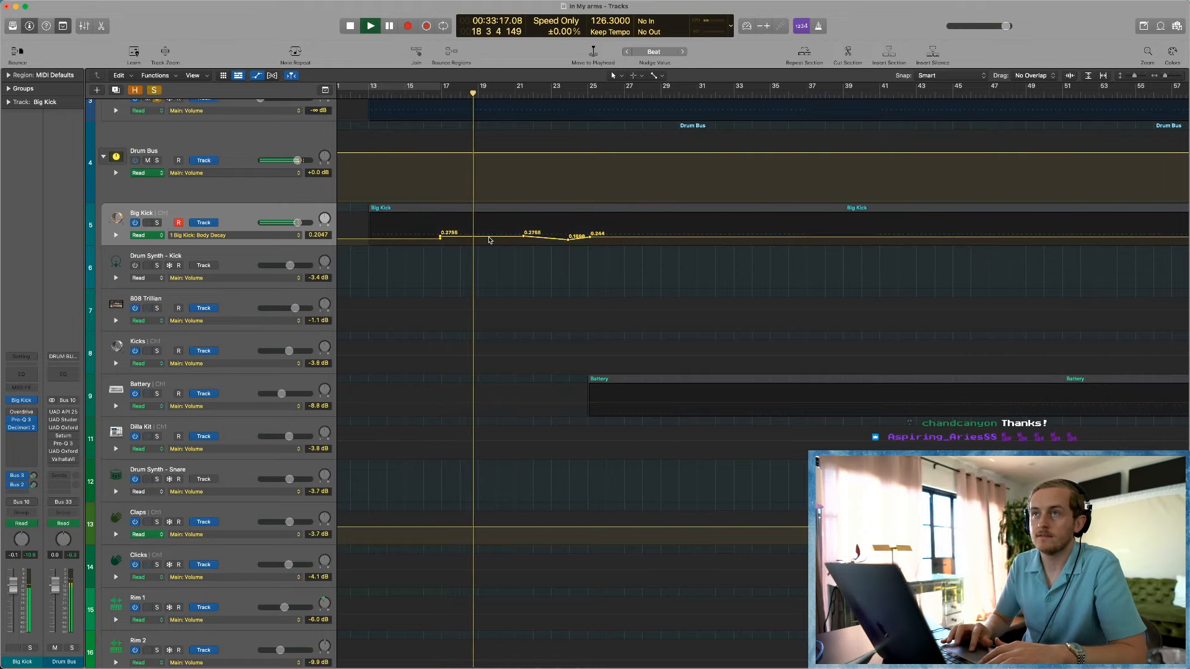
{"action": "key", "text": "s"}
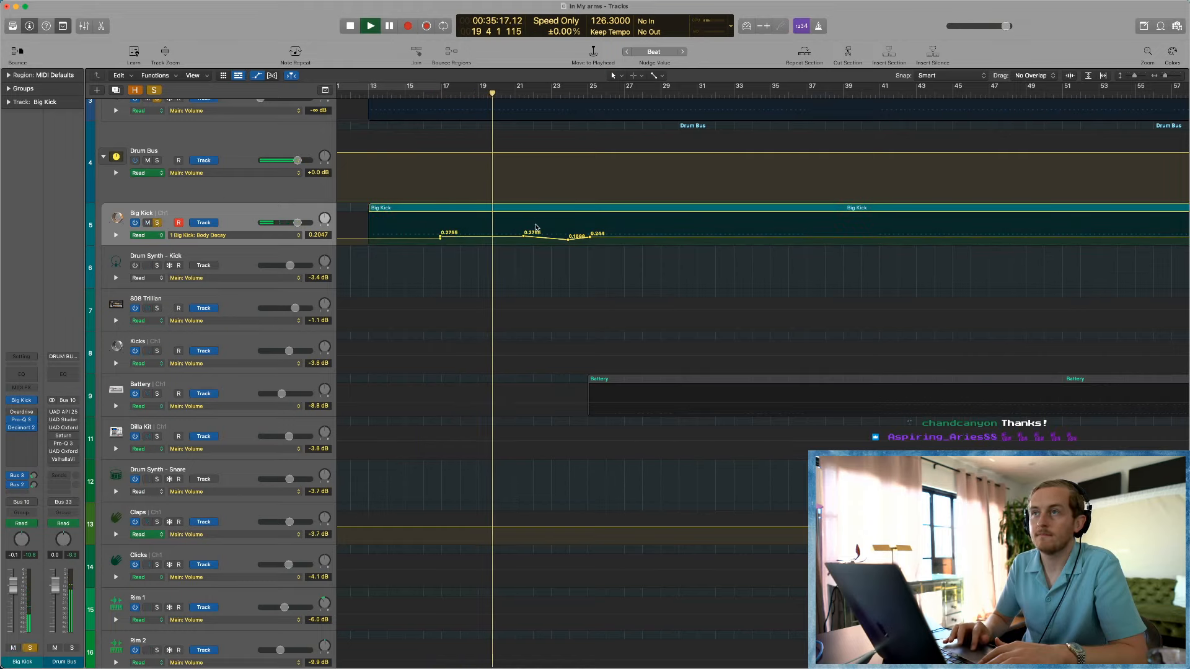
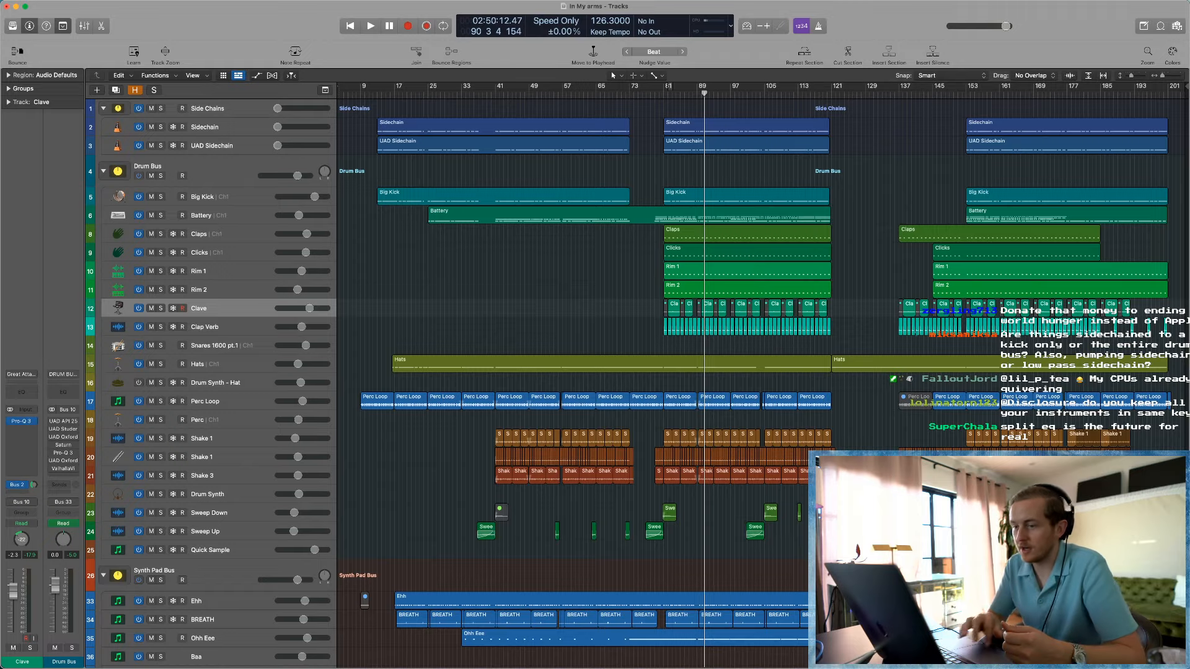
Step: Zoom in on the first UAD Sidechain region to compare its note pattern with the Sidechain and Big Kick regions
{"action": "left_click", "coordinate": [403, 200]}
{"action": "left_click", "coordinate": [403, 149]}
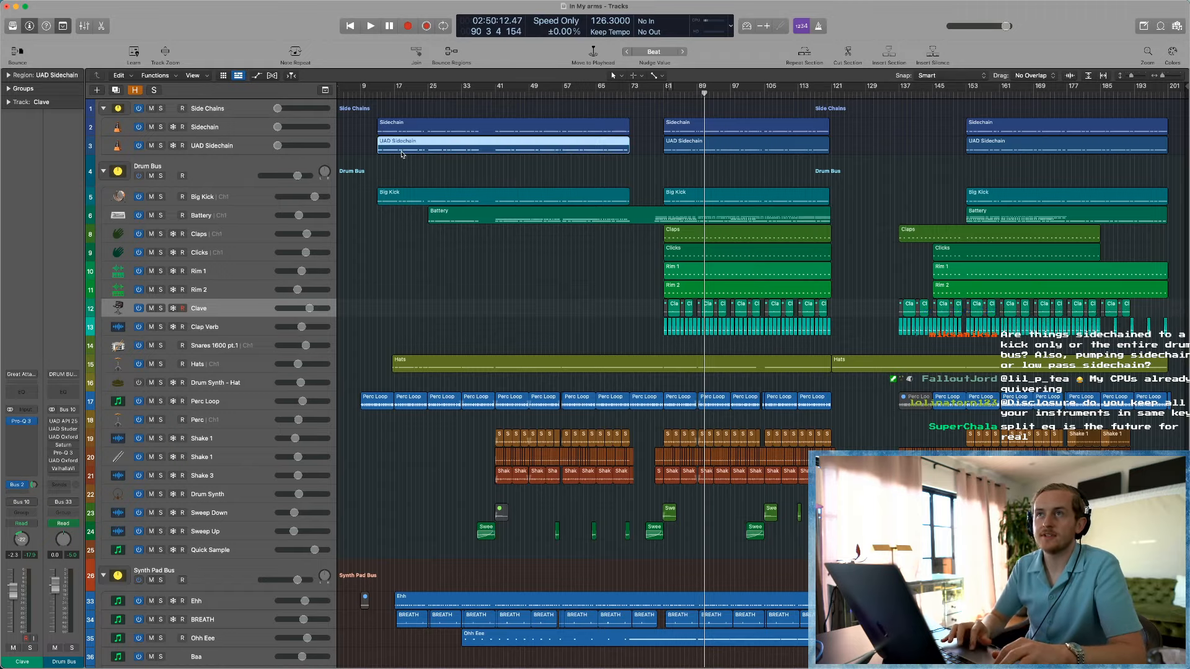
{"action": "key", "text": "z"}
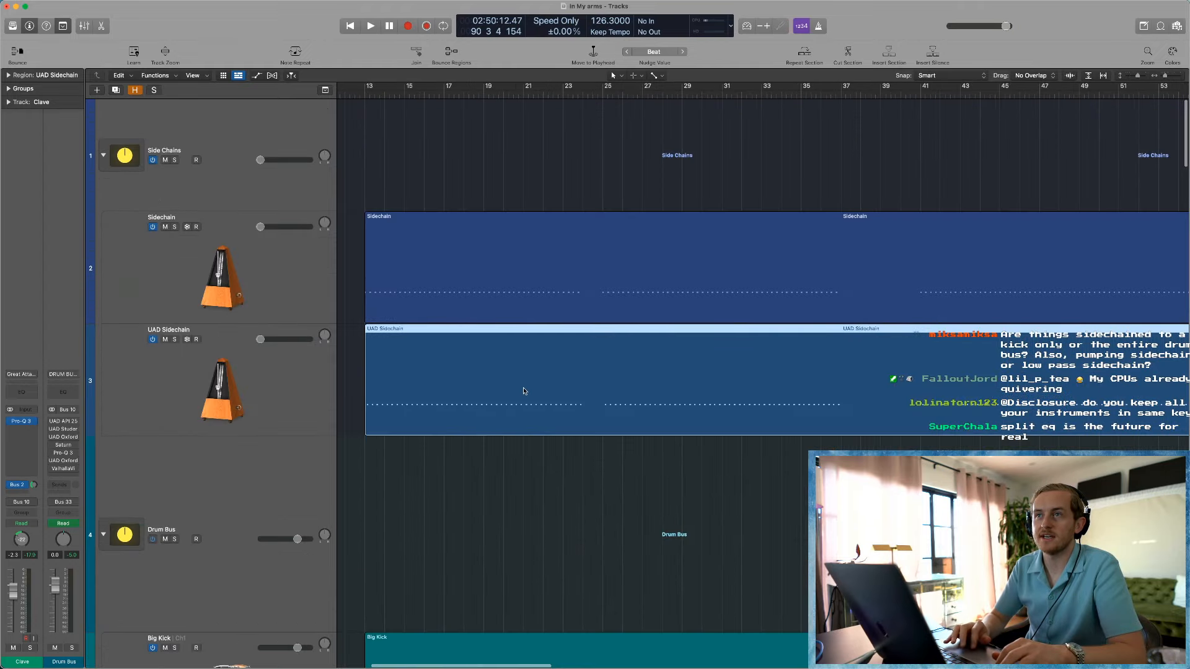
{"action": "scroll", "coordinate": [524, 391], "scroll_direction": "down", "scroll_amount": 4}
{"action": "key", "text": "super+Up"}
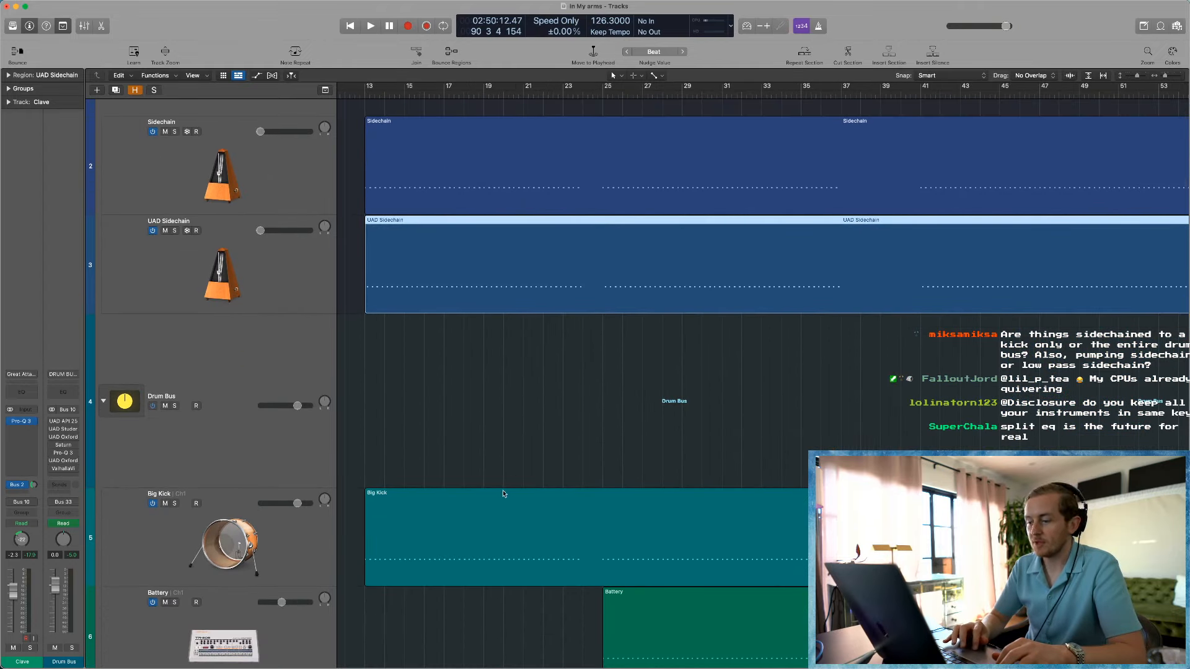
Step: Try placing the Big Kick region on the UAD Sidechain track and undo it
{"action": "left_click", "coordinate": [489, 519]}
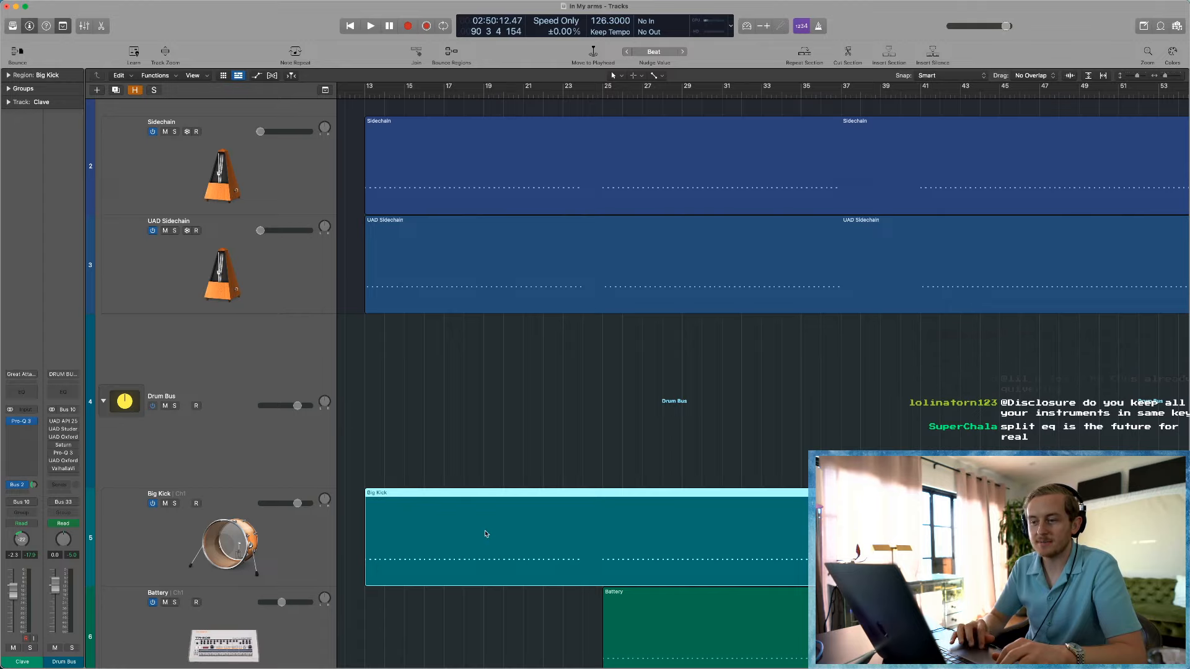
{"action": "left_click", "coordinate": [505, 306]}
{"action": "scroll", "coordinate": [504, 305], "scroll_direction": "down", "scroll_amount": 15}
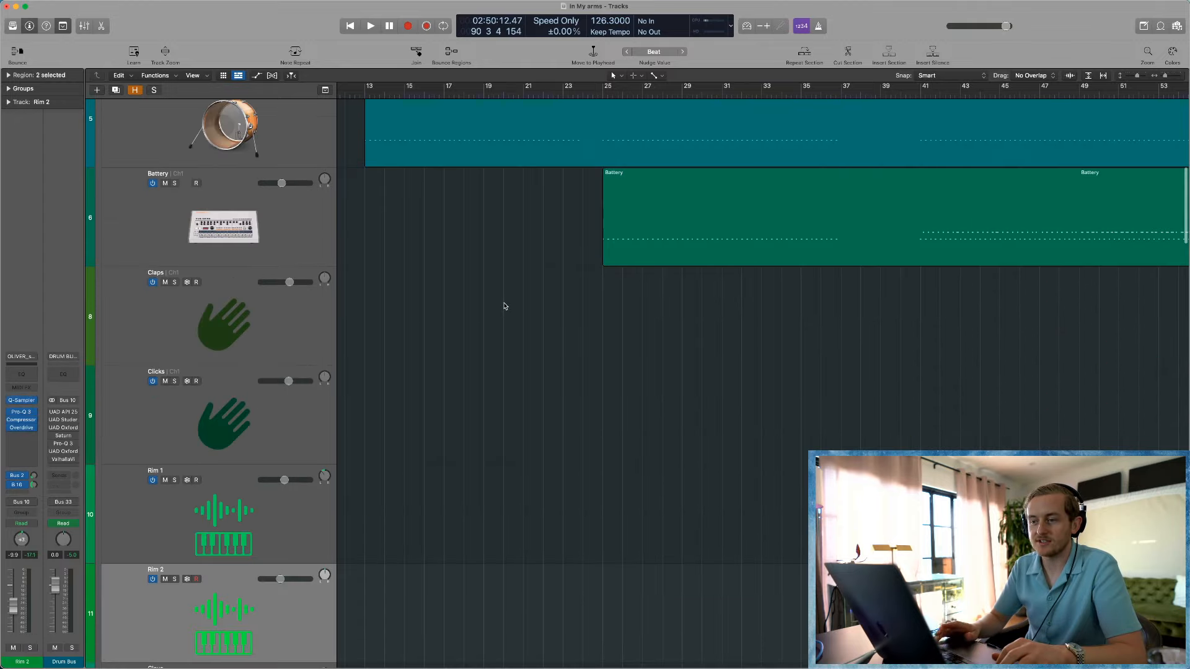
{"action": "left_click", "coordinate": [505, 306]}
{"action": "scroll", "coordinate": [490, 323], "scroll_direction": "up", "scroll_amount": 12}
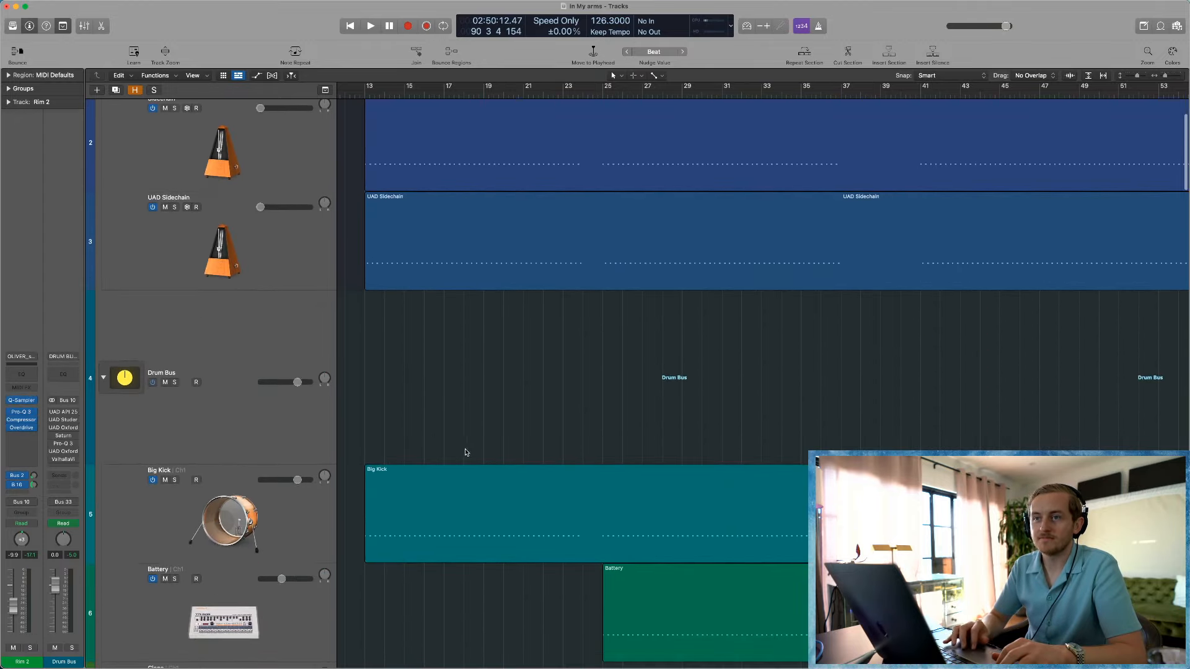
{"action": "left_click_drag", "start_coordinate": [462, 487], "coordinate": [444, 268]}
{"action": "key", "text": "super+z"}
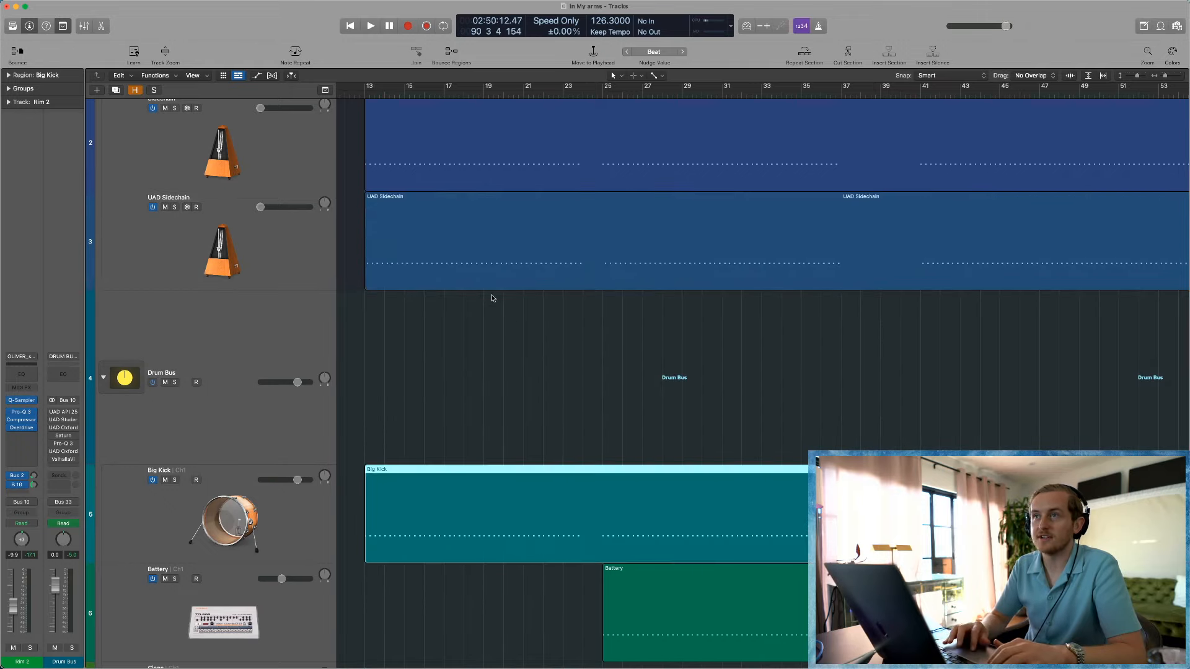
Step: Open the Sidechain and UAD Sidechain regions together in the Piano Roll and examine the note timing around bar 13
{"action": "left_click", "coordinate": [494, 298]}
{"action": "left_click", "coordinate": [475, 258]}
{"action": "left_click", "coordinate": [446, 187]}
{"action": "scroll", "coordinate": [445, 188], "scroll_direction": "up", "scroll_amount": 3}
{"action": "scroll", "coordinate": [447, 187], "scroll_direction": "up", "scroll_amount": 1}
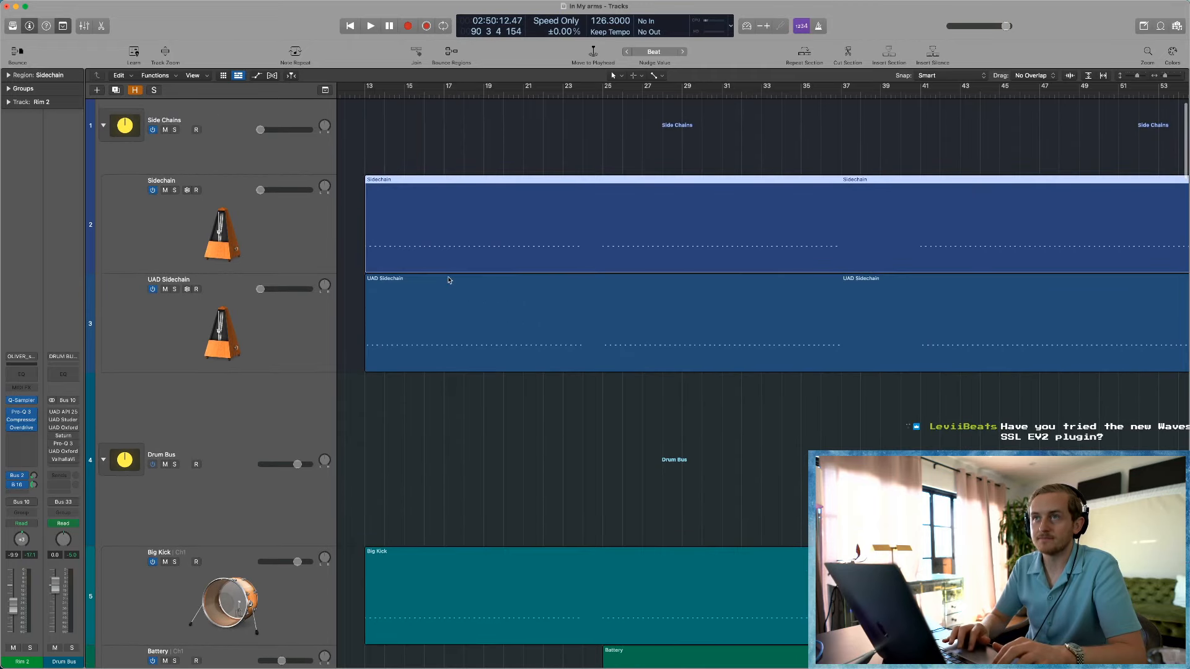
{"action": "left_click", "coordinate": [436, 322]}
{"action": "left_click", "coordinate": [439, 258], "text": "shift"}
{"action": "double_click", "coordinate": [439, 258]}
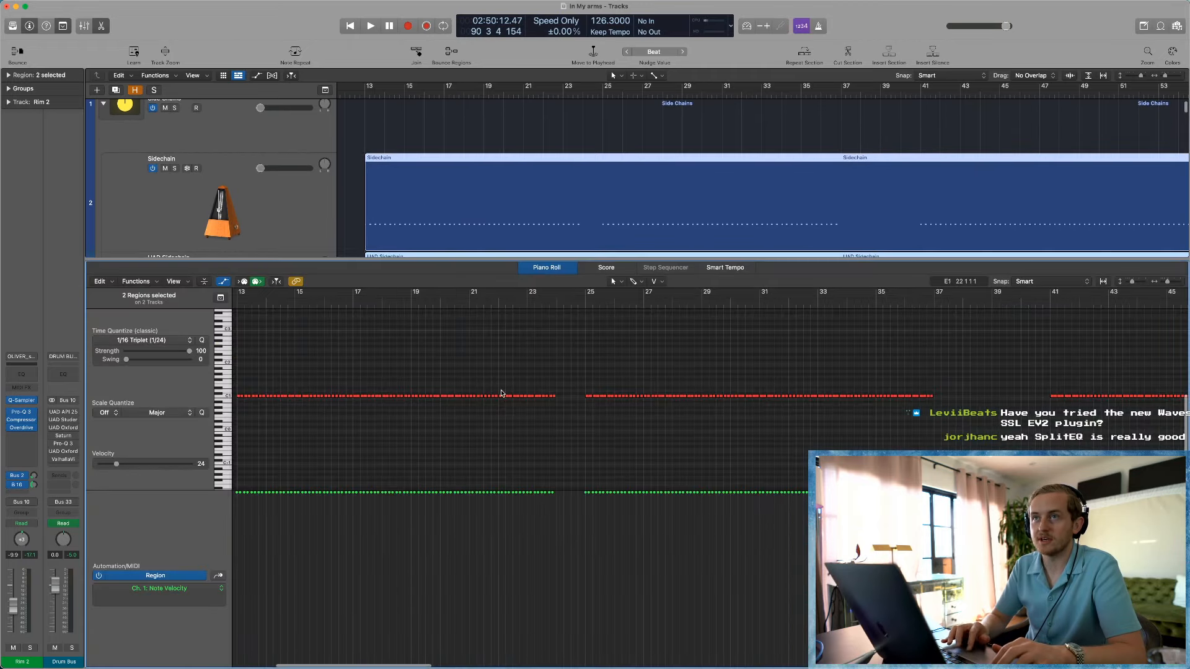
{"action": "scroll", "coordinate": [475, 216], "scroll_direction": "down", "scroll_amount": 2}
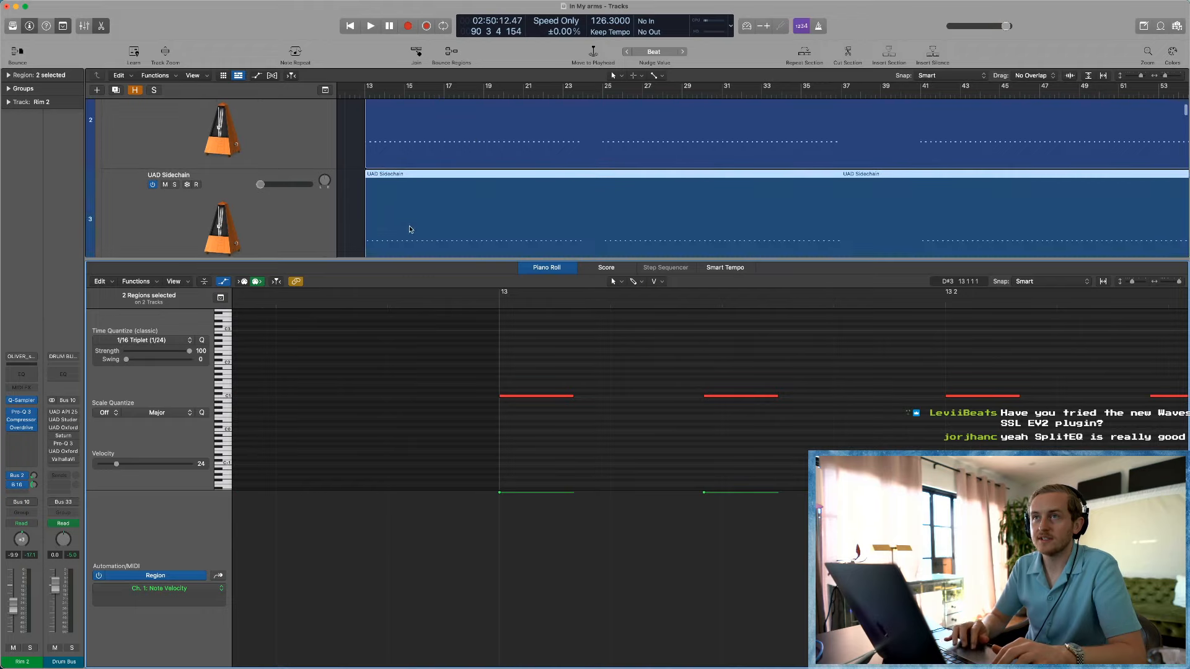
Step: Show only the UAD Sidechain region's notes in the Piano Roll, close the editor and deselect the region
{"action": "left_click", "coordinate": [396, 223]}
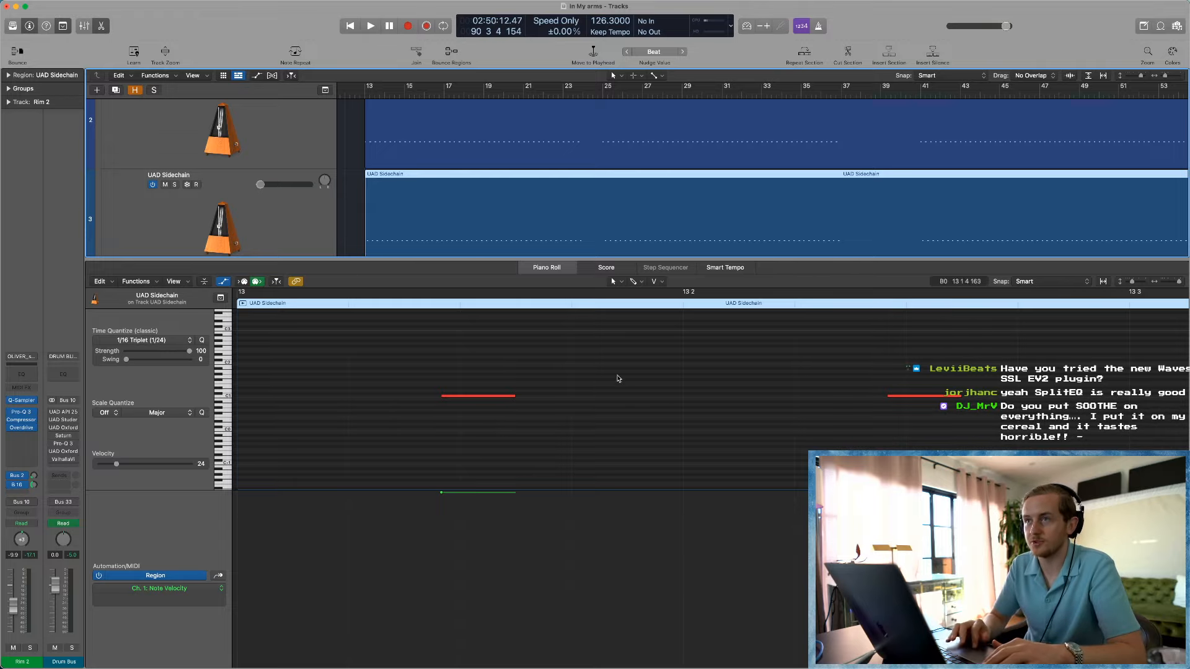
{"action": "key", "text": "p"}
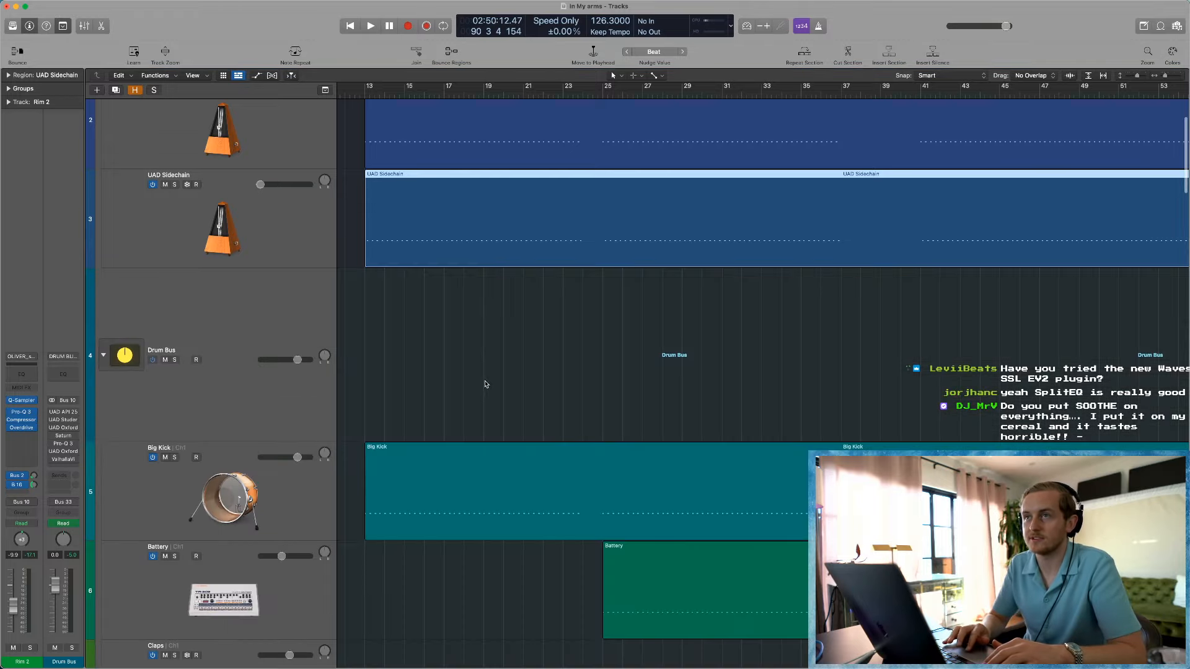
{"action": "key", "text": "super+Up"}
{"action": "scroll", "coordinate": [457, 306], "scroll_direction": "up", "scroll_amount": 4}
{"action": "left_click", "coordinate": [423, 438]}
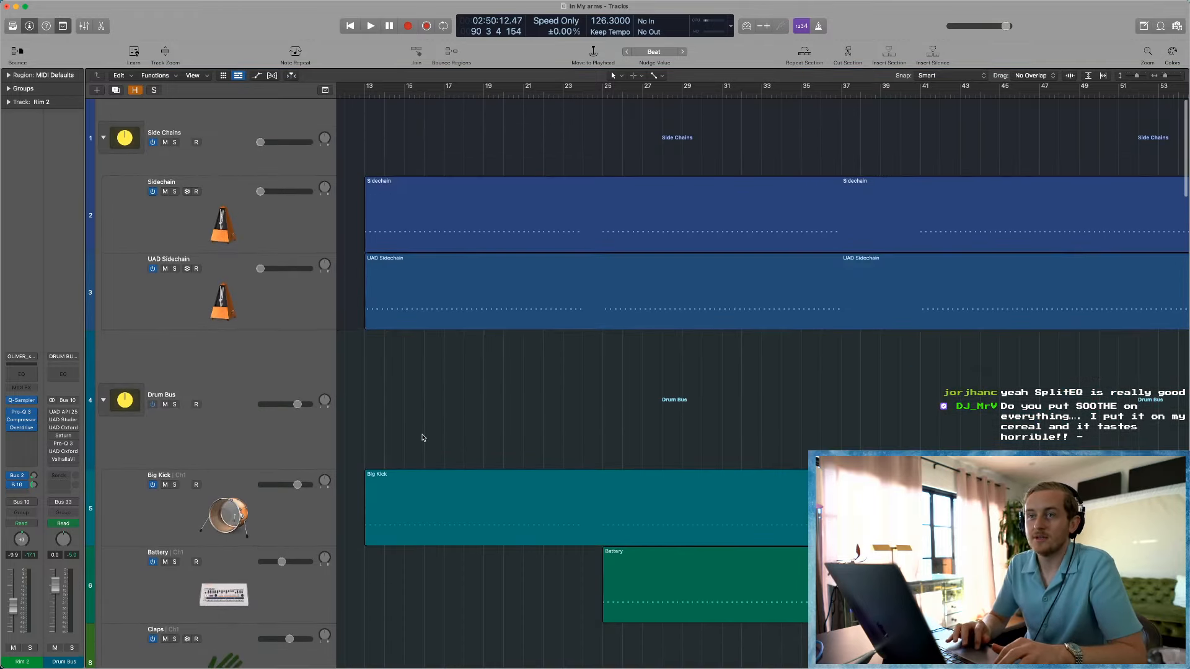
Step: Solo the Sidechain track, raise its volume and play its trigger sound from around bar 15
{"action": "left_click", "coordinate": [269, 198]}
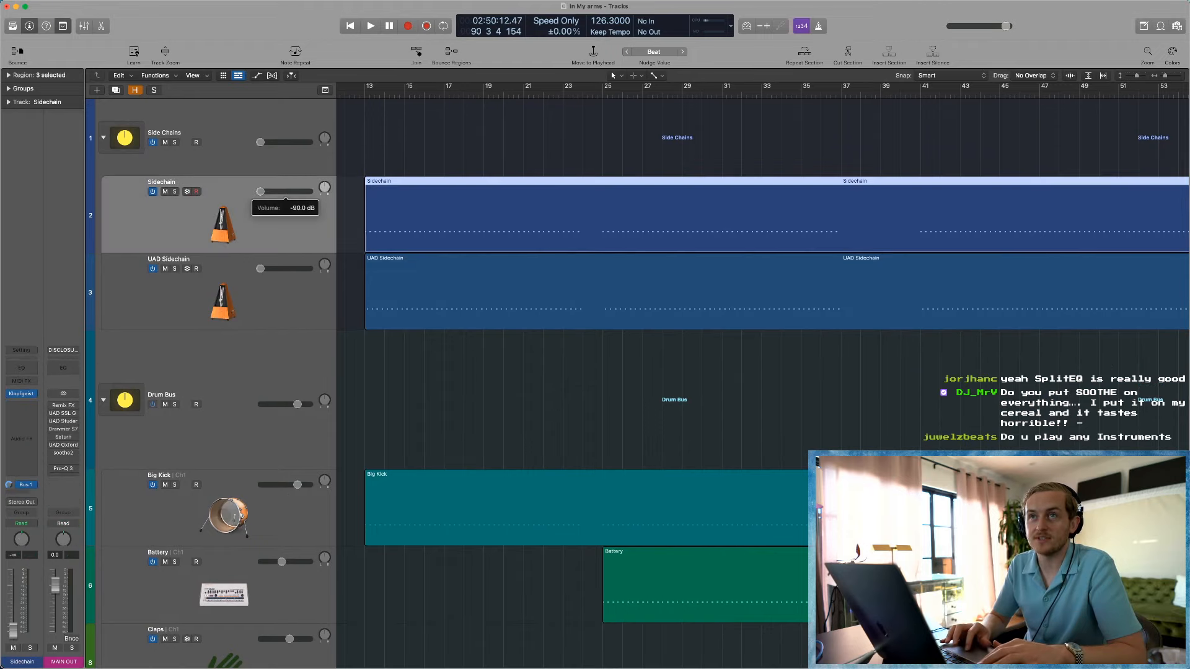
{"action": "left_click", "coordinate": [174, 192]}
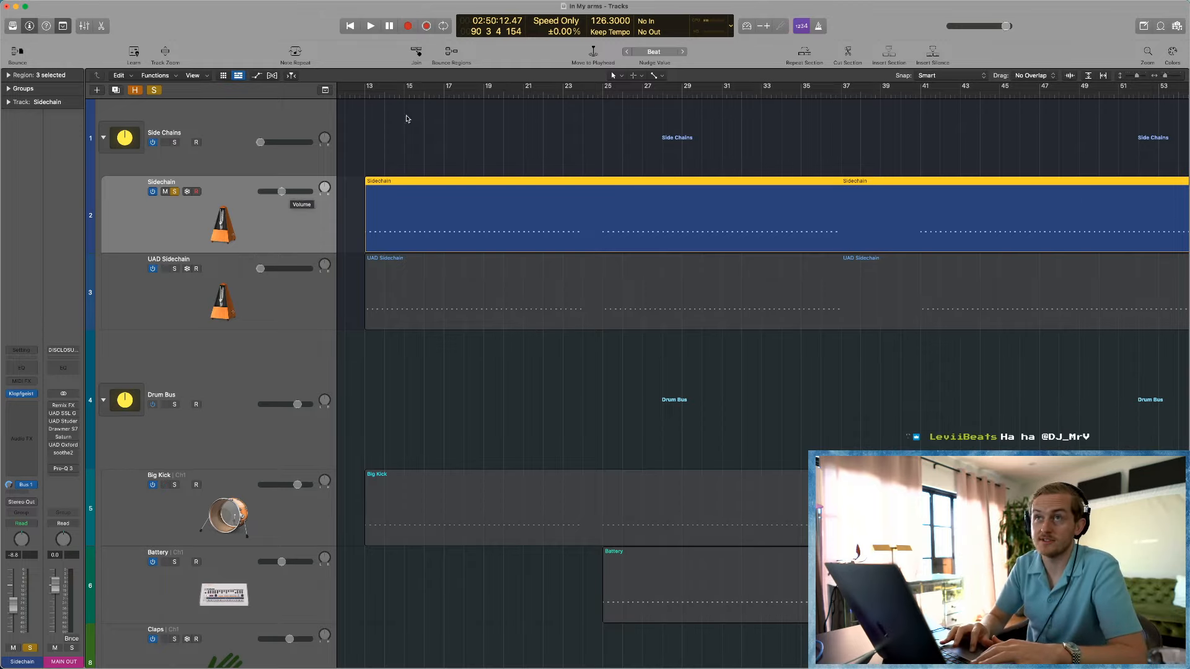
{"action": "left_click", "coordinate": [405, 94]}
{"action": "key", "text": "space"}
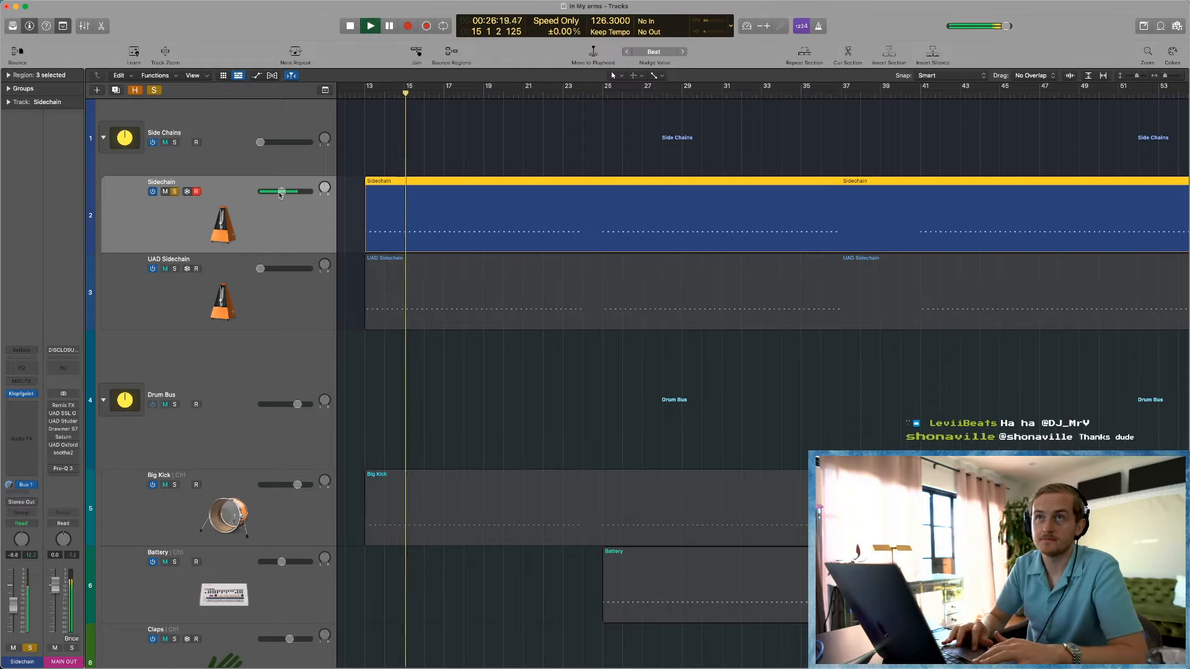
Step: Pull the Sidechain track's volume back to minimum, unsolo it and select the UAD Sidechain track in the full arrangement
{"action": "left_click_drag", "start_coordinate": [281, 191], "coordinate": [143, 198]}
{"action": "left_click", "coordinate": [174, 192]}
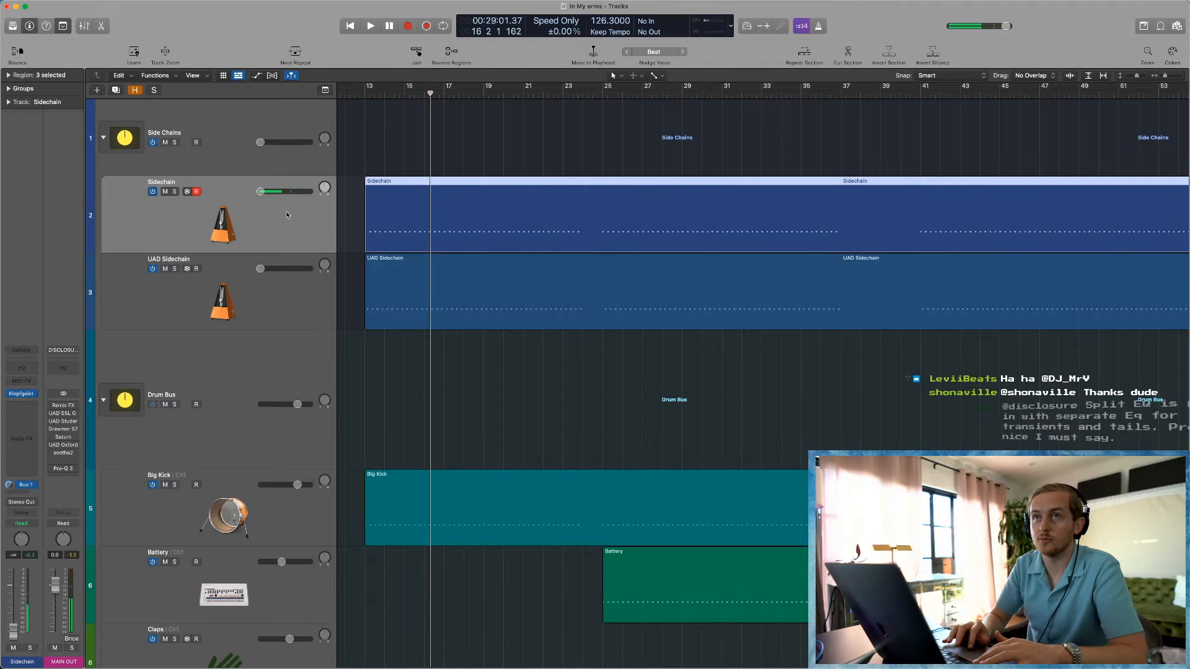
{"action": "left_click", "coordinate": [276, 293]}
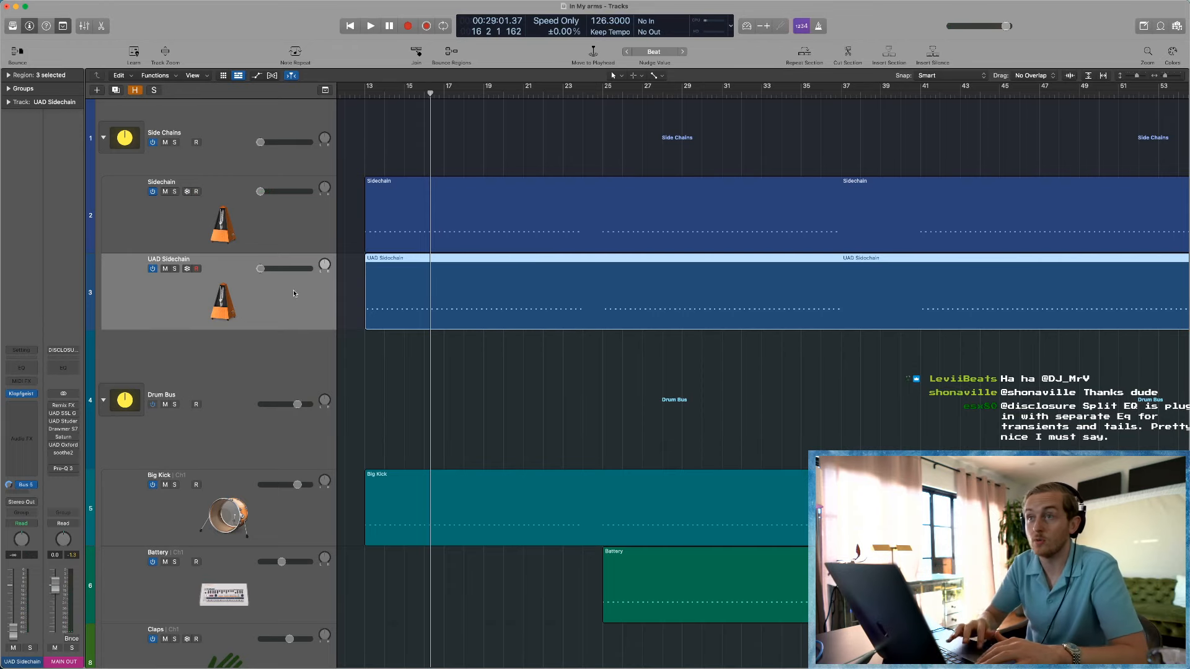
{"action": "key", "text": "z"}
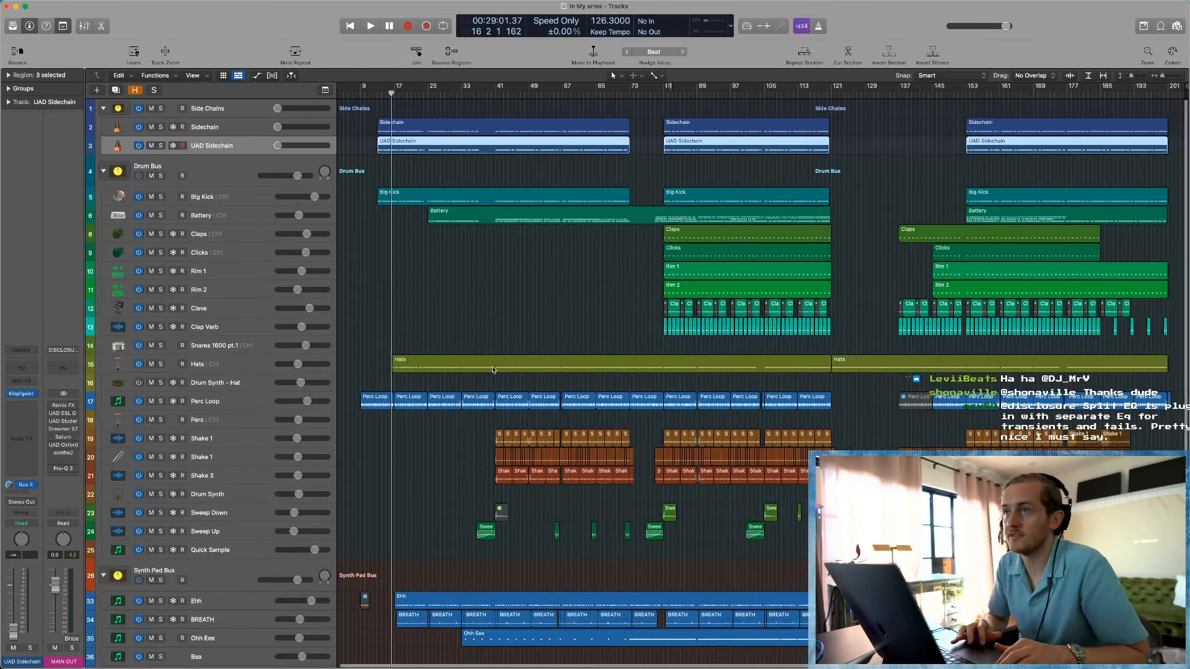
Step: Examine the note patterns of the Sidechain and UAD Sidechain regions side by side, including the gaps before bar 73
{"action": "key", "text": "z"}
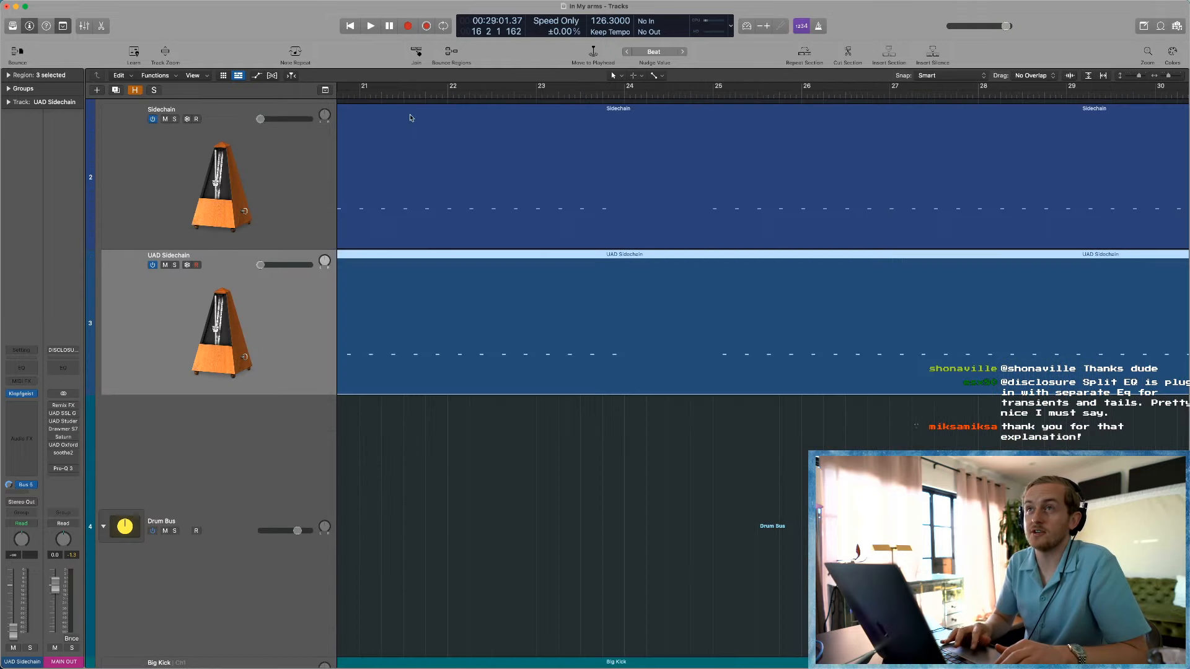
{"action": "key", "text": "super+Left"}
{"action": "key", "text": "super+Left"}
{"action": "key", "text": "super+Left"}
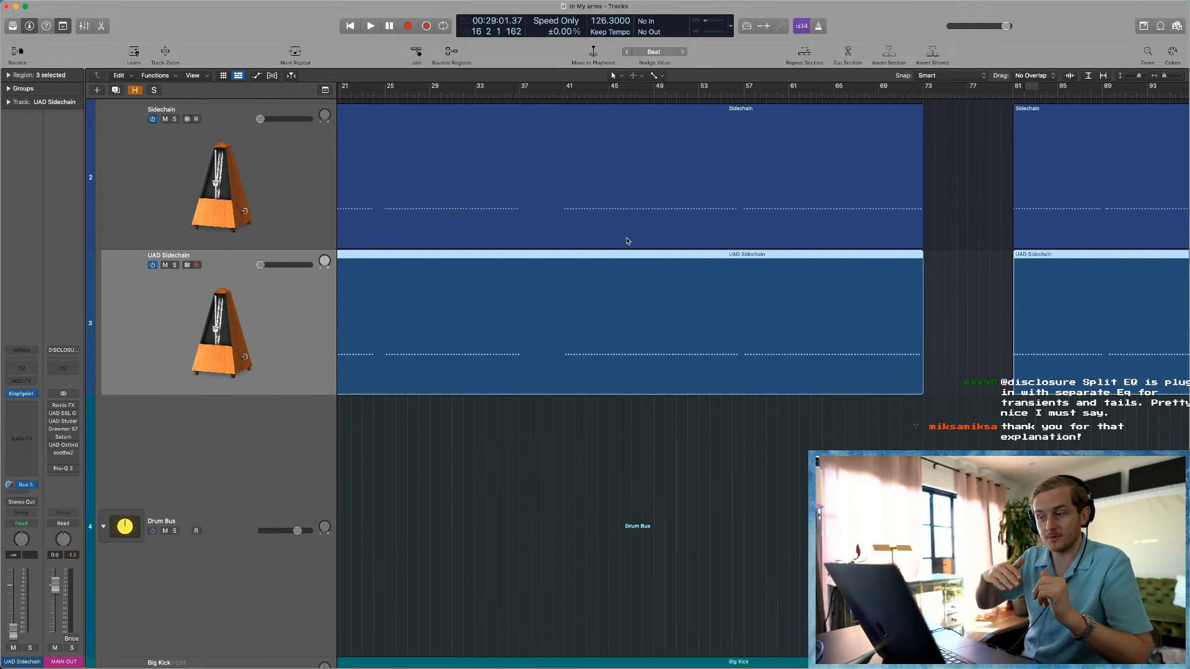
{"action": "scroll", "coordinate": [627, 241], "scroll_direction": "left", "scroll_amount": 6}
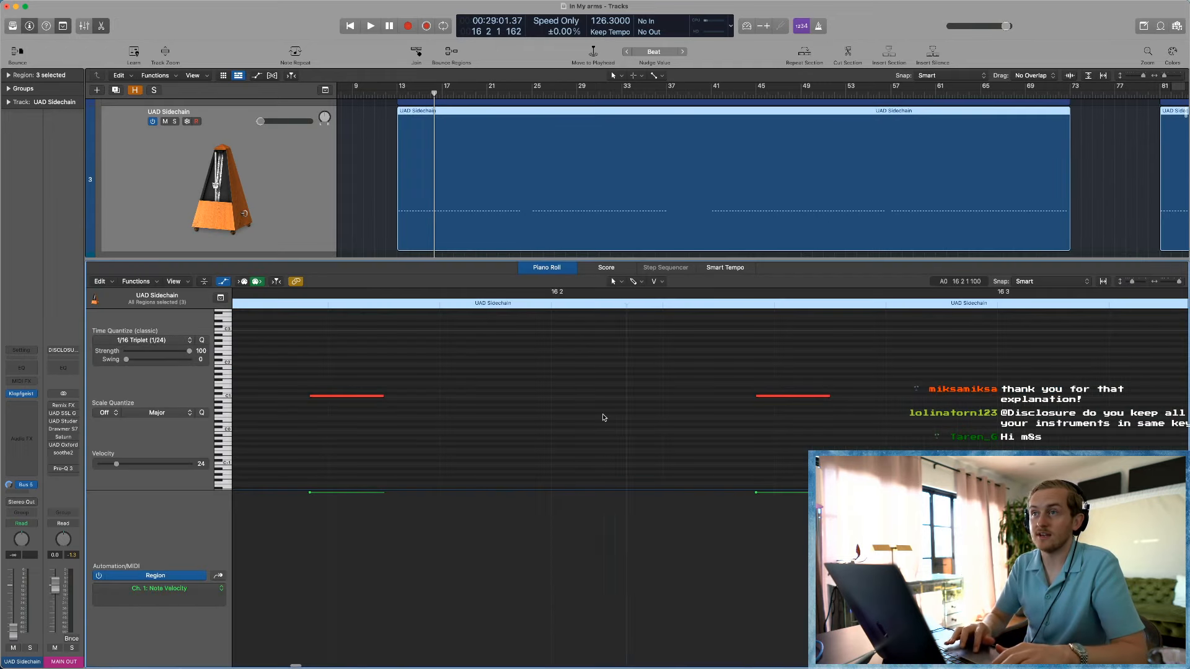
Step: Open the UAD Sidechain region in the Piano Roll and examine its trigger notes between about bars 19 and 28
{"action": "key", "text": "p"}
{"action": "key", "text": "super+Left"}
{"action": "key", "text": "super+Left"}
{"action": "key", "text": "super+Left"}
{"action": "key", "text": "super+Left"}
{"action": "key", "text": "super+Left"}
{"action": "key", "text": "super+Left"}
{"action": "scroll", "coordinate": [678, 370], "scroll_direction": "right", "scroll_amount": 10}
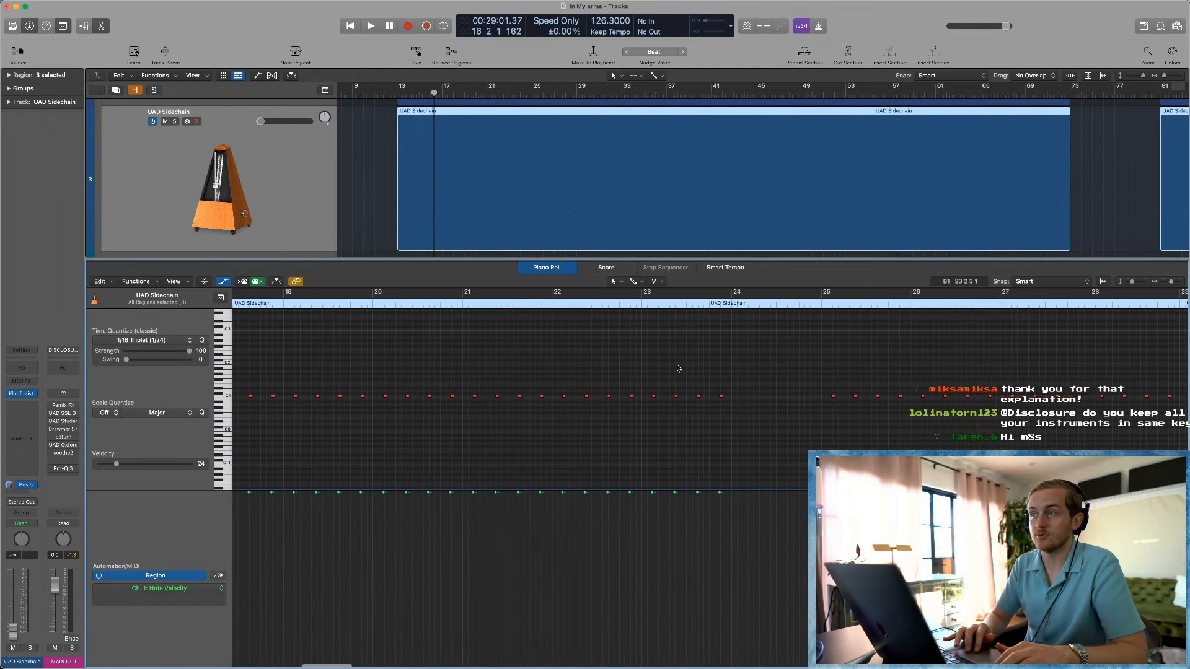
Step: Select the last six trigger notes before the gap at bar 24, close the editor and return to the full arrangement
{"action": "left_click_drag", "start_coordinate": [756, 385], "coordinate": [605, 447]}
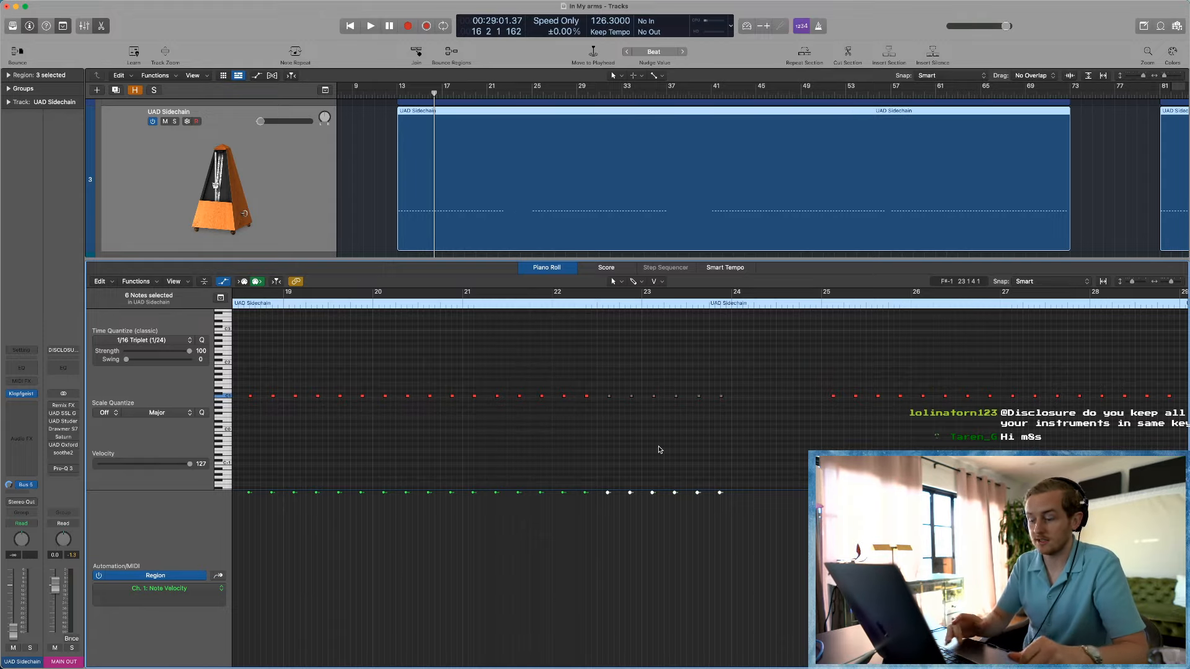
{"action": "key", "text": "e"}
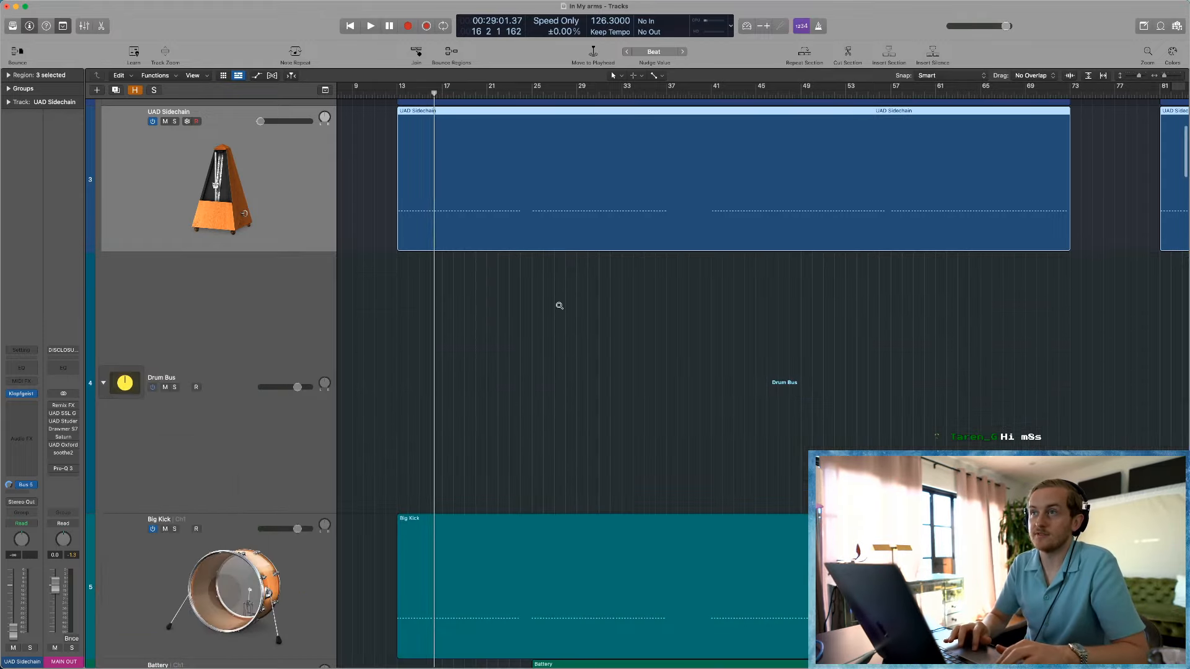
{"action": "key", "text": "z"}
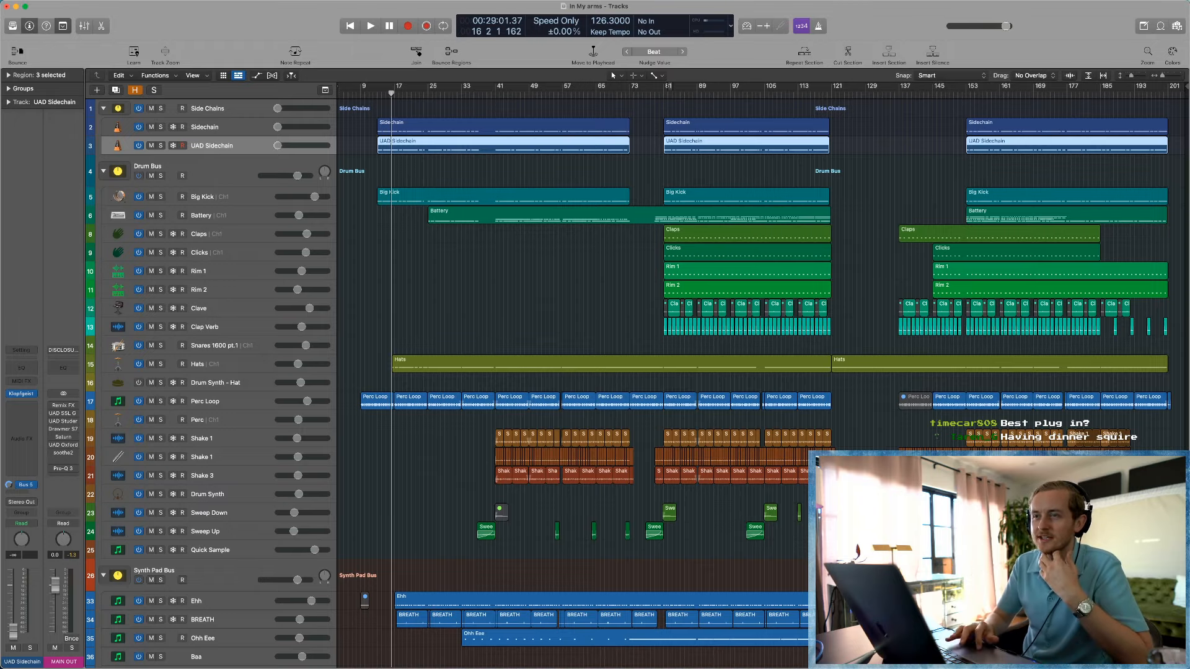
Step: Look through the arrangement from the Side Chains down to the Peak Send track and deselect the UAD Sidechain regions
{"action": "scroll", "coordinate": [645, 524], "scroll_direction": "down", "scroll_amount": 5}
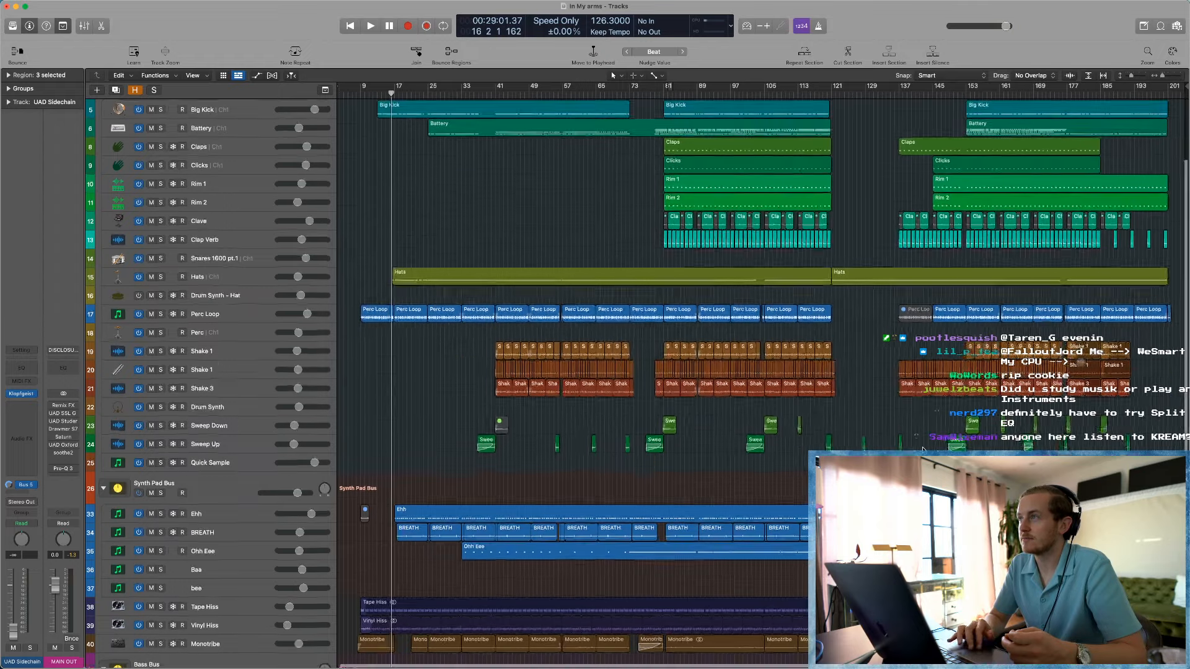
{"action": "scroll", "coordinate": [923, 449], "scroll_direction": "up", "scroll_amount": 5}
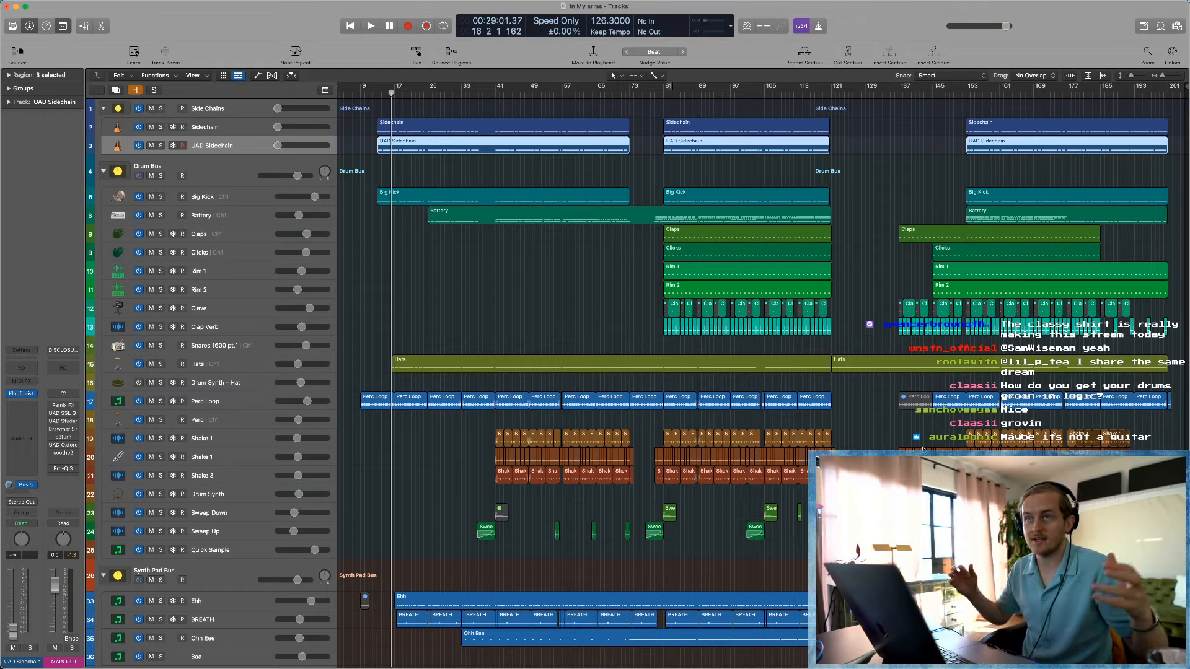
{"action": "scroll", "coordinate": [923, 449], "scroll_direction": "down", "scroll_amount": 4}
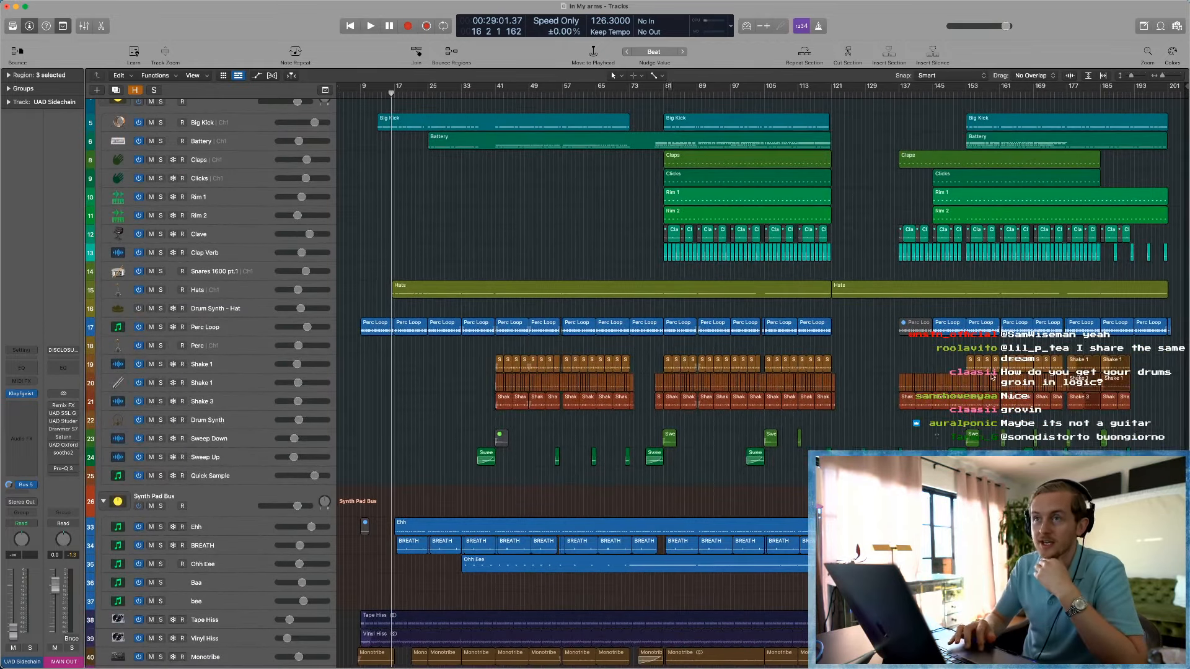
{"action": "scroll", "coordinate": [489, 336], "scroll_direction": "down", "scroll_amount": 1}
{"action": "scroll", "coordinate": [490, 336], "scroll_direction": "down", "scroll_amount": 3}
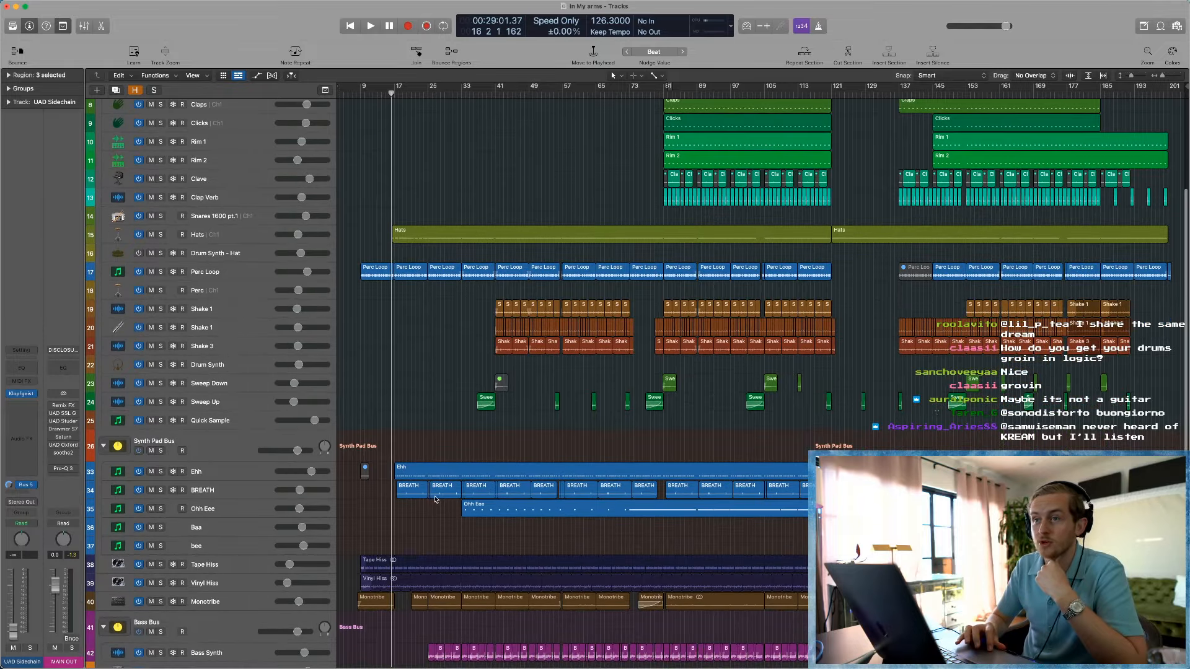
{"action": "scroll", "coordinate": [437, 495], "scroll_direction": "down", "scroll_amount": 2}
{"action": "scroll", "coordinate": [446, 444], "scroll_direction": "up", "scroll_amount": 4}
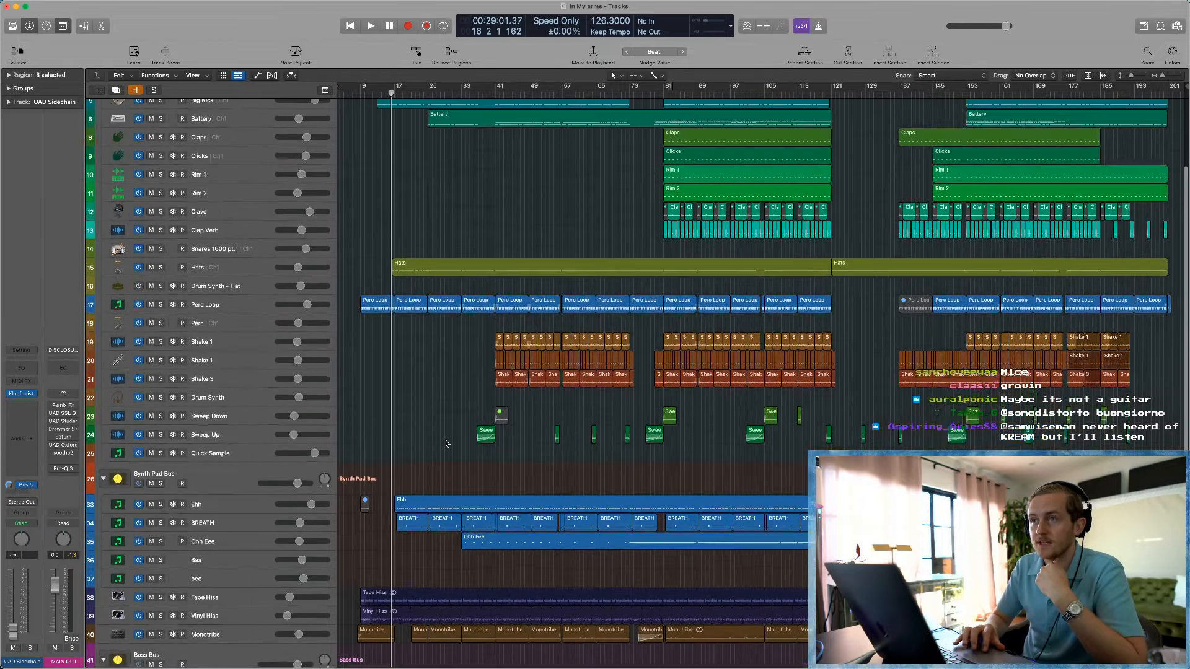
{"action": "scroll", "coordinate": [446, 444], "scroll_direction": "down", "scroll_amount": 10}
{"action": "left_click", "coordinate": [474, 589]}
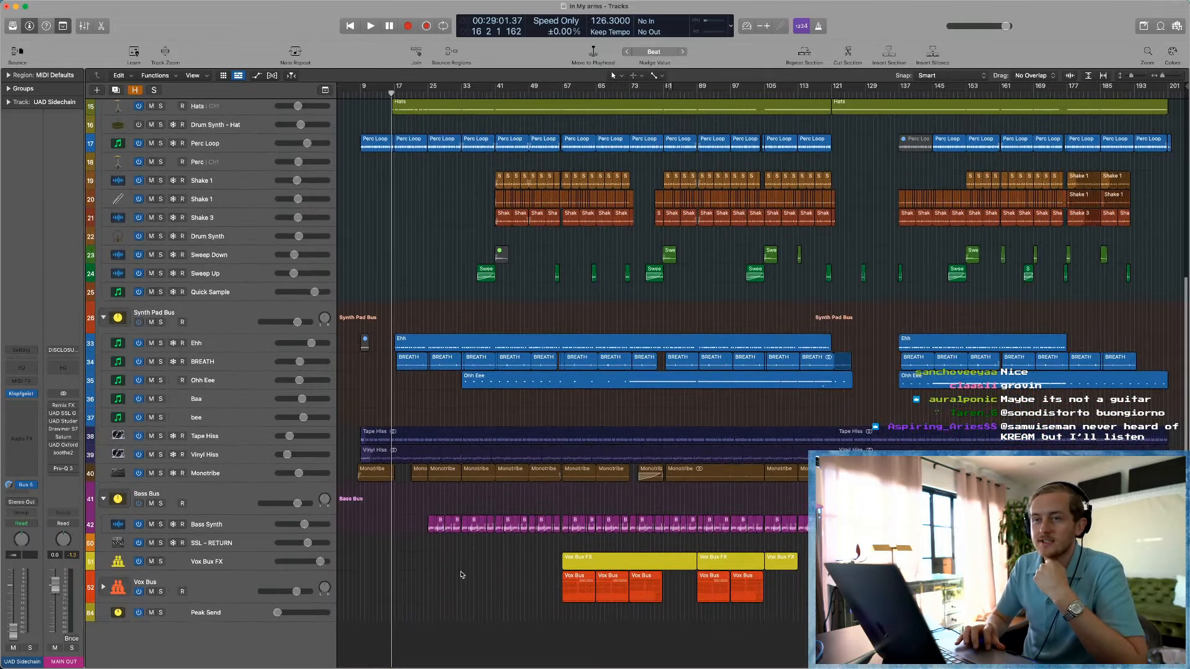
Step: Reveal the hidden tracks, focus on the first Disclosure Vocoder Sines track under the Synth Pad Bus and deselect its regions
{"action": "left_click", "coordinate": [135, 90]}
{"action": "scroll", "coordinate": [574, 503], "scroll_direction": "up", "scroll_amount": 10}
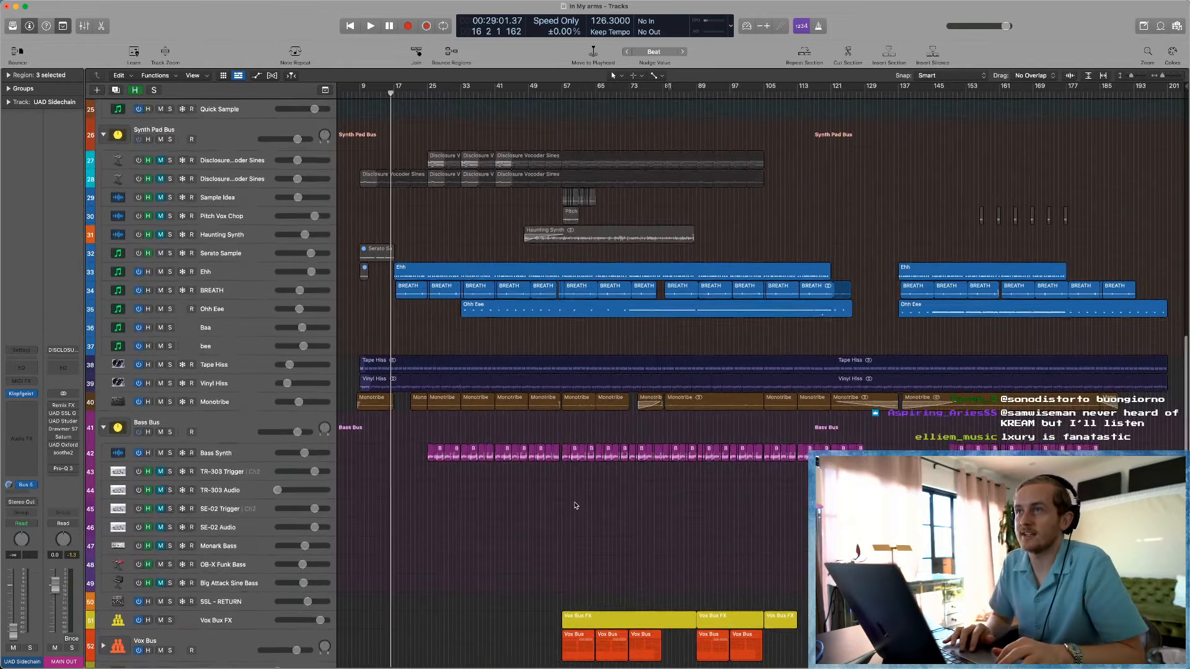
{"action": "left_click", "coordinate": [239, 271]}
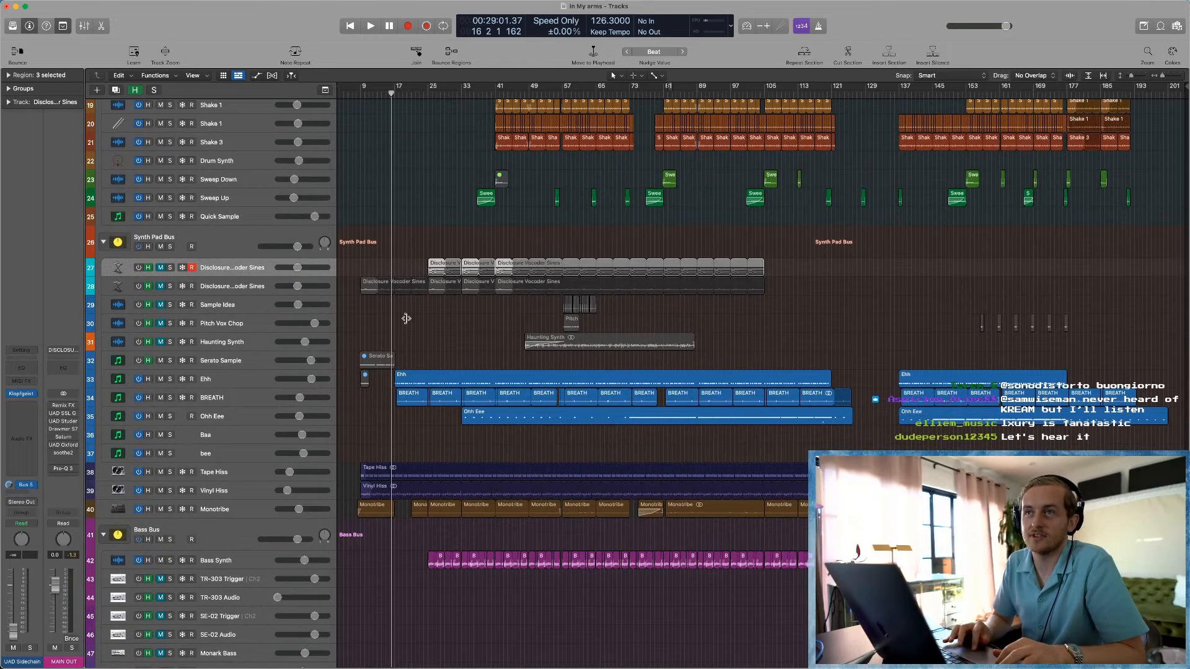
{"action": "key", "text": "z"}
{"action": "scroll", "coordinate": [582, 374], "scroll_direction": "down", "scroll_amount": 5}
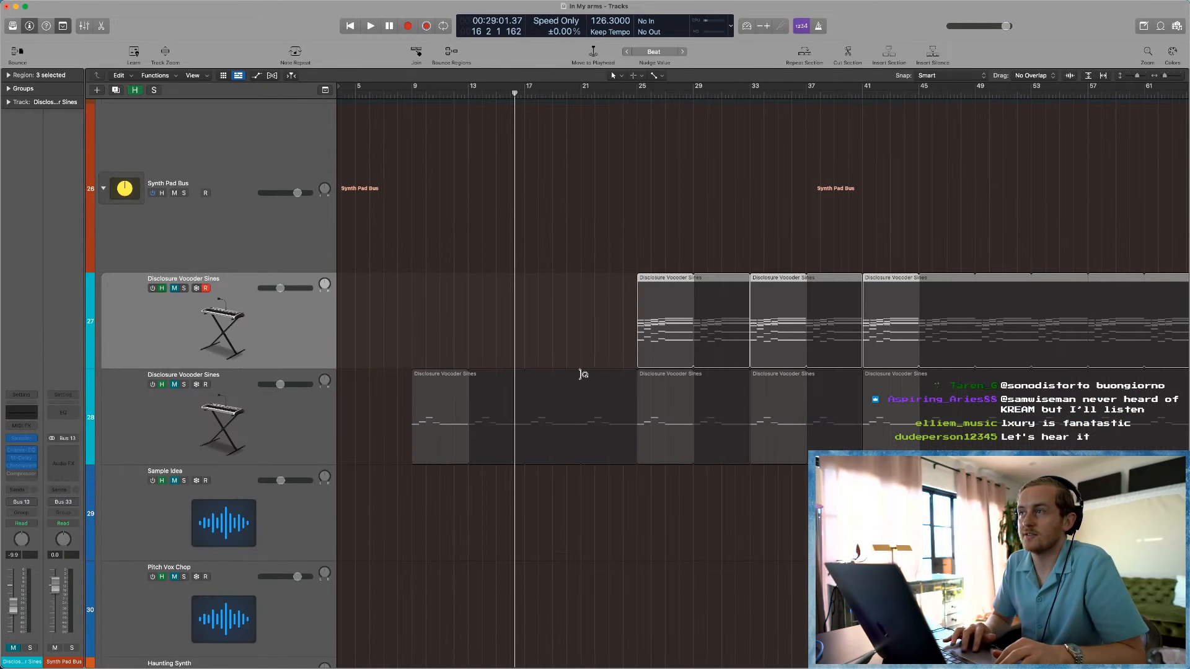
{"action": "left_click", "coordinate": [571, 254]}
{"action": "scroll", "coordinate": [572, 255], "scroll_direction": "right", "scroll_amount": 3}
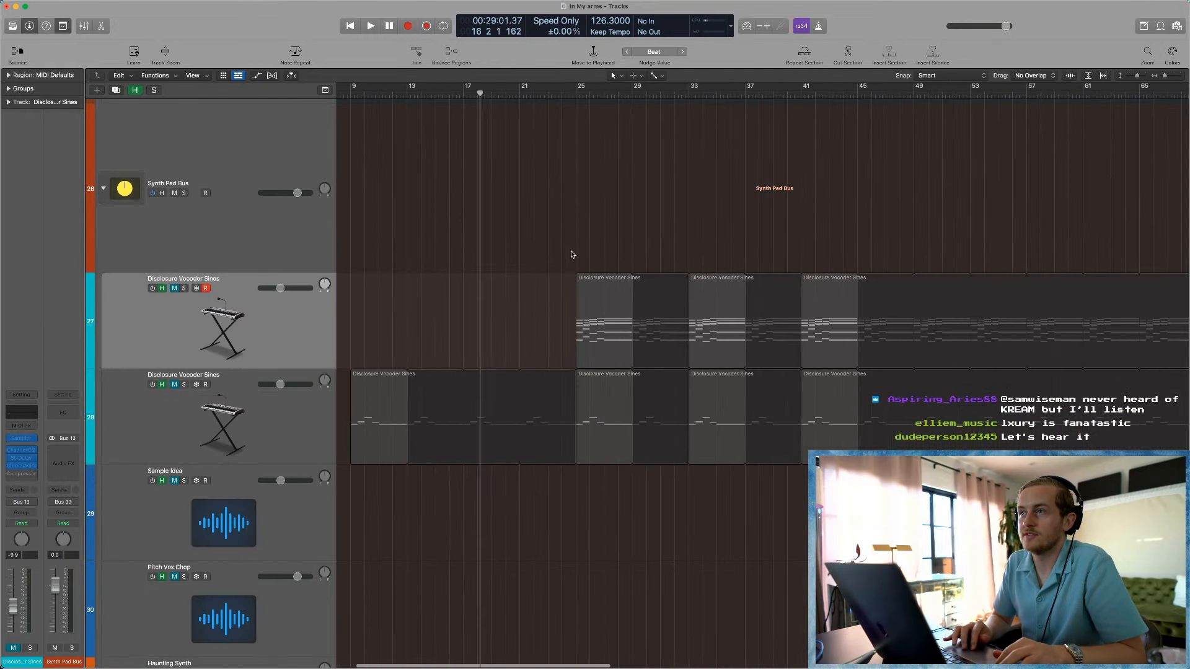
Step: Switch on, unmute and solo the first Disclosure Vocoder Sines track and audition it from bar 25
{"action": "left_click", "coordinate": [152, 288]}
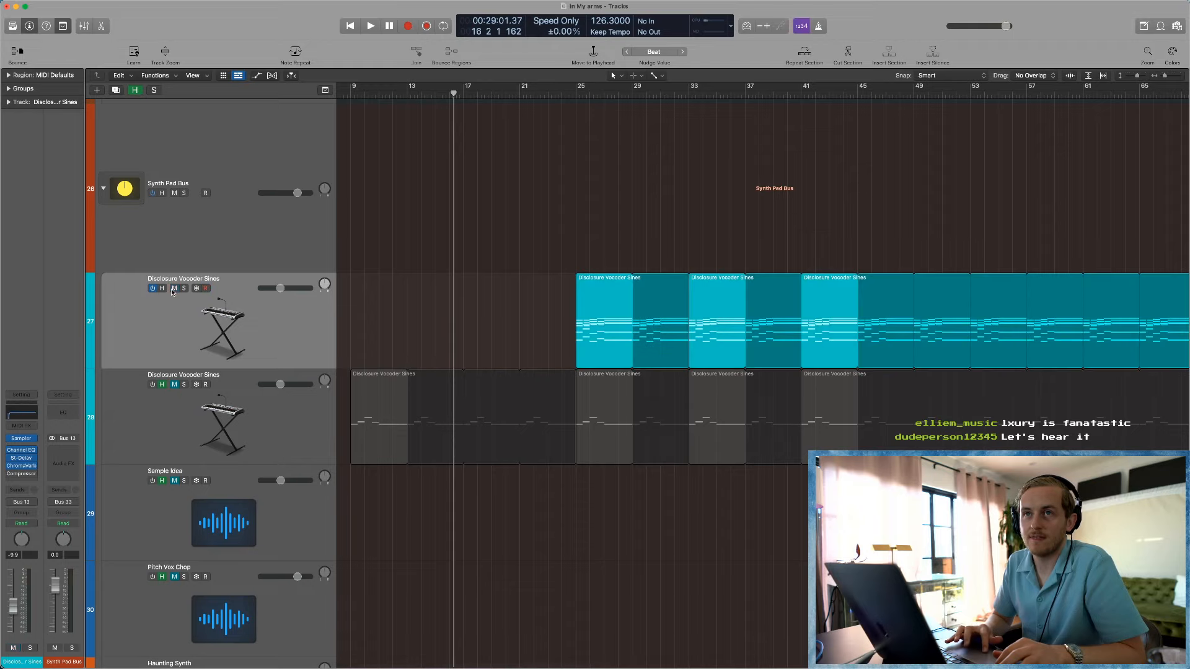
{"action": "left_click", "coordinate": [184, 289]}
{"action": "left_click", "coordinate": [579, 106]}
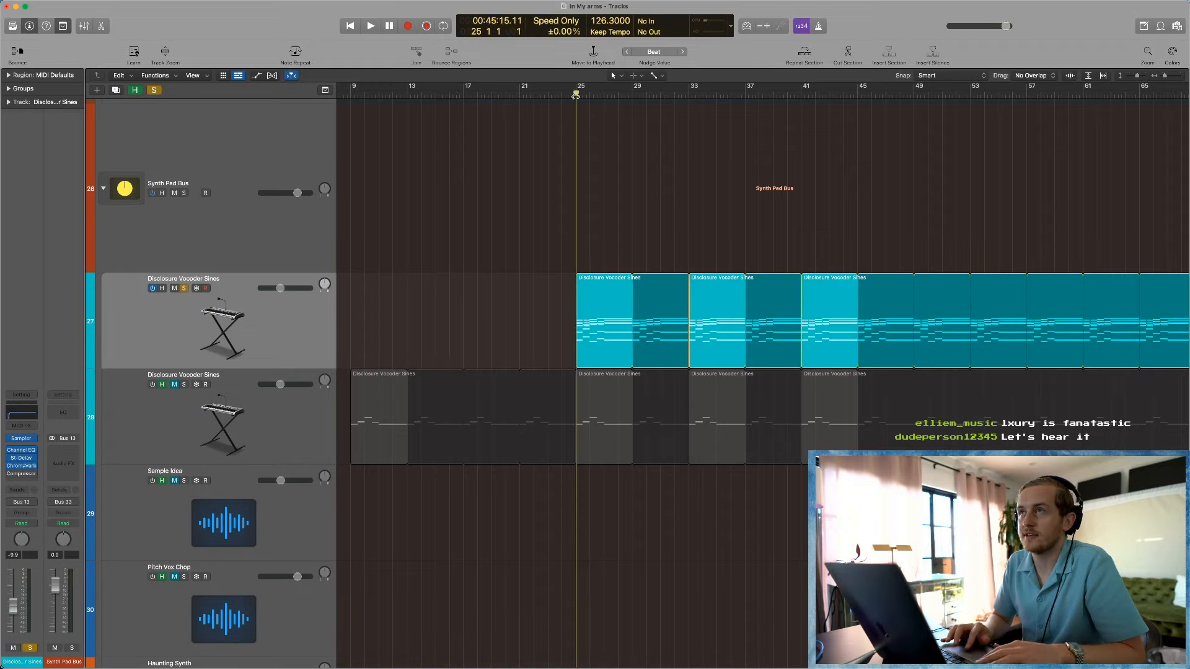
{"action": "key", "text": "space"}
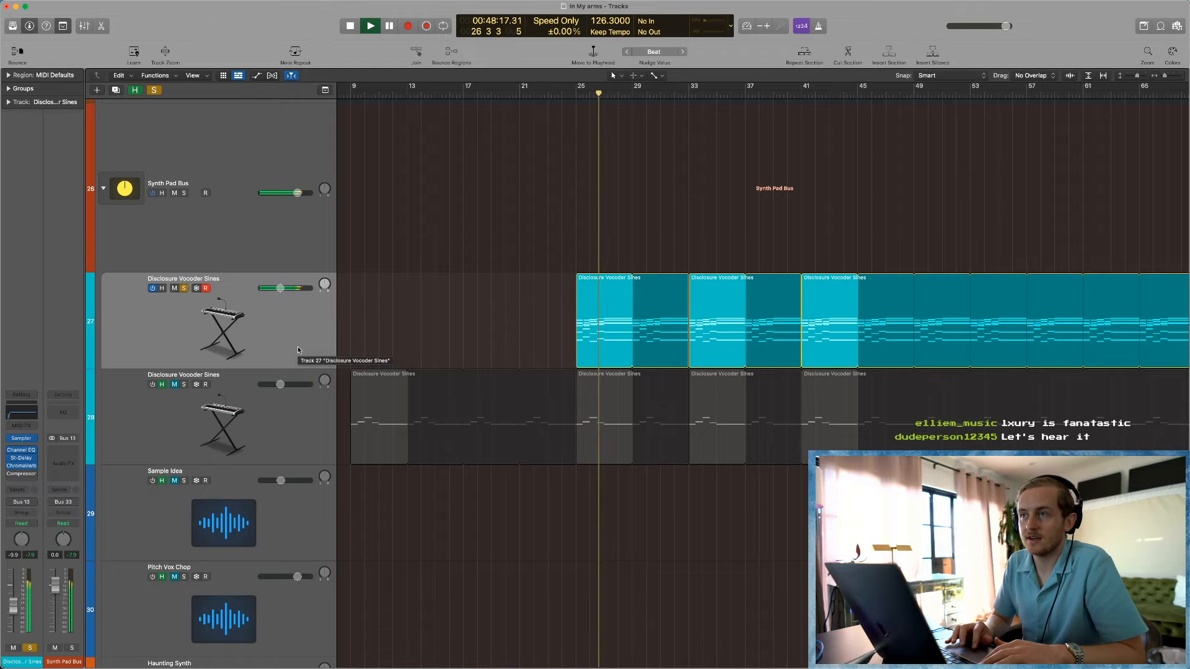
{"action": "scroll", "coordinate": [531, 453], "scroll_direction": "down", "scroll_amount": 5}
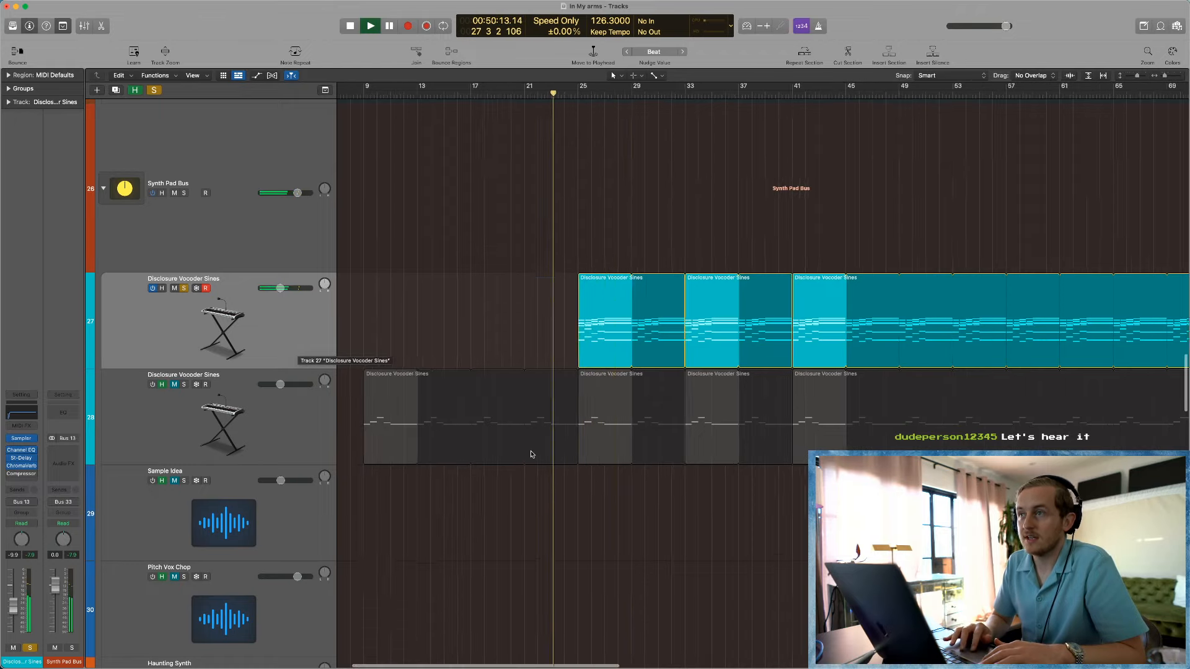
{"action": "key", "text": "space"}
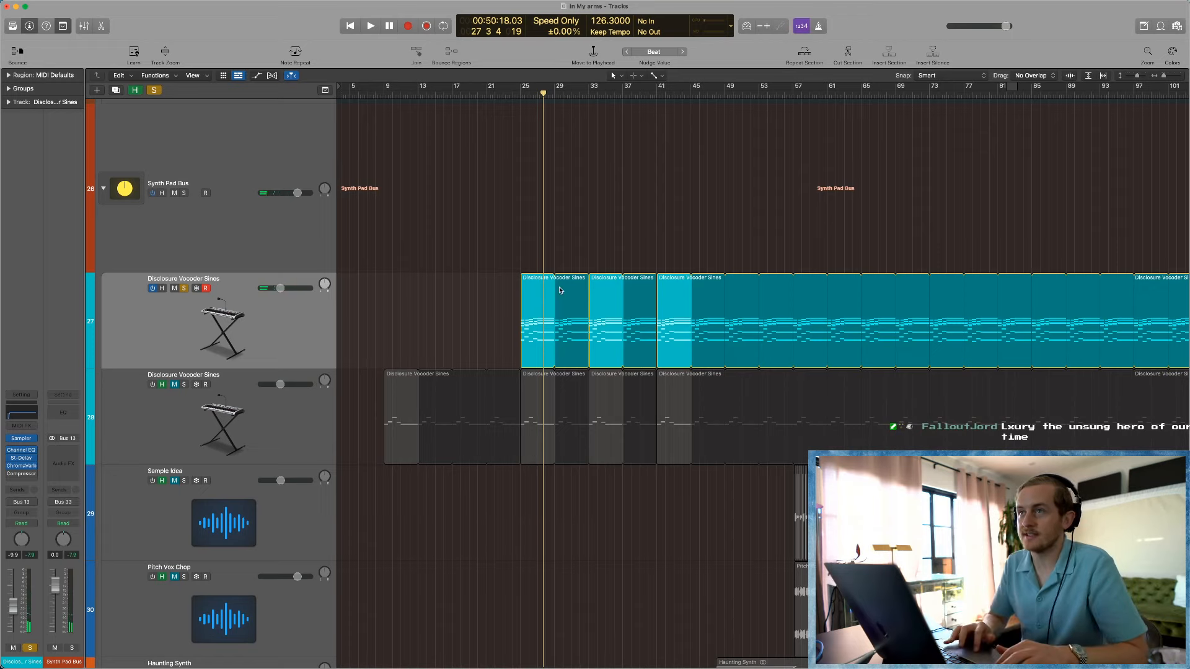
Step: Unsolo, mute and switch off the first Disclosure Vocoder Sines track, and unhide the unused Synth Pad Bus tracks
{"action": "key", "text": "z"}
{"action": "scroll", "coordinate": [493, 320], "scroll_direction": "up", "scroll_amount": 2}
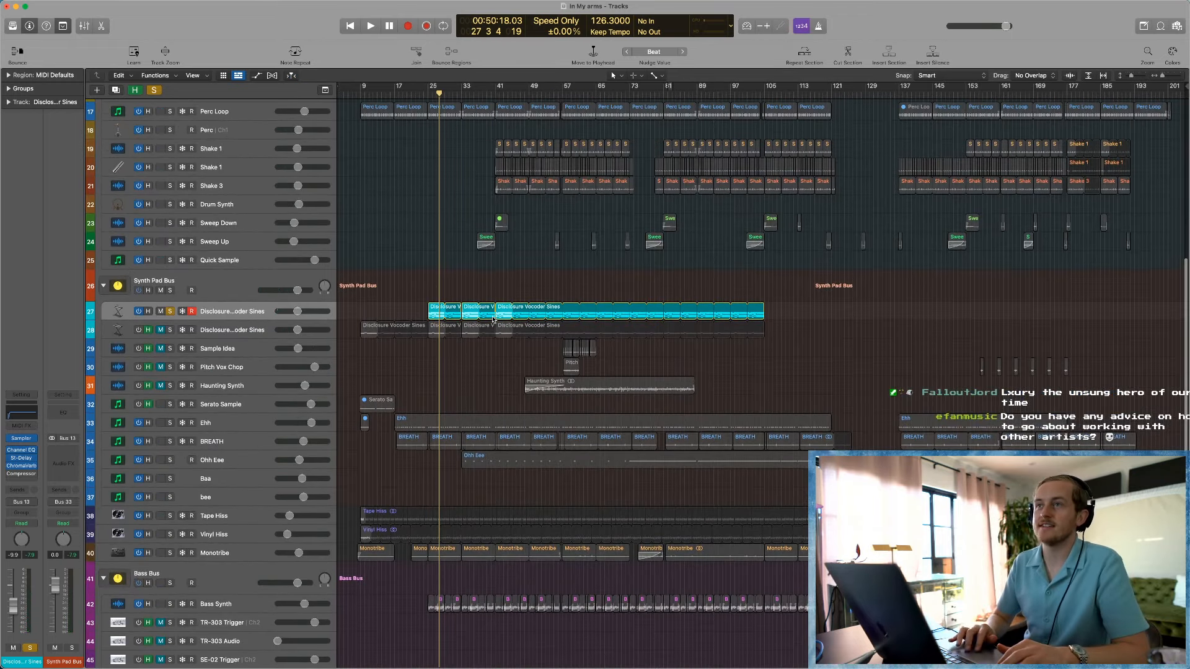
{"action": "left_click", "coordinate": [170, 311]}
{"action": "left_click", "coordinate": [161, 312]}
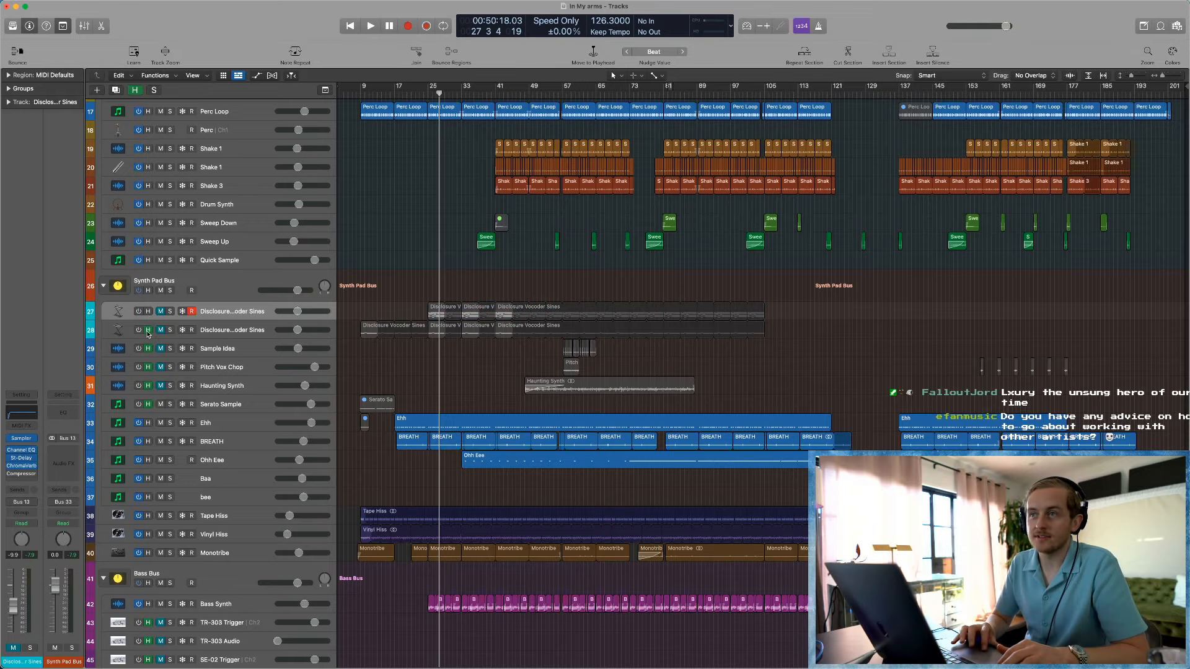
Step: Undo the stray Haunting Synth copy on the second vocoder track and examine the Sample Idea chops from bar 57
{"action": "left_click_drag", "start_coordinate": [655, 380], "coordinate": [563, 326]}
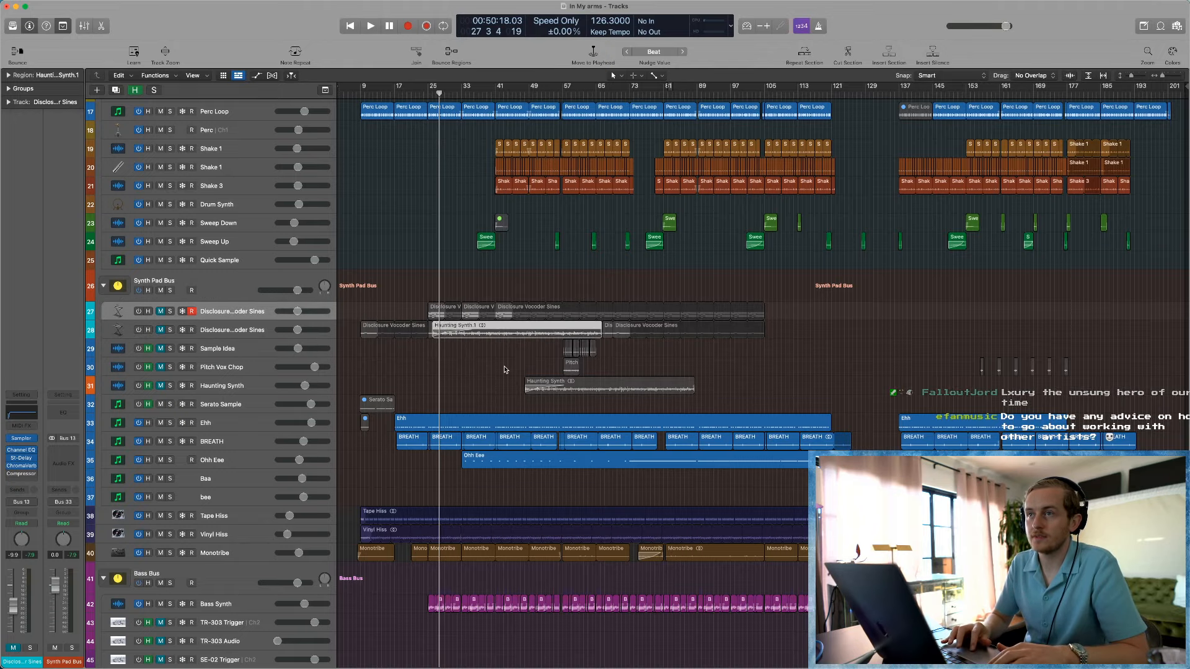
{"action": "key", "text": "super+z"}
{"action": "left_click_drag", "start_coordinate": [494, 364], "coordinate": [643, 329]}
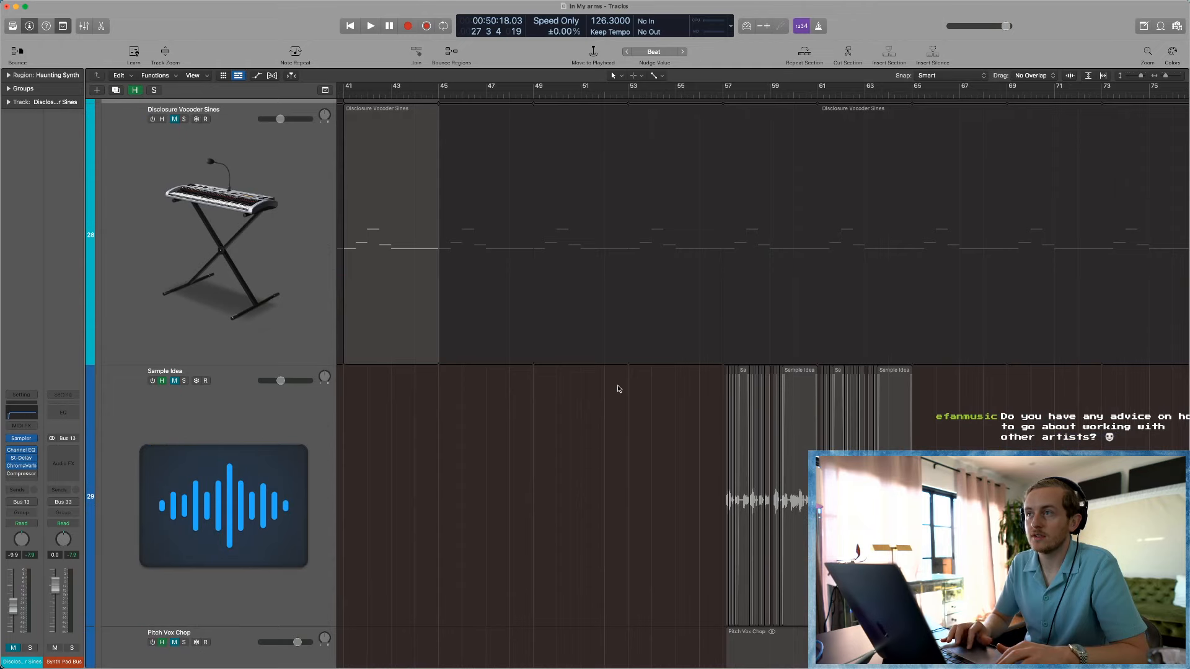
{"action": "scroll", "coordinate": [590, 436], "scroll_direction": "right", "scroll_amount": 5}
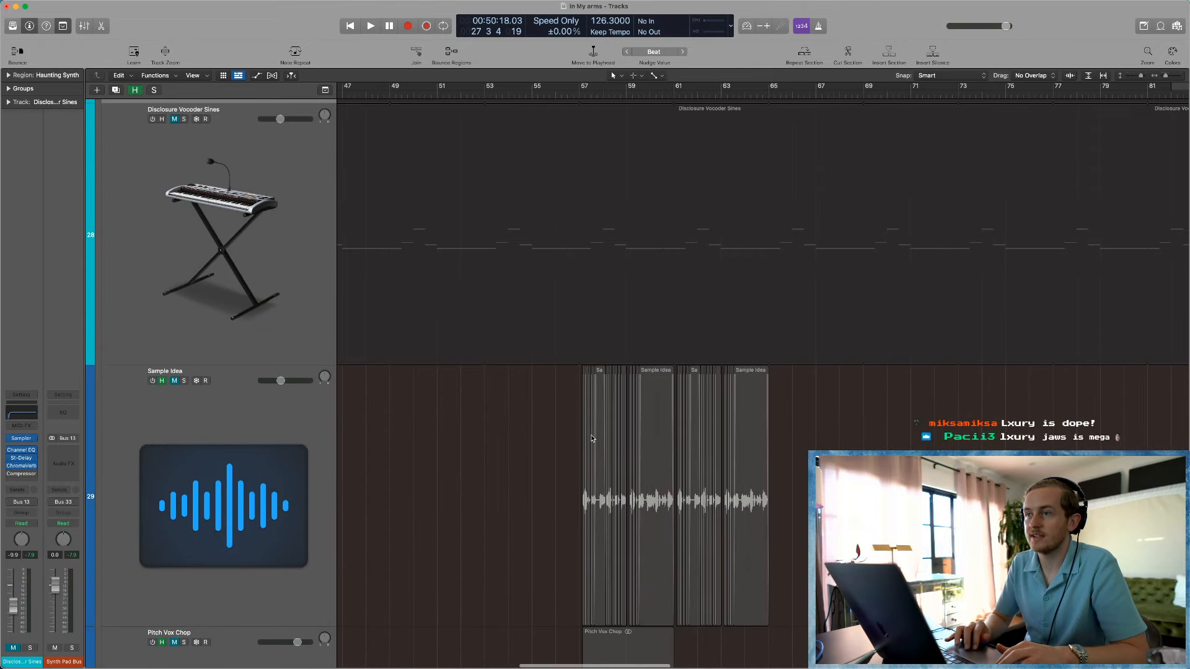
{"action": "scroll", "coordinate": [592, 438], "scroll_direction": "left", "scroll_amount": 6}
{"action": "left_click", "coordinate": [466, 419], "text": "ctrl+alt"}
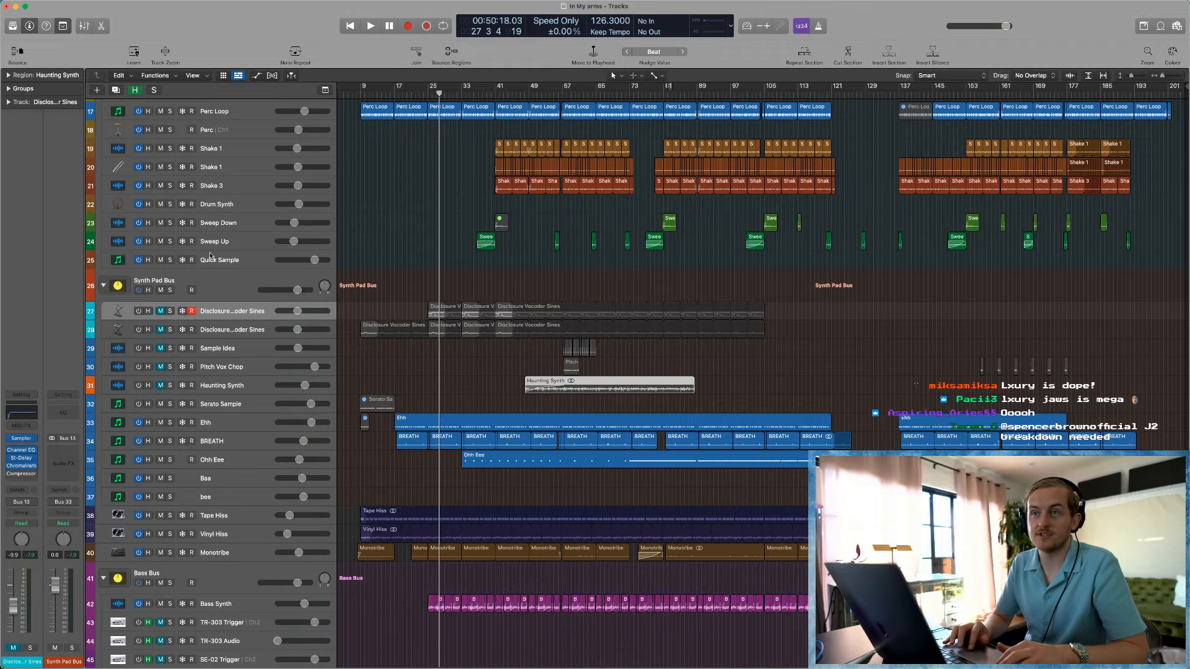
Step: Conceal the tracks flagged as hidden and deselect the Disclosure Vocoder Sines regions
{"action": "left_click", "coordinate": [138, 91]}
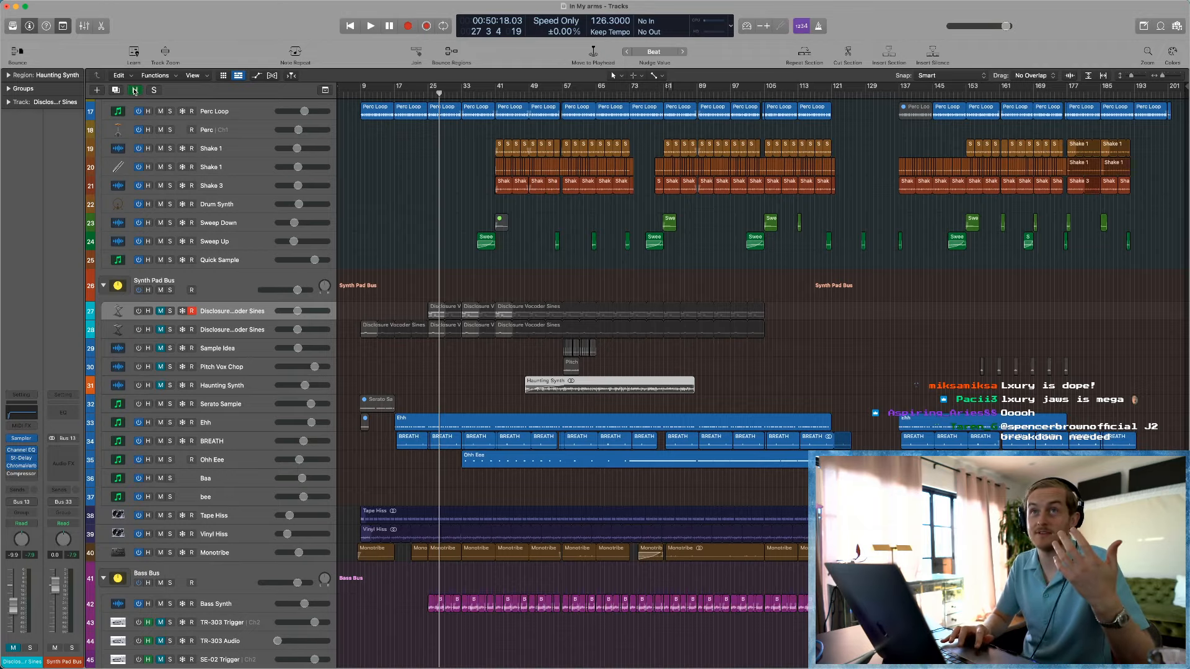
{"action": "scroll", "coordinate": [382, 321], "scroll_direction": "up", "scroll_amount": 1}
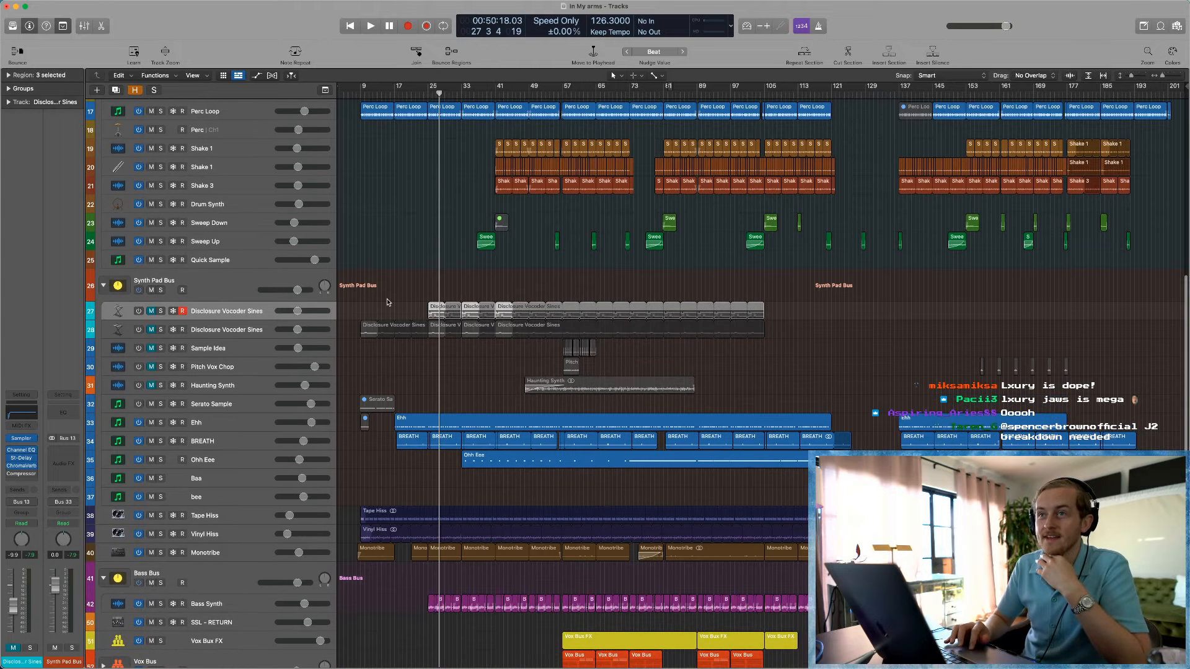
{"action": "left_click", "coordinate": [387, 303]}
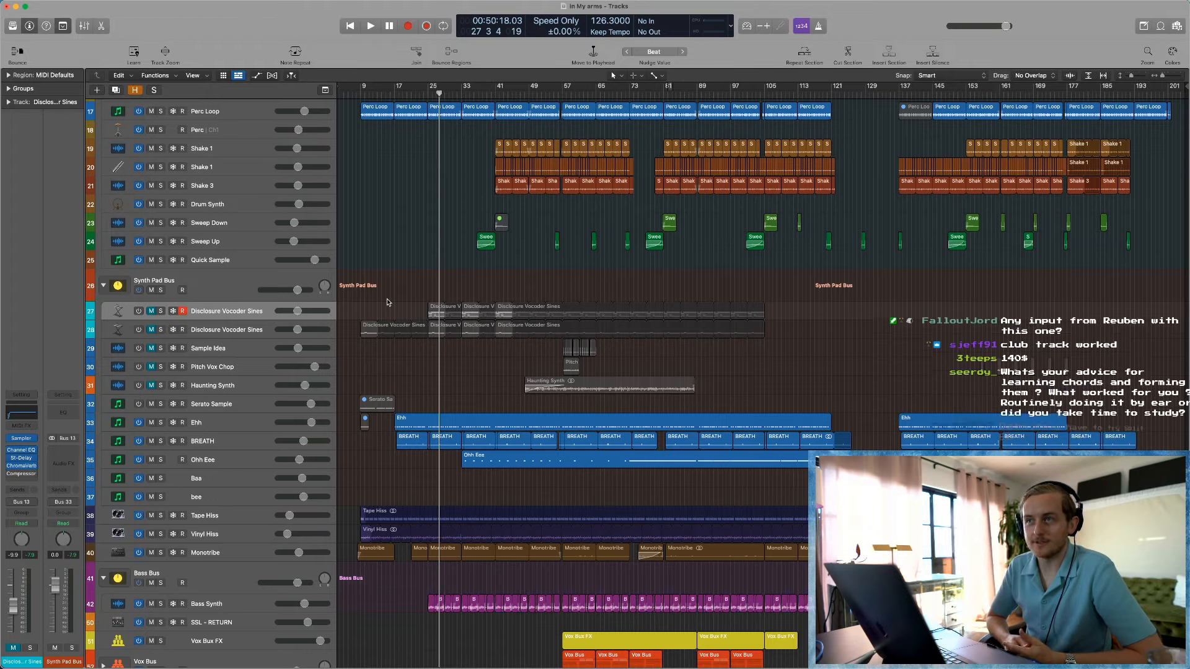
Step: Solo the Ehh, BREATH and Ohh Eee tracks together and play them from around bar 17
{"action": "left_click_drag", "start_coordinate": [497, 356], "coordinate": [718, 411]}
{"action": "left_click", "coordinate": [608, 508], "text": "ctrl+alt"}
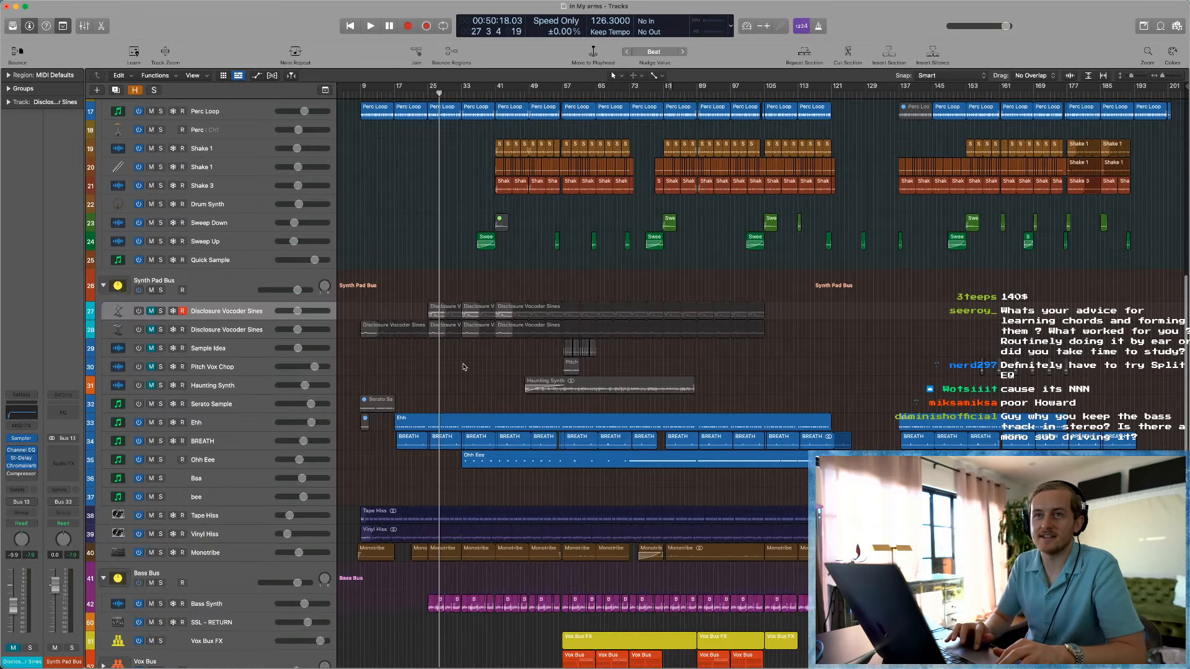
{"action": "scroll", "coordinate": [478, 366], "scroll_direction": "down", "scroll_amount": 3}
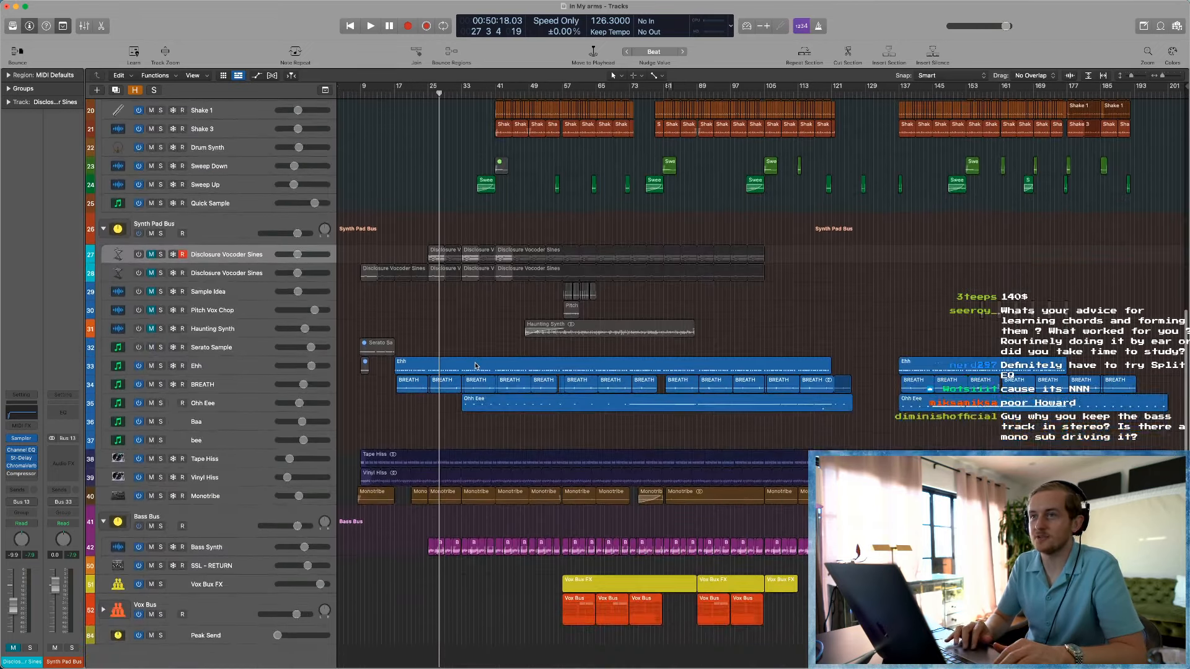
{"action": "left_click_drag", "start_coordinate": [160, 366], "coordinate": [162, 403]}
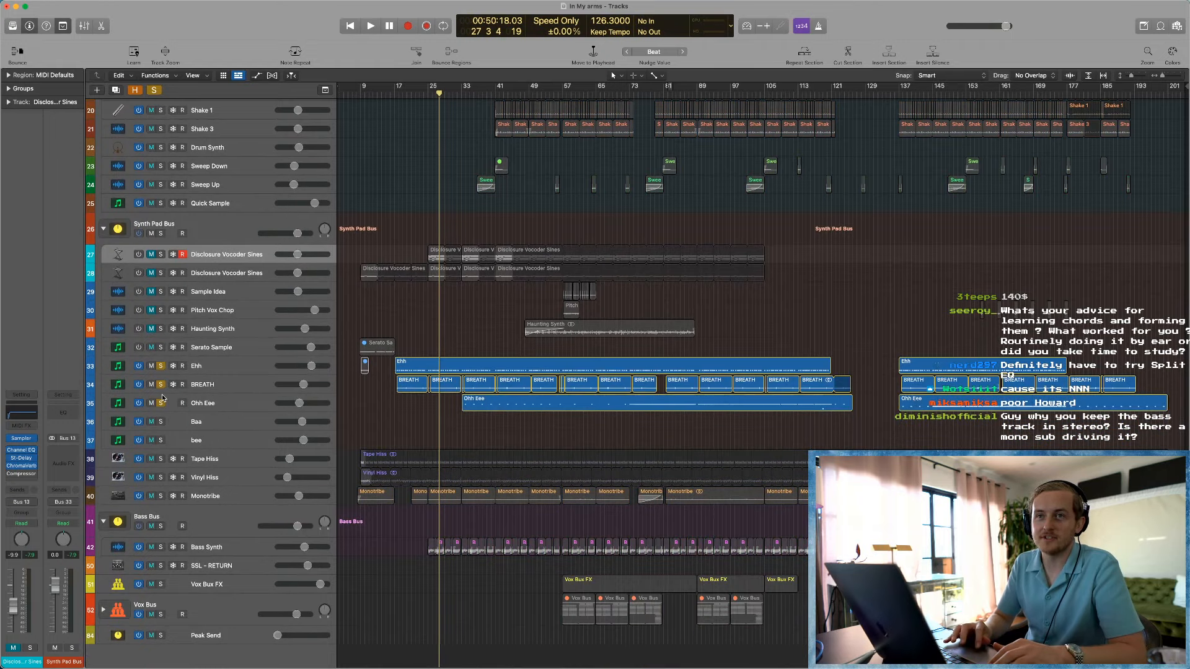
{"action": "left_click", "coordinate": [396, 93]}
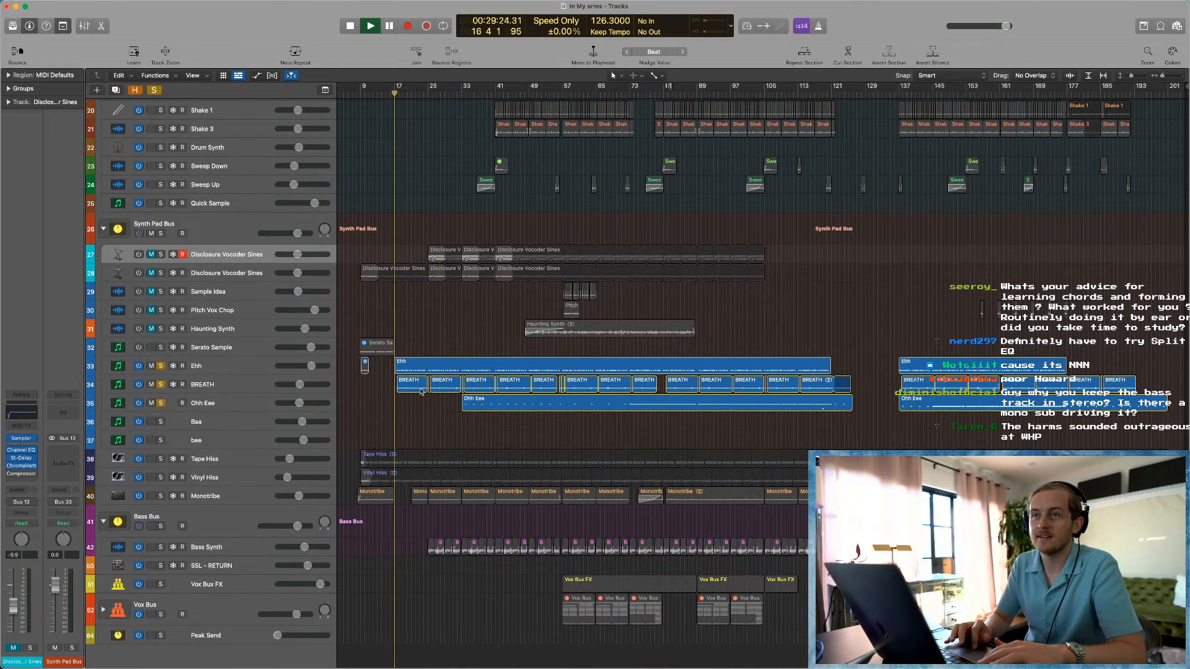
Step: Switch off all the insert effects on the Ehh track during playback and clear all track solos
{"action": "key", "text": "space"}
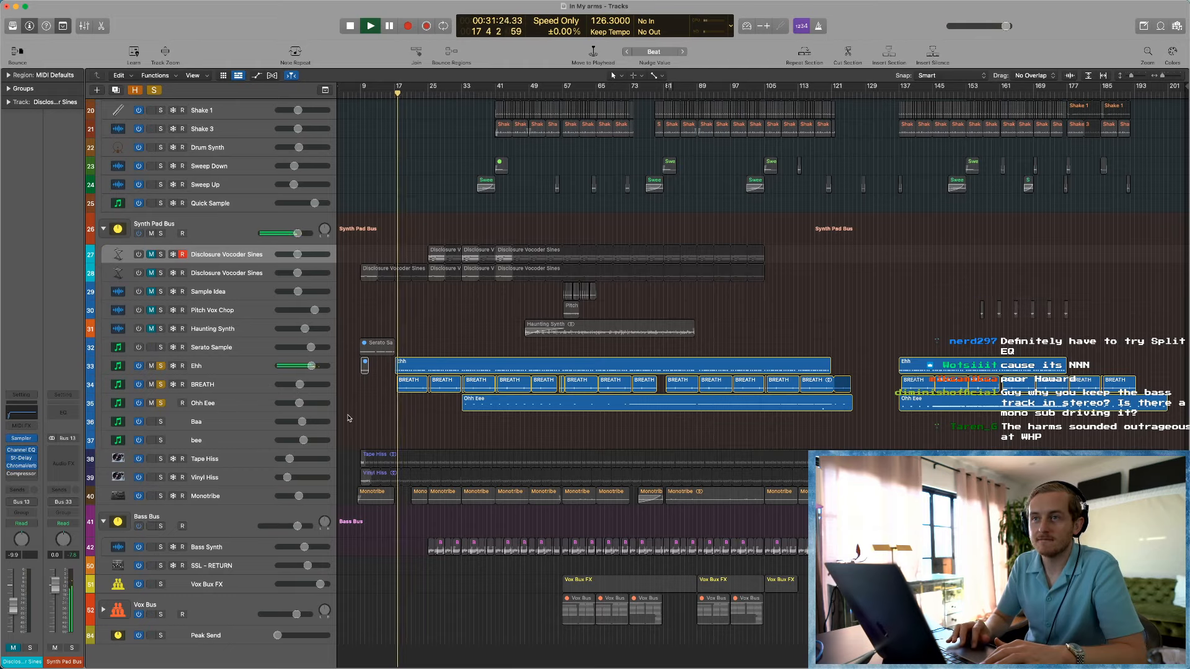
{"action": "left_click", "coordinate": [236, 373]}
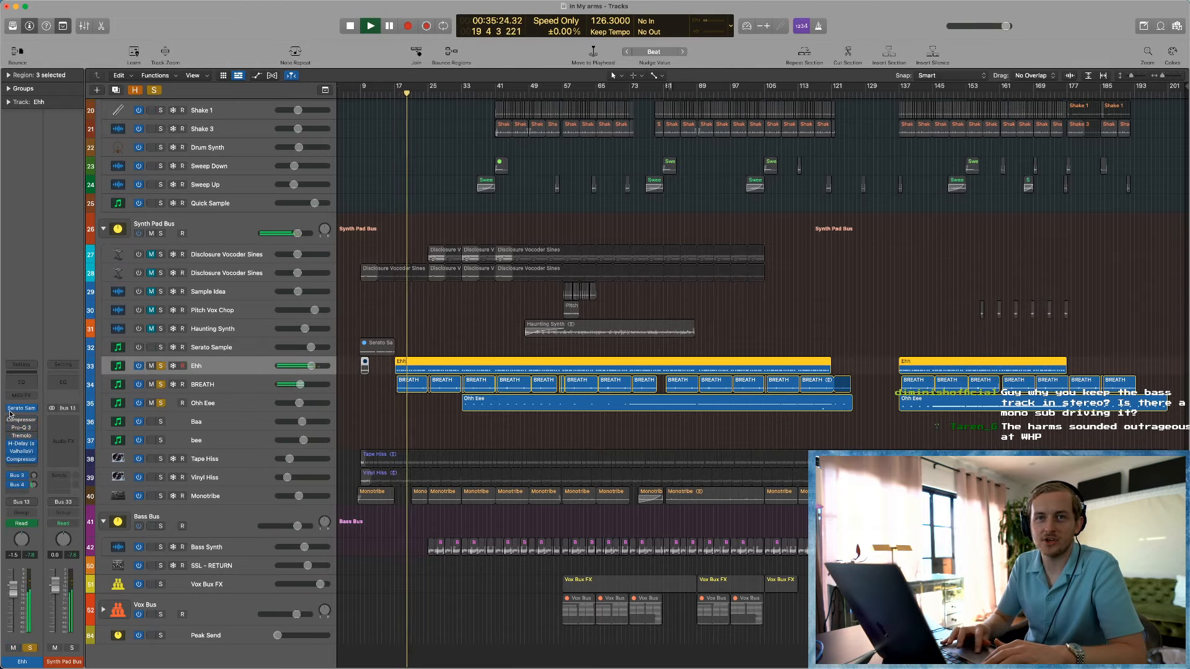
{"action": "left_click_drag", "start_coordinate": [10, 420], "coordinate": [10, 462]}
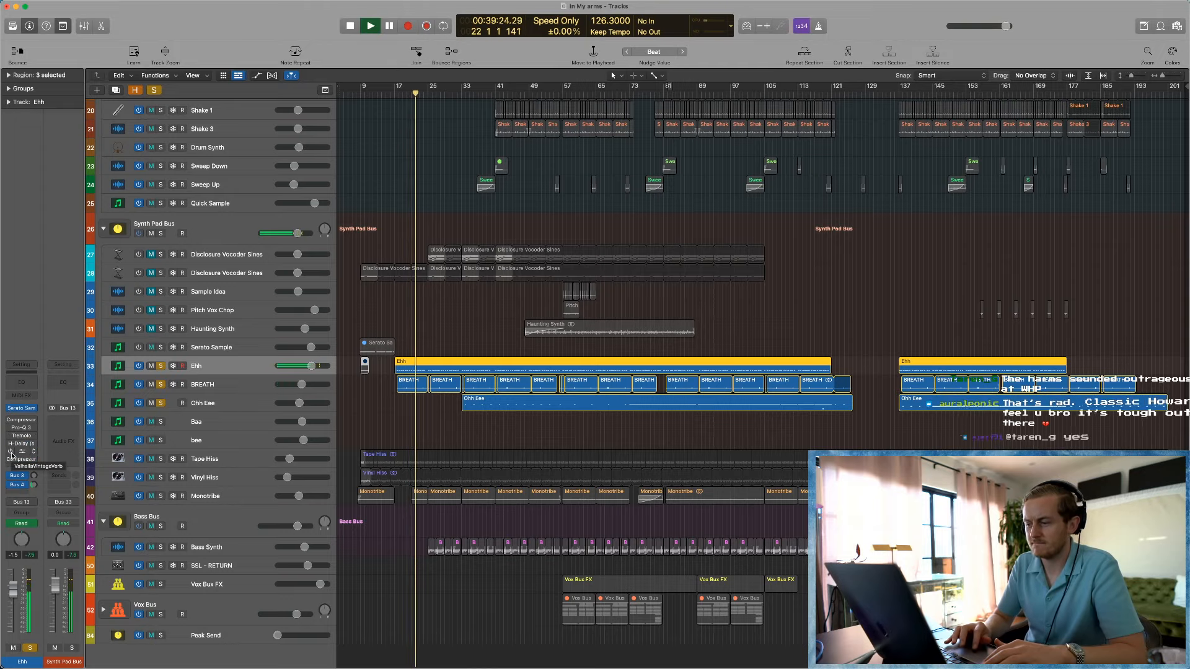
{"action": "left_click", "coordinate": [154, 90]}
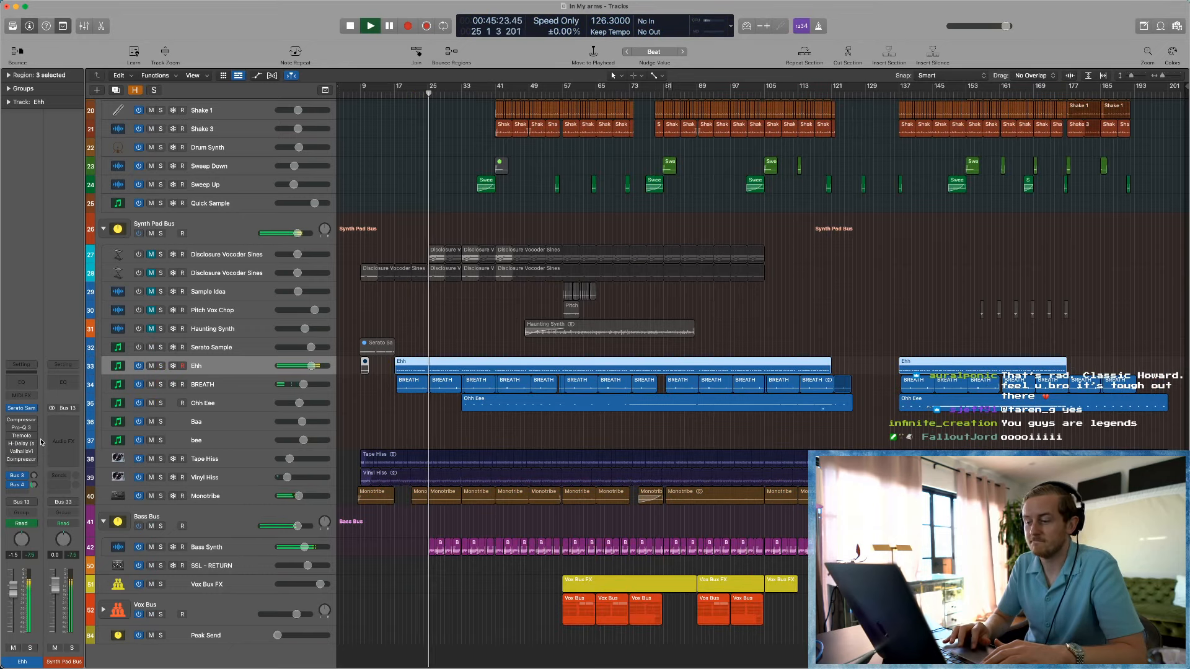
Step: Switch the Ehh track's insert effects back on one after another, from the Compressor down, auditioning each in short bursts of playback
{"action": "key", "text": "space"}
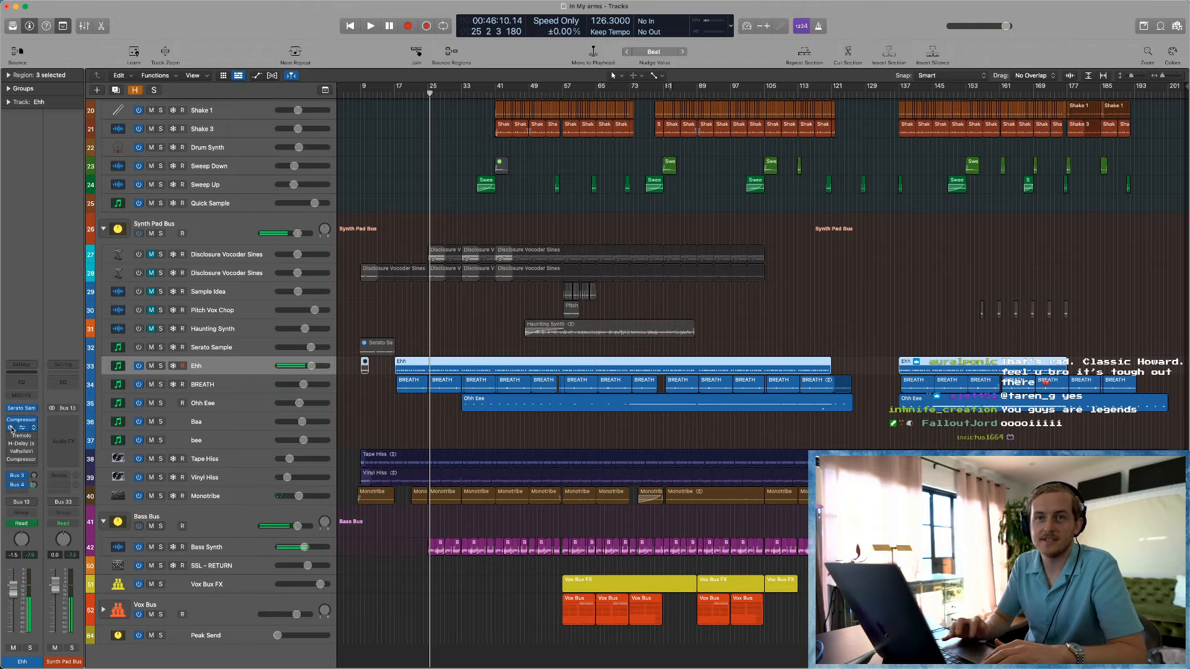
{"action": "key", "text": "space"}
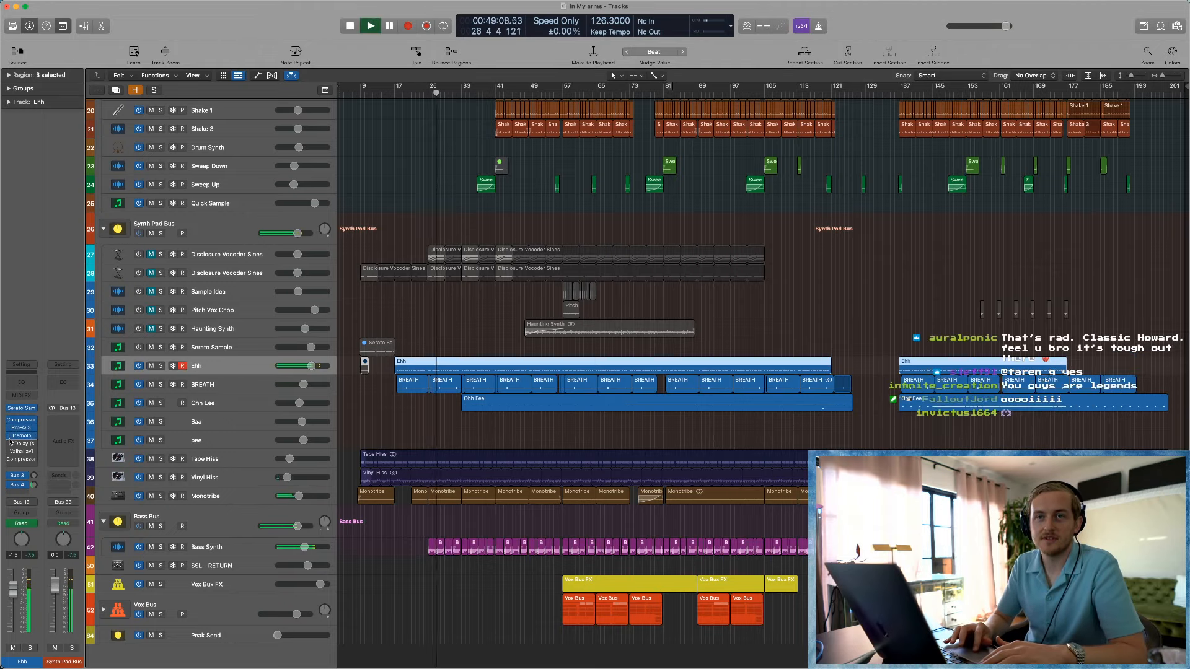
{"action": "key", "text": "space"}
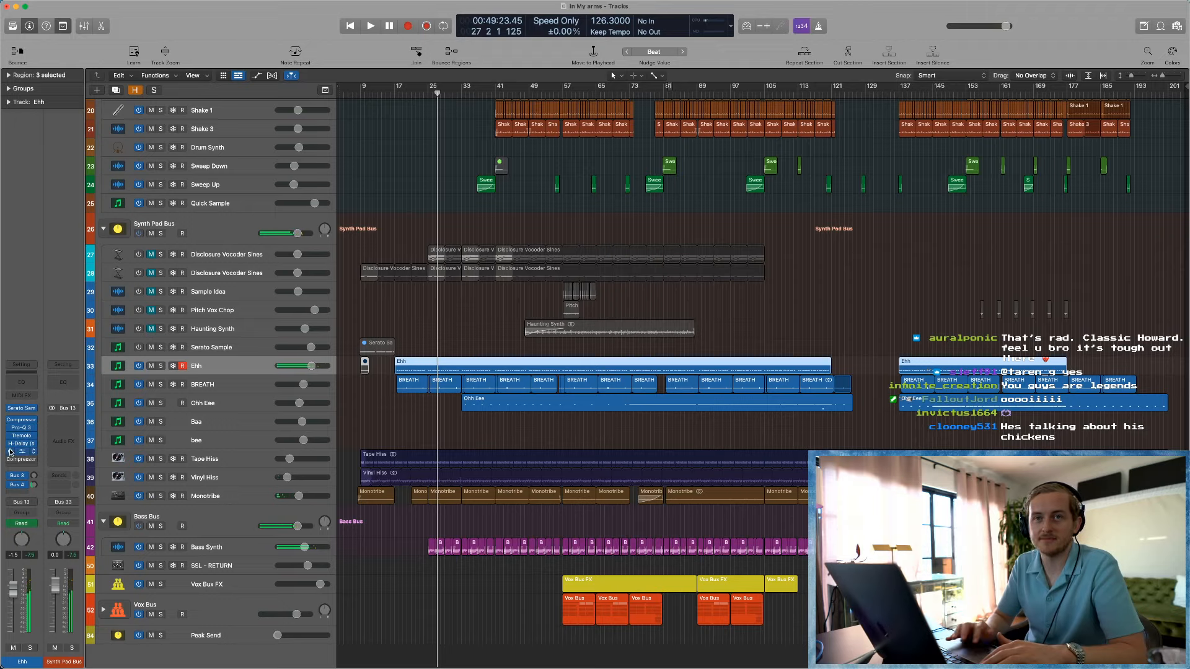
{"action": "key", "text": "space"}
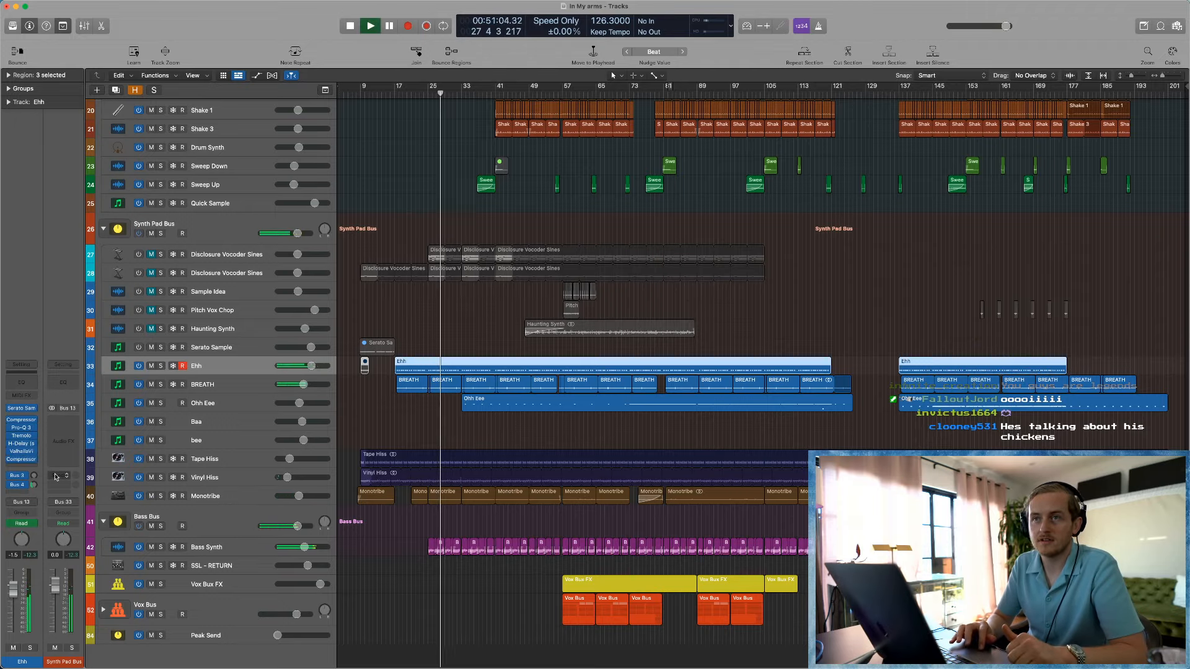
Step: Audition the Ehh track on its own up to bar 30, and solo and select the BREATH track in its place
{"action": "left_click", "coordinate": [160, 366]}
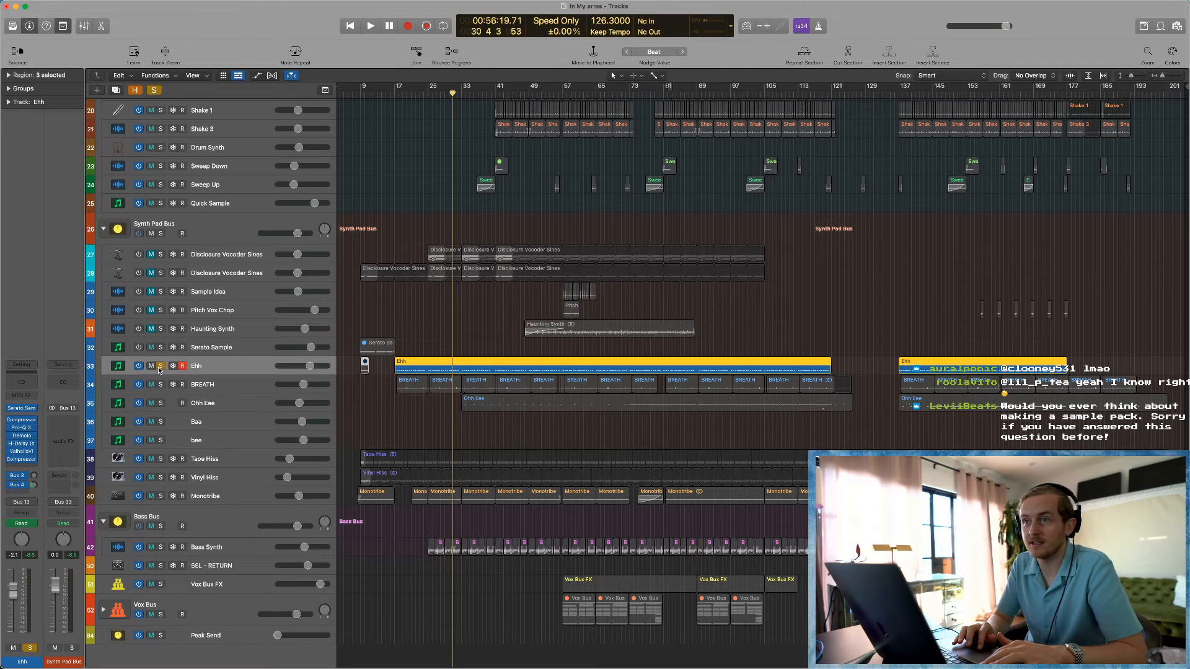
{"action": "left_click", "coordinate": [159, 366]}
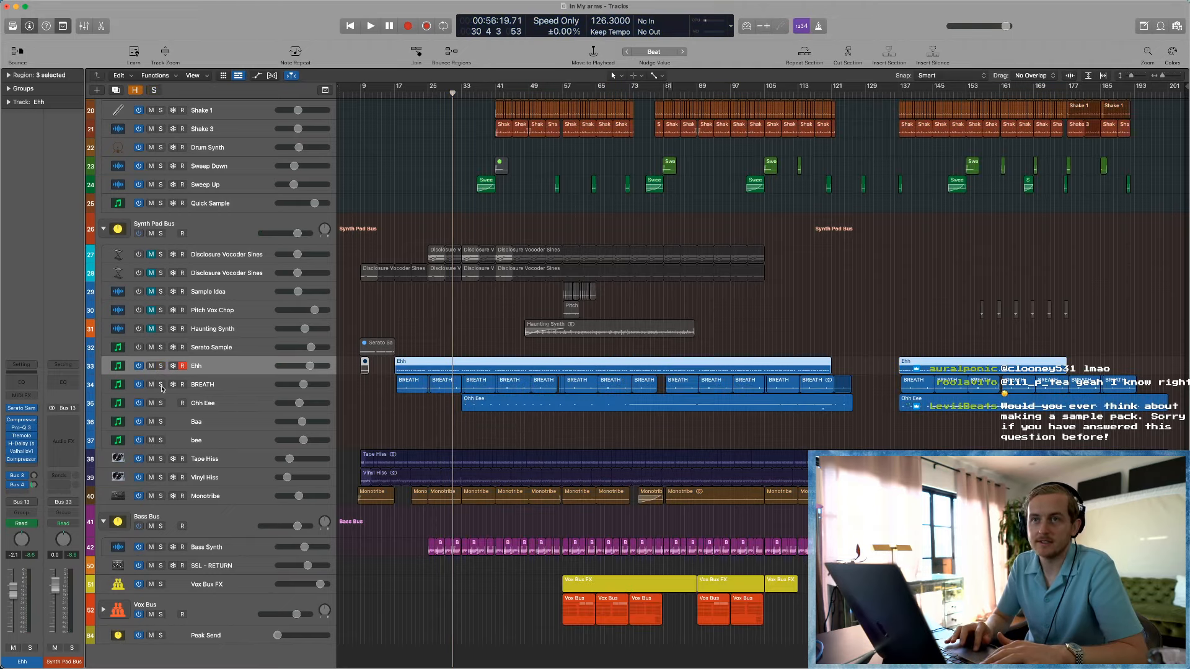
{"action": "left_click", "coordinate": [161, 386]}
{"action": "left_click", "coordinate": [231, 385]}
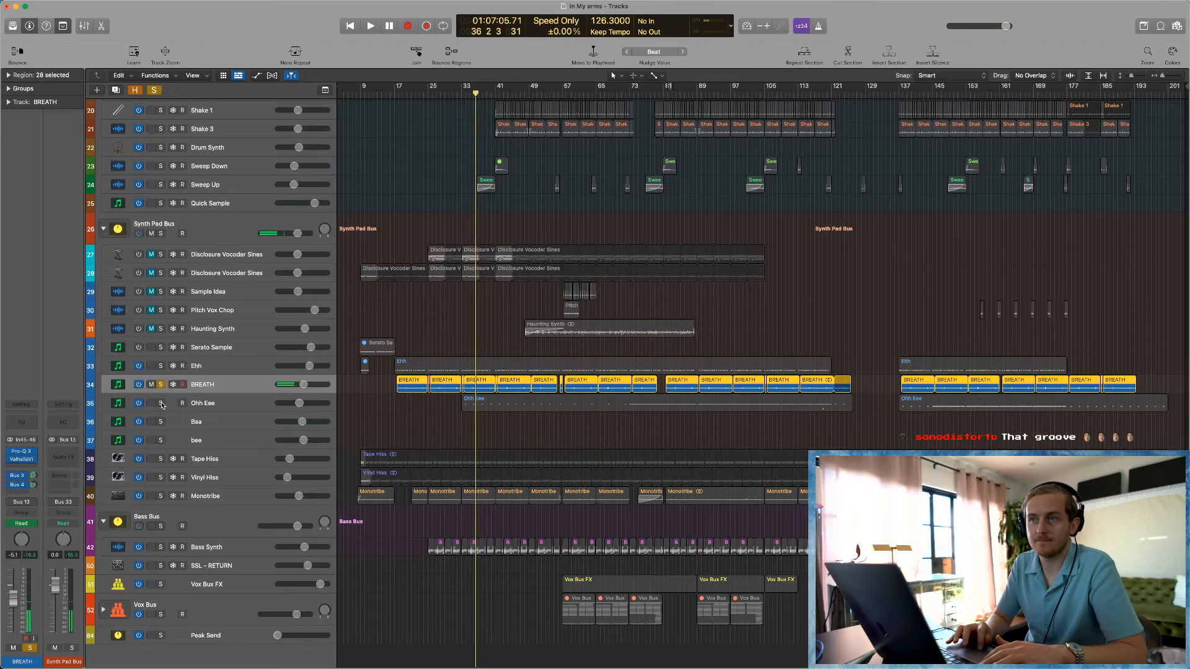
Step: Swap the solo from the BREATH track to Ohh Eee and play it from bar 33
{"action": "left_click", "coordinate": [161, 404]}
{"action": "left_click", "coordinate": [161, 385]}
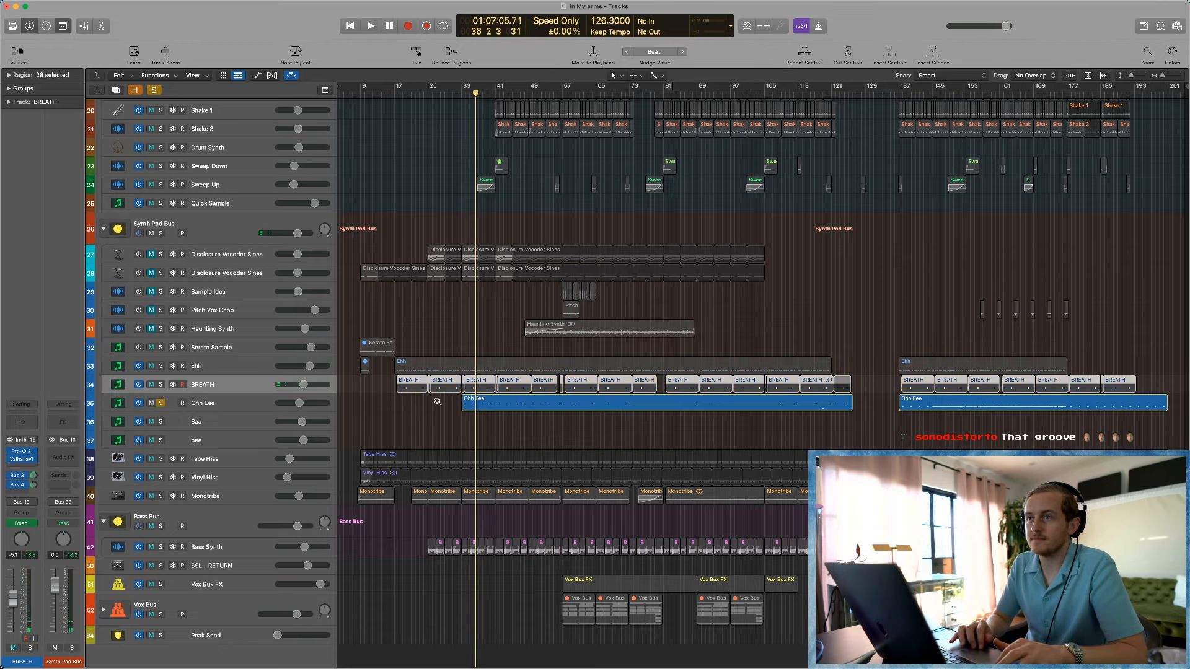
{"action": "scroll", "coordinate": [438, 402], "scroll_direction": "up", "scroll_amount": 3}
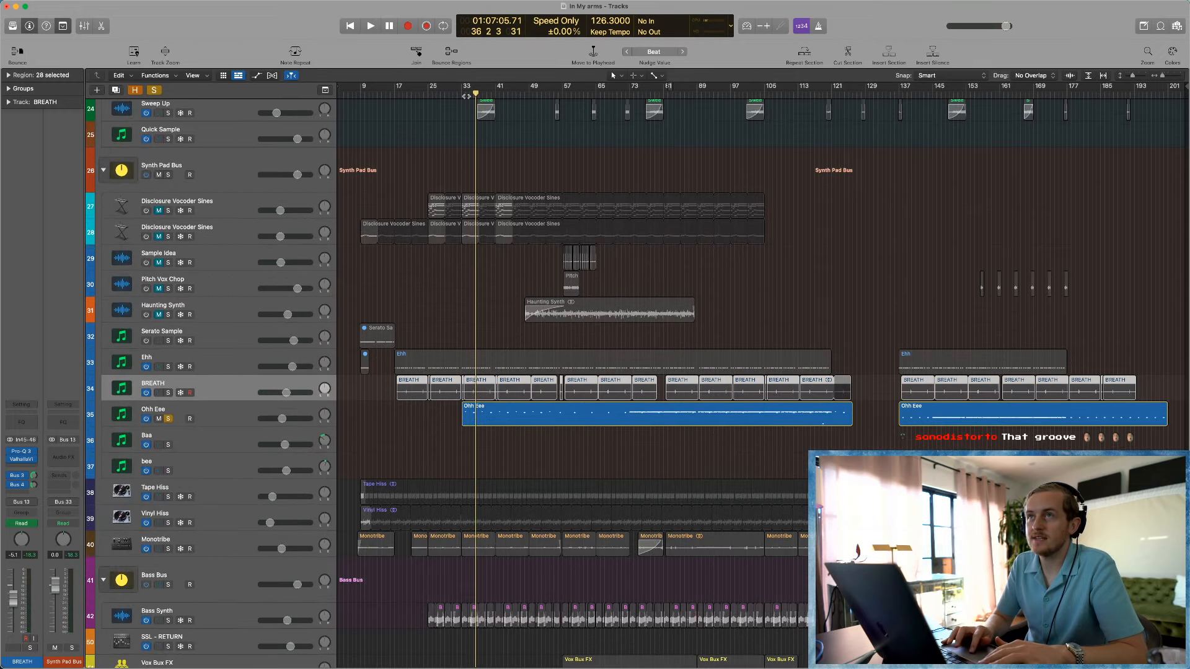
{"action": "left_click", "coordinate": [465, 95]}
{"action": "key", "text": "space"}
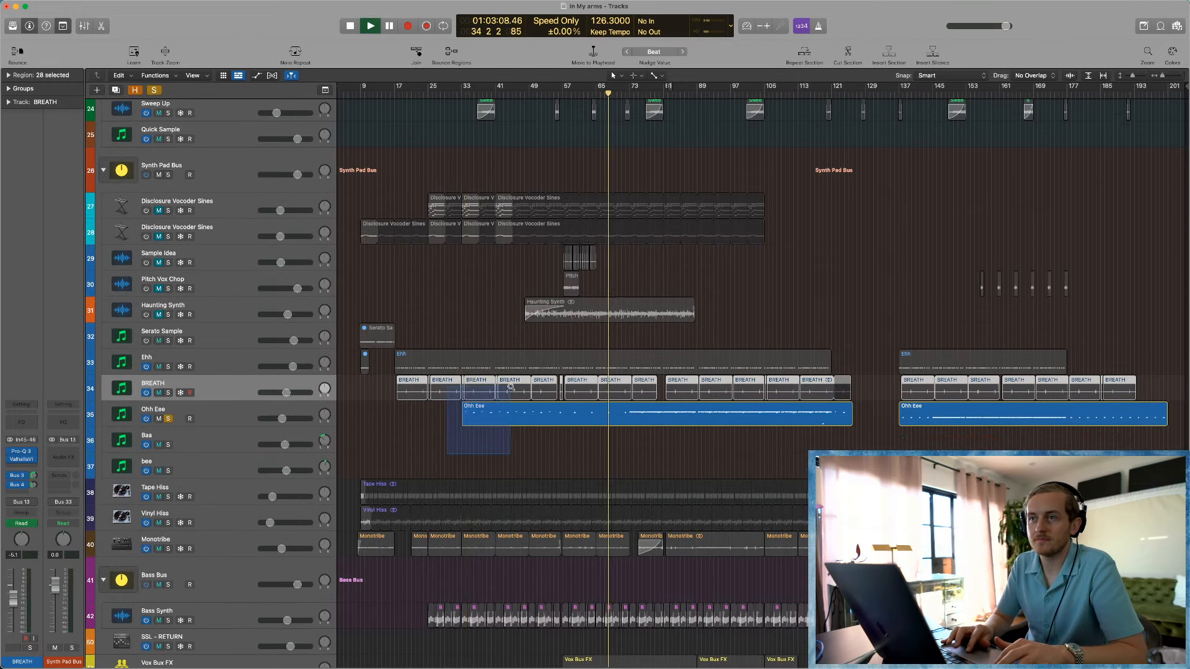
Step: Select the Ohh Eee track and add the Baa and bee tracks to the solo during playback
{"action": "left_click_drag", "start_coordinate": [446, 455], "coordinate": [514, 368]}
{"action": "key", "text": "super+Left"}
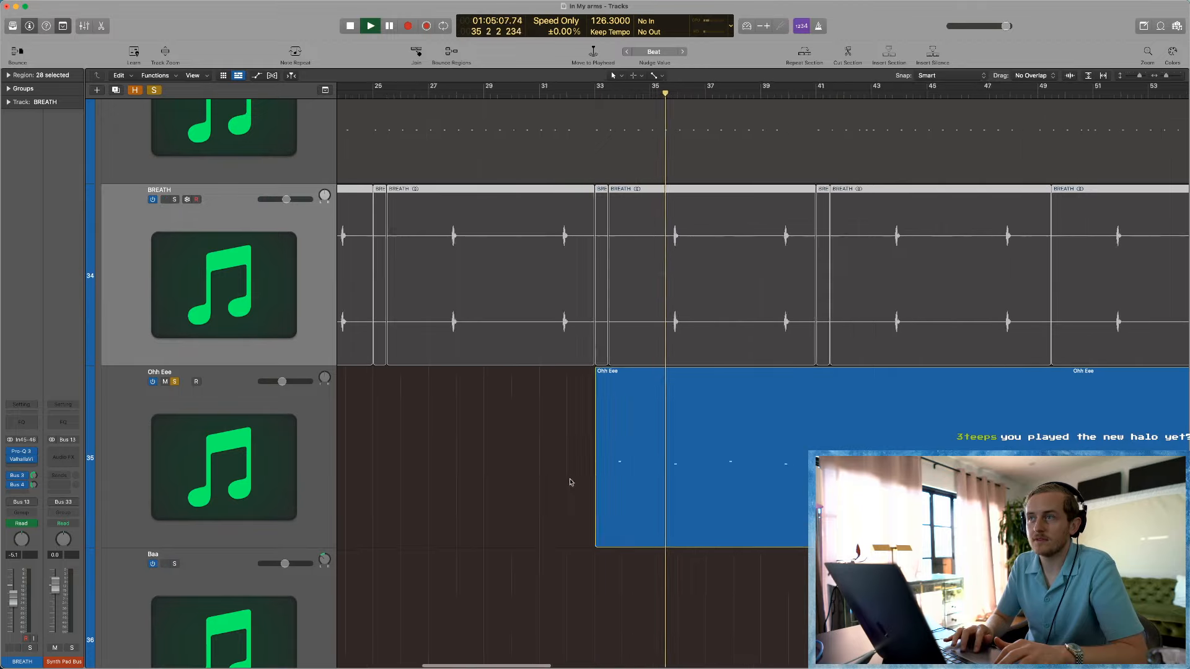
{"action": "scroll", "coordinate": [571, 482], "scroll_direction": "right", "scroll_amount": 5}
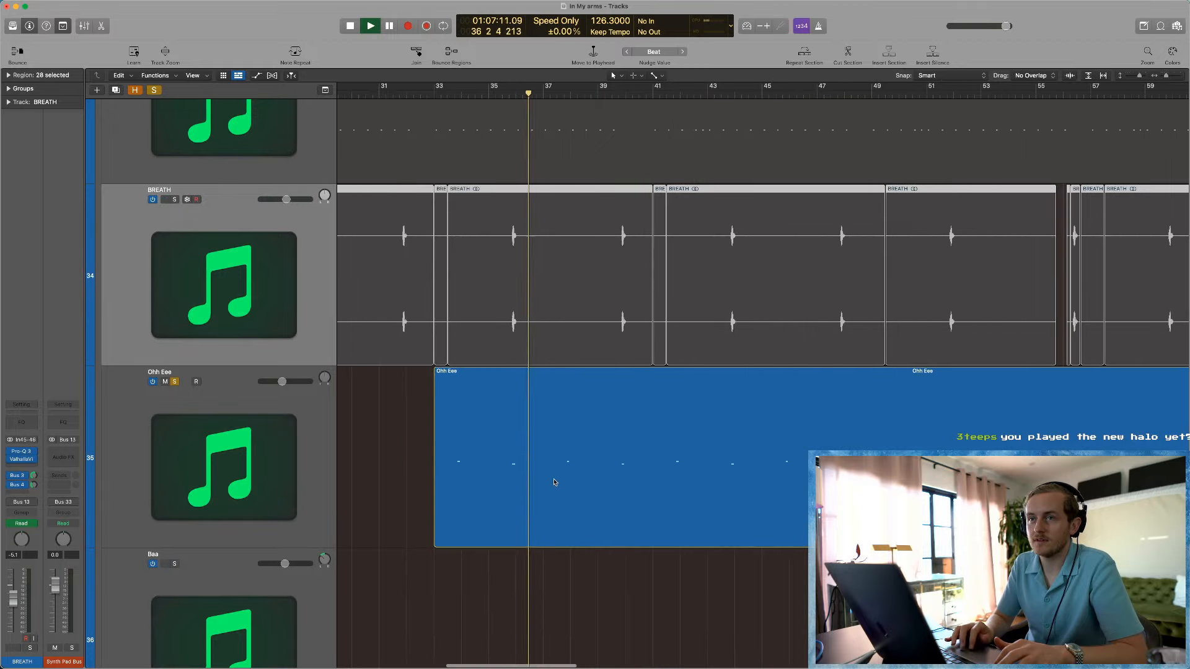
{"action": "left_click", "coordinate": [257, 400]}
{"action": "key", "text": "super+Up"}
{"action": "key", "text": "super+Up"}
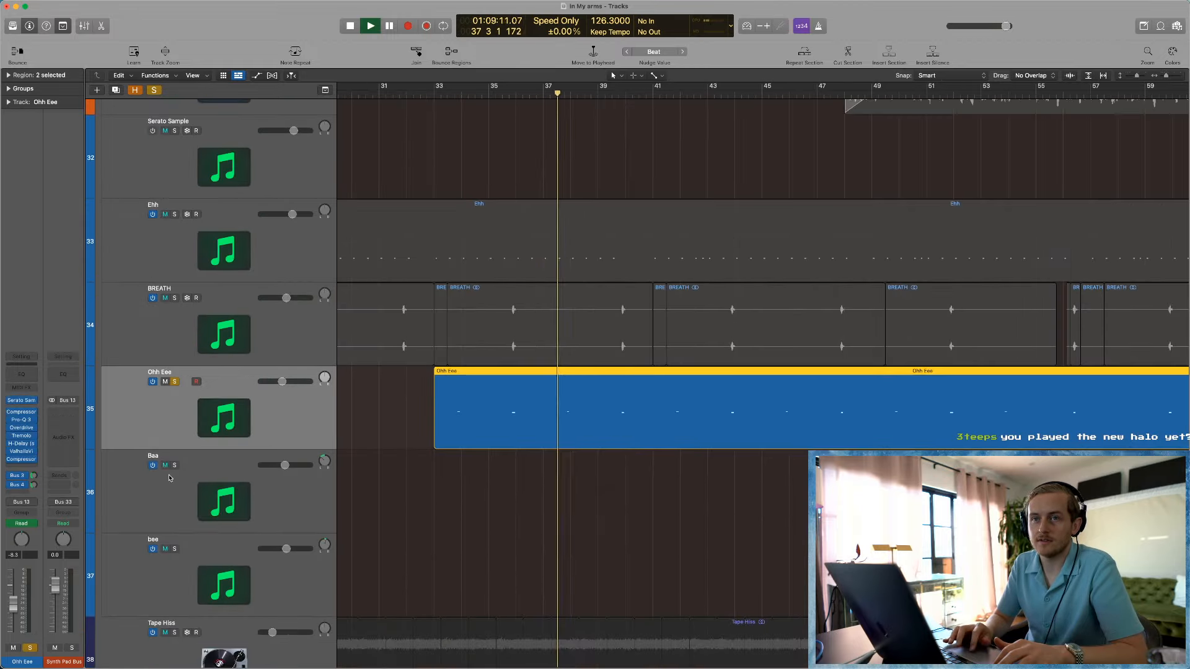
{"action": "scroll", "coordinate": [172, 474], "scroll_direction": "down", "scroll_amount": 2}
{"action": "left_click", "coordinate": [175, 418]}
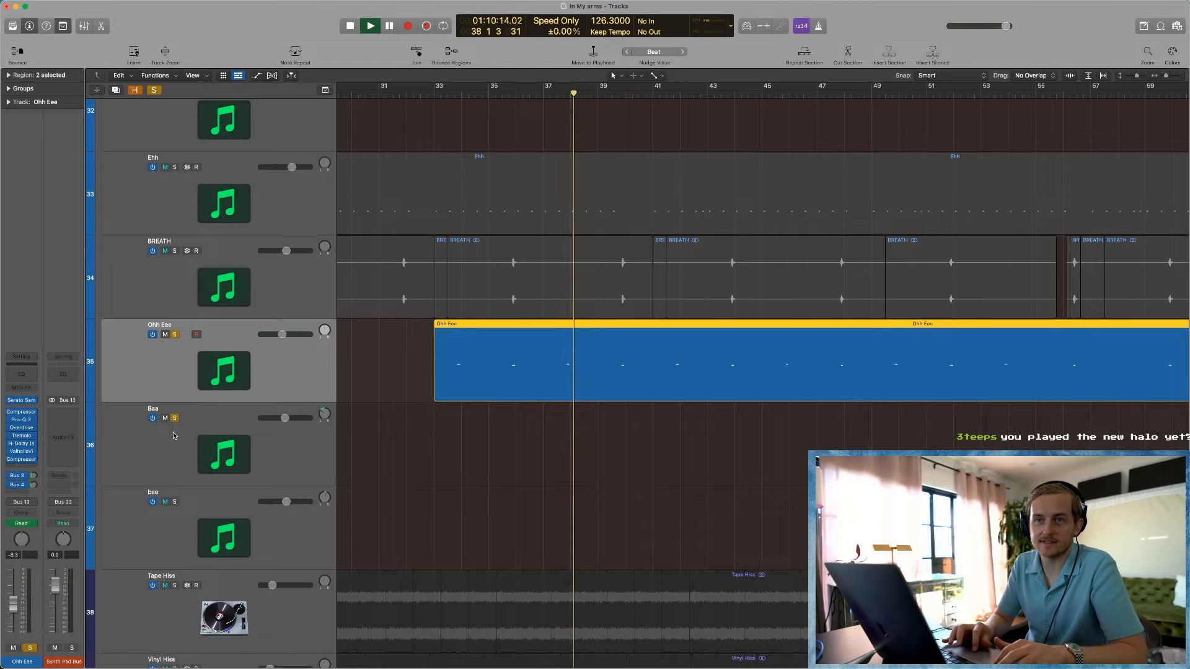
{"action": "left_click", "coordinate": [175, 502]}
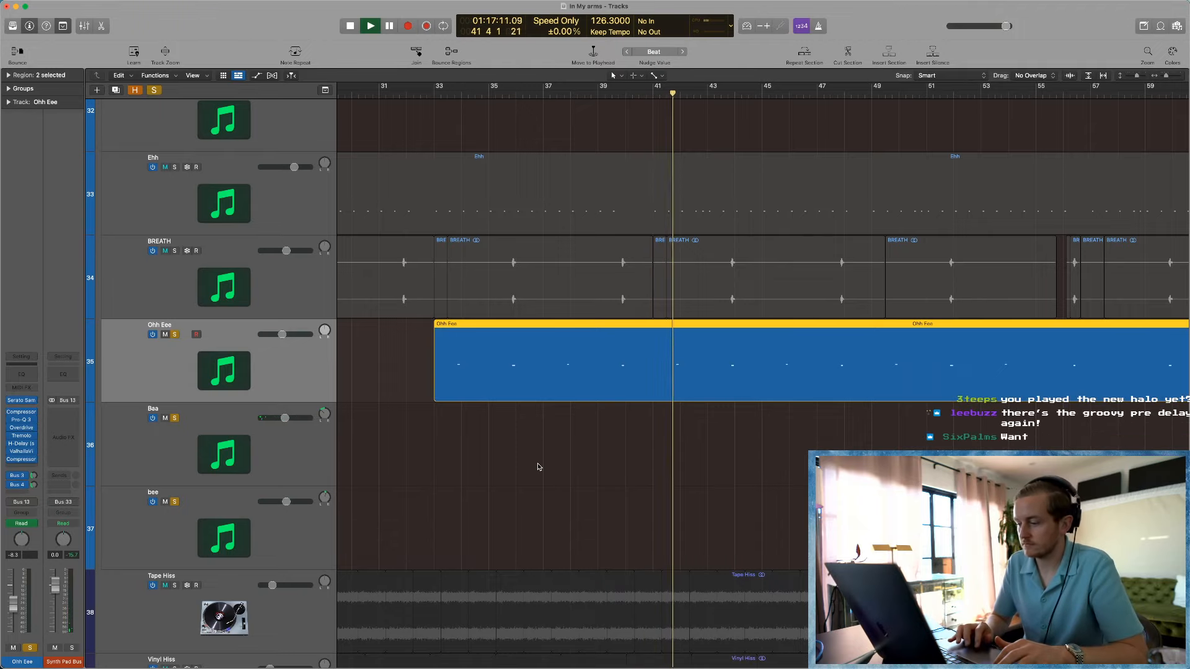
Step: Add the Ehh and BREATH tracks to the soloed group and play all five sample layers from bar 33
{"action": "scroll", "coordinate": [539, 468], "scroll_direction": "down", "scroll_amount": 3}
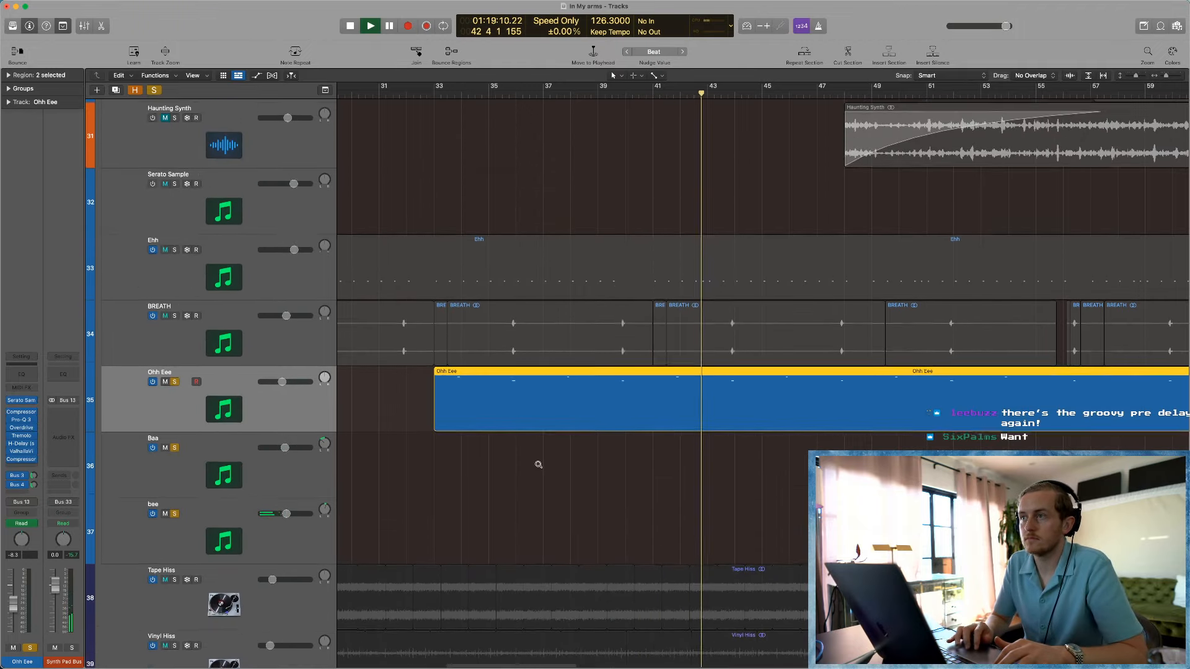
{"action": "key", "text": "space"}
{"action": "left_click", "coordinate": [174, 251]}
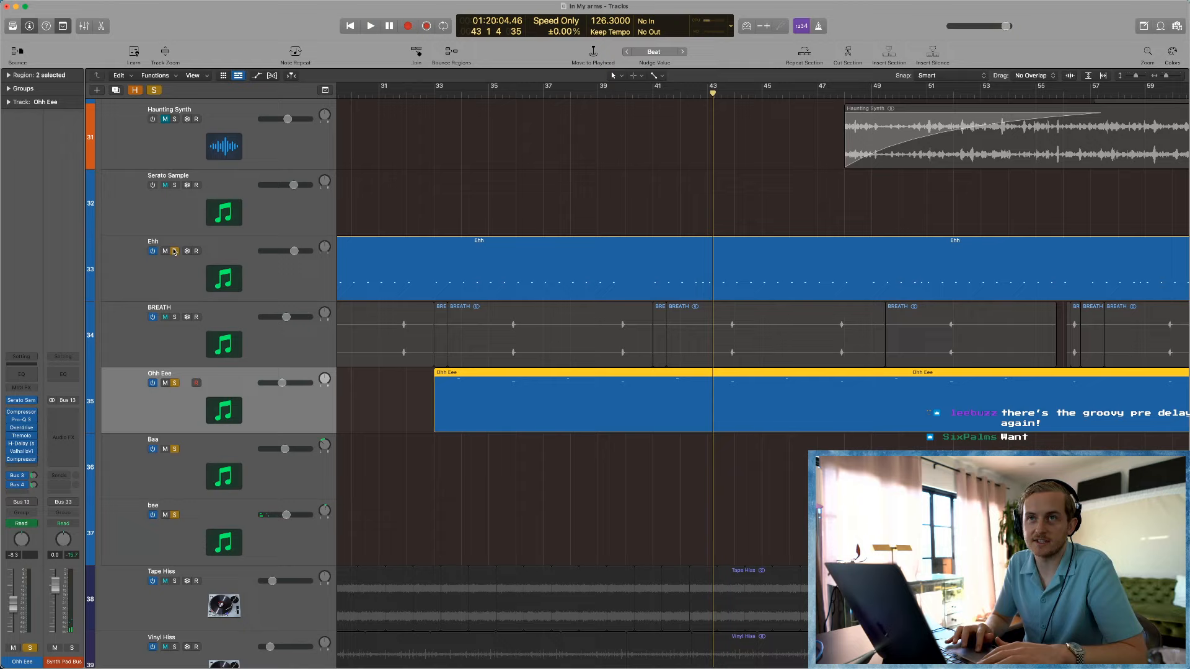
{"action": "left_click", "coordinate": [174, 317]}
{"action": "key", "text": "shift+Return"}
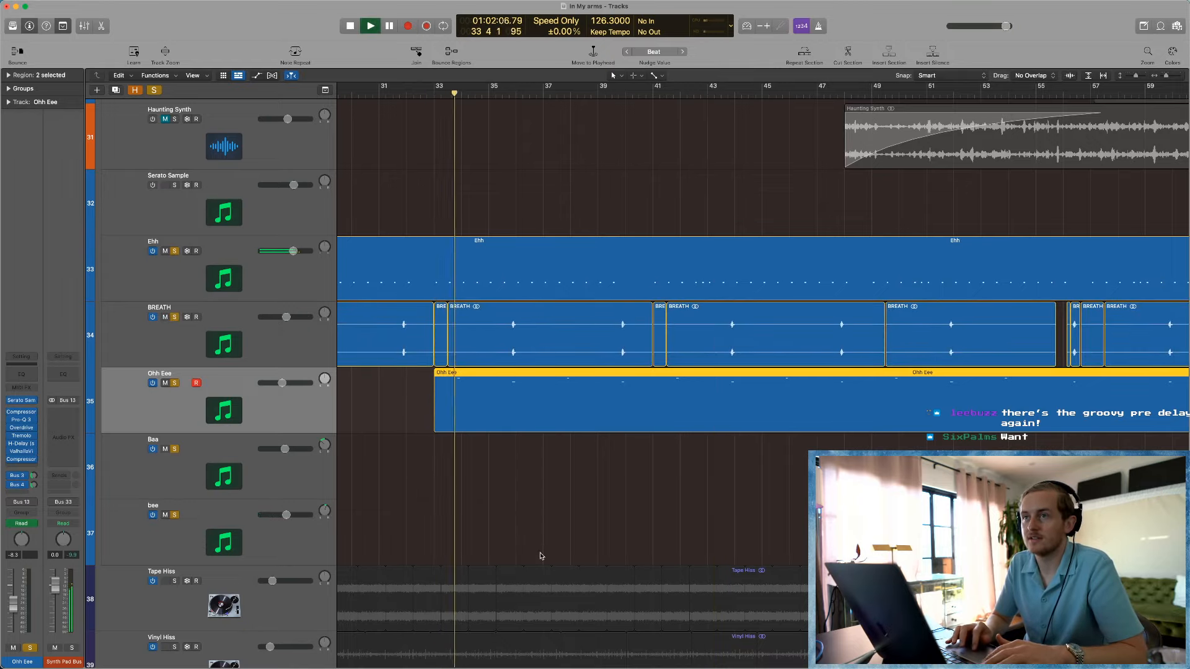
Step: Play the soloed sample layers from bar 70
{"action": "scroll", "coordinate": [626, 250], "scroll_direction": "down", "scroll_amount": 5}
{"action": "scroll", "coordinate": [627, 250], "scroll_direction": "right", "scroll_amount": 7}
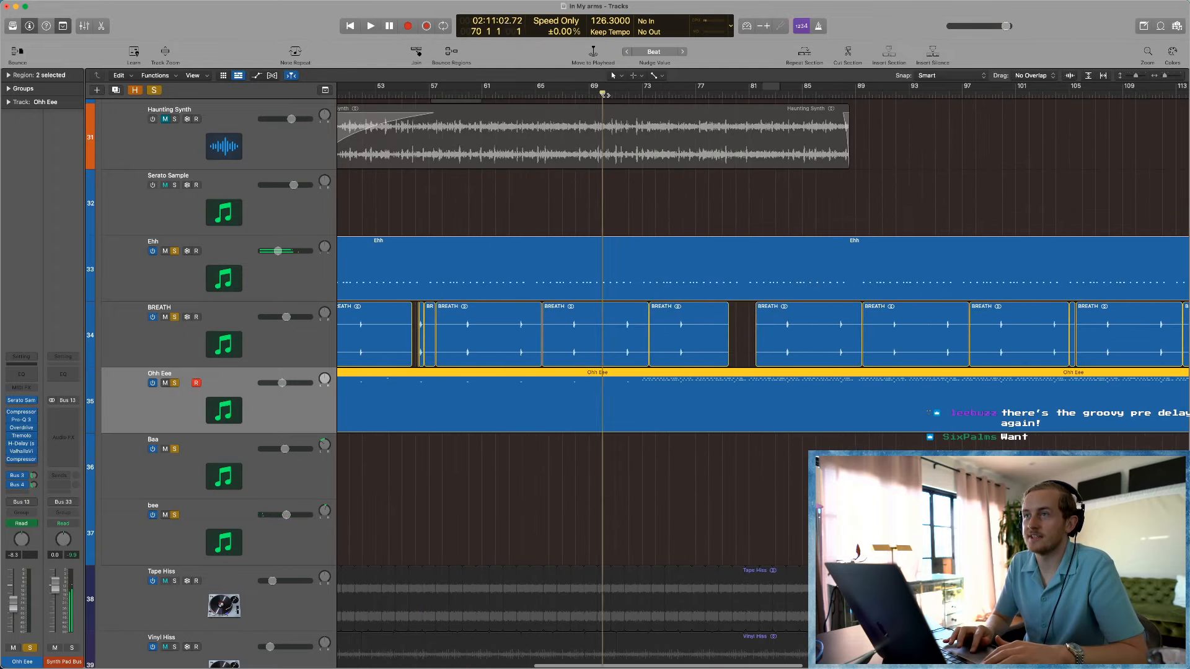
{"action": "key", "text": "space"}
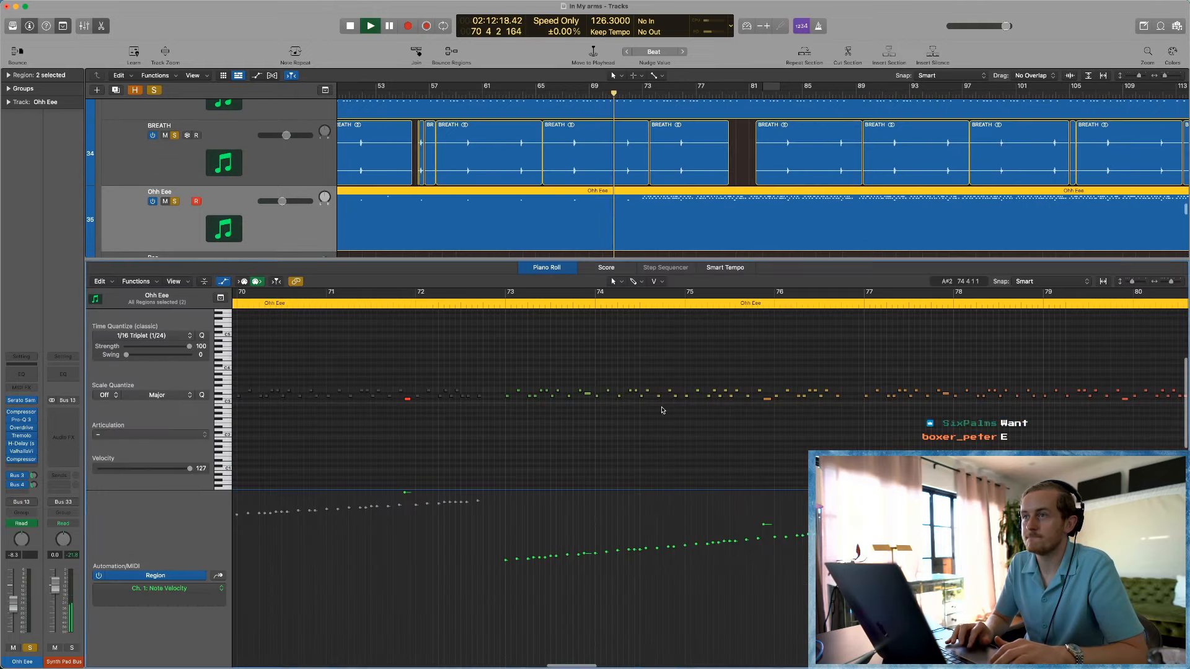
Step: Open the Ohh Eee region in the Piano Roll and examine its note velocities from bar 73
{"action": "key", "text": "e"}
{"action": "left_click_drag", "start_coordinate": [494, 360], "coordinate": [649, 414]}
{"action": "key", "text": "super+Left"}
{"action": "key", "text": "super+Left"}
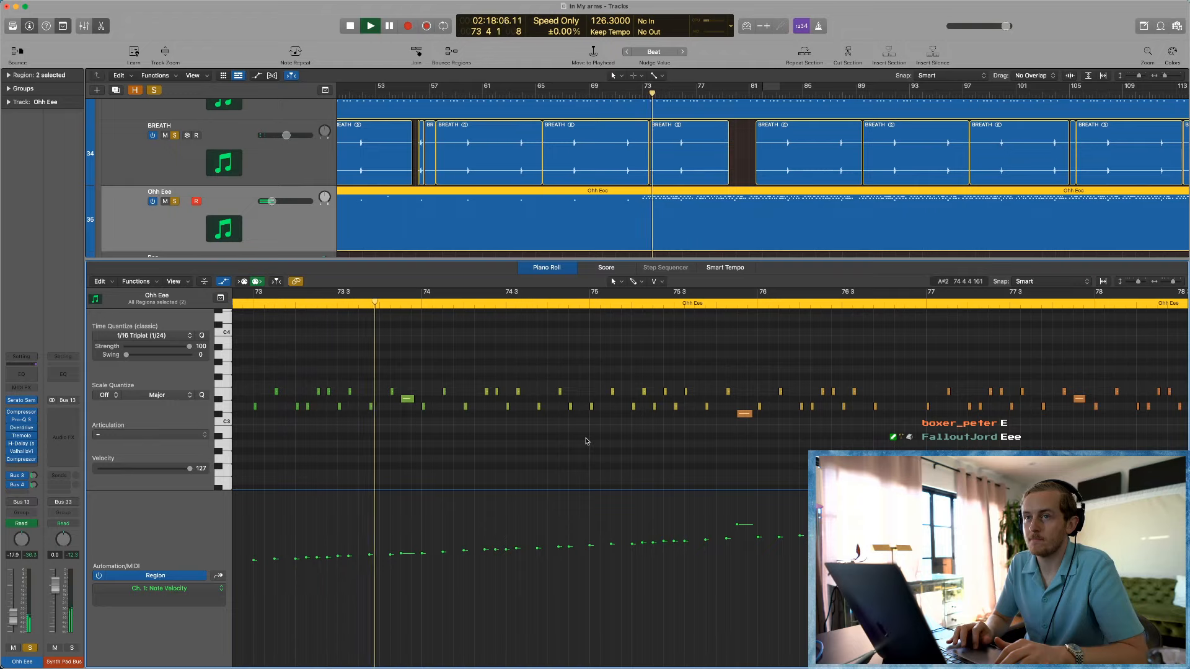
{"action": "key", "text": "super+Left"}
{"action": "key", "text": "super+Left"}
{"action": "key", "text": "super+Left"}
{"action": "key", "text": "super+Left"}
{"action": "key", "text": "super+Left"}
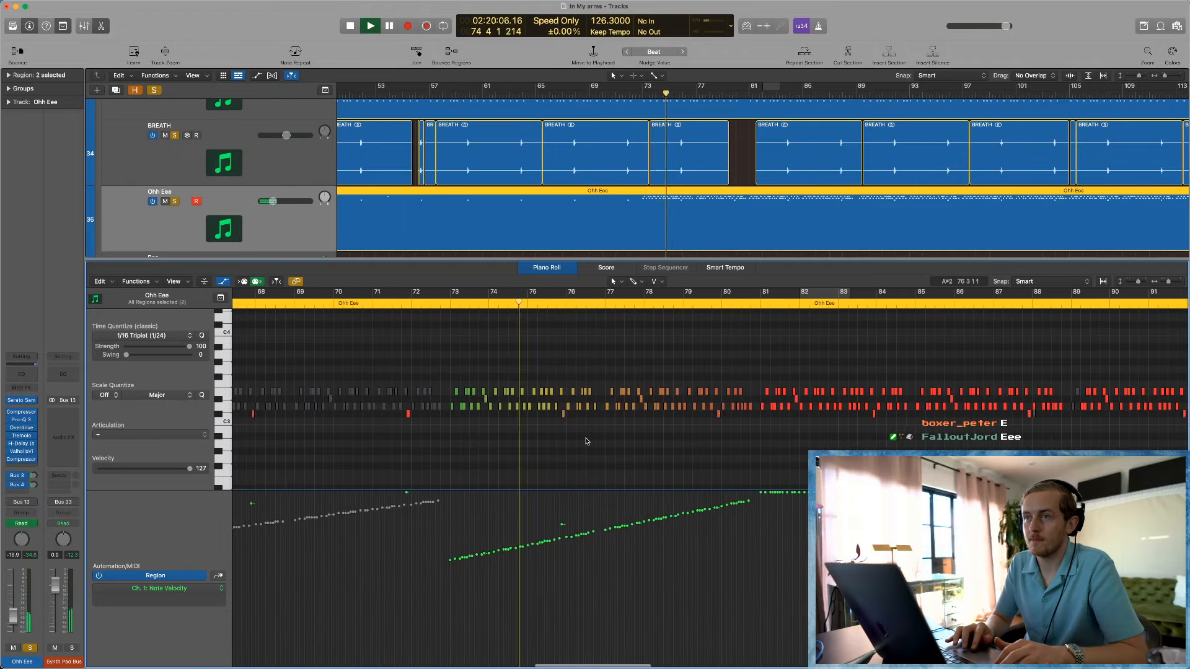
Step: Move playback to about bar 80 and examine the Ohh Eee note pattern and velocities from bar 81 onward
{"action": "scroll", "coordinate": [587, 442], "scroll_direction": "right", "scroll_amount": 4}
{"action": "left_click", "coordinate": [618, 295]}
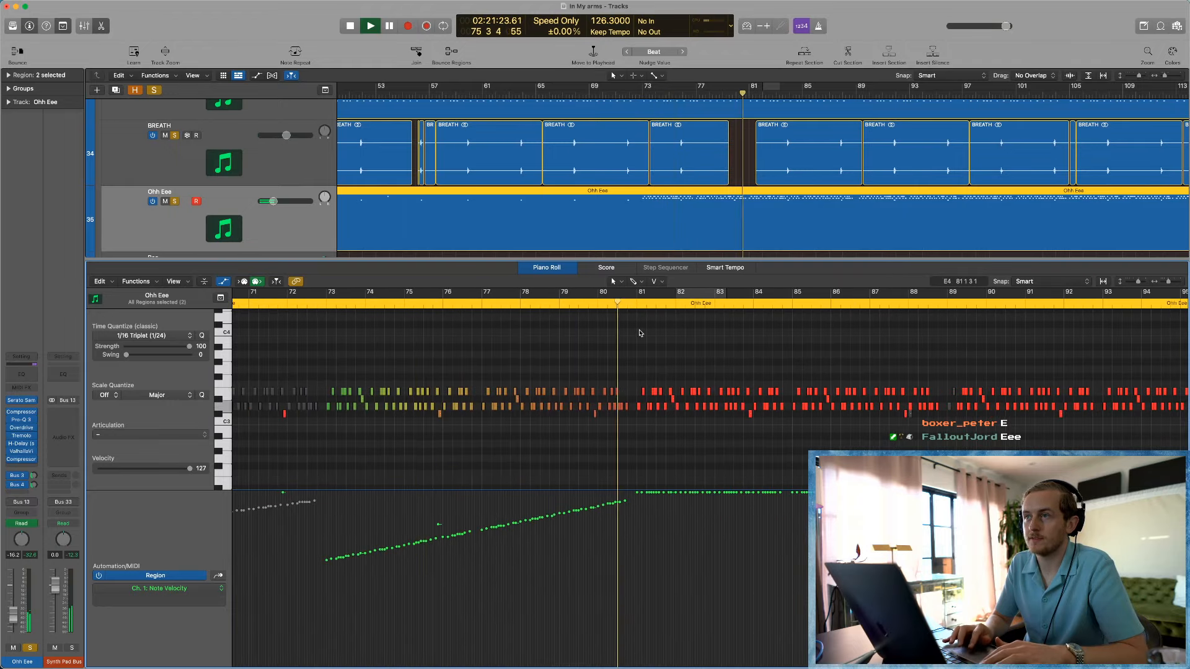
{"action": "scroll", "coordinate": [617, 438], "scroll_direction": "right", "scroll_amount": 3}
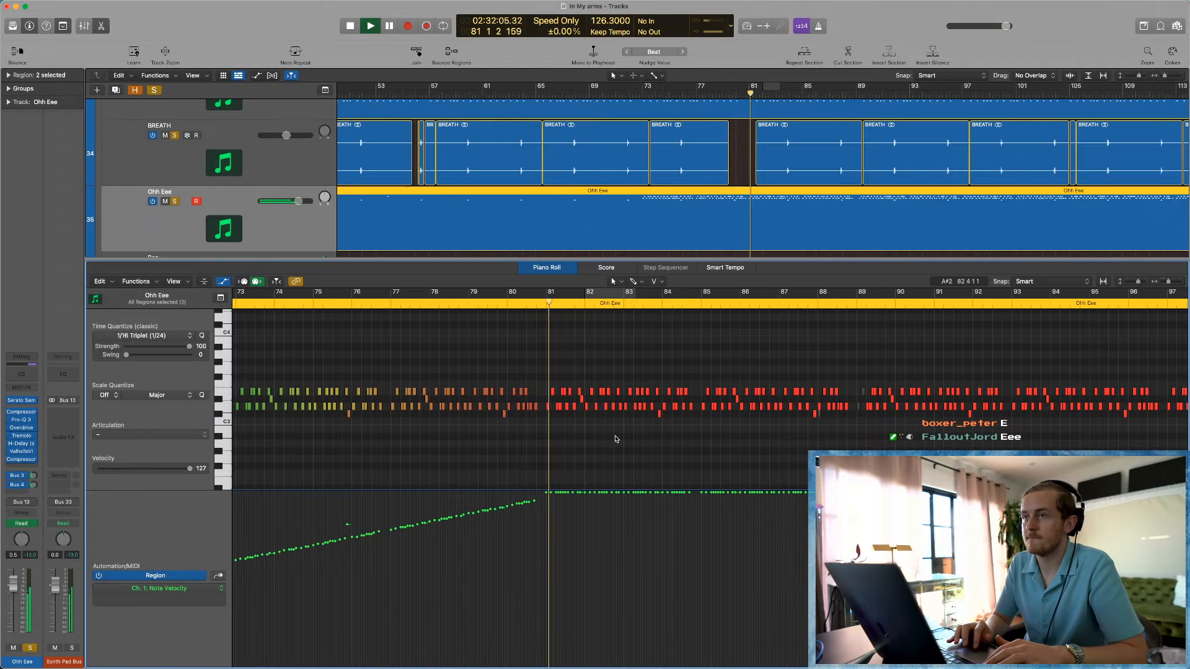
{"action": "key", "text": "super+Right"}
{"action": "key", "text": "super+Right"}
{"action": "key", "text": "super+Right"}
{"action": "key", "text": "super+Right"}
{"action": "key", "text": "super+Right"}
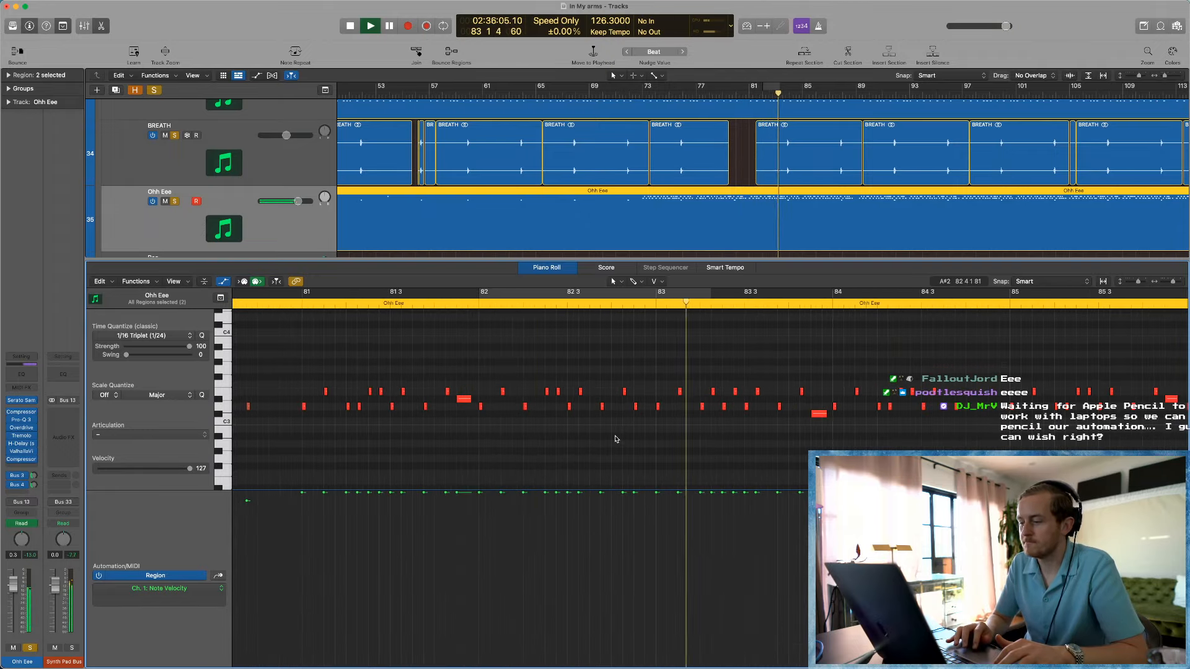
{"action": "key", "text": "super+Left"}
{"action": "key", "text": "super+Left"}
{"action": "key", "text": "super+Left"}
{"action": "key", "text": "super+Left"}
{"action": "key", "text": "super+Left"}
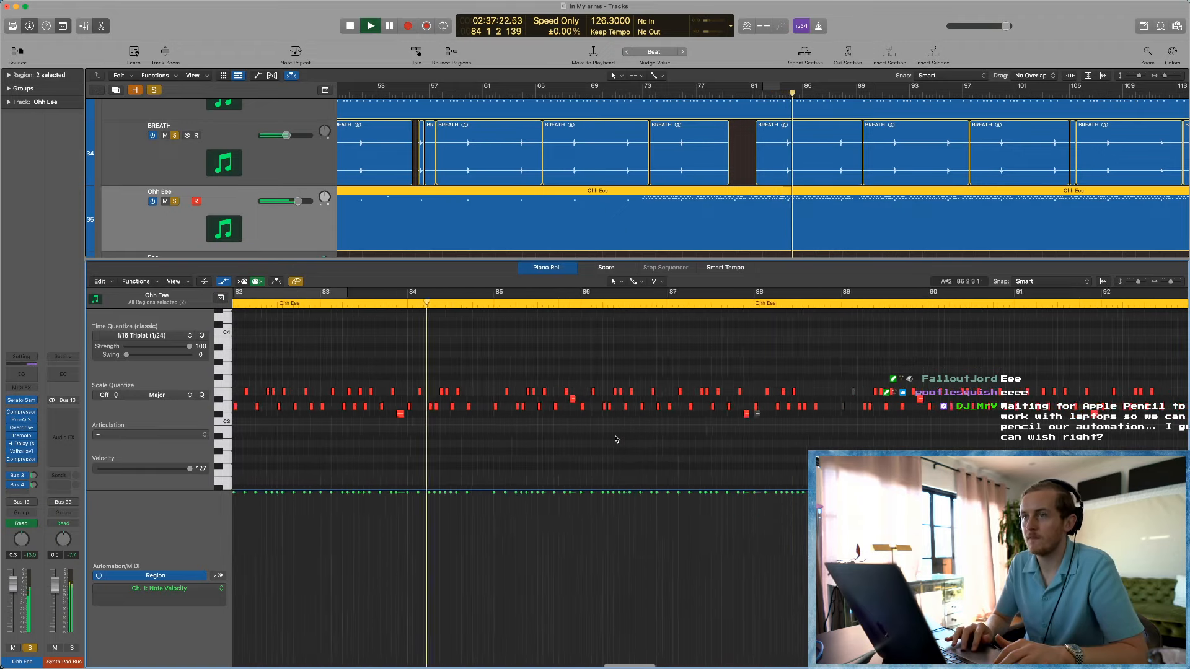
{"action": "key", "text": "super+Left"}
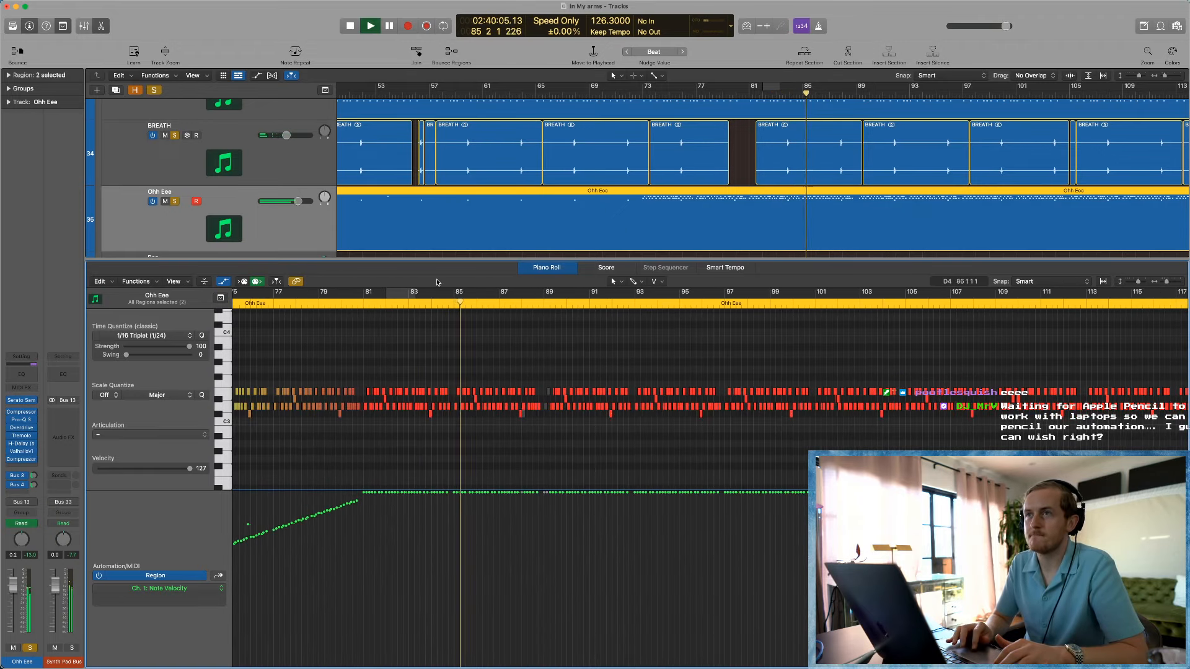
Step: Play the late part of the first Ohh Eee region from about bar 109 and stop at bar 110
{"action": "scroll", "coordinate": [687, 349], "scroll_direction": "right", "scroll_amount": 5}
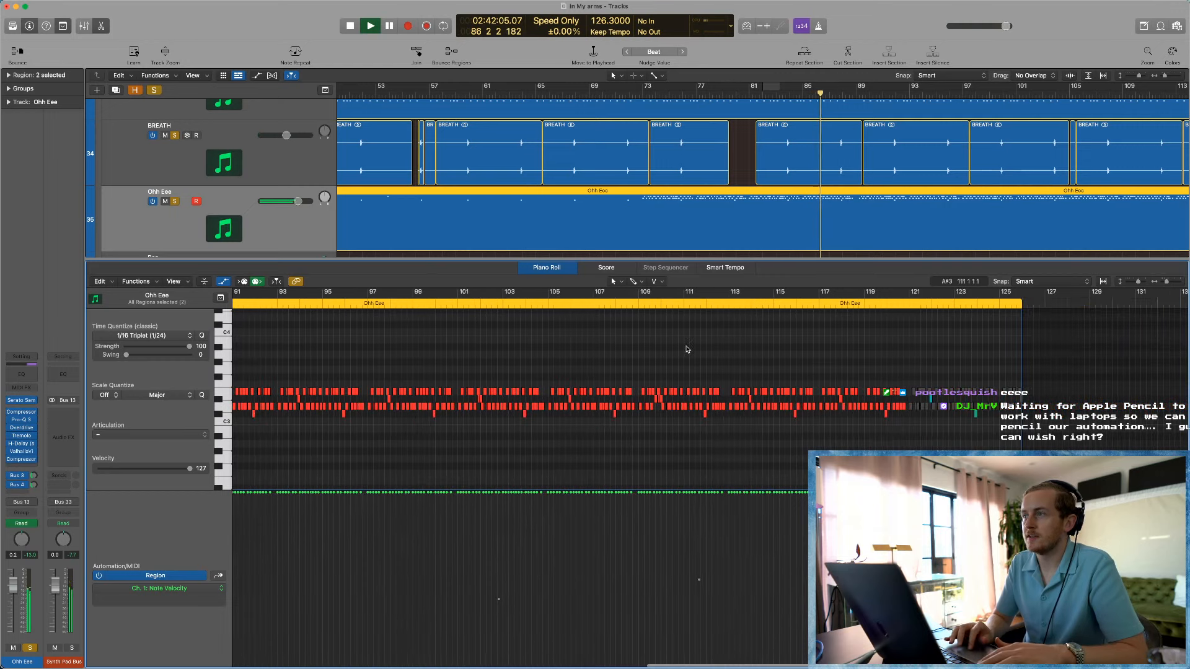
{"action": "left_click", "coordinate": [649, 306]}
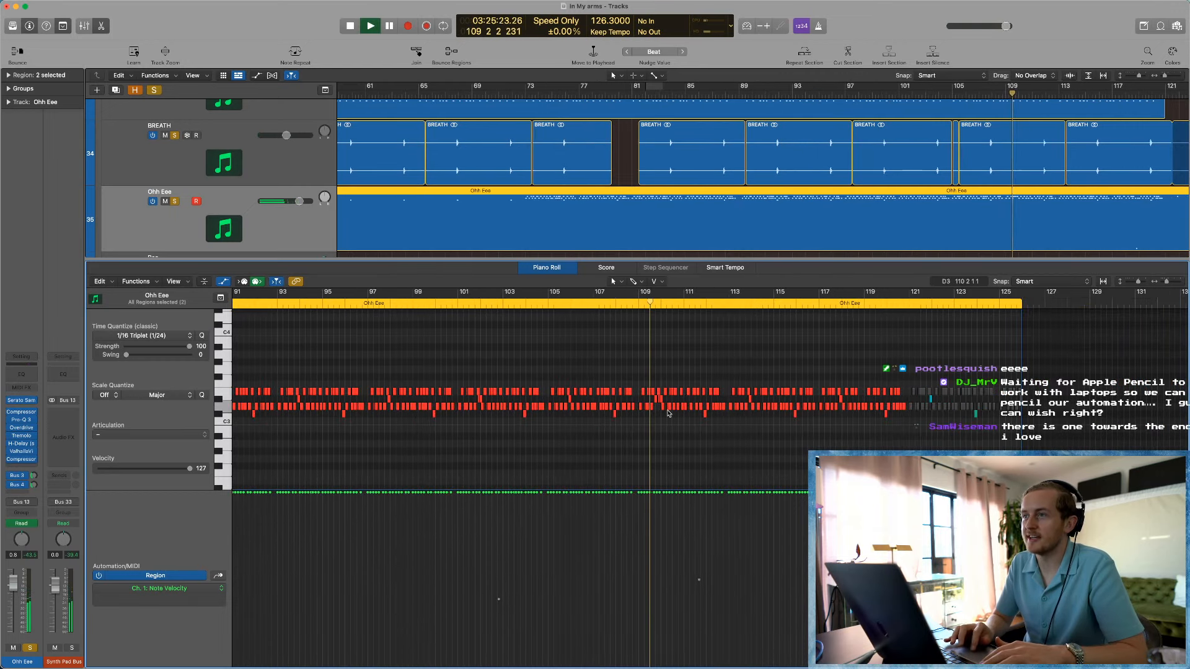
{"action": "key", "text": "space"}
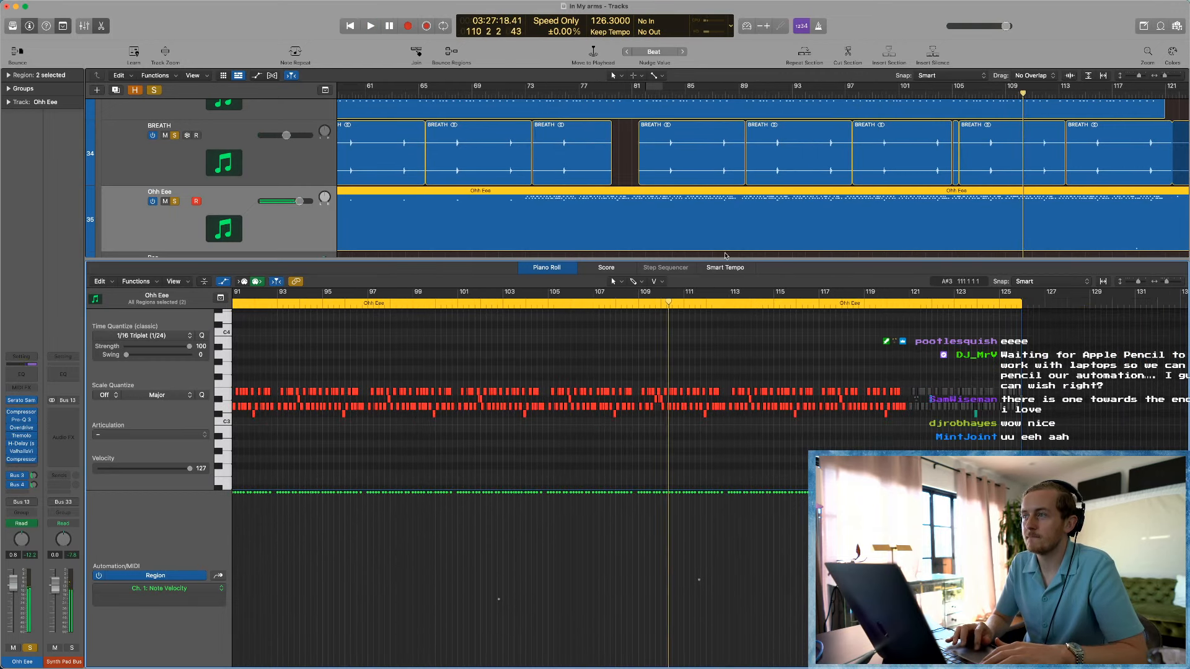
Step: Play the rising-velocity section of the second Ohh Eee region from about bar 151
{"action": "scroll", "coordinate": [731, 232], "scroll_direction": "right", "scroll_amount": 4}
{"action": "key", "text": "super+Left"}
{"action": "key", "text": "super+Left"}
{"action": "key", "text": "super+Left"}
{"action": "scroll", "coordinate": [818, 347], "scroll_direction": "right", "scroll_amount": 4}
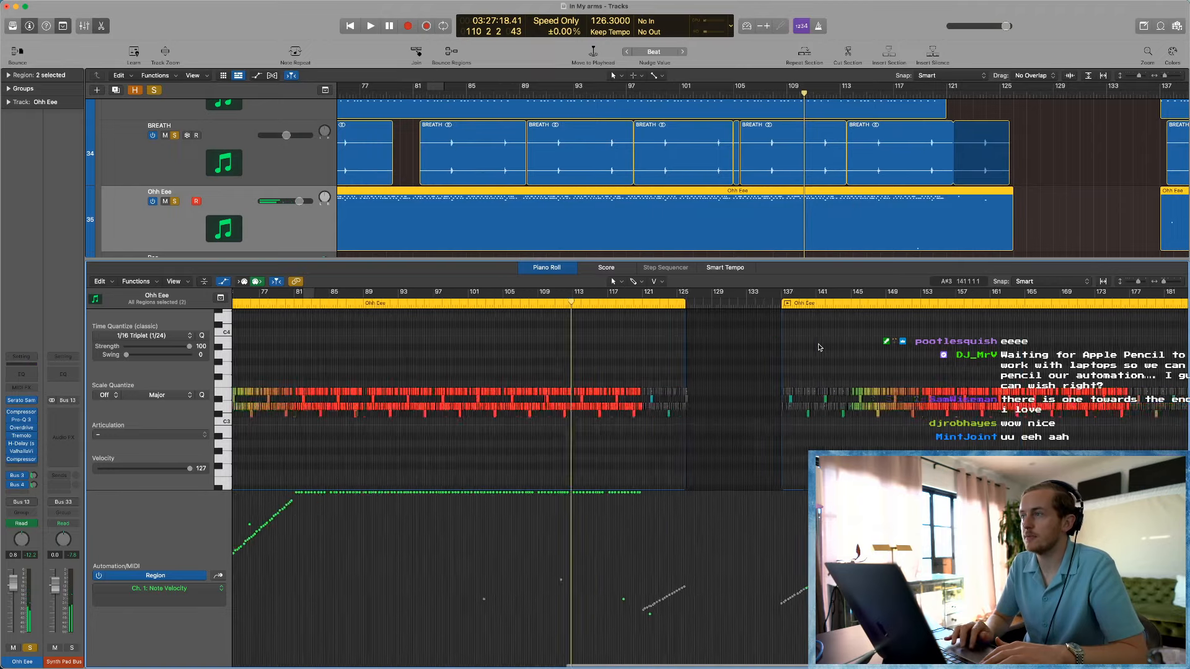
{"action": "scroll", "coordinate": [830, 346], "scroll_direction": "right", "scroll_amount": 2}
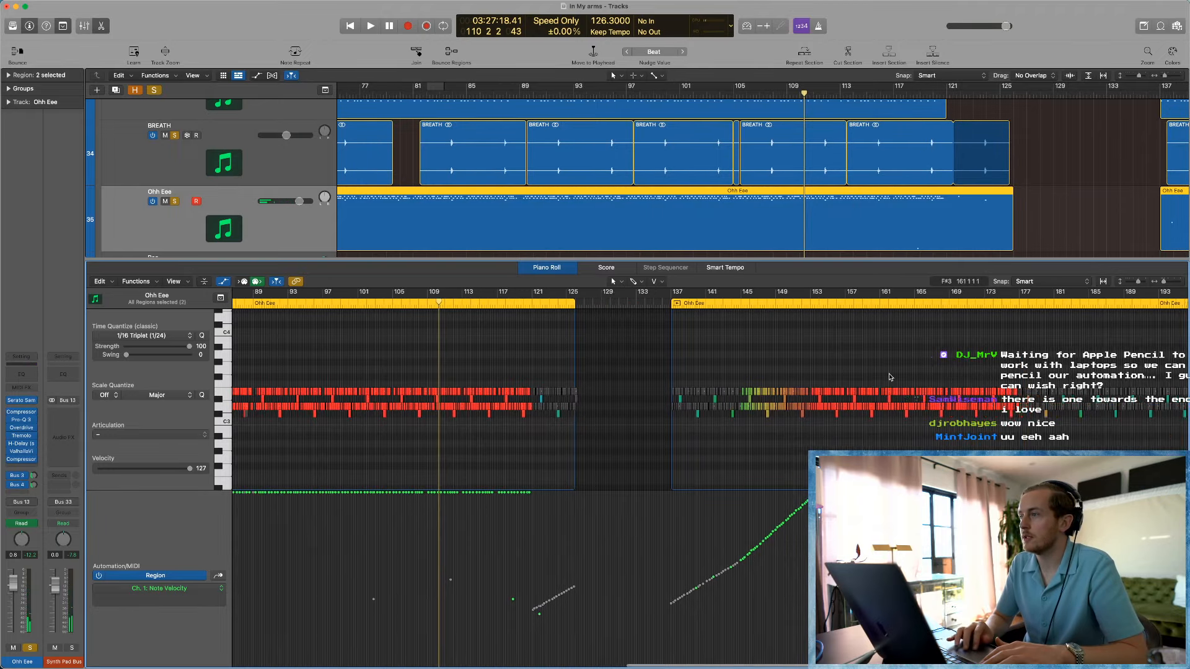
{"action": "left_click", "coordinate": [737, 303]}
{"action": "key", "text": "space"}
{"action": "key", "text": "super+Right"}
{"action": "key", "text": "super+Right"}
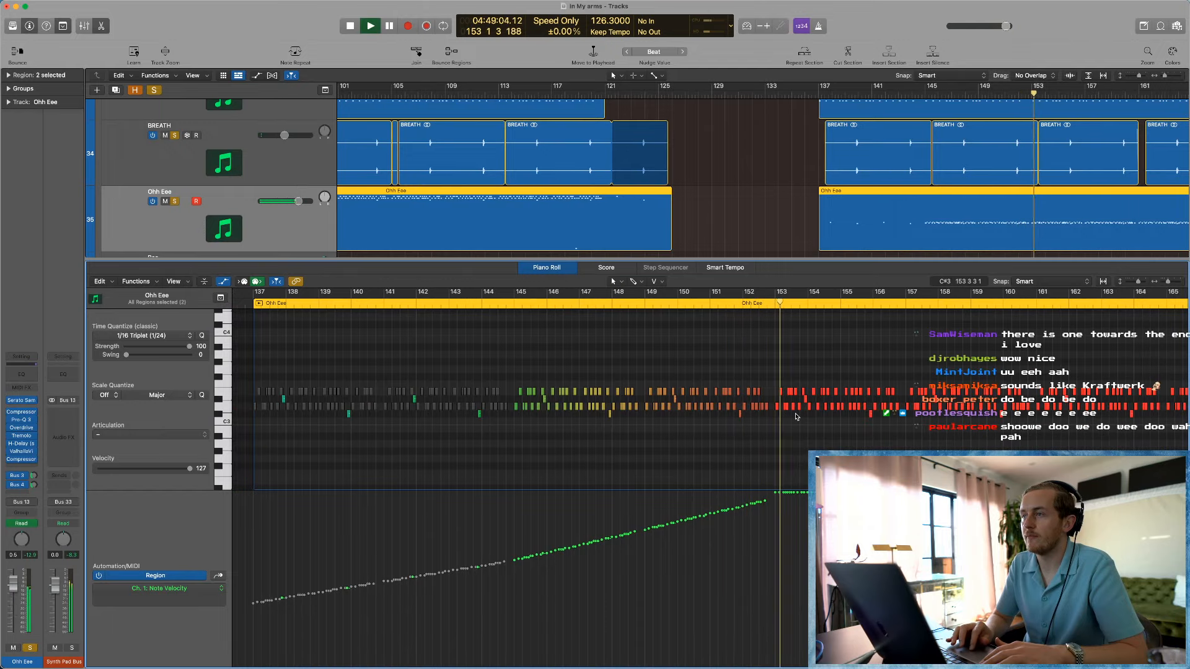
Step: Move playback to about bar 168 in the second Ohh Eee region and stop at bar 169
{"action": "scroll", "coordinate": [744, 372], "scroll_direction": "right", "scroll_amount": 10}
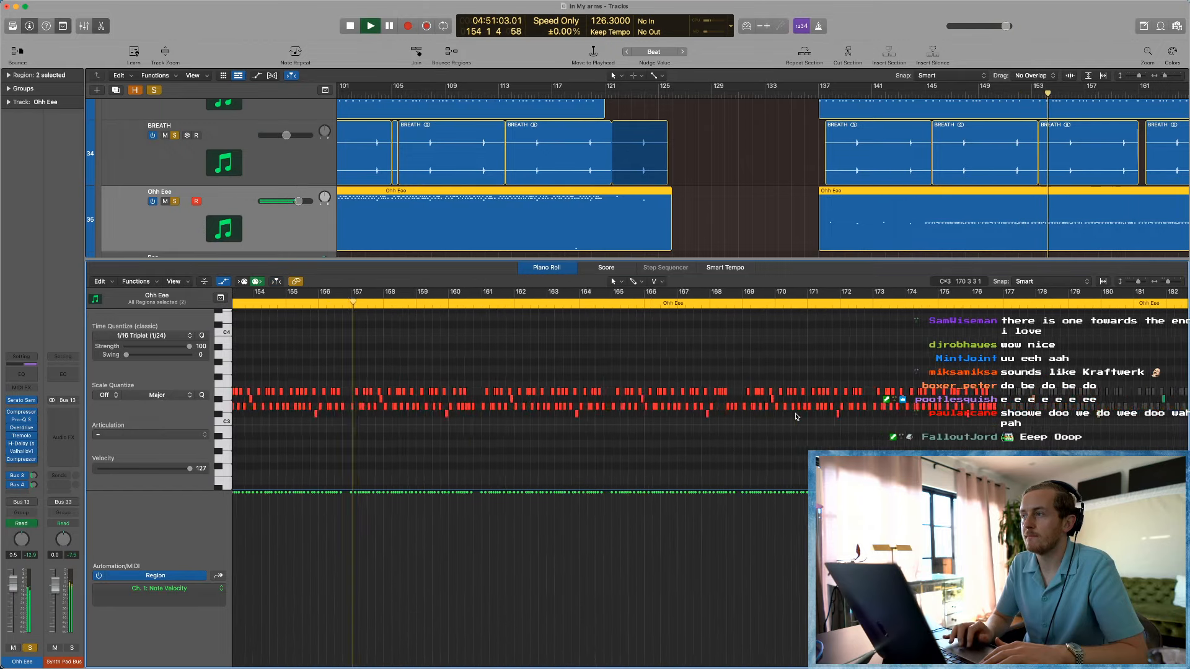
{"action": "left_click", "coordinate": [620, 304]}
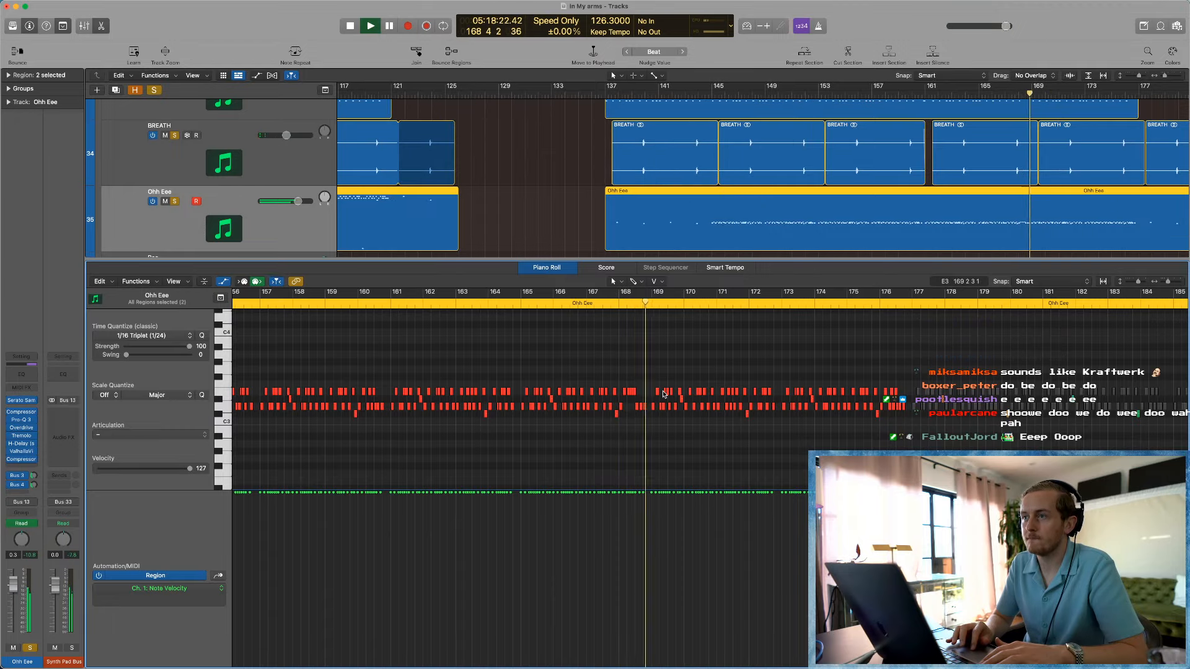
{"action": "key", "text": "space"}
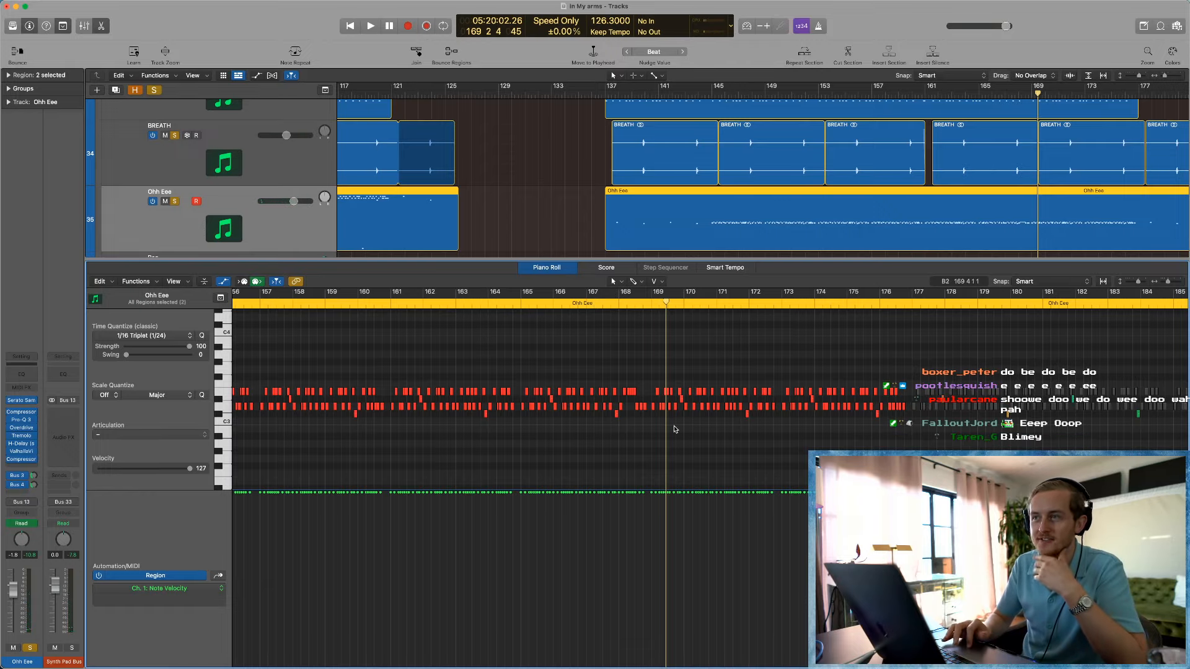
Step: Examine the Ohh Eee note pattern and velocities from bar 177 onward
{"action": "scroll", "coordinate": [675, 429], "scroll_direction": "right", "scroll_amount": 4}
{"action": "scroll", "coordinate": [711, 437], "scroll_direction": "down", "scroll_amount": 3}
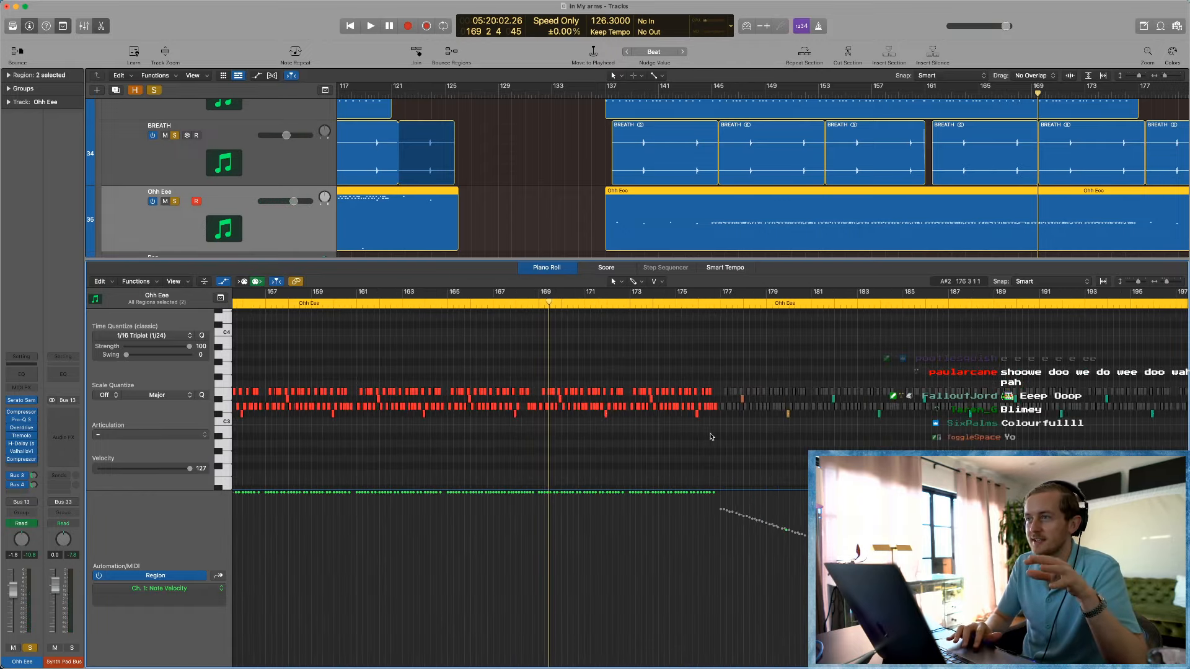
{"action": "scroll", "coordinate": [712, 437], "scroll_direction": "right", "scroll_amount": 3}
{"action": "left_click", "coordinate": [712, 437]}
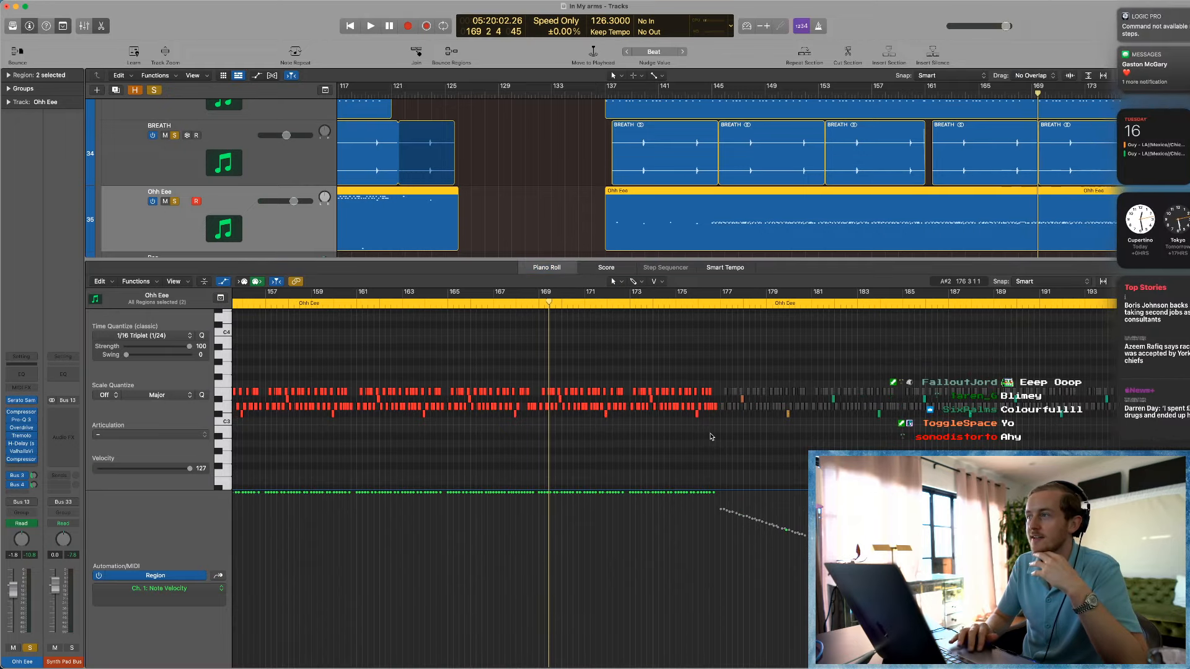
Step: Replay the second Ohh Eee region from about bar 152 and stop at bar 153
{"action": "scroll", "coordinate": [589, 457], "scroll_direction": "left", "scroll_amount": 6}
{"action": "scroll", "coordinate": [589, 456], "scroll_direction": "left", "scroll_amount": 10}
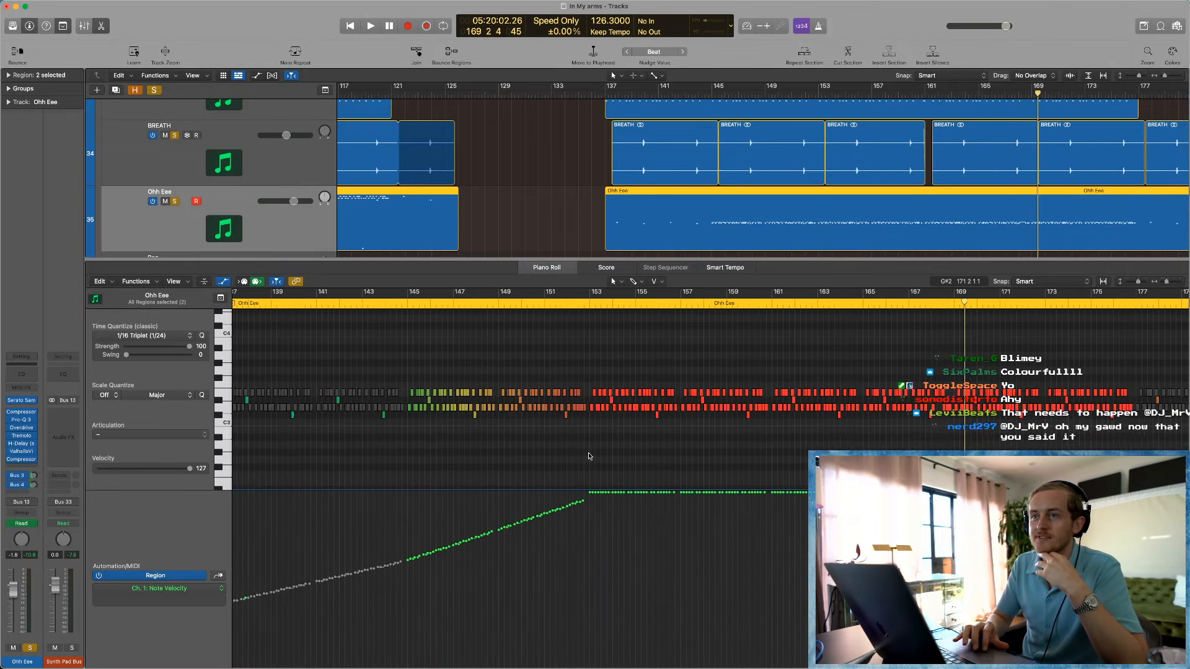
{"action": "double_click", "coordinate": [569, 307]}
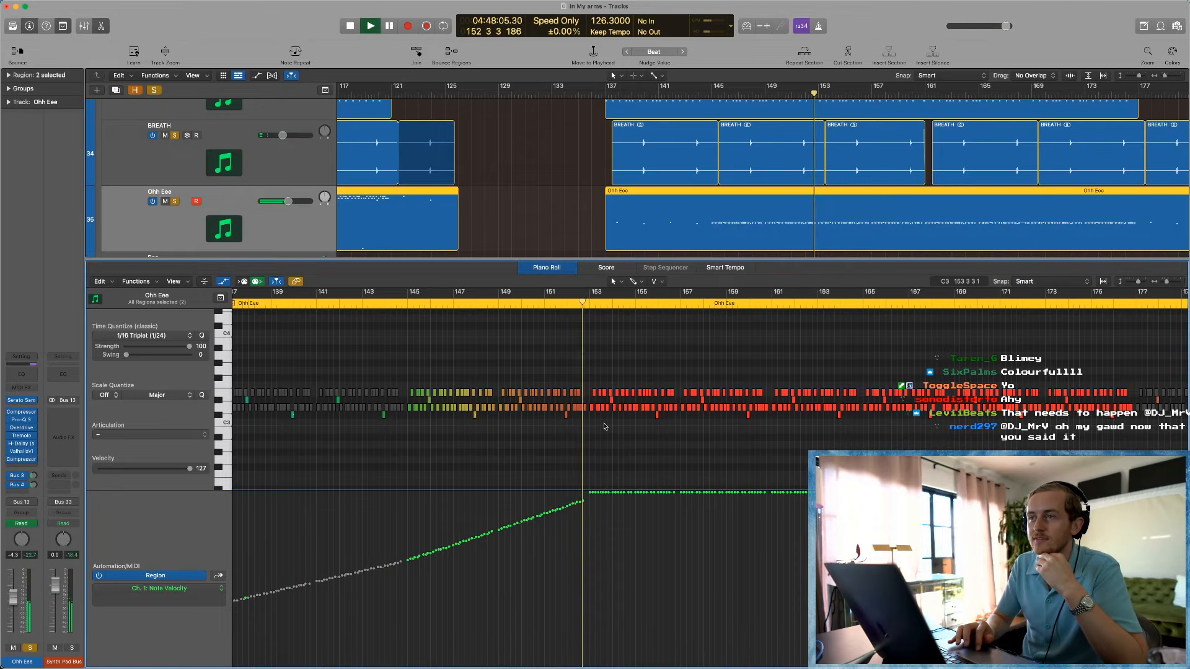
{"action": "scroll", "coordinate": [622, 326], "scroll_direction": "left", "scroll_amount": 7}
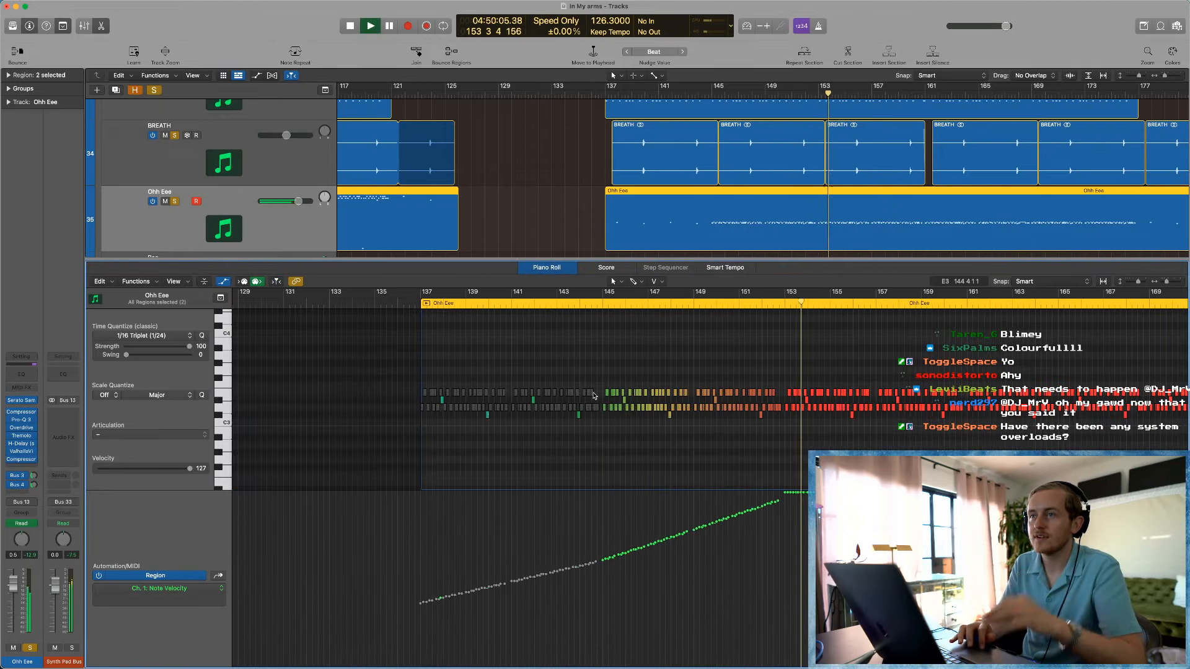
{"action": "key", "text": "space"}
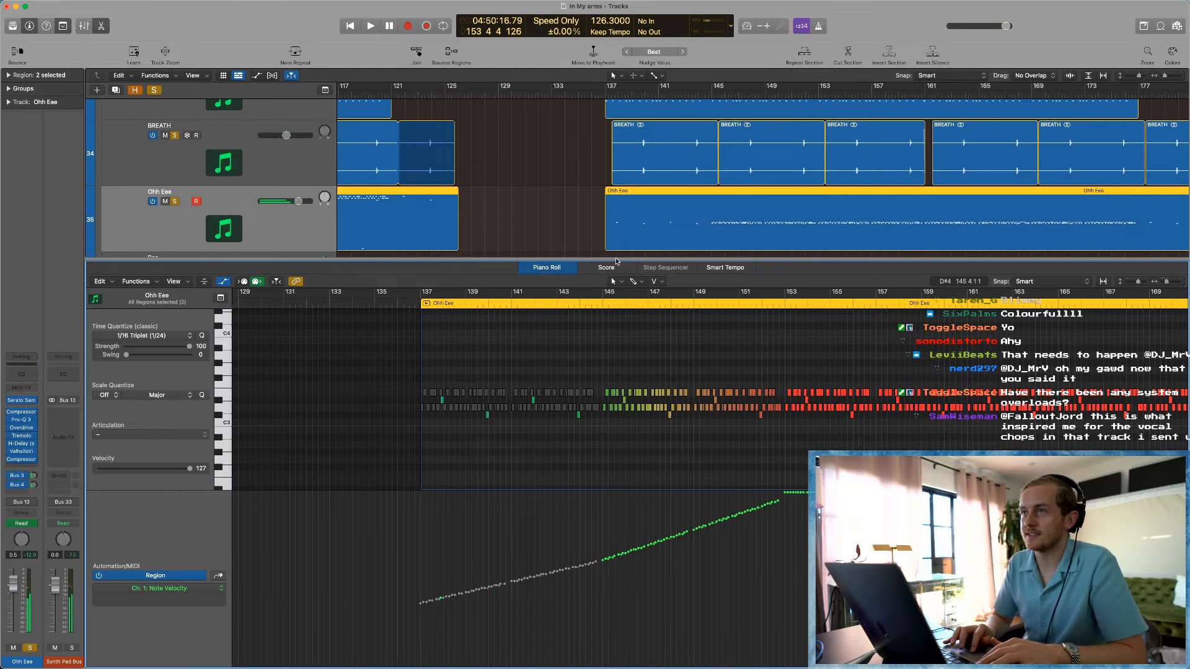
Step: Close the Piano Roll, deselect the regions and show the full arrangement of the sample layers
{"action": "key", "text": "e"}
{"action": "scroll", "coordinate": [577, 339], "scroll_direction": "up", "scroll_amount": 3}
{"action": "scroll", "coordinate": [579, 340], "scroll_direction": "down", "scroll_amount": 5}
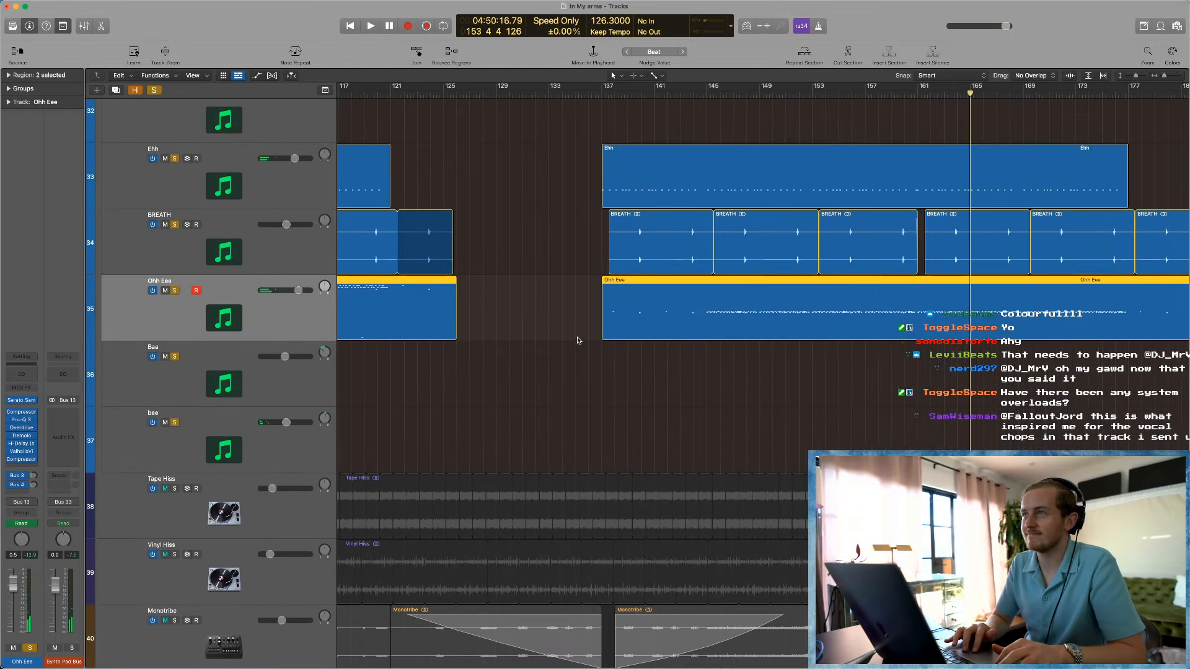
{"action": "left_click", "coordinate": [590, 384]}
{"action": "scroll", "coordinate": [590, 384], "scroll_direction": "up", "scroll_amount": 2}
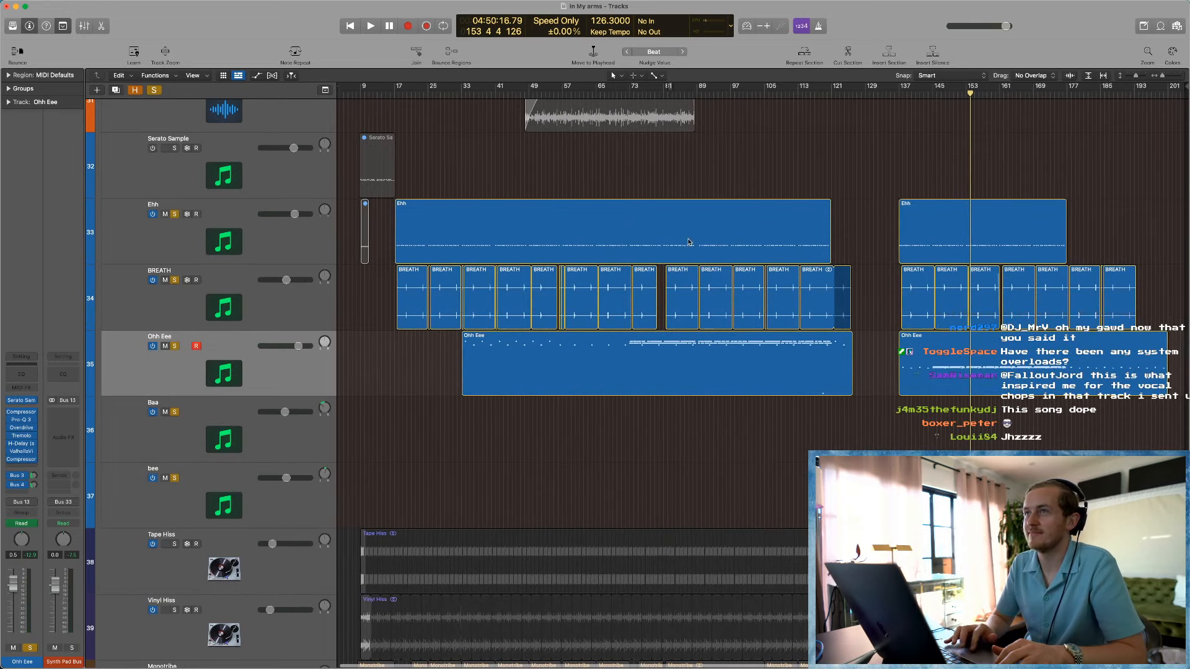
Step: Solo Perc Loop alongside the sample layers and play from bar 73, then from about bar 89
{"action": "left_click", "coordinate": [630, 94]}
{"action": "scroll", "coordinate": [632, 464], "scroll_direction": "down", "scroll_amount": 5}
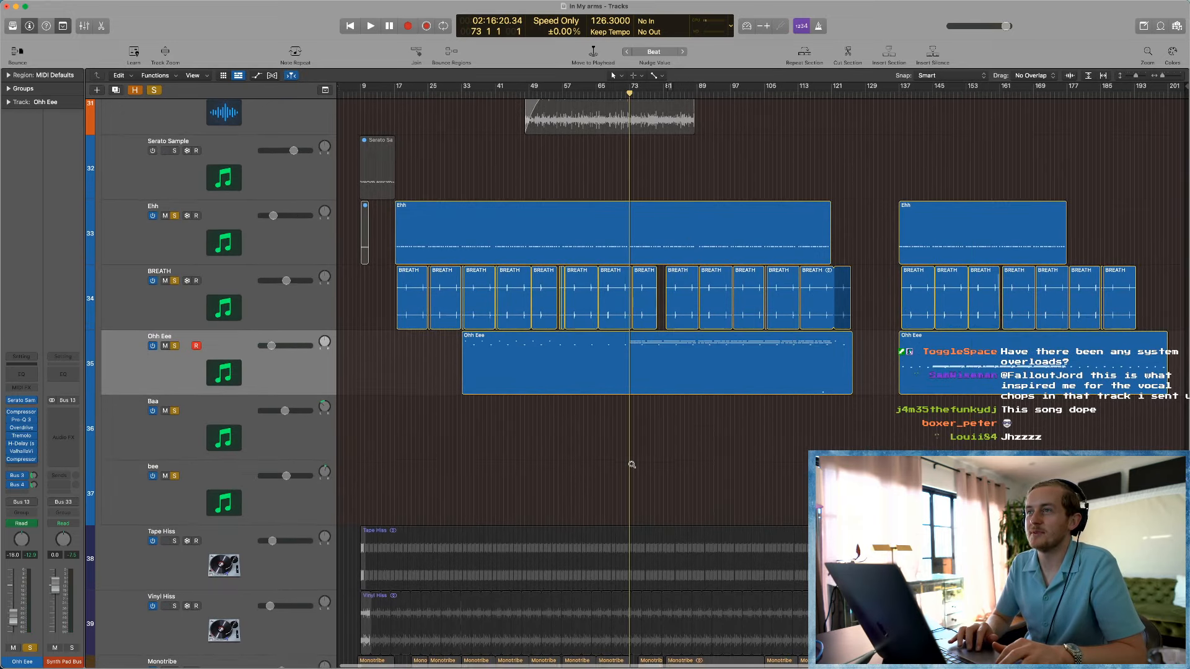
{"action": "scroll", "coordinate": [423, 391], "scroll_direction": "up", "scroll_amount": 5}
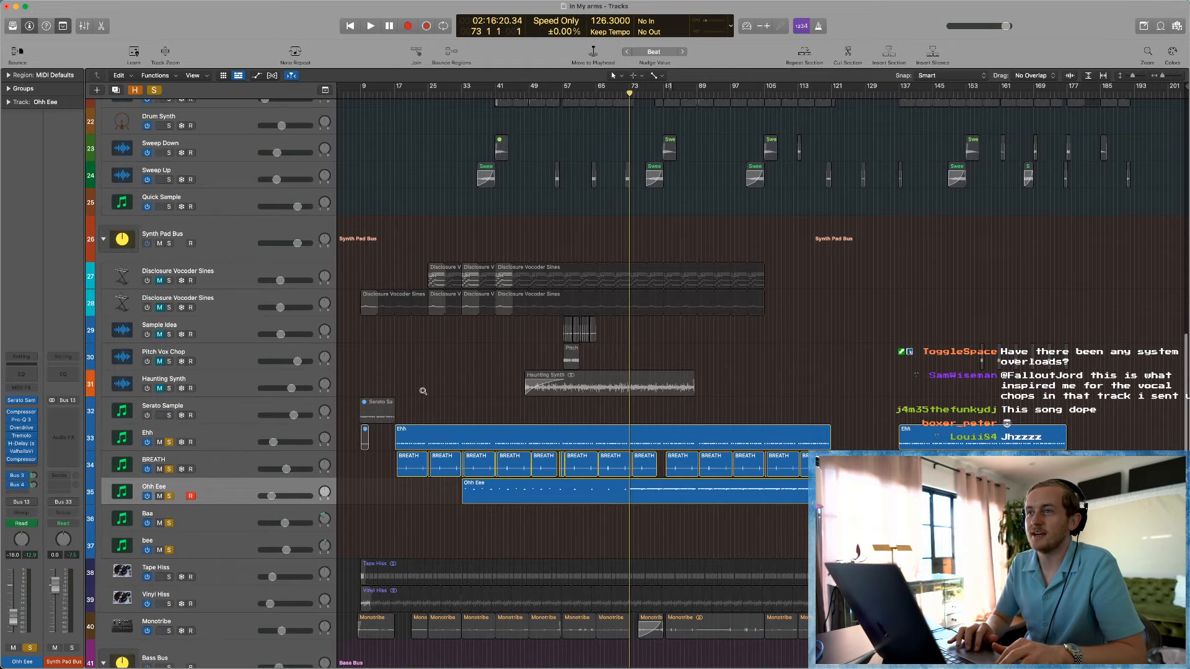
{"action": "scroll", "coordinate": [423, 391], "scroll_direction": "down", "scroll_amount": 2}
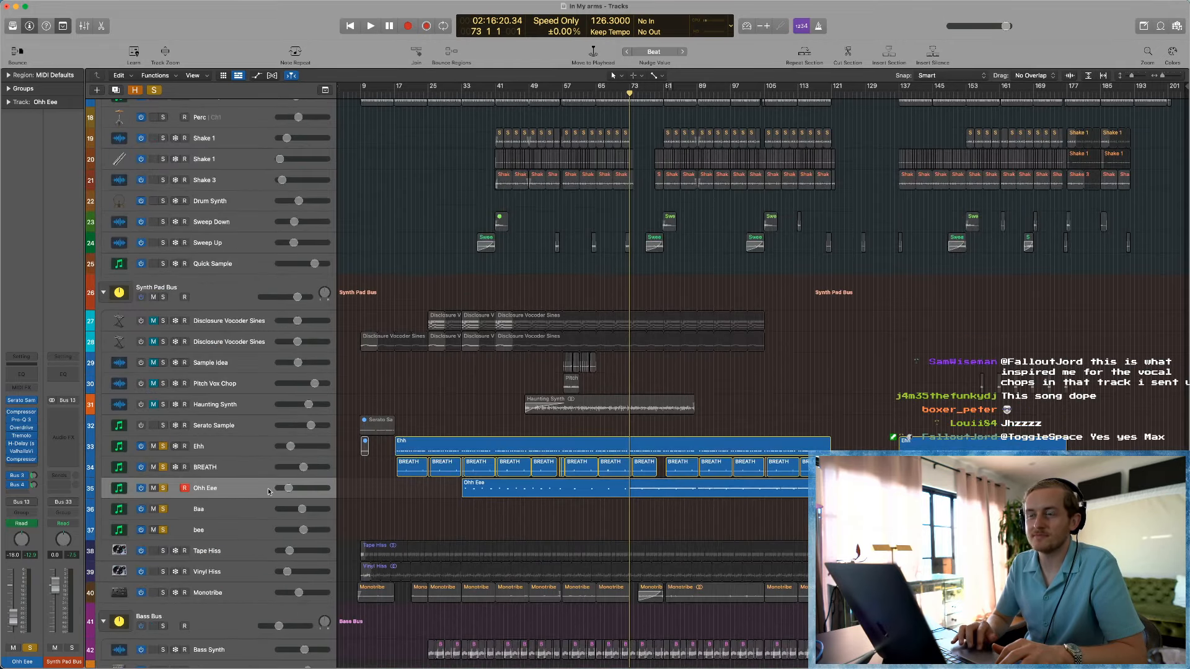
{"action": "scroll", "coordinate": [247, 205], "scroll_direction": "up", "scroll_amount": 3}
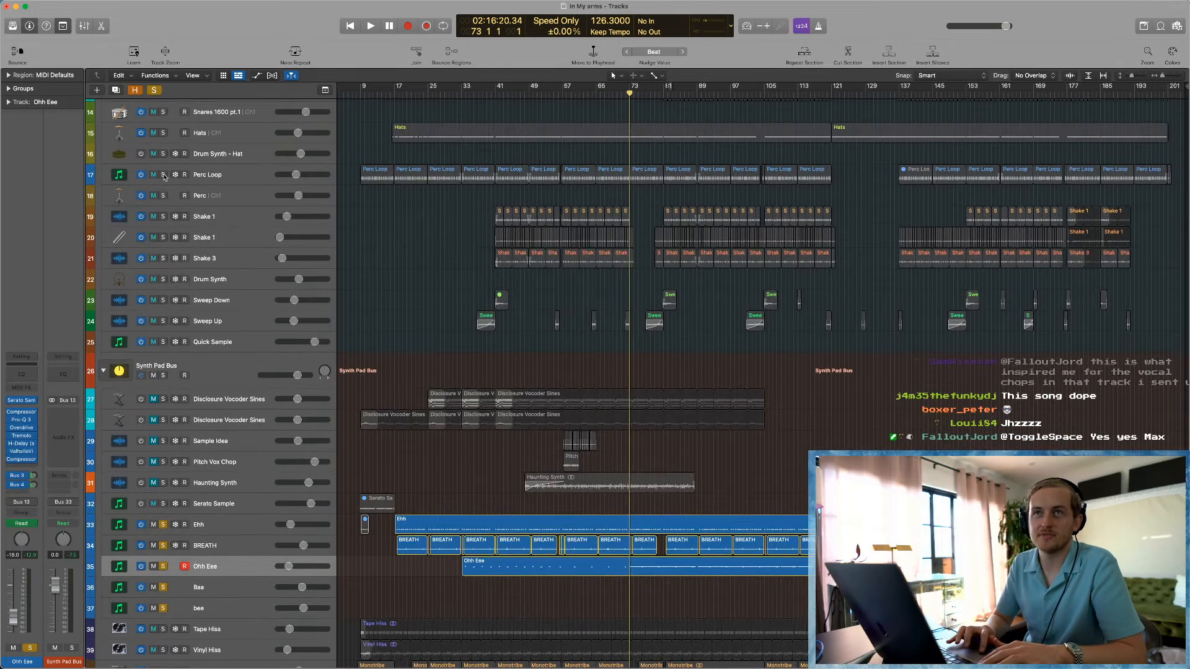
{"action": "left_click", "coordinate": [163, 175]}
{"action": "key", "text": "space"}
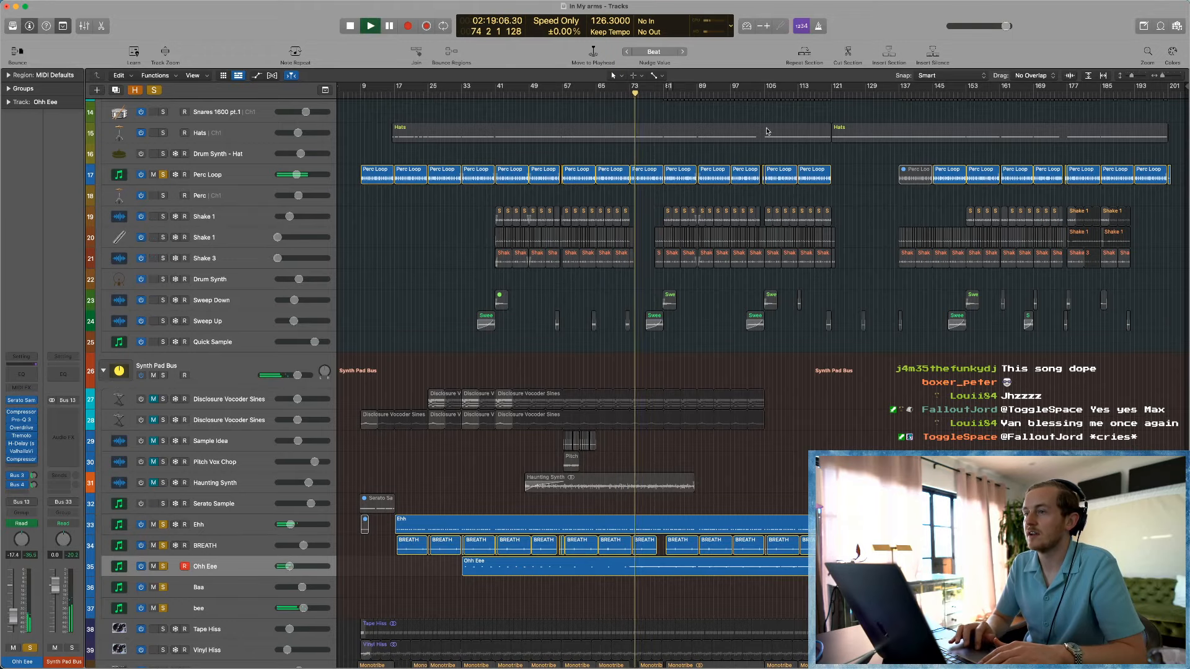
{"action": "key", "text": "space"}
{"action": "left_click", "coordinate": [697, 94]}
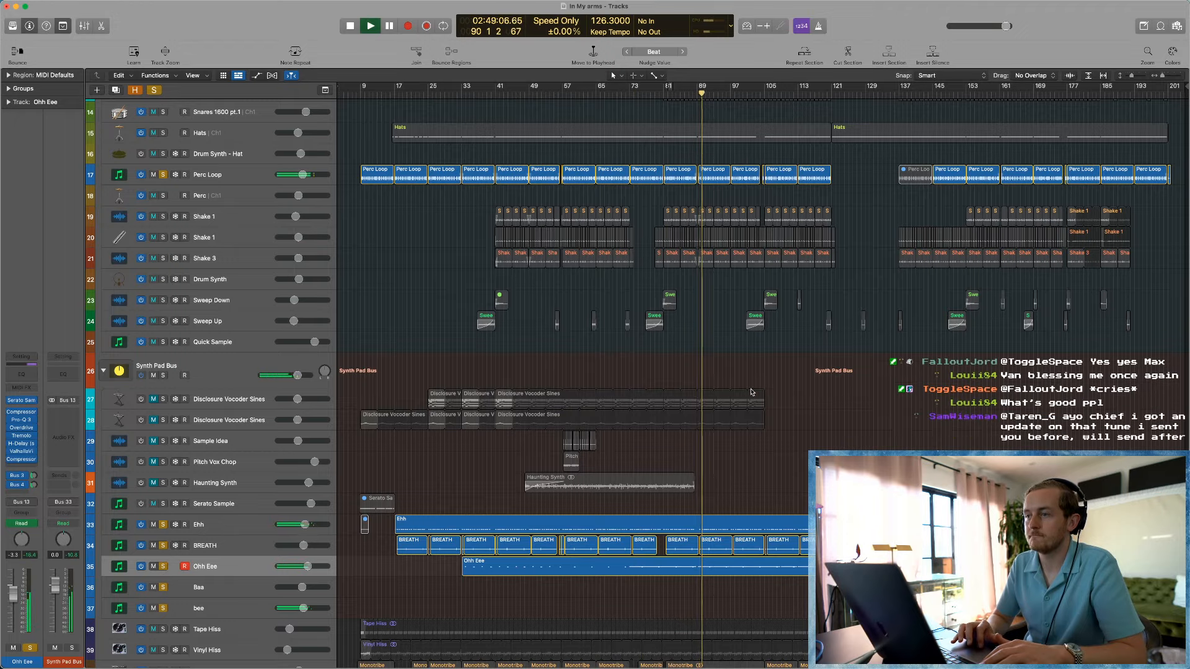
Step: Select the Ehh track while the soloed layers keep playing
{"action": "scroll", "coordinate": [353, 269], "scroll_direction": "up", "scroll_amount": 5}
{"action": "scroll", "coordinate": [288, 429], "scroll_direction": "down", "scroll_amount": 6}
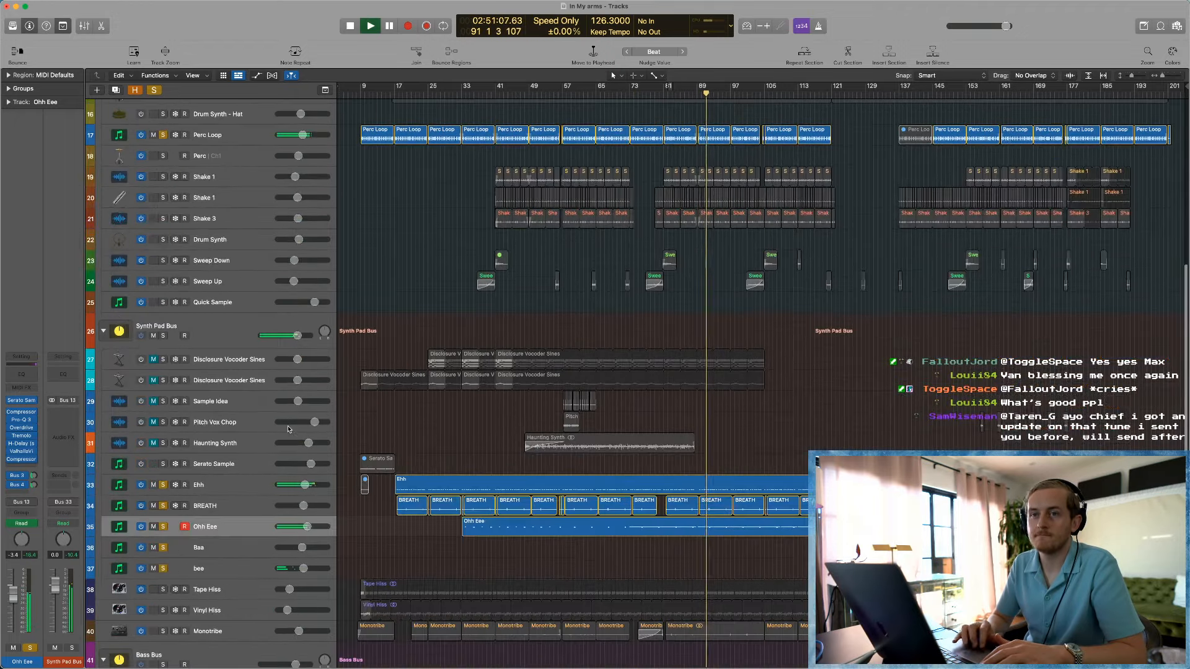
{"action": "left_click", "coordinate": [240, 508]}
{"action": "left_click", "coordinate": [236, 482]}
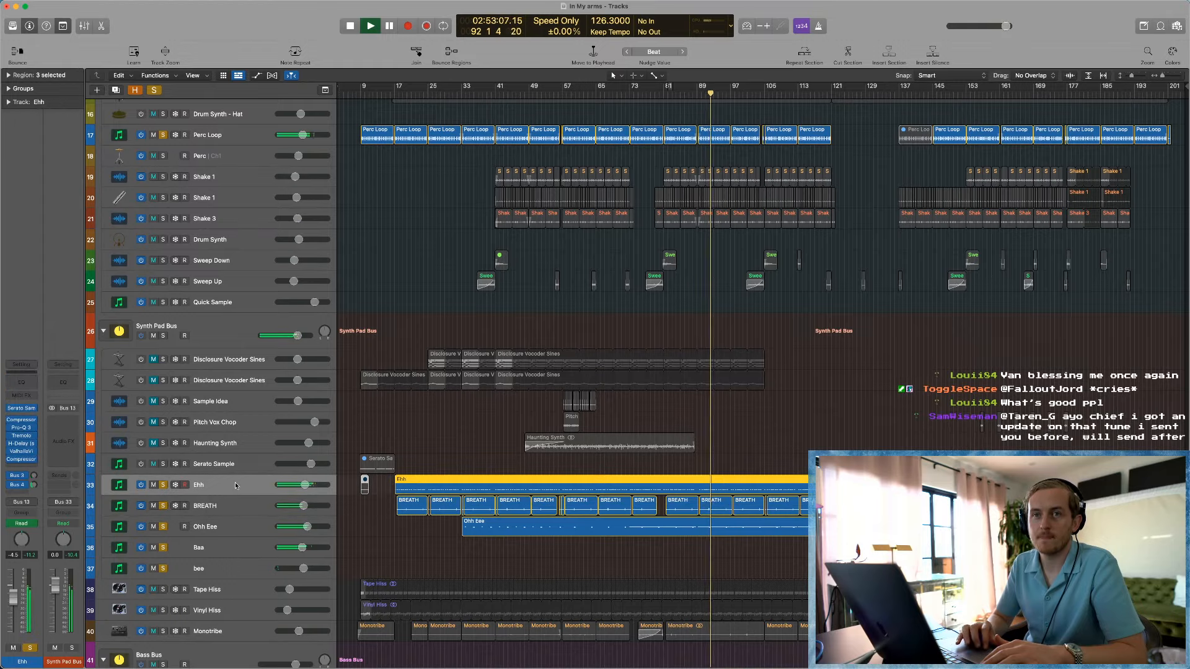
Step: Solo the Drum Bus, both sidechain tracks, Big Kick and Clap Verb to hear them with the sample layers
{"action": "scroll", "coordinate": [236, 483], "scroll_direction": "up", "scroll_amount": 8}
{"action": "scroll", "coordinate": [235, 482], "scroll_direction": "up", "scroll_amount": 3}
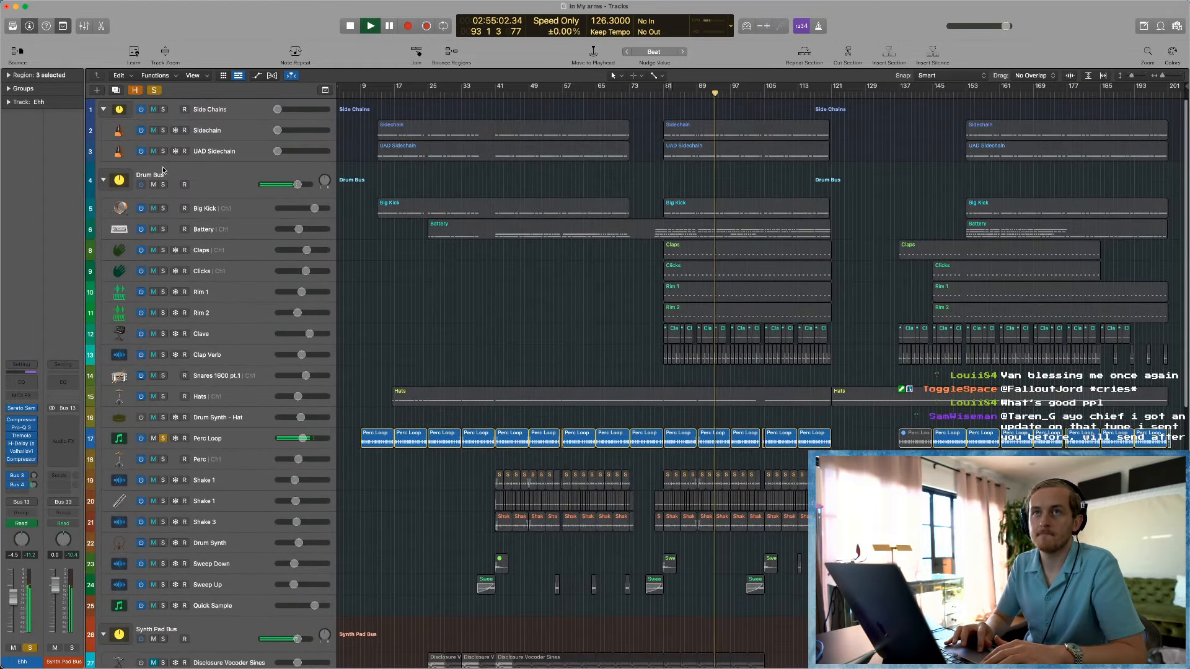
{"action": "left_click", "coordinate": [163, 184]}
{"action": "left_click", "coordinate": [165, 110]}
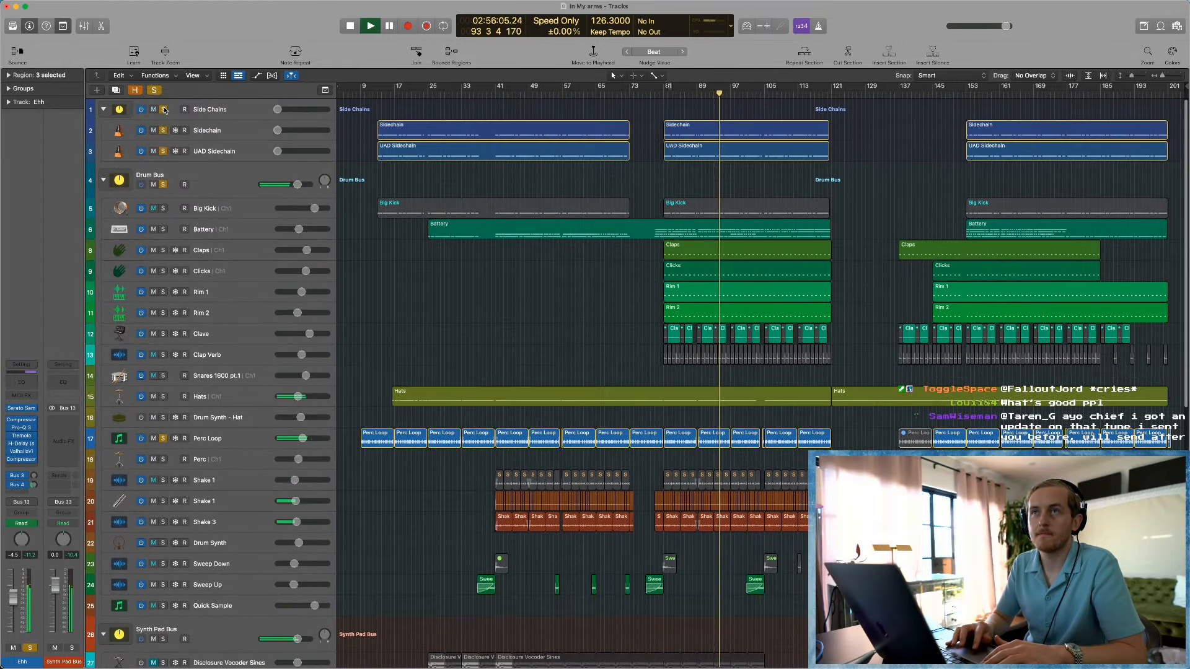
{"action": "left_click", "coordinate": [163, 208]}
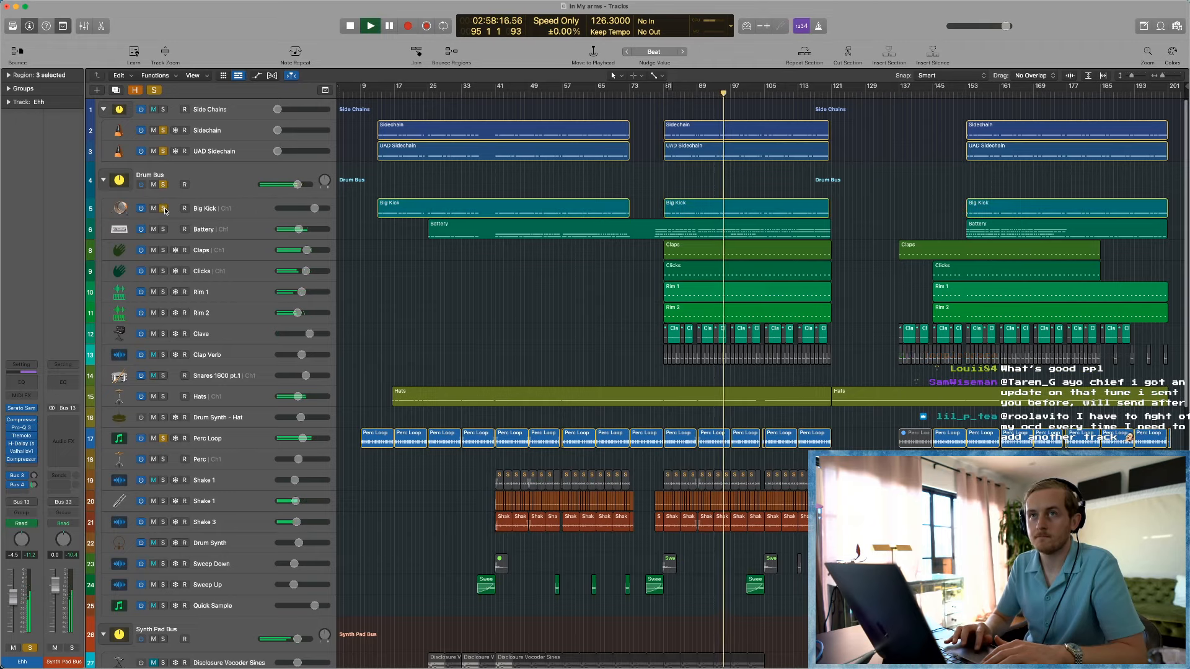
{"action": "left_click", "coordinate": [164, 355]}
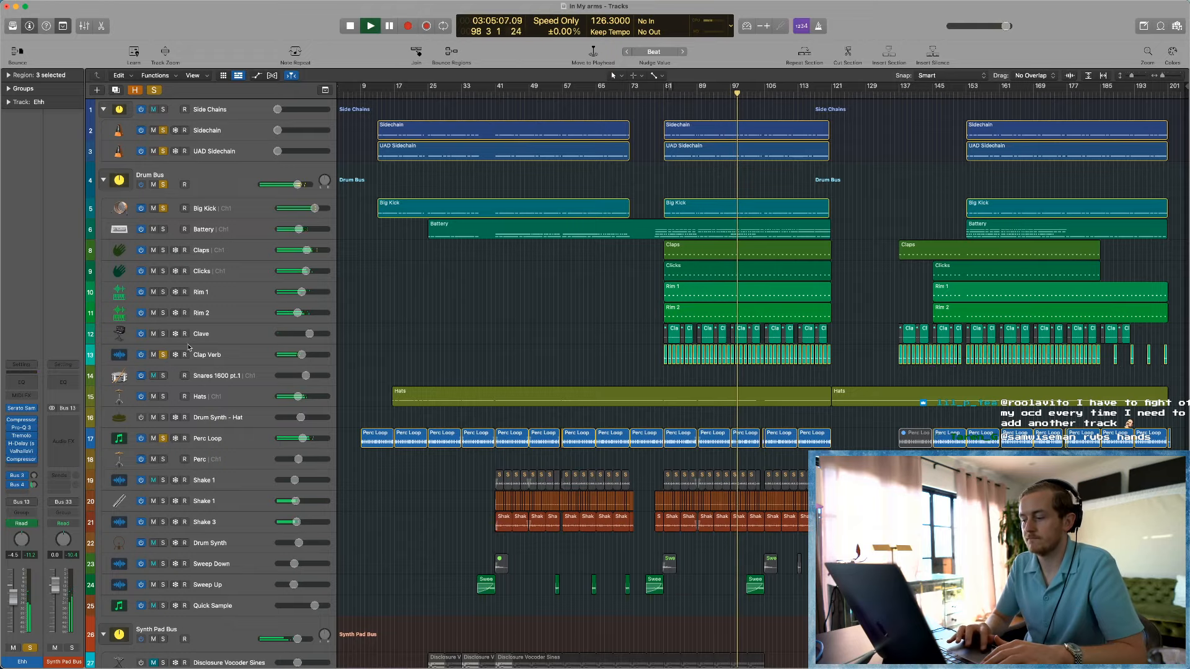
Step: Stop playback at bar 101 and clear all track solos
{"action": "scroll", "coordinate": [527, 329], "scroll_direction": "down", "scroll_amount": 5}
{"action": "scroll", "coordinate": [526, 329], "scroll_direction": "down", "scroll_amount": 4}
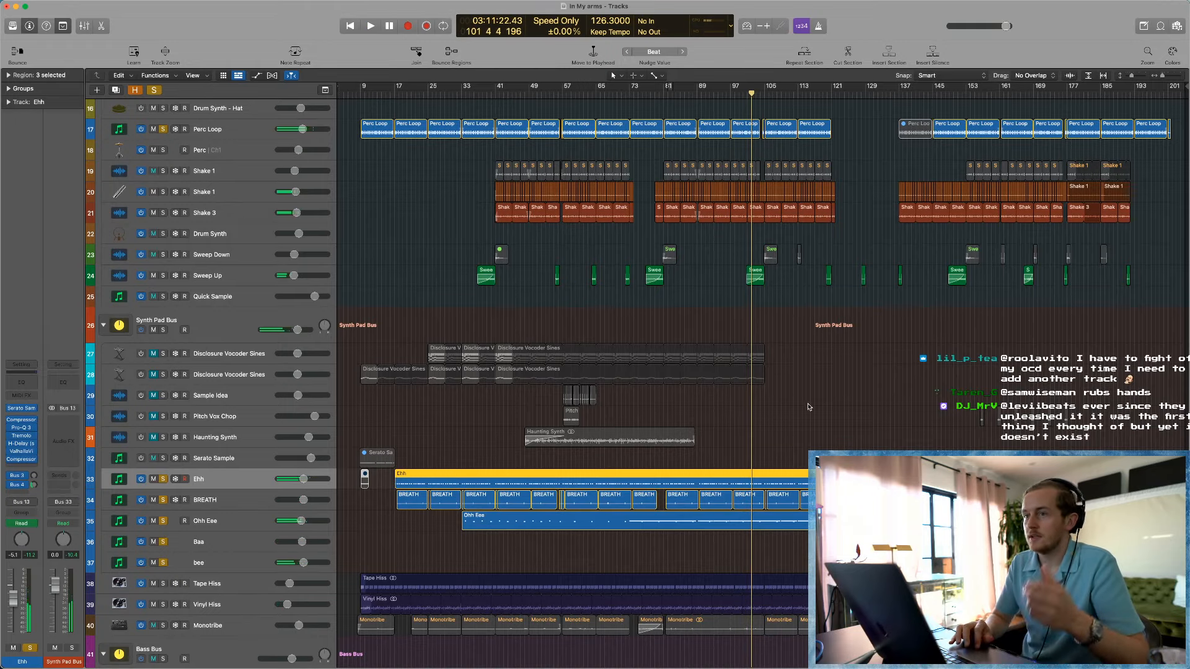
{"action": "left_click", "coordinate": [829, 406]}
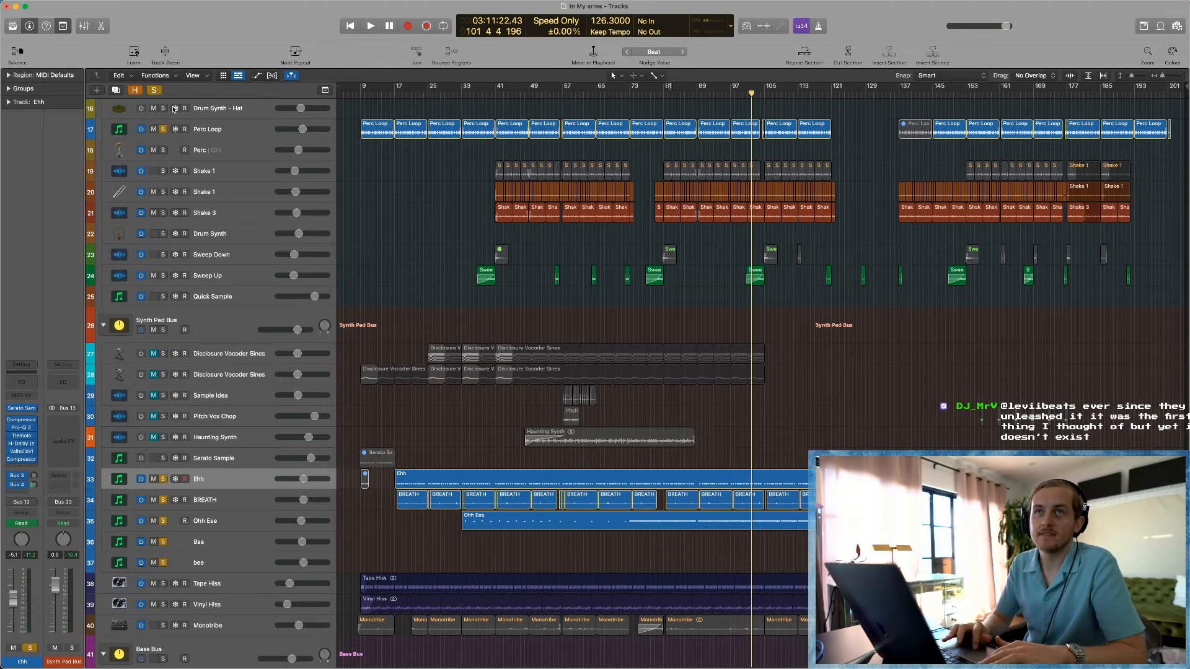
{"action": "left_click", "coordinate": [155, 92]}
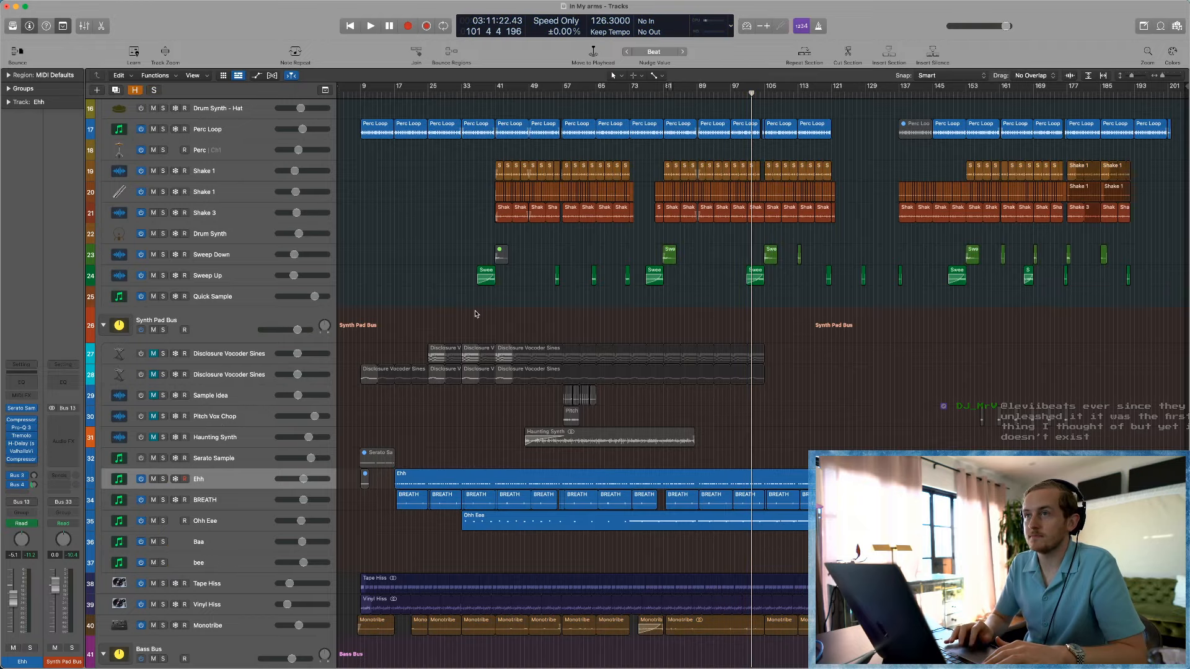
Step: Select the Bass Synth track under the Bass Bus
{"action": "scroll", "coordinate": [277, 463], "scroll_direction": "down", "scroll_amount": 4}
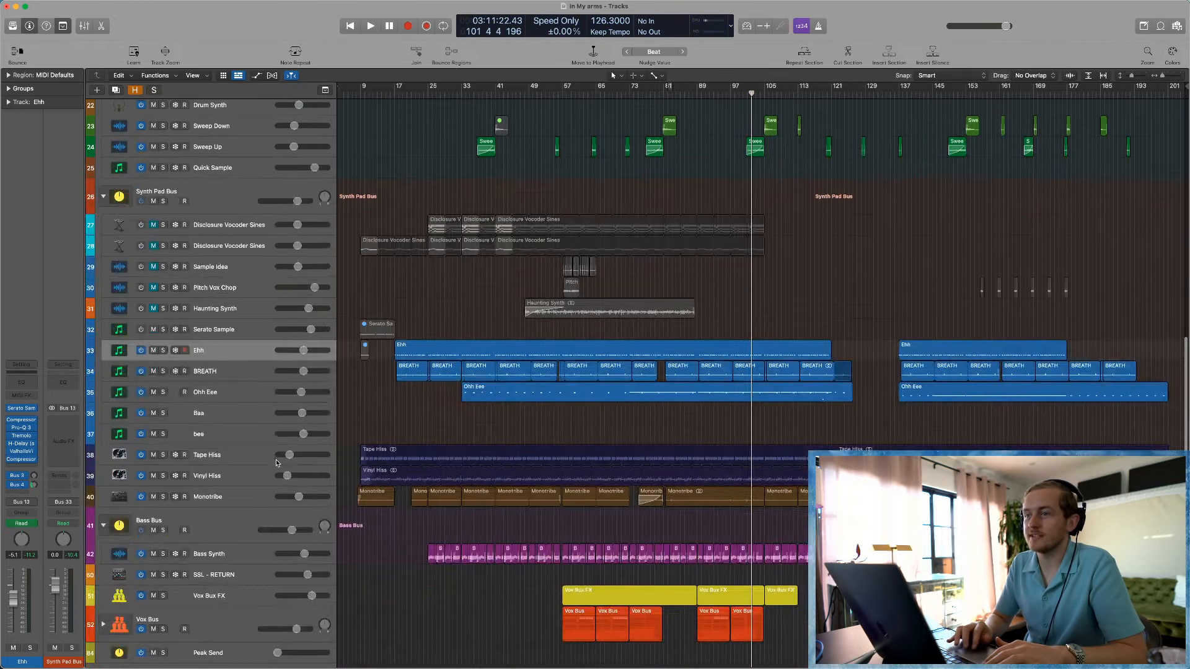
{"action": "scroll", "coordinate": [277, 463], "scroll_direction": "down", "scroll_amount": 1}
{"action": "left_click", "coordinate": [241, 515]}
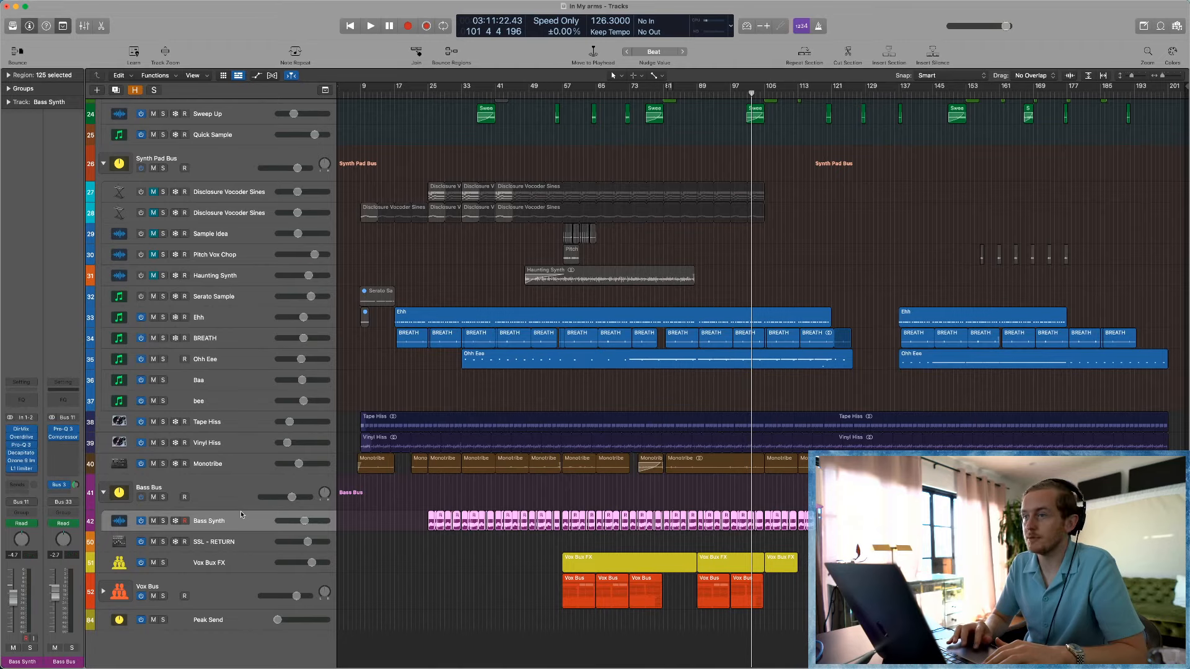
{"action": "scroll", "coordinate": [369, 560], "scroll_direction": "down", "scroll_amount": 1}
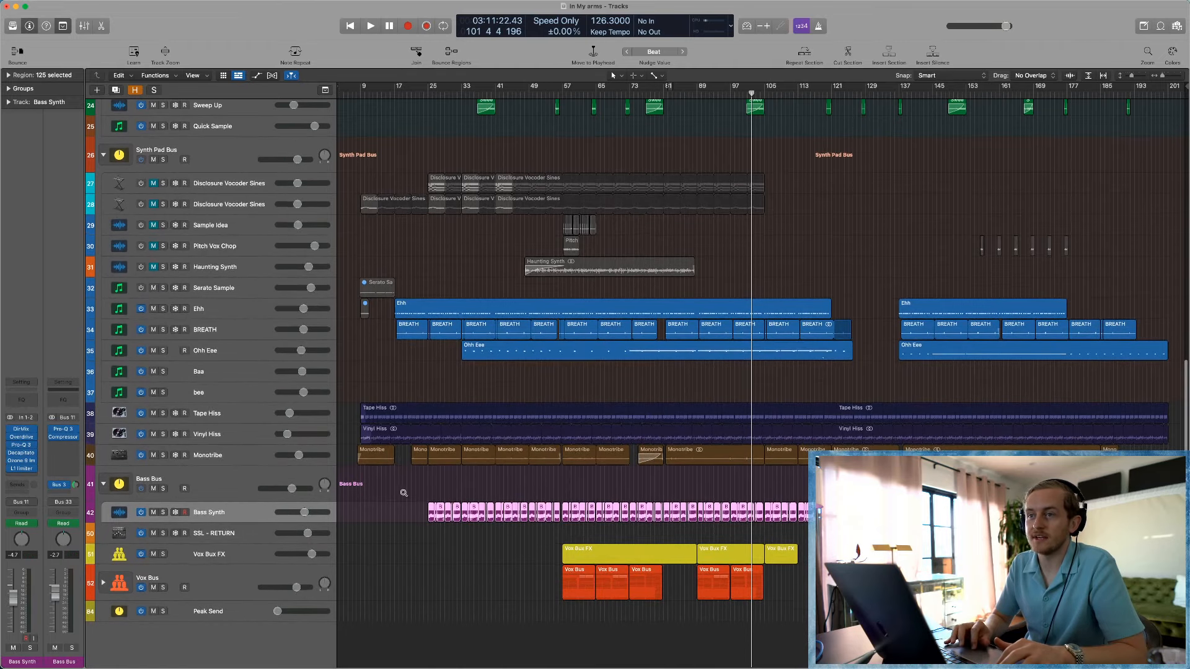
Step: Deselect the Bass Synth regions and examine their waveforms up close from bar 25
{"action": "left_click_drag", "start_coordinate": [402, 492], "coordinate": [526, 567]}
{"action": "scroll", "coordinate": [585, 538], "scroll_direction": "up", "scroll_amount": 4}
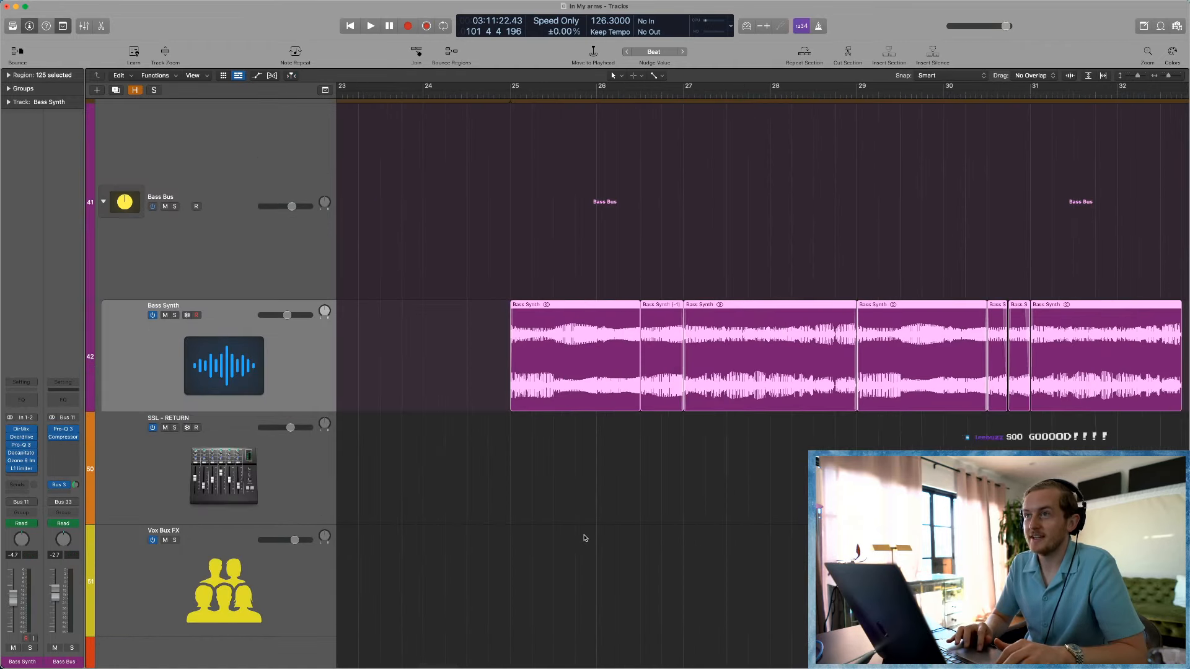
{"action": "left_click", "coordinate": [586, 538]}
{"action": "scroll", "coordinate": [587, 538], "scroll_direction": "up", "scroll_amount": 8}
{"action": "scroll", "coordinate": [586, 538], "scroll_direction": "right", "scroll_amount": 10}
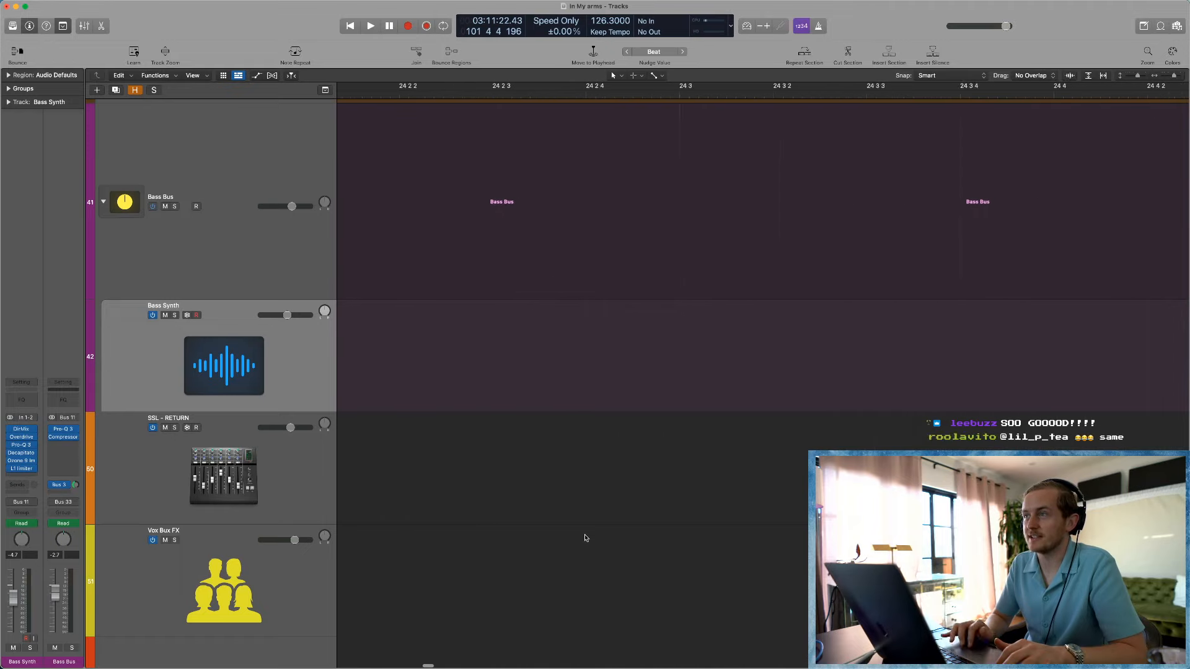
{"action": "scroll", "coordinate": [586, 538], "scroll_direction": "down", "scroll_amount": 4}
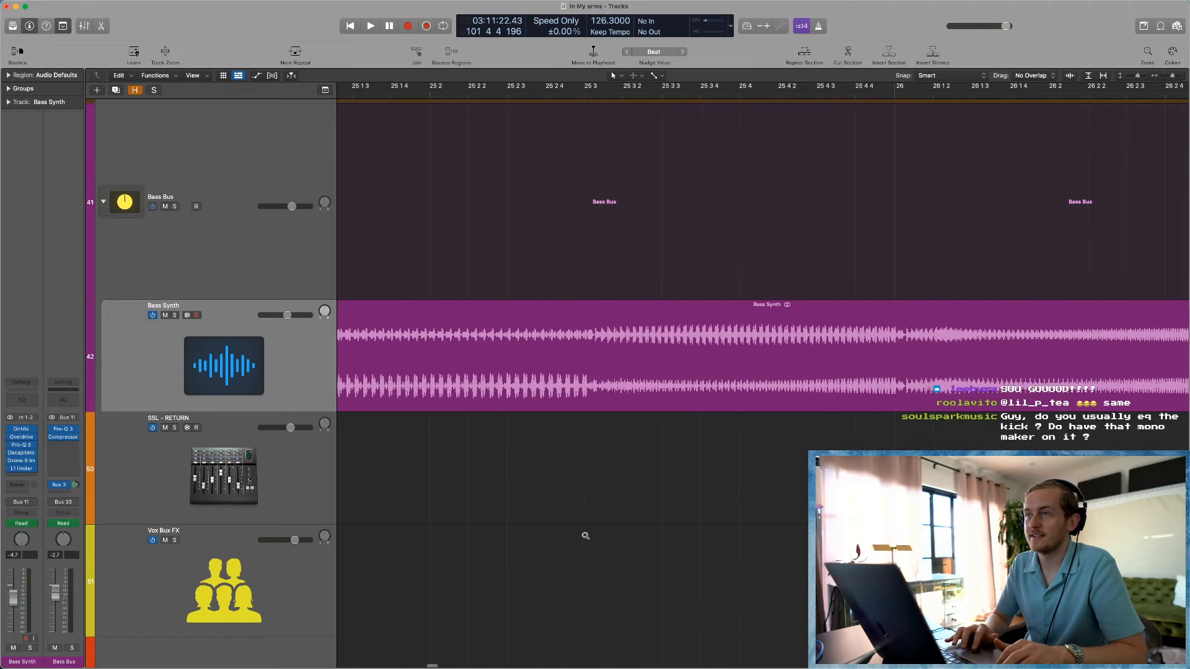
Step: Set a cycle range over the Bass Synth regions from bar 25 to about bar 53
{"action": "scroll", "coordinate": [586, 538], "scroll_direction": "up", "scroll_amount": 6}
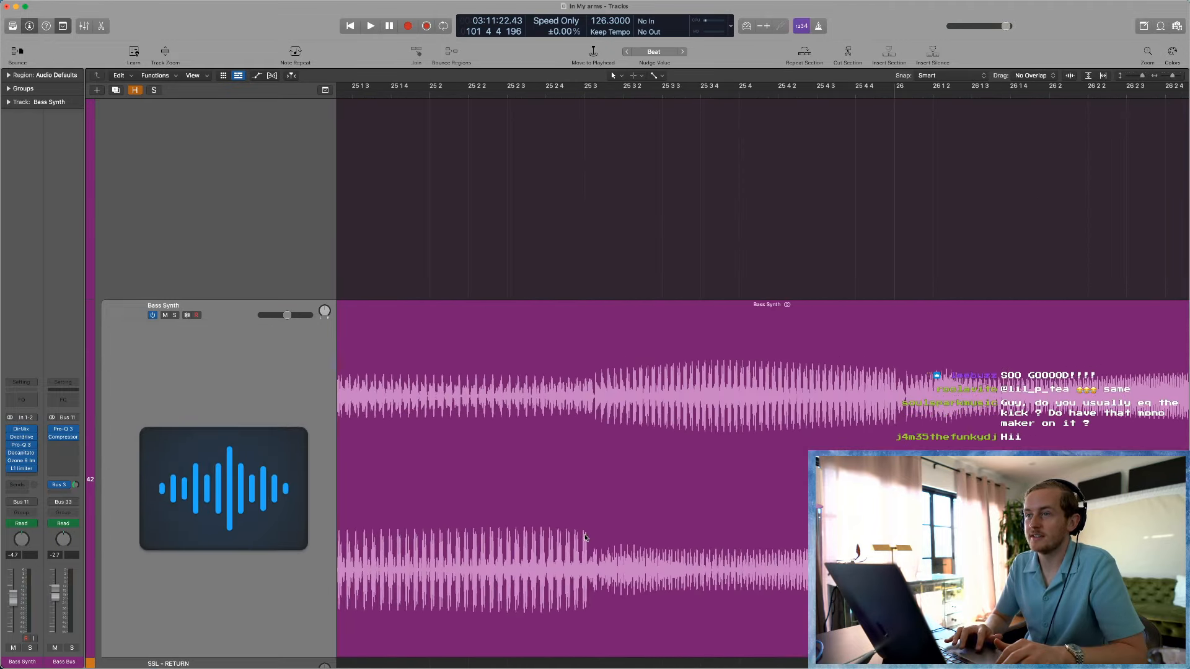
{"action": "scroll", "coordinate": [586, 538], "scroll_direction": "down", "scroll_amount": 10}
{"action": "scroll", "coordinate": [585, 538], "scroll_direction": "down", "scroll_amount": 2}
{"action": "scroll", "coordinate": [586, 538], "scroll_direction": "down", "scroll_amount": 2}
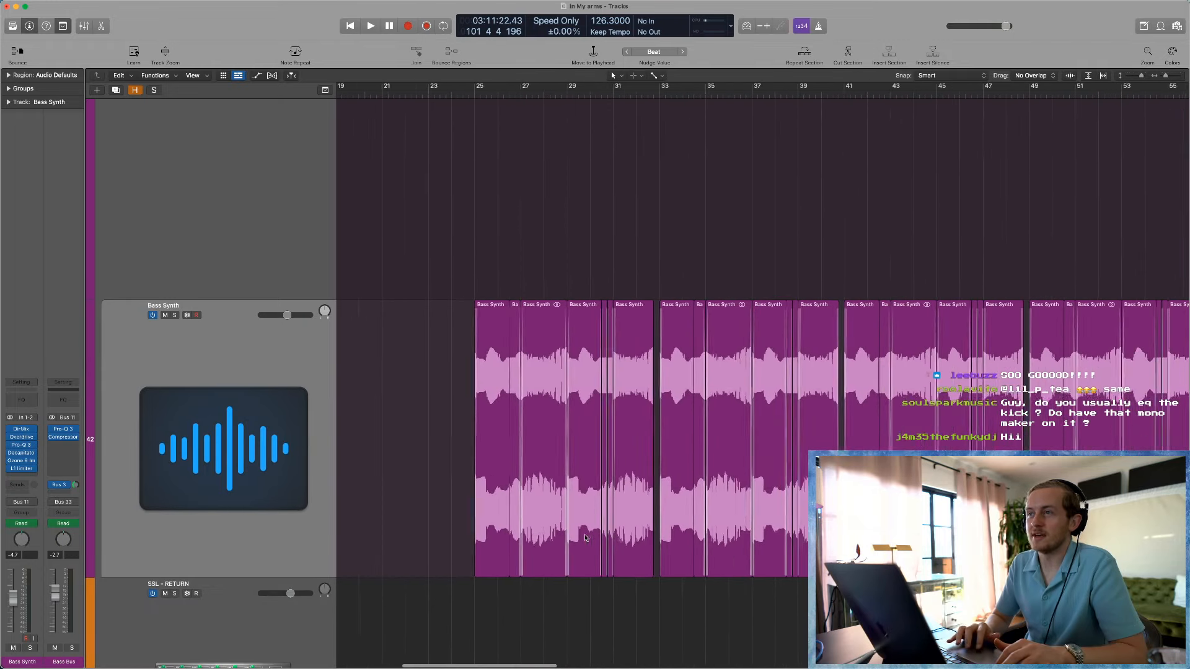
{"action": "scroll", "coordinate": [635, 275], "scroll_direction": "left", "scroll_amount": 3}
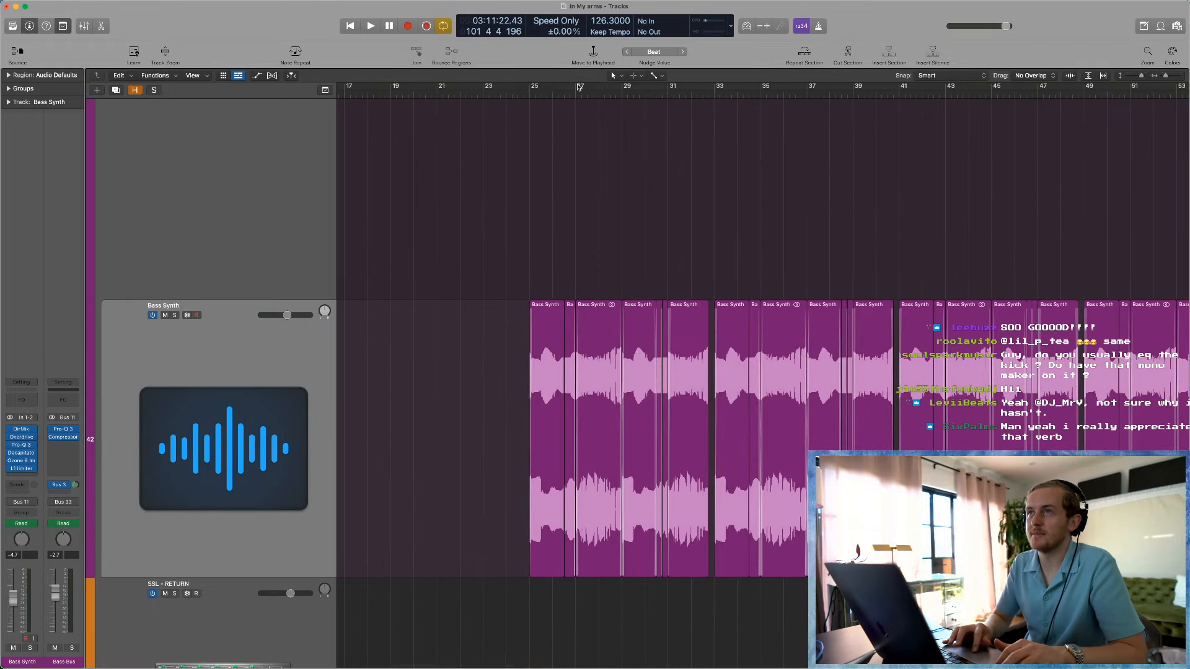
{"action": "left_click_drag", "start_coordinate": [531, 87], "coordinate": [1185, 127]}
Step: Fit the cycle range to the whole first block of Bass Synth regions starting at bar 25, leaving the regions deselected
{"action": "key", "text": "super+Left"}
{"action": "key", "text": "super+Left"}
{"action": "key", "text": "super+Left"}
{"action": "key", "text": "super+Left"}
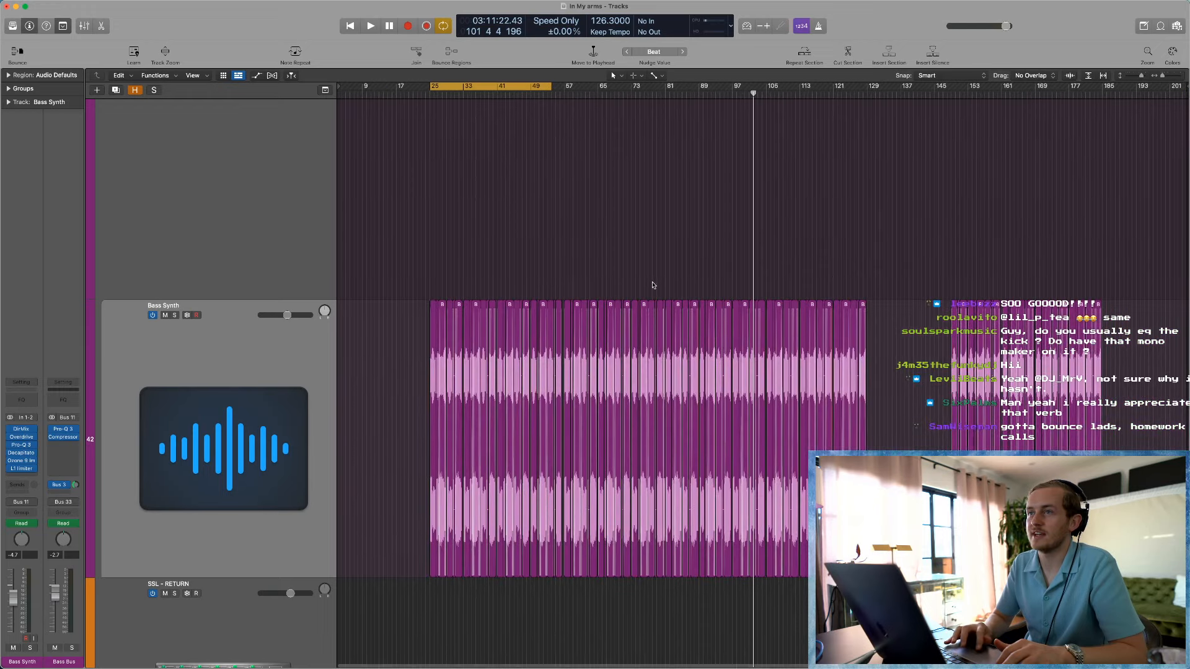
{"action": "left_click_drag", "start_coordinate": [396, 293], "coordinate": [909, 391]}
{"action": "key", "text": "super+u"}
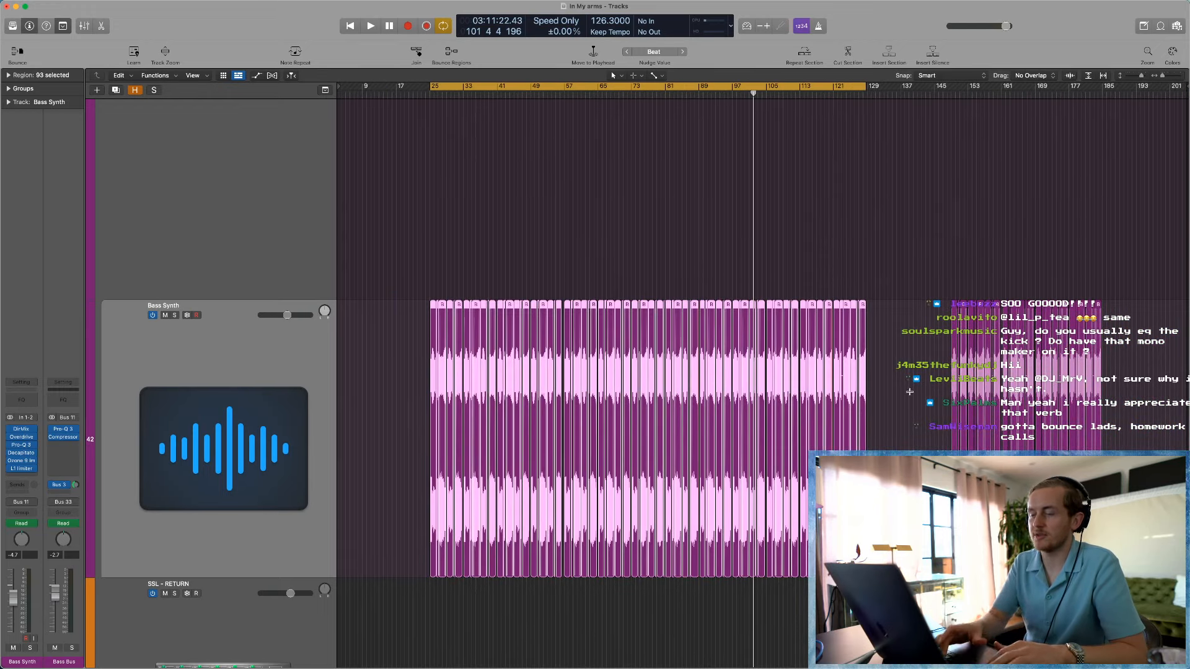
{"action": "left_click", "coordinate": [403, 289]}
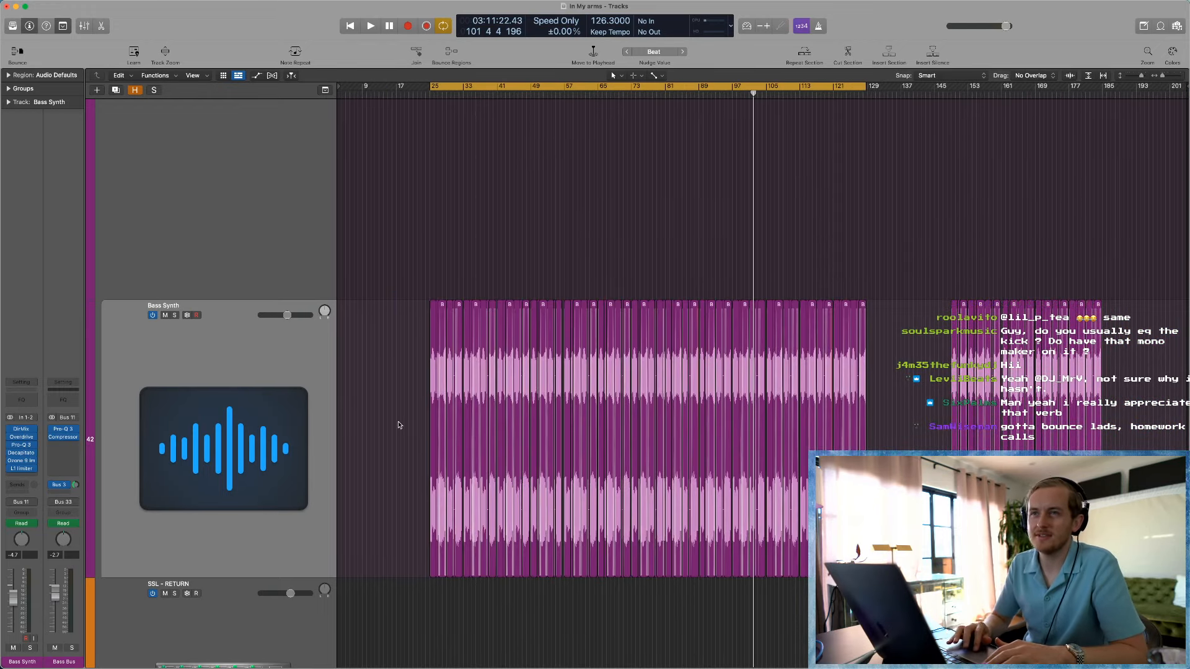
Step: Play the project from the cycle start at bar 25 and solo the Bass Synth track
{"action": "key", "text": "super+Right"}
{"action": "key", "text": "super+Right"}
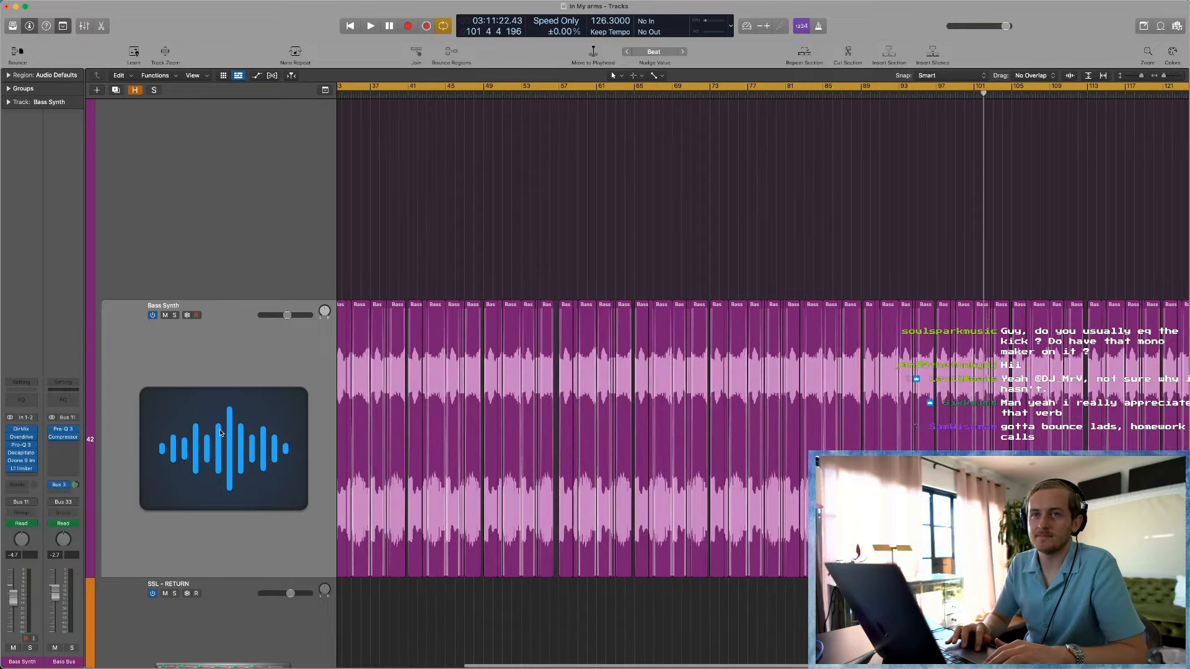
{"action": "key", "text": "space"}
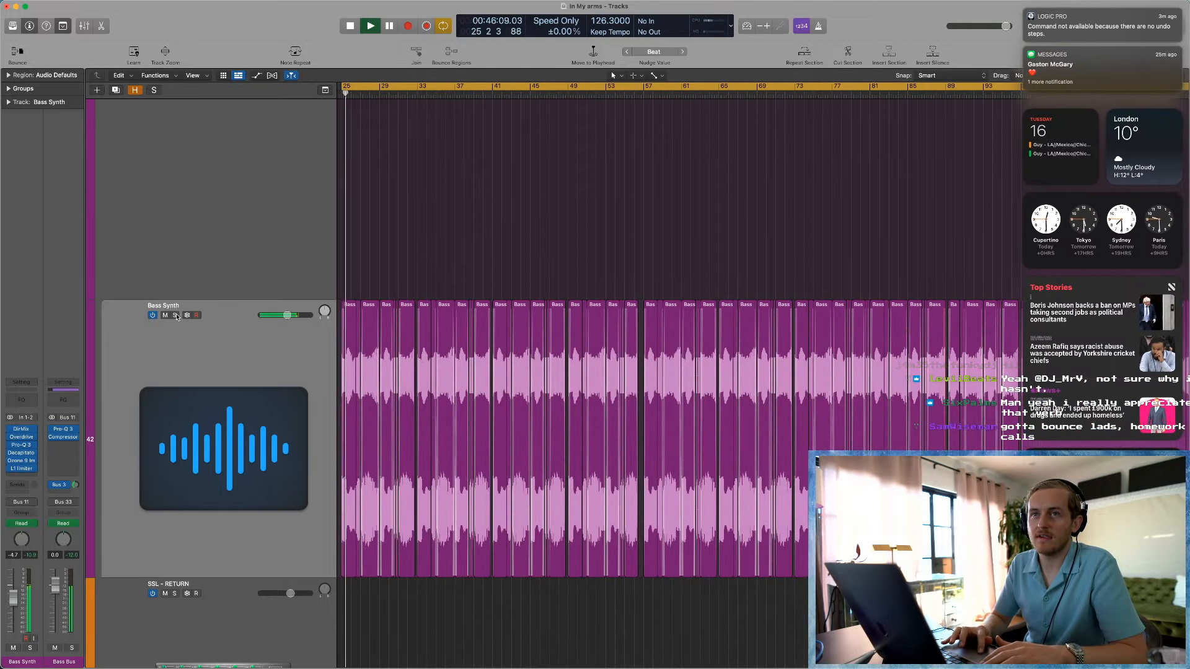
{"action": "left_click", "coordinate": [174, 315]}
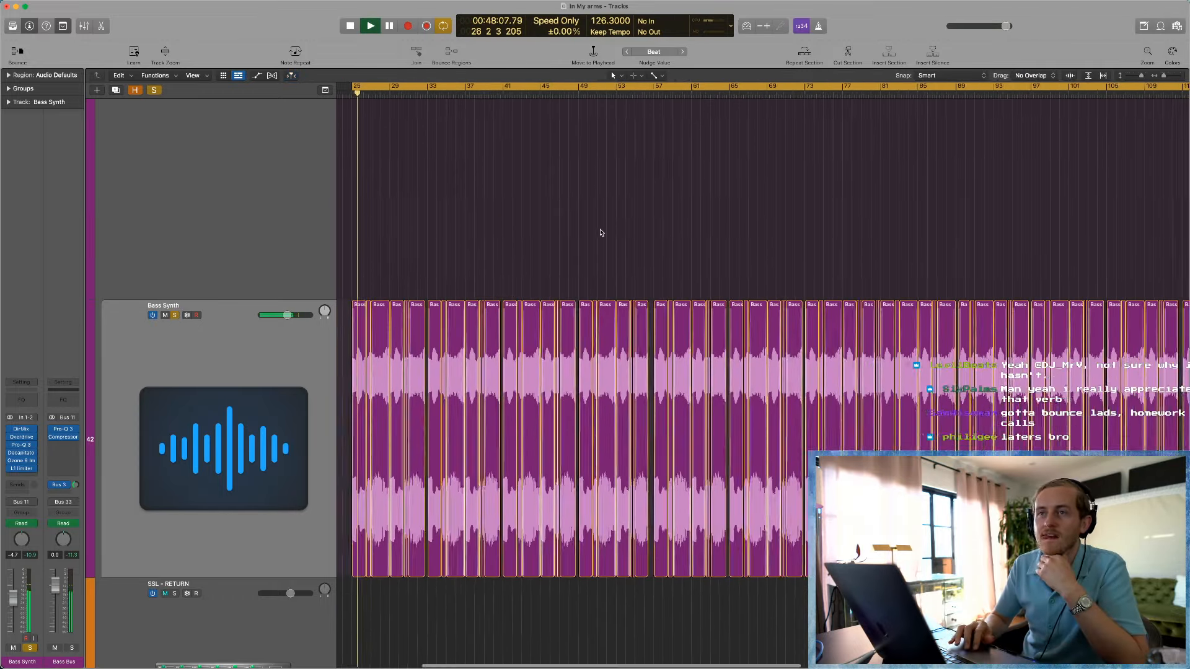
Step: Listen to the soloed Bass Synth while viewing its opening regions up close, and stop playback just after bar 29
{"action": "scroll", "coordinate": [545, 254], "scroll_direction": "left", "scroll_amount": 3}
{"action": "key", "text": "super+Right"}
{"action": "key", "text": "super+Right"}
{"action": "key", "text": "super+Right"}
{"action": "key", "text": "super+Right"}
{"action": "key", "text": "super+Right"}
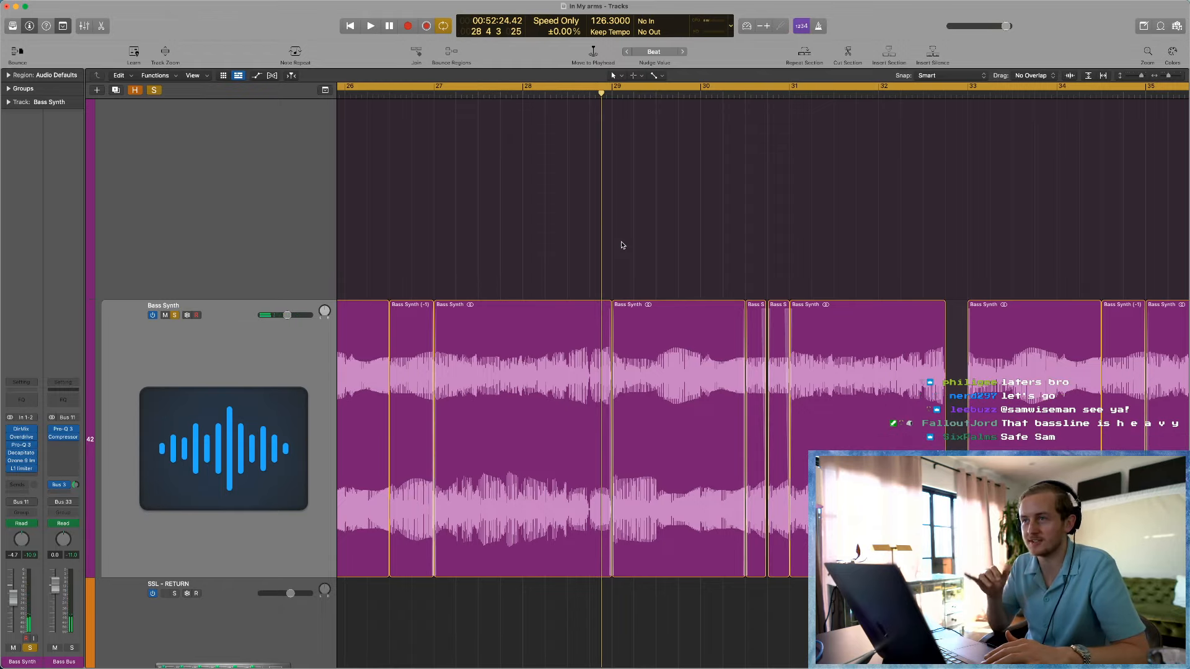
{"action": "scroll", "coordinate": [623, 245], "scroll_direction": "left", "scroll_amount": 5}
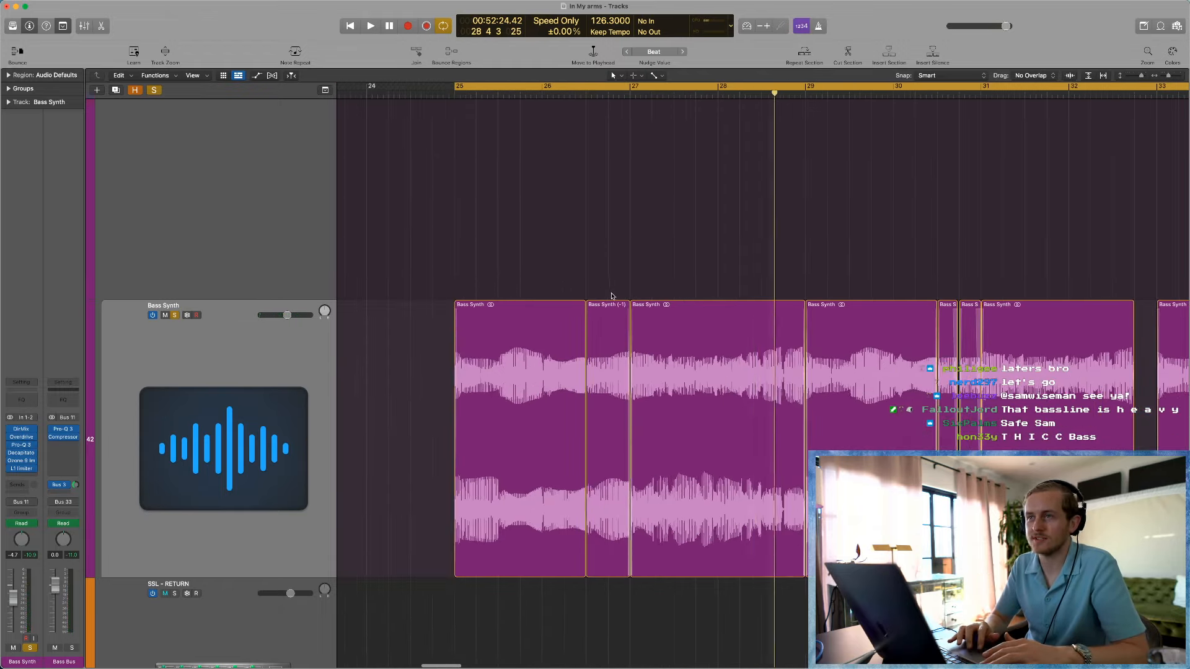
{"action": "key", "text": "shift+Return"}
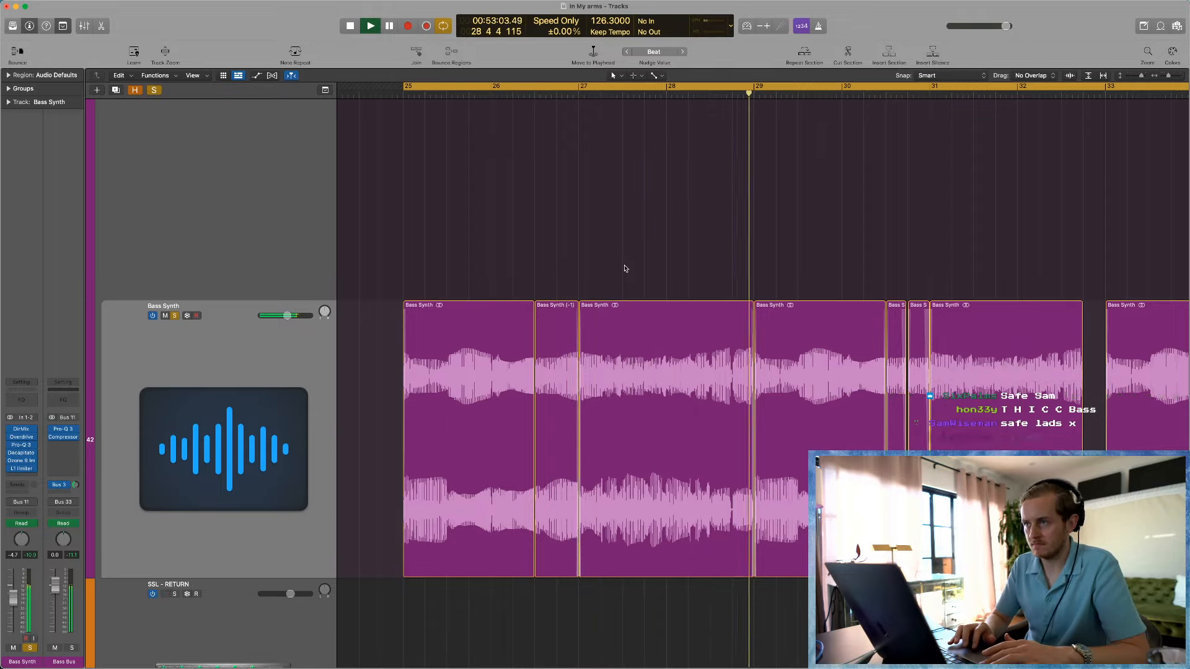
{"action": "key", "text": "space"}
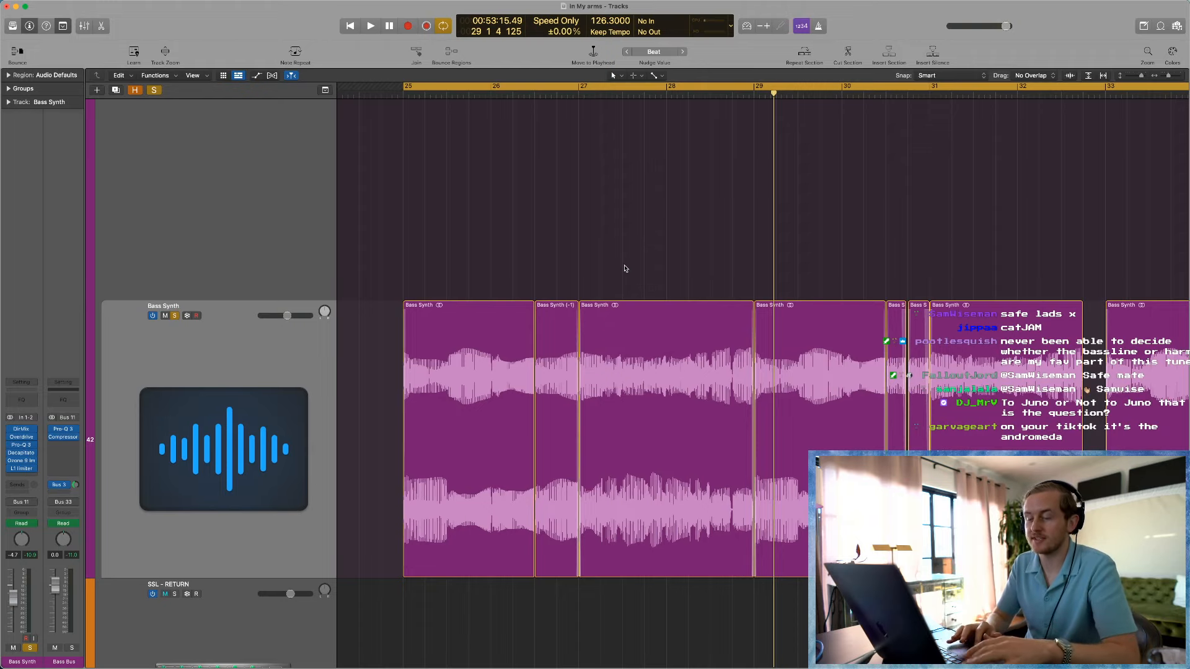
Step: Audition the Bass Synth from bar 25 with its Flex switched off, and restore Flex when playback is stopped
{"action": "key", "text": "super+f"}
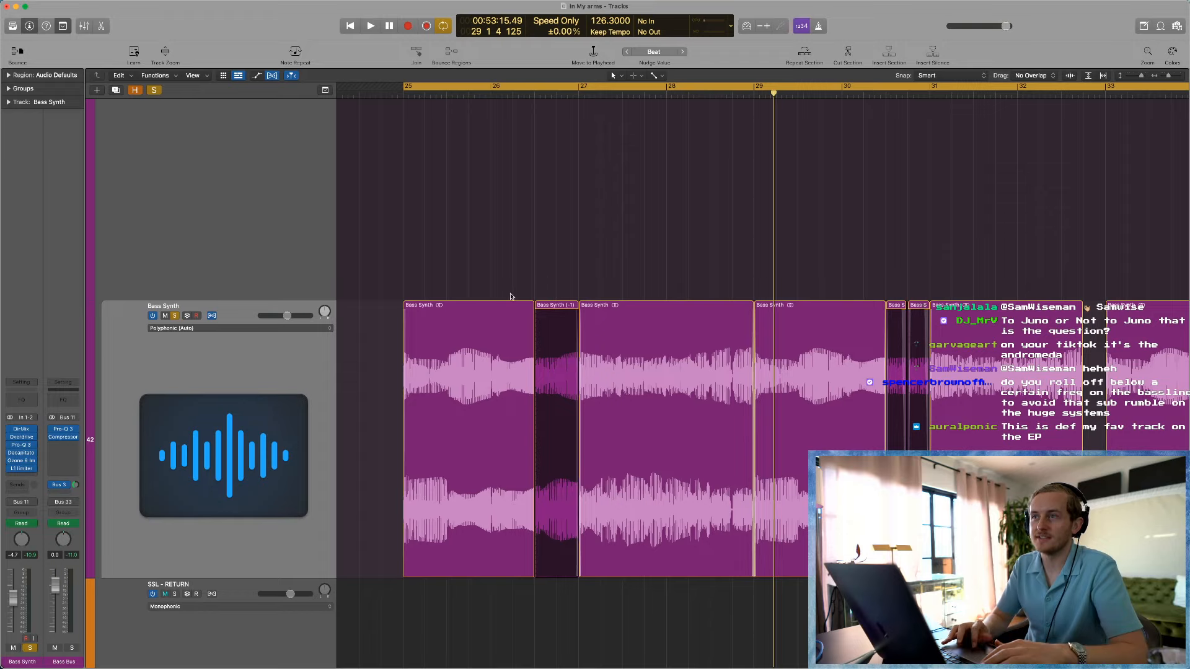
{"action": "left_click", "coordinate": [213, 316]}
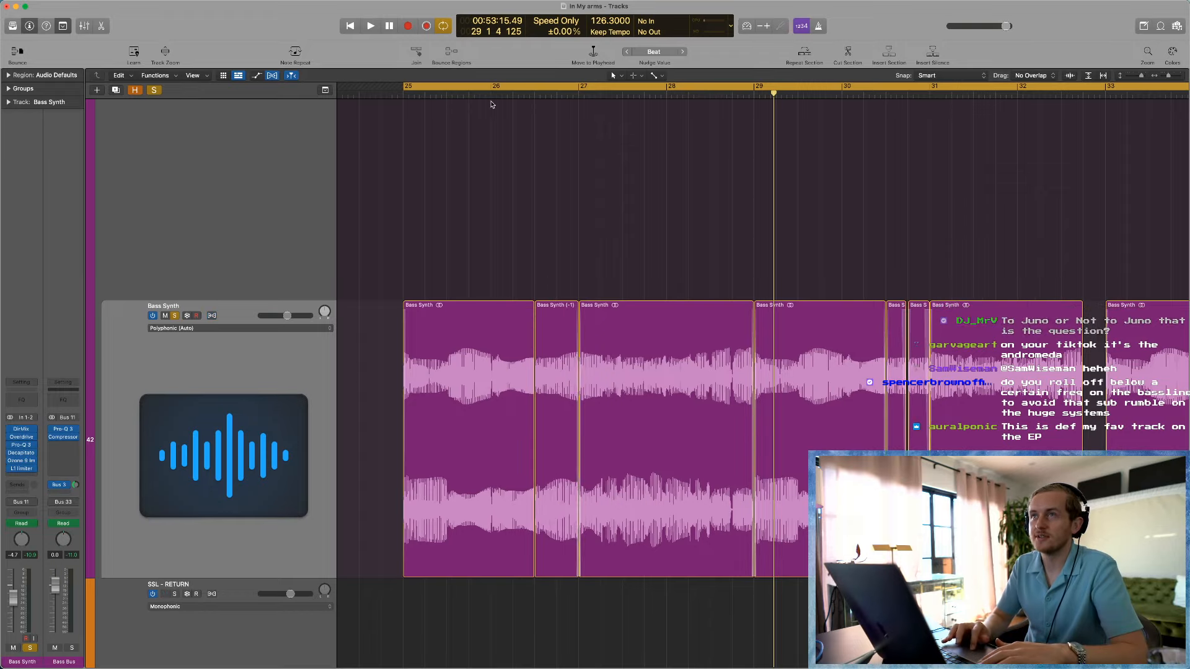
{"action": "key", "text": "space"}
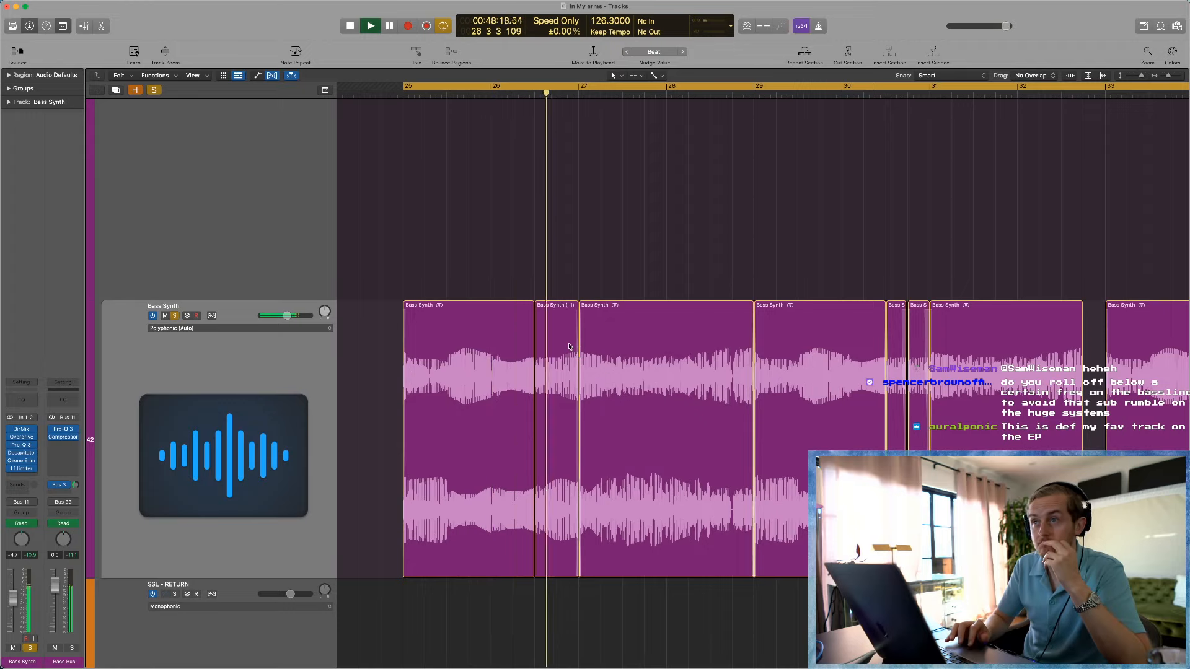
{"action": "key", "text": "space"}
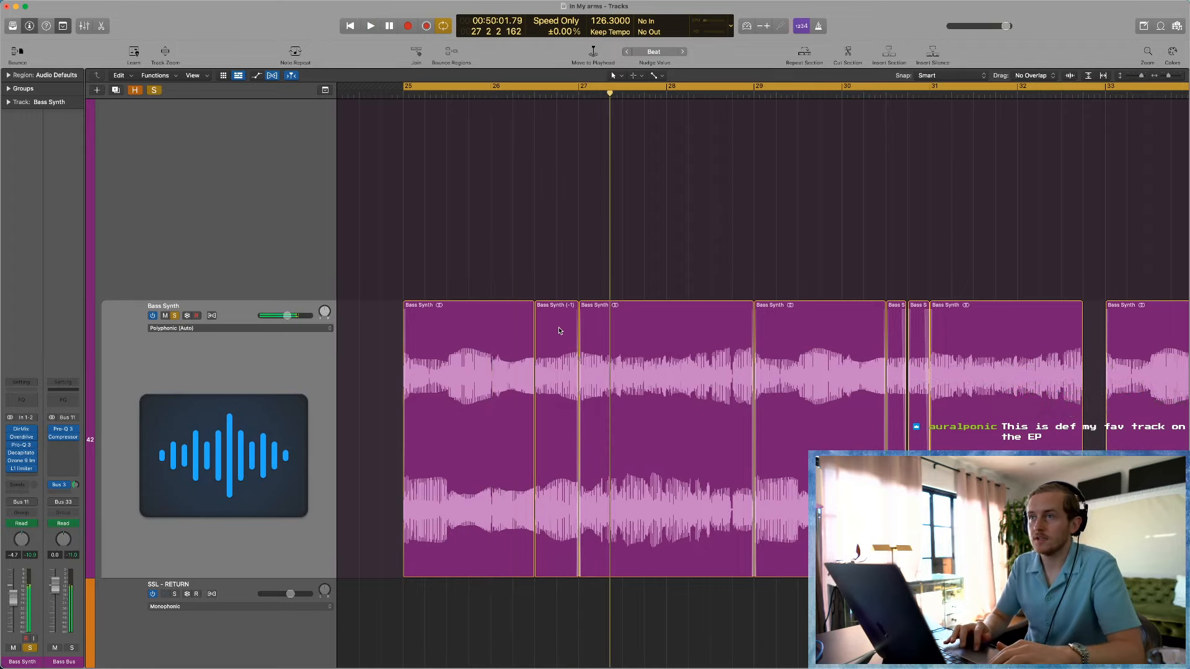
{"action": "left_click", "coordinate": [211, 316]}
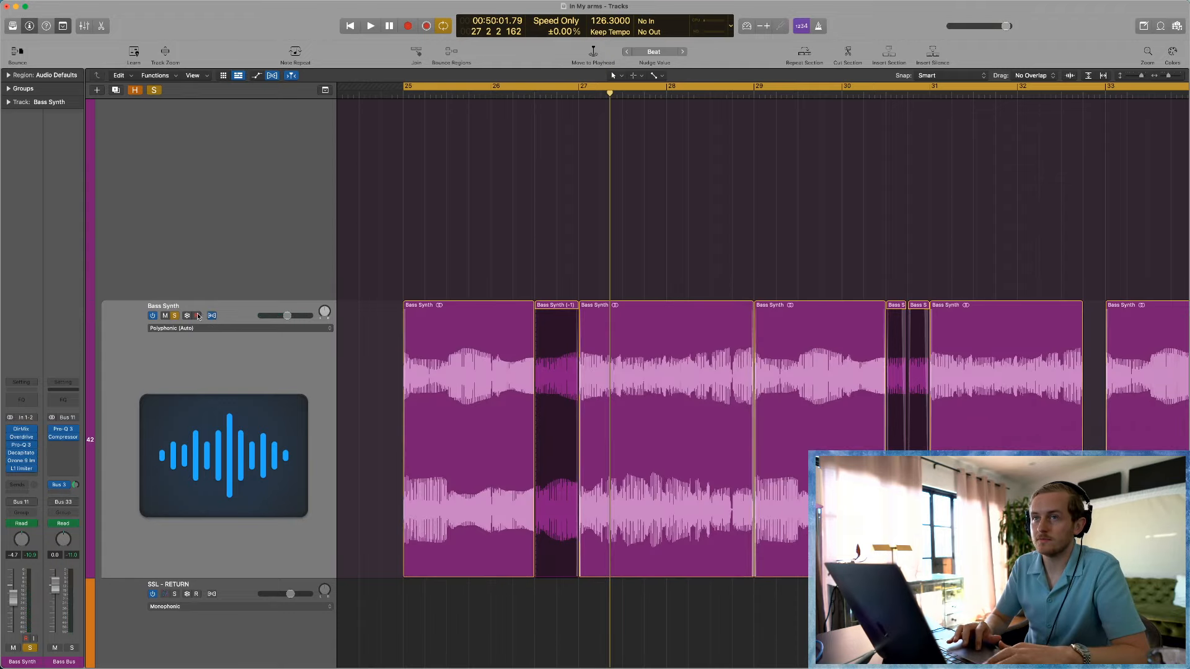
{"action": "key", "text": "super+f"}
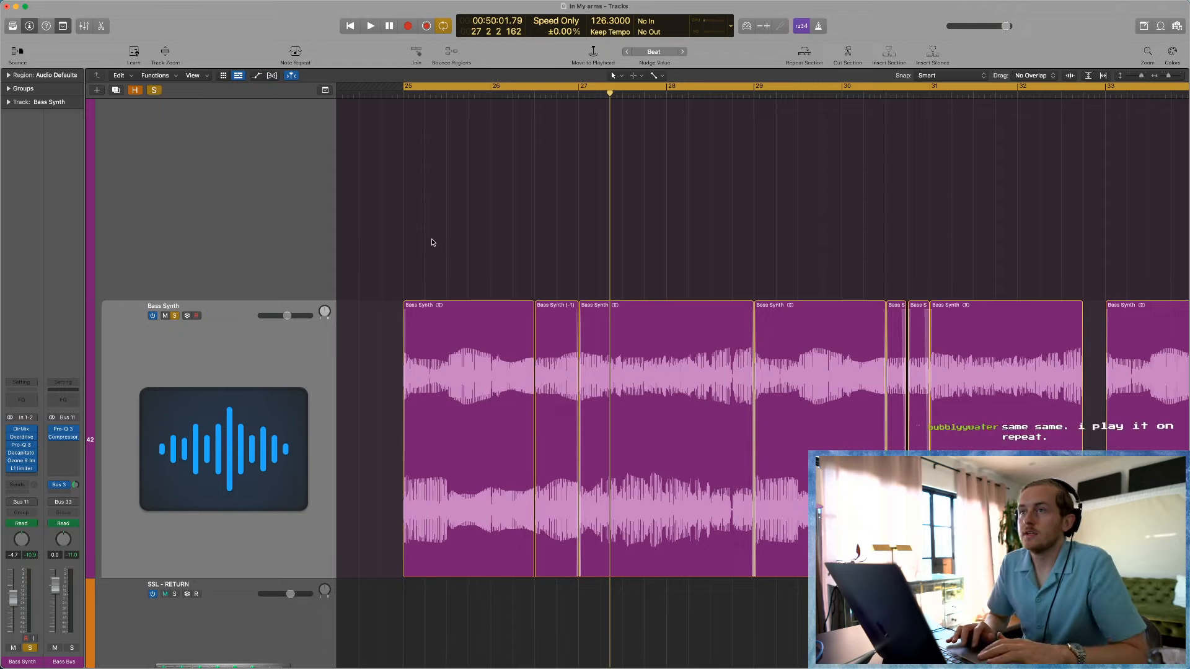
Step: Select the Bass Synth region transposed by -1 before bar 27 and replay the track from bar 25
{"action": "left_click", "coordinate": [548, 322]}
{"action": "key", "text": "space"}
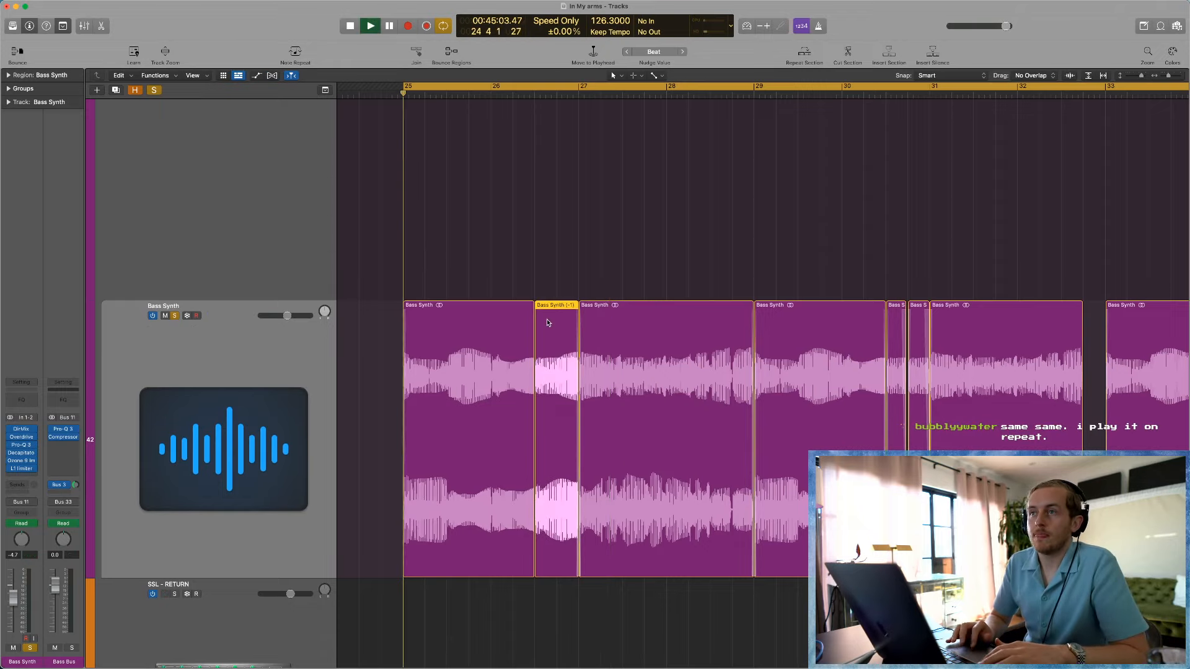
{"action": "scroll", "coordinate": [533, 275], "scroll_direction": "down", "scroll_amount": 3}
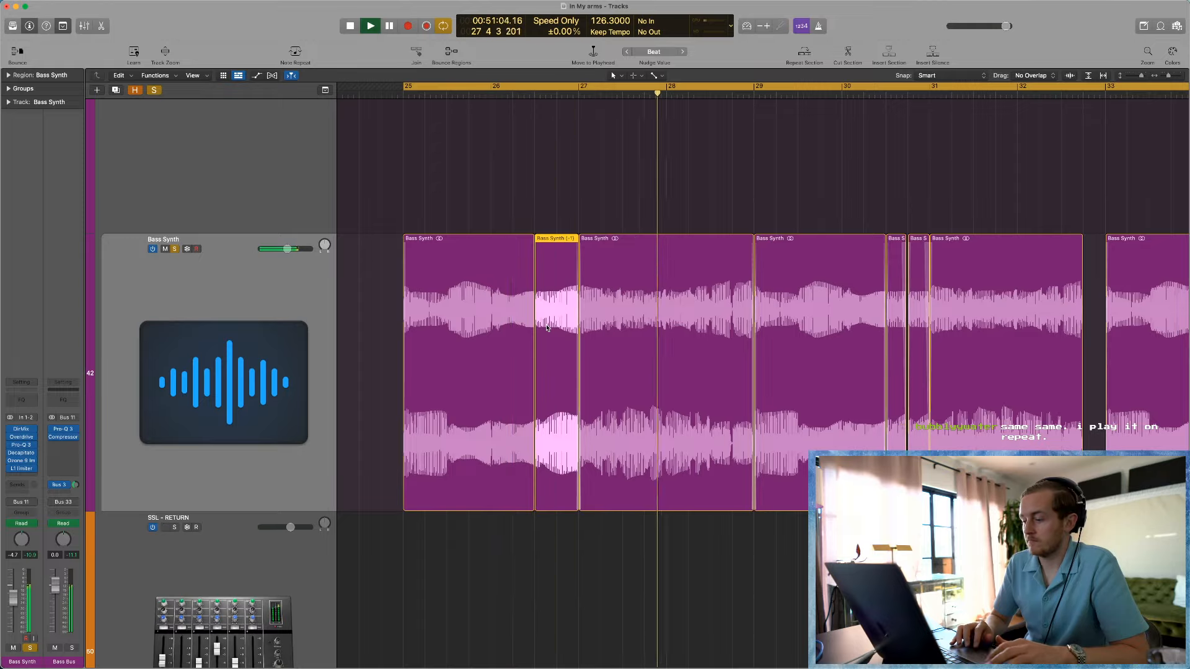
Step: Bypass the insert plug-ins on the Bass Synth channel and play the unprocessed sound up to bar 33
{"action": "key", "text": "space"}
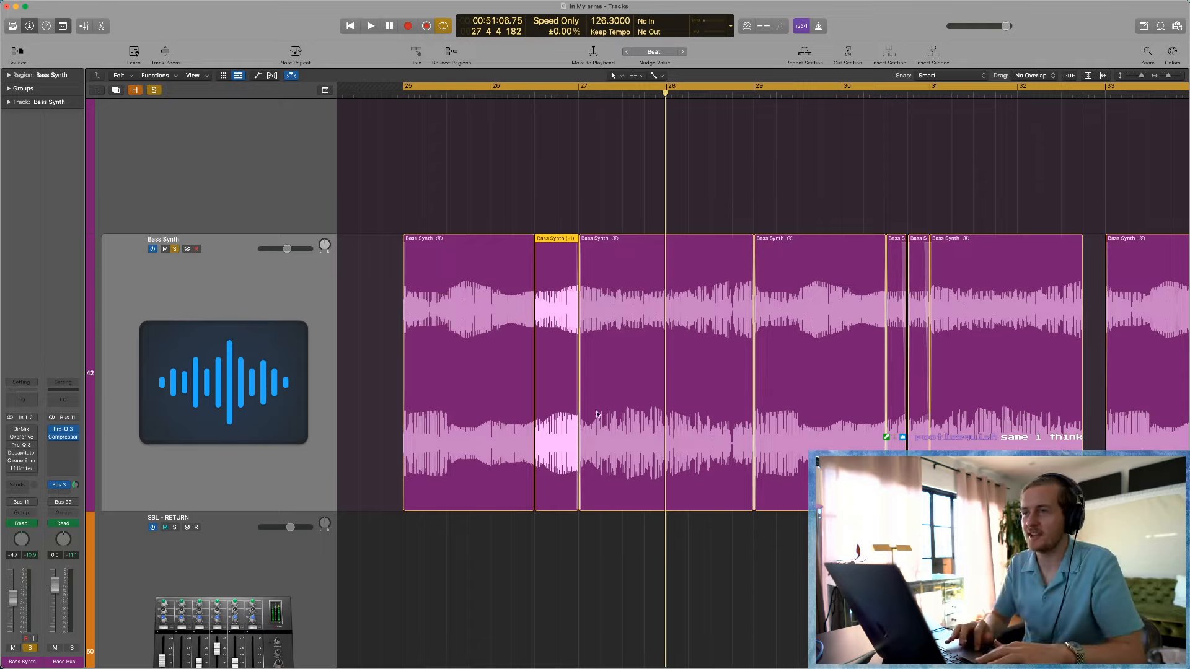
{"action": "key", "text": "space"}
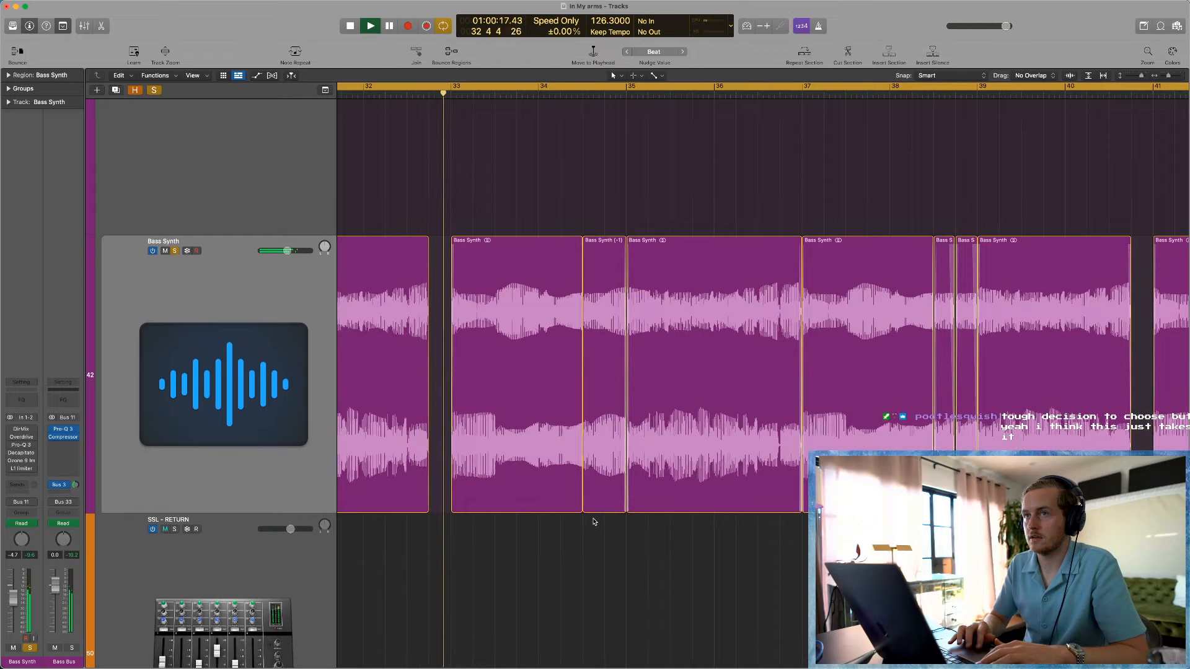
{"action": "key", "text": "space"}
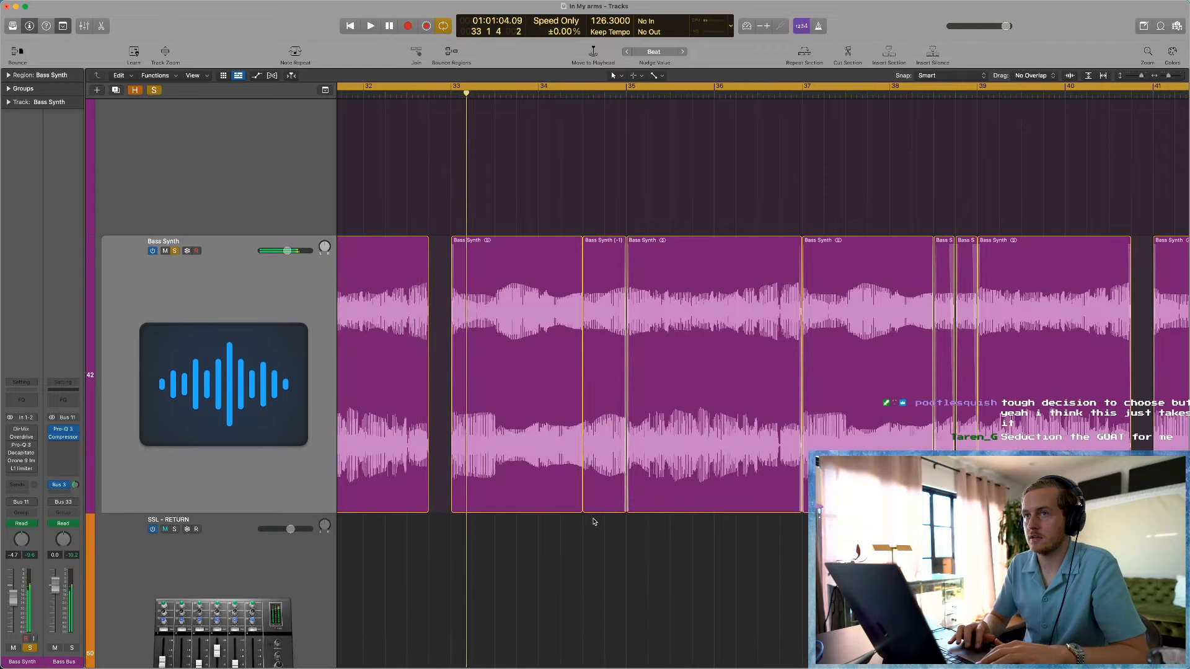
Step: Open the Bass Synth's Direction Mixer and compare the sound from bar 25 with it off and on, leaving it on
{"action": "left_click", "coordinate": [23, 432]}
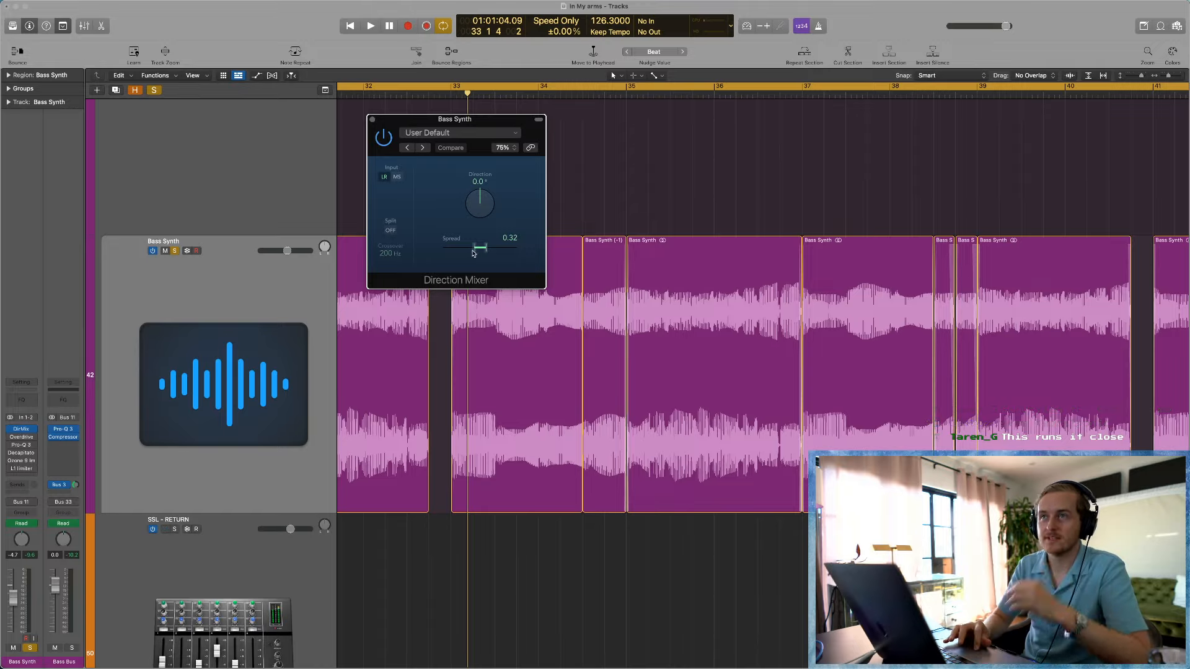
{"action": "key", "text": "space"}
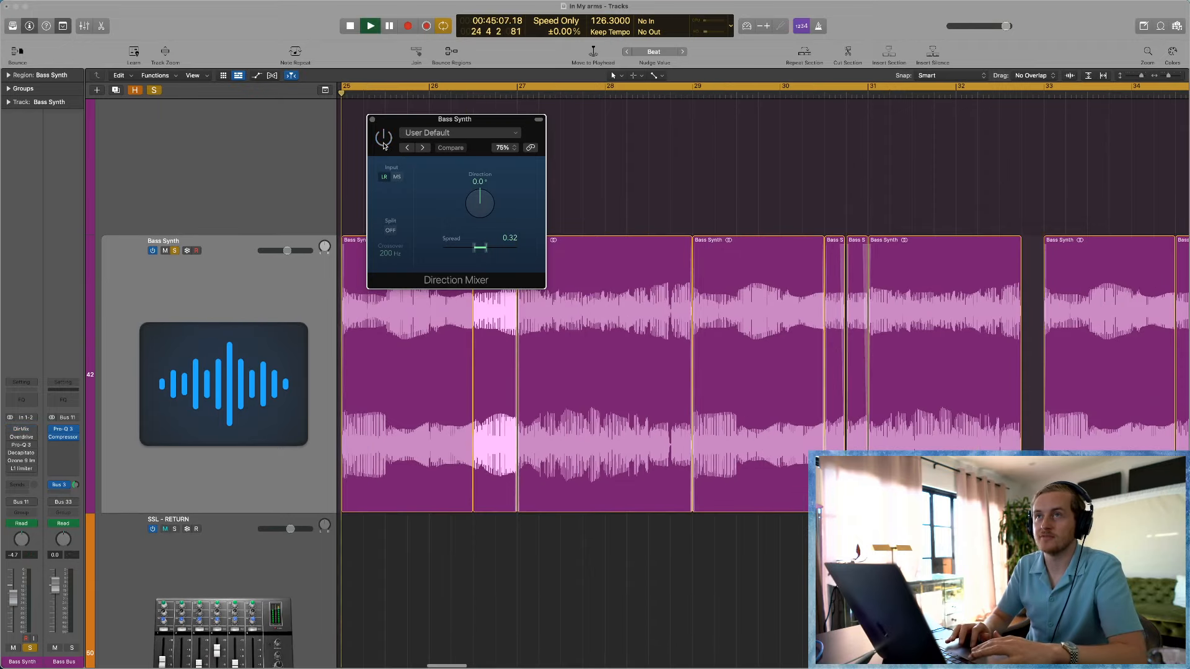
{"action": "key", "text": "space"}
{"action": "left_click", "coordinate": [384, 146]}
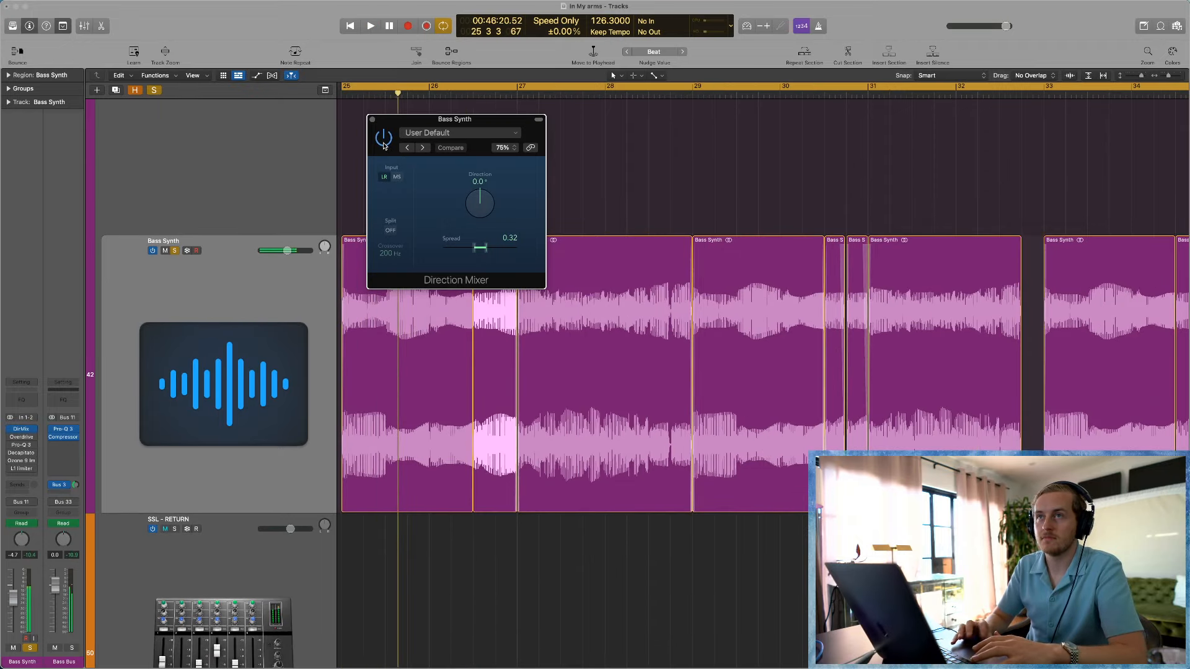
{"action": "key", "text": "space"}
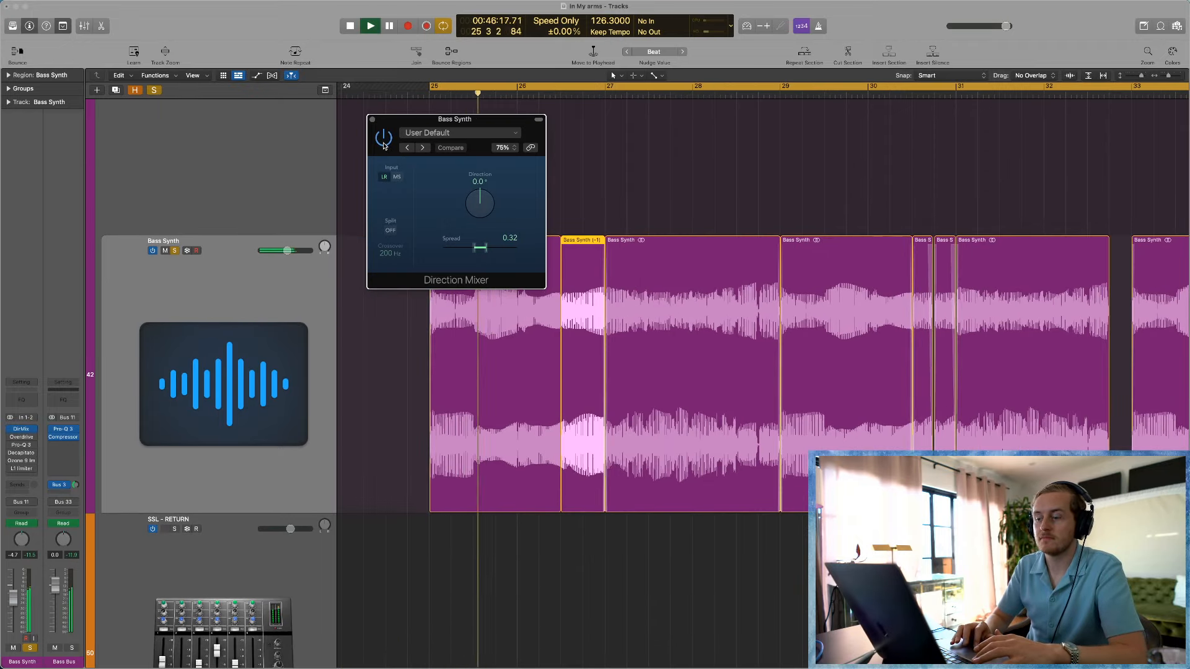
{"action": "key", "text": "space"}
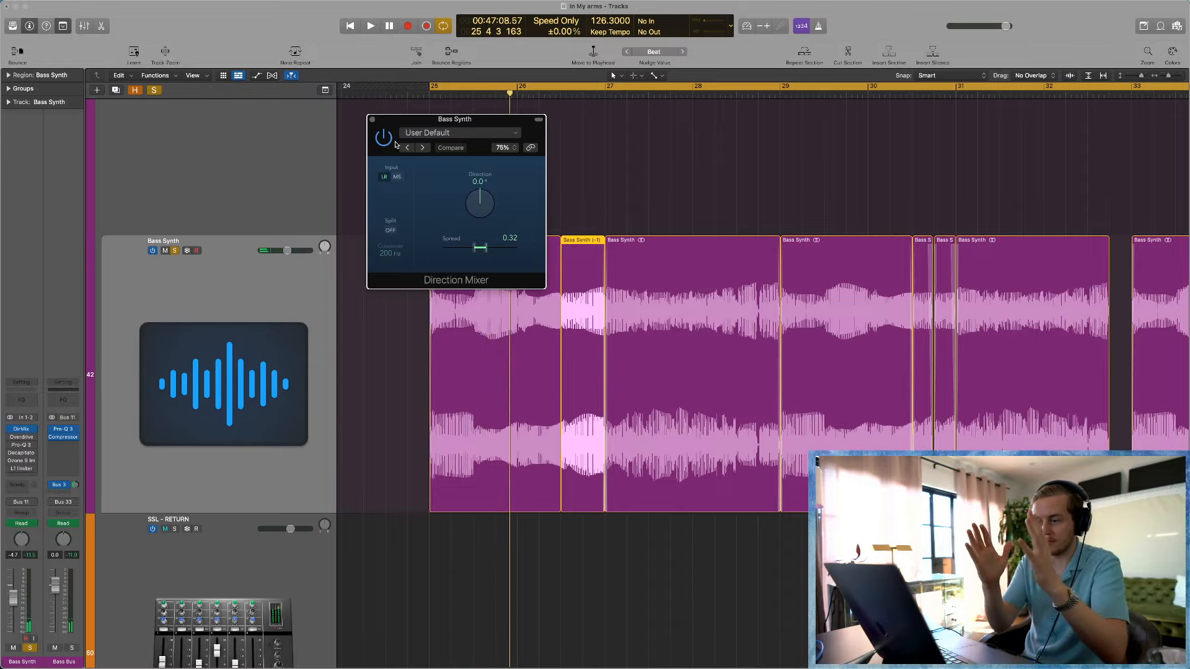
Step: Close the Direction Mixer and audition the Bass Synth from bar 25 with its Overdrive plug-in open and switched on
{"action": "left_click", "coordinate": [373, 120]}
{"action": "key", "text": "space"}
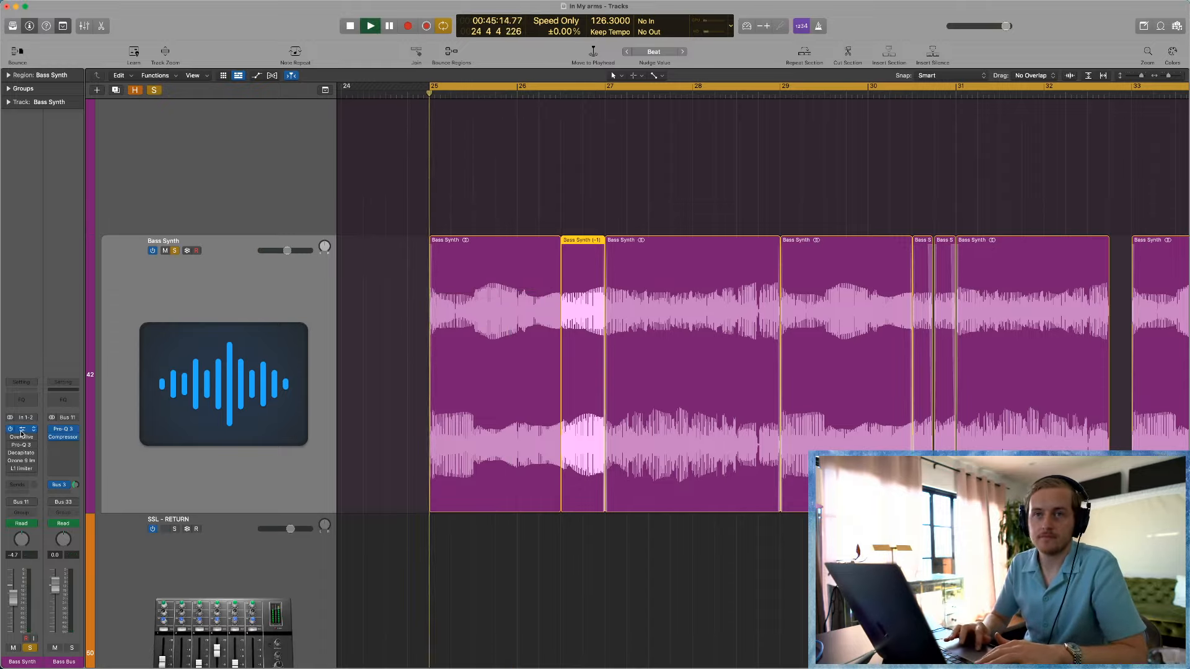
{"action": "left_click", "coordinate": [21, 439]}
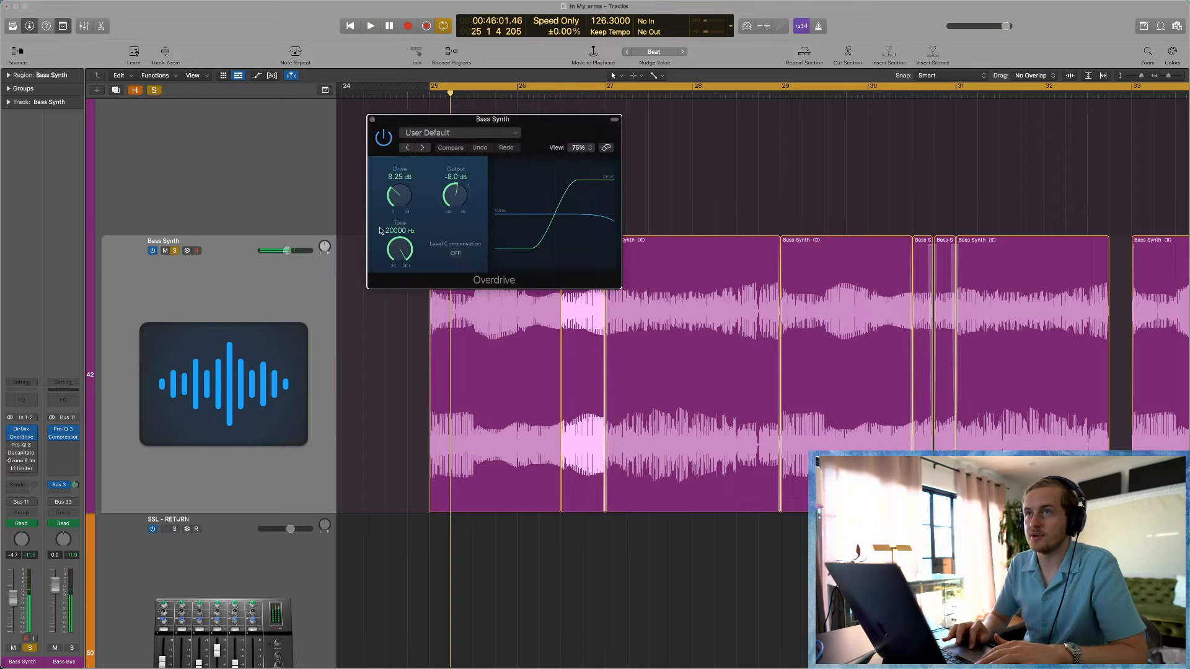
{"action": "key", "text": "space"}
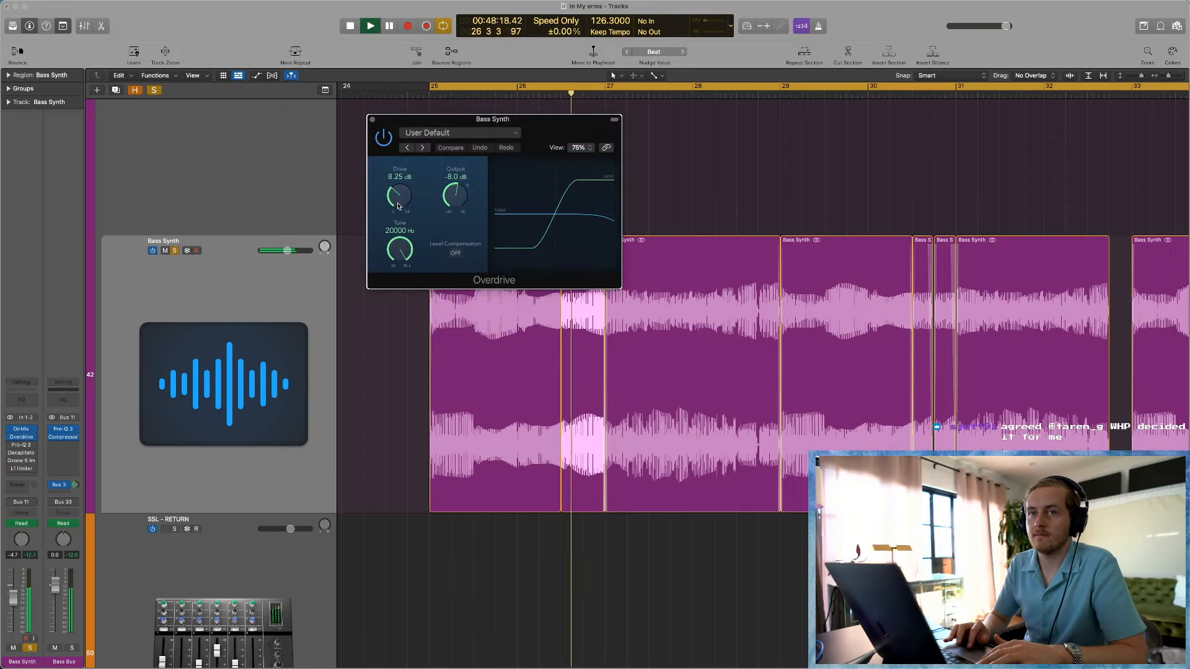
{"action": "key", "text": "space"}
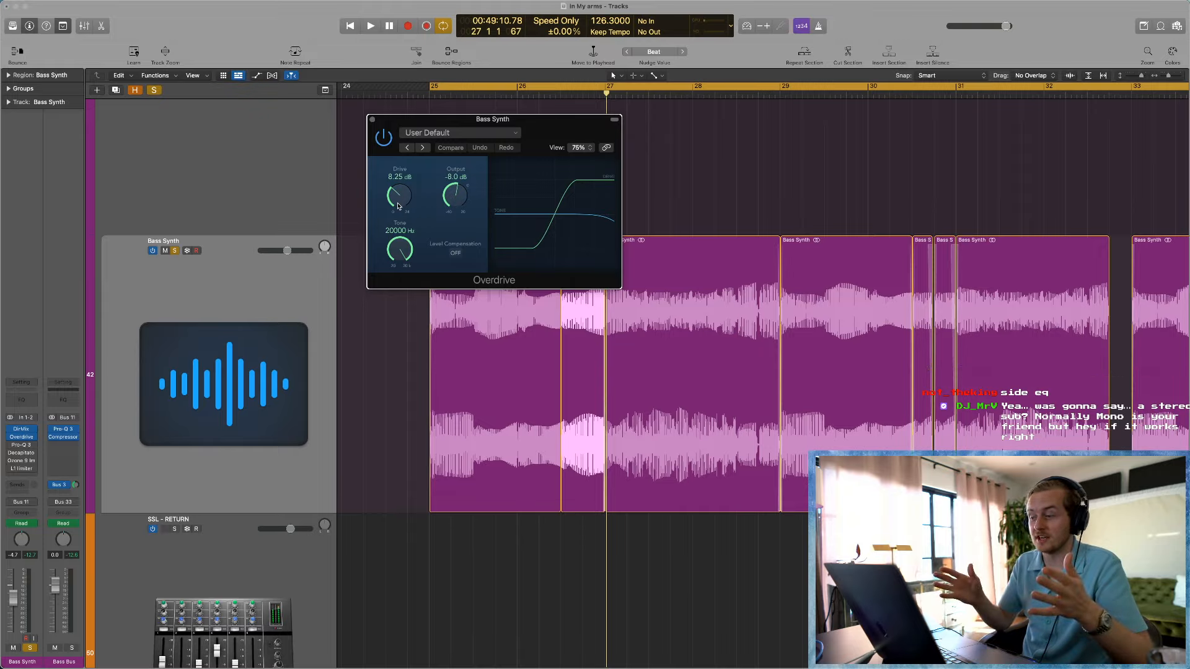
{"action": "key", "text": "space"}
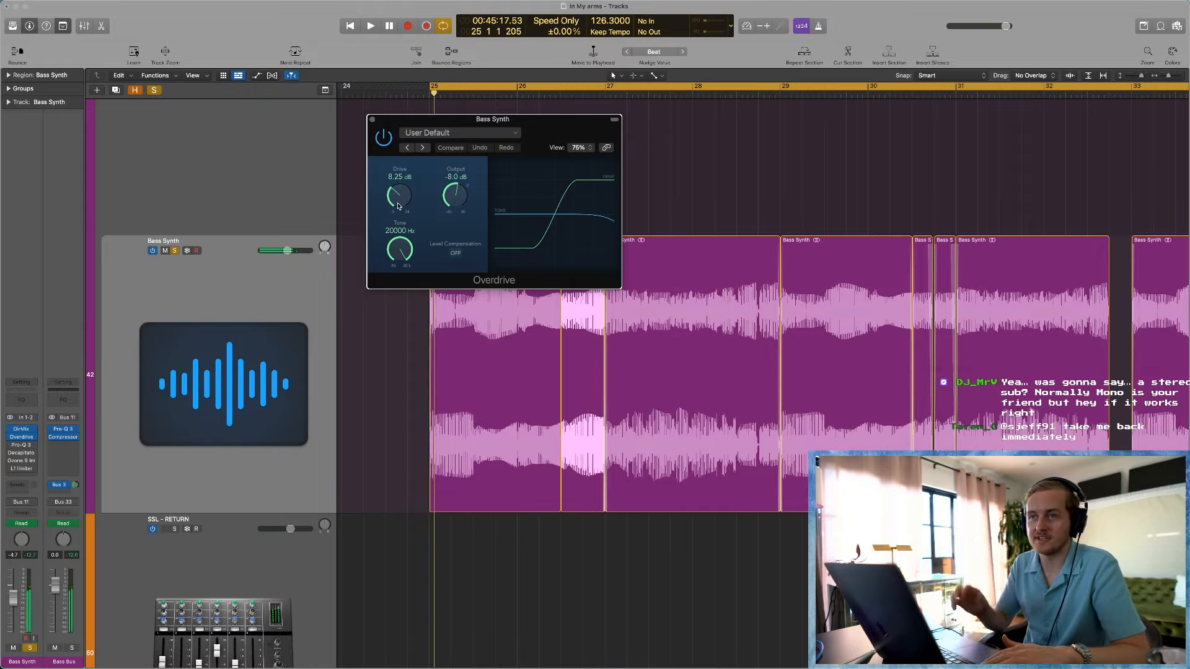
{"action": "key", "text": "space"}
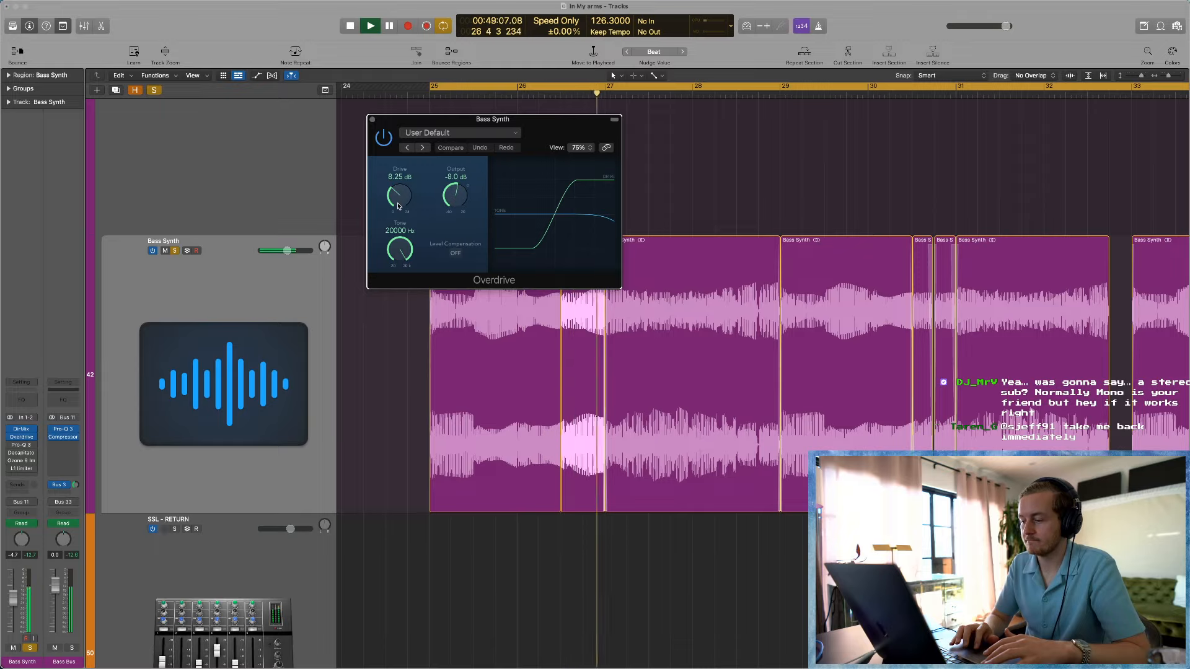
Step: Close the Overdrive, open the Bass Synth's Pro-Q 3 equaliser switched on, and briefly play the track from bar 25
{"action": "key", "text": "space"}
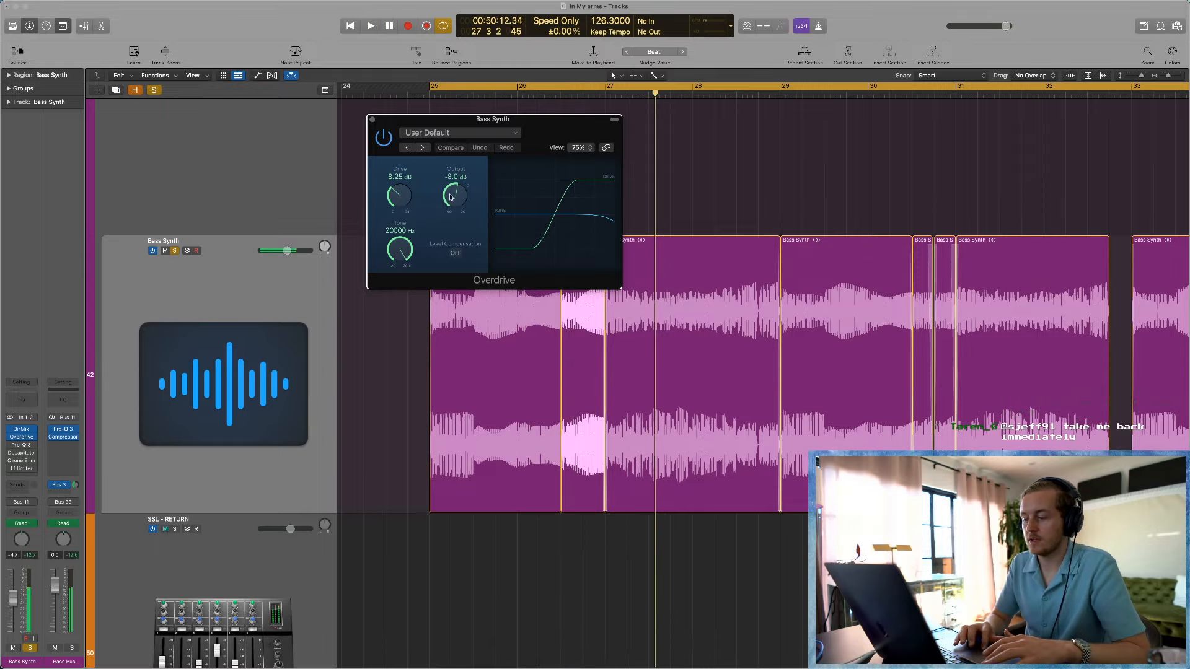
{"action": "left_click", "coordinate": [372, 119]}
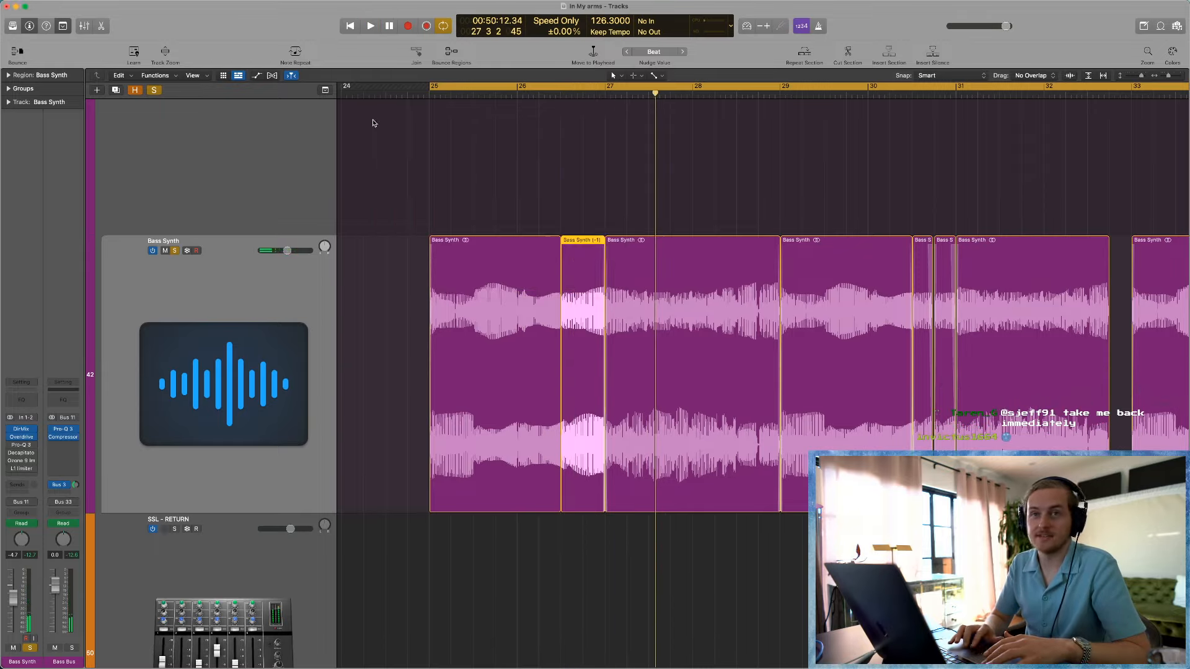
{"action": "left_click", "coordinate": [22, 447]}
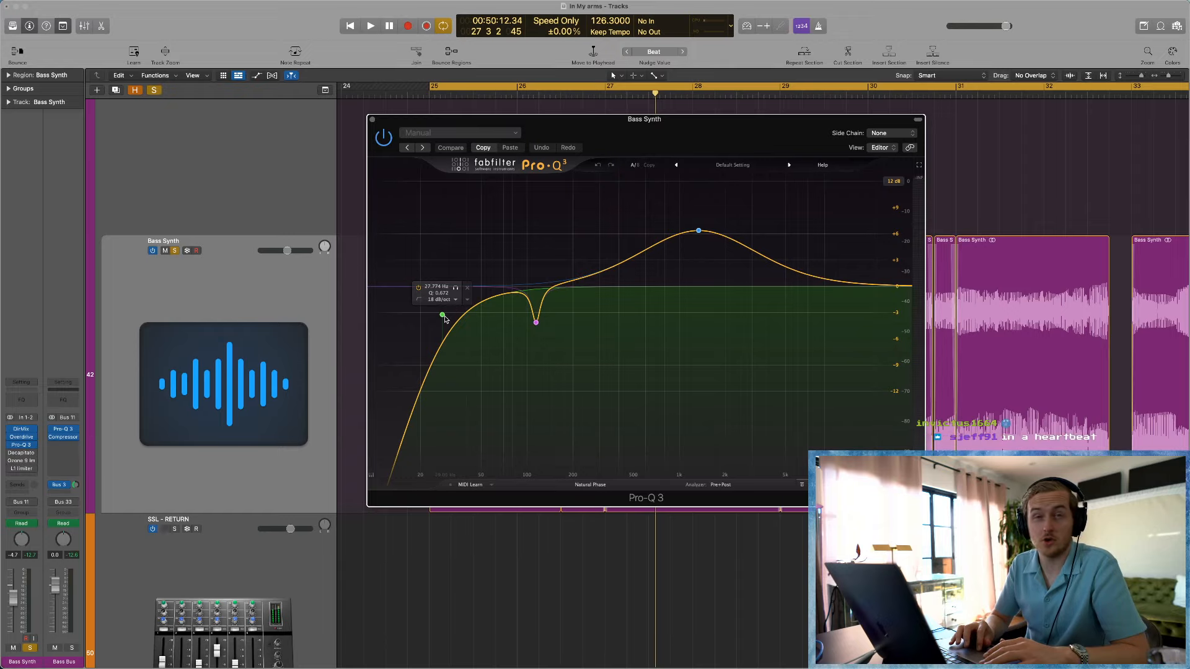
{"action": "key", "text": "space"}
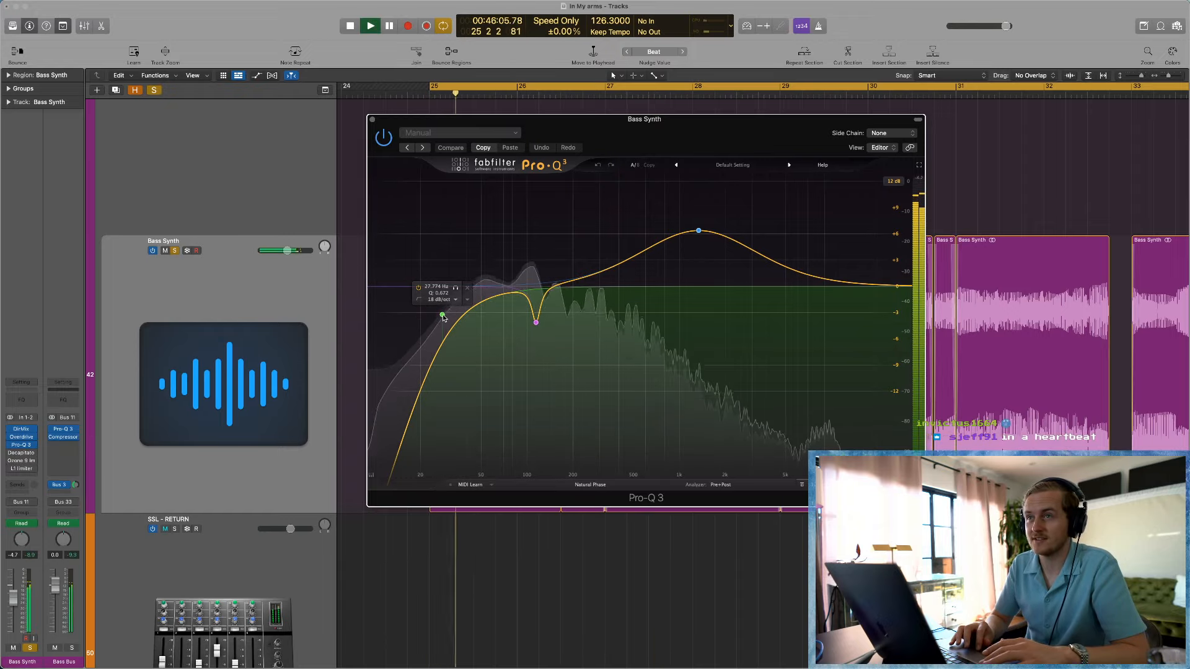
{"action": "key", "text": "space"}
Step: Solo the wide mid-range boost band in Pro-Q 3, audition it from bar 25, and unsolo it
{"action": "mouse_move", "coordinate": [699, 230]}
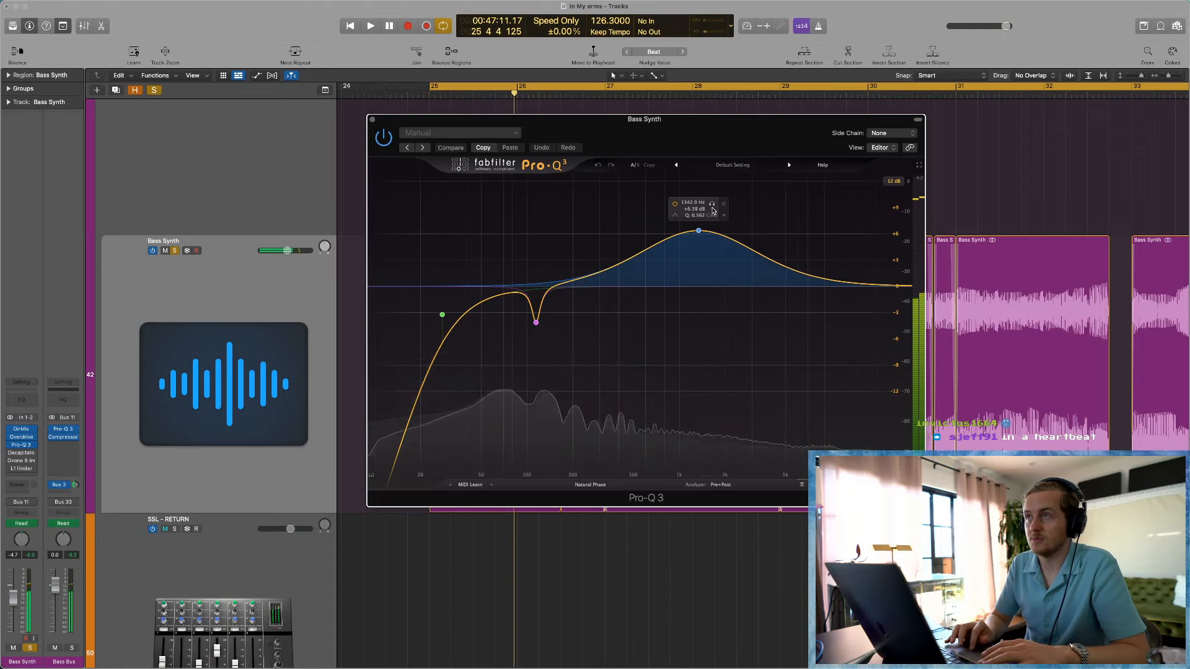
{"action": "left_click", "coordinate": [712, 206]}
{"action": "key", "text": "space"}
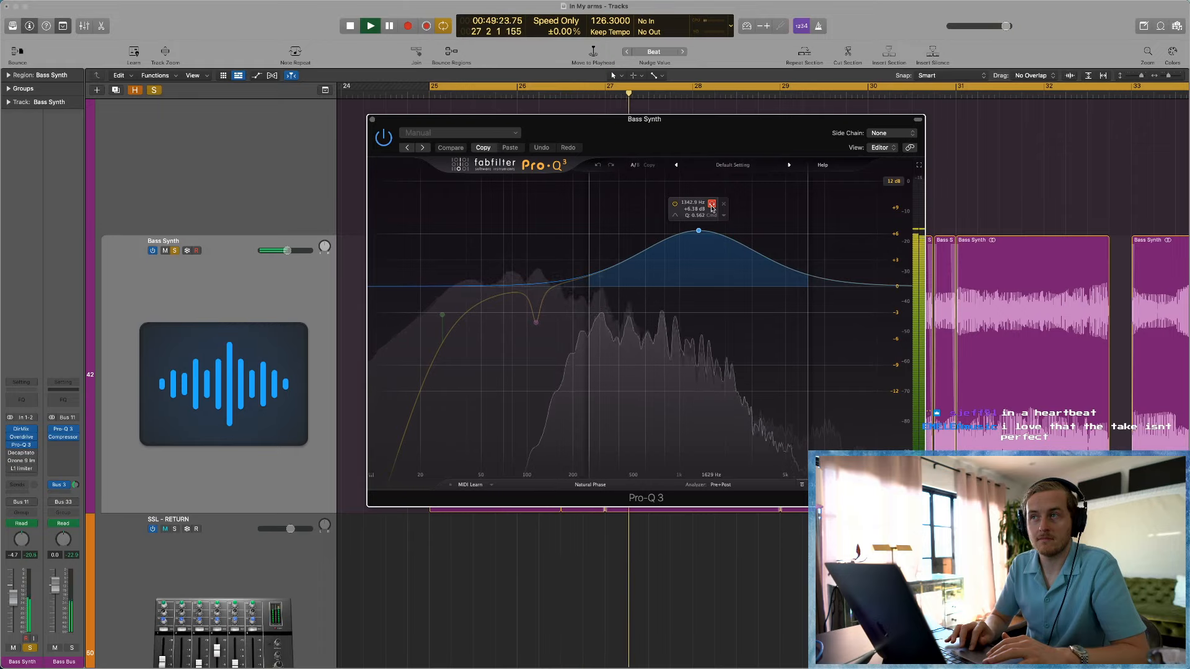
{"action": "left_click", "coordinate": [712, 206]}
{"action": "key", "text": "space"}
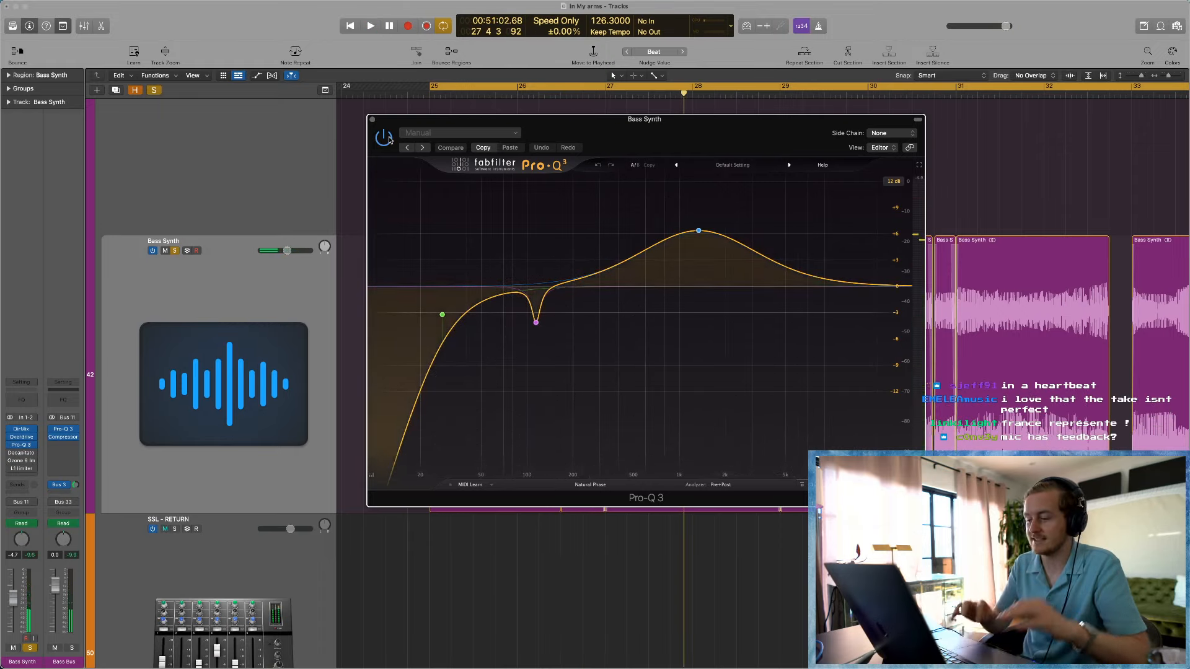
Step: Replay the Bass Synth from bar 25 through the full Pro-Q 3 curve, stopping after bar 27
{"action": "key", "text": "space"}
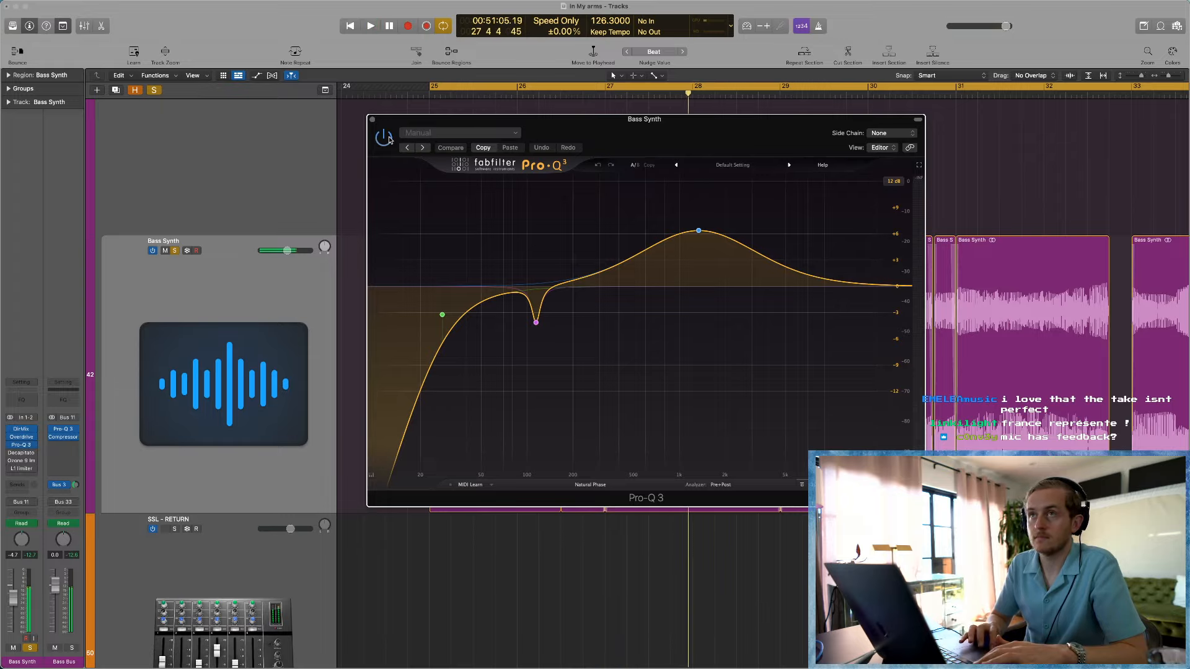
{"action": "key", "text": "space"}
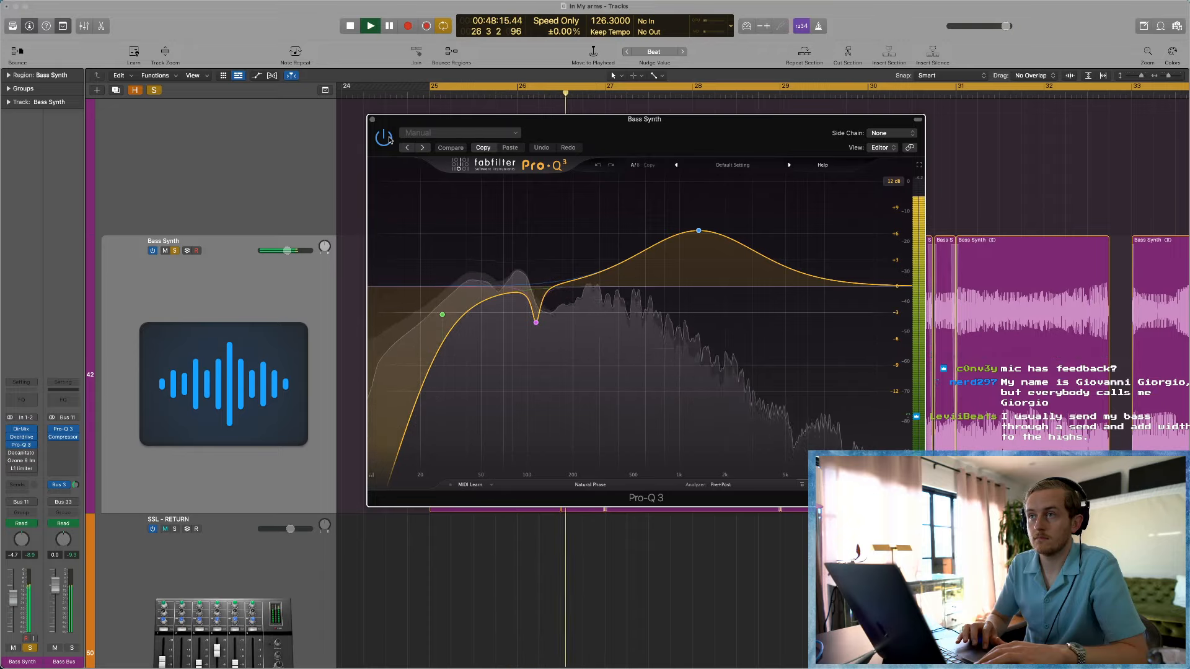
{"action": "key", "text": "space"}
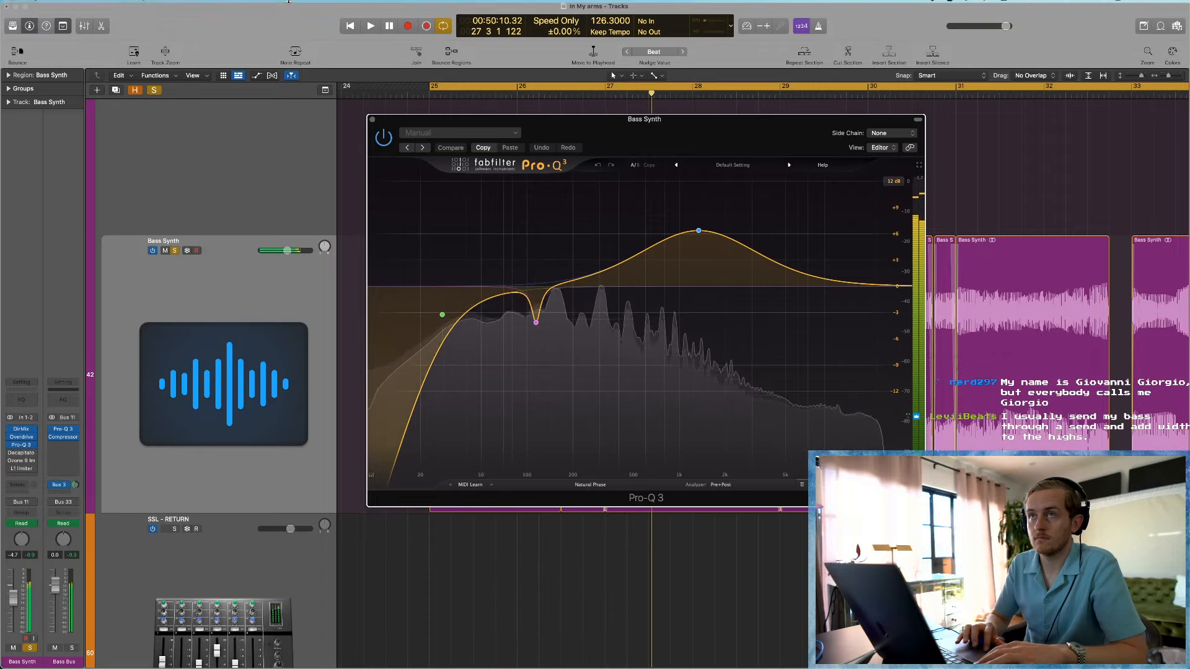
Step: Switch from the EQ to Bass Synth's Decapitator, nudge its Mix knob, and restore the stored setting
{"action": "left_click", "coordinate": [372, 119]}
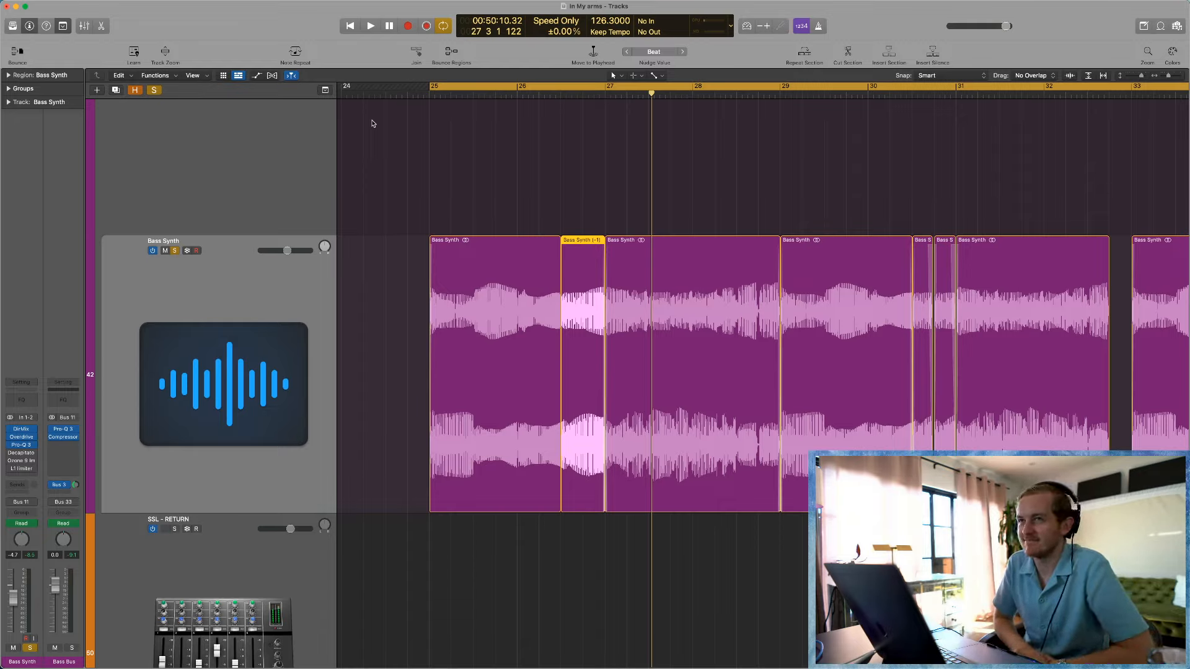
{"action": "mouse_move", "coordinate": [10, 455]}
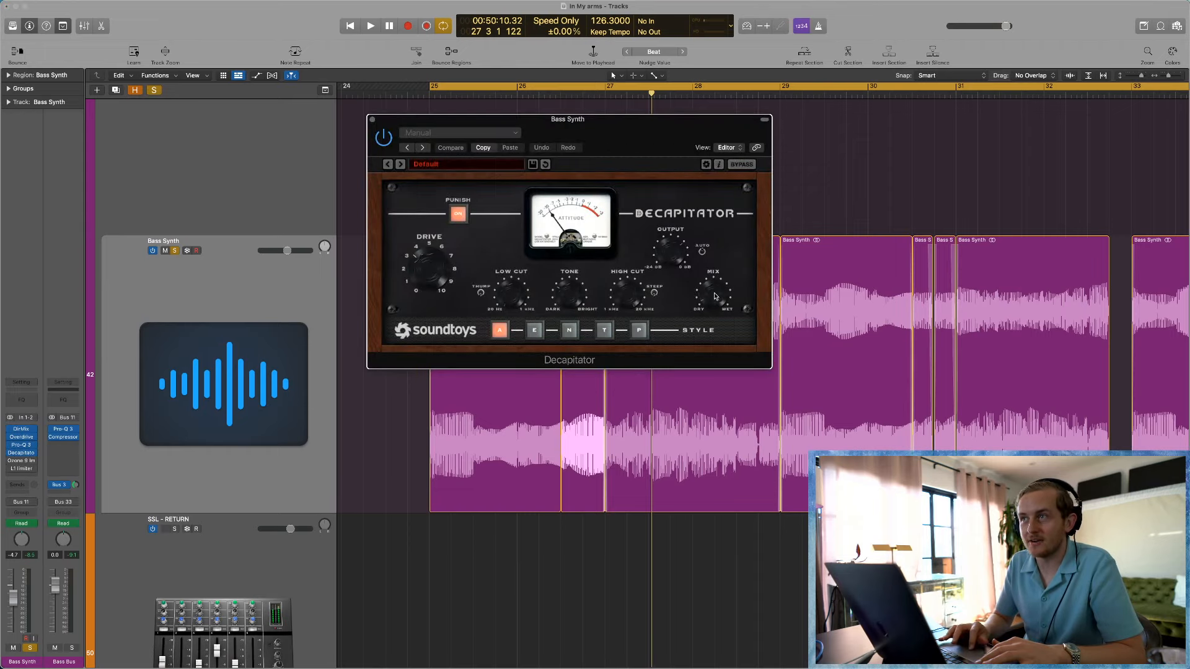
{"action": "left_click_drag", "start_coordinate": [716, 297], "coordinate": [715, 303]}
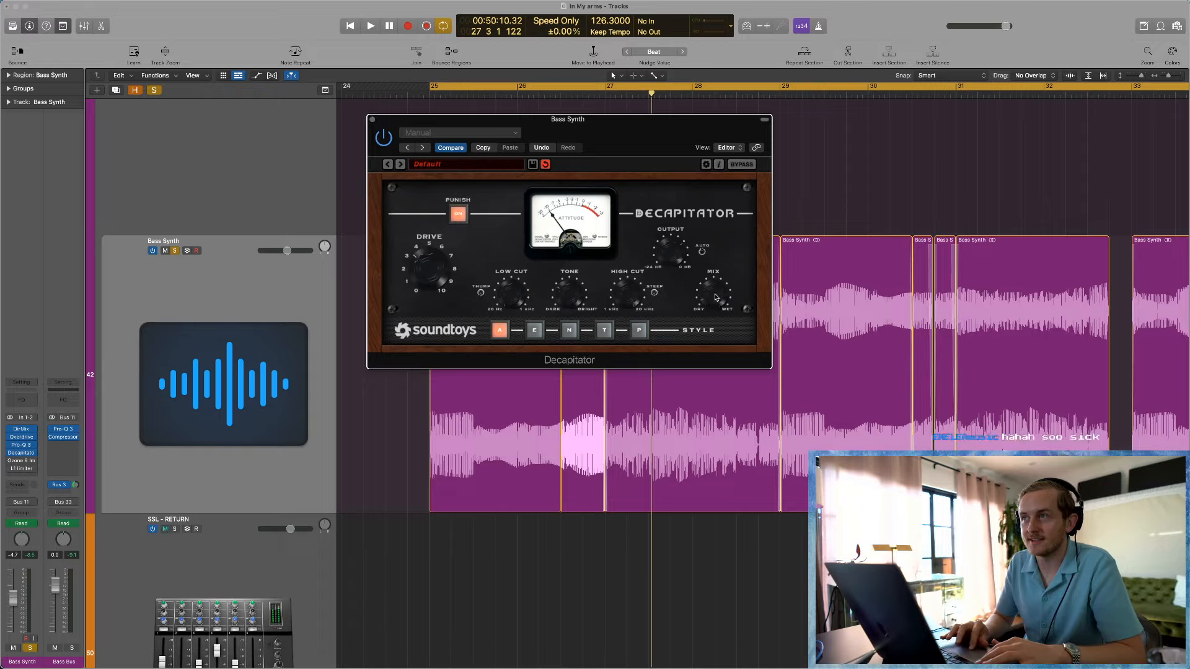
{"action": "left_click", "coordinate": [452, 149]}
Step: Play the soloed Bass Synth and compare its sound with Decapitator bypassed and re-enabled
{"action": "key", "text": "space"}
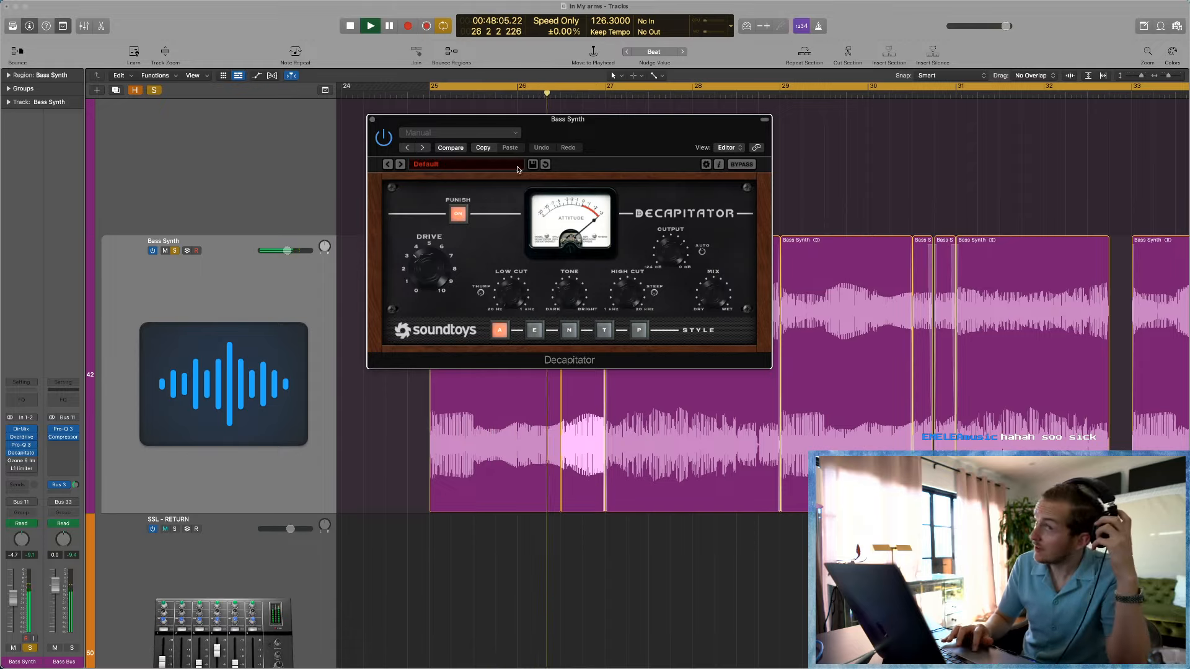
{"action": "left_click", "coordinate": [384, 138]}
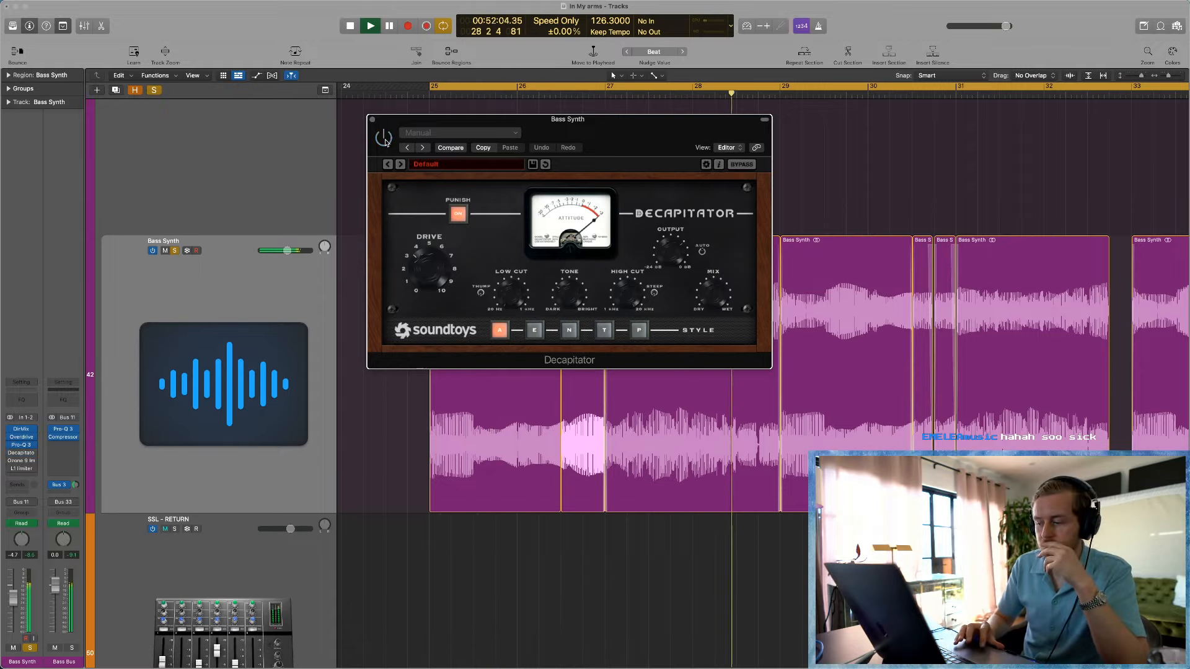
{"action": "left_click", "coordinate": [384, 138]}
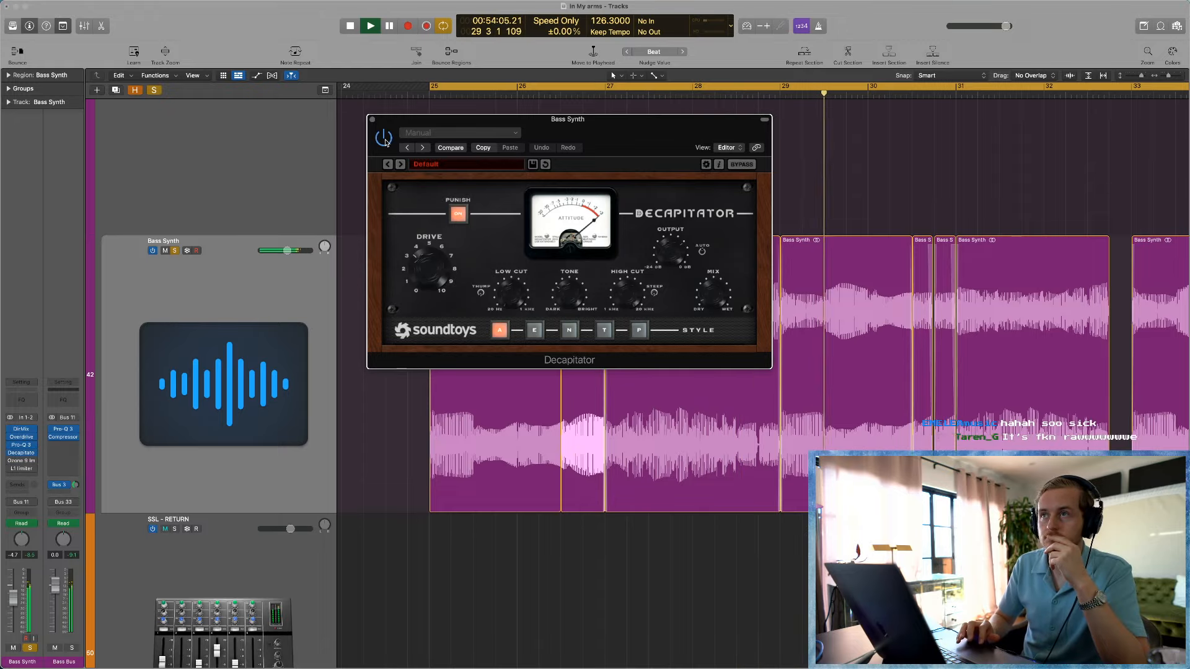
{"action": "key", "text": "space"}
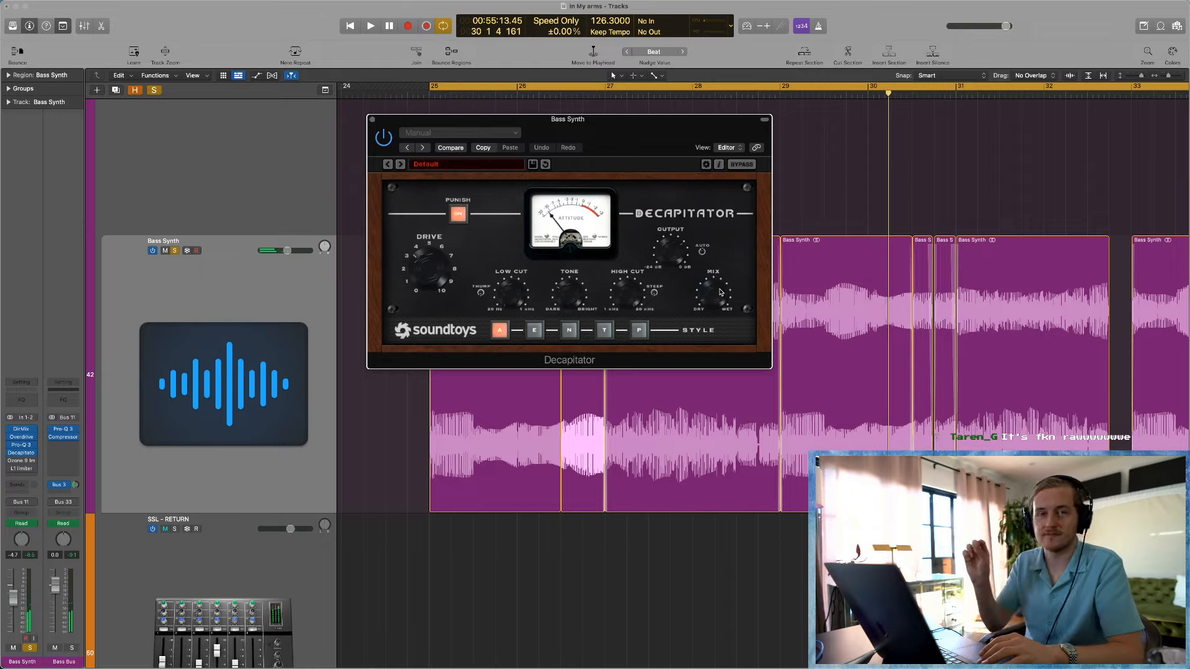
Step: Try different Decapitator Mix amounts while the bass plays, and revert to the stored setting
{"action": "key", "text": "space"}
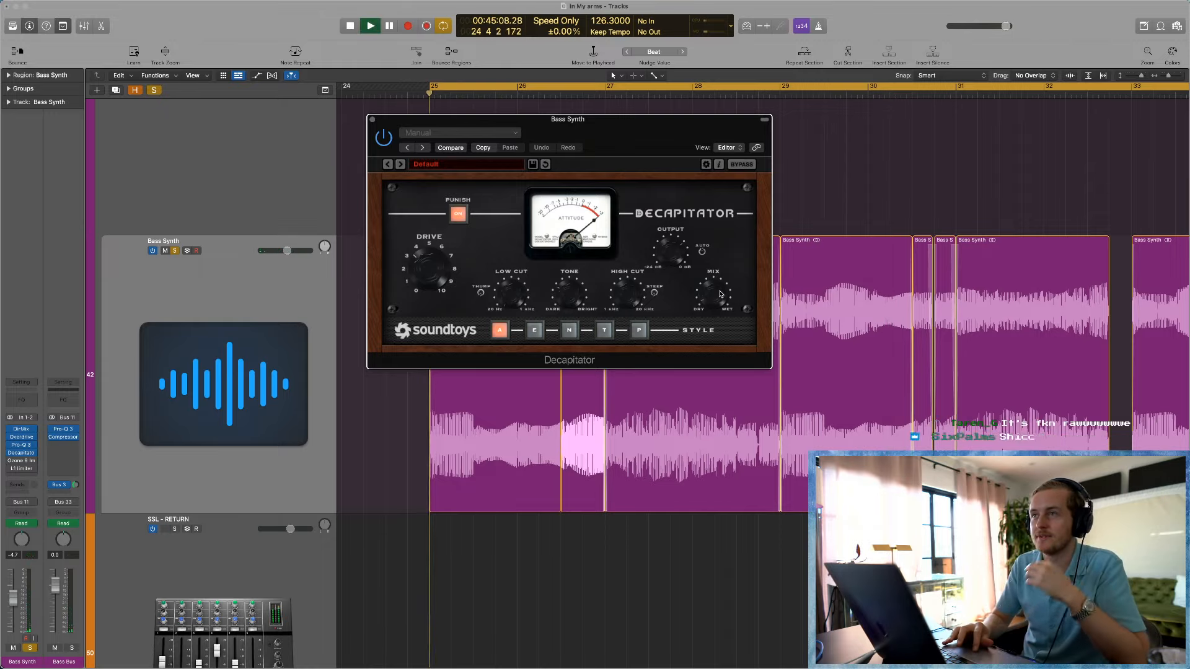
{"action": "left_click_drag", "start_coordinate": [721, 292], "coordinate": [719, 272]}
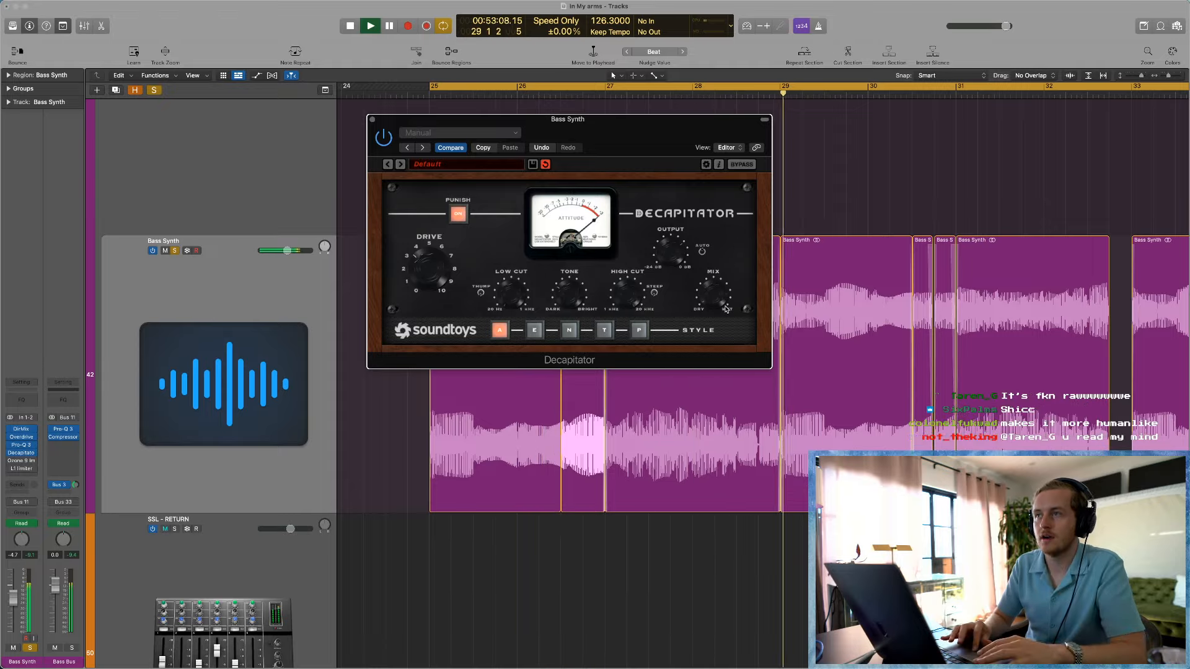
{"action": "key", "text": "space"}
{"action": "left_click", "coordinate": [451, 148]}
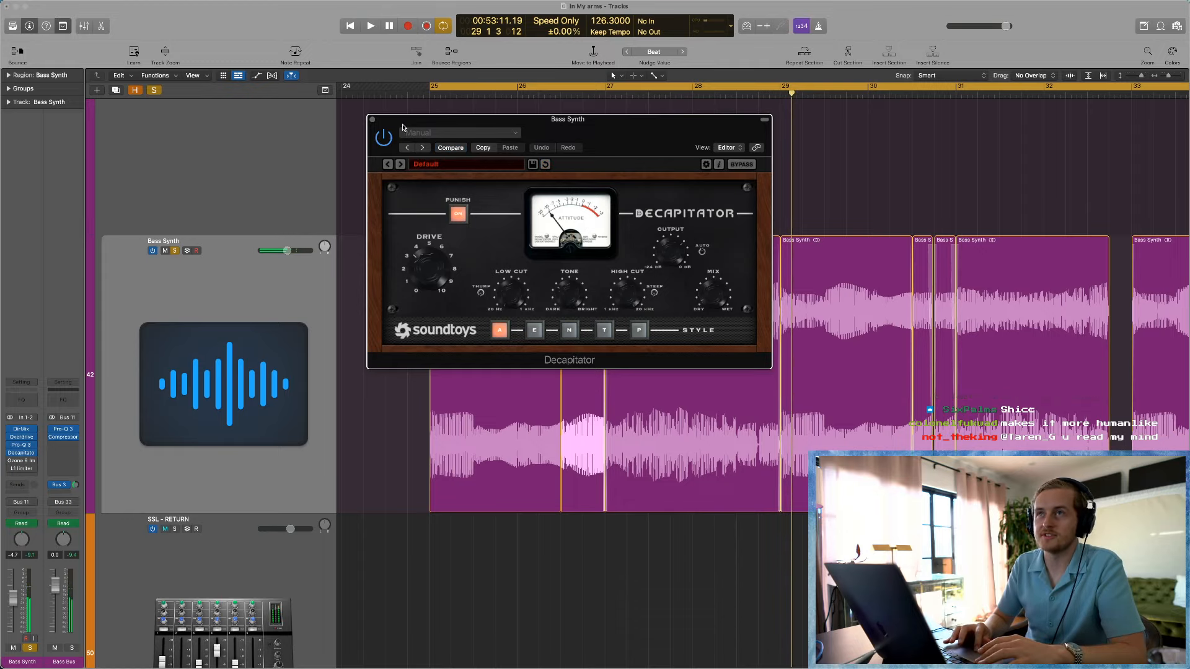
Step: Move the Decapitator window aside and show the Bass Synth track's Decapitator Mix automation across the arrangement
{"action": "left_click_drag", "start_coordinate": [459, 119], "coordinate": [186, 51]}
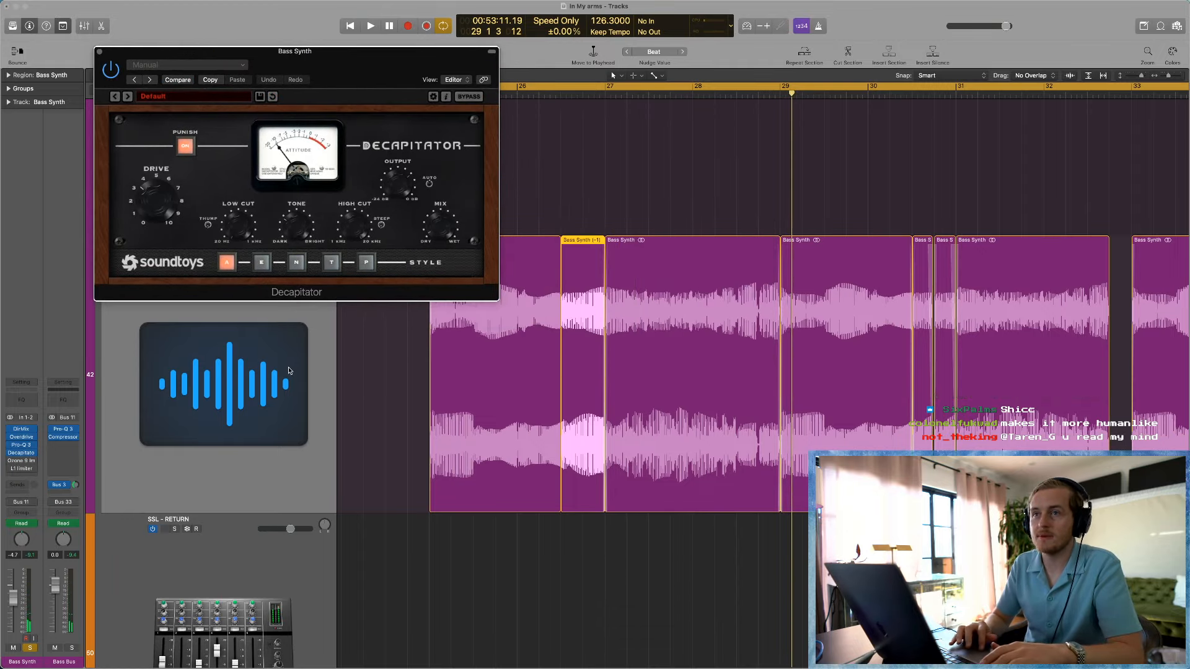
{"action": "left_click", "coordinate": [289, 371]}
{"action": "key", "text": "a"}
{"action": "key", "text": "super+Left"}
{"action": "key", "text": "super+Left"}
{"action": "key", "text": "super+Left"}
{"action": "key", "text": "super+Left"}
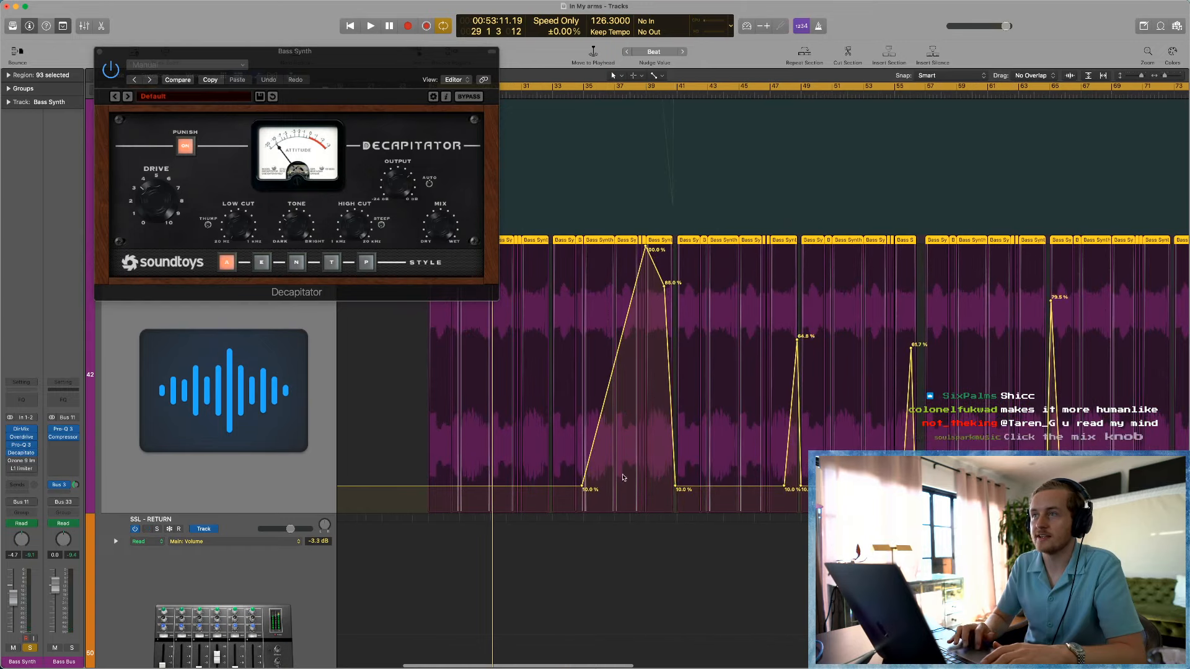
{"action": "scroll", "coordinate": [649, 365], "scroll_direction": "right", "scroll_amount": 2}
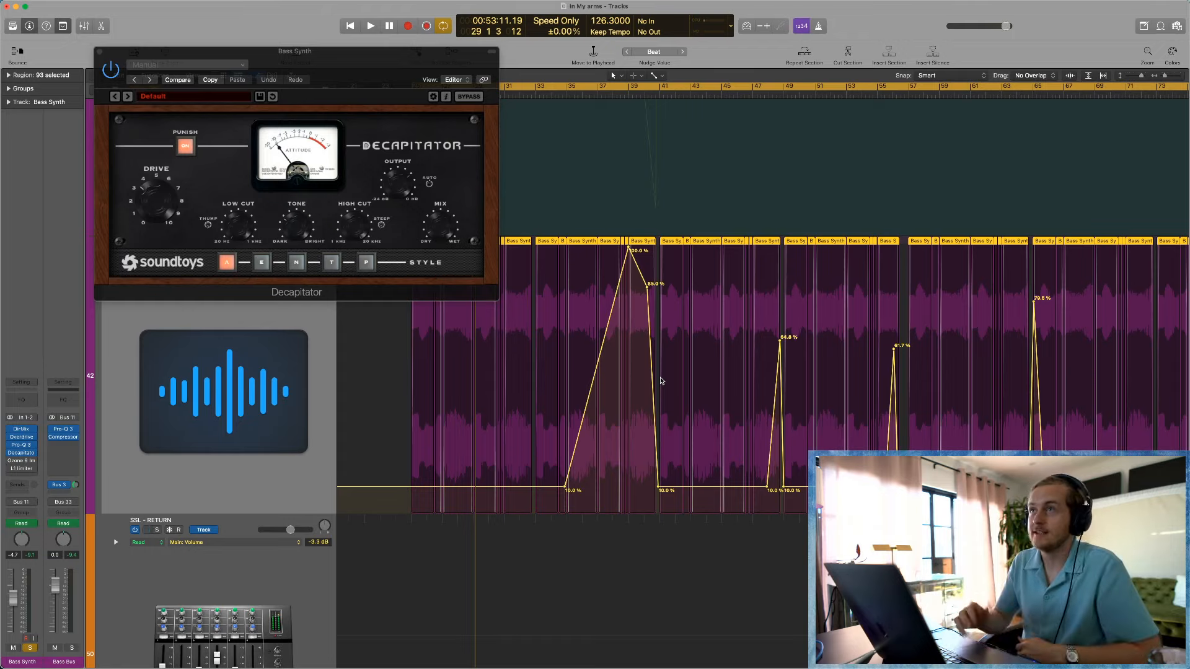
Step: Turn off the cycle range and audition the Bass Synth's Decapitator Mix automation from bar 35
{"action": "left_click", "coordinate": [577, 92]}
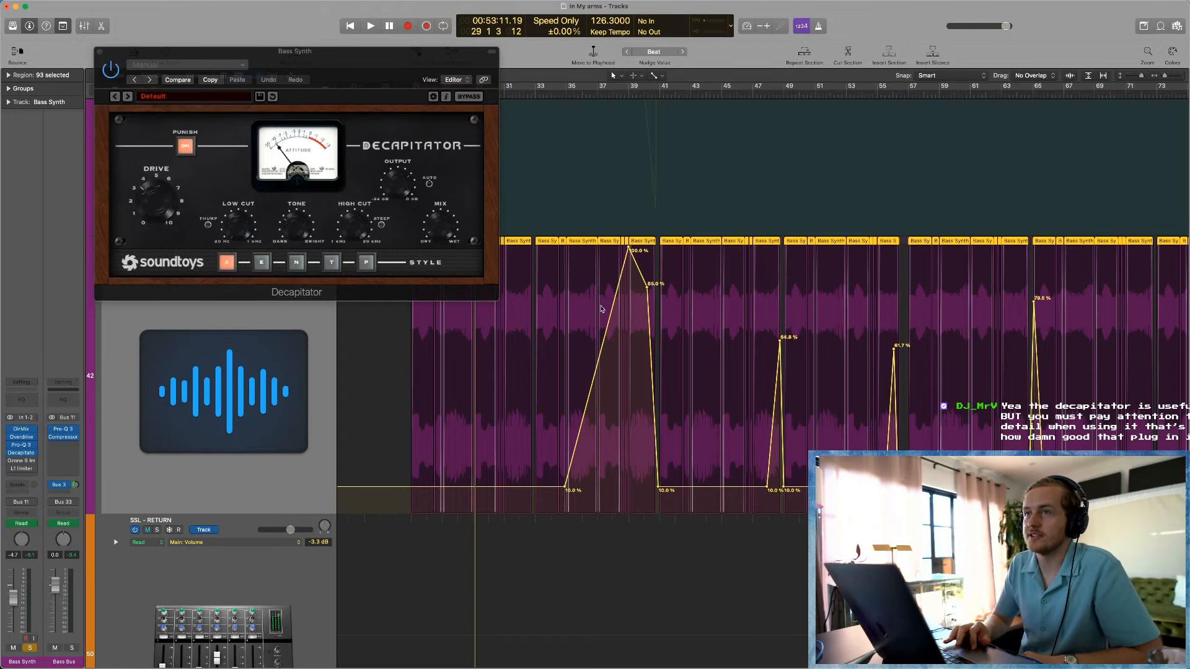
{"action": "scroll", "coordinate": [447, 381], "scroll_direction": "up", "scroll_amount": 3}
{"action": "scroll", "coordinate": [342, 396], "scroll_direction": "up", "scroll_amount": 1}
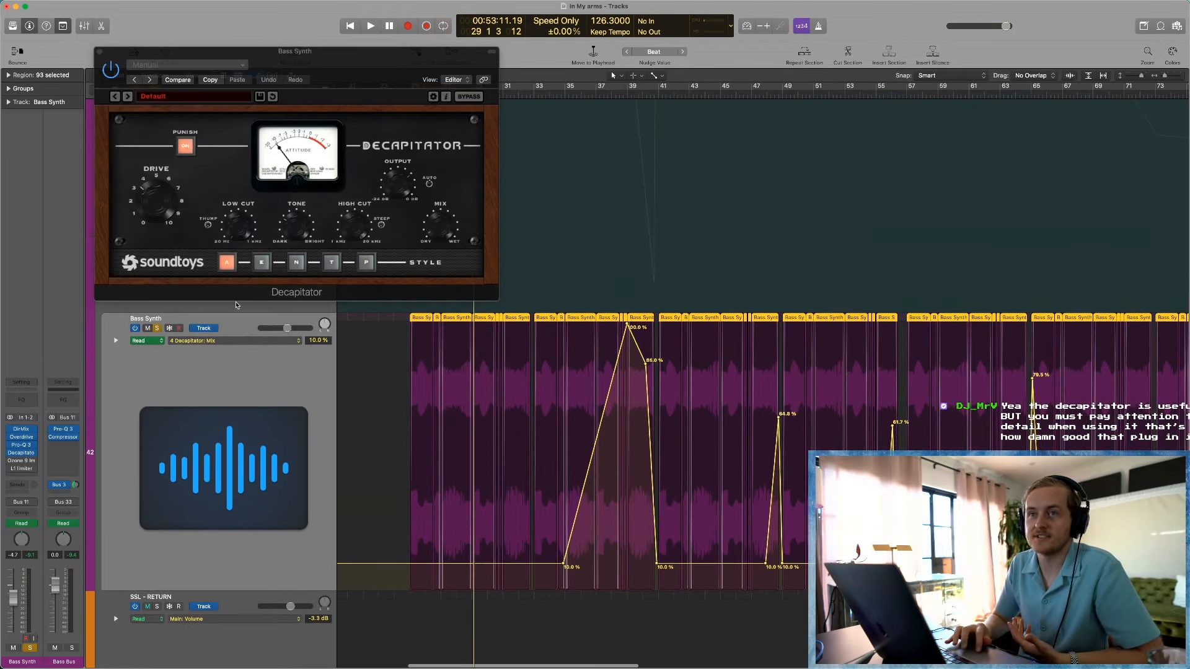
{"action": "left_click", "coordinate": [236, 341]}
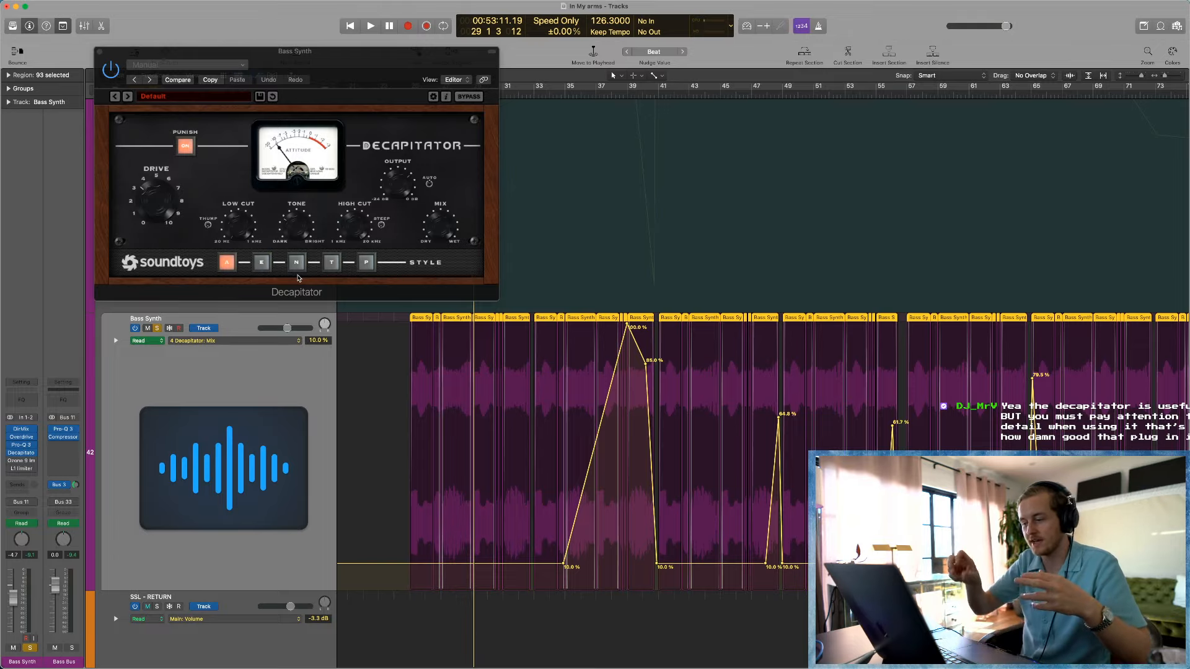
{"action": "left_click", "coordinate": [566, 87]}
{"action": "key", "text": "space"}
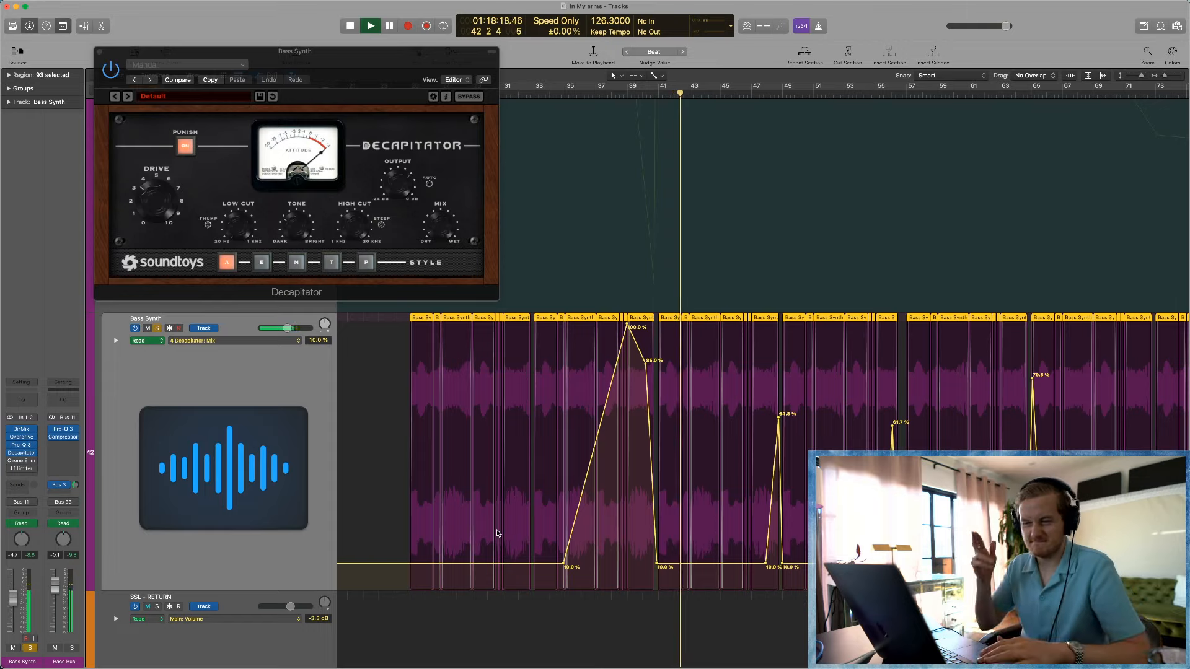
{"action": "key", "text": "space"}
Step: Set the playhead to bar 35, where the Decapitator Mix automation starts to rise
{"action": "left_click", "coordinate": [563, 97]}
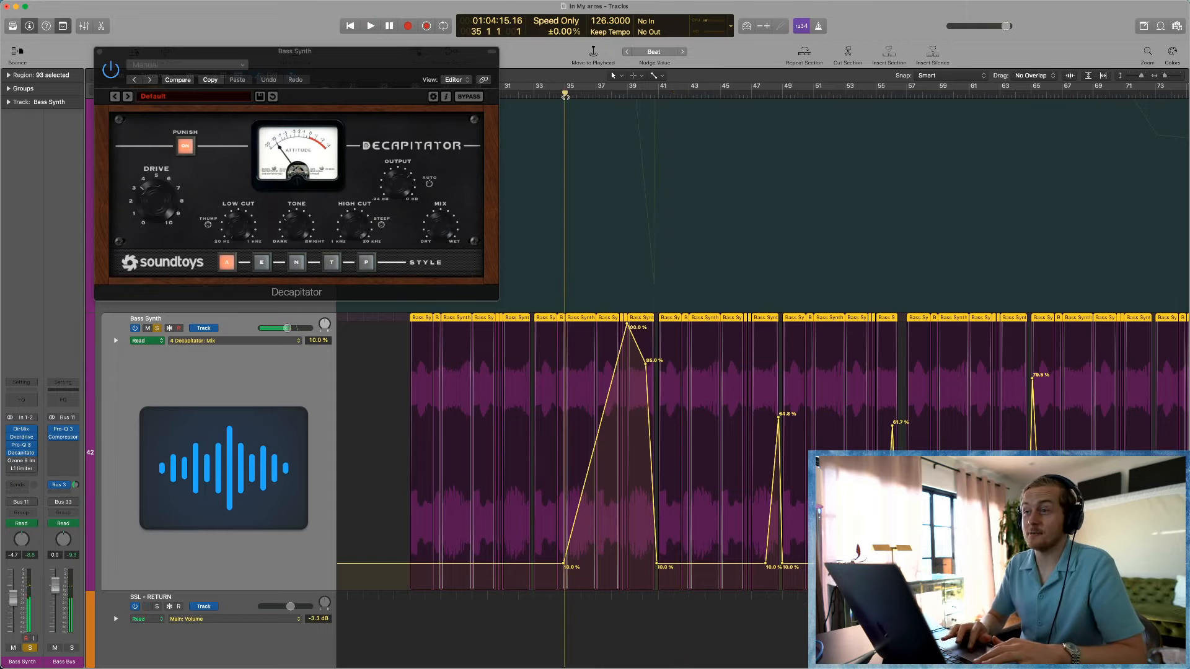
{"action": "left_click", "coordinate": [550, 95]}
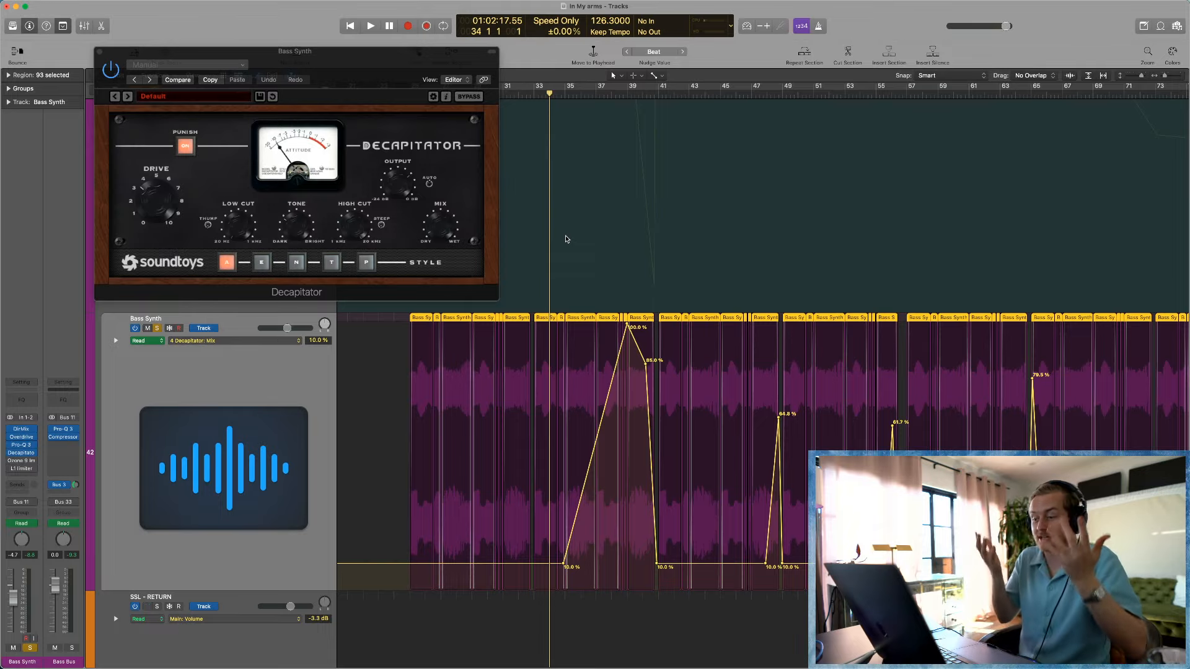
{"action": "scroll", "coordinate": [565, 239], "scroll_direction": "up", "scroll_amount": 4}
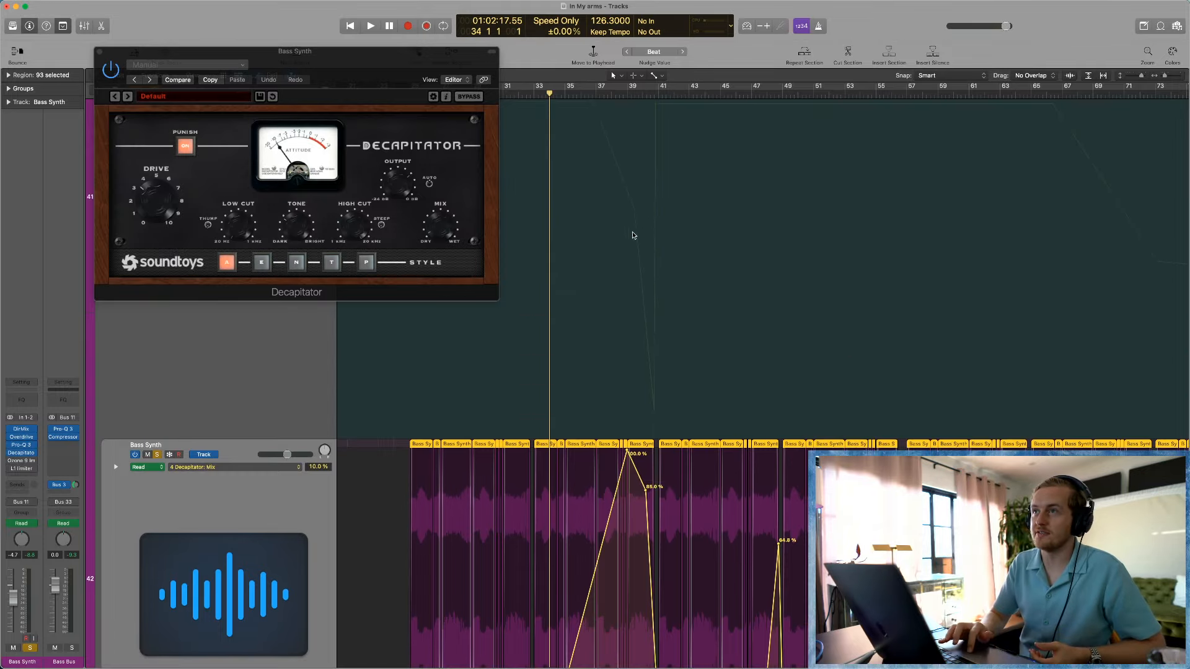
{"action": "scroll", "coordinate": [648, 222], "scroll_direction": "down", "scroll_amount": 4}
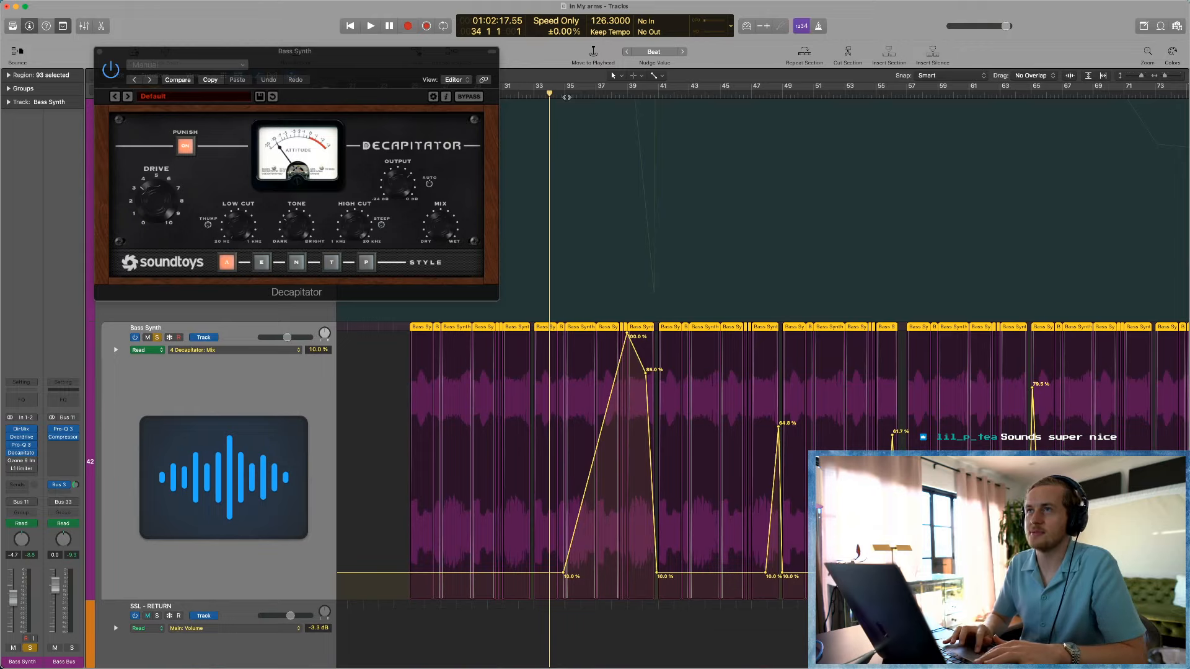
{"action": "left_click", "coordinate": [566, 97]}
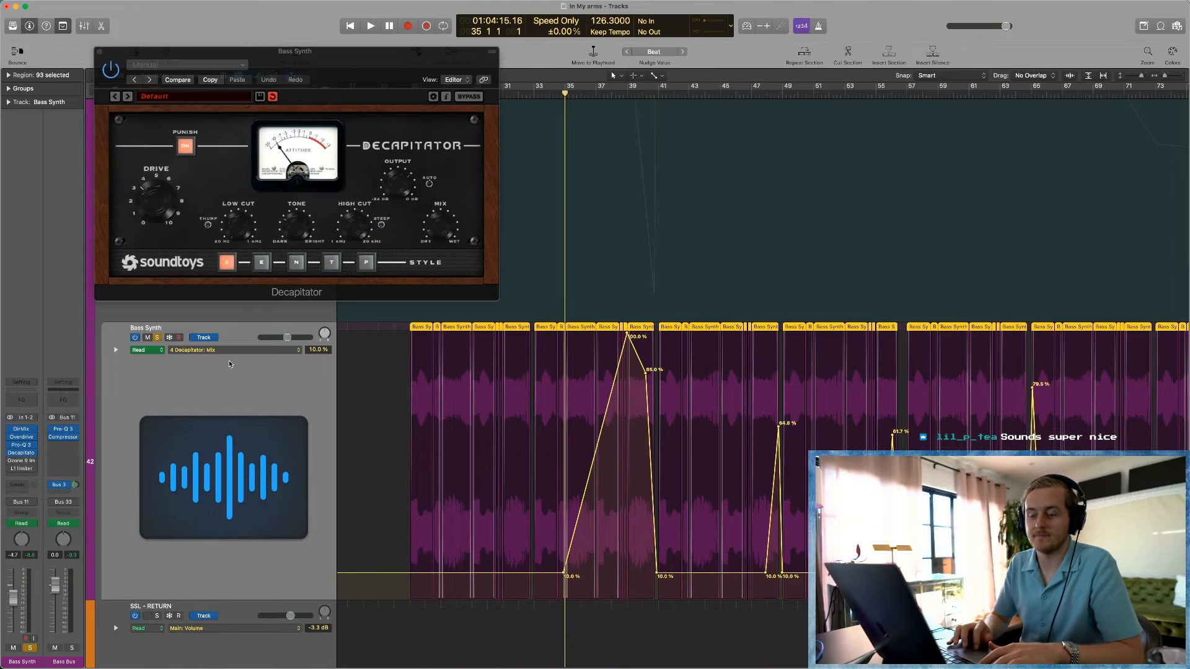
Step: Close the Decapitator window and solo the tracks from Side Chains through Battery along with the bass
{"action": "scroll", "coordinate": [193, 404], "scroll_direction": "up", "scroll_amount": 15}
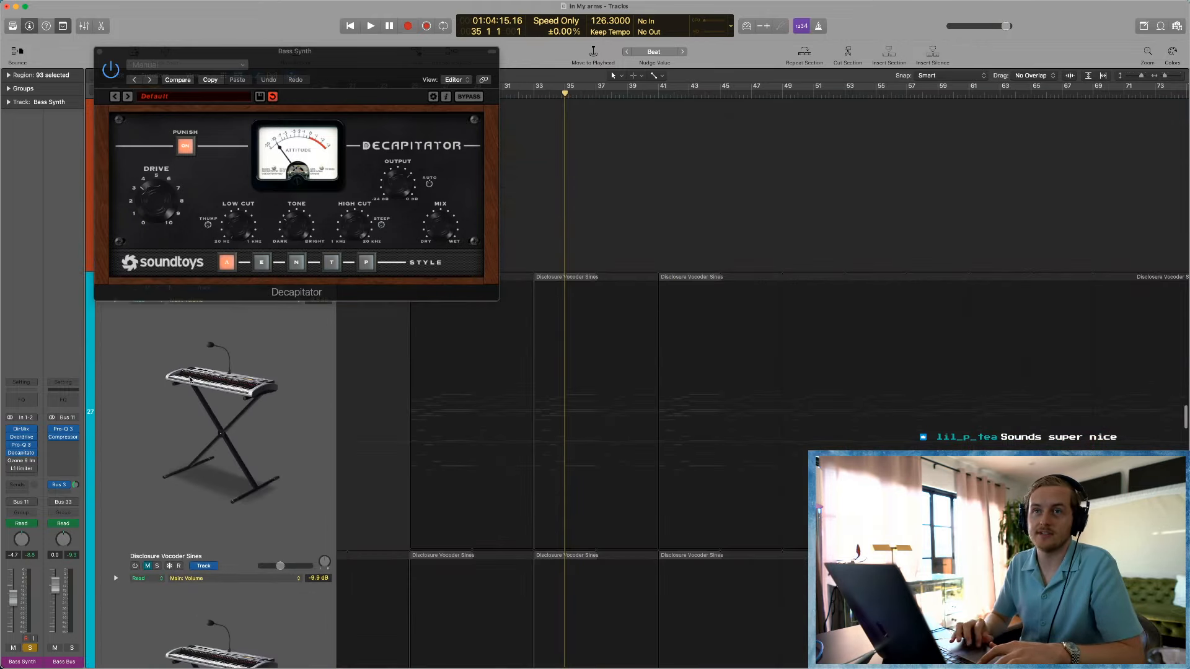
{"action": "left_click", "coordinate": [99, 52]}
{"action": "scroll", "coordinate": [180, 251], "scroll_direction": "up", "scroll_amount": 15}
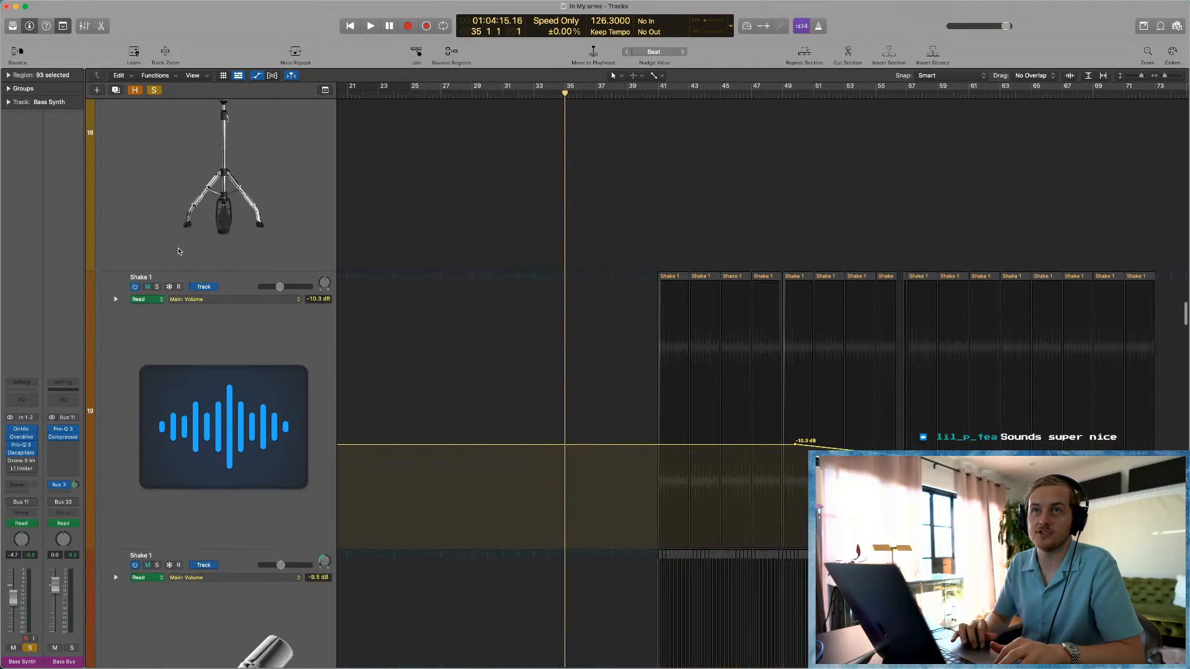
{"action": "key", "text": "super+Up"}
{"action": "key", "text": "super+Up"}
{"action": "key", "text": "super+Up"}
{"action": "key", "text": "super+Up"}
{"action": "key", "text": "super+Up"}
{"action": "key", "text": "super+Up"}
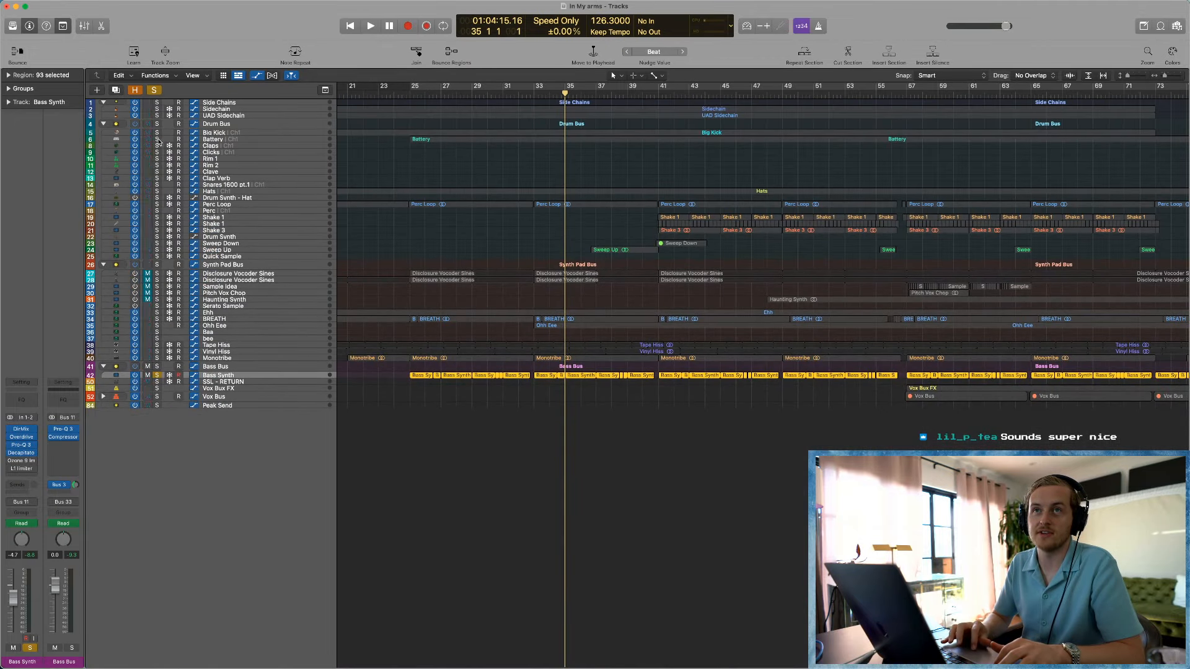
{"action": "left_click_drag", "start_coordinate": [157, 140], "coordinate": [159, 103]}
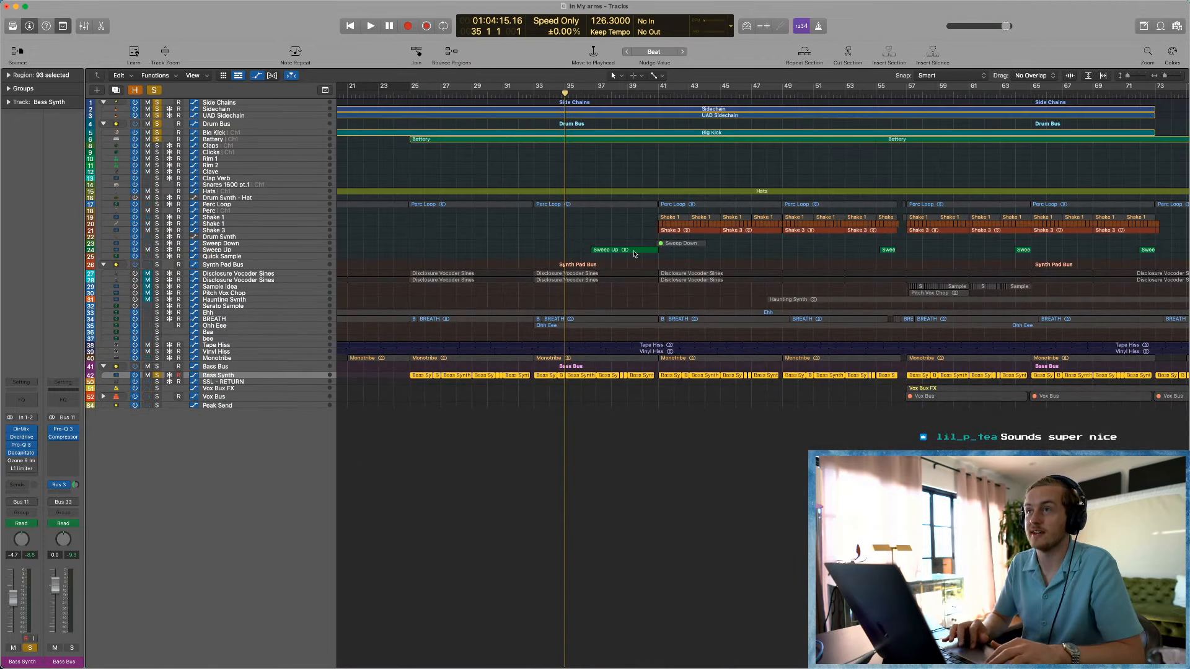
Step: Play from bar 35 with the drums soloed, following the Bass Synth's Decapitator Mix automation up close
{"action": "left_click_drag", "start_coordinate": [509, 443], "coordinate": [631, 365]}
{"action": "key", "text": "space"}
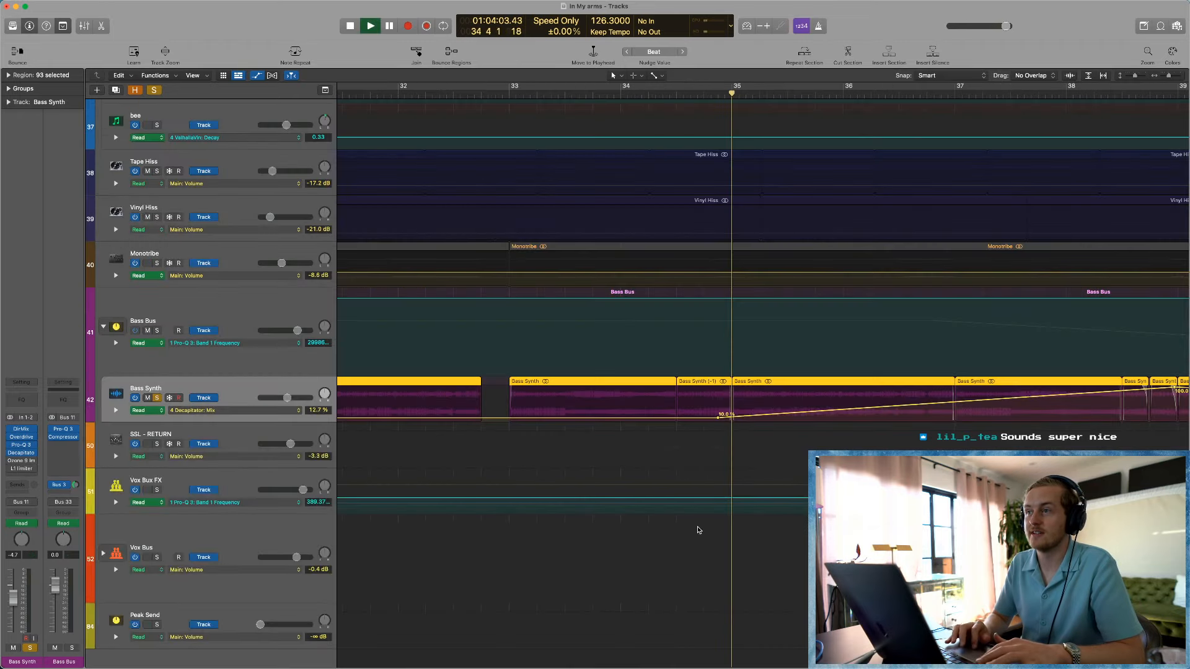
{"action": "scroll", "coordinate": [699, 529], "scroll_direction": "right", "scroll_amount": 7}
{"action": "key", "text": "super+Left"}
{"action": "key", "text": "super+Left"}
{"action": "key", "text": "super+Left"}
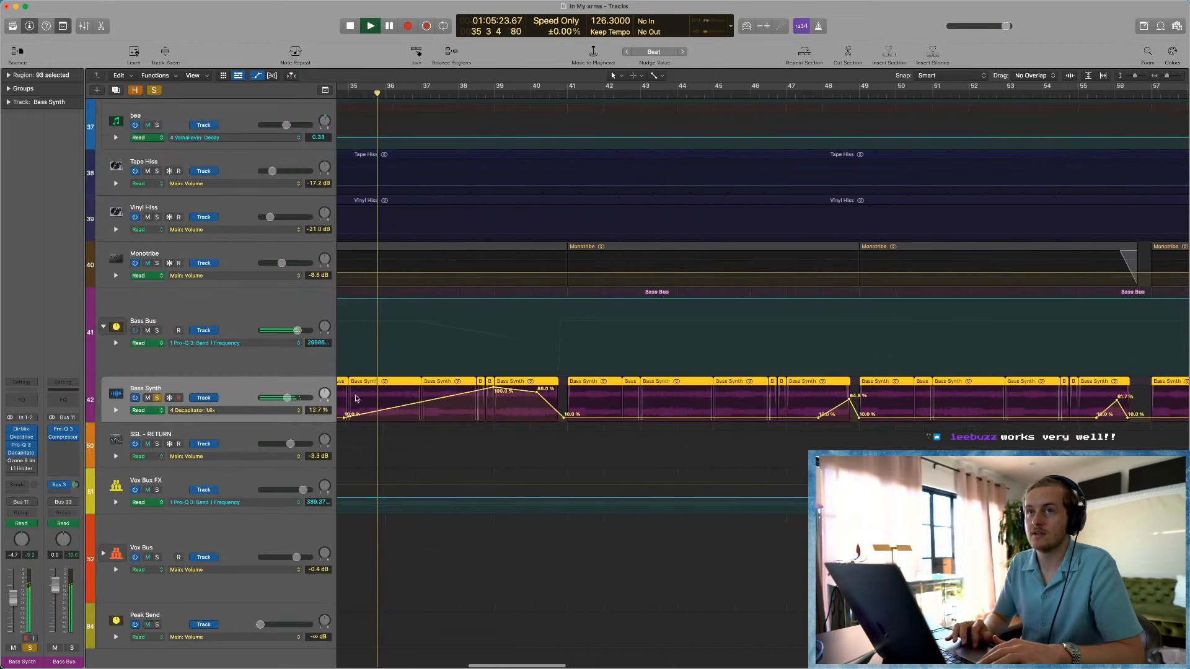
Step: Solo the tracks from BREATH up through Sample Idea, plus the Synth Pad Bus, during playback
{"action": "scroll", "coordinate": [156, 327], "scroll_direction": "up", "scroll_amount": 5}
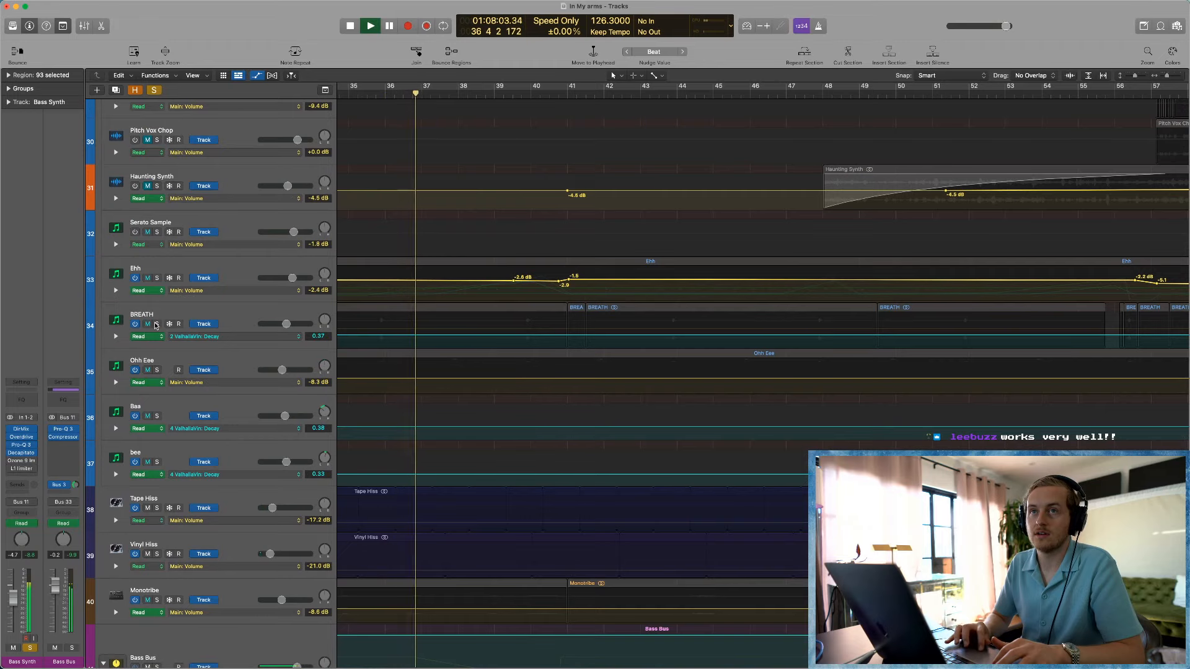
{"action": "left_click_drag", "start_coordinate": [156, 325], "coordinate": [159, 109]}
{"action": "scroll", "coordinate": [159, 117], "scroll_direction": "up", "scroll_amount": 5}
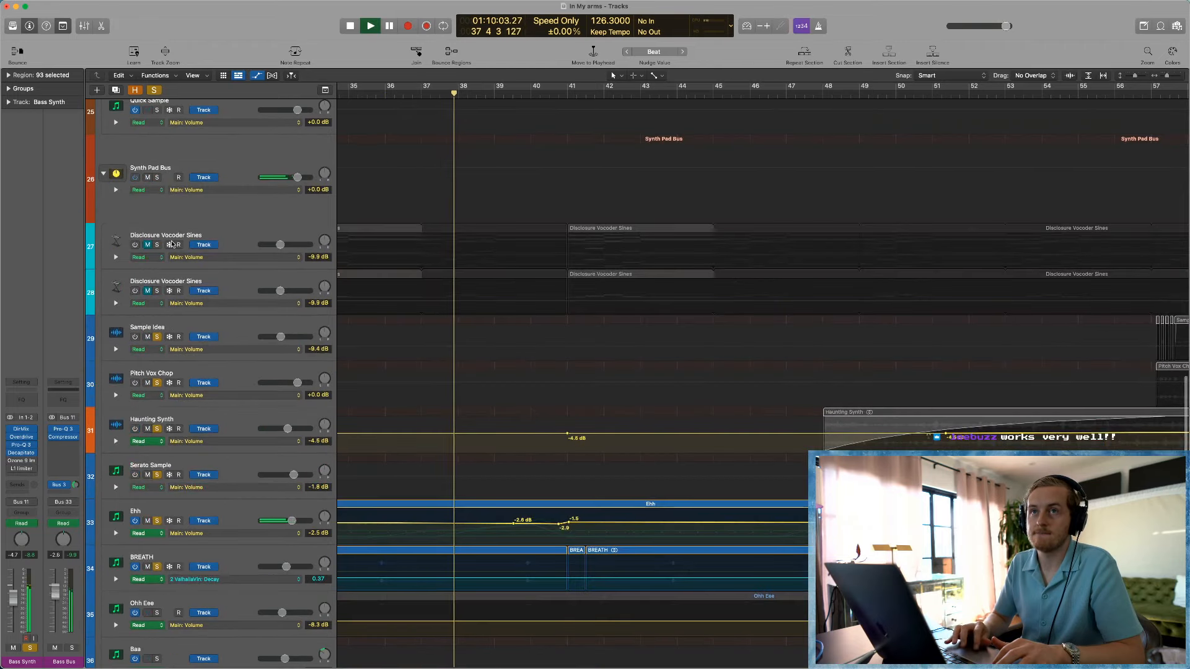
{"action": "left_click", "coordinate": [157, 178]}
Step: Solo the second Shake 1, Shake 3, Drum Synth, Sweep Down and Sweep Up tracks, leaving Quick Sample unsoloed
{"action": "scroll", "coordinate": [158, 180], "scroll_direction": "up", "scroll_amount": 5}
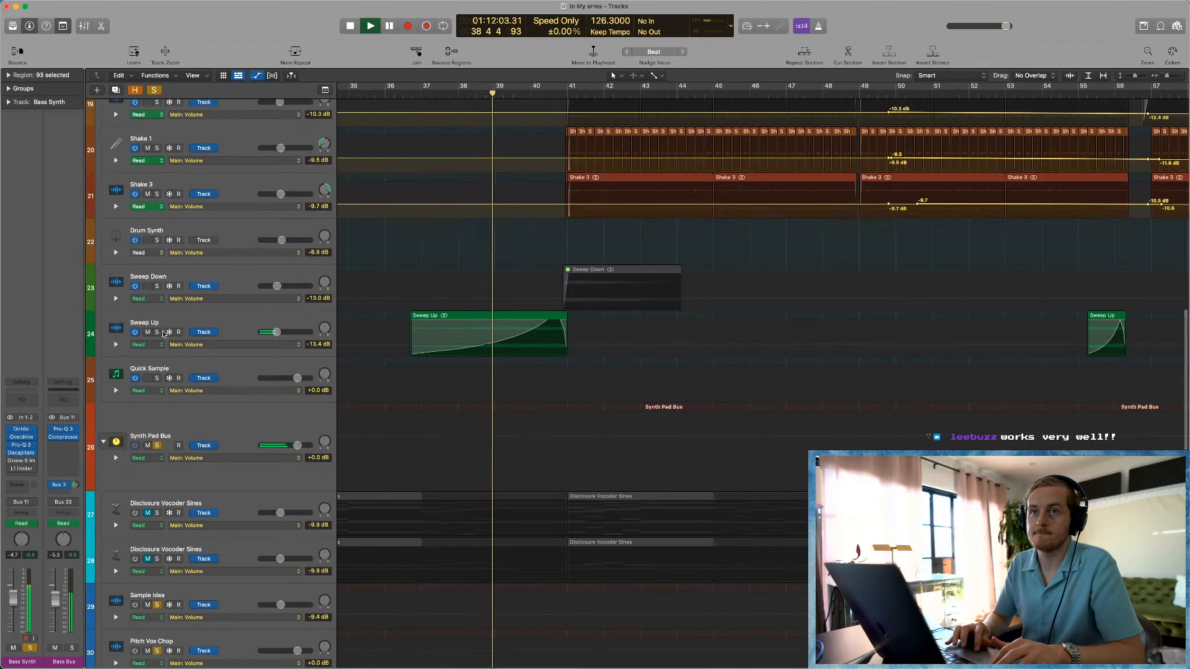
{"action": "left_click_drag", "start_coordinate": [163, 334], "coordinate": [157, 378]}
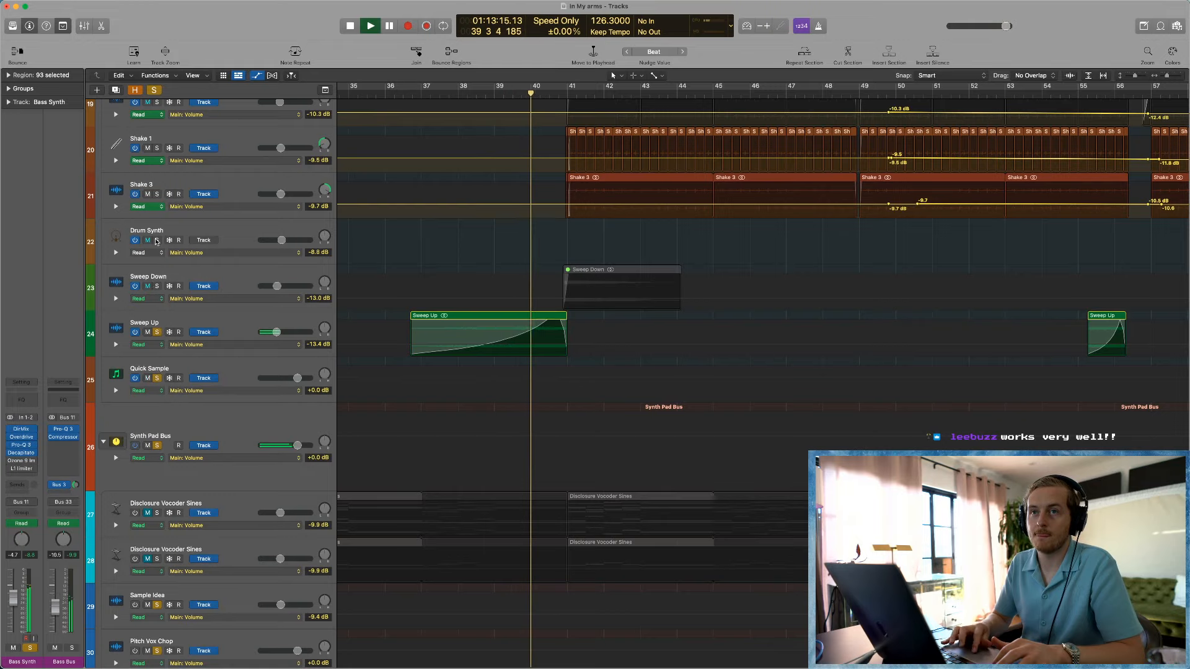
{"action": "left_click_drag", "start_coordinate": [156, 242], "coordinate": [156, 286]}
{"action": "left_click", "coordinate": [157, 378]}
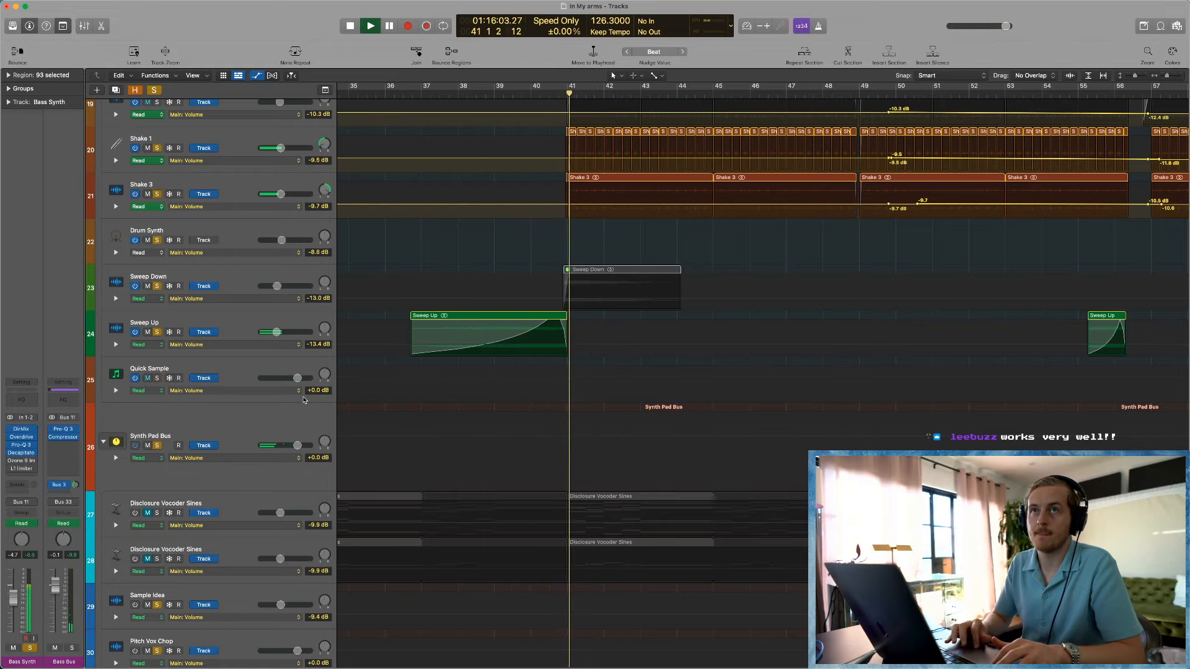
Step: Solo the remaining drum tracks, including Perc Loop and the first Shake 1, while playing from about bar 38
{"action": "scroll", "coordinate": [412, 412], "scroll_direction": "up", "scroll_amount": 8}
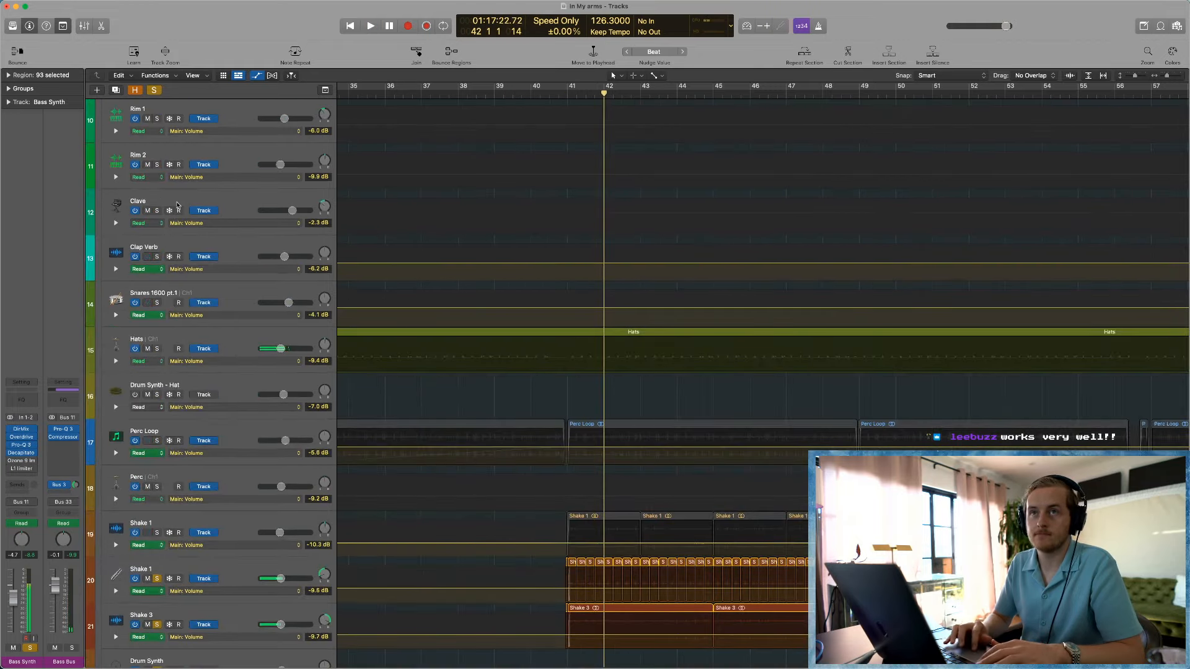
{"action": "key", "text": "super+Up"}
{"action": "key", "text": "super+Up"}
{"action": "key", "text": "super+Up"}
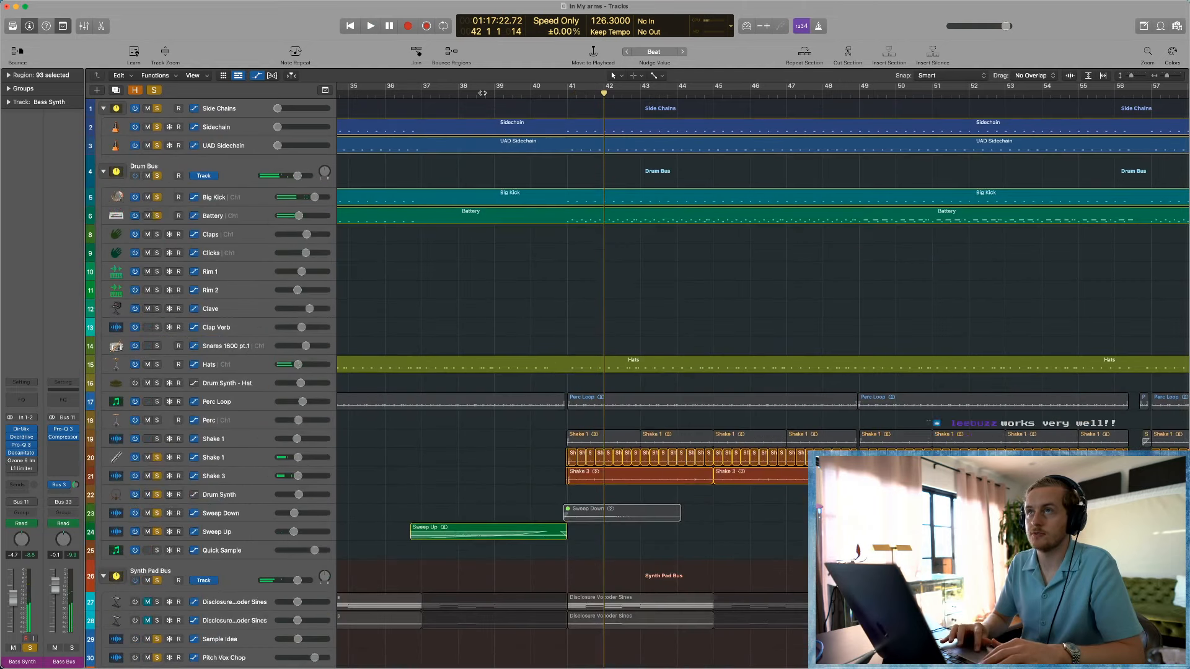
{"action": "key", "text": "space"}
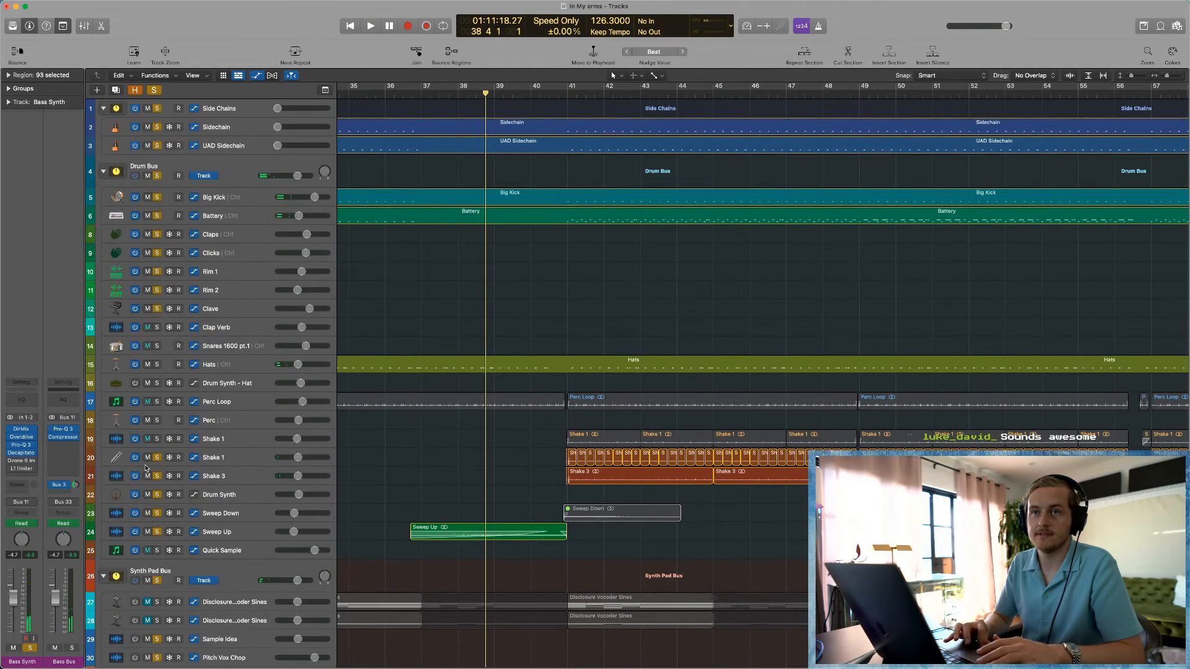
{"action": "key", "text": "space"}
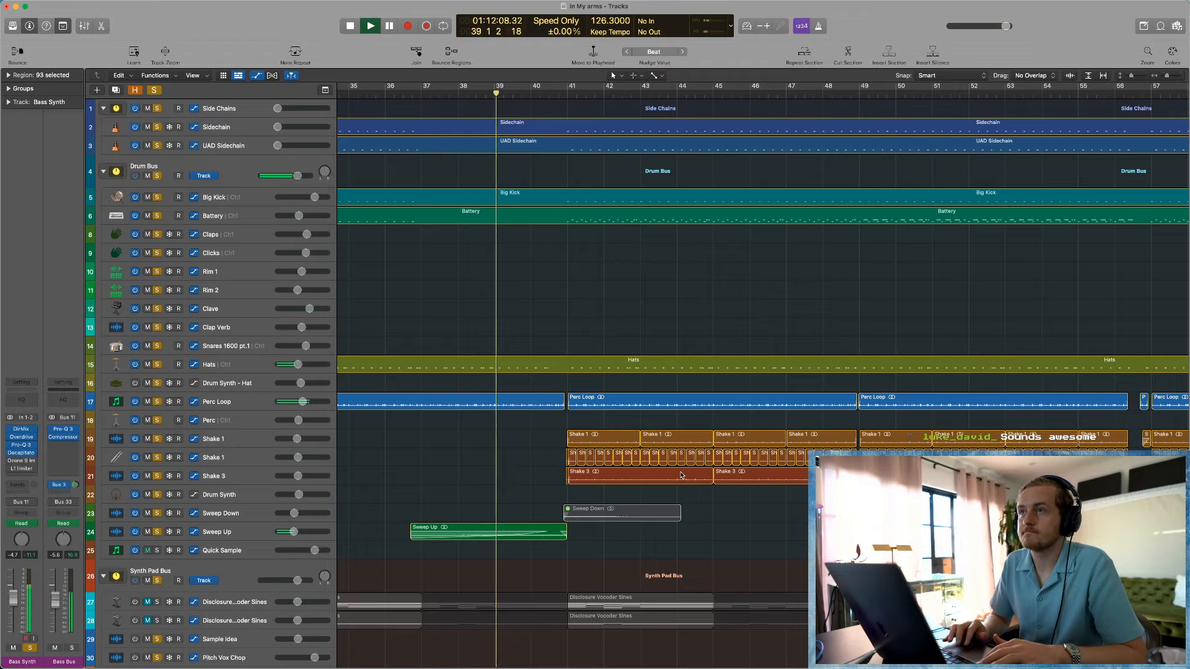
{"action": "key", "text": "space"}
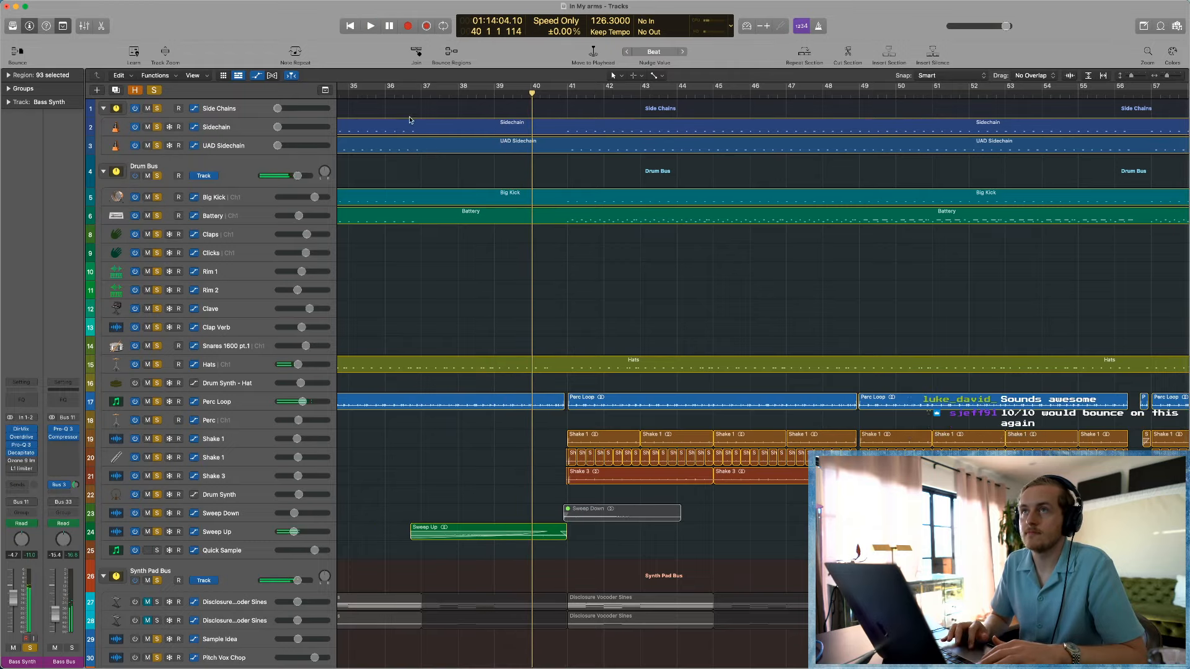
Step: Play the soloed drums, synths and bass from bar 35 while following the Bass Synth's automation
{"action": "left_click", "coordinate": [350, 93]}
{"action": "key", "text": "space"}
{"action": "scroll", "coordinate": [536, 484], "scroll_direction": "down", "scroll_amount": 10}
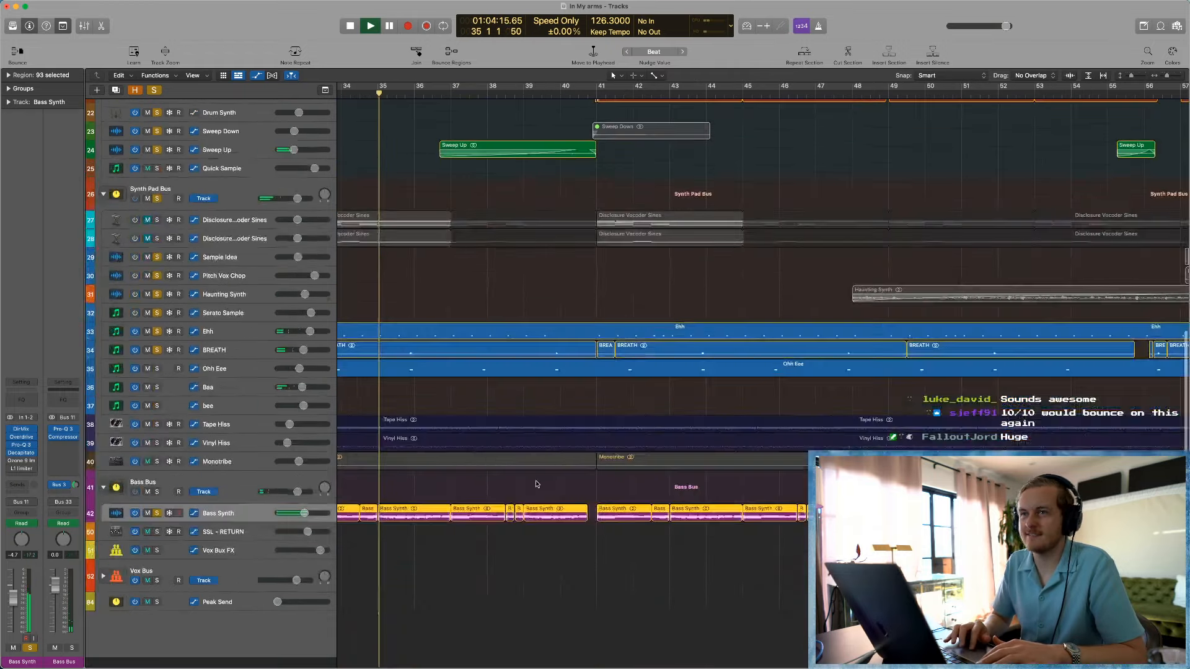
{"action": "left_click_drag", "start_coordinate": [438, 489], "coordinate": [673, 633]}
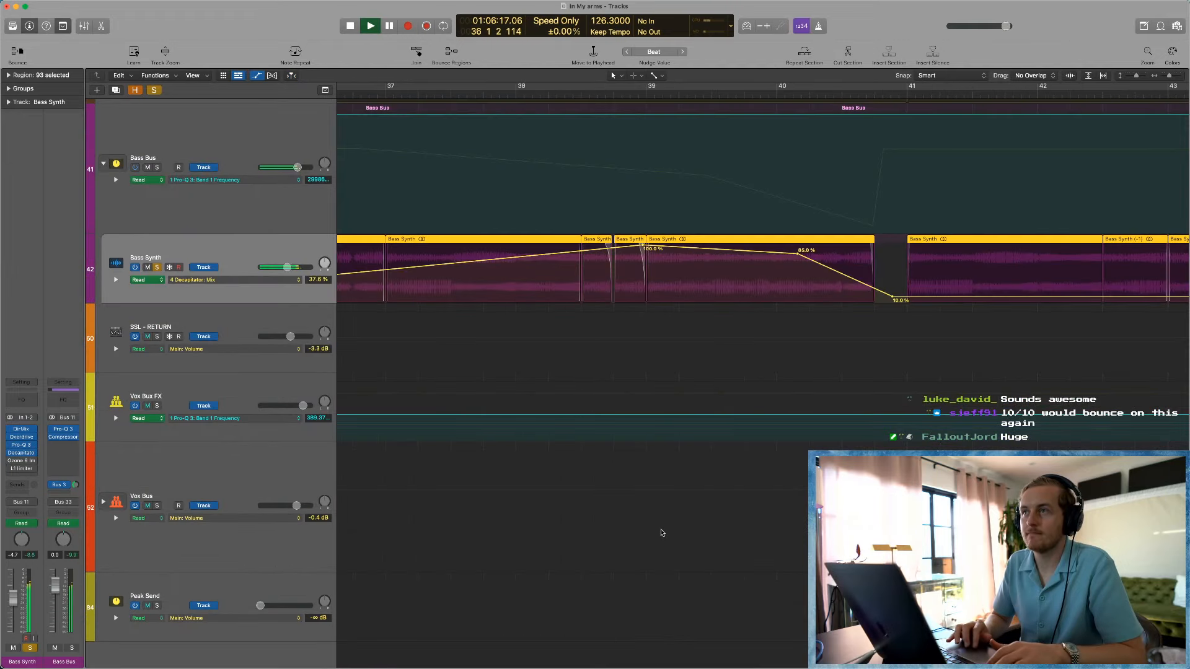
Step: Raise the Bass Synth's Decapitator Mix point near bar 40 to 100% and show the Bass Bus's volume automation
{"action": "key", "text": "super+Left"}
{"action": "key", "text": "super+Left"}
{"action": "scroll", "coordinate": [549, 279], "scroll_direction": "left", "scroll_amount": 2}
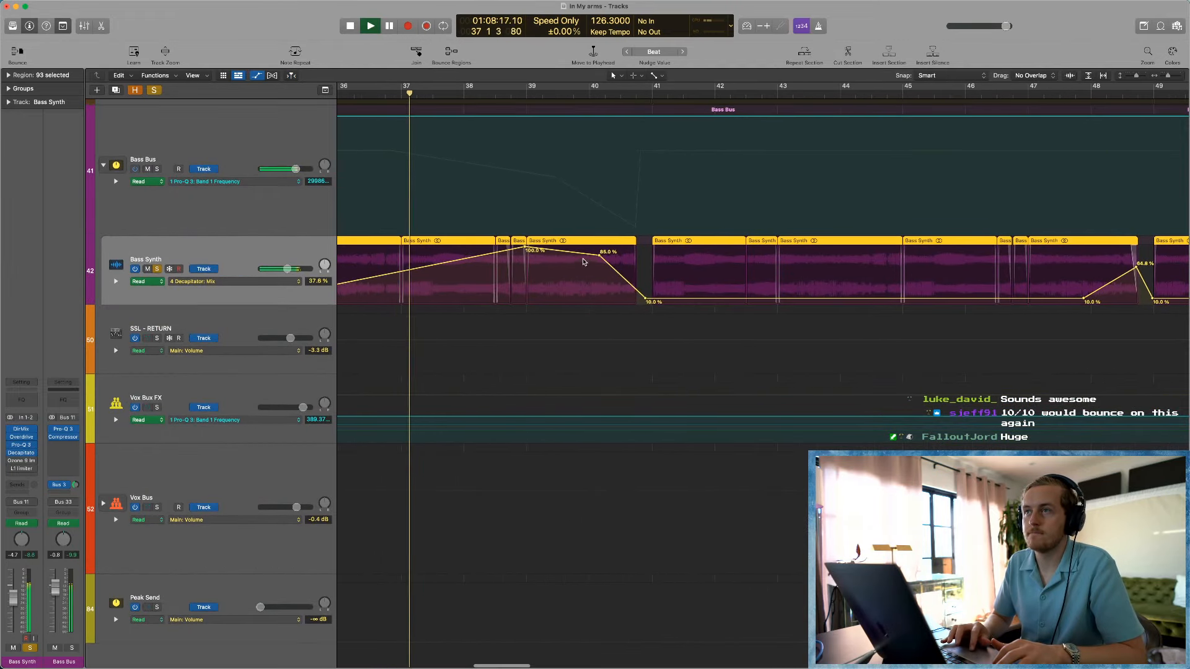
{"action": "left_click_drag", "start_coordinate": [586, 254], "coordinate": [590, 242]}
{"action": "left_click", "coordinate": [204, 181]}
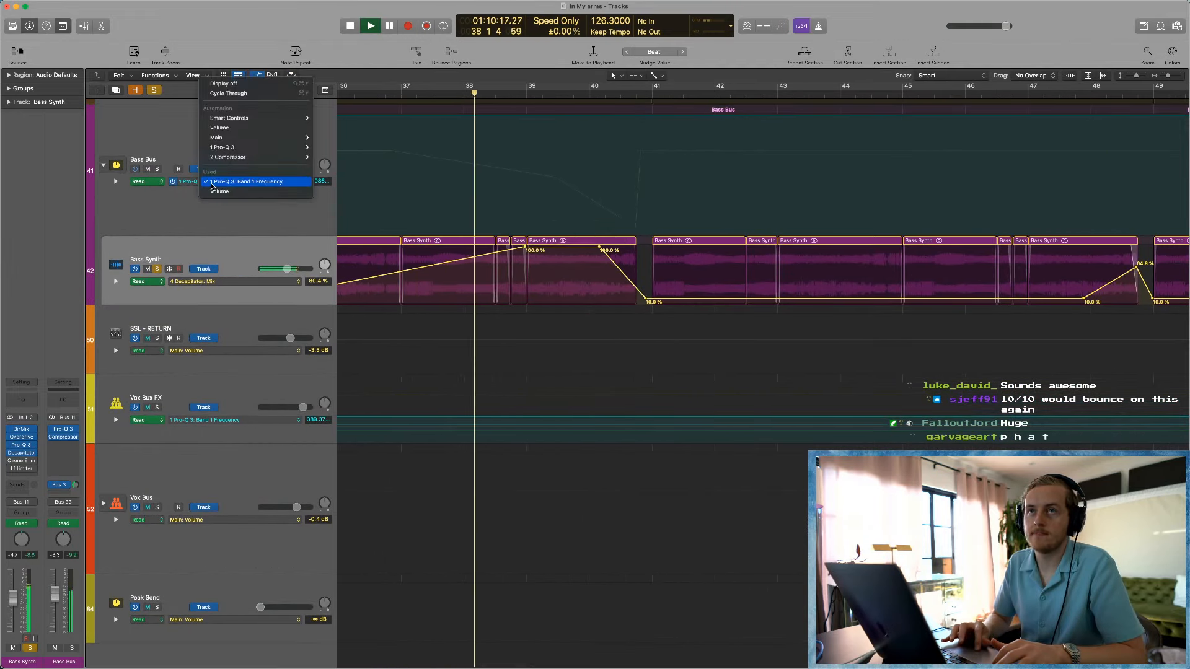
{"action": "left_click", "coordinate": [248, 191]}
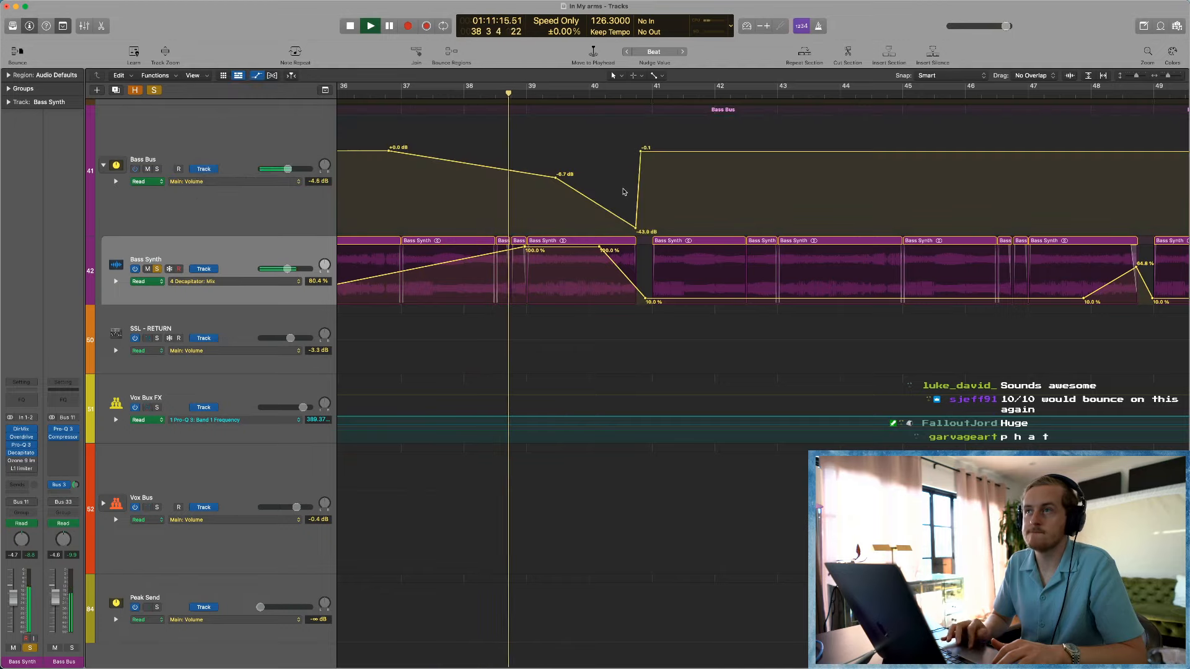
Step: Delete the Bass Bus's volume dip before bar 41 and hold the Bass Synth's 100% Decapitator Mix until just before bar 41
{"action": "left_click", "coordinate": [636, 229]}
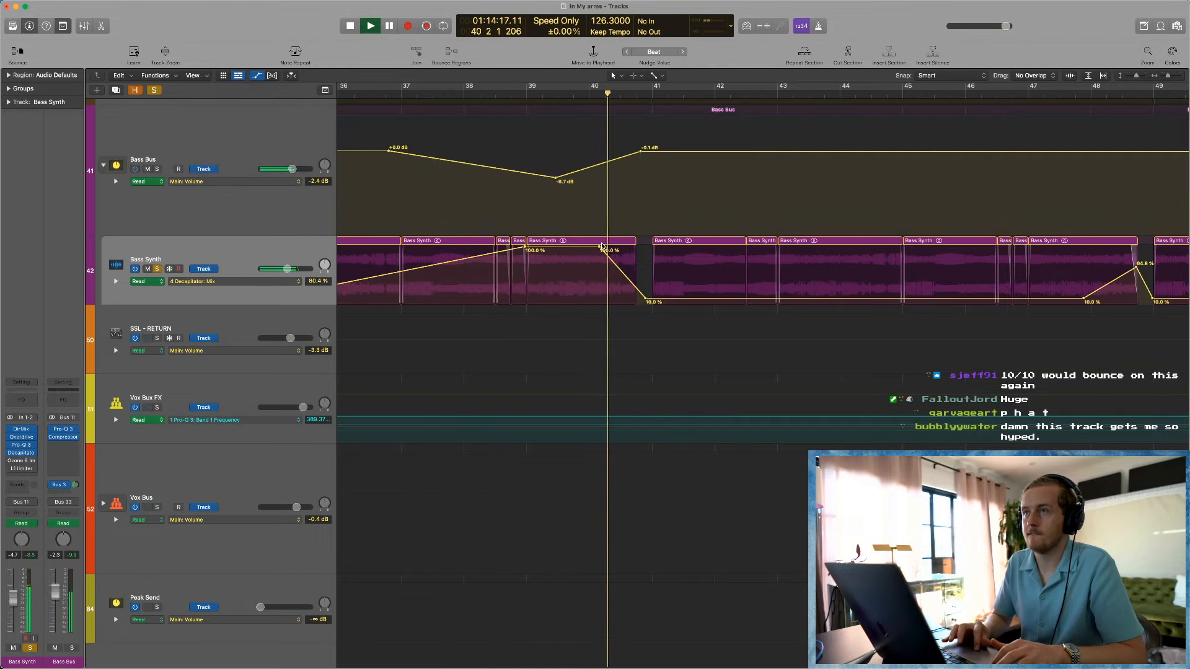
{"action": "key", "text": "space"}
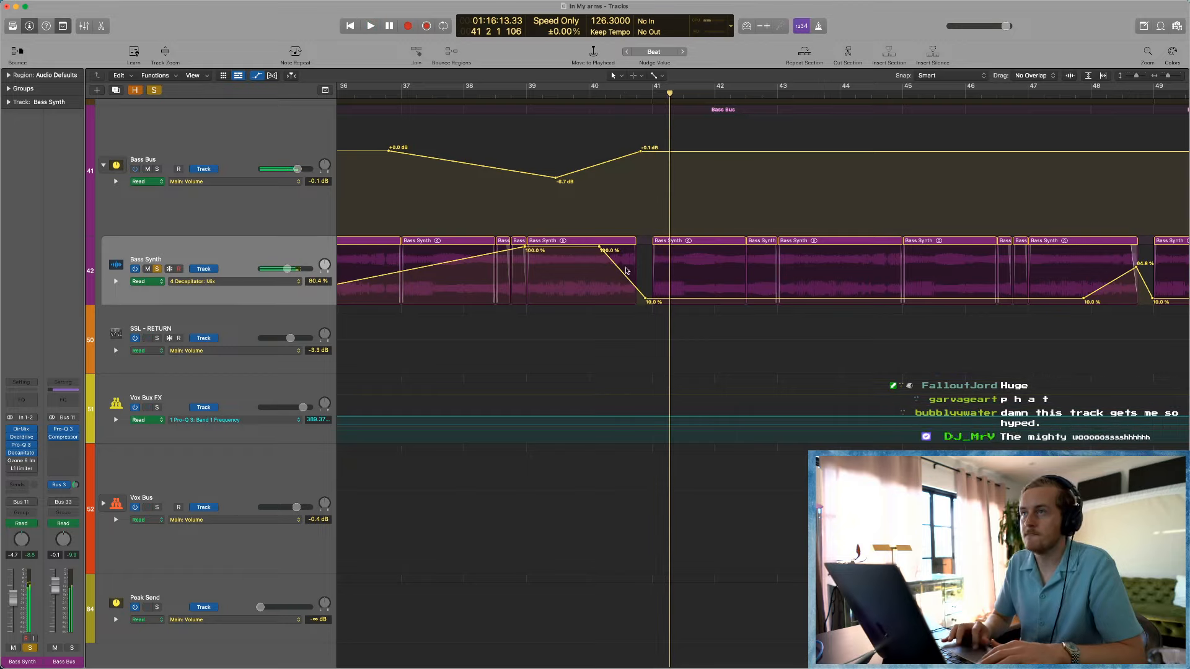
{"action": "left_click_drag", "start_coordinate": [600, 248], "coordinate": [640, 248]}
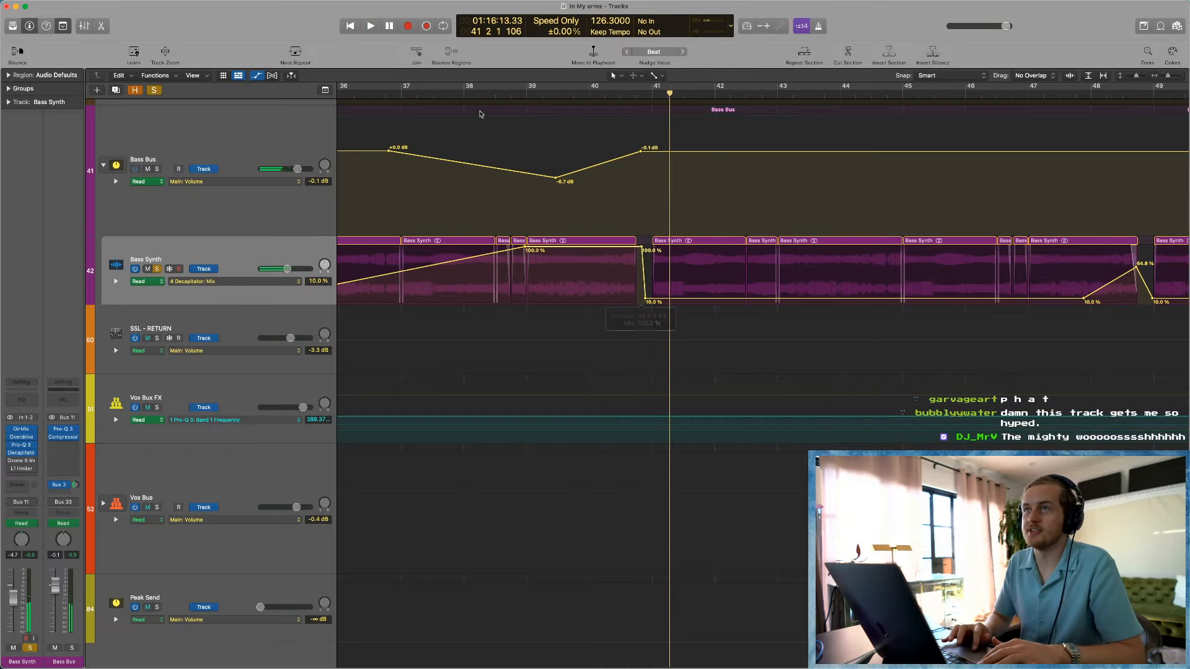
Step: Play from bar 37 and extend the 100% Decapitator Mix past bar 43, adding a 45.4% point near bar 45
{"action": "left_click", "coordinate": [403, 95]}
{"action": "key", "text": "space"}
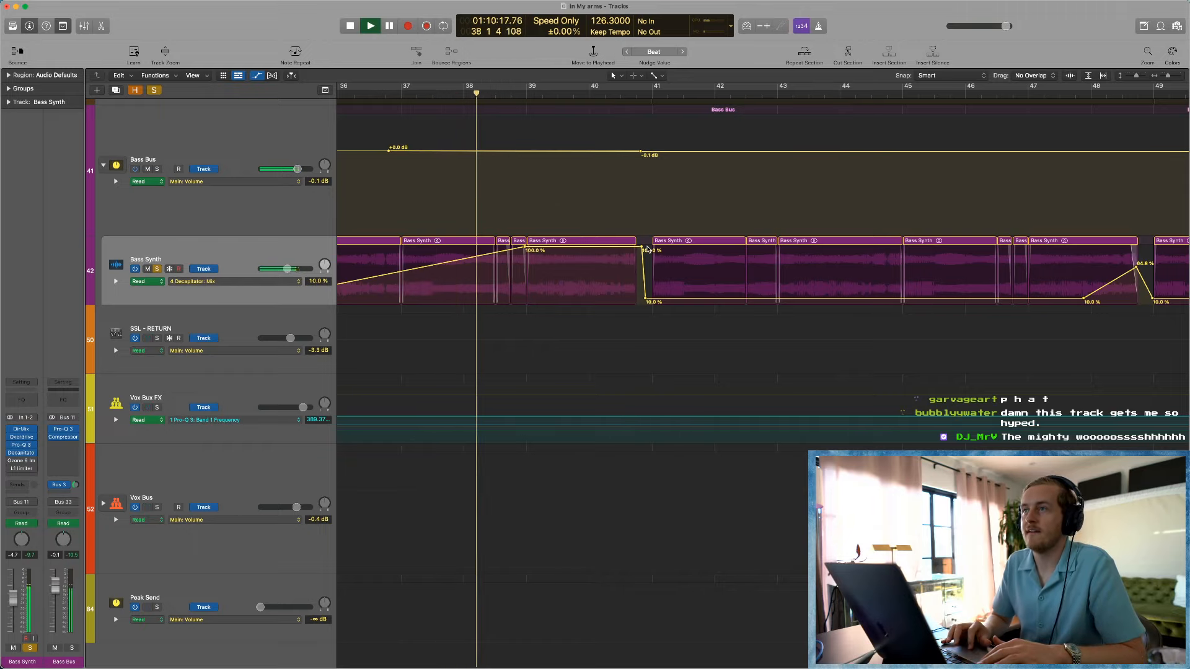
{"action": "double_click", "coordinate": [866, 280]}
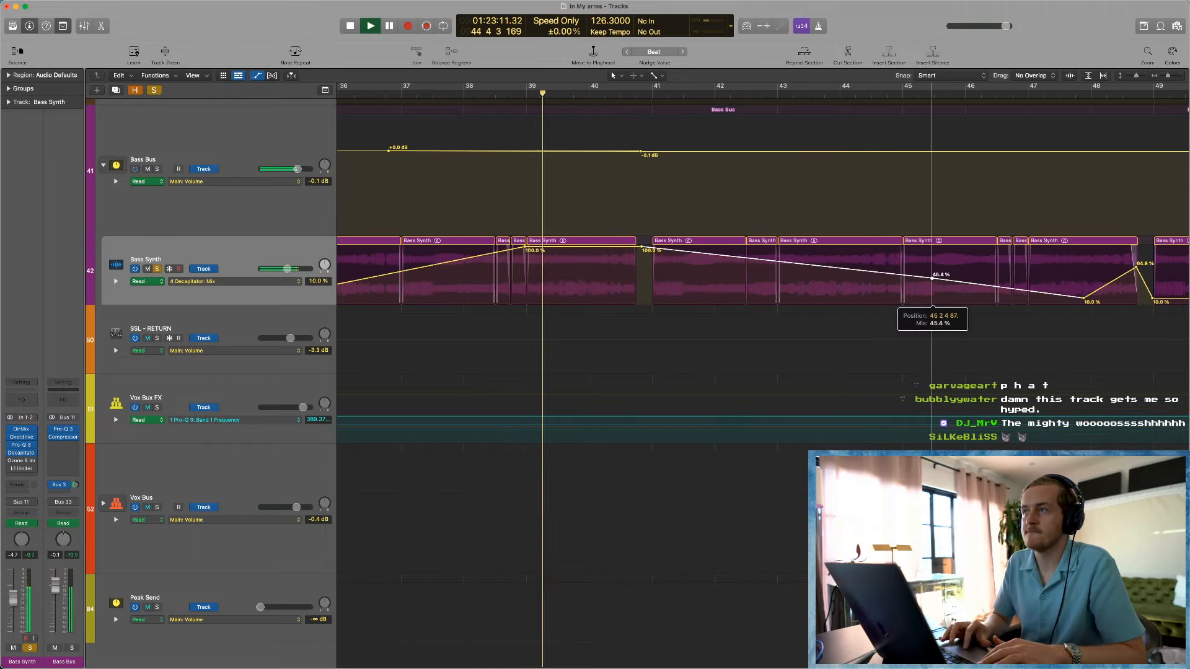
{"action": "left_click_drag", "start_coordinate": [643, 249], "coordinate": [803, 250]}
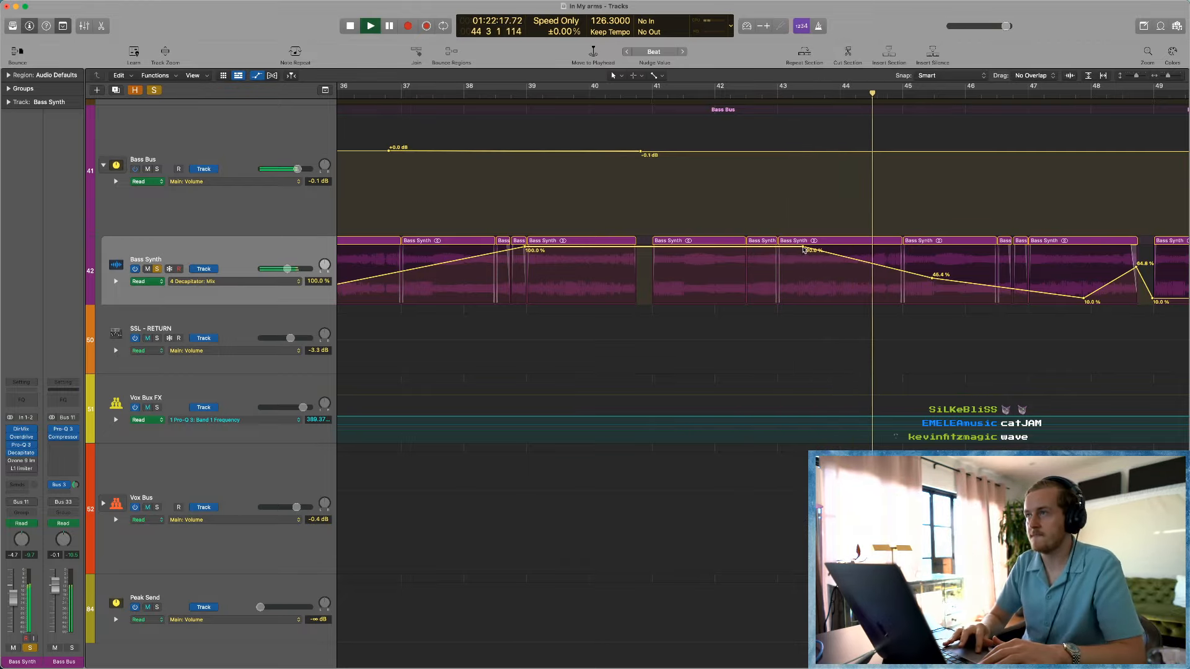
{"action": "key", "text": "space"}
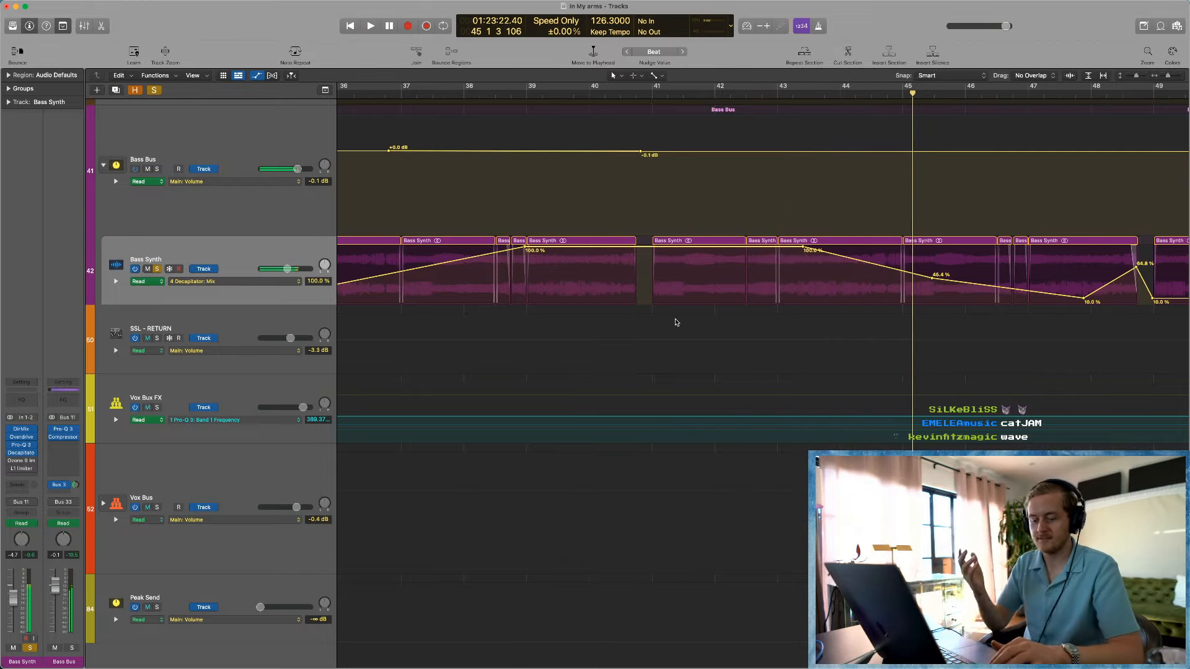
Step: Undo the extended Decapitator Mix edits and the Bass Bus volume point deletions, and set the playhead near bar 38
{"action": "key", "text": "super+z"}
{"action": "key", "text": "super+z"}
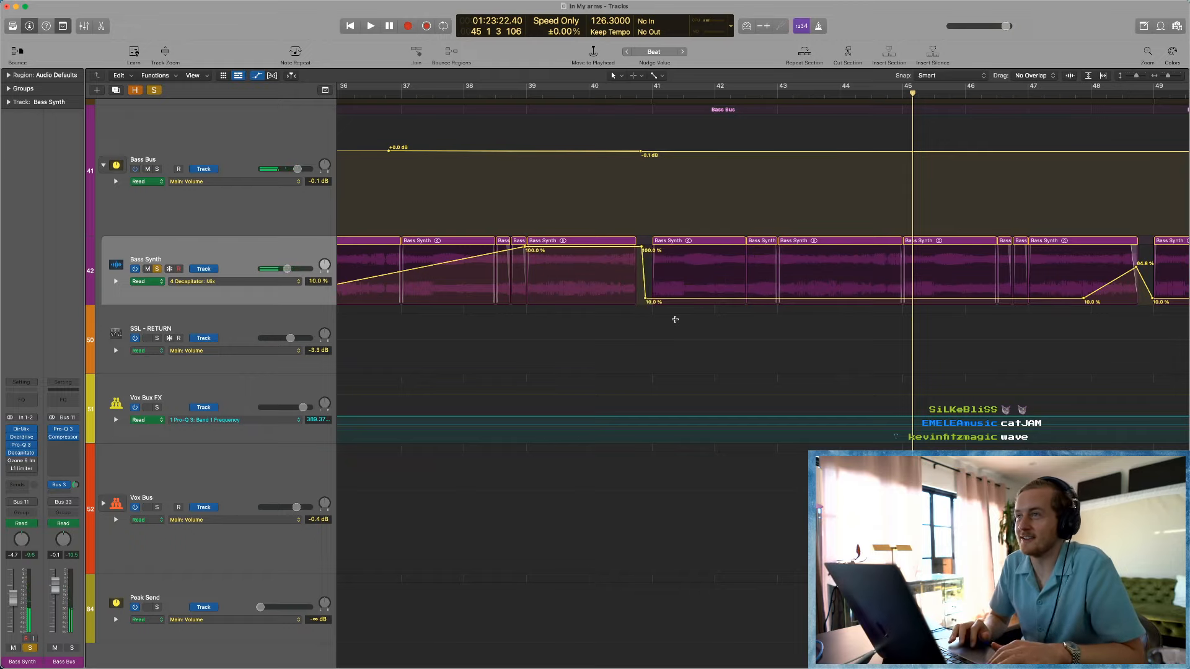
{"action": "key", "text": "super+z"}
{"action": "key", "text": "super+z"}
{"action": "key", "text": "super+z"}
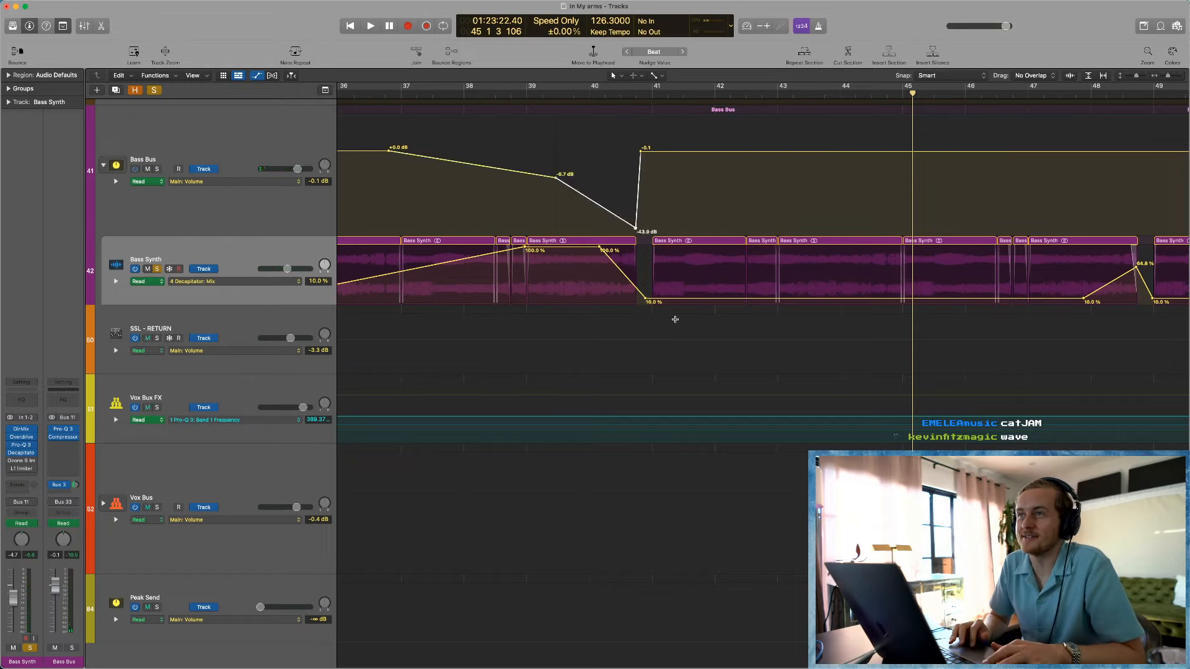
{"action": "left_click", "coordinate": [445, 97]}
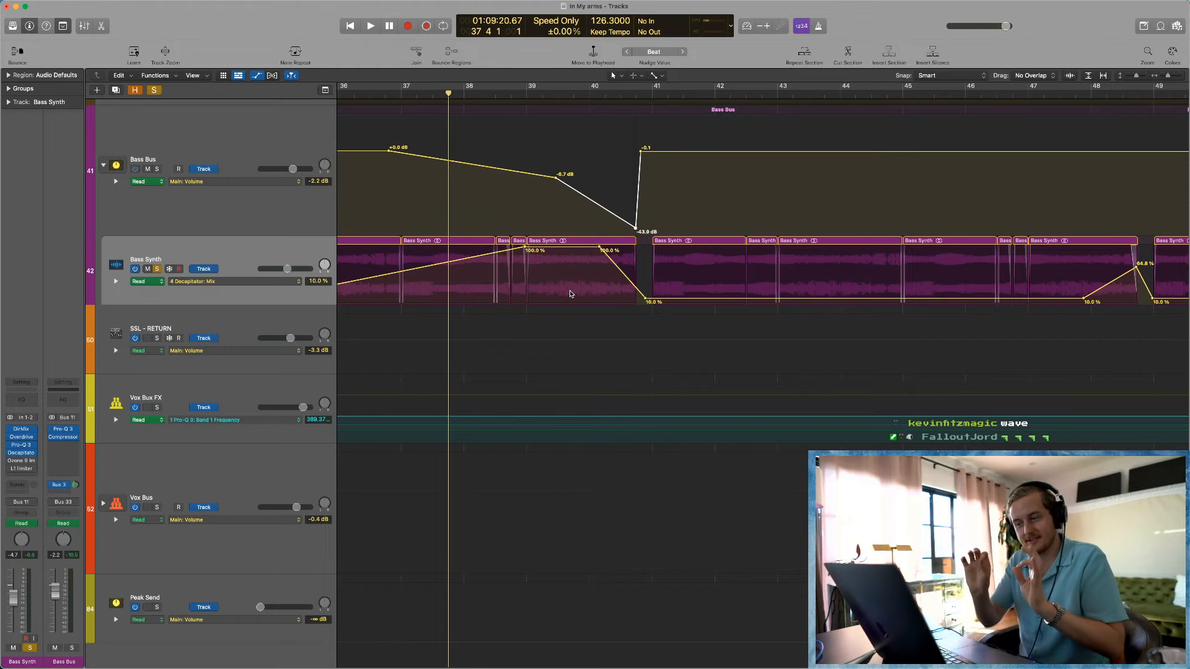
Step: Play from about bar 108 through the Bass Synth's Decapitator Mix peak, stop playback, and turn off all solos
{"action": "key", "text": "super+Left"}
{"action": "key", "text": "super+Left"}
{"action": "key", "text": "super+Left"}
{"action": "key", "text": "super+Left"}
{"action": "key", "text": "super+Left"}
{"action": "key", "text": "super+Left"}
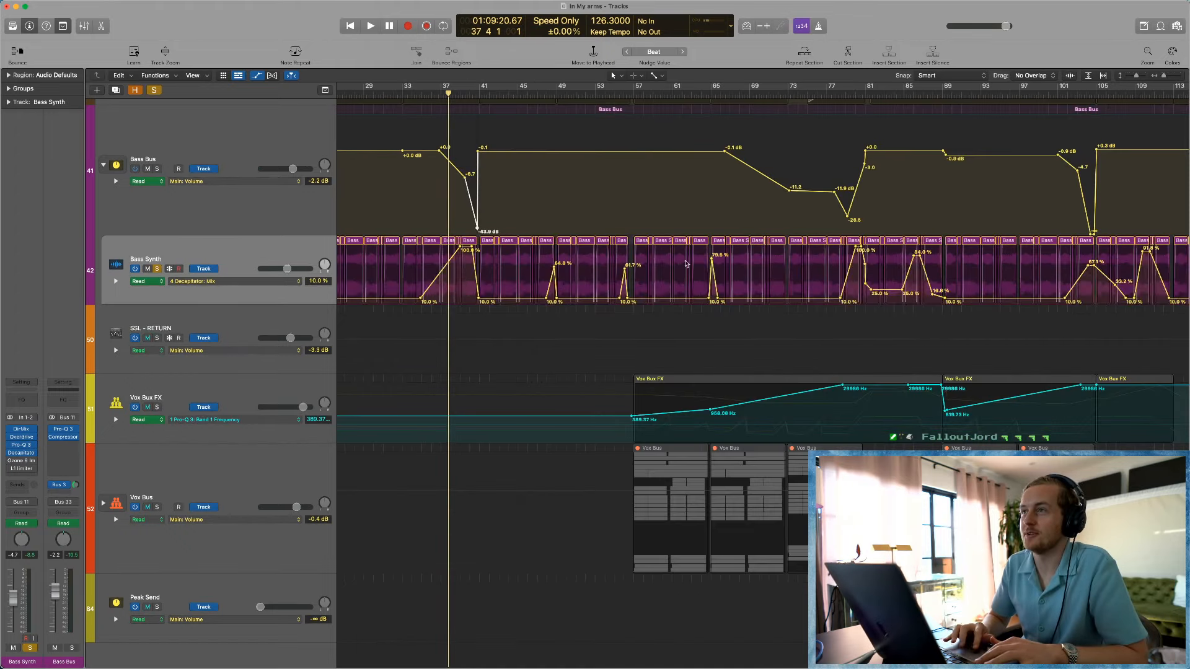
{"action": "scroll", "coordinate": [866, 305], "scroll_direction": "right", "scroll_amount": 2}
{"action": "scroll", "coordinate": [899, 291], "scroll_direction": "right", "scroll_amount": 3}
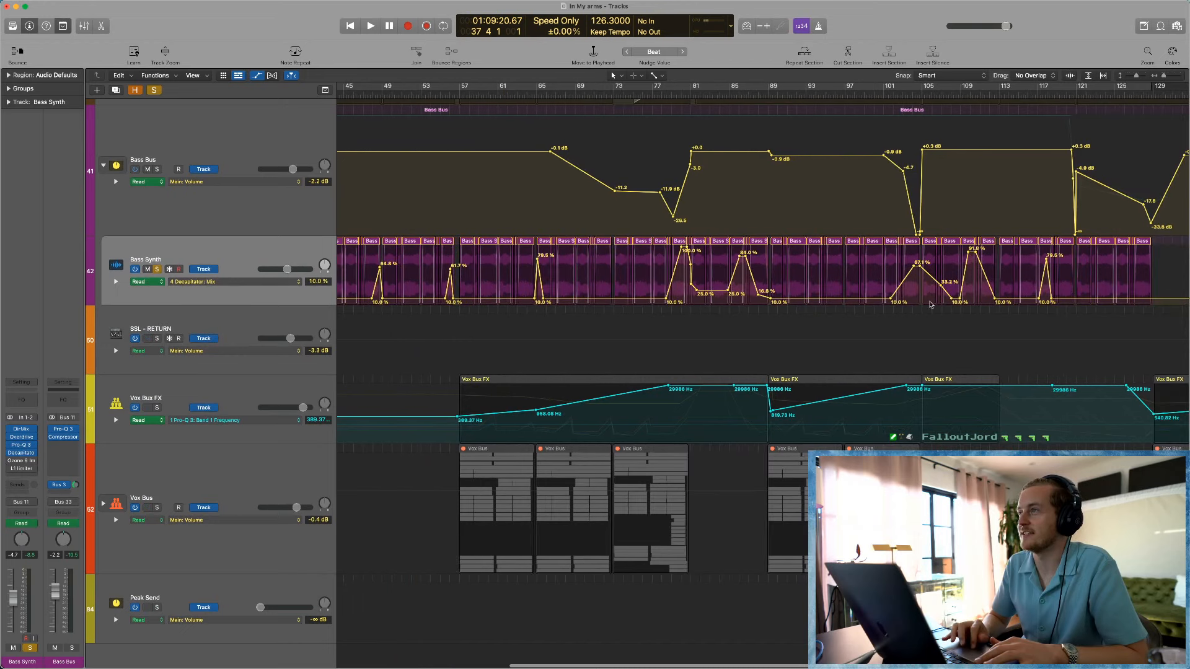
{"action": "left_click", "coordinate": [955, 94]}
{"action": "key", "text": "space"}
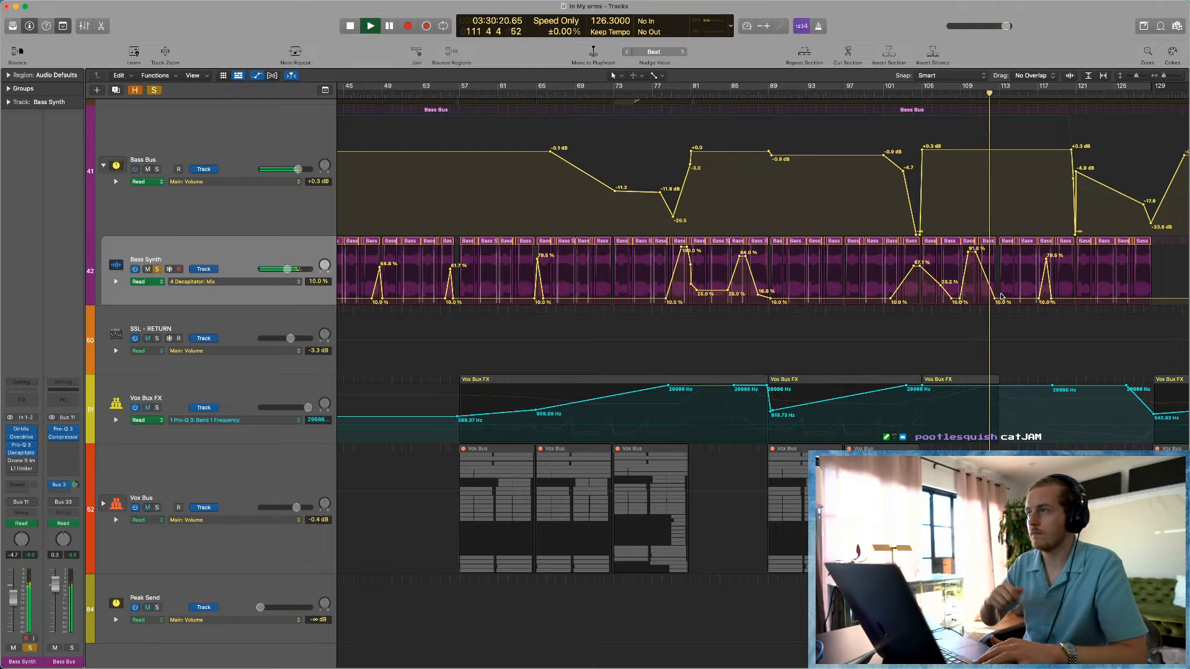
{"action": "key", "text": "space"}
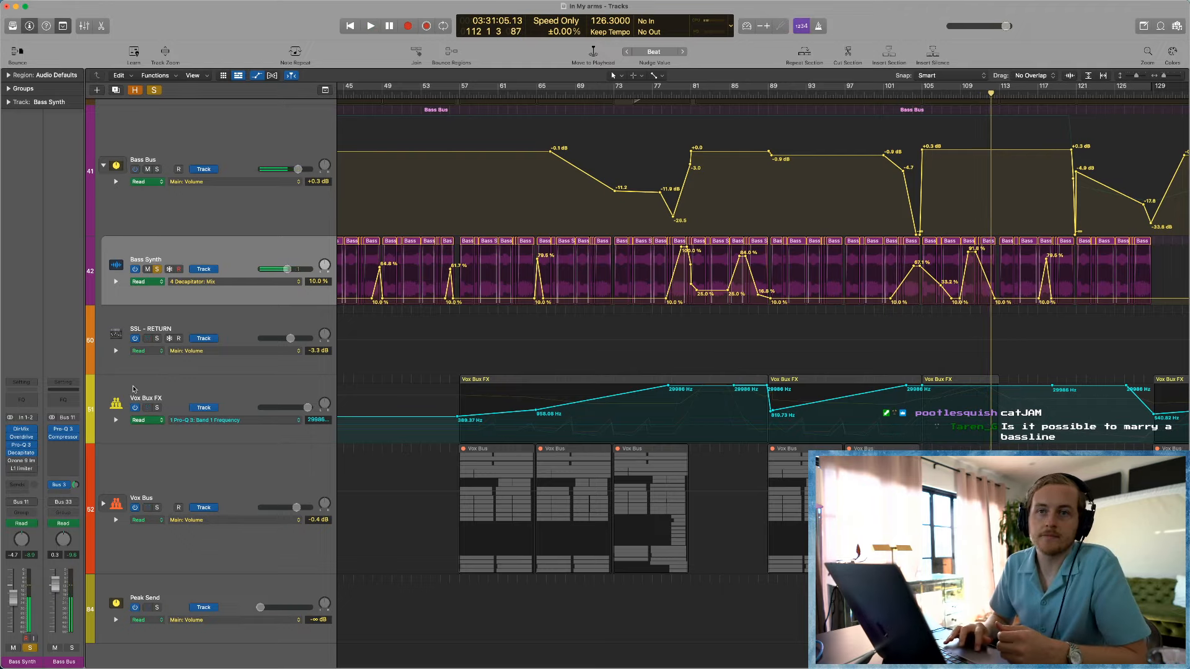
{"action": "key", "text": "s"}
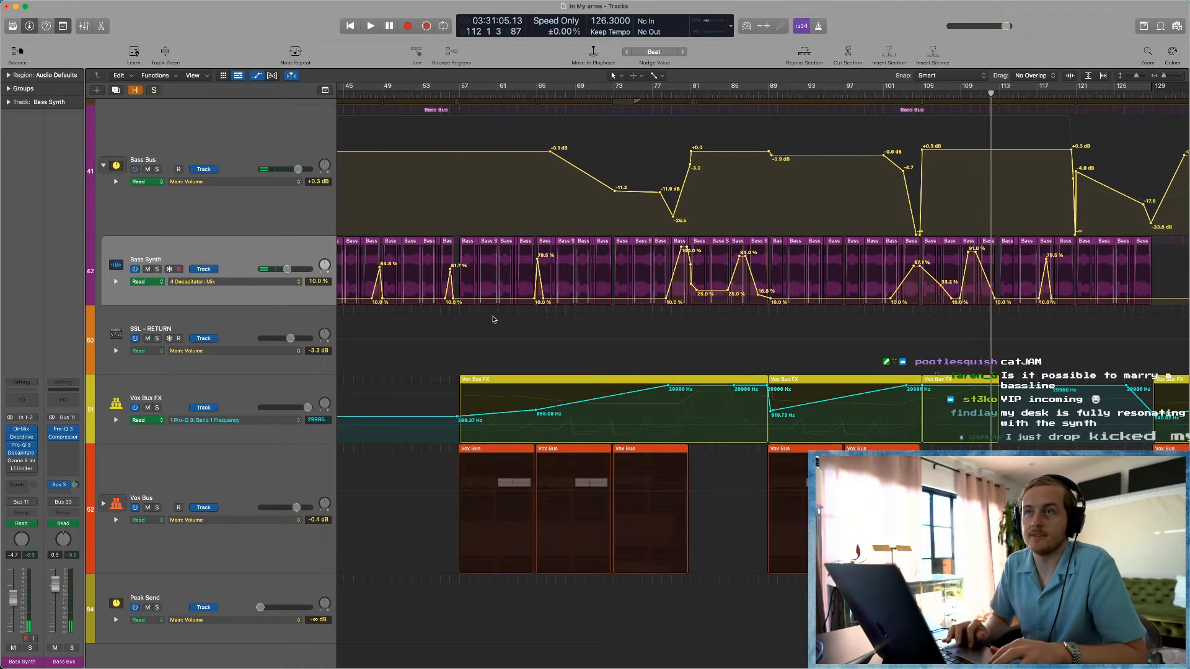
Step: Examine the Bass Synth's Decapitator Mix and the Bass Bus's volume automation between bars 100 and 114 up close
{"action": "key", "text": "super+Down"}
{"action": "key", "text": "super+Down"}
{"action": "key", "text": "super+Down"}
{"action": "key", "text": "super+Right"}
{"action": "key", "text": "super+Right"}
{"action": "key", "text": "super+Right"}
{"action": "key", "text": "super+Right"}
{"action": "key", "text": "super+Right"}
{"action": "key", "text": "super+Right"}
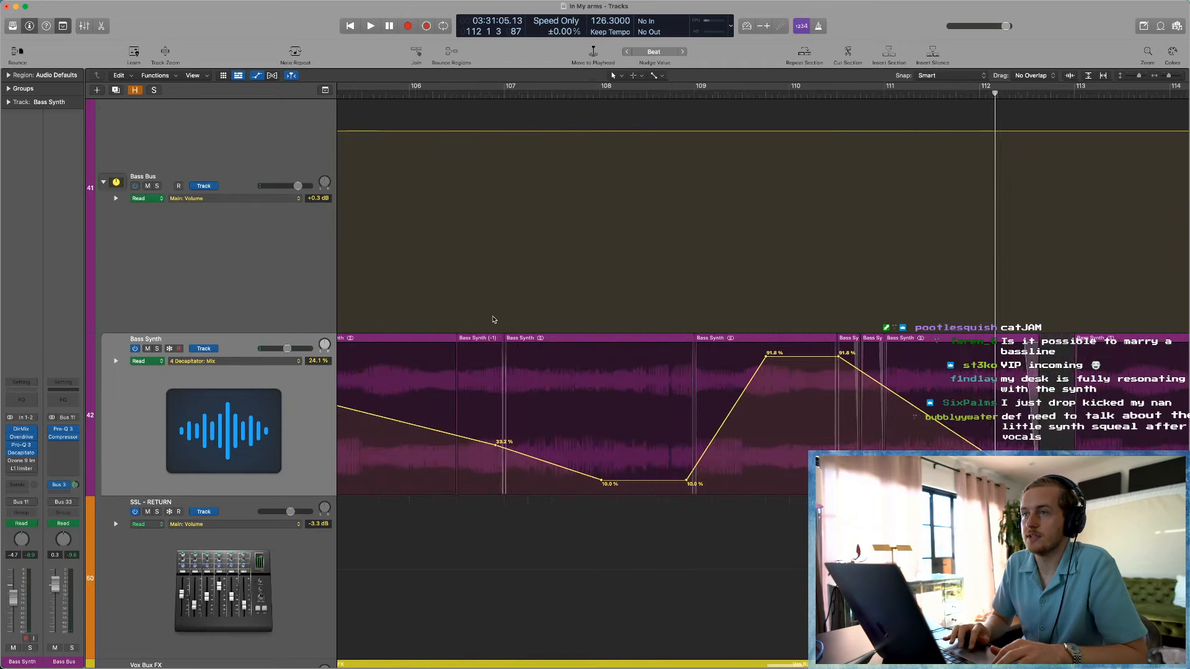
{"action": "scroll", "coordinate": [494, 319], "scroll_direction": "left", "scroll_amount": 4}
{"action": "scroll", "coordinate": [657, 410], "scroll_direction": "down", "scroll_amount": 3}
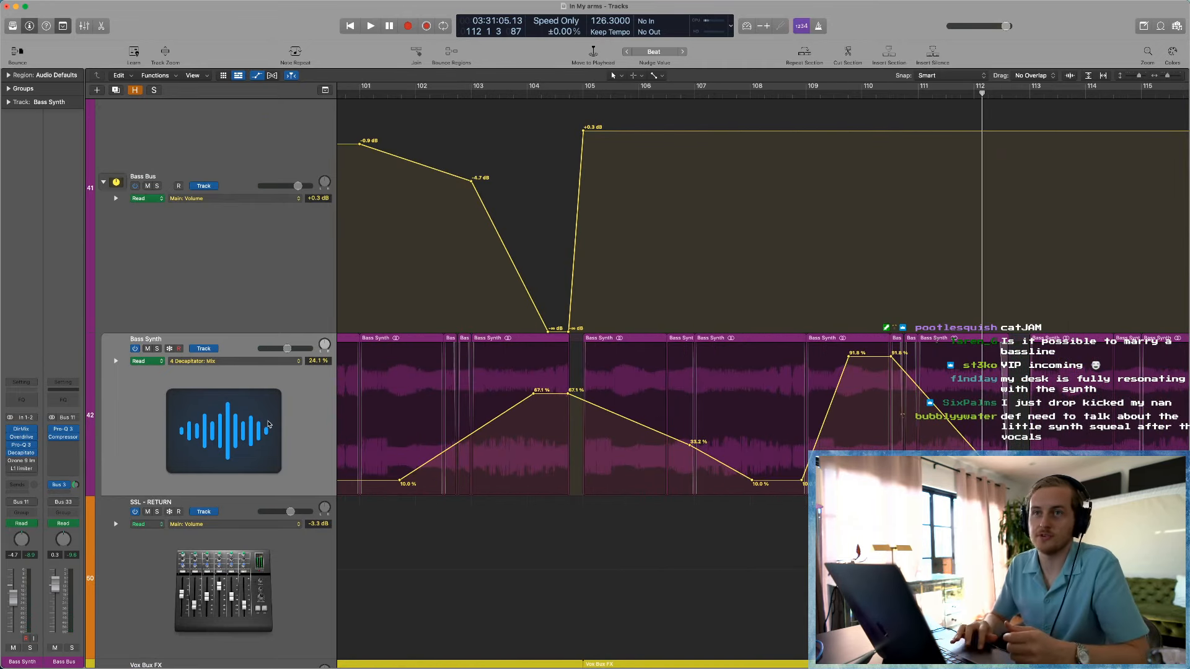
{"action": "scroll", "coordinate": [469, 383], "scroll_direction": "left", "scroll_amount": 2}
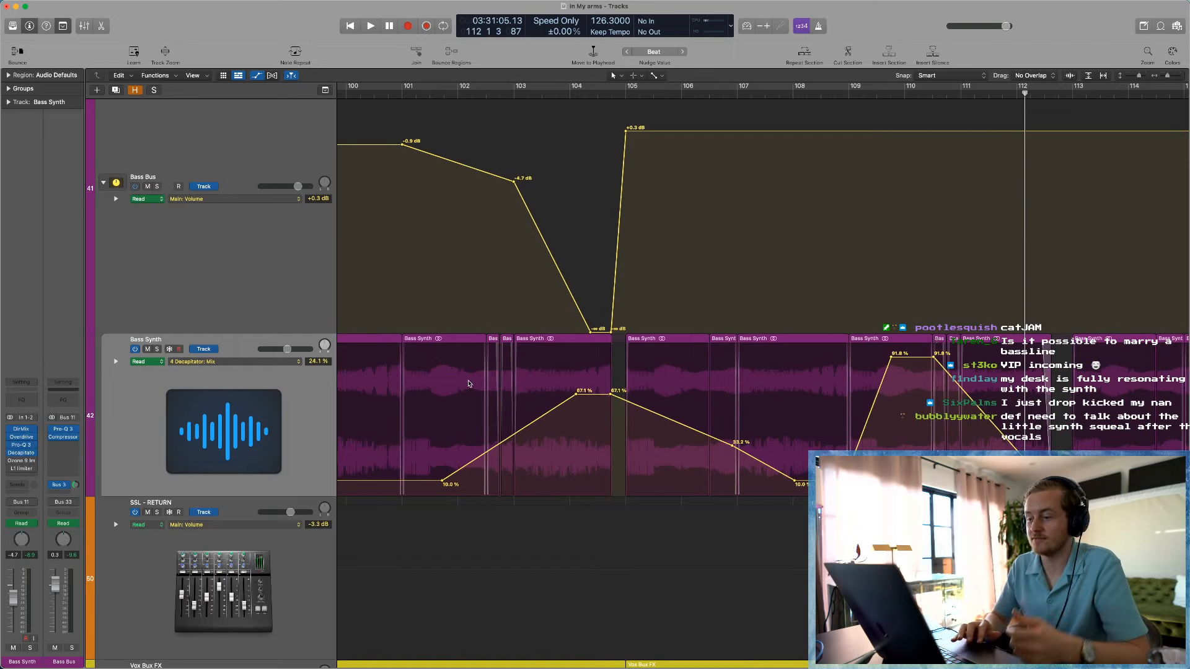
Step: Open the Bass Synth region at bar 101 in the audio file editor, inspect its full waveform, and close the editor
{"action": "double_click", "coordinate": [437, 339]}
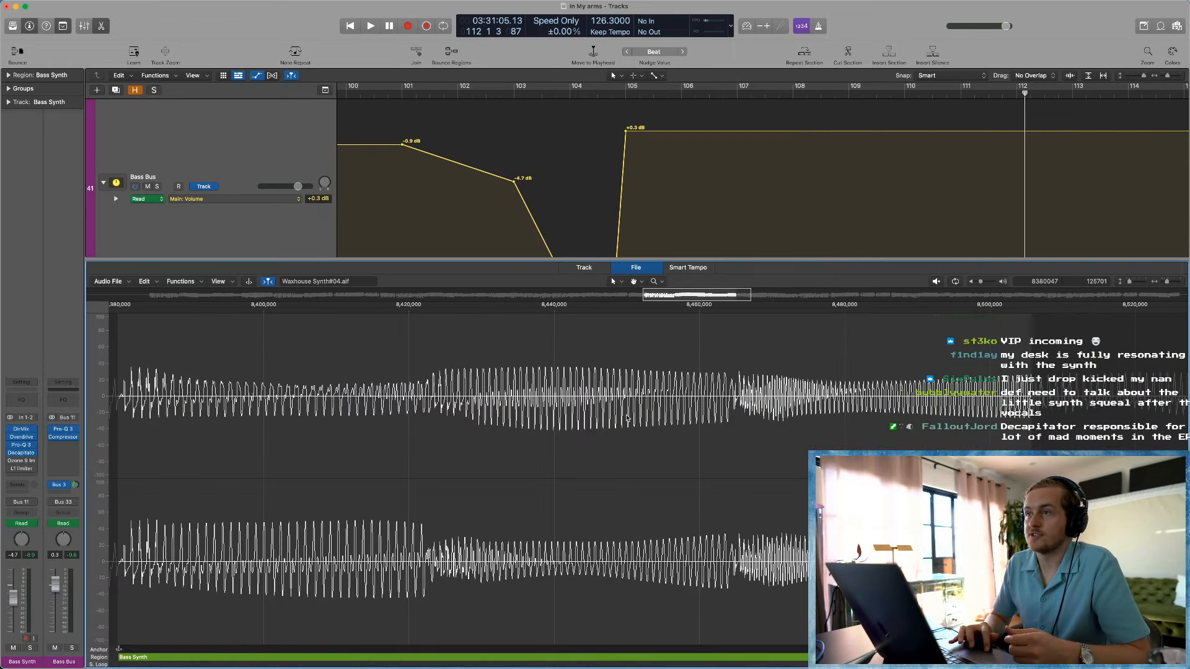
{"action": "scroll", "coordinate": [626, 418], "scroll_direction": "down", "scroll_amount": 5}
{"action": "left_click", "coordinate": [371, 482]}
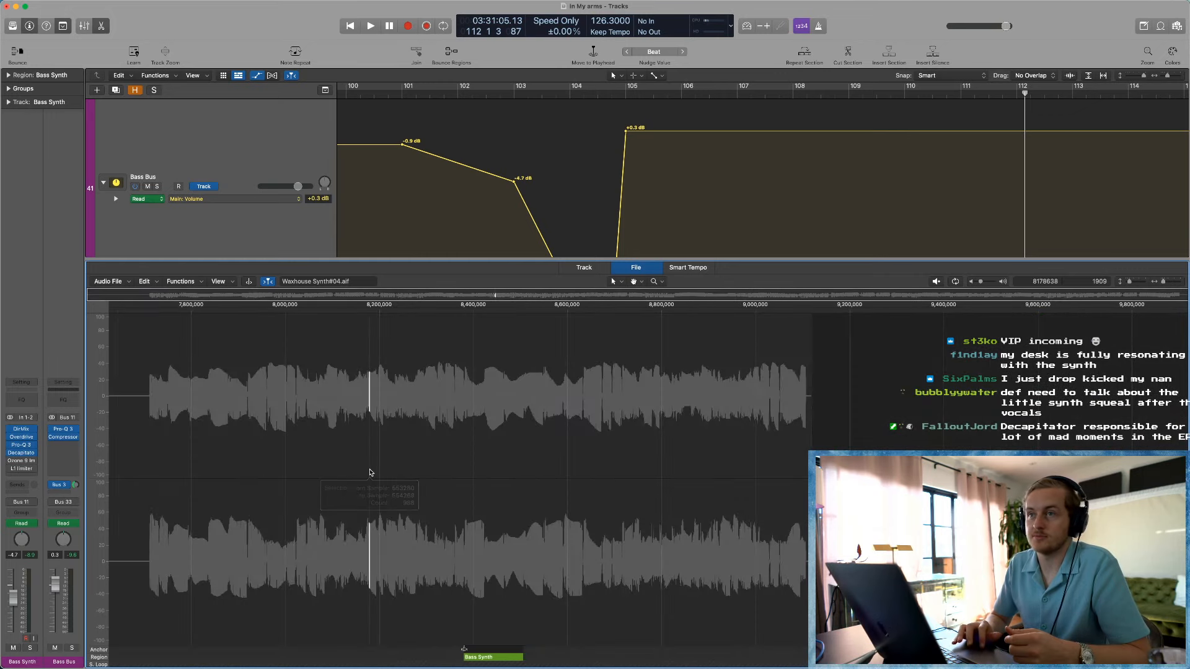
{"action": "key", "text": "e"}
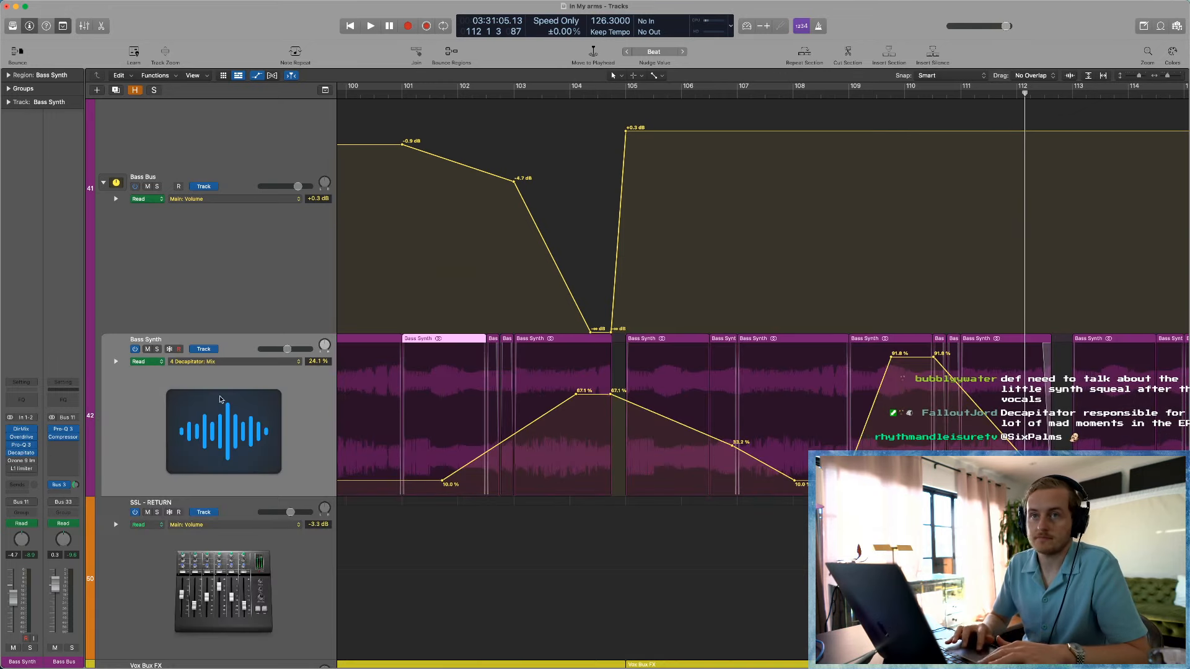
Step: Solo the Bass Synth and play from bar 105 with its Ozone 9 Imager open to view the stereo image
{"action": "mouse_move", "coordinate": [11, 462]}
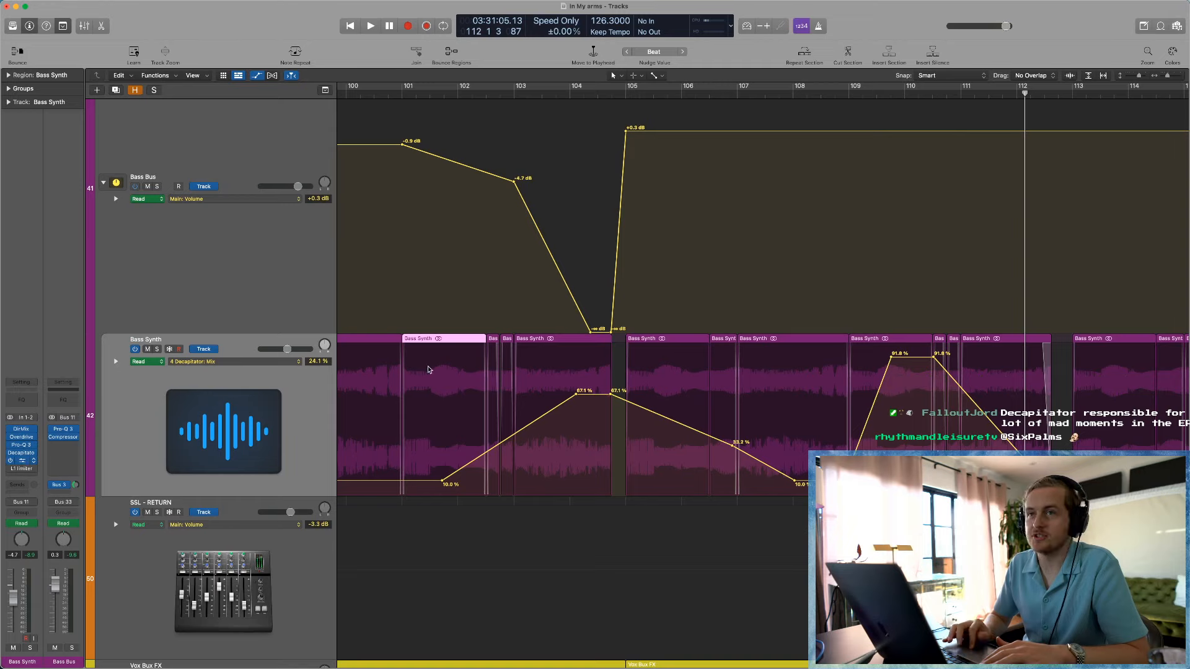
{"action": "left_click", "coordinate": [158, 350]}
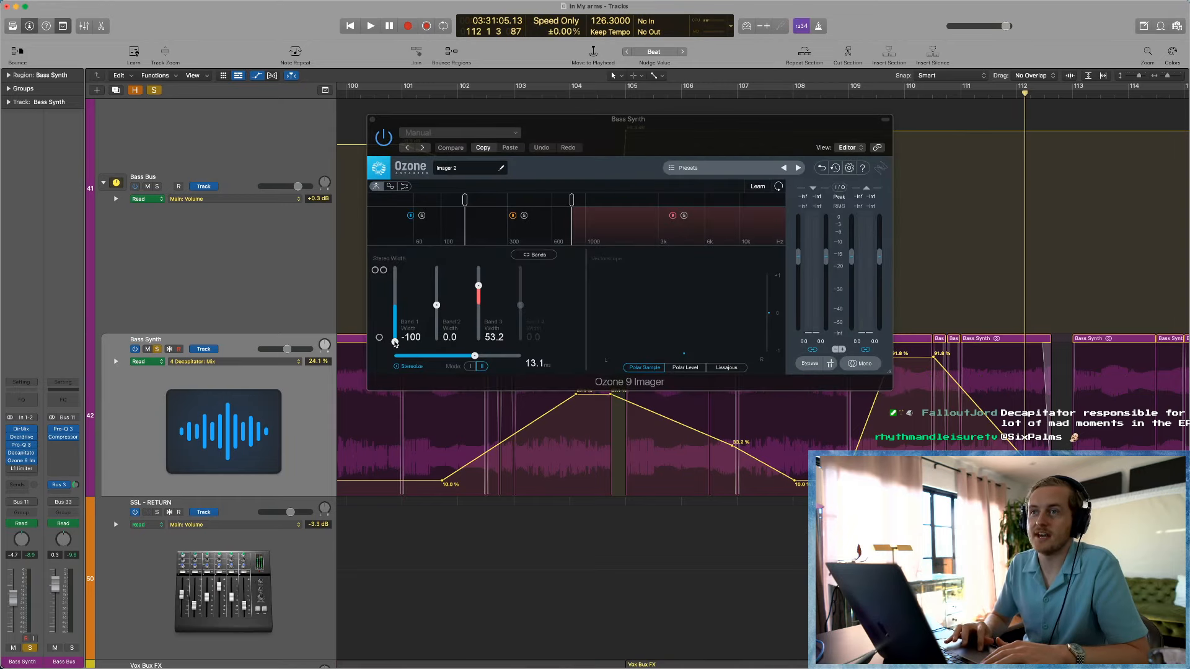
{"action": "left_click", "coordinate": [394, 342]}
{"action": "left_click_drag", "start_coordinate": [553, 126], "coordinate": [389, 120]}
{"action": "left_click", "coordinate": [627, 96]}
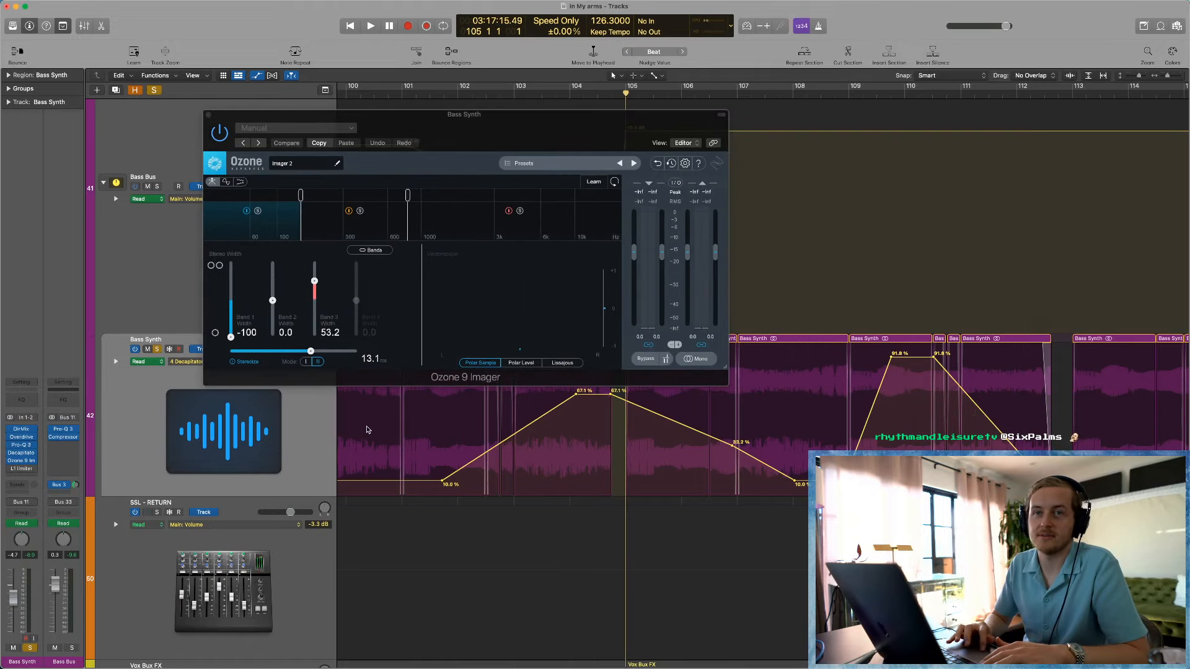
{"action": "key", "text": "space"}
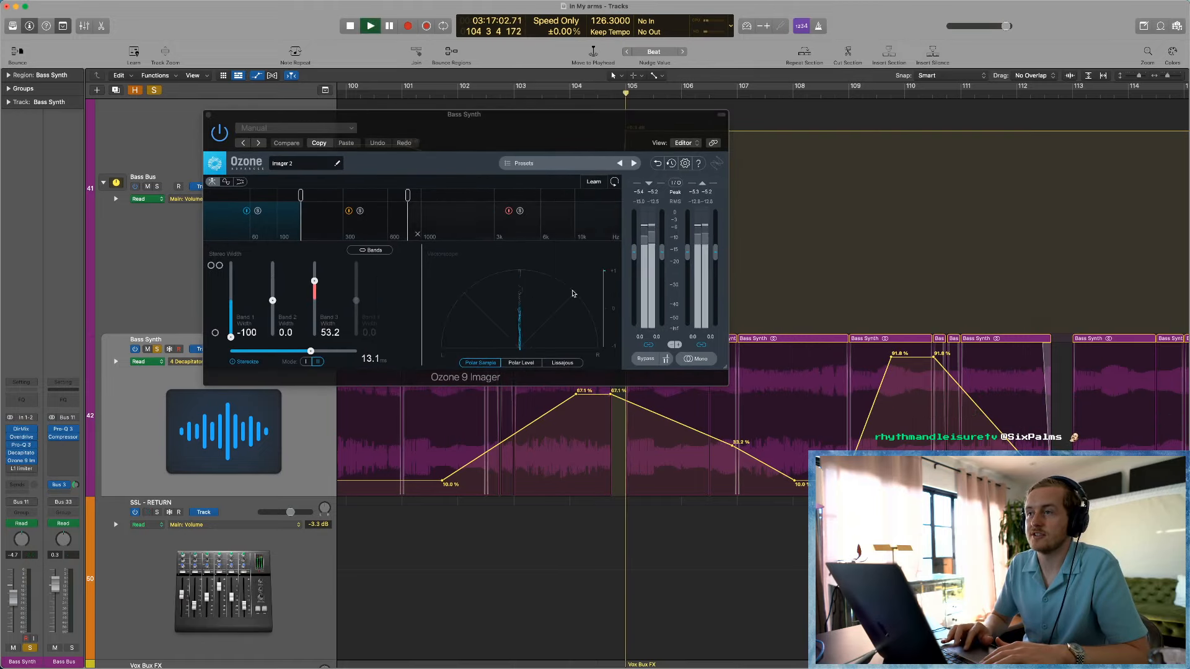
Step: Isolate the Imager's low band during playback, bypass its width setting to hear the unnarrowed lows, and stop playback
{"action": "left_click", "coordinate": [258, 211]}
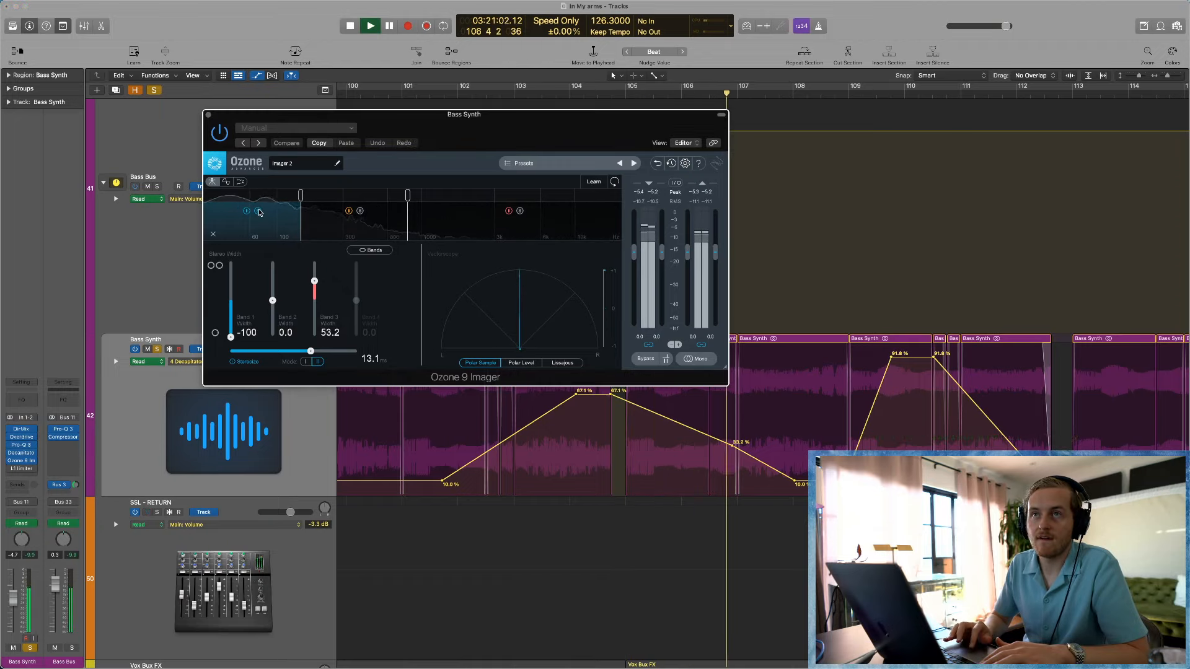
{"action": "left_click", "coordinate": [247, 211]}
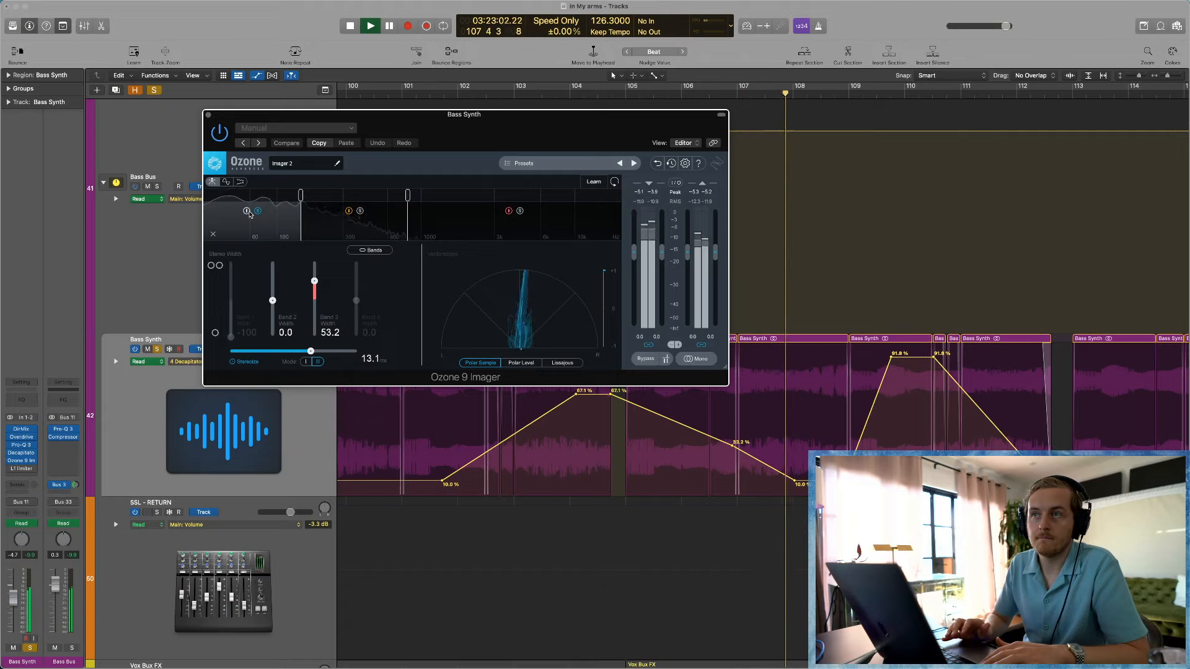
{"action": "key", "text": "space"}
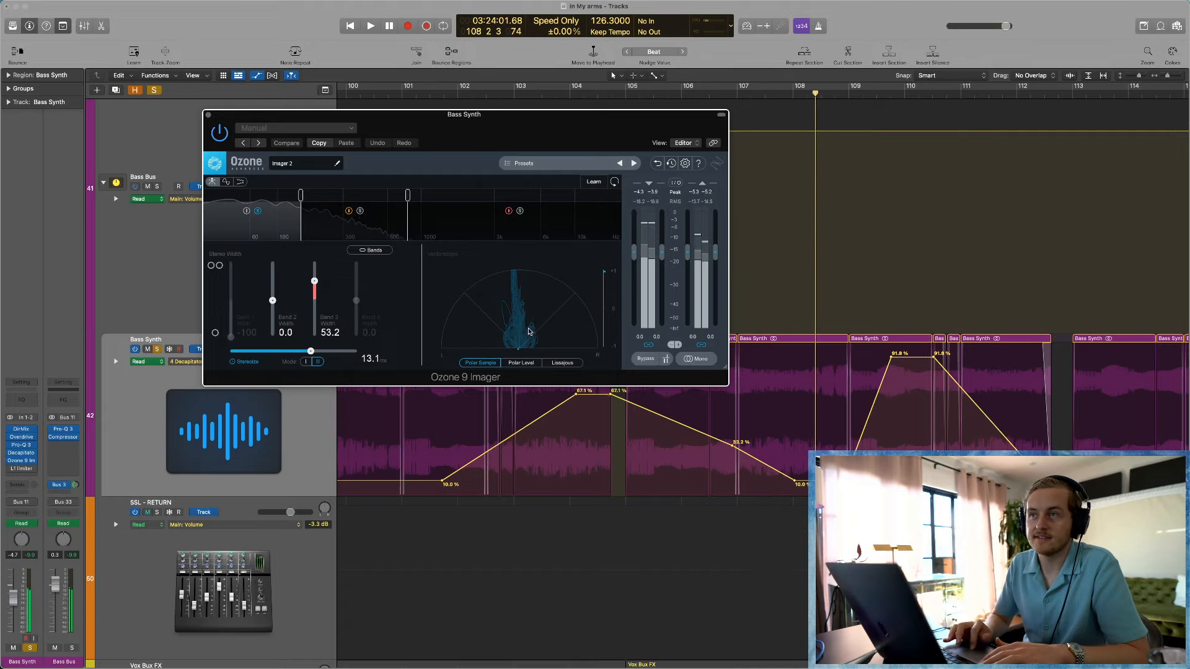
Step: Replay the Bass Synth from about bar 101 and re-enable the Imager's Band 1 width during playback before stopping
{"action": "left_click", "coordinate": [413, 97]}
{"action": "key", "text": "space"}
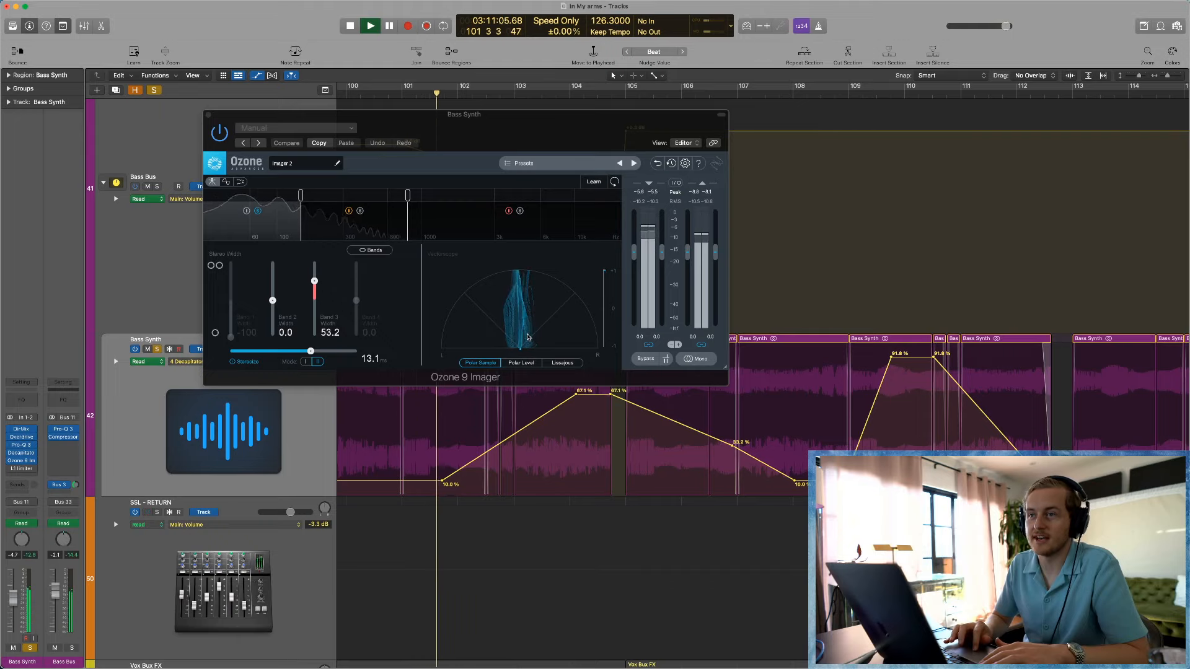
{"action": "left_click", "coordinate": [248, 212]}
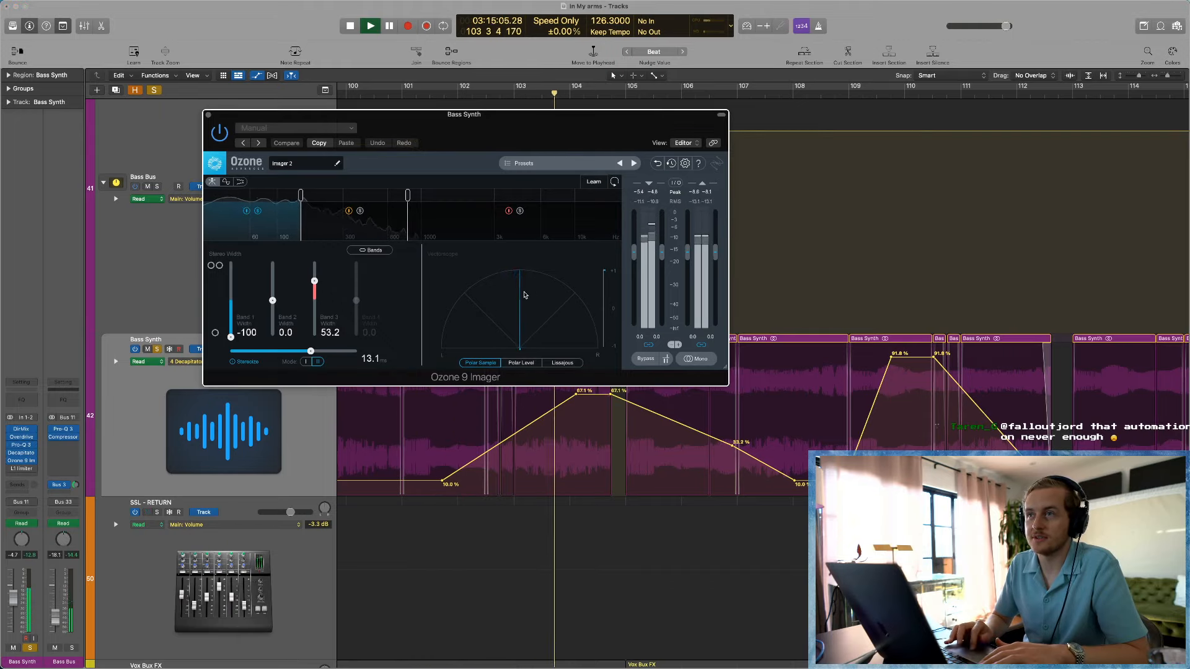
{"action": "key", "text": "space"}
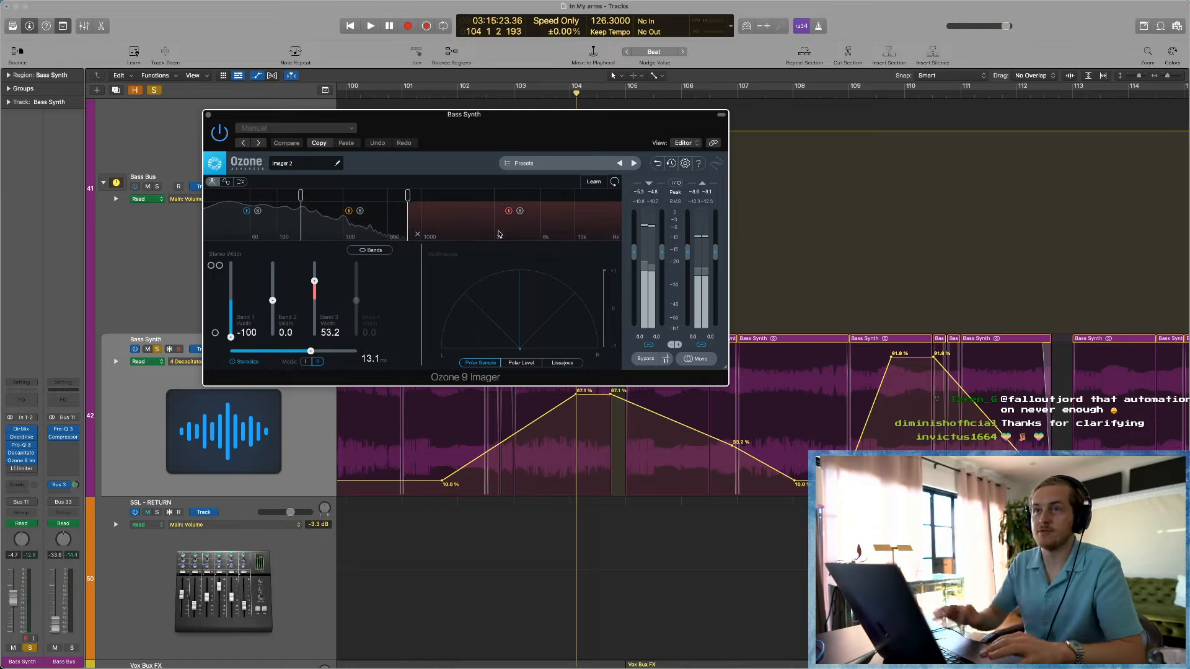
Step: Play from about bar 94, compare the Imager's Band 3 widening bypassed and active, and close the plugin
{"action": "scroll", "coordinate": [409, 101], "scroll_direction": "left", "scroll_amount": 5}
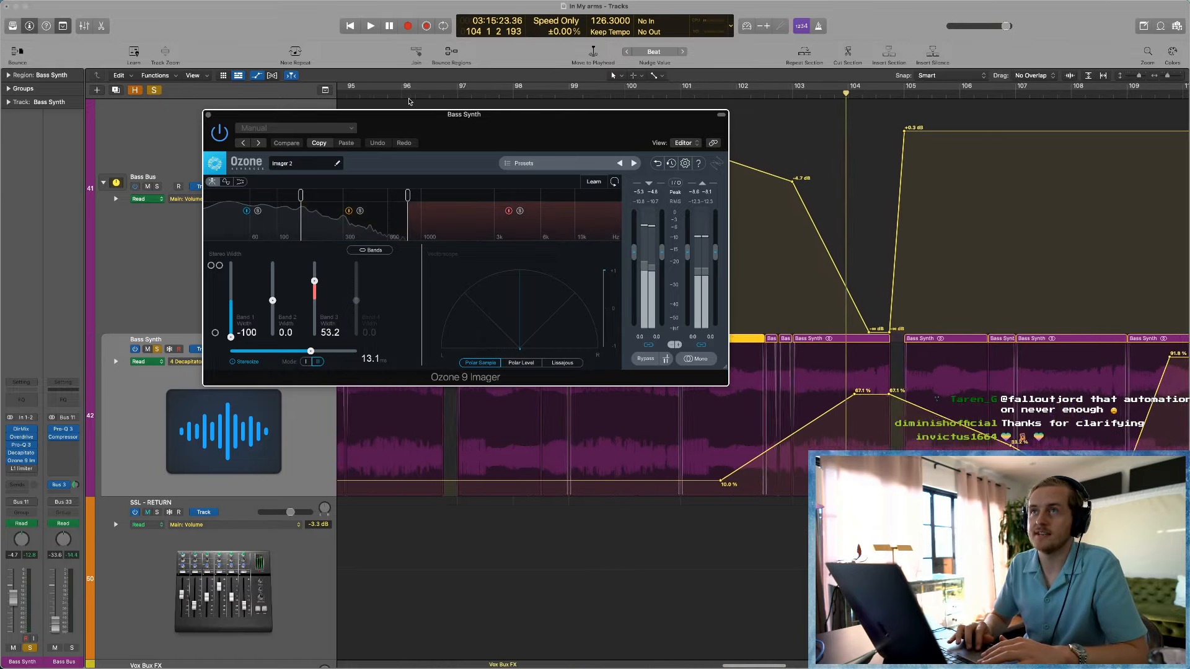
{"action": "left_click", "coordinate": [389, 96]}
{"action": "key", "text": "space"}
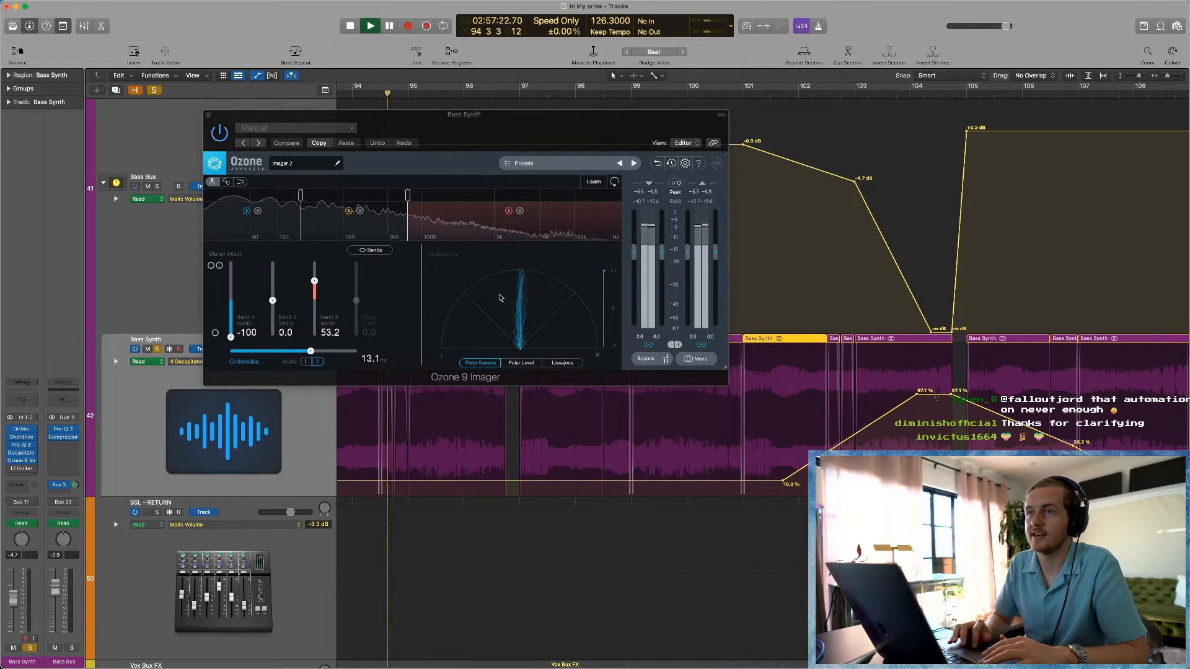
{"action": "left_click", "coordinate": [508, 212]}
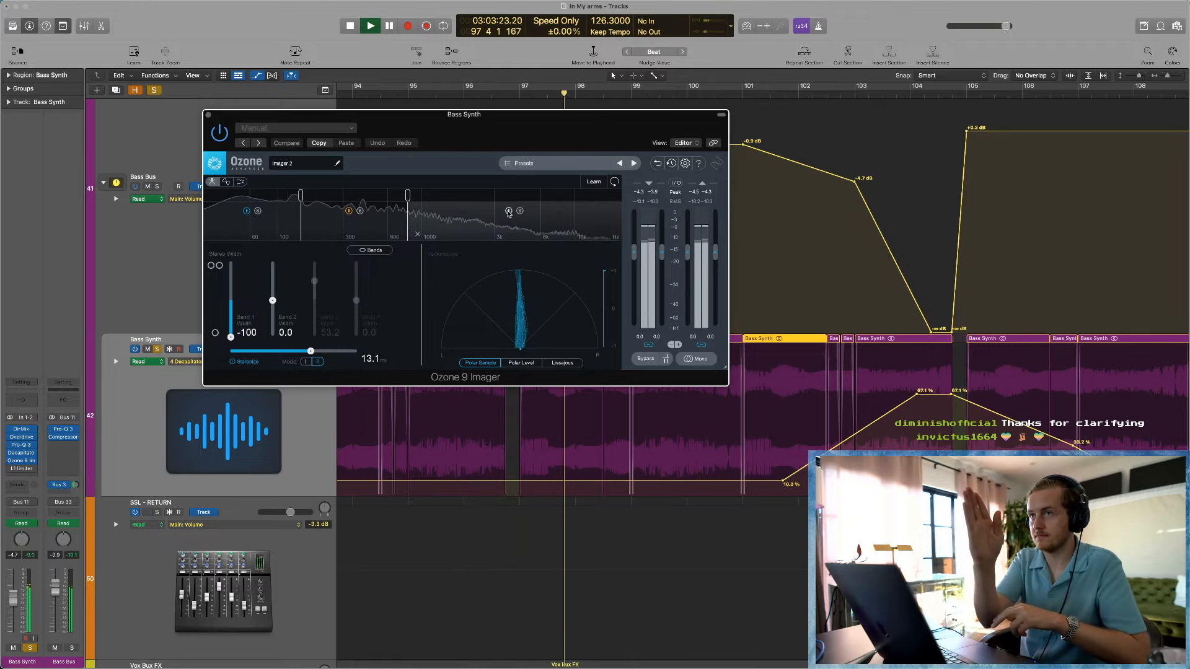
{"action": "left_click", "coordinate": [508, 211]}
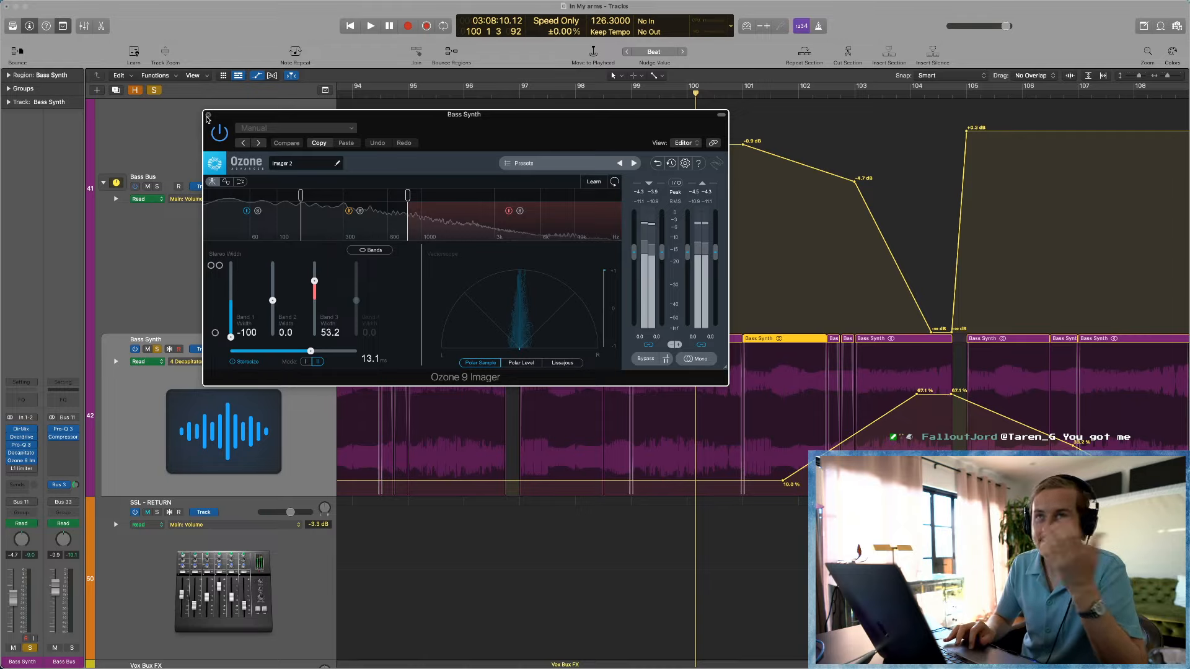
{"action": "left_click", "coordinate": [208, 115]}
Step: Open the Bass Synth's L1 limiter, play from about bar 94 to watch its gain reduction, and close it
{"action": "scroll", "coordinate": [434, 434], "scroll_direction": "left", "scroll_amount": 3}
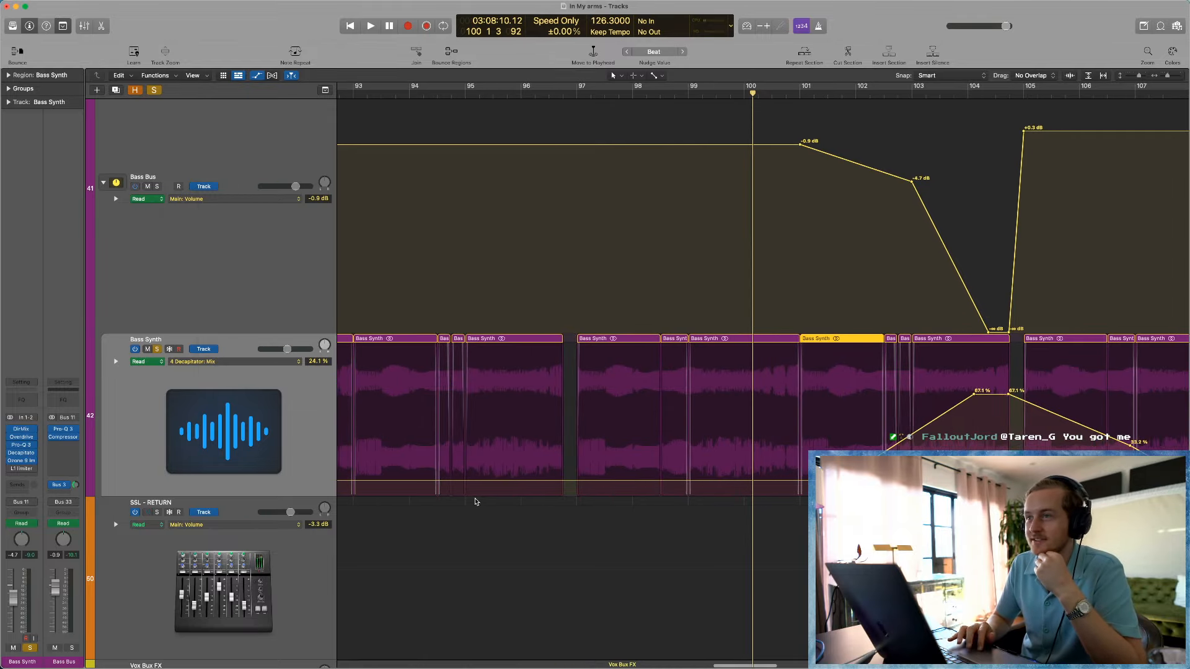
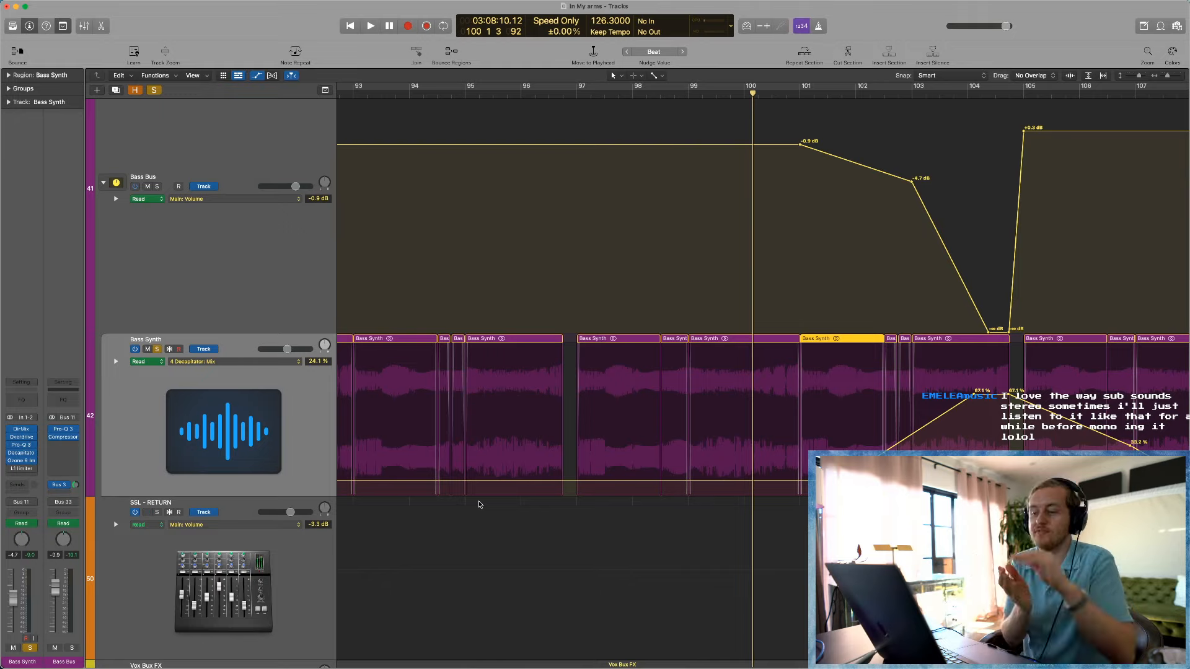
{"action": "left_click", "coordinate": [17, 471]}
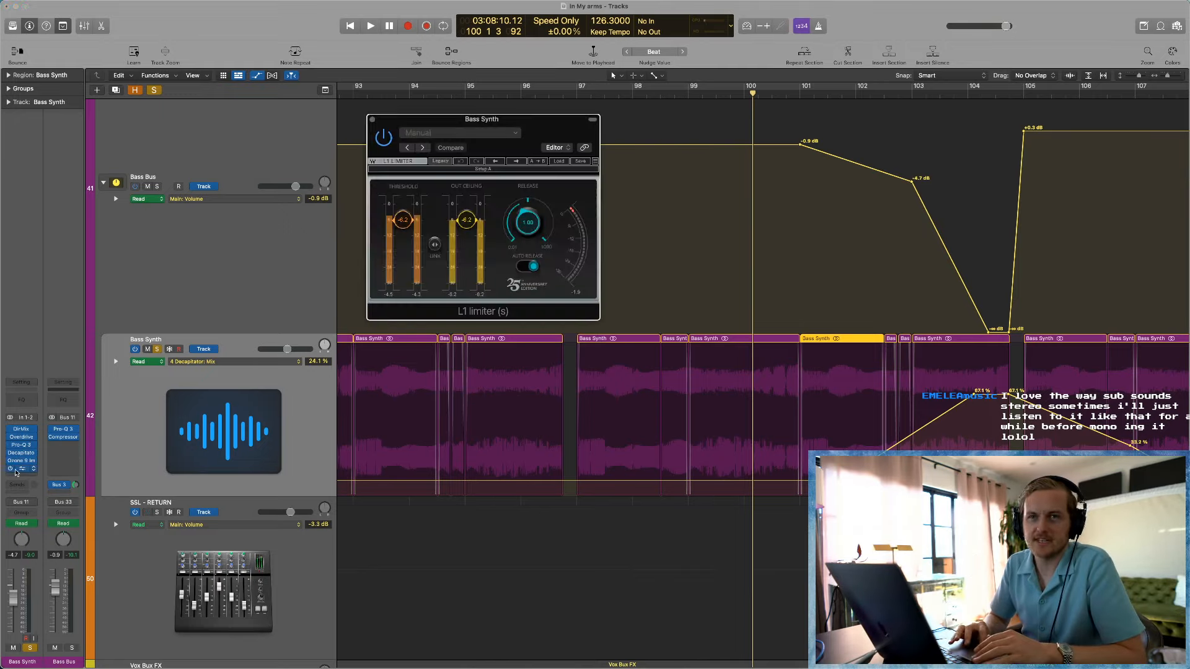
{"action": "left_click", "coordinate": [434, 94]}
{"action": "key", "text": "space"}
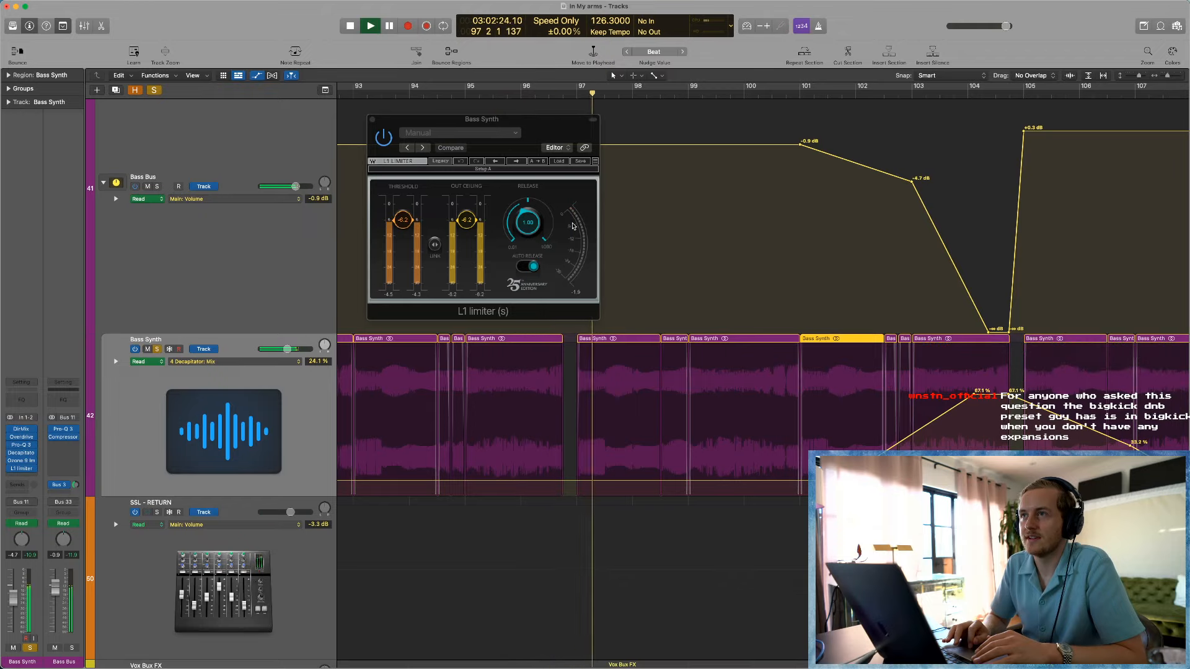
{"action": "key", "text": "space"}
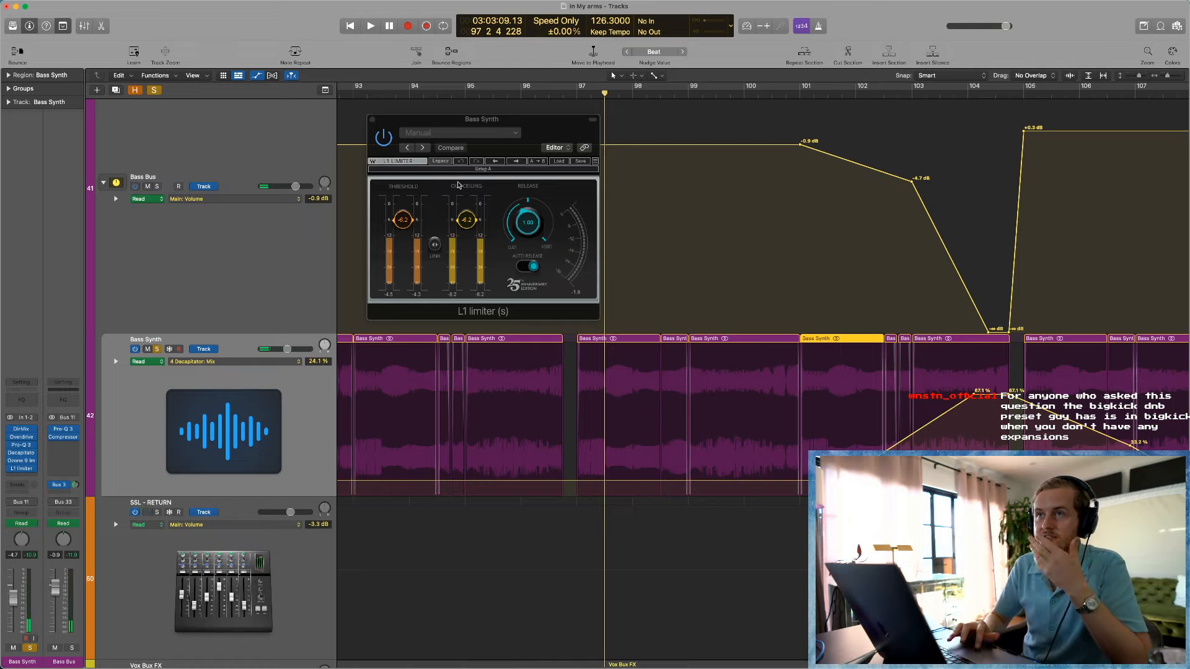
{"action": "left_click", "coordinate": [372, 119]}
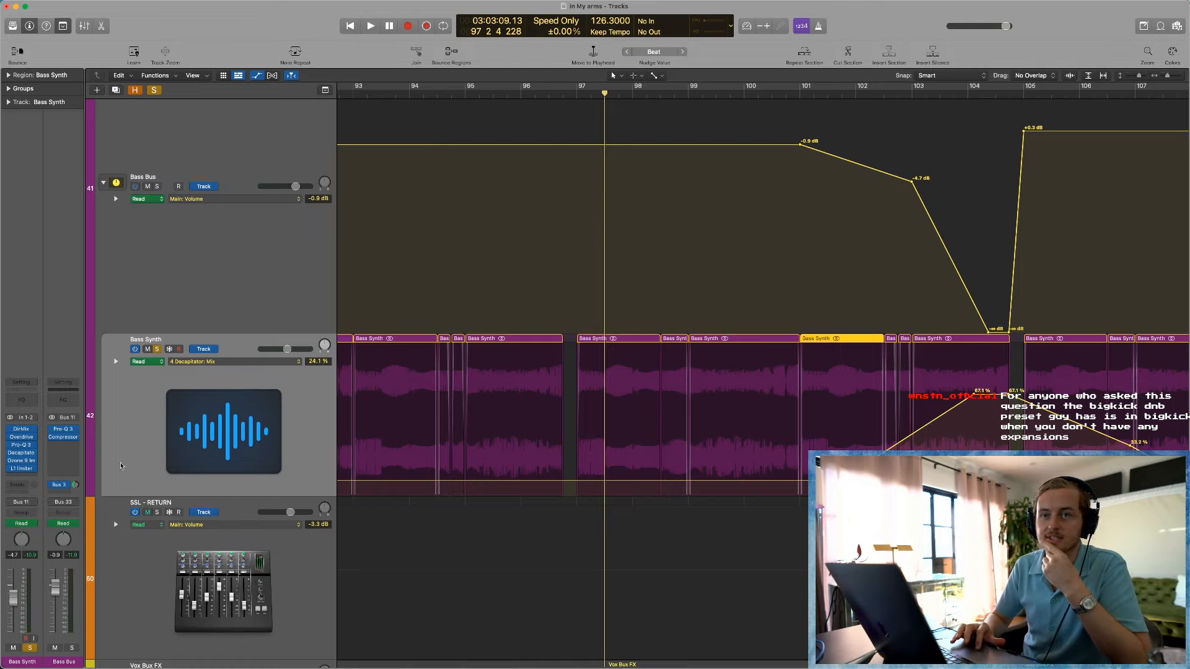
Step: Compare the bass with the Bass Bus's Bus 3 chorus send bypassed and active during playback, and stop
{"action": "left_click", "coordinate": [53, 485]}
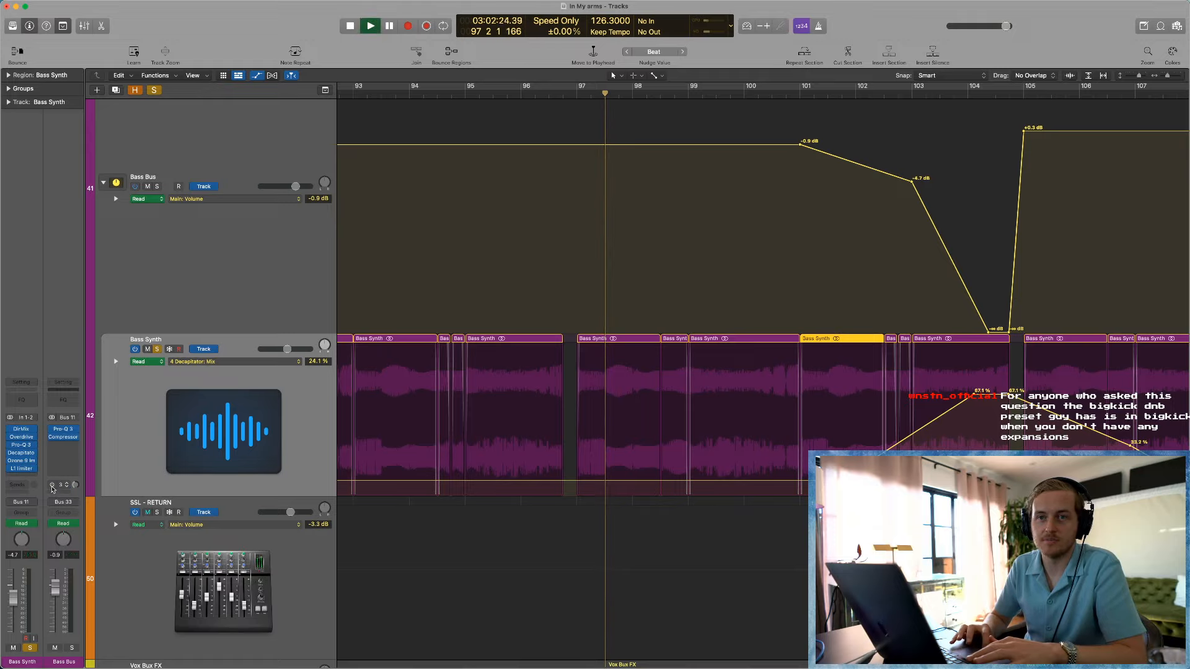
{"action": "key", "text": "space"}
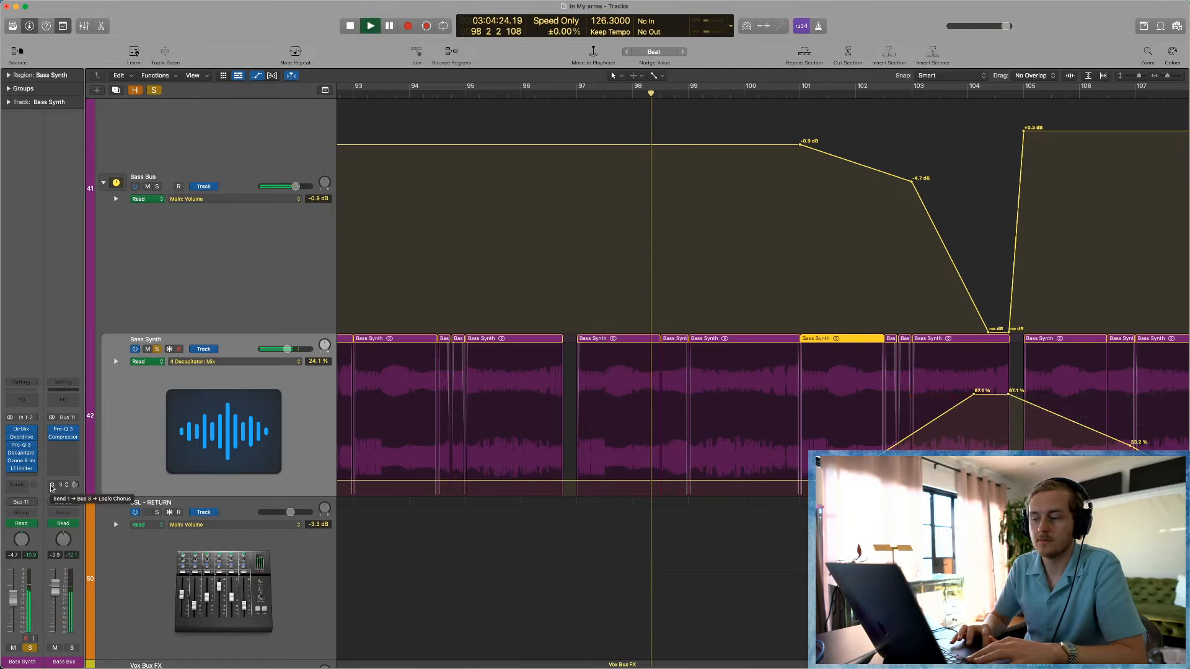
{"action": "left_click", "coordinate": [52, 486]}
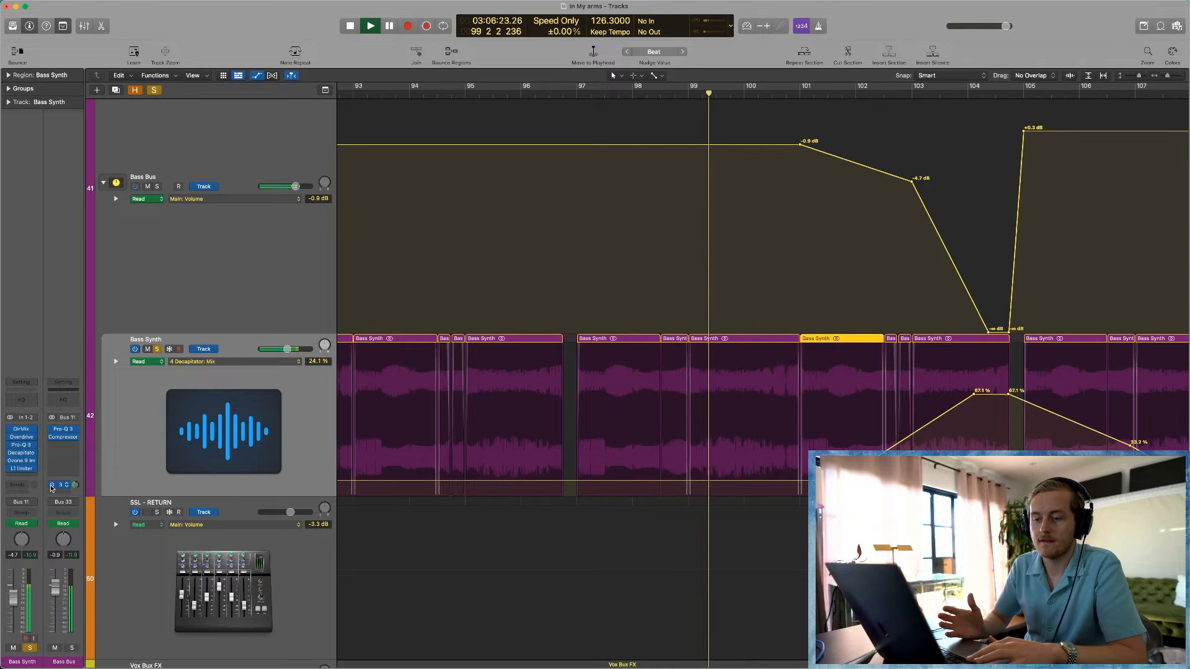
{"action": "key", "text": "space"}
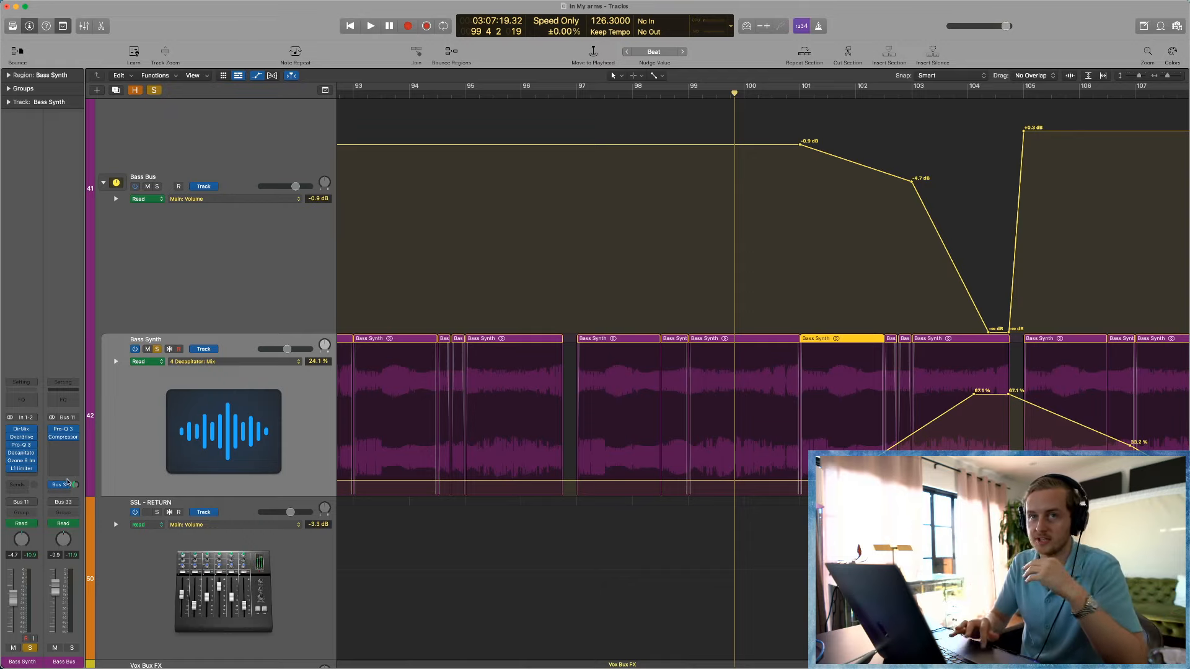
Step: Select the Bass Synth track and audition it with the chorus send from about bar 103 and again from about bar 109
{"action": "left_click", "coordinate": [159, 396]}
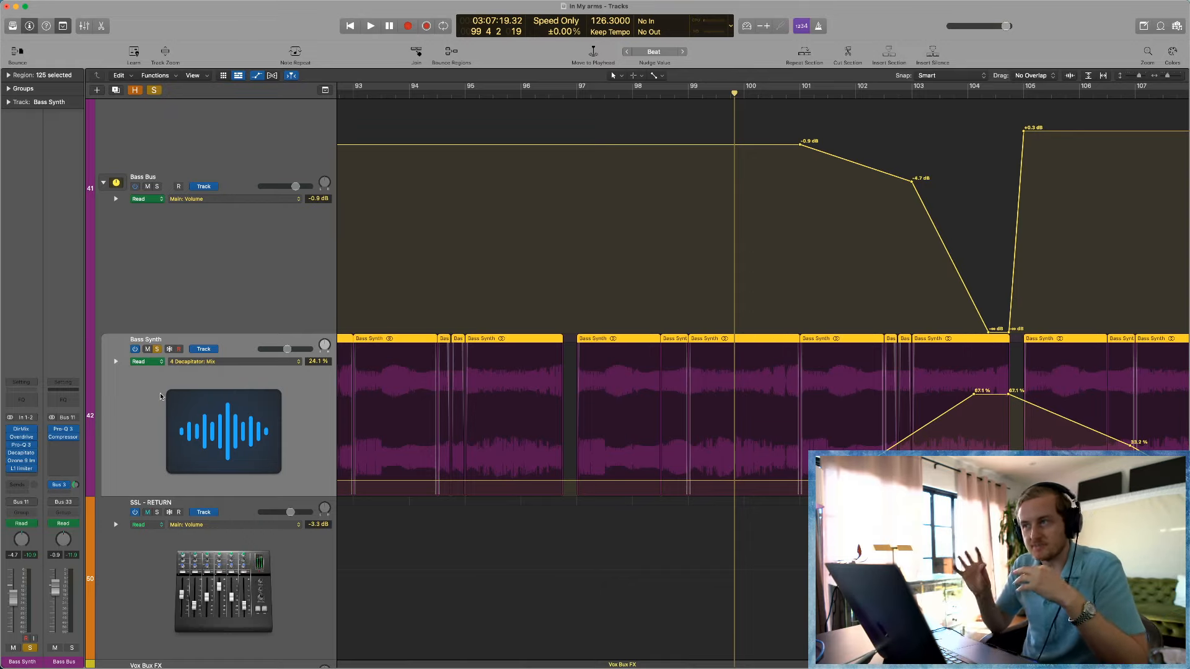
{"action": "left_click", "coordinate": [924, 93]}
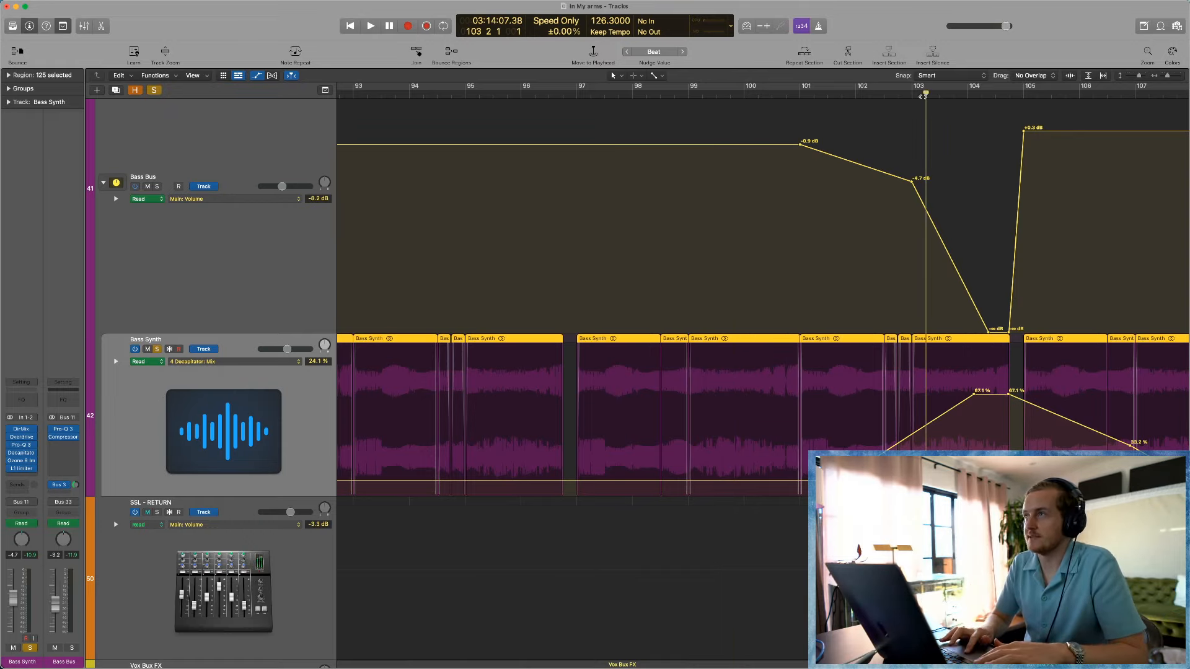
{"action": "key", "text": "space"}
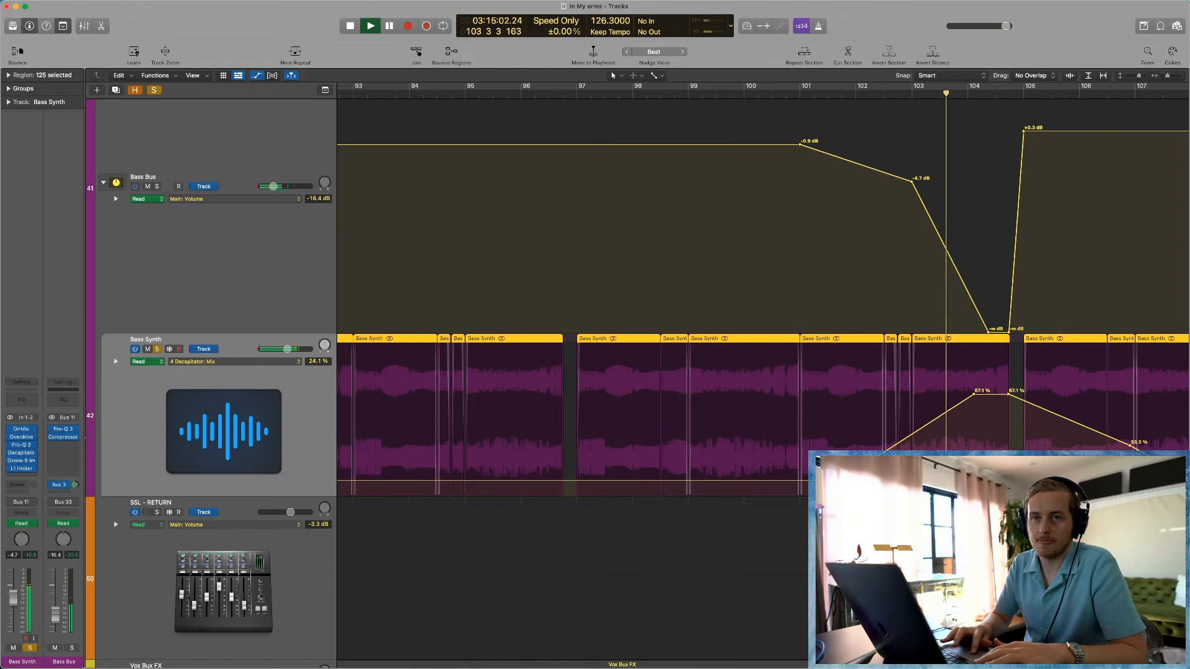
{"action": "scroll", "coordinate": [889, 374], "scroll_direction": "right", "scroll_amount": 7}
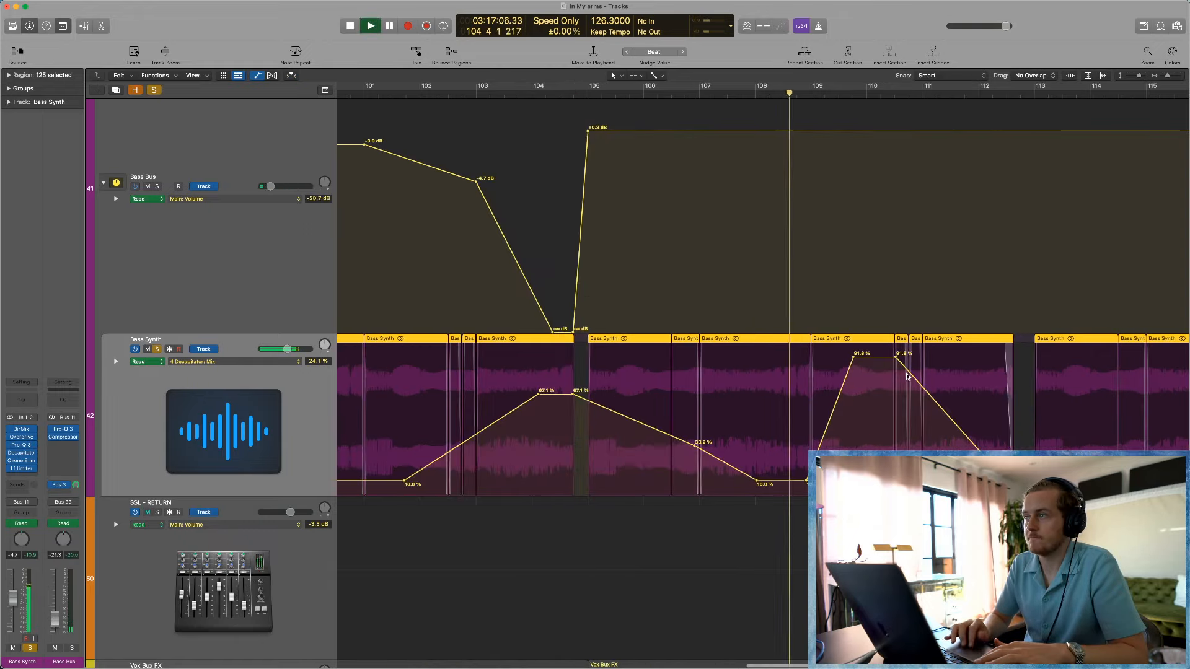
{"action": "left_click", "coordinate": [837, 97]}
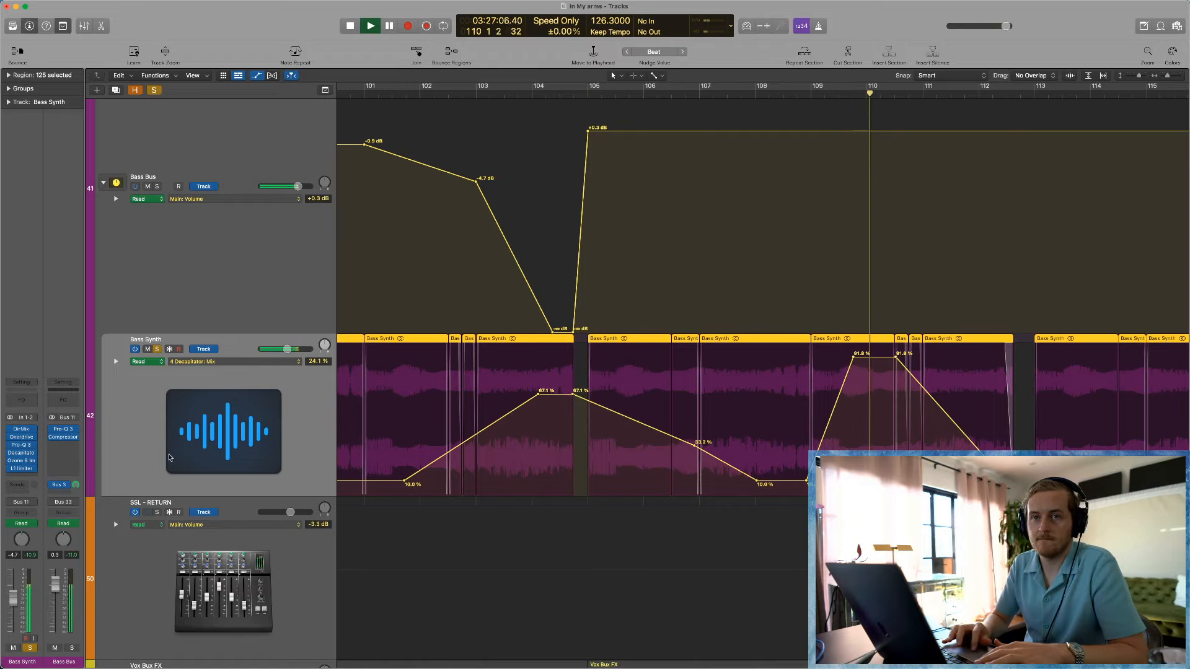
{"action": "key", "text": "space"}
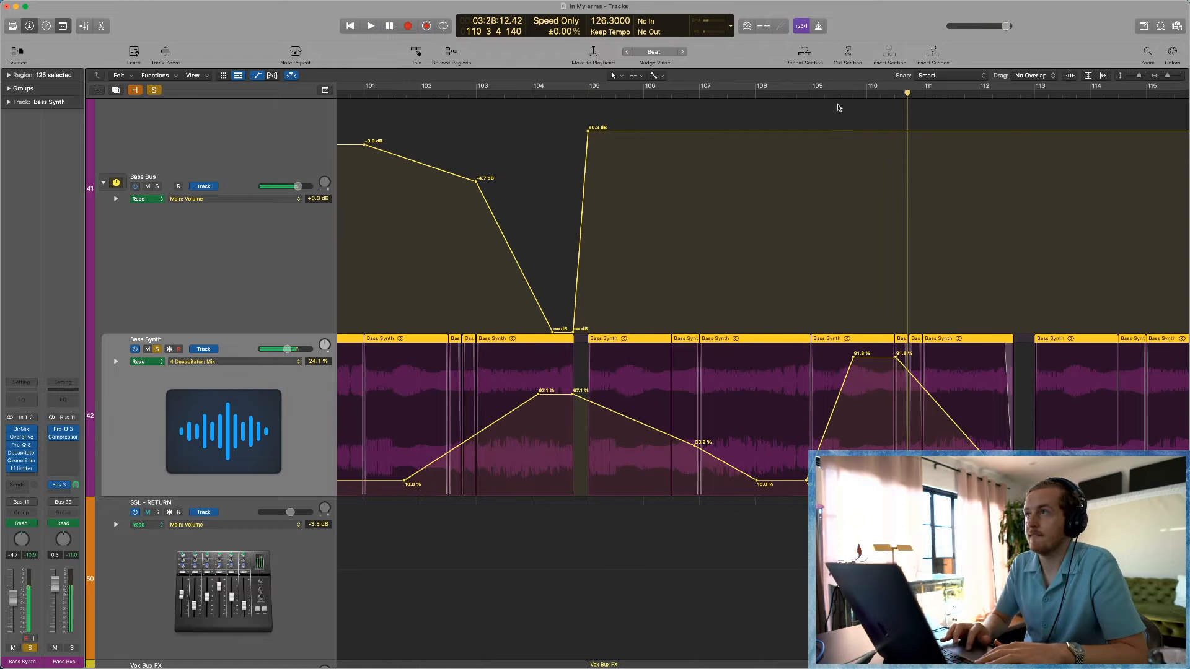
Step: Set a cycle from bar 109 to 112, audition the Bass Bus's Bus 3 send bypassed and active, and adjust its level
{"action": "left_click_drag", "start_coordinate": [824, 91], "coordinate": [979, 91]}
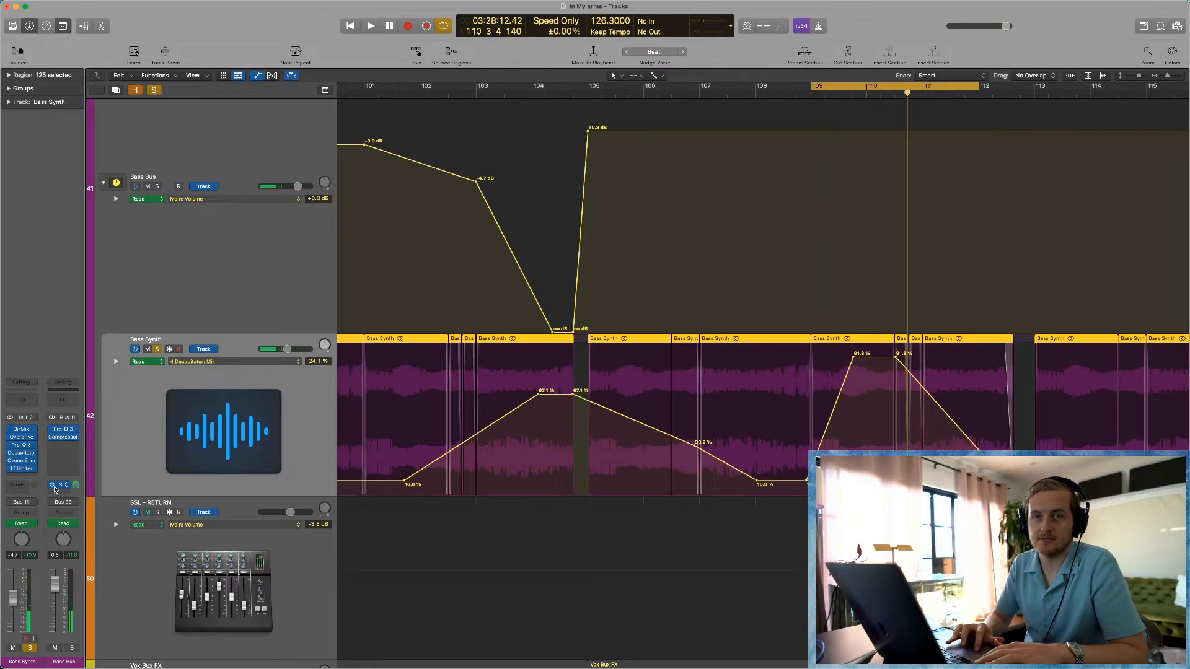
{"action": "key", "text": "space"}
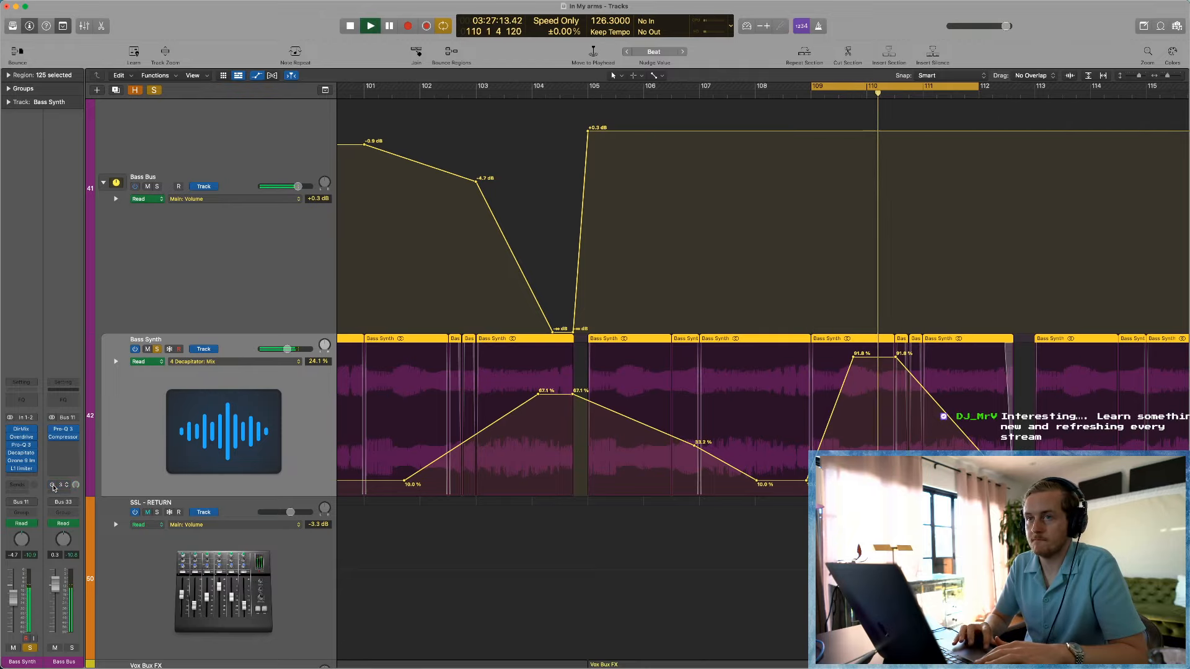
{"action": "key", "text": "space"}
{"action": "key", "text": "space"}
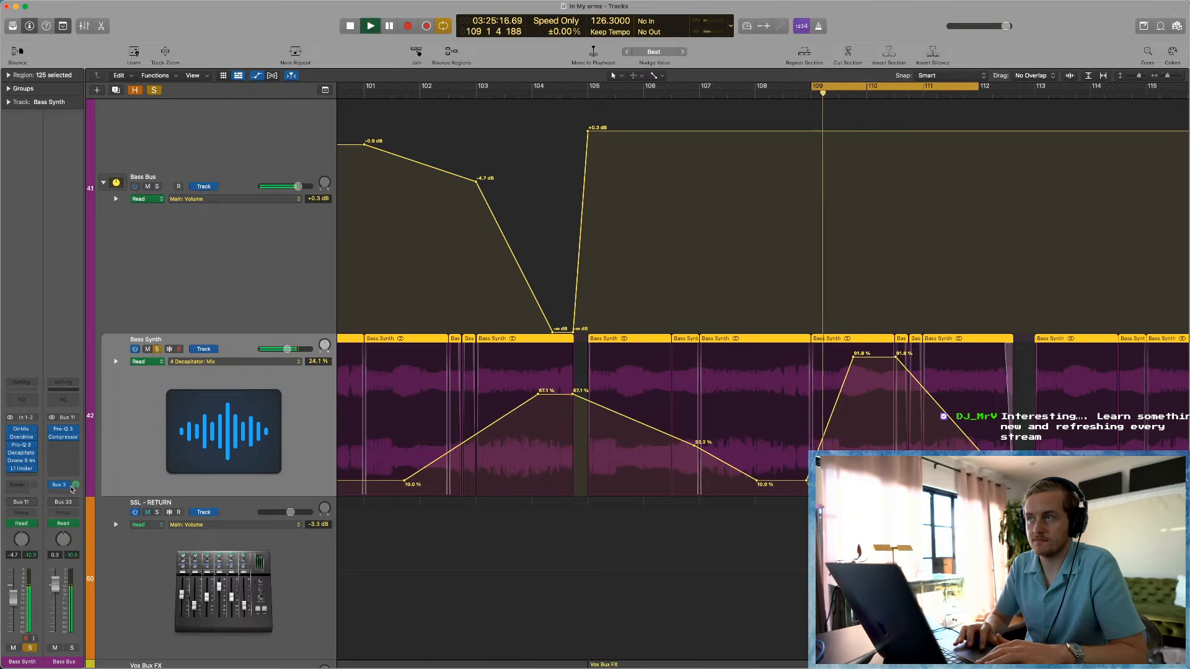
{"action": "left_click_drag", "start_coordinate": [76, 485], "coordinate": [75, 482]}
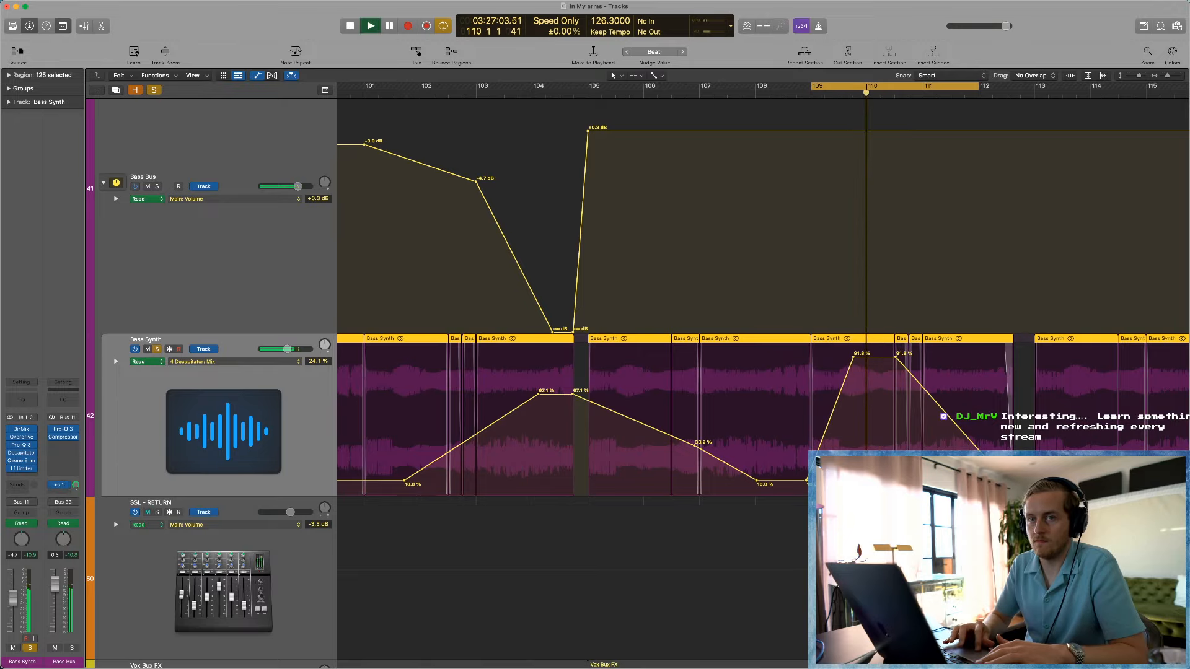
{"action": "key", "text": "space"}
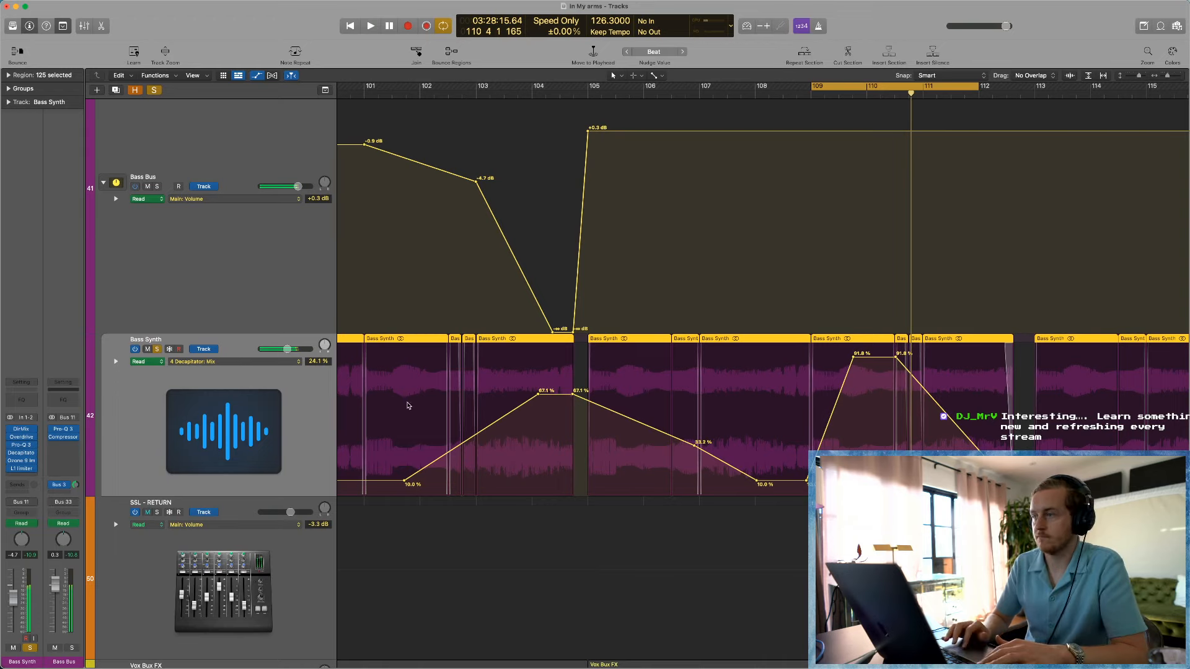
Step: Hide the track automation and open the Chorus plugin on the Logic Chorus channel from the mixer
{"action": "key", "text": "a"}
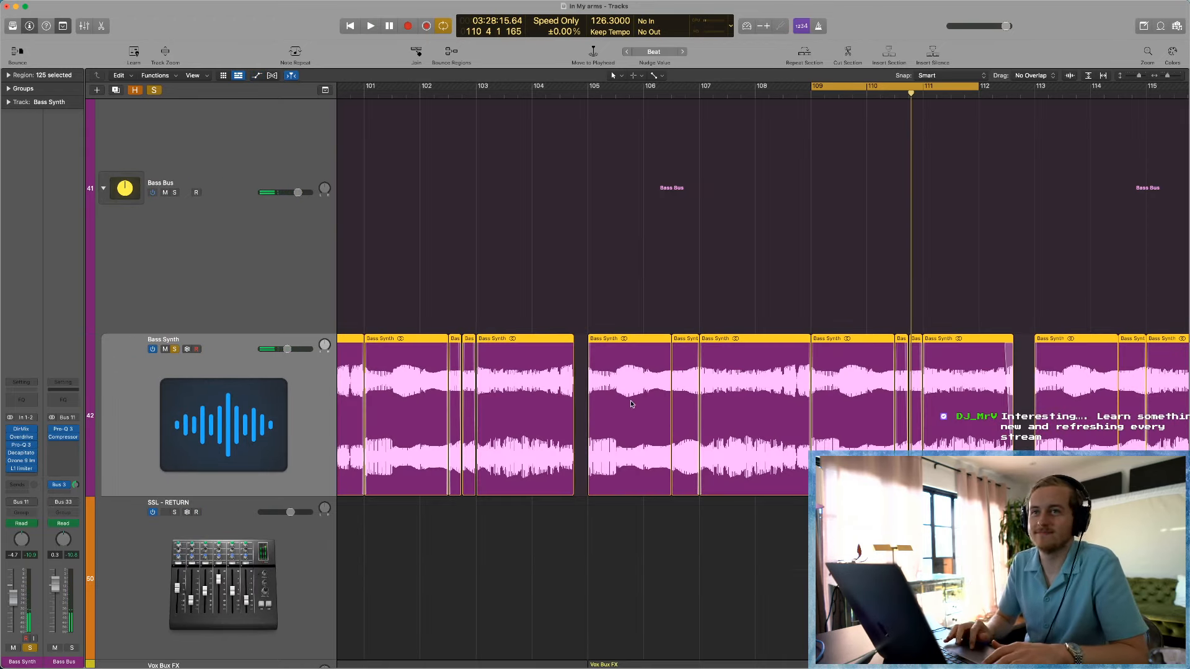
{"action": "key", "text": "z"}
{"action": "key", "text": "z"}
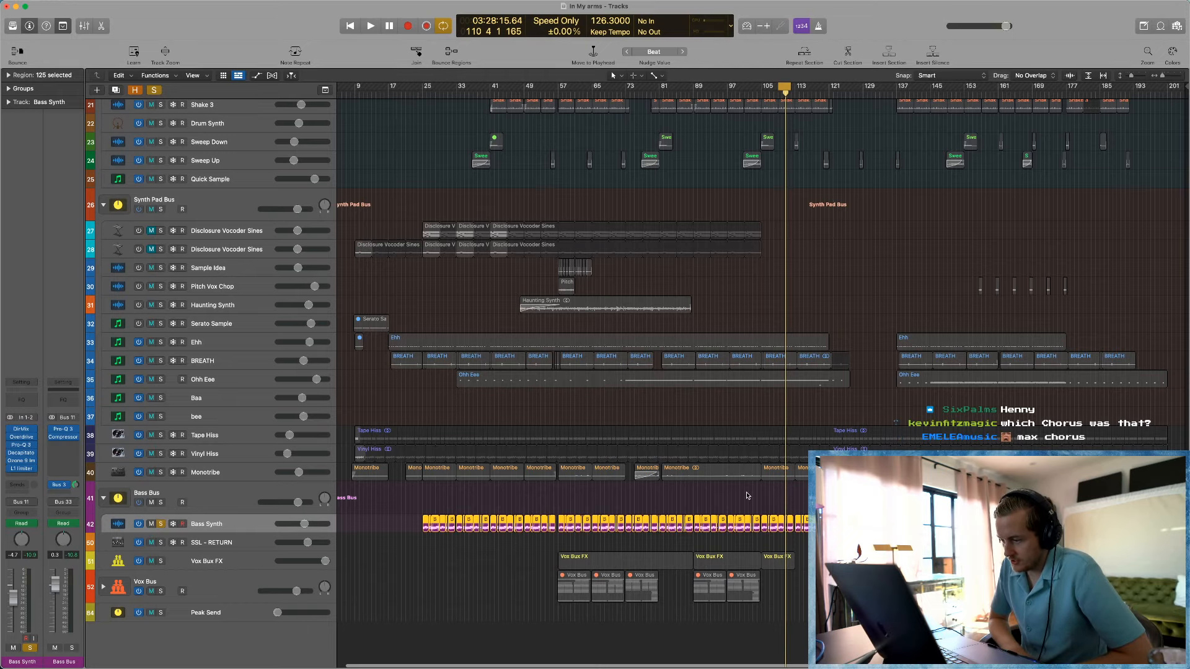
{"action": "key", "text": "x"}
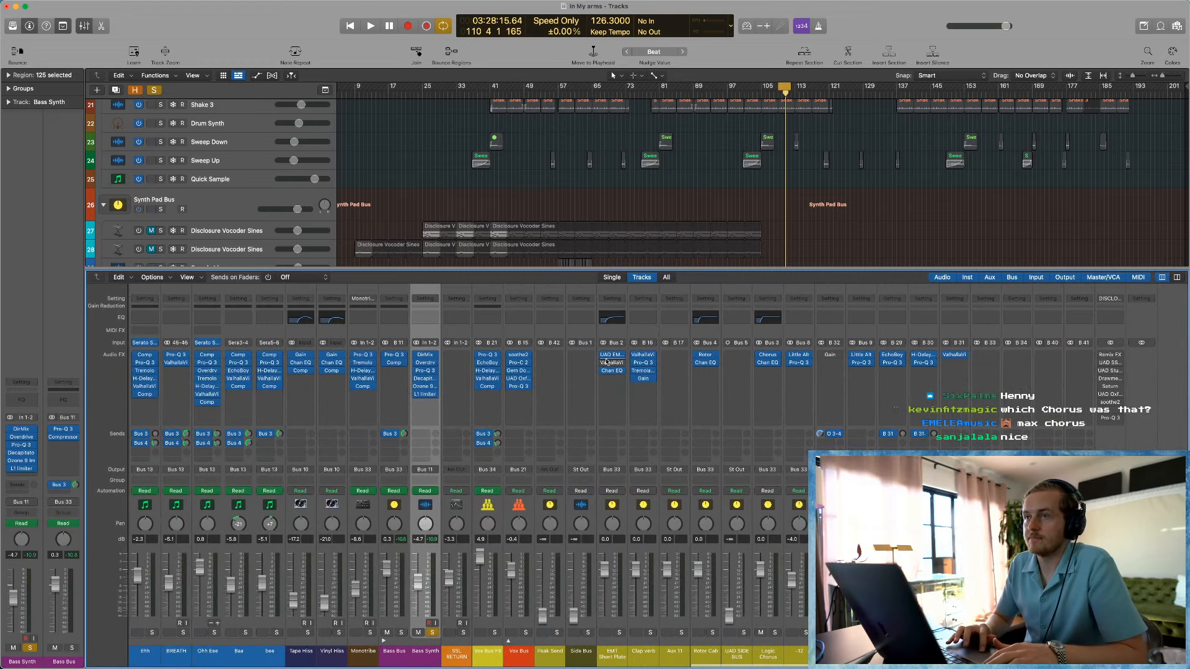
{"action": "left_click", "coordinate": [769, 362]}
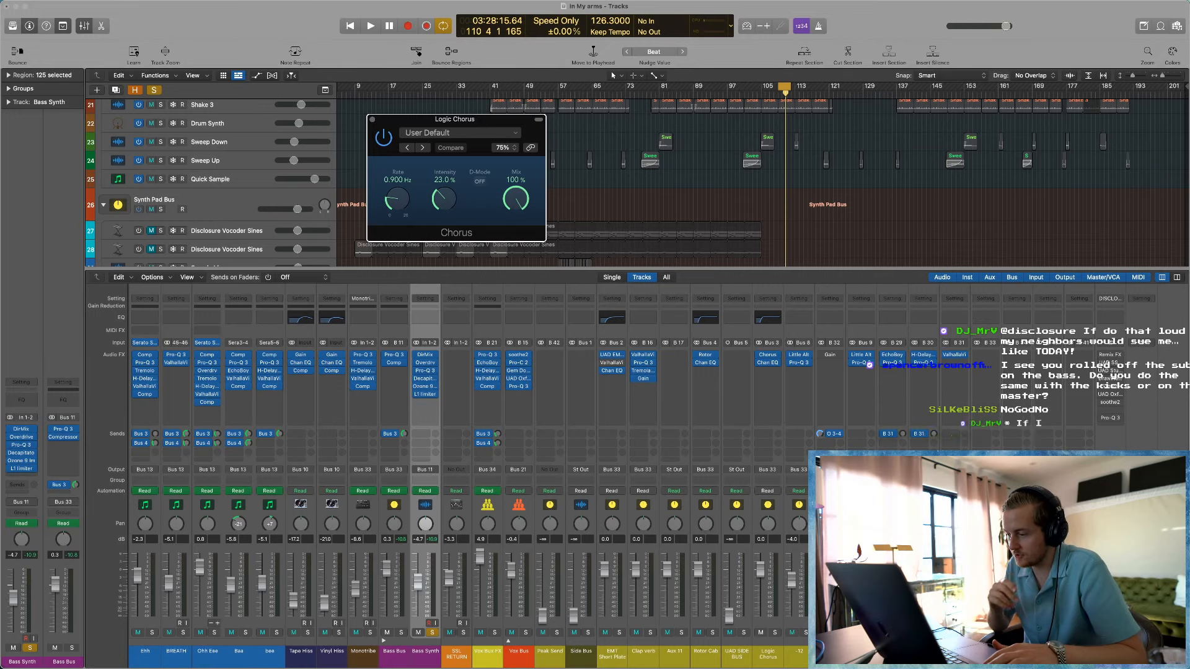
Step: Hide the mixer, close the Logic Chorus window, and inspect the Pro-Q 3 curve on the Big Kick track
{"action": "key", "text": "x"}
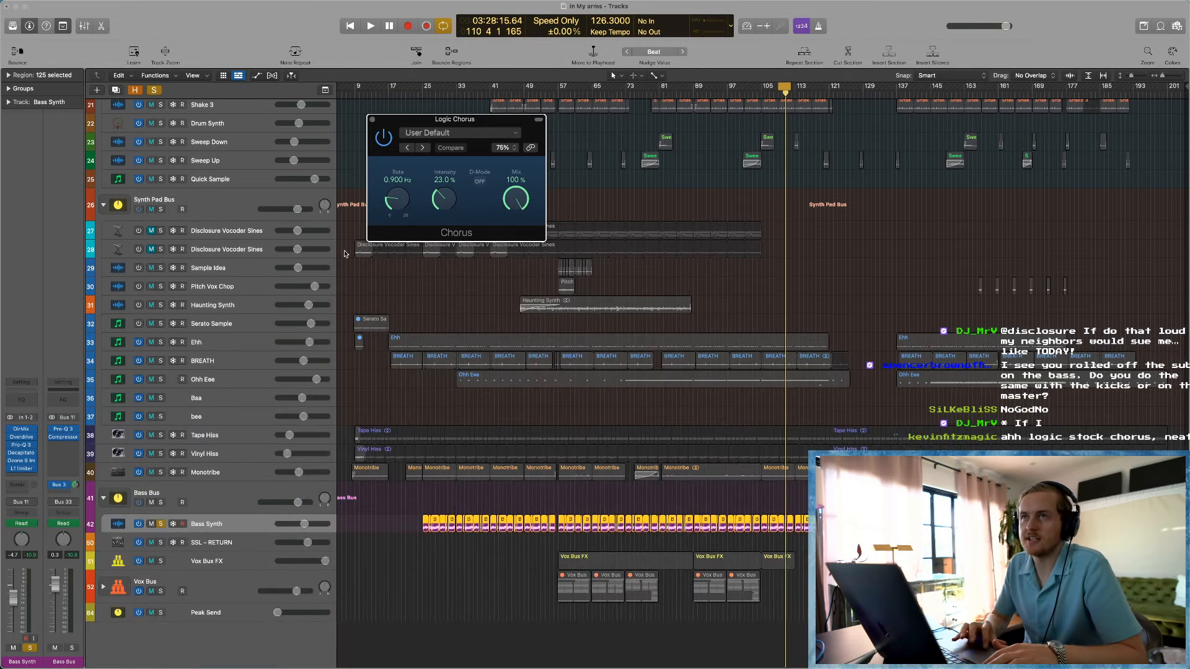
{"action": "left_click", "coordinate": [373, 119]}
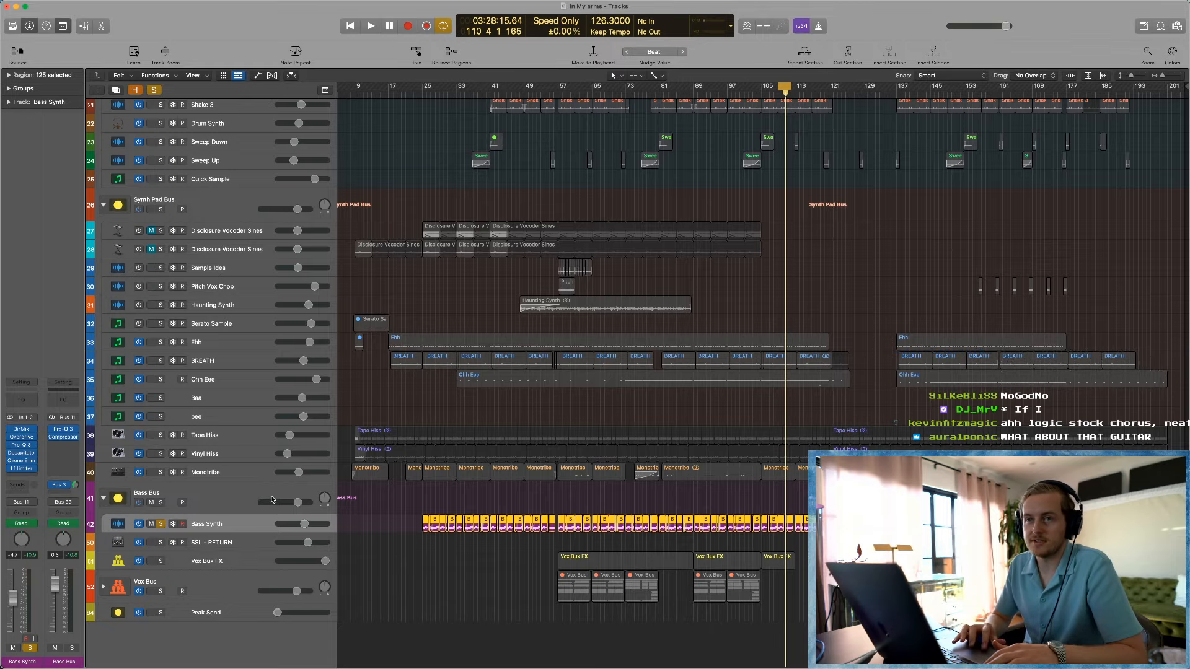
{"action": "scroll", "coordinate": [86, 428], "scroll_direction": "up", "scroll_amount": 10}
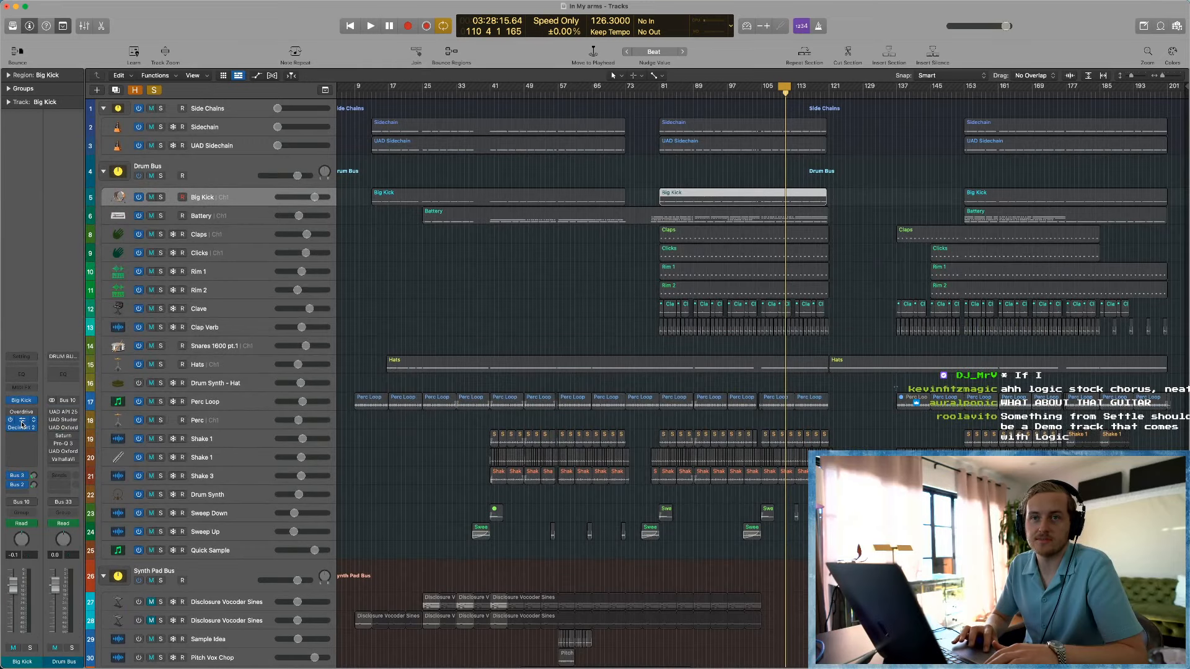
{"action": "left_click", "coordinate": [22, 422]}
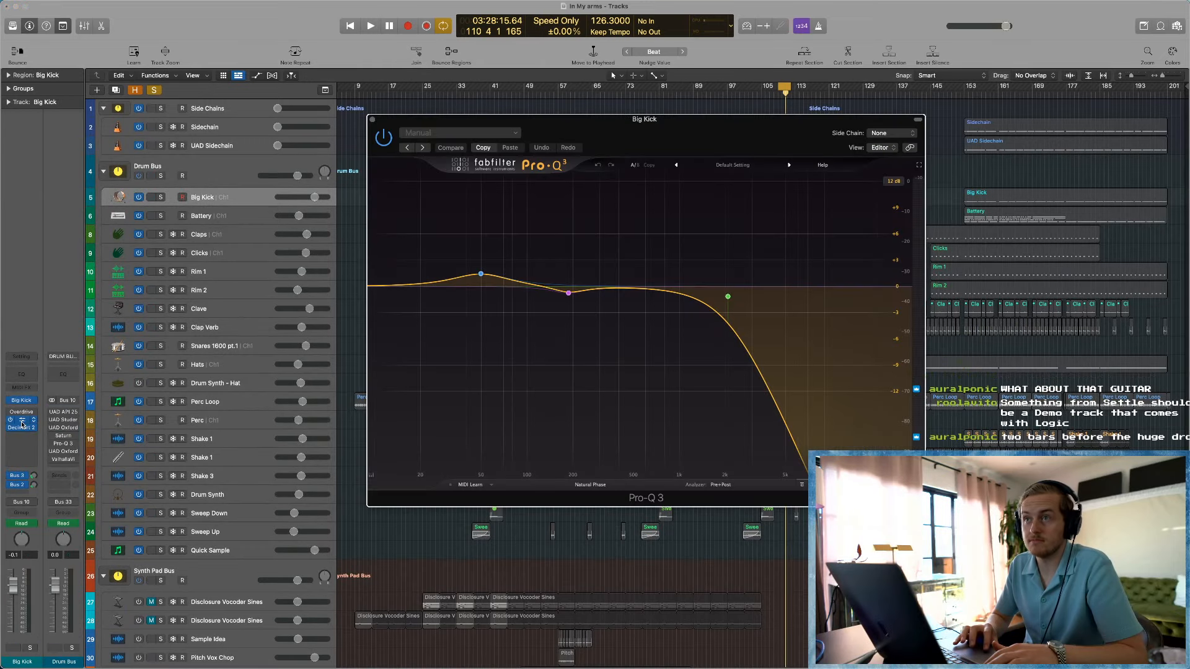
{"action": "left_click", "coordinate": [21, 422]}
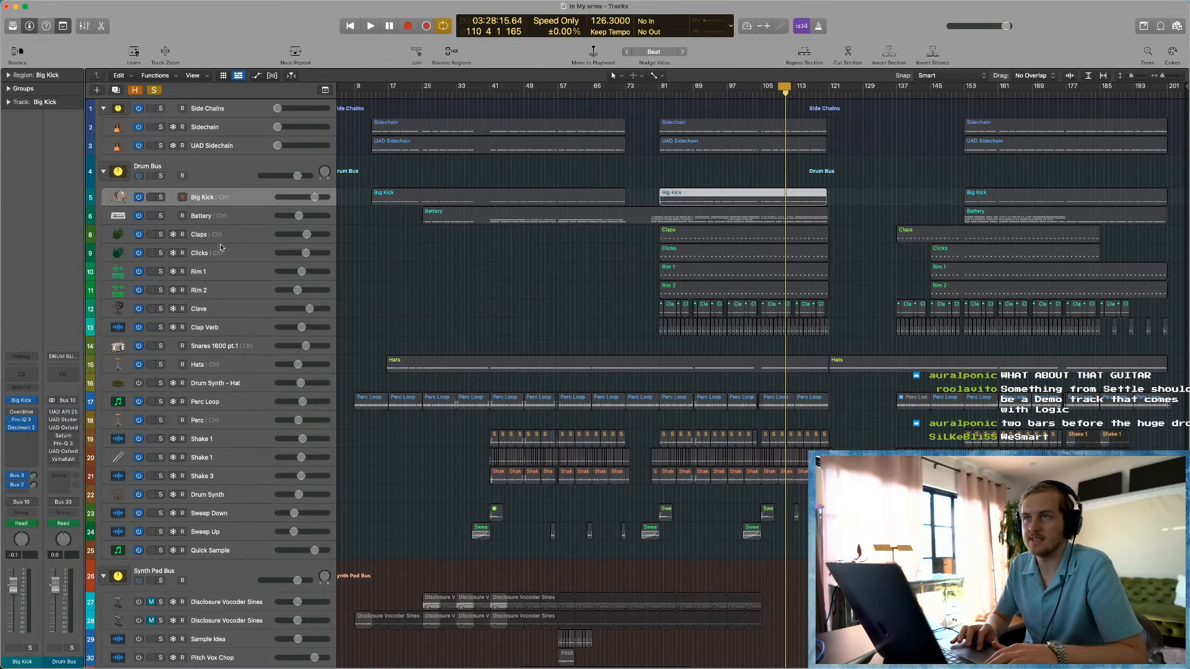
Step: Open the Battery track's Pro-Q 3, play from about bar 55, and compare Battery soloed with the full drum mix
{"action": "left_click", "coordinate": [199, 215]}
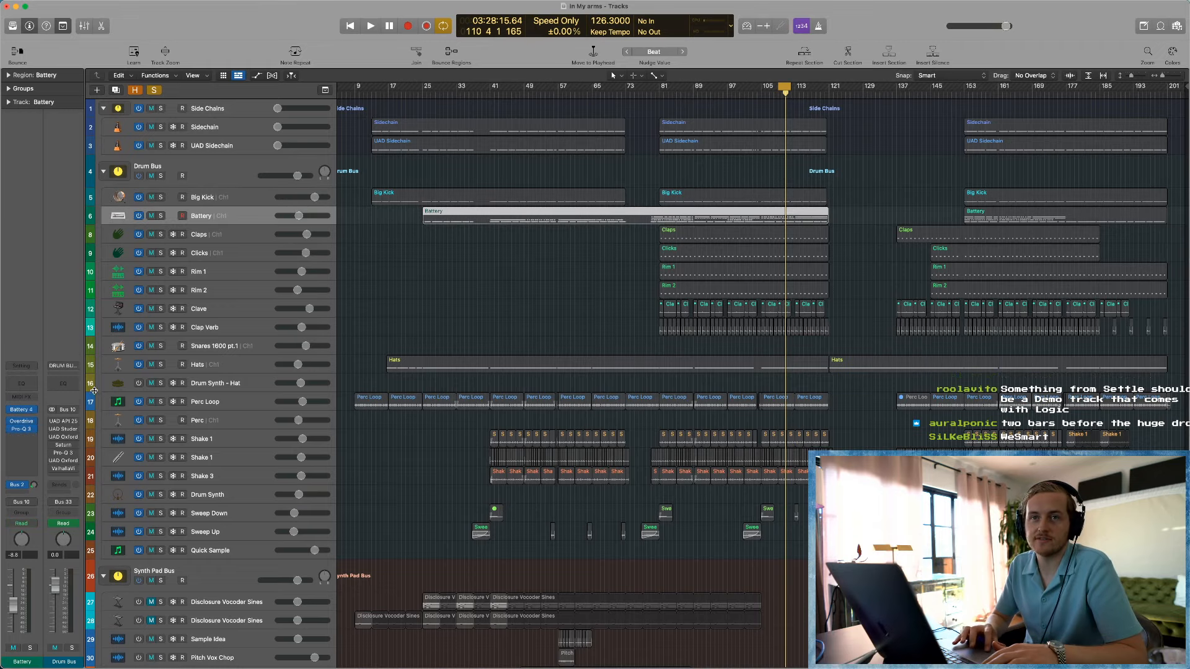
{"action": "left_click", "coordinate": [19, 433]}
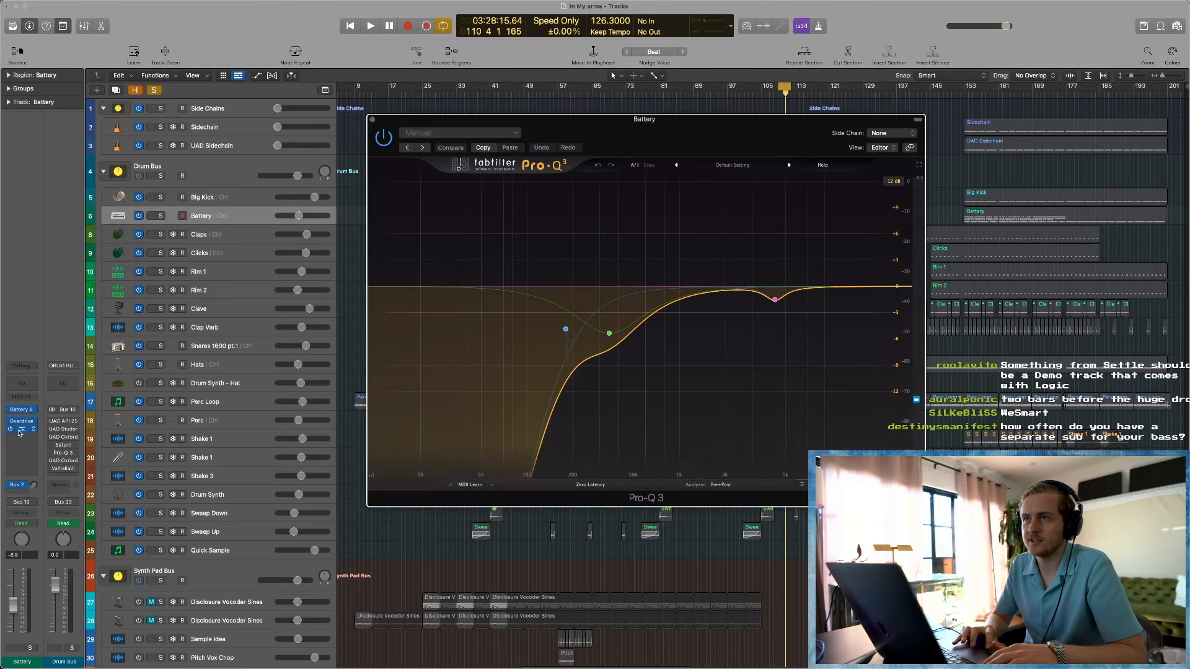
{"action": "left_click", "coordinate": [160, 216]}
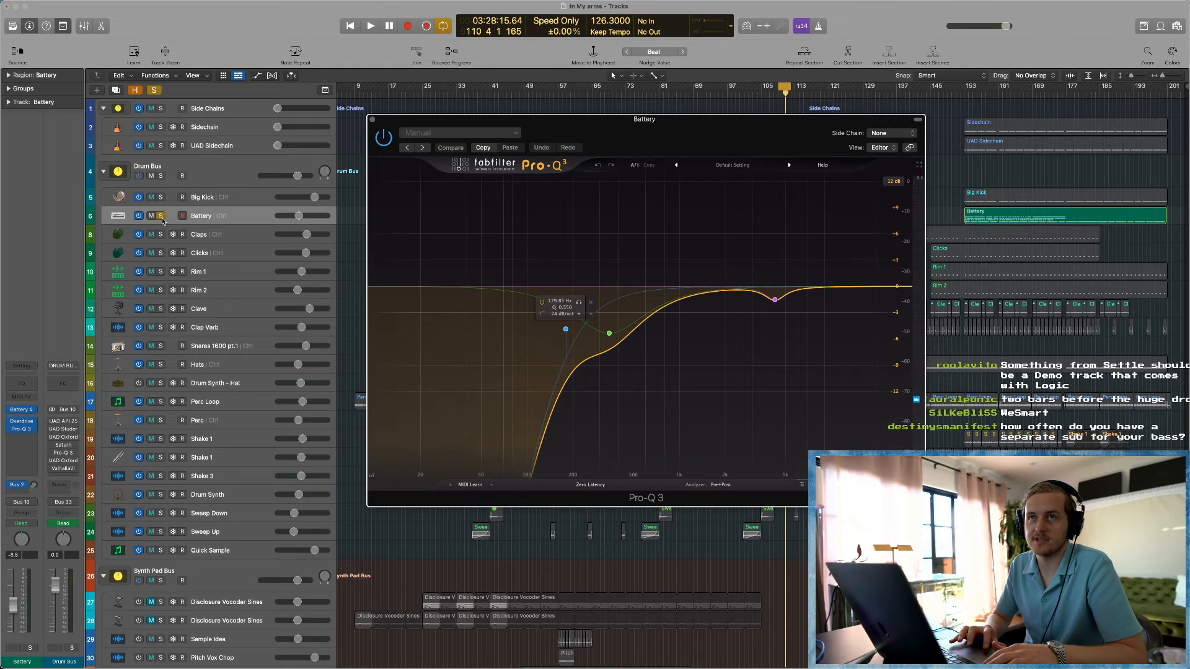
{"action": "left_click", "coordinate": [553, 87]}
{"action": "key", "text": "space"}
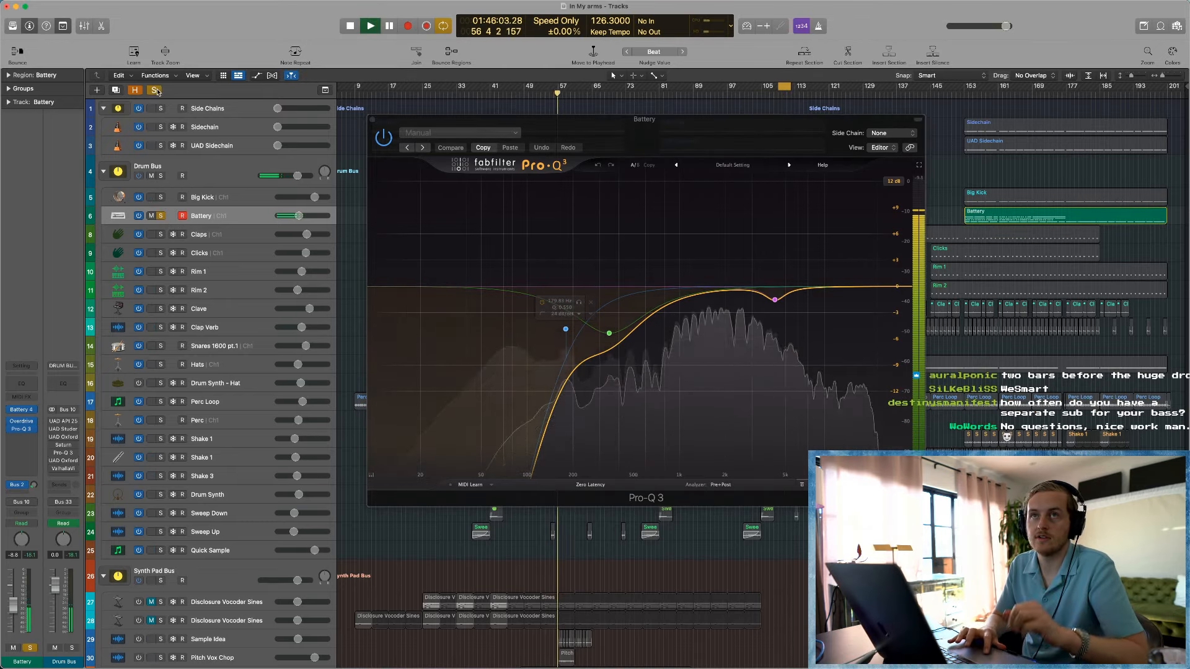
{"action": "left_click", "coordinate": [160, 216]}
{"action": "left_click", "coordinate": [160, 216]}
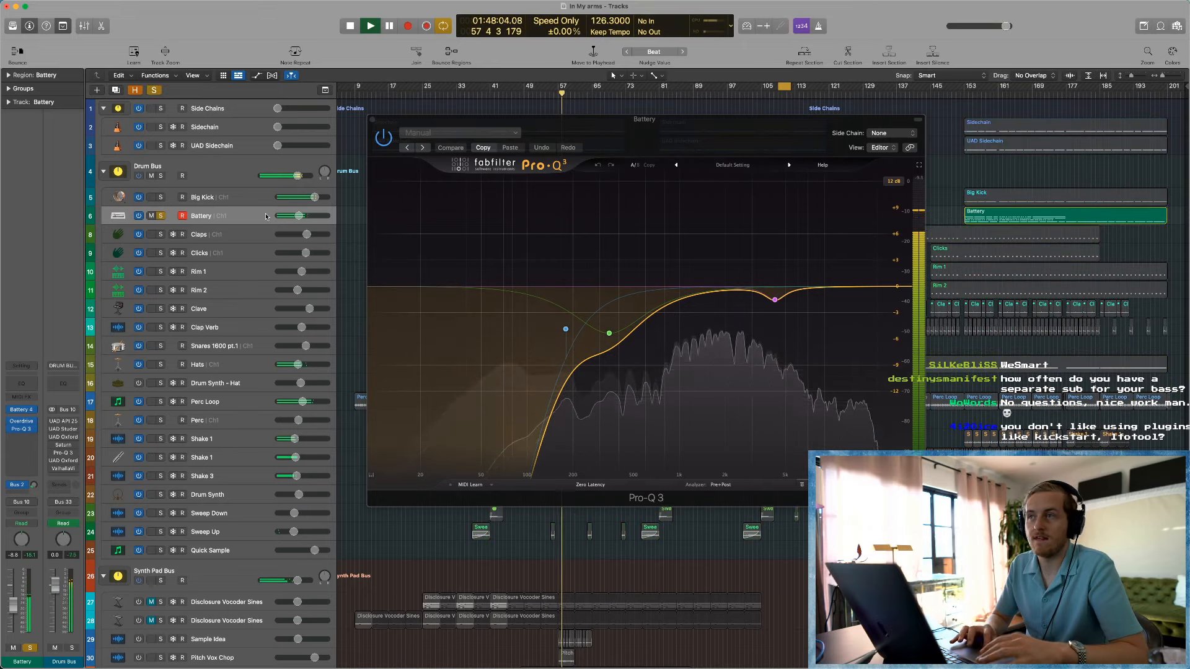
Step: Compare Battery's low-cut band in Pro-Q 3 bypassed and active during playback, and close the EQ
{"action": "left_click", "coordinate": [543, 303]}
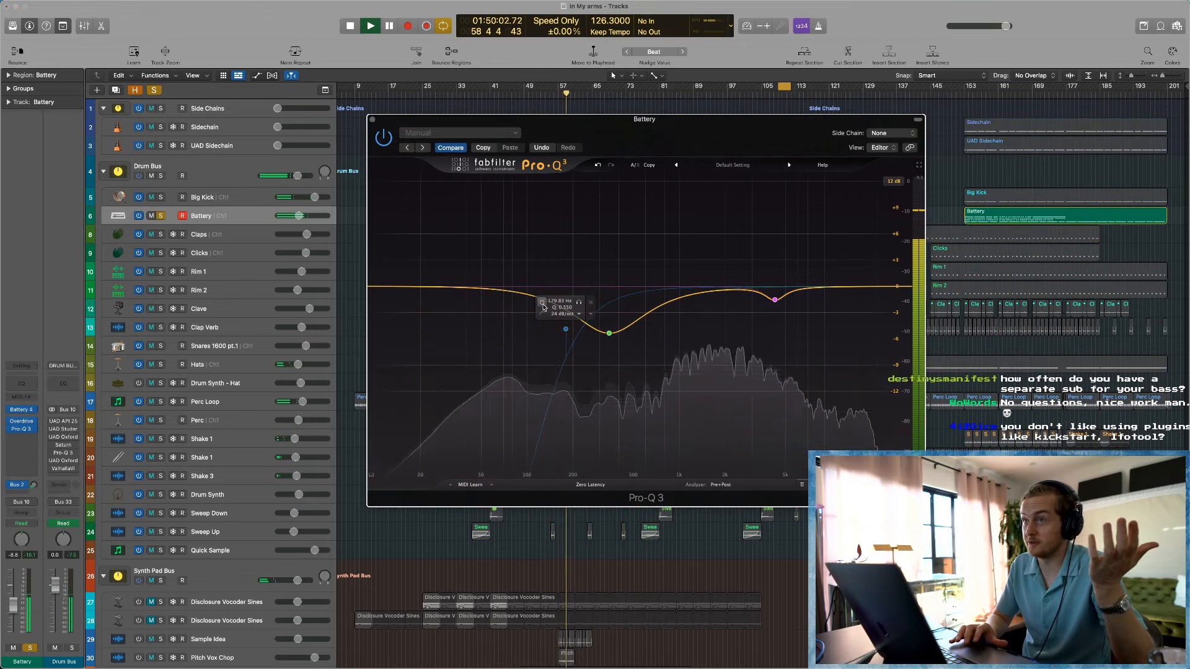
{"action": "left_click", "coordinate": [542, 303]}
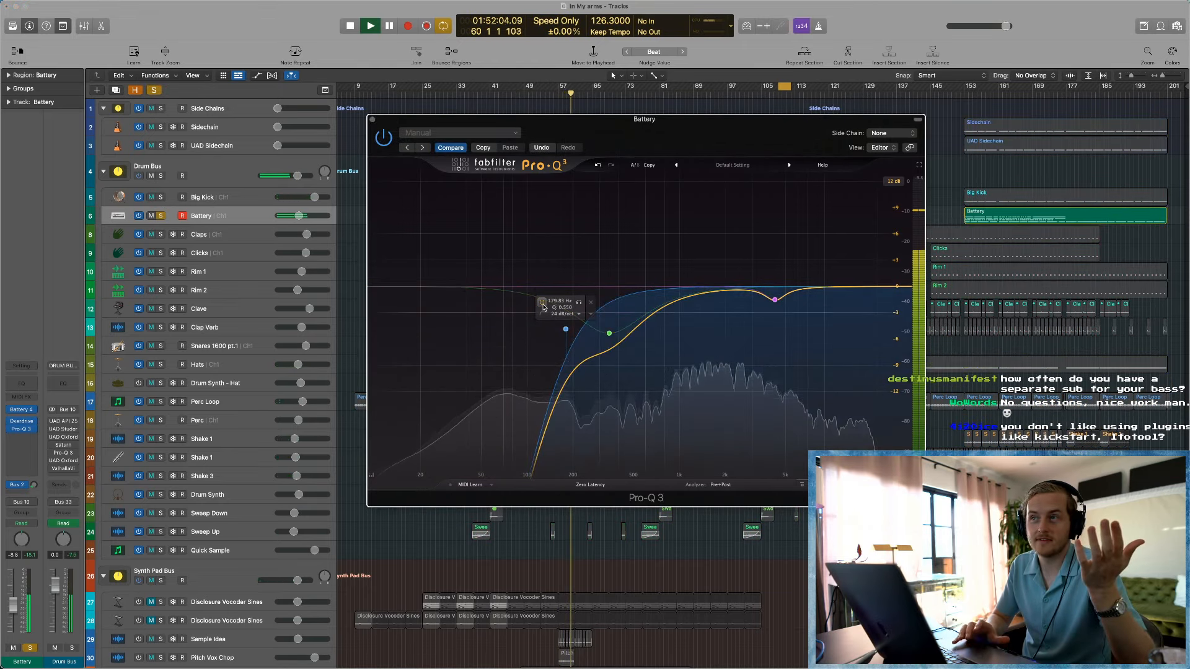
{"action": "left_click", "coordinate": [372, 119]}
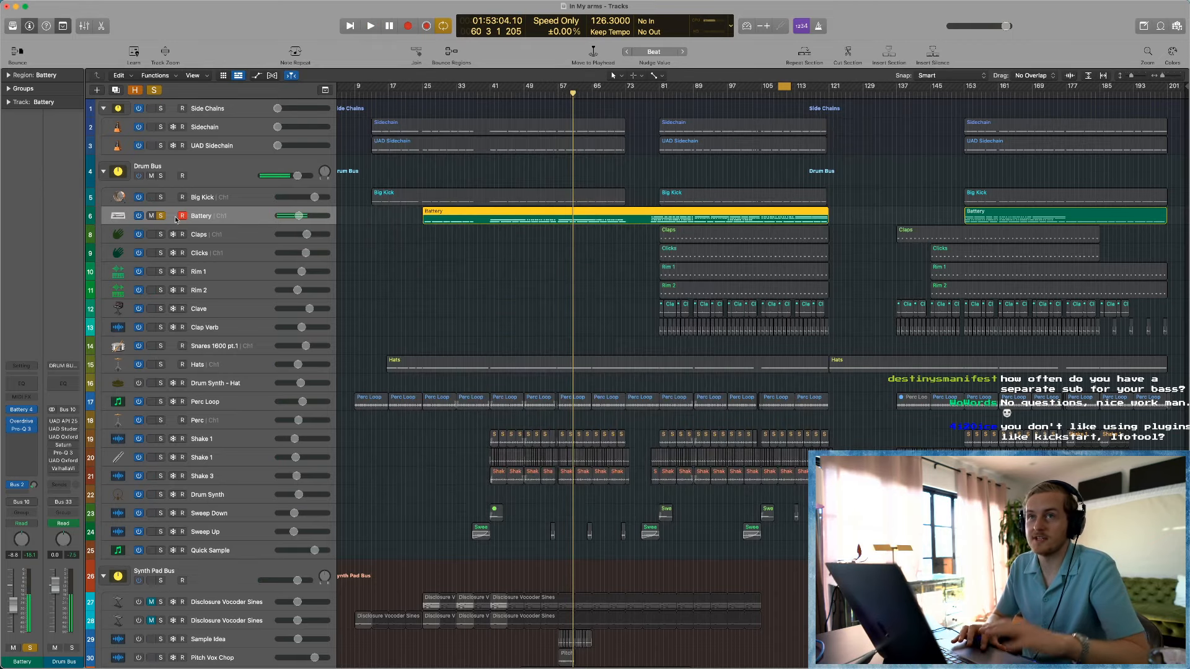
Step: Solo Big Kick together with Battery, play from about bar 42, compare each one alone with both combined, and stop
{"action": "left_click", "coordinate": [160, 197]}
{"action": "left_click", "coordinate": [497, 95]}
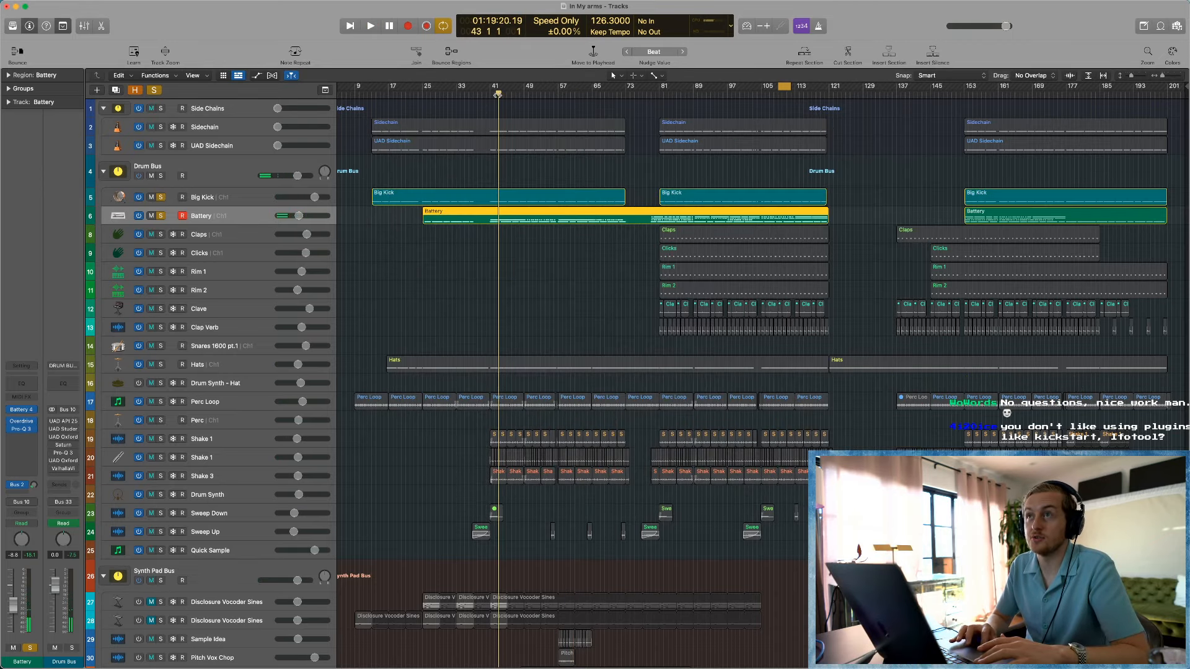
{"action": "key", "text": "space"}
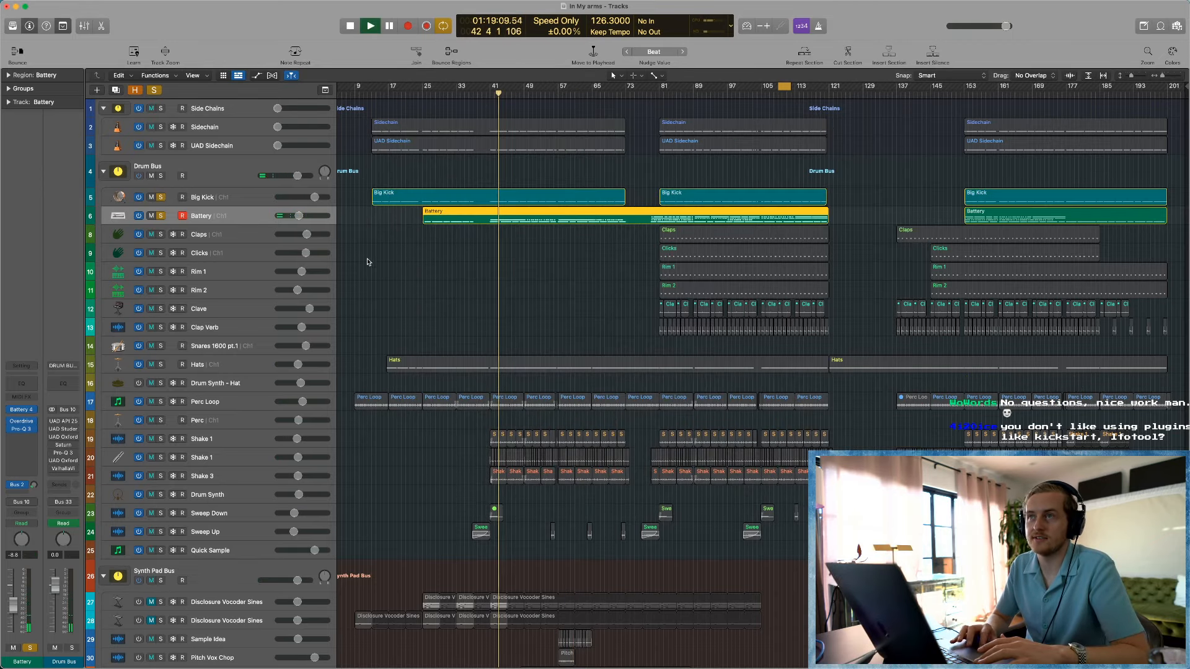
{"action": "left_click", "coordinate": [161, 217]}
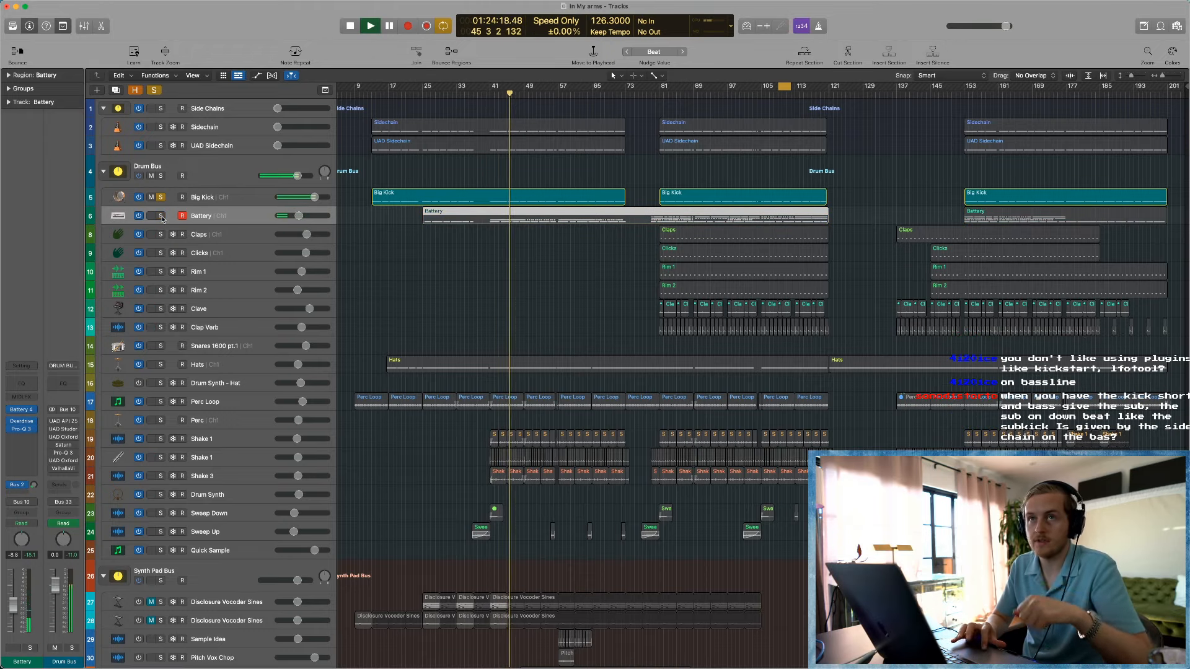
{"action": "left_click", "coordinate": [161, 217]}
{"action": "left_click", "coordinate": [161, 198]}
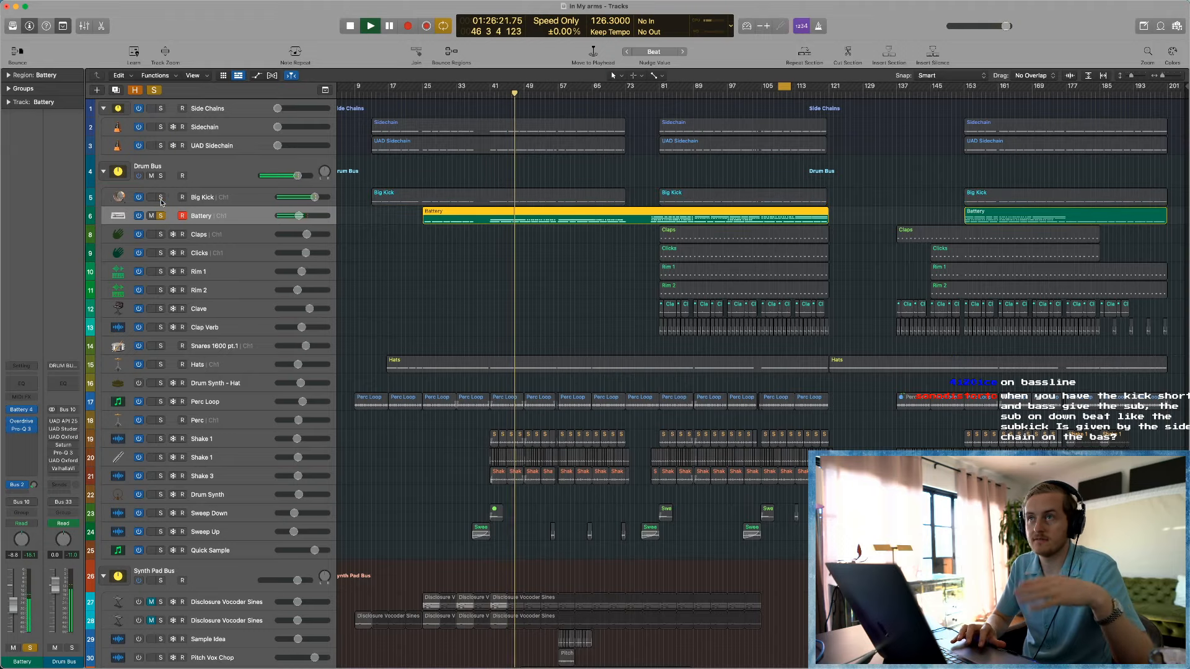
{"action": "left_click", "coordinate": [160, 198]}
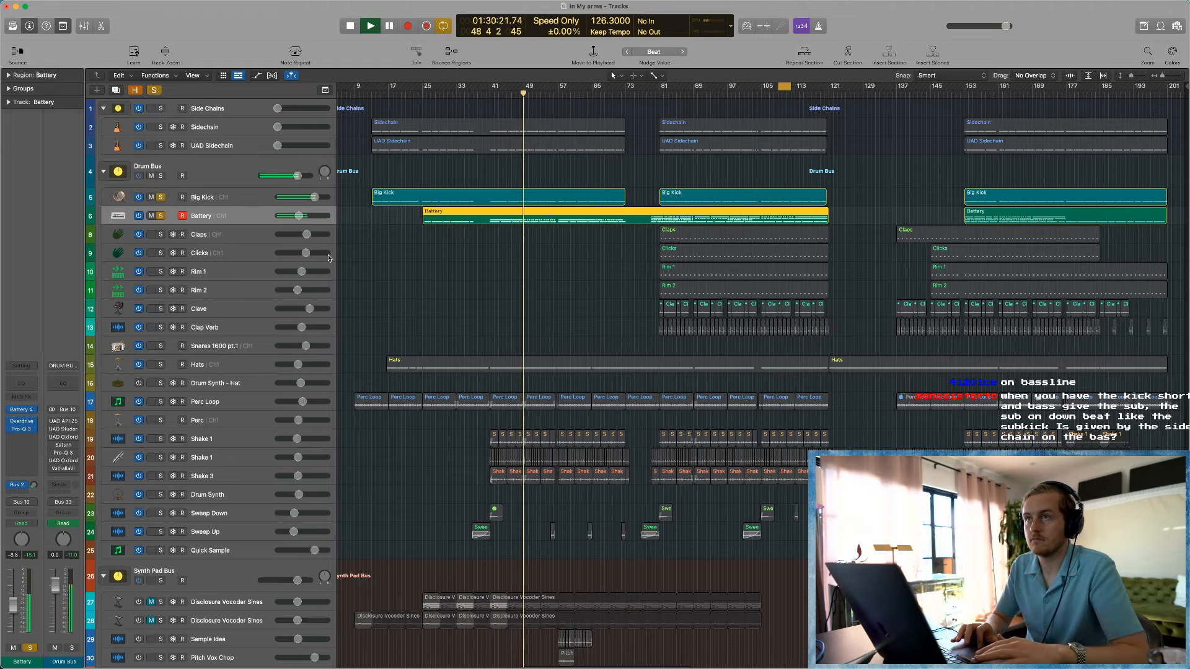
{"action": "key", "text": "space"}
Step: Clear all active solos and solo the Bass Synth track
{"action": "left_click", "coordinate": [154, 92]}
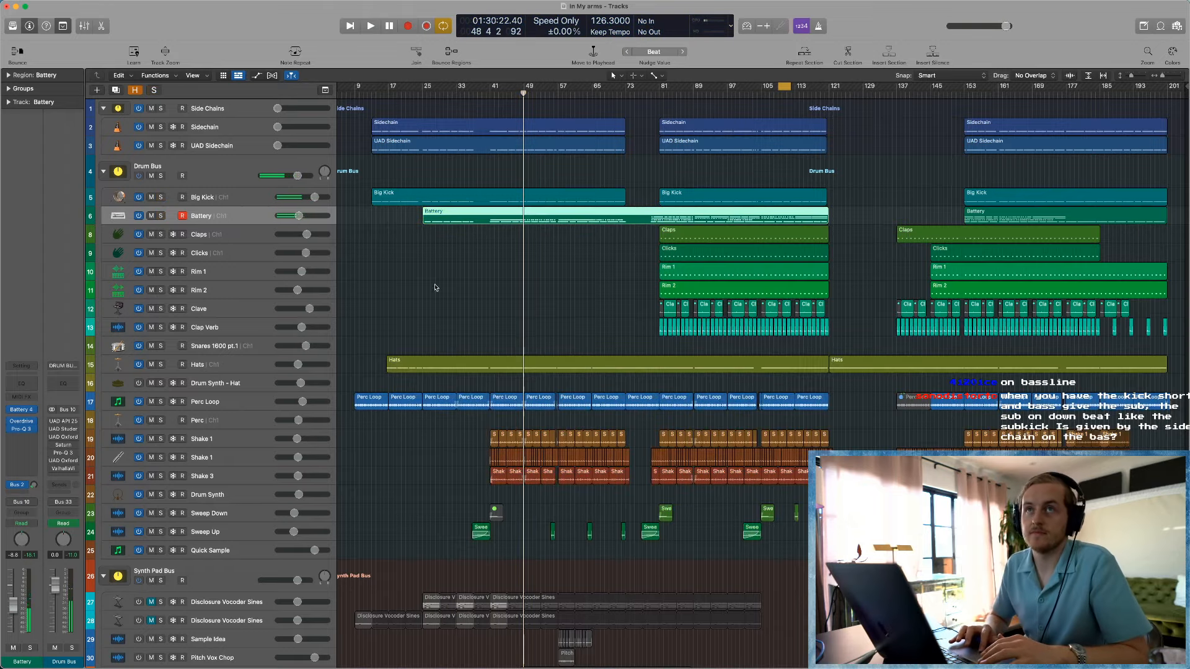
{"action": "scroll", "coordinate": [496, 355], "scroll_direction": "down", "scroll_amount": 10}
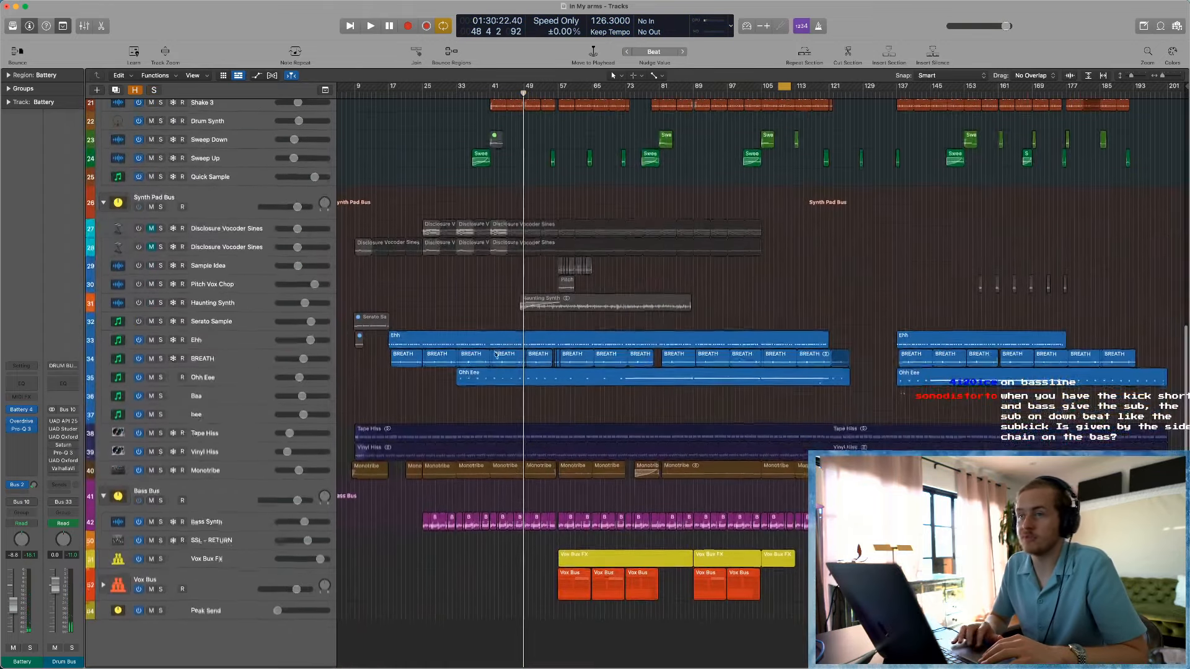
{"action": "left_click", "coordinate": [208, 528]}
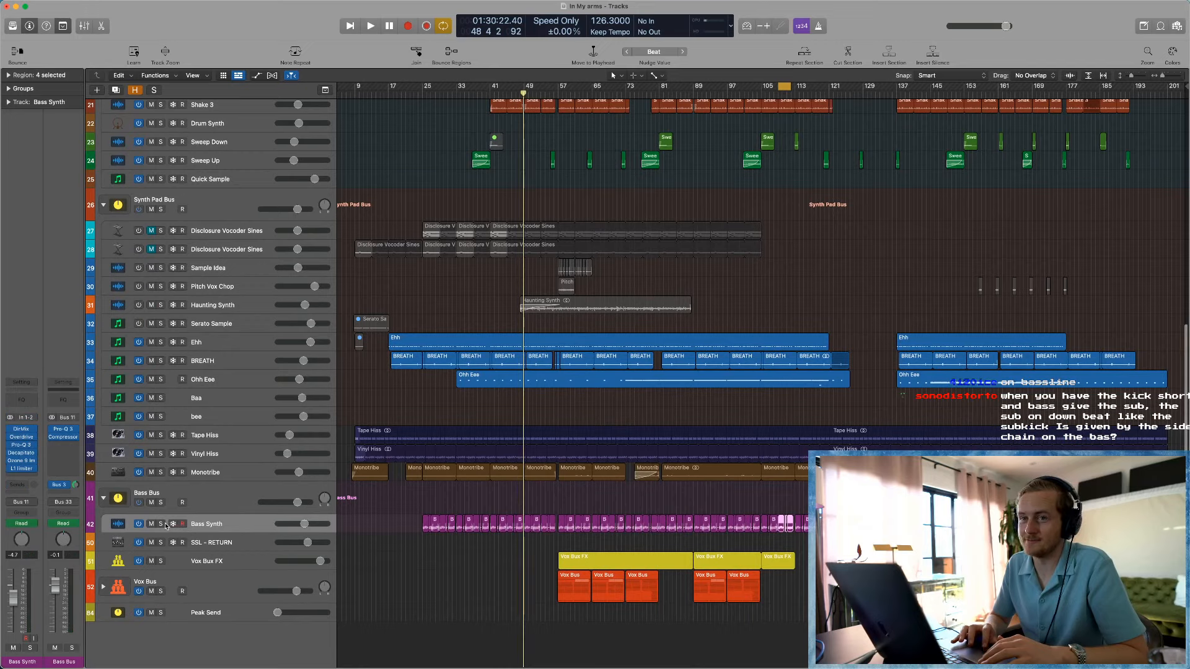
{"action": "left_click", "coordinate": [160, 524]}
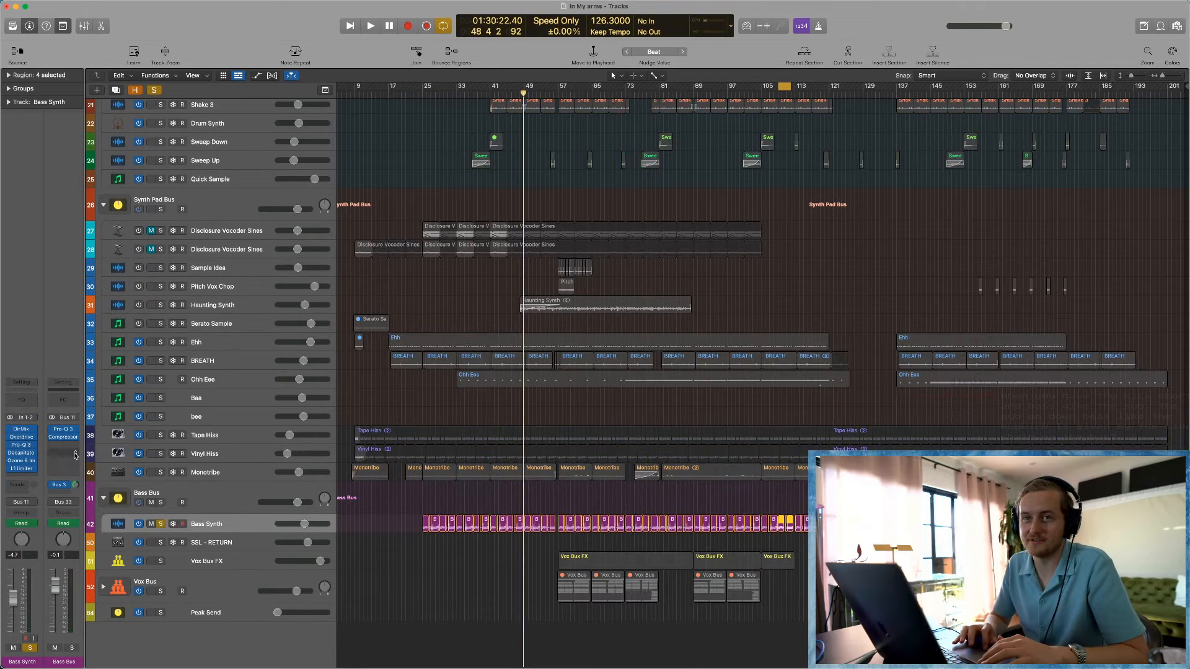
Step: Open the Bass Synth's Pro-Q 3, compare its low-cut band bypassed and active during playback, and stop
{"action": "left_click", "coordinate": [23, 447]}
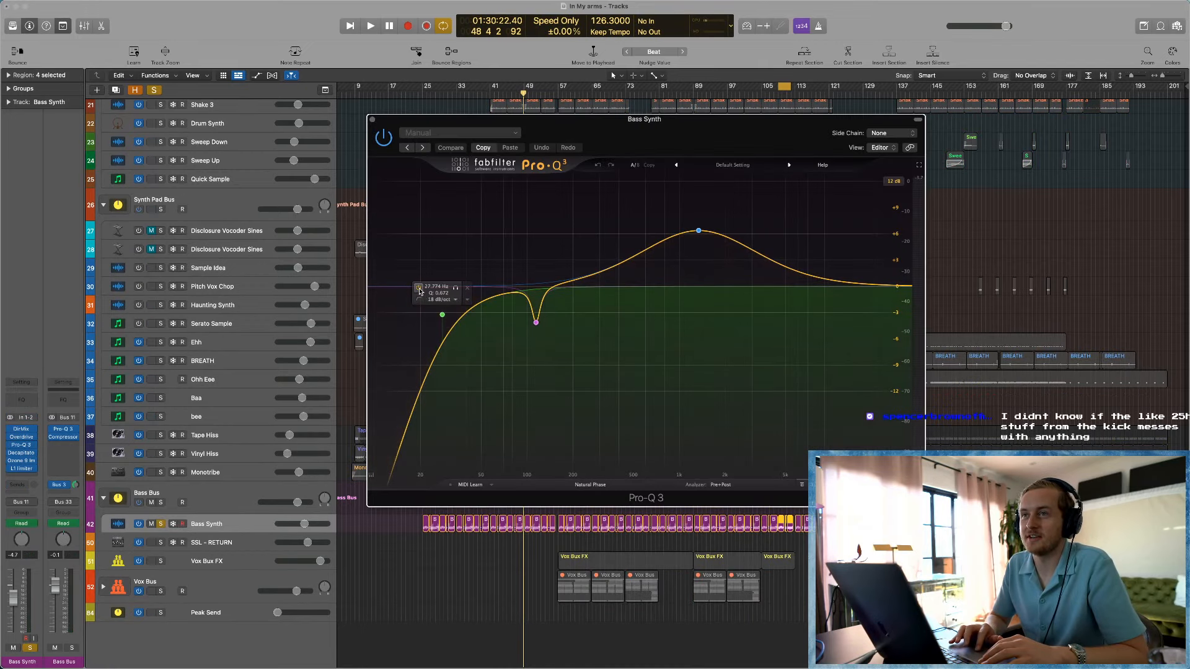
{"action": "key", "text": "space"}
{"action": "left_click", "coordinate": [419, 289]}
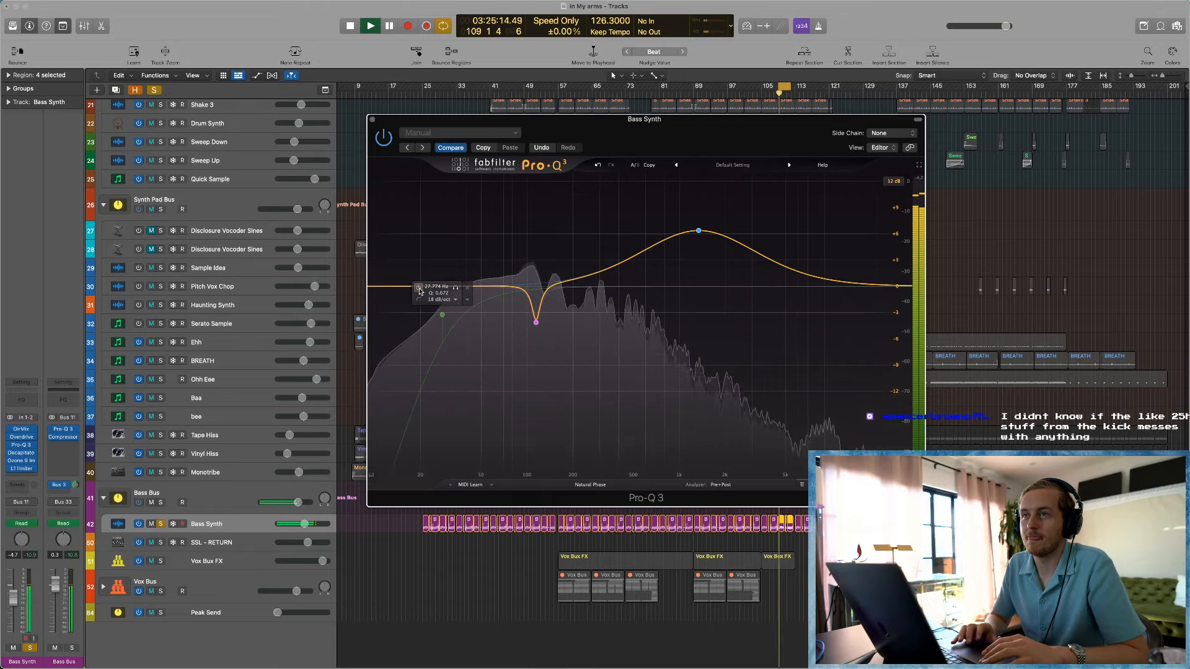
{"action": "left_click", "coordinate": [419, 288]}
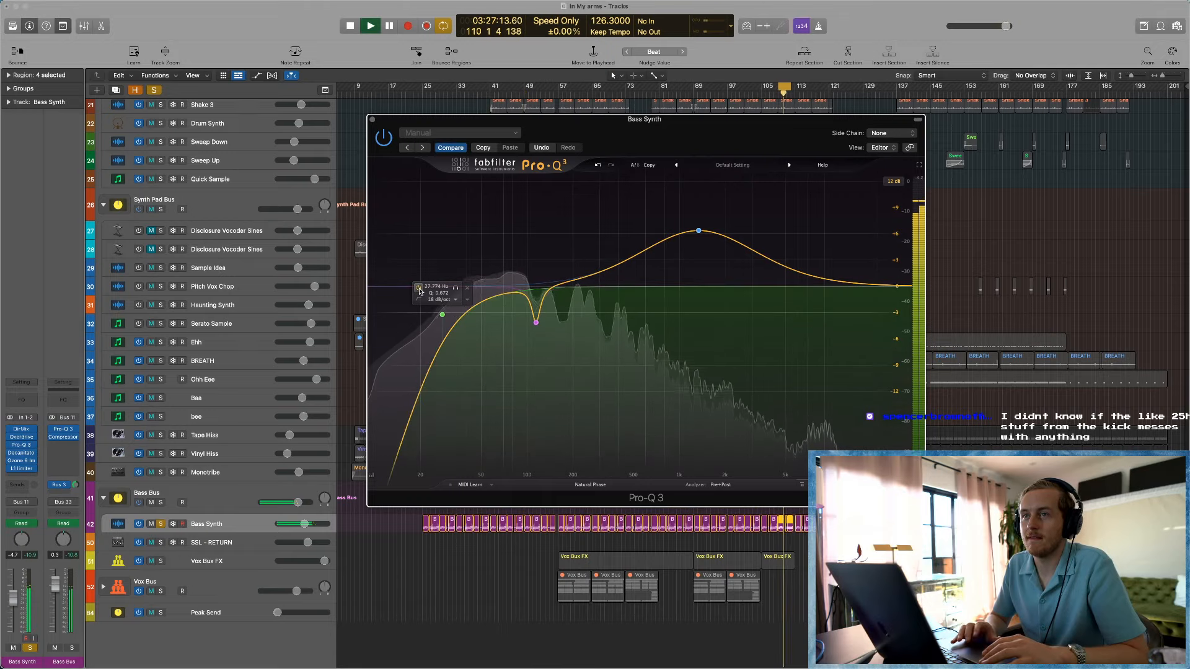
{"action": "key", "text": "space"}
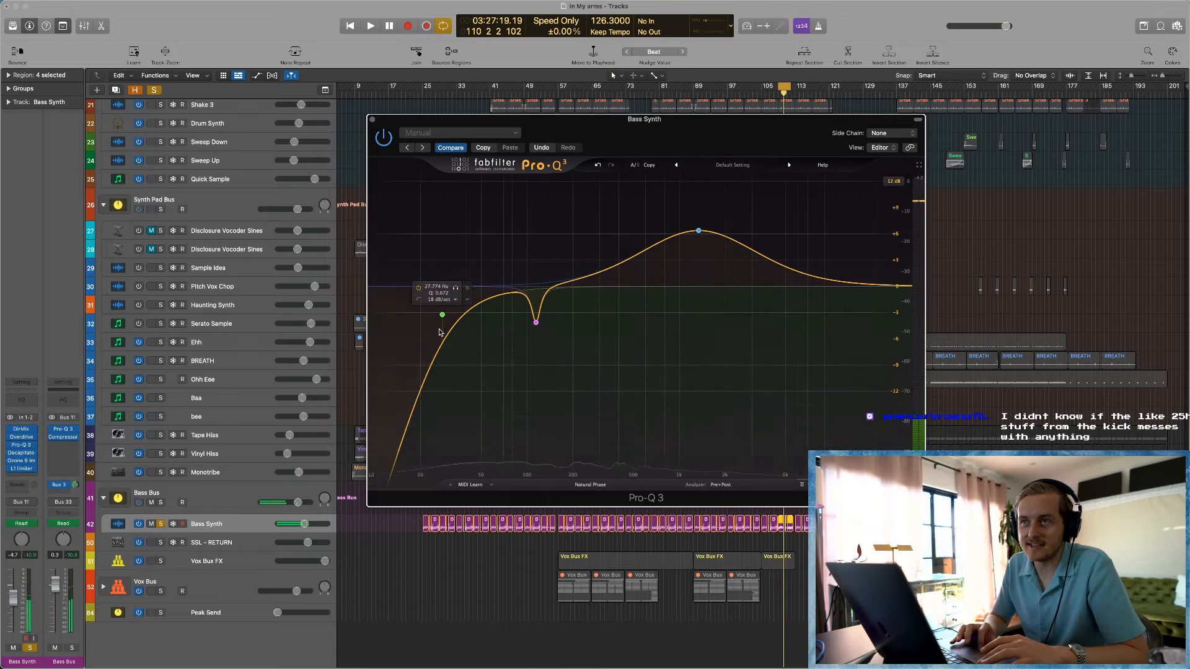
Step: Bypass the Bass Synth's low cut, audition the sub-lows through a 48 dB/oct high cut around 21 Hz, and restore the original EQ
{"action": "left_click", "coordinate": [418, 289]}
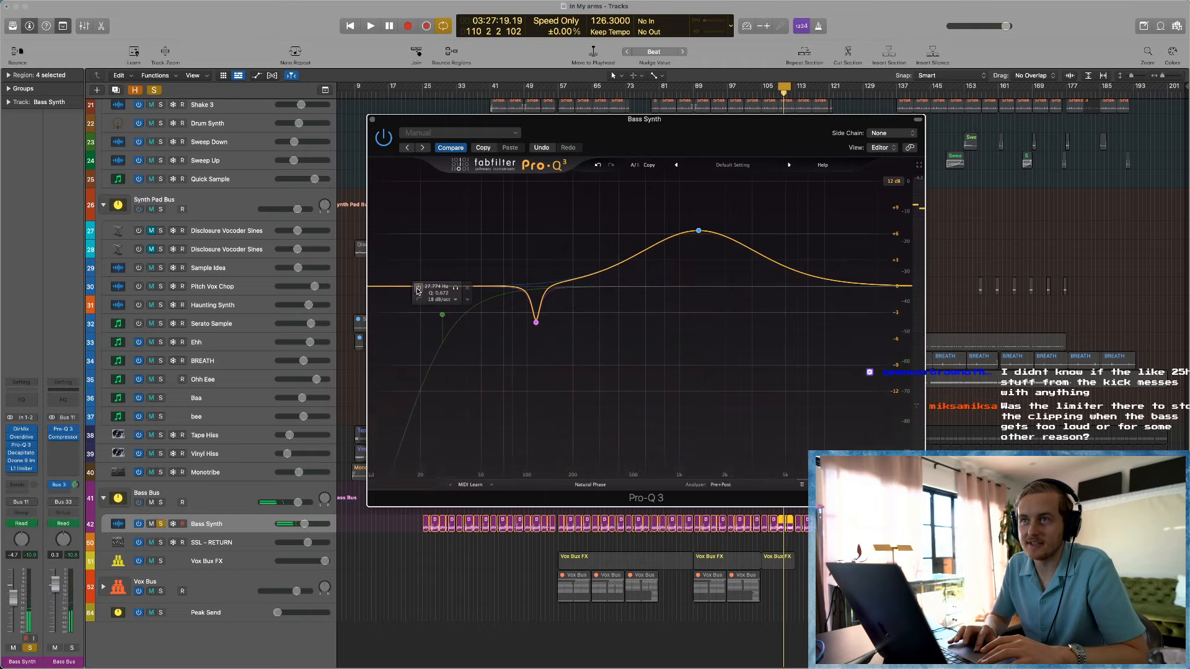
{"action": "left_click", "coordinate": [904, 287]}
{"action": "left_click_drag", "start_coordinate": [904, 286], "coordinate": [429, 305]}
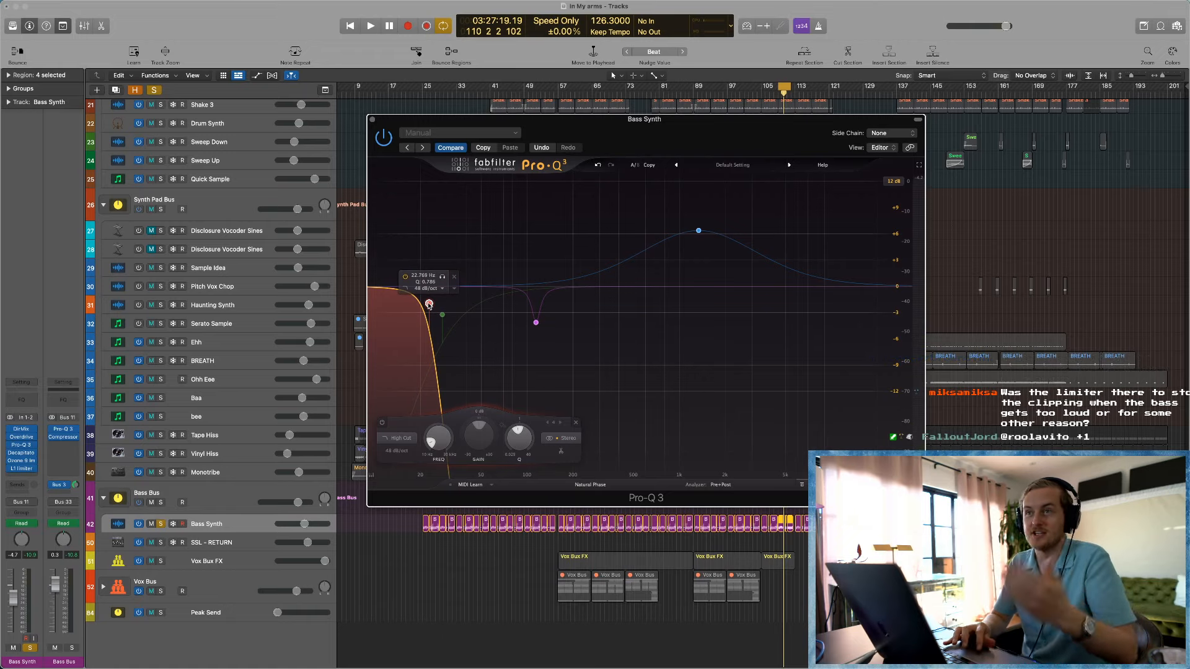
{"action": "key", "text": "space"}
{"action": "mouse_move", "coordinate": [429, 304]}
{"action": "left_mouse_down"}
{"action": "mouse_move", "coordinate": [459, 298]}
{"action": "mouse_move", "coordinate": [414, 295]}
{"action": "mouse_move", "coordinate": [424, 295]}
{"action": "left_mouse_up"}
{"action": "key", "text": "space"}
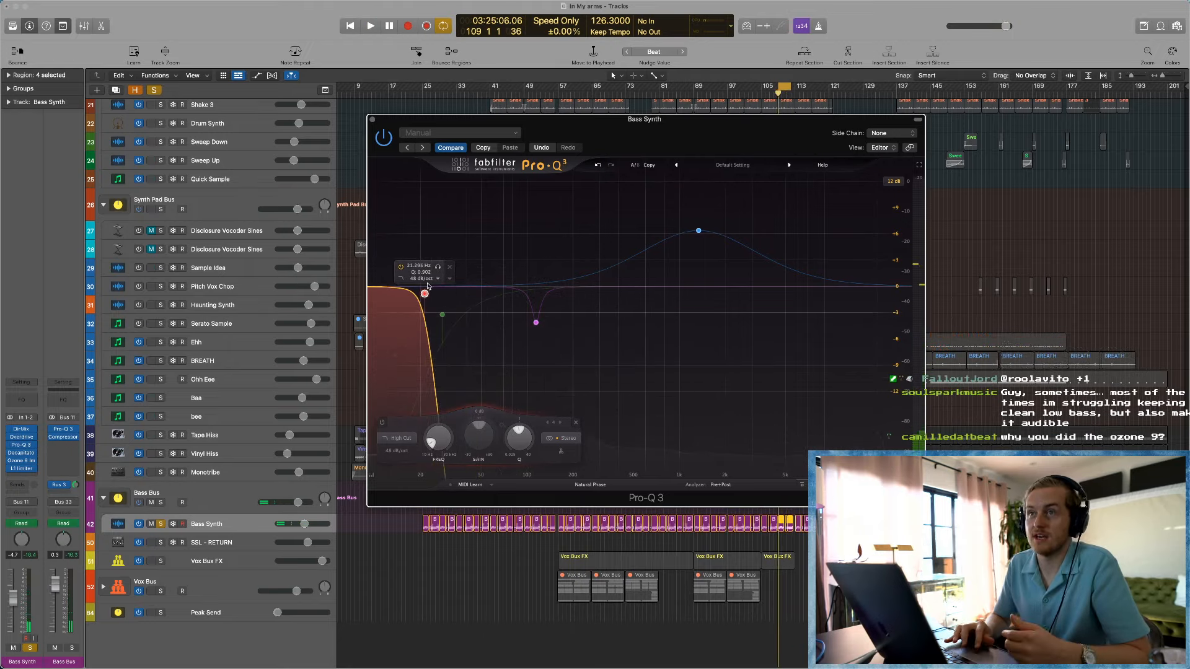
{"action": "left_click", "coordinate": [450, 269]}
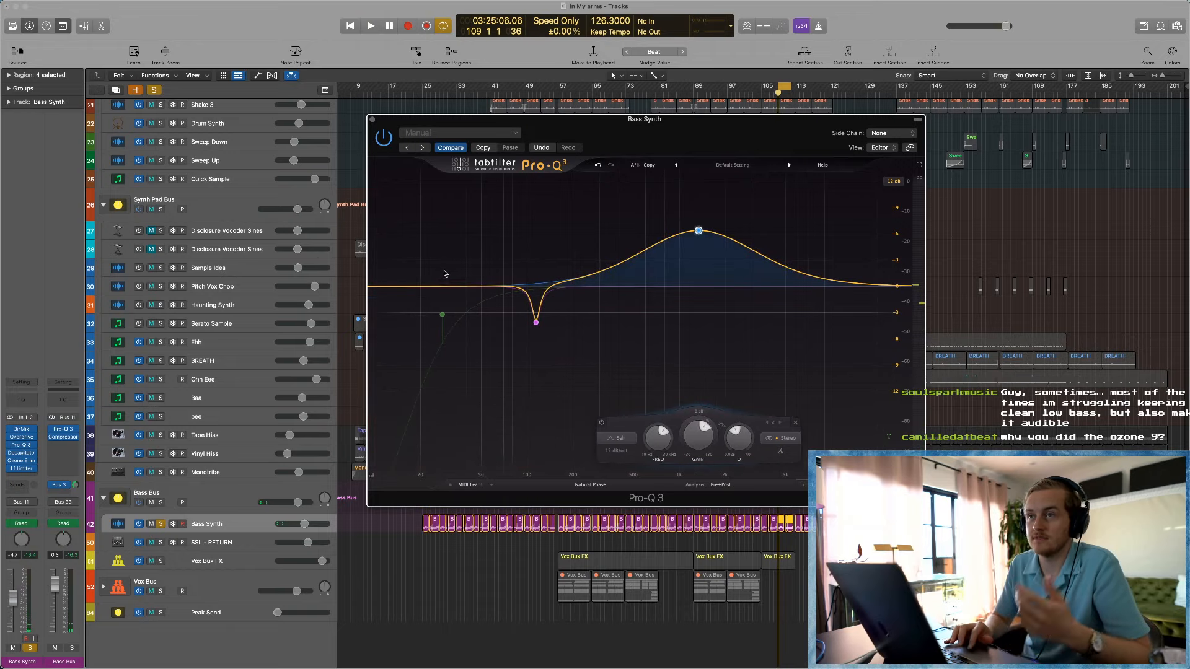
{"action": "left_click", "coordinate": [451, 148]}
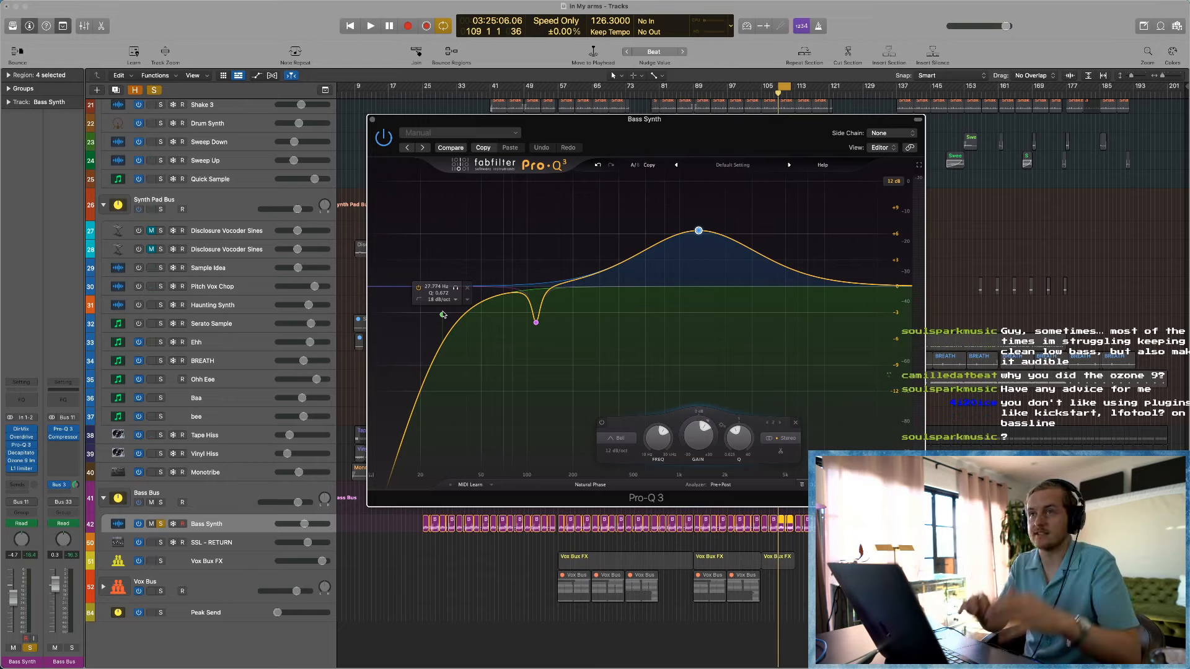
Step: Close the EQ, unsolo Bass Synth, and solo the Bass Bus with Battery, Big Kick and the side-chain tracks
{"action": "left_click", "coordinate": [373, 120]}
{"action": "left_click", "coordinate": [413, 298]}
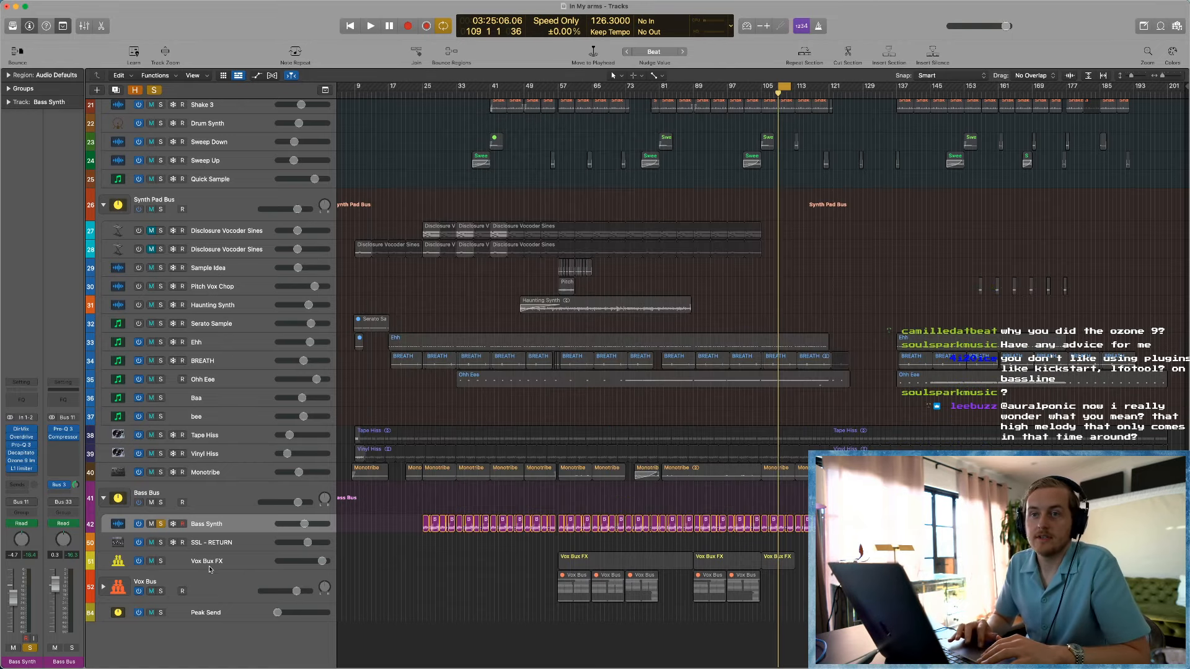
{"action": "left_click", "coordinate": [160, 524]}
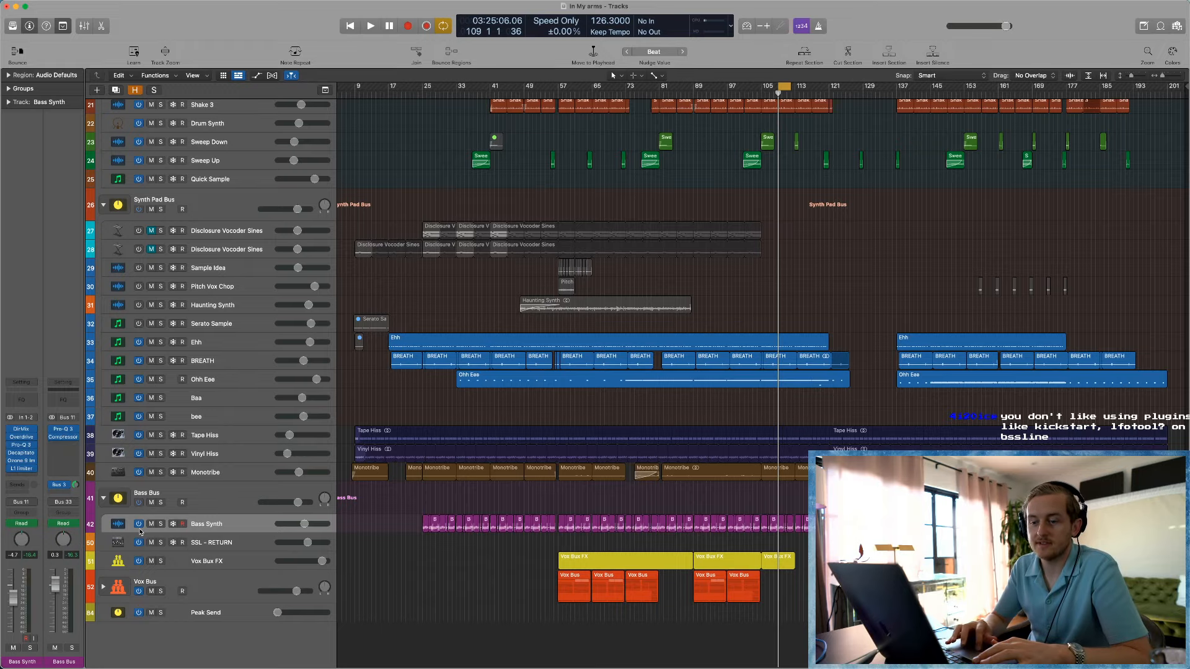
{"action": "scroll", "coordinate": [155, 502], "scroll_direction": "up", "scroll_amount": 10}
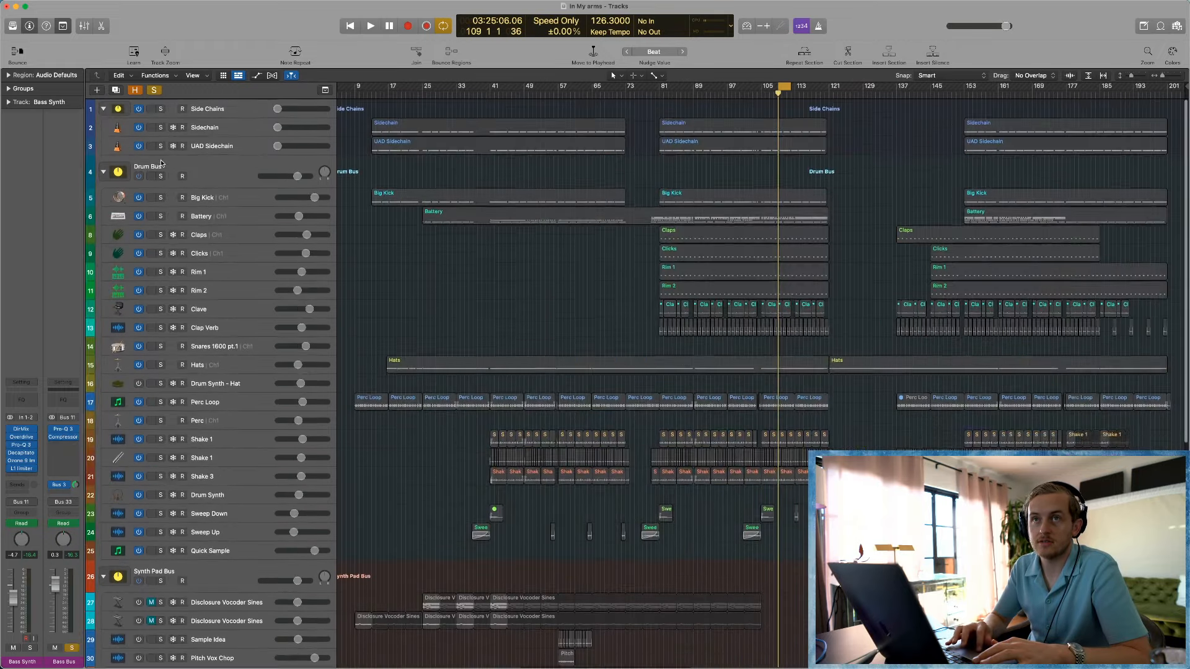
{"action": "left_click_drag", "start_coordinate": [161, 214], "coordinate": [162, 110]}
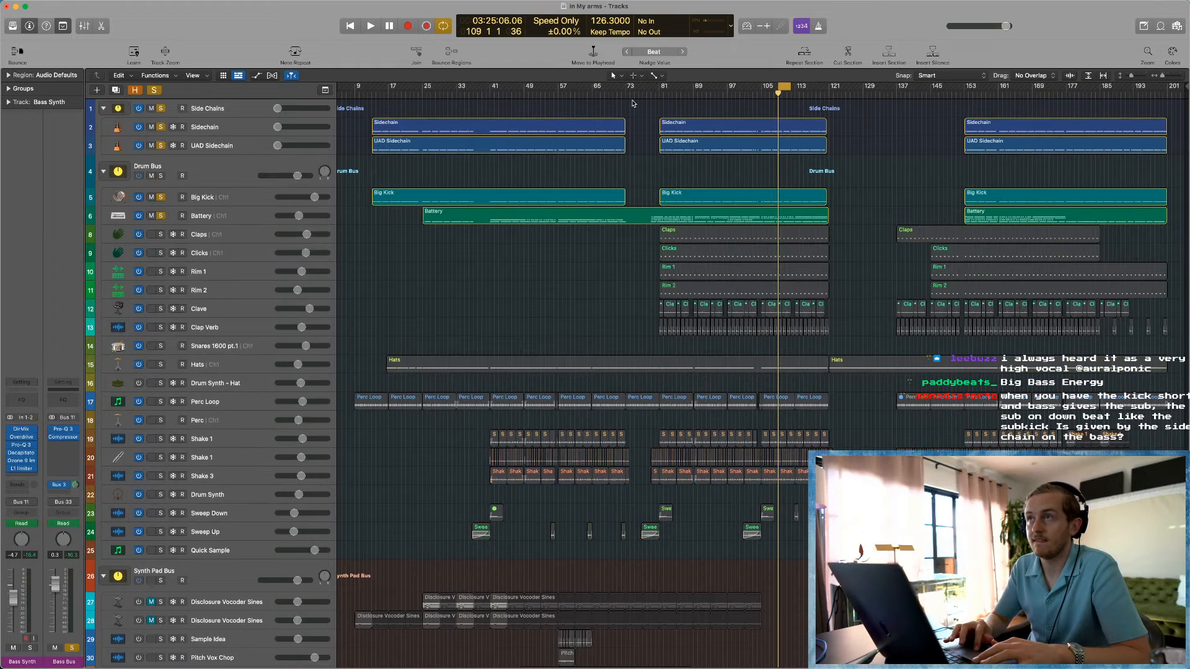
Step: Play the soloed low end, inspect the Bass Bus side-chain Compressor, stop playback and close the plugin
{"action": "key", "text": "space"}
{"action": "scroll", "coordinate": [264, 375], "scroll_direction": "down", "scroll_amount": 10}
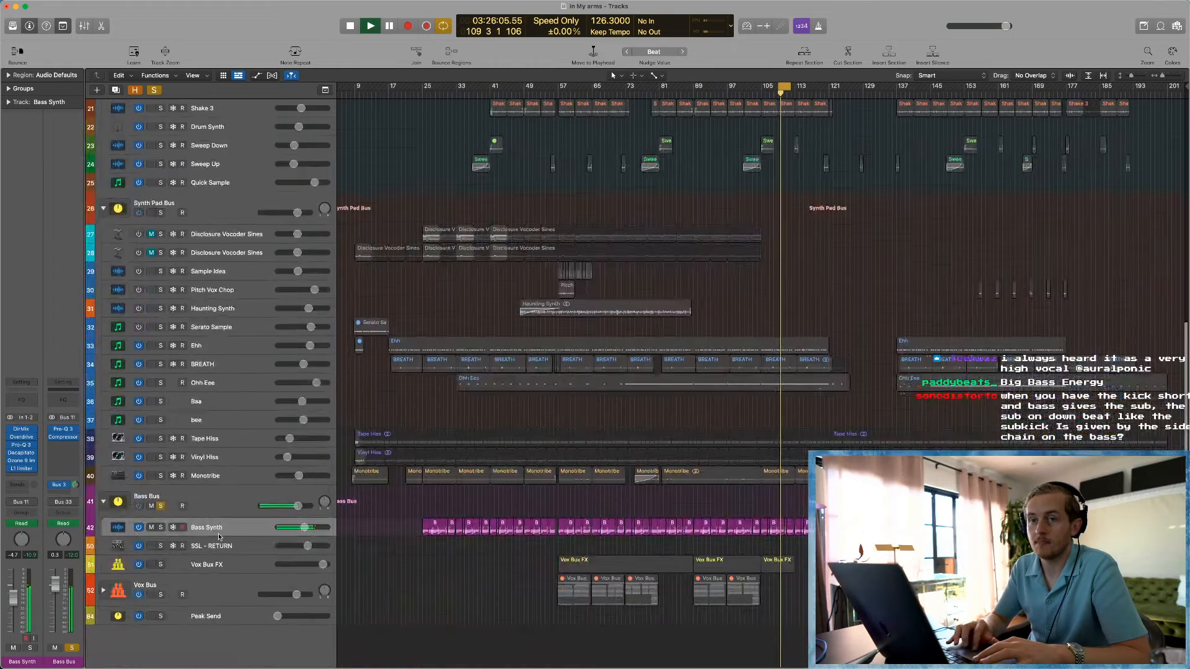
{"action": "left_click", "coordinate": [216, 513]}
{"action": "left_click", "coordinate": [21, 468]}
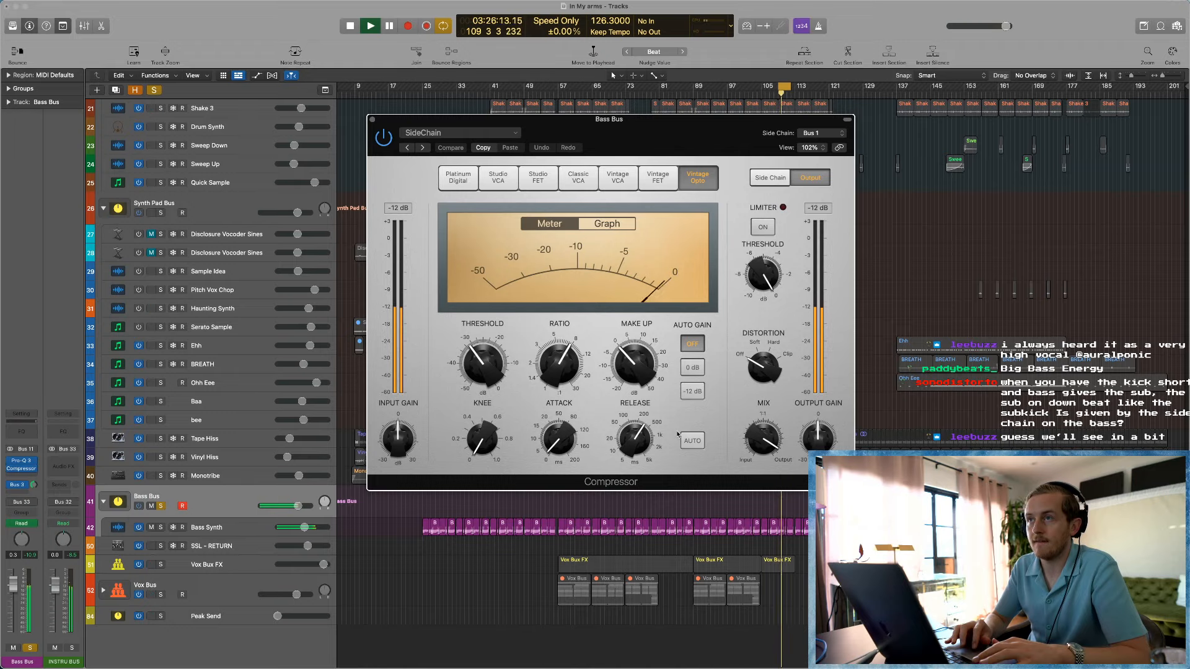
{"action": "key", "text": "space"}
{"action": "left_click", "coordinate": [373, 120]}
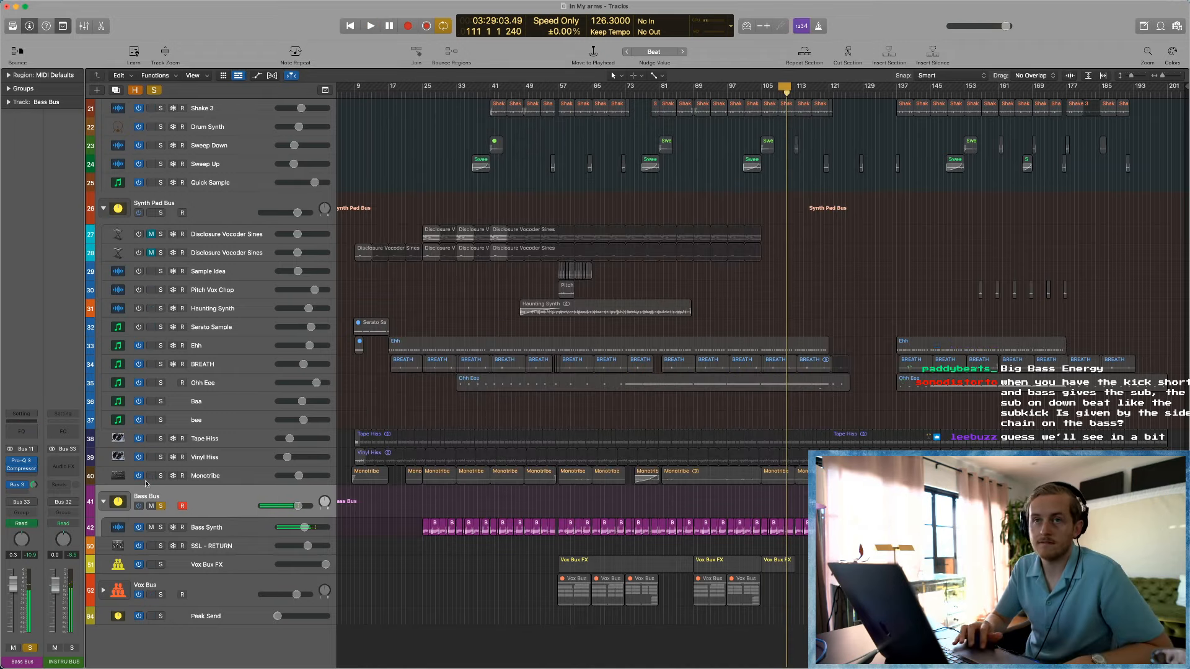
Step: Unsolo the Bass Bus, clear all remaining solos, and audition the full mix from around bar 141
{"action": "left_click", "coordinate": [160, 507]}
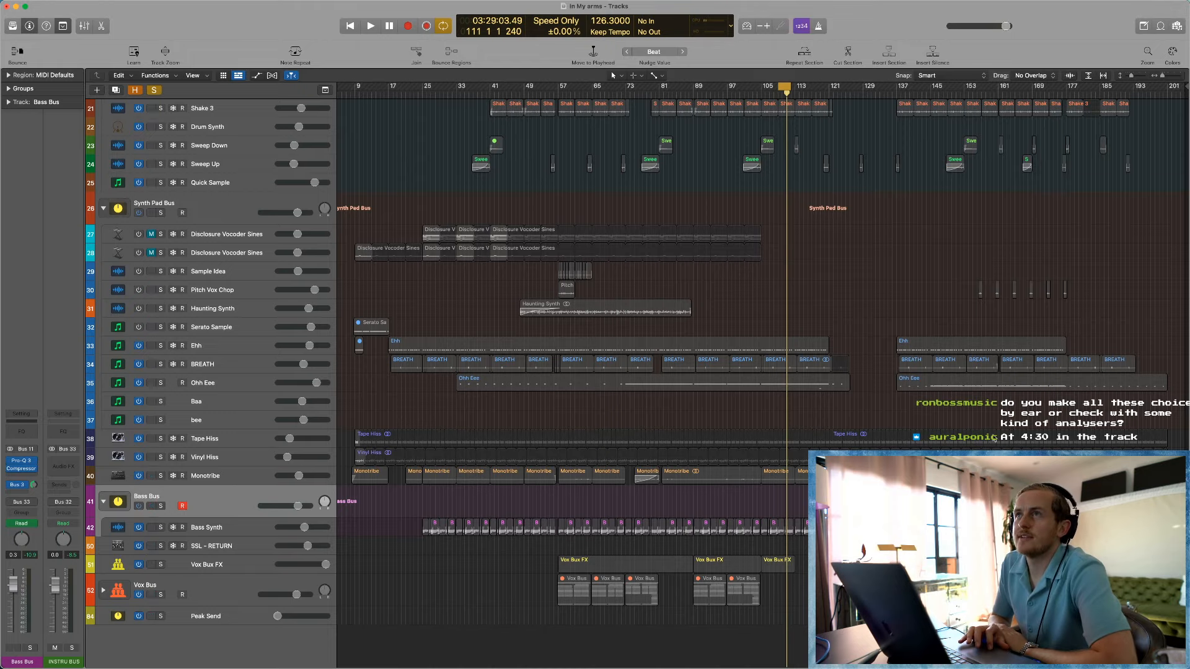
{"action": "left_click", "coordinate": [902, 94]}
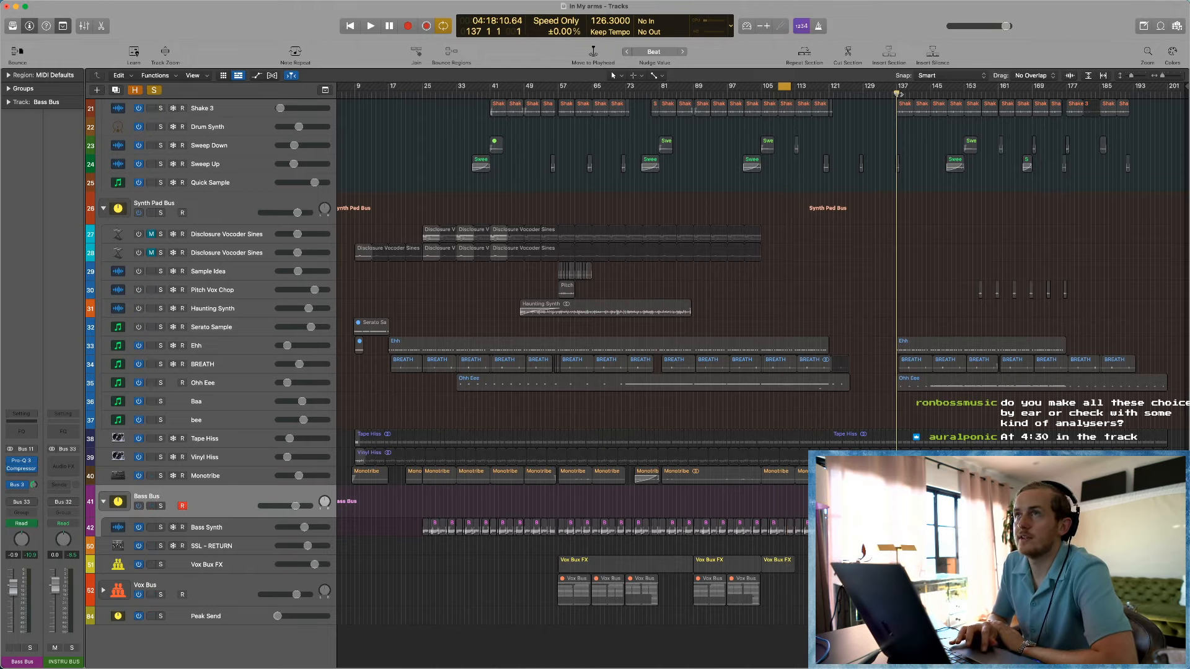
{"action": "left_click", "coordinate": [916, 93]}
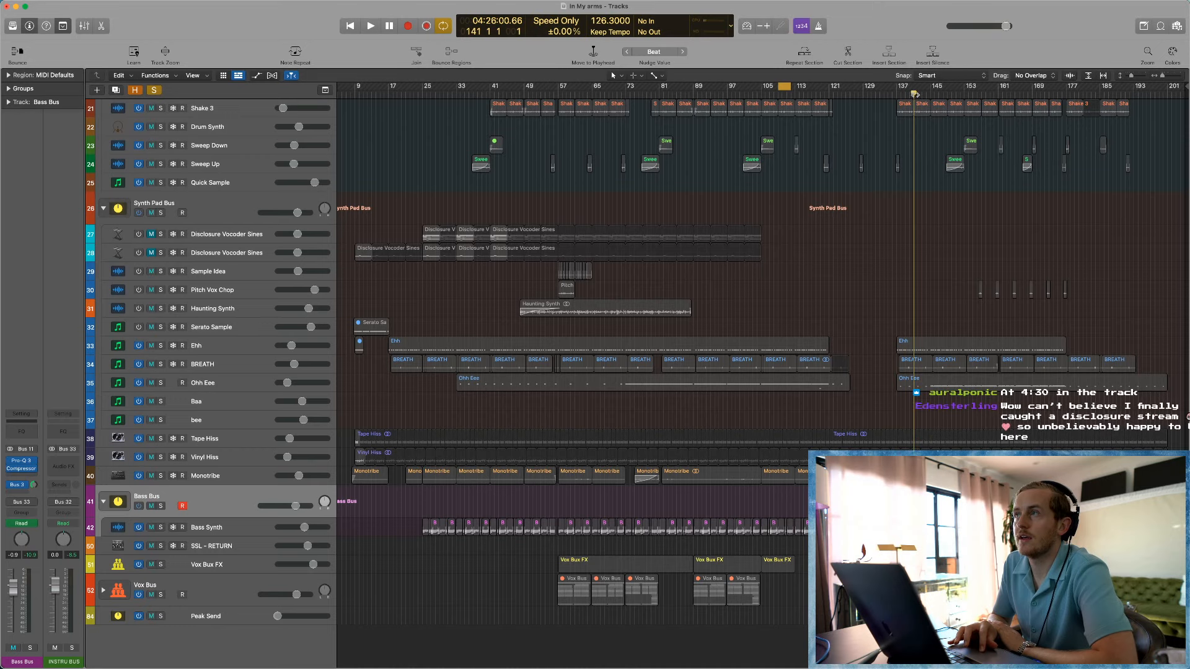
{"action": "left_click", "coordinate": [918, 94]}
{"action": "key", "text": "space"}
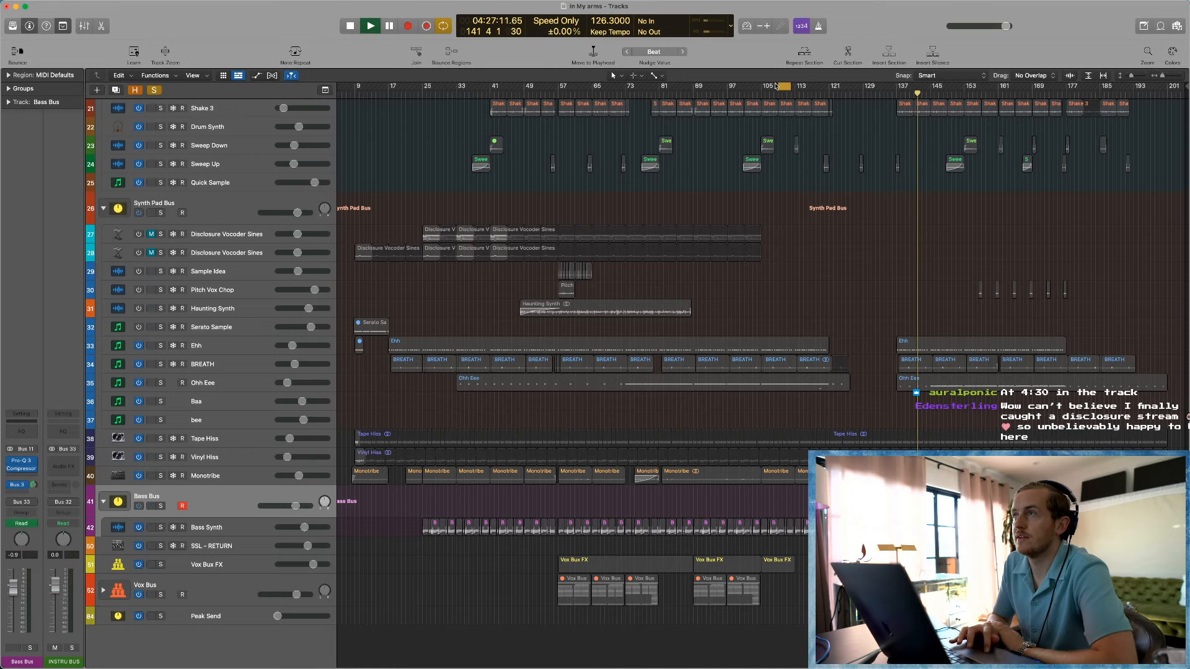
{"action": "left_click", "coordinate": [154, 90]}
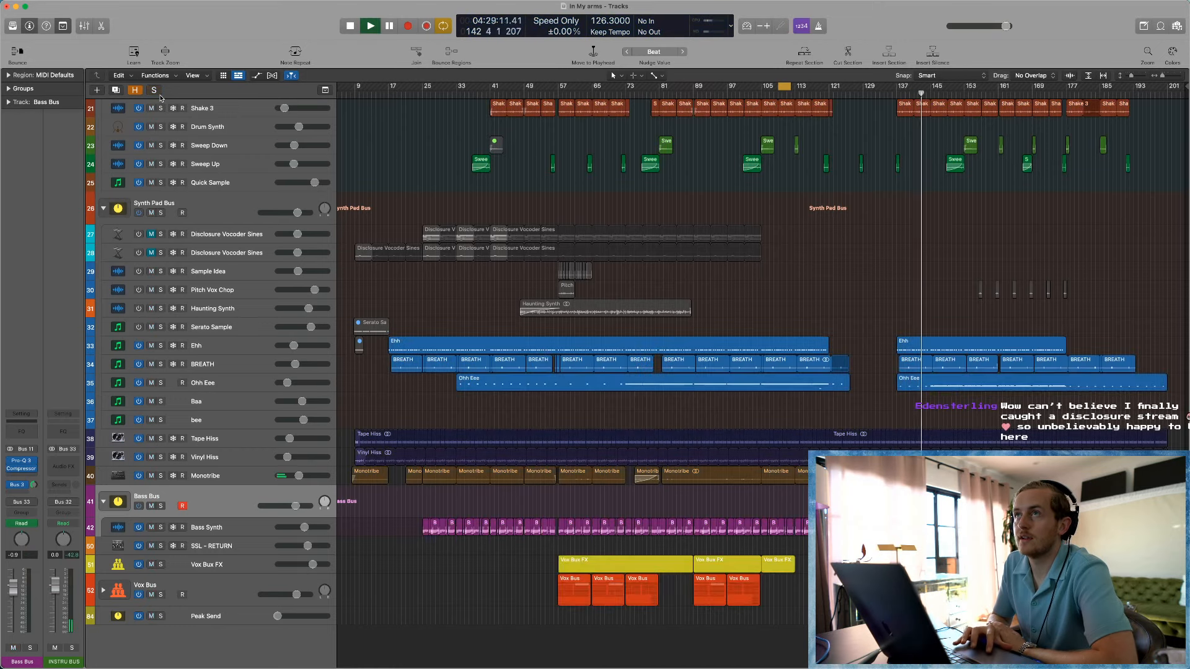
{"action": "key", "text": "space"}
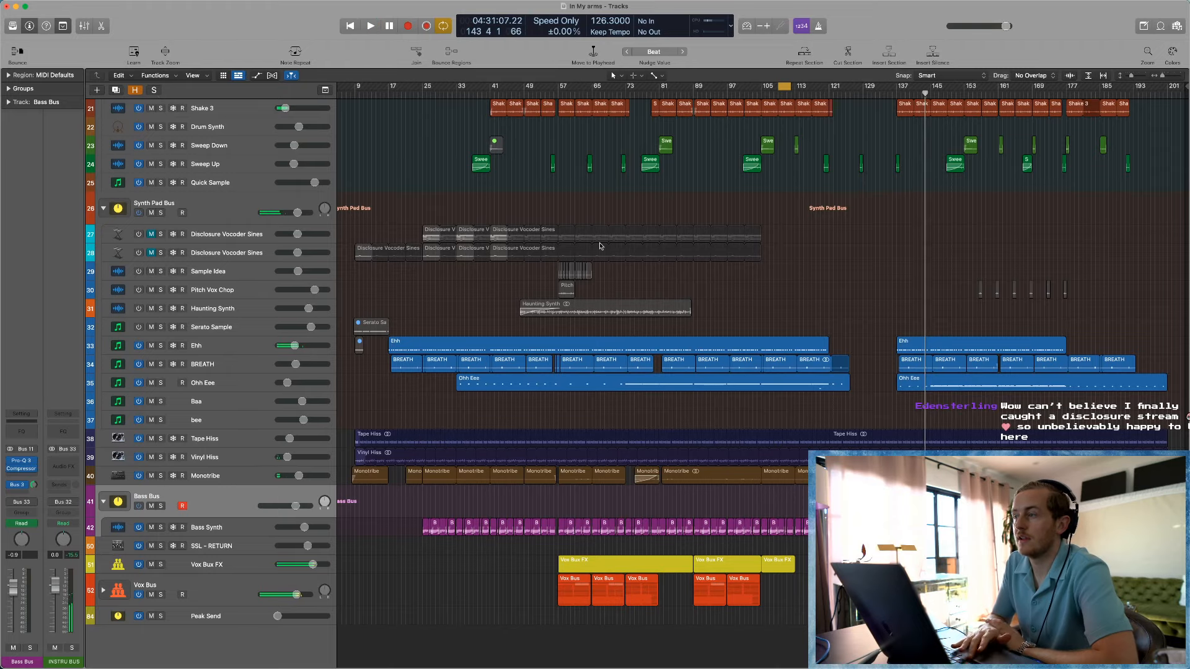
Step: Turn off the cycle, fit the arrangement in view, and expand the Vox Bus stack with its regions deselected
{"action": "left_click", "coordinate": [784, 87]}
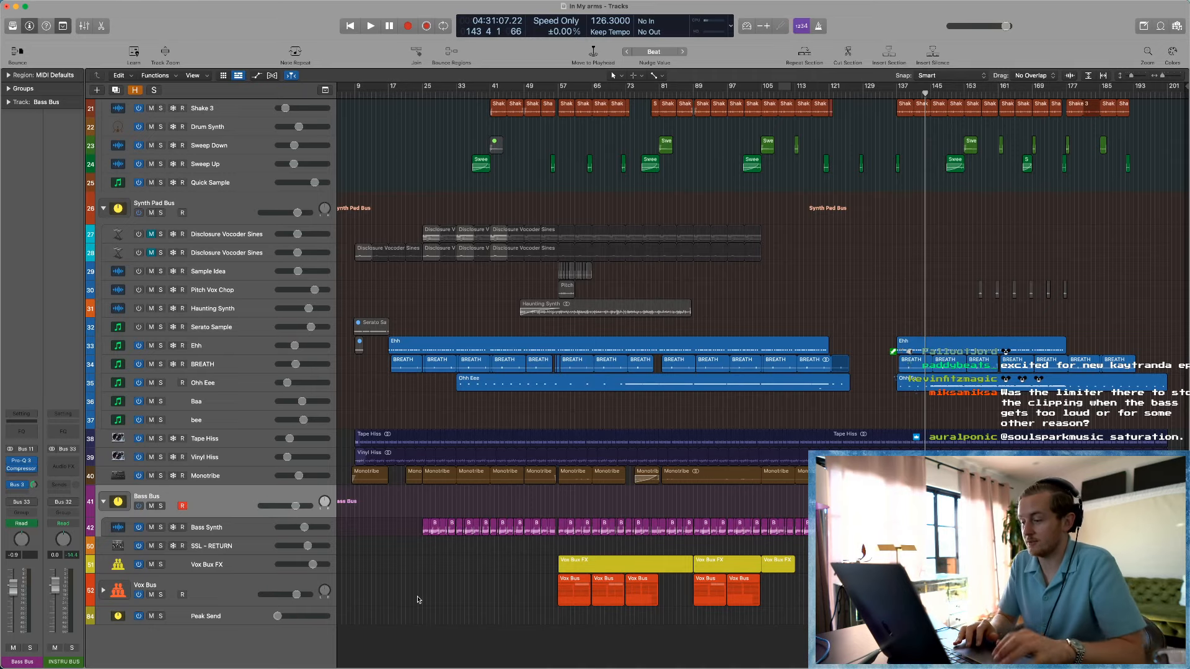
{"action": "key", "text": "z"}
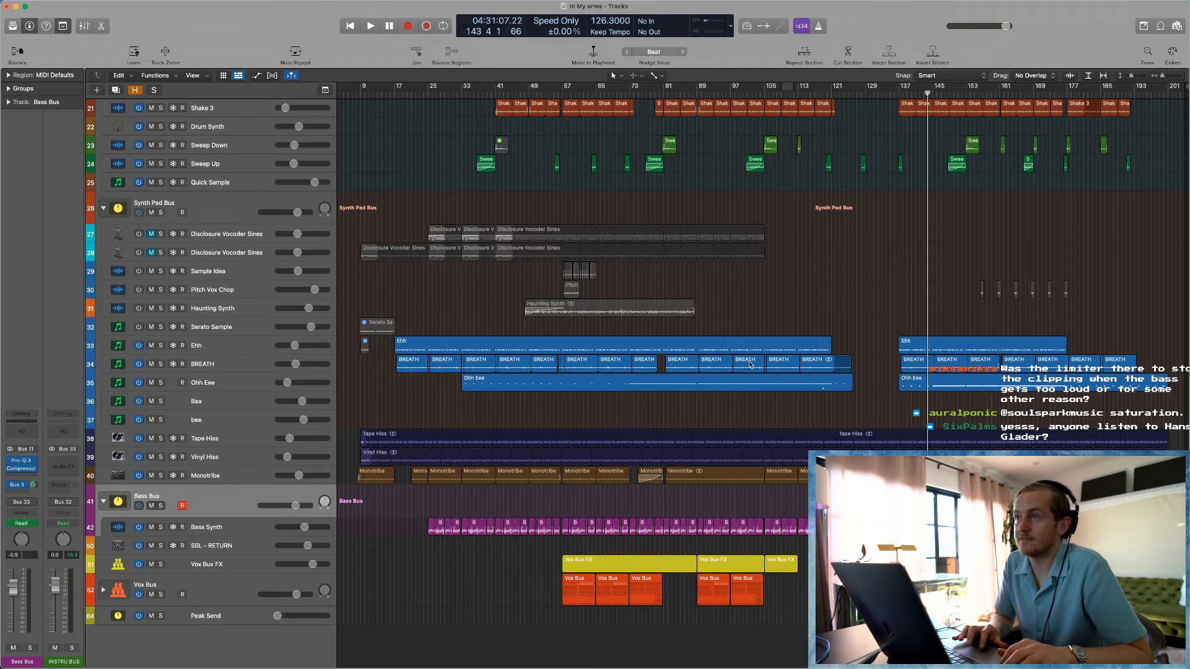
{"action": "scroll", "coordinate": [749, 314], "scroll_direction": "down", "scroll_amount": 6}
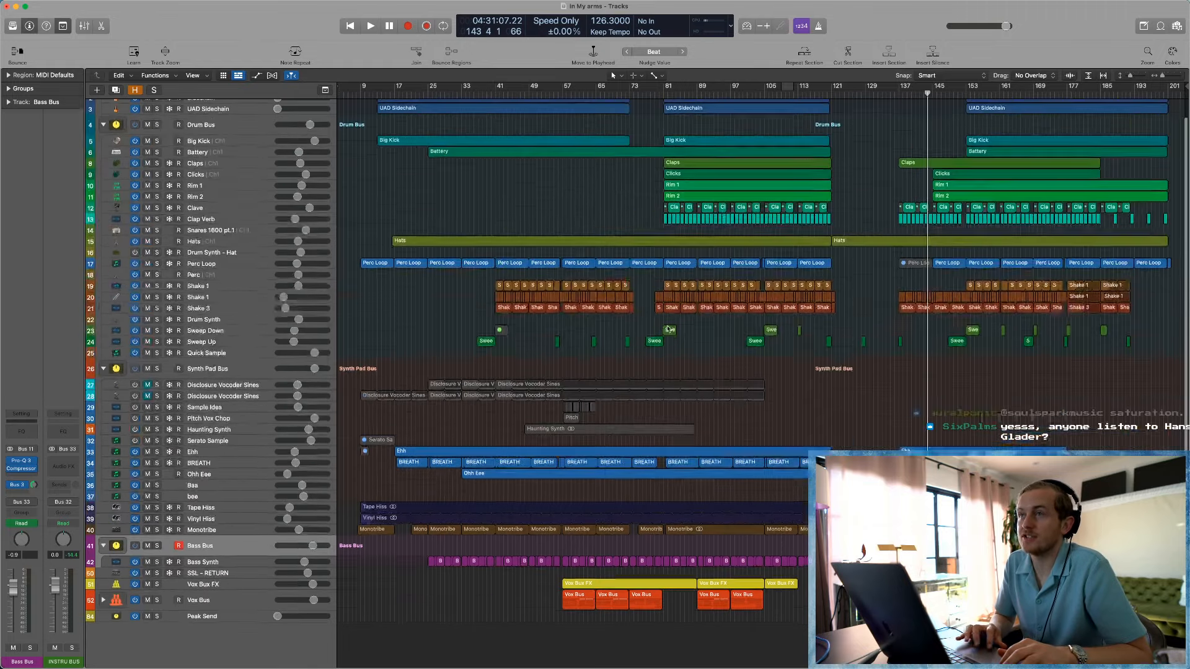
{"action": "scroll", "coordinate": [380, 302], "scroll_direction": "down", "scroll_amount": 2}
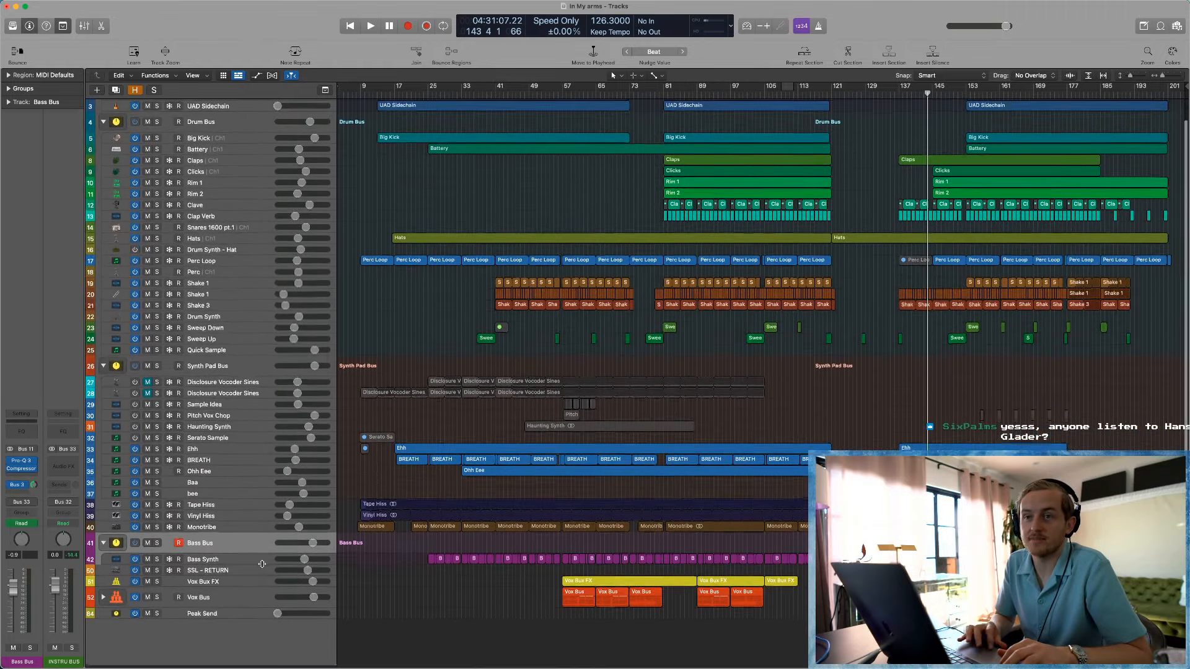
{"action": "left_click", "coordinate": [193, 600]}
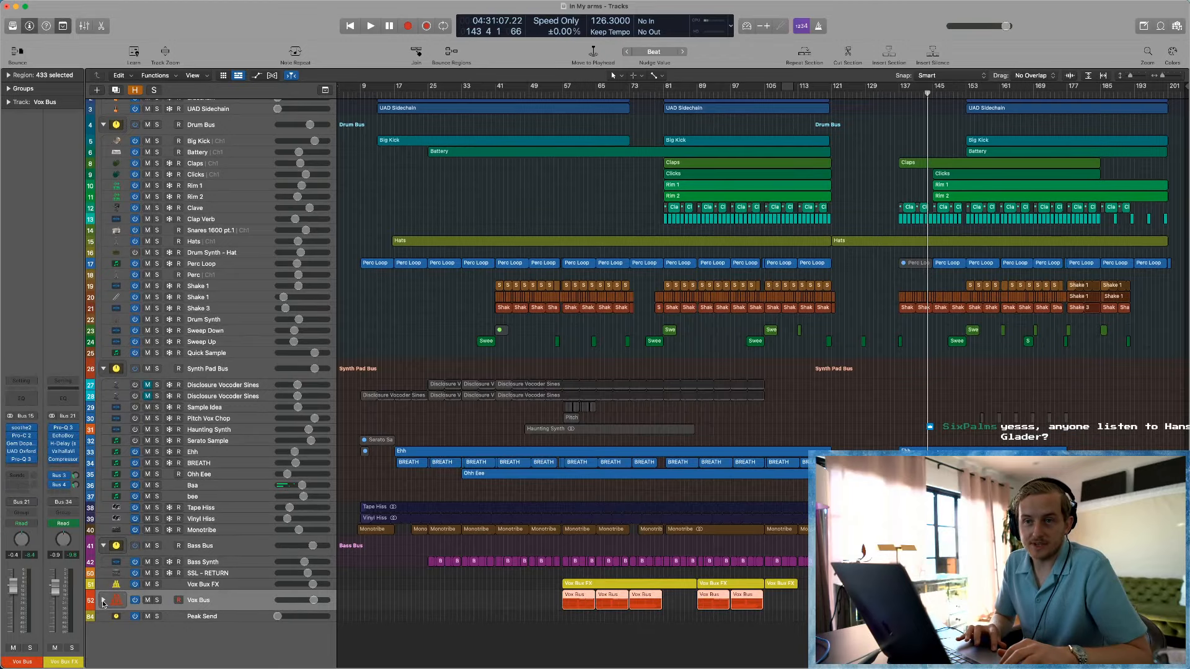
{"action": "scroll", "coordinate": [451, 600], "scroll_direction": "down", "scroll_amount": 10}
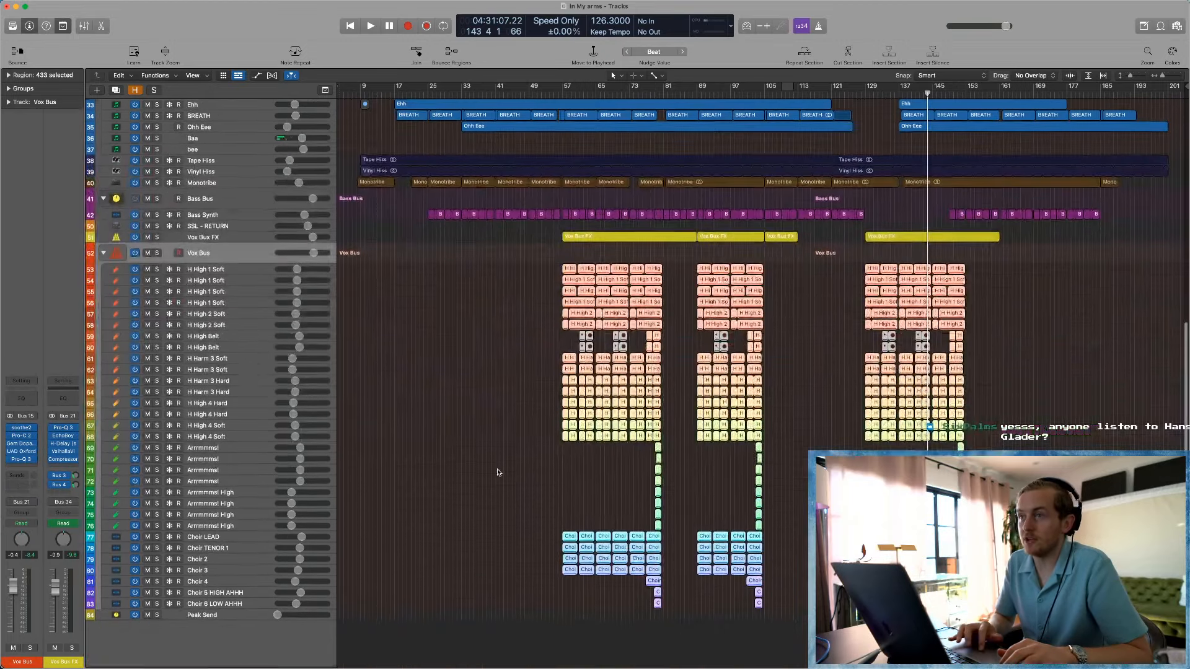
{"action": "left_click", "coordinate": [499, 472]}
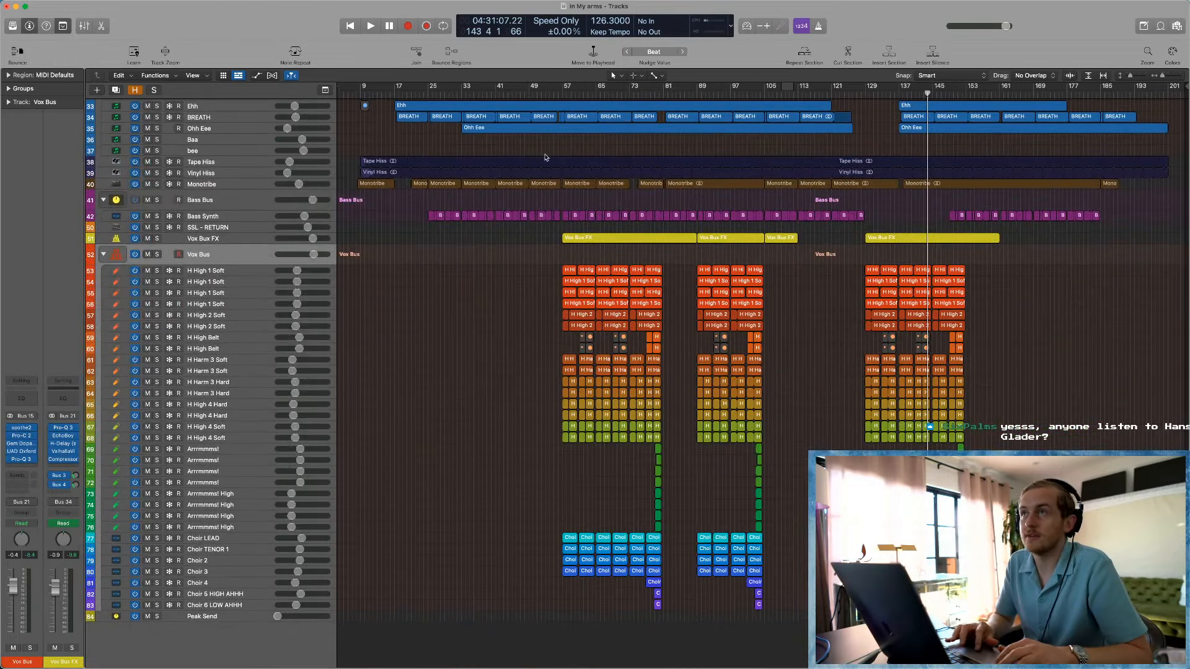
Step: Set a cycle from bar 73 to 81, play it briefly, and solo the Vox Bus
{"action": "left_click", "coordinate": [898, 94]}
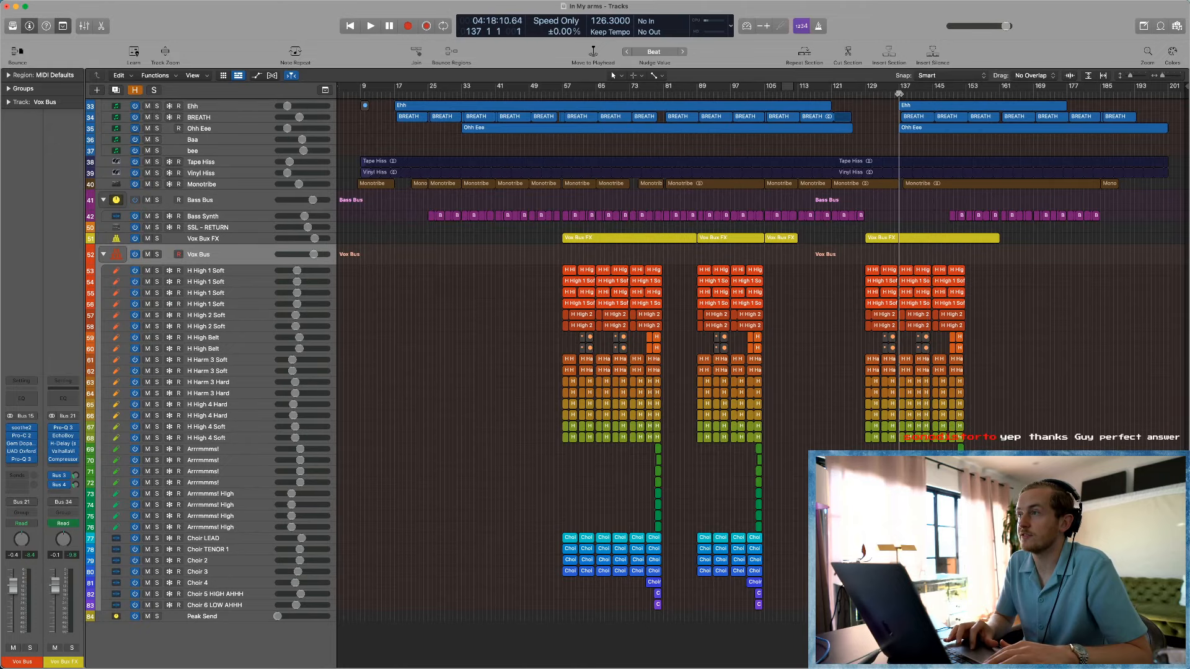
{"action": "left_click", "coordinate": [932, 93]}
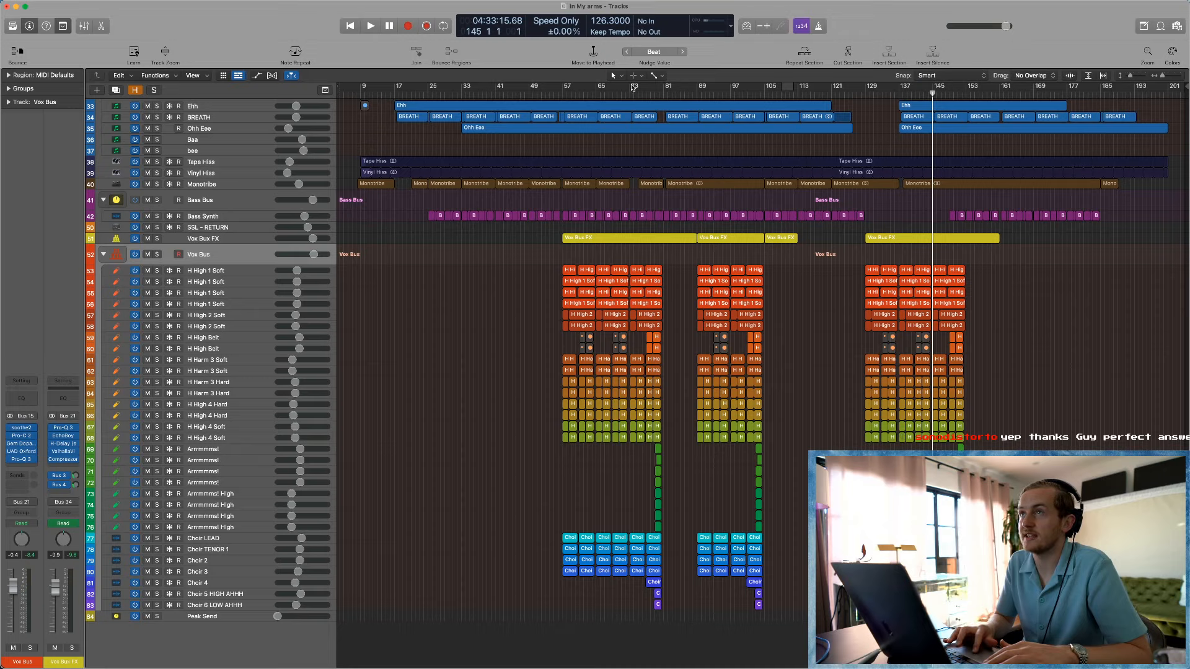
{"action": "left_click_drag", "start_coordinate": [633, 87], "coordinate": [667, 91]}
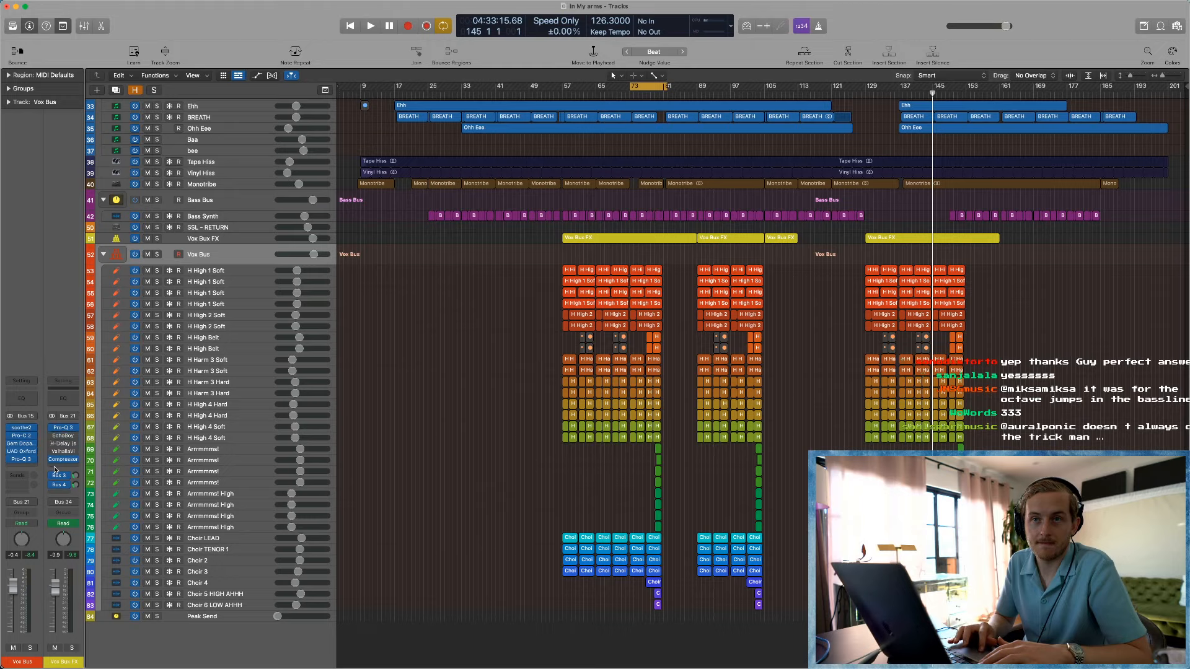
{"action": "key", "text": "space"}
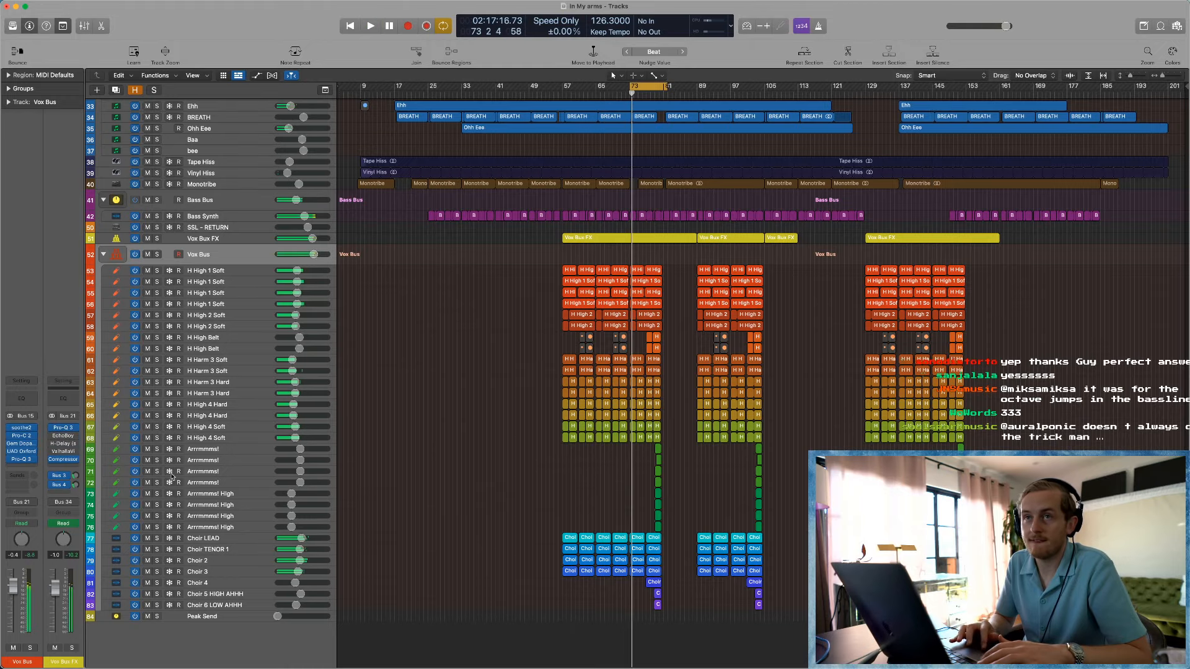
{"action": "left_click", "coordinate": [157, 255]}
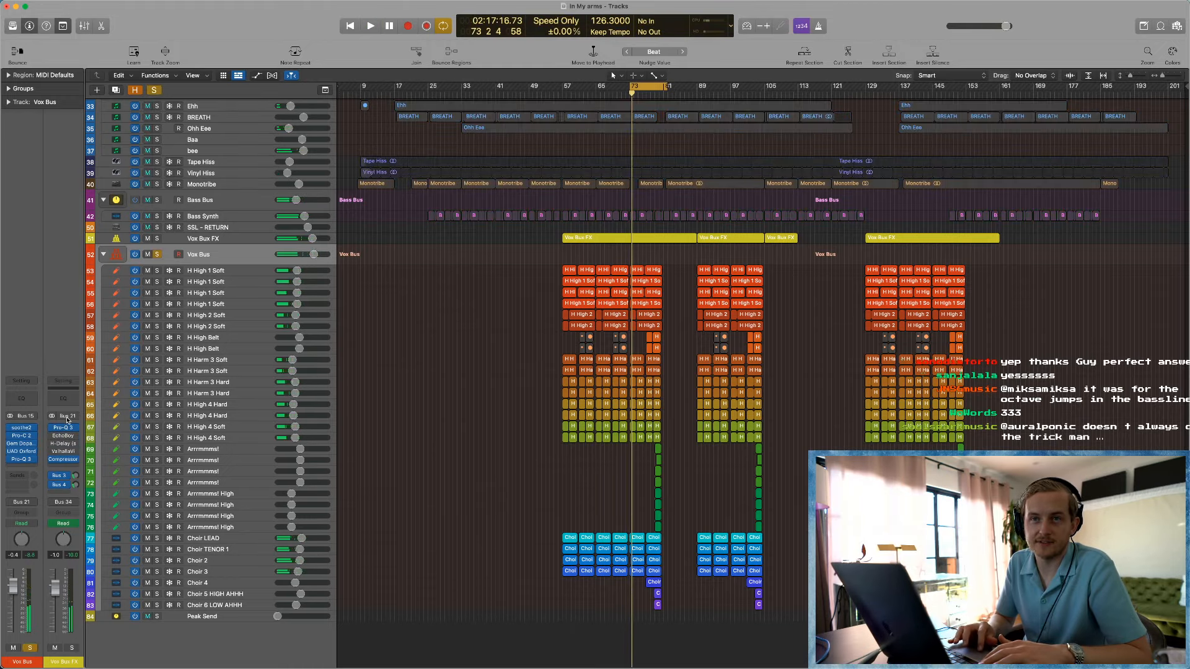
Step: Open the Pro-Q 3 on Vox Bus FX, bypass it, and close its window
{"action": "left_click", "coordinate": [64, 428]}
{"action": "left_click", "coordinate": [64, 429]}
{"action": "left_click", "coordinate": [64, 429]}
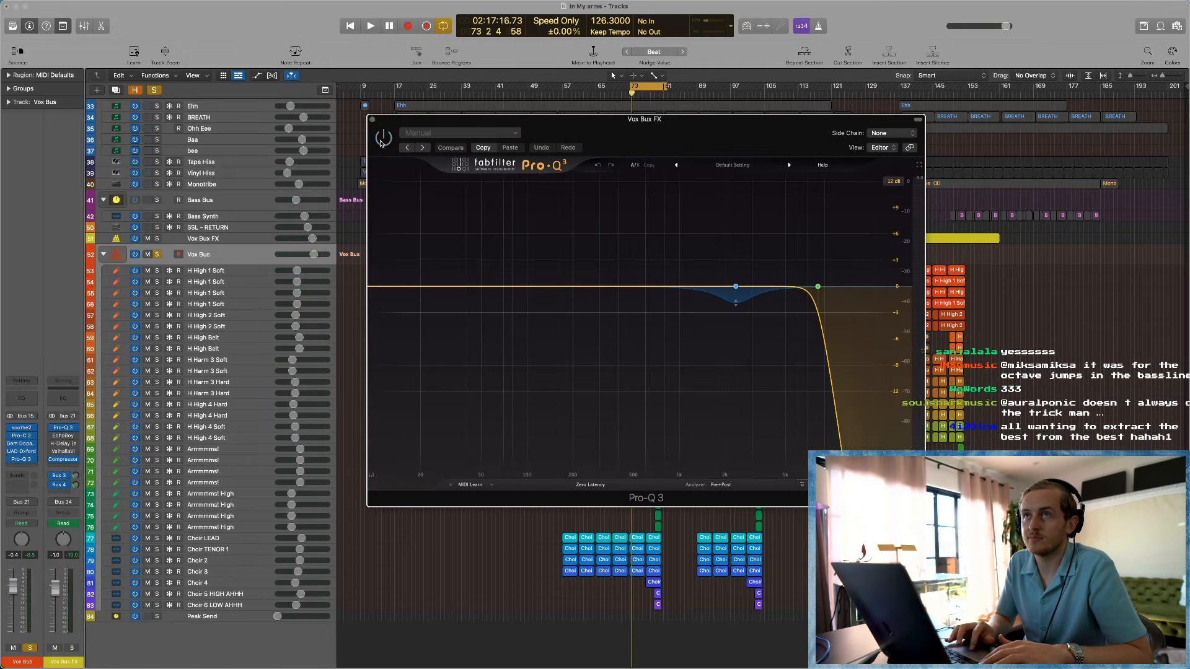
{"action": "left_click", "coordinate": [381, 141]}
{"action": "left_click", "coordinate": [372, 119]}
Step: Zoom in on the cycled bars and audition the soloed vocal stack through the end of the phrase
{"action": "key", "text": "super+Right"}
{"action": "key", "text": "super+Right"}
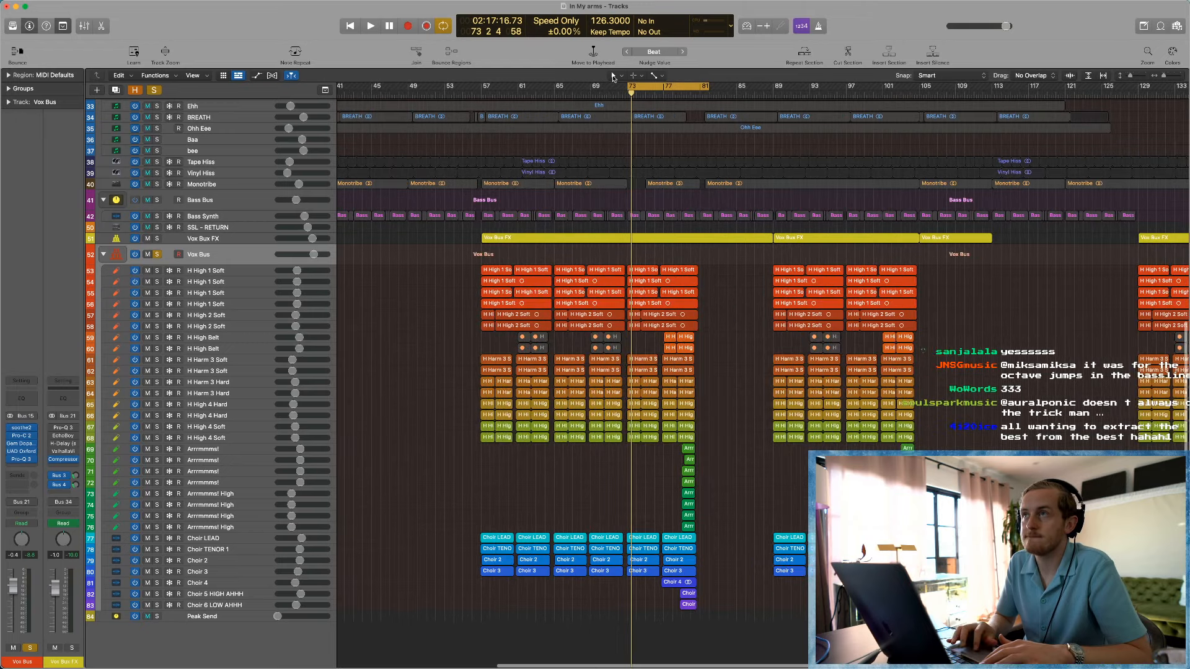
{"action": "key", "text": "super+Right"}
{"action": "key", "text": "super+Right"}
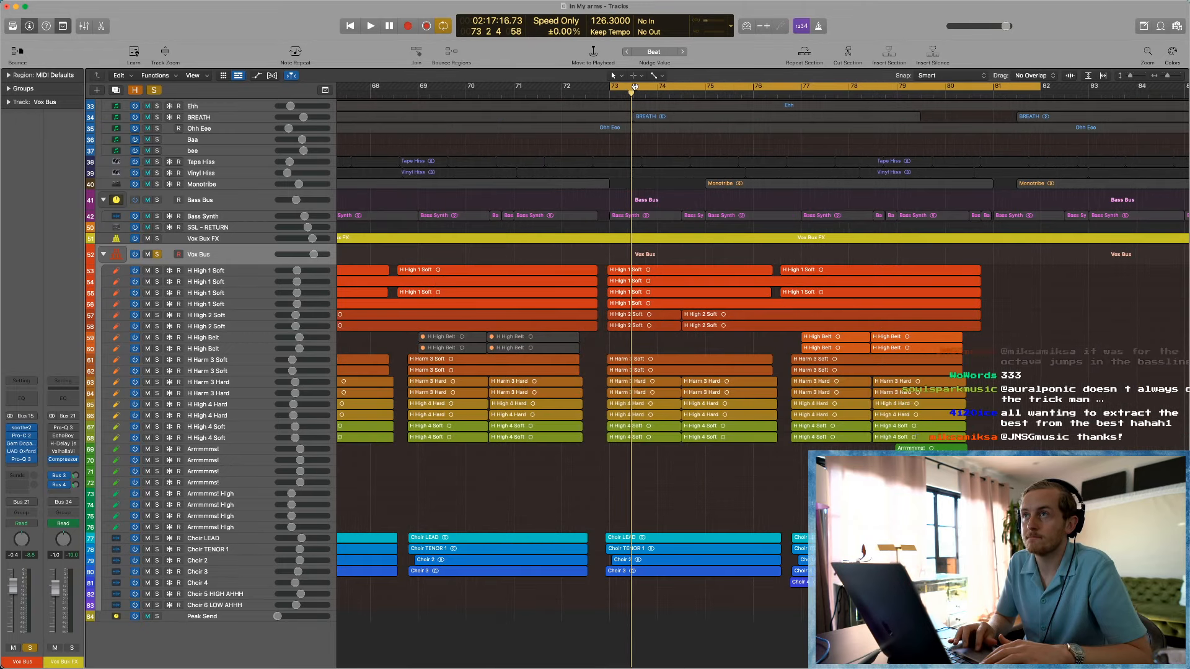
{"action": "key", "text": "space"}
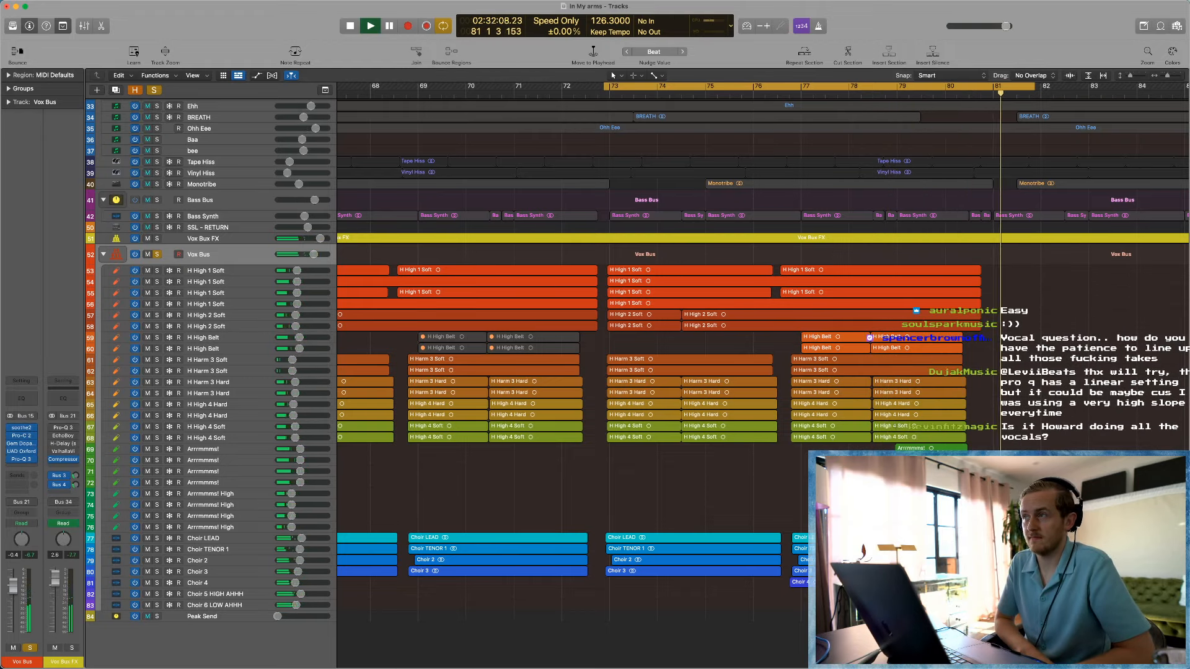
{"action": "key", "text": "space"}
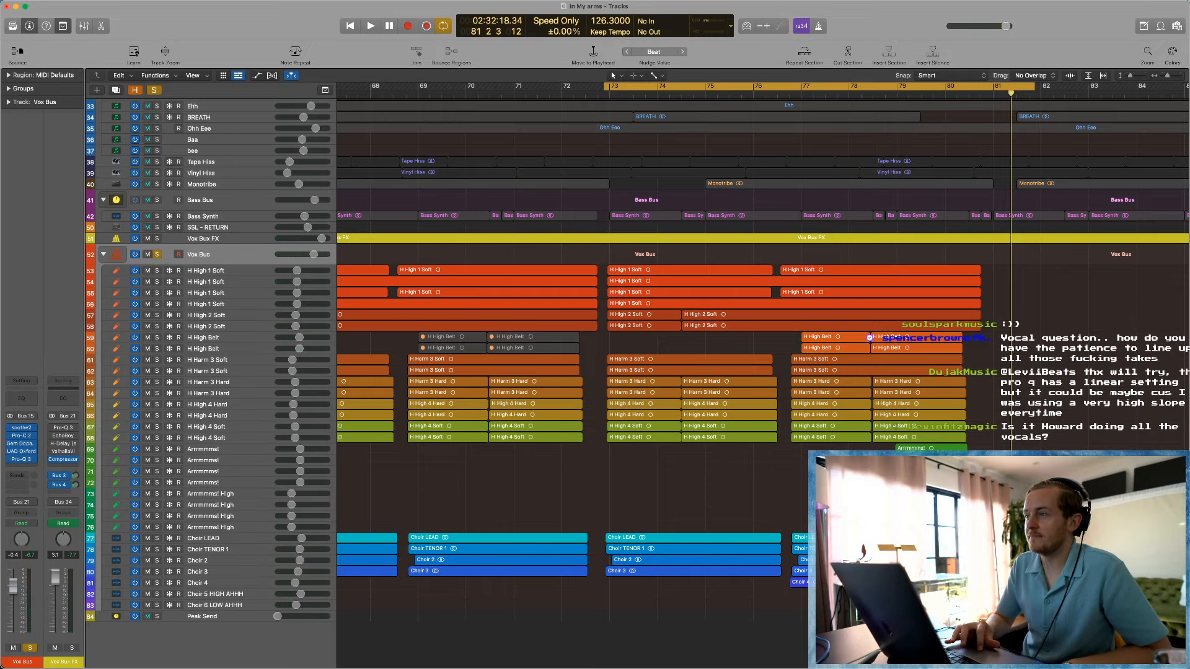
Step: Highlight the High and Harm vocal regions within bars 73–81, examine the Arrrmmms and Choir layers, and clear the selection
{"action": "left_click_drag", "start_coordinate": [979, 442], "coordinate": [619, 270]}
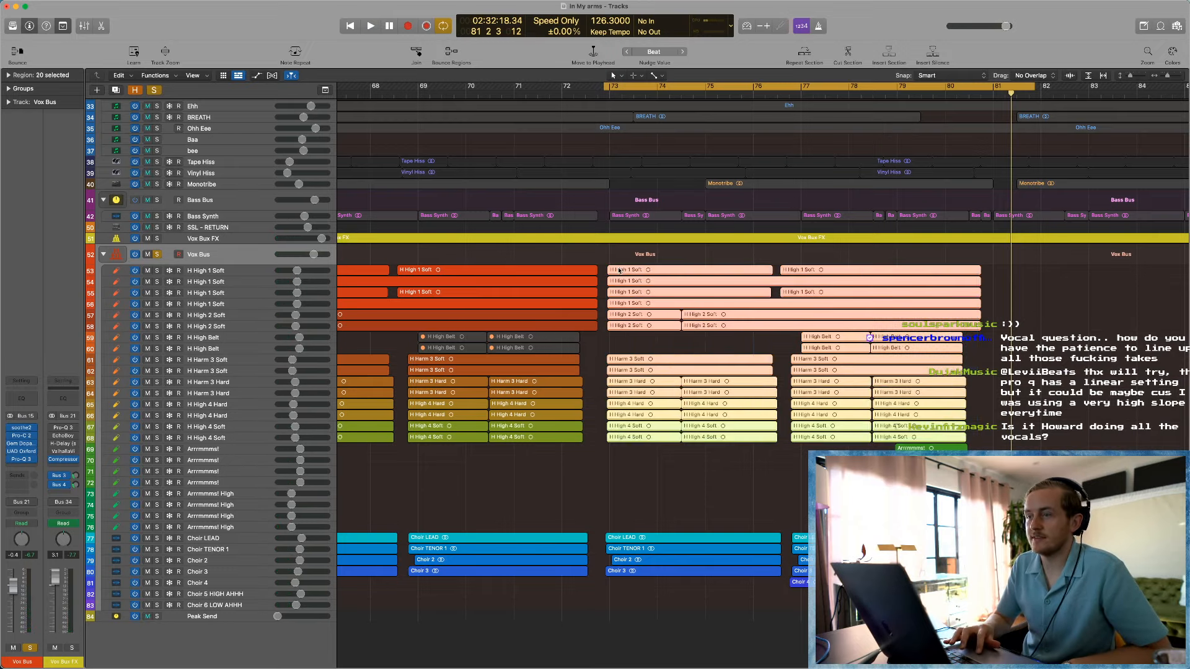
{"action": "scroll", "coordinate": [619, 270], "scroll_direction": "right", "scroll_amount": 5}
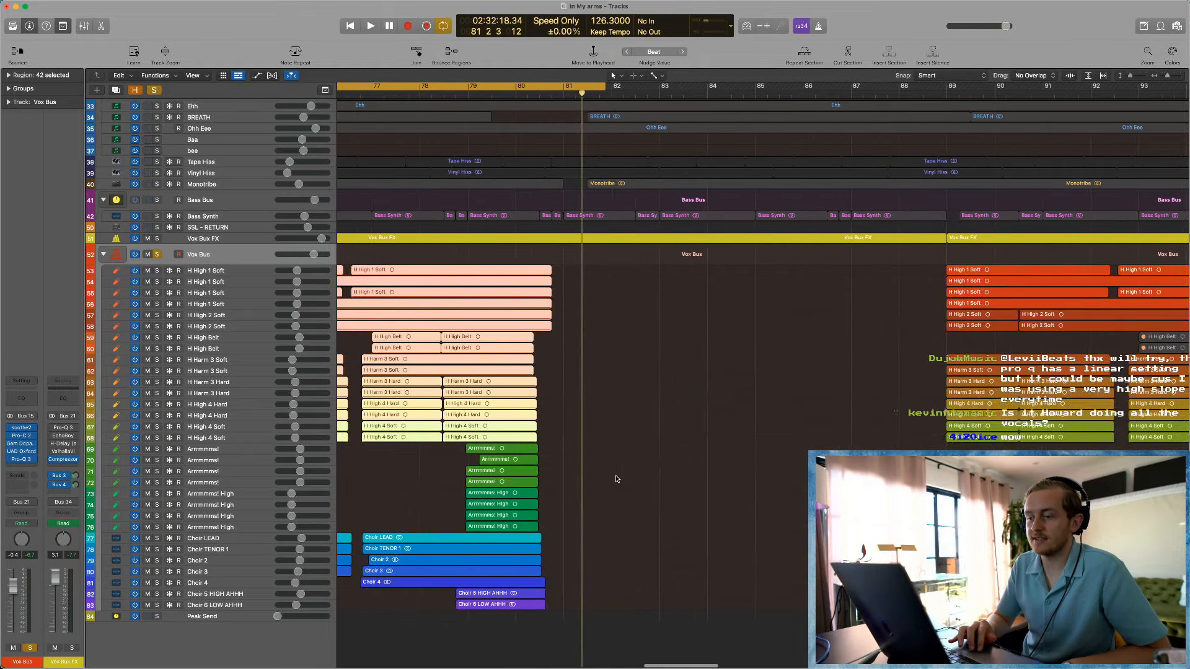
{"action": "scroll", "coordinate": [617, 479], "scroll_direction": "left", "scroll_amount": 2}
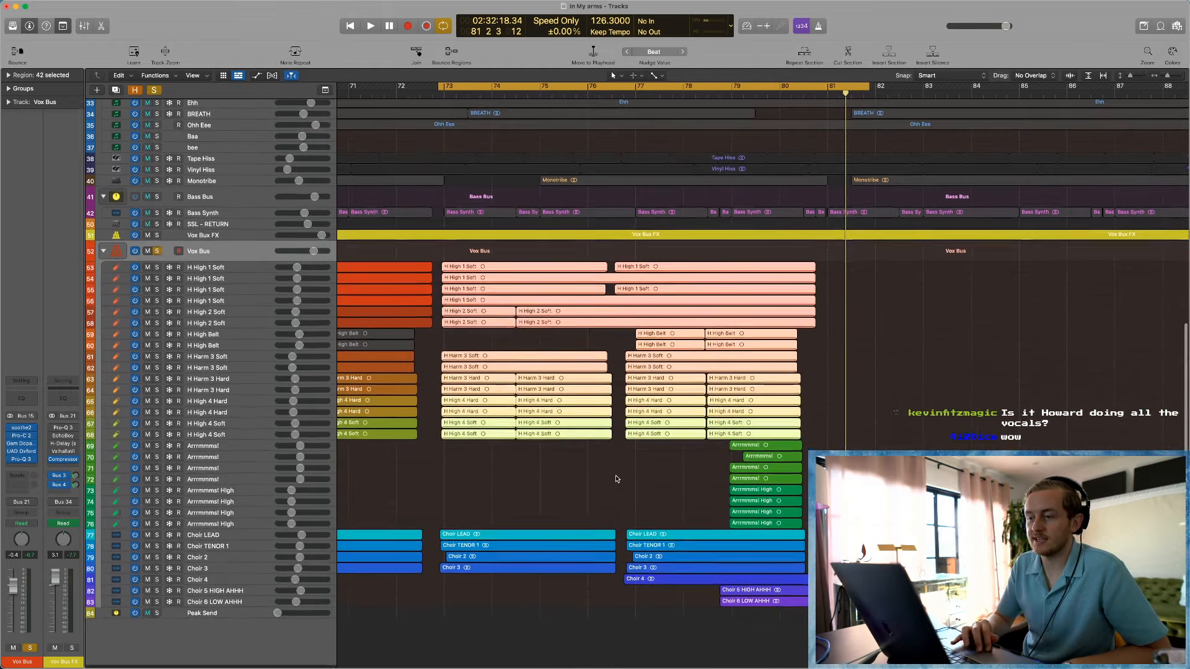
{"action": "left_click_drag", "start_coordinate": [816, 445], "coordinate": [537, 633]}
{"action": "left_click", "coordinate": [534, 625]}
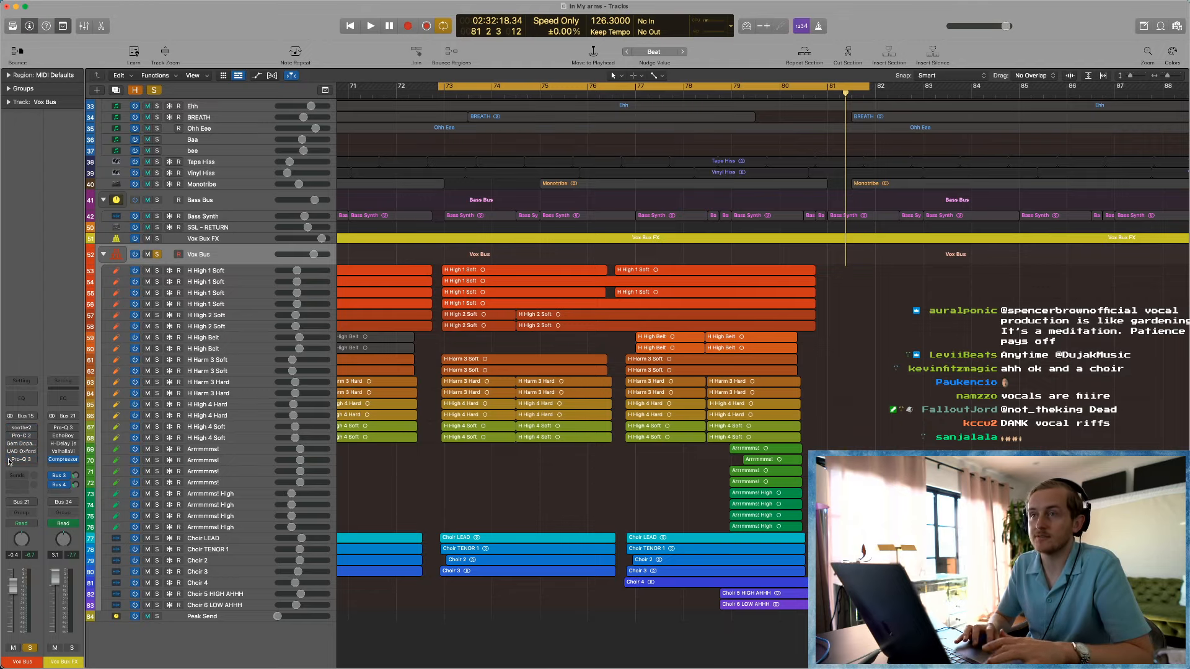
Step: Check the vocal channels in the mixer, bypass the Vox Bus FX Compressor and its Bus 3 and Bus 4 sends, and audition the dry vocals
{"action": "key", "text": "x"}
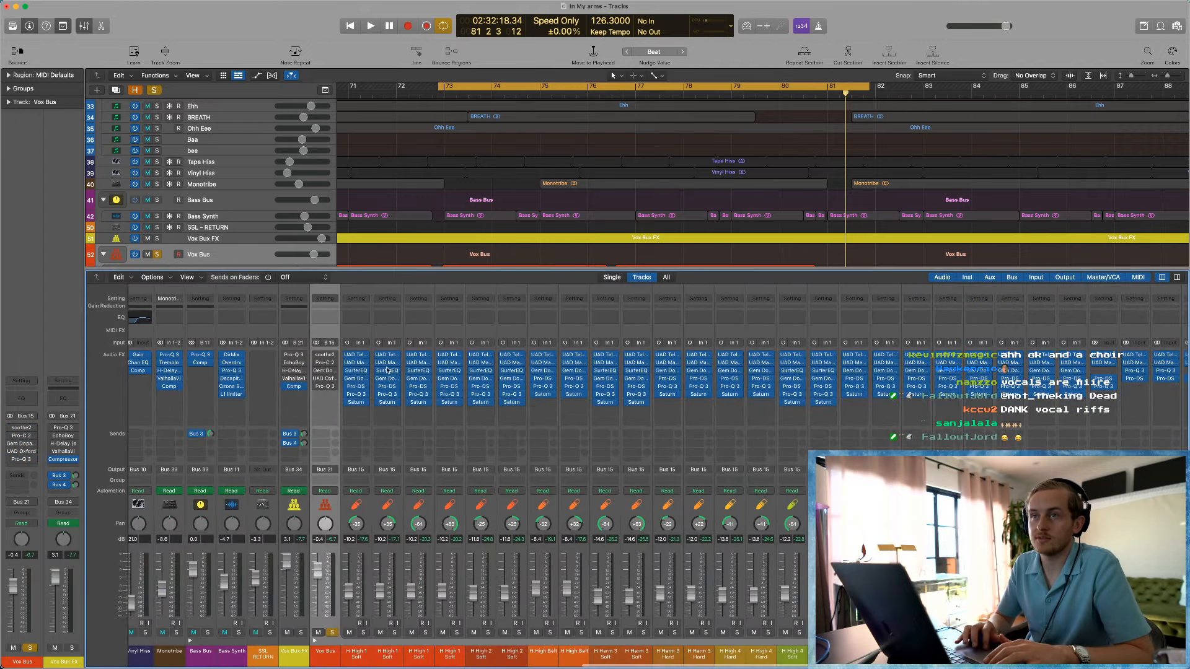
{"action": "key", "text": "x"}
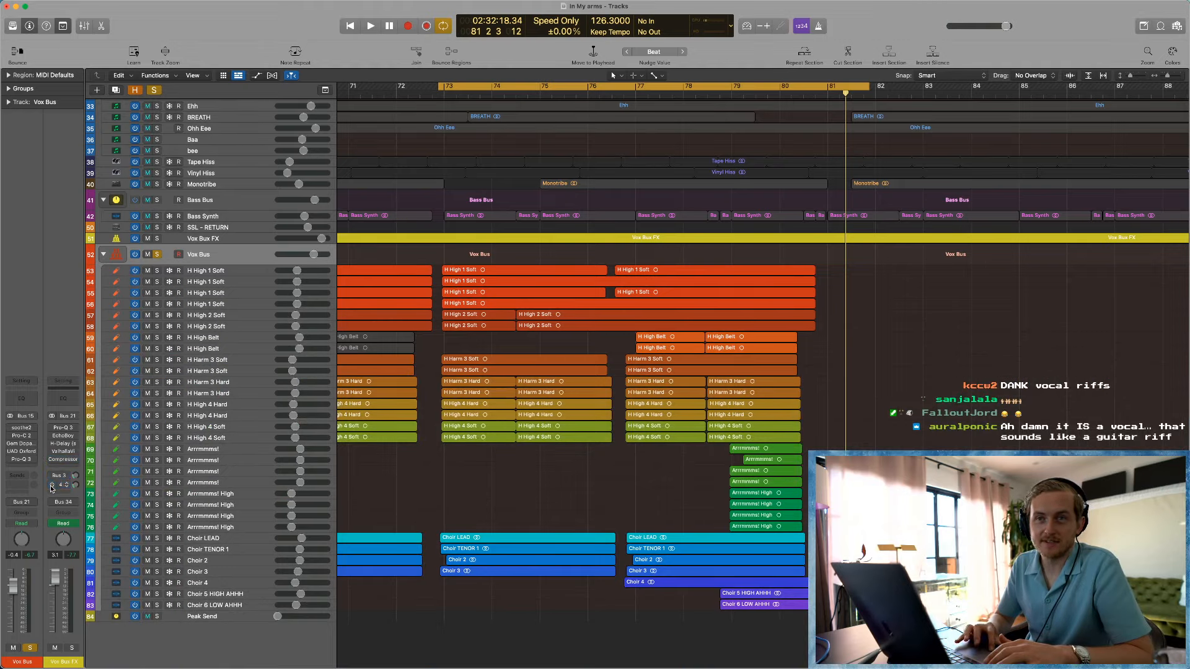
{"action": "key", "text": "space"}
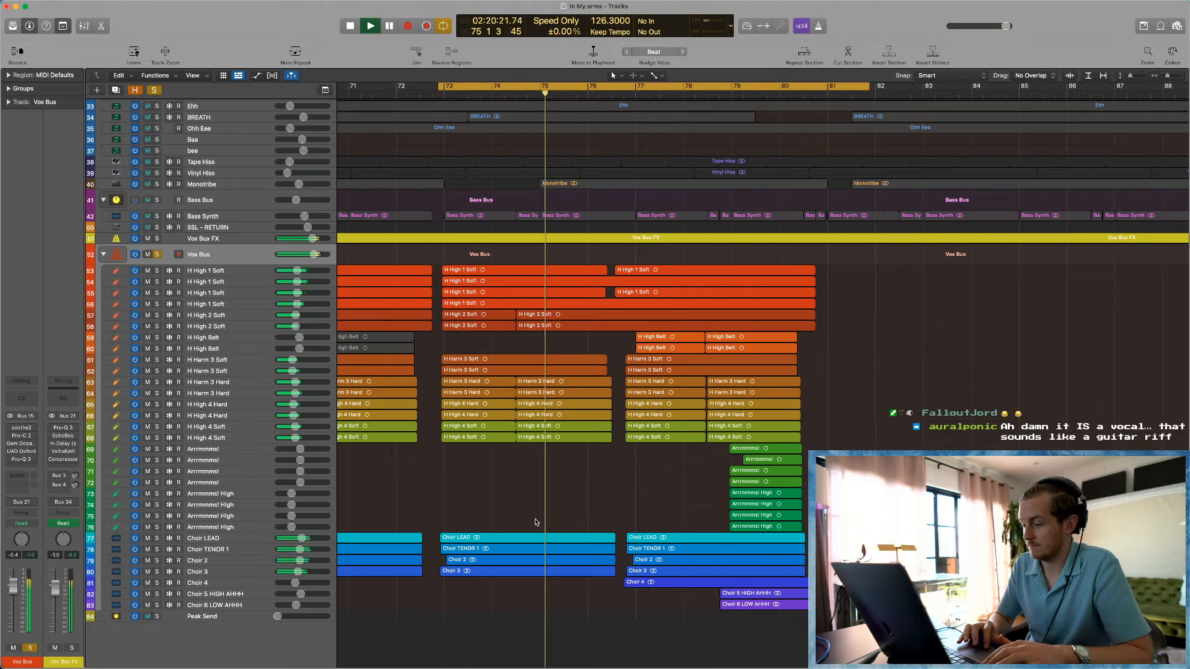
{"action": "key", "text": "space"}
Step: Show the mixer, unsolo the Vox Bus, and solo the first H High 1 Soft channel
{"action": "key", "text": "x"}
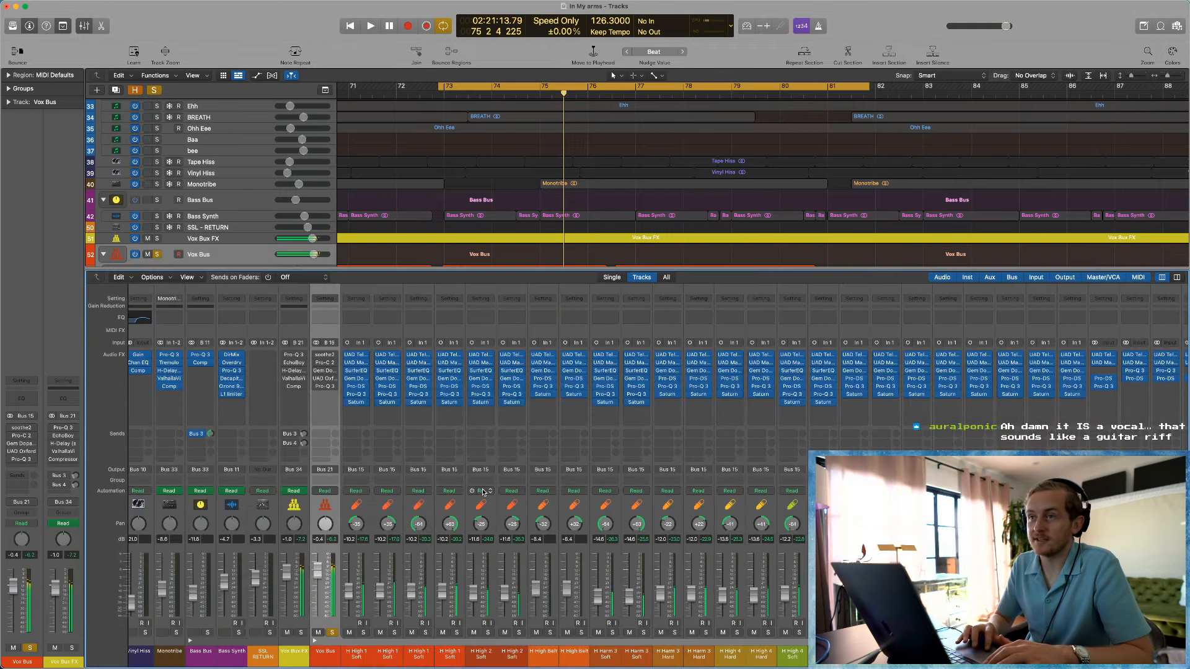
{"action": "left_click", "coordinate": [332, 632]}
{"action": "left_click", "coordinate": [364, 632]}
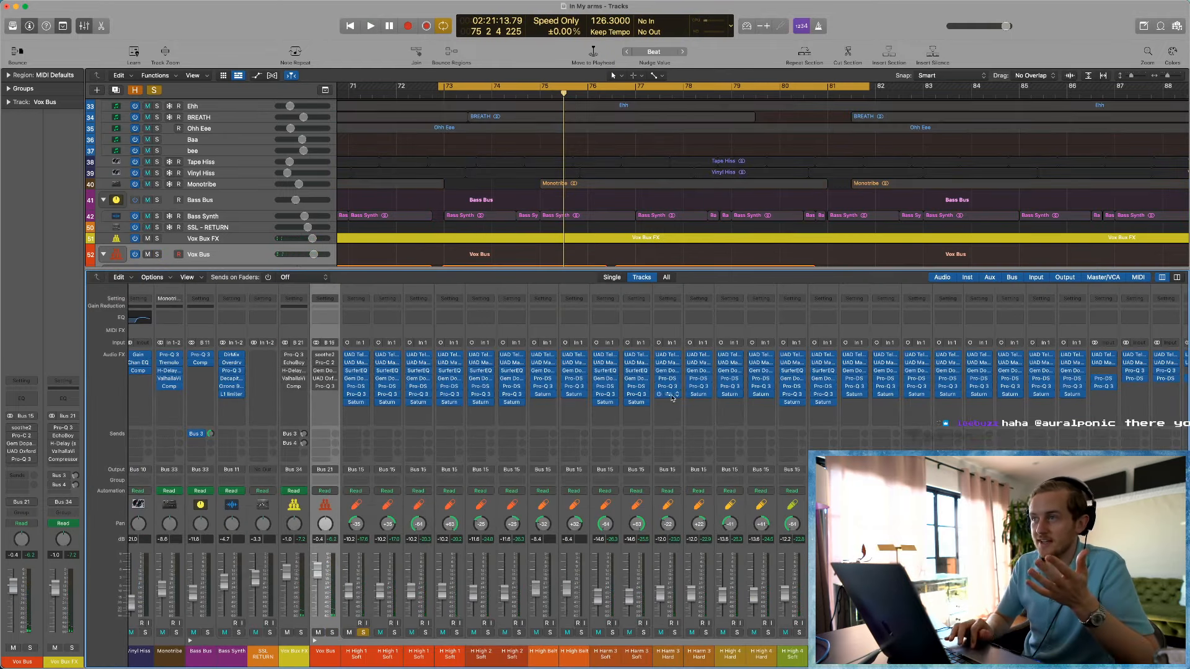
Step: Solo the four H High 1 Soft channels one after another in the mixer and audition them together
{"action": "scroll", "coordinate": [999, 383], "scroll_direction": "right", "scroll_amount": 10}
{"action": "scroll", "coordinate": [652, 372], "scroll_direction": "left", "scroll_amount": 8}
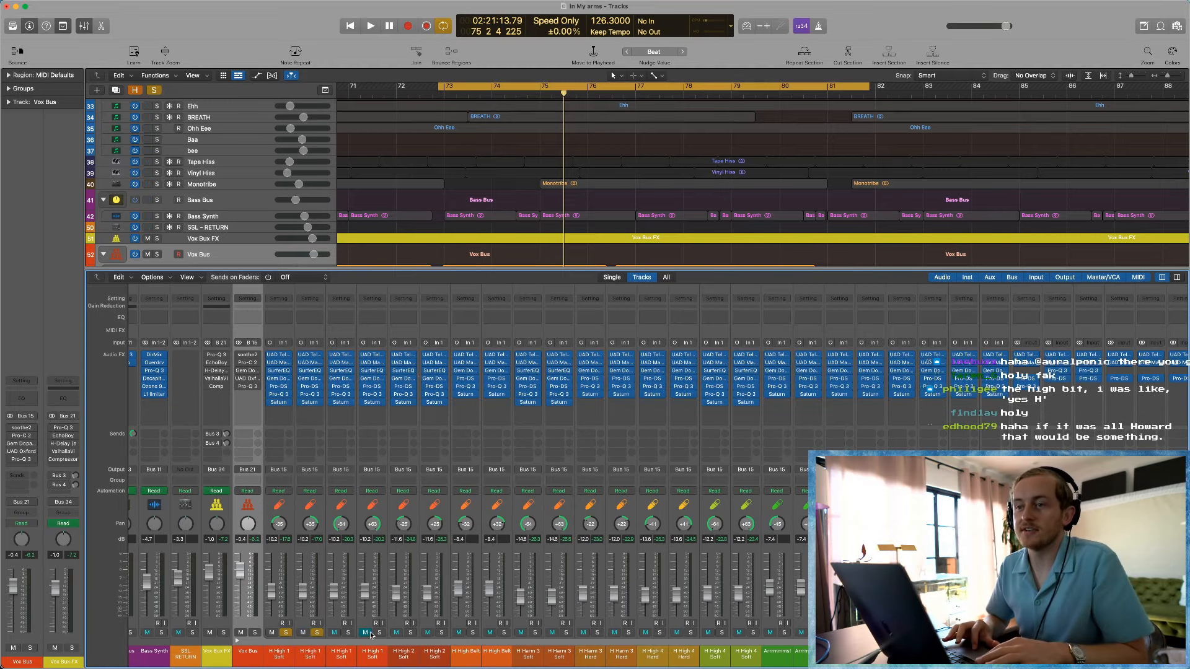
{"action": "key", "text": "Return"}
{"action": "key", "text": "space"}
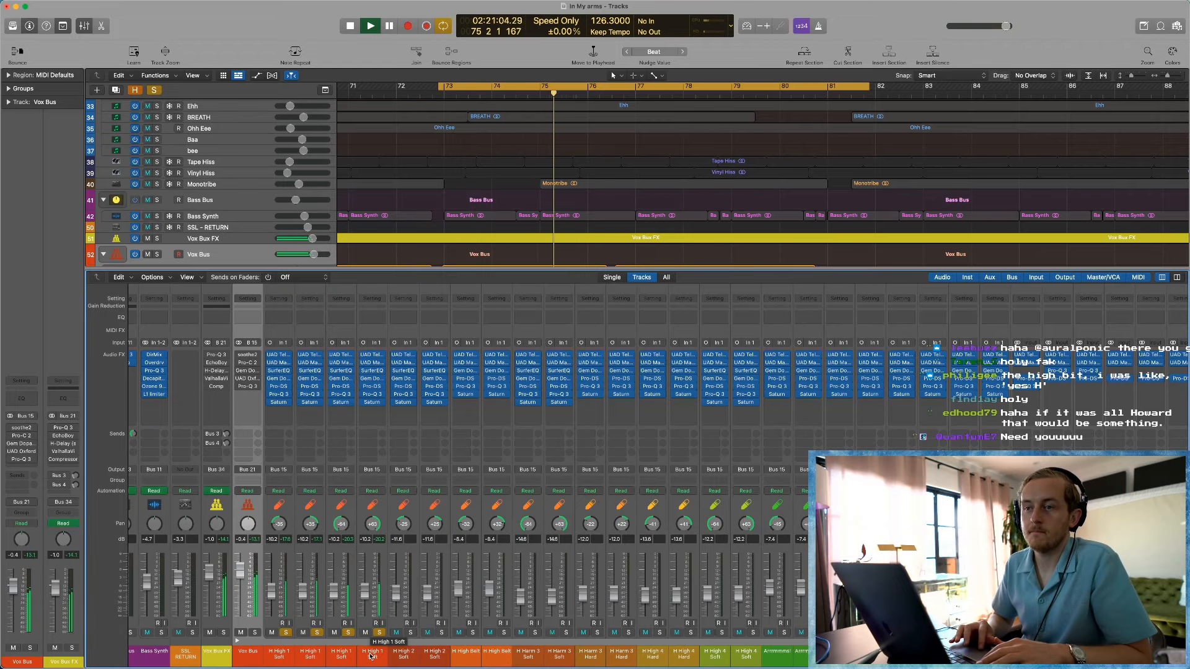
{"action": "key", "text": "space"}
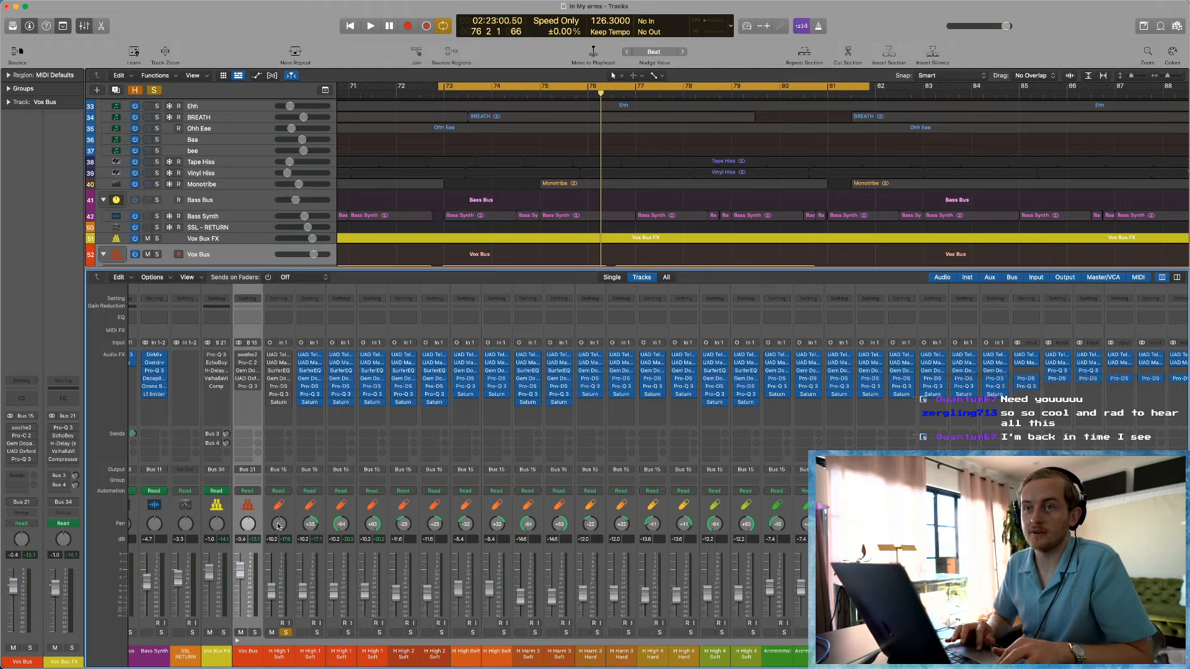
Step: Audition the first H High 1 Soft vocal alone without its plug-ins, and compare it with its UAD Teletronix LA-2A Silver switched on
{"action": "key", "text": "space"}
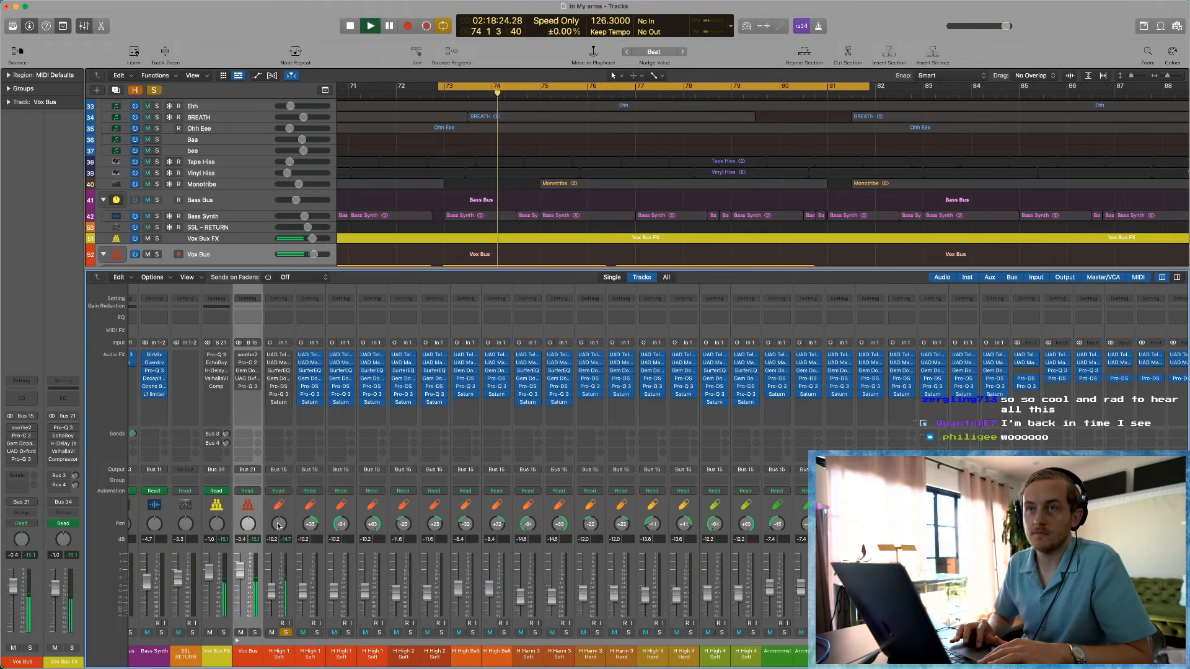
{"action": "scroll", "coordinate": [409, 215], "scroll_direction": "down", "scroll_amount": 4}
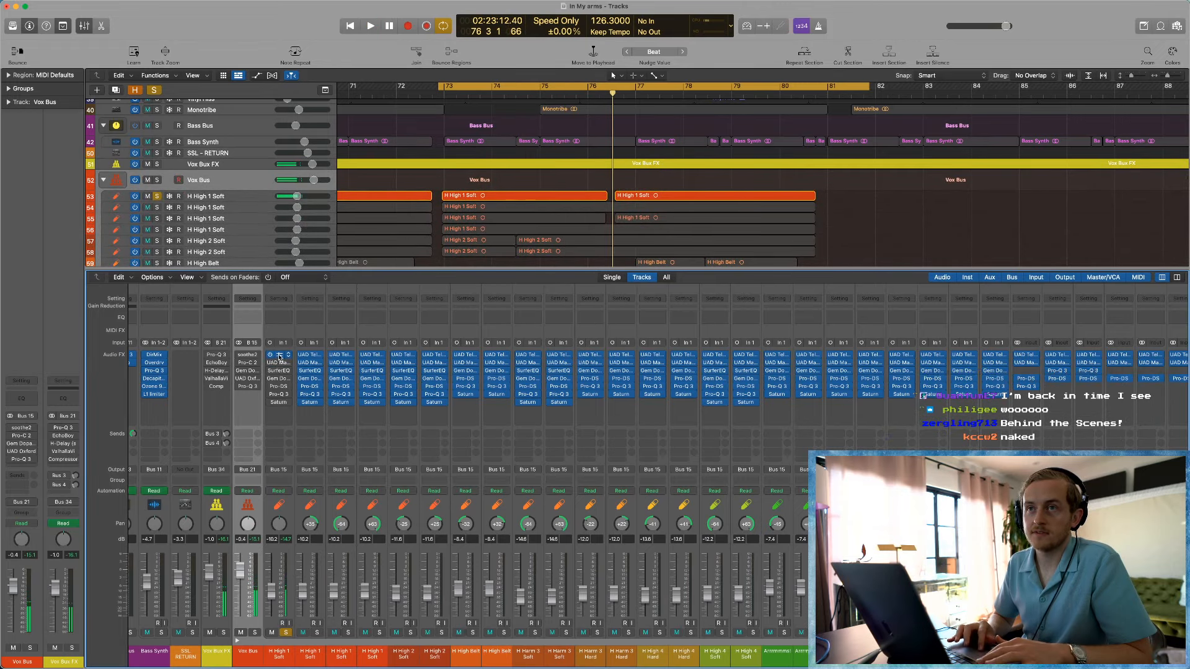
{"action": "left_click", "coordinate": [278, 357]}
{"action": "left_click_drag", "start_coordinate": [635, 161], "coordinate": [545, 175]}
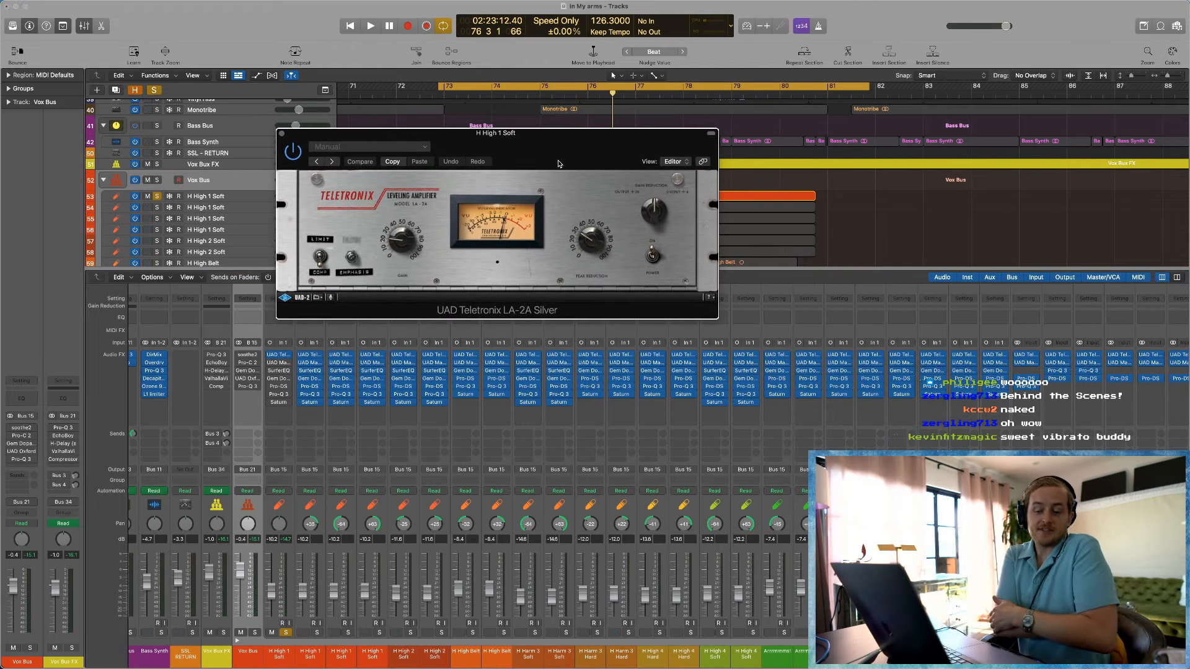
{"action": "key", "text": "space"}
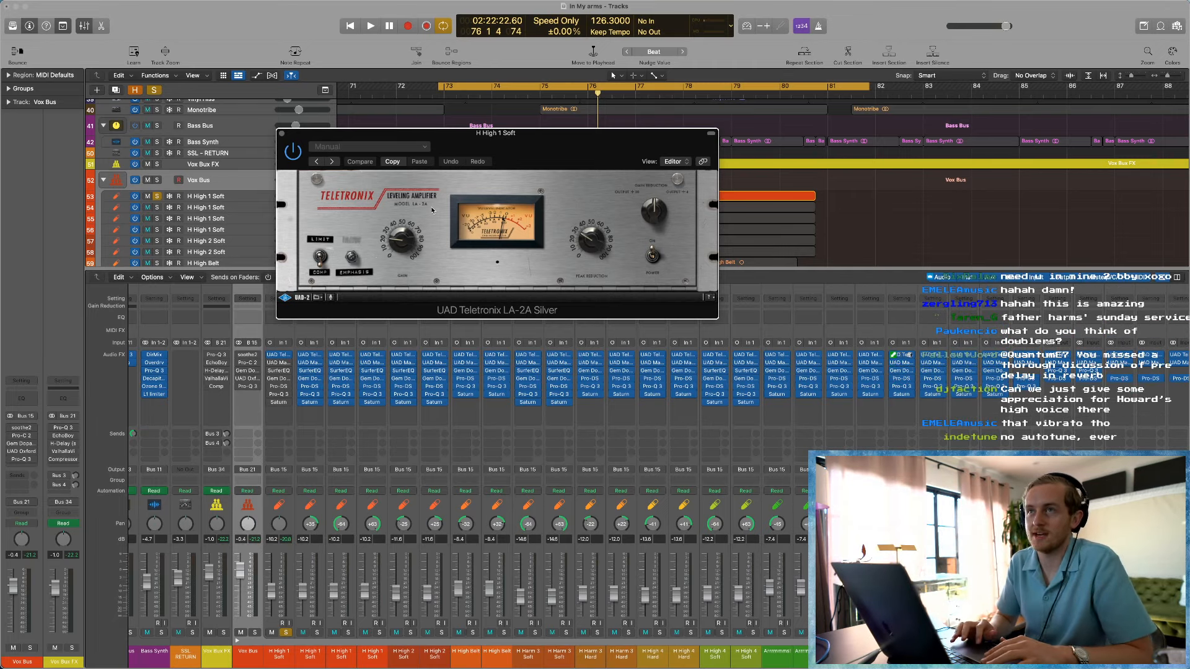
{"action": "key", "text": "space"}
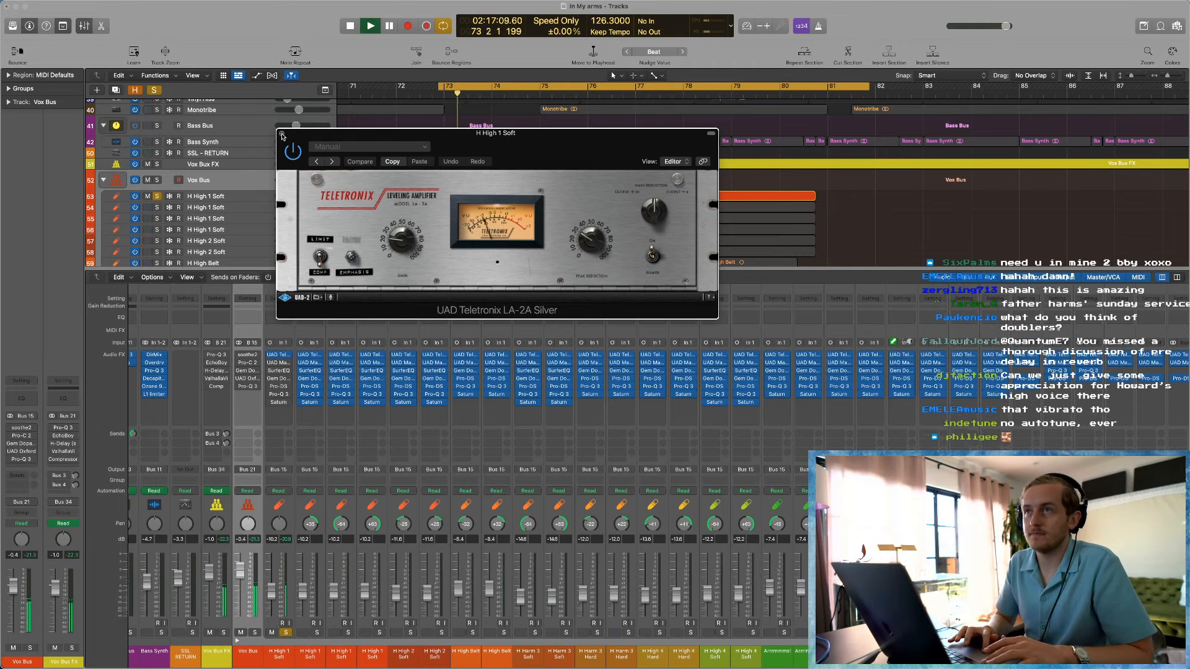
{"action": "left_click", "coordinate": [293, 149]}
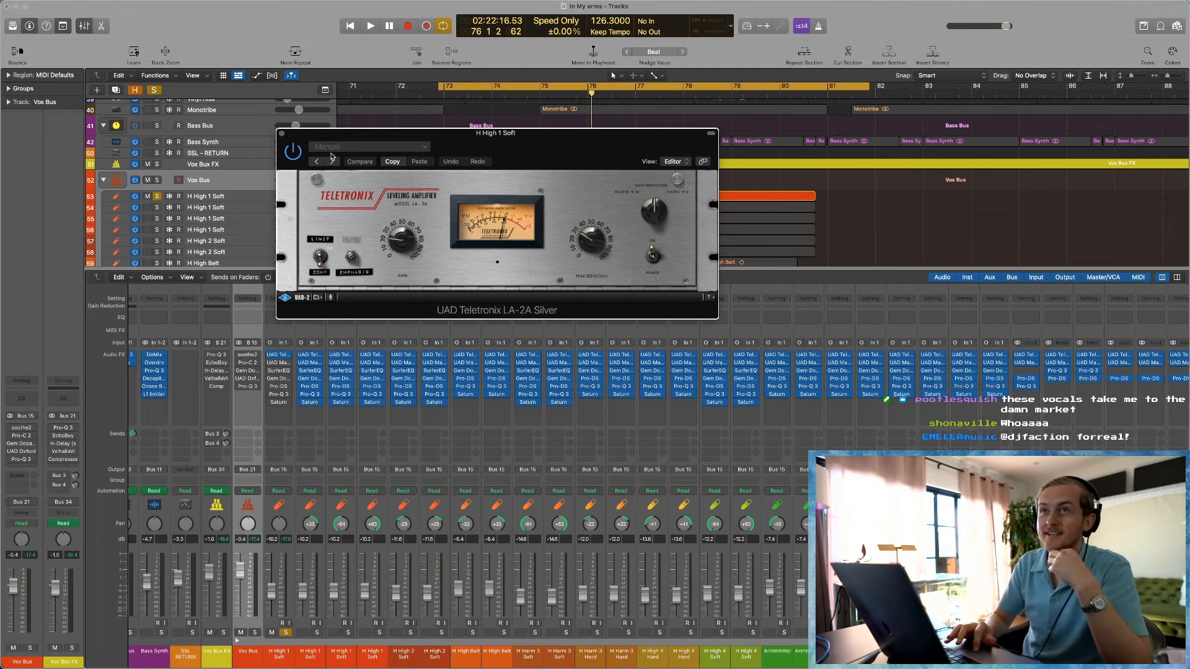
{"action": "left_click", "coordinate": [282, 134]}
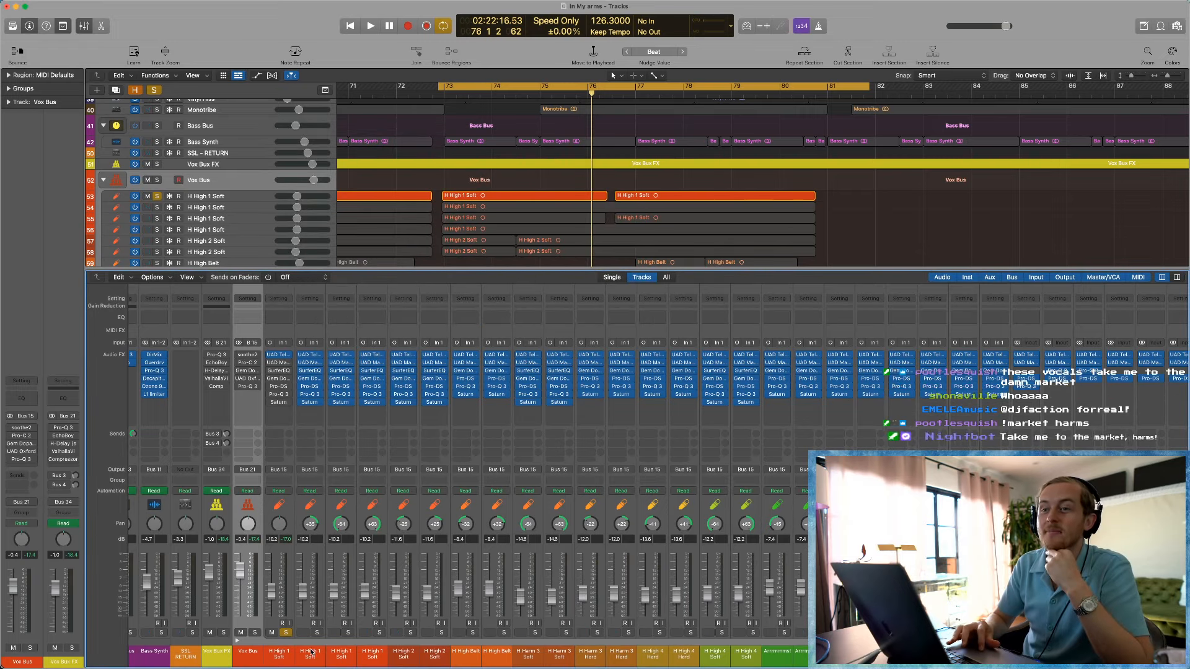
Step: Solo and select all six H High 1 and H High 2 Soft channels, and bypass the plug-ins following their LA-2A
{"action": "left_click_drag", "start_coordinate": [302, 653], "coordinate": [443, 646]}
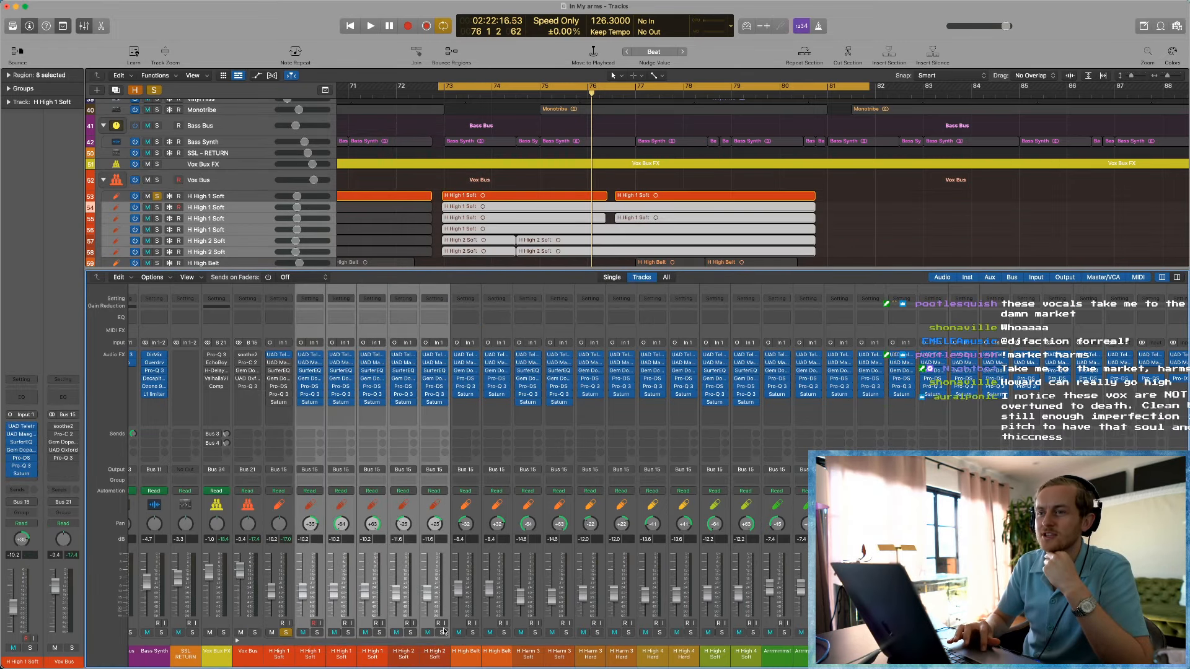
{"action": "left_click", "coordinate": [442, 632]}
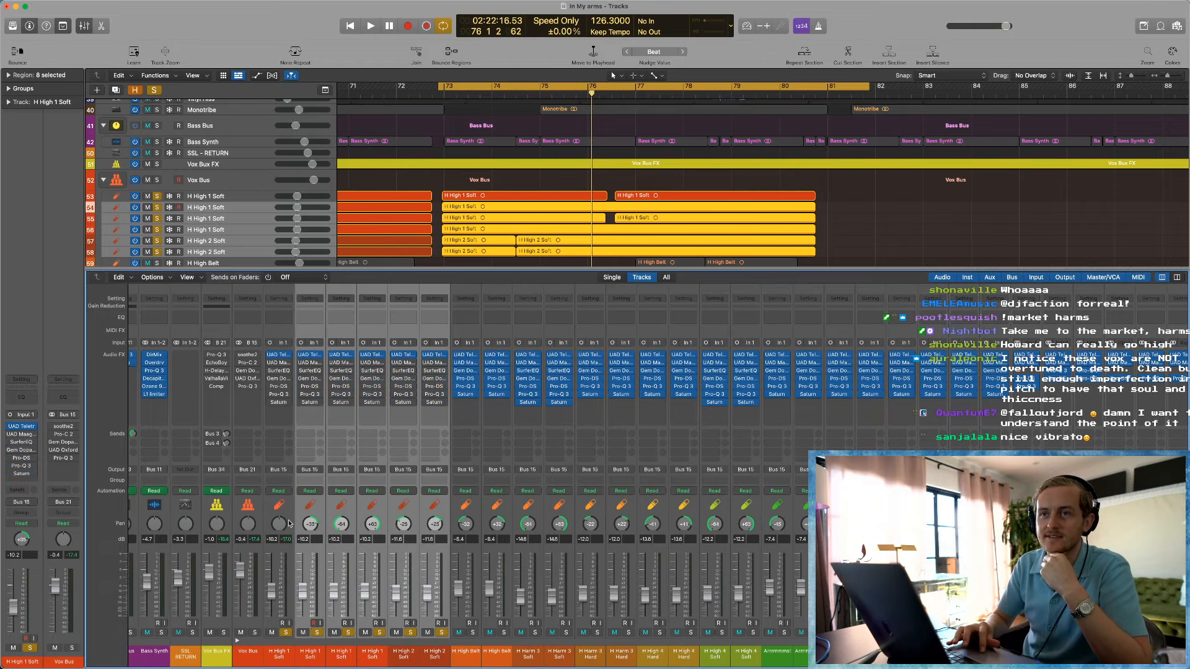
{"action": "left_click", "coordinate": [284, 657], "text": "shift"}
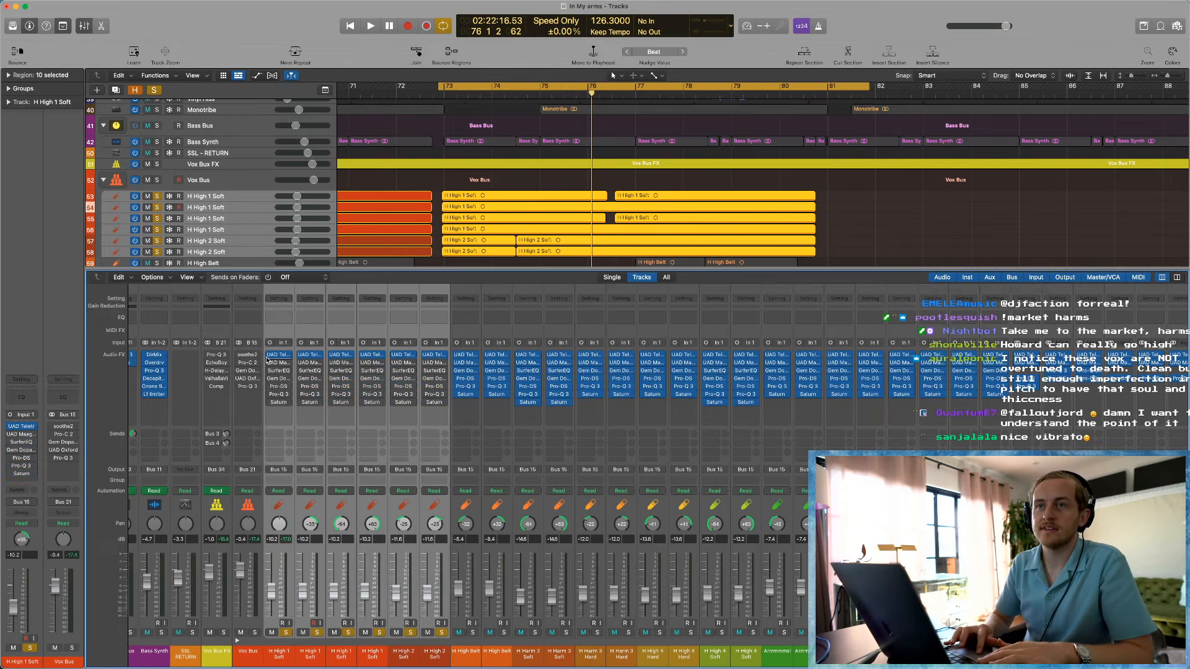
Step: Audition the six soloed vocals with every plug-in bypassed and with the LA-2A compressors re-enabled
{"action": "key", "text": "space"}
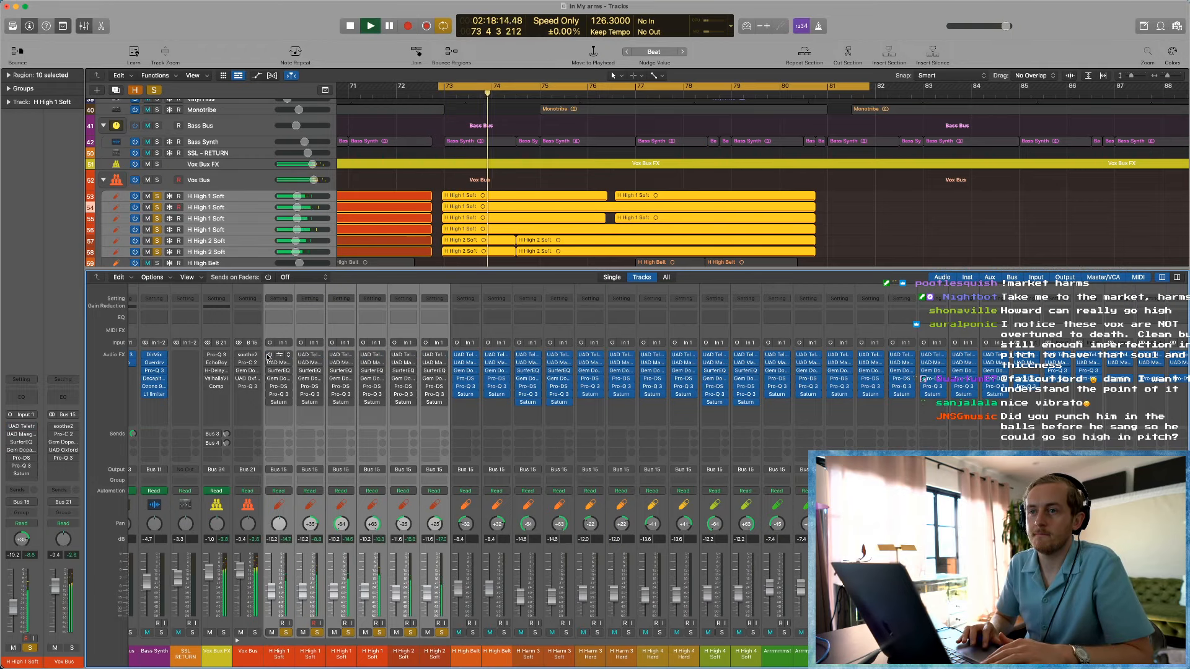
{"action": "key", "text": "space"}
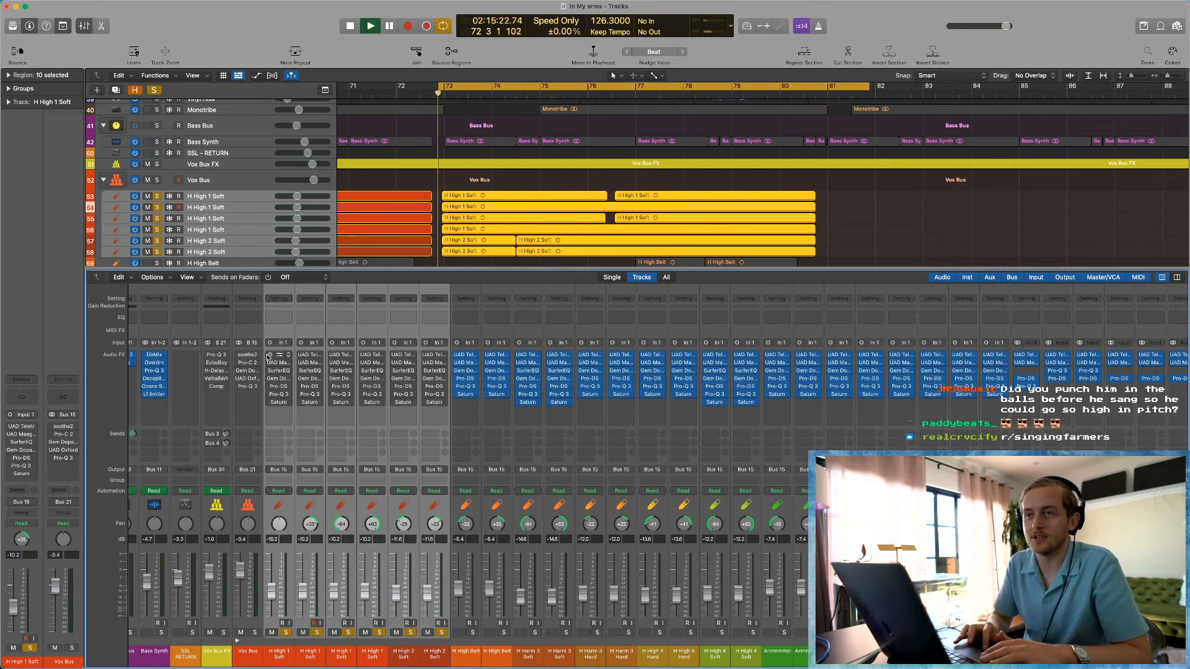
{"action": "key", "text": "space"}
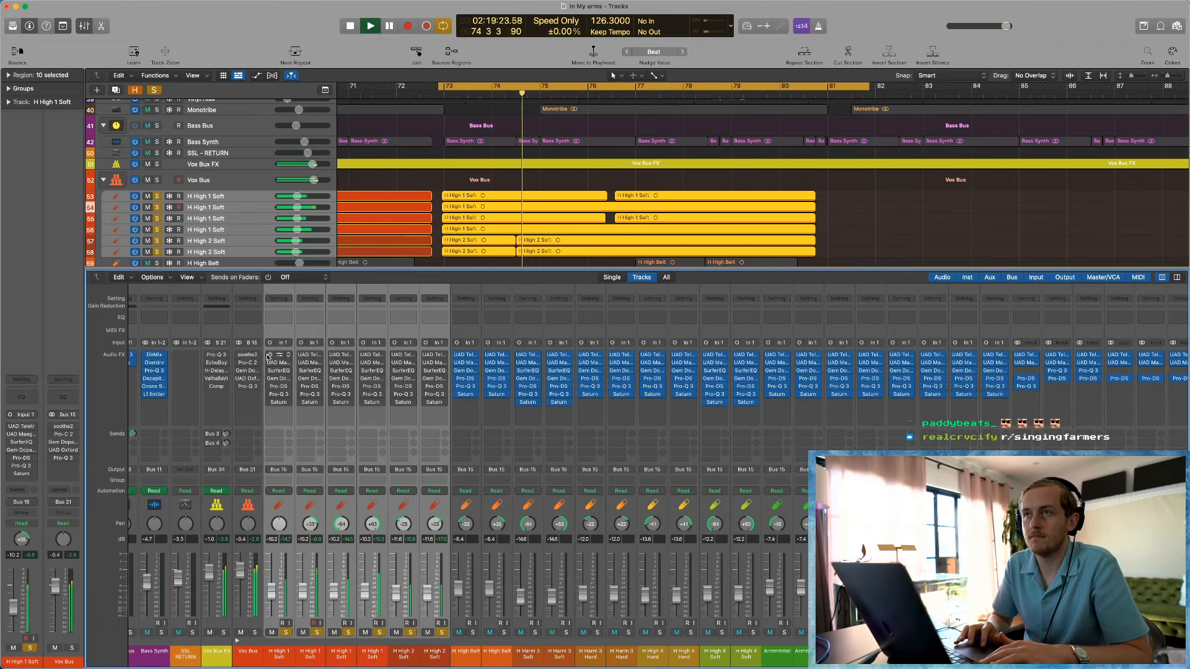
{"action": "key", "text": "space"}
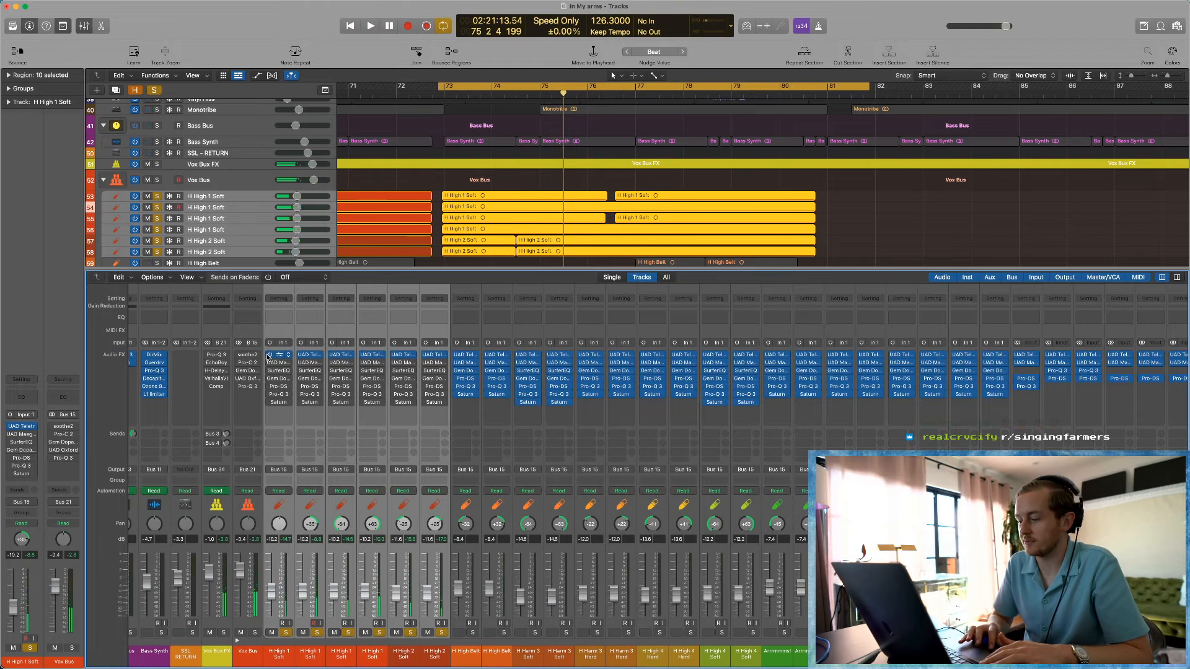
{"action": "key", "text": "space"}
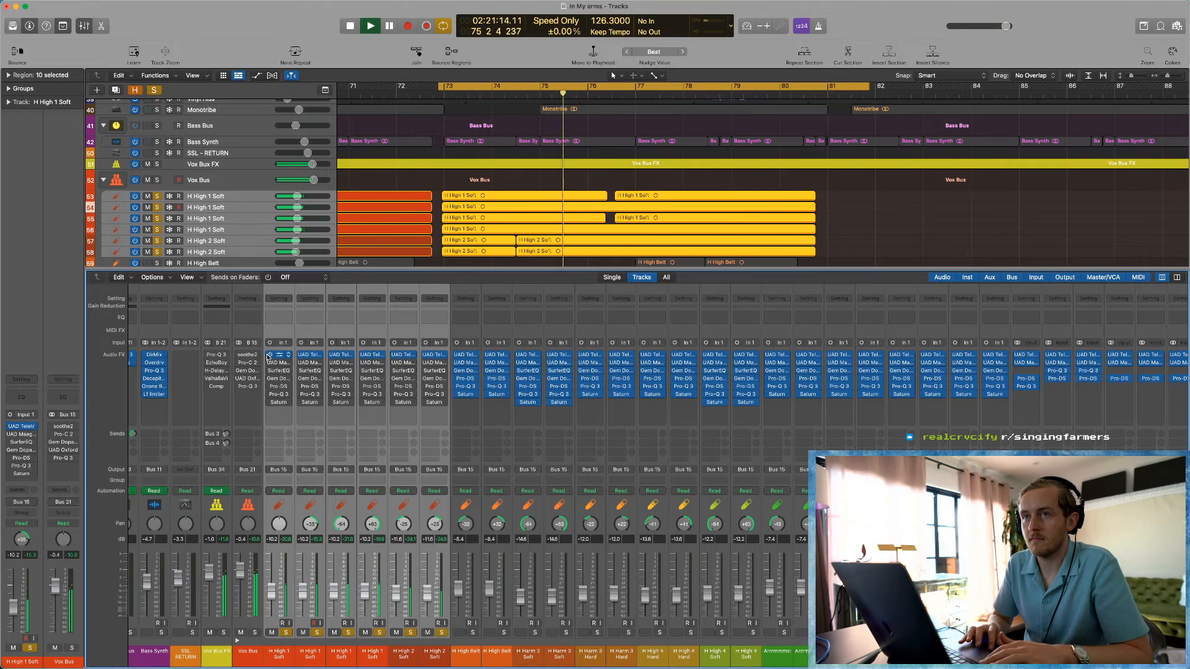
{"action": "key", "text": "space"}
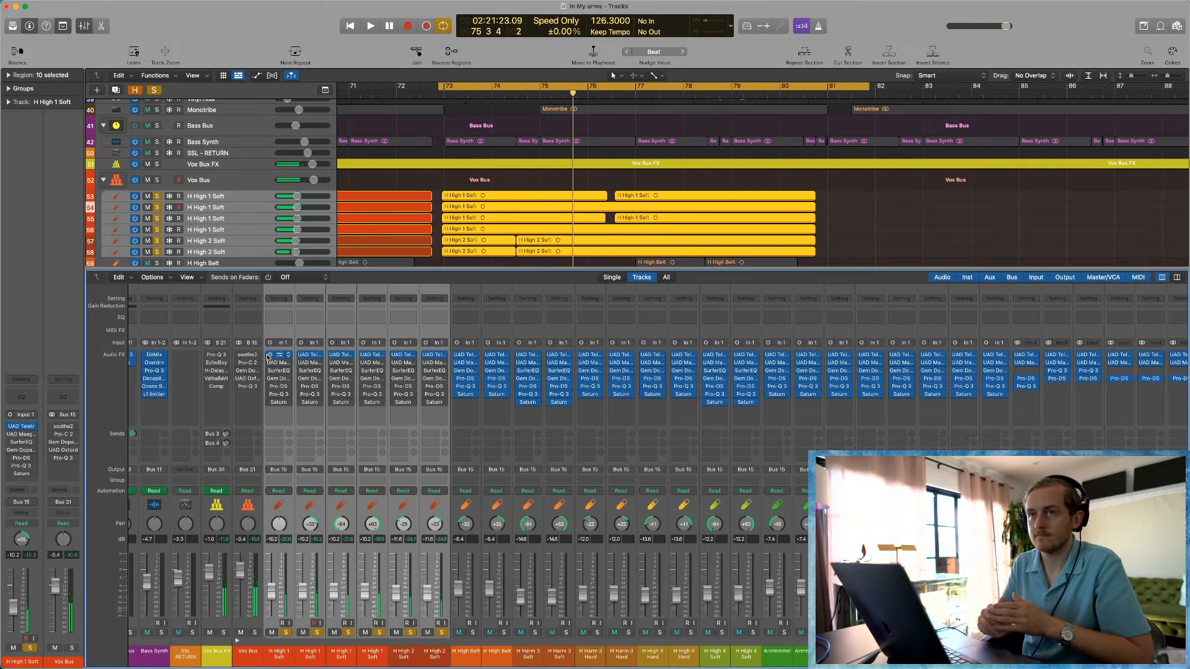
Step: Open the UAD Maag EQ4 on the first H High 1 Soft channel and examine its 2.5 kHz and Air Band controls
{"action": "left_click", "coordinate": [279, 363]}
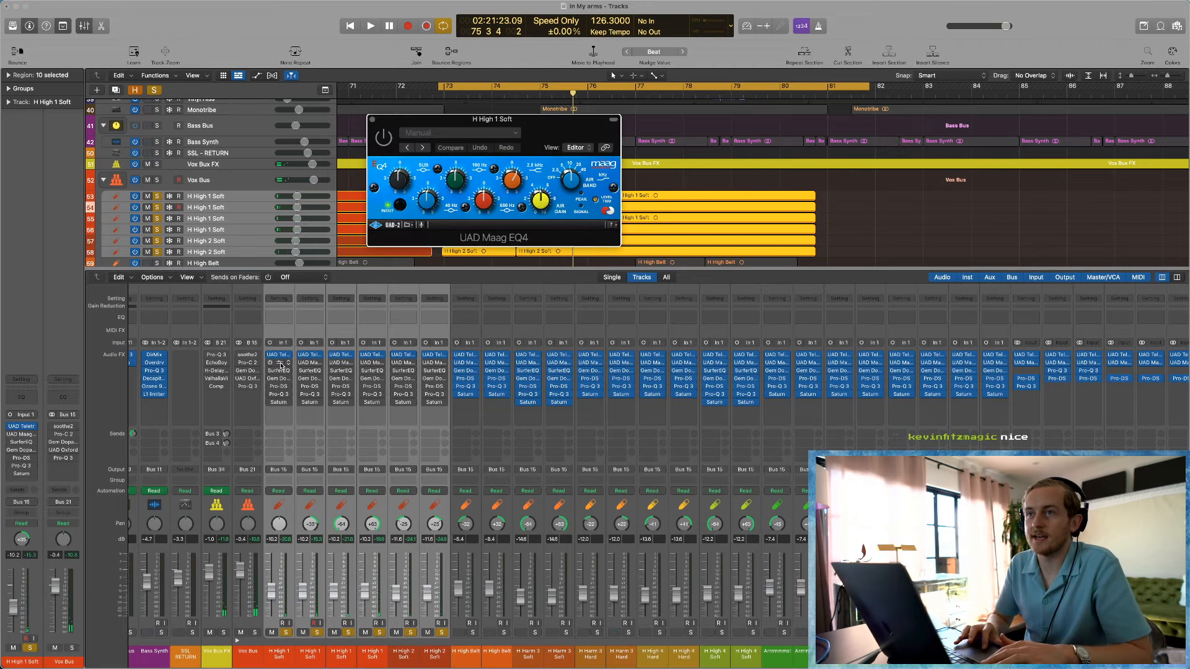
{"action": "left_click_drag", "start_coordinate": [542, 134], "coordinate": [458, 145]}
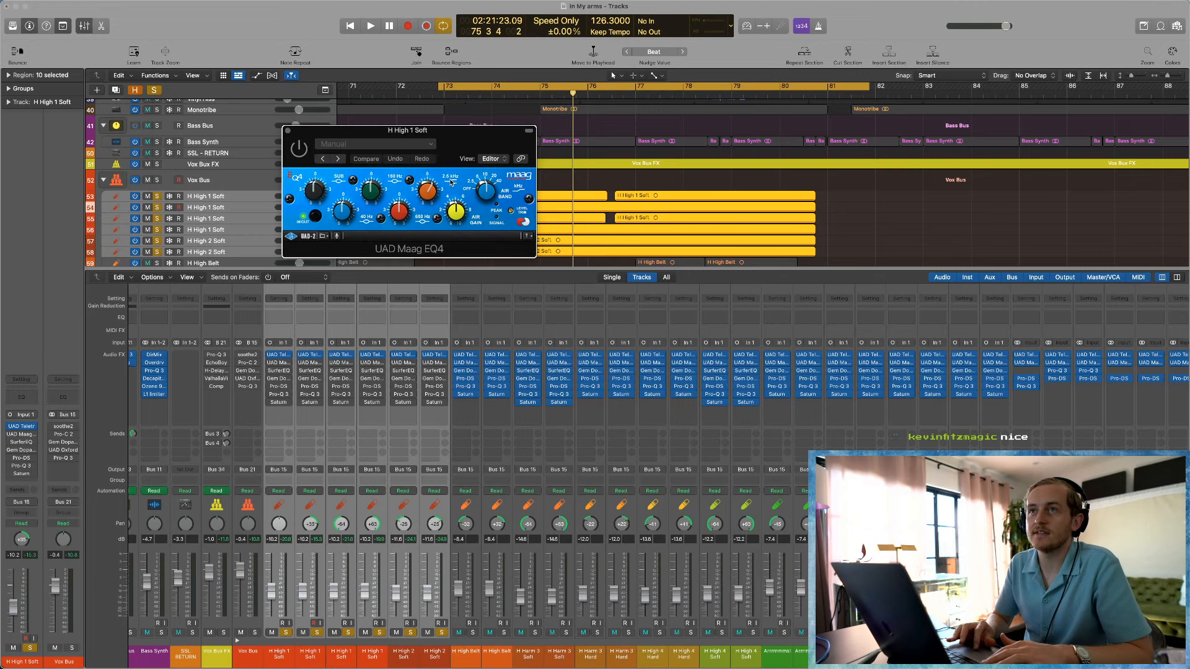
{"action": "left_click_drag", "start_coordinate": [428, 192], "coordinate": [429, 196]}
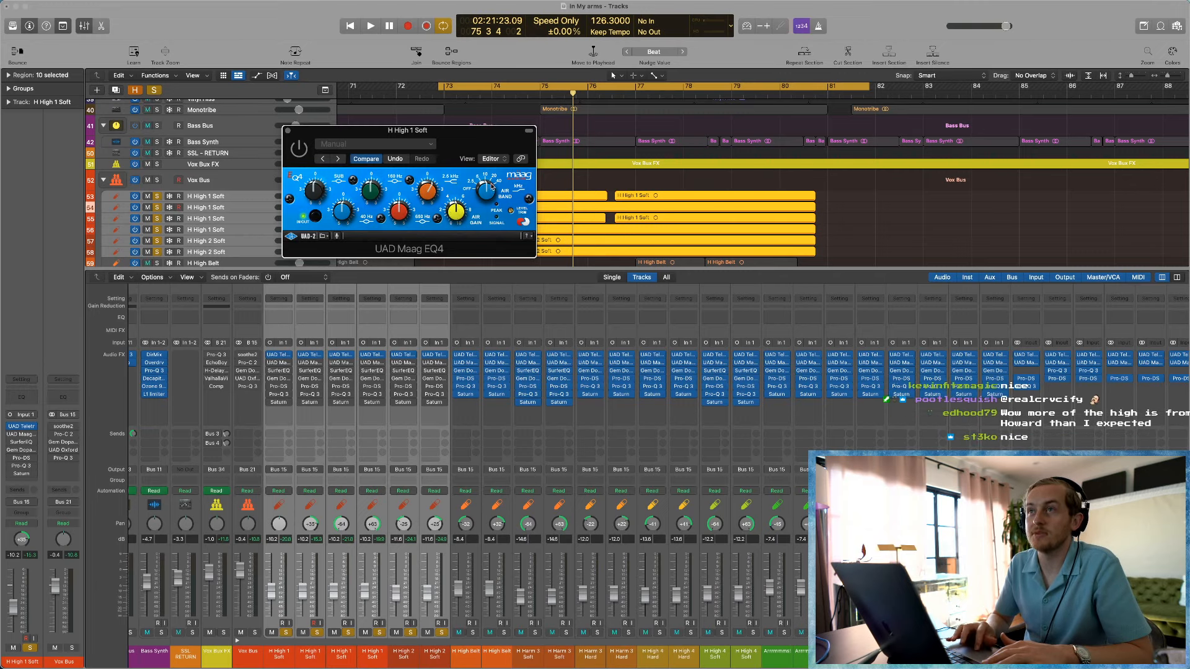
{"action": "left_click", "coordinate": [489, 188]}
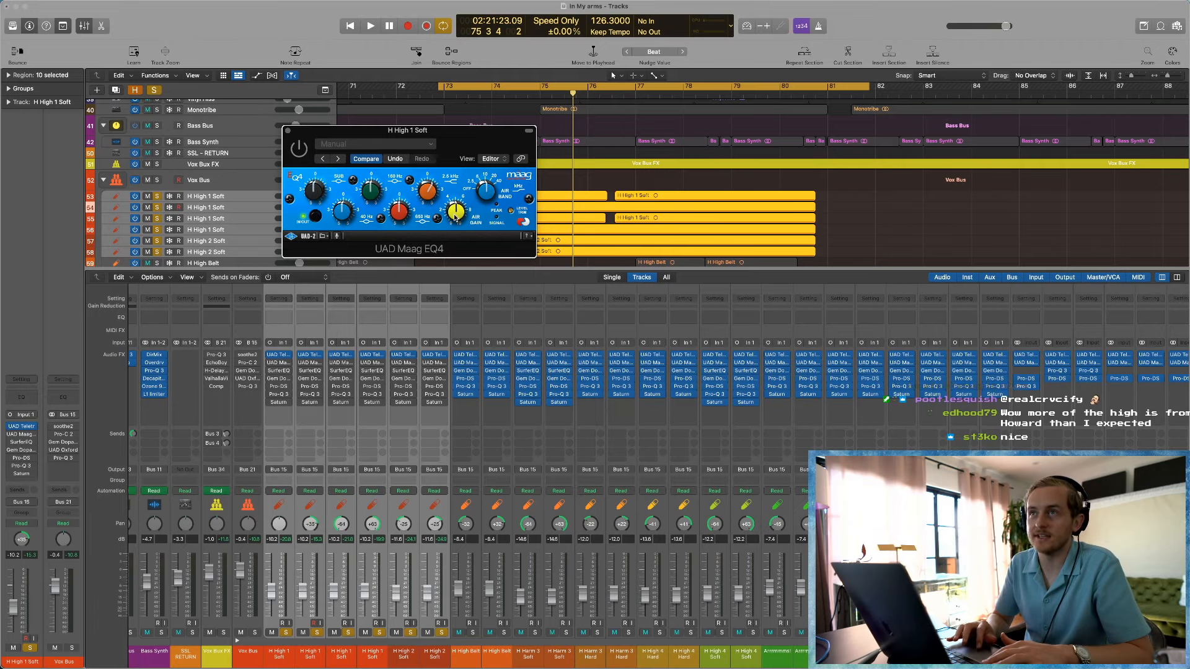
{"action": "mouse_move", "coordinate": [446, 136]}
{"action": "left_mouse_down"}
{"action": "mouse_move", "coordinate": [452, 147]}
{"action": "mouse_move", "coordinate": [442, 140]}
{"action": "left_mouse_up"}
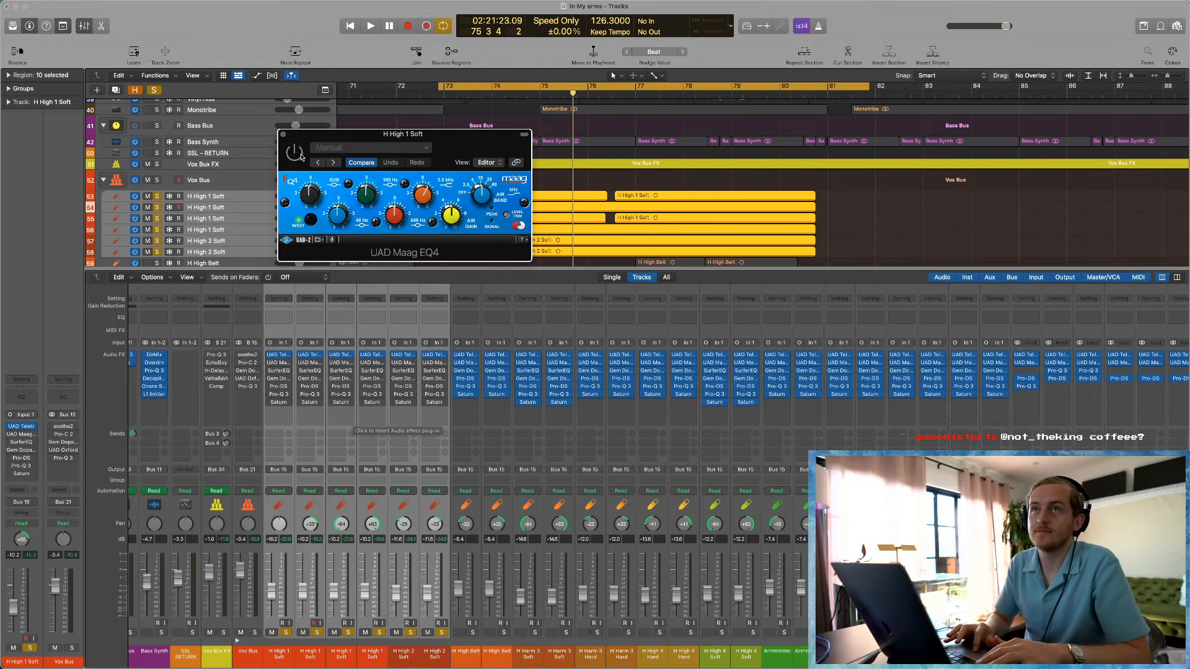
Step: Compare the six soloed vocals with the Maag EQ4 bypassed and enabled, leave it enabled, and close its window
{"action": "key", "text": "space"}
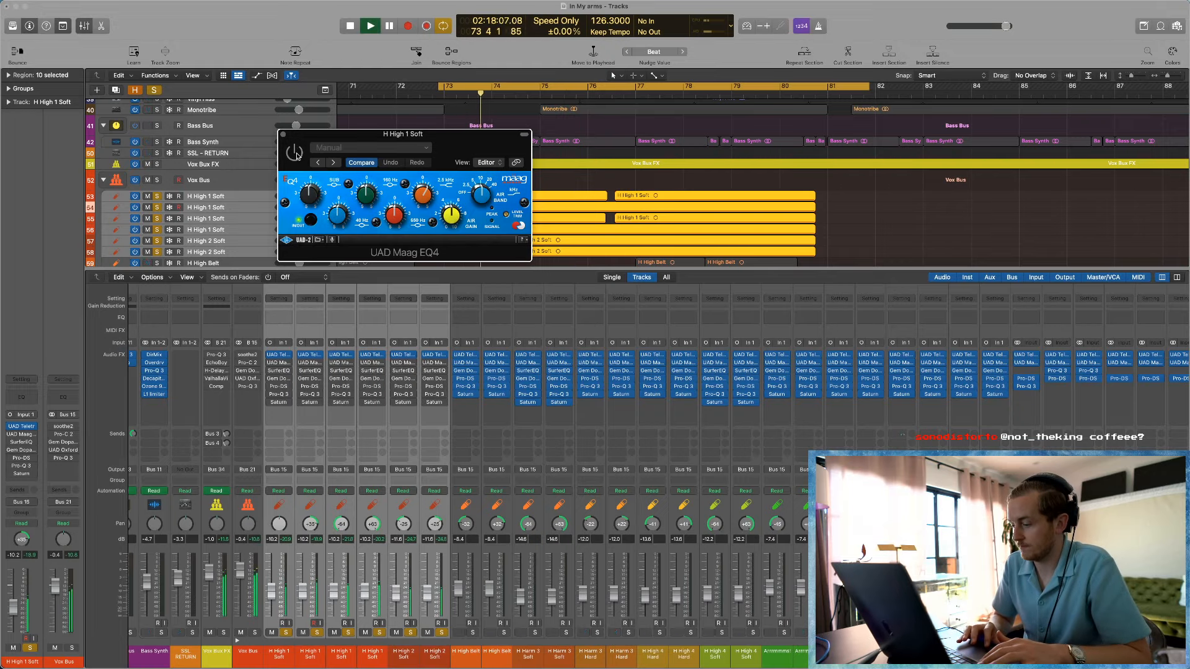
{"action": "key", "text": "space"}
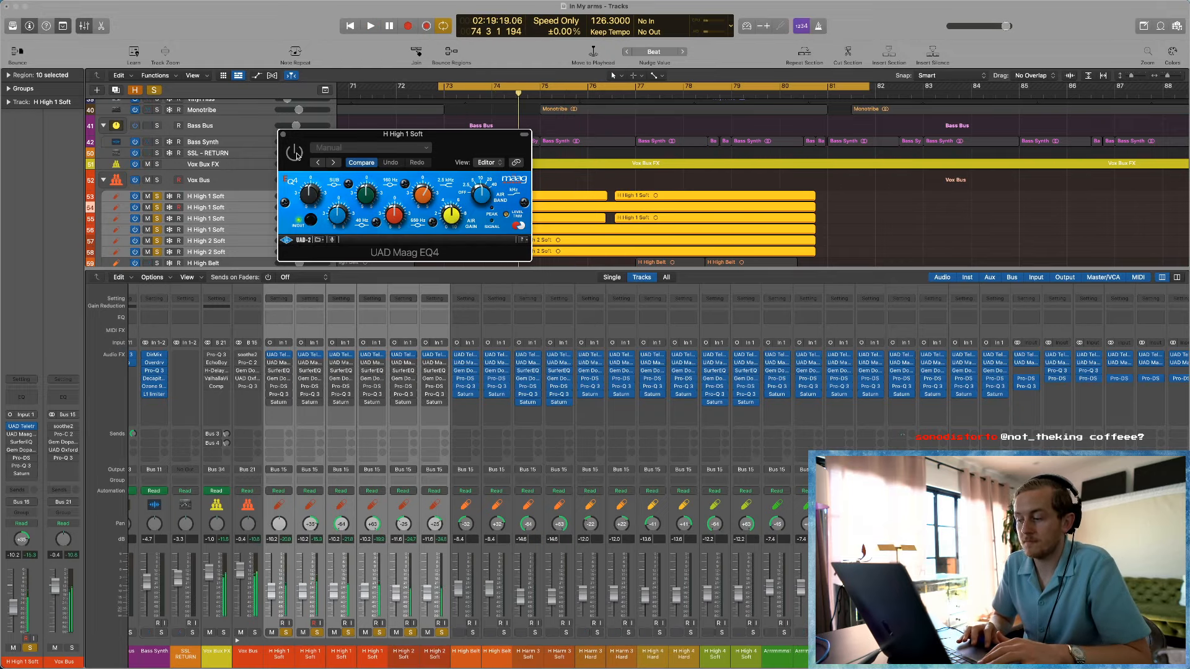
{"action": "key", "text": "space"}
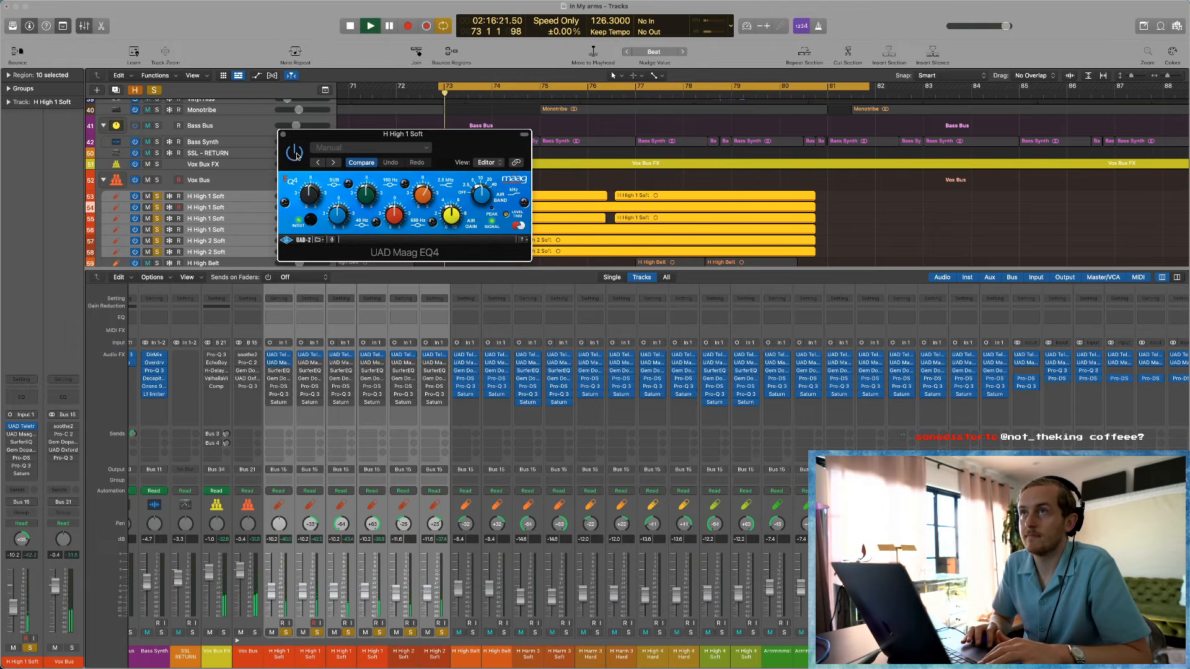
{"action": "key", "text": "space"}
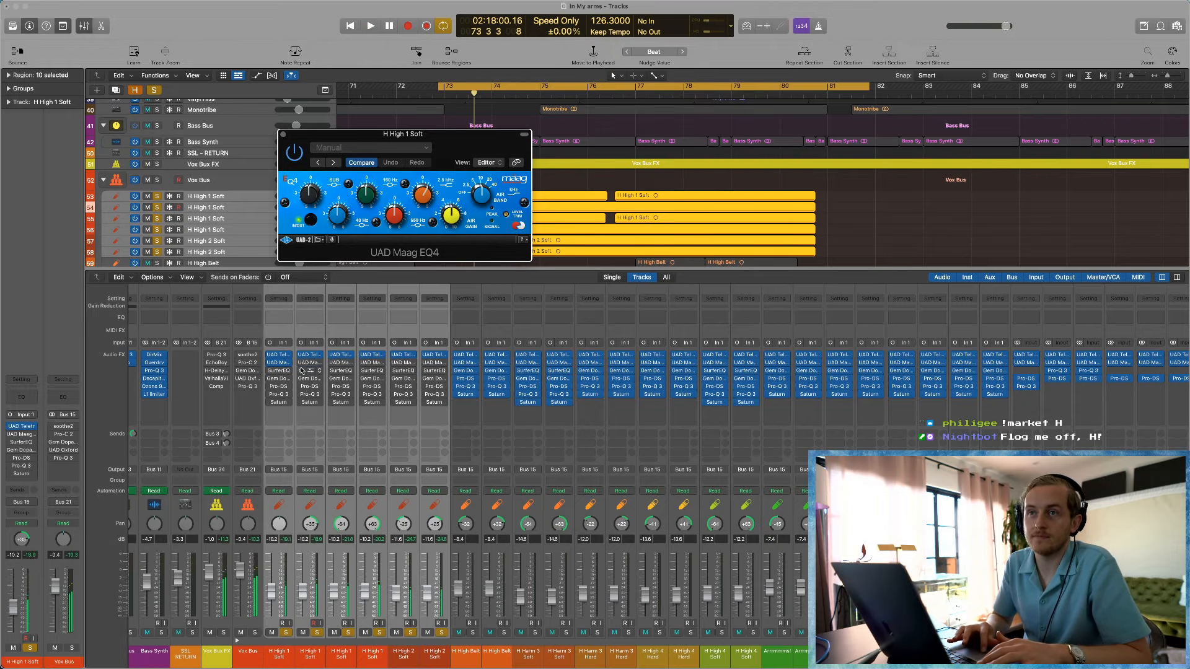
{"action": "left_click", "coordinate": [302, 371]}
{"action": "key", "text": "Escape"}
{"action": "key", "text": "space"}
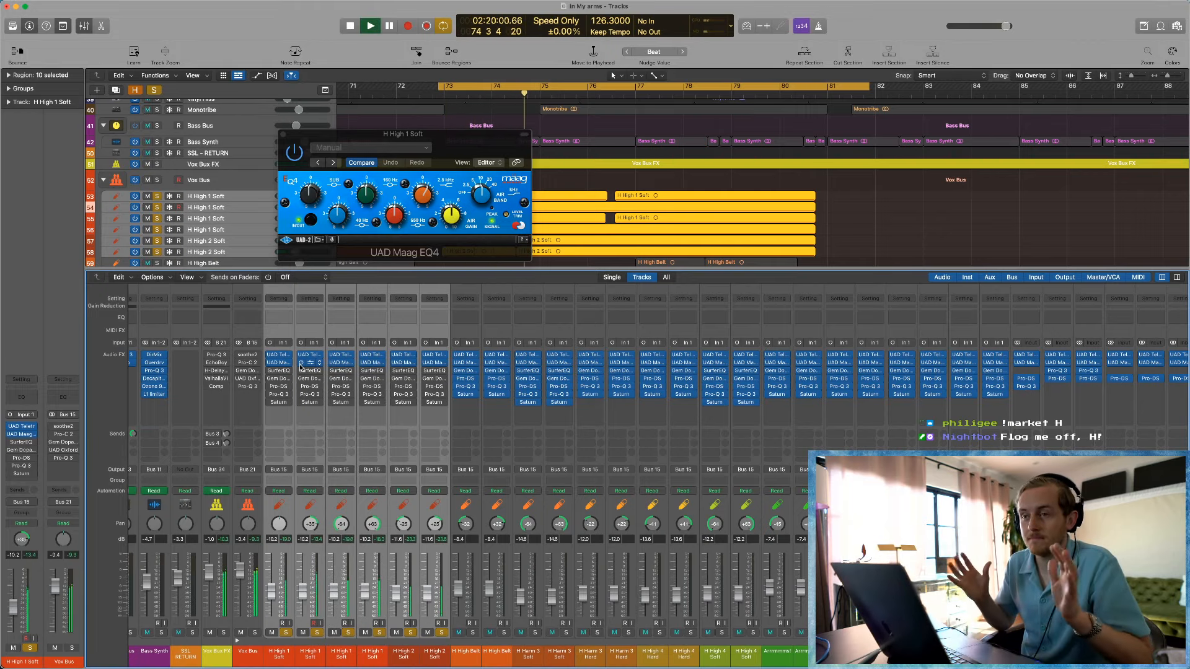
{"action": "key", "text": "space"}
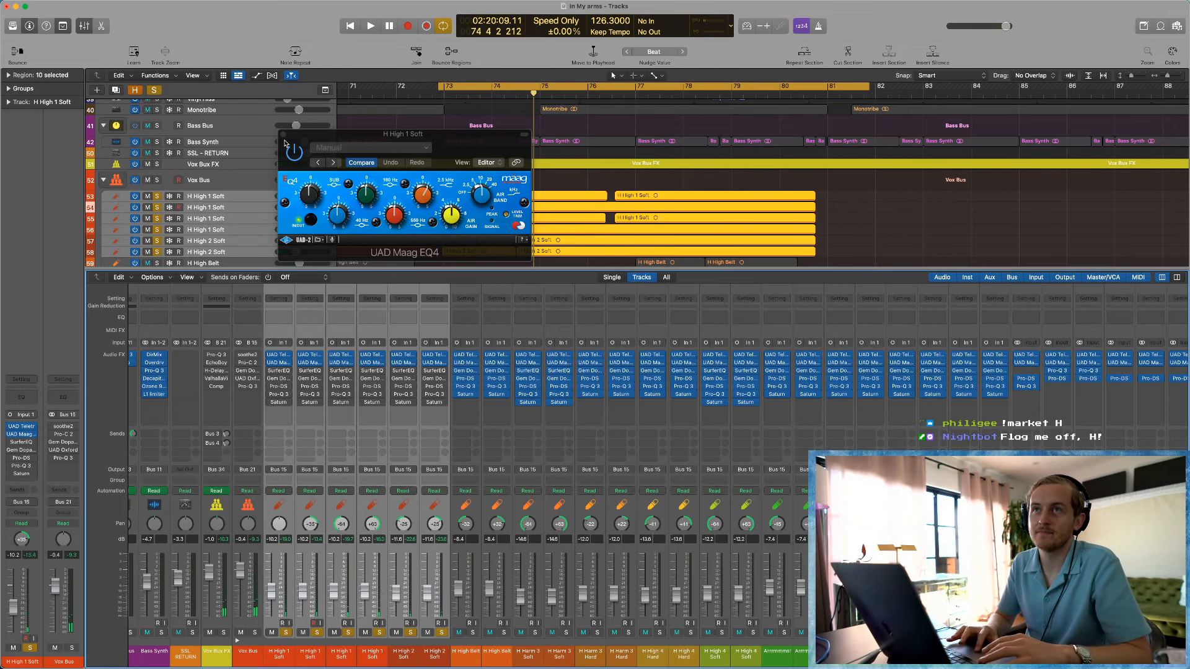
{"action": "left_click", "coordinate": [283, 134]}
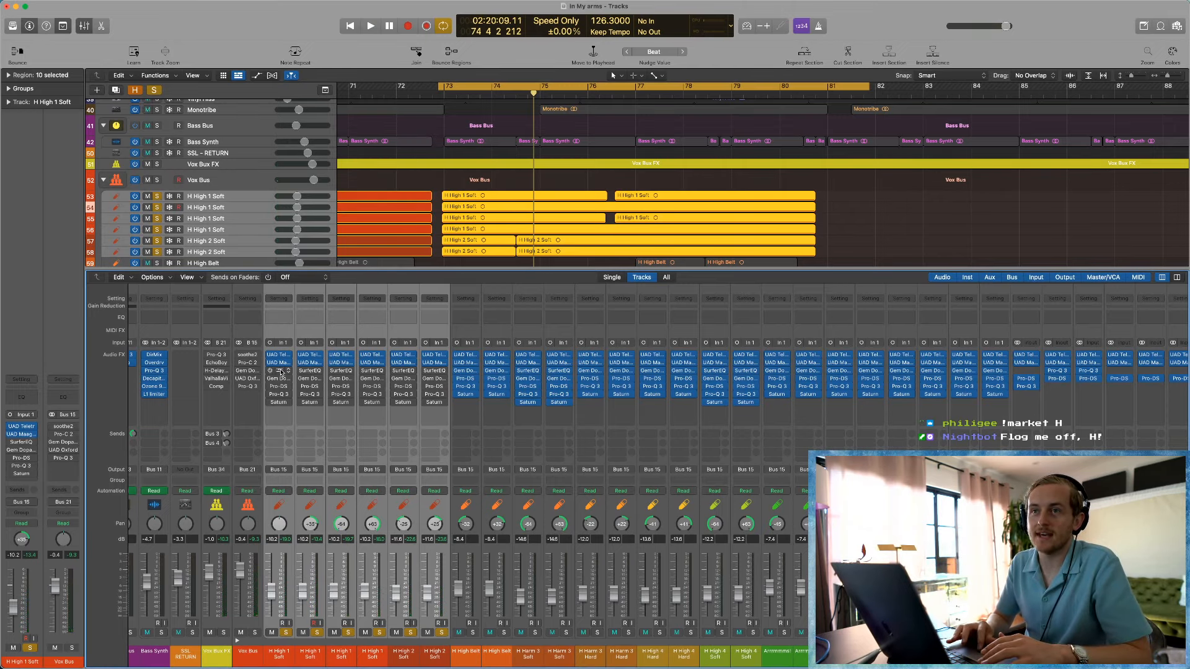
Step: Open SurferEQ on the first H High 1 Soft channel, audition the vocals without it, and switch it on
{"action": "left_click", "coordinate": [281, 370]}
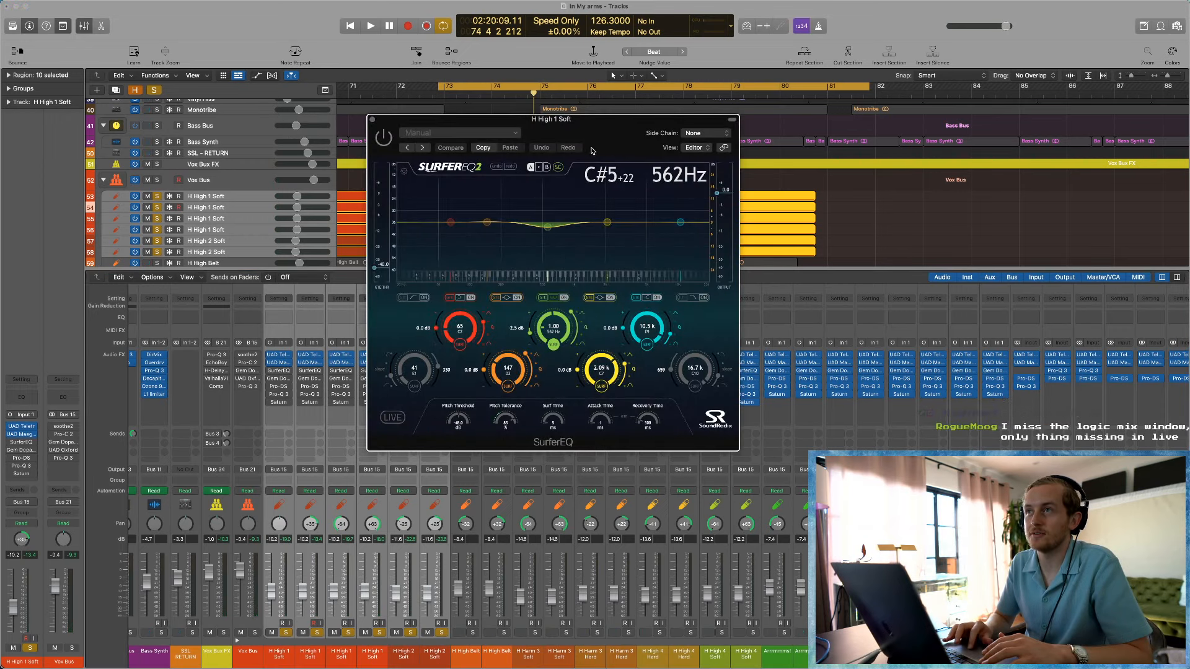
{"action": "left_click_drag", "start_coordinate": [592, 151], "coordinate": [455, 128]}
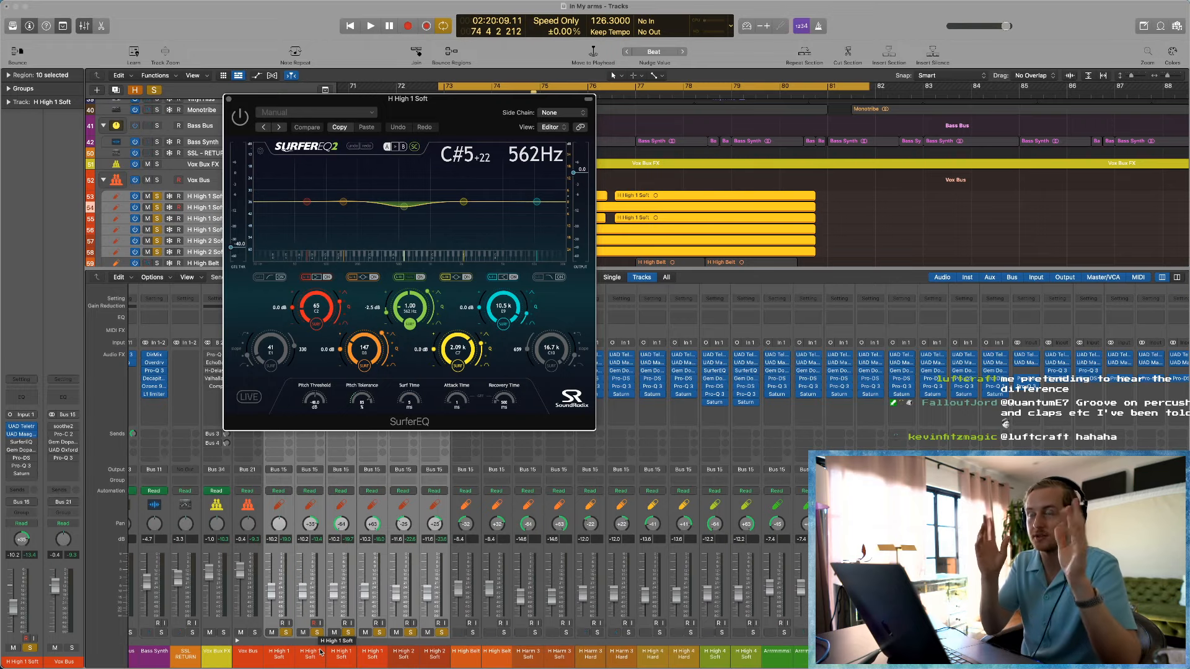
{"action": "key", "text": "space"}
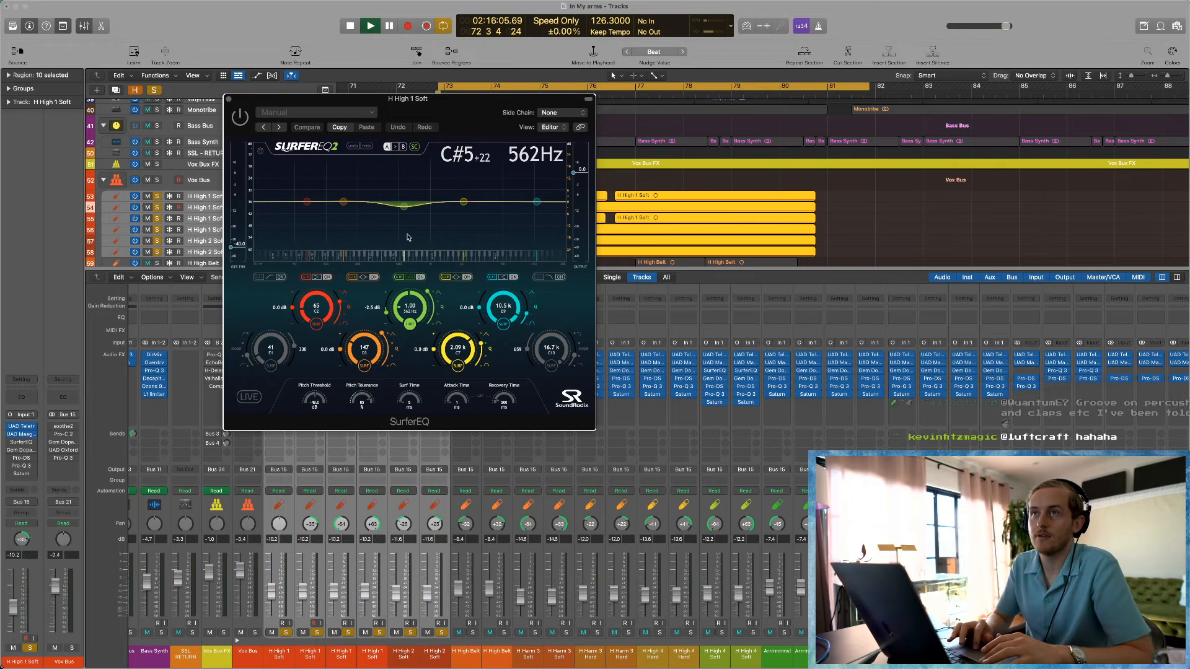
{"action": "key", "text": "space"}
{"action": "left_click", "coordinate": [240, 117]}
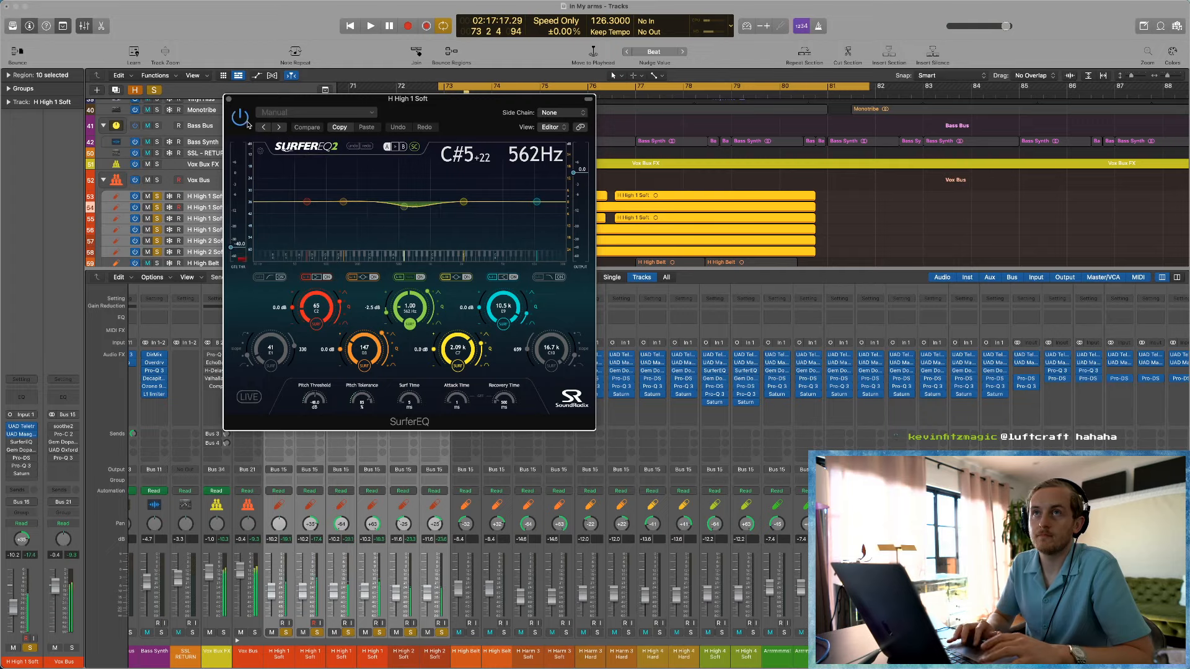
Step: Audition the six soloed vocals with SurferEQ enabled, and close its window
{"action": "key", "text": "space"}
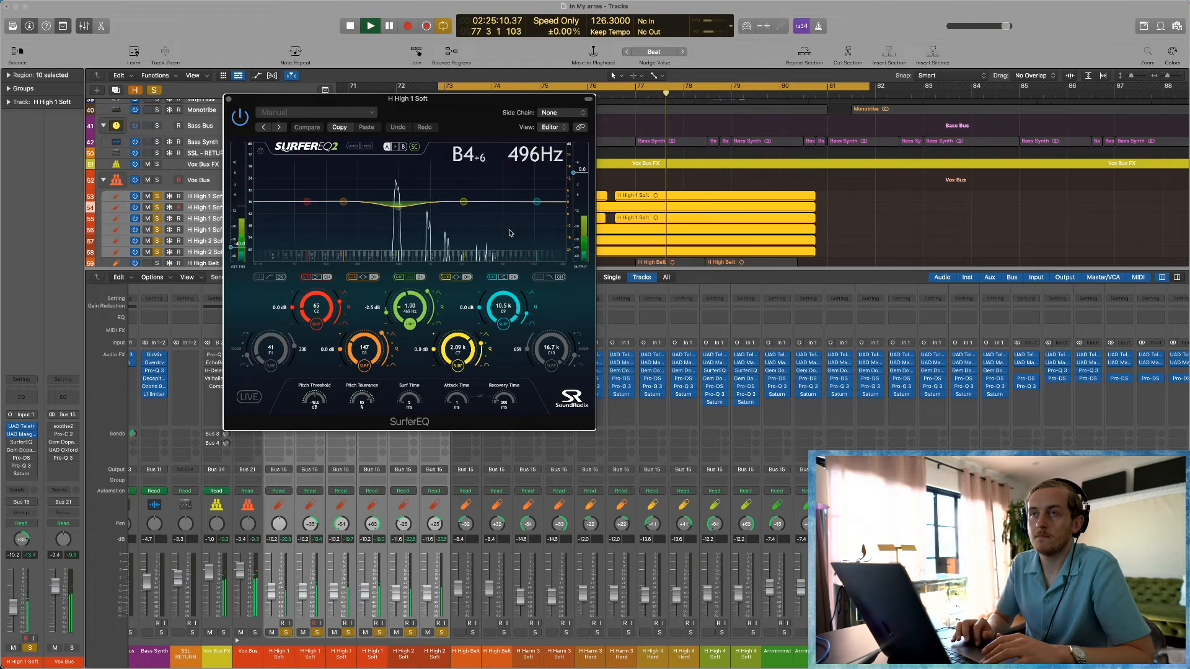
{"action": "key", "text": "space"}
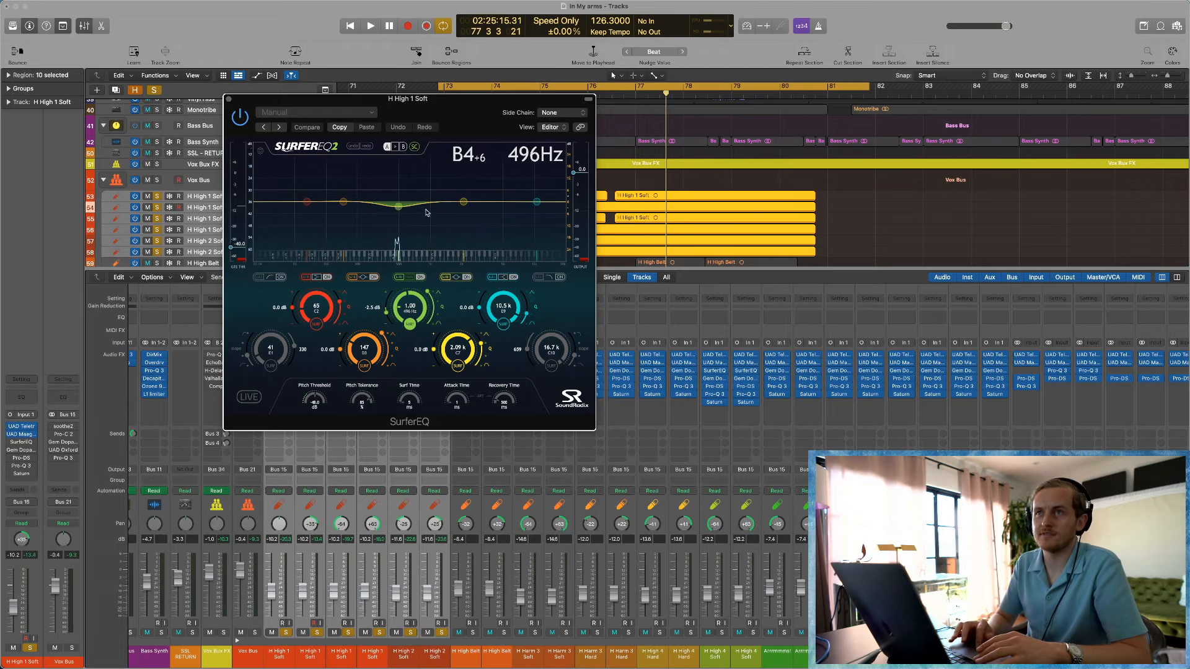
{"action": "left_click", "coordinate": [228, 99]}
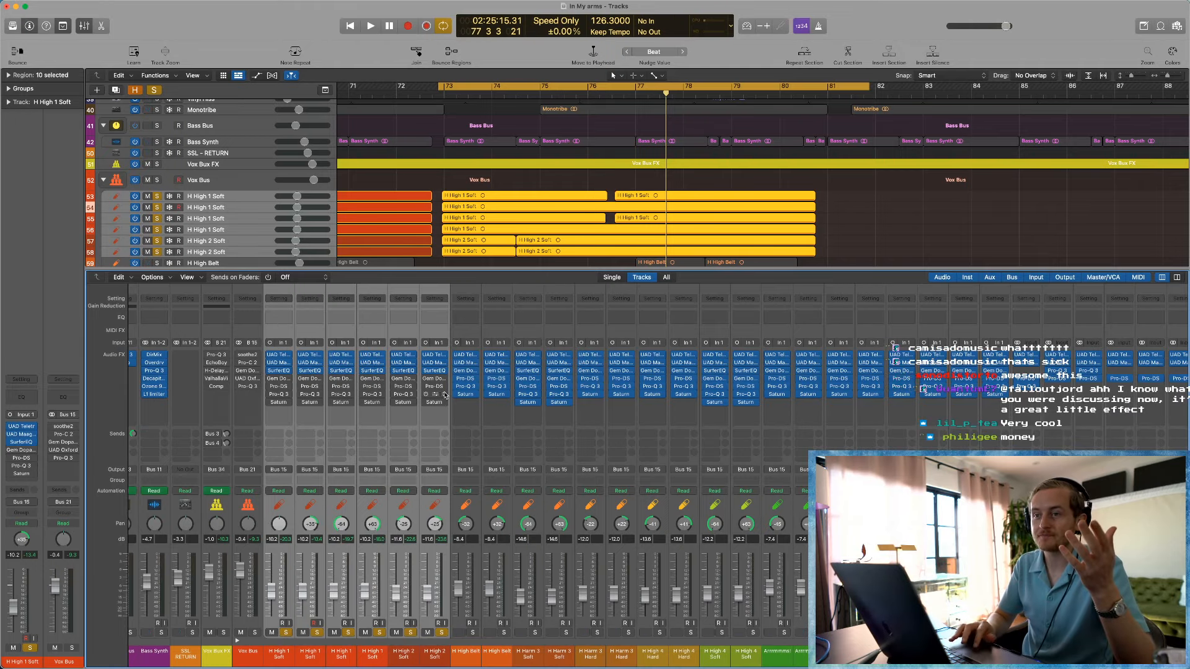
Step: Open SurferEQ for an H High 2 Soft and an H High 1 Soft channel side by side, compare them during playback, and close both
{"action": "left_click", "coordinate": [407, 373]}
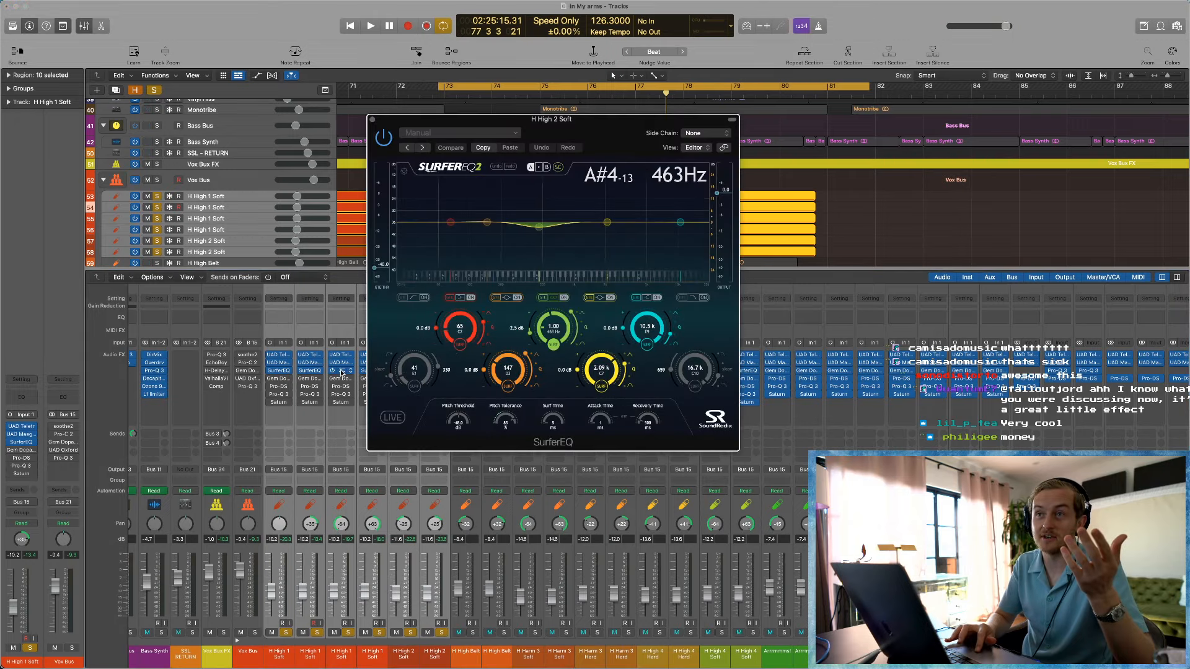
{"action": "left_click_drag", "start_coordinate": [609, 130], "coordinate": [460, 128]}
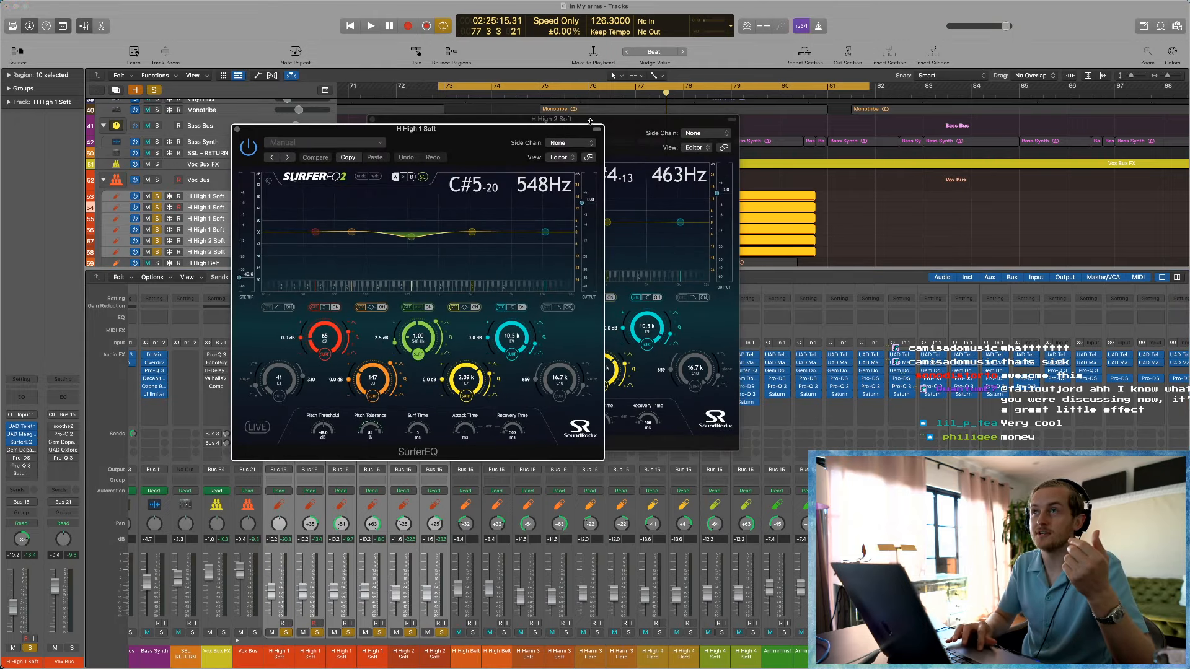
{"action": "left_click", "coordinate": [577, 120]}
{"action": "left_click_drag", "start_coordinate": [576, 120], "coordinate": [837, 134]}
{"action": "key", "text": "space"}
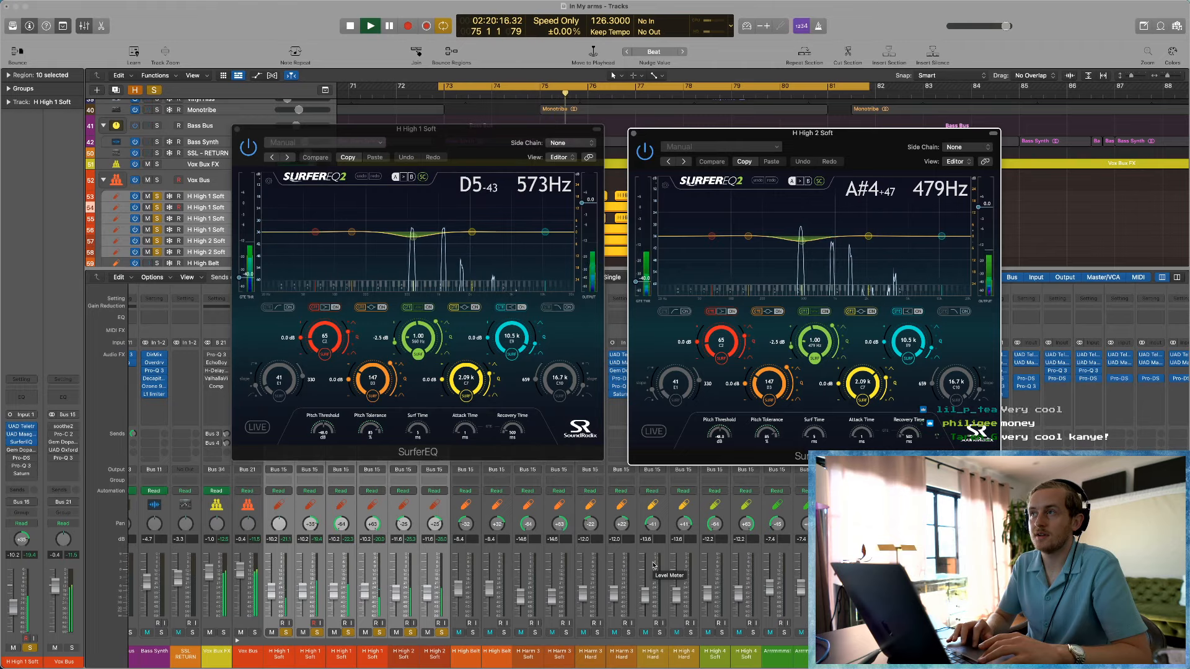
{"action": "key", "text": "space"}
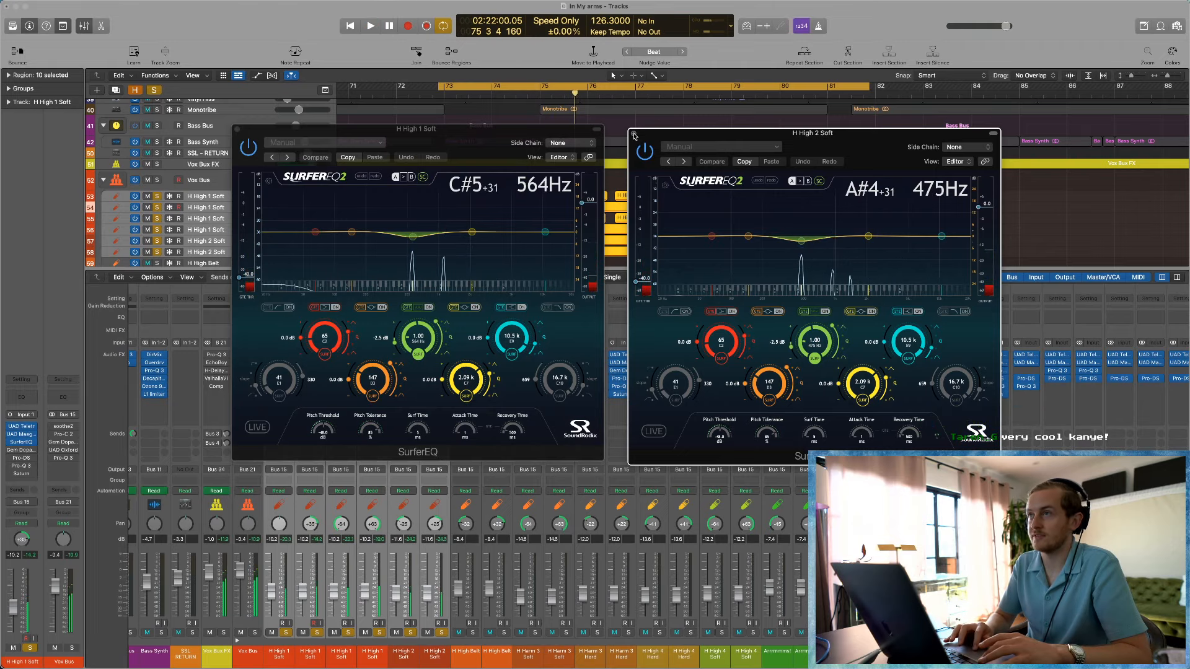
{"action": "left_click", "coordinate": [633, 134]}
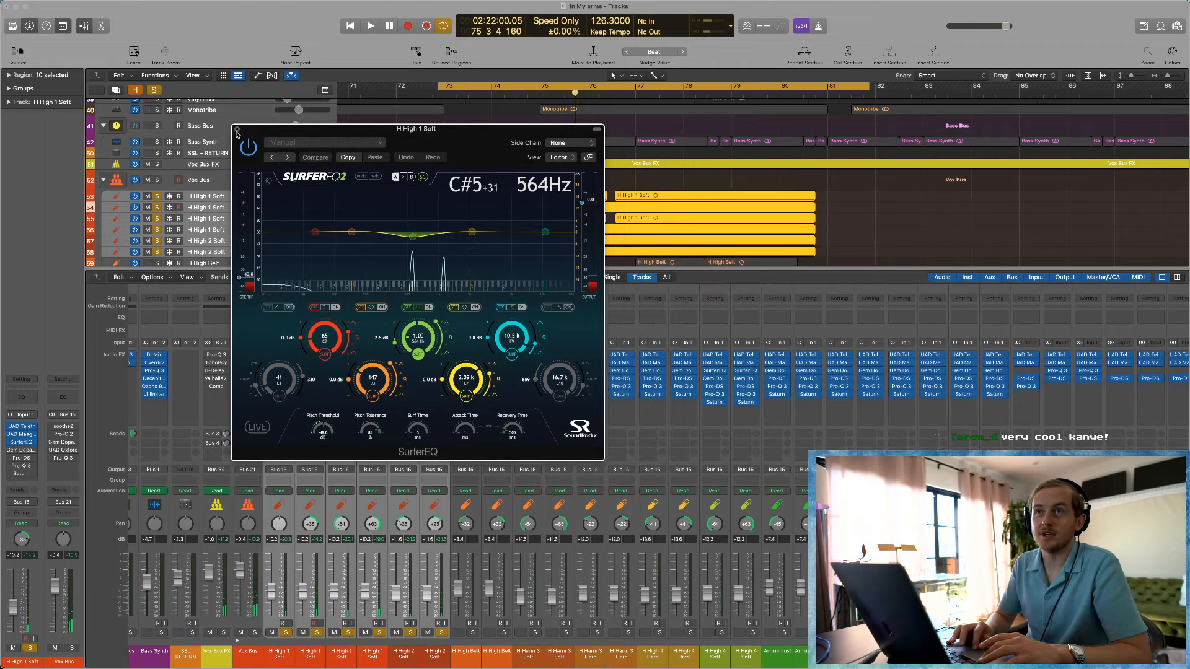
{"action": "left_click", "coordinate": [236, 131]}
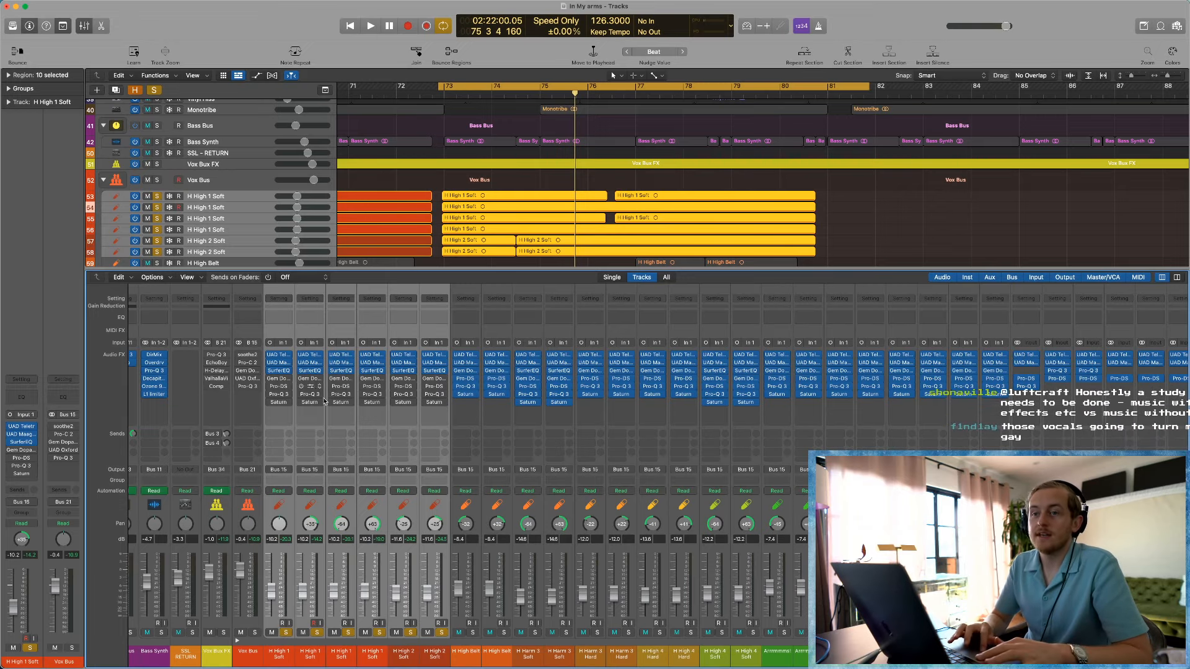
Step: Open Gem Dopamine on the first H High 1 Soft channel, compare the six vocals with it bypassed and enabled, and leave it enabled
{"action": "left_click", "coordinate": [279, 380]}
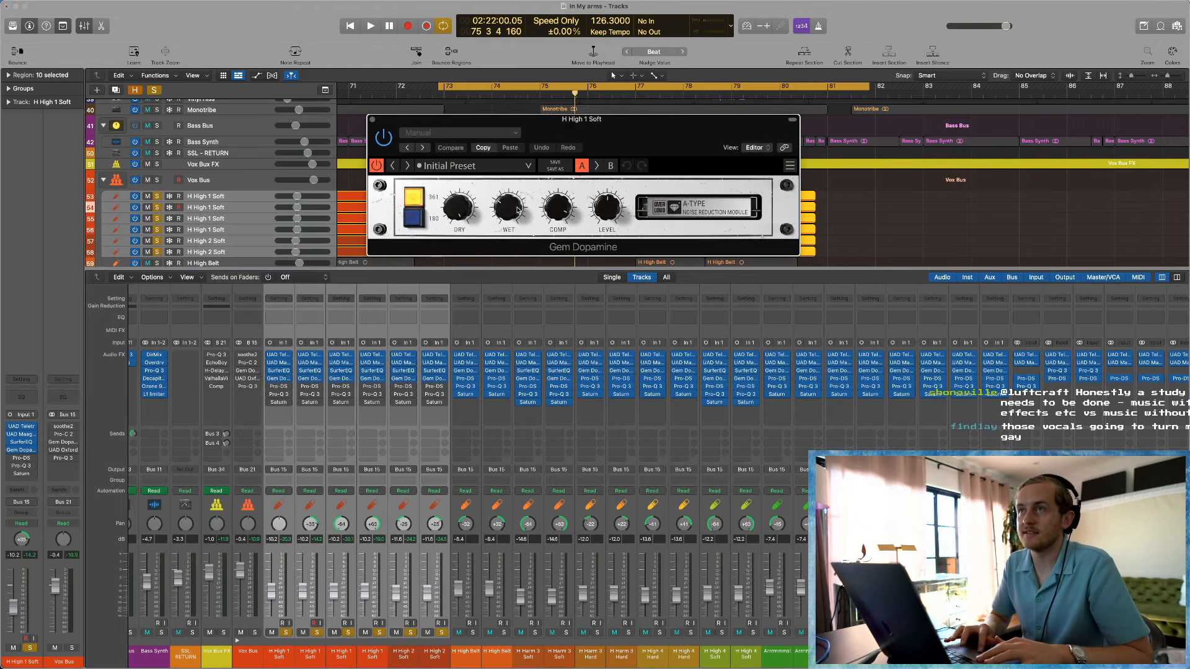
{"action": "key", "text": "space"}
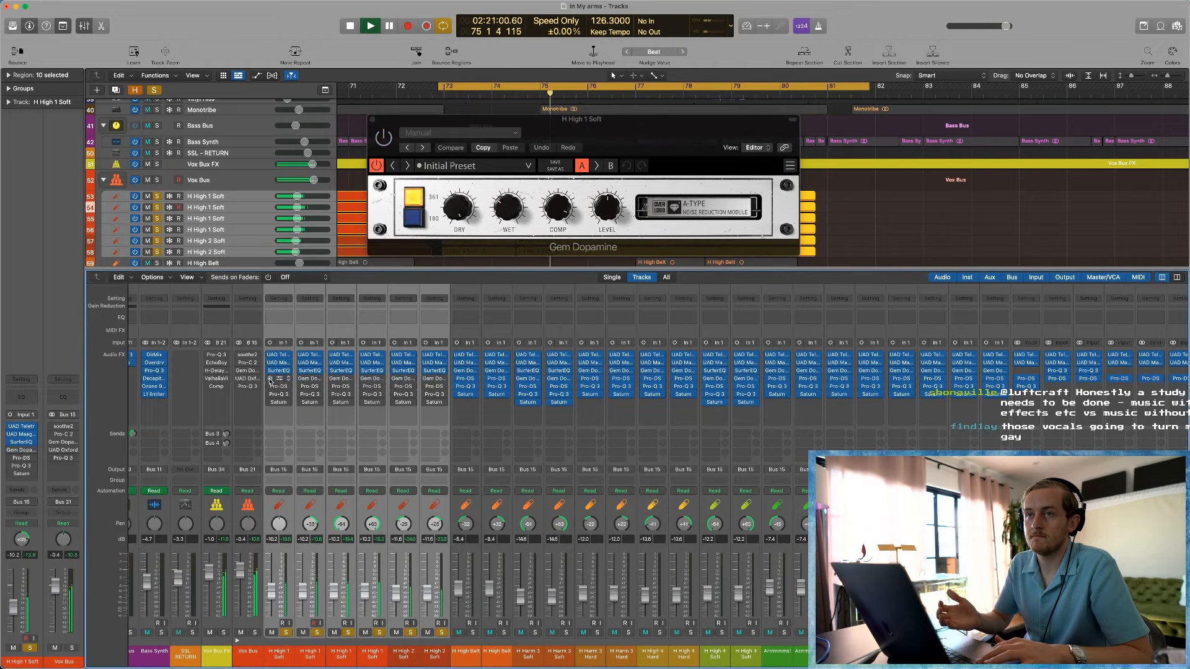
{"action": "key", "text": "space"}
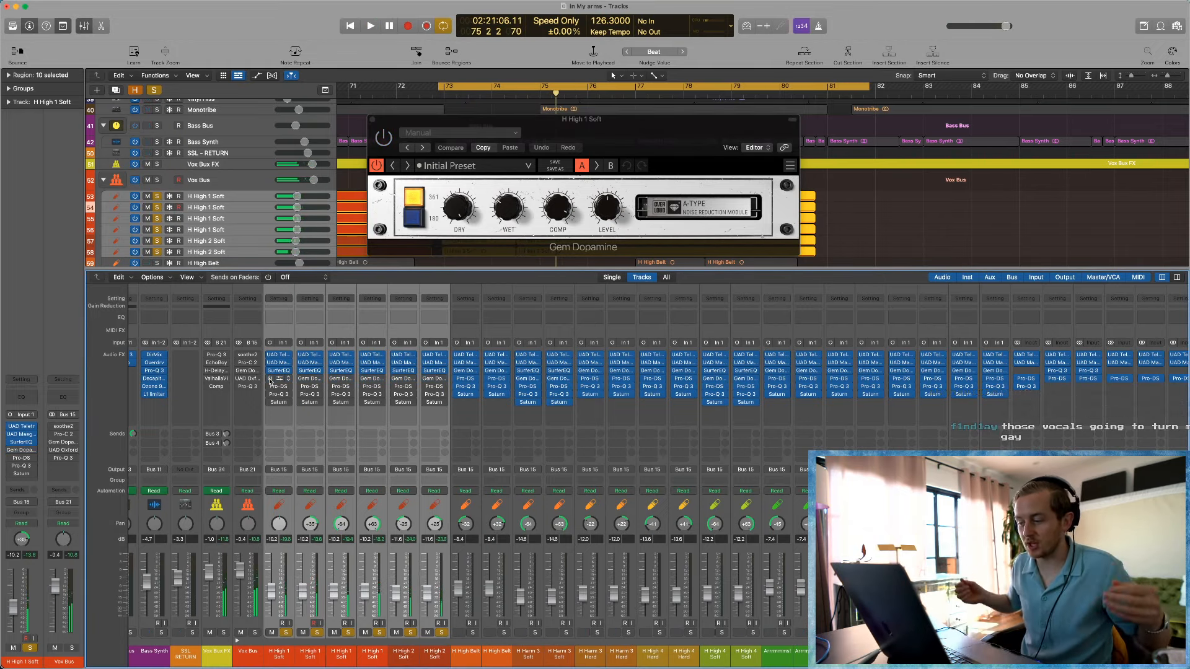
{"action": "key", "text": "space"}
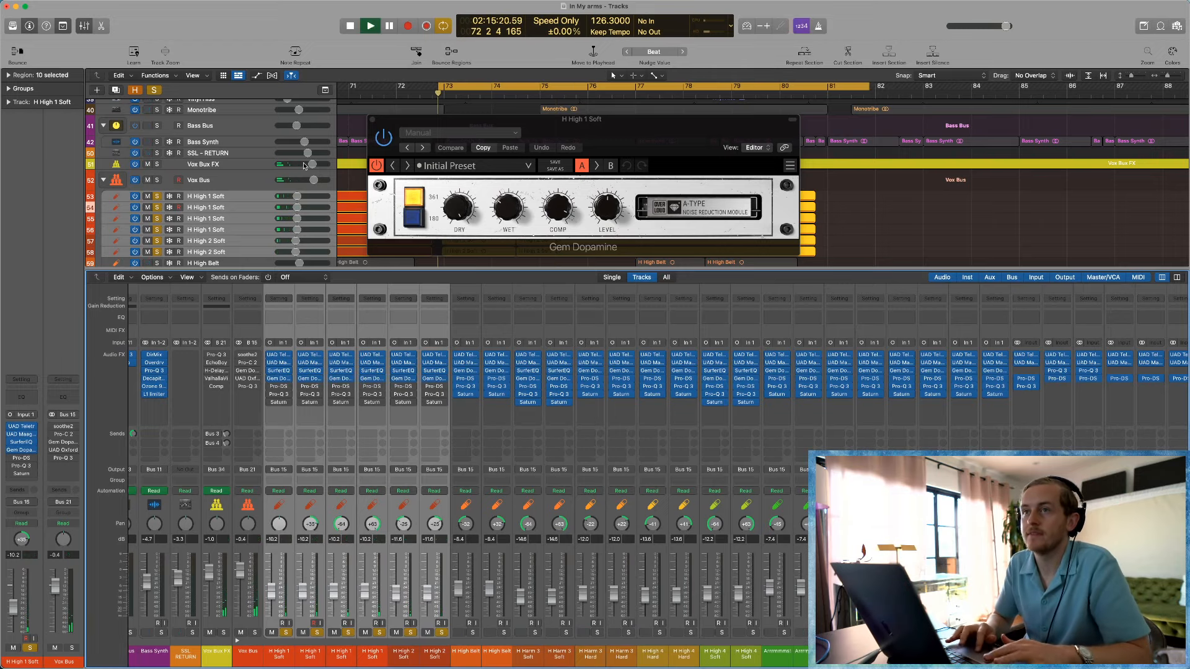
{"action": "left_click", "coordinate": [373, 119]}
{"action": "key", "text": "space"}
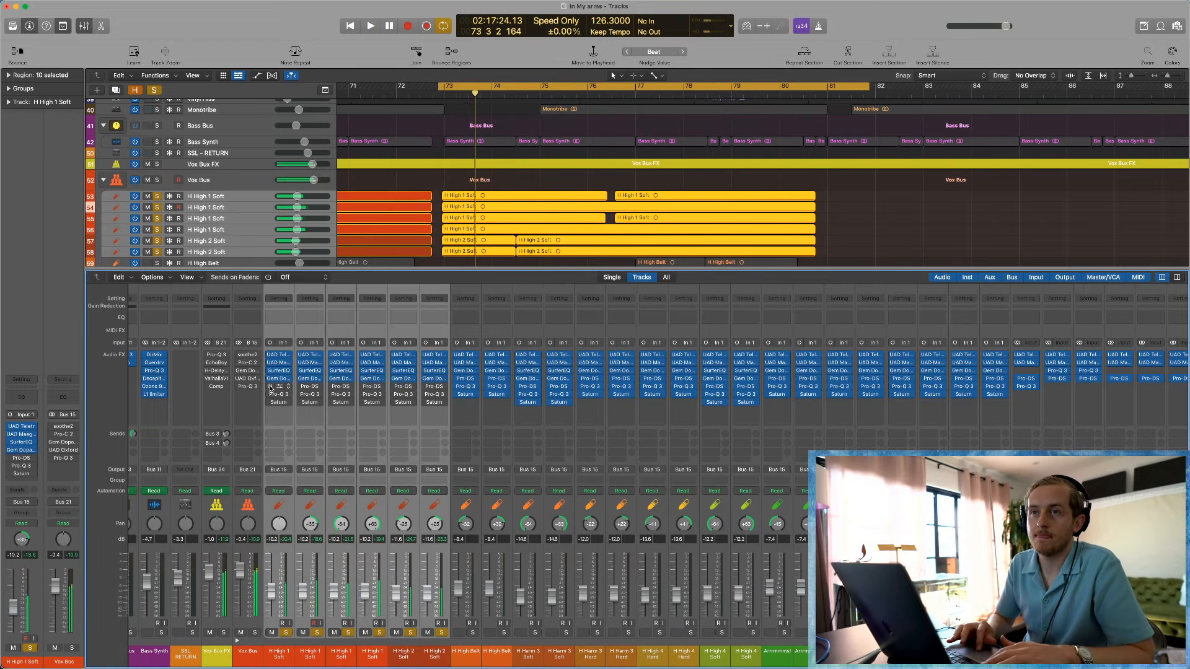
Step: Enable Pro-DS on the six soloed vocals, audition it with the first H High 1 Soft channel's plug-in open, and close its window
{"action": "left_click", "coordinate": [279, 386]}
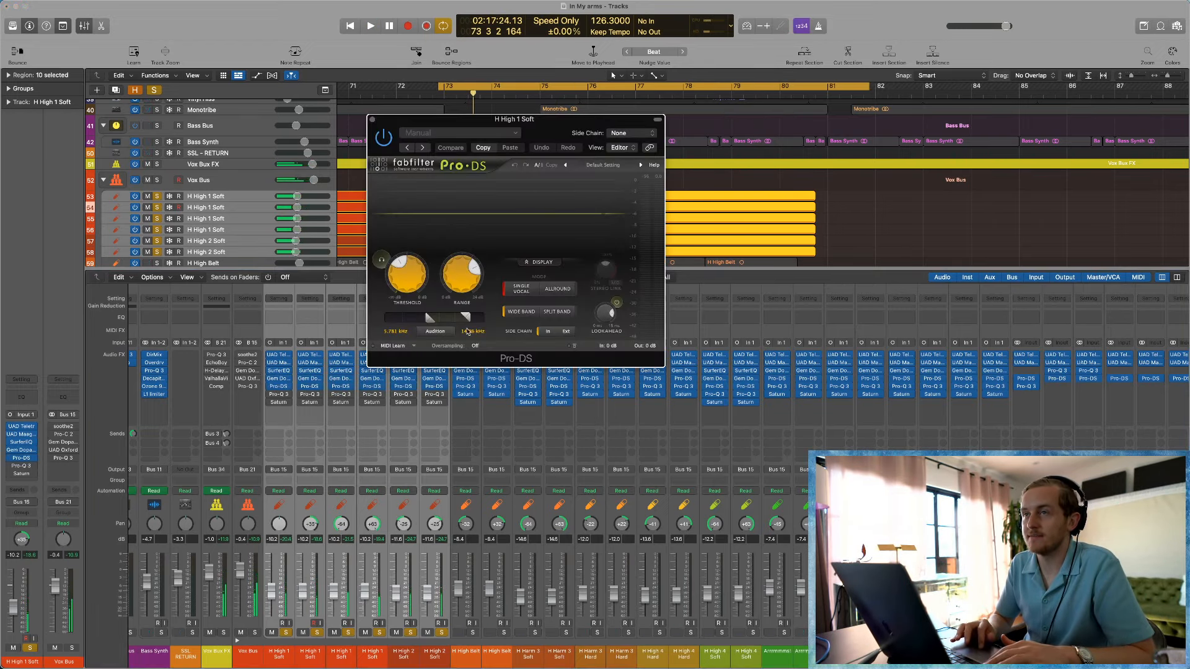
{"action": "left_click_drag", "start_coordinate": [545, 128], "coordinate": [563, 149]}
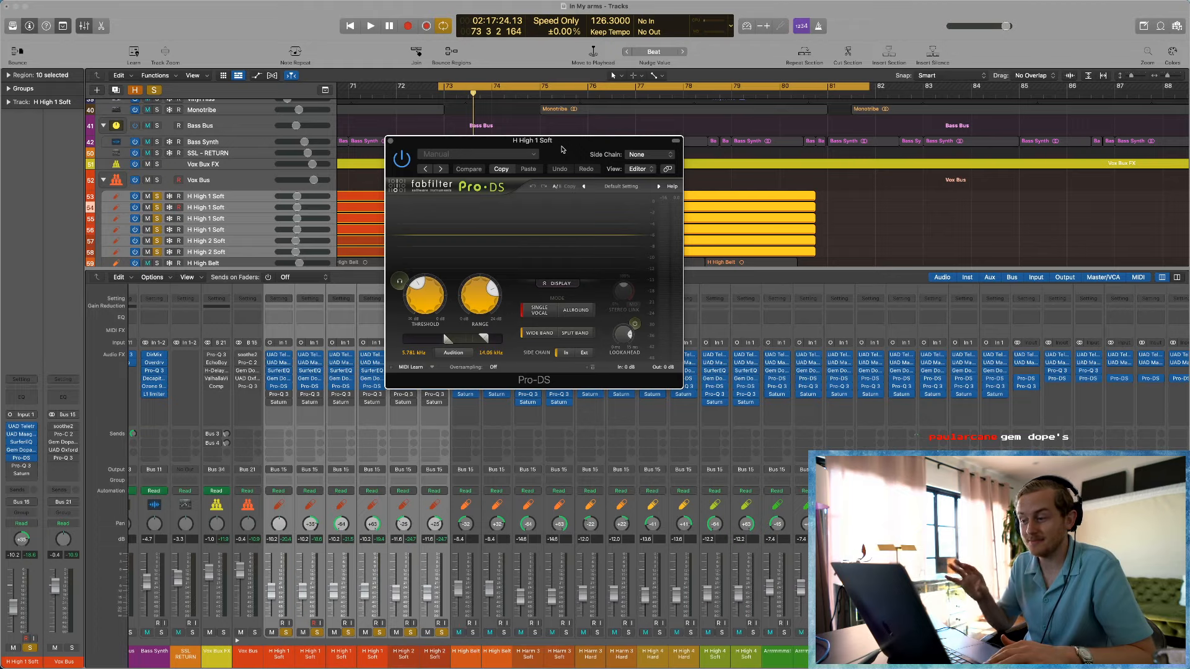
{"action": "key", "text": "space"}
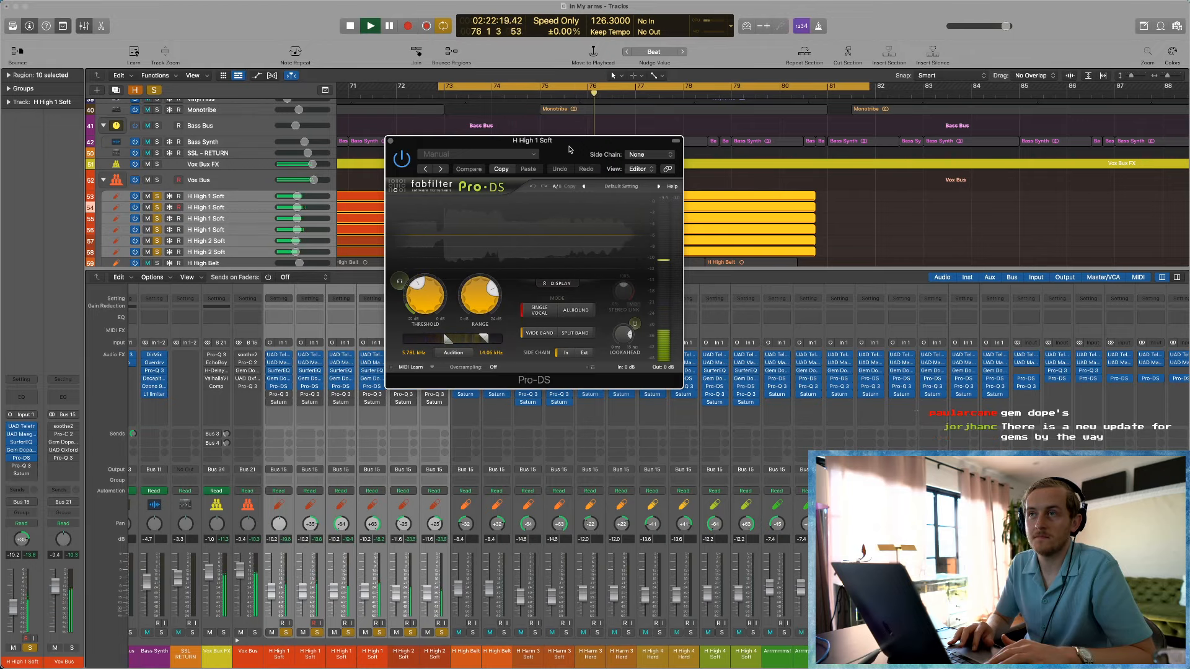
{"action": "key", "text": "space"}
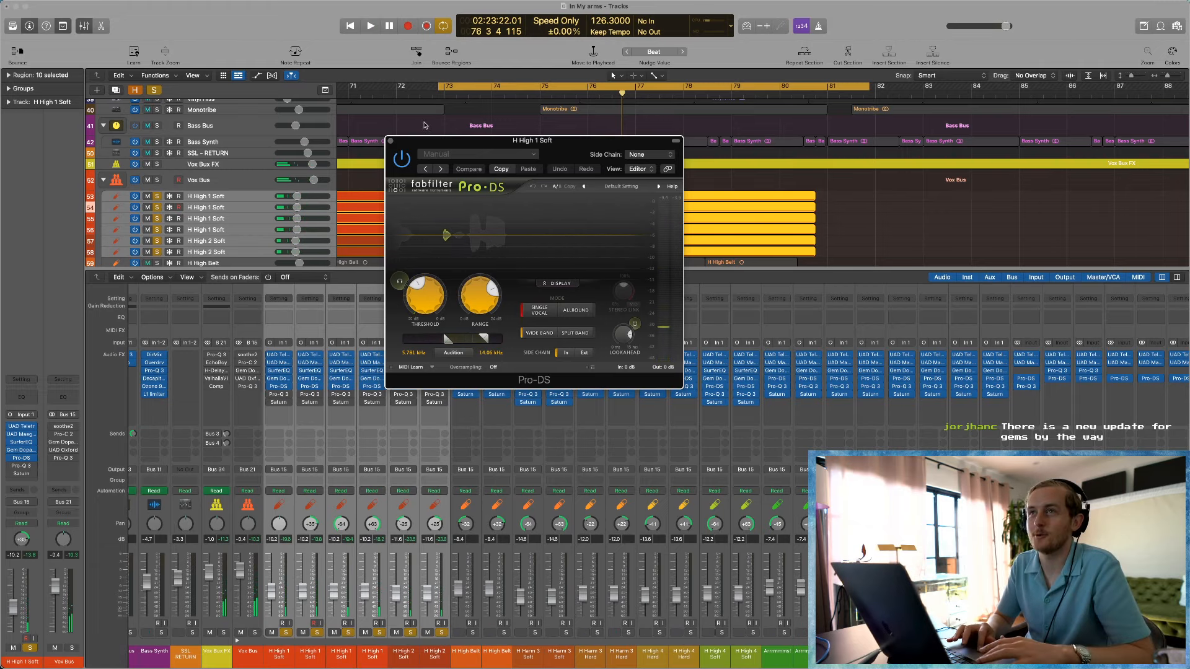
{"action": "left_click", "coordinate": [392, 140]}
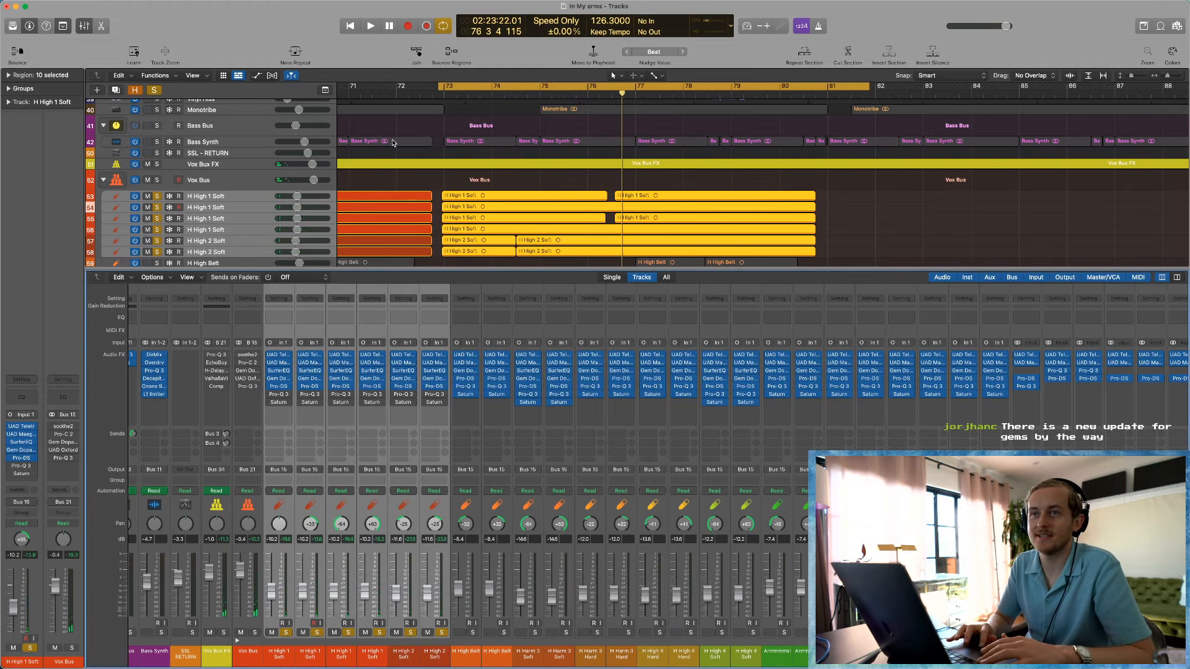
Step: Enable Pro-Q 3 on the six soloed vocals and compare the EQ curves of an H High 1 Soft and an H High 2 Soft channel
{"action": "left_click", "coordinate": [278, 395]}
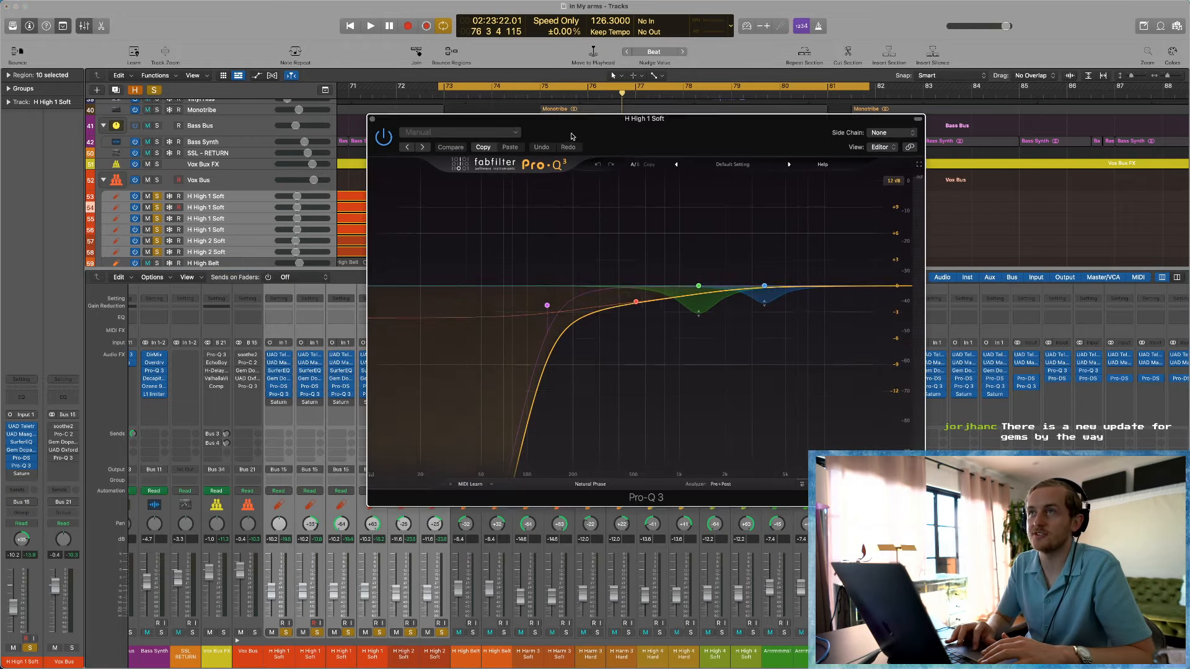
{"action": "left_click_drag", "start_coordinate": [572, 136], "coordinate": [726, 92]}
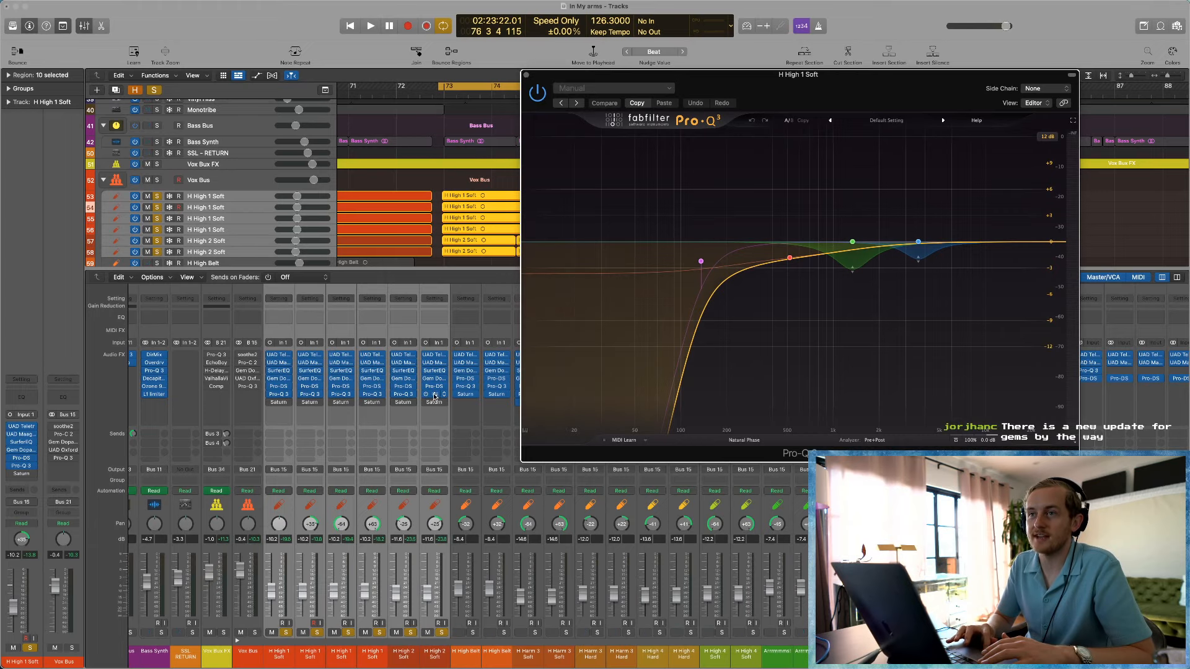
{"action": "left_click_drag", "start_coordinate": [785, 146], "coordinate": [546, 162]}
{"action": "mouse_move", "coordinate": [527, 332]}
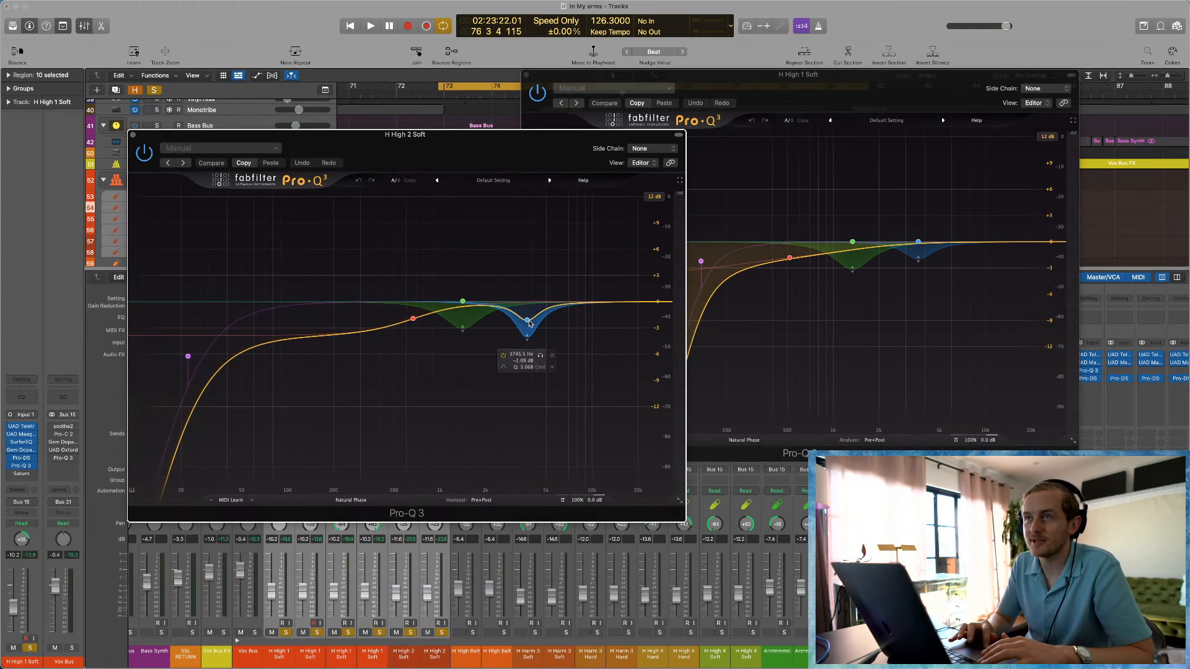
{"action": "mouse_move", "coordinate": [414, 323]}
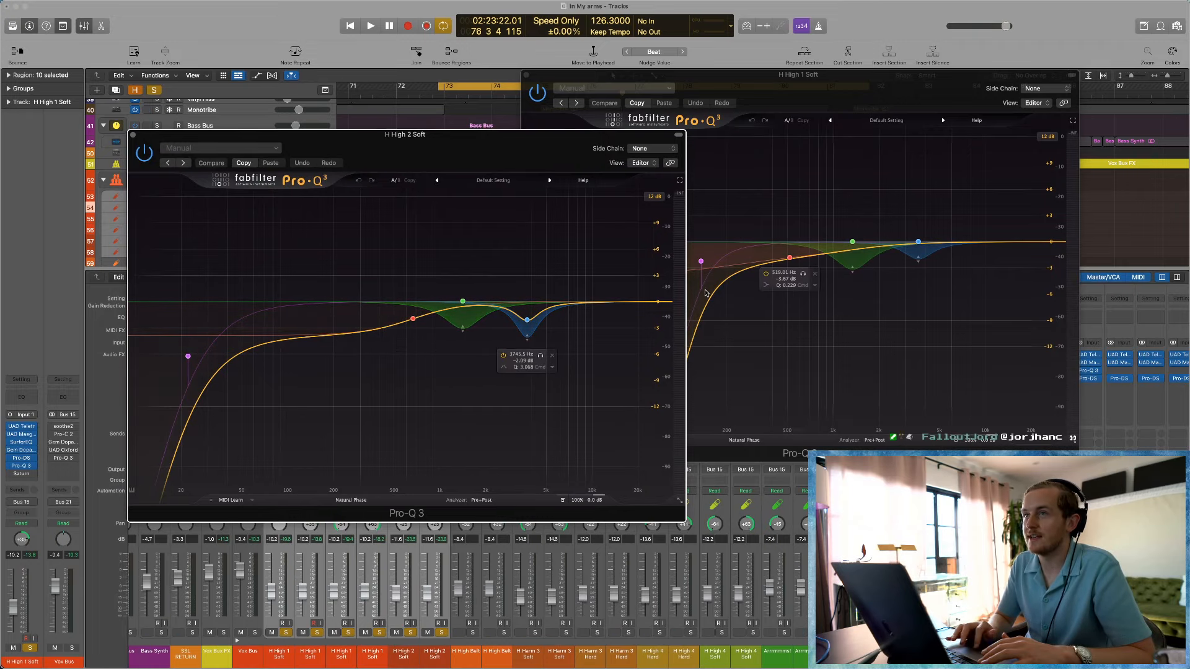
{"action": "left_click", "coordinate": [134, 135]}
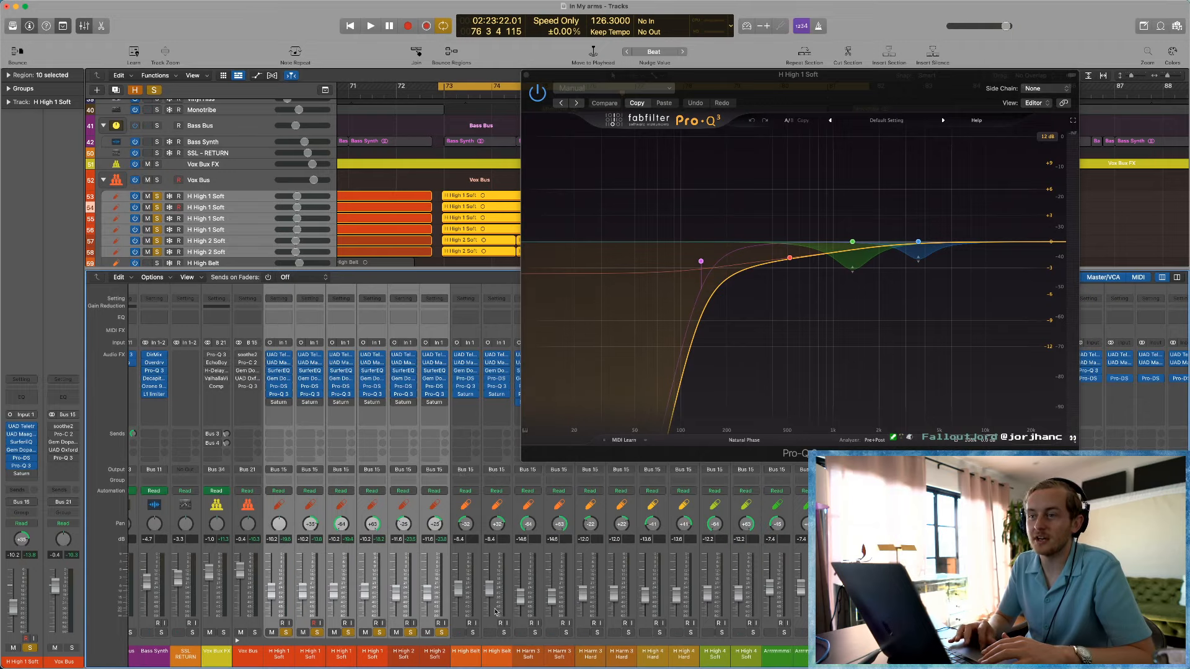
Step: Replace the open H High 1 Soft EQ with an H High 4 Soft channel's Pro-Q 3, examine its curve, and close it
{"action": "scroll", "coordinate": [457, 454], "scroll_direction": "right", "scroll_amount": 5}
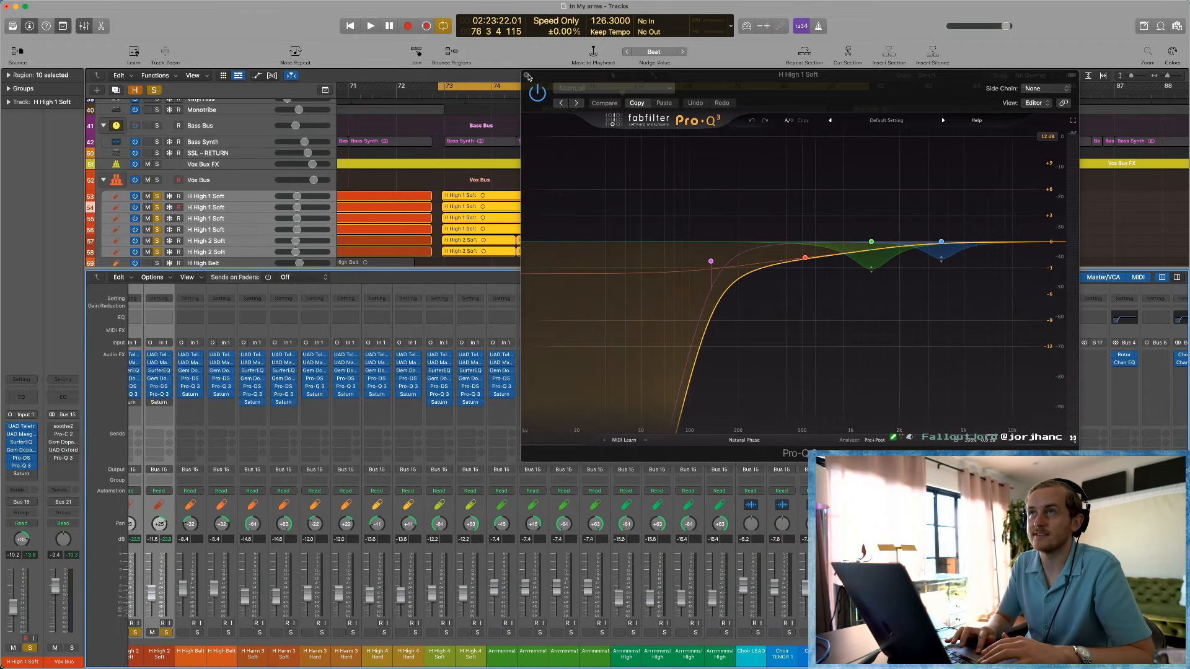
{"action": "left_click", "coordinate": [527, 75]}
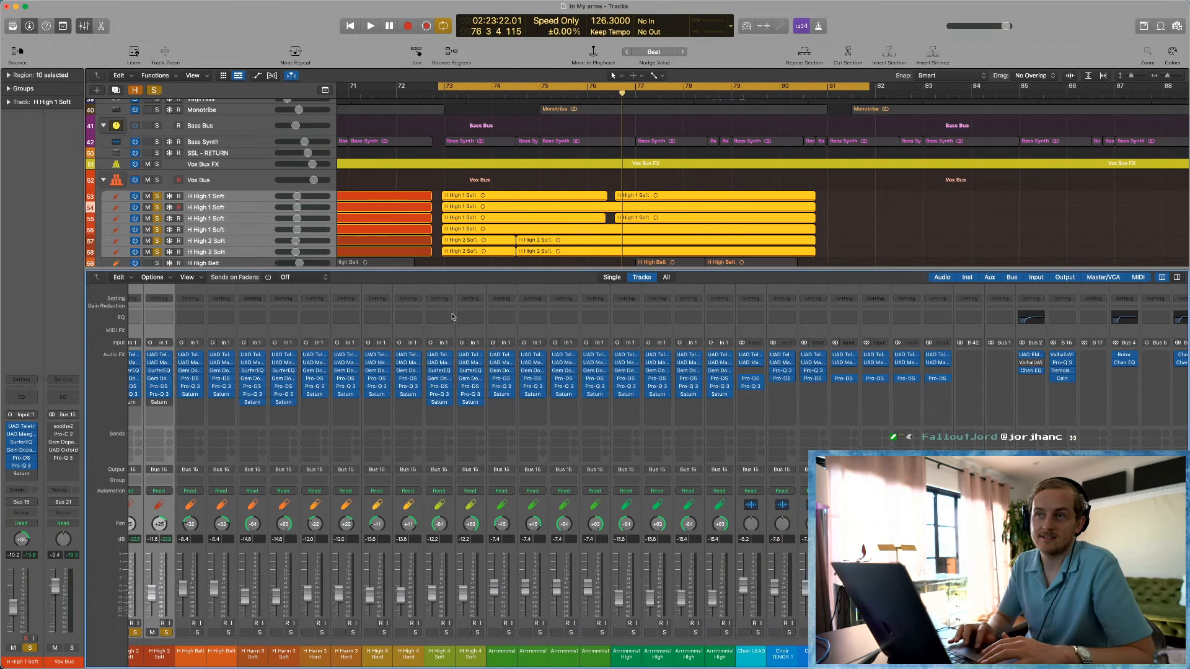
{"action": "left_click", "coordinate": [441, 394]}
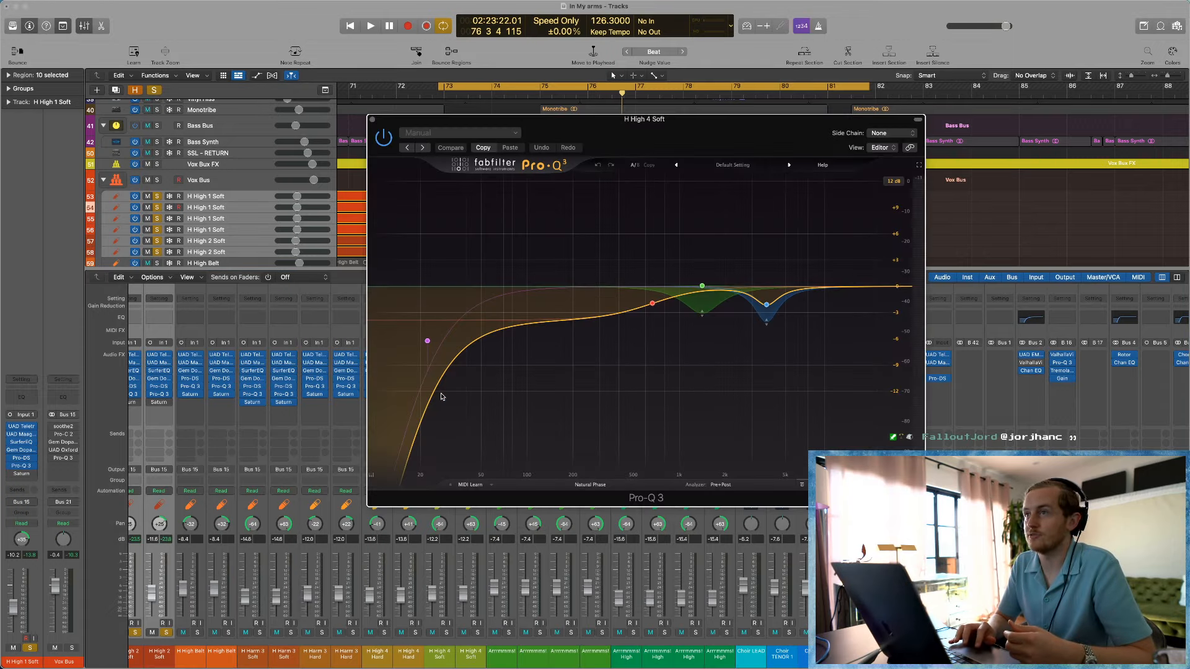
{"action": "left_click", "coordinate": [372, 120]}
Step: Enable Saturn on the six soloed vocals and examine its Warm Tube style setting on an H High 1 Soft channel
{"action": "scroll", "coordinate": [463, 427], "scroll_direction": "left", "scroll_amount": 4}
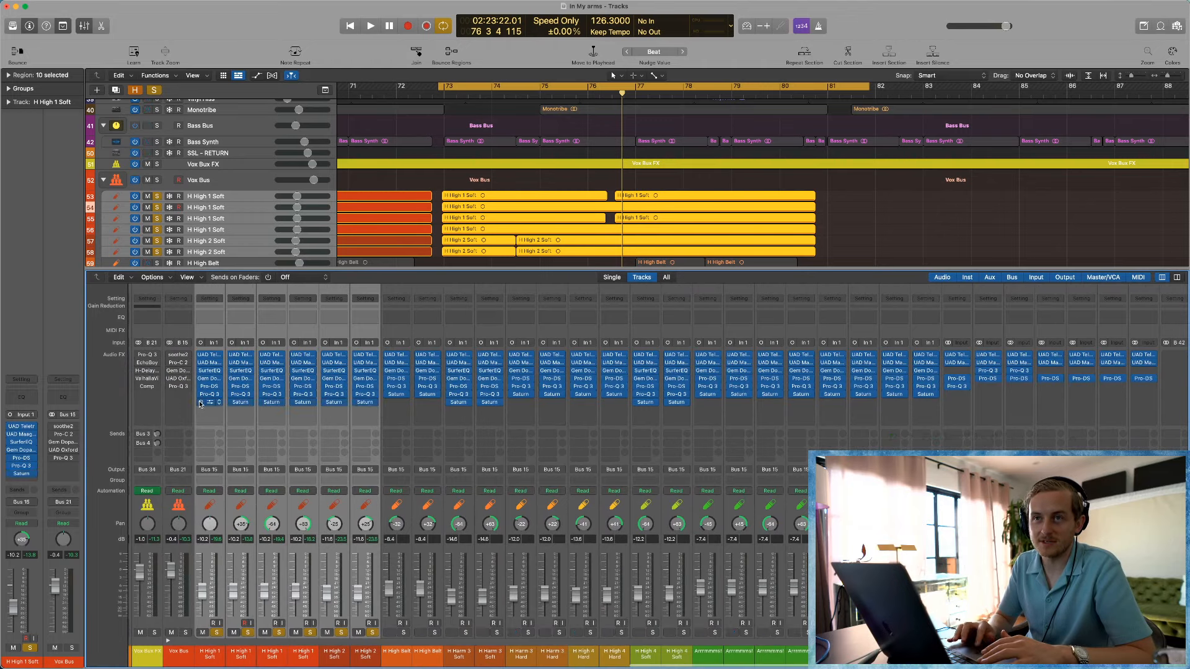
{"action": "left_click", "coordinate": [241, 403]}
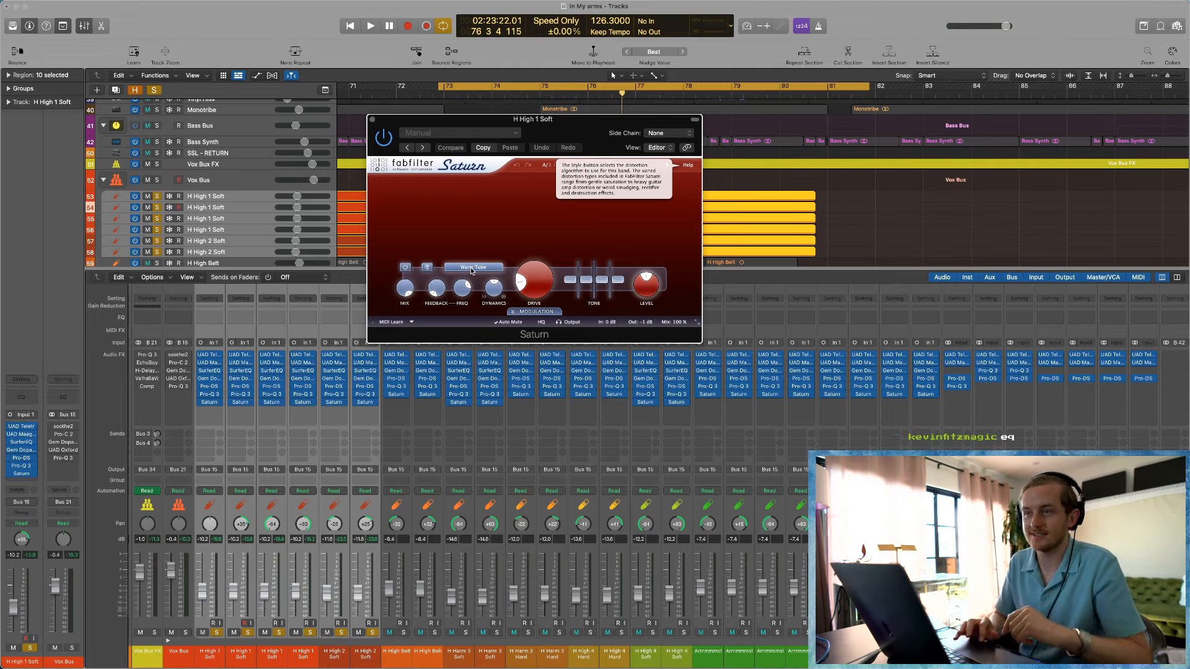
{"action": "left_click", "coordinate": [372, 120]}
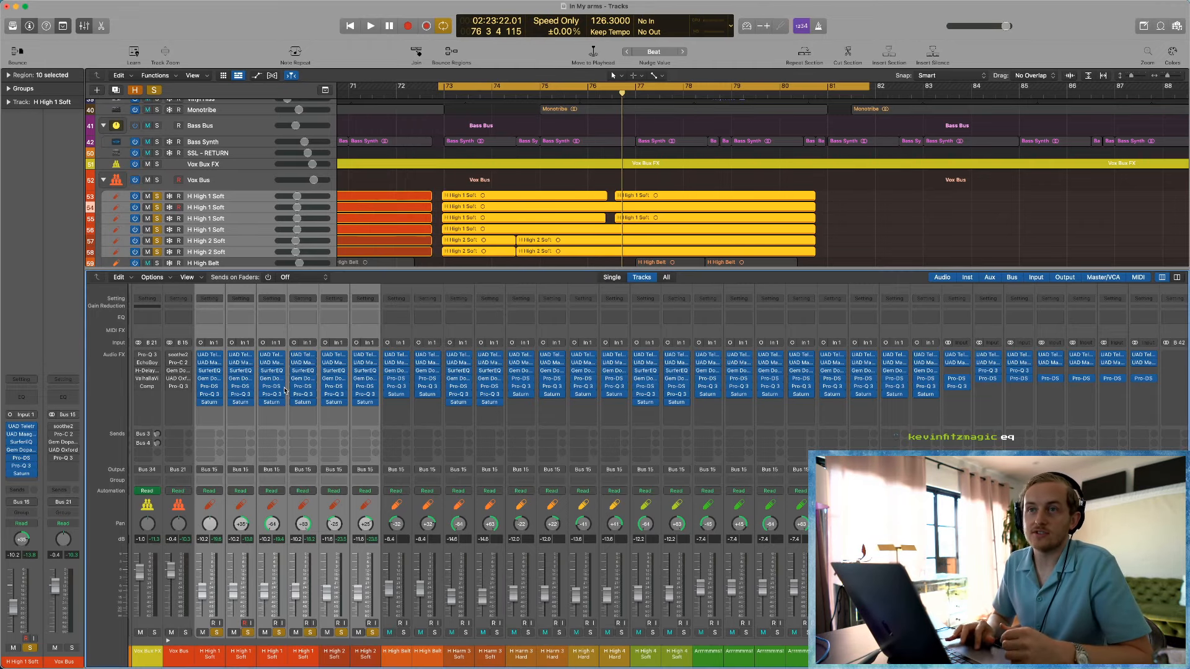
Step: Clear the current solos and solo only the four H High 1 Soft channels
{"action": "left_click", "coordinate": [341, 633], "text": "alt"}
{"action": "left_click_drag", "start_coordinate": [305, 651], "coordinate": [212, 652]}
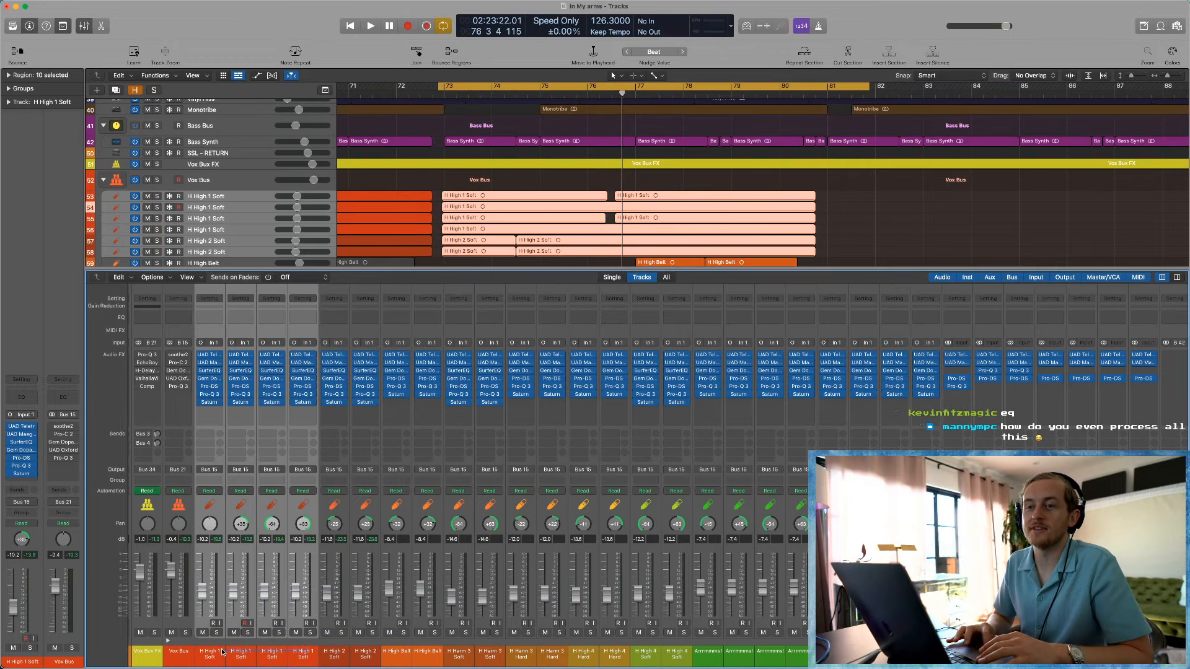
{"action": "key", "text": "s"}
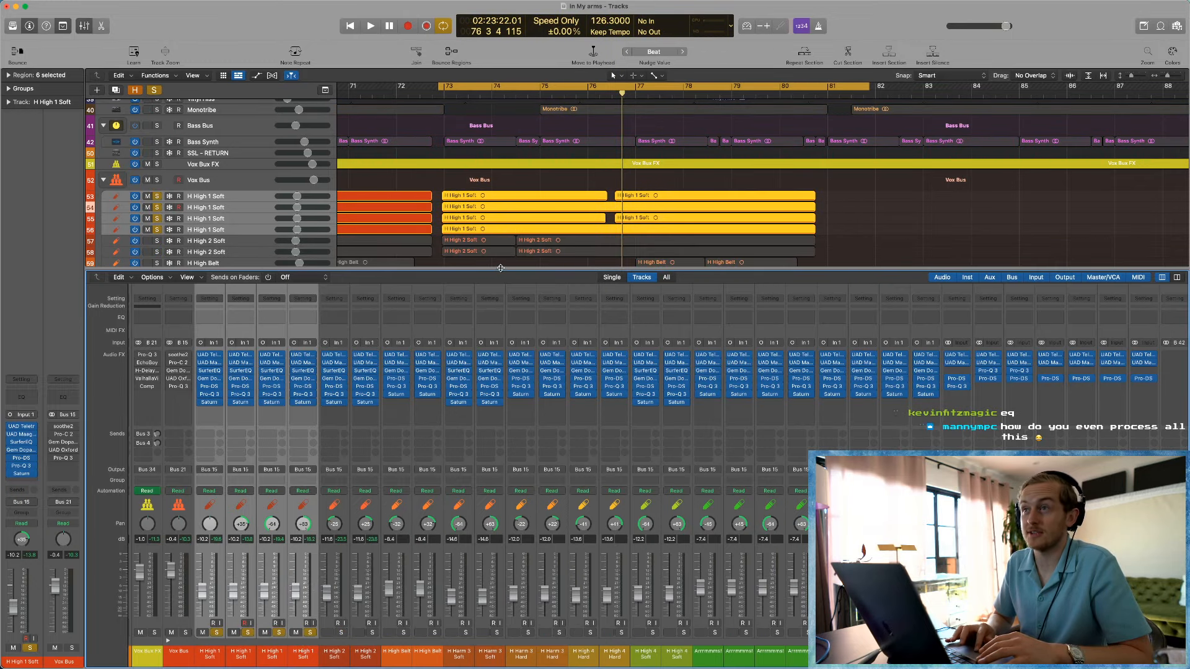
Step: Hide the mixer, set the cycle range from just before bar 77 to about midway through bar 81, and play the four soloed vocals
{"action": "key", "text": "x"}
{"action": "left_click", "coordinate": [663, 465]}
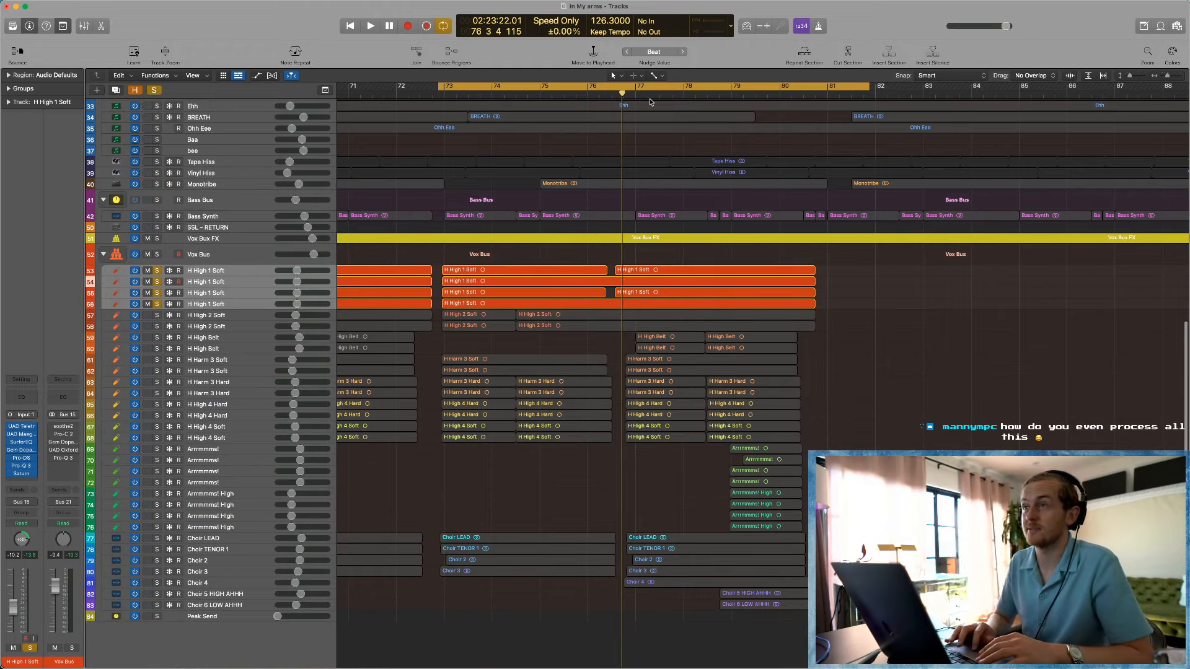
{"action": "left_click_drag", "start_coordinate": [624, 89], "coordinate": [844, 98]}
{"action": "key", "text": "space"}
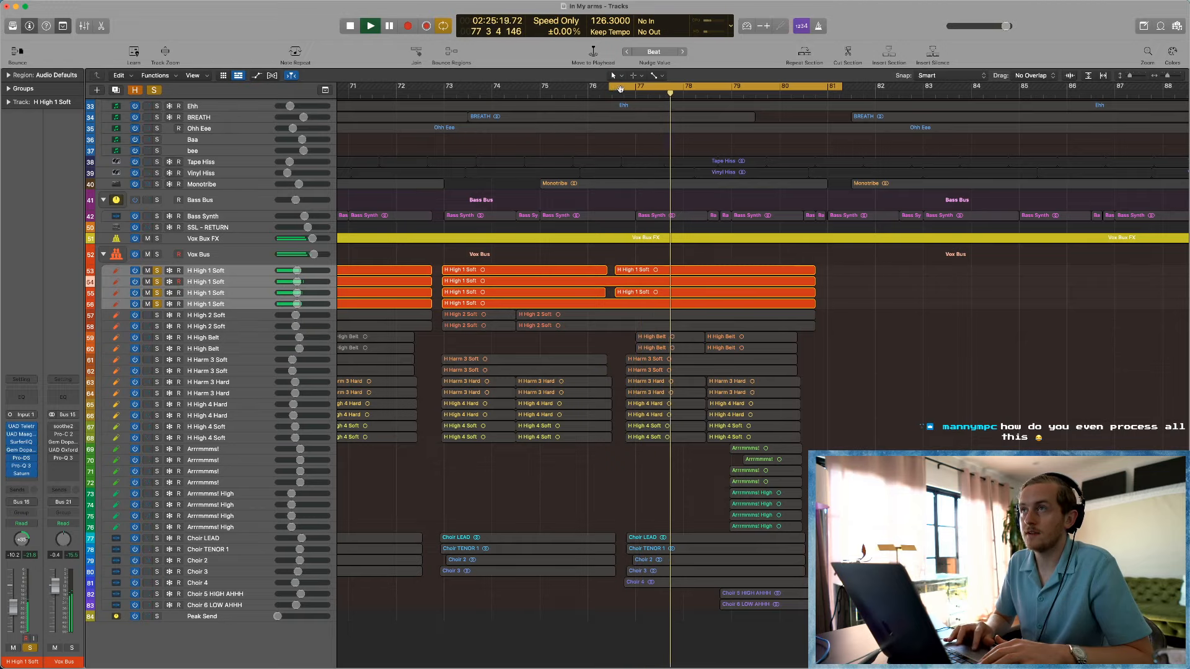
{"action": "left_click_drag", "start_coordinate": [618, 88], "coordinate": [631, 89]}
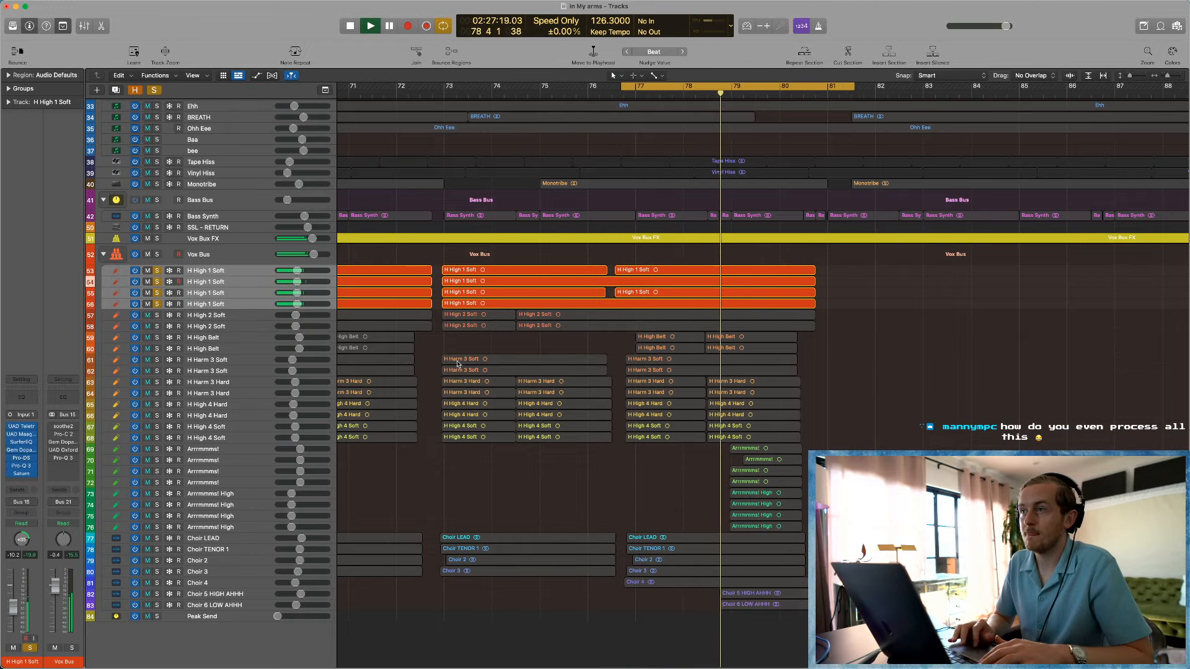
Step: Add the H High 2 Soft and H High Belt tracks to the soloed H High 1 Soft vocals and play the stack
{"action": "left_click_drag", "start_coordinate": [156, 318], "coordinate": [155, 349]}
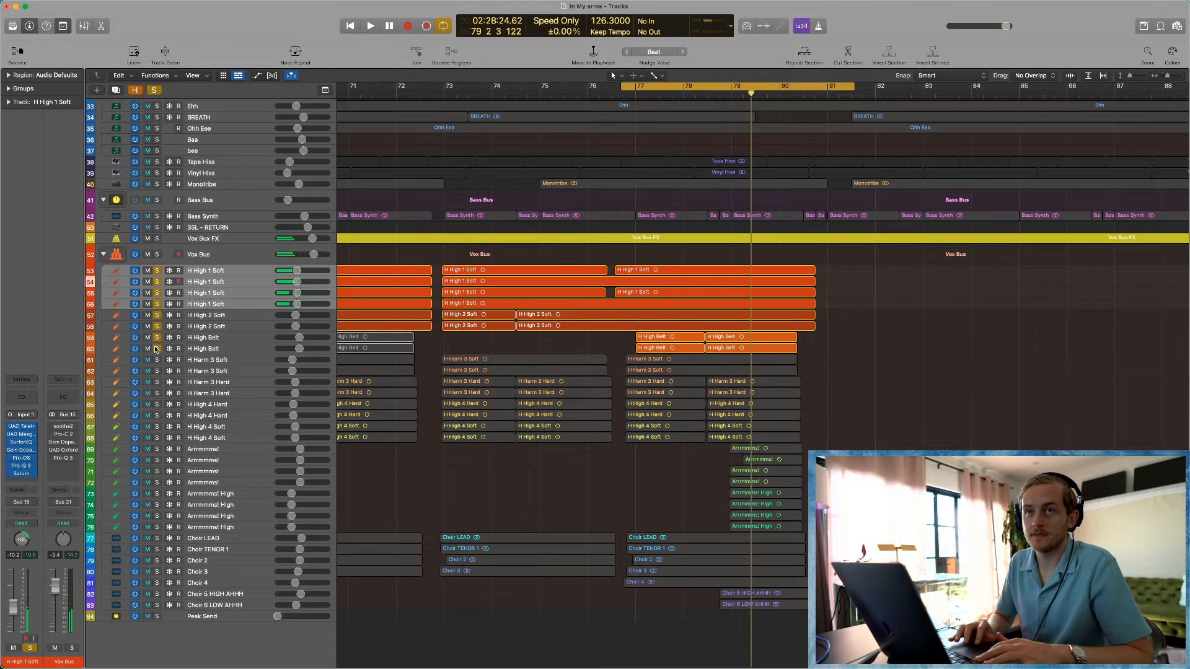
{"action": "left_click", "coordinate": [156, 349]}
{"action": "left_click", "coordinate": [156, 350]}
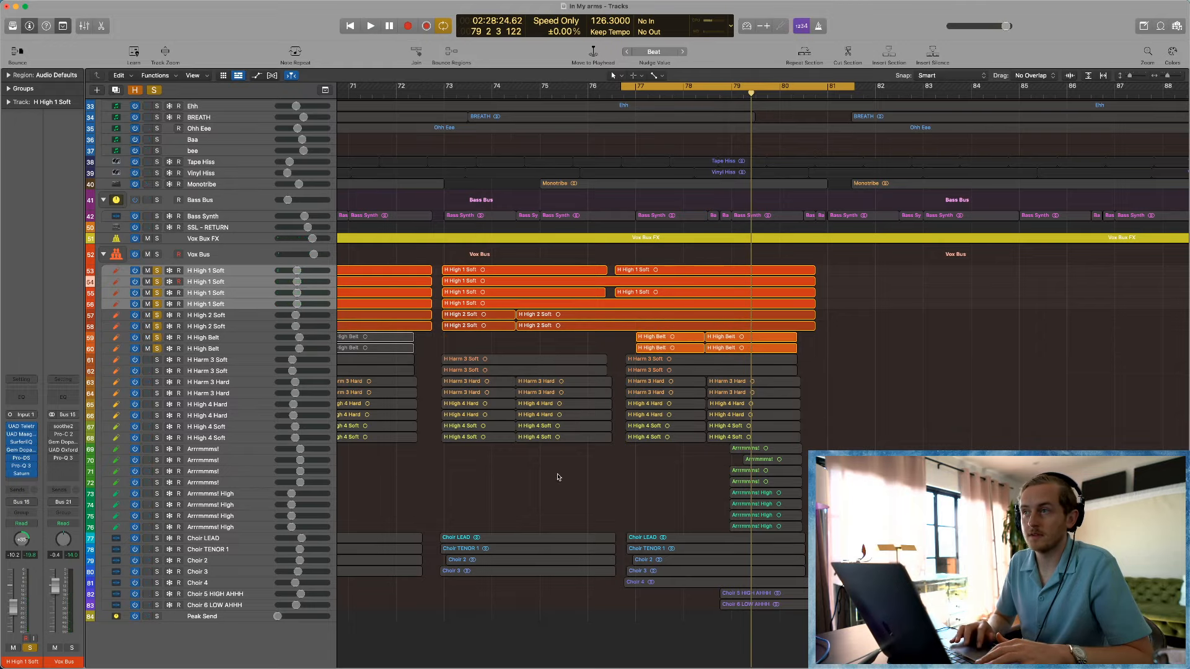
{"action": "key", "text": "space"}
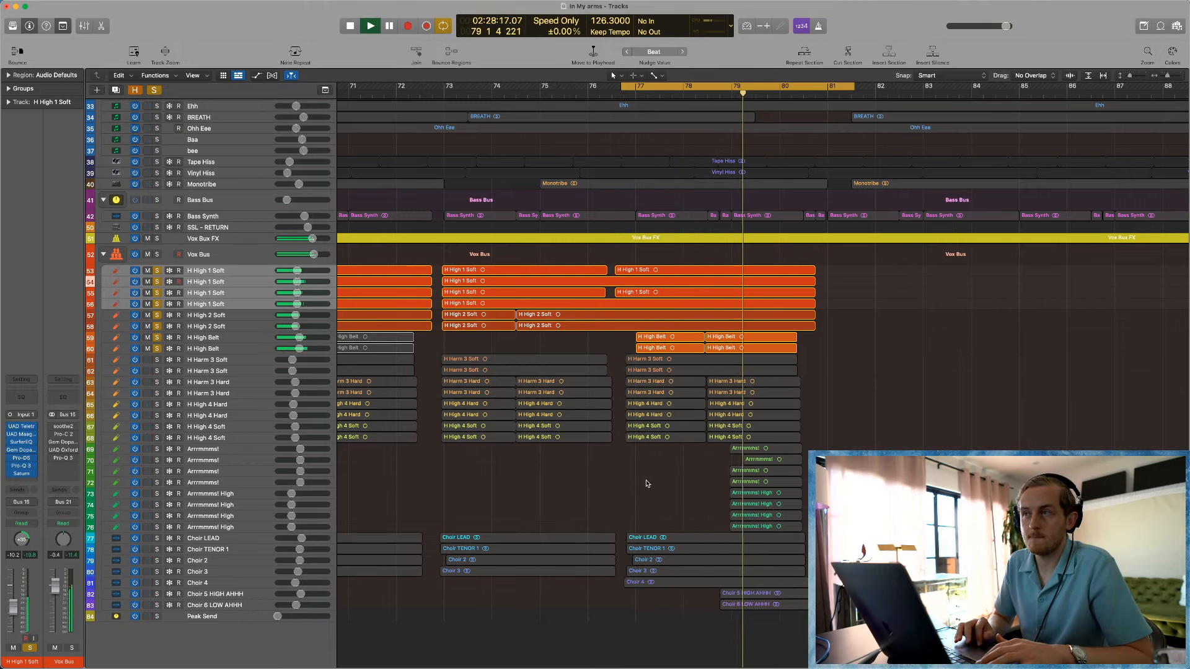
{"action": "key", "text": "space"}
Step: Unsolo the H High 1 Soft and H High 2 Soft tracks and play the two H High Belt vocals alone
{"action": "left_click_drag", "start_coordinate": [157, 327], "coordinate": [158, 271]}
{"action": "key", "text": "Return"}
{"action": "key", "text": "space"}
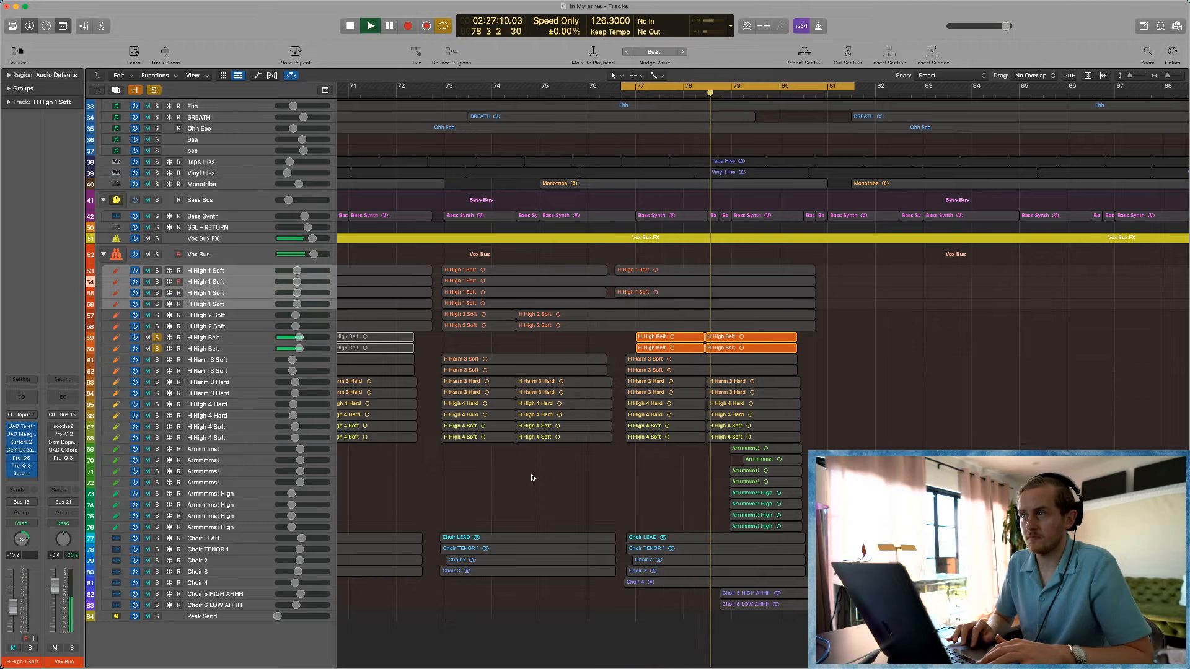
{"action": "scroll", "coordinate": [532, 477], "scroll_direction": "right", "scroll_amount": 5}
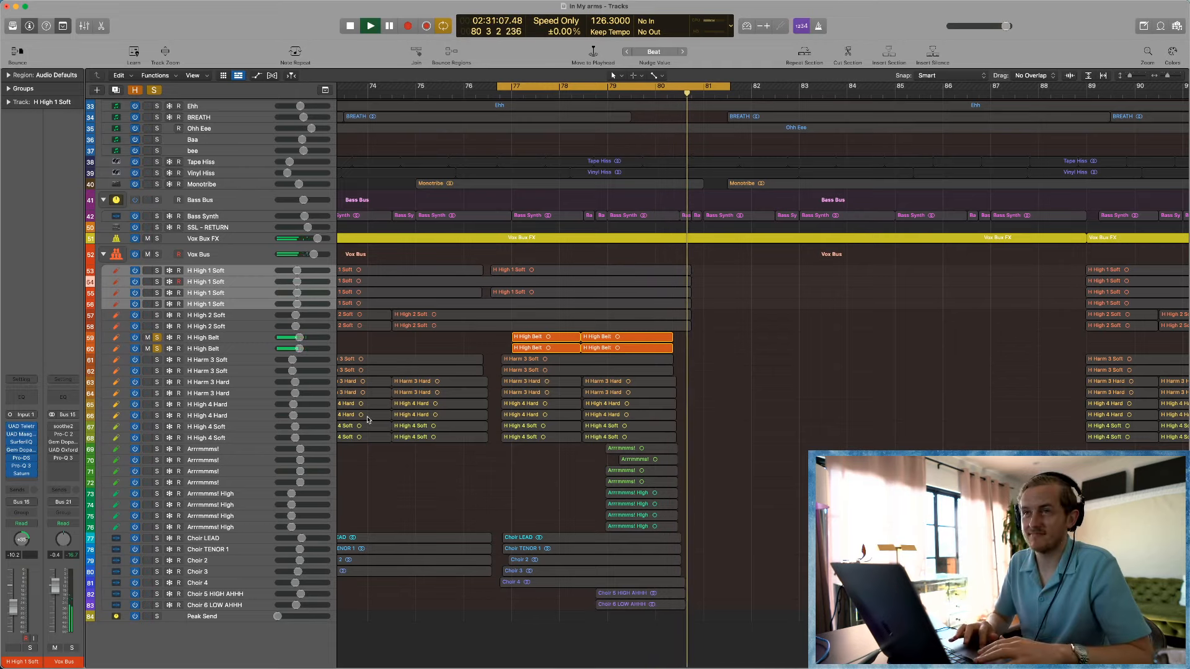
{"action": "key", "text": "space"}
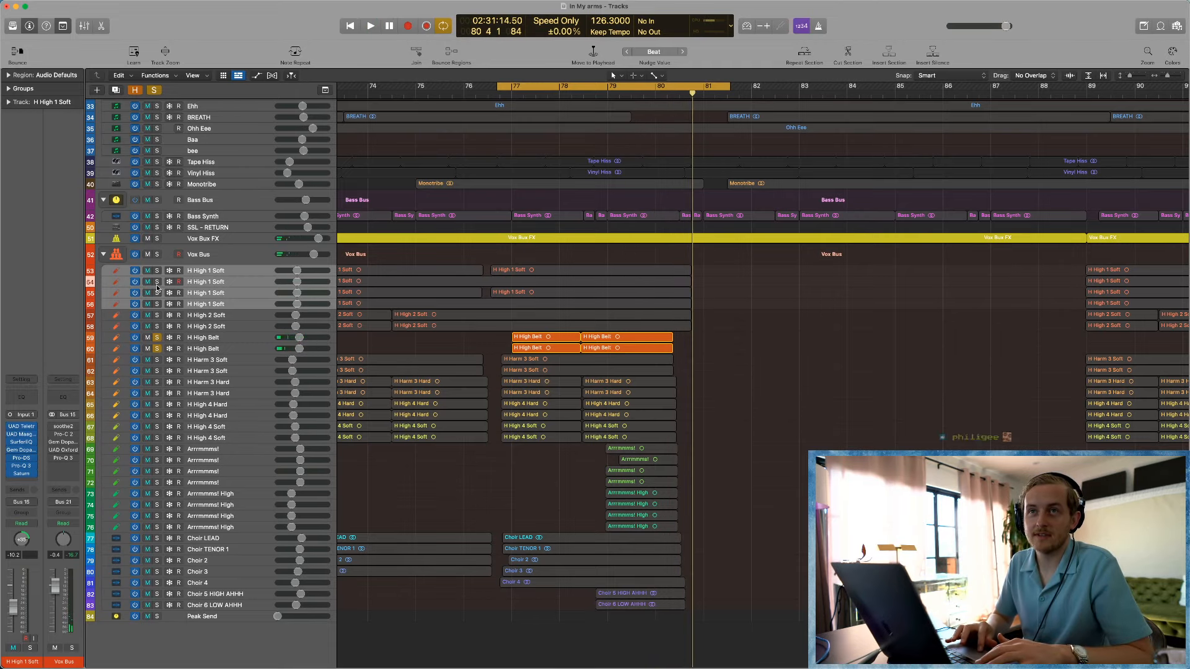
Step: Solo the H High 1 Soft, H High 2 Soft, H Harm 3 Soft and H Harm 3 Hard tracks with the belts and play them together
{"action": "left_click_drag", "start_coordinate": [157, 327], "coordinate": [157, 287]}
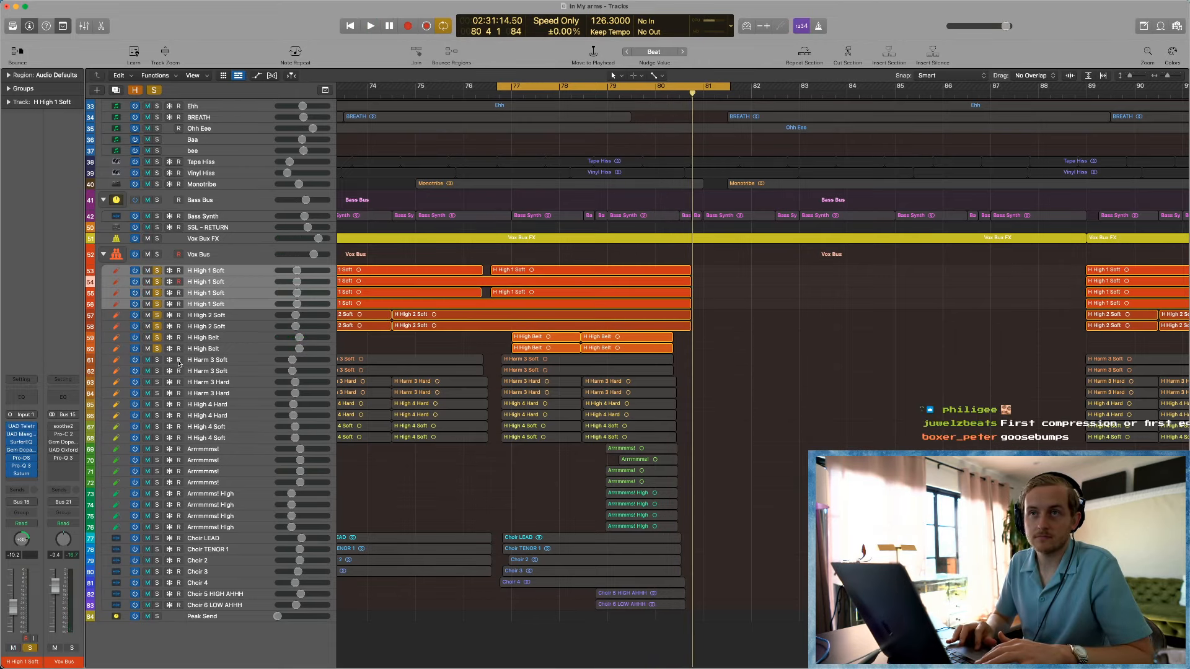
{"action": "left_click_drag", "start_coordinate": [157, 361], "coordinate": [158, 384]}
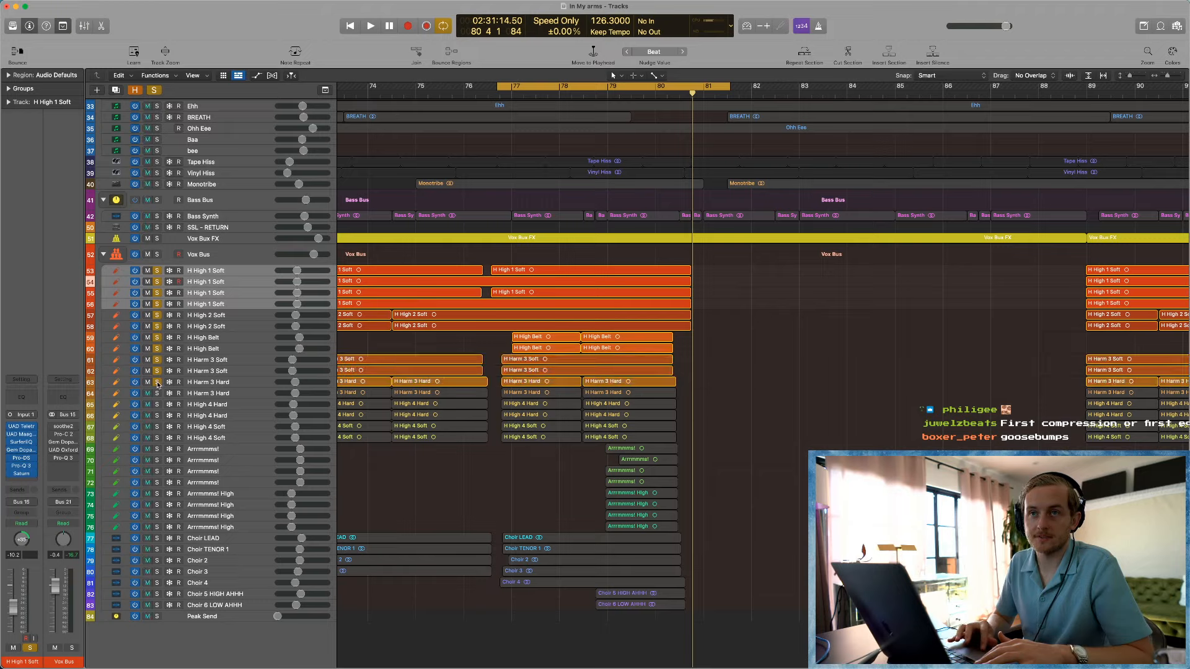
{"action": "left_click", "coordinate": [157, 393]}
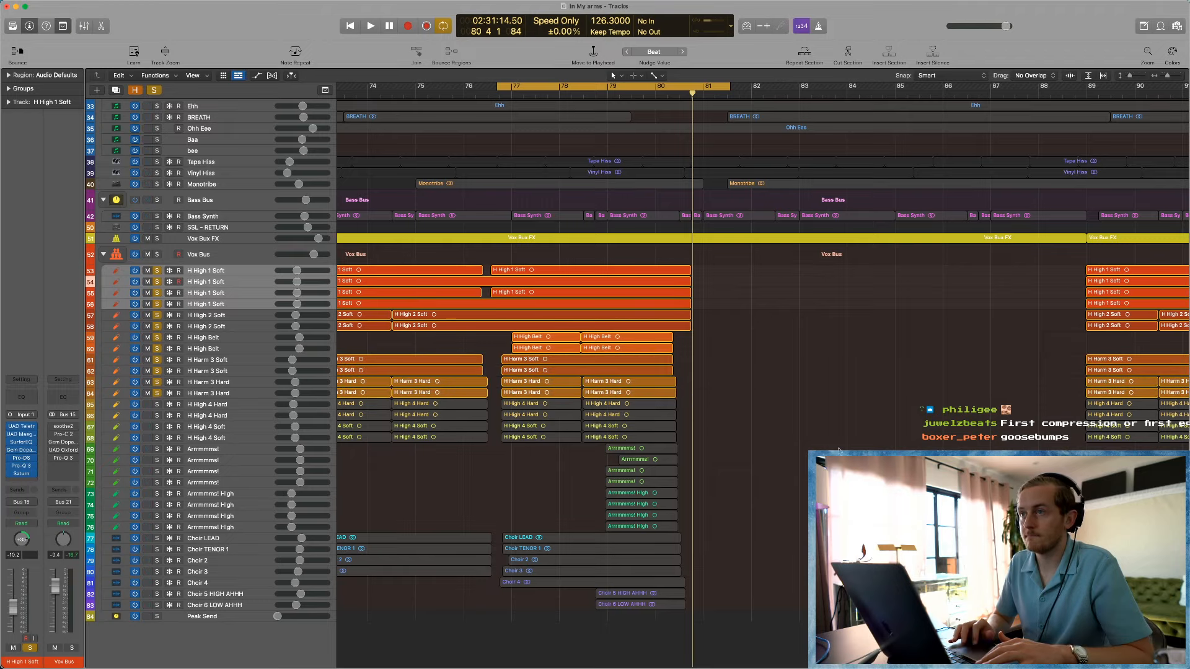
{"action": "left_click", "coordinate": [527, 437]}
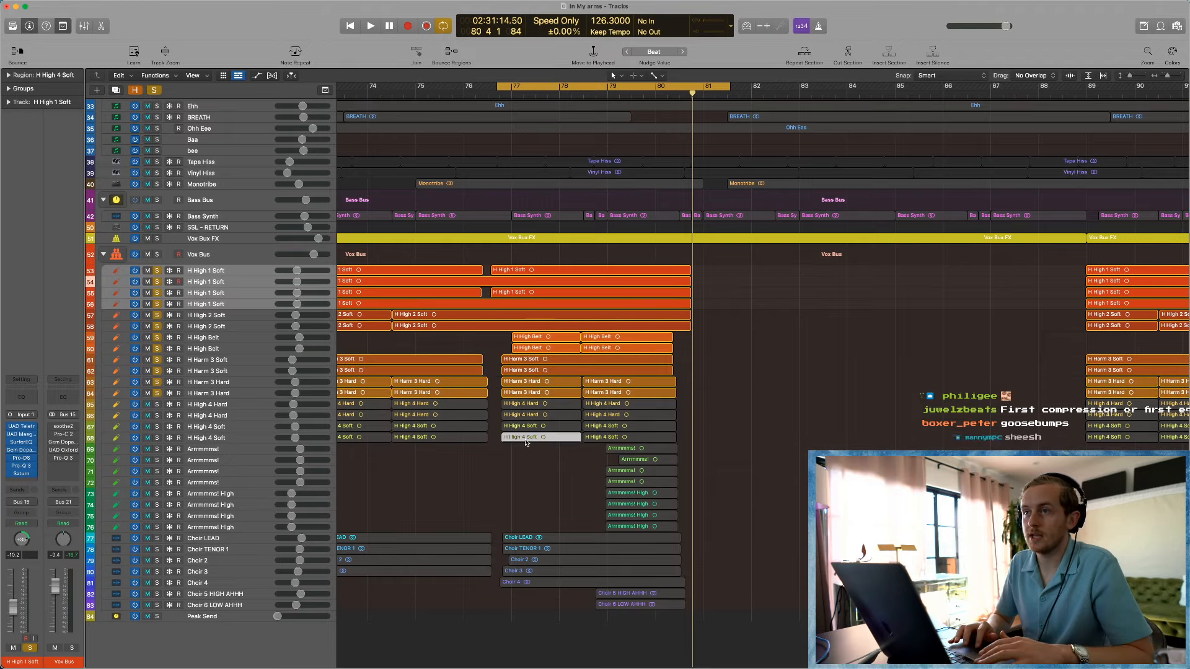
{"action": "key", "text": "space"}
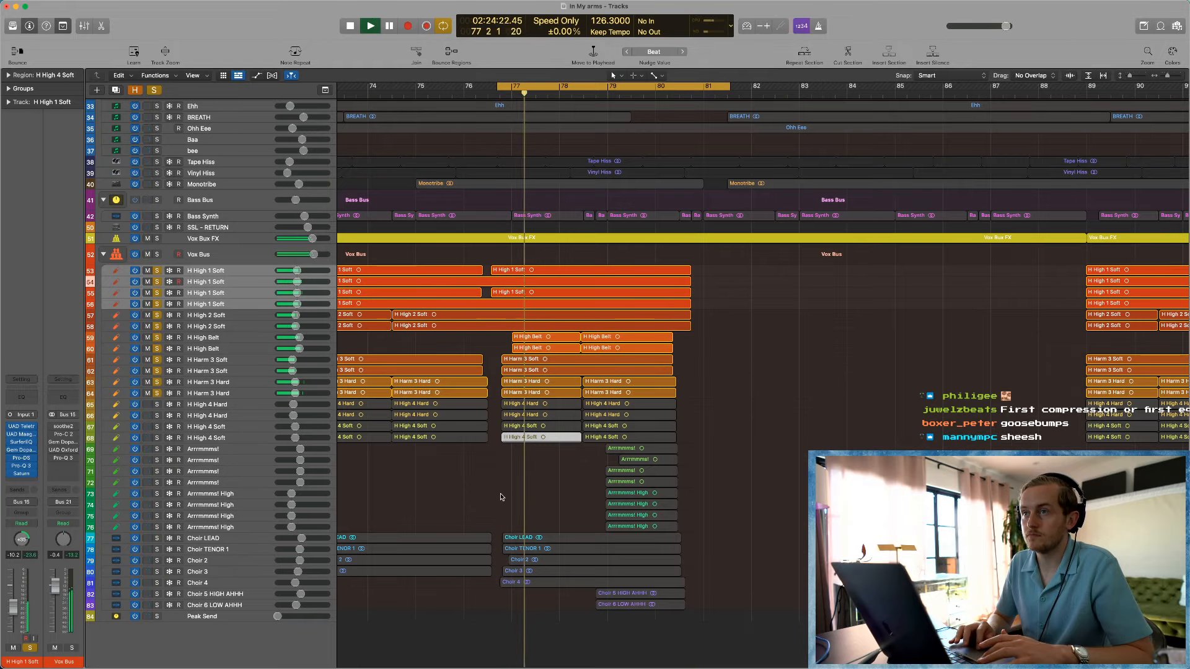
{"action": "left_click", "coordinate": [501, 497]}
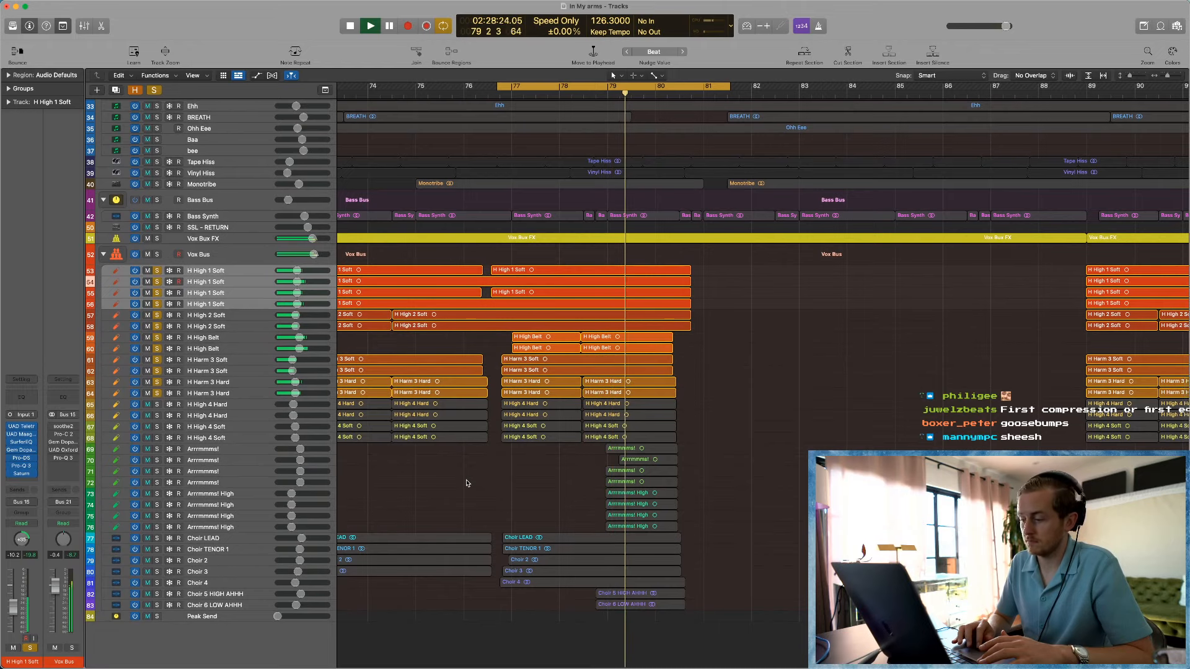
{"action": "key", "text": "space"}
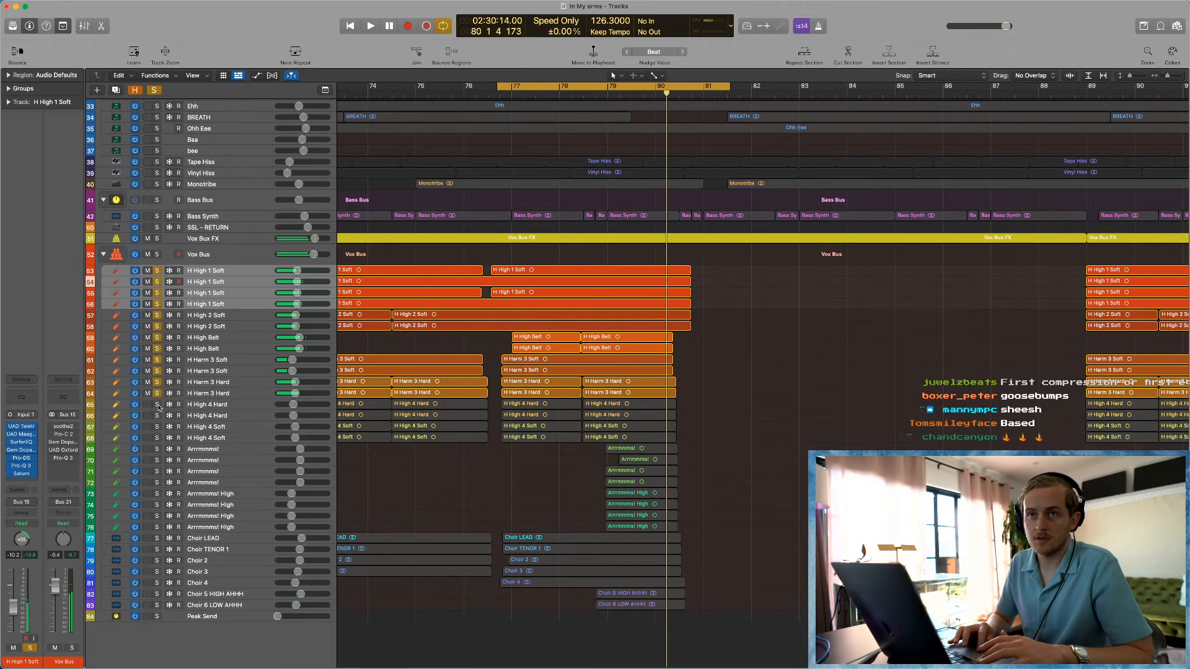
Step: Add the H High 4 Hard and H High 4 Soft vocals to the solos while auditioning the growing stack
{"action": "left_click", "coordinate": [157, 404]}
{"action": "left_click", "coordinate": [157, 415]}
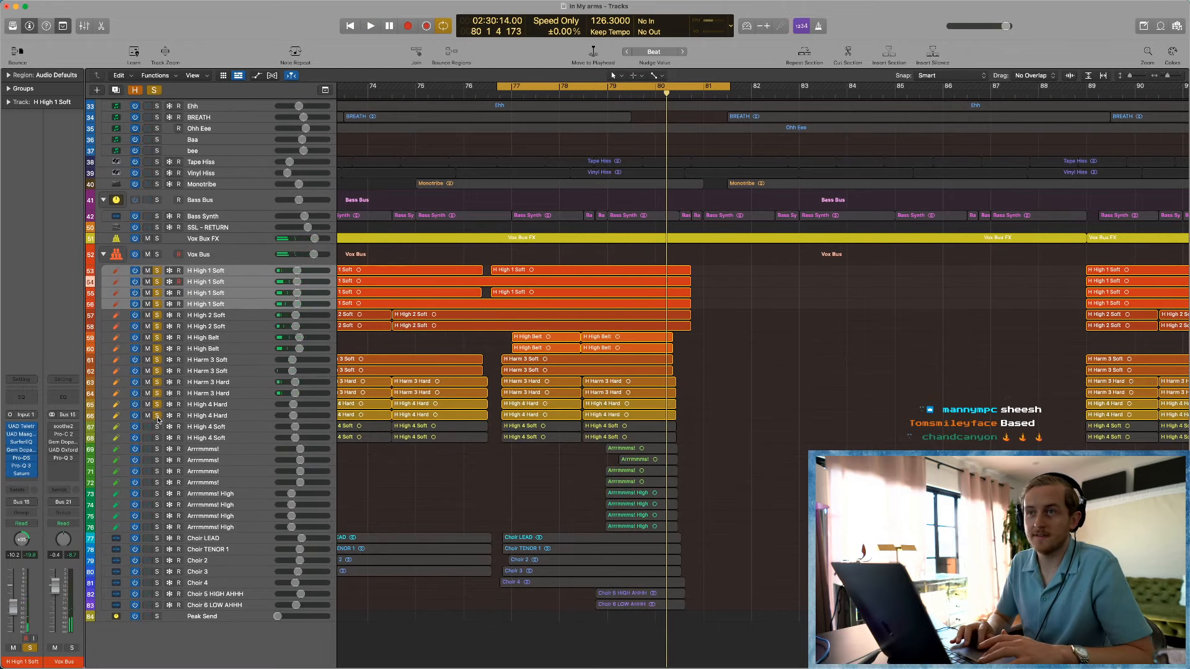
{"action": "key", "text": "space"}
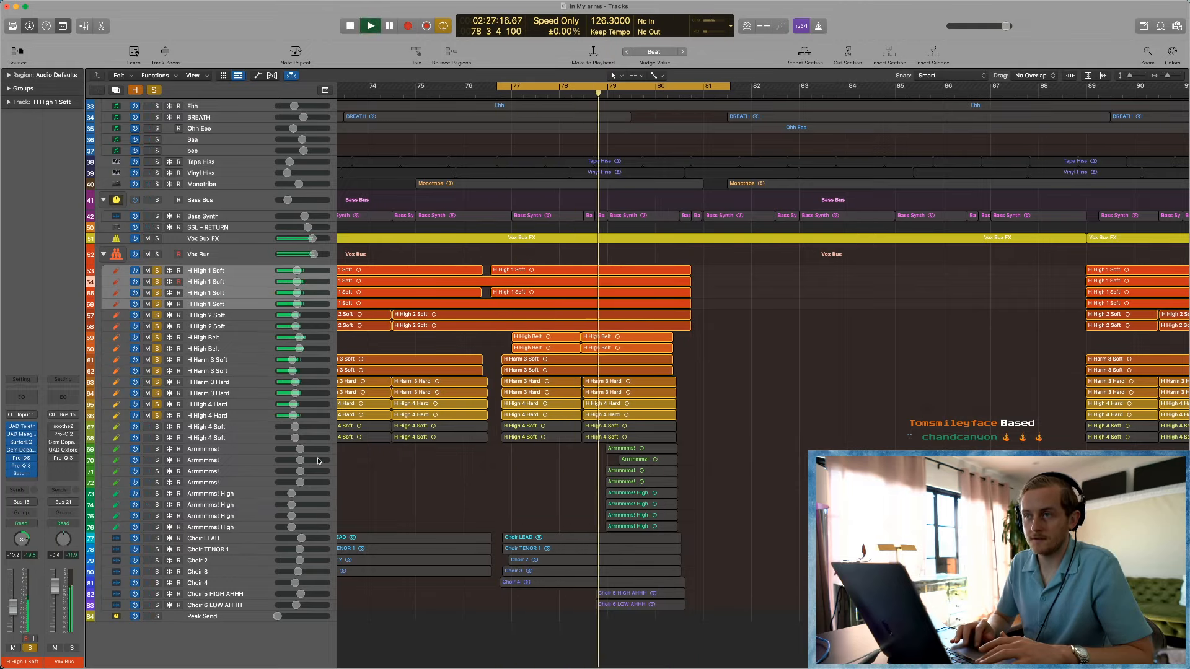
{"action": "left_click", "coordinate": [157, 427]}
{"action": "key", "text": "space"}
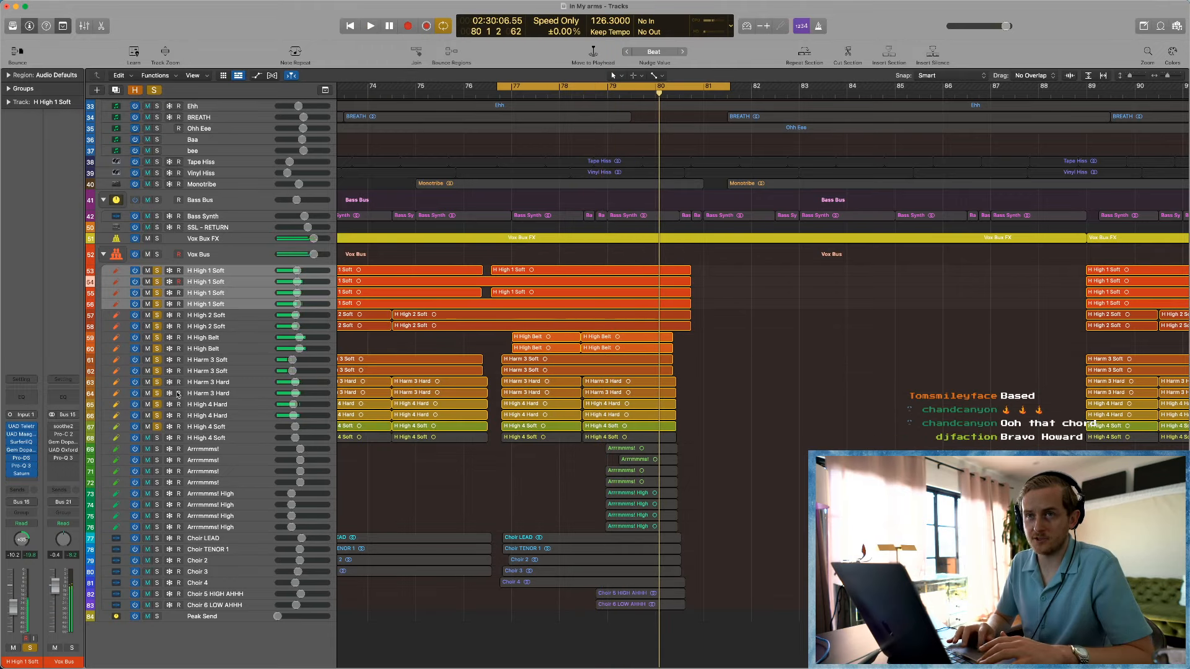
Step: Unsolo the H High 1 Soft, H High 2 Soft and H High Belt tracks and play the remaining harmony vocals
{"action": "left_click_drag", "start_coordinate": [157, 303], "coordinate": [159, 349]}
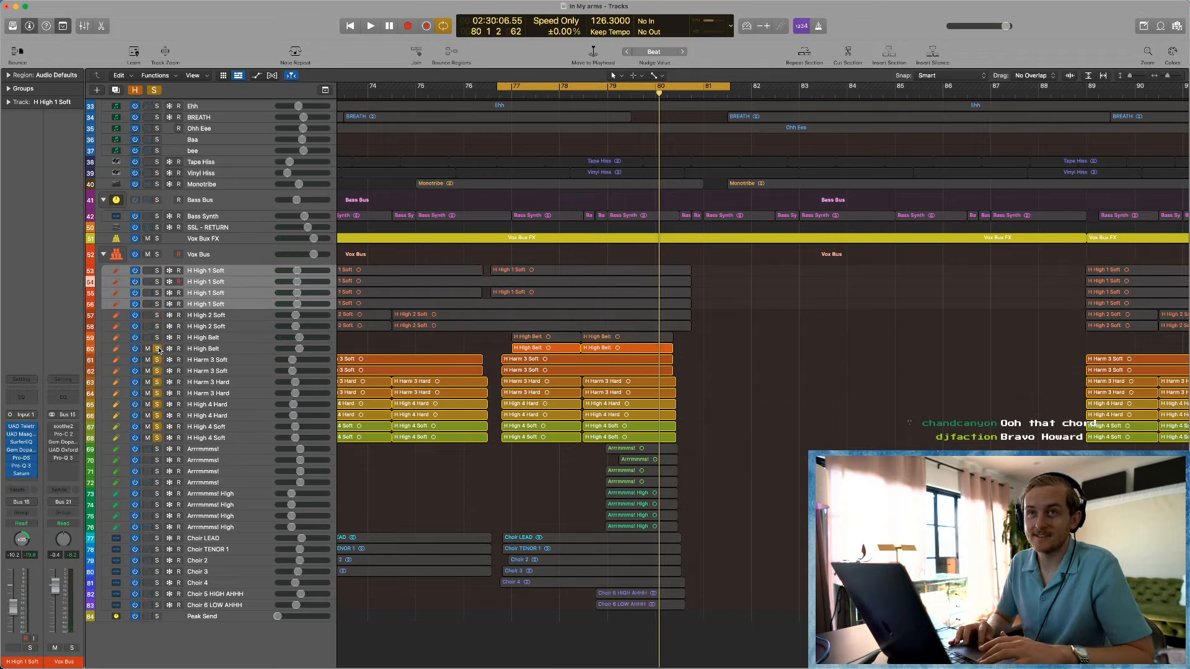
{"action": "key", "text": "space"}
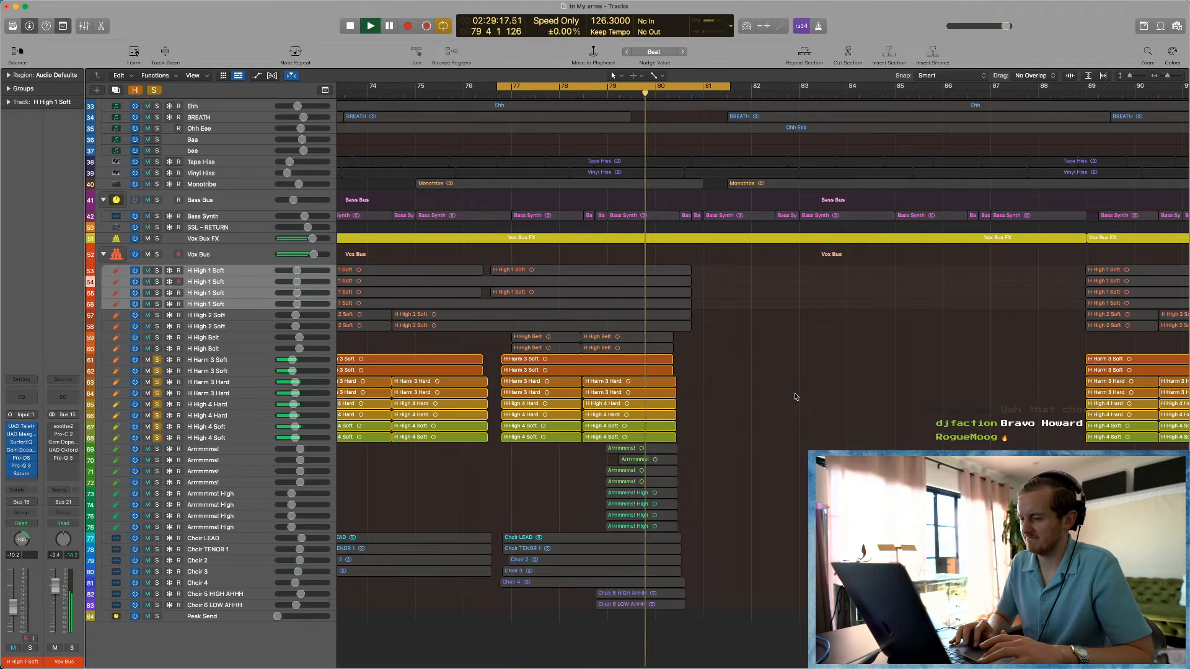
{"action": "key", "text": "space"}
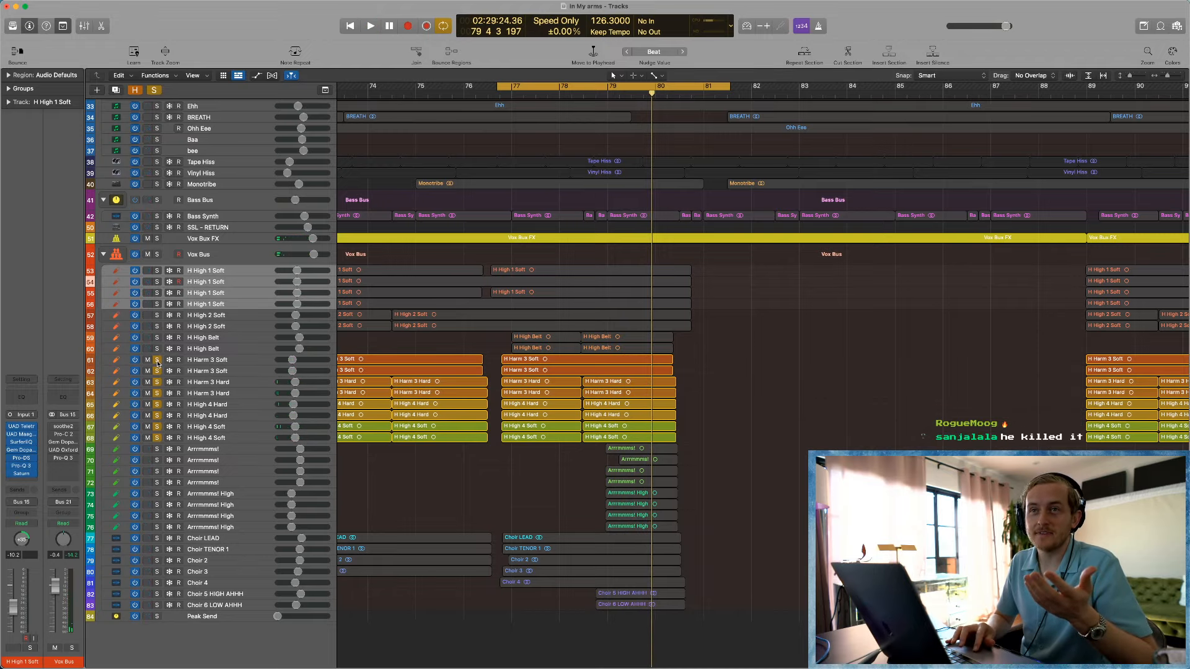
Step: Remove the two H Harm 3 Soft tracks from the solos and play the H Harm 3 Hard and H High 4 vocals
{"action": "left_click", "coordinate": [156, 360]}
{"action": "left_click", "coordinate": [158, 372]}
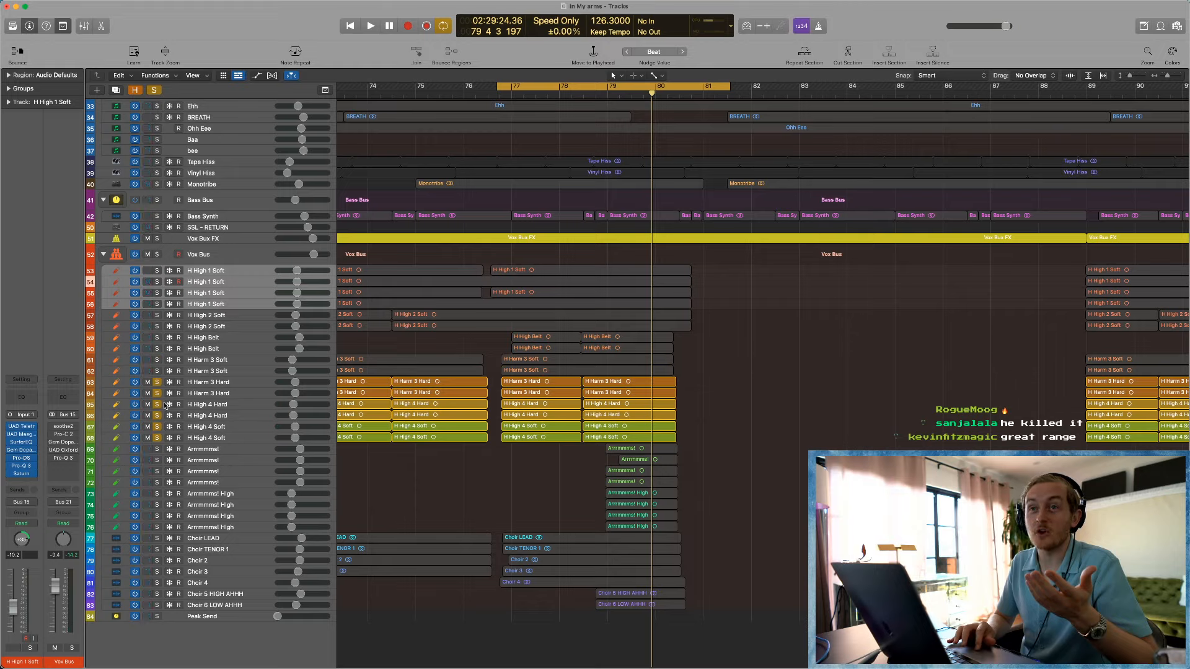
{"action": "key", "text": "space"}
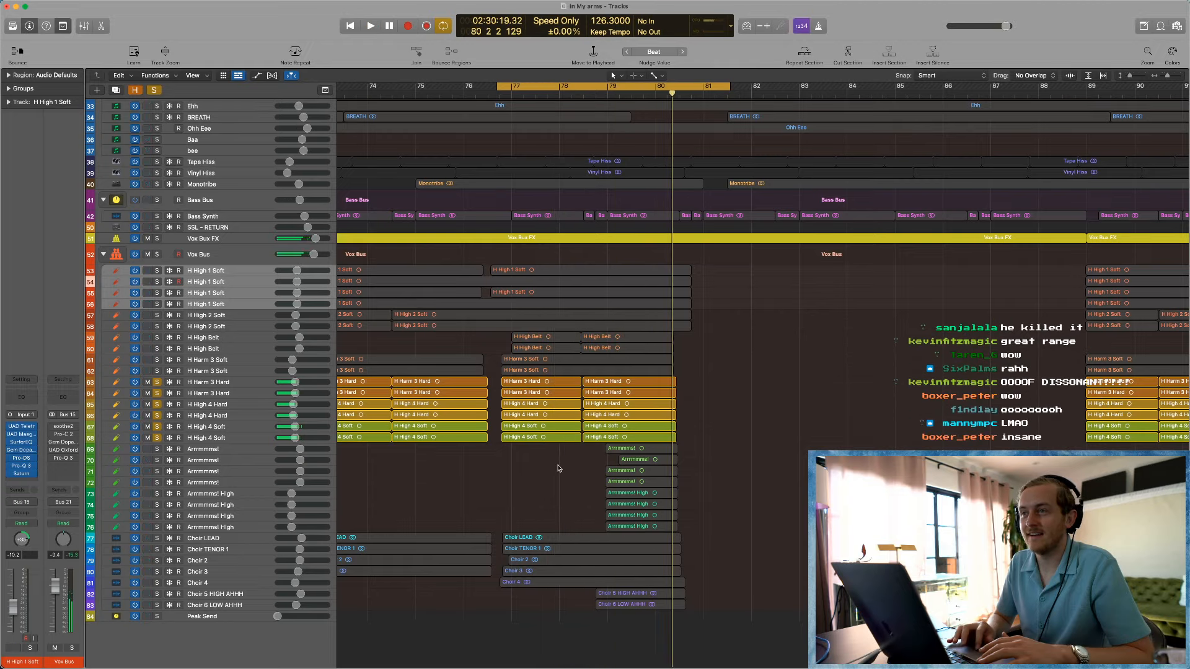
Step: Close the gaps and crossfade the regions on the six soloed H Harm 3 Hard and H High 4 tracks midway through bar 78
{"action": "left_click_drag", "start_coordinate": [559, 465], "coordinate": [590, 410]}
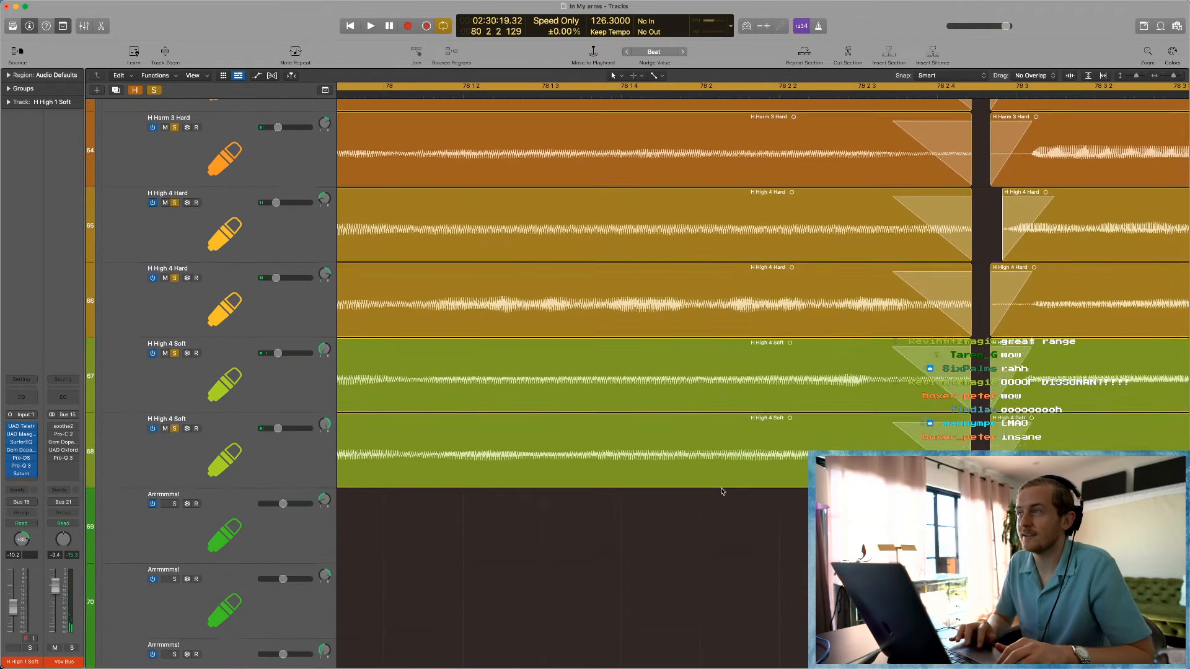
{"action": "key", "text": "super+Left"}
{"action": "key", "text": "super+Left"}
{"action": "key", "text": "super+Left"}
{"action": "key", "text": "super+Left"}
{"action": "key", "text": "super+Left"}
{"action": "scroll", "coordinate": [726, 544], "scroll_direction": "left", "scroll_amount": 5}
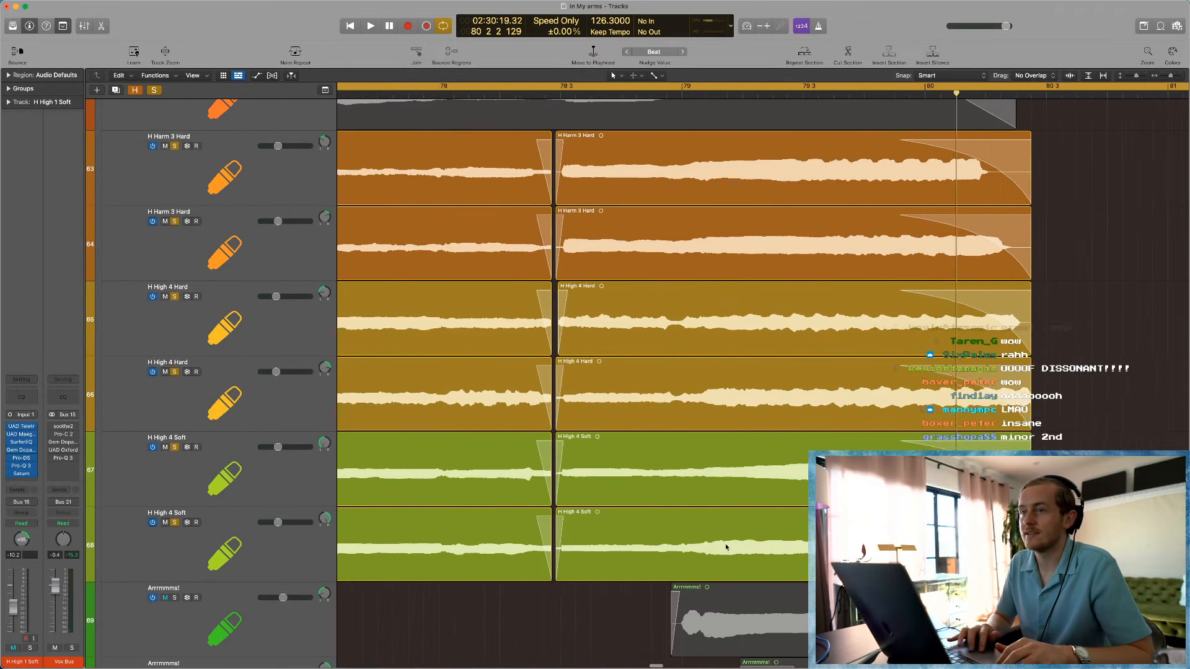
{"action": "left_click_drag", "start_coordinate": [554, 607], "coordinate": [594, 197]}
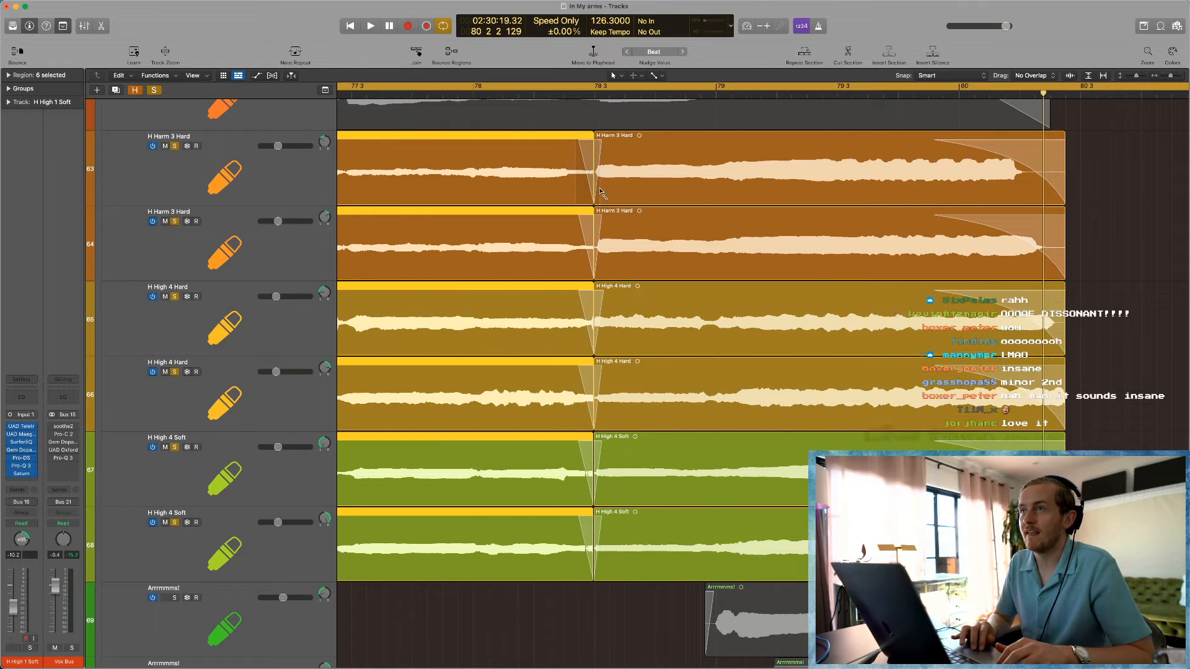
Step: Play the six soloed vocals from bar 78 through the crossfaded region joins
{"action": "left_click", "coordinate": [474, 92]}
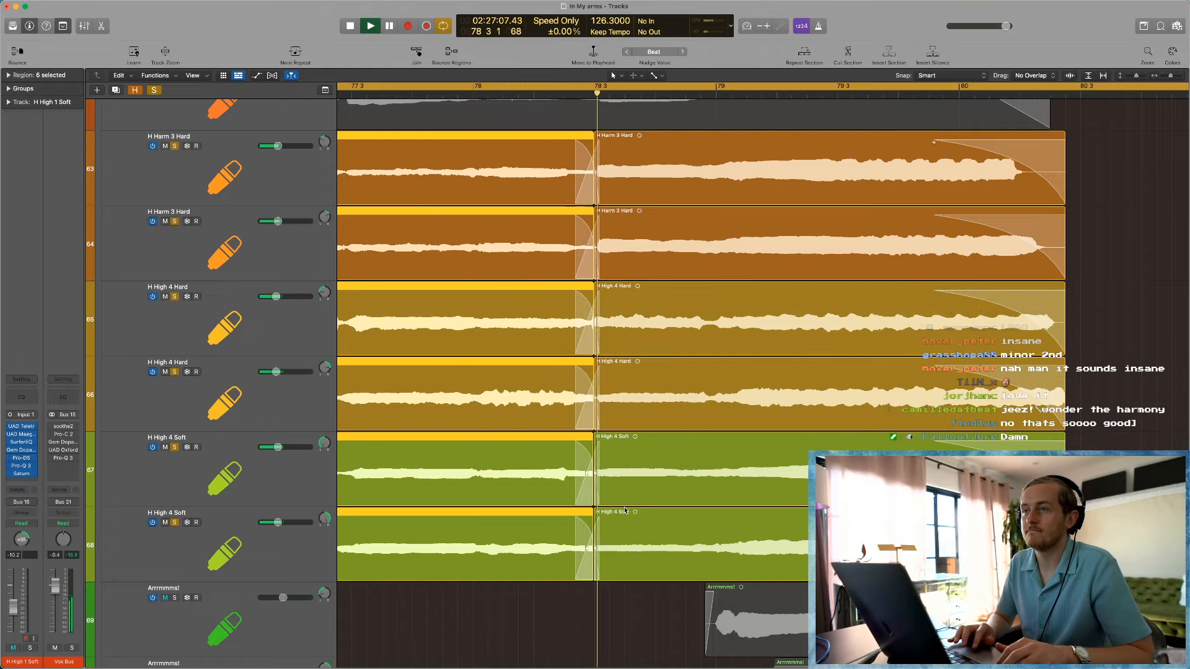
{"action": "key", "text": "super+Left"}
{"action": "key", "text": "super+Left"}
{"action": "key", "text": "super+Left"}
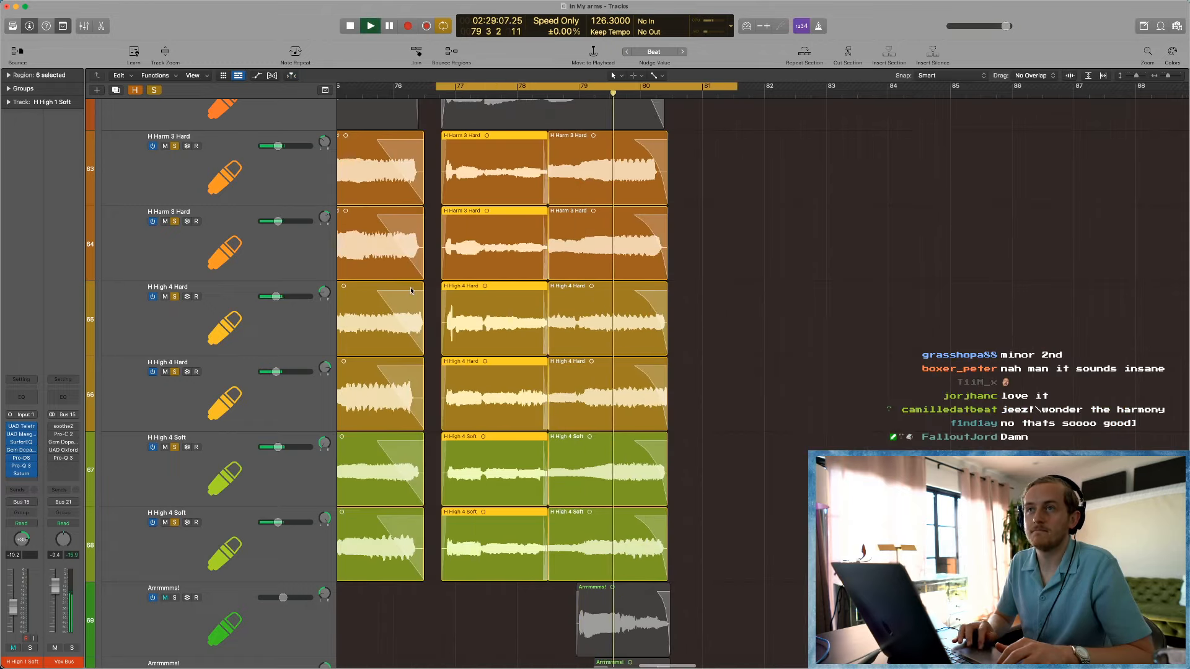
{"action": "key", "text": "space"}
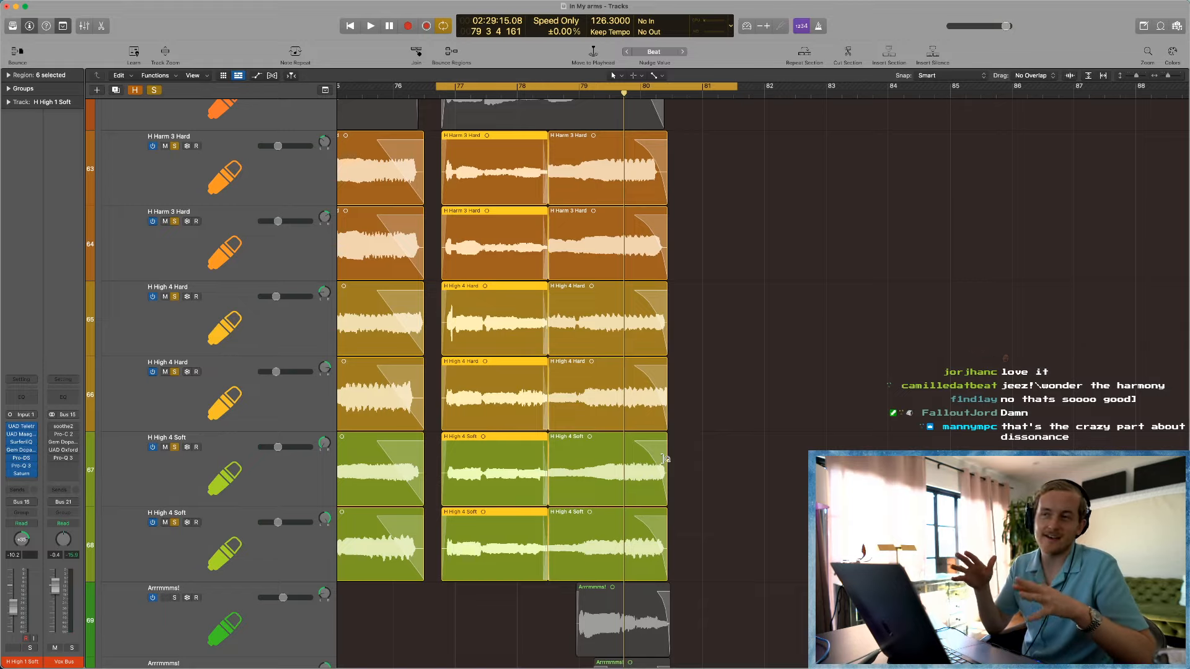
Step: Clear the region selection, add the four H High 1 Soft tracks to the solos, and play the combined vocals
{"action": "scroll", "coordinate": [665, 459], "scroll_direction": "down", "scroll_amount": 4}
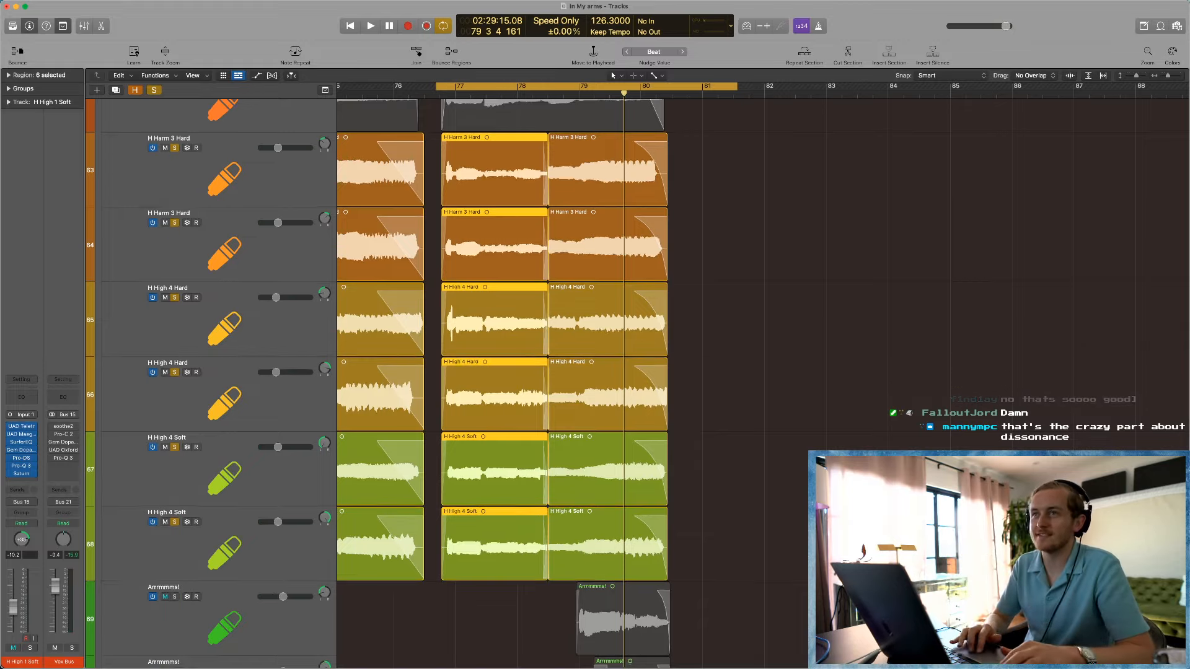
{"action": "scroll", "coordinate": [682, 333], "scroll_direction": "left", "scroll_amount": 5}
{"action": "scroll", "coordinate": [682, 333], "scroll_direction": "down", "scroll_amount": 3}
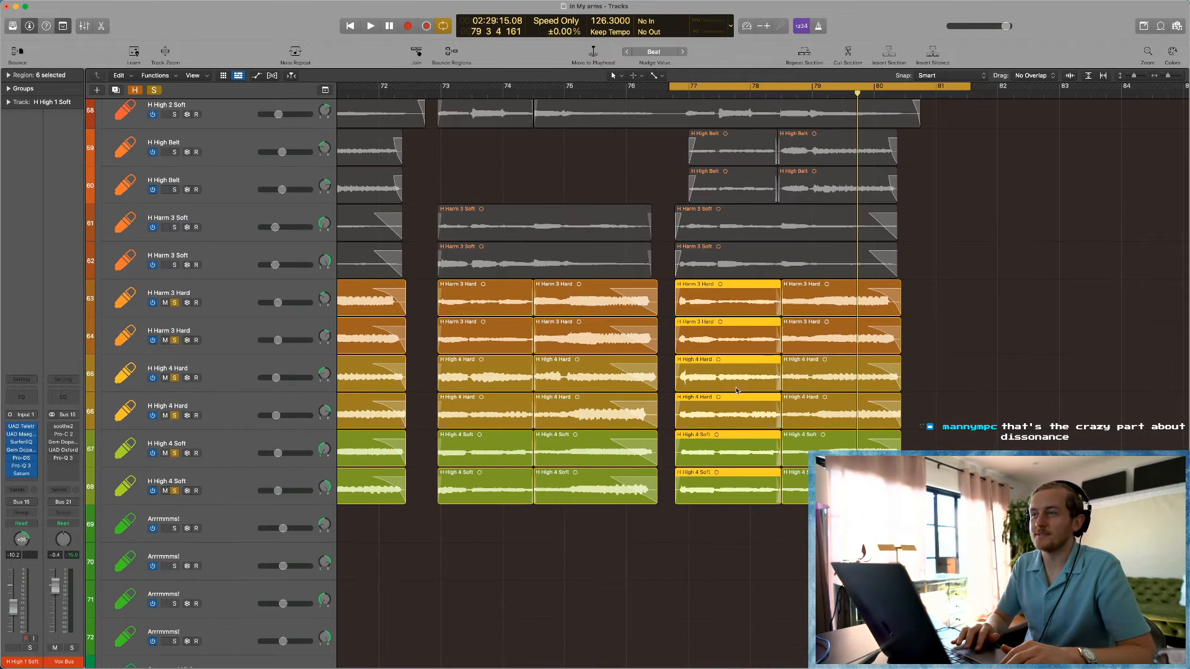
{"action": "scroll", "coordinate": [732, 384], "scroll_direction": "right", "scroll_amount": 3}
{"action": "scroll", "coordinate": [776, 431], "scroll_direction": "down", "scroll_amount": 3}
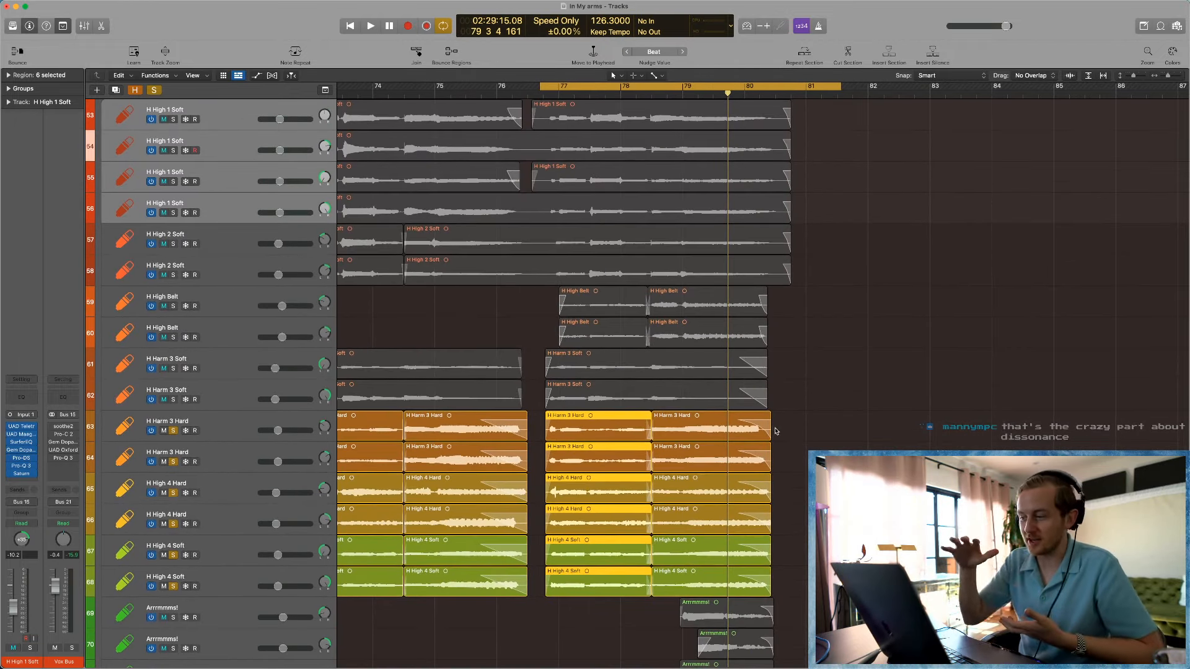
{"action": "scroll", "coordinate": [804, 420], "scroll_direction": "down", "scroll_amount": 3}
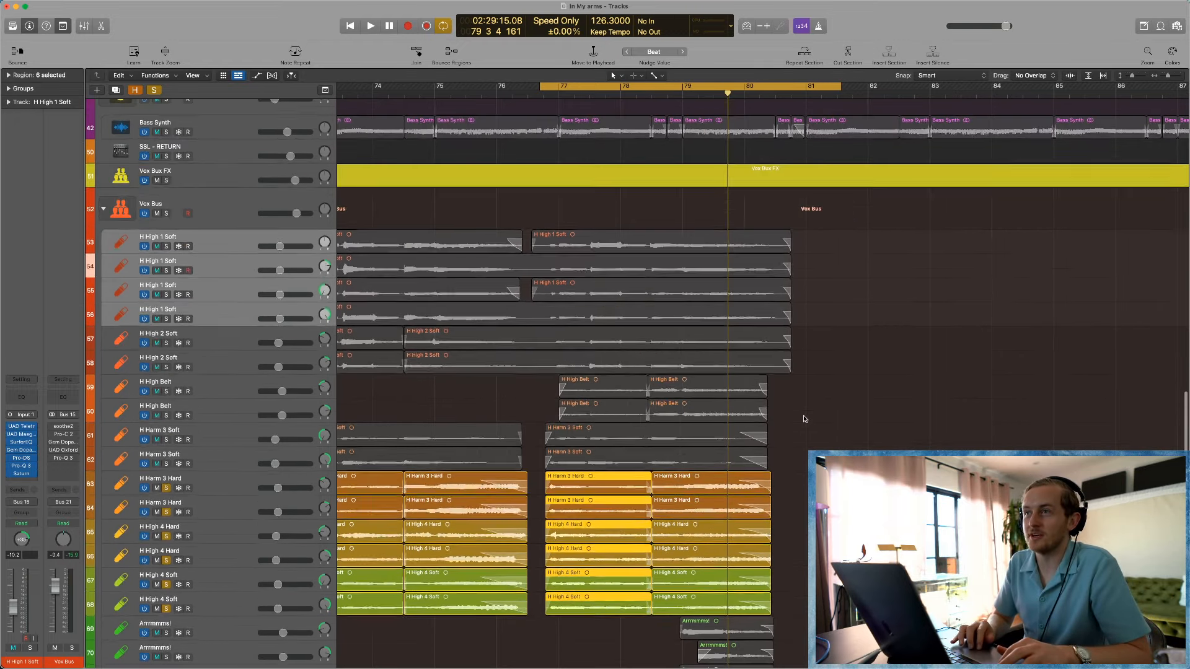
{"action": "left_click", "coordinate": [804, 420]}
{"action": "scroll", "coordinate": [638, 376], "scroll_direction": "down", "scroll_amount": 2}
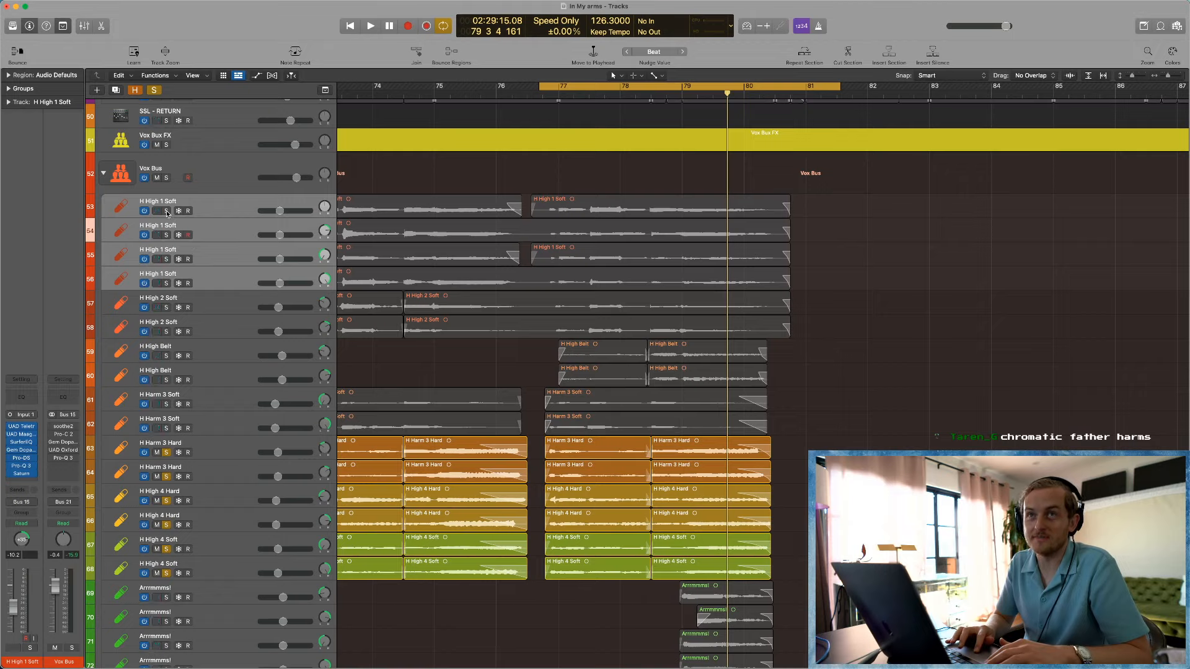
{"action": "left_click_drag", "start_coordinate": [166, 211], "coordinate": [173, 280]}
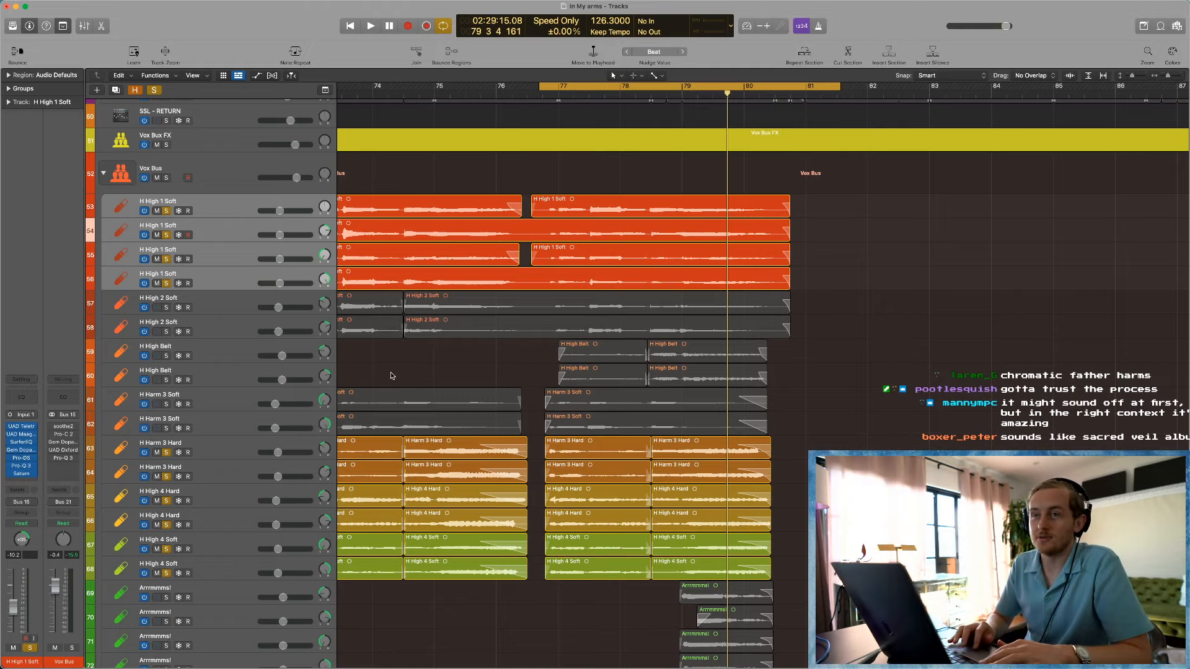
{"action": "scroll", "coordinate": [400, 370], "scroll_direction": "down", "scroll_amount": 1}
{"action": "key", "text": "space"}
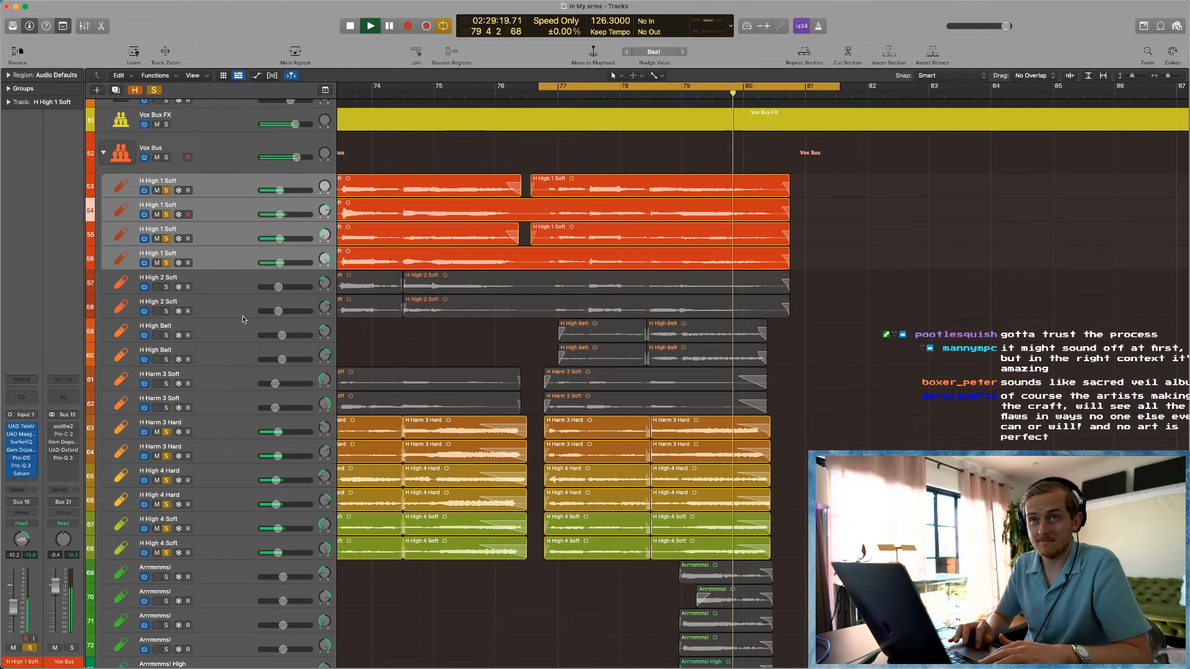
Step: Add the two H High 2 Soft and two H High Belt tracks to the solos and play the combined vocals
{"action": "key", "text": "space"}
{"action": "left_click_drag", "start_coordinate": [165, 287], "coordinate": [166, 360]}
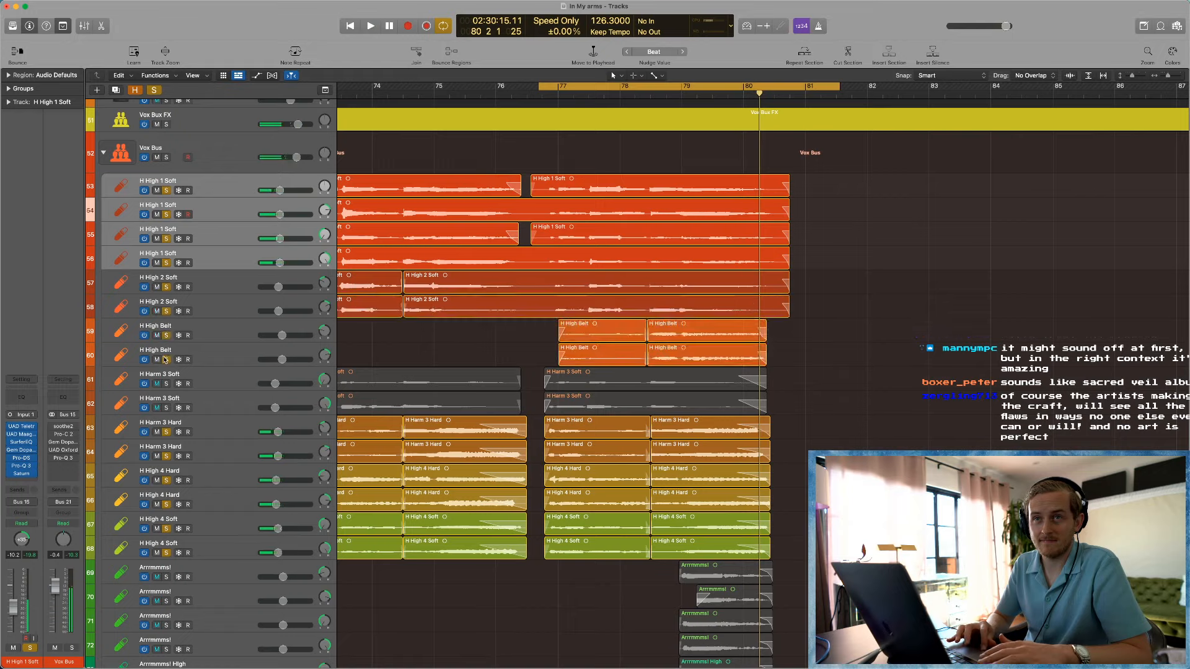
{"action": "key", "text": "space"}
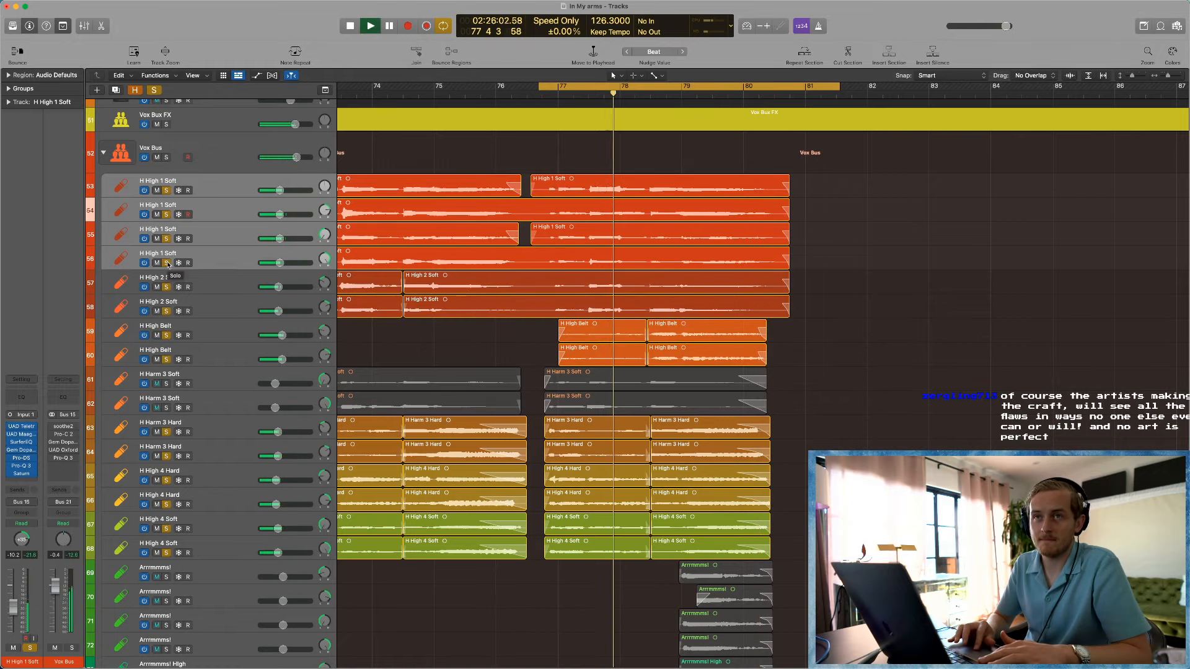
Step: Remove the H High 1 Soft, H High Belt, H Harm 3 Hard and H High 4 Hard tracks from the solos and play the remaining vocals
{"action": "left_click", "coordinate": [166, 263]}
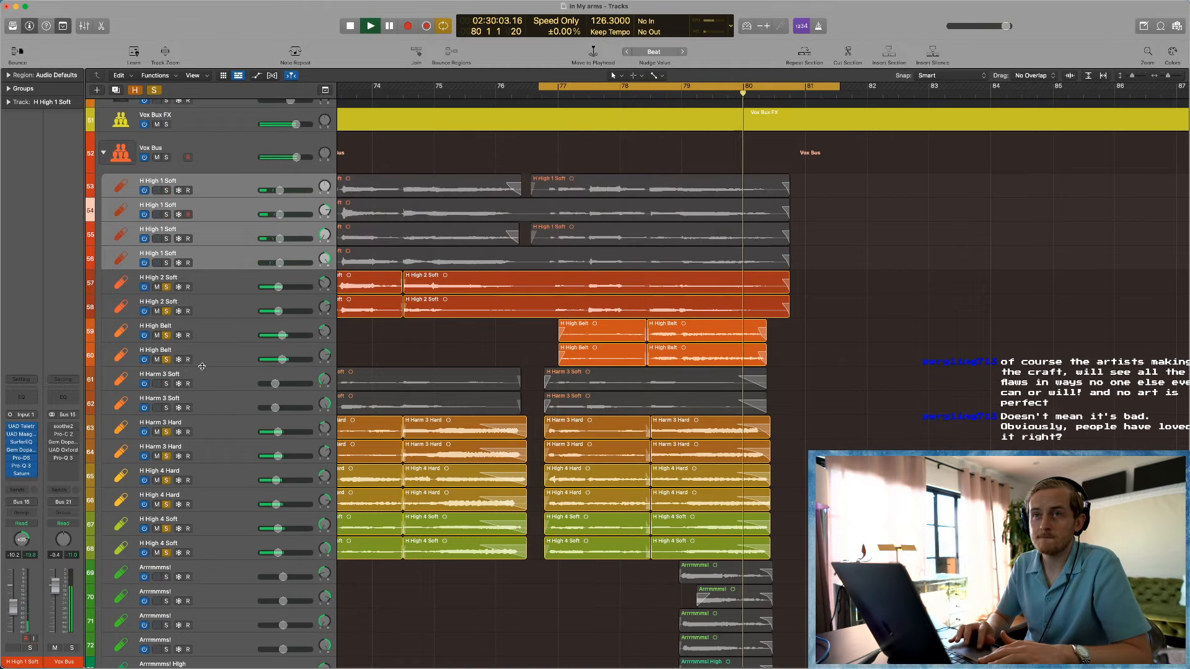
{"action": "left_click", "coordinate": [166, 335]}
{"action": "left_click", "coordinate": [166, 359]}
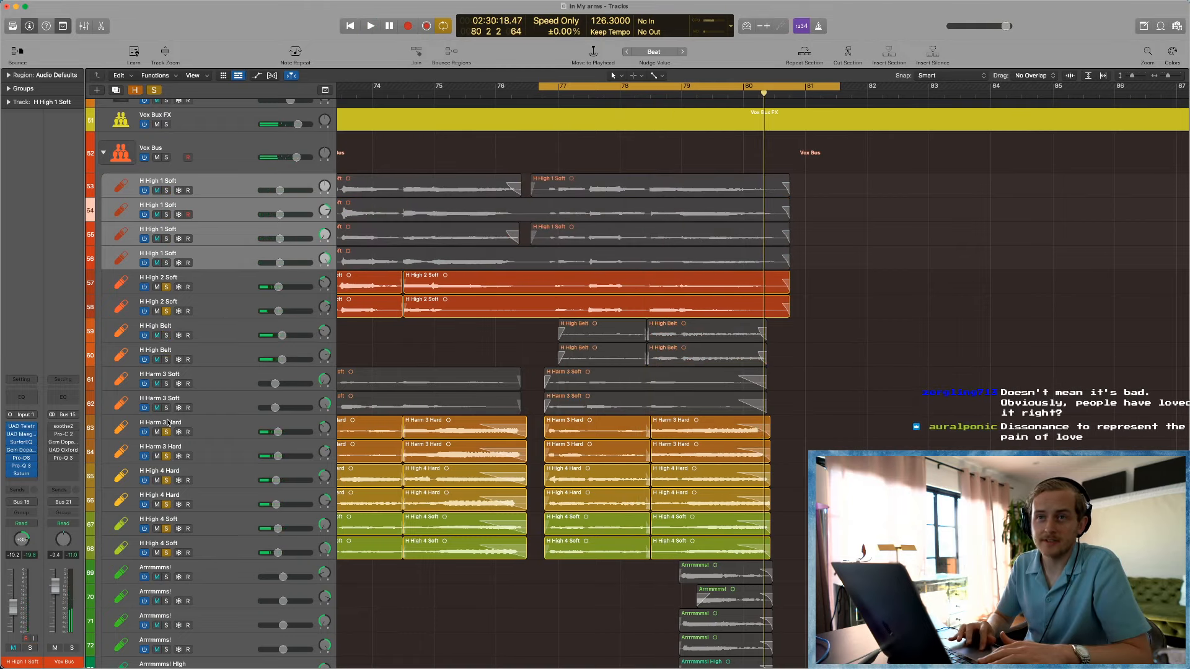
{"action": "left_click", "coordinate": [166, 432]}
{"action": "left_click", "coordinate": [166, 456]}
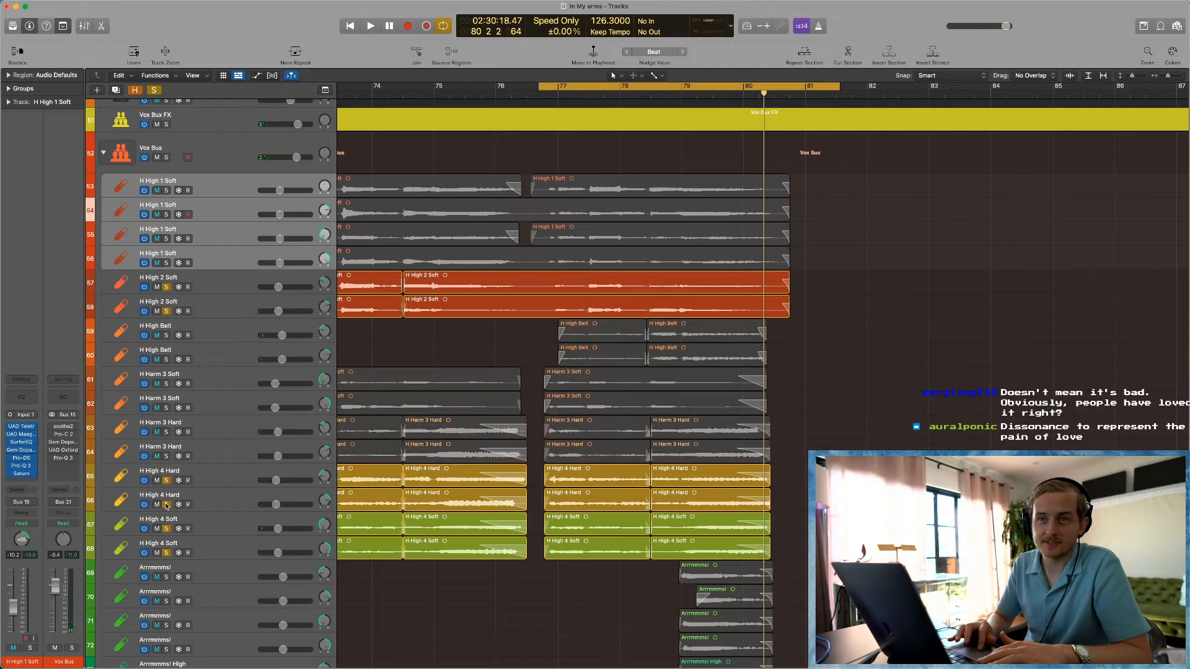
{"action": "left_click", "coordinate": [166, 505]}
{"action": "left_click", "coordinate": [166, 480]}
{"action": "key", "text": "space"}
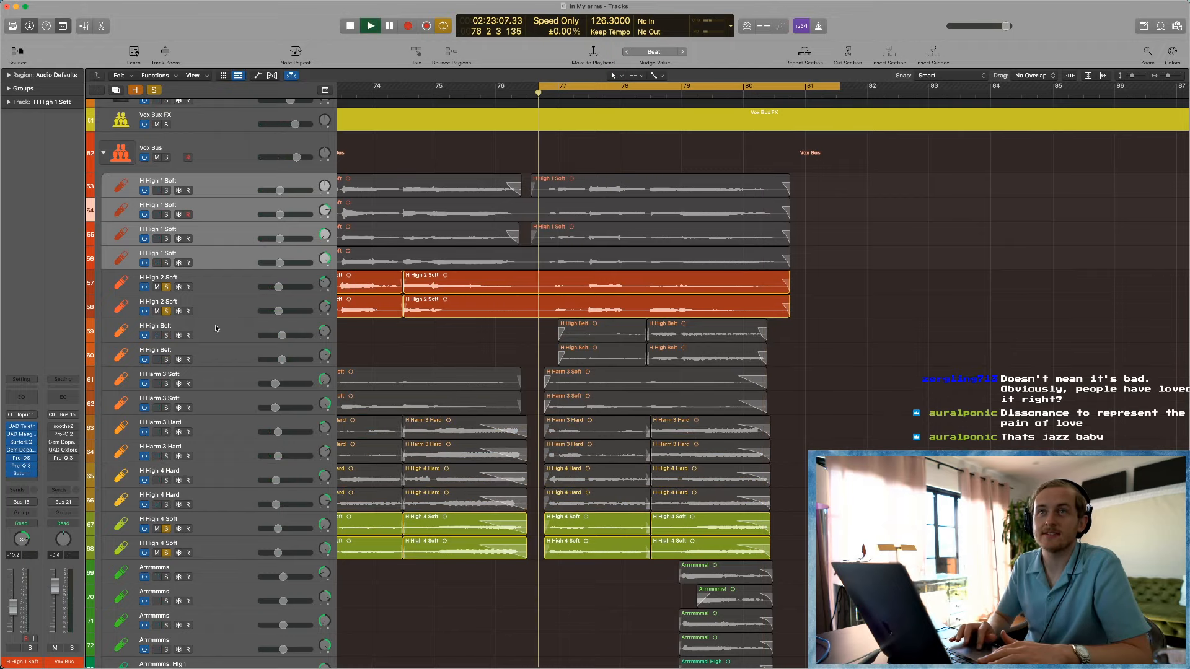
Step: Add the two H Harm 3 Soft tracks to the solos and play them with the H High 2 Soft and H High 4 Soft vocals
{"action": "left_click", "coordinate": [167, 241]}
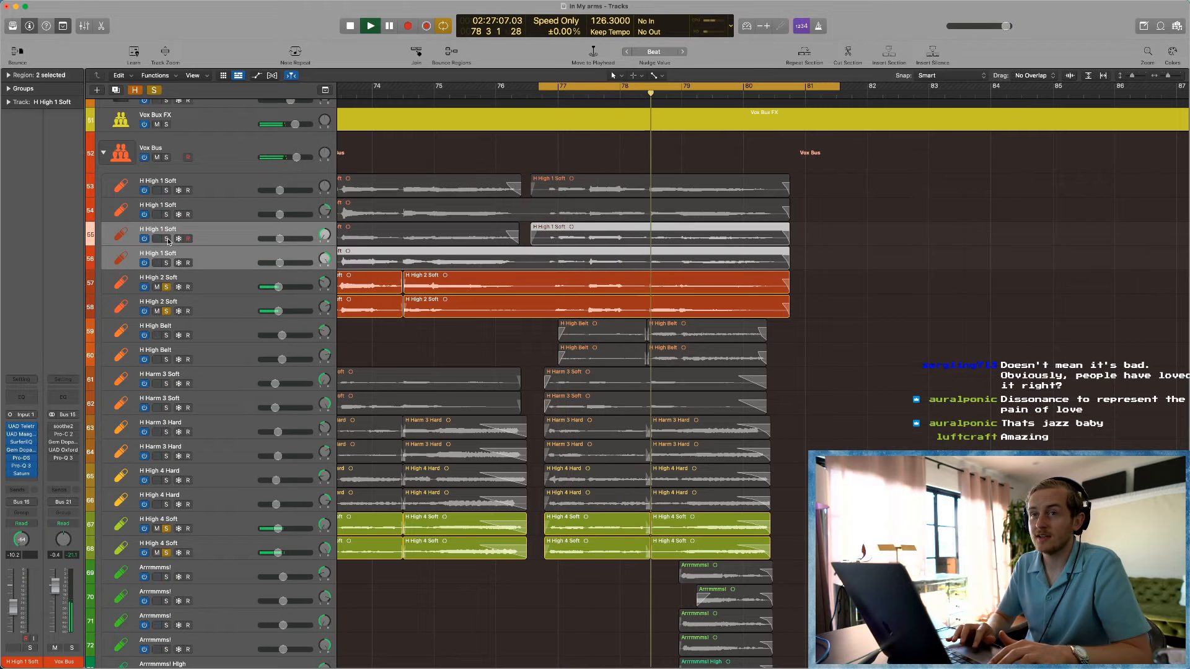
{"action": "left_click", "coordinate": [226, 395]}
{"action": "left_click", "coordinate": [225, 386], "text": "shift"}
{"action": "key", "text": "space"}
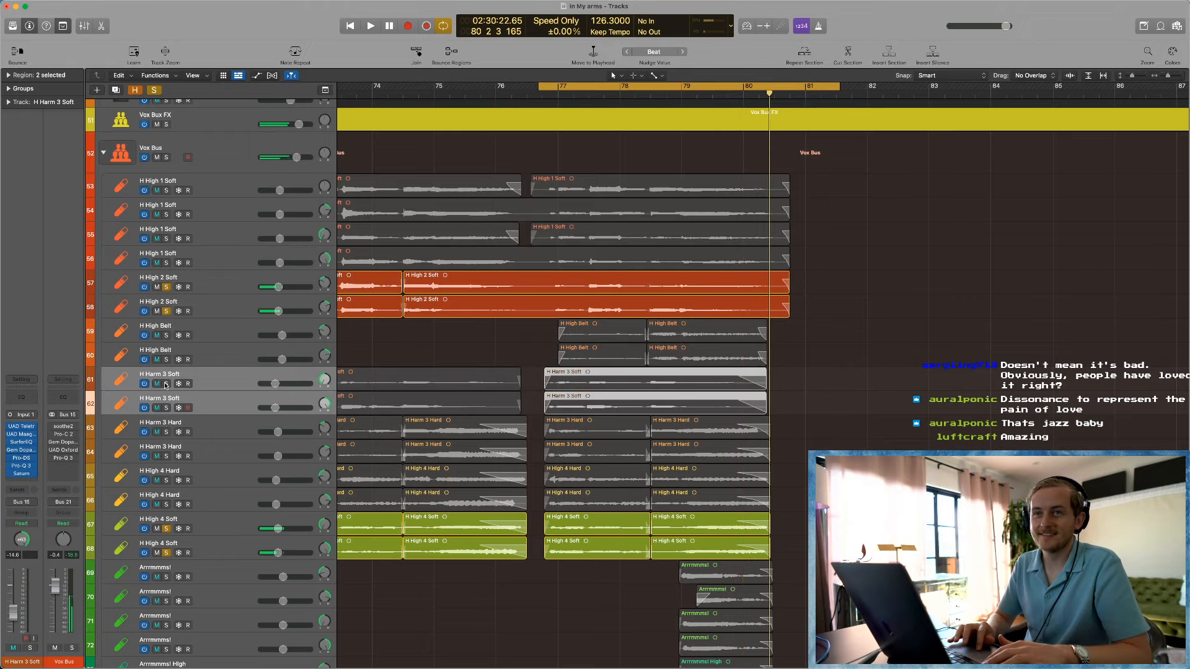
{"action": "left_click", "coordinate": [166, 385]}
{"action": "left_click", "coordinate": [166, 407]}
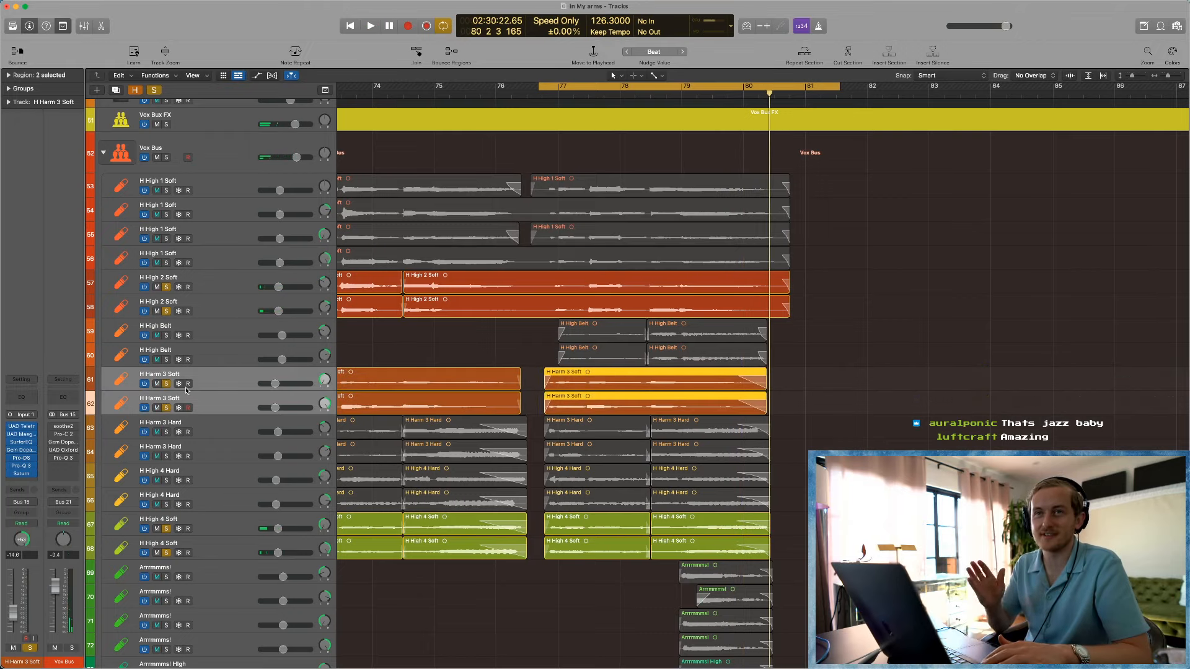
{"action": "key", "text": "space"}
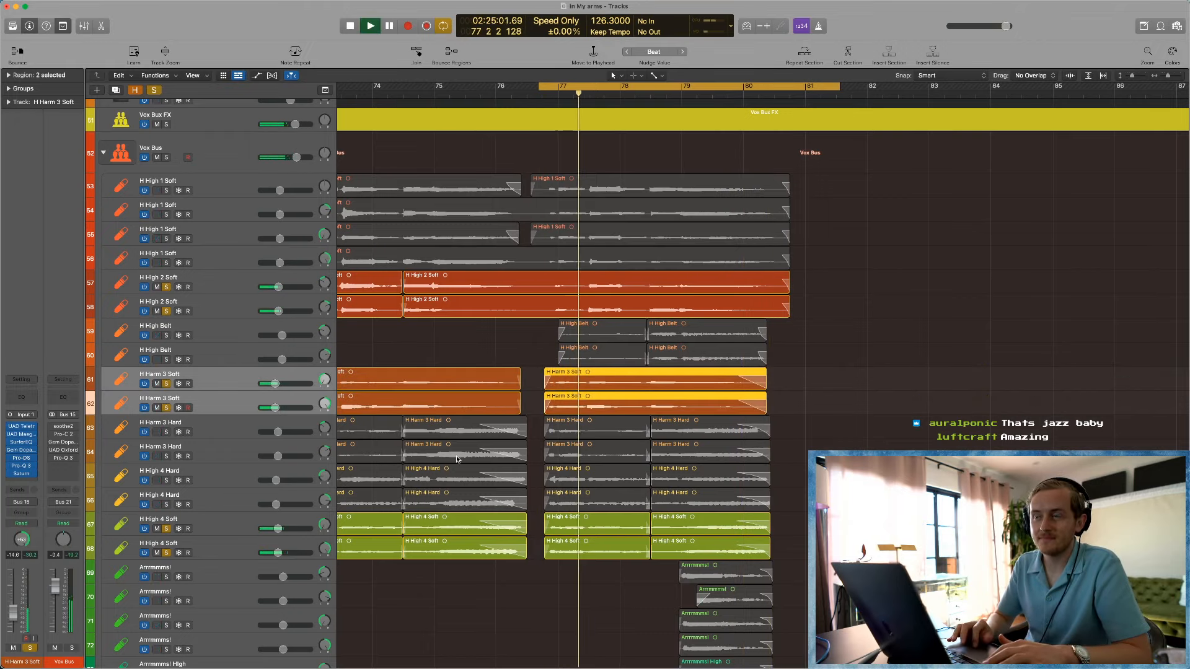
{"action": "key", "text": "space"}
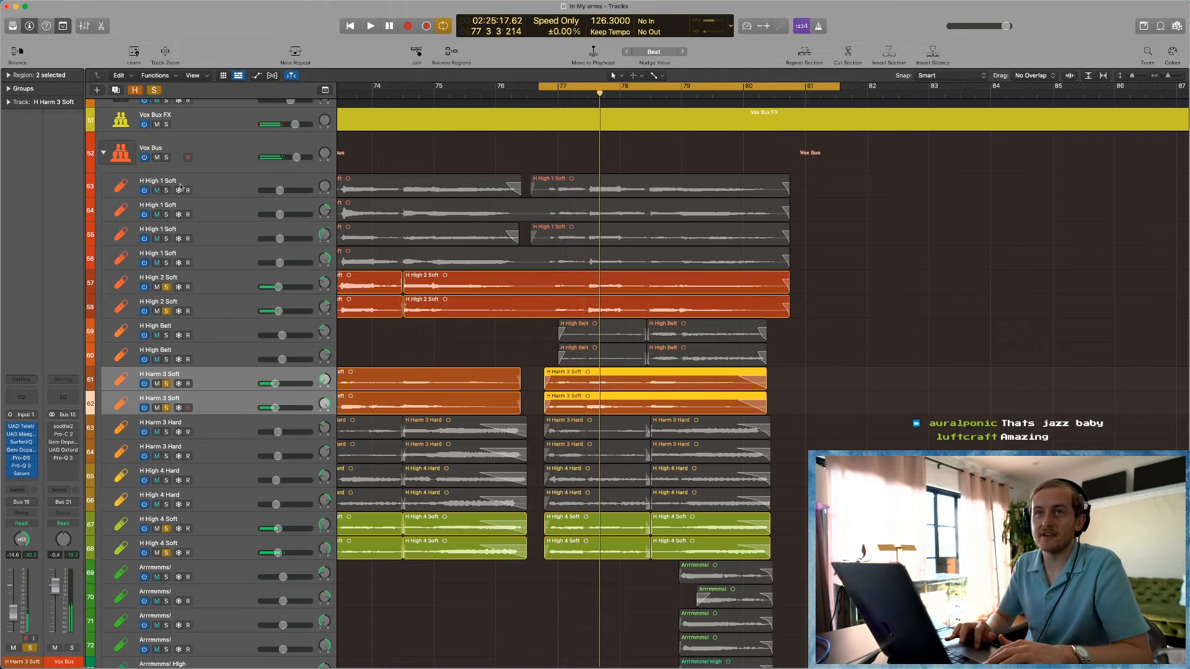
Step: Solo all the H vocal tracks from H High 1 Soft through H High 4 Soft and clear the region selection
{"action": "left_click", "coordinate": [167, 432]}
{"action": "left_click", "coordinate": [167, 456]}
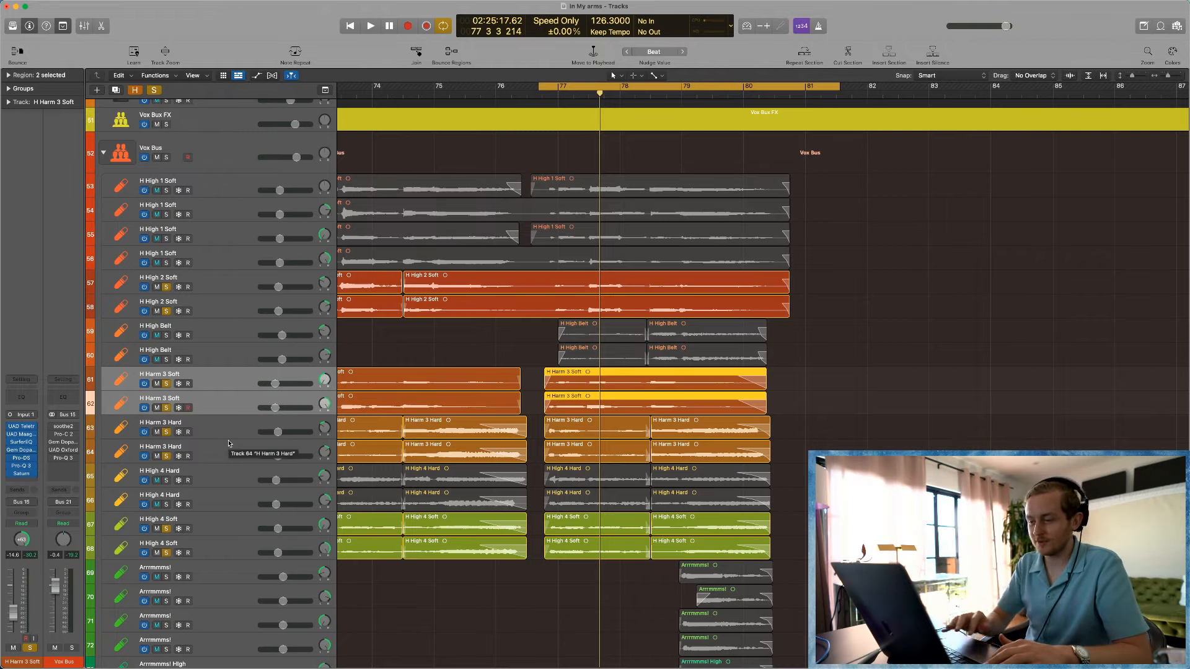
{"action": "left_click_drag", "start_coordinate": [166, 194], "coordinate": [167, 494]}
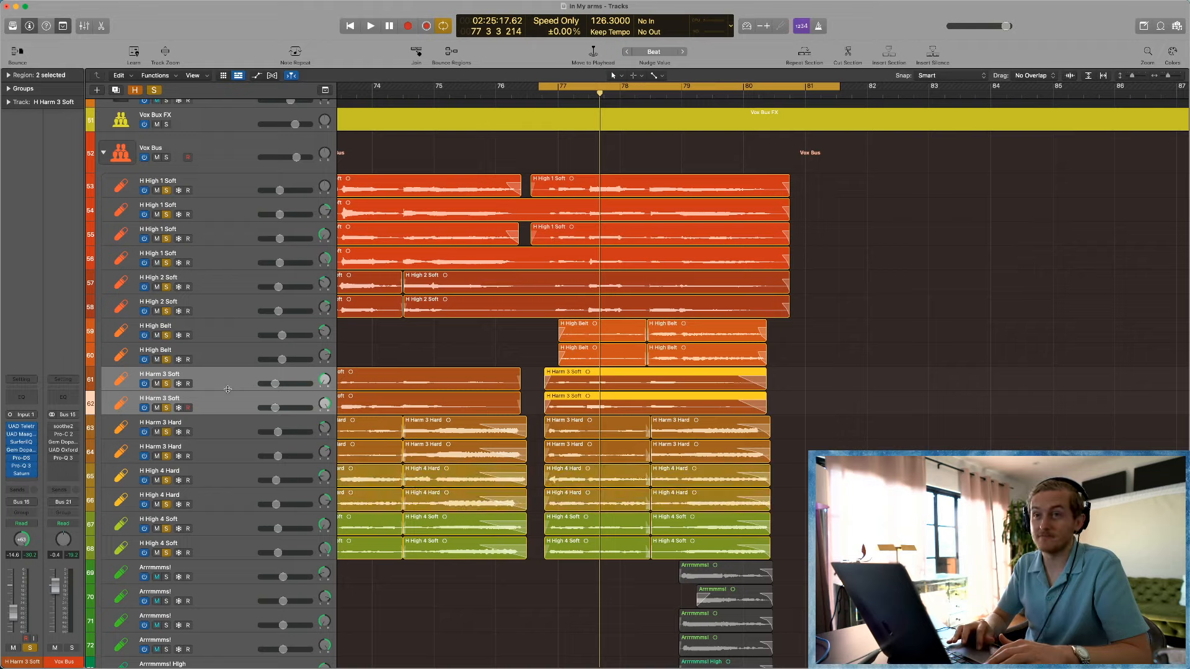
{"action": "left_click", "coordinate": [225, 349]}
{"action": "left_click", "coordinate": [226, 377]}
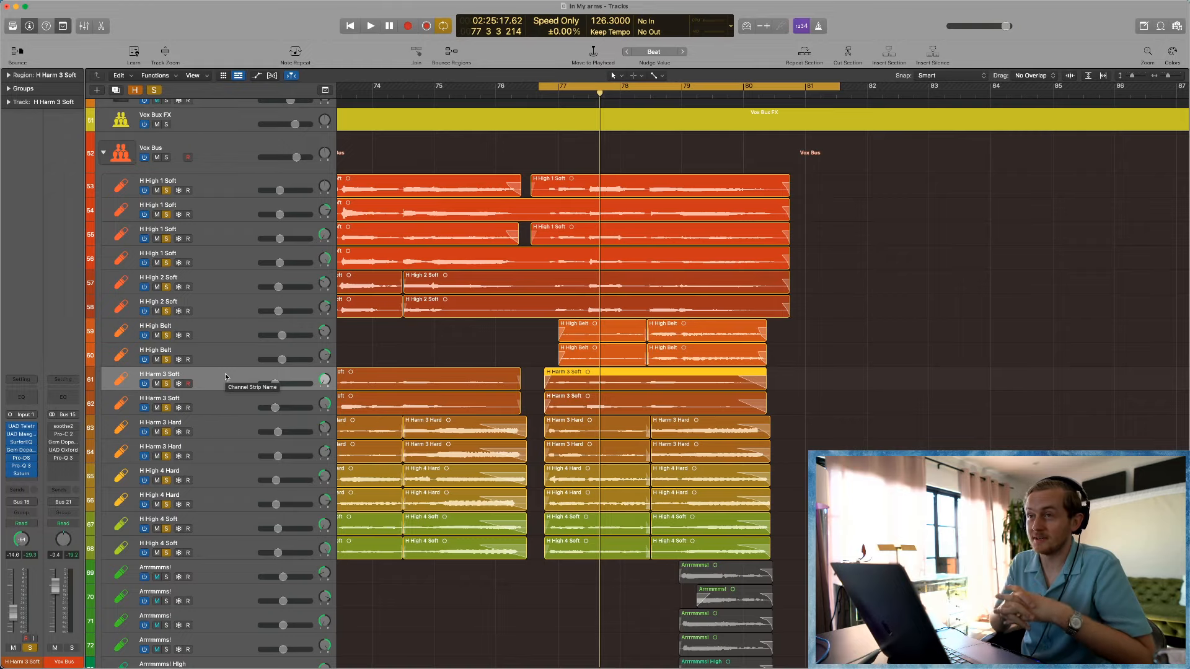
{"action": "left_click", "coordinate": [862, 396]}
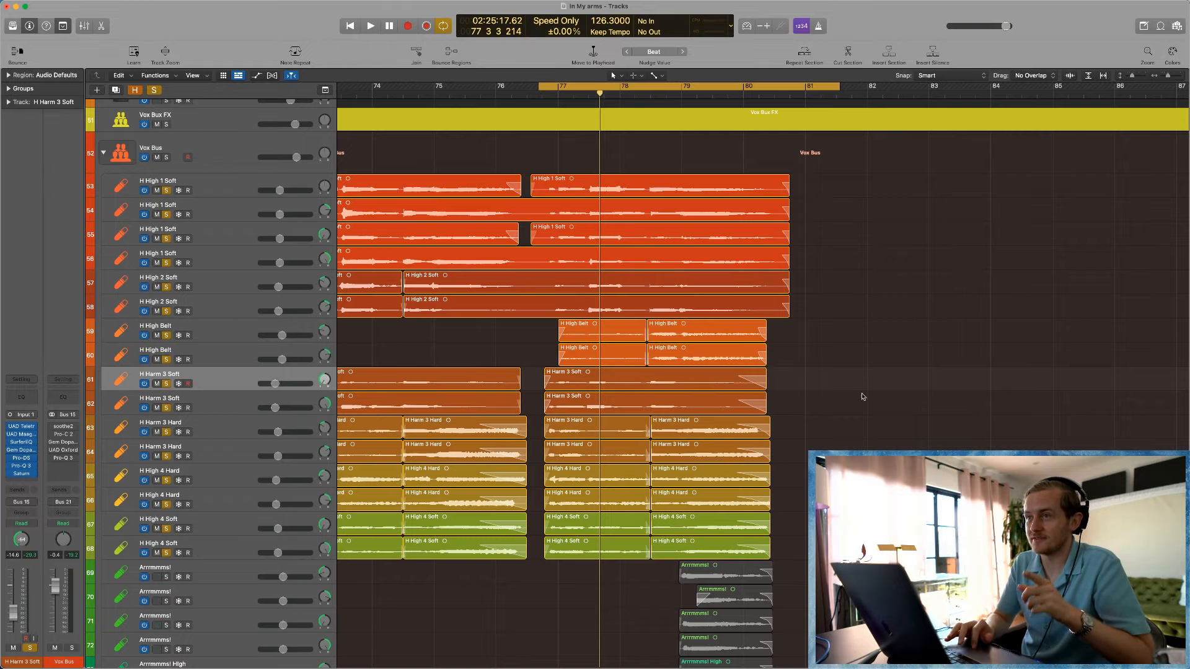
Step: Remove the four H Harm 3 Soft and Hard tracks from the solos and play the vocal stack without them
{"action": "left_click", "coordinate": [627, 373]}
{"action": "left_click", "coordinate": [600, 398], "text": "shift"}
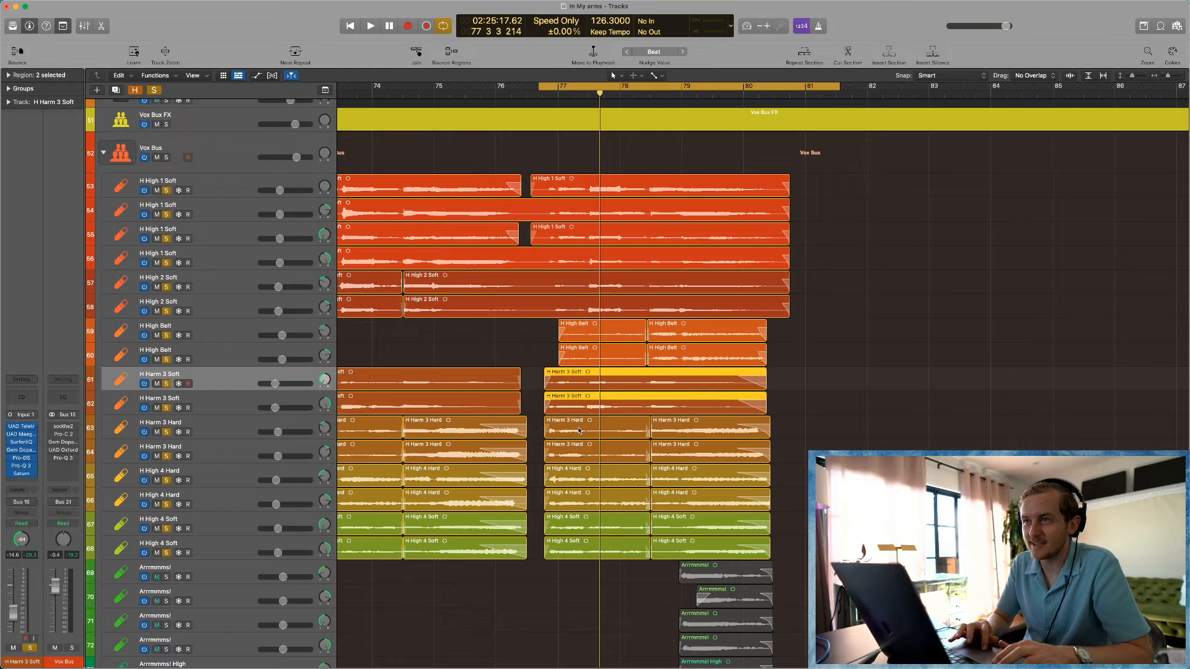
{"action": "left_click", "coordinate": [228, 453]}
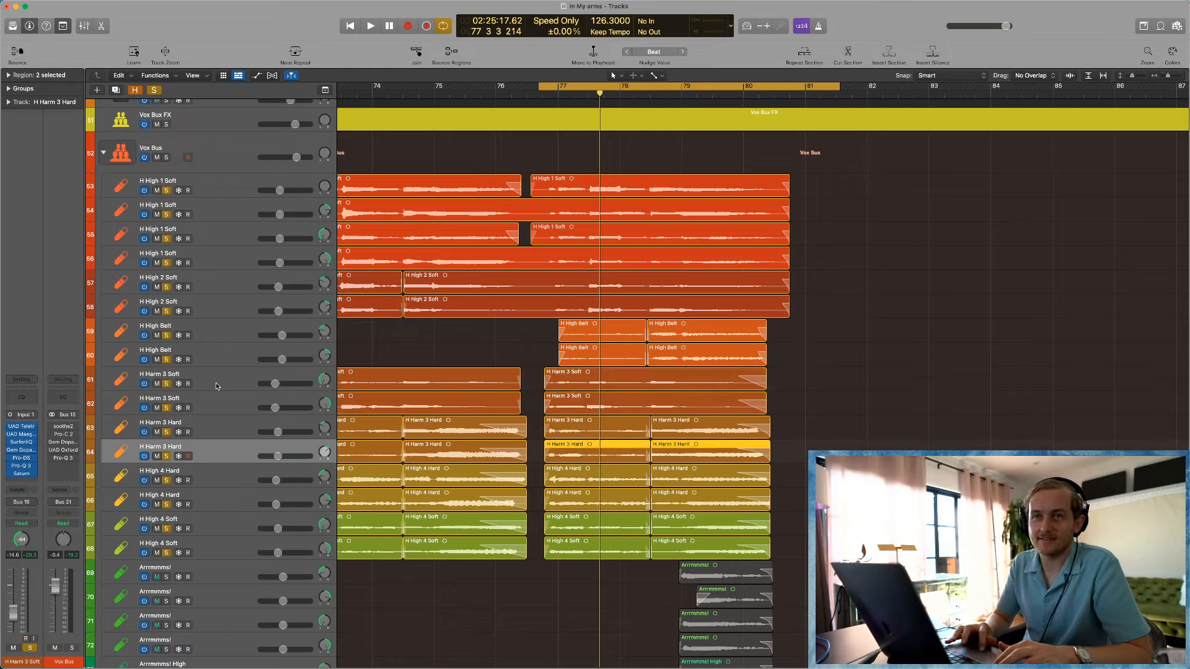
{"action": "left_click", "coordinate": [171, 387], "text": "shift"}
{"action": "left_click", "coordinate": [167, 385]}
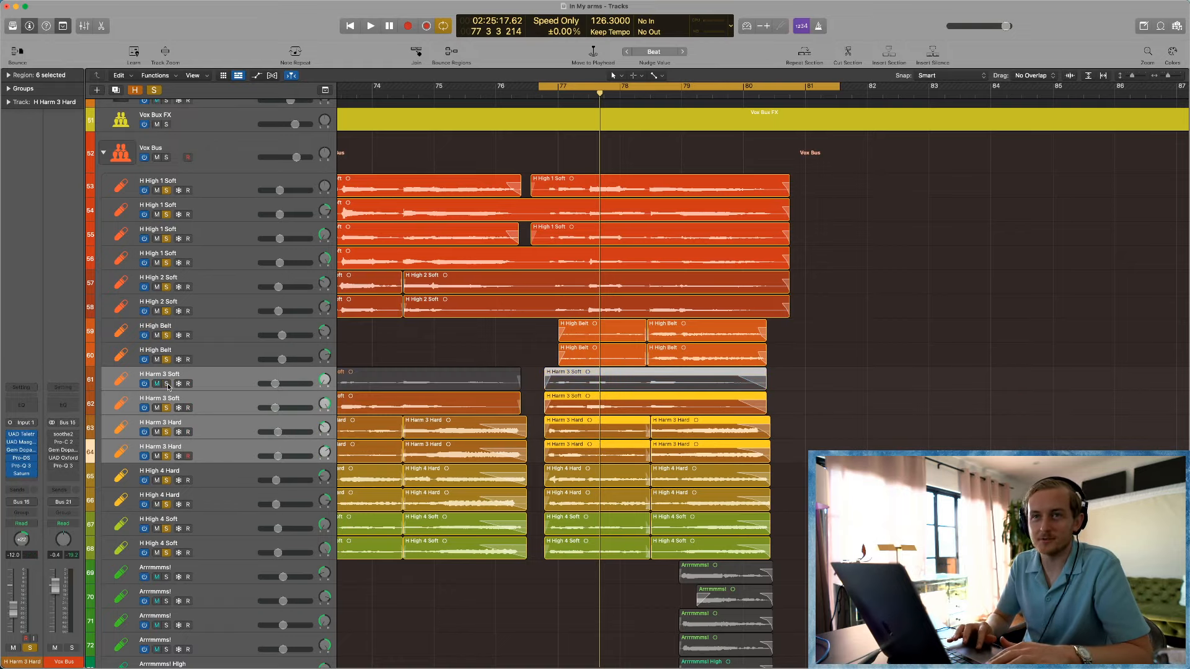
{"action": "key", "text": "space"}
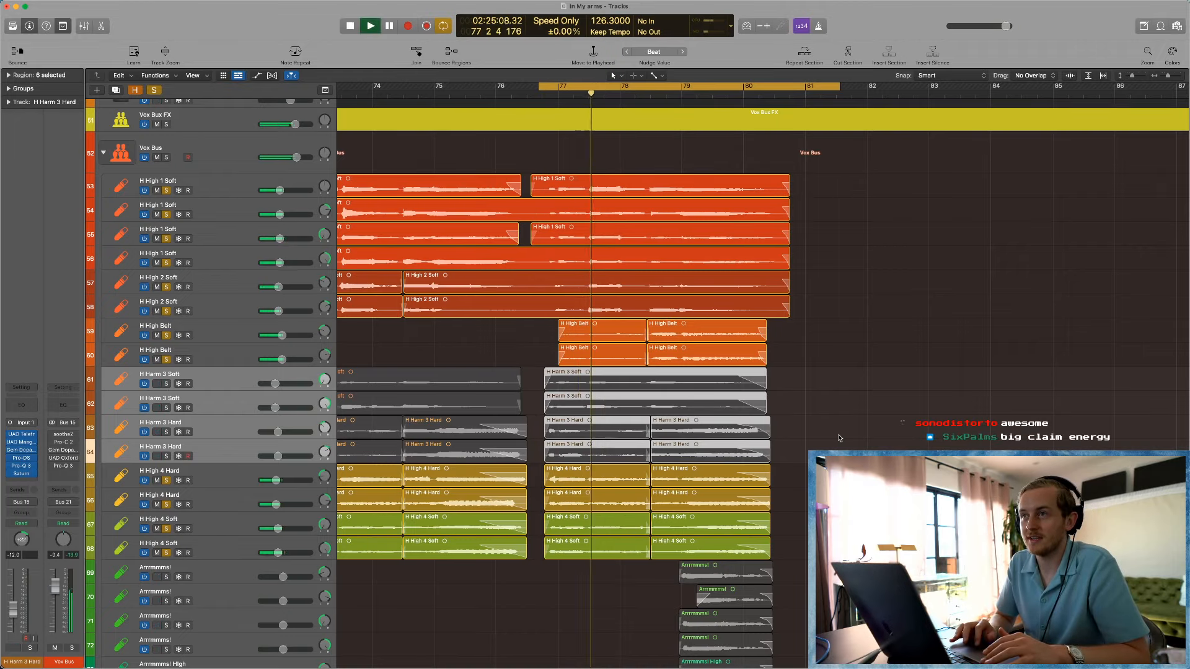
{"action": "key", "text": "space"}
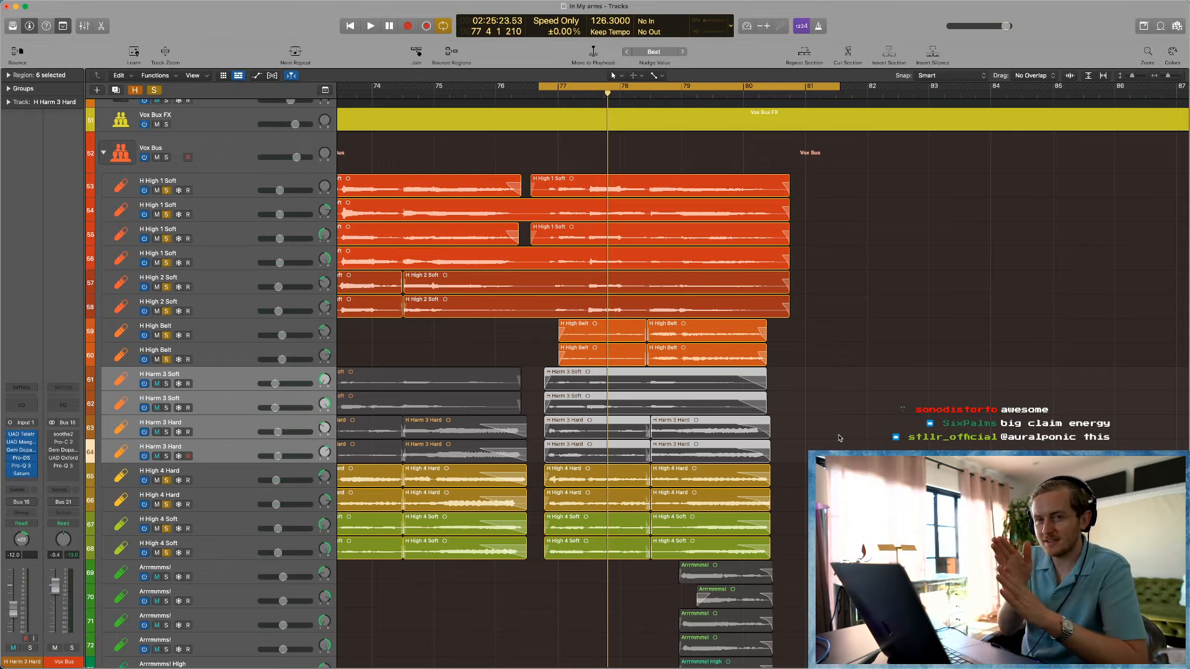
{"action": "key", "text": "space"}
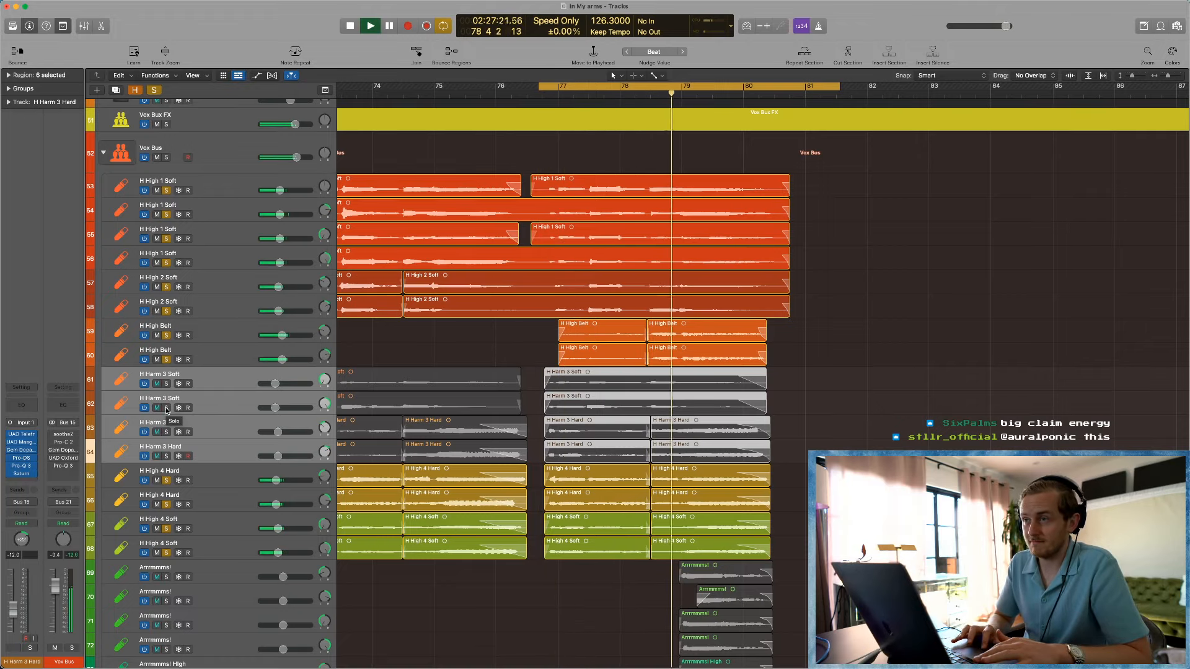
{"action": "key", "text": "space"}
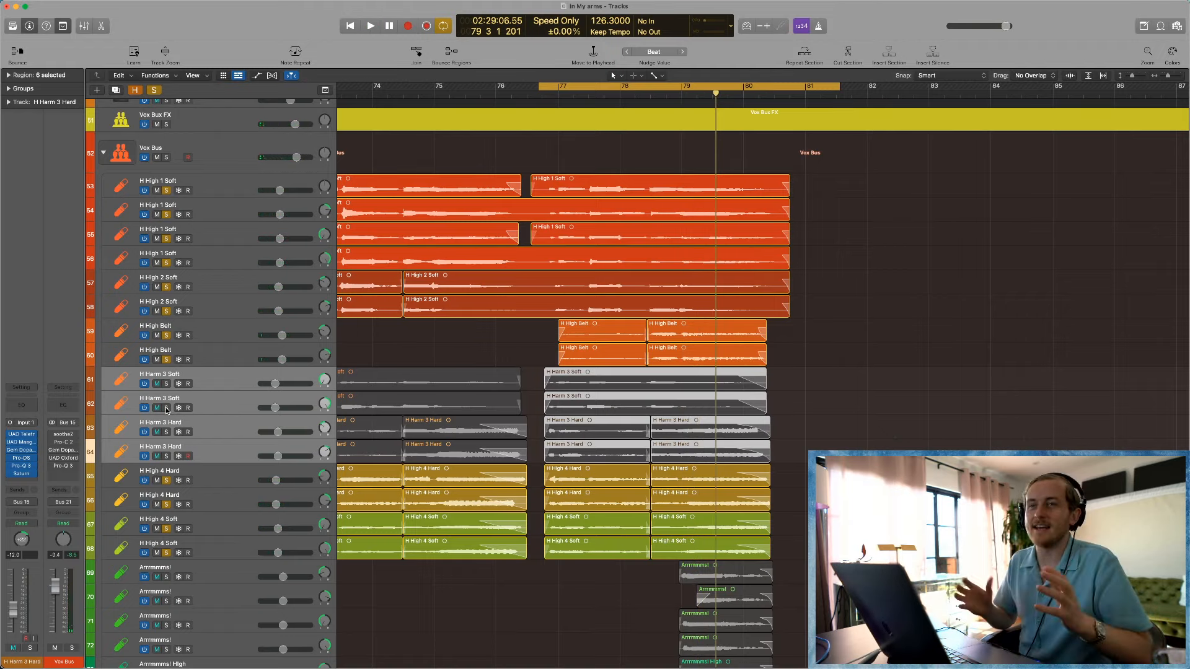
Step: Solo the four H Harm 3 tracks again and play the full stack of H vocals
{"action": "left_click", "coordinate": [166, 408]}
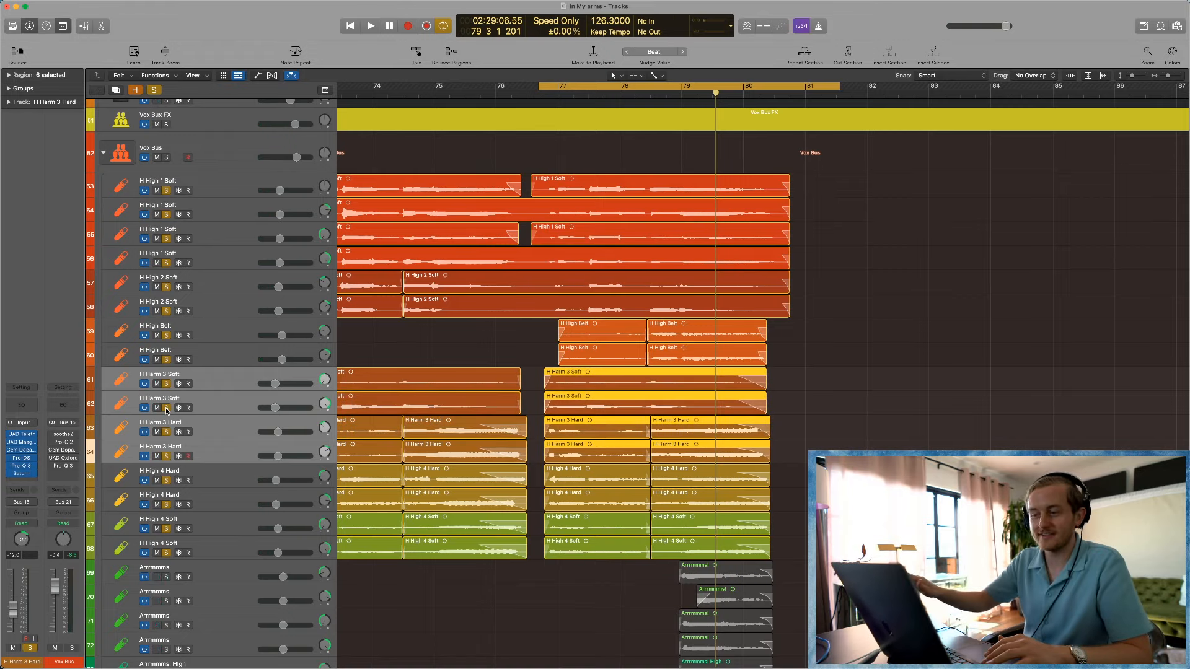
{"action": "key", "text": "space"}
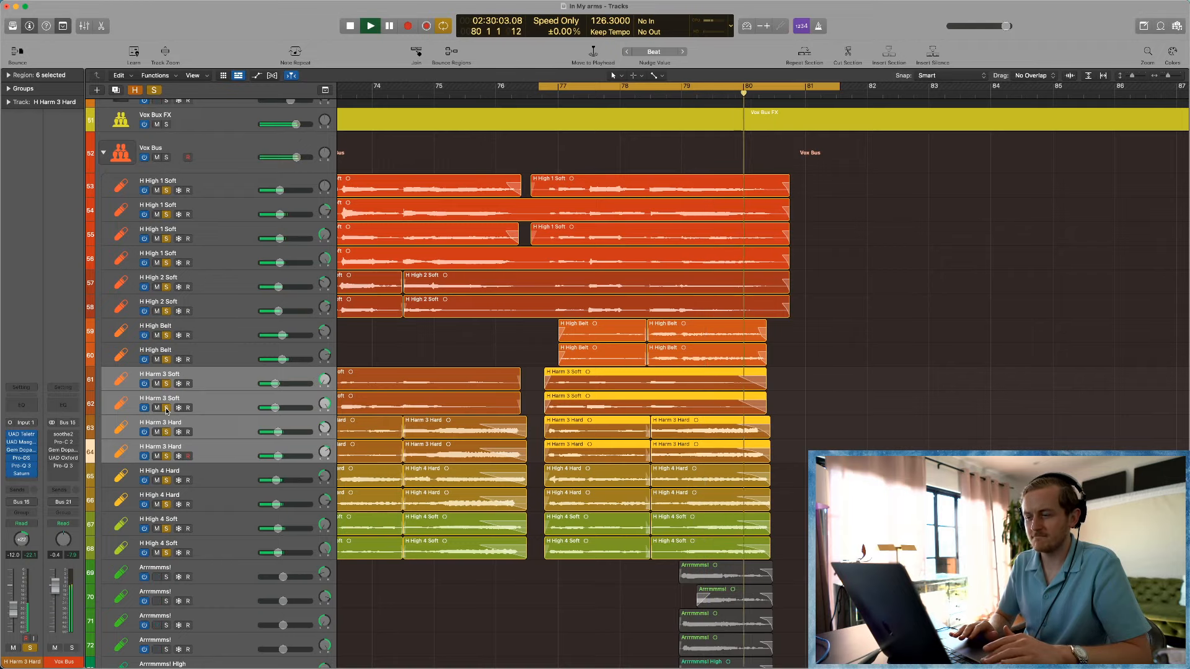
{"action": "key", "text": "space"}
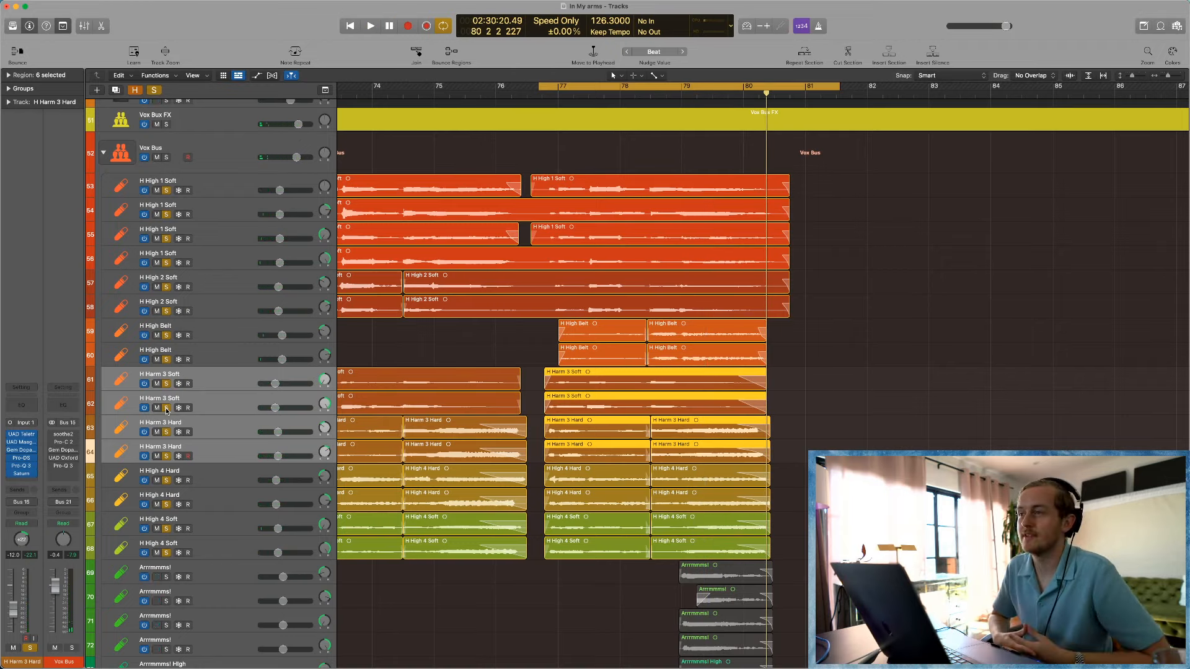
Step: Select the eight Arrrmmms! and Arrrmmms! High tracks and enlarge the view around their regions near bar 79
{"action": "scroll", "coordinate": [291, 387], "scroll_direction": "down", "scroll_amount": 3}
{"action": "scroll", "coordinate": [298, 385], "scroll_direction": "down", "scroll_amount": 3}
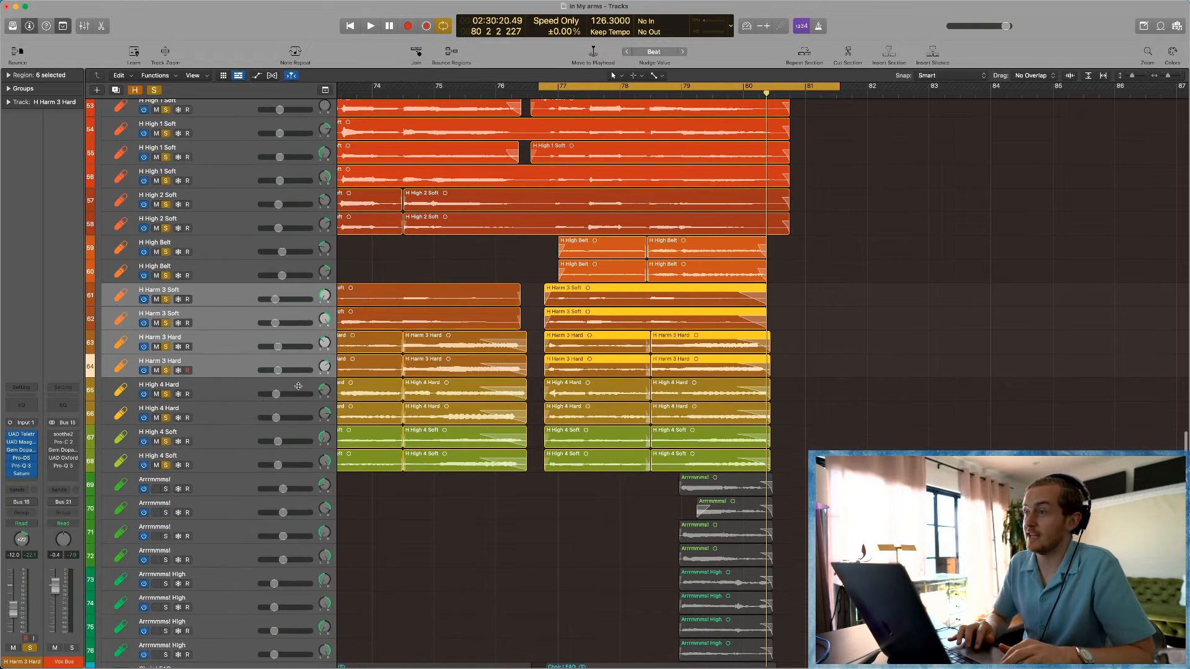
{"action": "scroll", "coordinate": [399, 454], "scroll_direction": "down", "scroll_amount": 1}
{"action": "scroll", "coordinate": [406, 499], "scroll_direction": "up", "scroll_amount": 1}
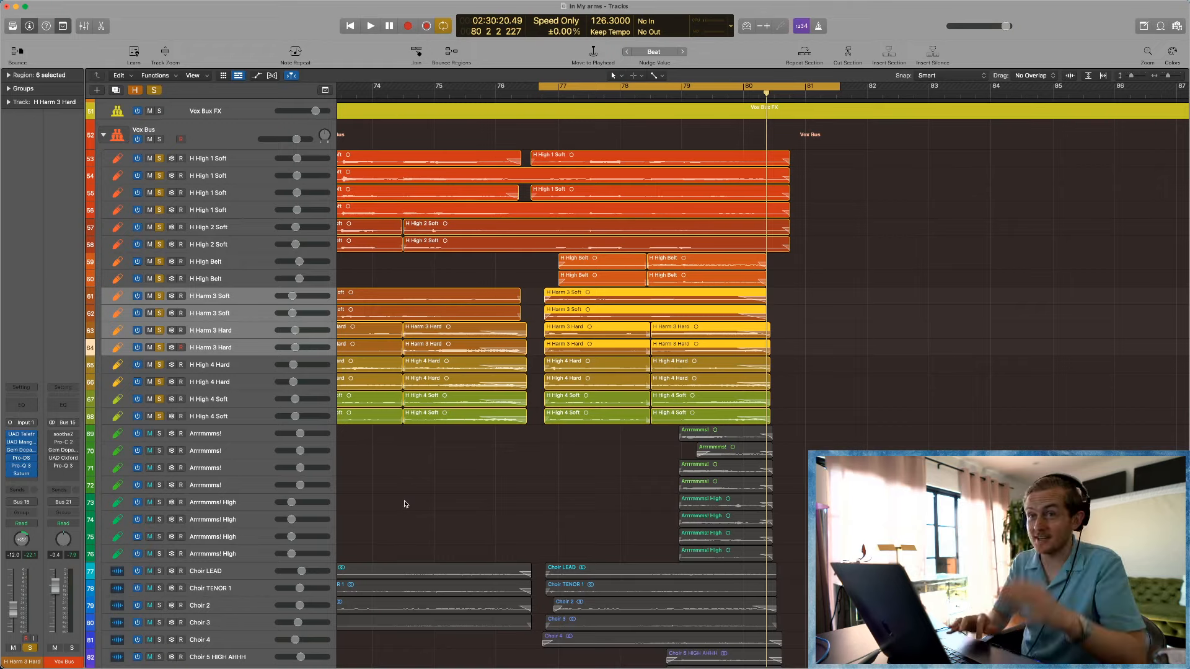
{"action": "left_click", "coordinate": [234, 435]}
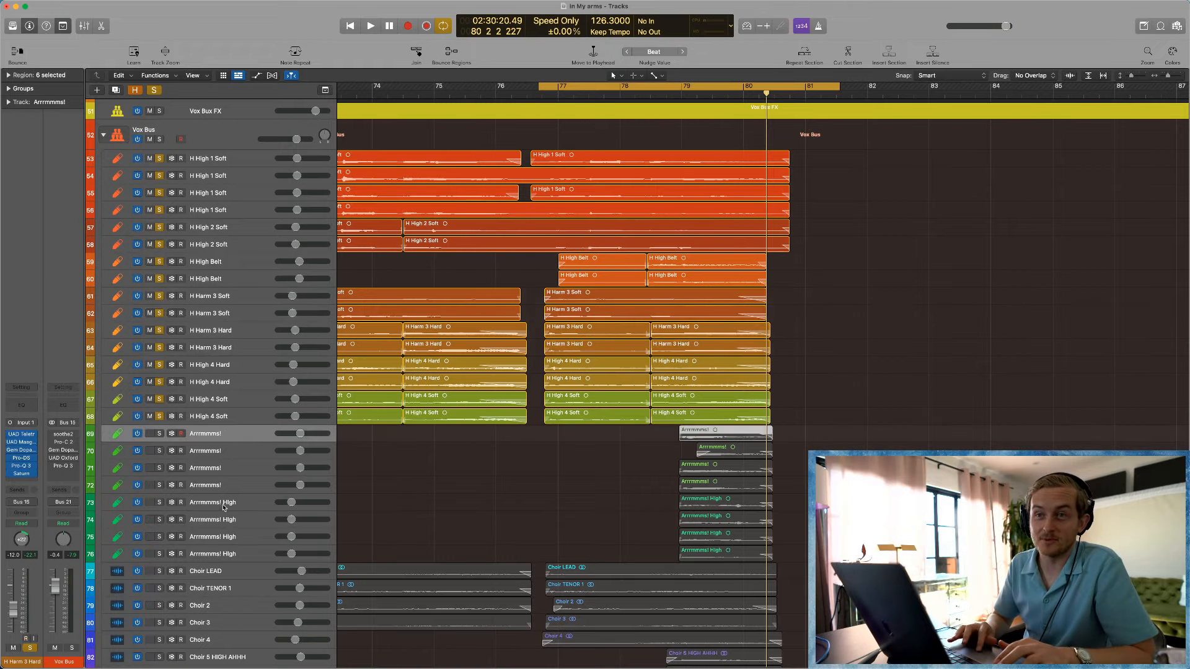
{"action": "left_click", "coordinate": [222, 547], "text": "shift"}
{"action": "scroll", "coordinate": [799, 460], "scroll_direction": "down", "scroll_amount": 1}
{"action": "left_click_drag", "start_coordinate": [830, 564], "coordinate": [649, 404]}
{"action": "scroll", "coordinate": [692, 492], "scroll_direction": "right", "scroll_amount": 2}
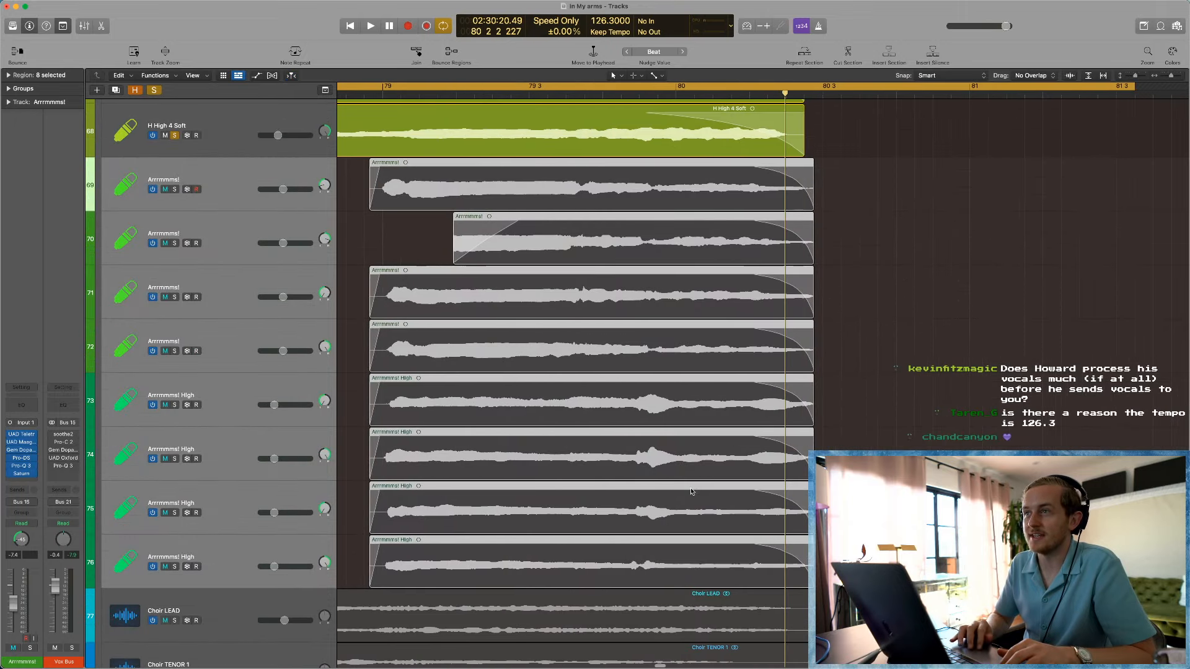
{"action": "left_click", "coordinate": [893, 402]}
{"action": "scroll", "coordinate": [893, 401], "scroll_direction": "down", "scroll_amount": 5}
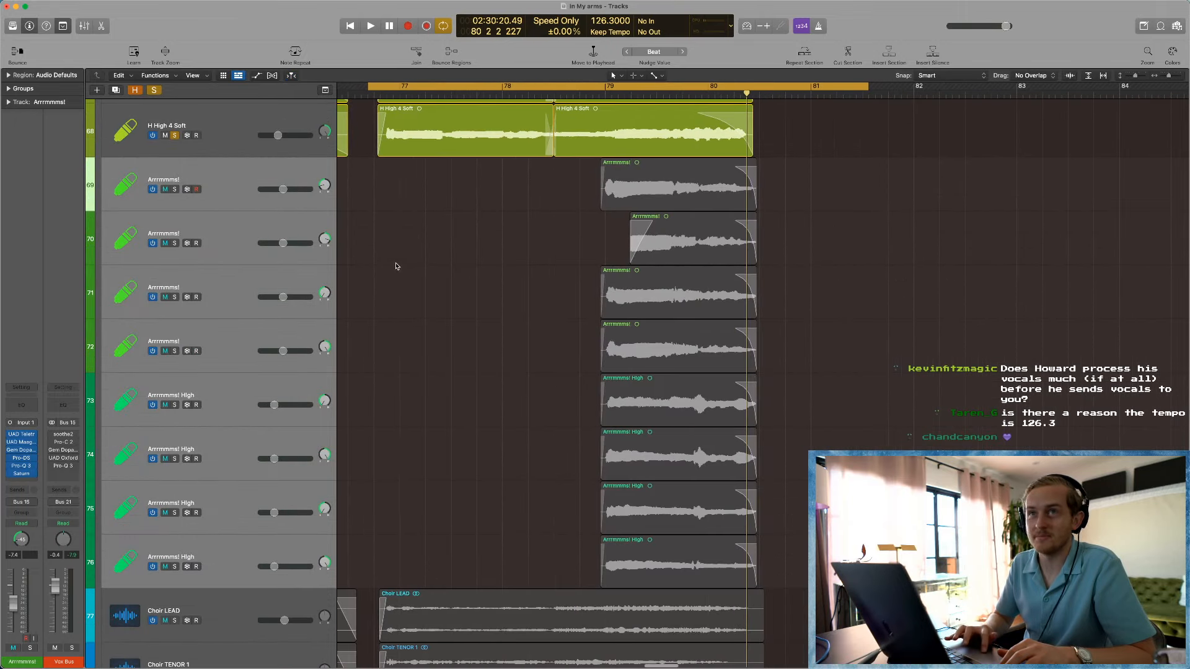
Step: Clear all solos, solo the eight Arrrmmms! tracks, switch off the cycle, and play from midway through bar 78
{"action": "left_click", "coordinate": [153, 91]}
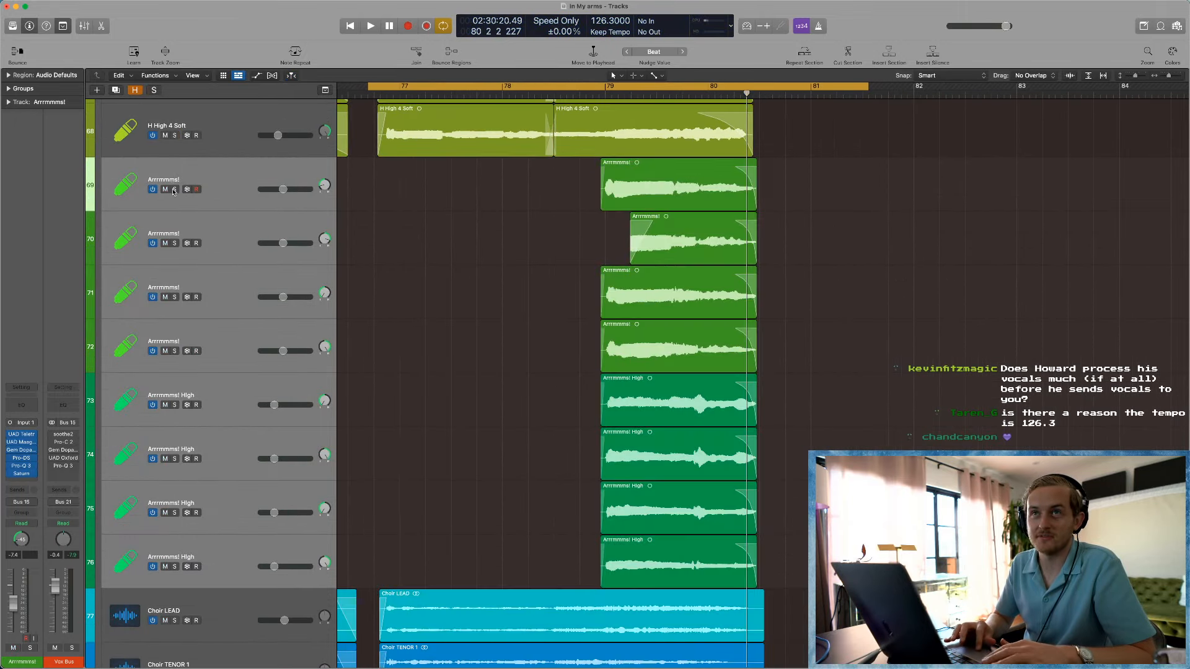
{"action": "left_click", "coordinate": [174, 189]}
{"action": "left_click", "coordinate": [552, 86]}
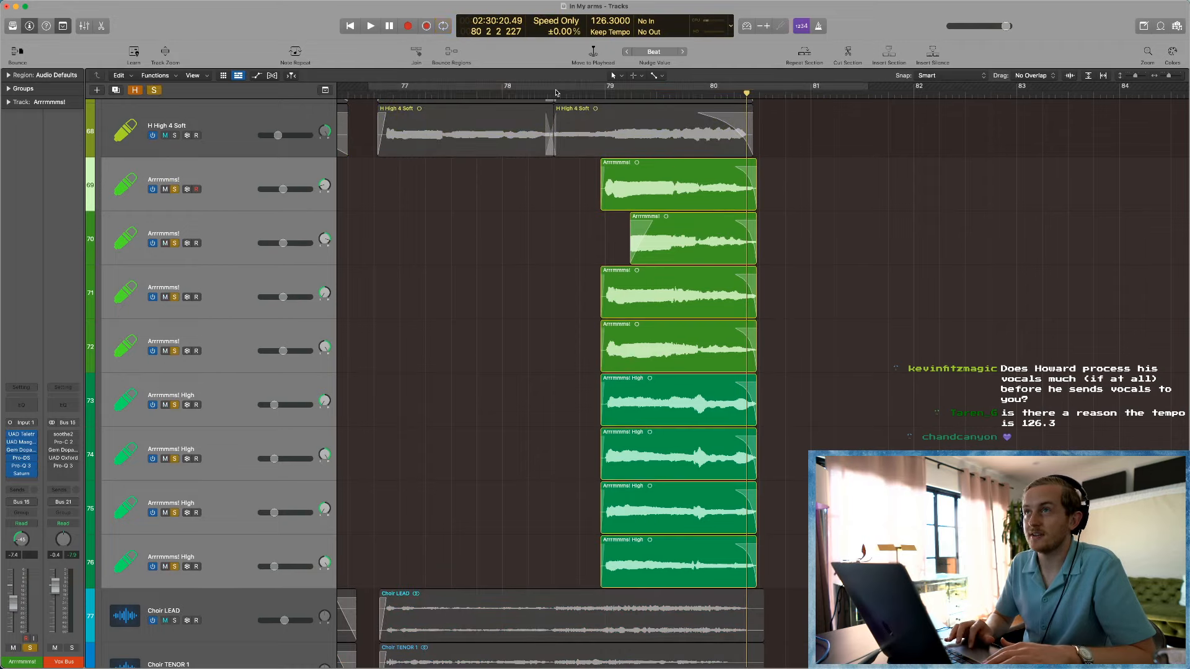
{"action": "left_click", "coordinate": [556, 95]}
{"action": "key", "text": "space"}
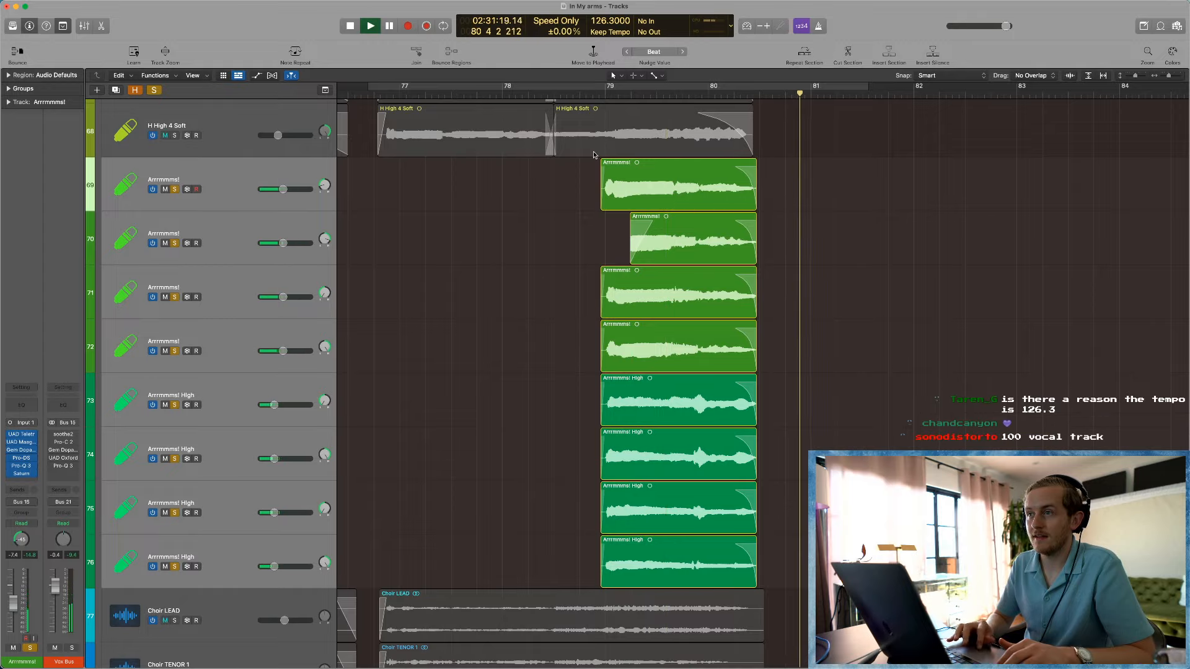
Step: Set the cycle from just before bar 79 to just past bar 81, then solo and play only the four lower Arrrmmms! tracks, 69 to 72
{"action": "left_click_drag", "start_coordinate": [592, 90], "coordinate": [836, 90]}
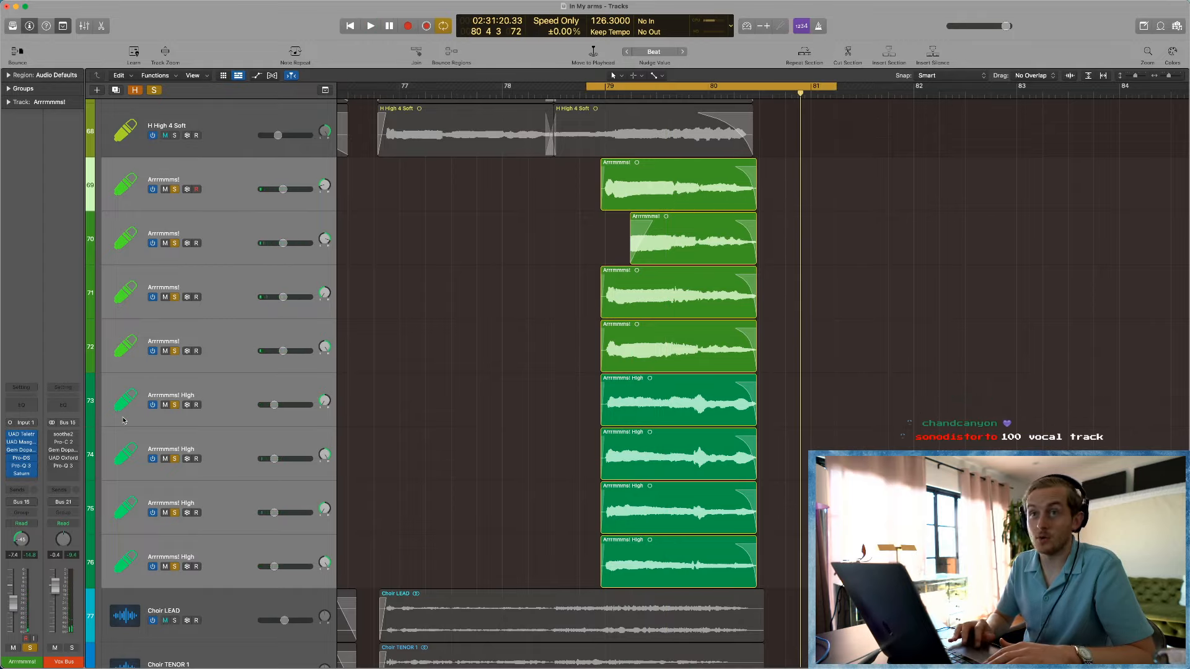
{"action": "left_click", "coordinate": [174, 405]}
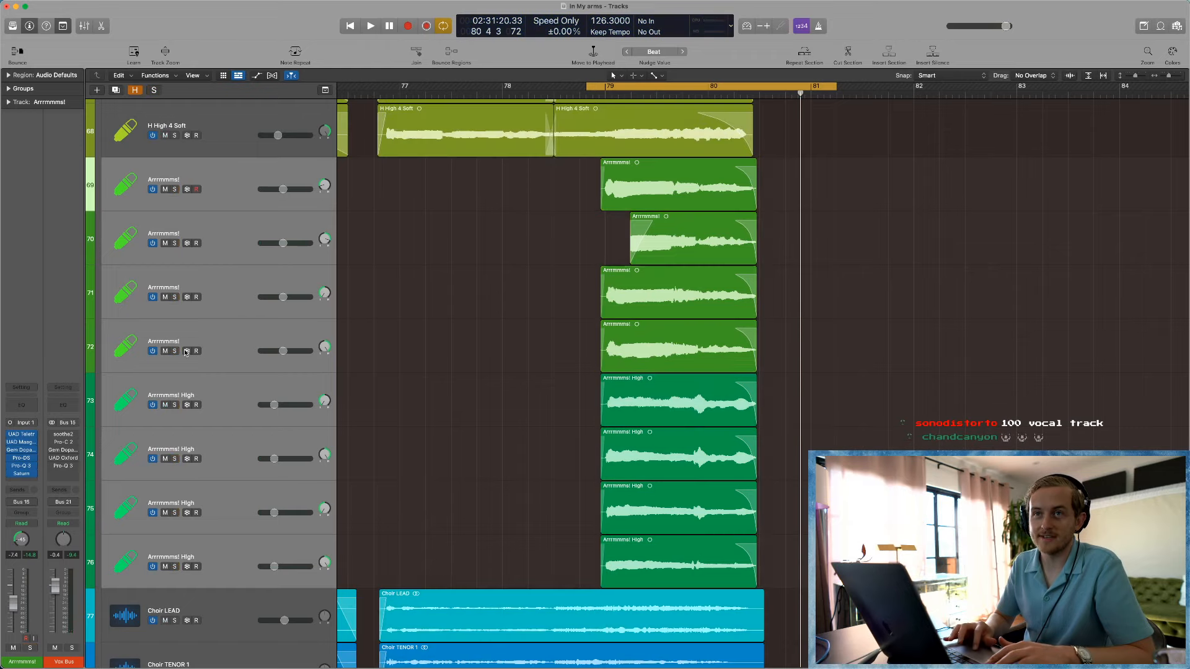
{"action": "left_click", "coordinate": [231, 354]}
{"action": "left_click", "coordinate": [174, 351]}
{"action": "left_click", "coordinate": [174, 190]}
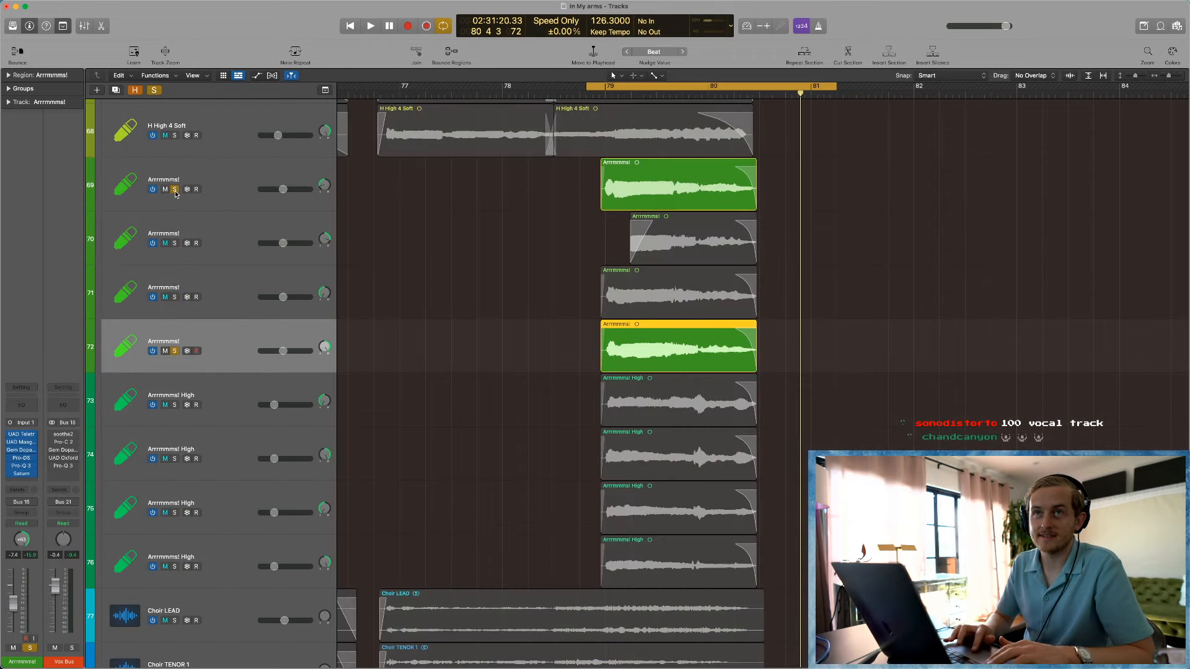
{"action": "key", "text": "space"}
{"action": "left_click", "coordinate": [174, 244]}
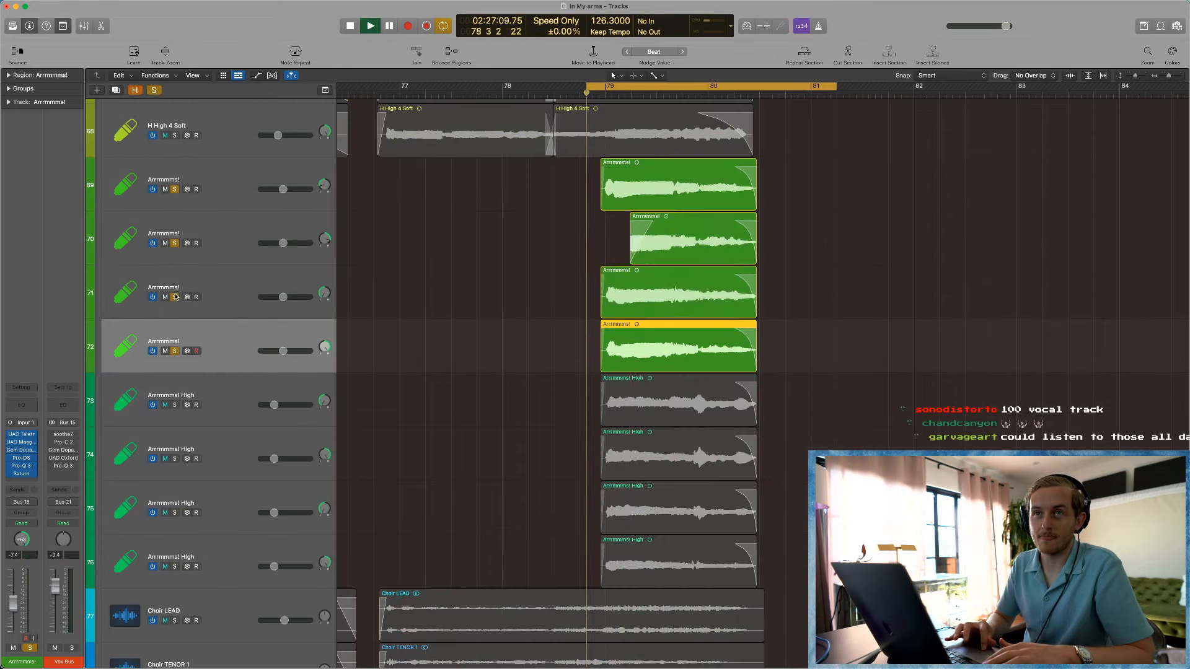
{"action": "left_click", "coordinate": [174, 297]}
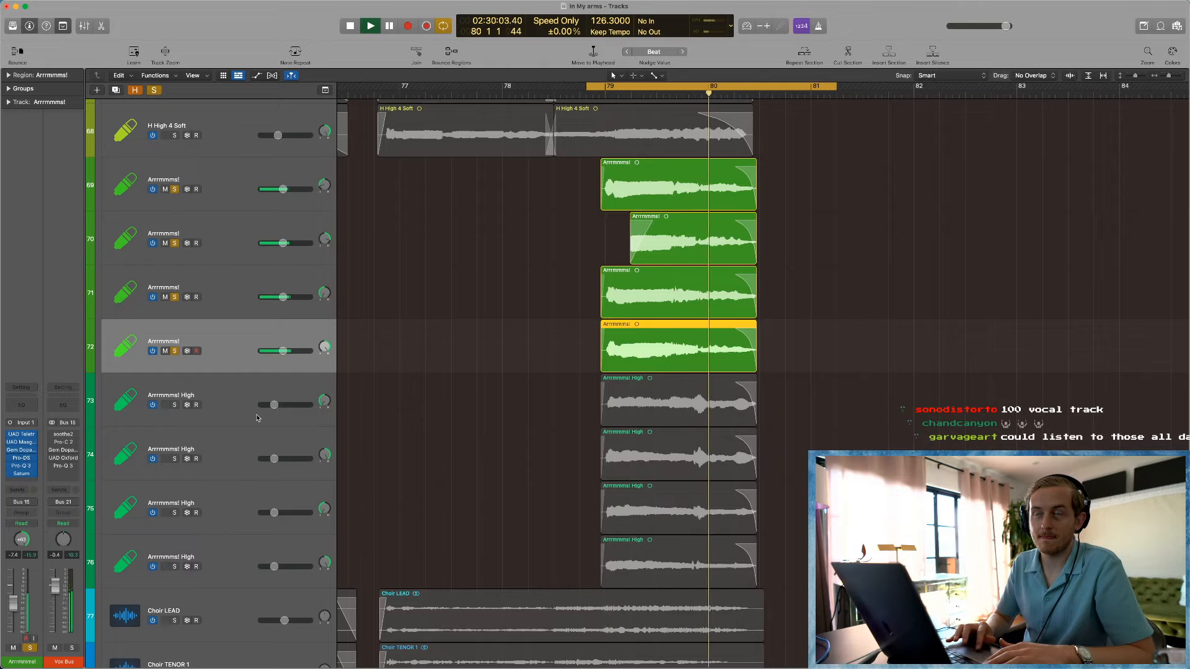
{"action": "key", "text": "space"}
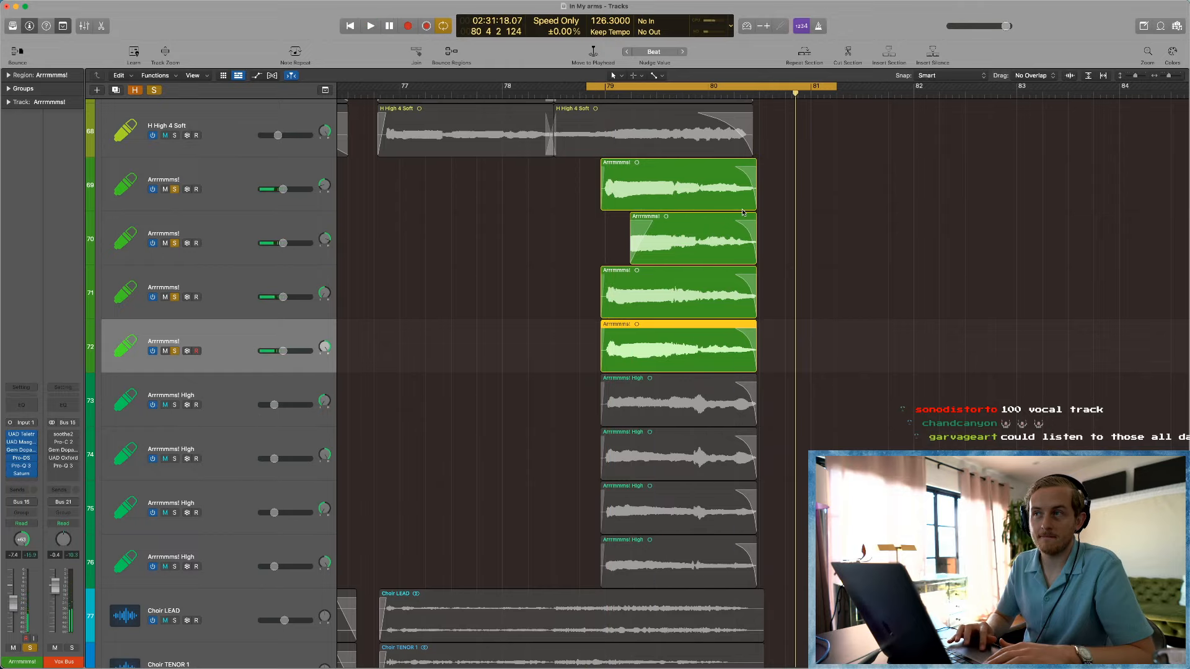
Step: Extend the start of the Arrrmmms! region on track 70 back to about bar 79 and play the four soloed tracks
{"action": "mouse_move", "coordinate": [631, 261]}
{"action": "left_mouse_down"}
{"action": "mouse_move", "coordinate": [602, 260]}
{"action": "mouse_move", "coordinate": [644, 274]}
{"action": "left_mouse_up"}
{"action": "key", "text": "space"}
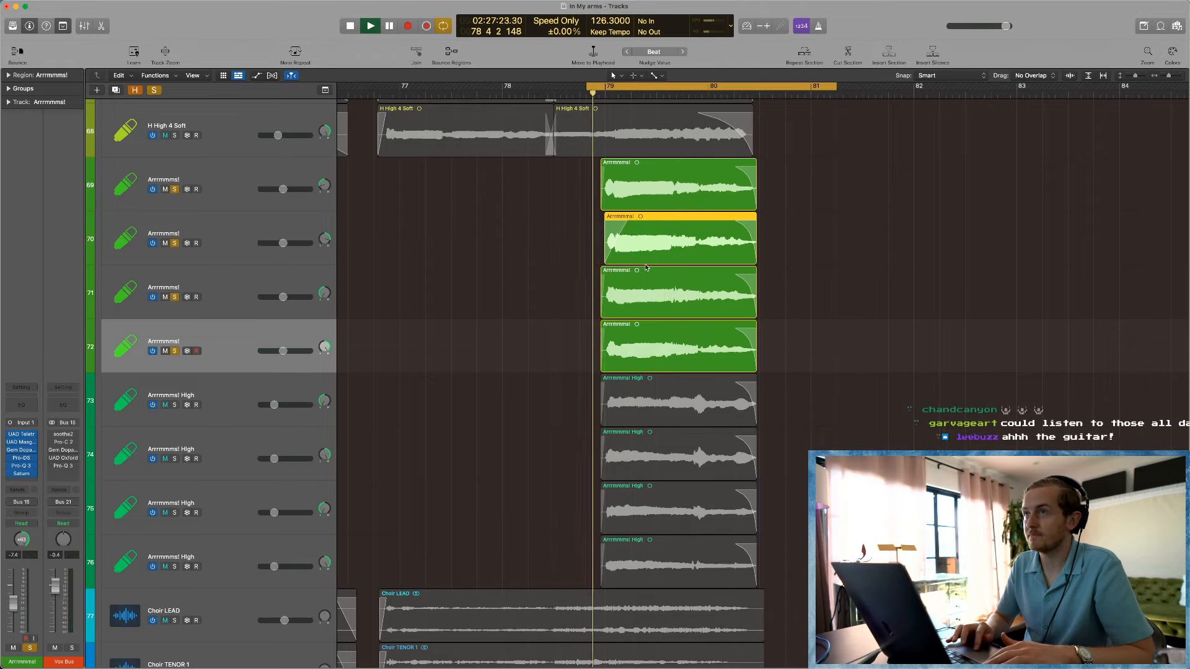
{"action": "key", "text": "space"}
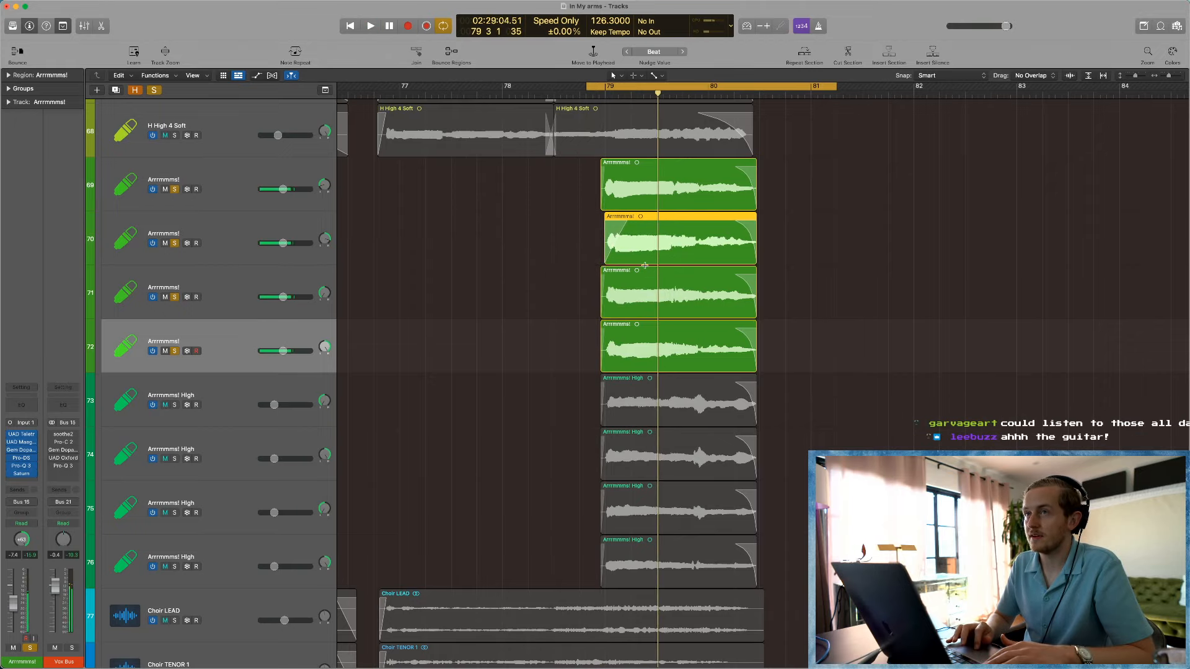
Step: Undo the last edit to the start of the region on track 70 and play the section briefly
{"action": "key", "text": "super+z"}
{"action": "key", "text": "space"}
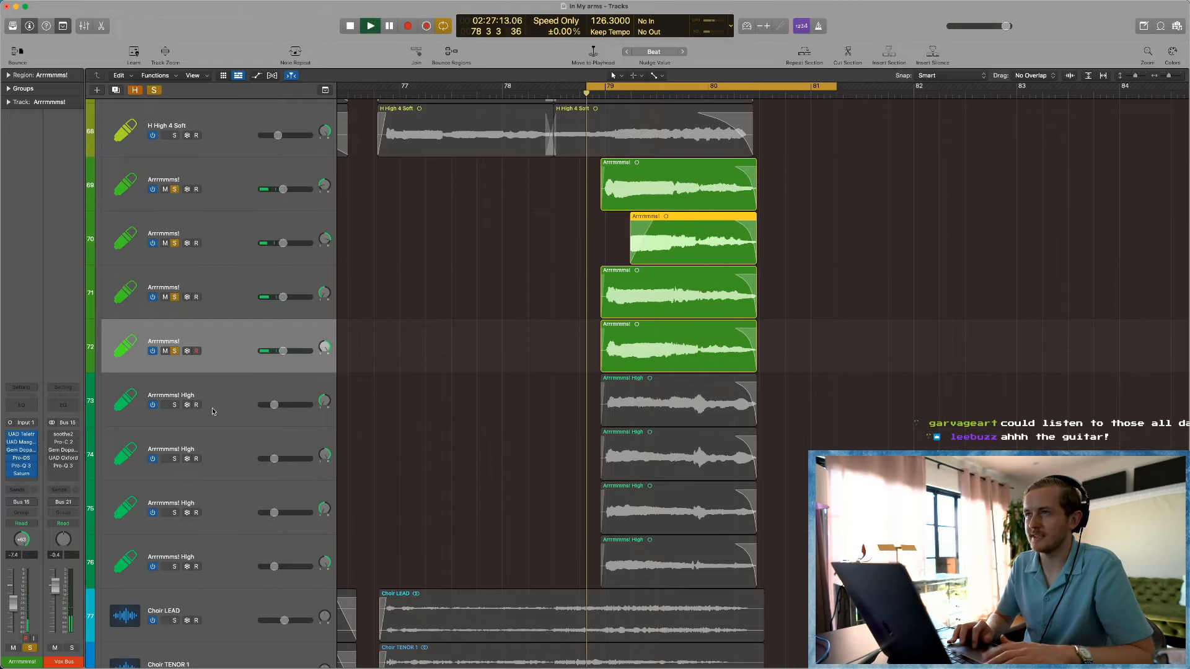
{"action": "key", "text": "space"}
Step: Solo the four Arrrmmms! High tracks (73 to 76) in place of tracks 69 to 72 and play them back
{"action": "left_click_drag", "start_coordinate": [174, 405], "coordinate": [174, 559]}
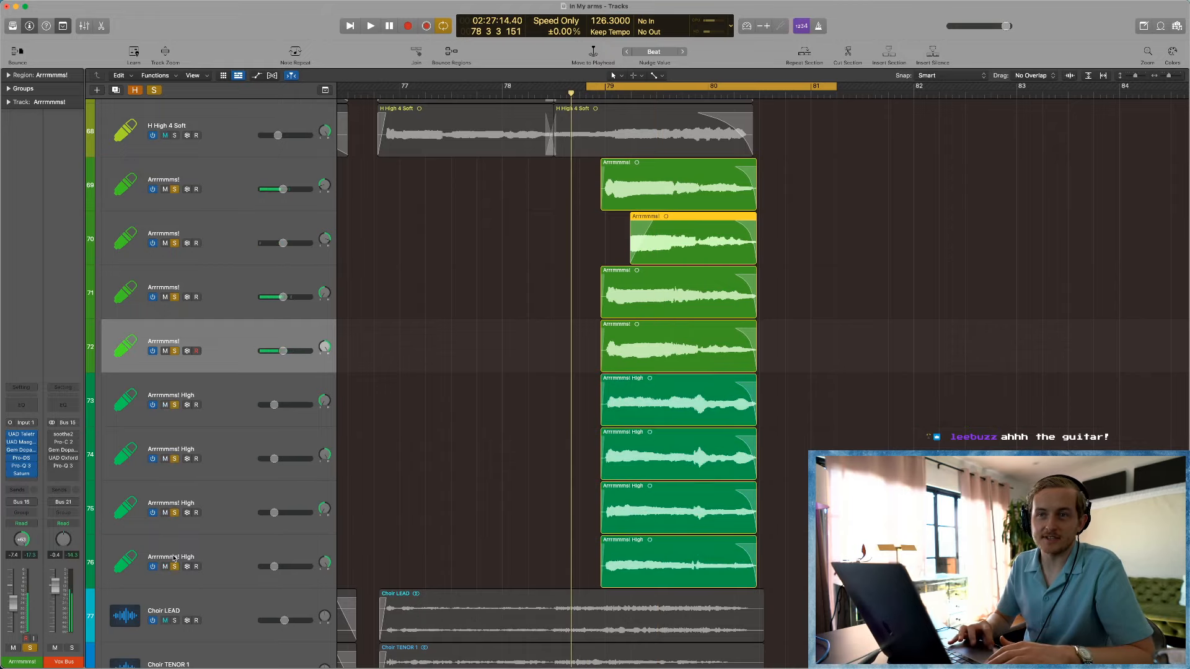
{"action": "left_click_drag", "start_coordinate": [175, 357], "coordinate": [177, 197]}
{"action": "key", "text": "space"}
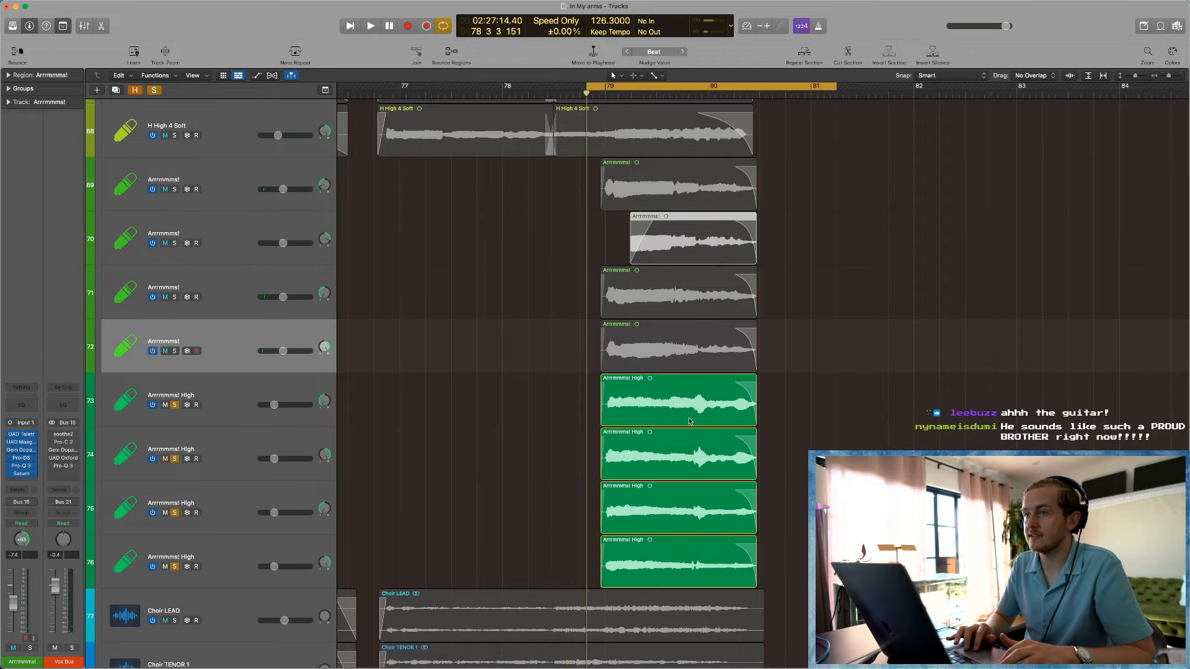
{"action": "key", "text": "super+Up"}
{"action": "key", "text": "super+Up"}
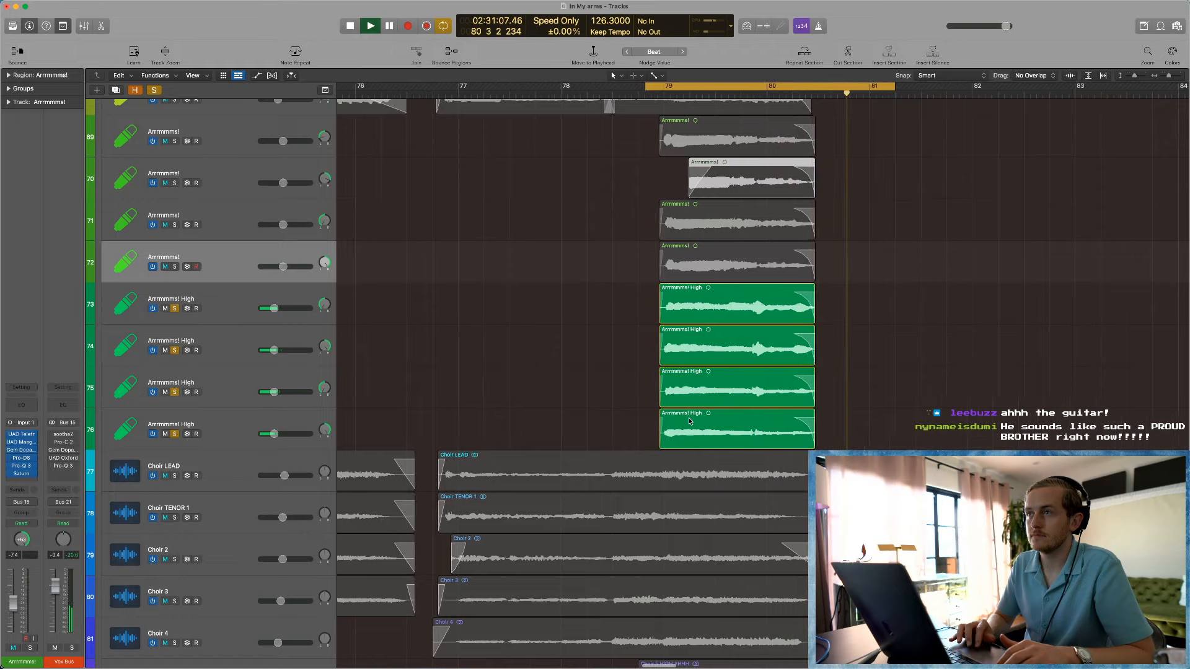
{"action": "scroll", "coordinate": [569, 415], "scroll_direction": "down", "scroll_amount": 5}
{"action": "key", "text": "space"}
Step: Set the cycle range from bar 73 to bar 81
{"action": "scroll", "coordinate": [570, 417], "scroll_direction": "left", "scroll_amount": 4}
{"action": "scroll", "coordinate": [571, 417], "scroll_direction": "right", "scroll_amount": 1}
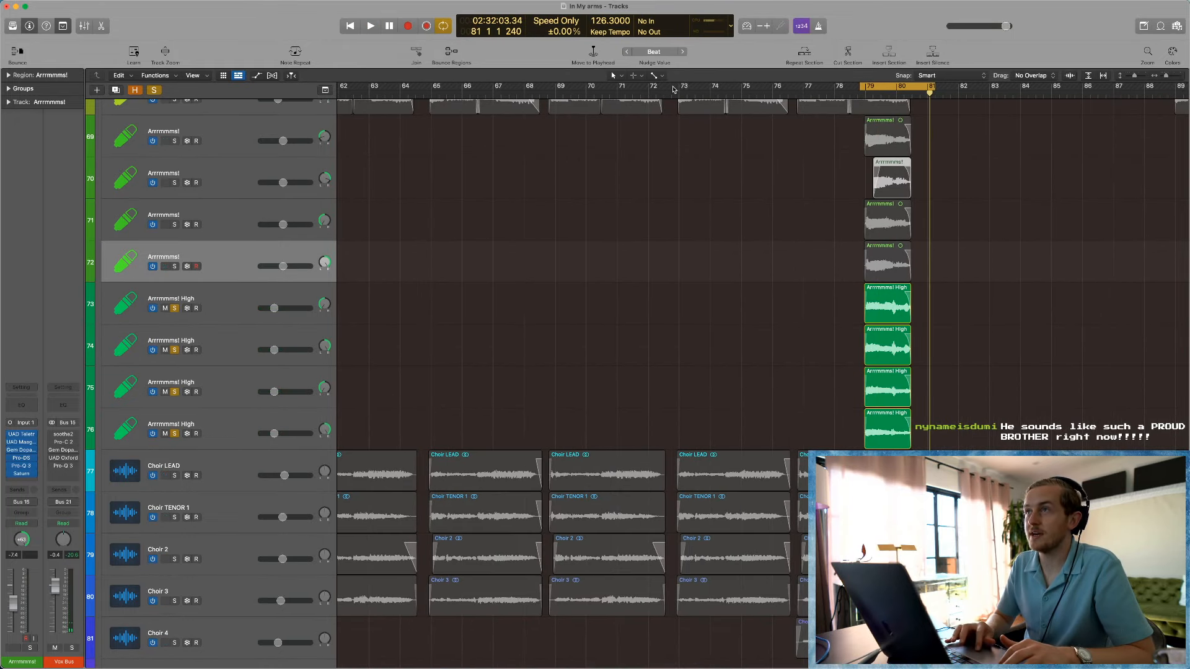
{"action": "left_click_drag", "start_coordinate": [675, 89], "coordinate": [929, 90]}
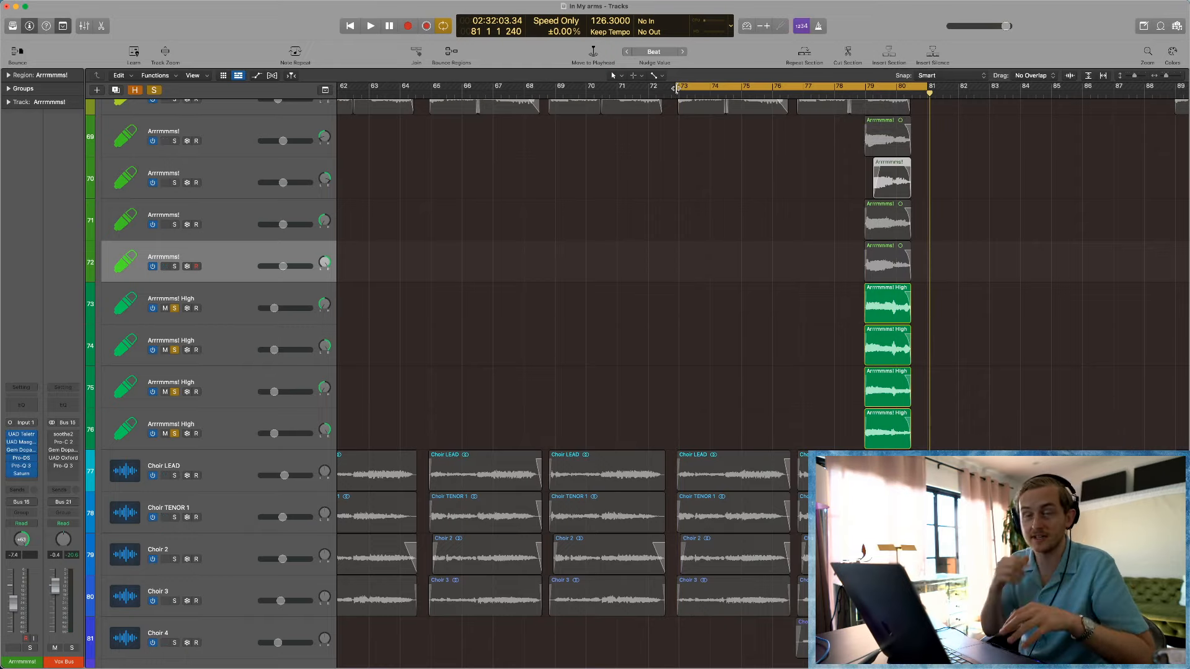
Step: Move the playhead back to bar 66
{"action": "scroll", "coordinate": [793, 186], "scroll_direction": "right", "scroll_amount": 10}
{"action": "scroll", "coordinate": [779, 194], "scroll_direction": "down", "scroll_amount": 2}
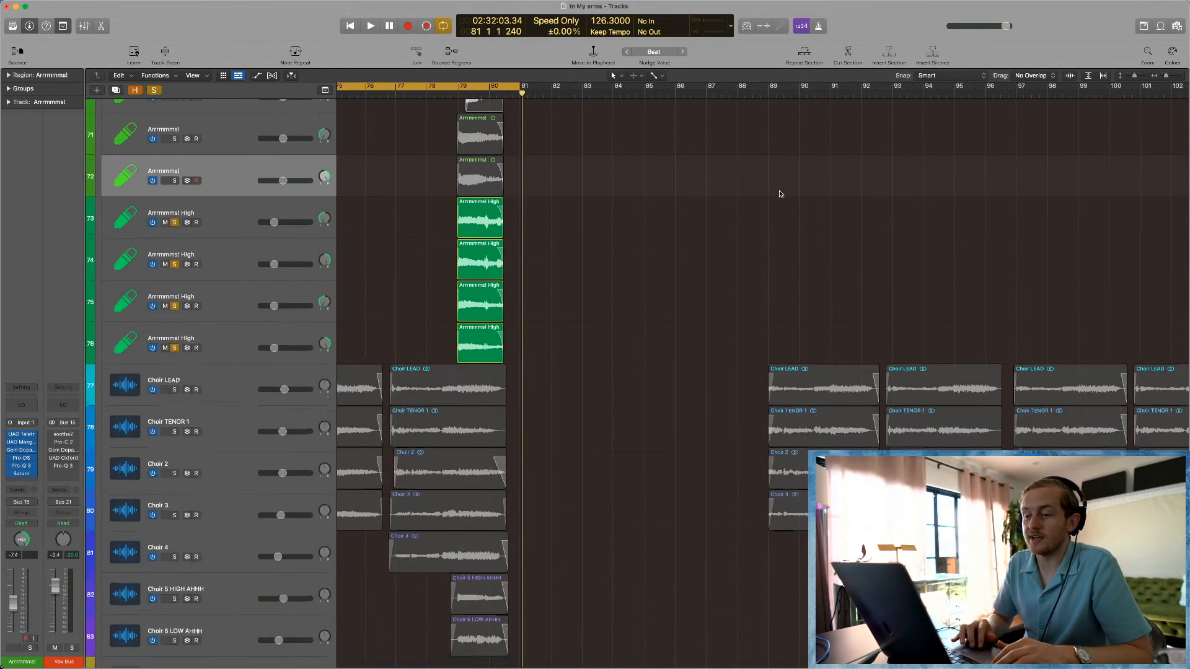
{"action": "scroll", "coordinate": [780, 194], "scroll_direction": "left", "scroll_amount": 1}
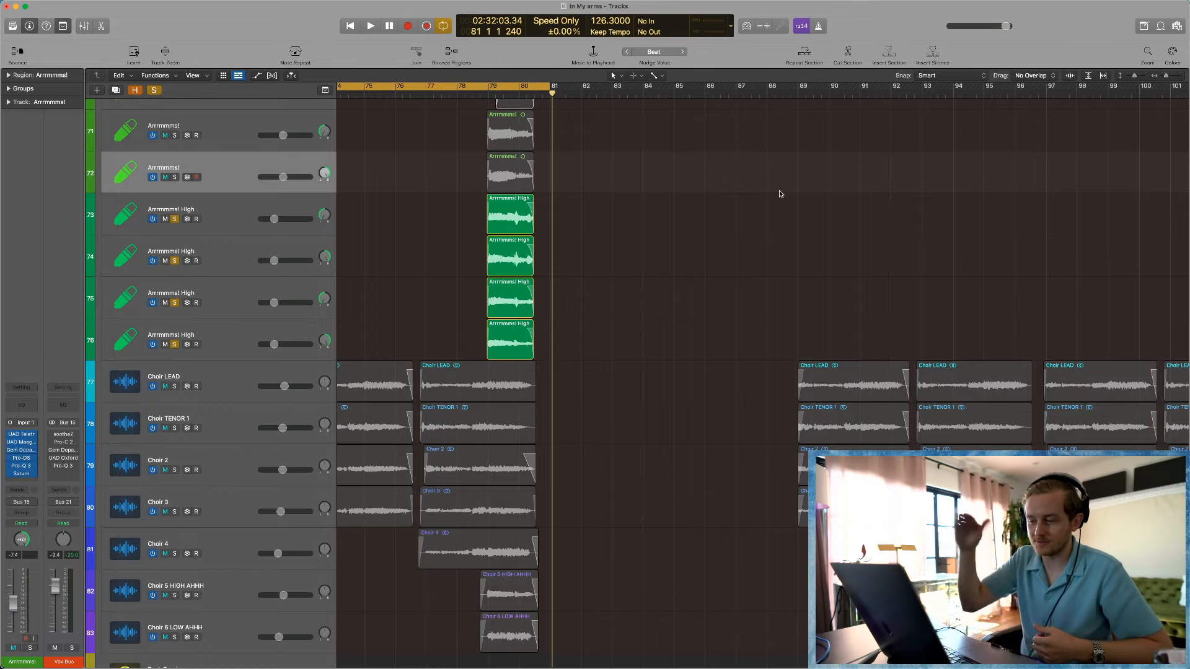
{"action": "scroll", "coordinate": [411, 316], "scroll_direction": "left", "scroll_amount": 3}
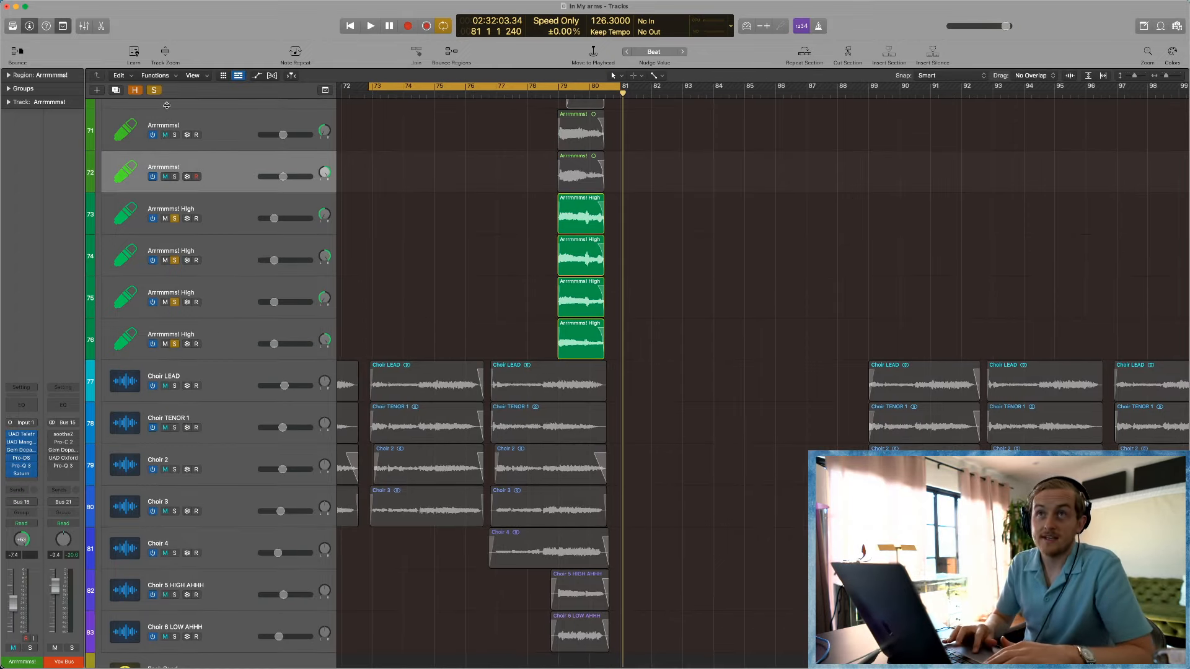
{"action": "key", "text": "comma"}
{"action": "key", "text": "comma"}
{"action": "key", "text": "comma"}
{"action": "key", "text": "comma"}
{"action": "key", "text": "comma"}
{"action": "key", "text": "comma"}
{"action": "key", "text": "comma"}
{"action": "key", "text": "comma"}
{"action": "key", "text": "comma"}
{"action": "key", "text": "comma"}
{"action": "key", "text": "comma"}
{"action": "key", "text": "comma"}
{"action": "key", "text": "comma"}
{"action": "key", "text": "comma"}
{"action": "key", "text": "comma"}
{"action": "key", "text": "comma"}
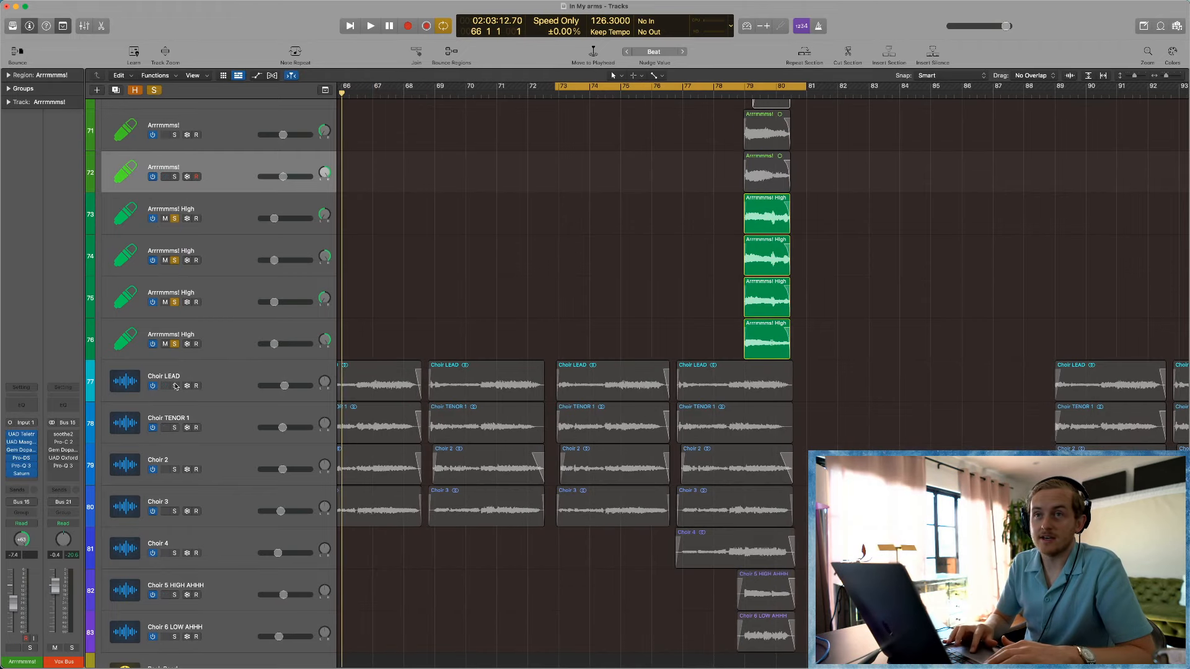
Step: Solo Choir LEAD and play it, switching the solo over to Choir TENOR 1
{"action": "left_click", "coordinate": [174, 385]}
{"action": "key", "text": "space"}
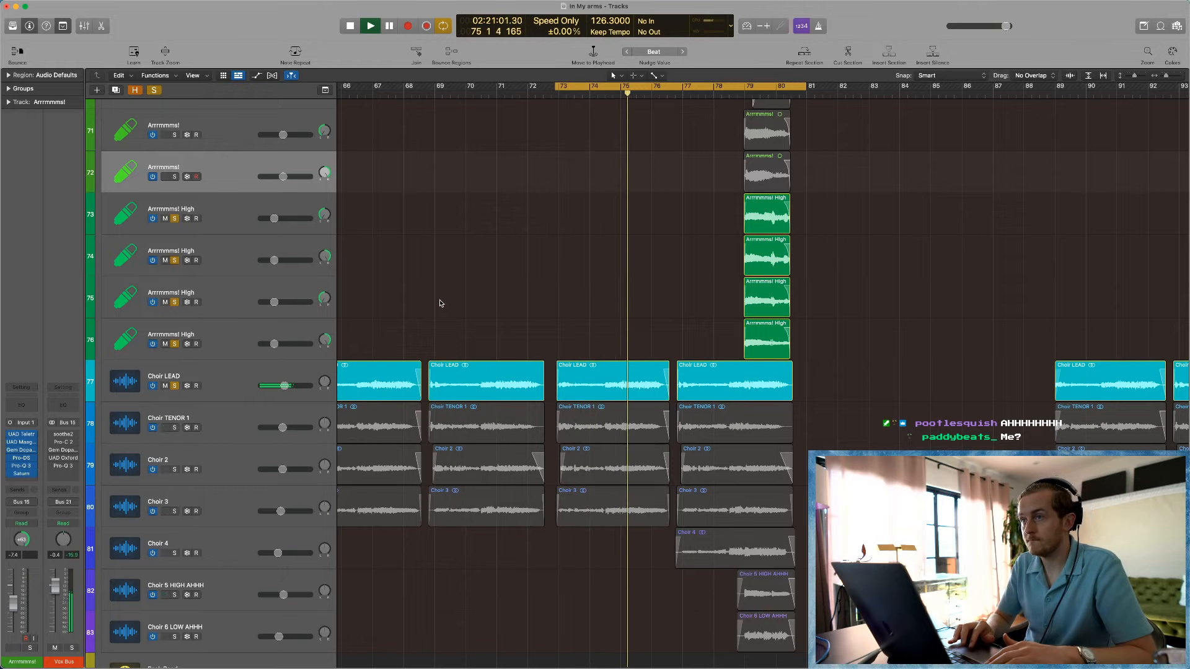
{"action": "left_click", "coordinate": [176, 428]}
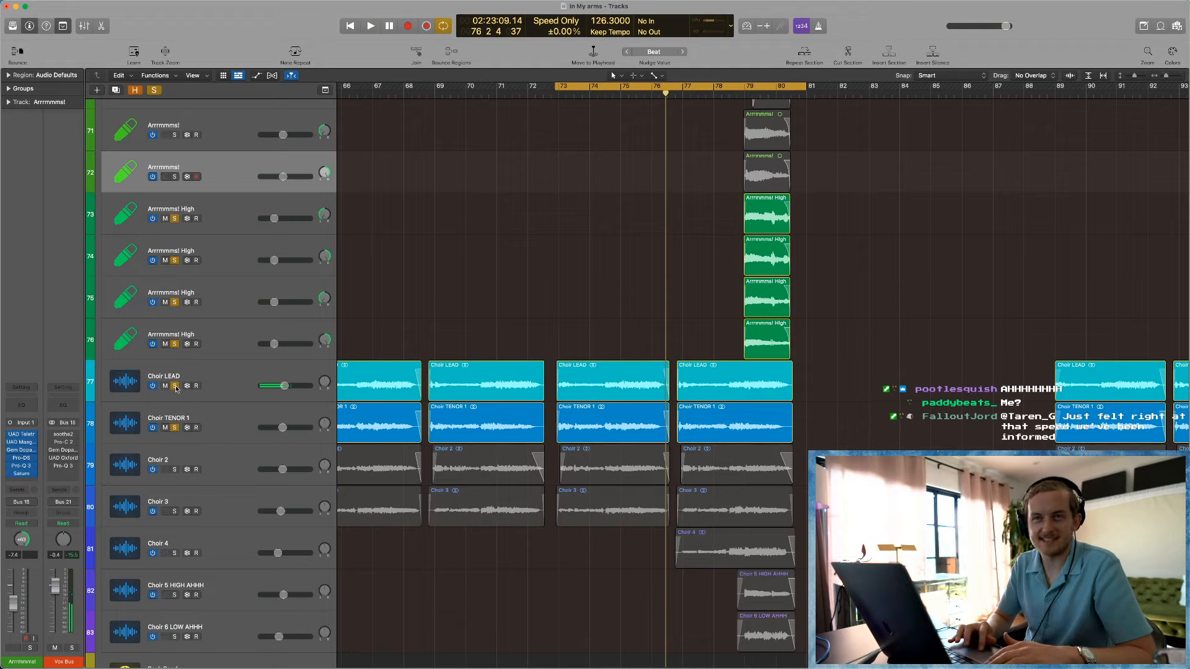
{"action": "key", "text": "space"}
{"action": "left_click", "coordinate": [176, 386]}
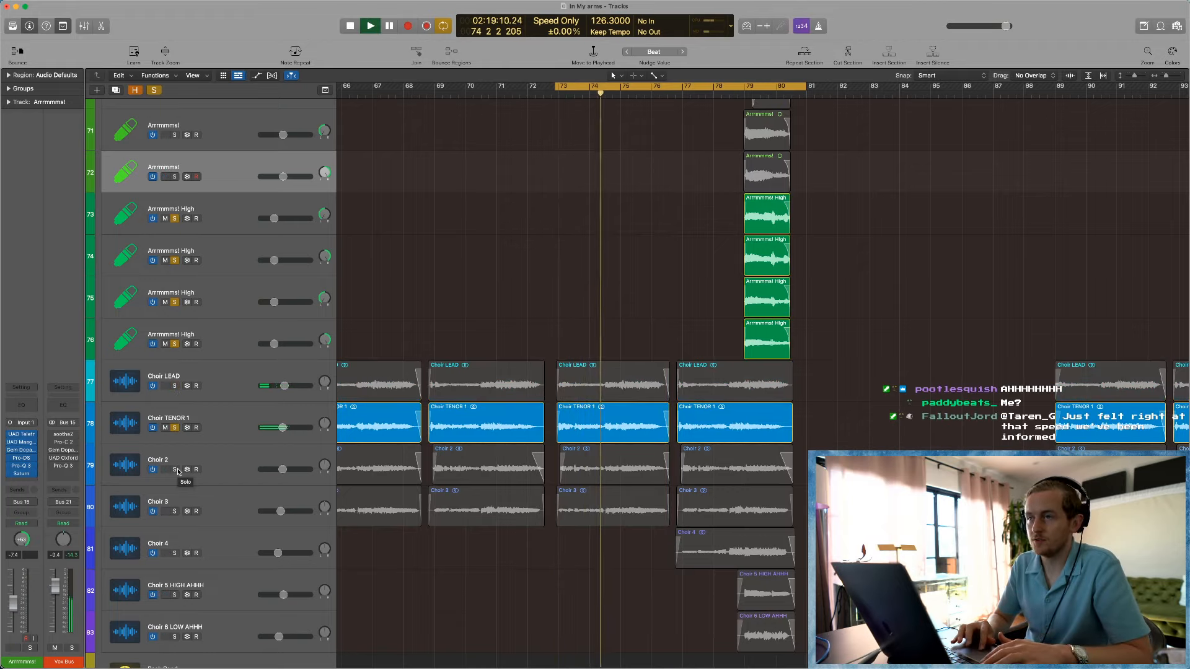
Step: Solo Choir 2 in place of Choir TENOR 1 and play it back
{"action": "left_click", "coordinate": [175, 470]}
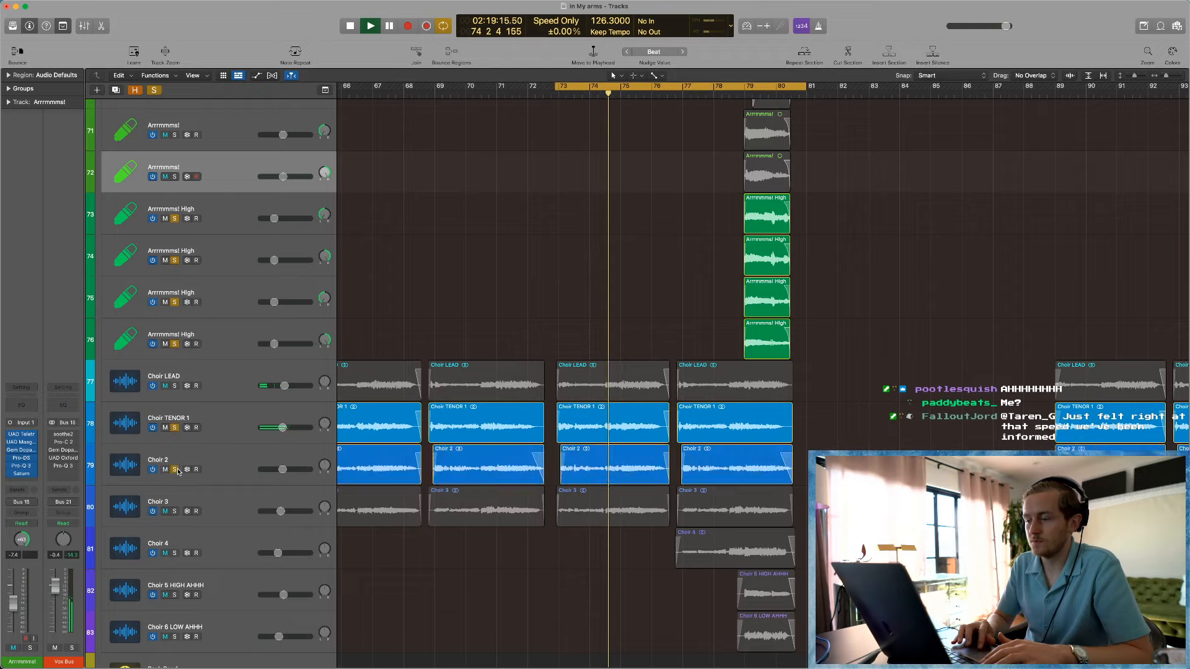
{"action": "key", "text": "space"}
{"action": "left_click", "coordinate": [175, 428]}
{"action": "key", "text": "space"}
{"action": "scroll", "coordinate": [574, 543], "scroll_direction": "down", "scroll_amount": 2}
{"action": "scroll", "coordinate": [574, 543], "scroll_direction": "down", "scroll_amount": 1}
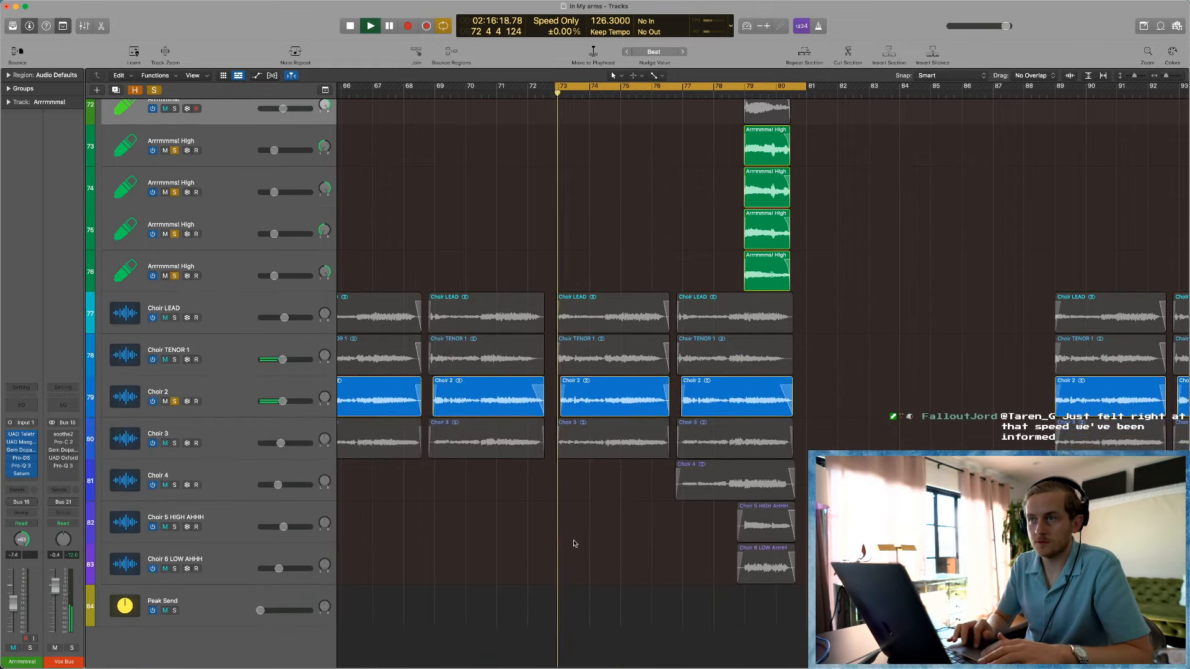
Step: Solo Choir 3 in place of Choir 2 during playback
{"action": "left_click", "coordinate": [175, 443]}
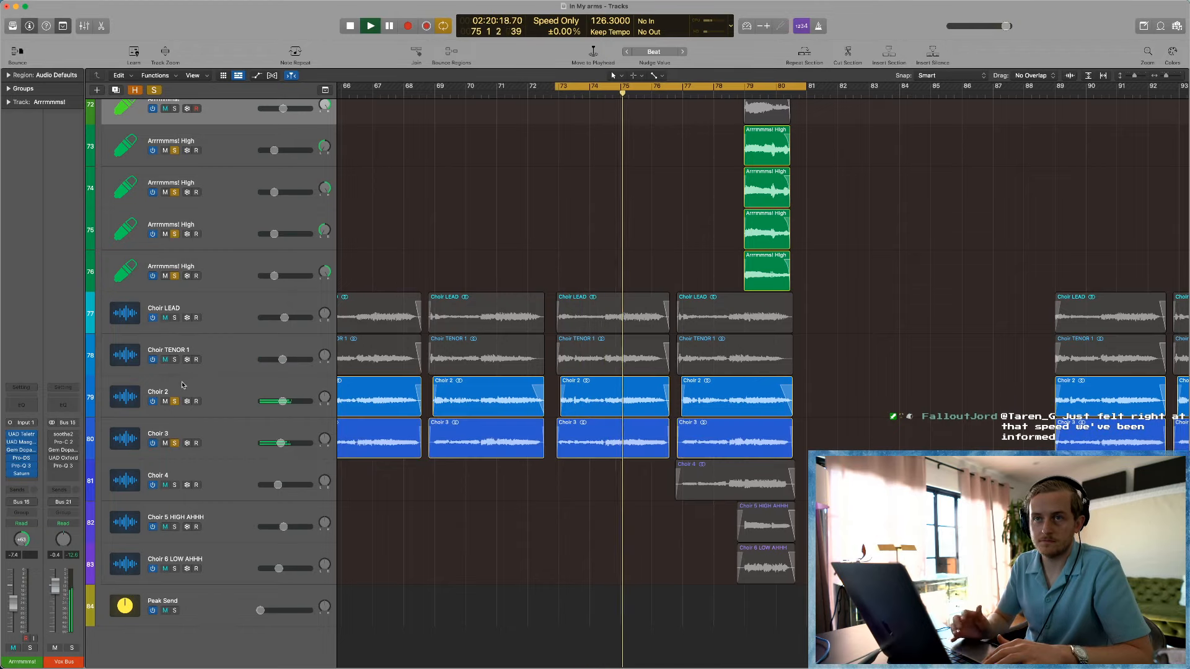
{"action": "left_click", "coordinate": [175, 401]}
{"action": "scroll", "coordinate": [452, 492], "scroll_direction": "right", "scroll_amount": 1}
{"action": "scroll", "coordinate": [452, 492], "scroll_direction": "right", "scroll_amount": 5}
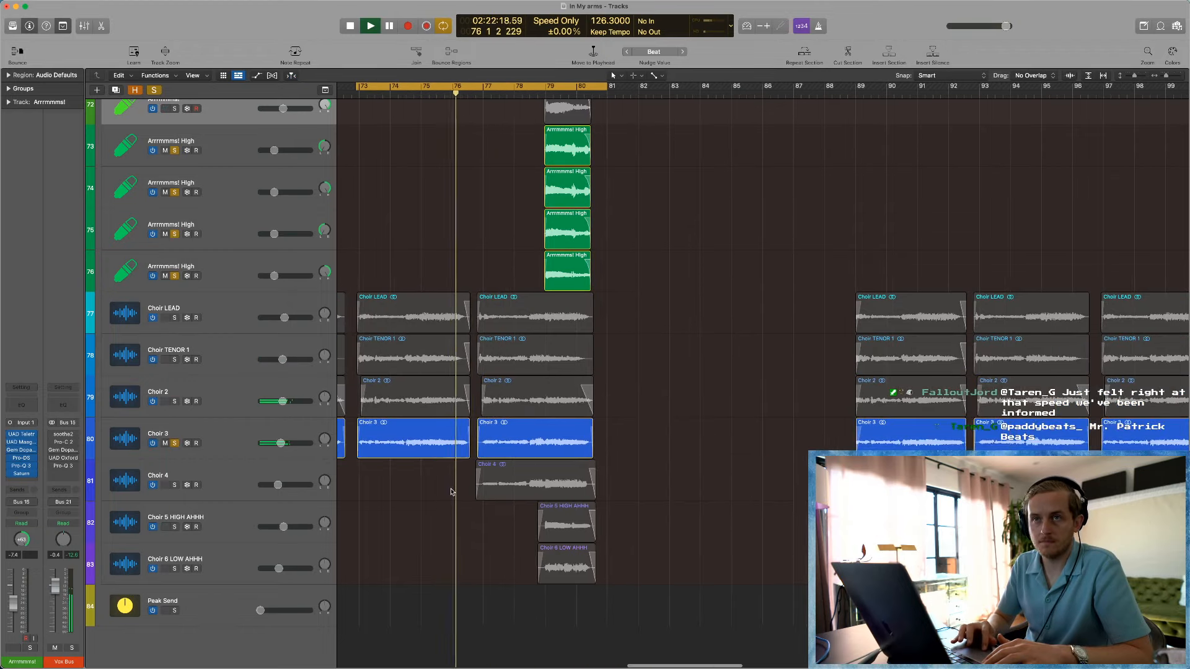
Step: Add Choir 2, Choir TENOR 1 and Choir LEAD to the soloed Choir 3 and replay them from about bar 76
{"action": "left_click", "coordinate": [175, 401]}
{"action": "left_click", "coordinate": [175, 359]}
{"action": "left_click", "coordinate": [175, 317]}
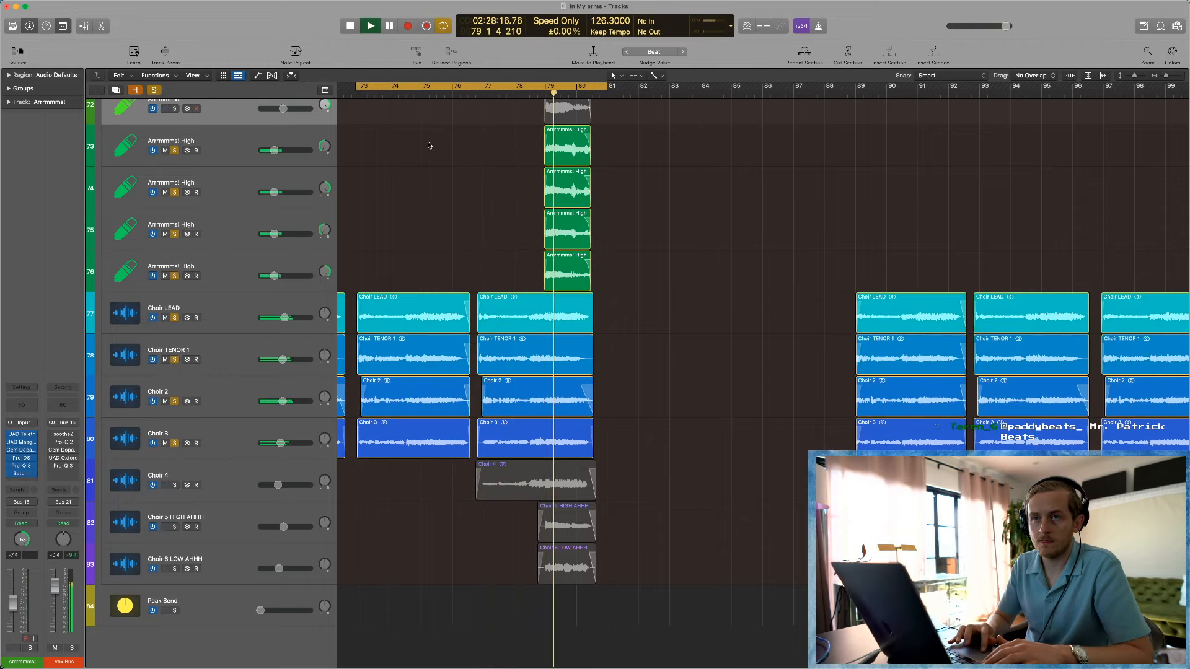
{"action": "left_click", "coordinate": [452, 93]}
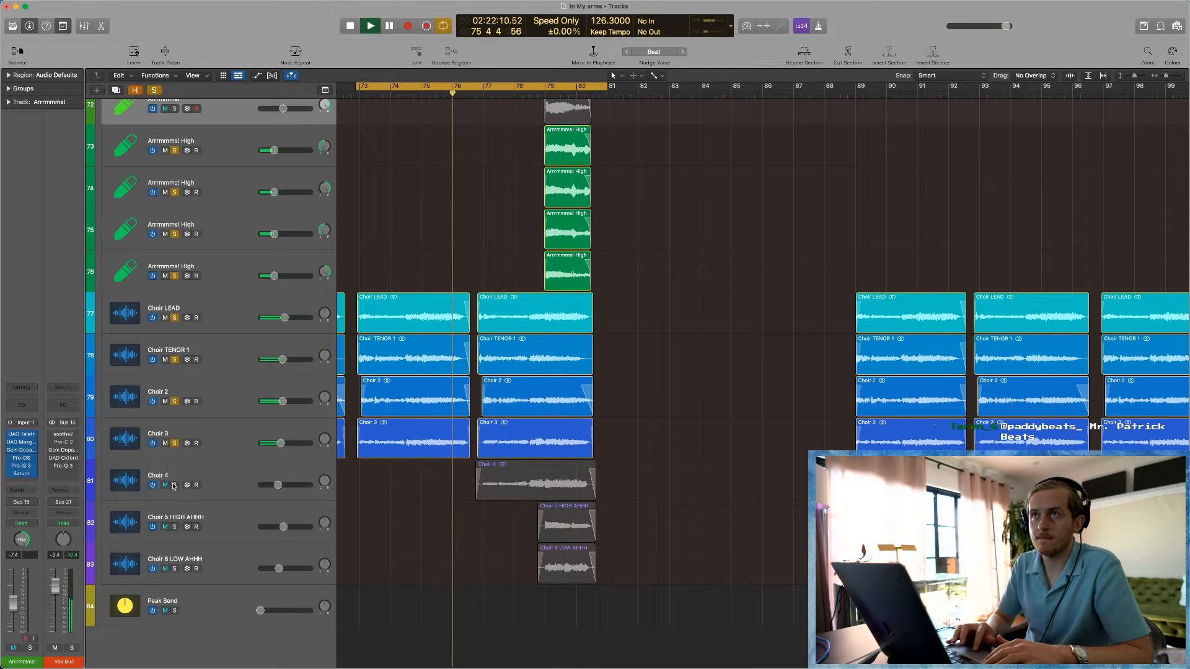
Step: Solo Choir 4 in place of the other four choir tracks and replay it from about bar 77
{"action": "left_click", "coordinate": [175, 484]}
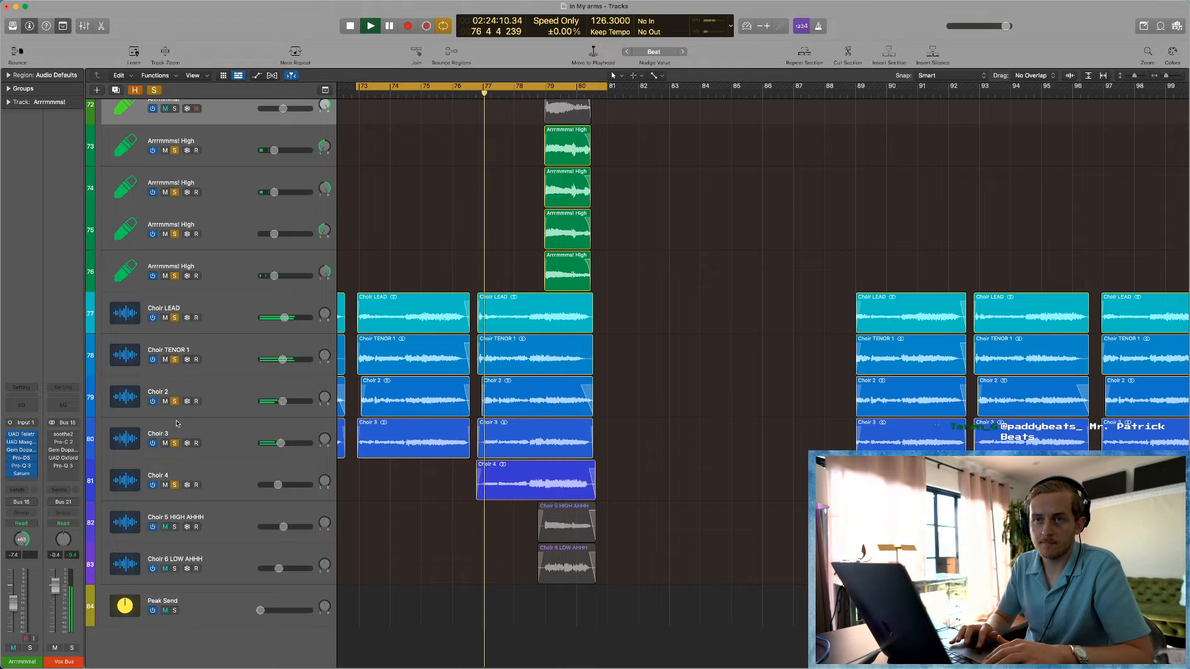
{"action": "left_click_drag", "start_coordinate": [174, 443], "coordinate": [178, 317]}
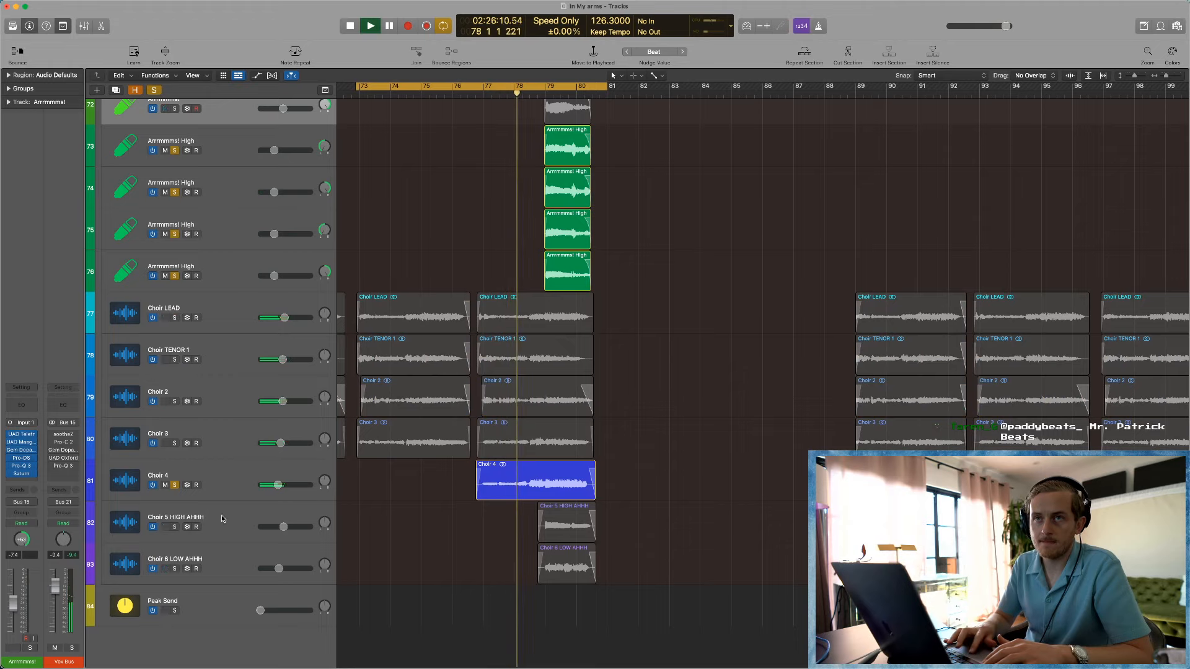
{"action": "scroll", "coordinate": [226, 517], "scroll_direction": "down", "scroll_amount": 1}
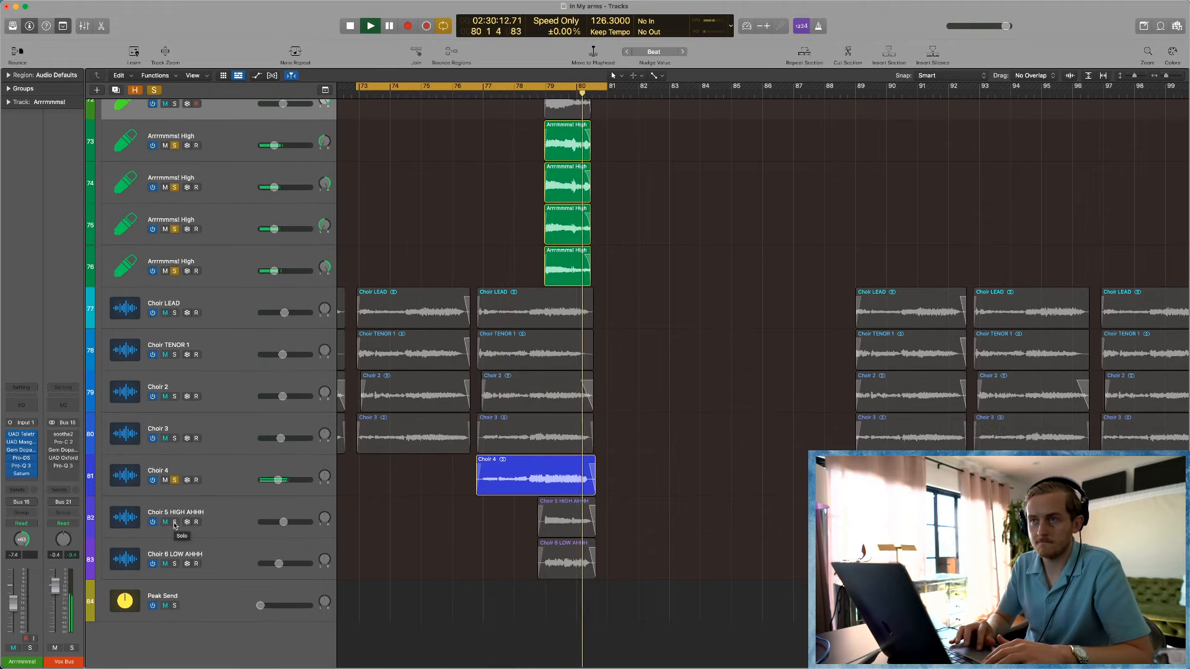
{"action": "key", "text": "space"}
{"action": "left_click", "coordinate": [481, 93]}
{"action": "key", "text": "space"}
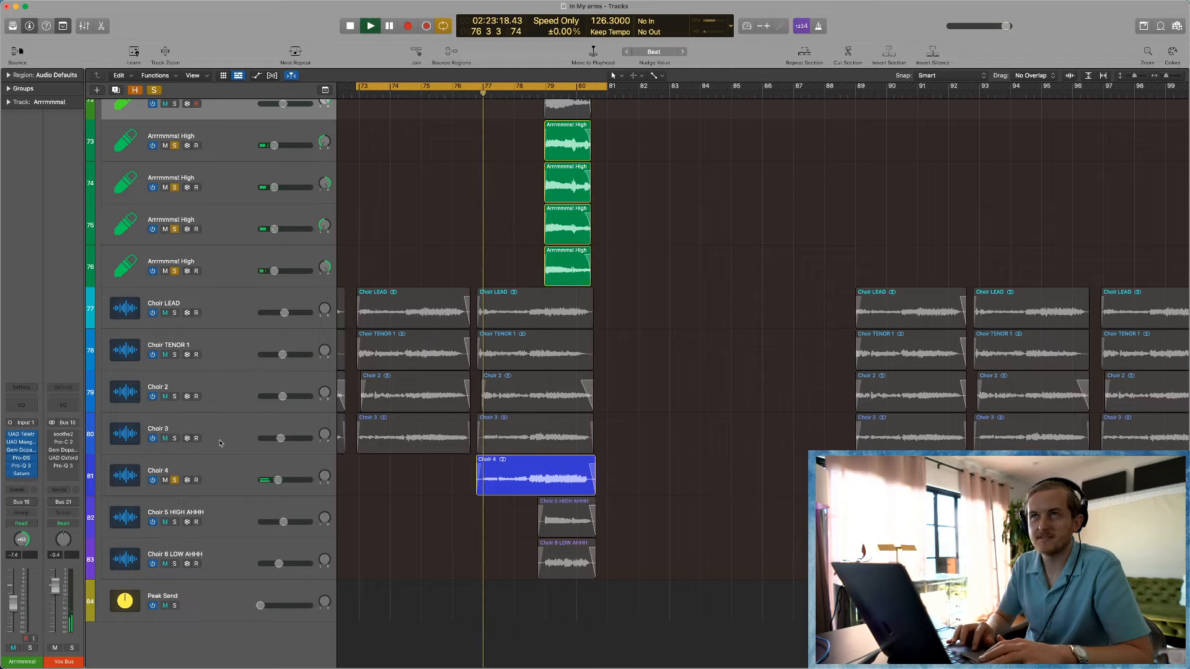
Step: Solo Choir 5 HIGH AHHH and Choir 6 LOW AHHH in place of Choir 4 and listen to them
{"action": "left_click", "coordinate": [174, 522]}
{"action": "left_click", "coordinate": [174, 564]}
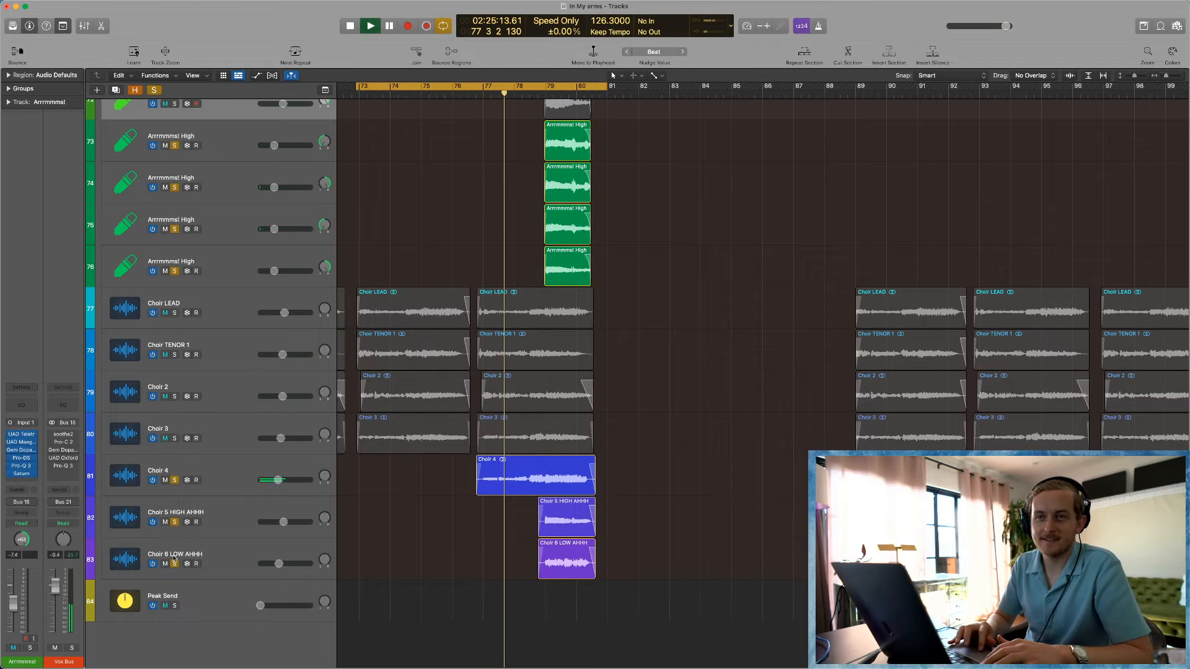
{"action": "left_click", "coordinate": [174, 480]}
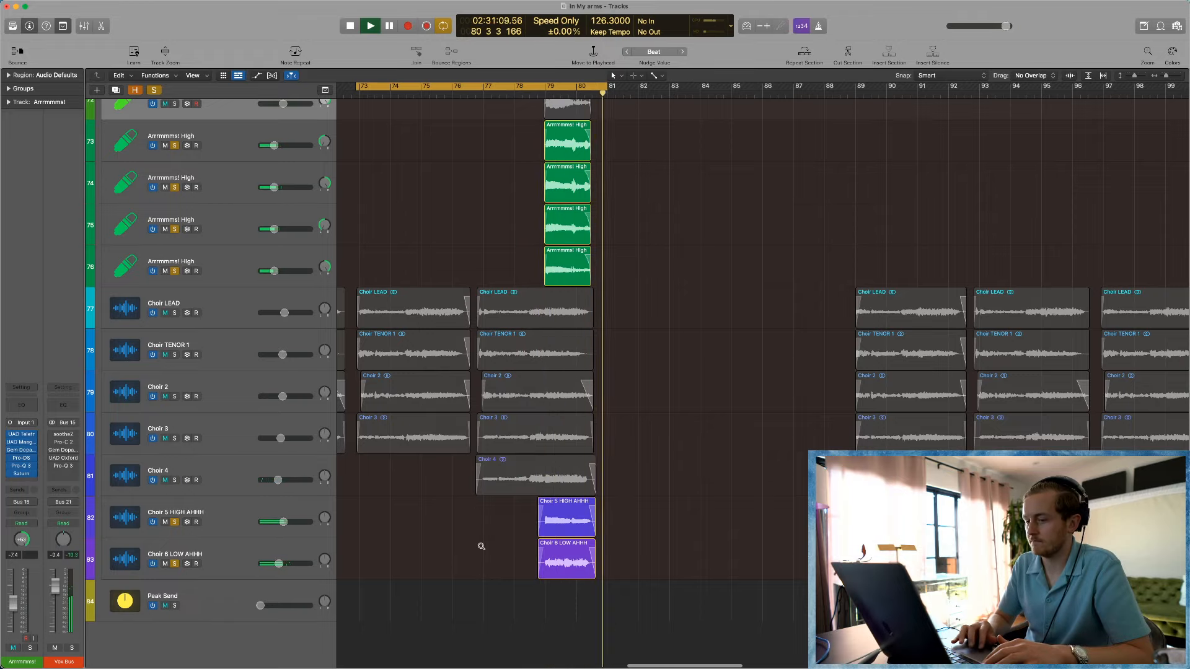
{"action": "scroll", "coordinate": [481, 547], "scroll_direction": "down", "scroll_amount": 3}
{"action": "scroll", "coordinate": [478, 301], "scroll_direction": "down", "scroll_amount": 3}
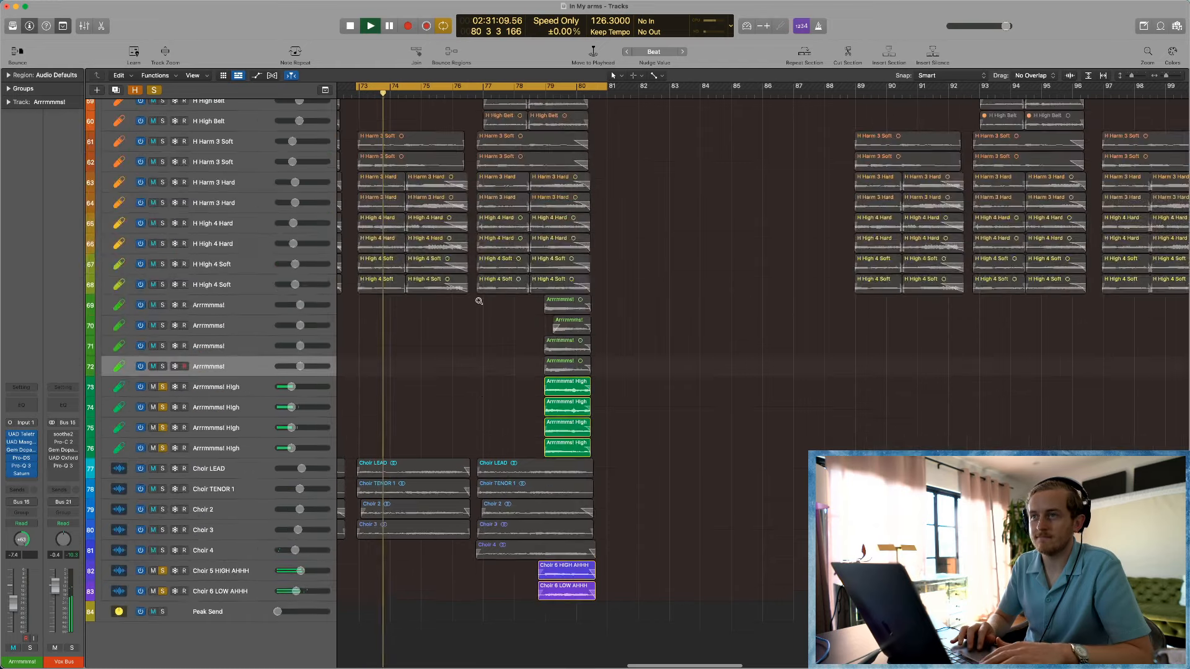
{"action": "key", "text": "space"}
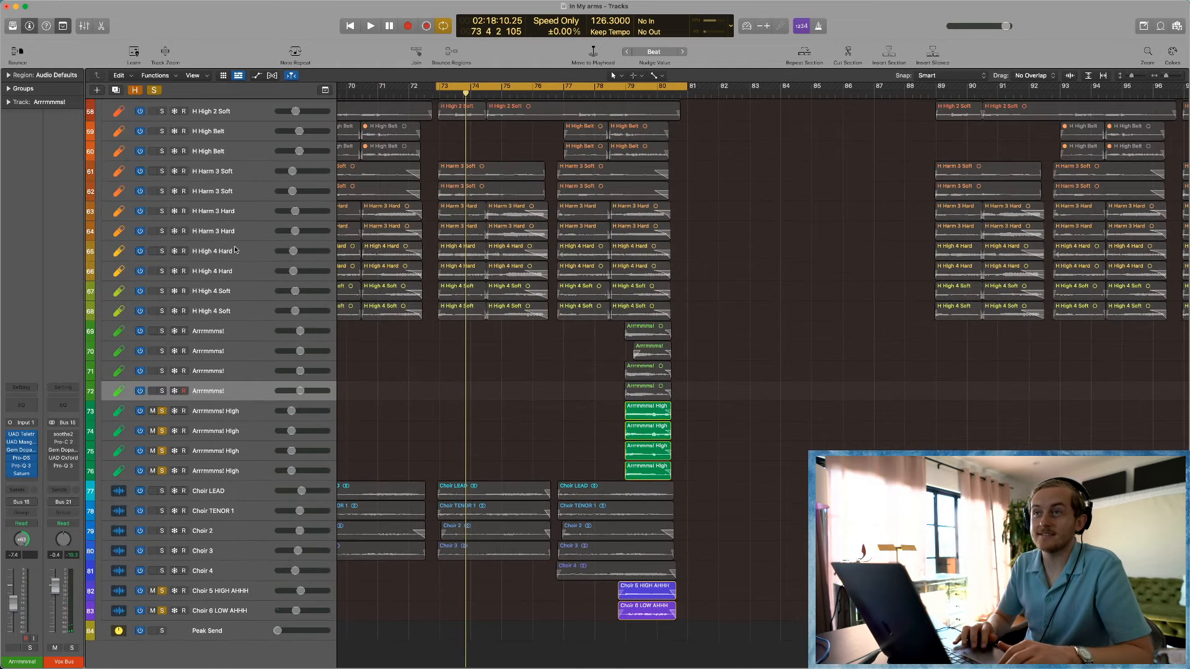
Step: Solo the whole Vox Bus stack, clear the individual solos on its subtracks and play the combined vocals
{"action": "scroll", "coordinate": [234, 248], "scroll_direction": "down", "scroll_amount": 2}
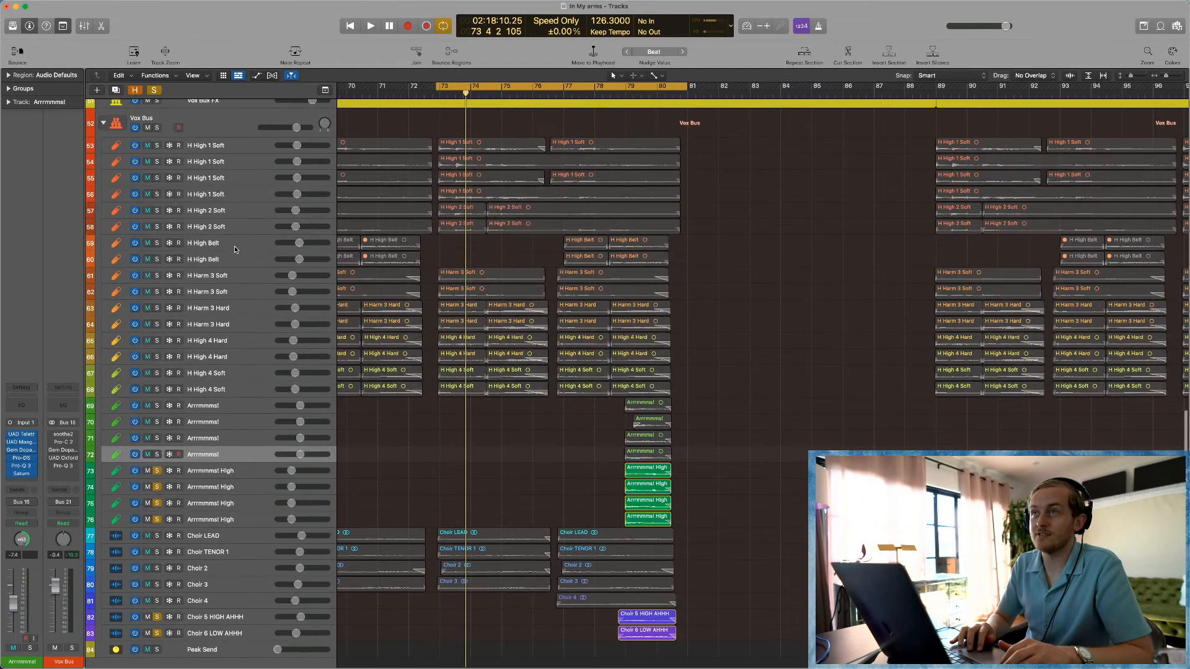
{"action": "left_click", "coordinate": [158, 128]}
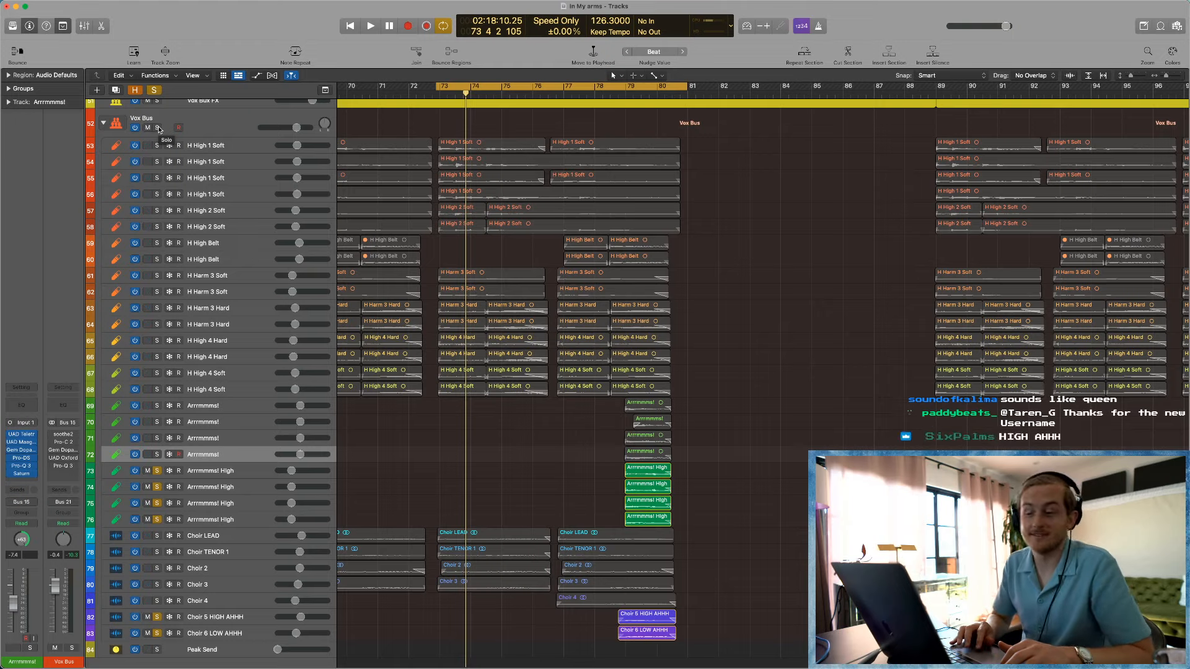
{"action": "left_click", "coordinate": [158, 128]}
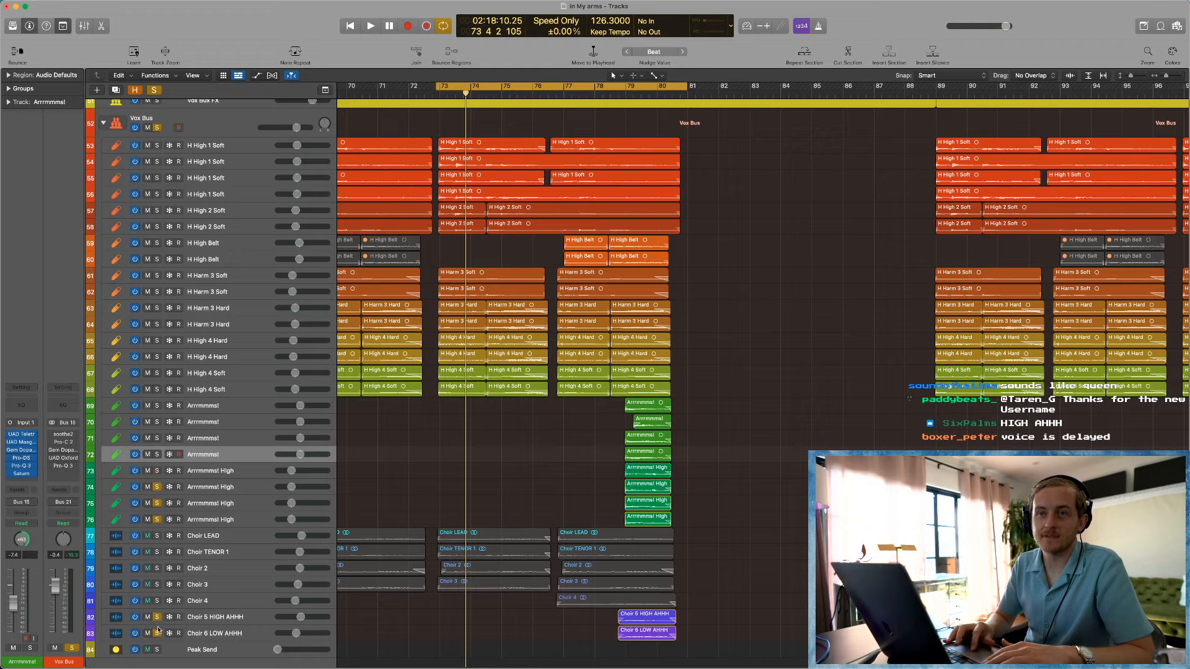
{"action": "left_click_drag", "start_coordinate": [157, 627], "coordinate": [157, 630]}
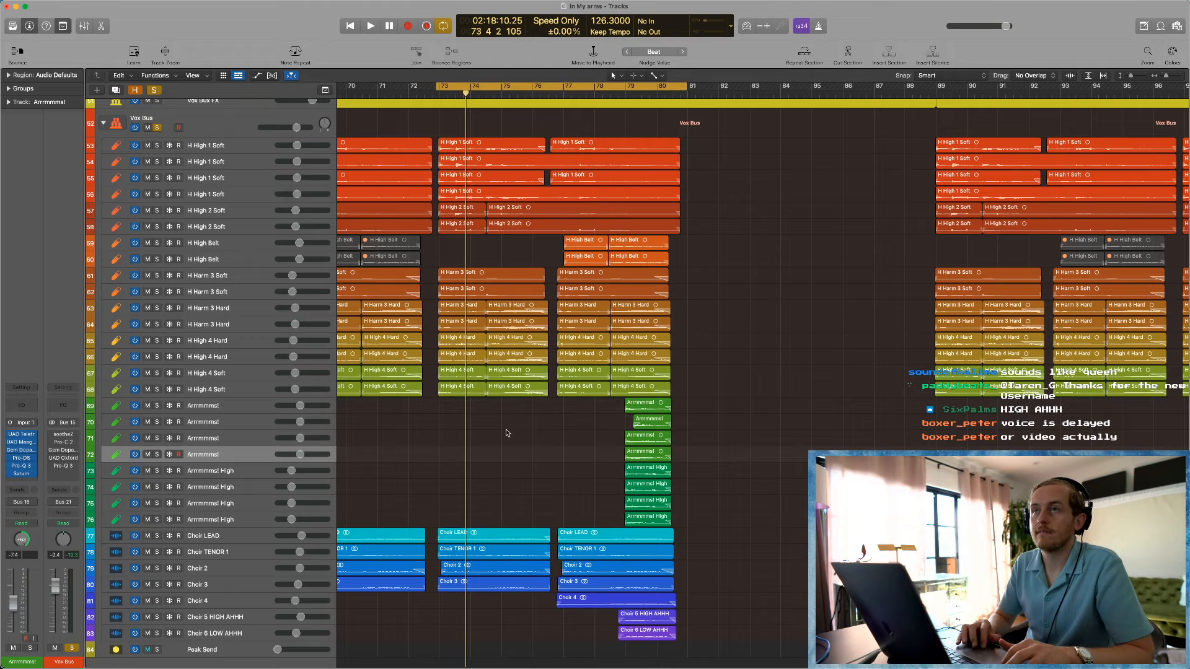
{"action": "key", "text": "space"}
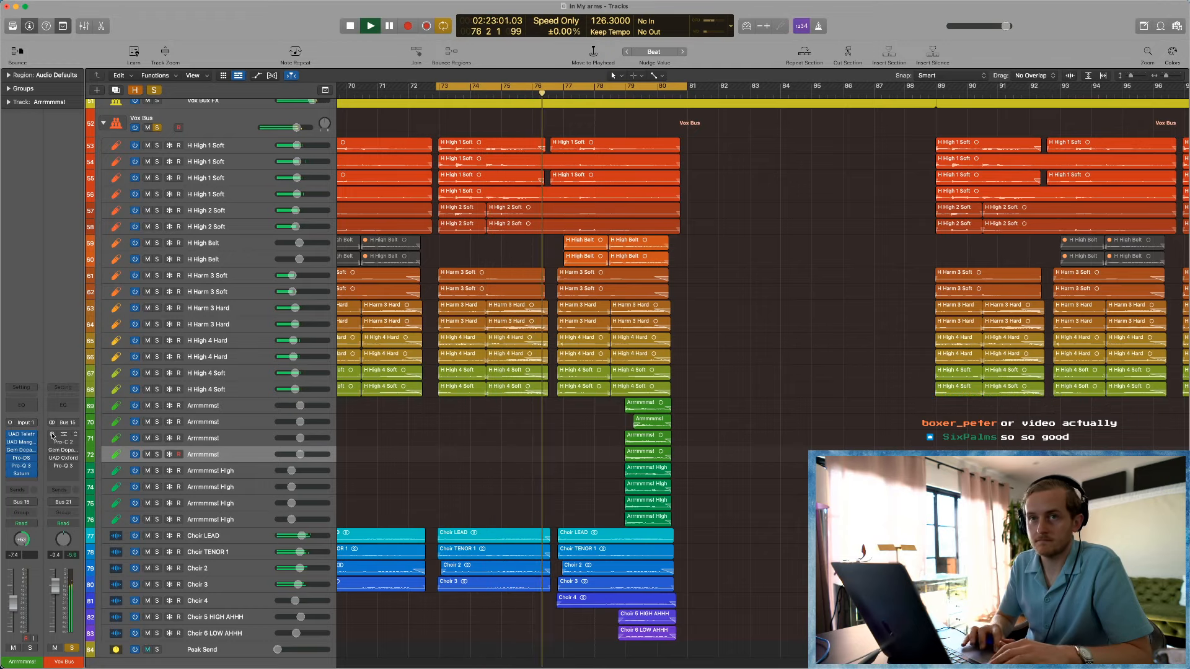
Step: Open the soothe2 plug-in on the Vox Bus, reposition its window and play the vocals through it
{"action": "key", "text": "space"}
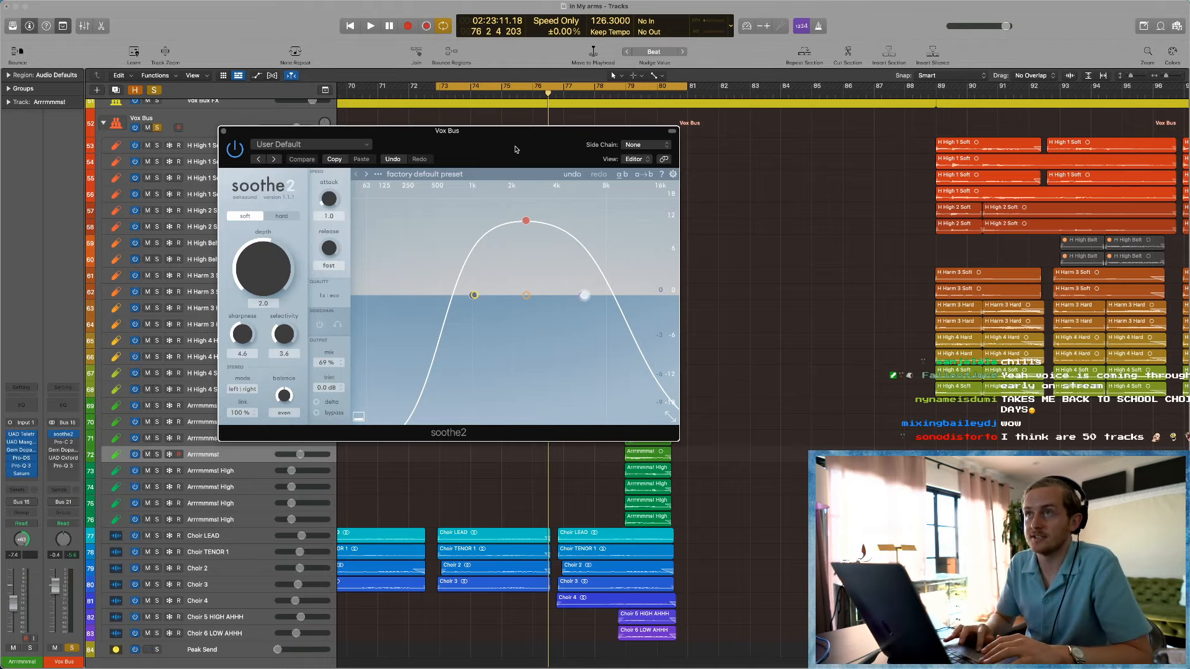
{"action": "left_click_drag", "start_coordinate": [515, 149], "coordinate": [525, 149]}
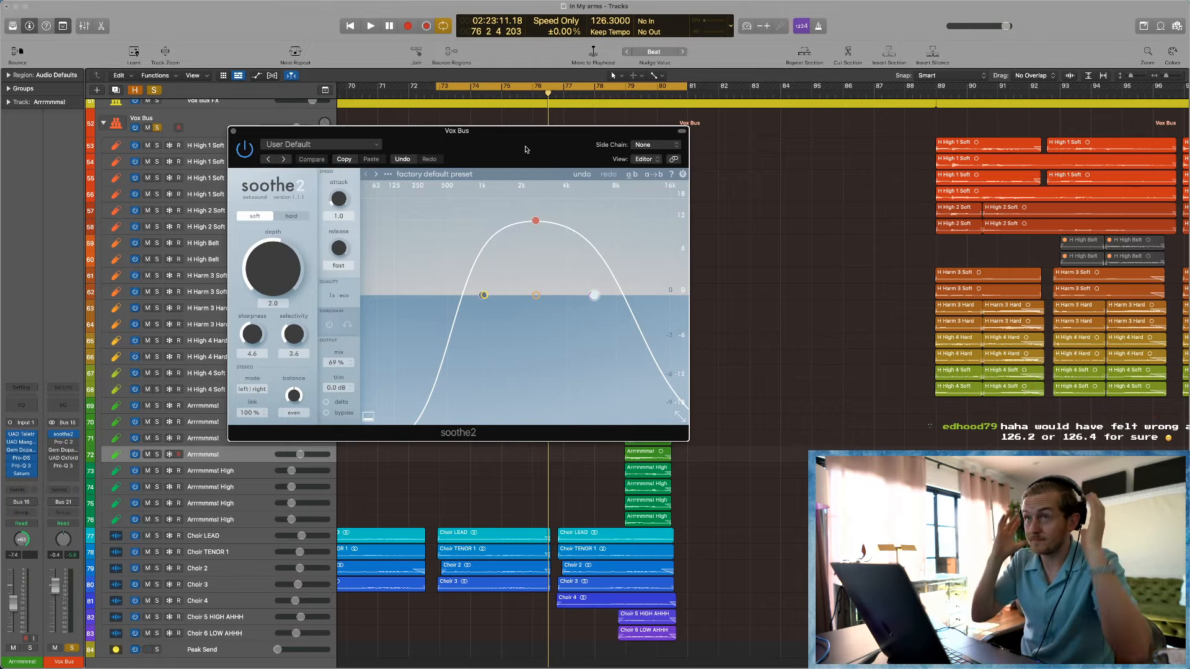
{"action": "left_click_drag", "start_coordinate": [526, 149], "coordinate": [535, 150]}
{"action": "key", "text": "space"}
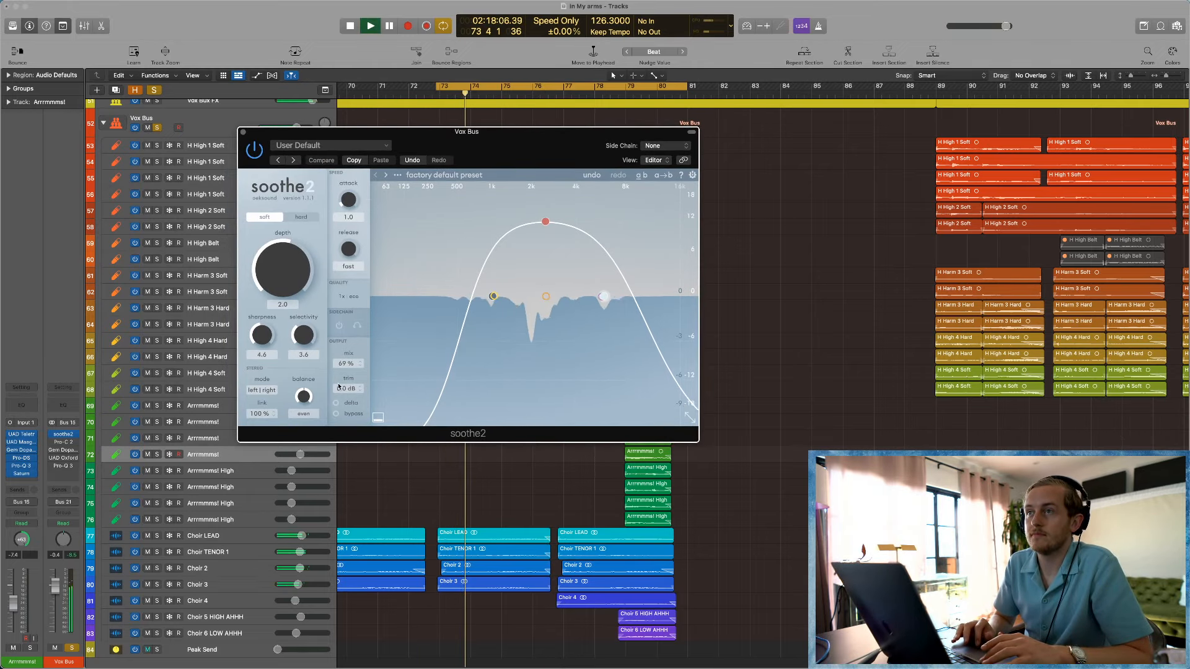
Step: Monitor soothe2's delta signal on the Vox Bus, switch delta off, replay the vocals and close the plug-in
{"action": "left_click", "coordinate": [339, 406]}
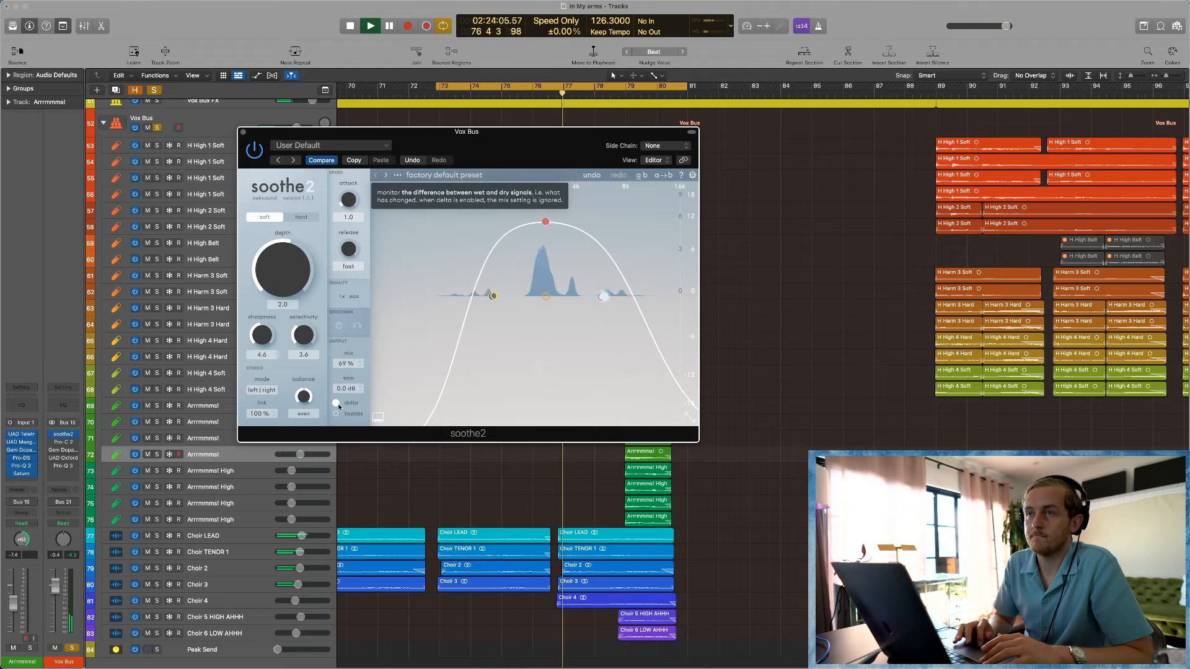
{"action": "key", "text": "space"}
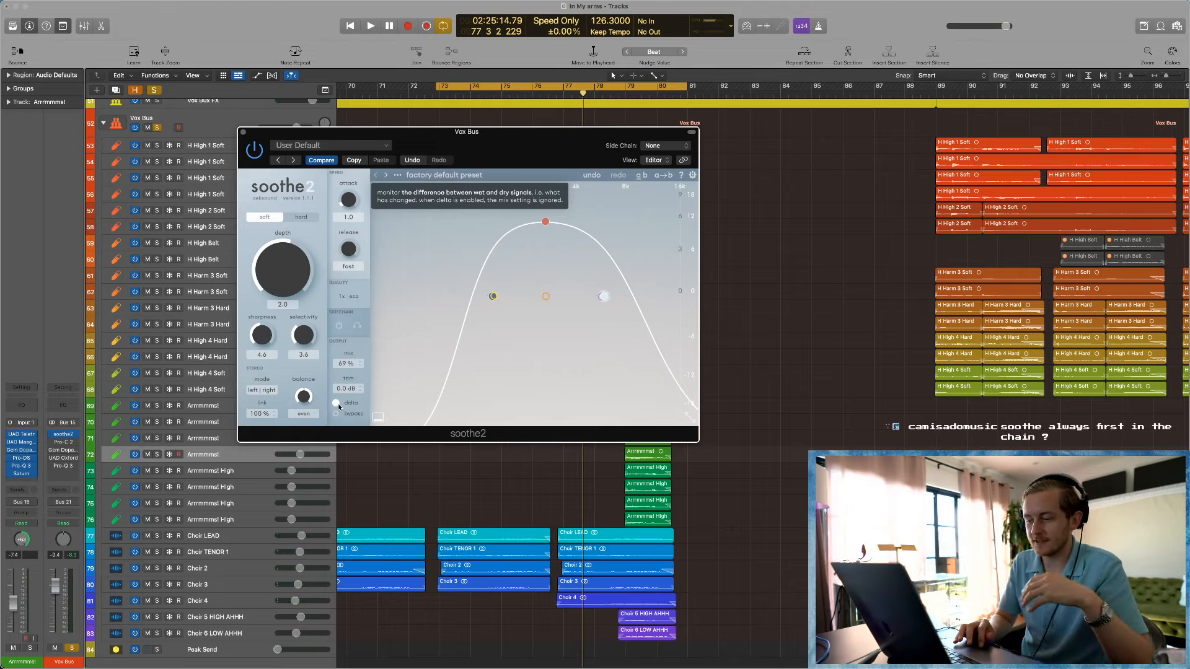
{"action": "left_click", "coordinate": [337, 403]}
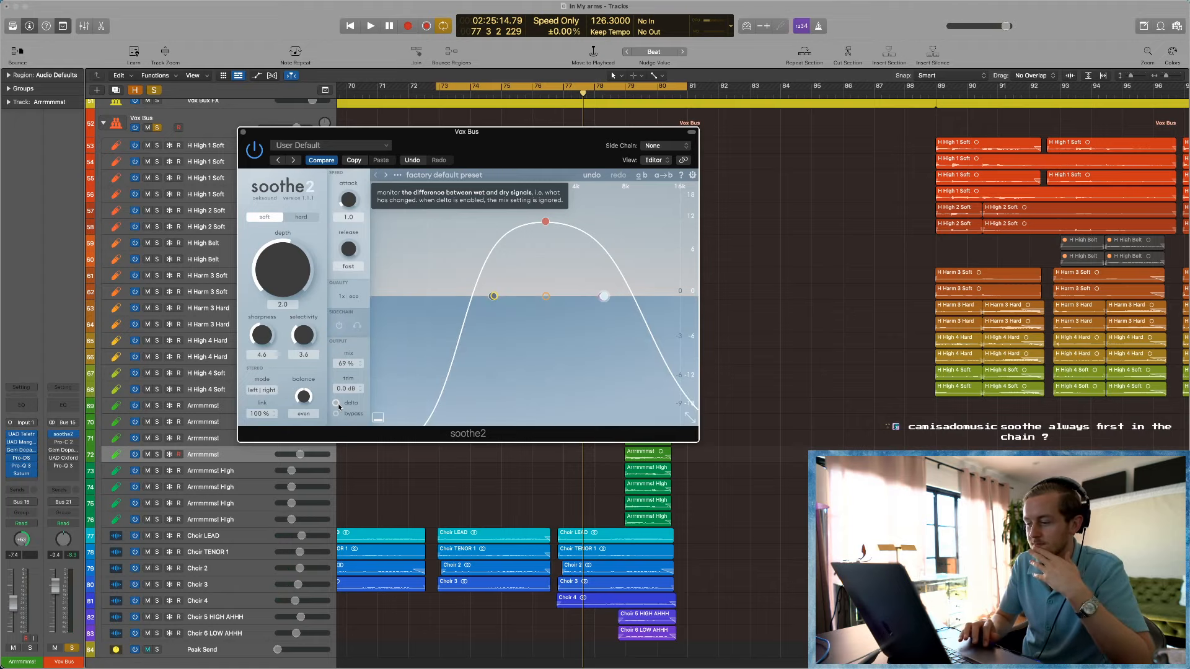
{"action": "key", "text": "space"}
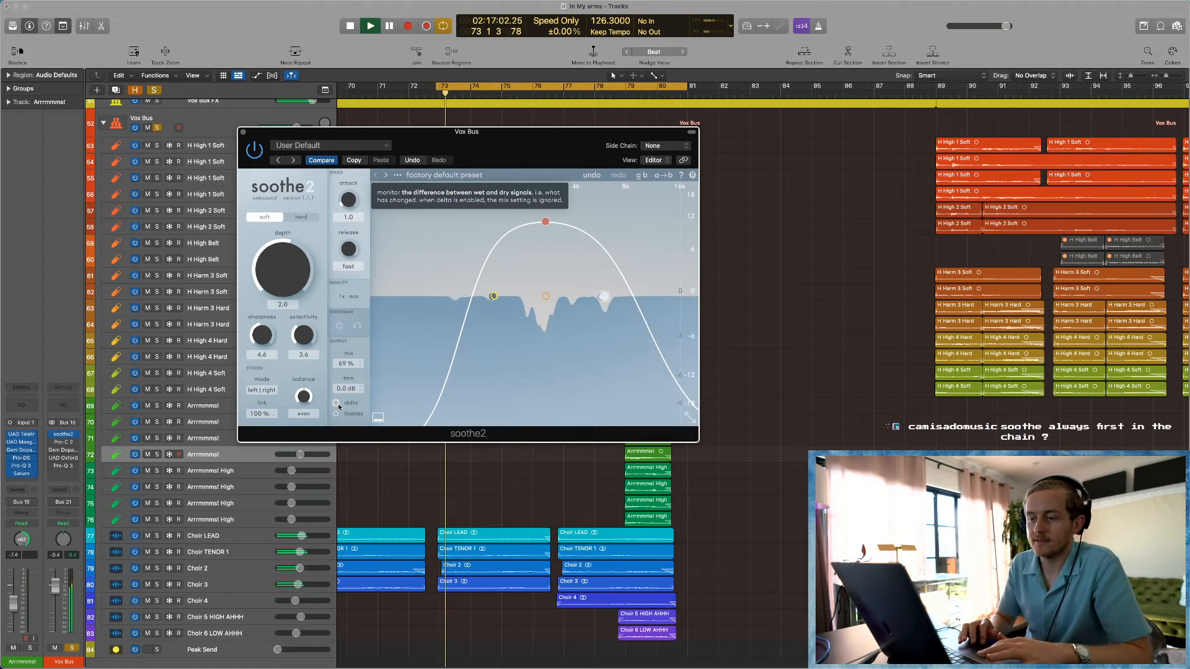
{"action": "key", "text": "space"}
{"action": "left_click", "coordinate": [243, 134]}
Step: Open the Pro-C 2 compressor on the Vox Bus, reposition its window and view the available compression styles without changing the style
{"action": "left_click", "coordinate": [51, 445]}
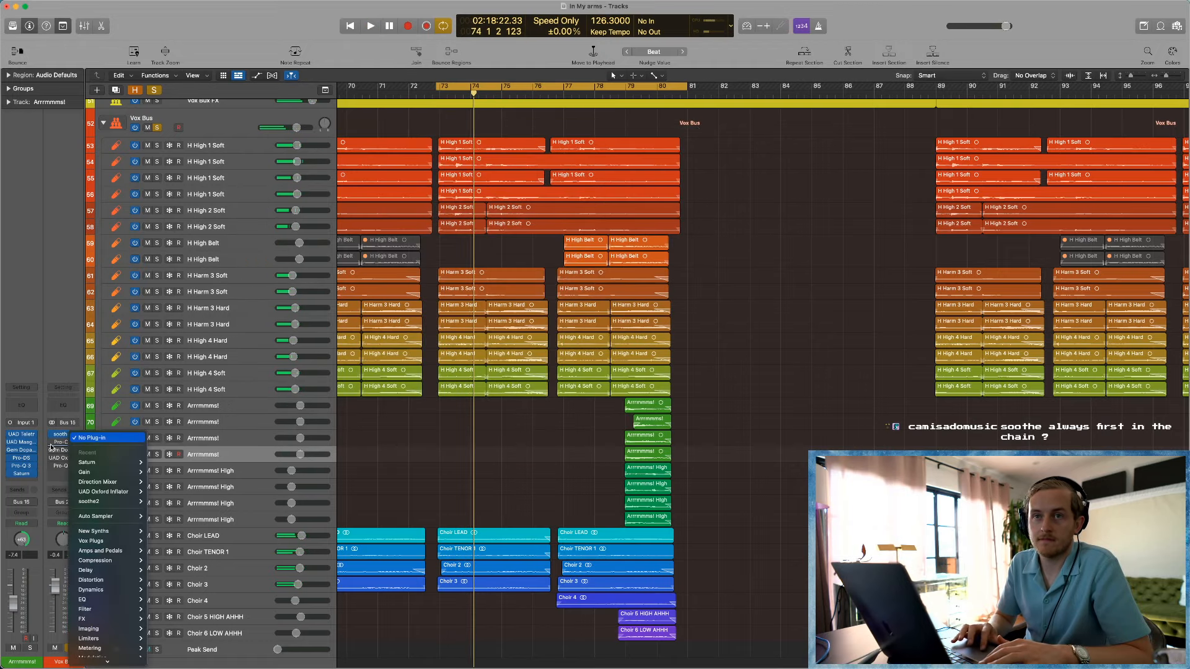
{"action": "left_click", "coordinate": [50, 444]}
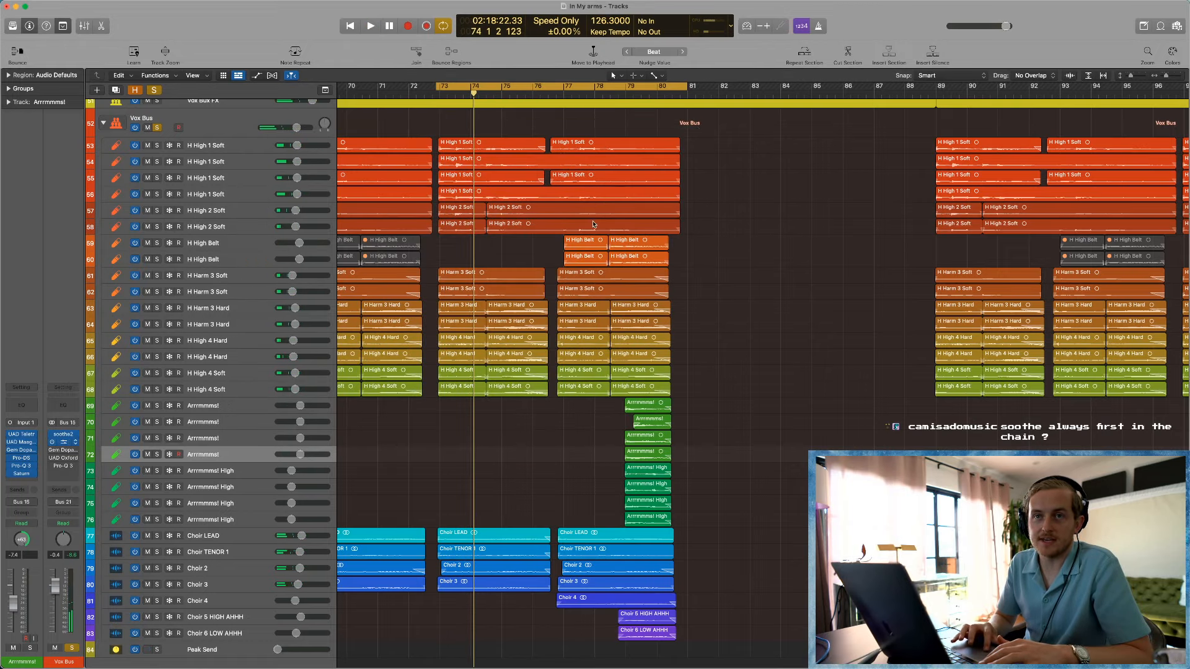
{"action": "left_click_drag", "start_coordinate": [632, 149], "coordinate": [566, 147]}
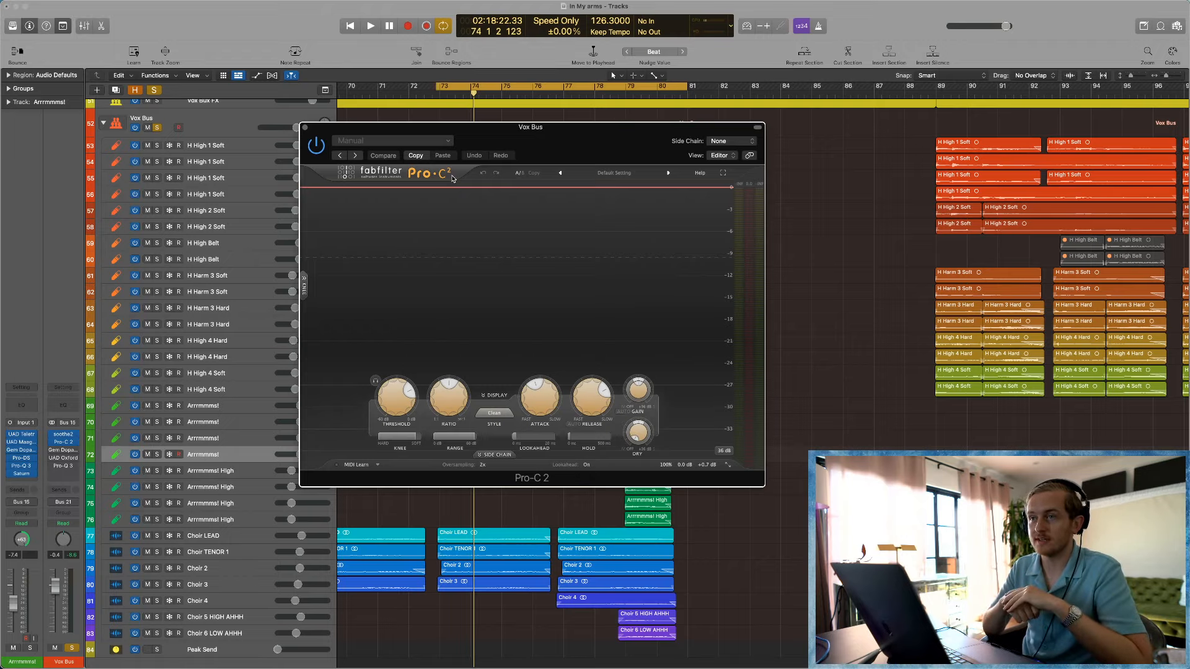
{"action": "left_click", "coordinate": [494, 412]}
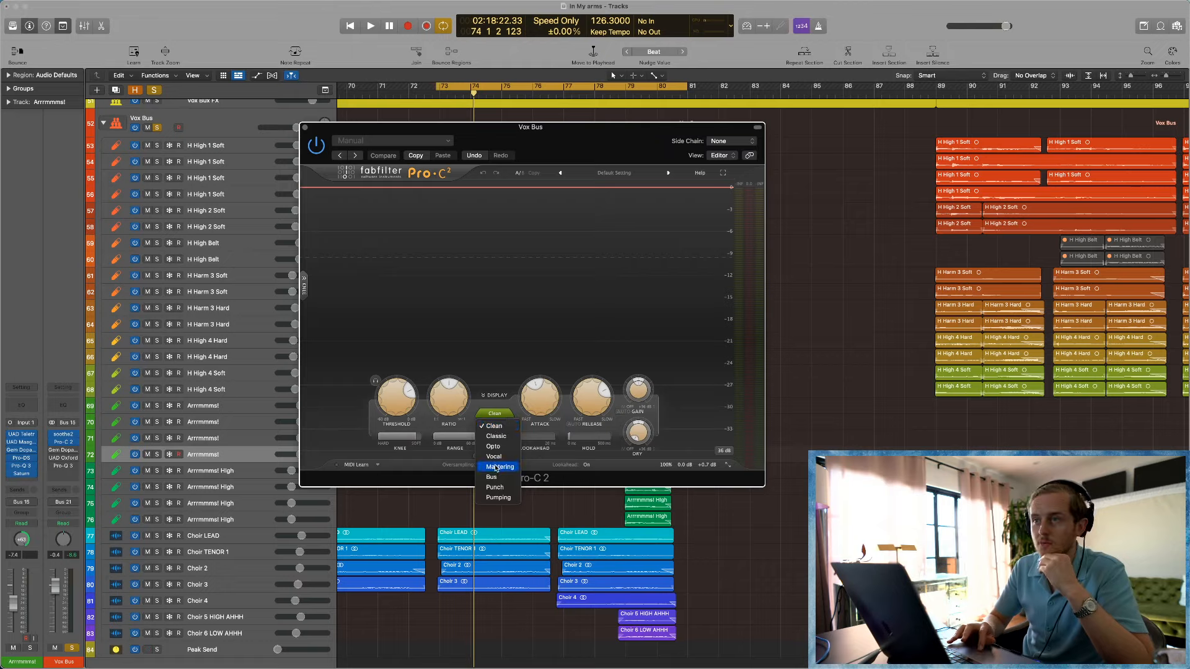
{"action": "left_click", "coordinate": [499, 361]}
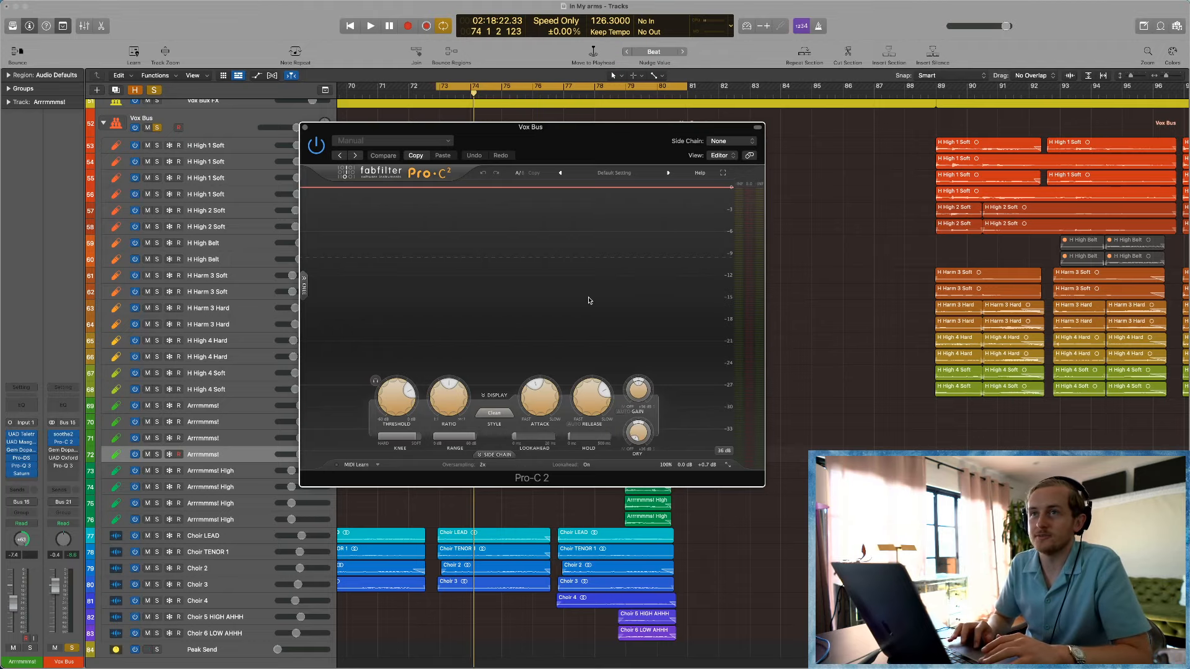
Step: Play the combined vocals through Pro-C 2 twice and watch the gain reduction
{"action": "key", "text": "space"}
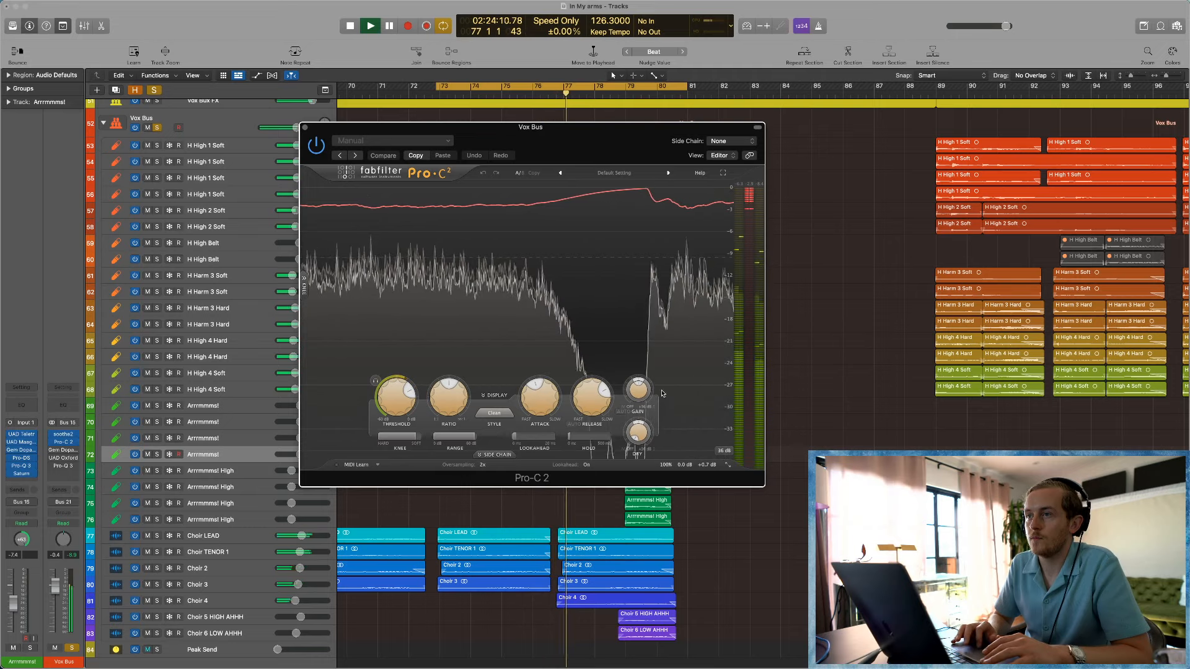
{"action": "key", "text": "space"}
{"action": "mouse_move", "coordinate": [583, 399]}
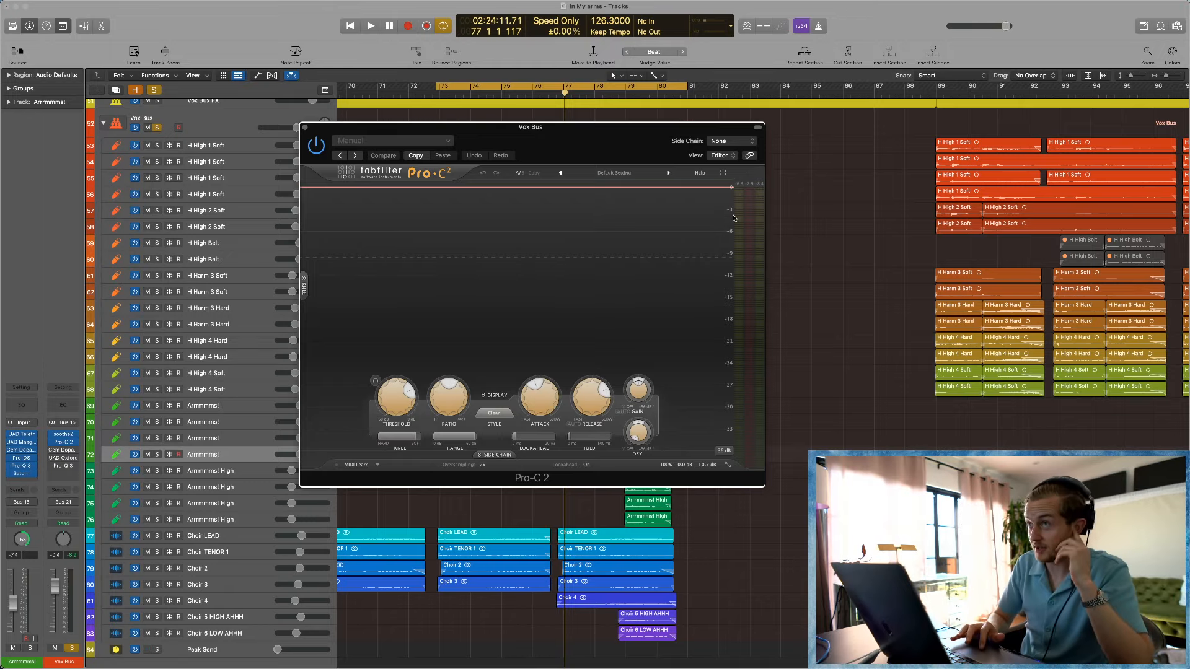
{"action": "key", "text": "space"}
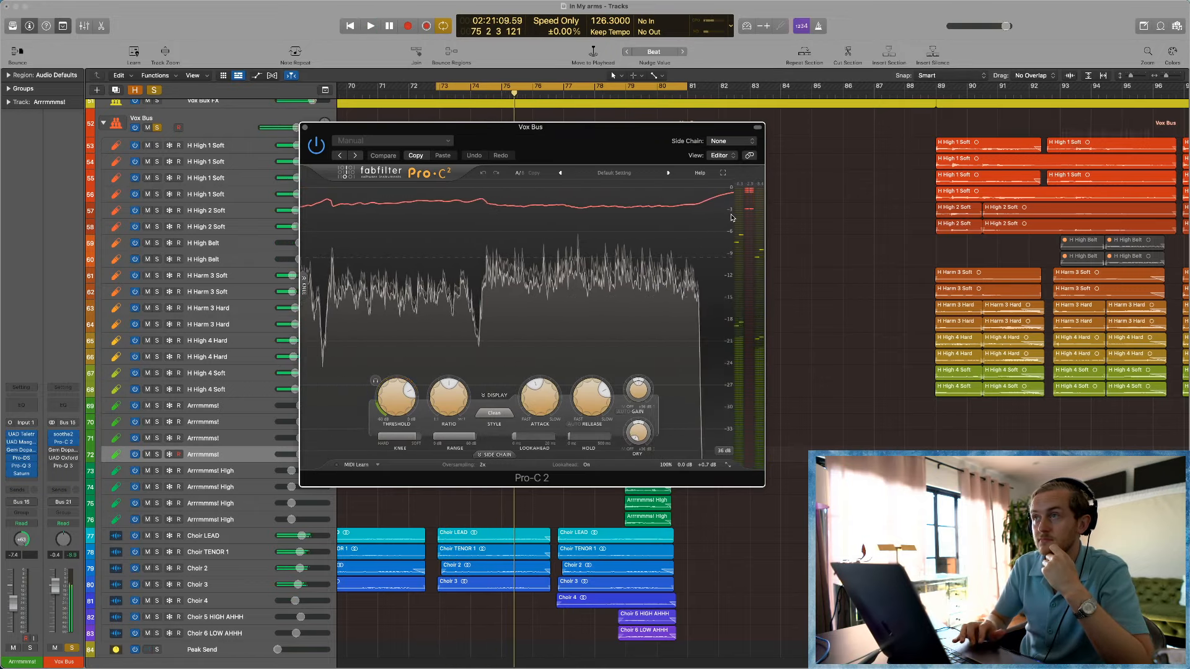
{"action": "key", "text": "space"}
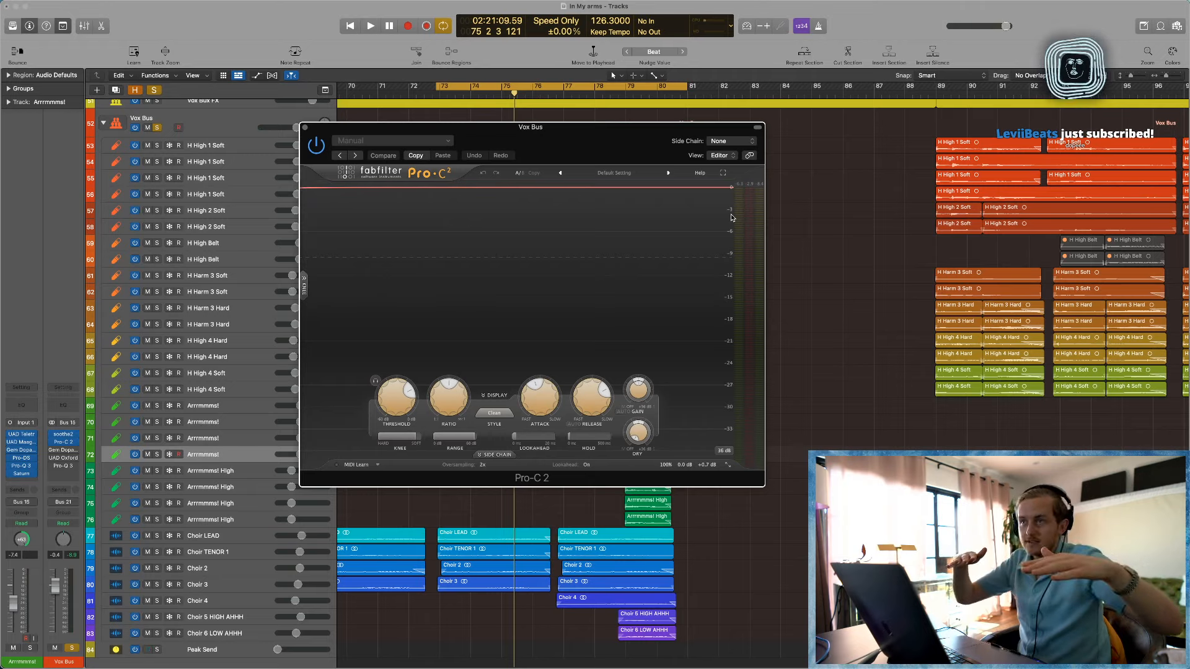
Step: Close Pro-C 2, open Gem Dopamine on the Vox Bus and move its window nearer the middle of the arrangement
{"action": "left_click", "coordinate": [305, 127]}
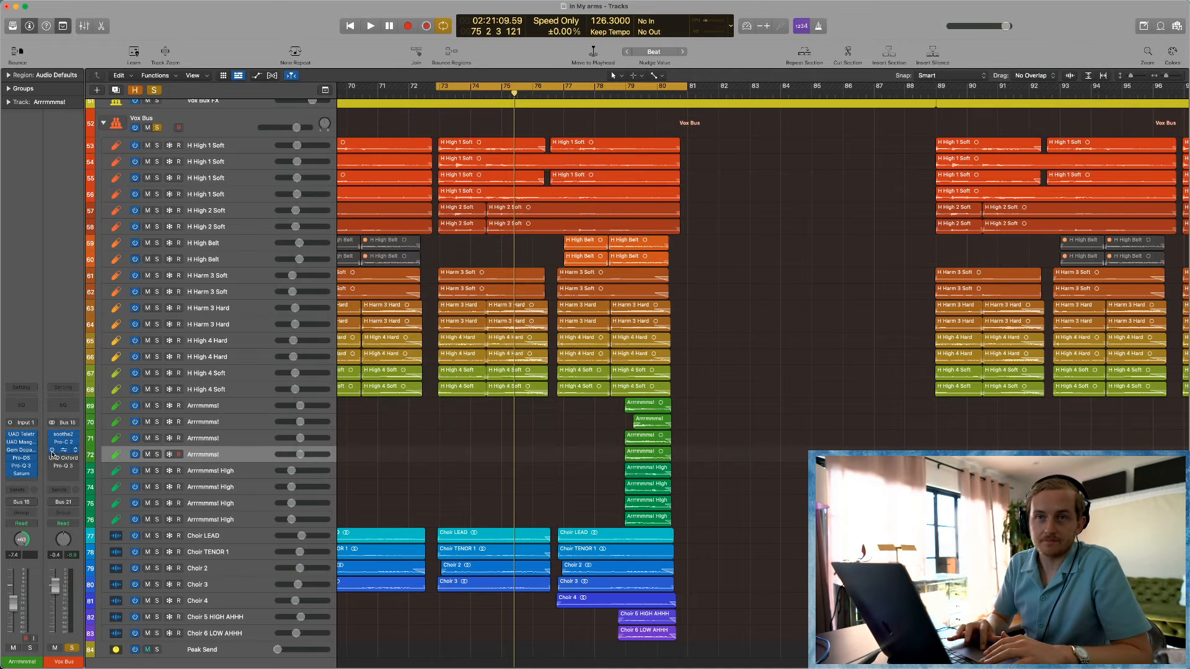
{"action": "left_click", "coordinate": [65, 451]}
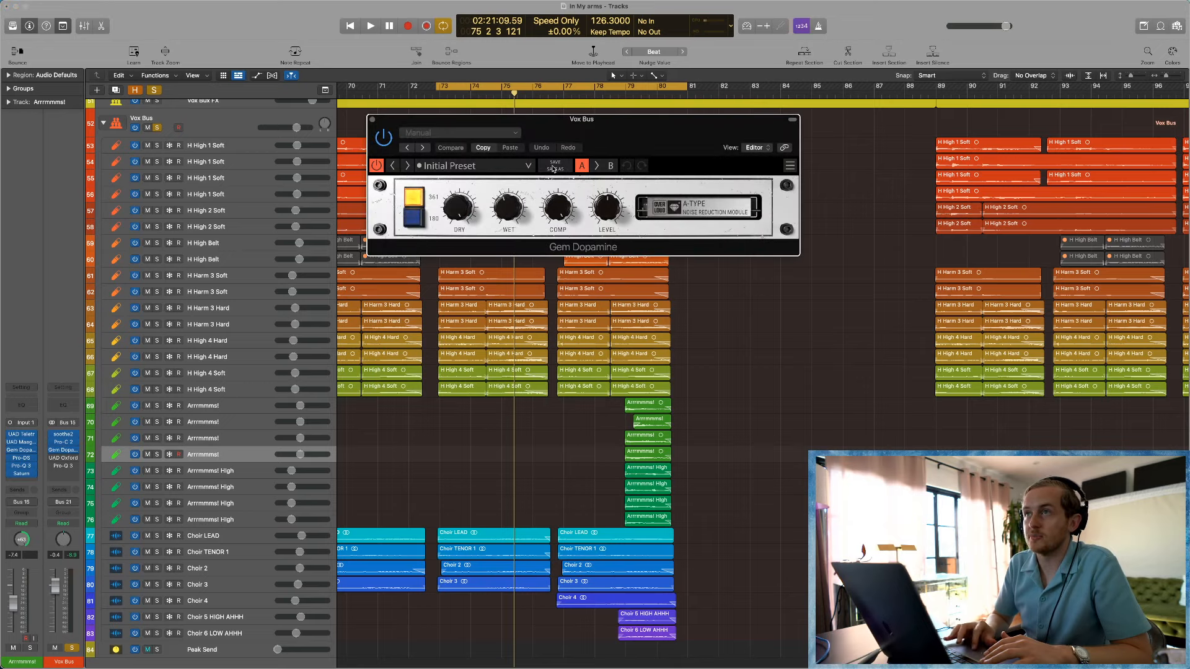
{"action": "left_click_drag", "start_coordinate": [594, 126], "coordinate": [496, 236]}
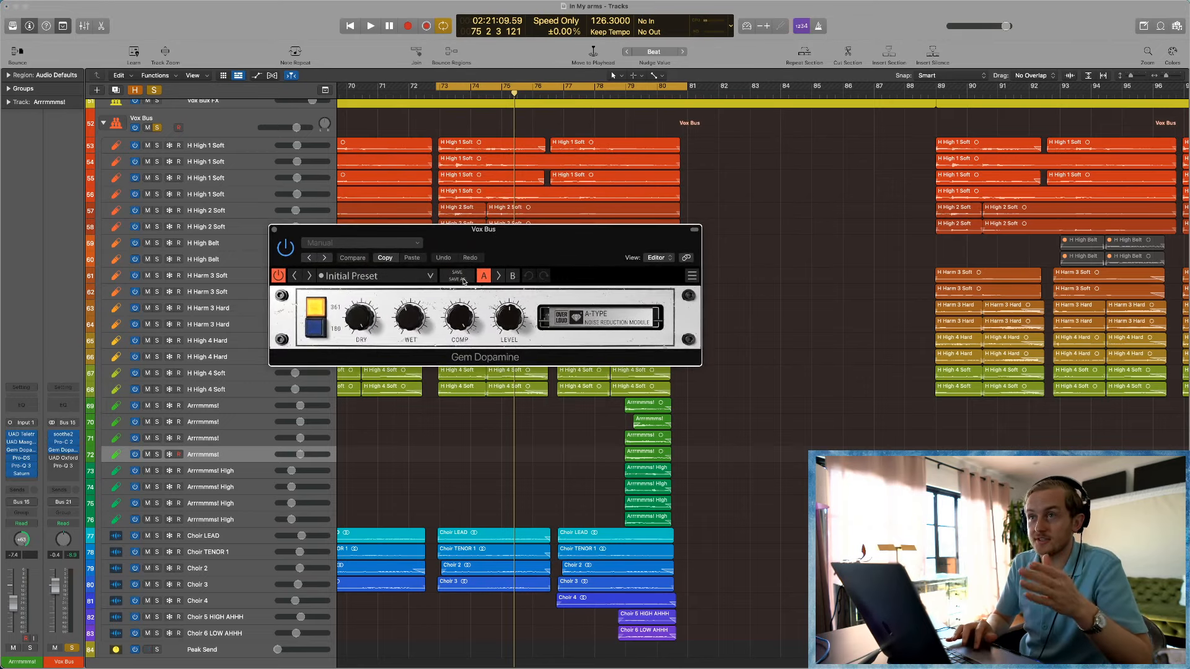
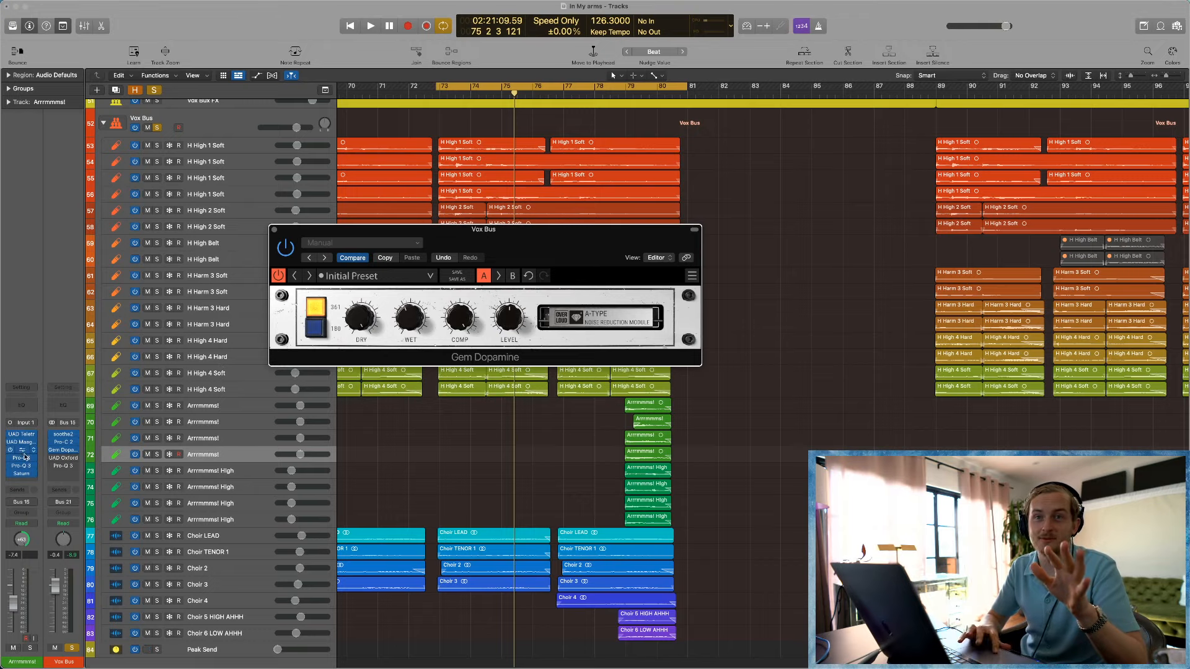
{"action": "left_click", "coordinate": [25, 481]}
{"action": "left_click", "coordinate": [22, 476]}
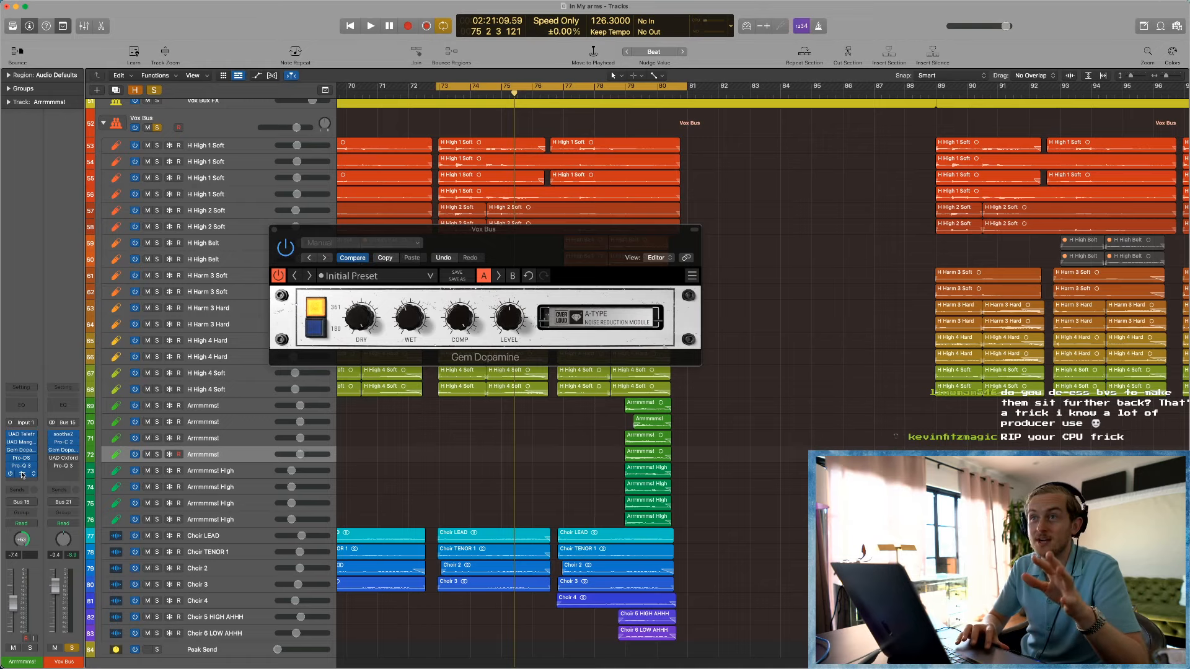
{"action": "left_click", "coordinate": [22, 476]}
{"action": "left_click", "coordinate": [22, 476]}
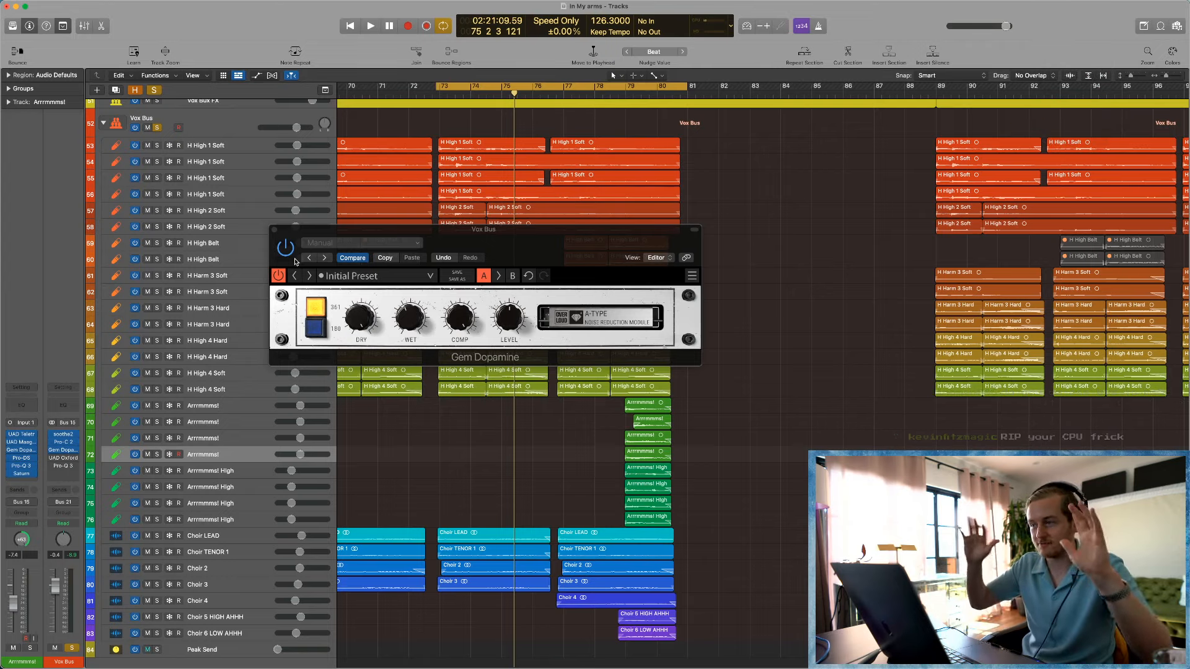
Step: Play the vocals while comparing Gem Dopamine bypassed and active, stop playback and close the plug-in
{"action": "key", "text": "space"}
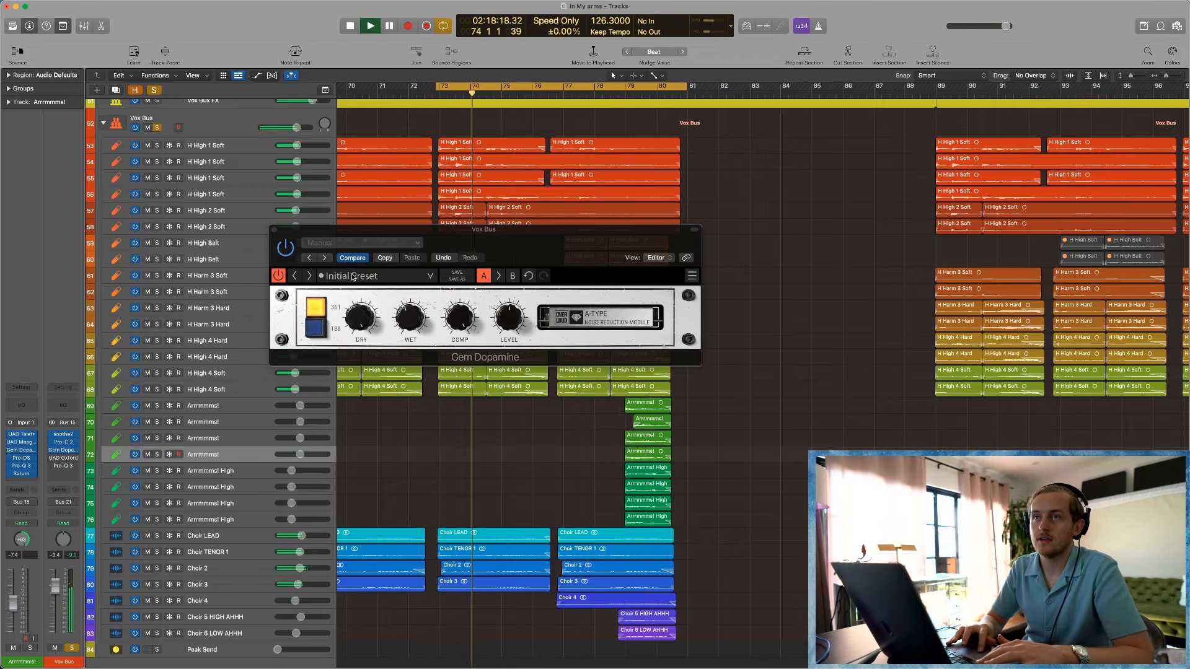
{"action": "left_click", "coordinate": [286, 253]}
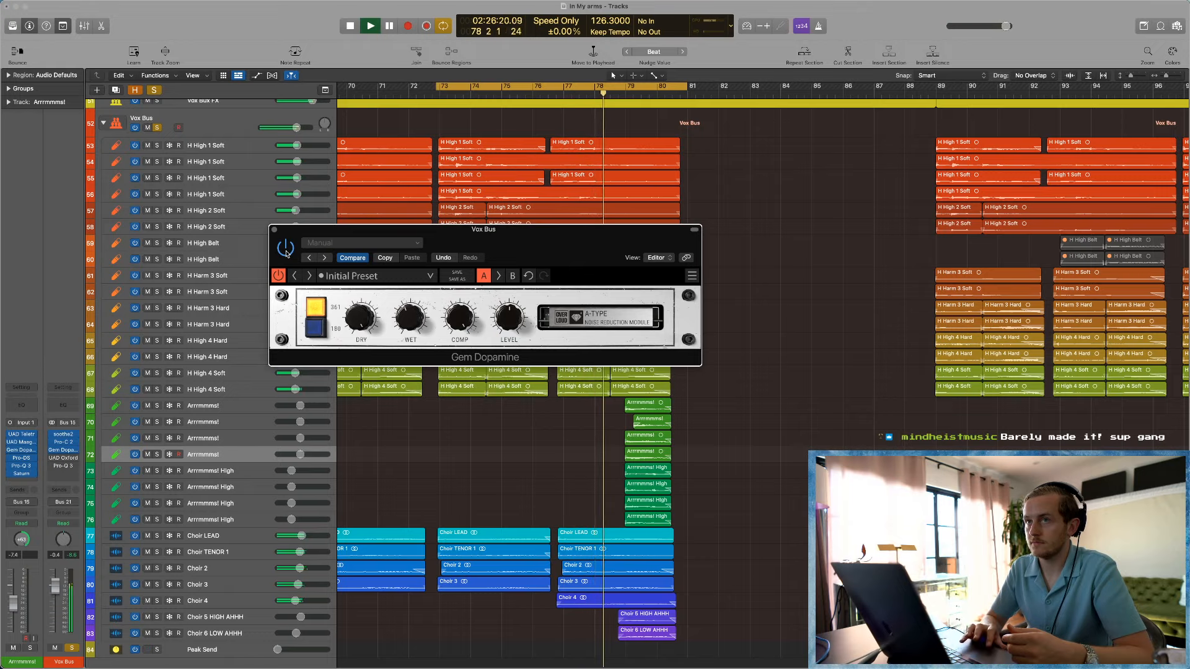
{"action": "key", "text": "space"}
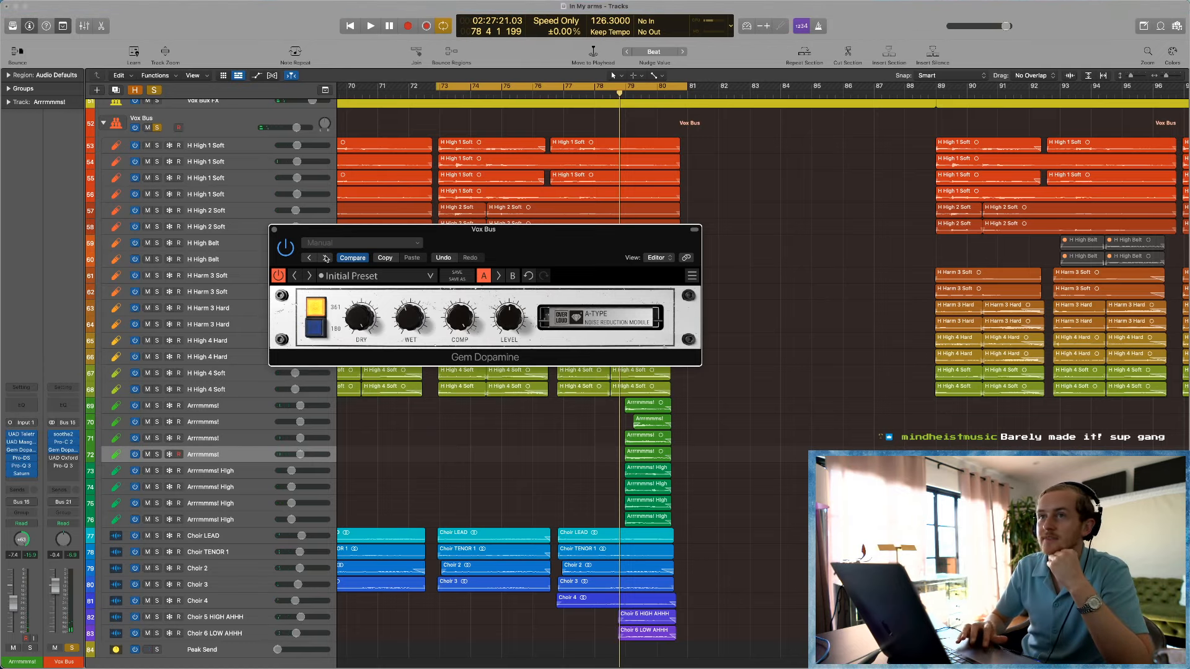
{"action": "left_click", "coordinate": [274, 230]}
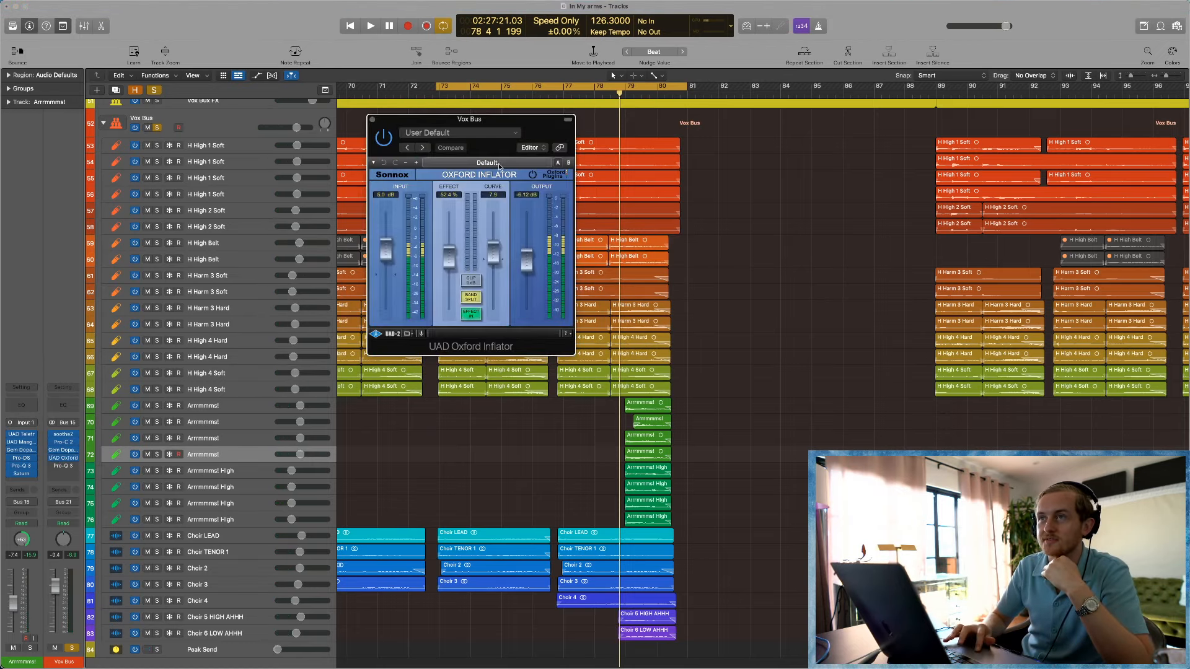
Step: Reposition the UAD Oxford Inflator on the Vox Bus, compare the vocals with its effect out and in, and close it
{"action": "left_click_drag", "start_coordinate": [504, 120], "coordinate": [513, 144]}
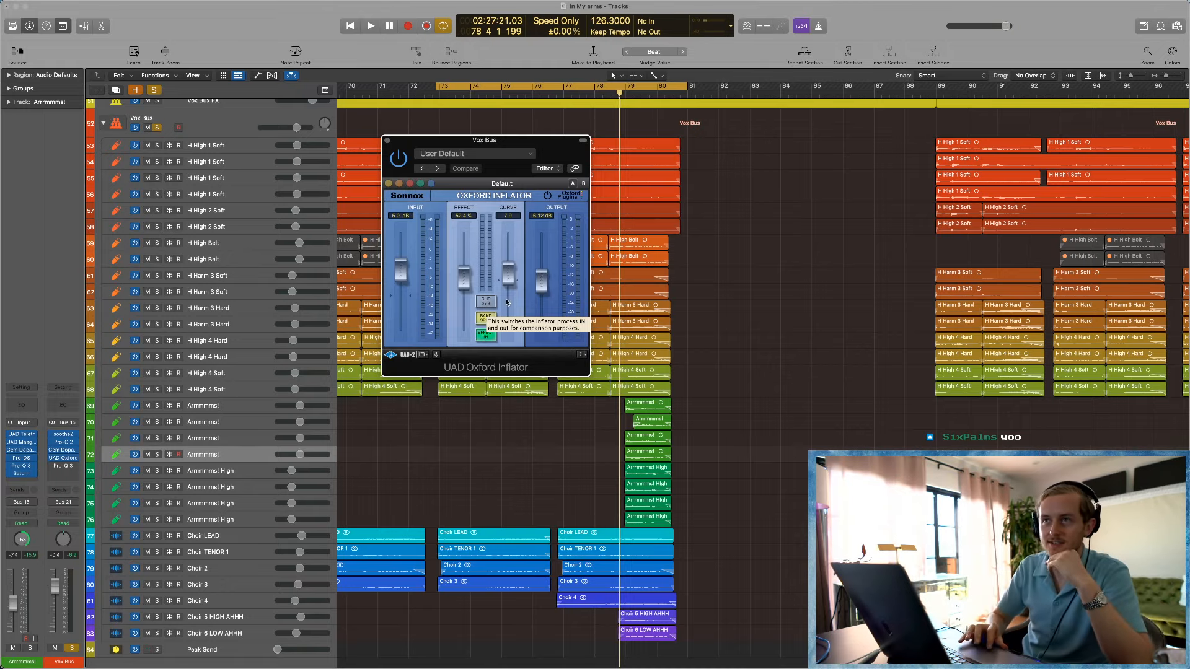
{"action": "left_click", "coordinate": [487, 336]}
{"action": "key", "text": "space"}
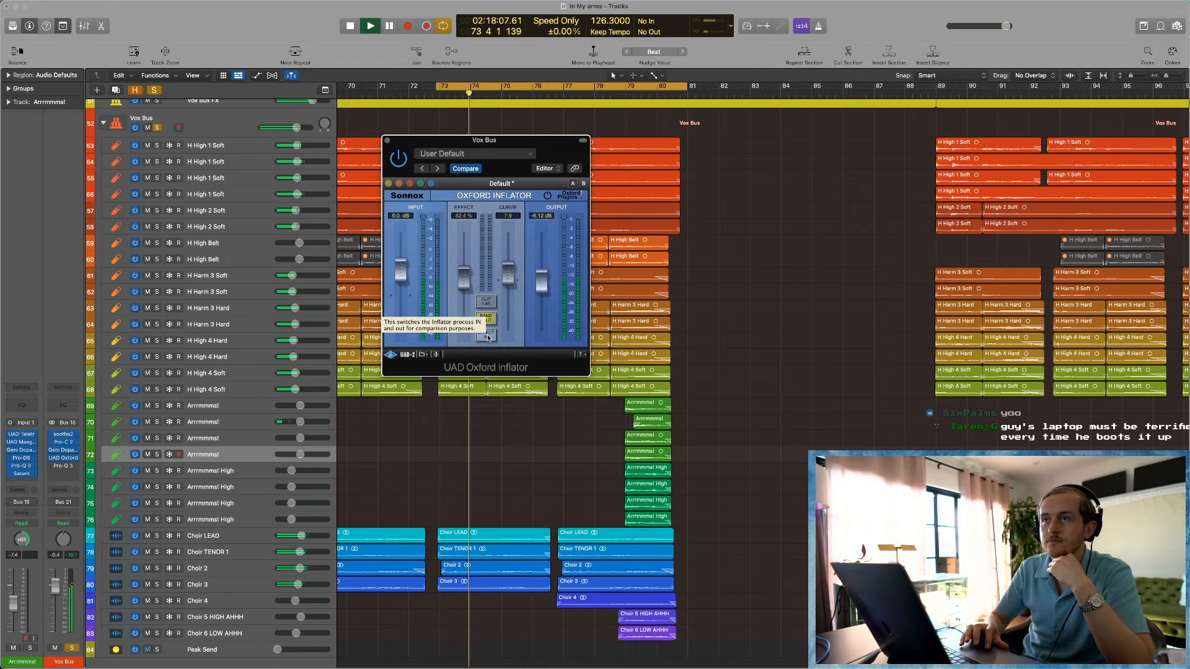
{"action": "left_click", "coordinate": [489, 337]}
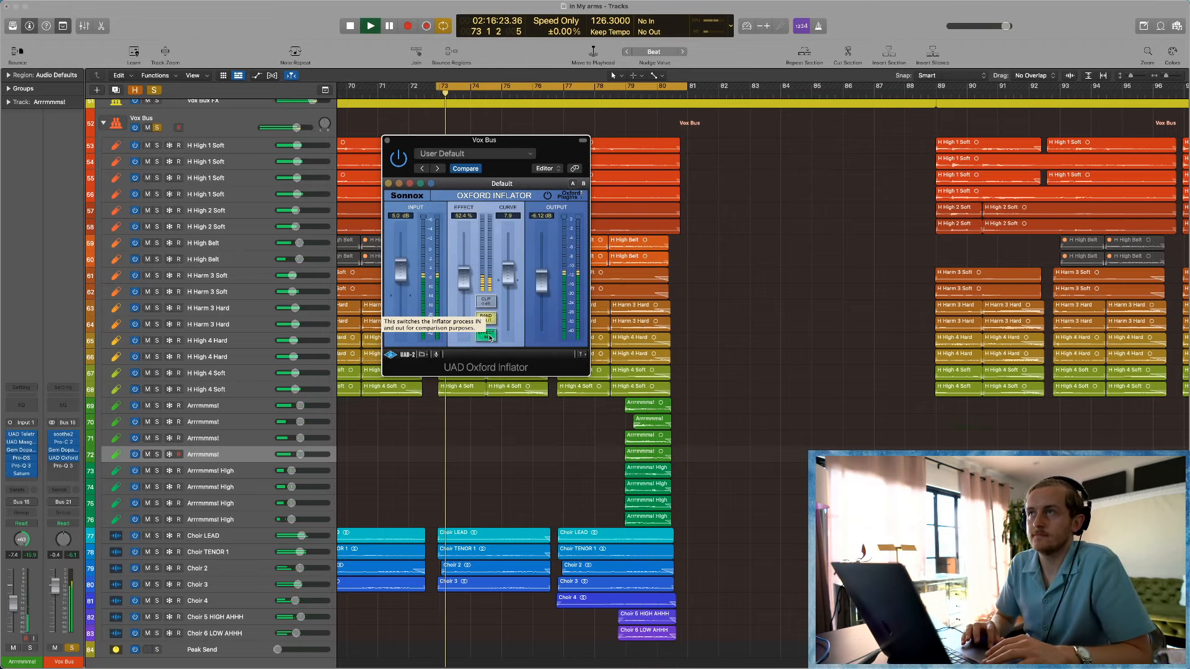
{"action": "left_click", "coordinate": [486, 336]}
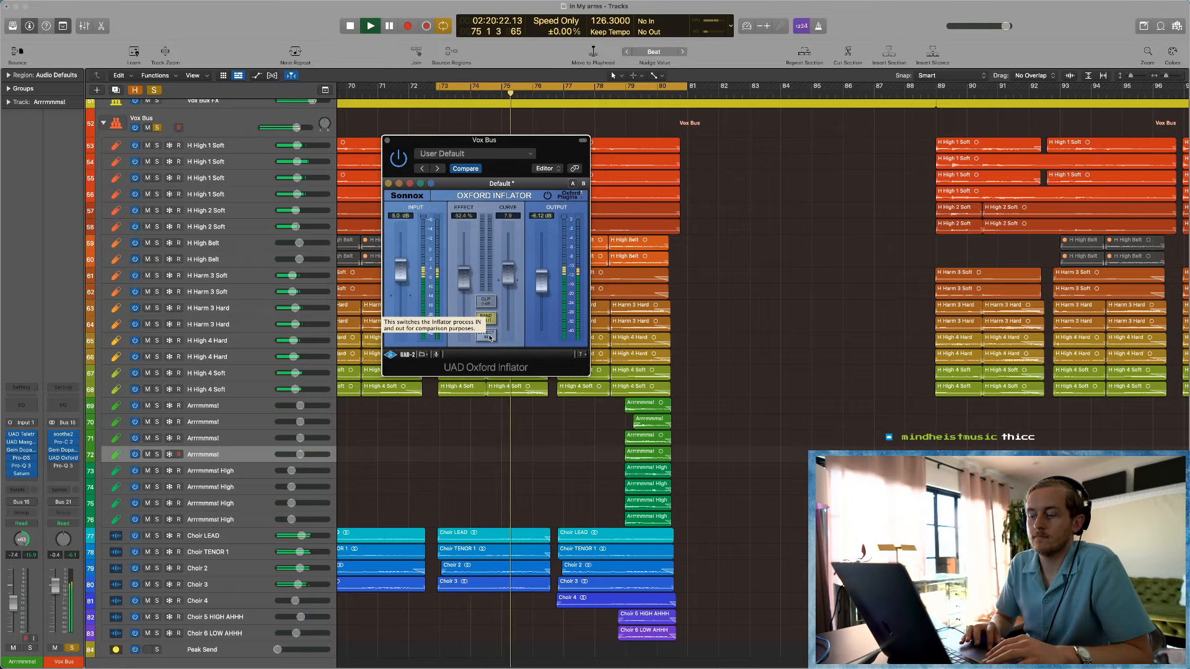
{"action": "left_click", "coordinate": [490, 337]}
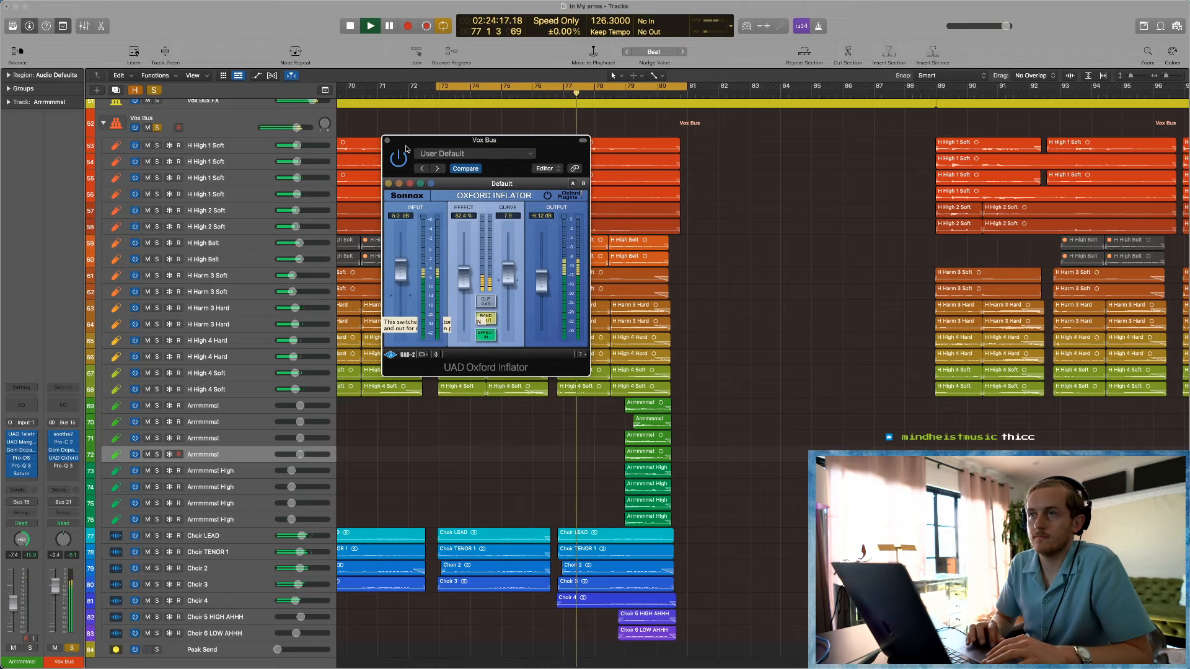
{"action": "left_click", "coordinate": [388, 140]}
{"action": "key", "text": "space"}
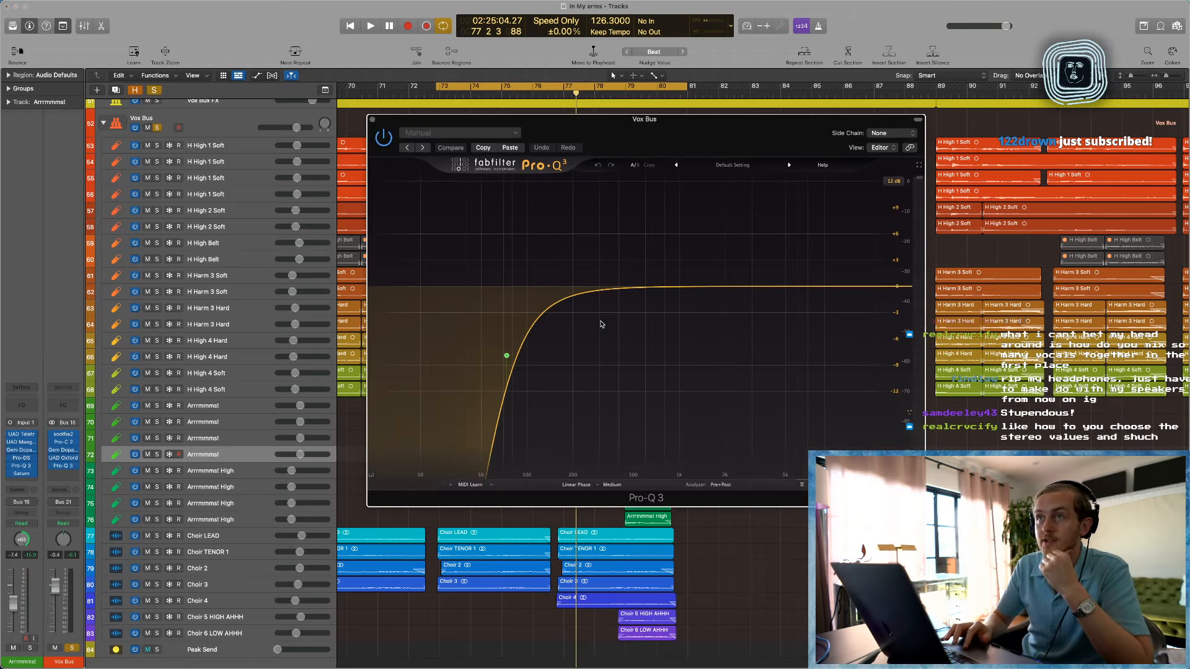
Step: Move the Vox Bus Pro-Q 3 window clear of the later vocal regions and show its low-cut band's settings
{"action": "left_click_drag", "start_coordinate": [713, 145], "coordinate": [558, 142]}
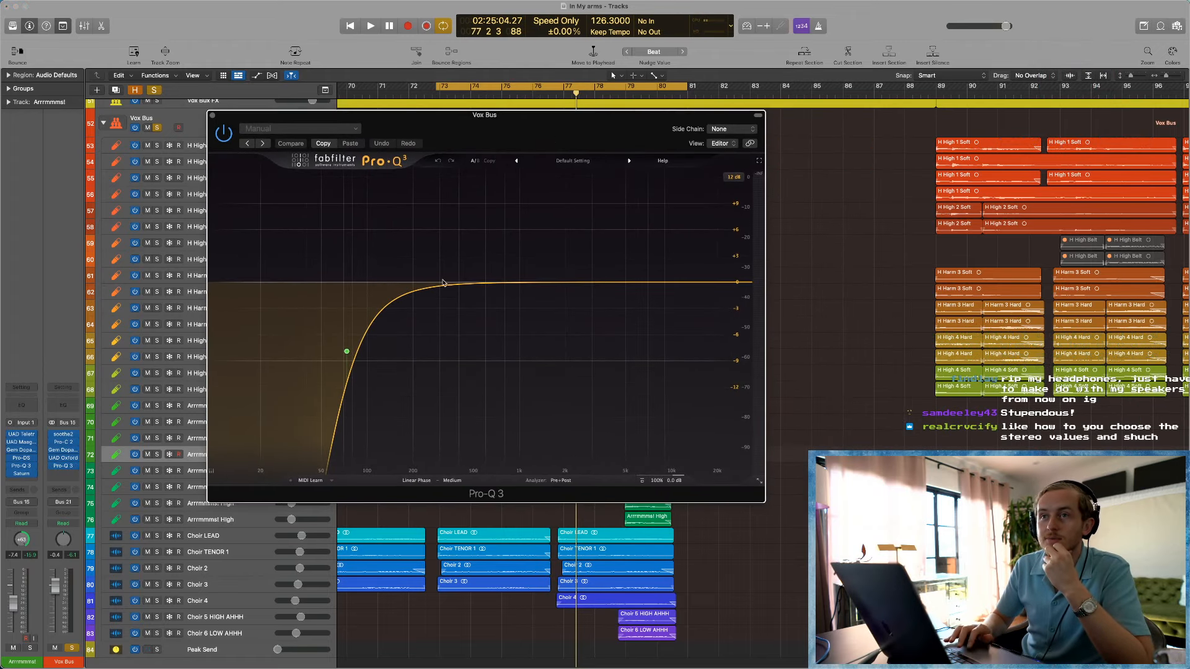
{"action": "left_click", "coordinate": [346, 352]}
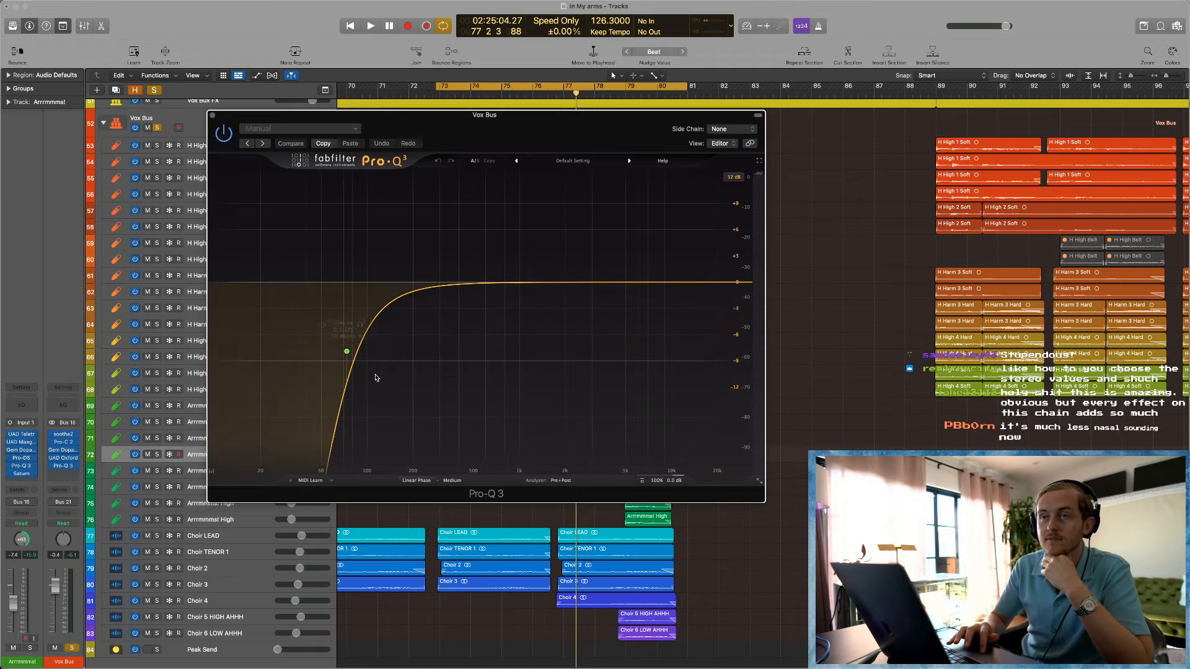
{"action": "mouse_move", "coordinate": [346, 356]}
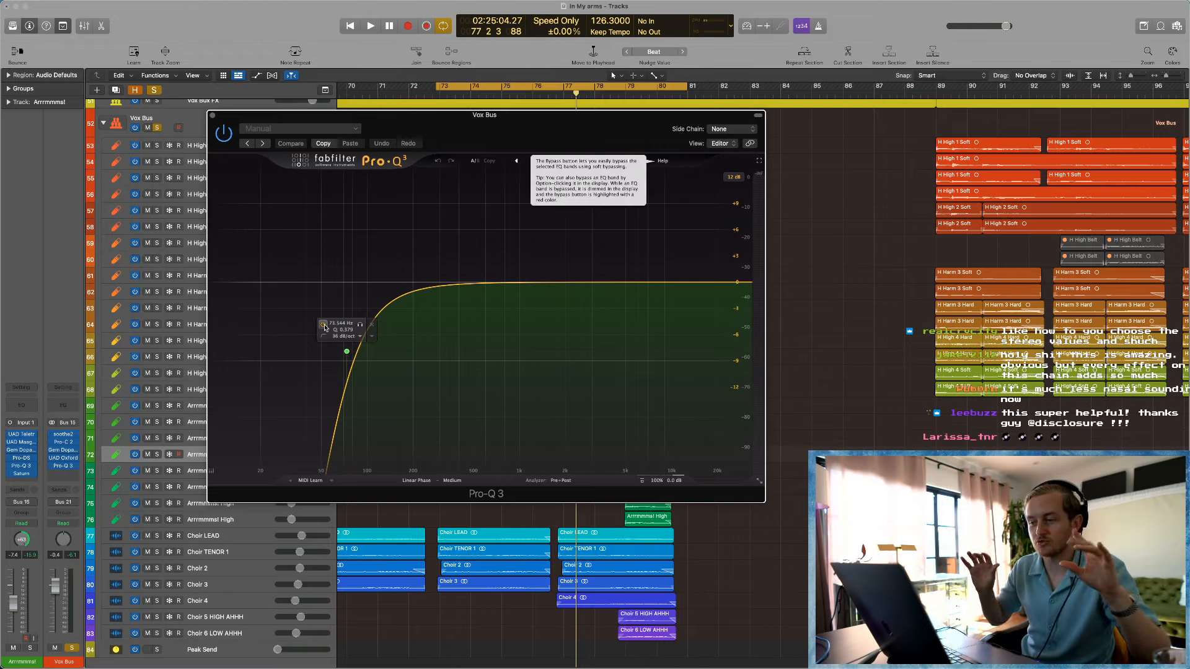
Step: Play the vocals with Pro-Q 3's low-cut band bypassed and active, stop playback and close the plug-in
{"action": "left_click", "coordinate": [324, 324]}
{"action": "key", "text": "space"}
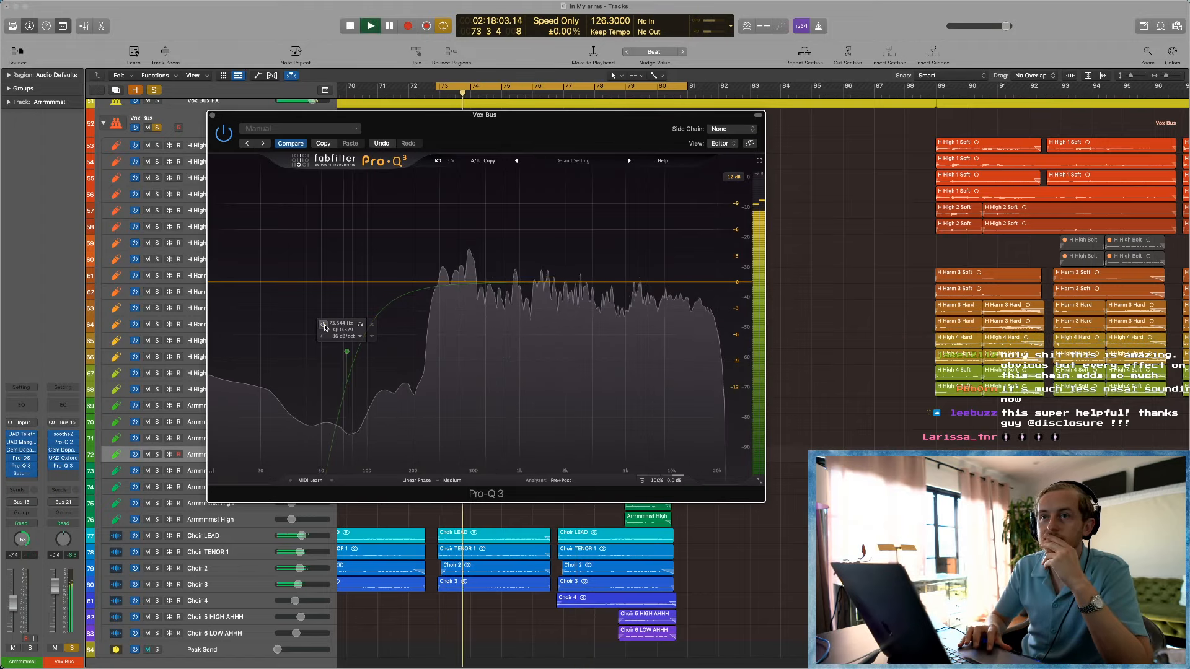
{"action": "key", "text": "space"}
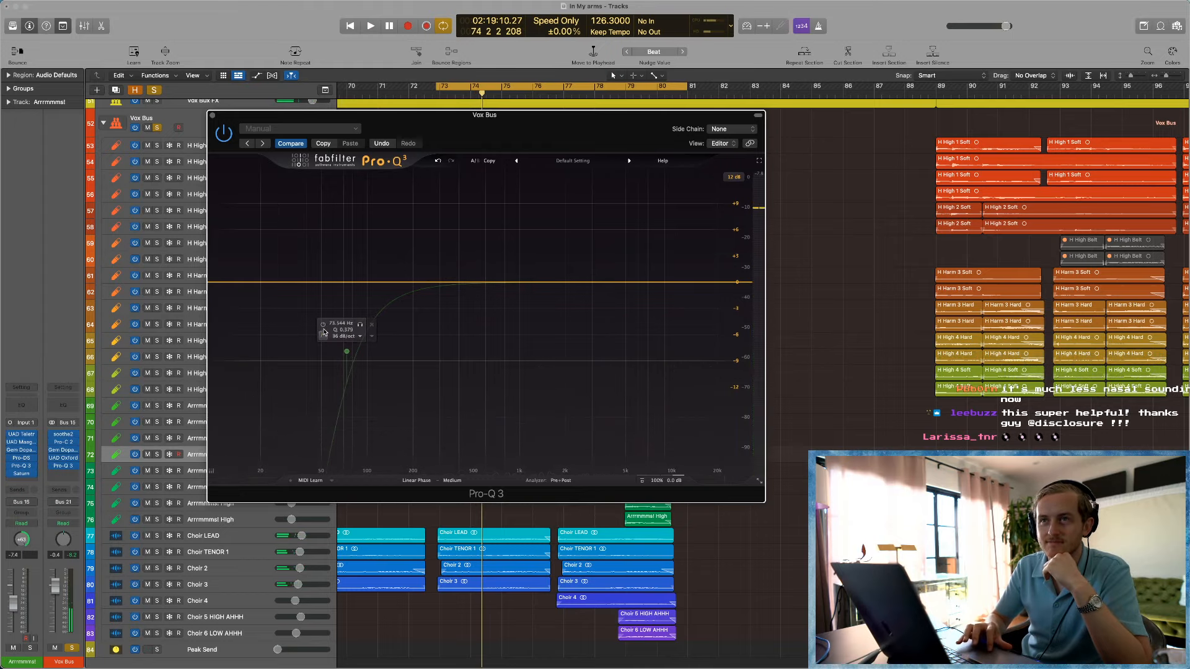
{"action": "key", "text": "space"}
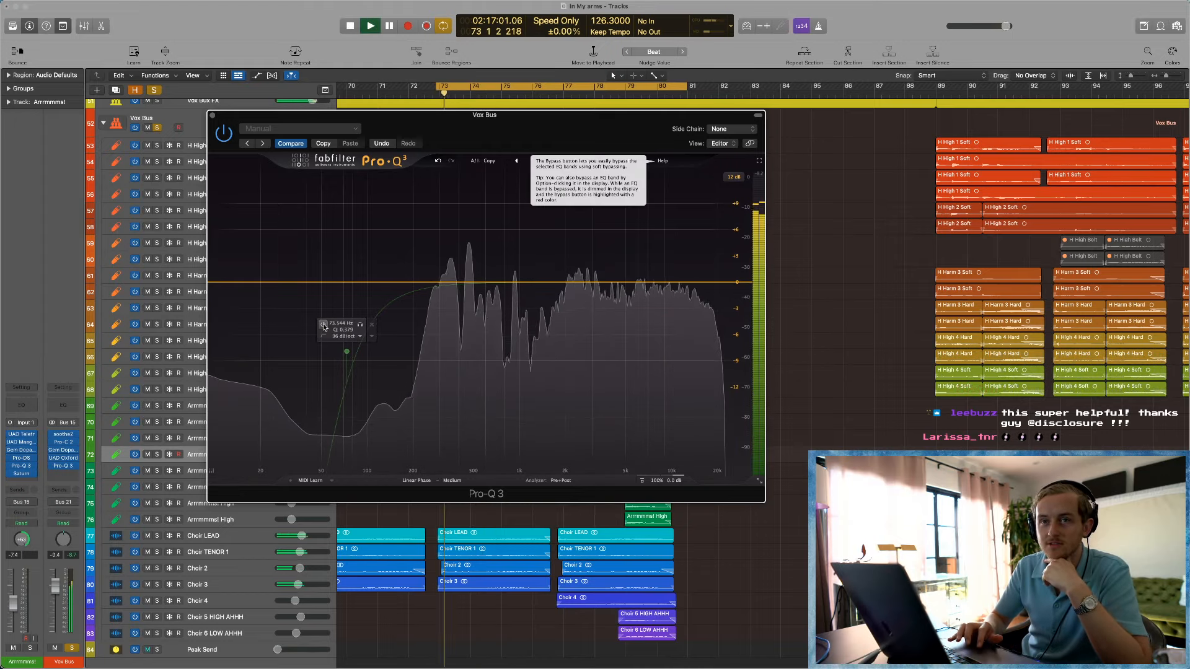
{"action": "left_click", "coordinate": [323, 325]}
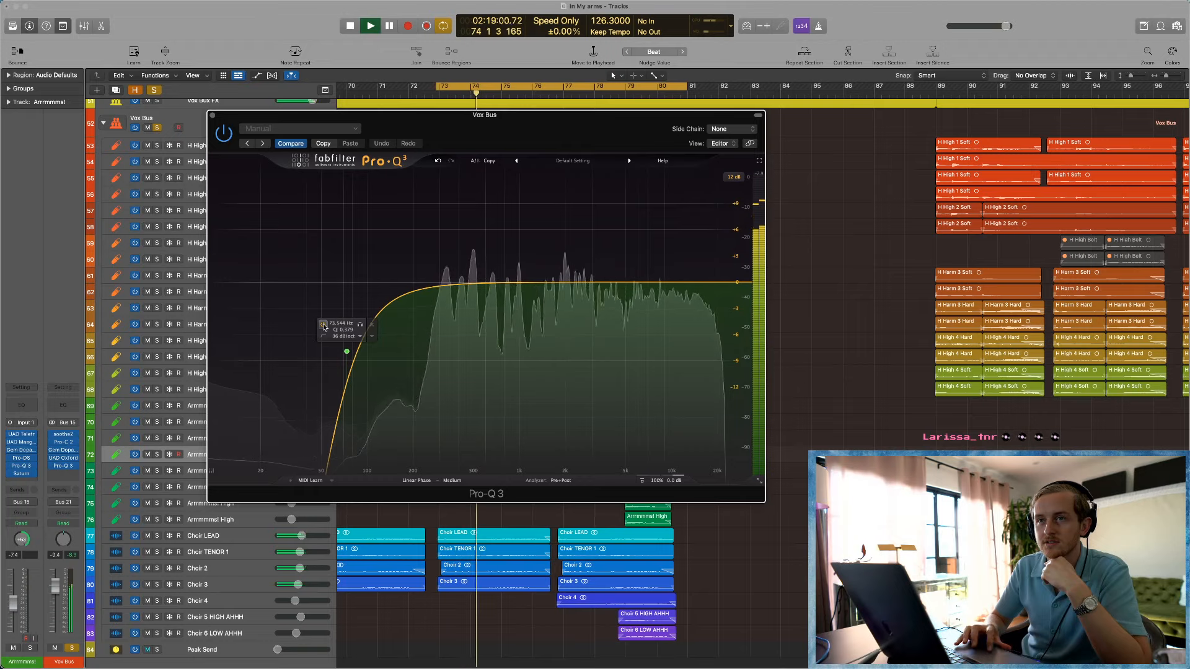
{"action": "key", "text": "space"}
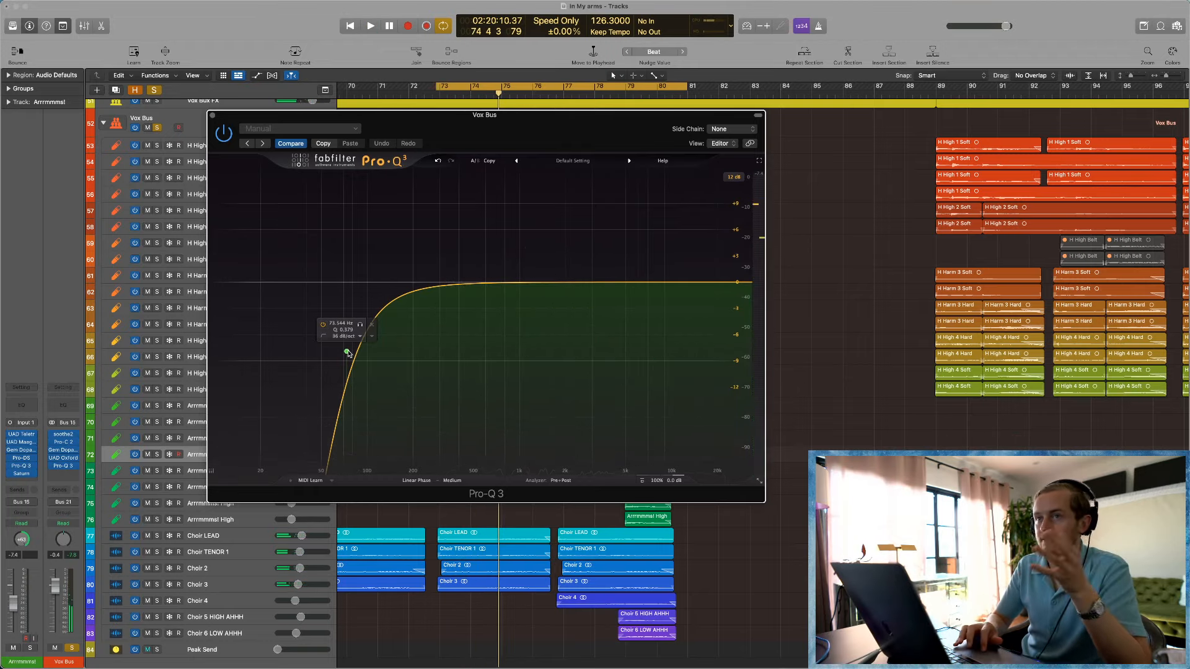
{"action": "left_click", "coordinate": [213, 116]}
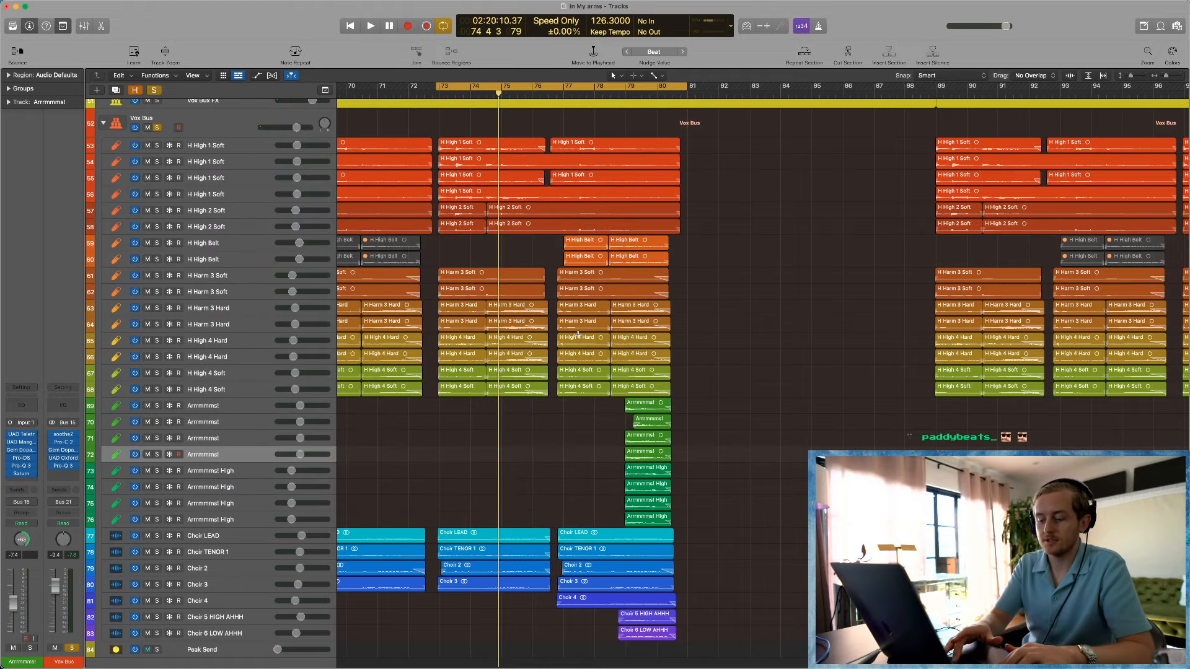
Step: Hide the toolbar, show the mixer below the arrangement and select the Vox Bus track
{"action": "key", "text": "ctrl+alt+super+t"}
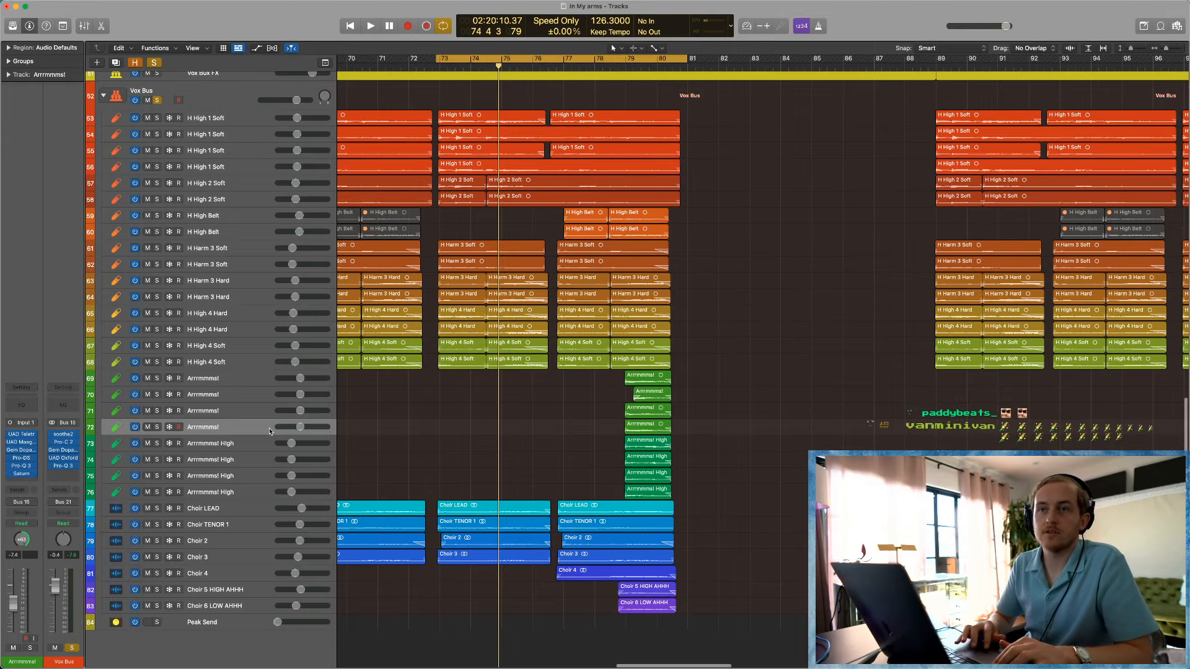
{"action": "scroll", "coordinate": [230, 441], "scroll_direction": "down", "scroll_amount": 1}
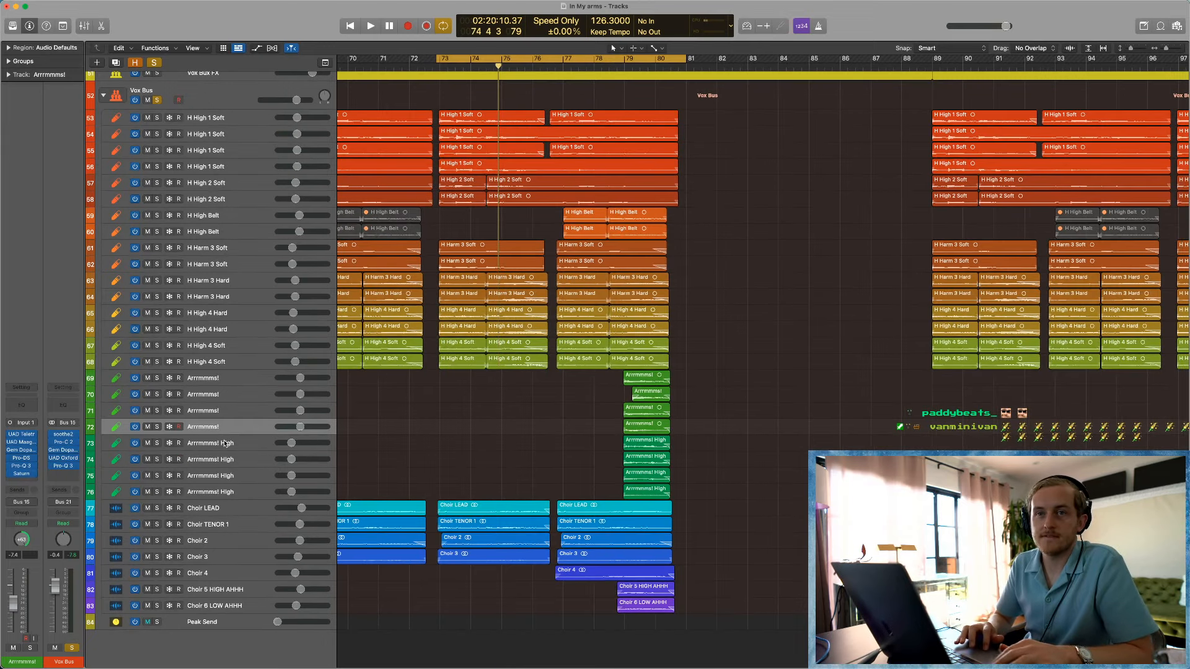
{"action": "key", "text": "x"}
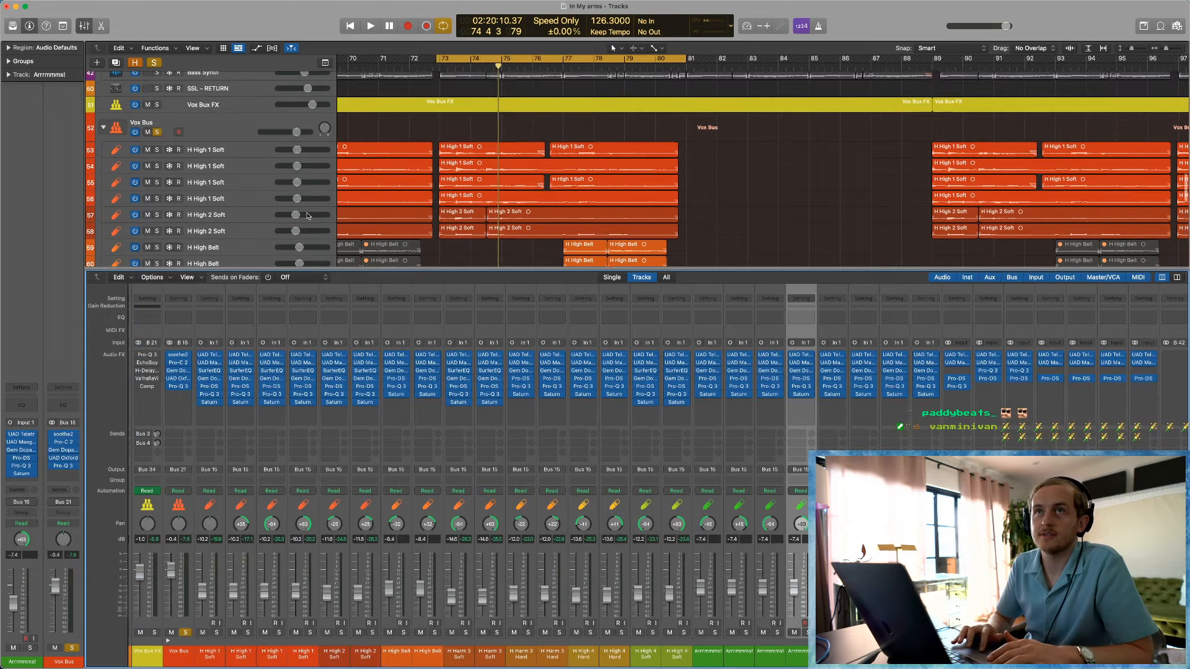
{"action": "scroll", "coordinate": [225, 124], "scroll_direction": "up", "scroll_amount": 1}
{"action": "left_click", "coordinate": [225, 125]}
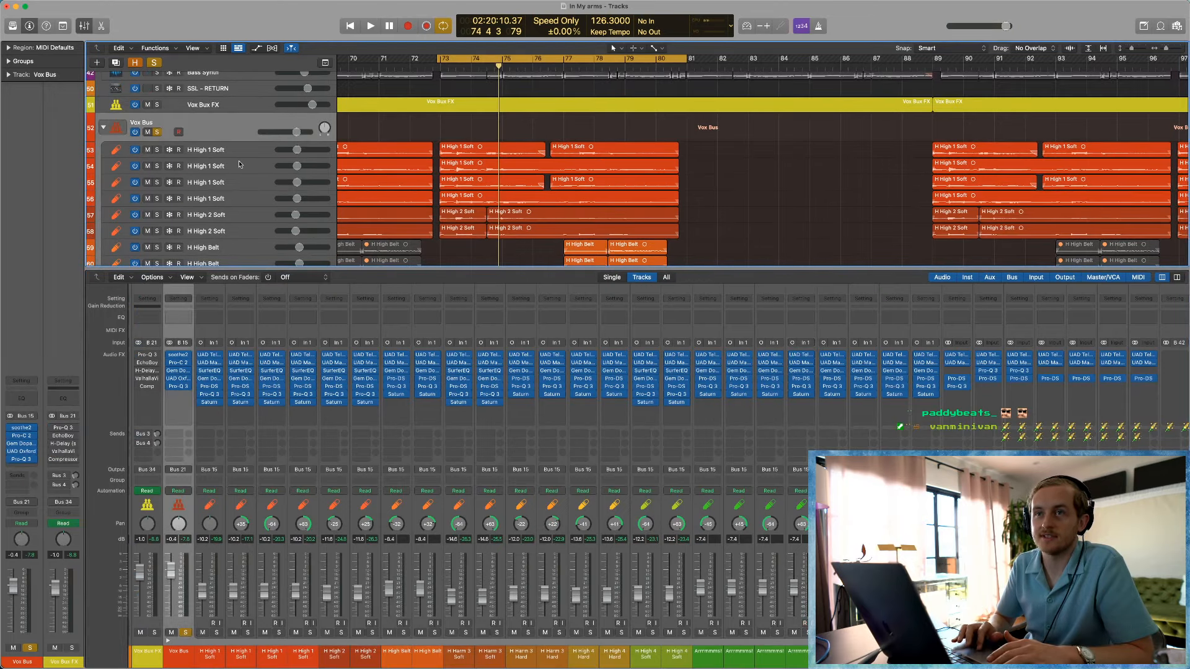
Step: Select the backing vocal channels feeding the Vox Bus in the mixer, and reduce the selection to the first H High 1 Soft channel
{"action": "scroll", "coordinate": [289, 465], "scroll_direction": "left", "scroll_amount": 3}
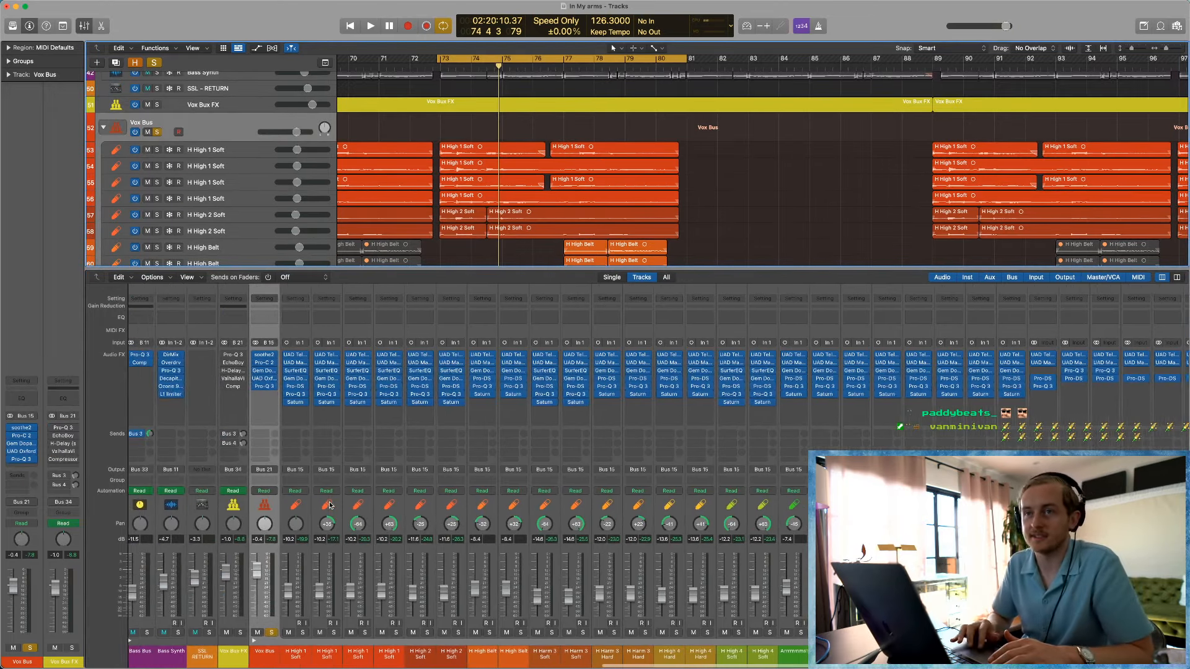
{"action": "scroll", "coordinate": [290, 465], "scroll_direction": "left", "scroll_amount": 1}
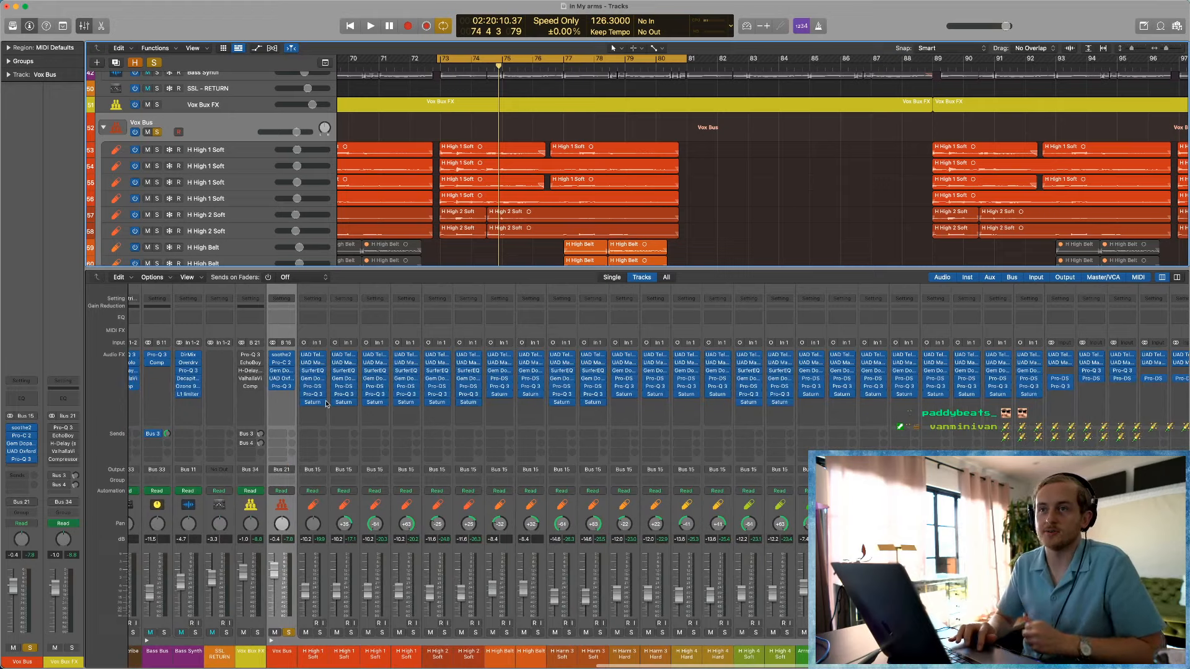
{"action": "left_click", "coordinate": [312, 655]}
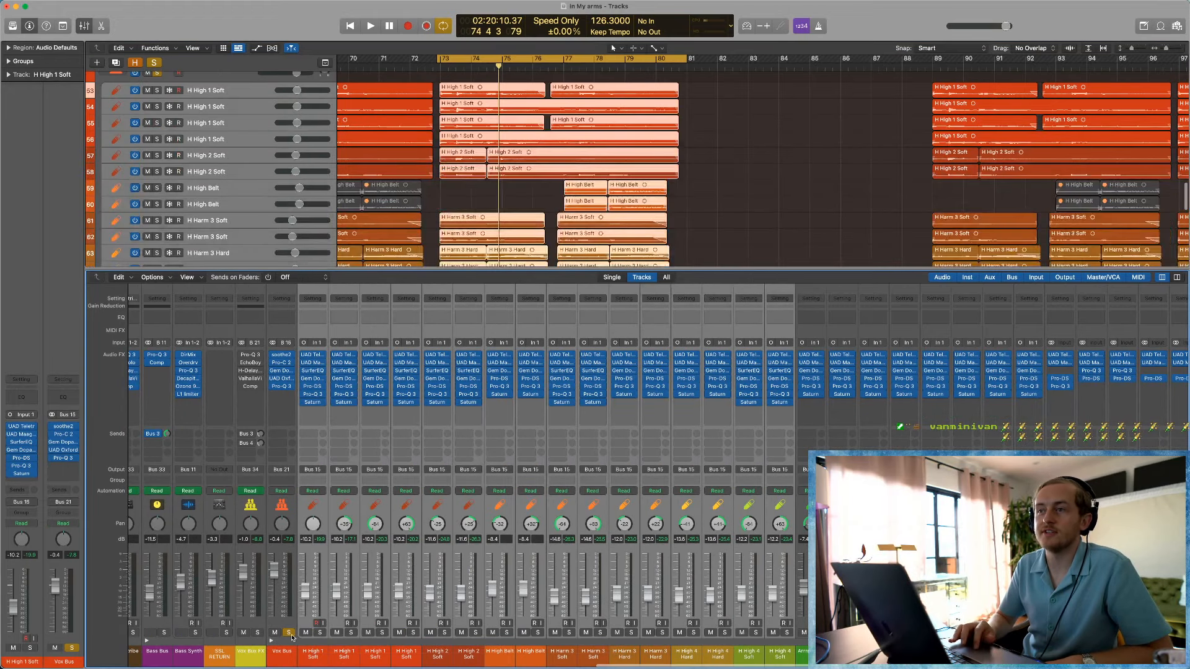
{"action": "left_click", "coordinate": [304, 652]}
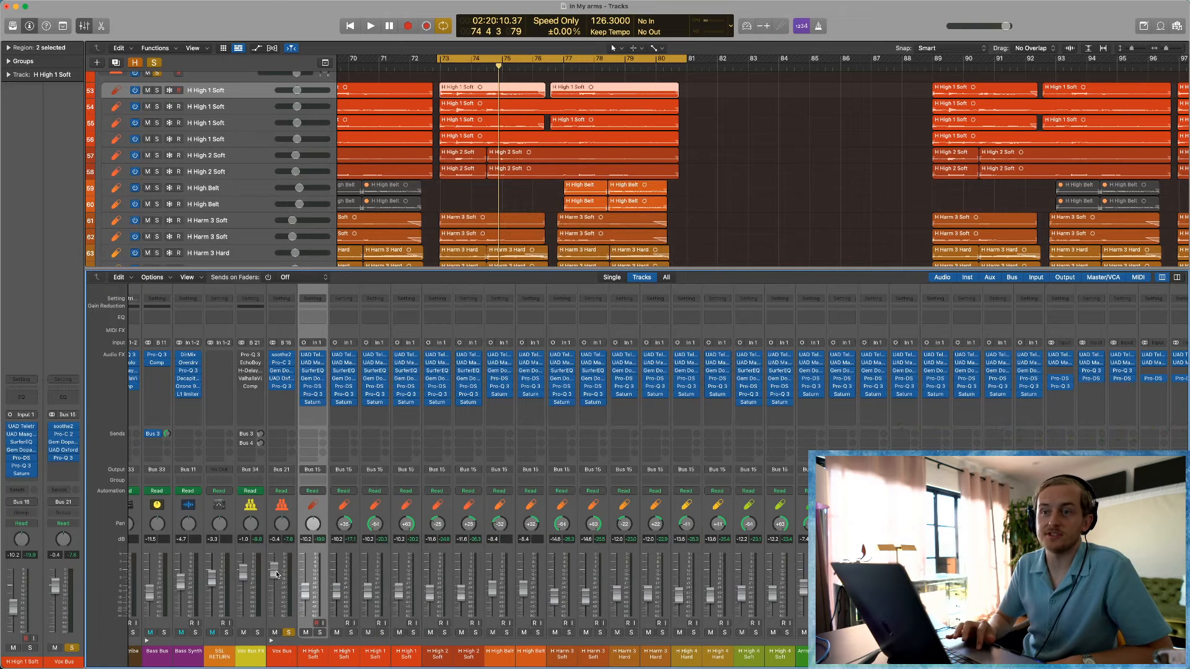
Step: Select the Vox Bus channel, enable and open Pro-Q 3 on Vox Bus FX, and move its window lower over the mixer
{"action": "left_click", "coordinate": [280, 659]}
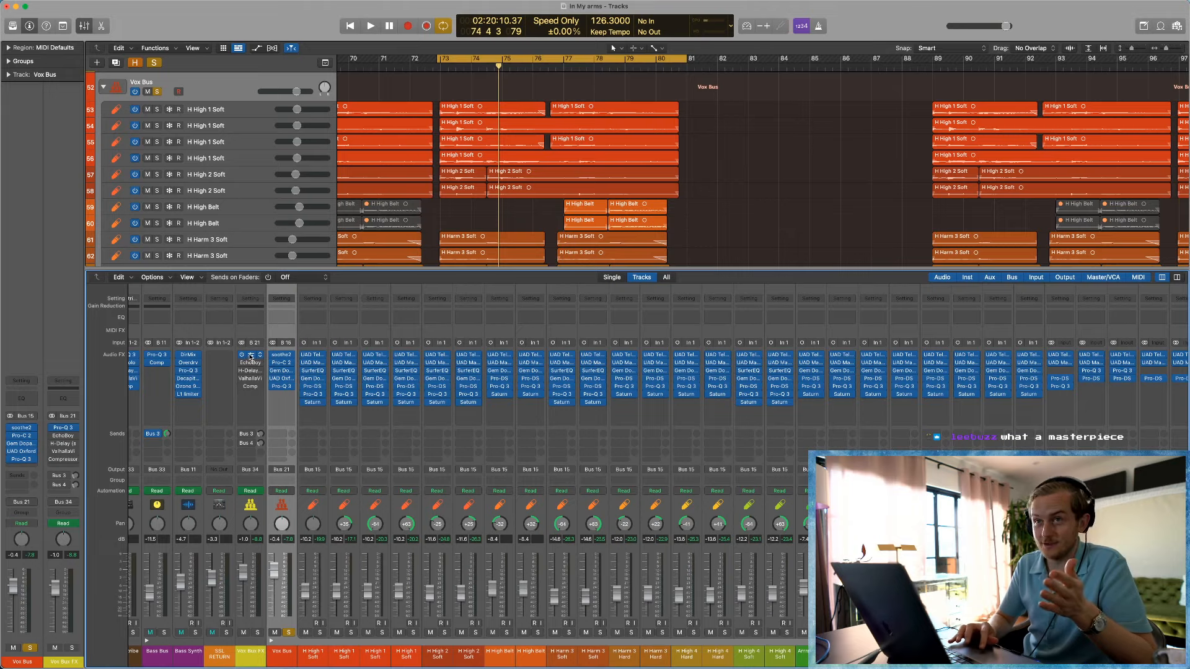
{"action": "left_click", "coordinate": [250, 358]}
{"action": "left_click_drag", "start_coordinate": [724, 129], "coordinate": [625, 205]}
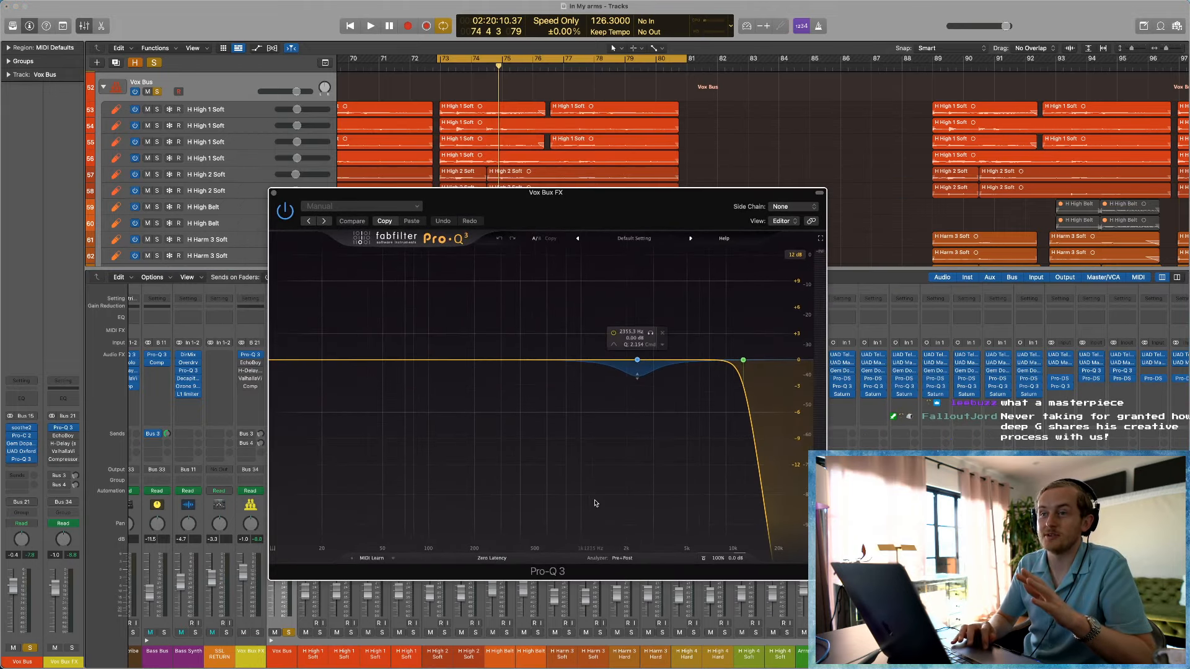
Step: Play the vocals from about bar 55 to watch Pro-Q 3's automated high-cut filter, stop, and move the playhead to bar 75
{"action": "key", "text": "super+Left"}
{"action": "key", "text": "super+Left"}
{"action": "key", "text": "super+Left"}
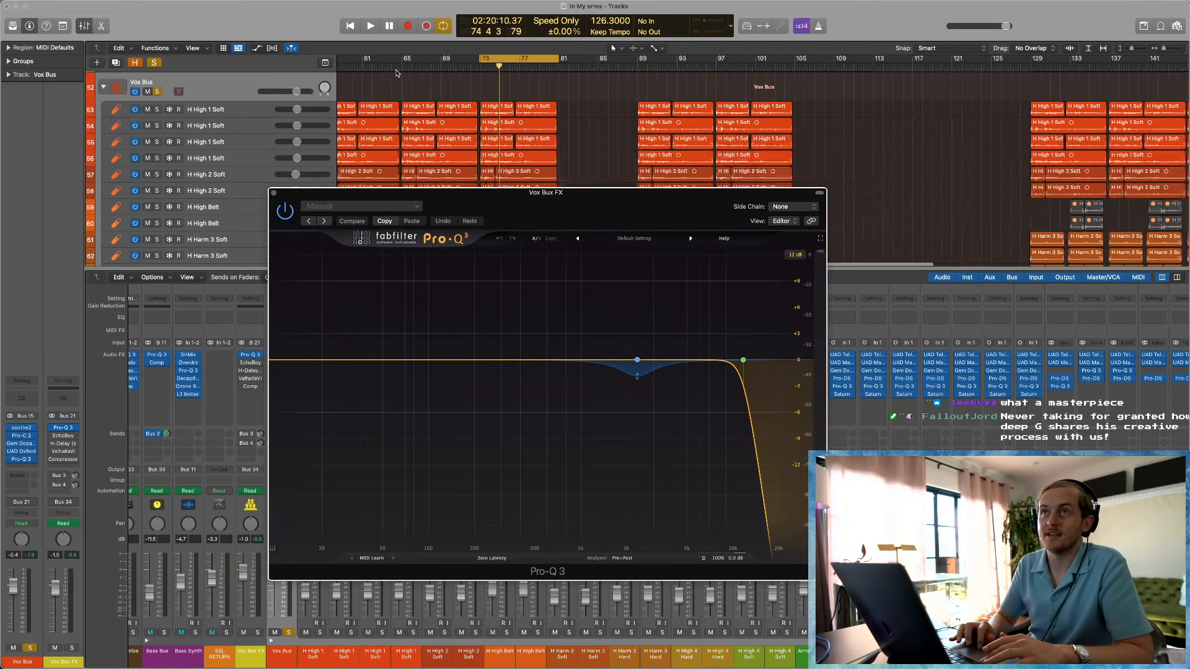
{"action": "scroll", "coordinate": [398, 73], "scroll_direction": "left", "scroll_amount": 3}
{"action": "left_click", "coordinate": [391, 70]}
{"action": "key", "text": "space"}
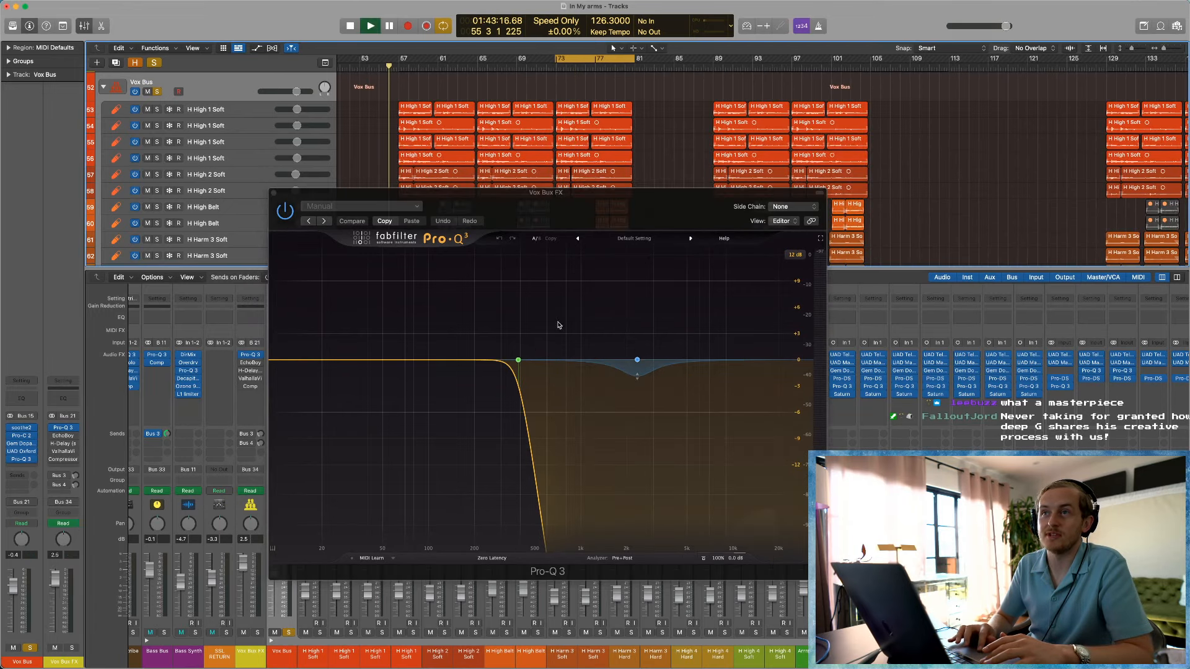
{"action": "mouse_move", "coordinate": [518, 371]}
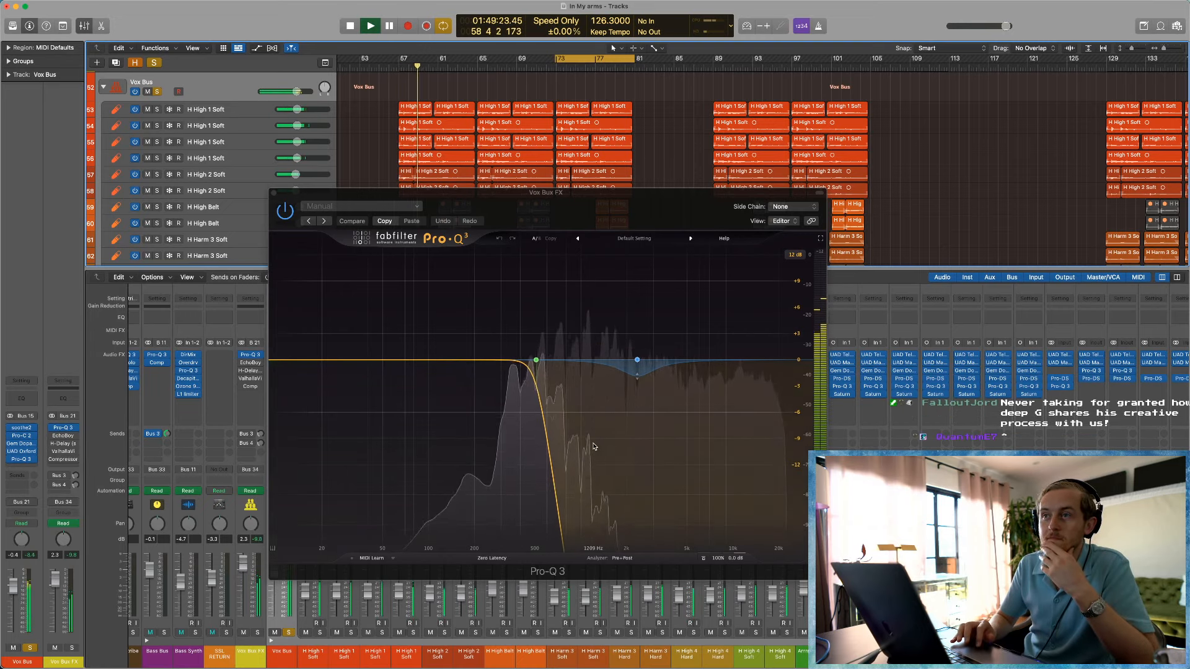
{"action": "key", "text": "space"}
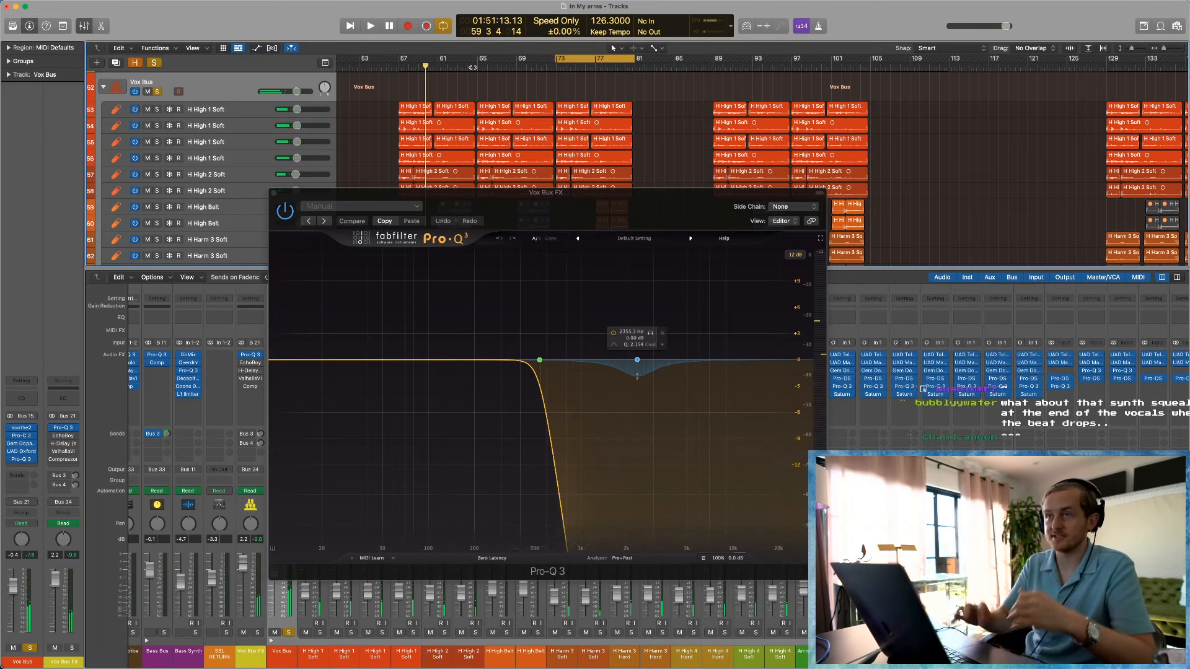
{"action": "left_click_drag", "start_coordinate": [479, 66], "coordinate": [575, 66]}
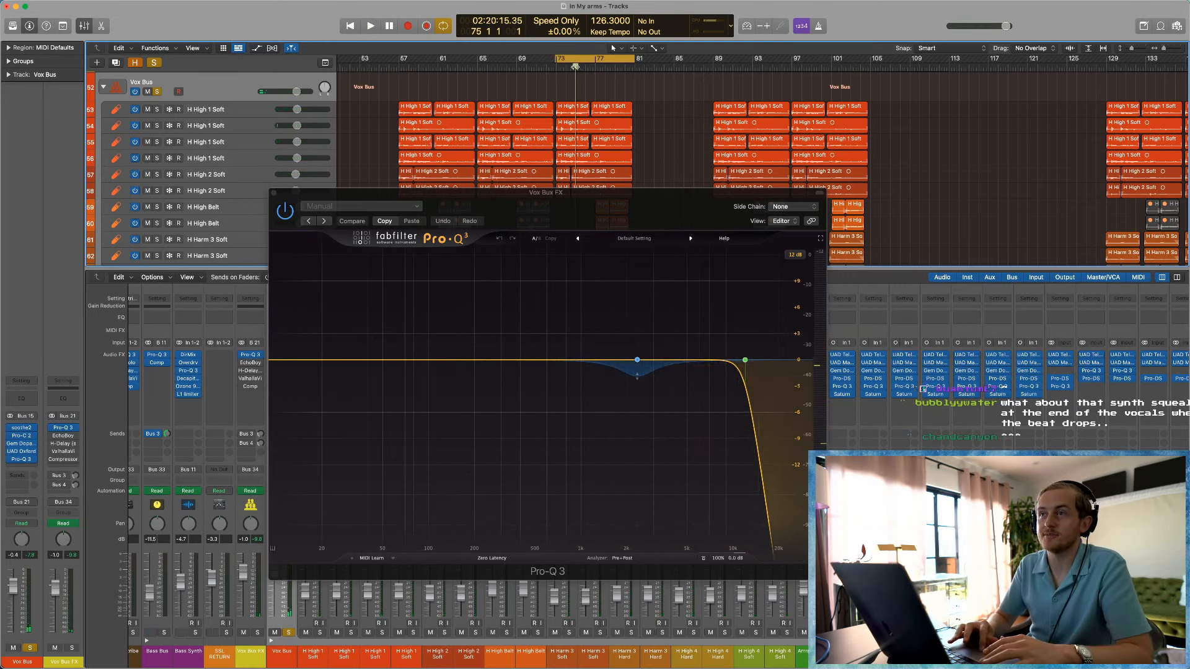
{"action": "mouse_move", "coordinate": [643, 376]}
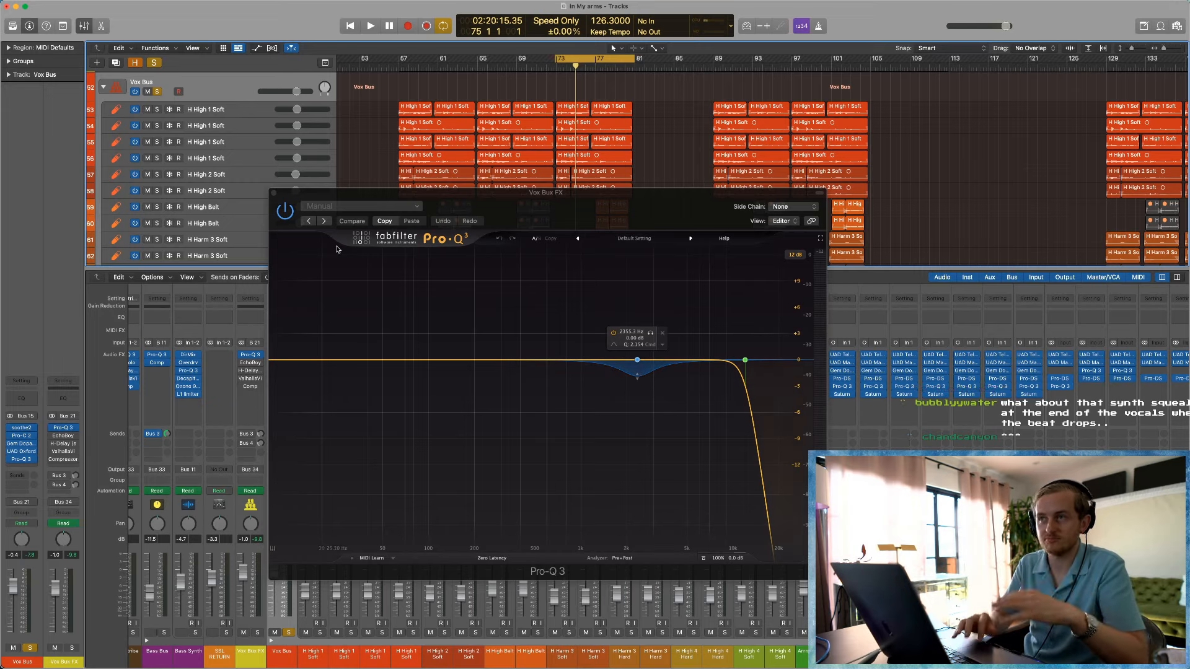
Step: Enable EchoBoy on Vox Bus FX, play the vocals while adjusting its Mix, close it and briefly replay them
{"action": "left_click", "coordinate": [251, 355]}
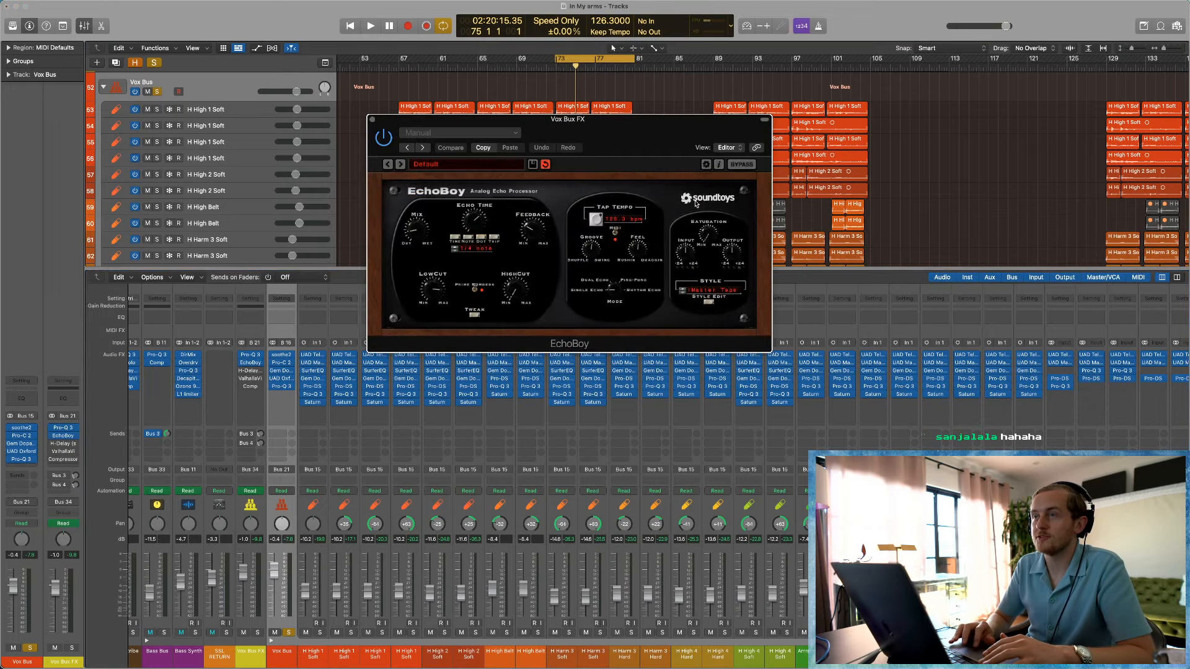
{"action": "key", "text": "space"}
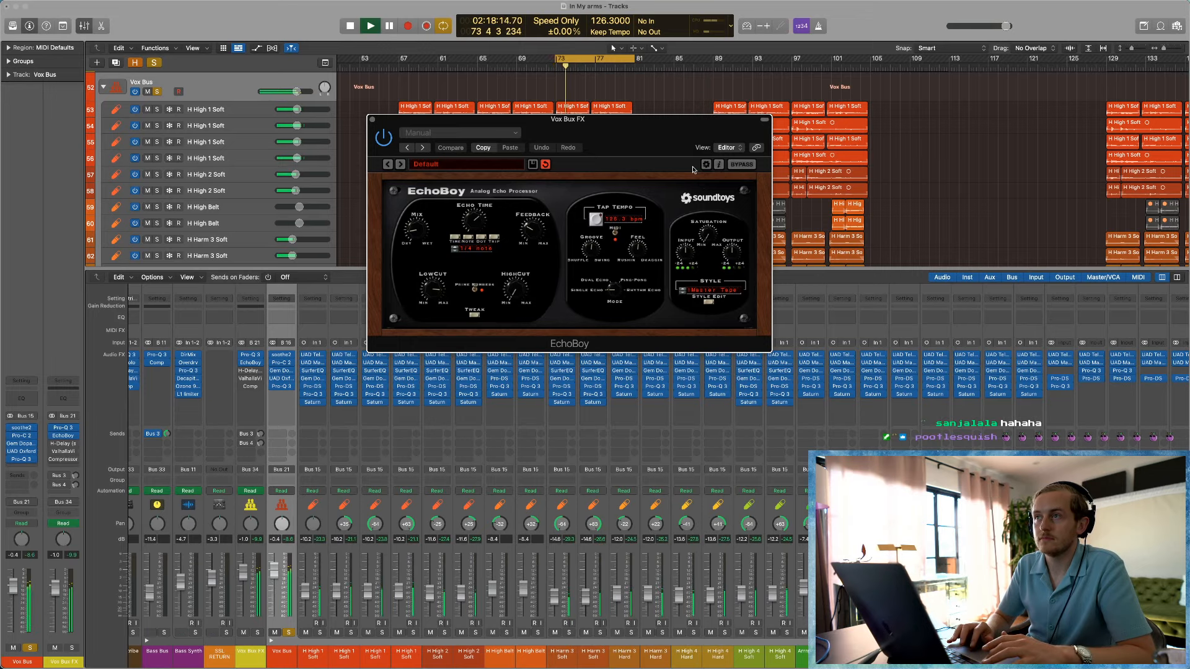
{"action": "left_click_drag", "start_coordinate": [425, 240], "coordinate": [424, 226]}
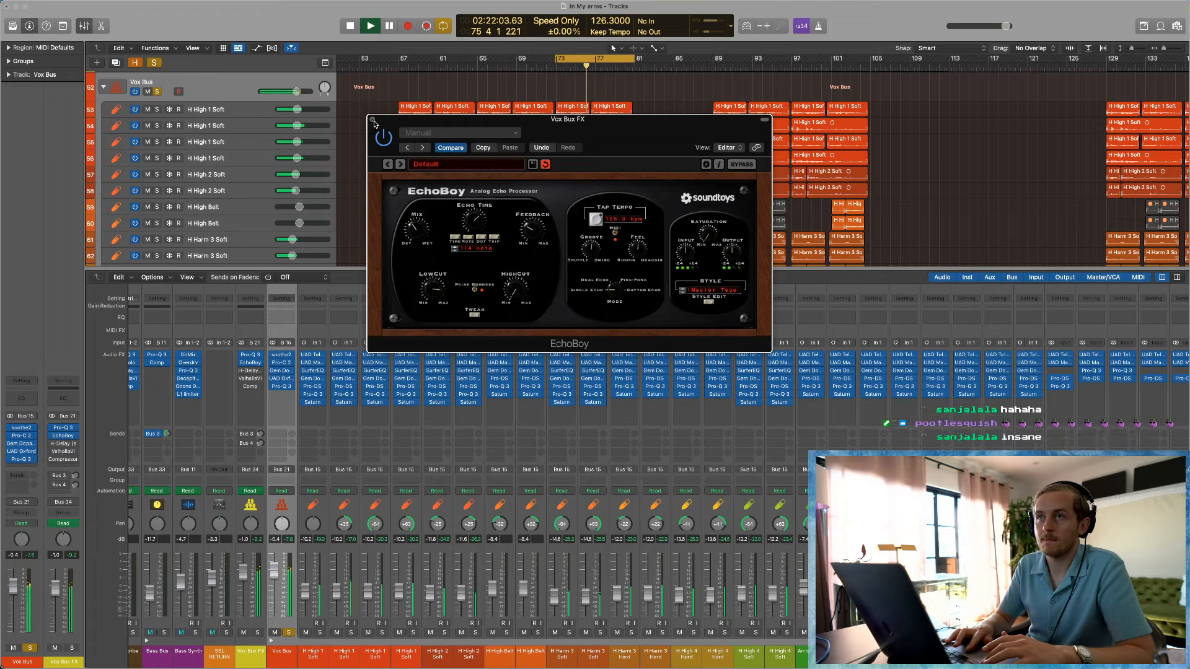
{"action": "key", "text": "space"}
{"action": "left_click", "coordinate": [373, 119]}
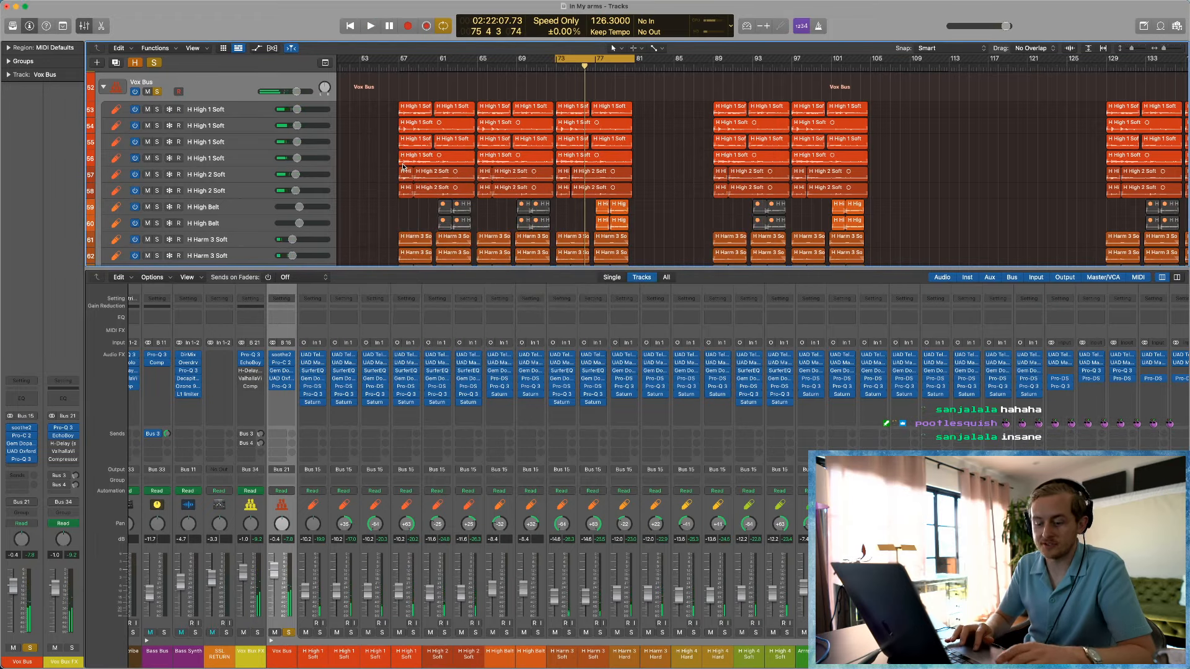
{"action": "key", "text": "space"}
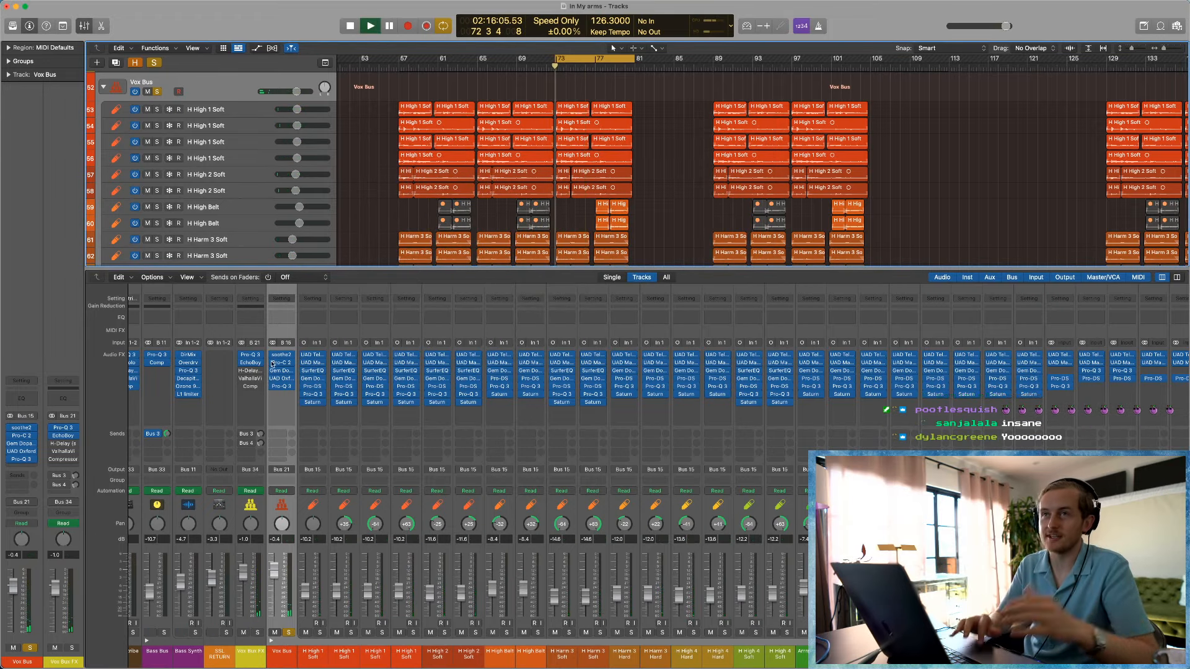
{"action": "key", "text": "space"}
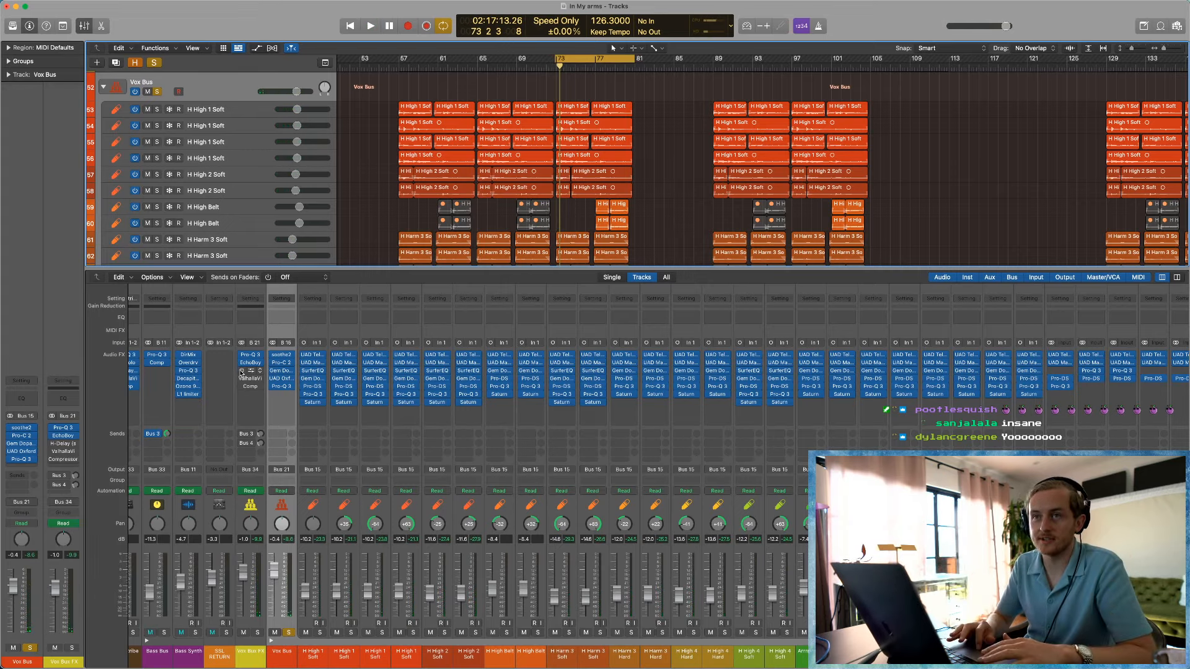
Step: Enable and open H-Delay on Vox Bus FX, reposition its window and briefly play the vocals through it
{"action": "left_click", "coordinate": [243, 371]}
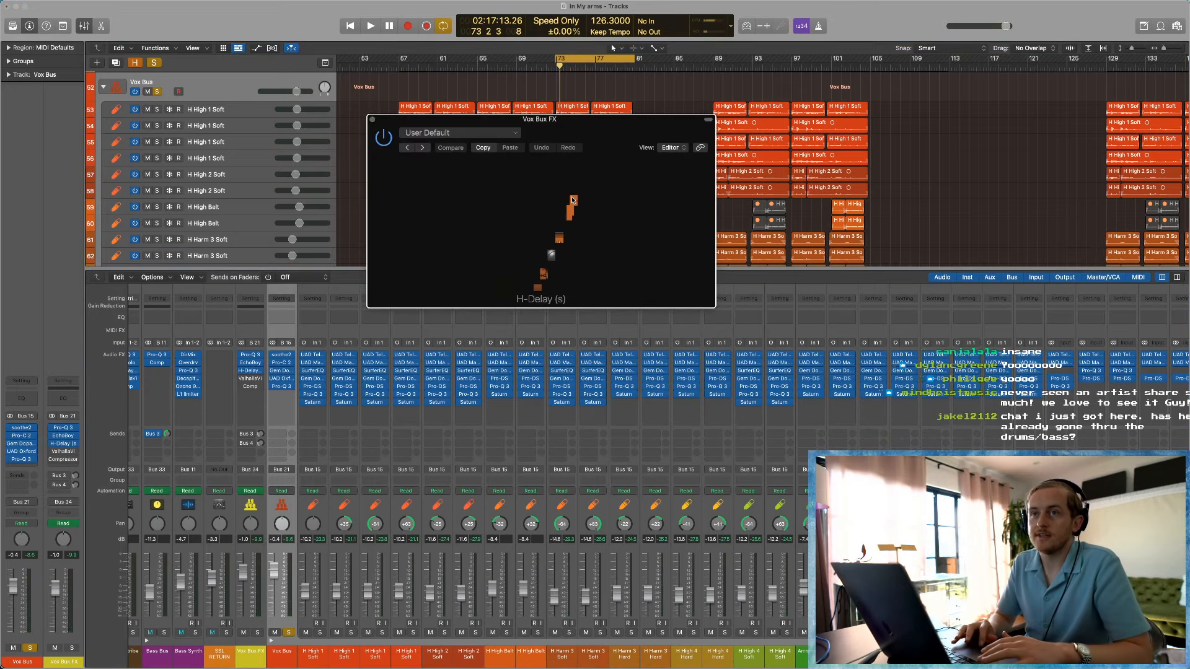
{"action": "left_click_drag", "start_coordinate": [598, 132], "coordinate": [586, 158]}
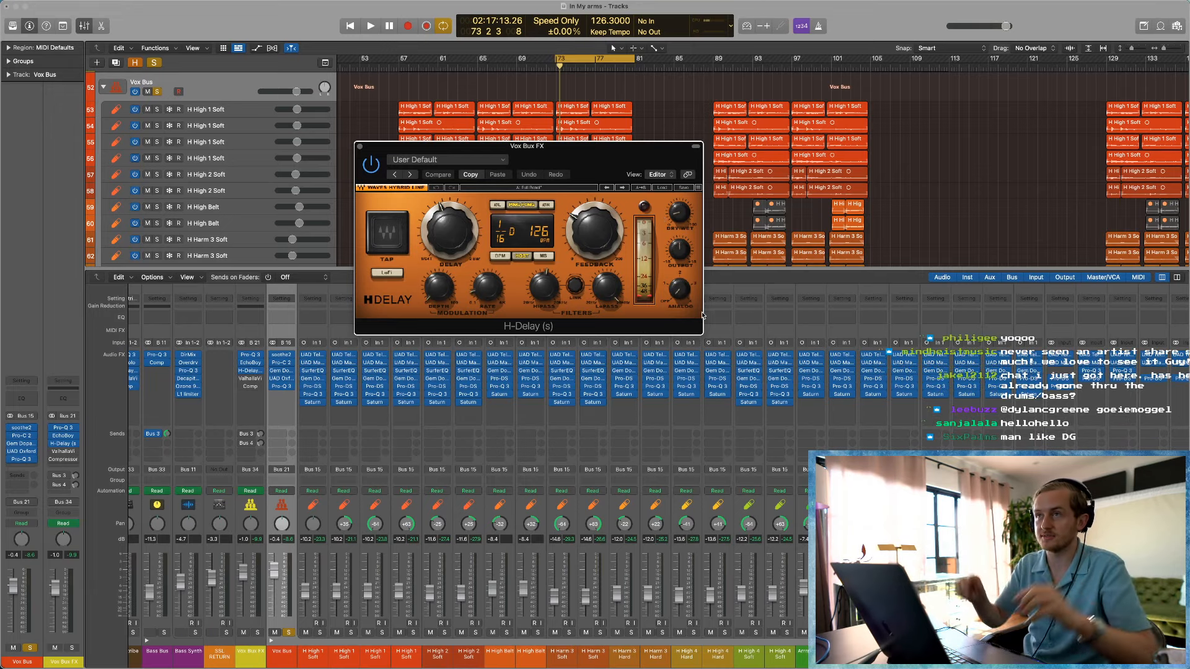
{"action": "key", "text": "space"}
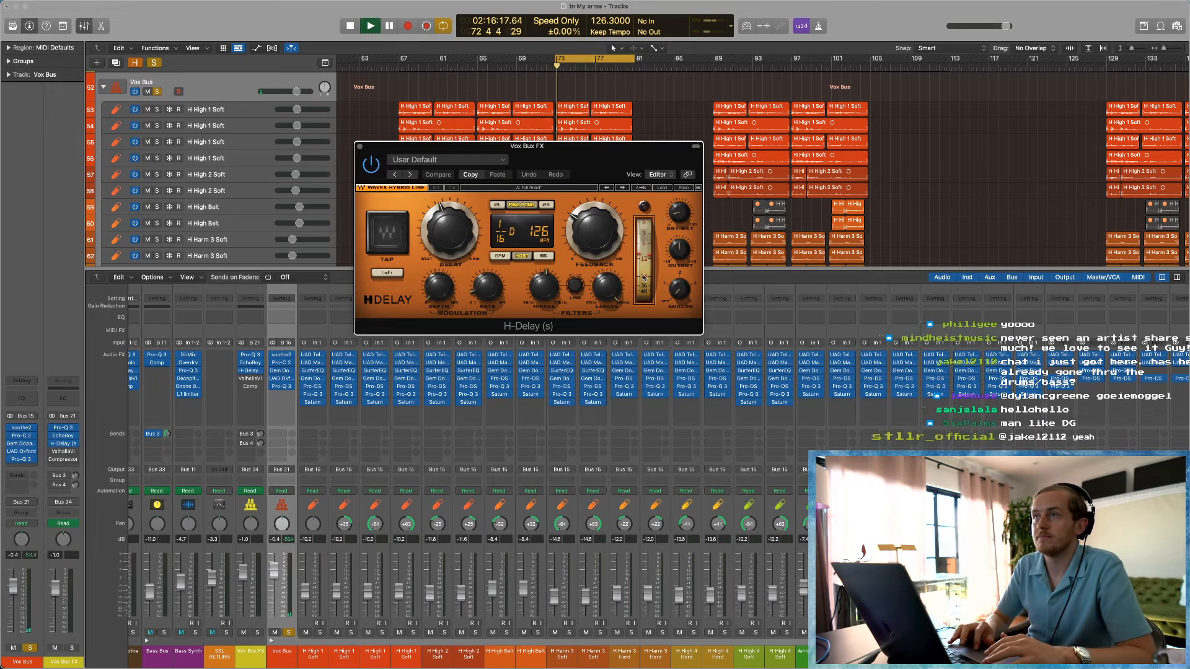
{"action": "key", "text": "space"}
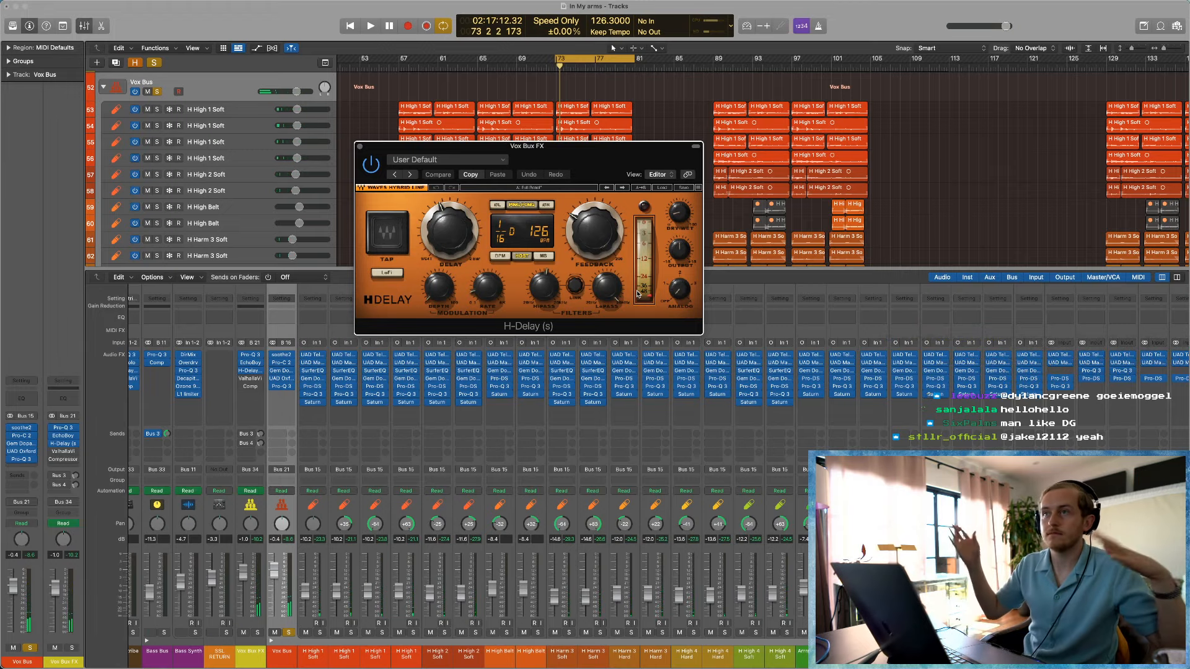
Step: Play the vocals once more through H-Delay on Vox Bus FX, stop playback and close the plug-in
{"action": "key", "text": "space"}
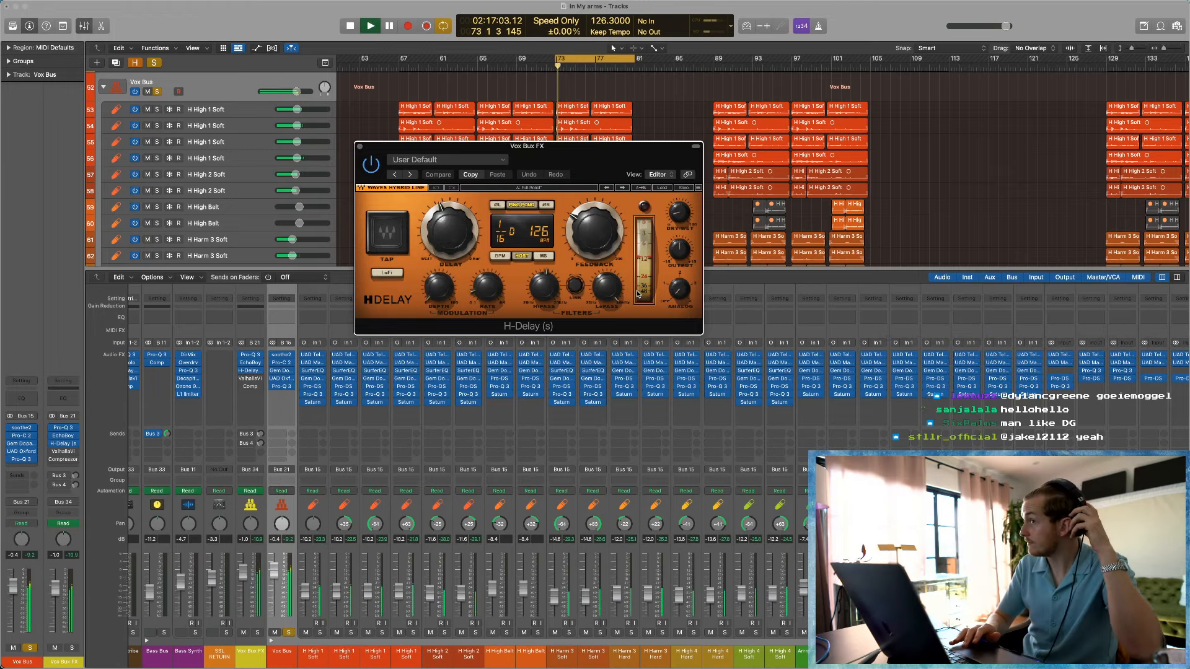
{"action": "key", "text": "space"}
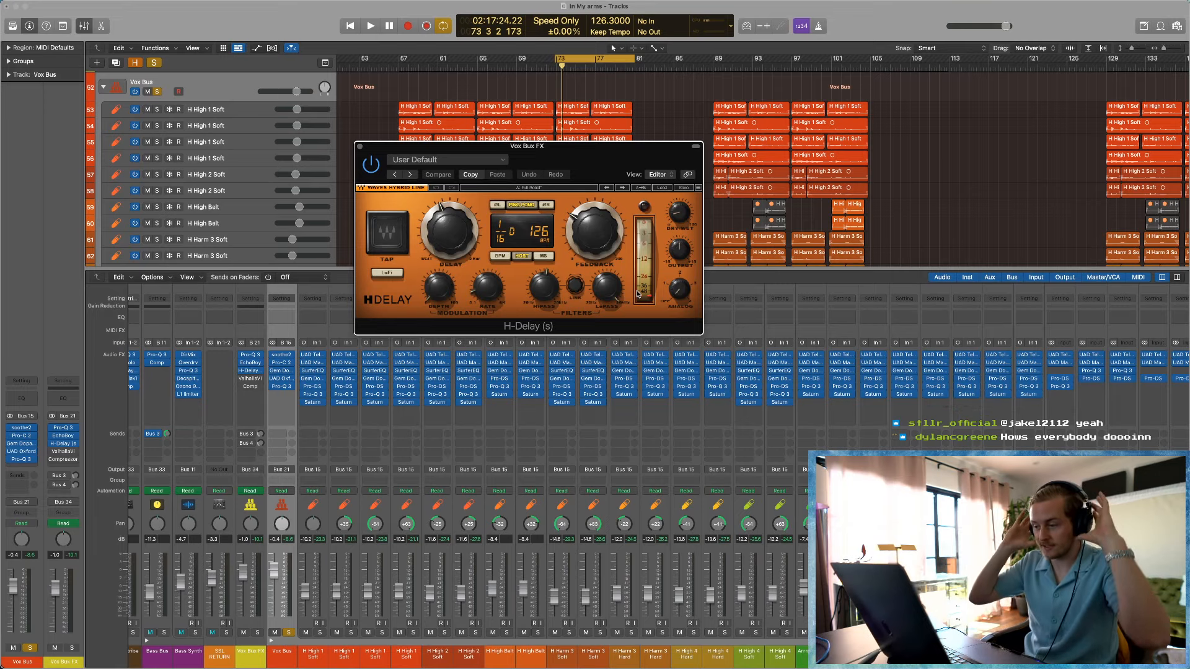
{"action": "left_click", "coordinate": [360, 147]}
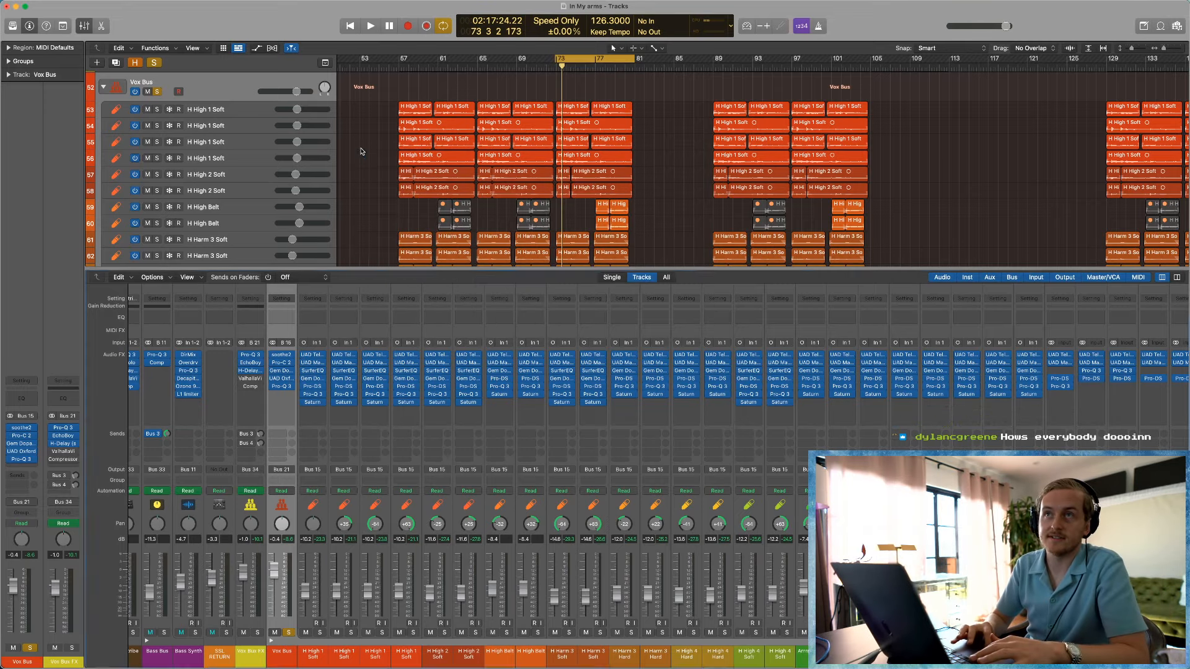
Step: Open ValhallaVintageVerb on Vox Bus FX, move its window lower, and review its Color and Mode options, keeping NOW and Concert Hall
{"action": "left_click", "coordinate": [251, 380]}
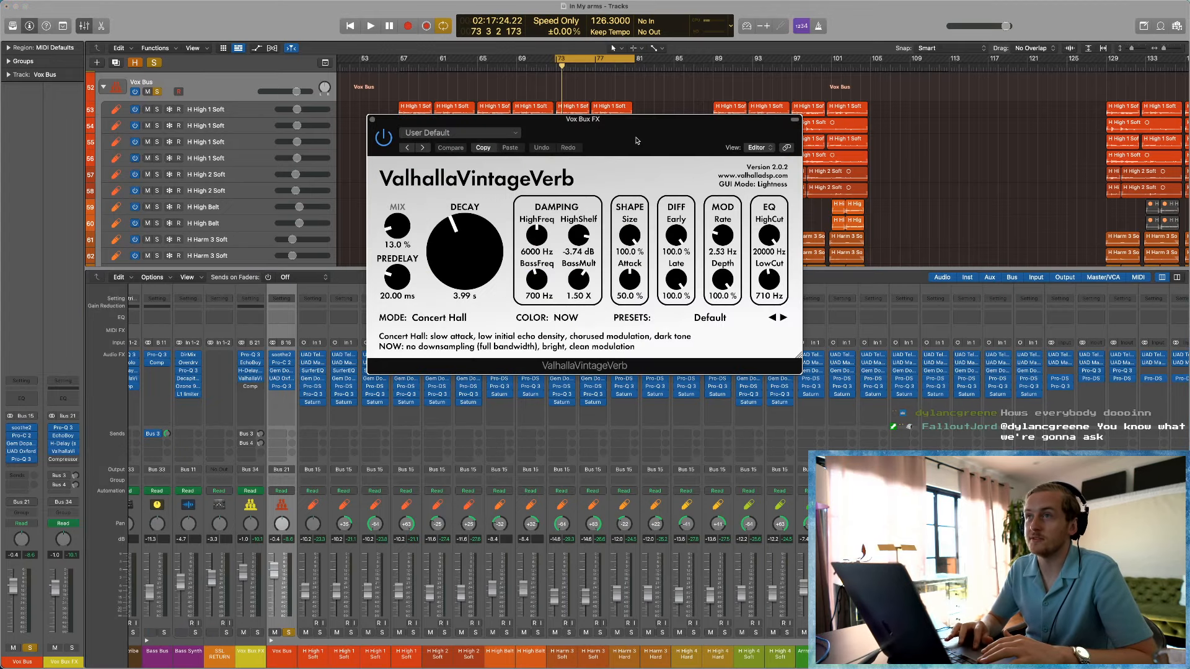
{"action": "left_click_drag", "start_coordinate": [636, 140], "coordinate": [600, 207]}
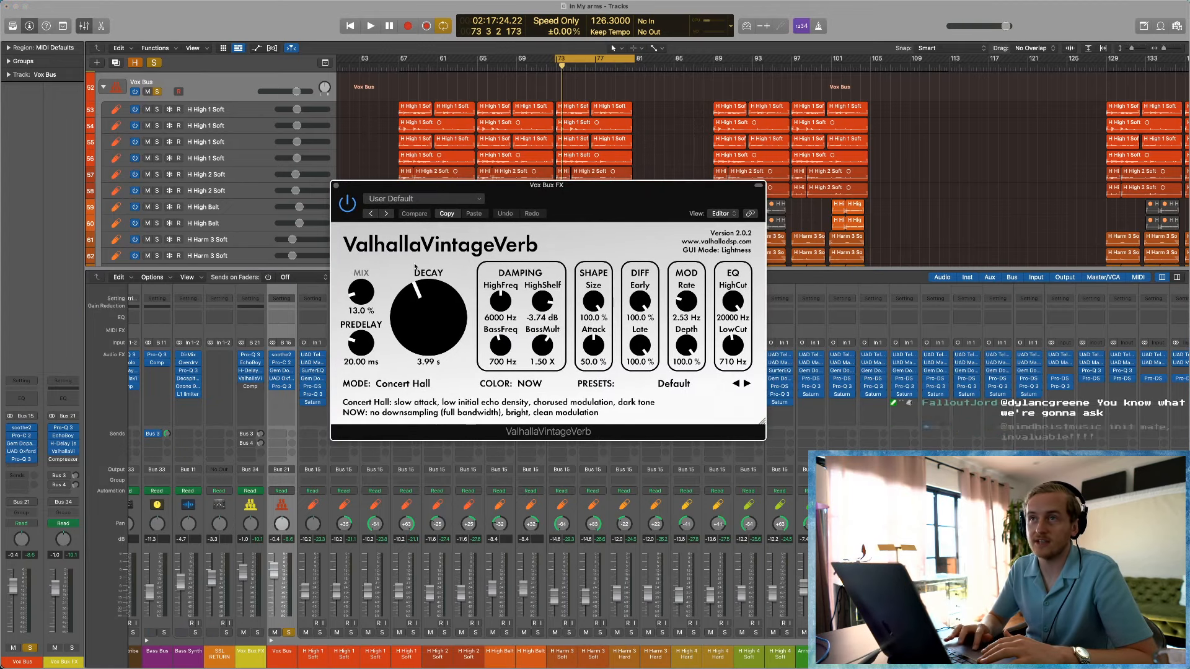
{"action": "left_click", "coordinate": [529, 384]}
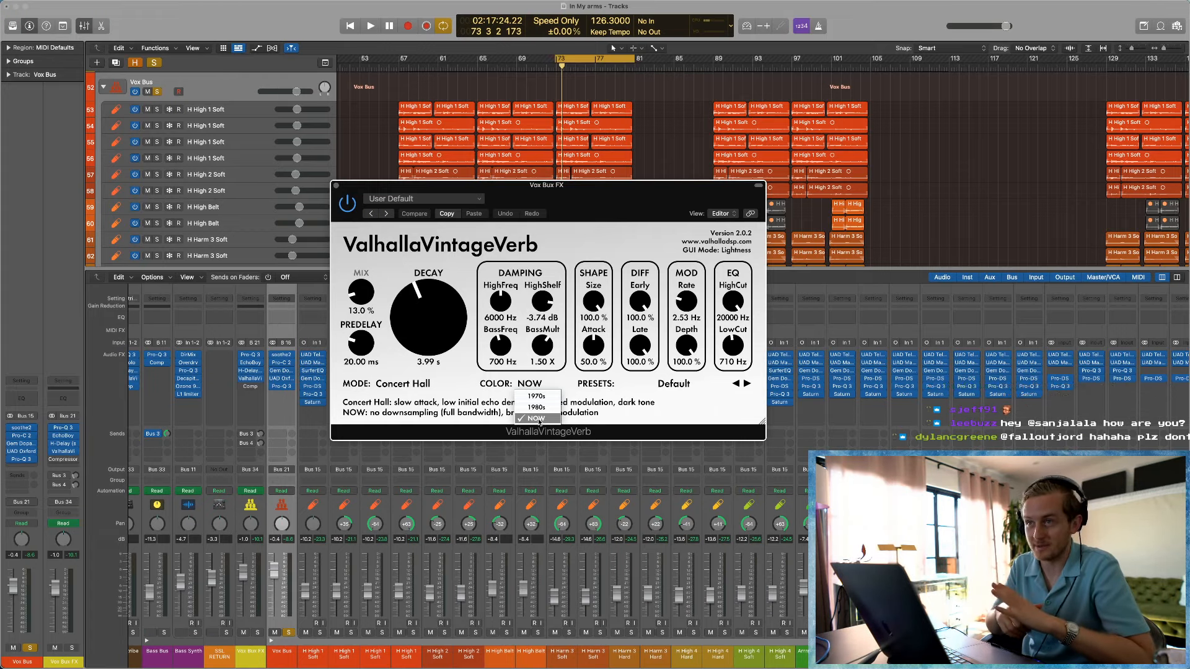
{"action": "left_click", "coordinate": [536, 420]}
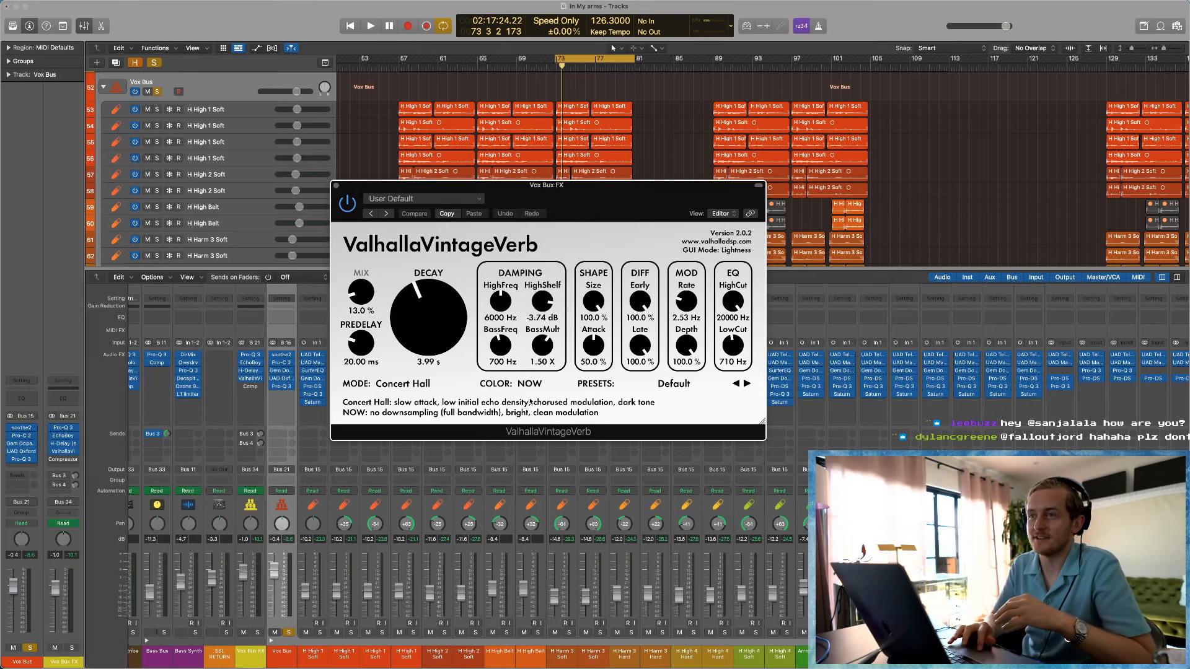
{"action": "left_click", "coordinate": [434, 383]}
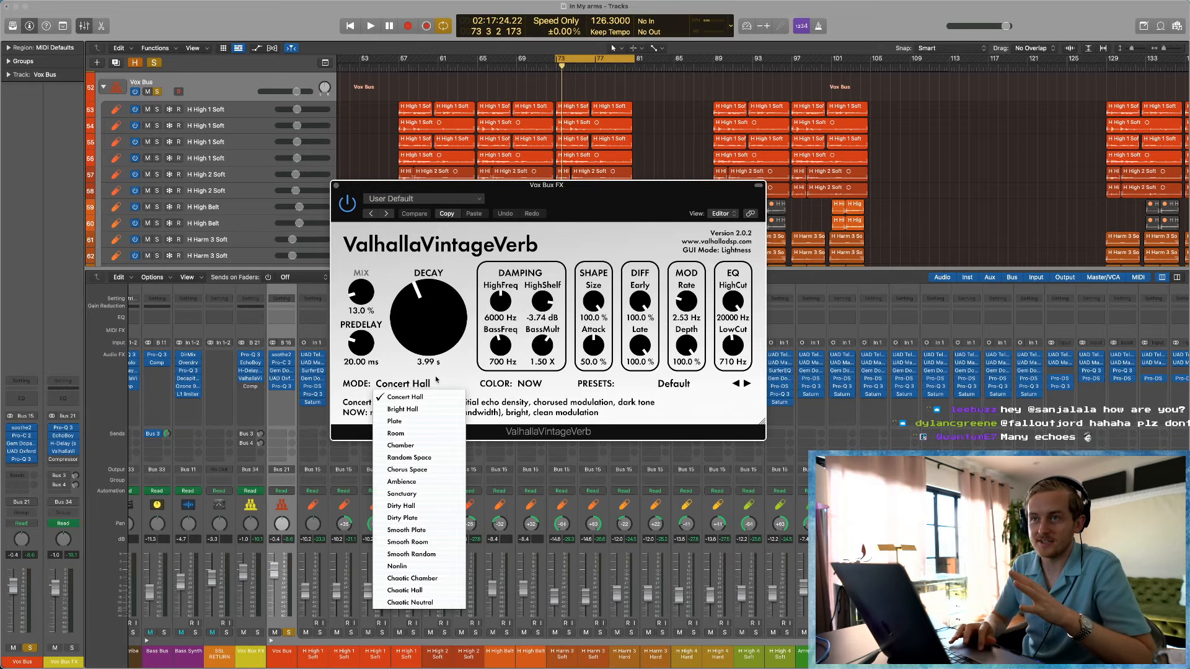
{"action": "left_click", "coordinate": [436, 380]}
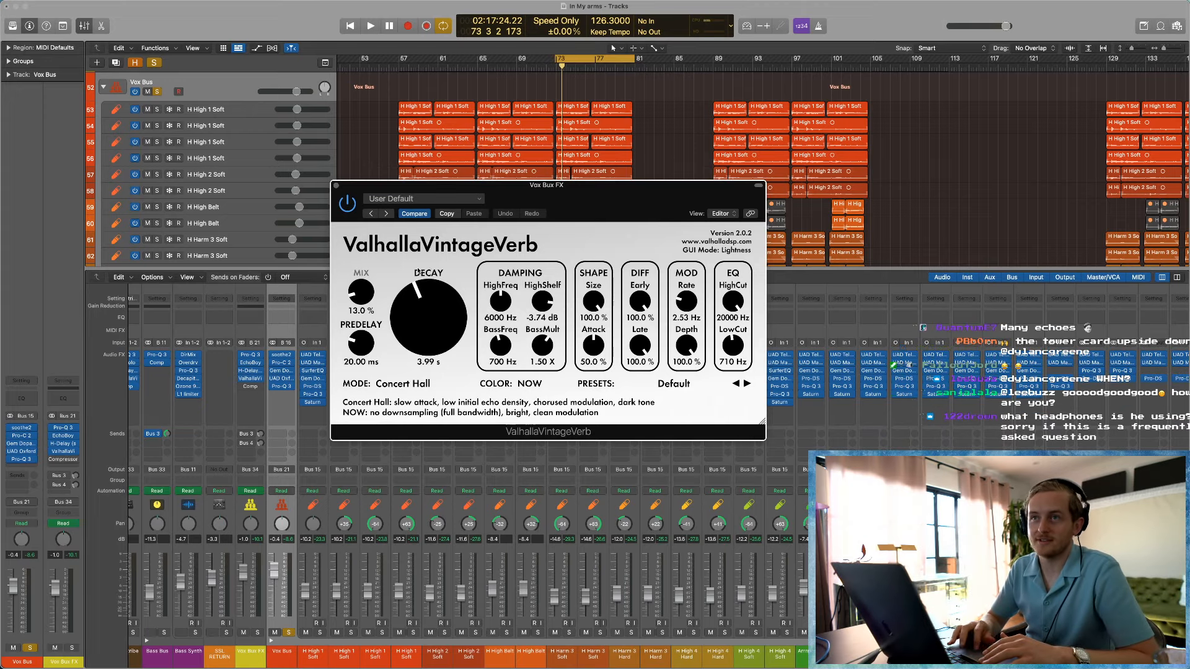
Step: Try the reverb's Decay at 19.88 s during playback, stop, lower it to 3.66 s, and switch back to the saved settings
{"action": "key", "text": "space"}
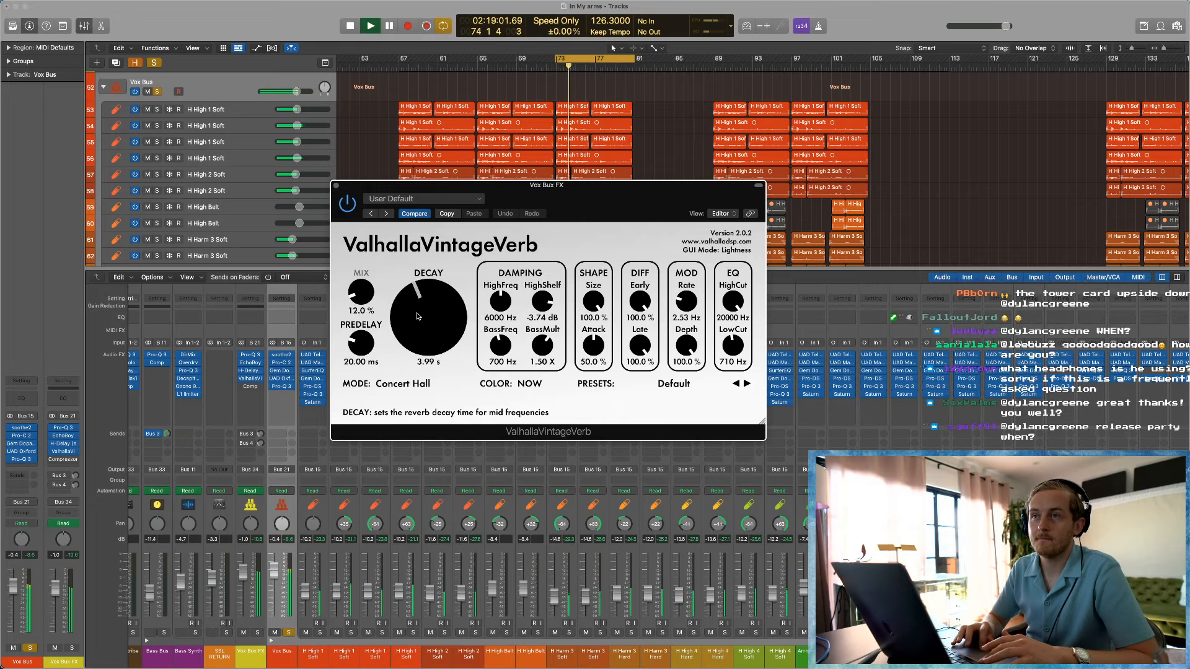
{"action": "scroll", "coordinate": [417, 302], "scroll_direction": "up", "scroll_amount": 5}
{"action": "scroll", "coordinate": [417, 302], "scroll_direction": "up", "scroll_amount": 5}
{"action": "key", "text": "space"}
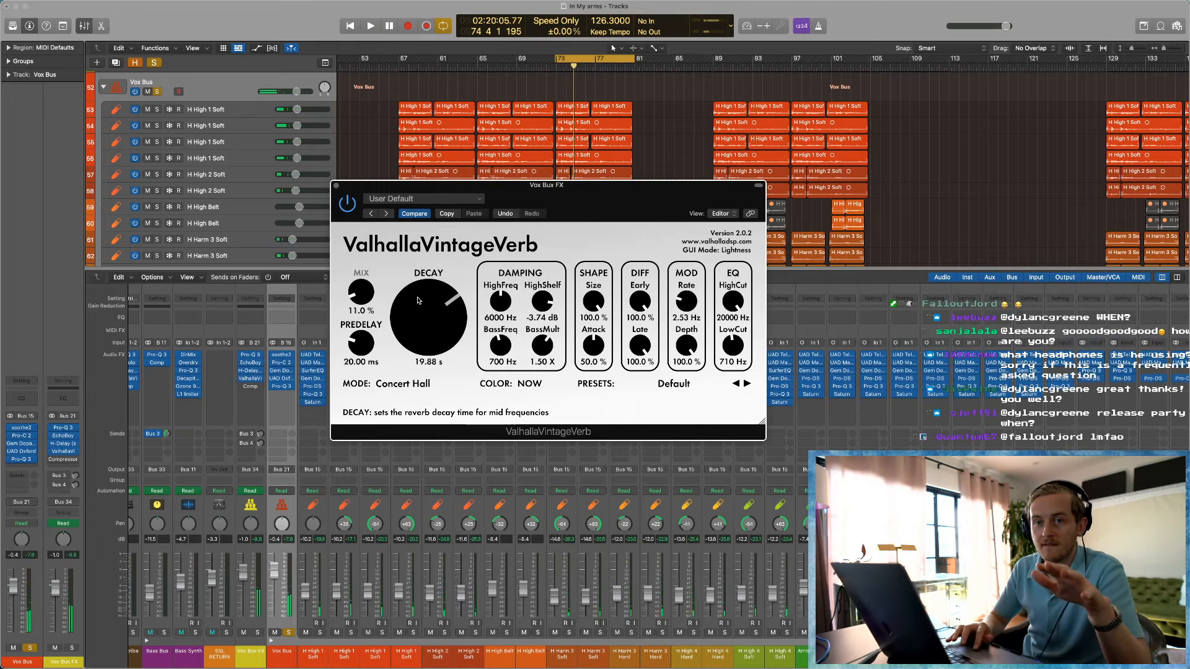
{"action": "left_click_drag", "start_coordinate": [418, 301], "coordinate": [417, 333]}
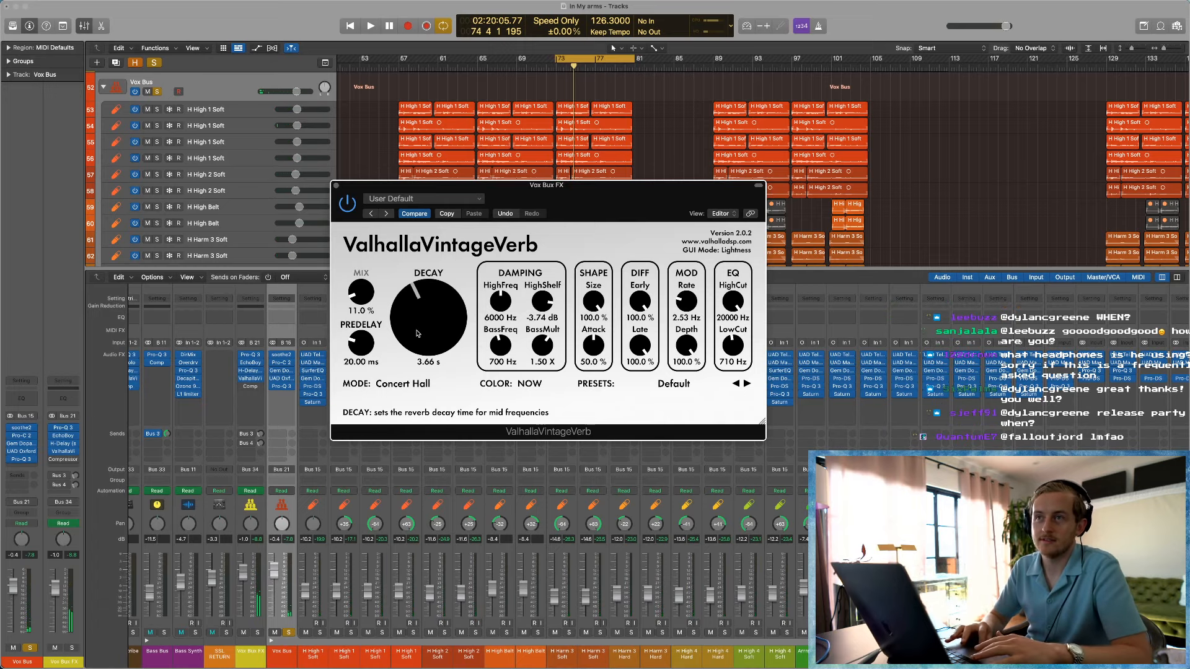
{"action": "left_click", "coordinate": [414, 214]}
Step: Replay the vocals, close ValhallaVintageVerb, show automation on the tracks around Vox Bus FX, and stop playback
{"action": "key", "text": "space"}
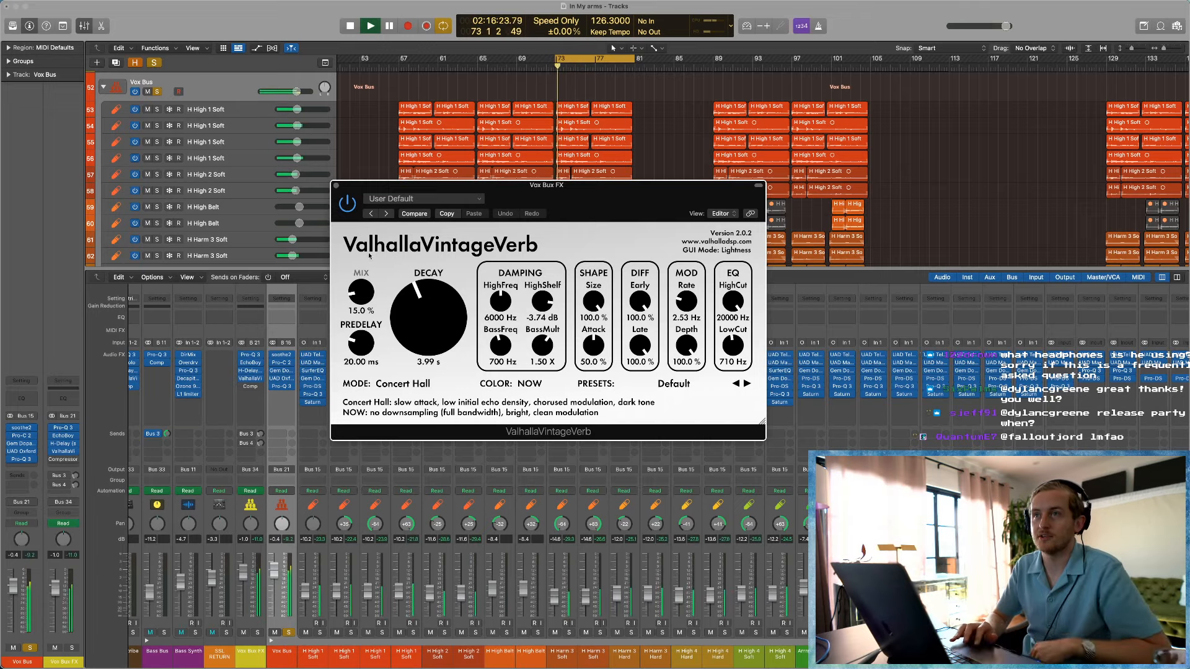
{"action": "left_click", "coordinate": [336, 186]}
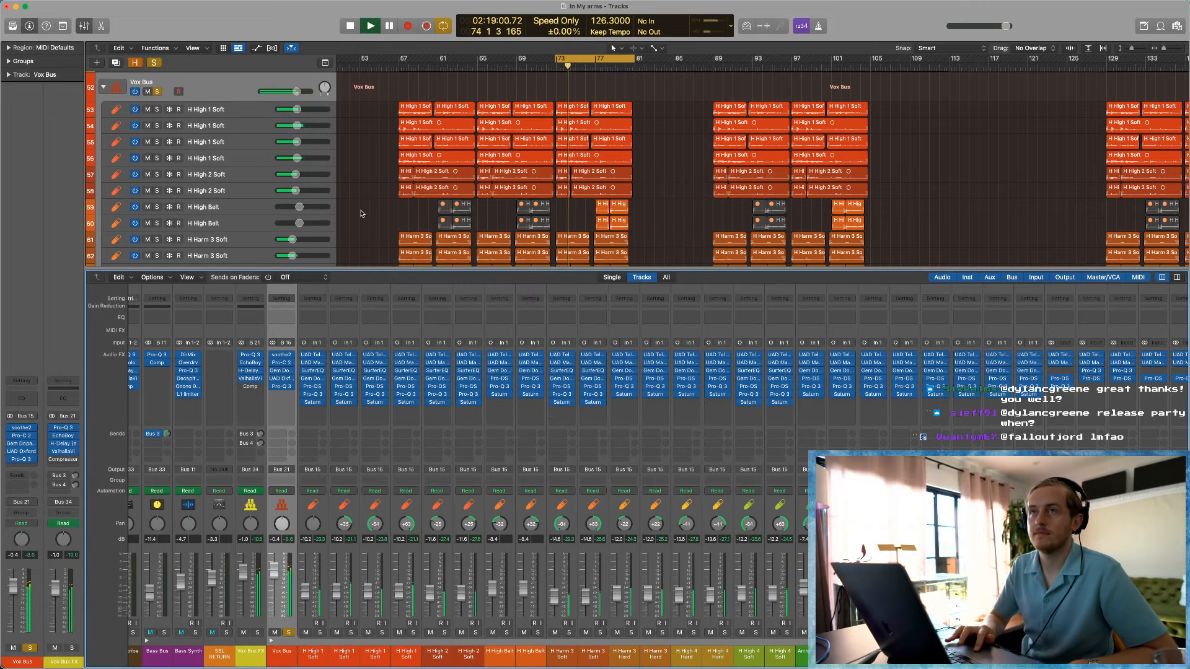
{"action": "scroll", "coordinate": [363, 212], "scroll_direction": "up", "scroll_amount": 2}
{"action": "key", "text": "a"}
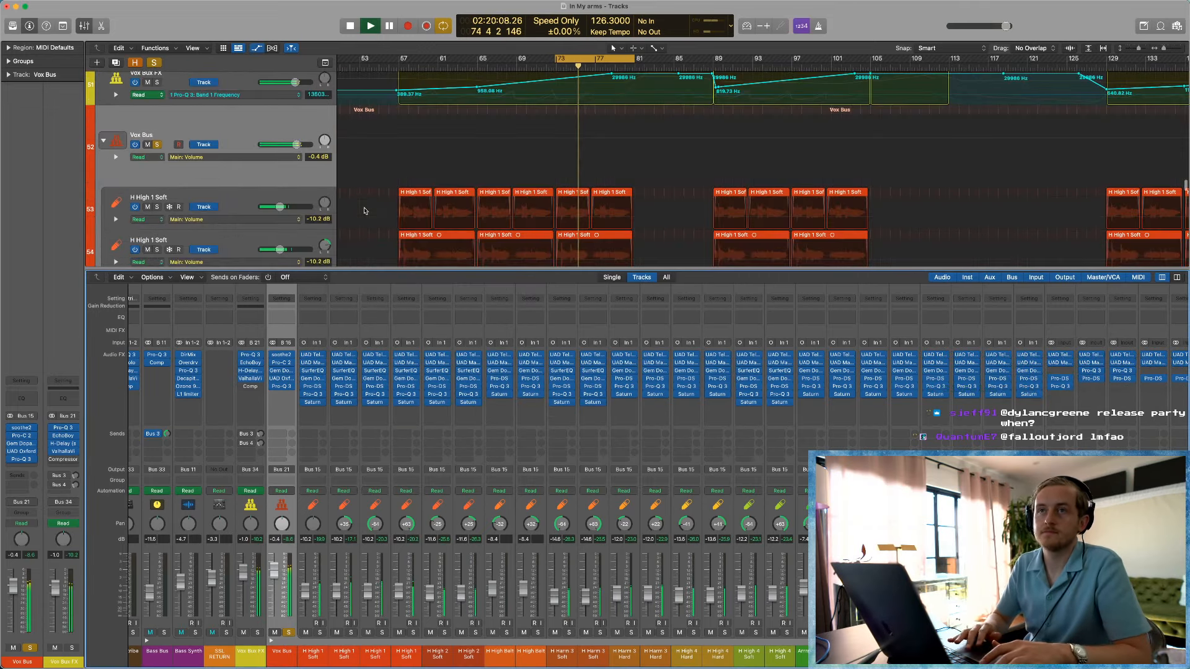
{"action": "scroll", "coordinate": [362, 211], "scroll_direction": "up", "scroll_amount": 2}
{"action": "key", "text": "space"}
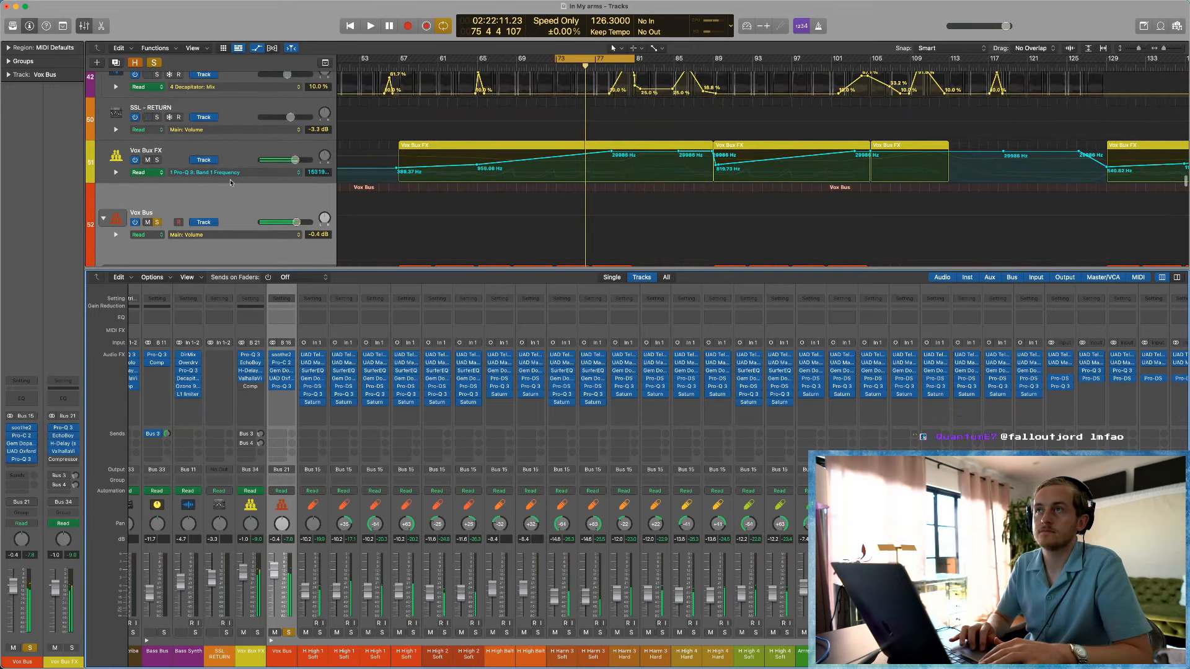
Step: Expand all automation lanes of the Vox Bus FX track and hide the mixer to enlarge the tracks area
{"action": "left_click", "coordinate": [222, 172]}
{"action": "left_click", "coordinate": [196, 155]}
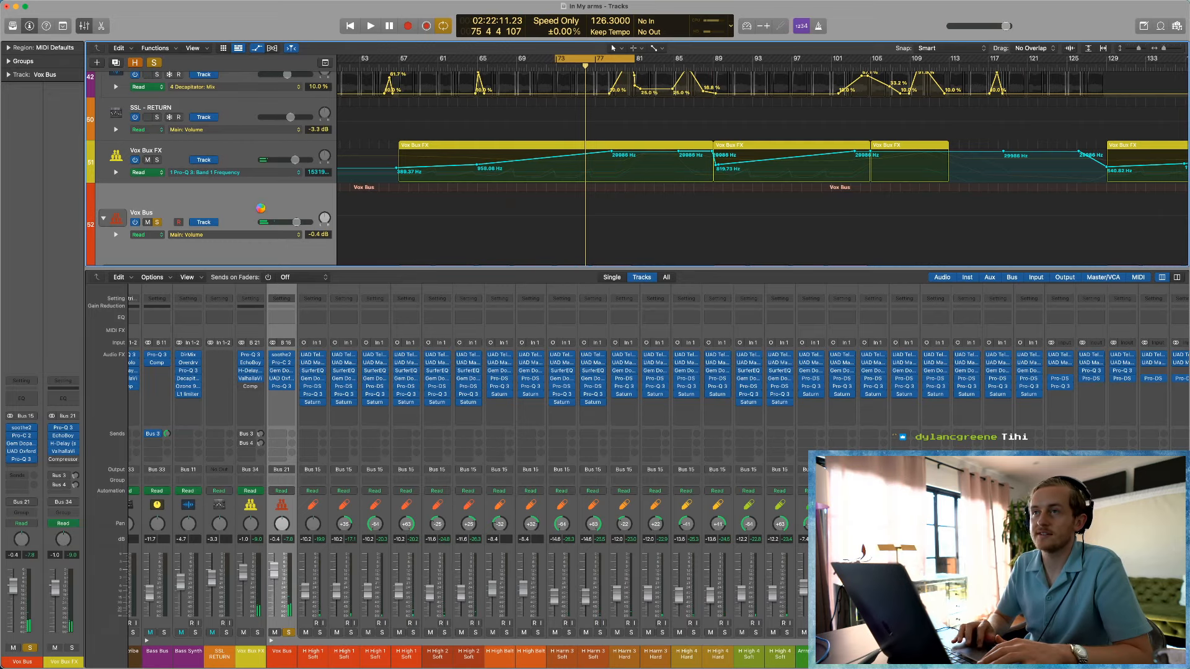
{"action": "key", "text": "super+z"}
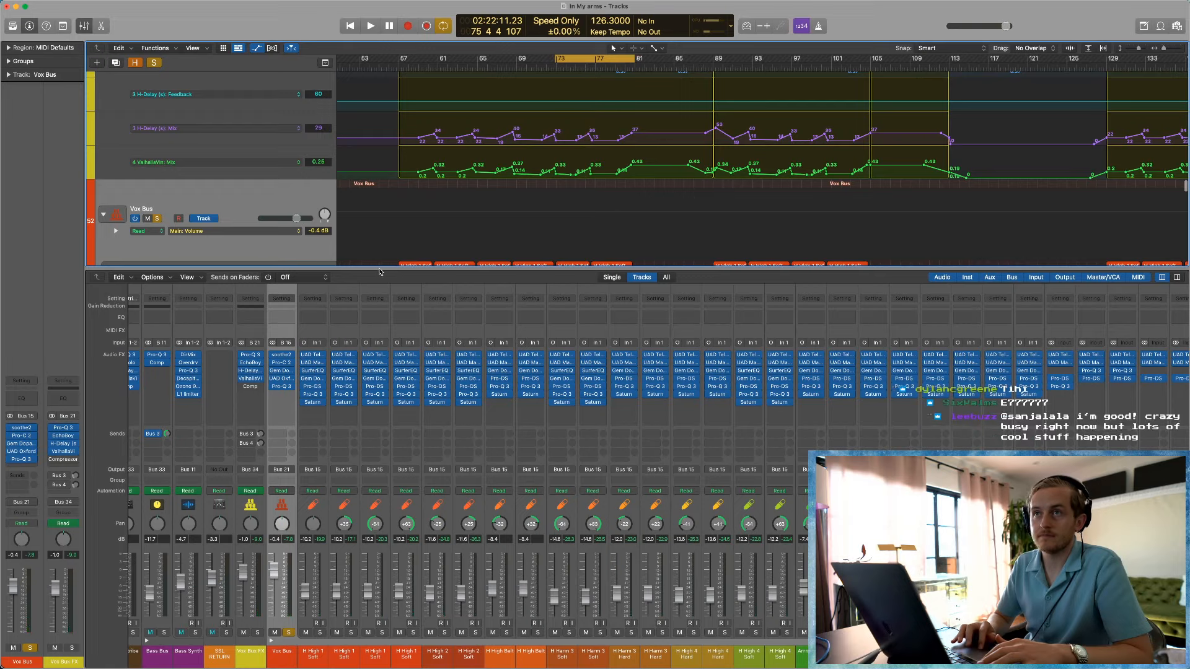
{"action": "key", "text": "x"}
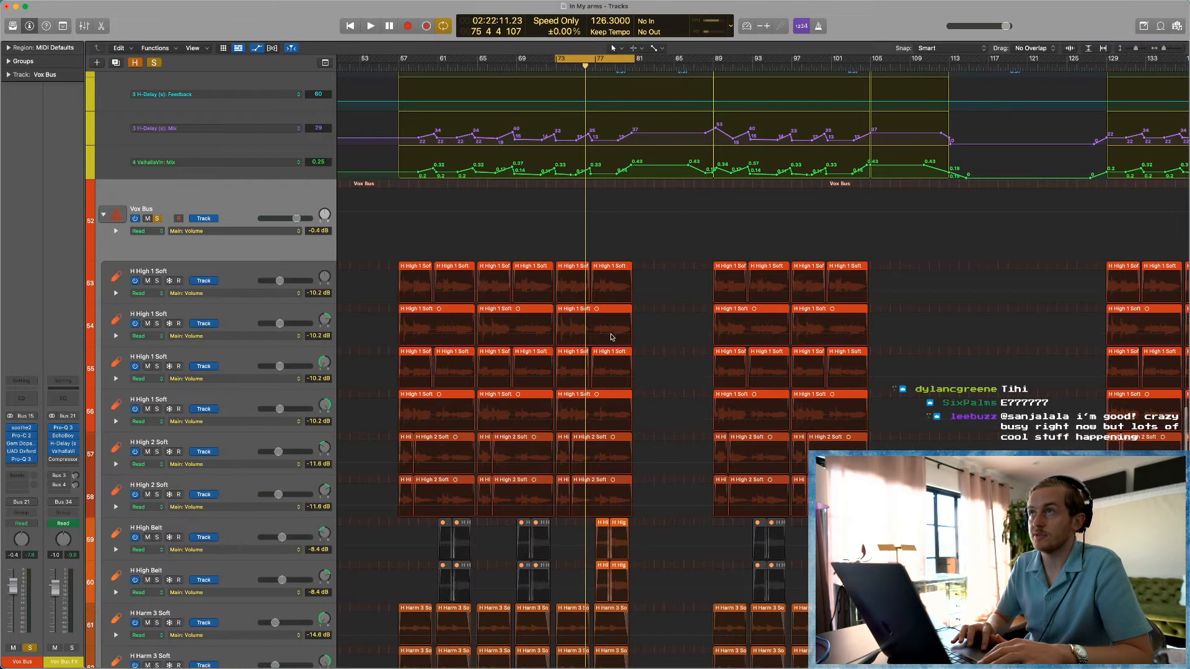
{"action": "scroll", "coordinate": [611, 337], "scroll_direction": "up", "scroll_amount": 10}
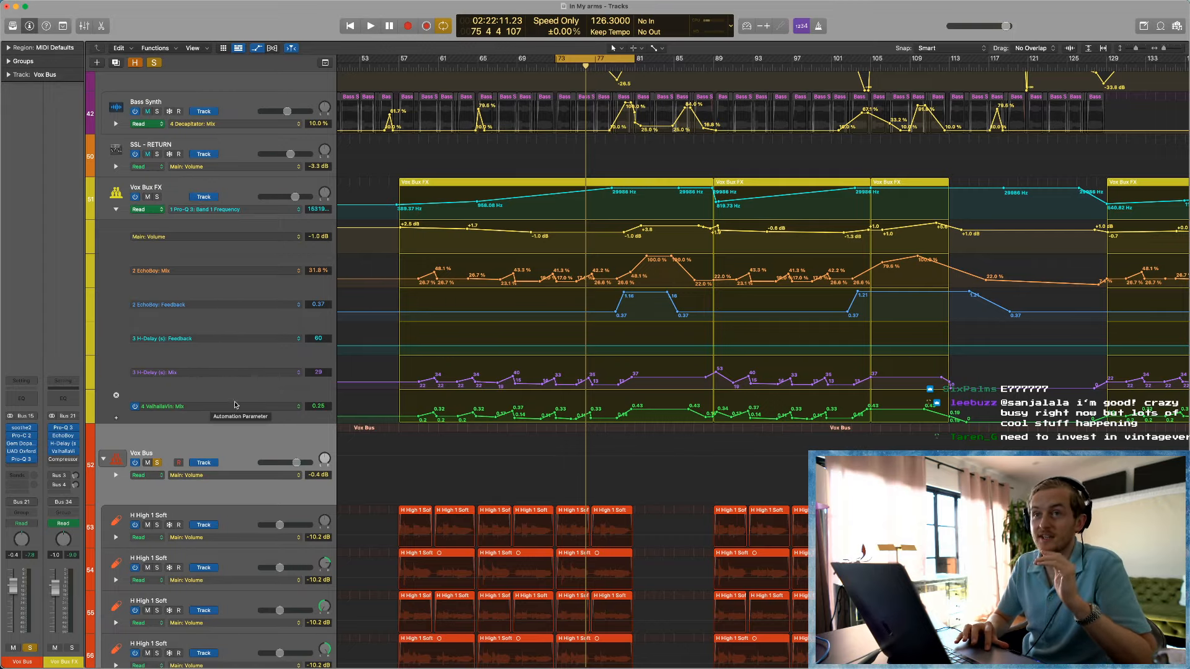
Step: Turn off the cycle range and play the vocals from about bar 78 to bar 86 to hear the automated echo and reverb transition
{"action": "scroll", "coordinate": [358, 395], "scroll_direction": "right", "scroll_amount": 2}
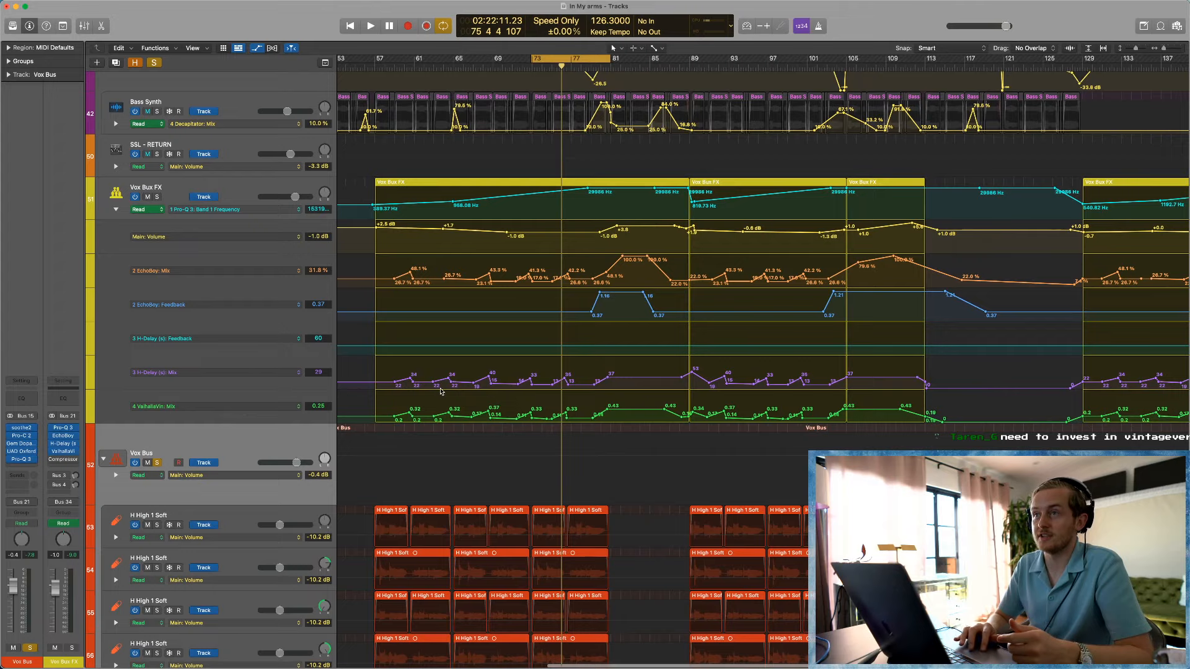
{"action": "scroll", "coordinate": [441, 392], "scroll_direction": "up", "scroll_amount": 5}
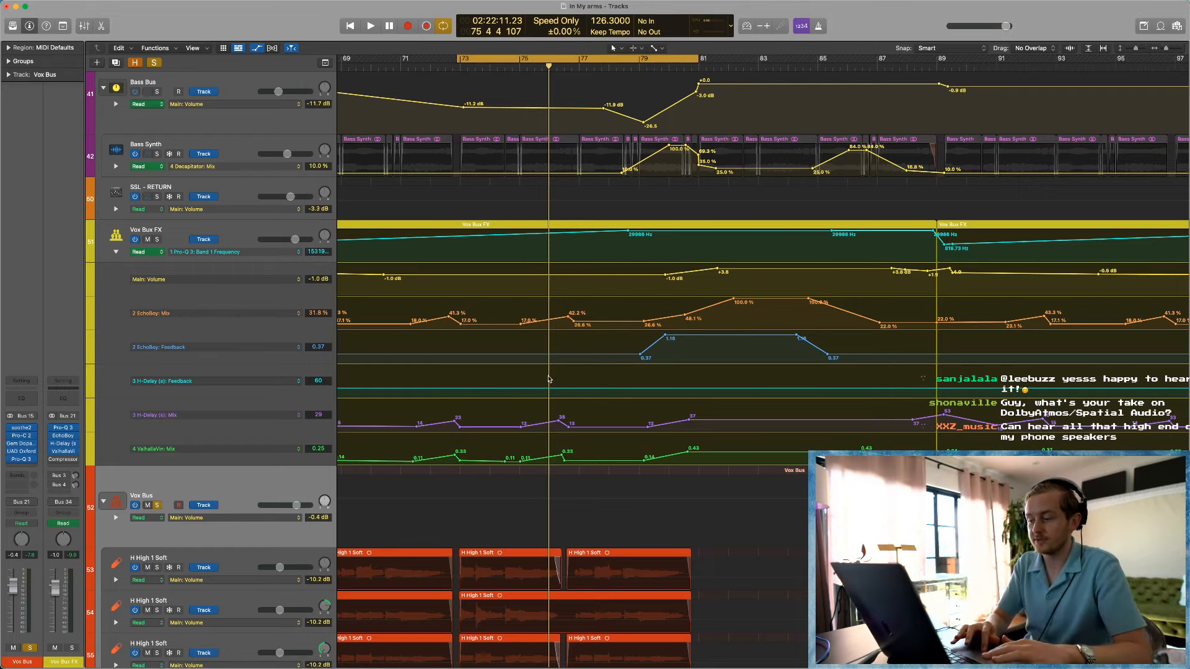
{"action": "scroll", "coordinate": [595, 261], "scroll_direction": "right", "scroll_amount": 3}
{"action": "scroll", "coordinate": [595, 261], "scroll_direction": "up", "scroll_amount": 1}
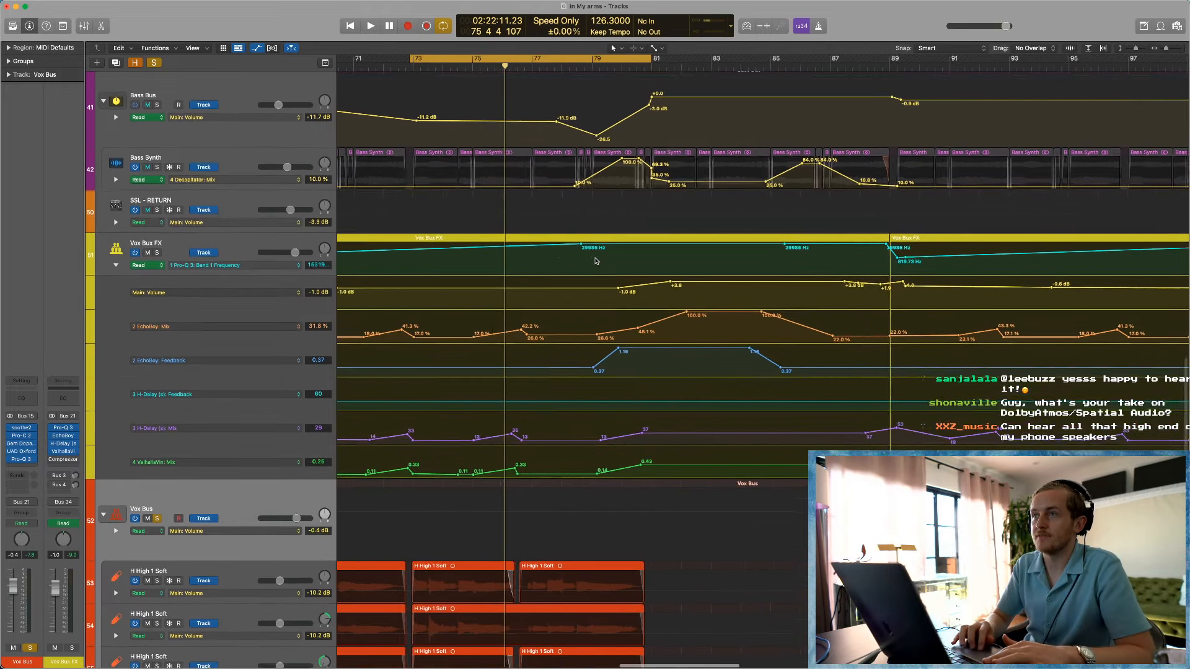
{"action": "left_click", "coordinate": [562, 59]}
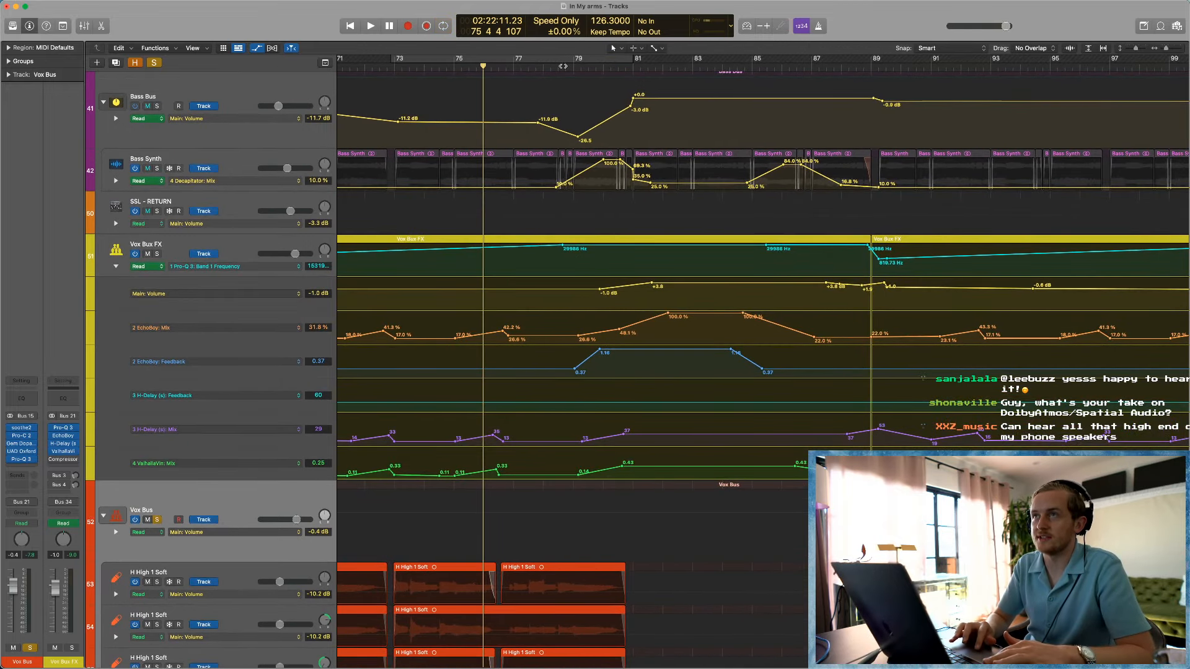
{"action": "left_click", "coordinate": [558, 69]}
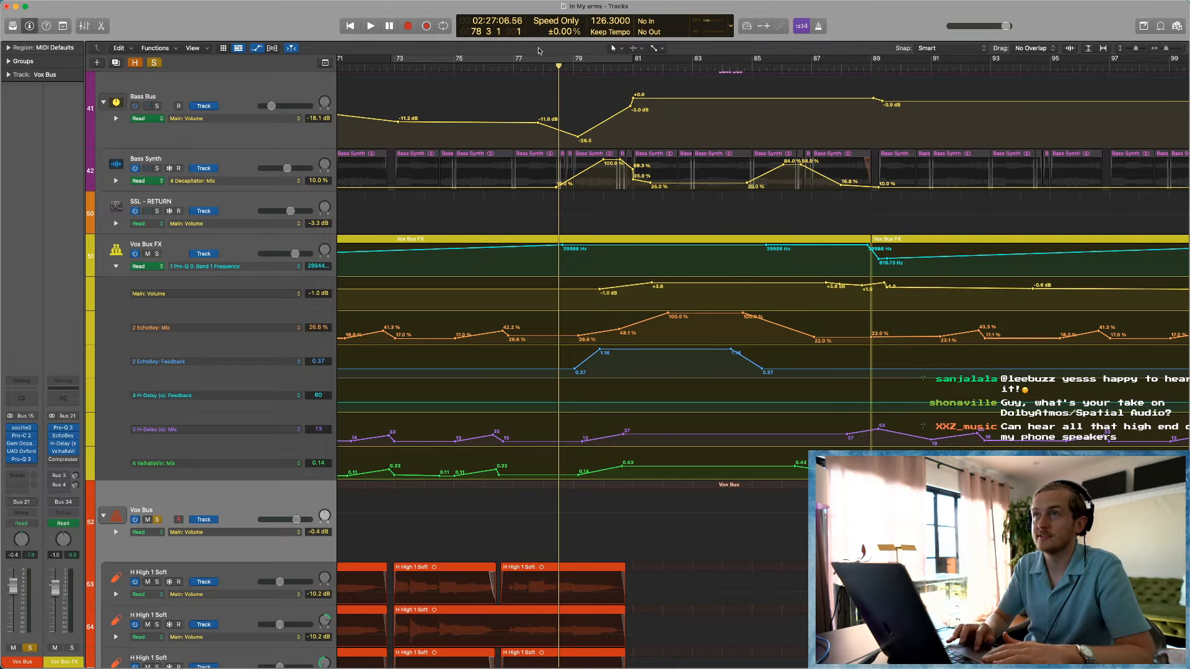
{"action": "key", "text": "space"}
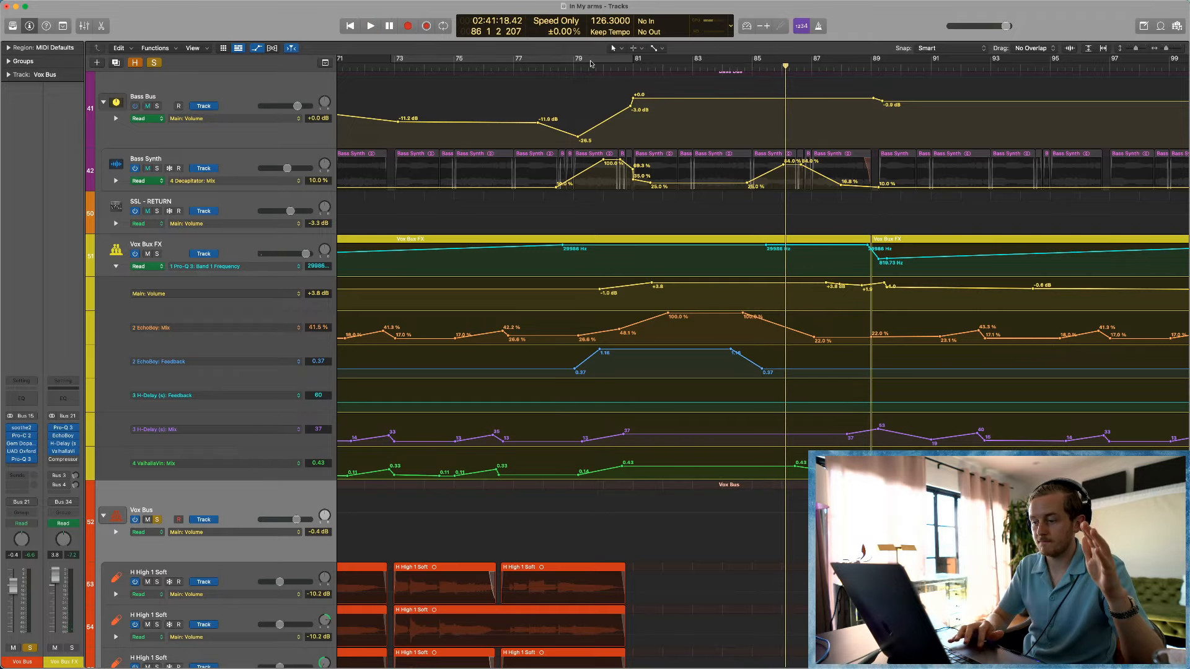
Step: Replay the transition from about bar 75, turn off solo during playback to hear it in the full mix, and stop near bar 84
{"action": "left_click", "coordinate": [502, 65]}
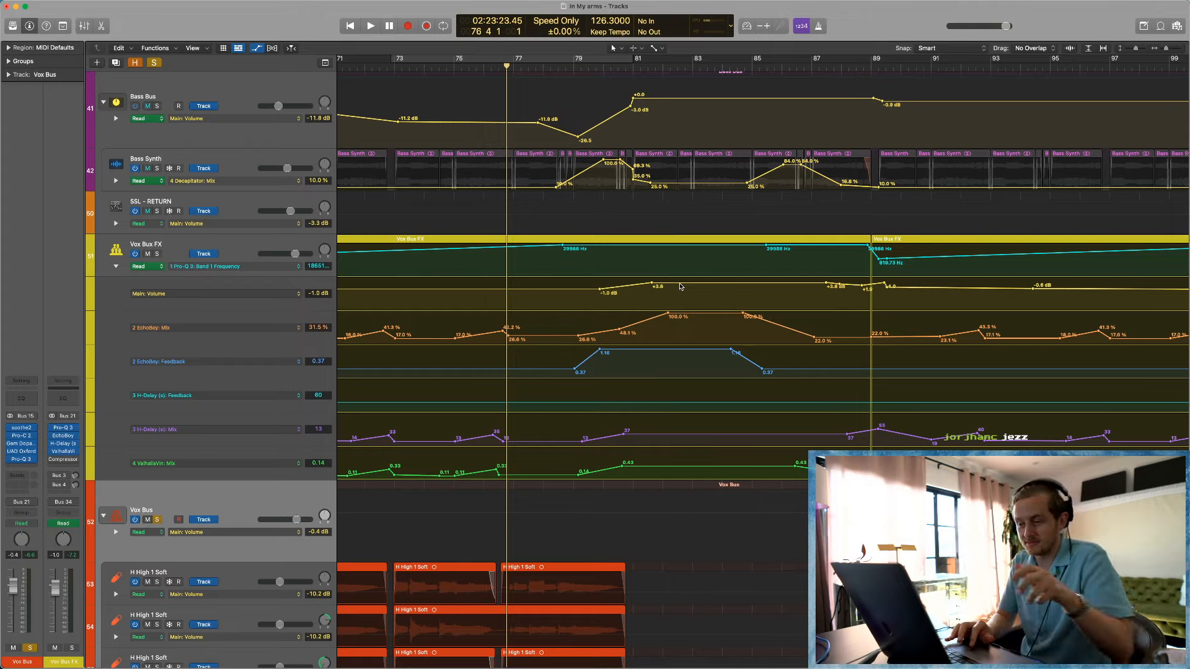
{"action": "key", "text": "space"}
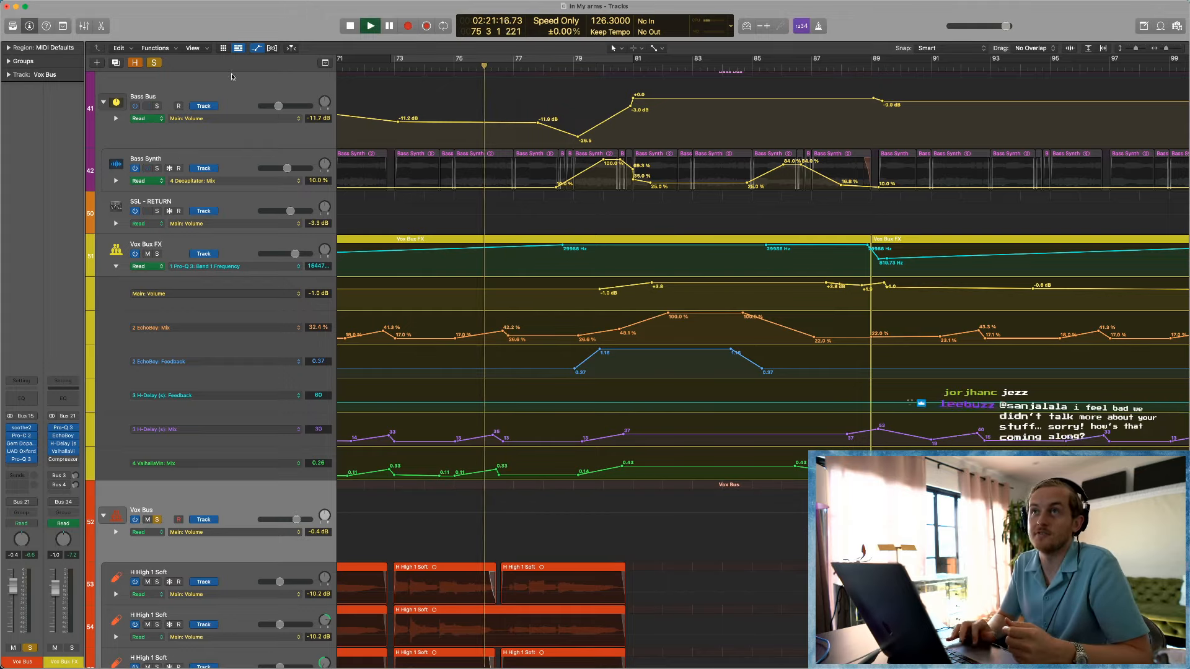
{"action": "left_click", "coordinate": [153, 65]}
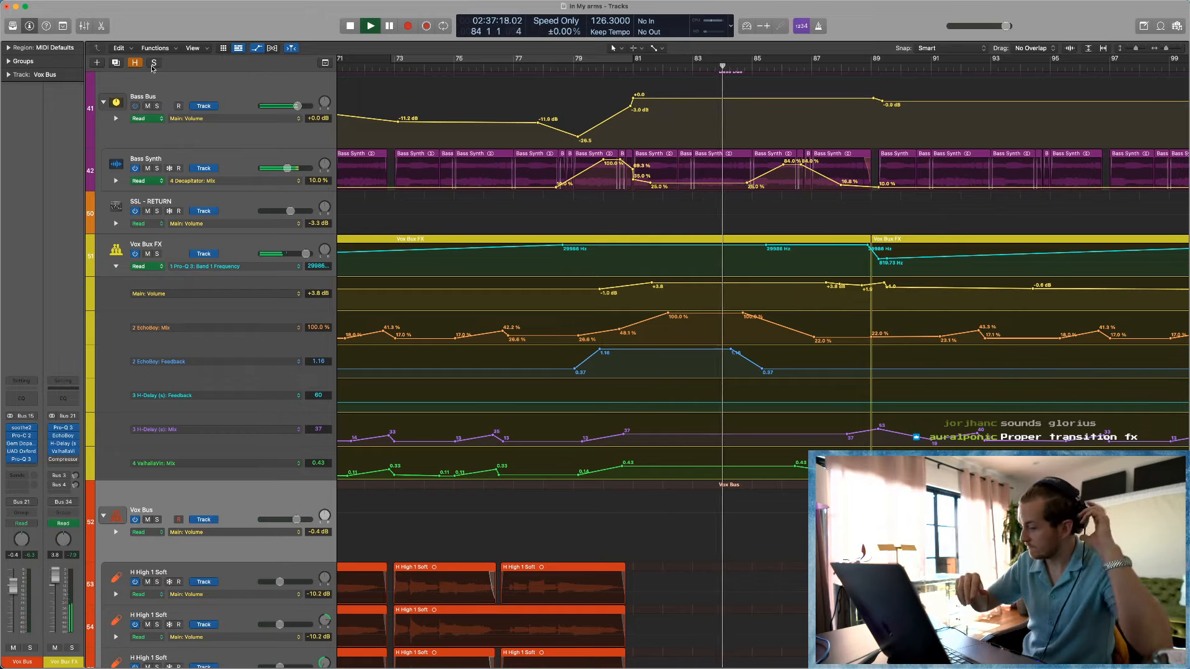
{"action": "key", "text": "space"}
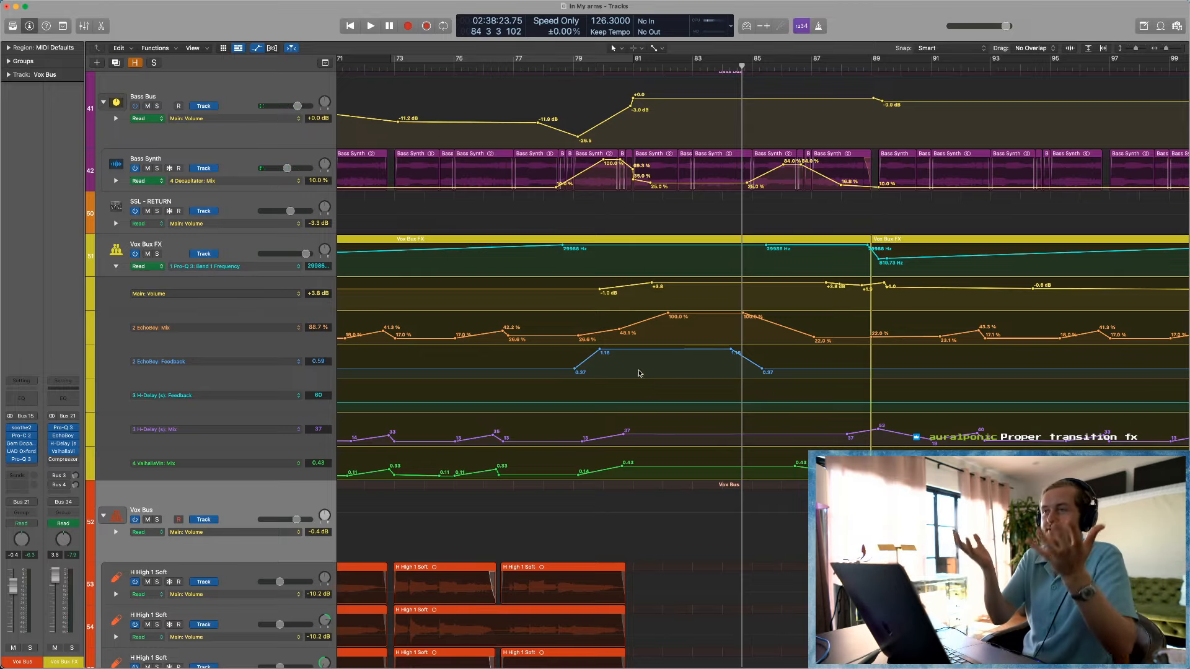
Step: Open the sidechain Compressor on Vox Bus FX, play the transition through it from about bar 78, and close its window
{"action": "scroll", "coordinate": [640, 306], "scroll_direction": "down", "scroll_amount": 3}
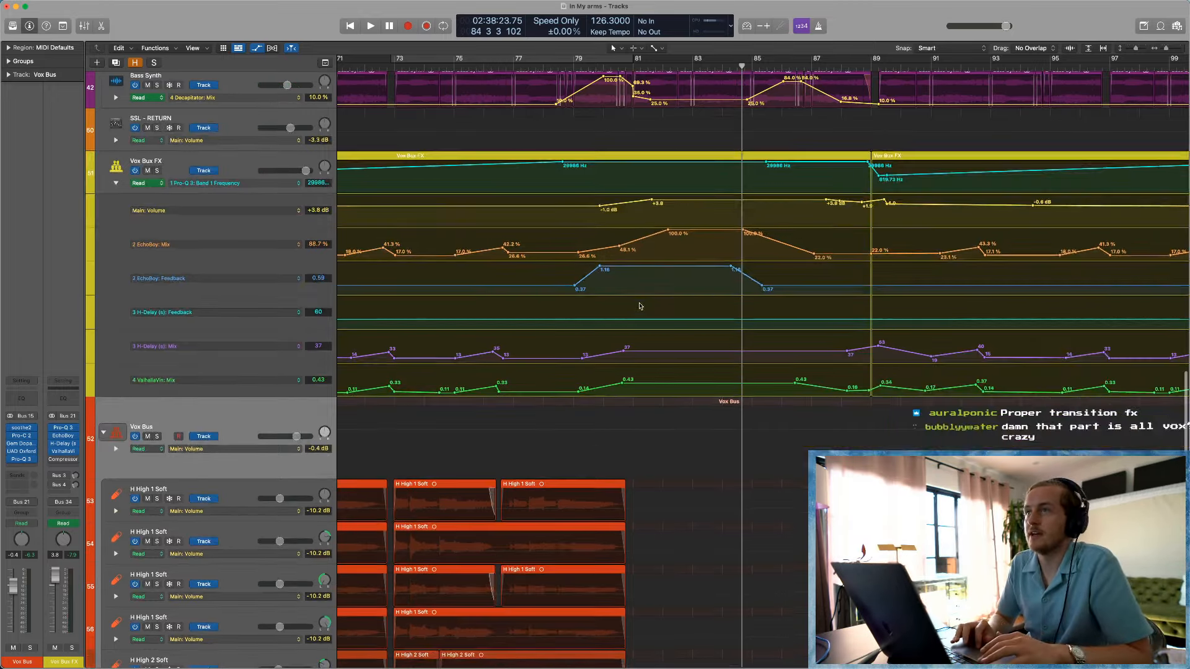
{"action": "scroll", "coordinate": [628, 304], "scroll_direction": "up", "scroll_amount": 2}
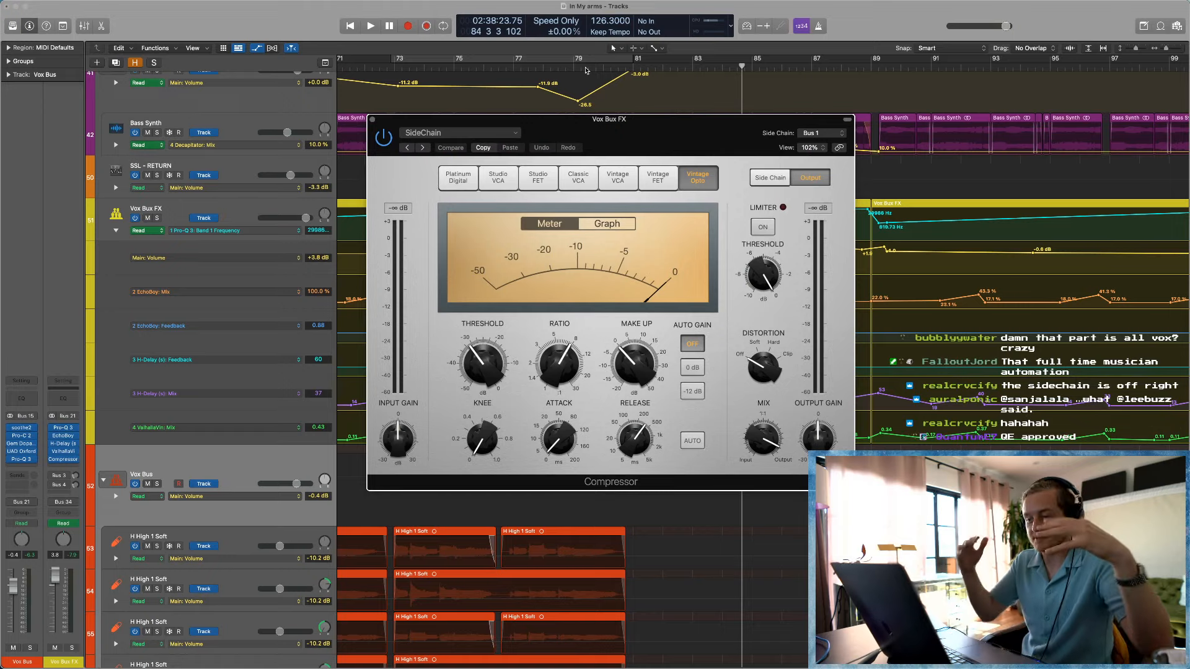
{"action": "left_click", "coordinate": [544, 66]}
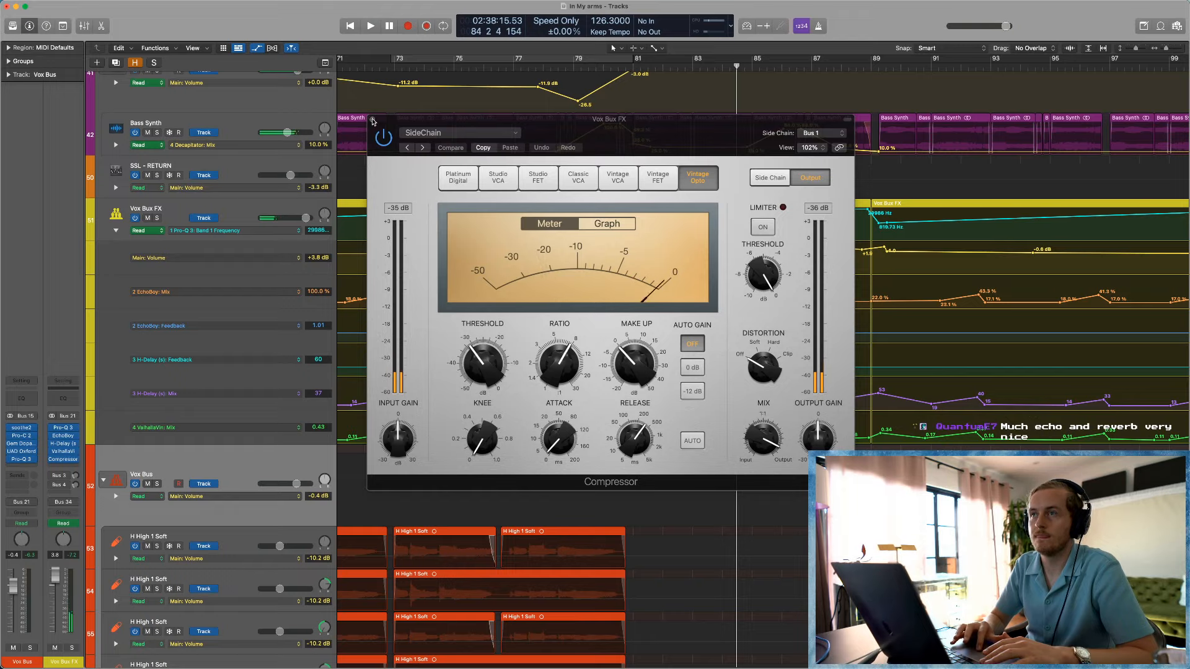
{"action": "left_click", "coordinate": [373, 119]}
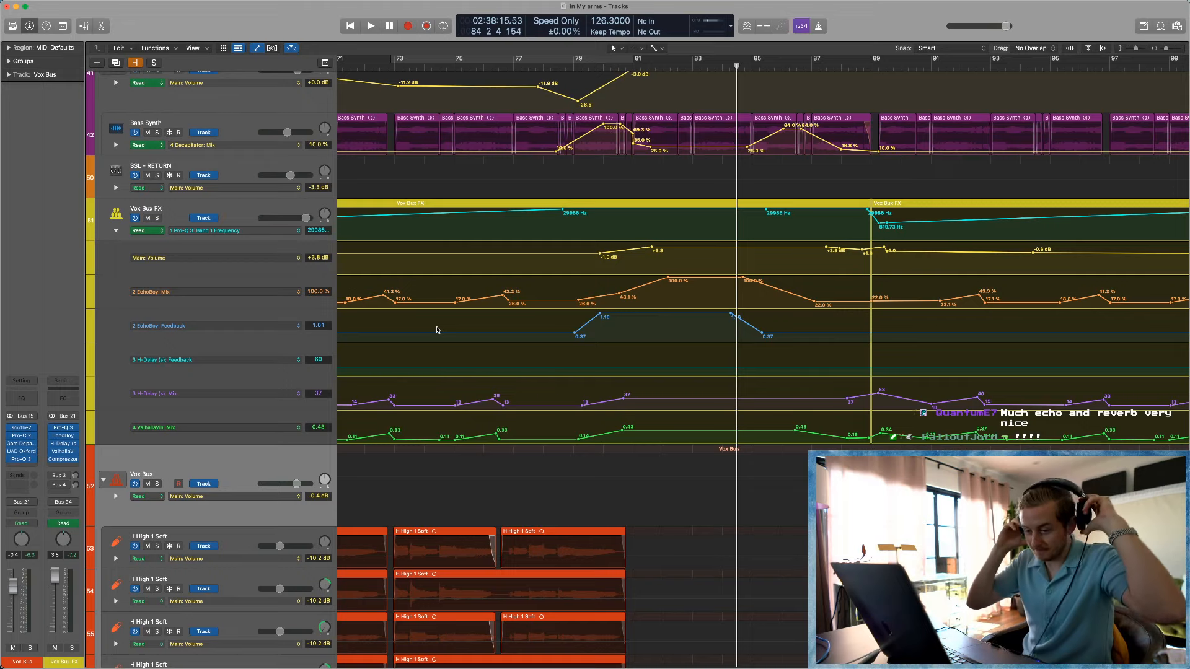
{"action": "scroll", "coordinate": [372, 348], "scroll_direction": "down", "scroll_amount": 4}
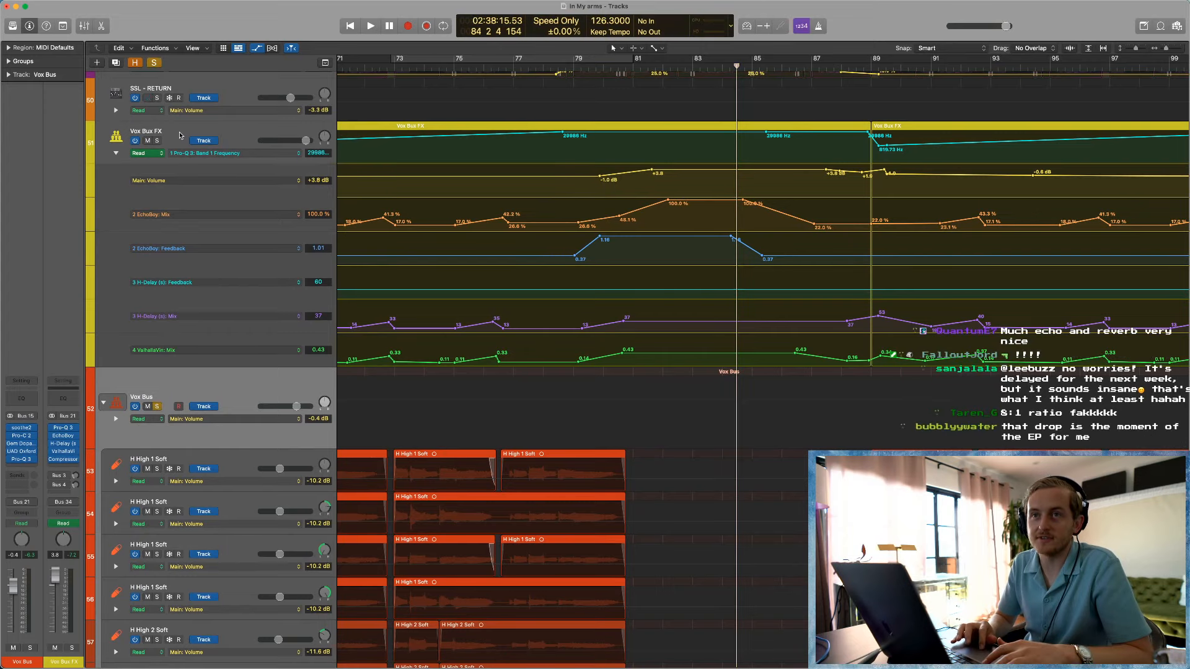
Step: Turn off solo on the Vox Bus, hide track automation, and collapse the Vox Bus stack
{"action": "key", "text": "s"}
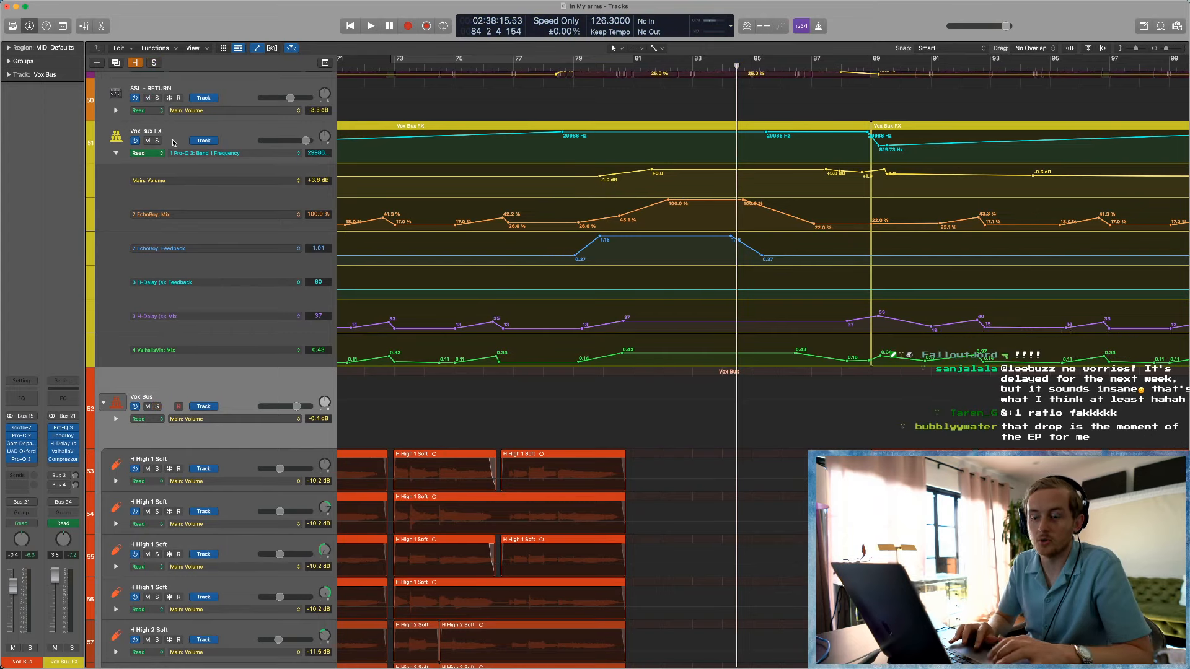
{"action": "left_click", "coordinate": [172, 143]}
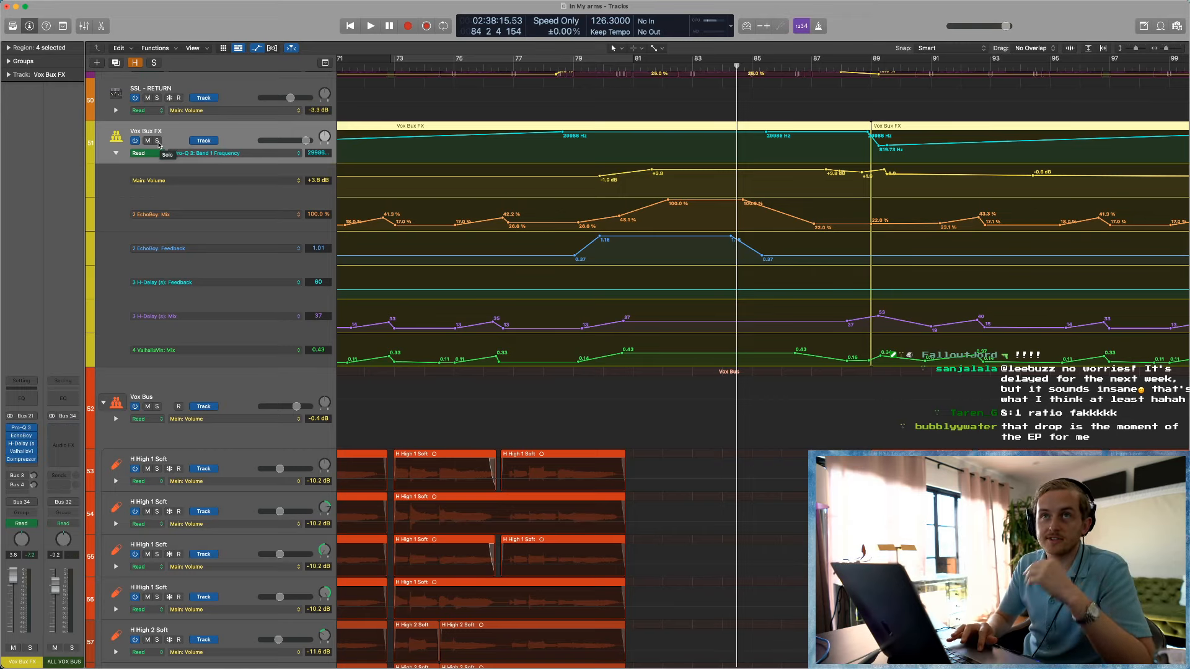
{"action": "key", "text": "a"}
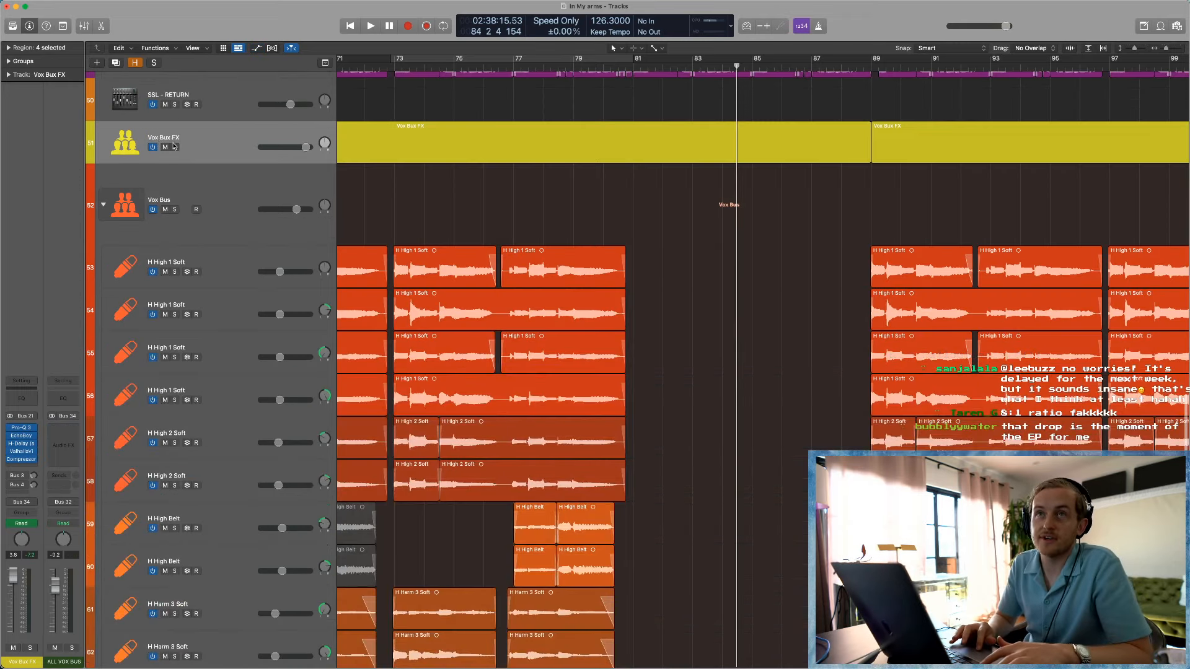
{"action": "key", "text": "super+Up"}
{"action": "left_click", "coordinate": [105, 205]}
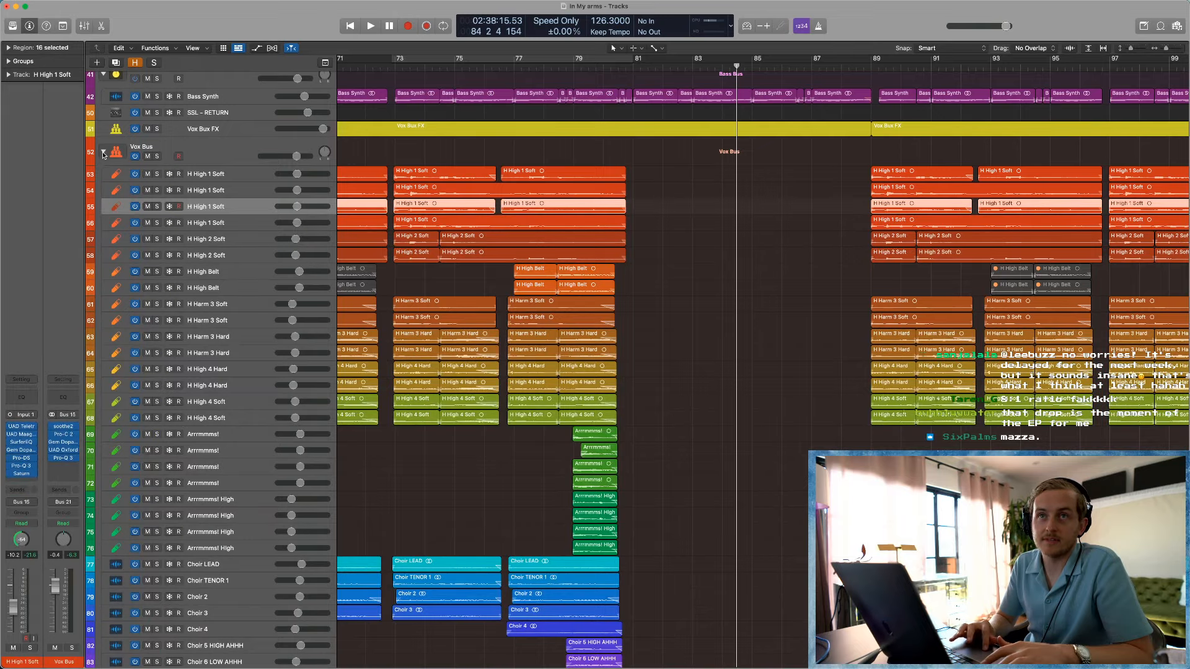
{"action": "left_click", "coordinate": [104, 151]}
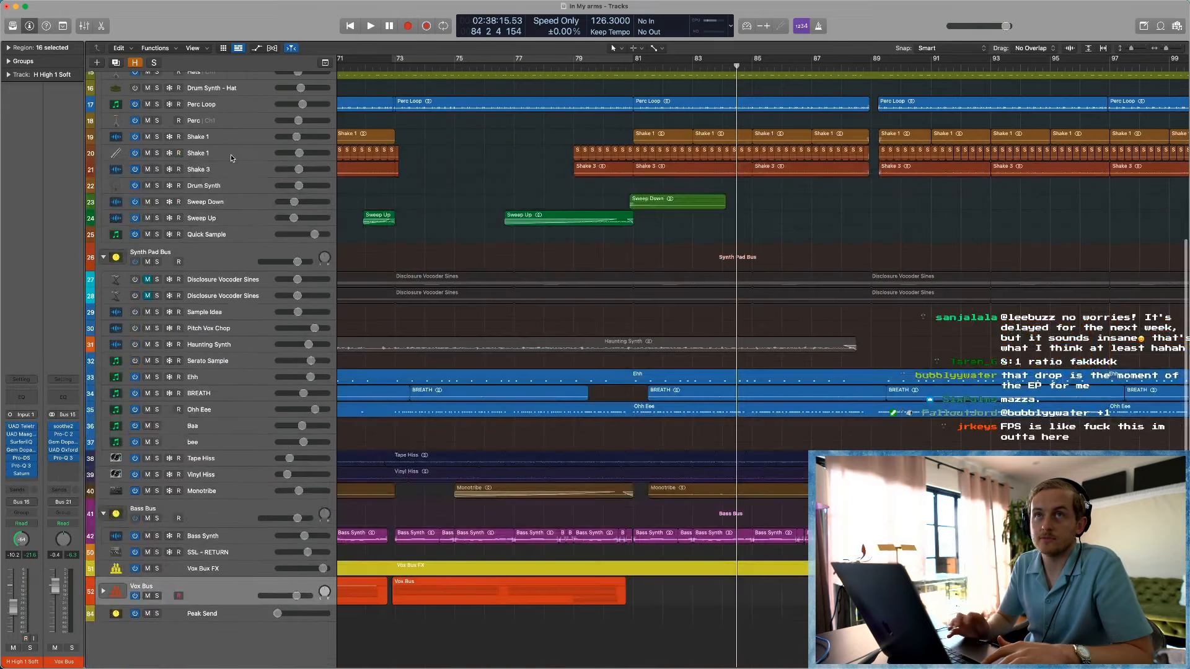
Step: Inspect the Bus 3 send from Vox Bus FX to Logic Chorus and enable it
{"action": "left_click", "coordinate": [239, 570]}
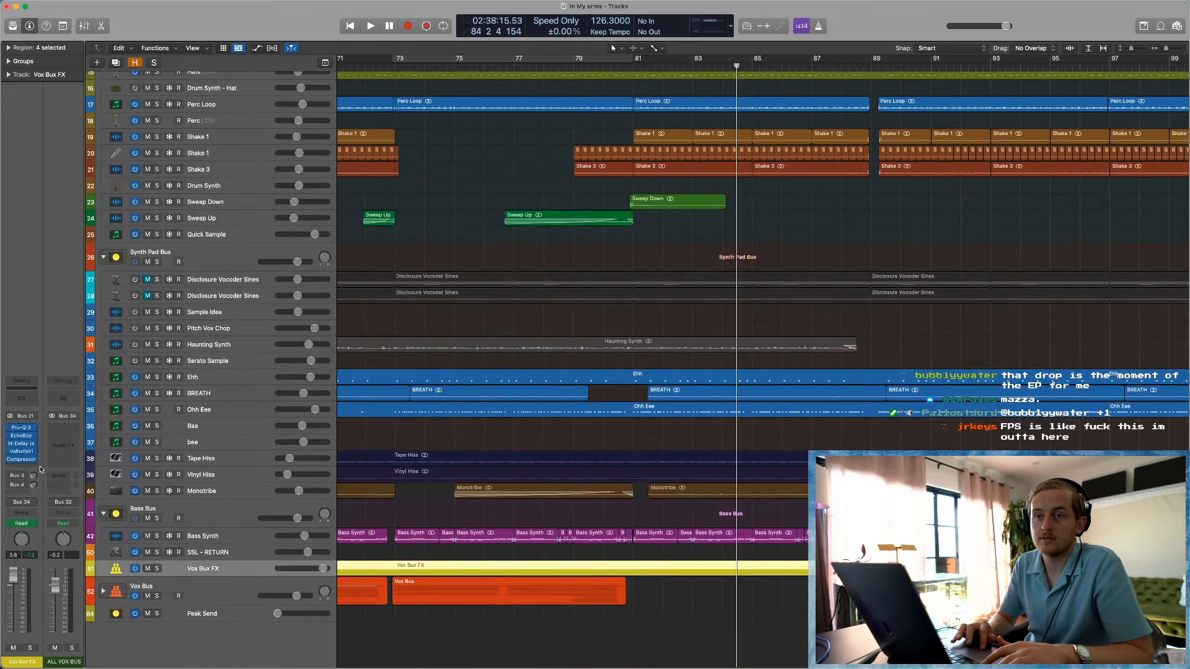
{"action": "left_click", "coordinate": [14, 476]}
{"action": "left_click", "coordinate": [27, 477]}
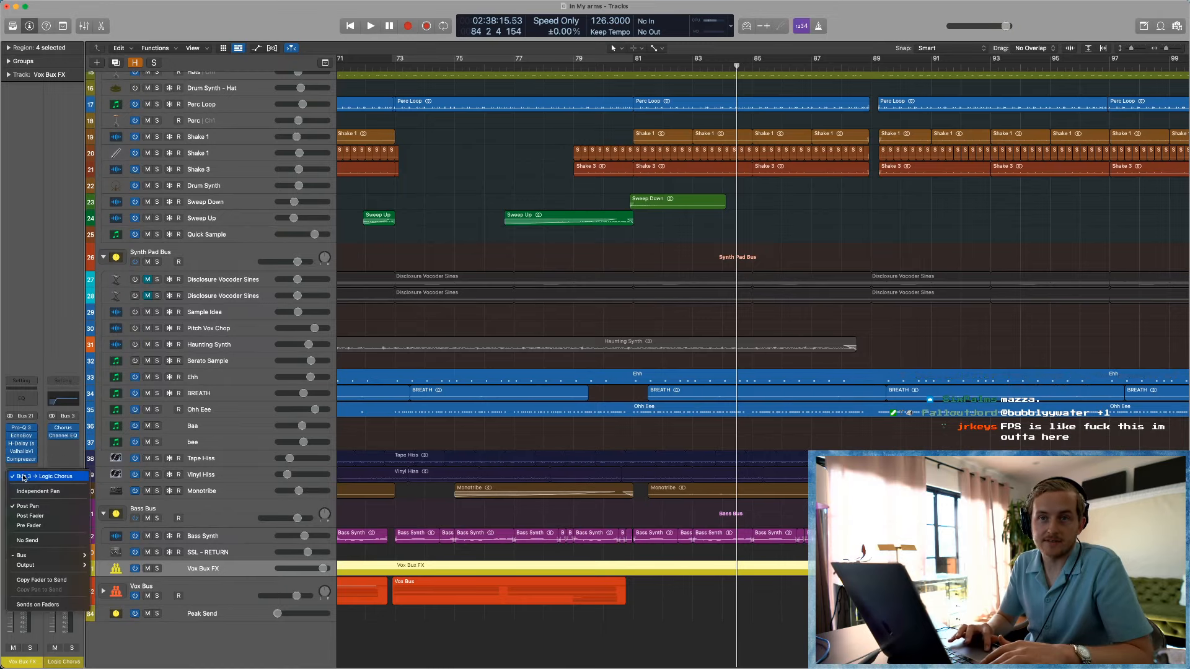
{"action": "left_click", "coordinate": [61, 427]}
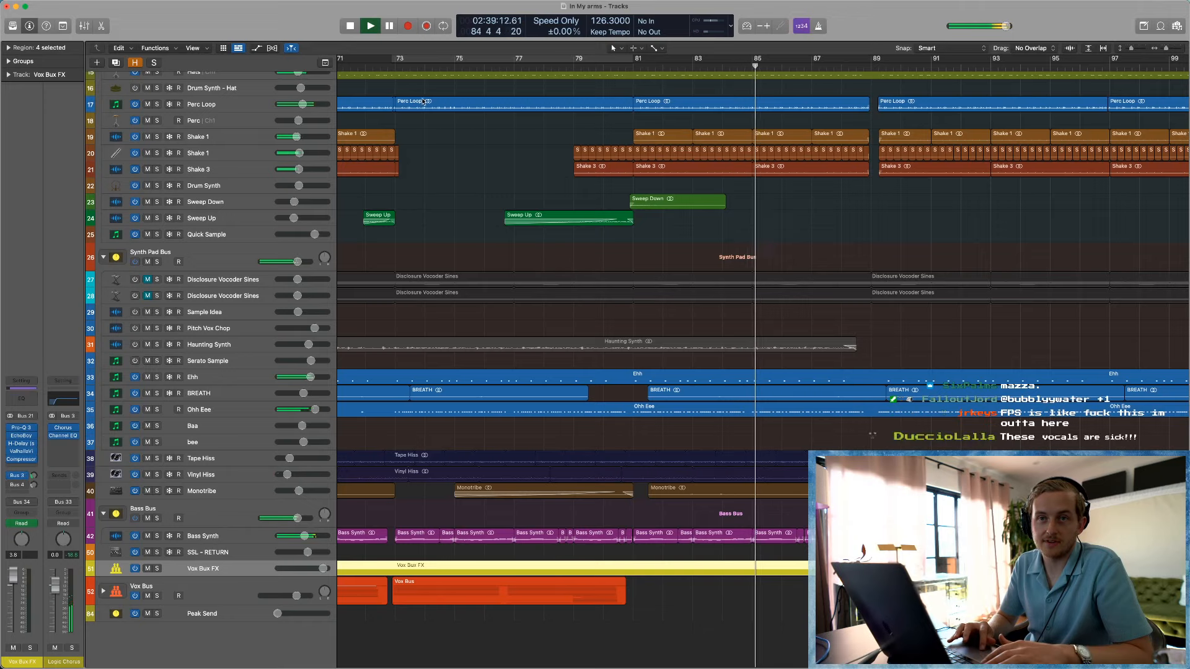
Step: Turn on the bar 73 to 81 cycle, solo Vox Bus FX, and adjust its Bus 3 chorus send during playback, stopping near bar 76
{"action": "key", "text": "c"}
{"action": "key", "text": "space"}
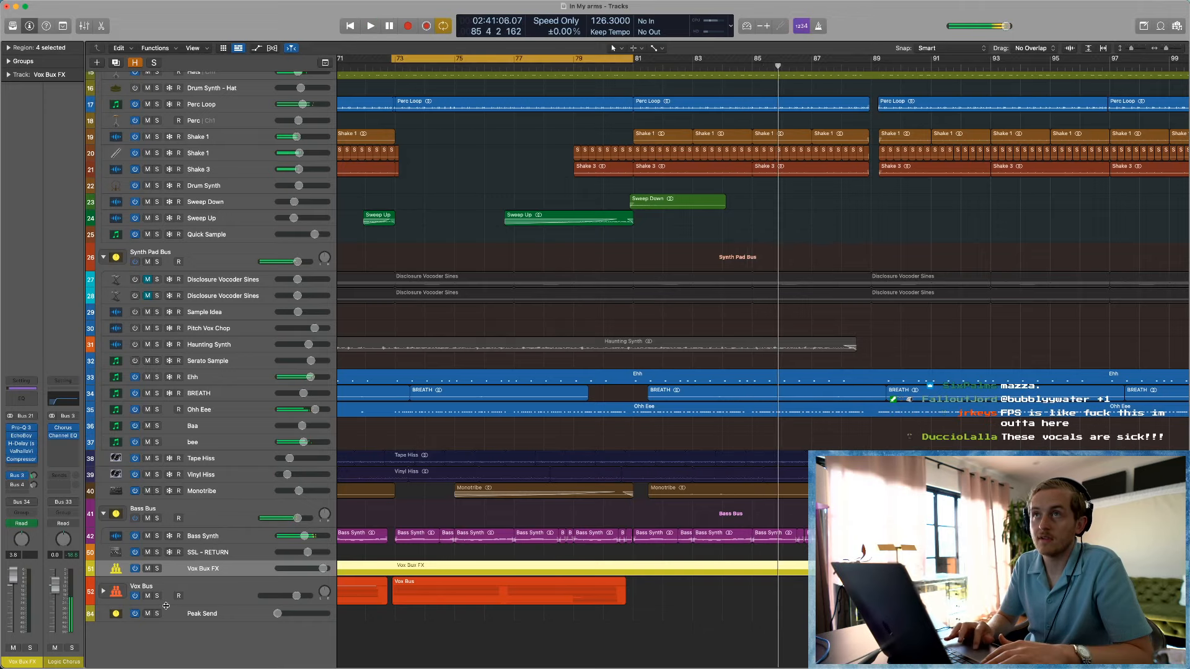
{"action": "left_click", "coordinate": [157, 569]}
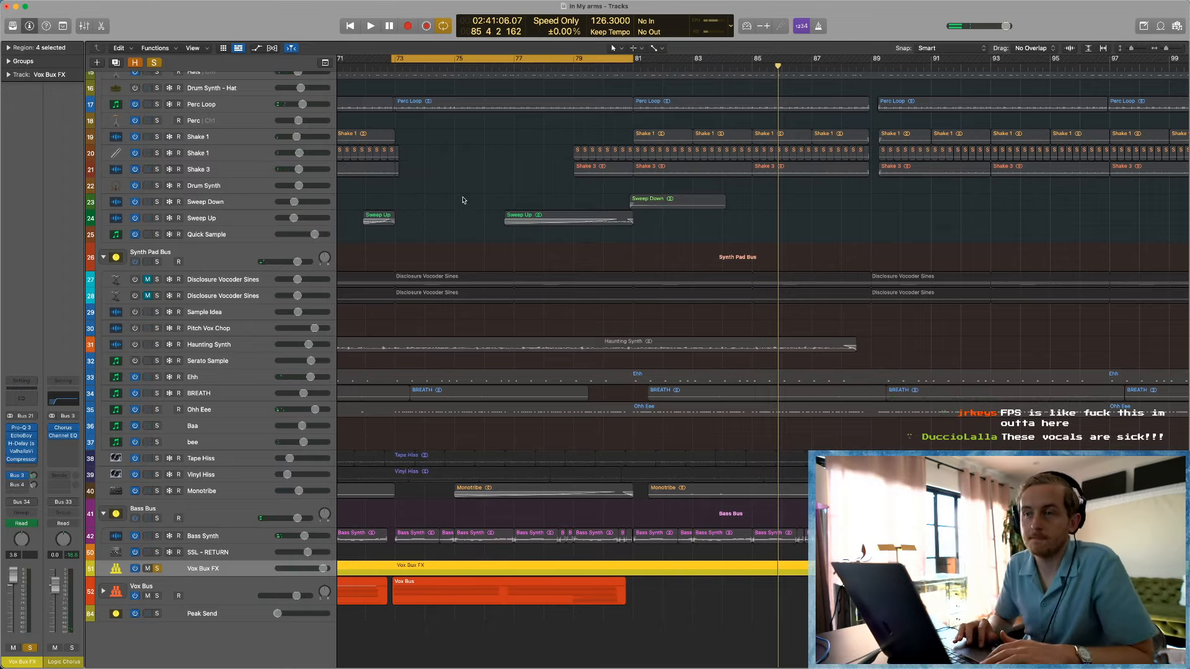
{"action": "key", "text": "space"}
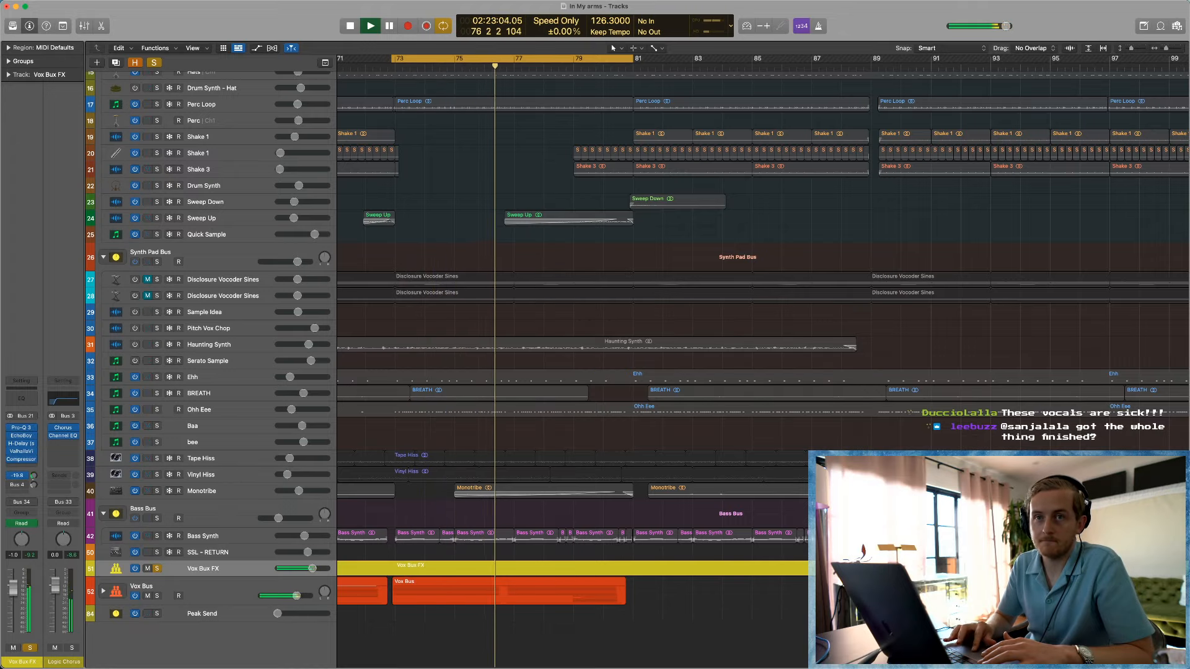
{"action": "left_click_drag", "start_coordinate": [34, 476], "coordinate": [33, 480]}
{"action": "key", "text": "space"}
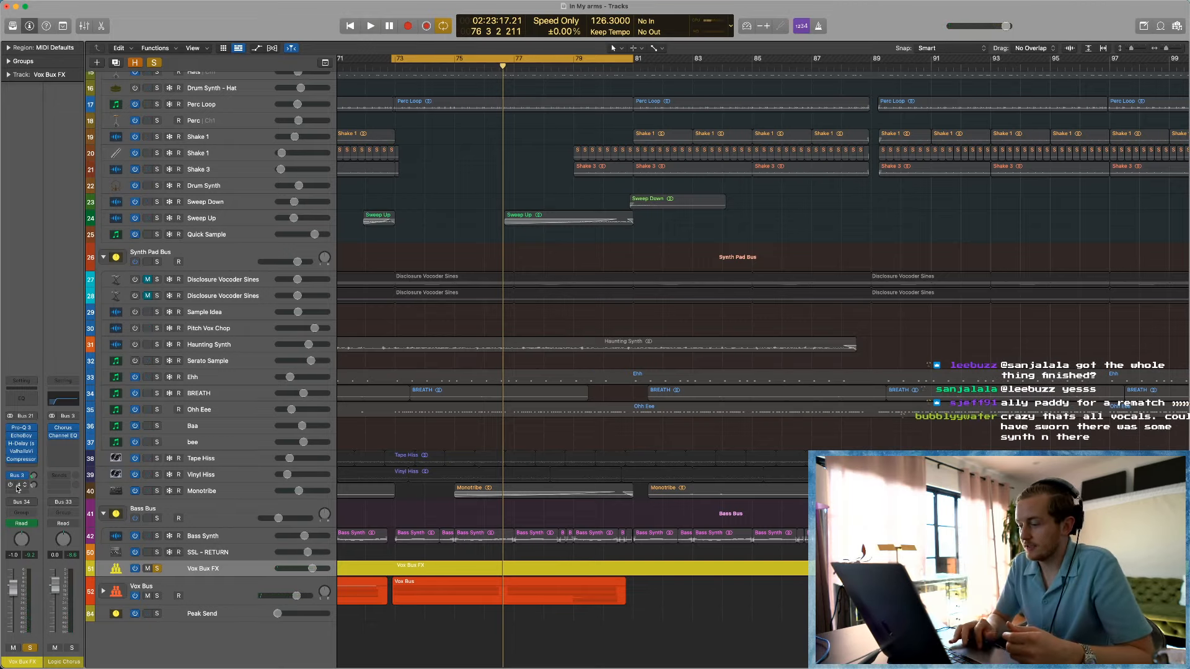
Step: Enable the Bus 4 send on Vox Bus FX, open its Rotor Cabinet, play the vocals through it, and close the plug-in window
{"action": "left_click", "coordinate": [20, 486]}
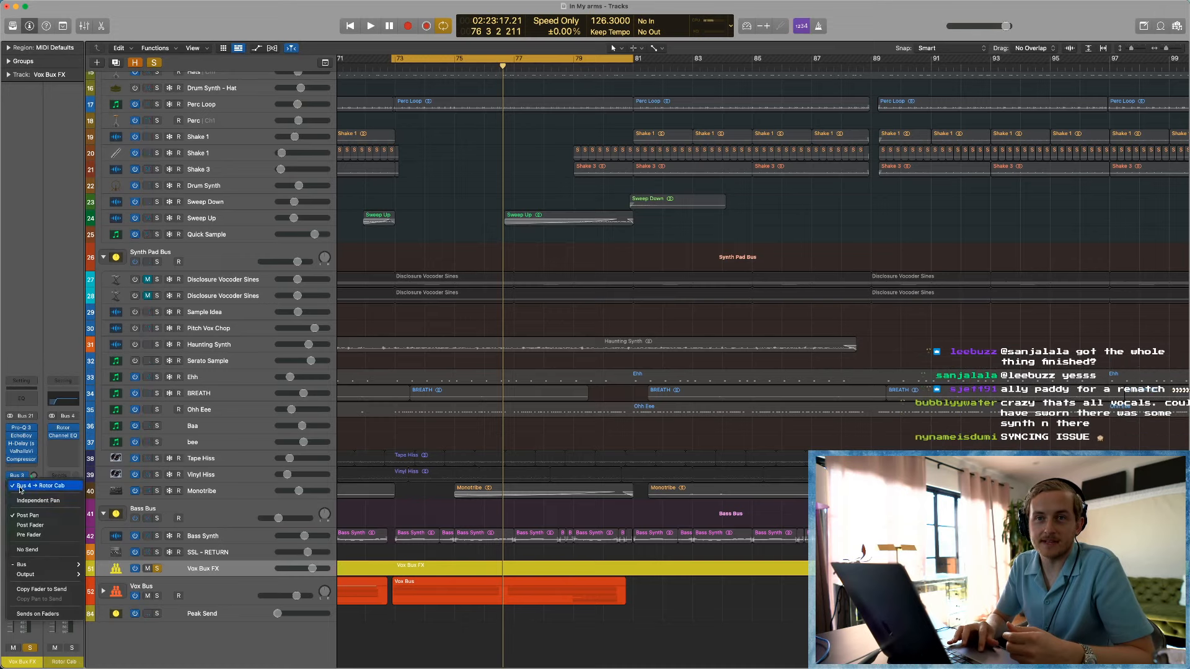
{"action": "left_click", "coordinate": [67, 432]}
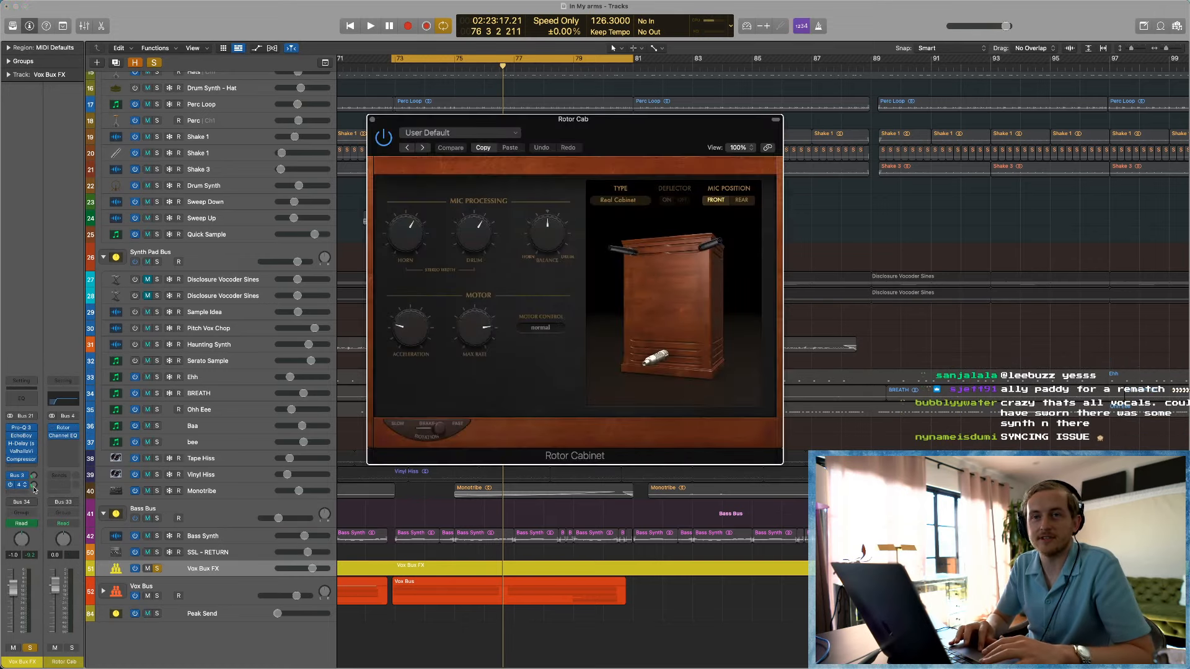
{"action": "key", "text": "space"}
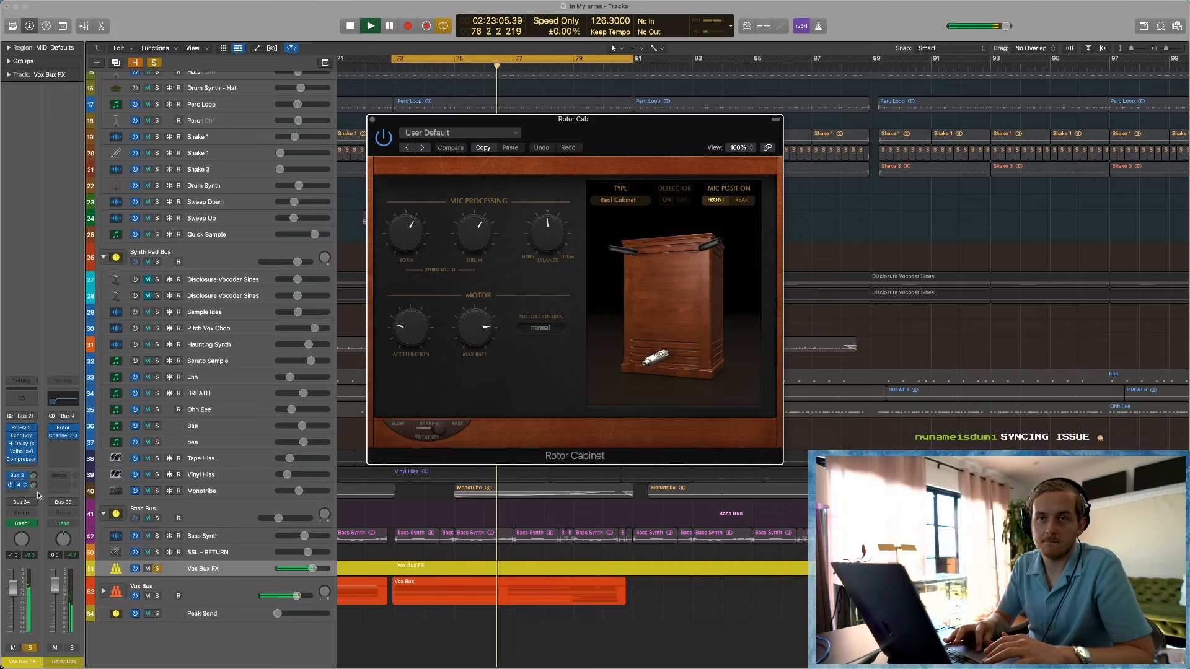
{"action": "key", "text": "space"}
{"action": "key", "text": "super+w"}
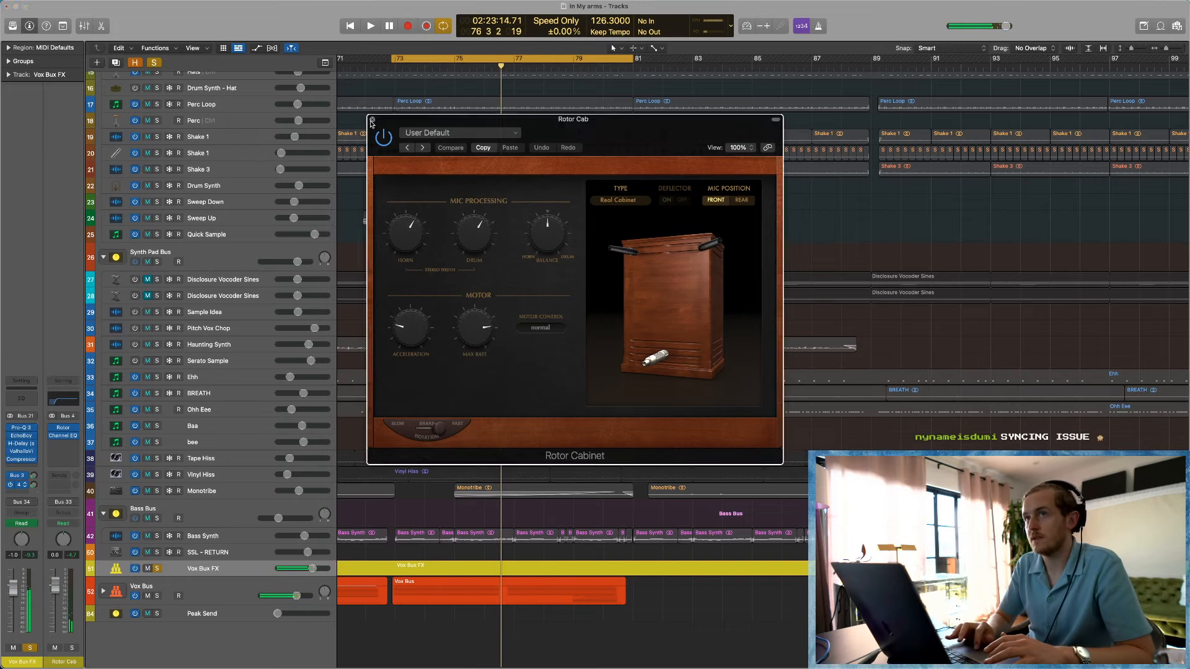
{"action": "left_click", "coordinate": [371, 121]}
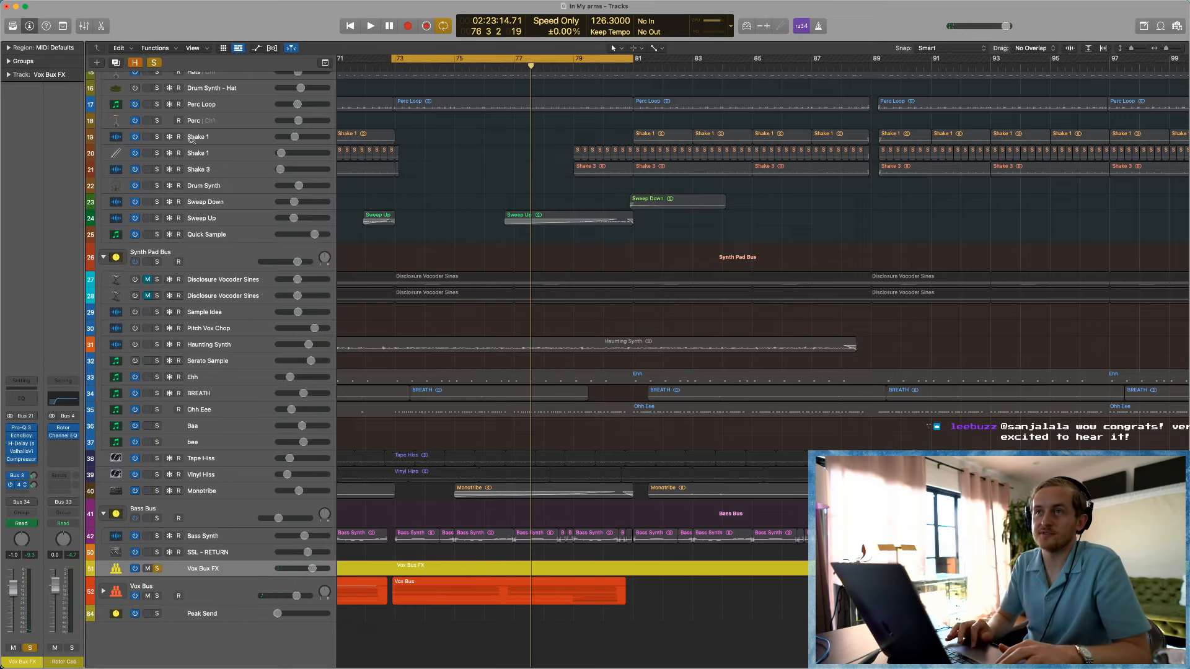
Step: Turn off the Vox Bus FX solo and fit the entire arrangement of tracks in the tracks area
{"action": "scroll", "coordinate": [154, 79], "scroll_direction": "up", "scroll_amount": 3}
{"action": "key", "text": "s"}
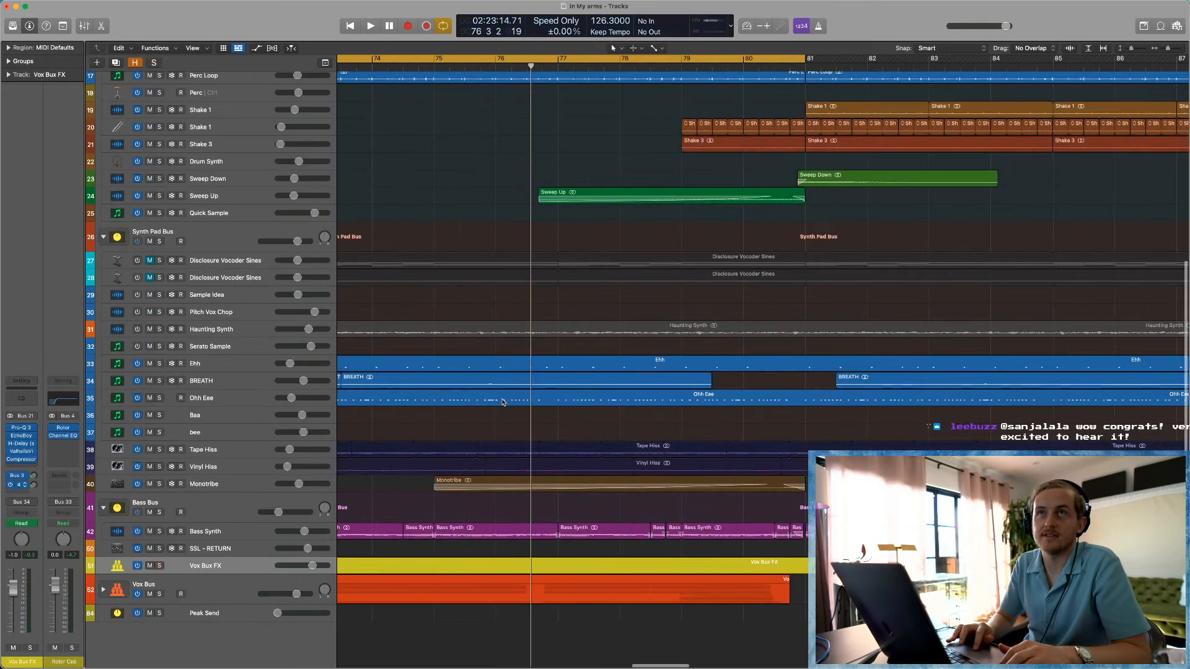
{"action": "key", "text": "super+Up"}
{"action": "key", "text": "super+Up"}
{"action": "key", "text": "super+Up"}
{"action": "key", "text": "super+Up"}
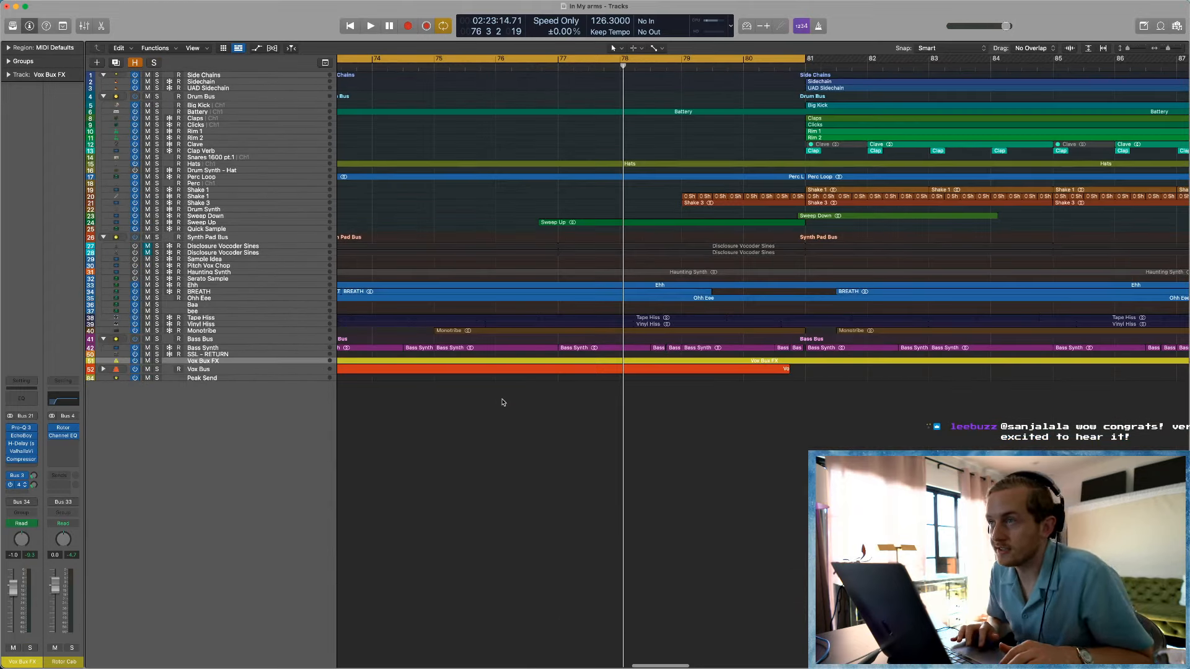
{"action": "left_click", "coordinate": [503, 402], "text": "ctrl+alt"}
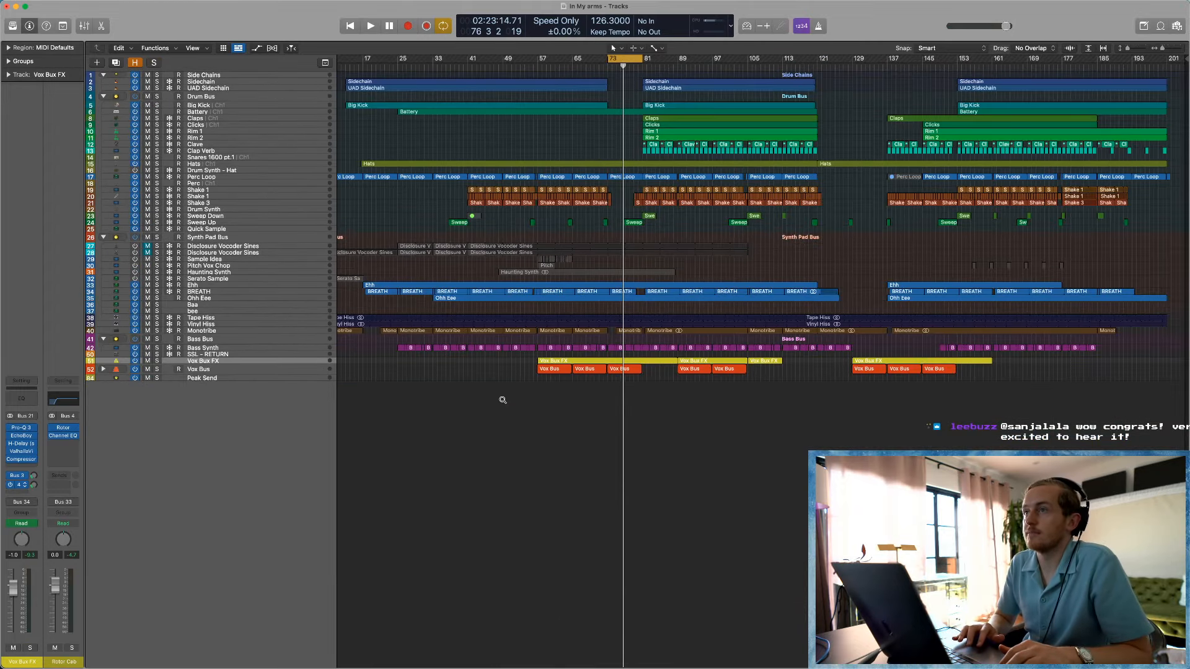
{"action": "key", "text": "super+Down"}
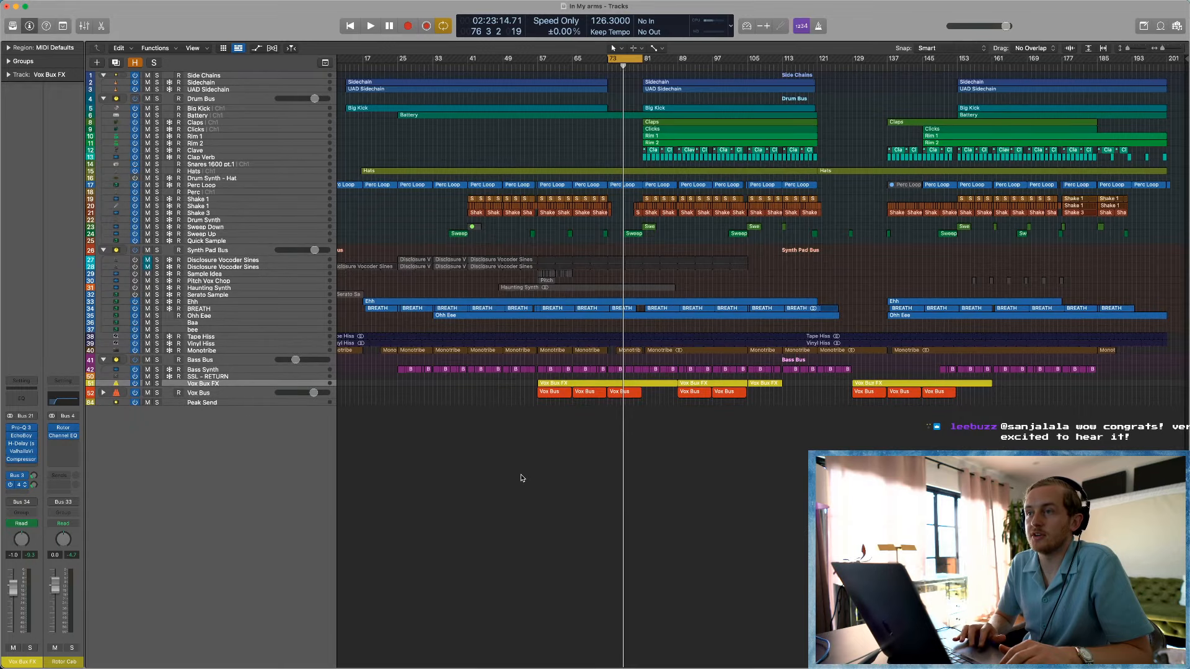
{"action": "key", "text": "super+Down"}
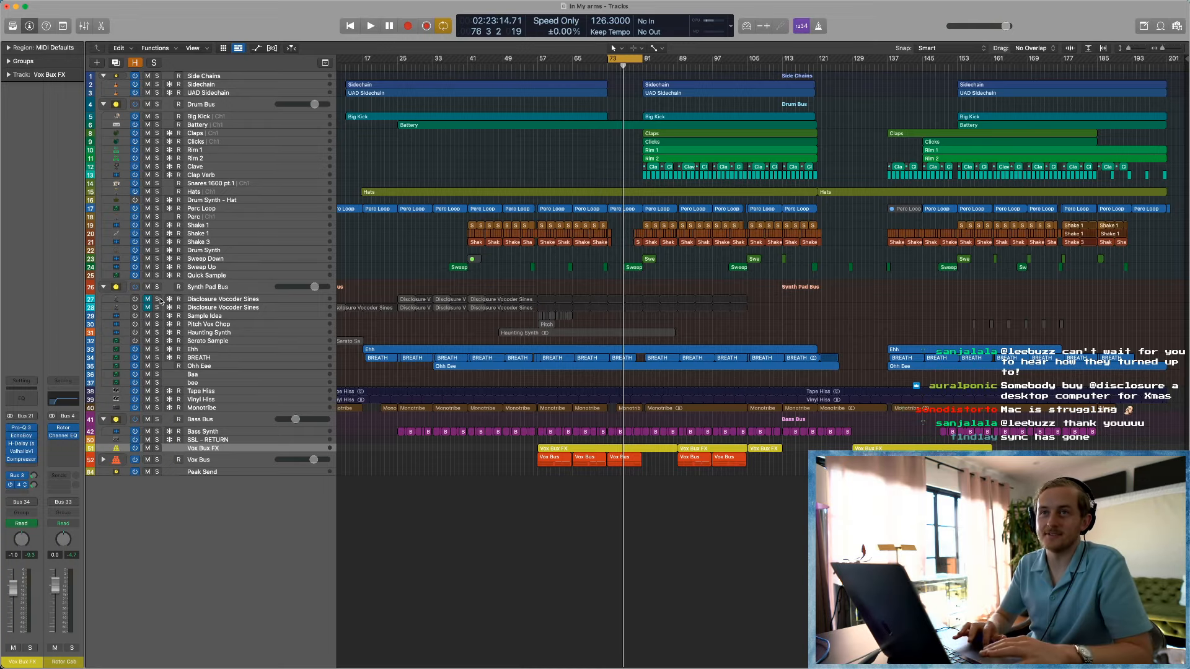
Step: Solo both Disclosure Vocoder Sines tracks in the Synth Pad Bus and play them from bar 73 to about bar 75
{"action": "left_click", "coordinate": [305, 297]}
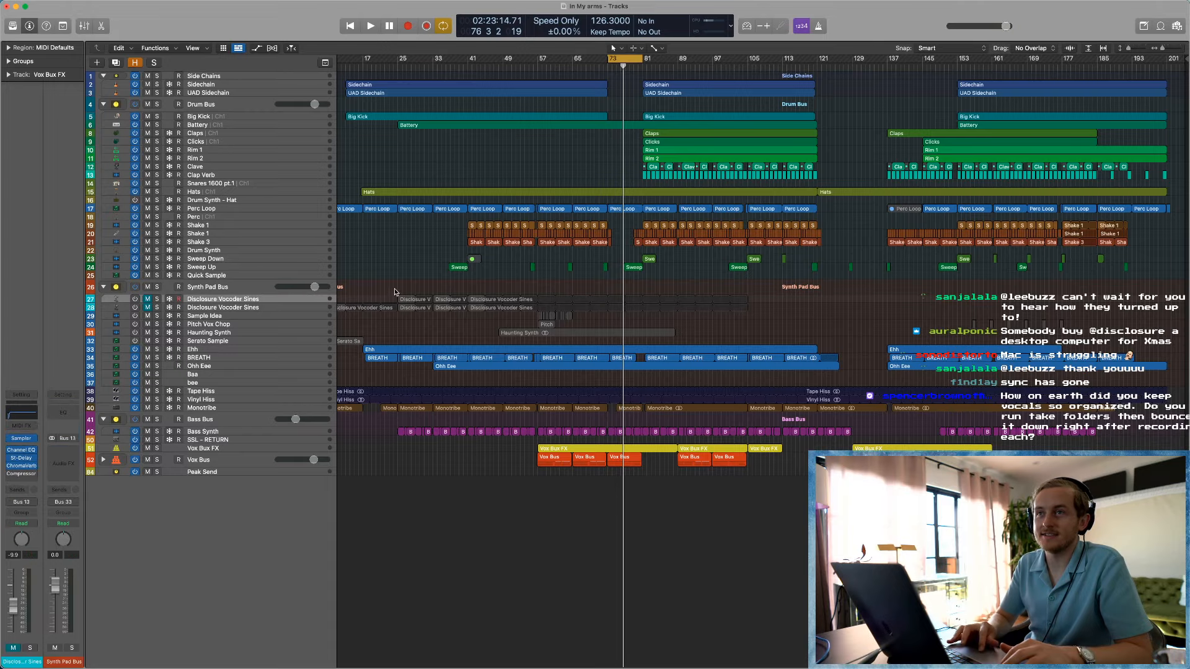
{"action": "key", "text": "z"}
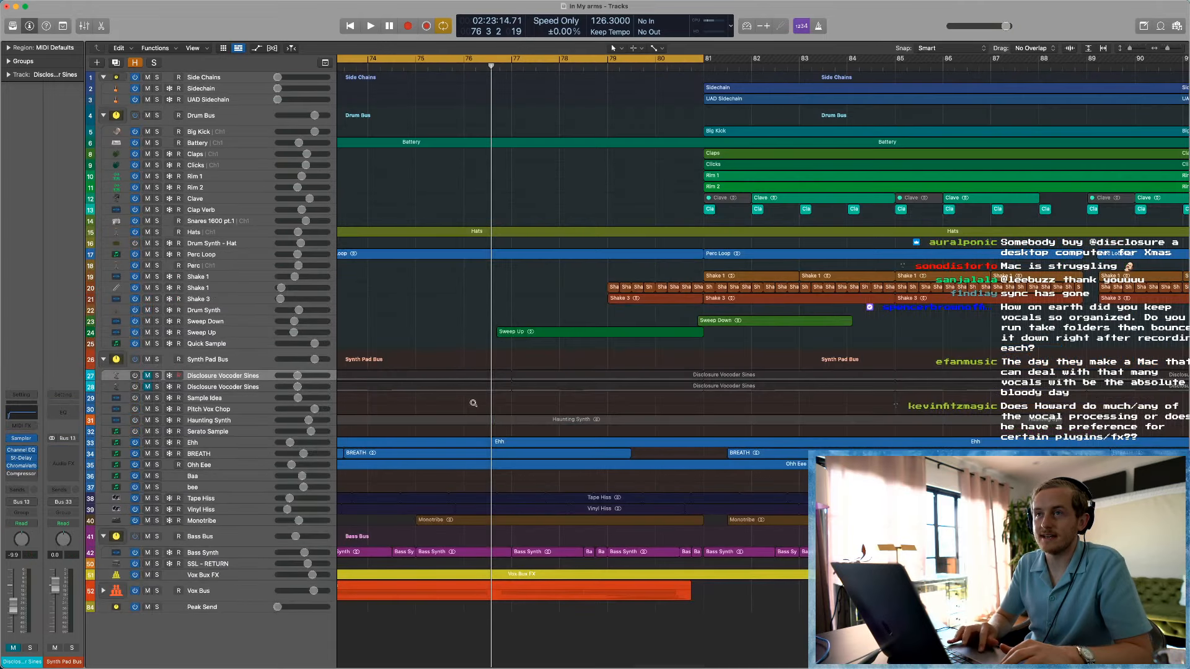
{"action": "key", "text": "super+Down"}
{"action": "key", "text": "super+Down"}
{"action": "key", "text": "super+Down"}
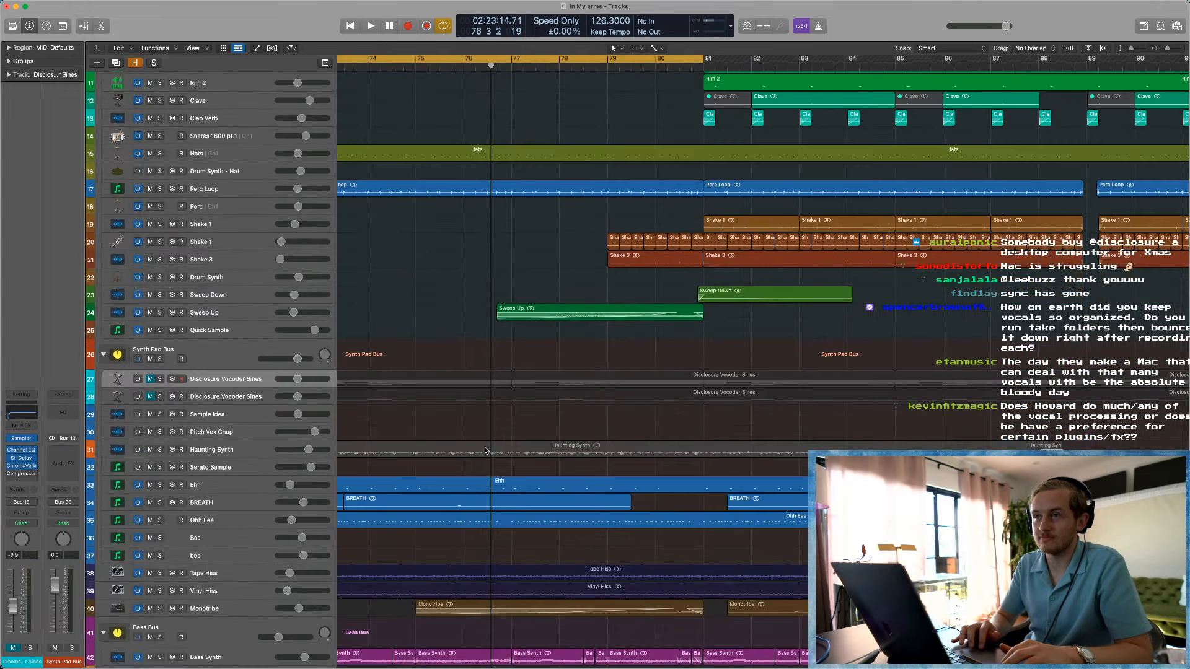
{"action": "scroll", "coordinate": [181, 400], "scroll_direction": "left", "scroll_amount": 3}
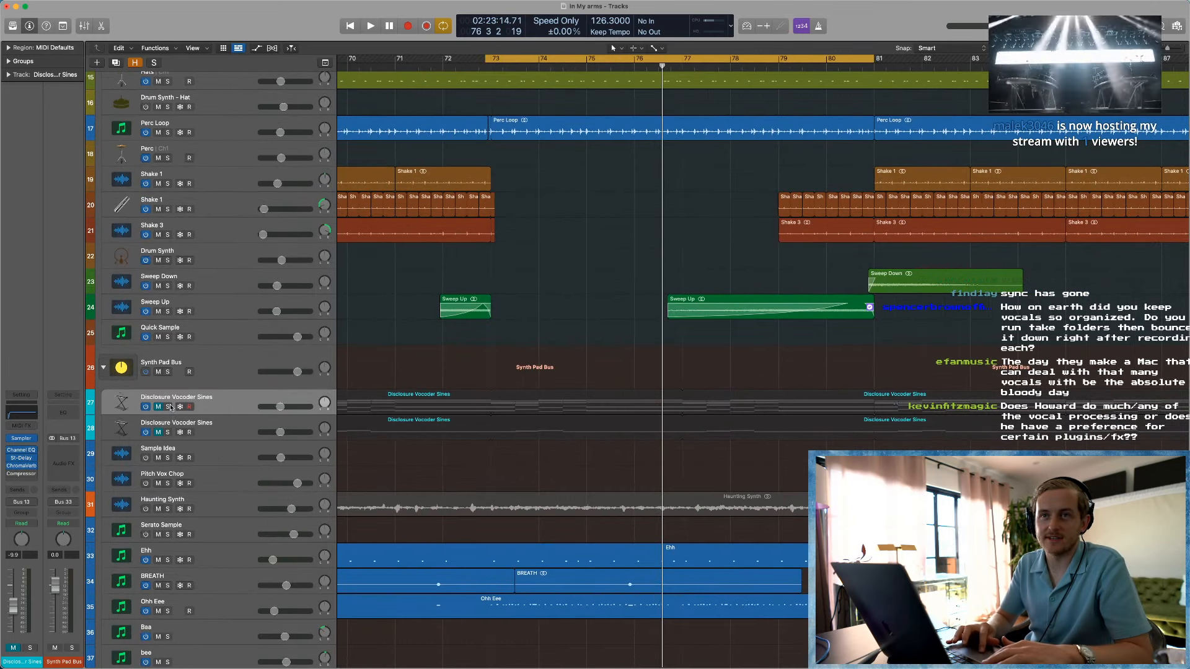
{"action": "key", "text": "s"}
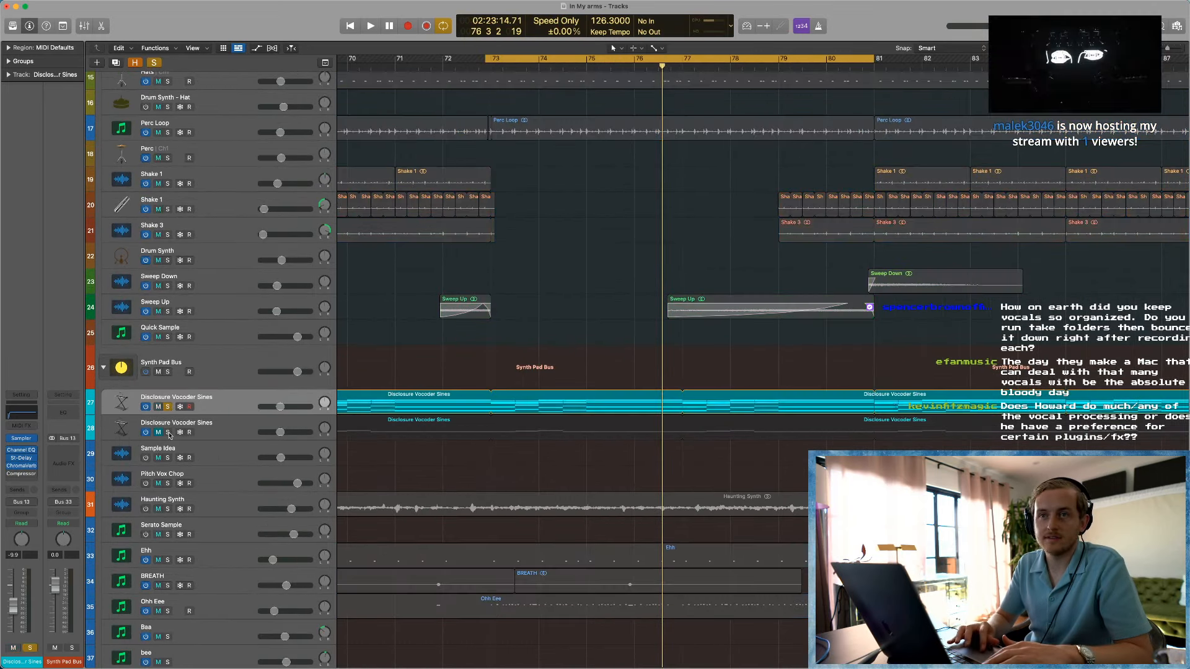
{"action": "left_click", "coordinate": [168, 433]}
{"action": "key", "text": "space"}
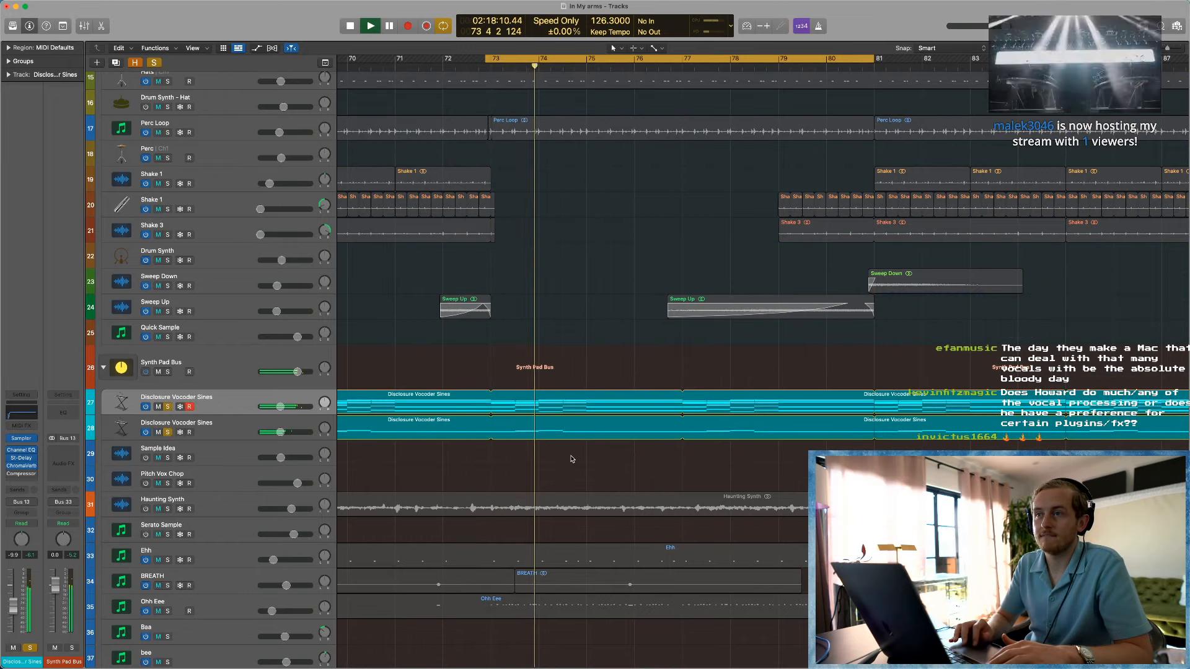
{"action": "scroll", "coordinate": [572, 460], "scroll_direction": "right", "scroll_amount": 1}
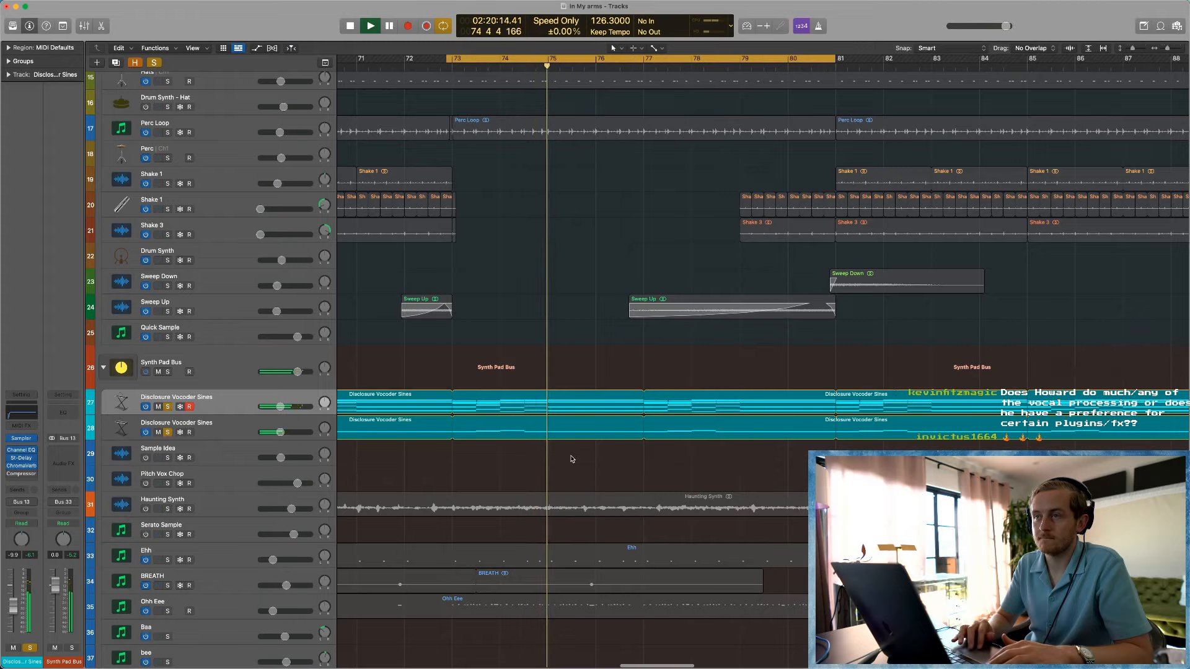
{"action": "key", "text": "space"}
Step: Open the upper Disclosure Vocoder Sines region at bar 41 in the Piano Roll, hide its automation area, and show its full chord pattern
{"action": "scroll", "coordinate": [572, 460], "scroll_direction": "left", "scroll_amount": 20}
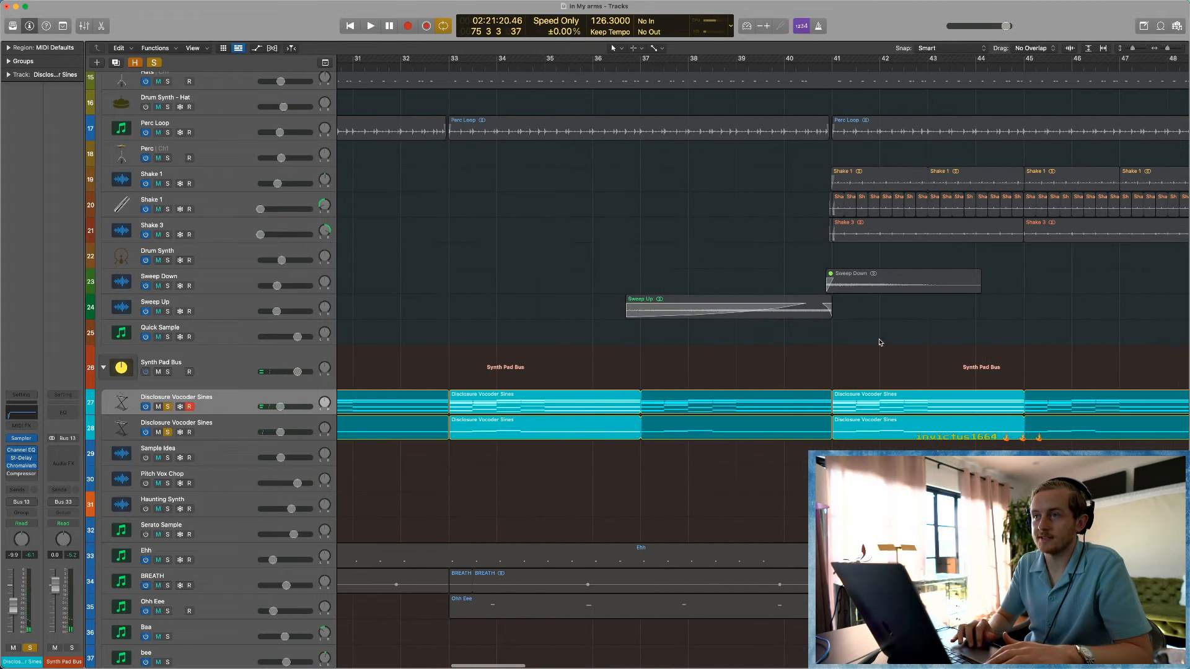
{"action": "double_click", "coordinate": [903, 407]}
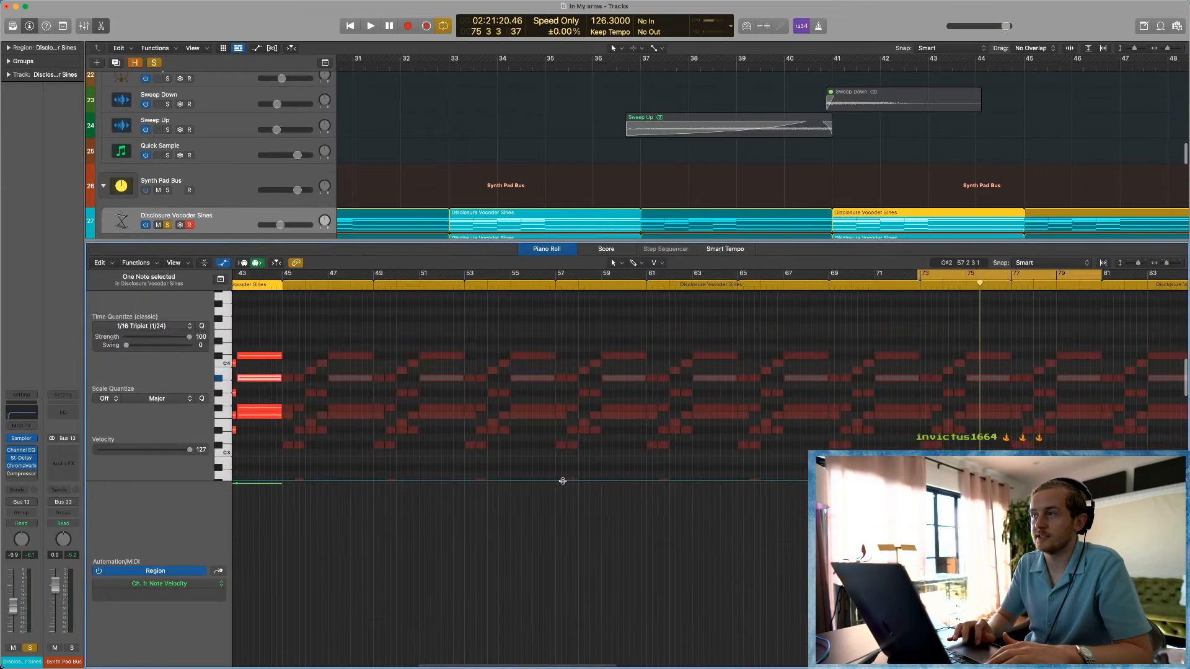
{"action": "scroll", "coordinate": [563, 481], "scroll_direction": "left", "scroll_amount": 5}
{"action": "key", "text": "a"}
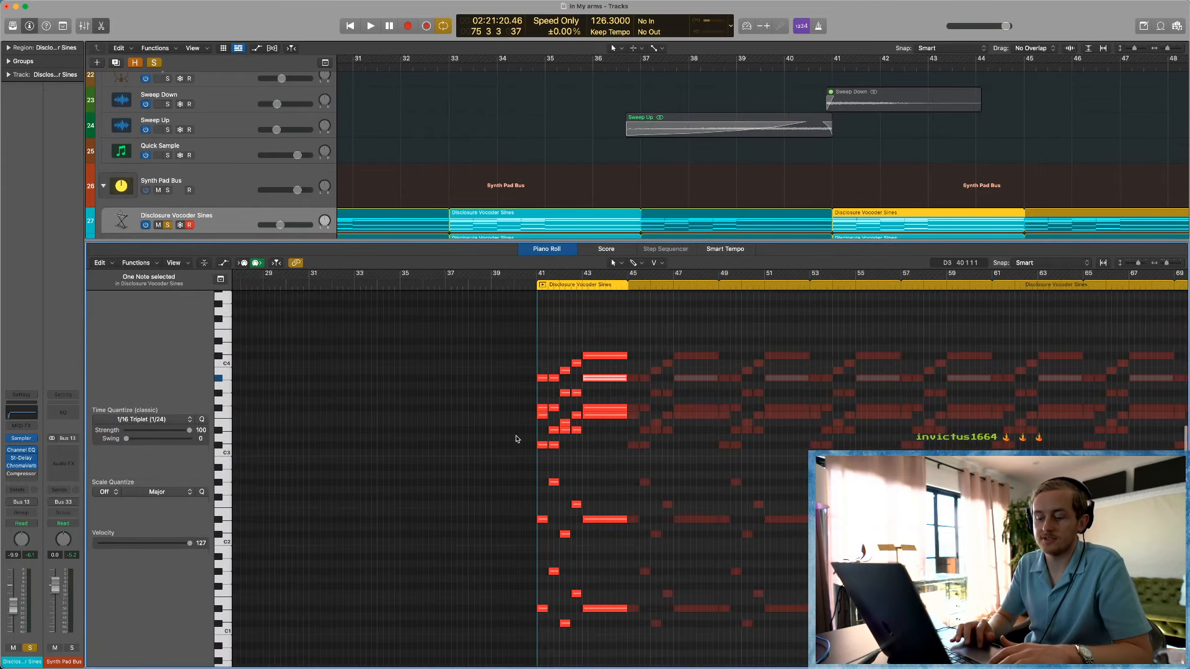
{"action": "key", "text": "super+Up"}
{"action": "key", "text": "super+Right"}
{"action": "key", "text": "super+Right"}
{"action": "key", "text": "super+Right"}
Step: Set the velocity of all notes in the bar 41 vocoder region to 92 and play the region with bars 41 to 45 cycled
{"action": "key", "text": "super+a"}
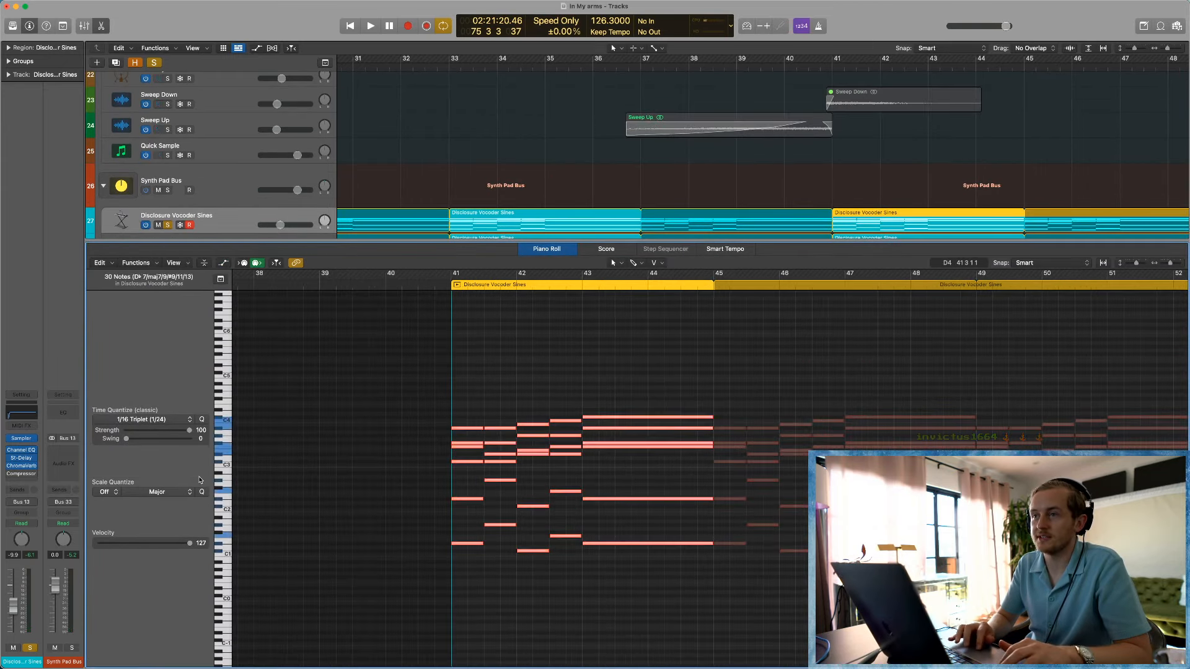
{"action": "left_click_drag", "start_coordinate": [168, 542], "coordinate": [166, 543]}
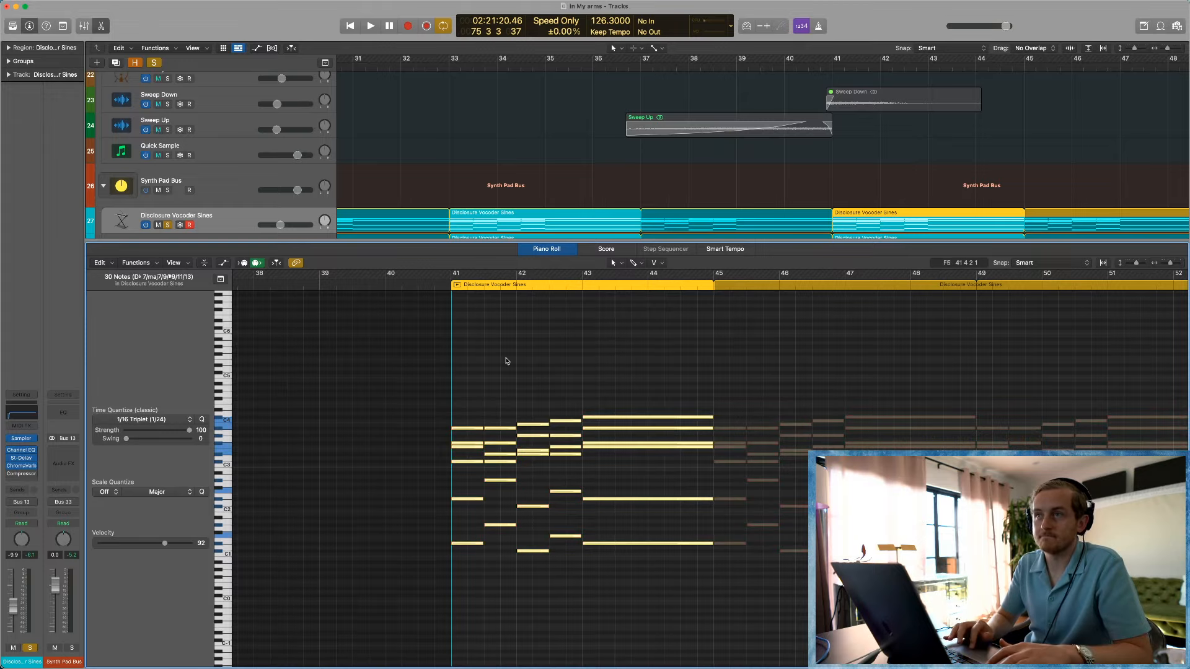
{"action": "left_click_drag", "start_coordinate": [476, 370], "coordinate": [649, 582]}
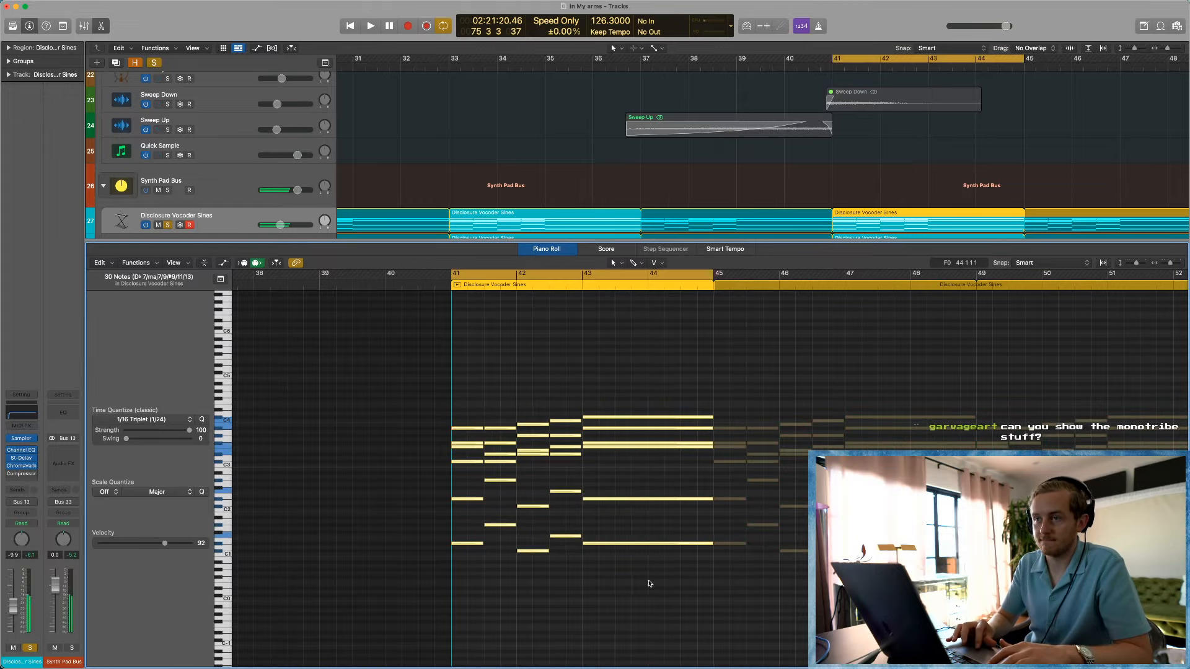
Step: Play the chords of the bar 41 vocoder region in the Piano Roll and stop playback near the end of bar 43
{"action": "key", "text": "space"}
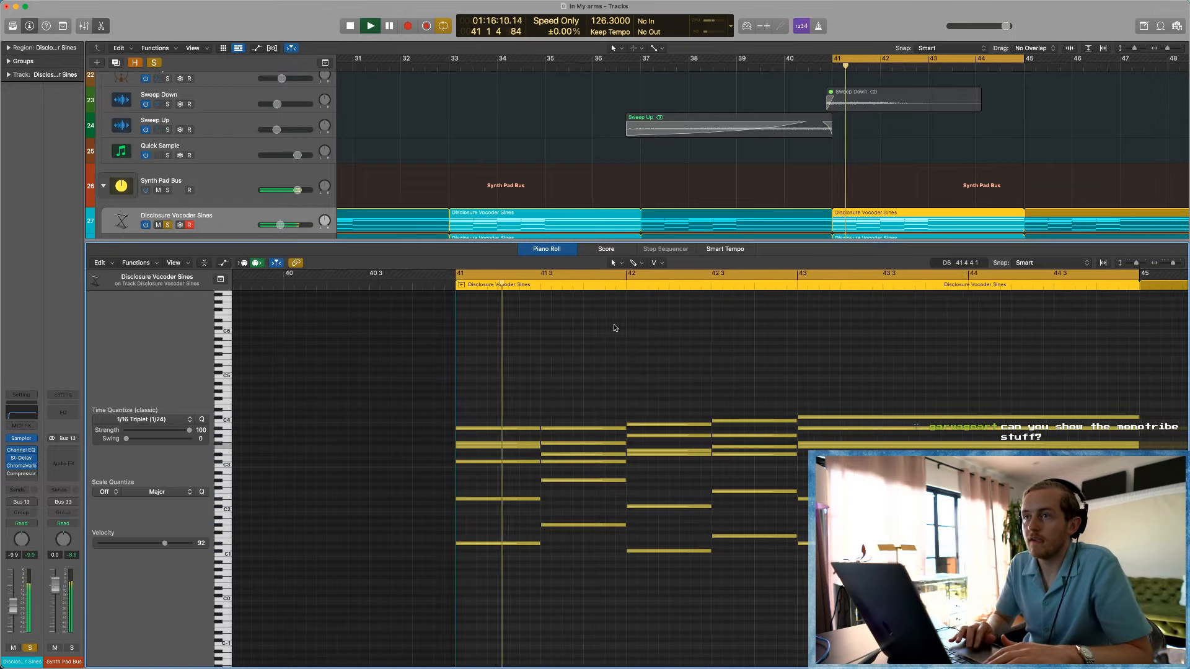
{"action": "key", "text": "z"}
{"action": "scroll", "coordinate": [614, 329], "scroll_direction": "right", "scroll_amount": 2}
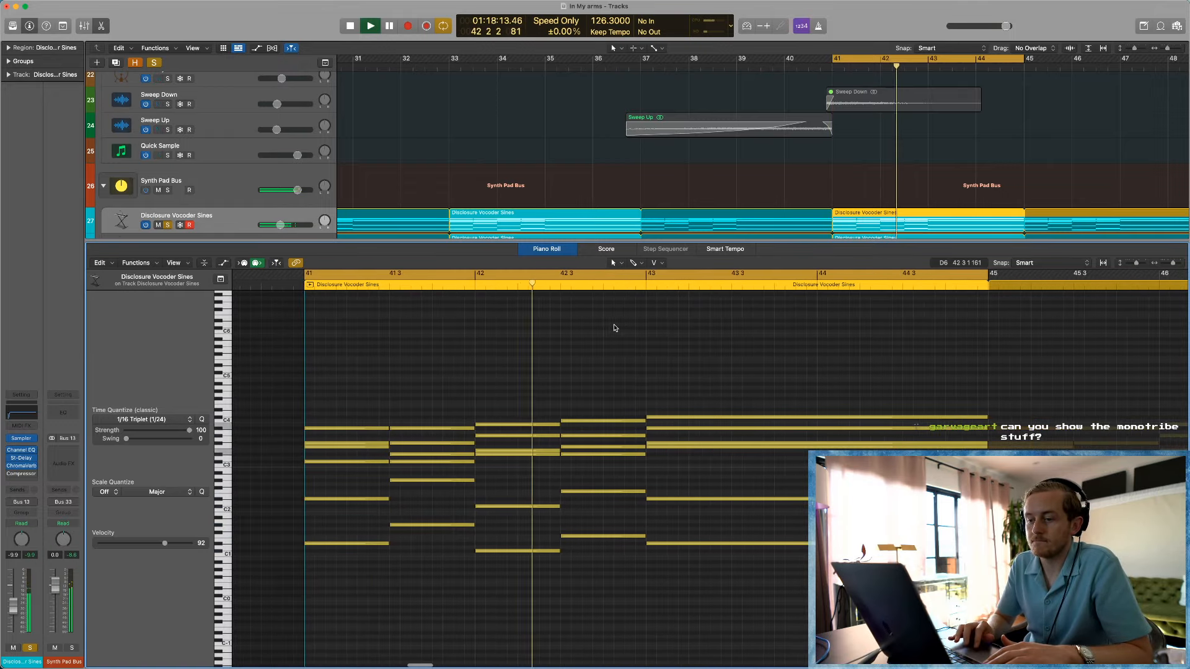
{"action": "scroll", "coordinate": [614, 328], "scroll_direction": "down", "scroll_amount": 3}
{"action": "scroll", "coordinate": [614, 328], "scroll_direction": "right", "scroll_amount": 3}
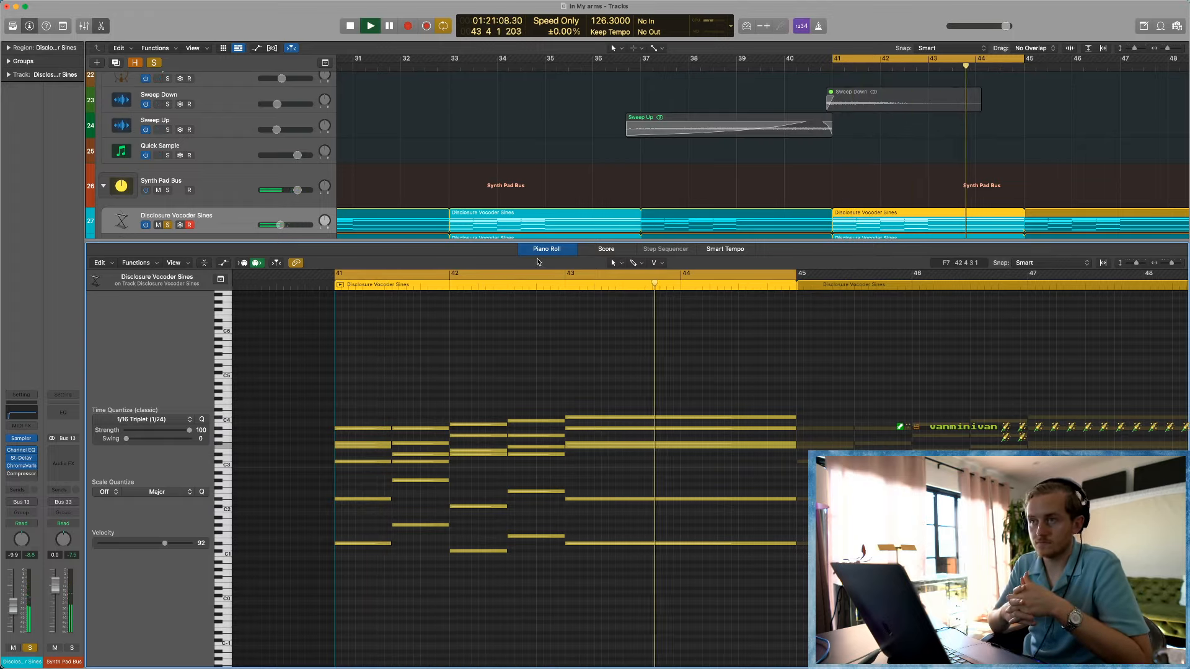
{"action": "key", "text": "space"}
Step: Close the Piano Roll and turn off the solo on both Disclosure Vocoder Sines tracks
{"action": "key", "text": "p"}
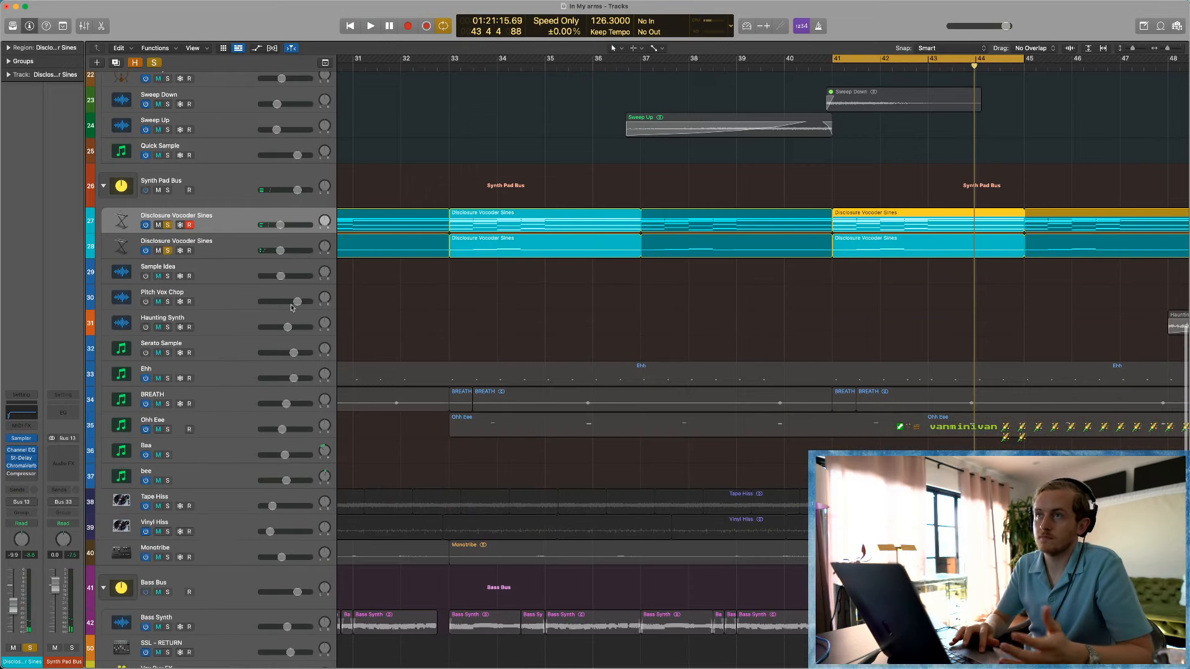
{"action": "left_click", "coordinate": [499, 251]}
{"action": "left_click", "coordinate": [532, 292]}
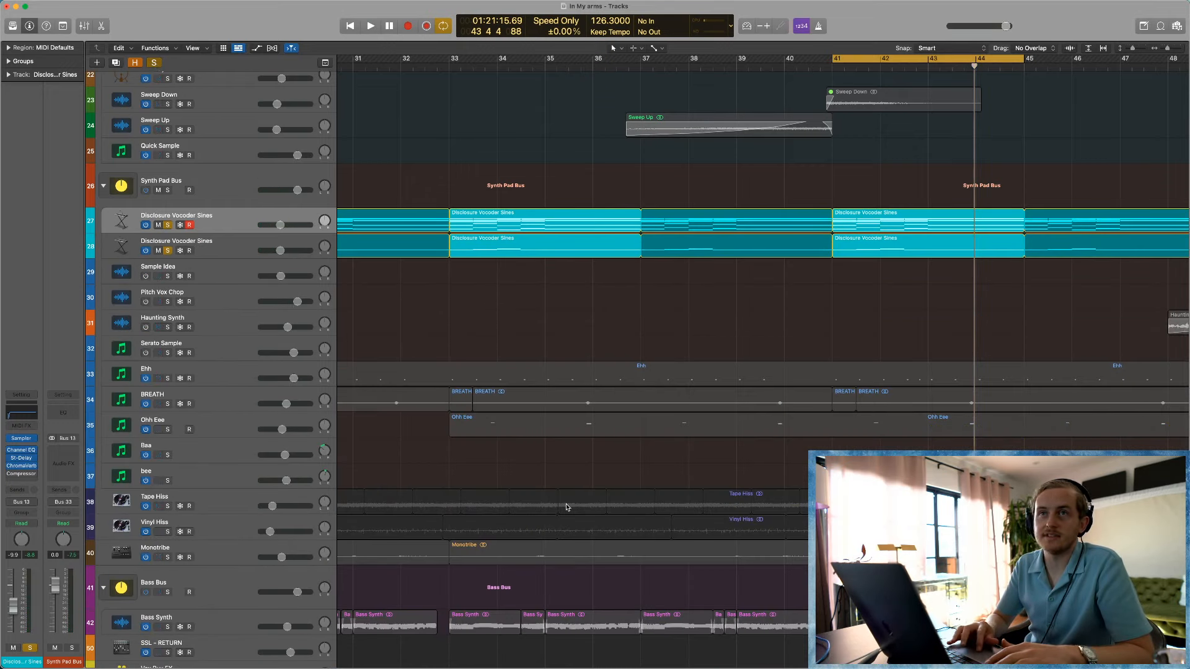
{"action": "key", "text": "s"}
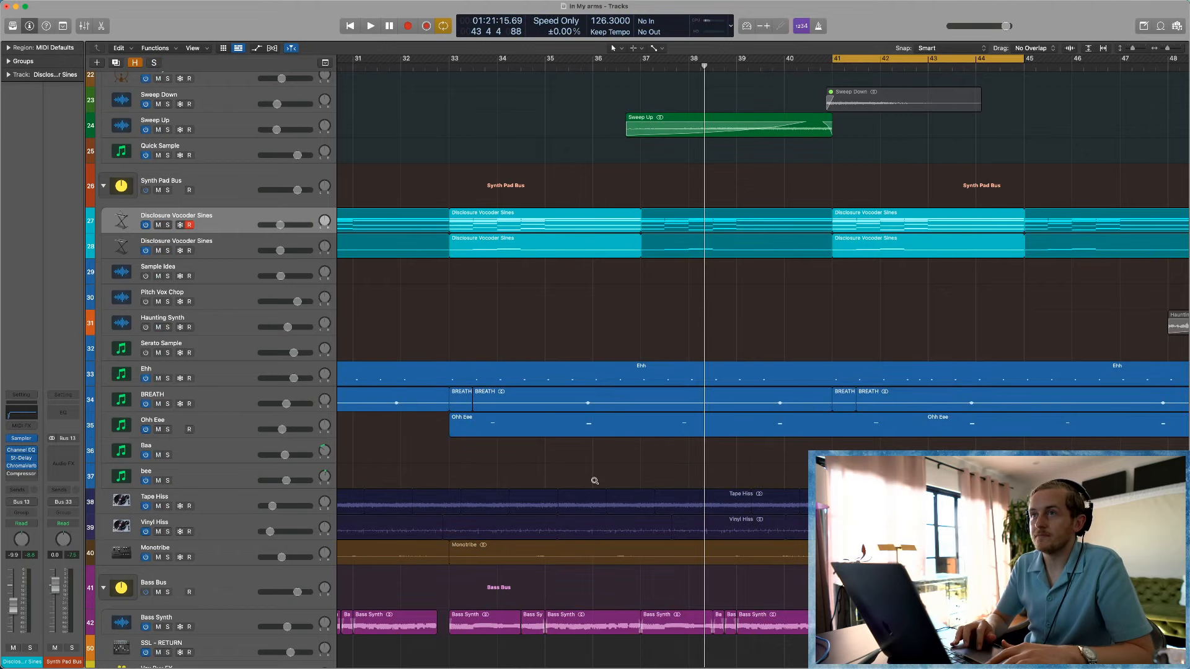
Step: Select the Monotribe track and turn on waveform zoom for the regions in the tracks area
{"action": "left_click", "coordinate": [595, 482], "text": "ctrl+alt"}
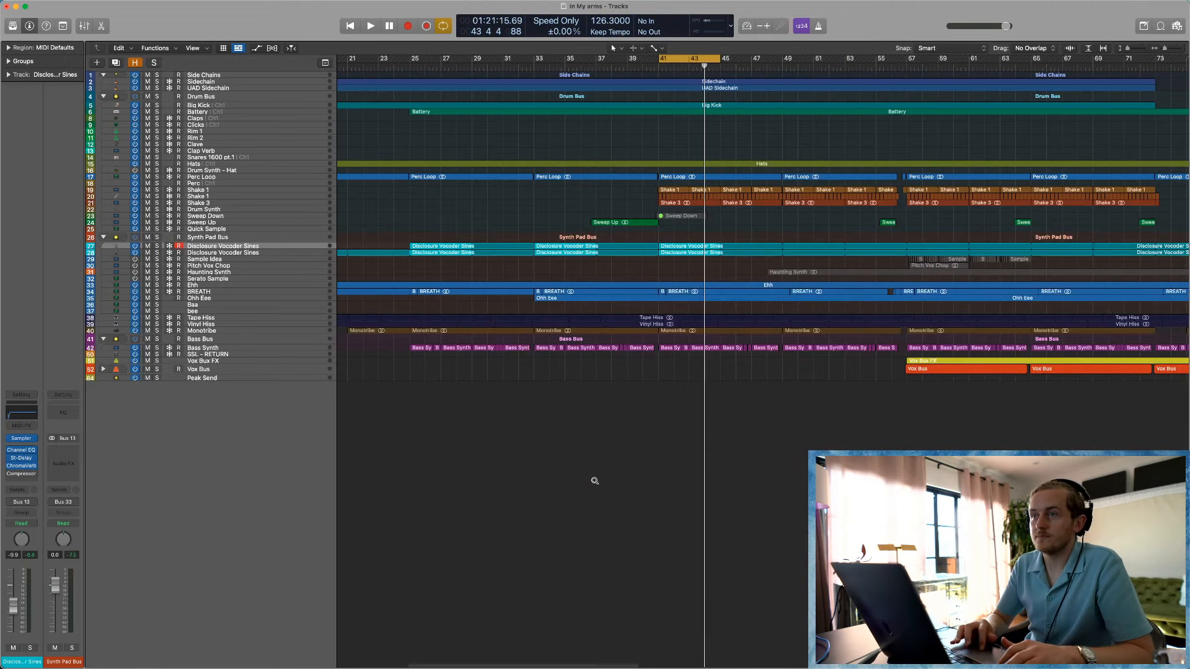
{"action": "left_click", "coordinate": [243, 332]}
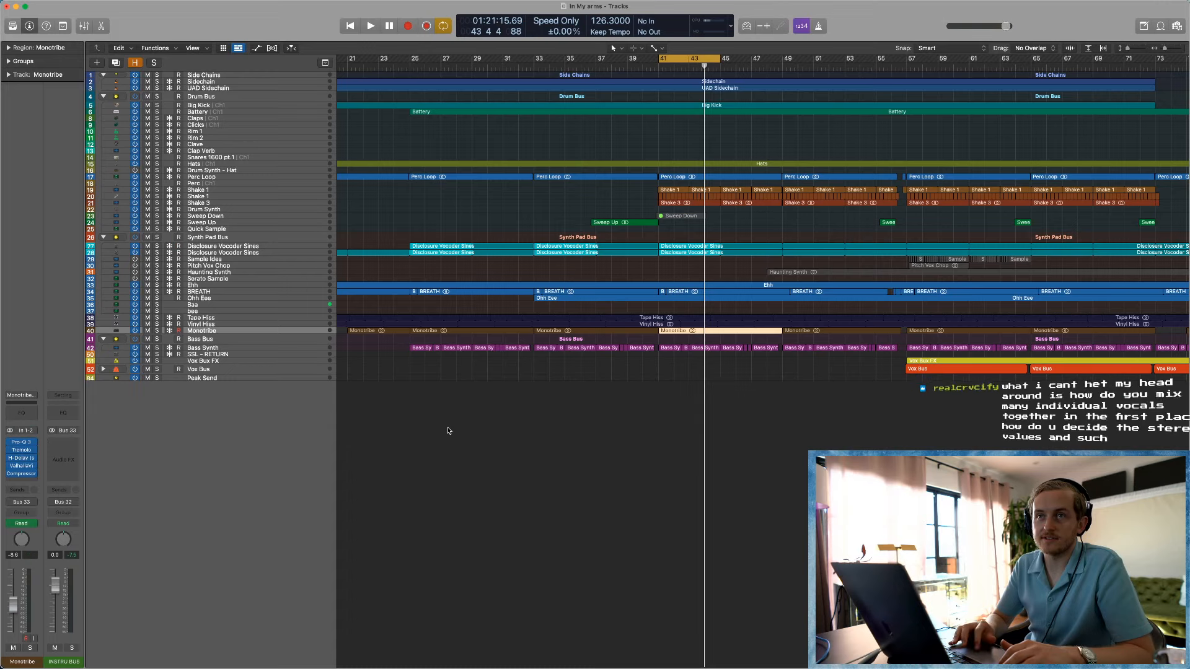
{"action": "key", "text": "super+Down"}
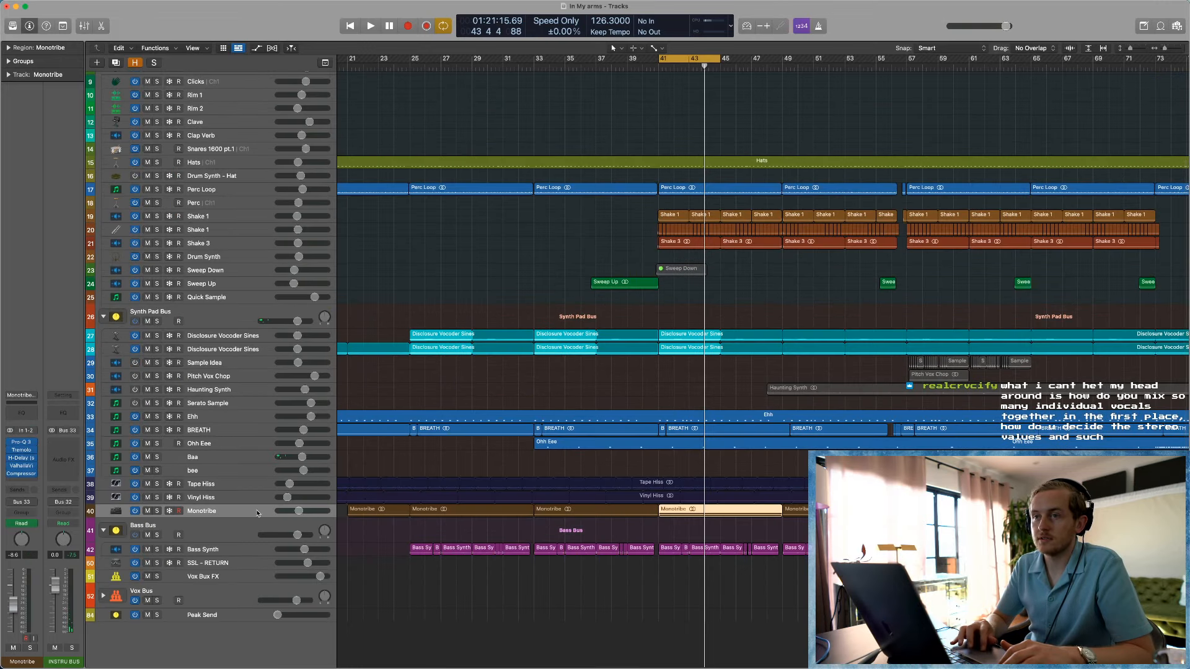
{"action": "key", "text": "super+Down"}
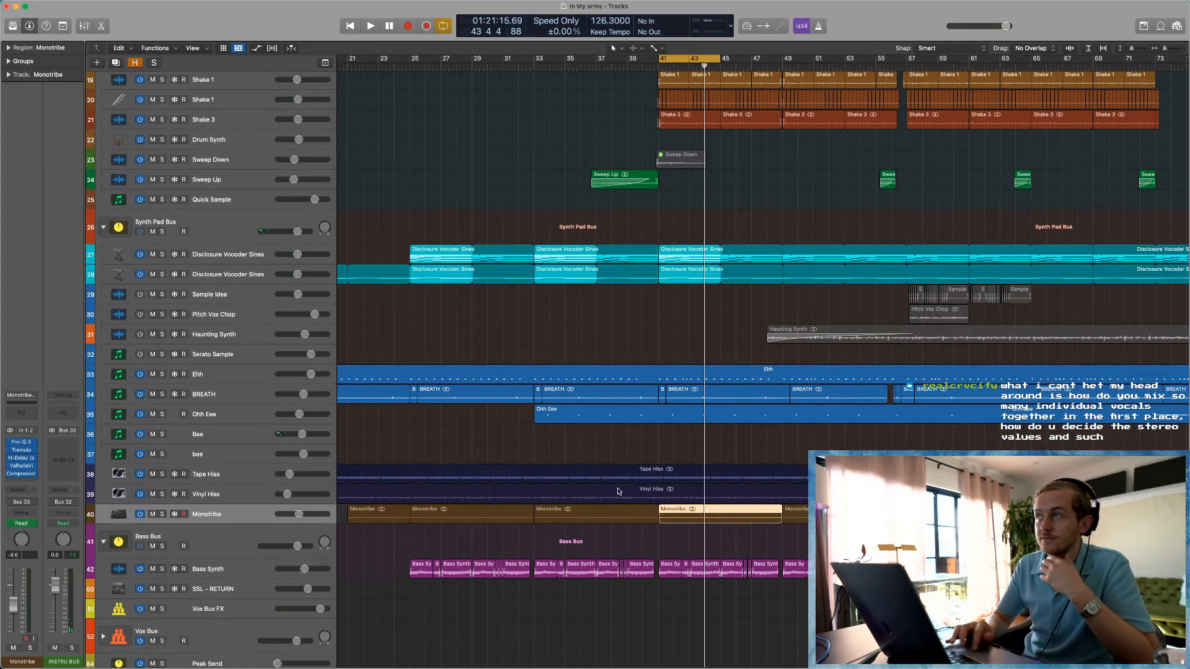
{"action": "key", "text": "super+Down"}
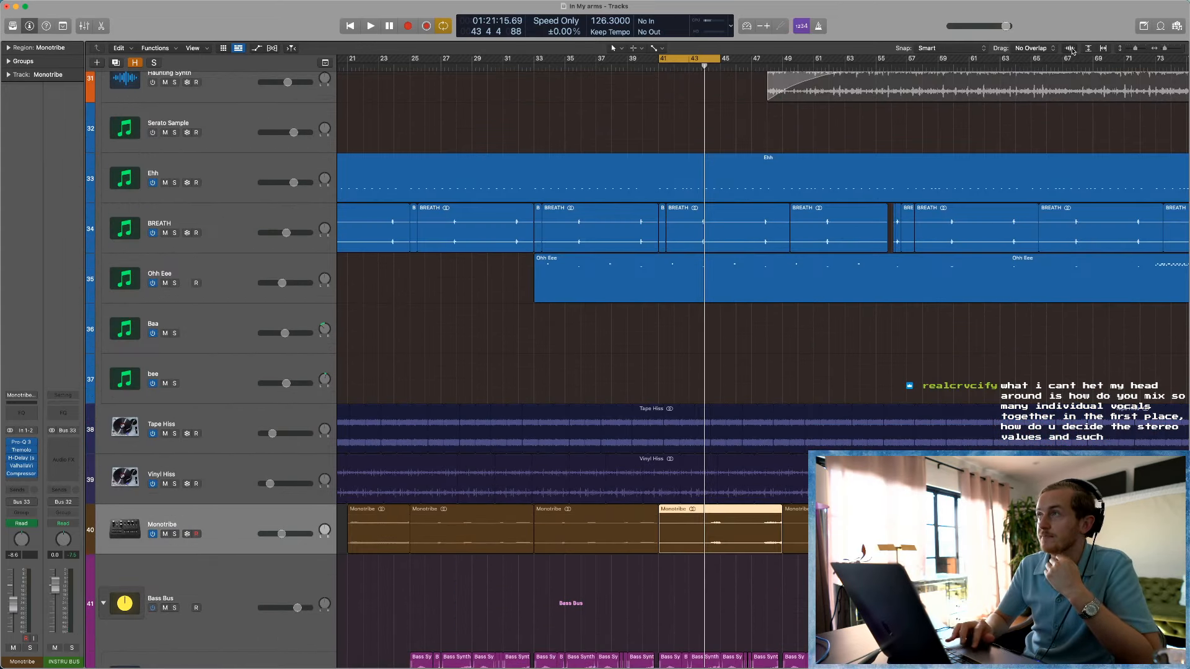
{"action": "left_click", "coordinate": [1071, 49]}
{"action": "scroll", "coordinate": [363, 130], "scroll_direction": "left", "scroll_amount": 3}
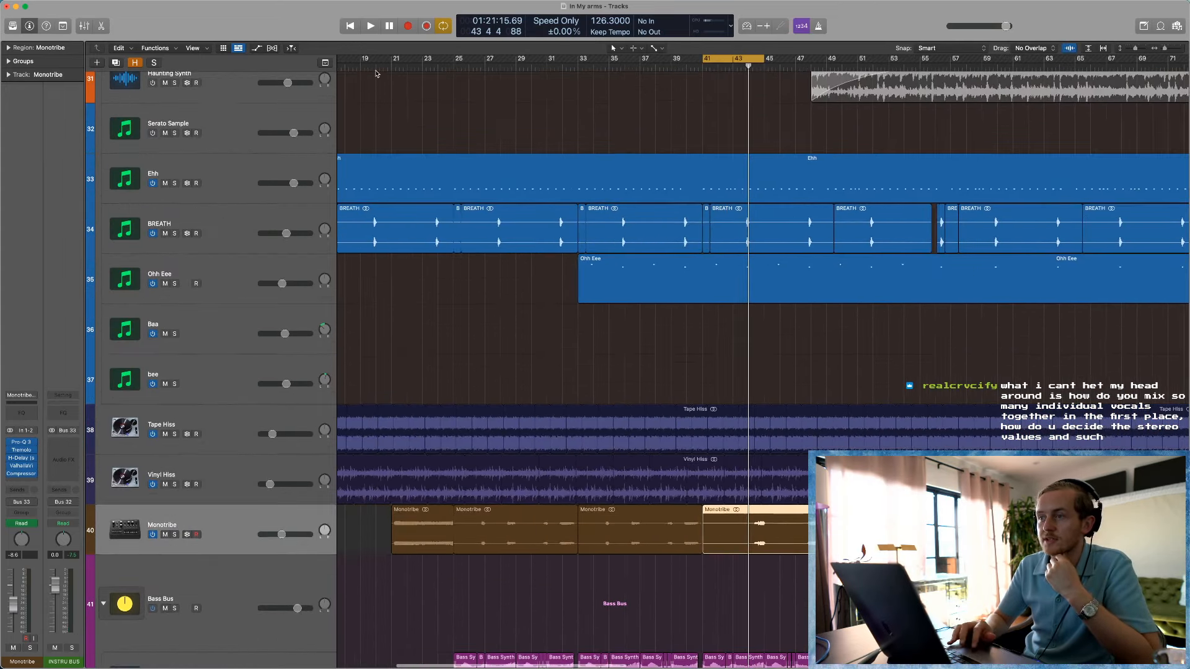
Step: Solo the Monotribe track and start playback from bar 20 with cycling turned off
{"action": "left_click", "coordinate": [375, 69]}
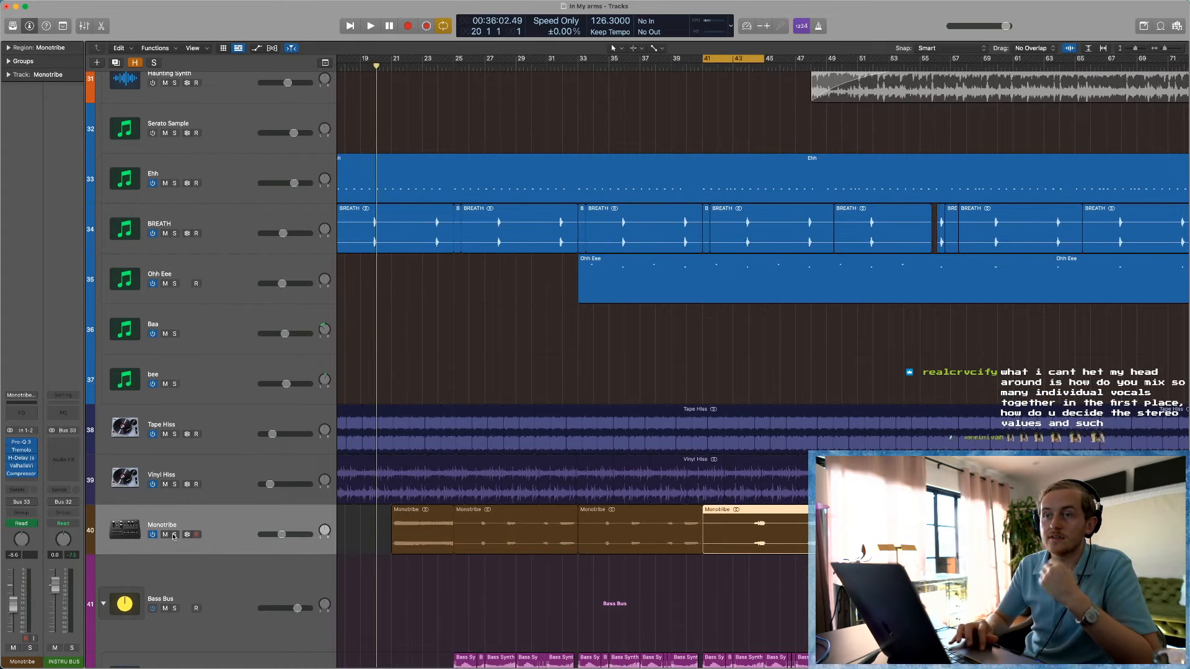
{"action": "key", "text": "s"}
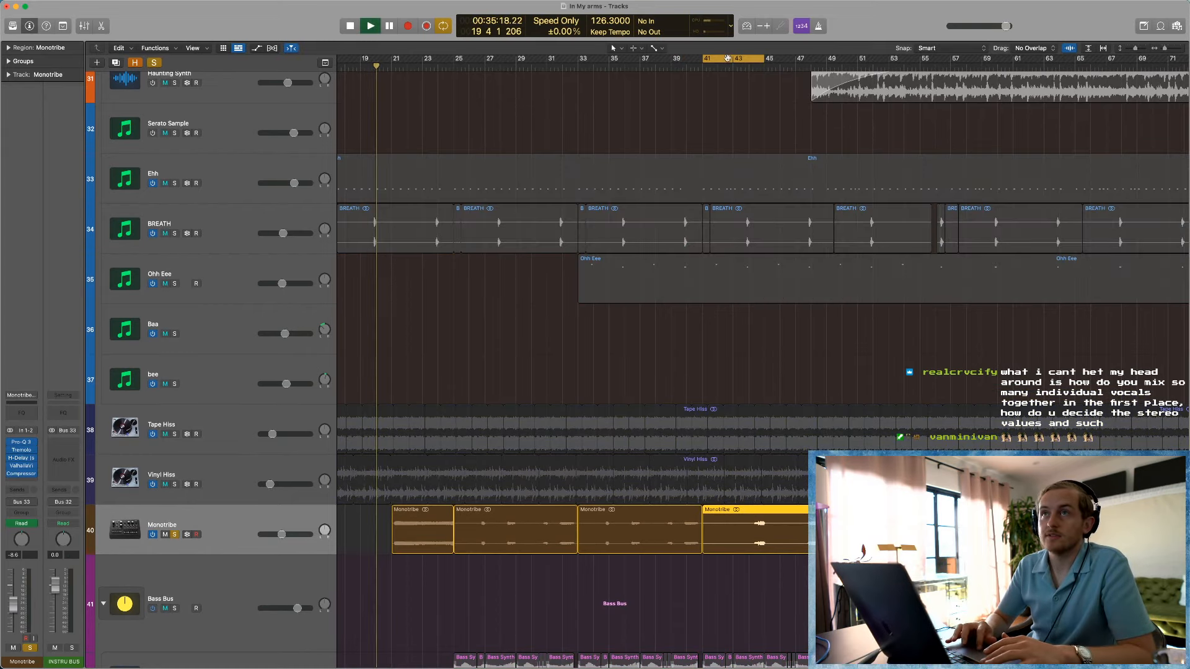
{"action": "left_click", "coordinate": [728, 58]}
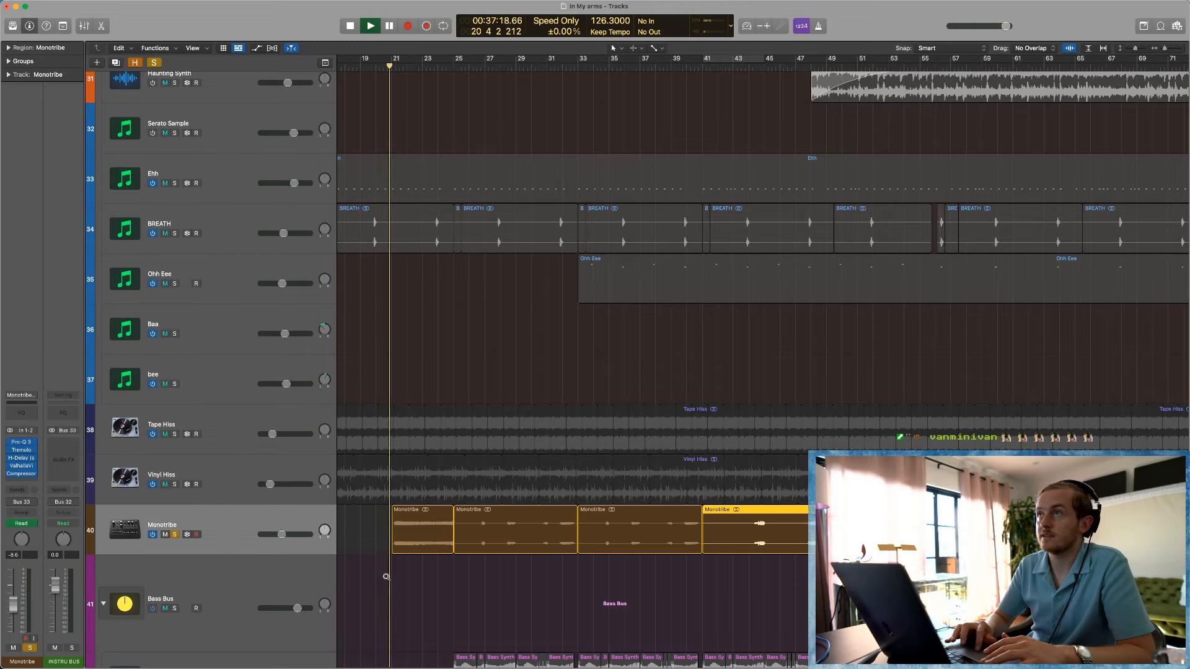
Step: Examine the Monotribe waveforms up close while playing the soloed track from bar 21 to about bar 28
{"action": "left_click_drag", "start_coordinate": [387, 576], "coordinate": [545, 413]}
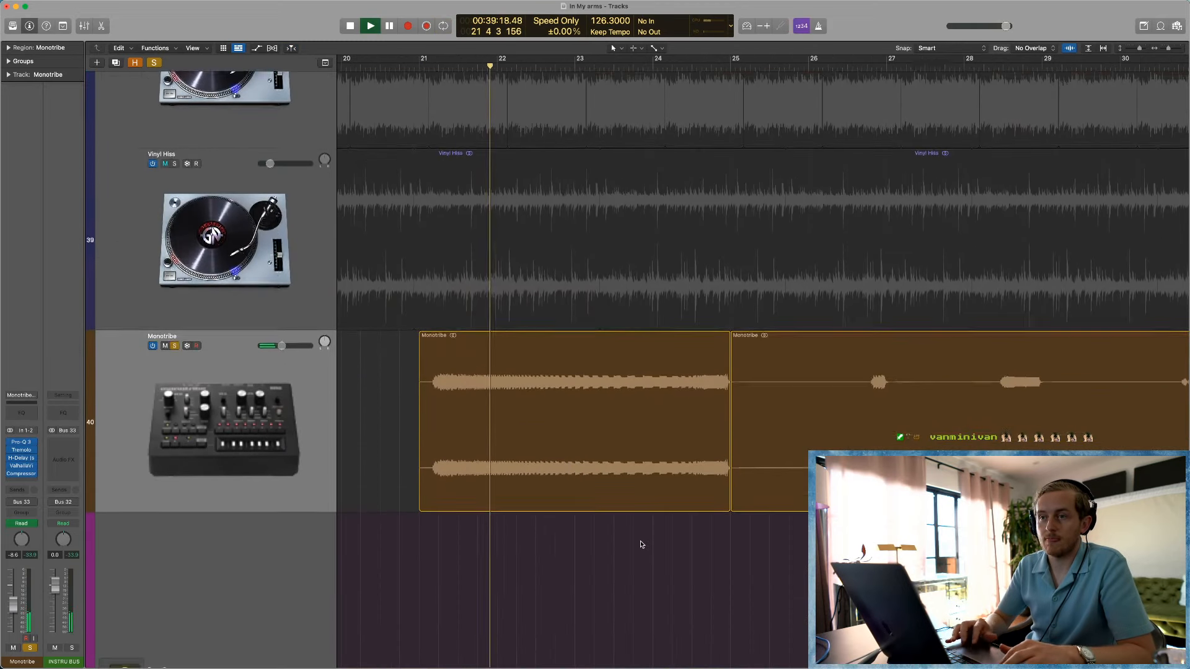
{"action": "scroll", "coordinate": [642, 545], "scroll_direction": "down", "scroll_amount": 2}
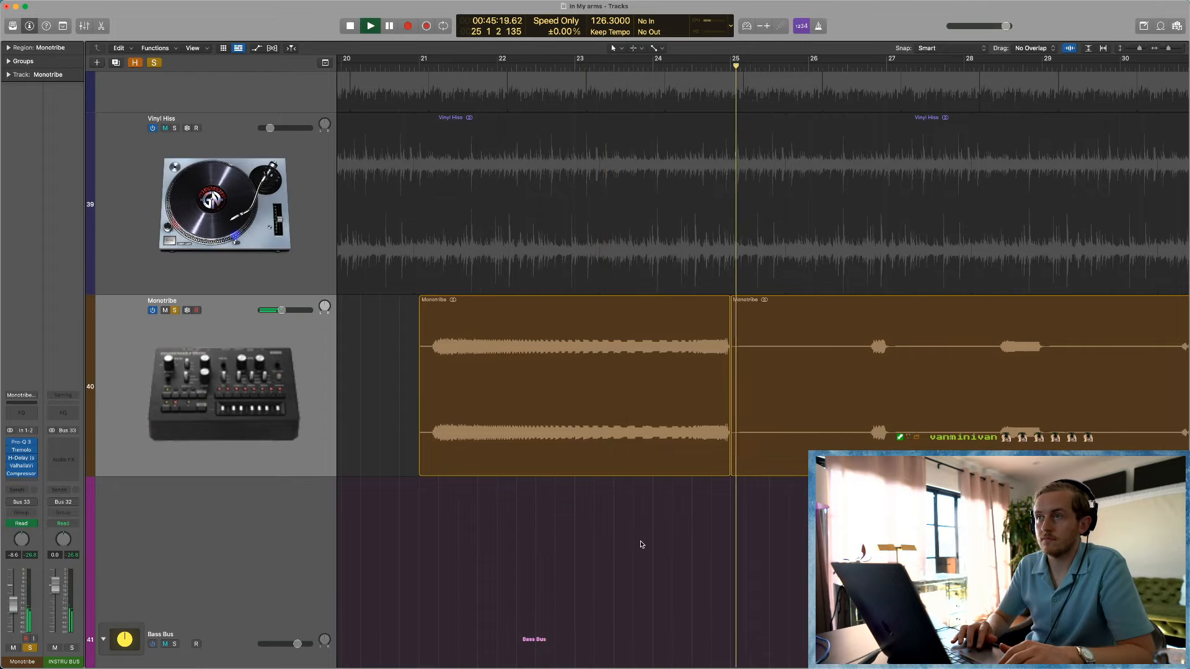
{"action": "scroll", "coordinate": [641, 545], "scroll_direction": "right", "scroll_amount": 5}
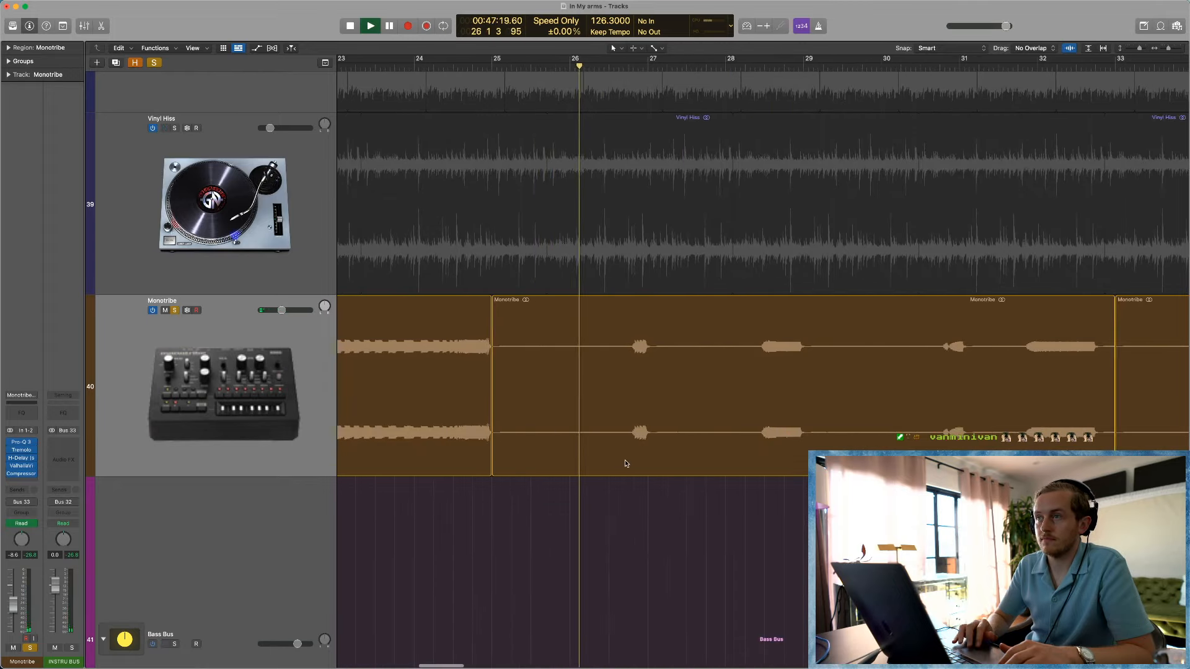
{"action": "scroll", "coordinate": [626, 463], "scroll_direction": "right", "scroll_amount": 4}
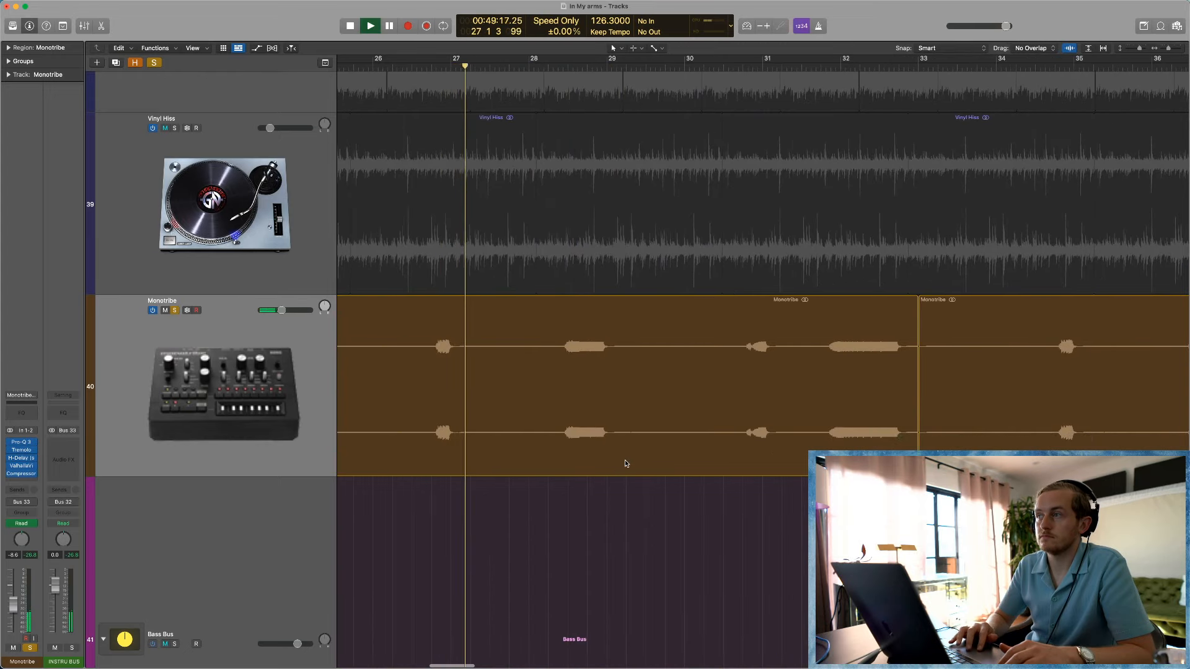
{"action": "scroll", "coordinate": [627, 468], "scroll_direction": "down", "scroll_amount": 3}
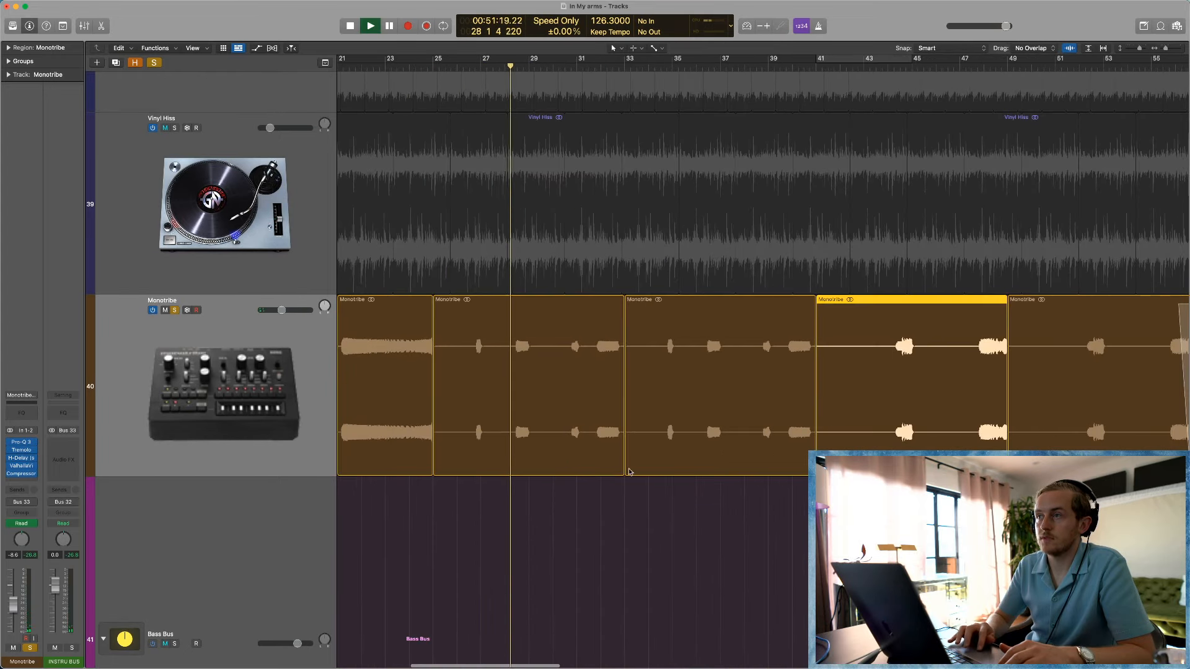
Step: Try extending the Monotribe region at bar 25 to about bar 37, and undo the change
{"action": "left_click_drag", "start_coordinate": [623, 471], "coordinate": [734, 529]}
{"action": "left_click", "coordinate": [669, 557]}
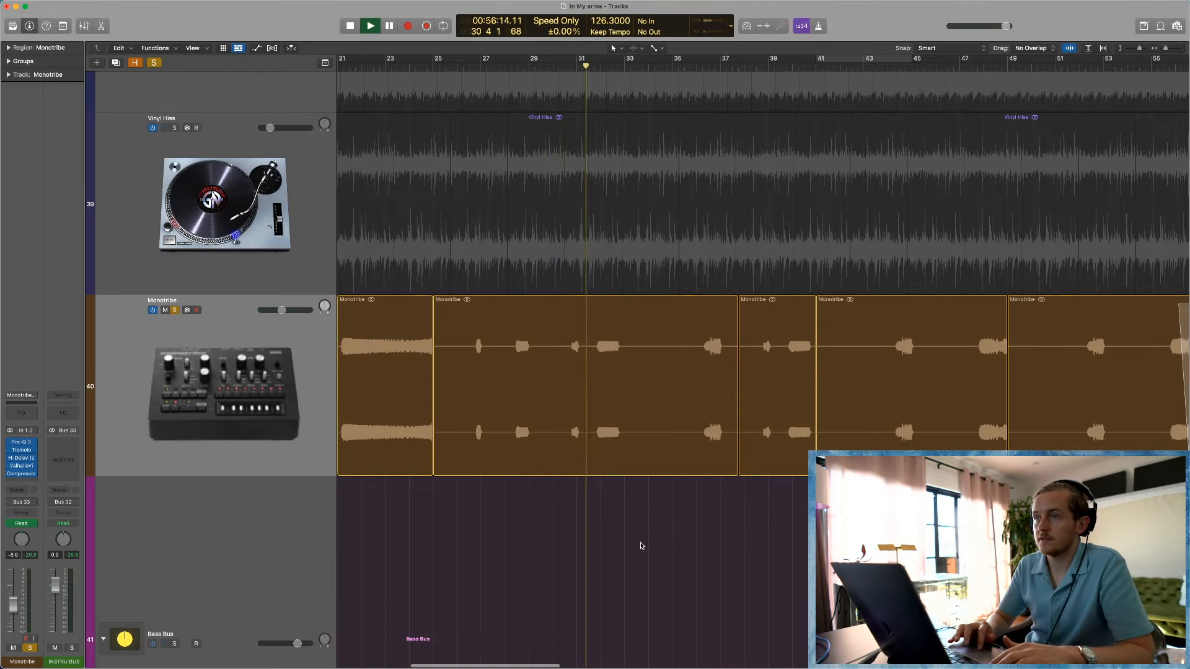
{"action": "key", "text": "super+z"}
Step: Stop playback and show the Monotribe track's regions across the full length of the song
{"action": "key", "text": "super+Left"}
{"action": "key", "text": "super+Left"}
{"action": "key", "text": "super+Left"}
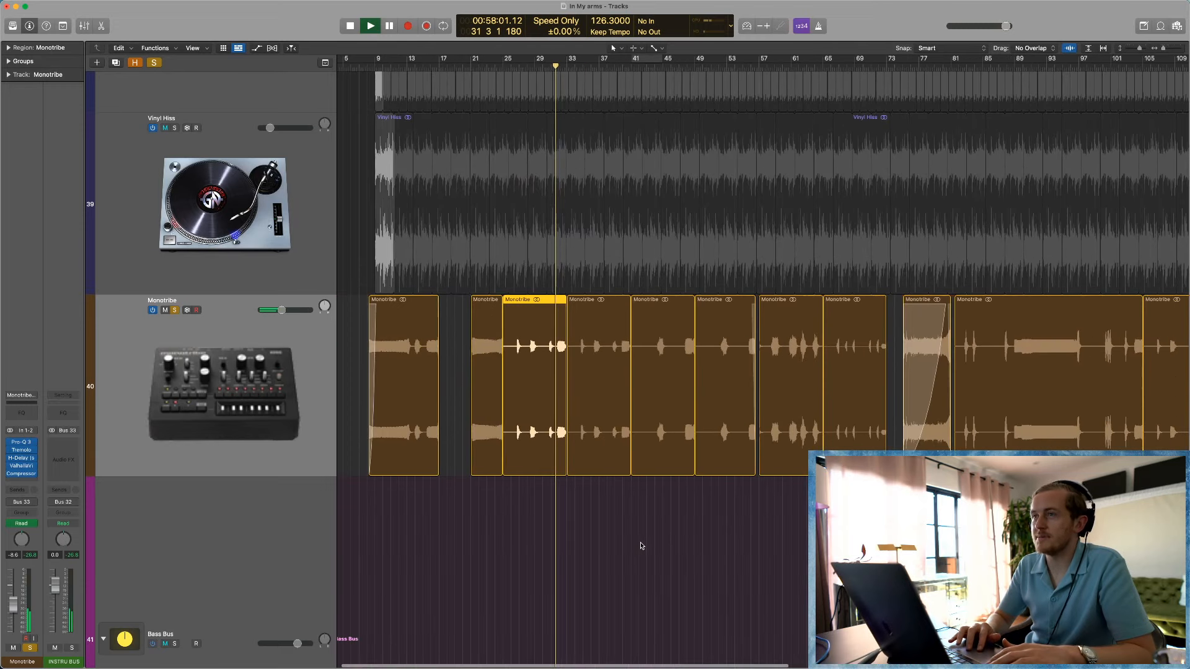
{"action": "key", "text": "space"}
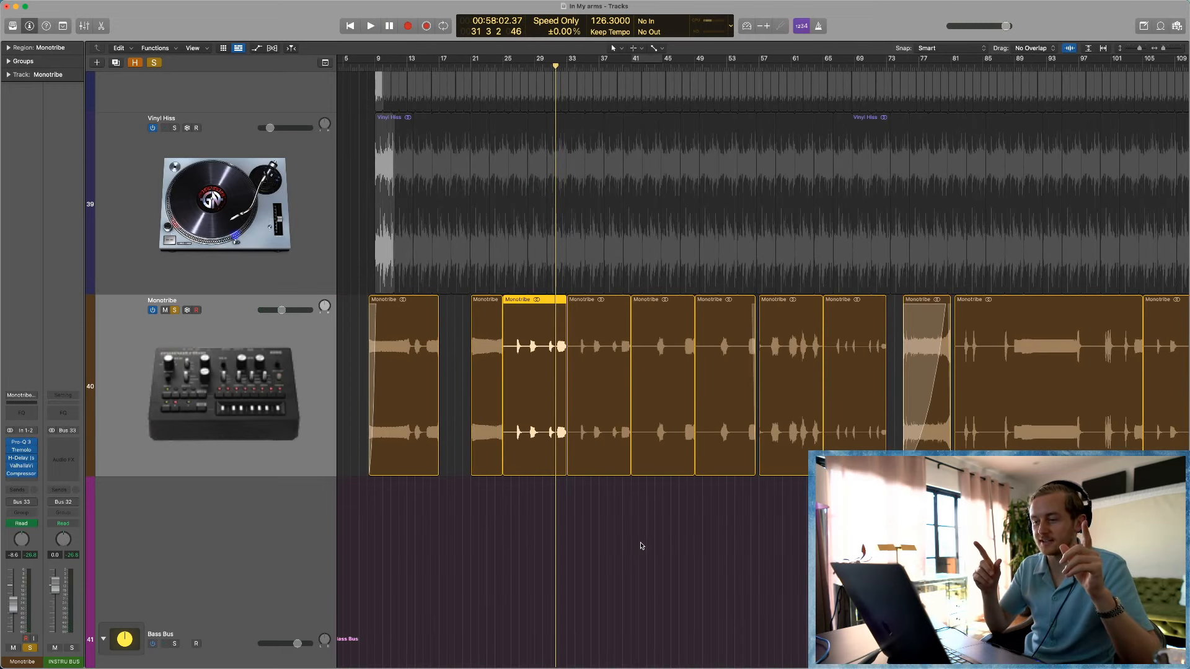
{"action": "key", "text": "super+Left"}
{"action": "key", "text": "super+Left"}
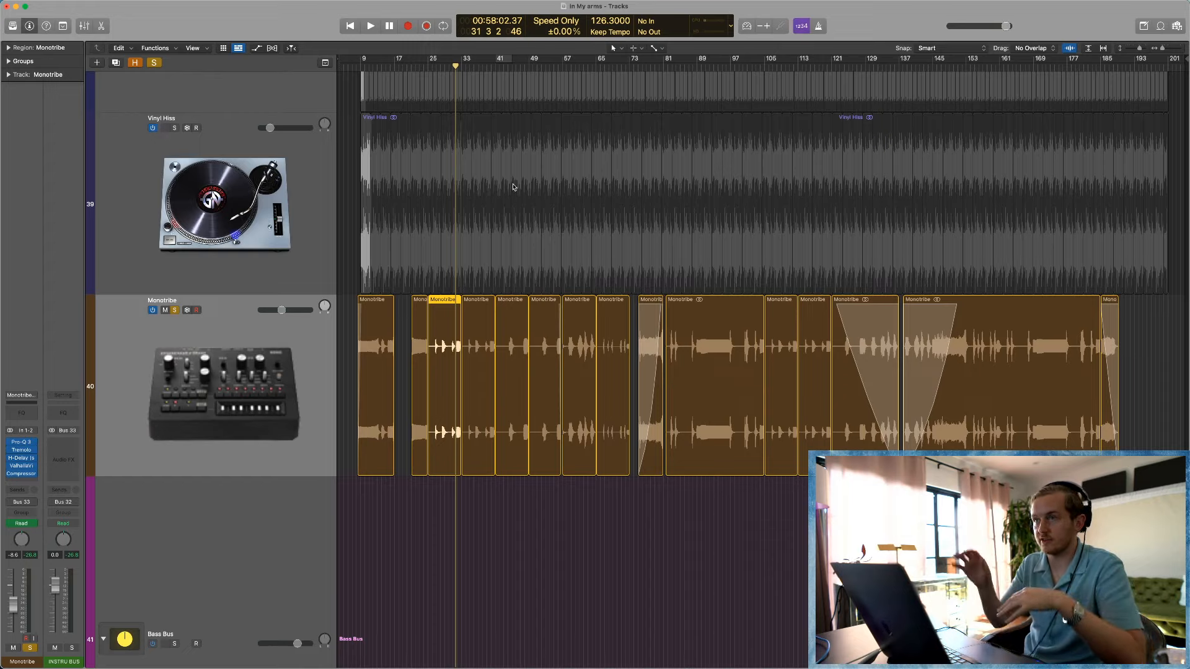
Step: Play the soloed Monotribe track from about bar 45, and again from about bar 76 to bar 82
{"action": "left_click", "coordinate": [479, 66]}
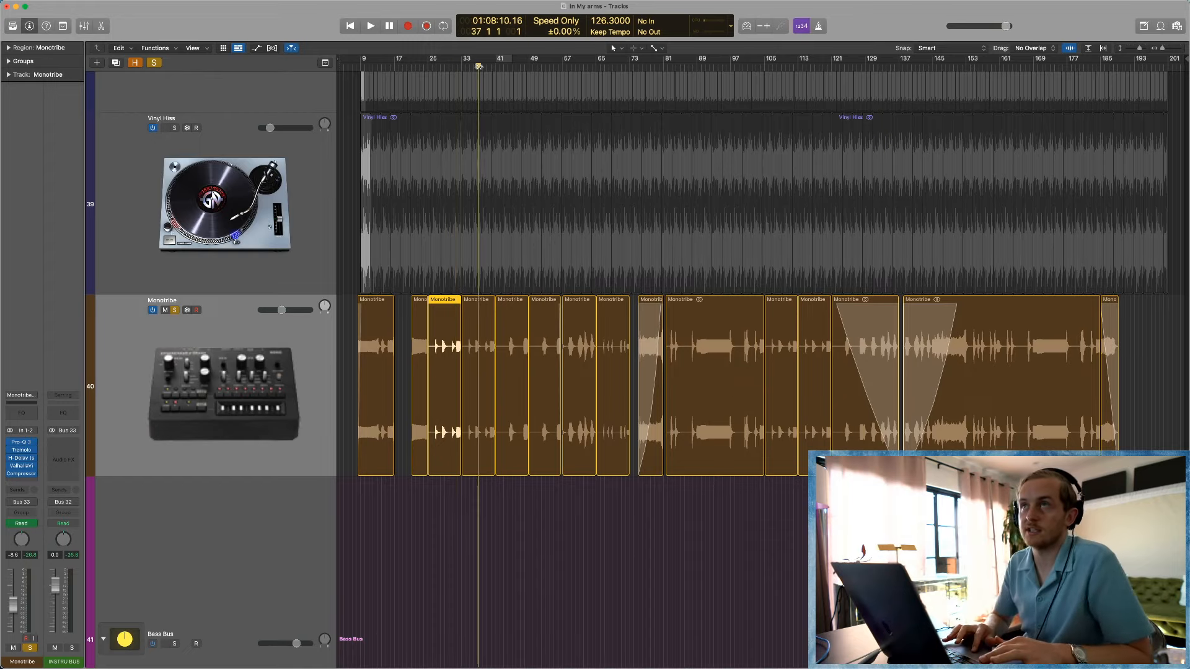
{"action": "left_click", "coordinate": [516, 65]}
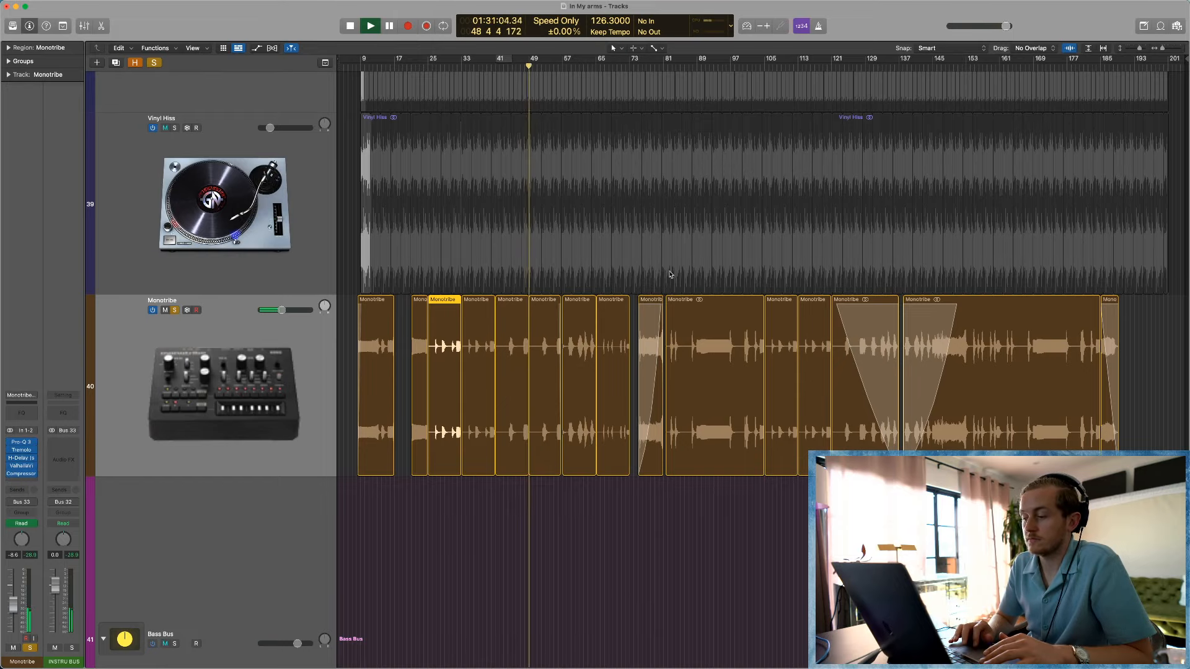
{"action": "left_click", "coordinate": [643, 65]}
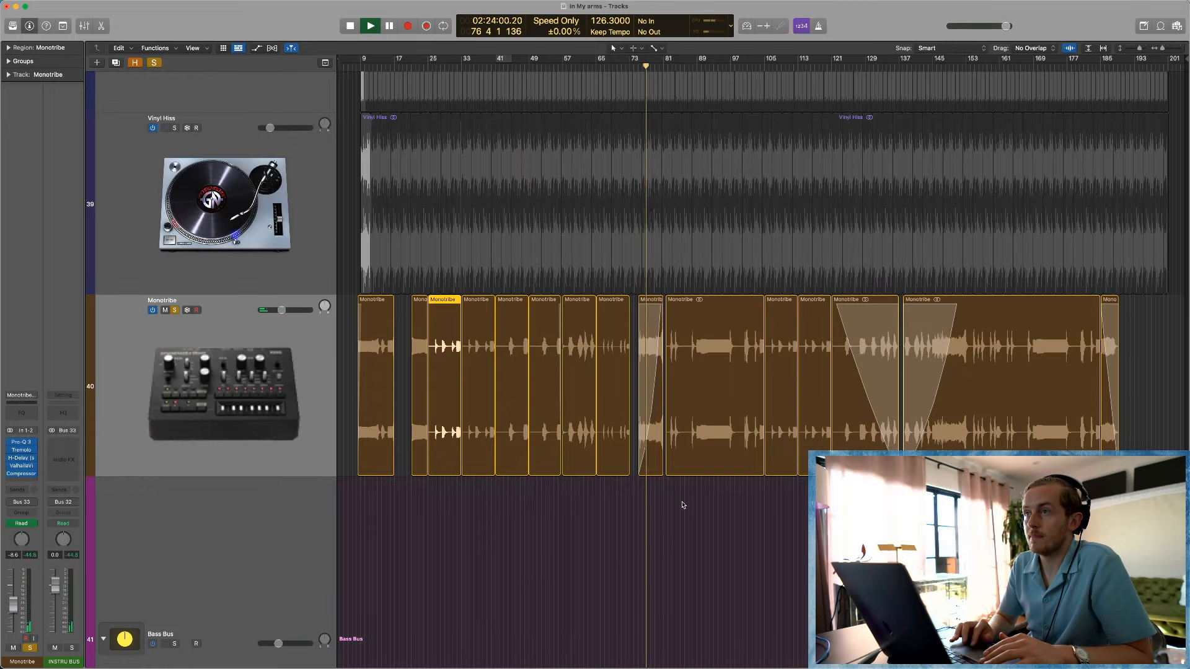
{"action": "key", "text": "super+Right"}
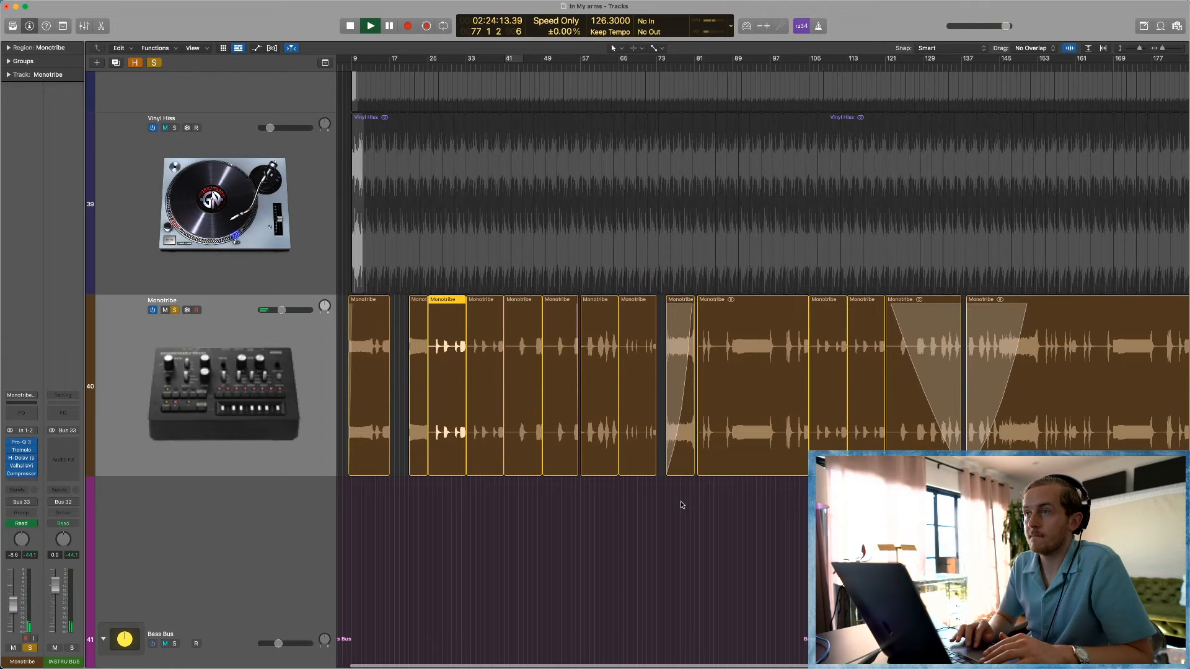
{"action": "key", "text": "super+Right"}
{"action": "key", "text": "super+Right"}
{"action": "key", "text": "super+Right"}
{"action": "scroll", "coordinate": [681, 506], "scroll_direction": "left", "scroll_amount": 5}
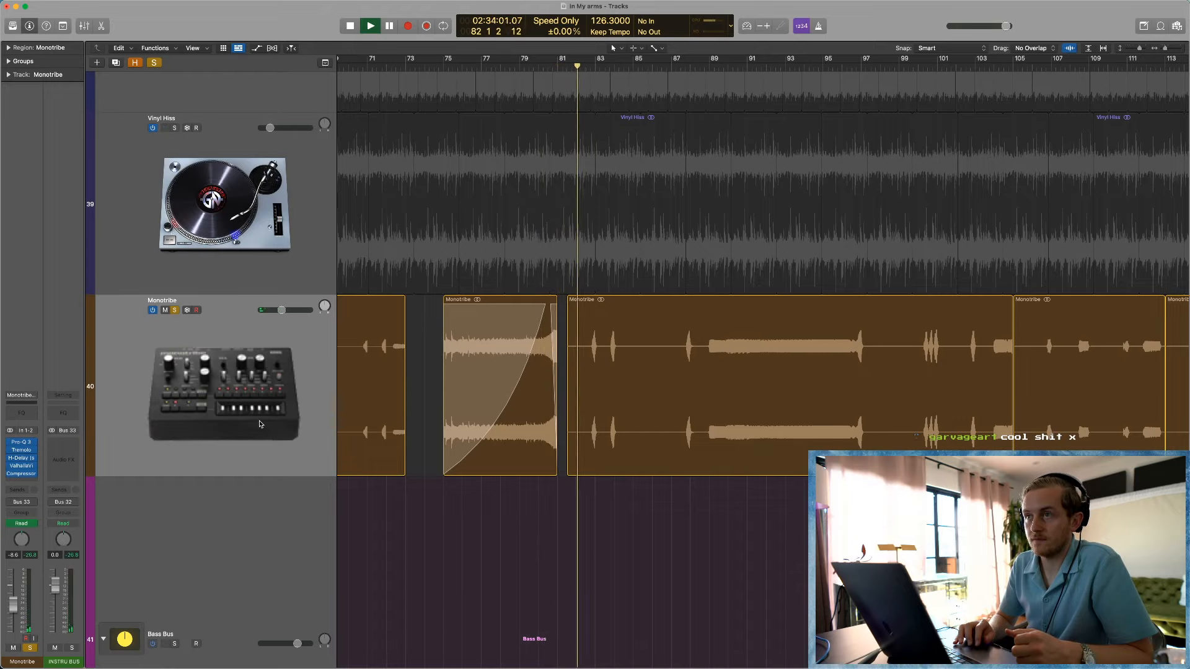
{"action": "key", "text": "space"}
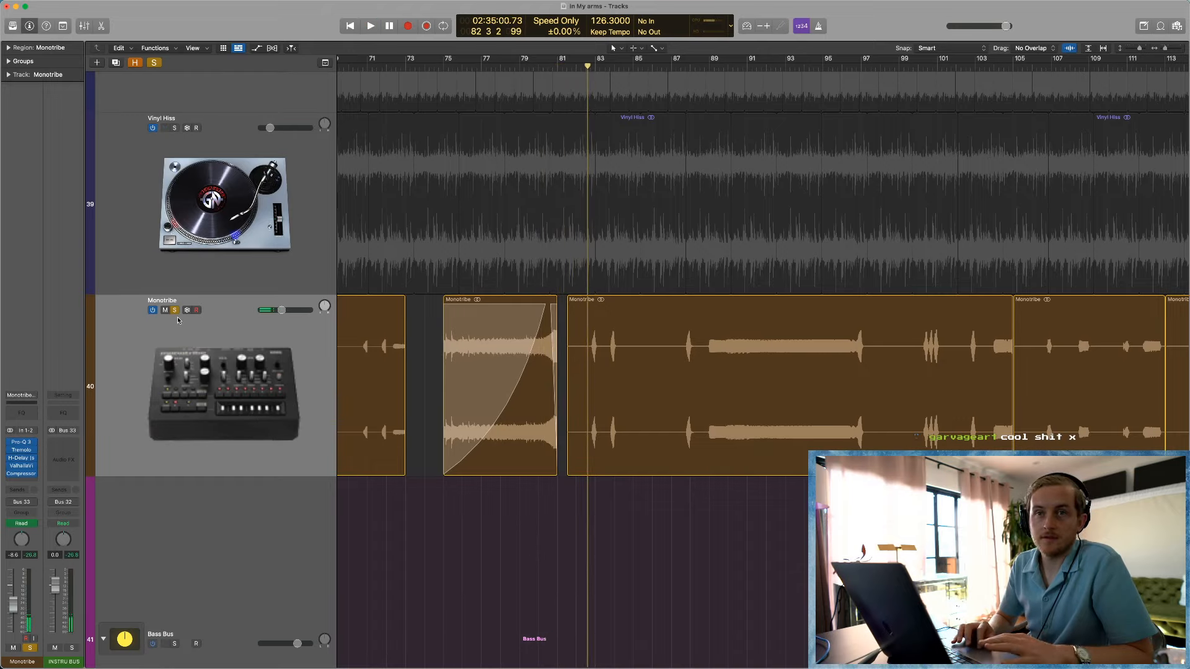
Step: Turn off the Monotribe track's solo and clear its region selection, with the tracks from Shake 1 to Peak Send in view
{"action": "left_click", "coordinate": [177, 316]}
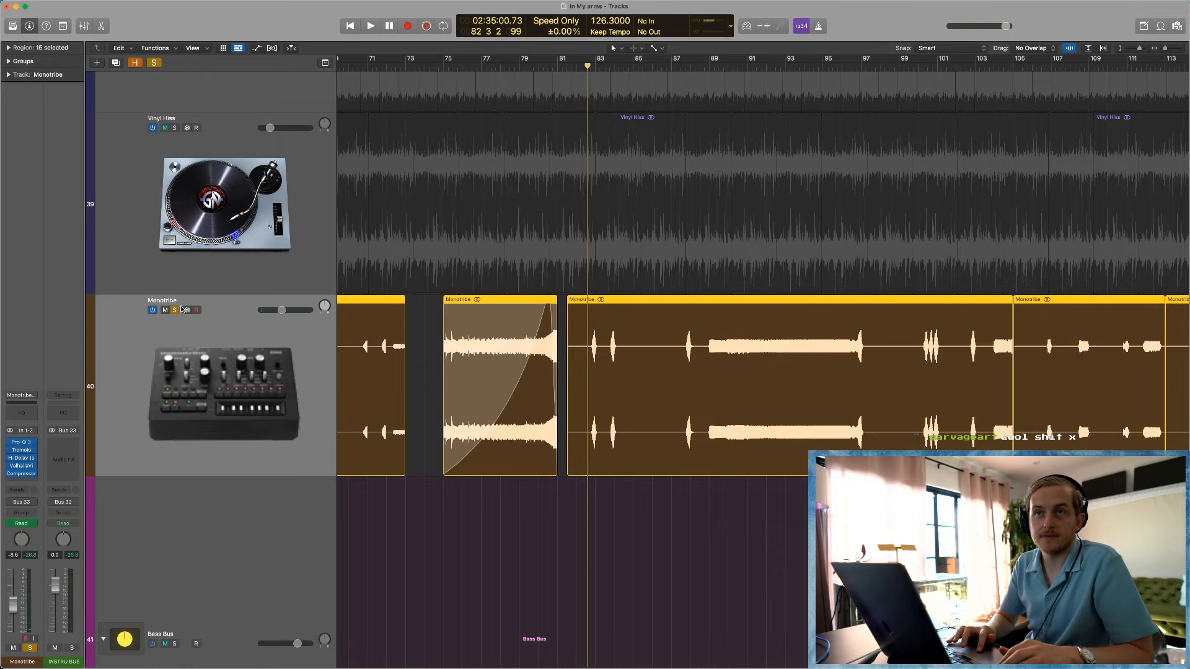
{"action": "left_click", "coordinate": [174, 311]}
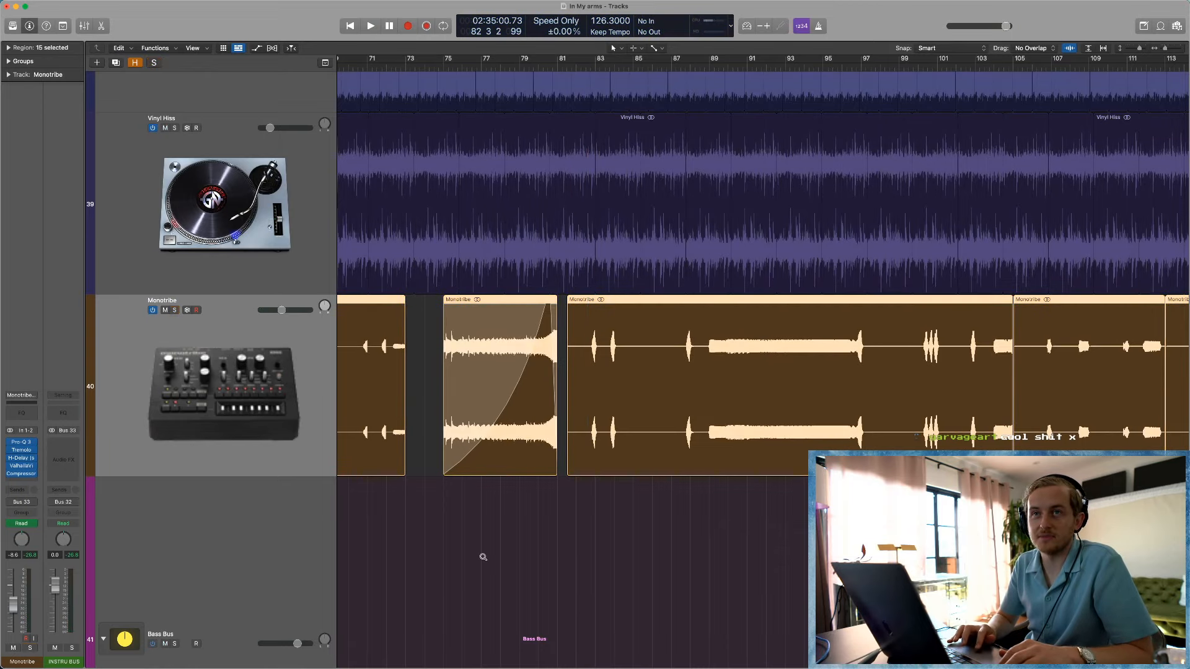
{"action": "key", "text": "z"}
{"action": "scroll", "coordinate": [667, 581], "scroll_direction": "down", "scroll_amount": 4}
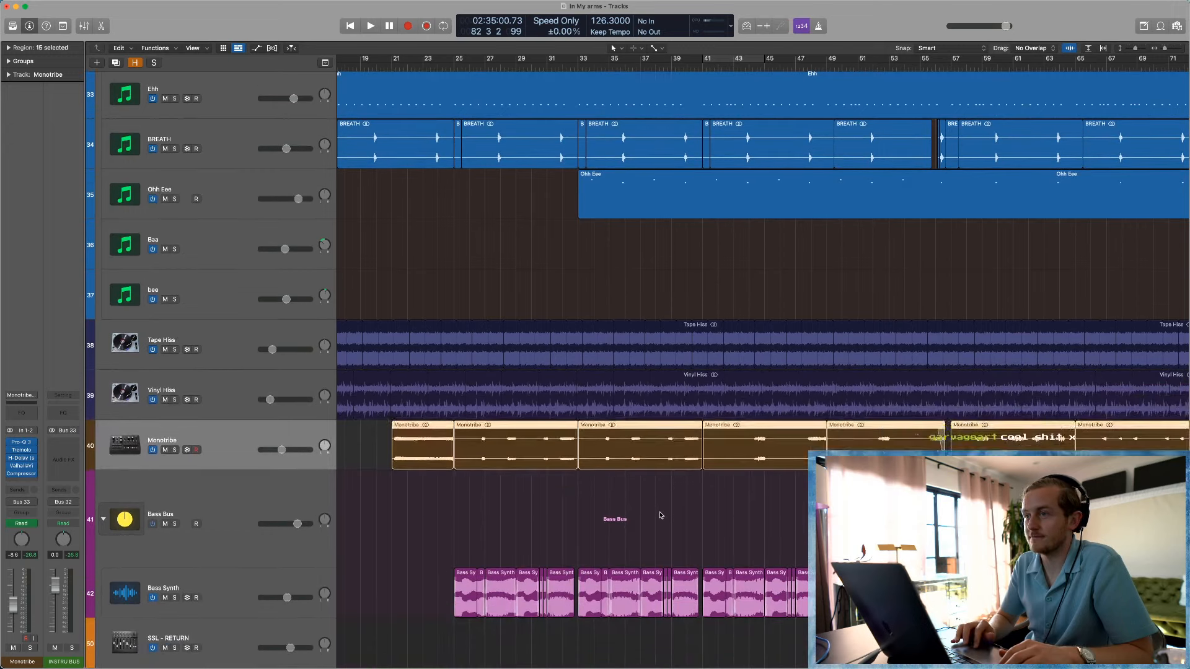
{"action": "left_click", "coordinate": [660, 516]}
{"action": "key", "text": "super+Up"}
{"action": "key", "text": "super+Up"}
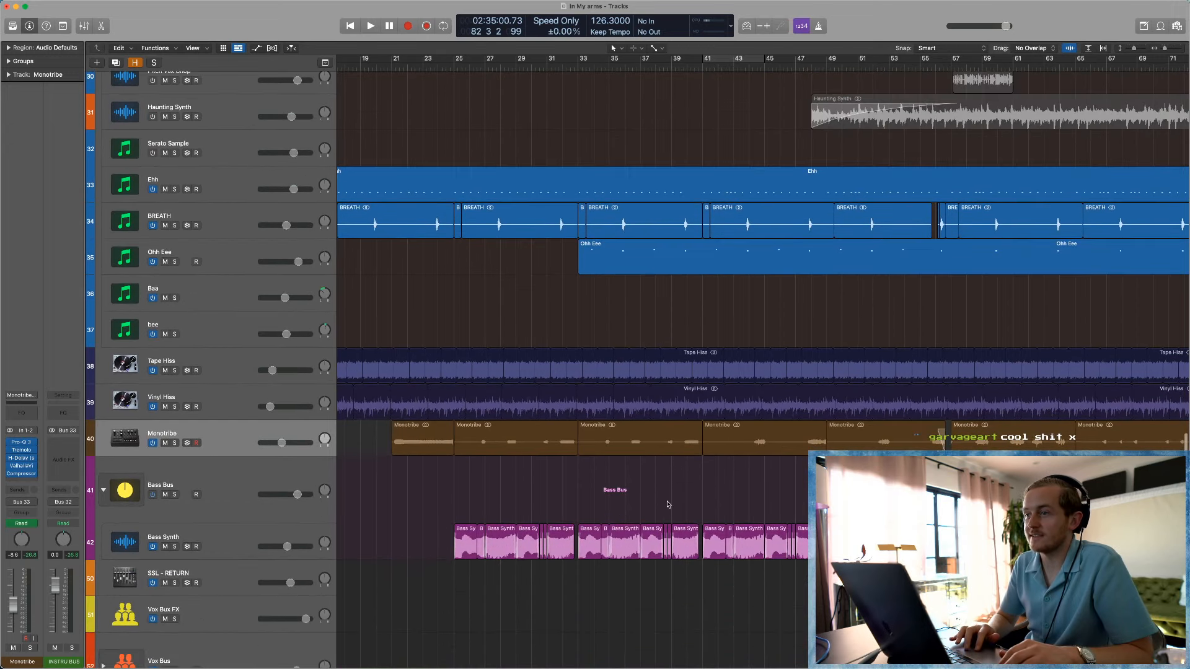
{"action": "key", "text": "super+Up"}
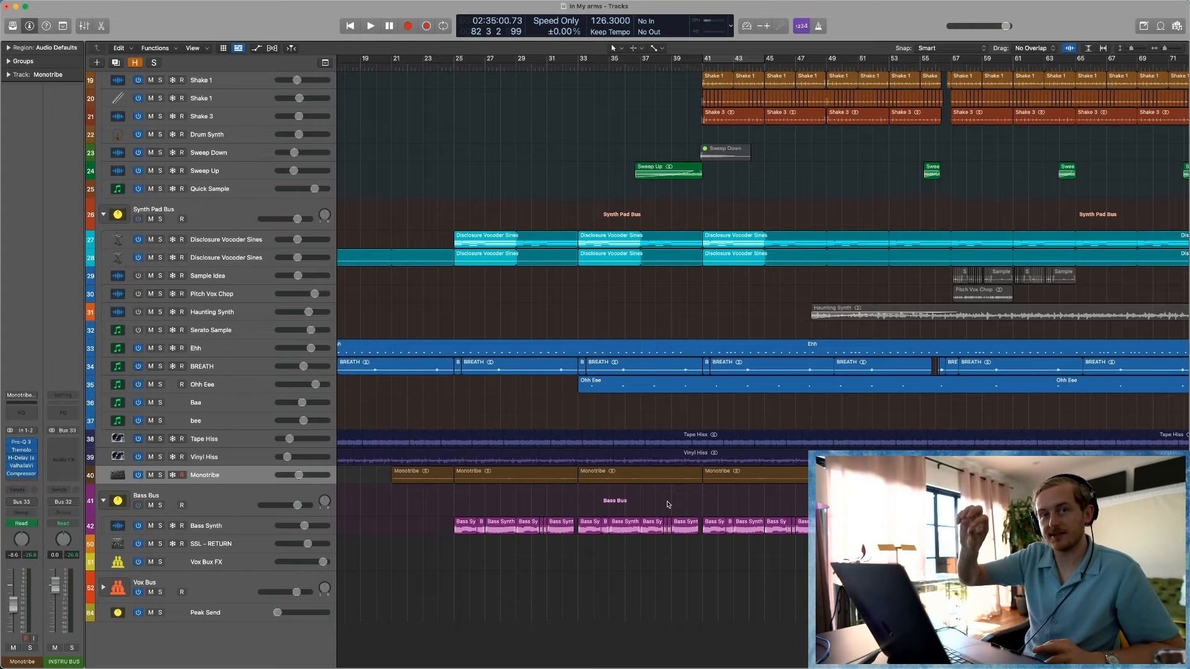
Step: Examine the Sweep Down and Sweep Up regions around bars 37 to 43 up close, and return to the full arrangement
{"action": "key", "text": "super+Left"}
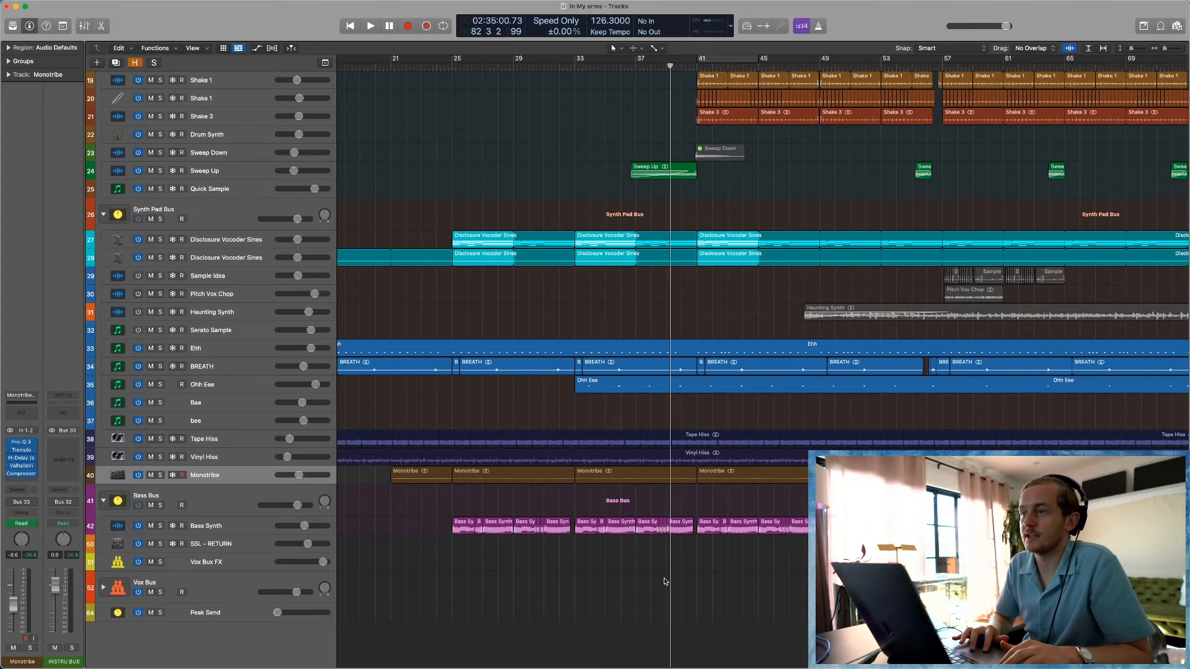
{"action": "key", "text": "super+Left"}
{"action": "key", "text": "super+Left"}
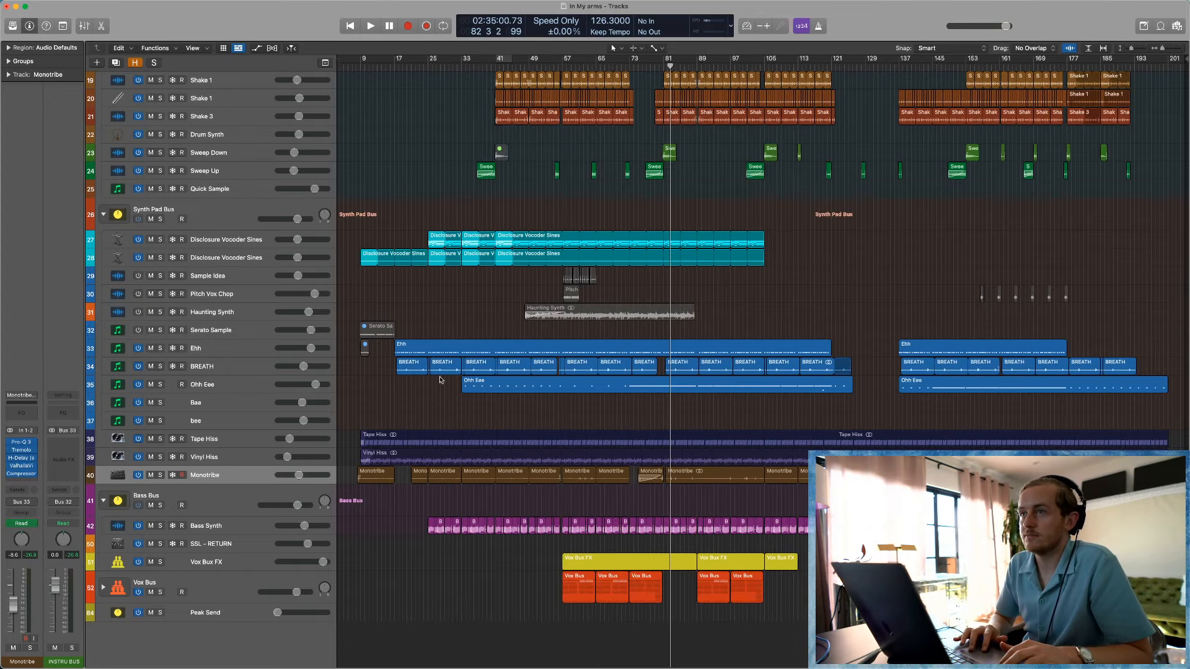
{"action": "scroll", "coordinate": [441, 380], "scroll_direction": "up", "scroll_amount": 1}
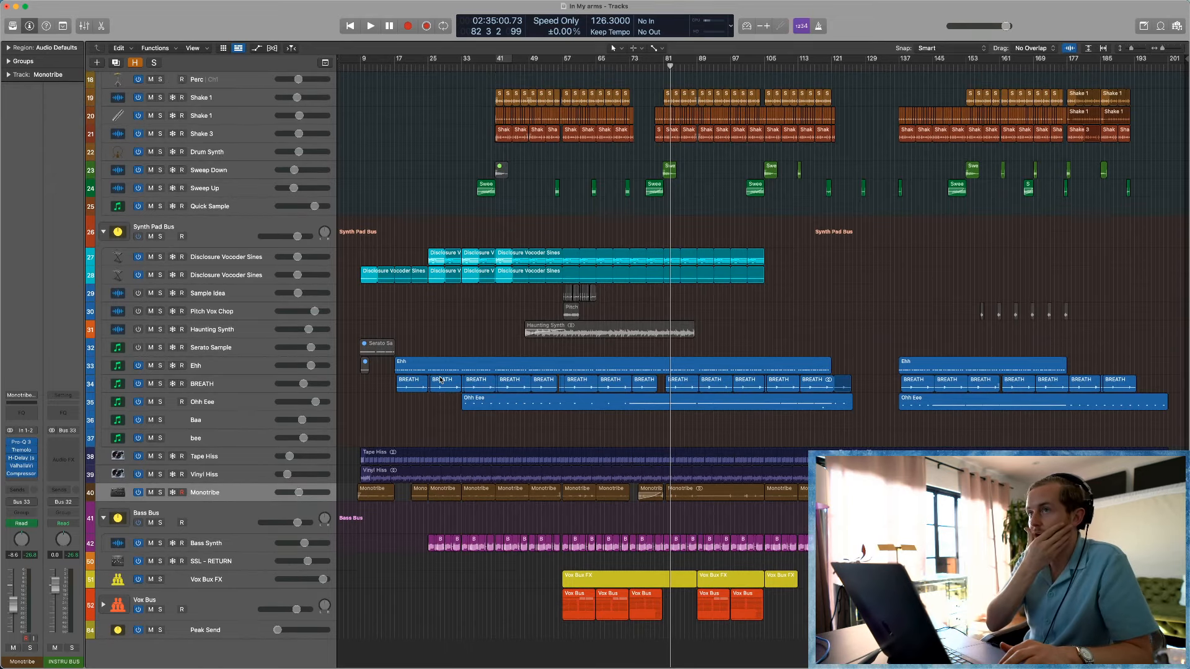
{"action": "left_click_drag", "start_coordinate": [451, 158], "coordinate": [571, 199]}
{"action": "left_click", "coordinate": [564, 421]}
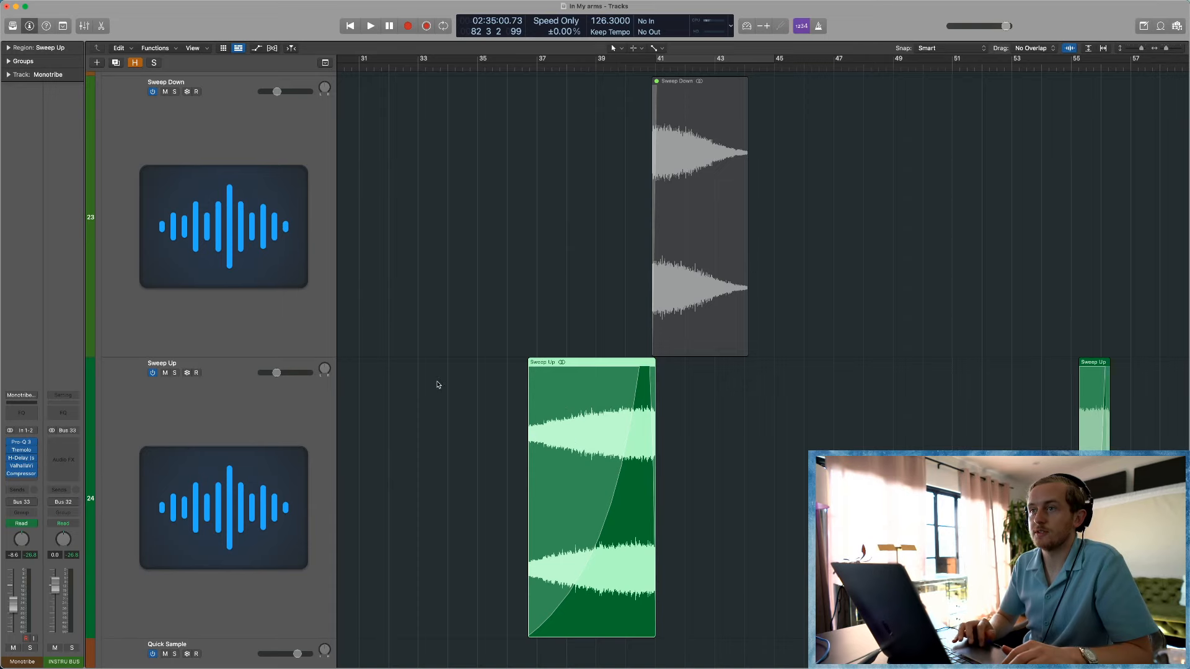
{"action": "key", "text": "space"}
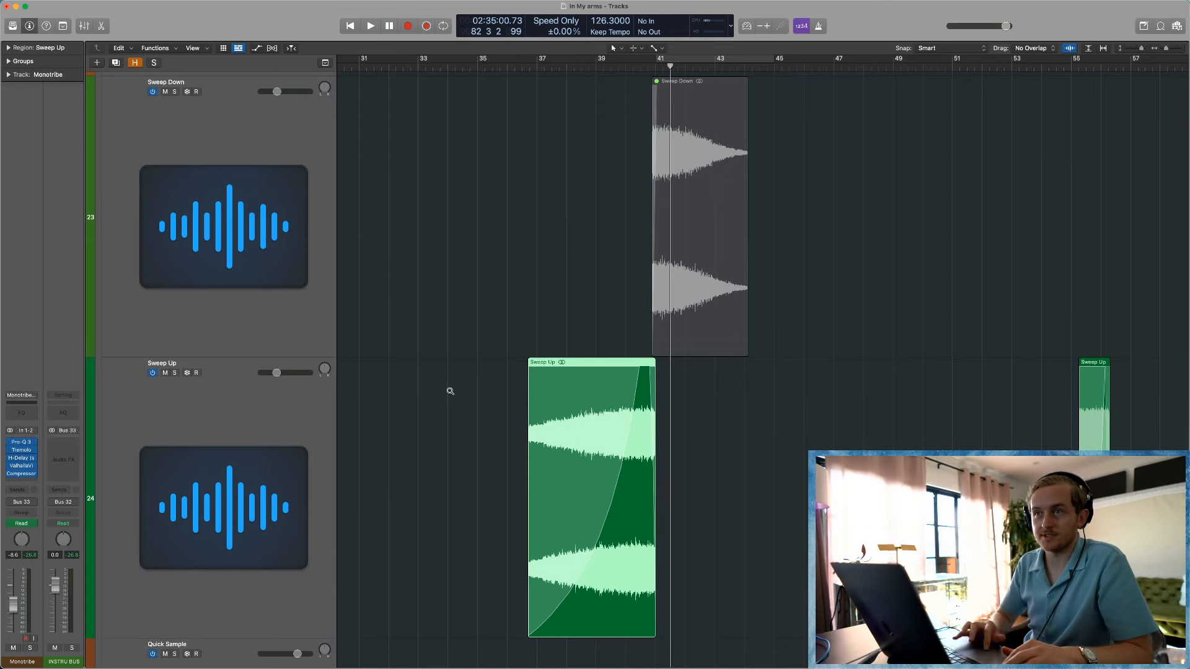
{"action": "left_click", "coordinate": [479, 385]}
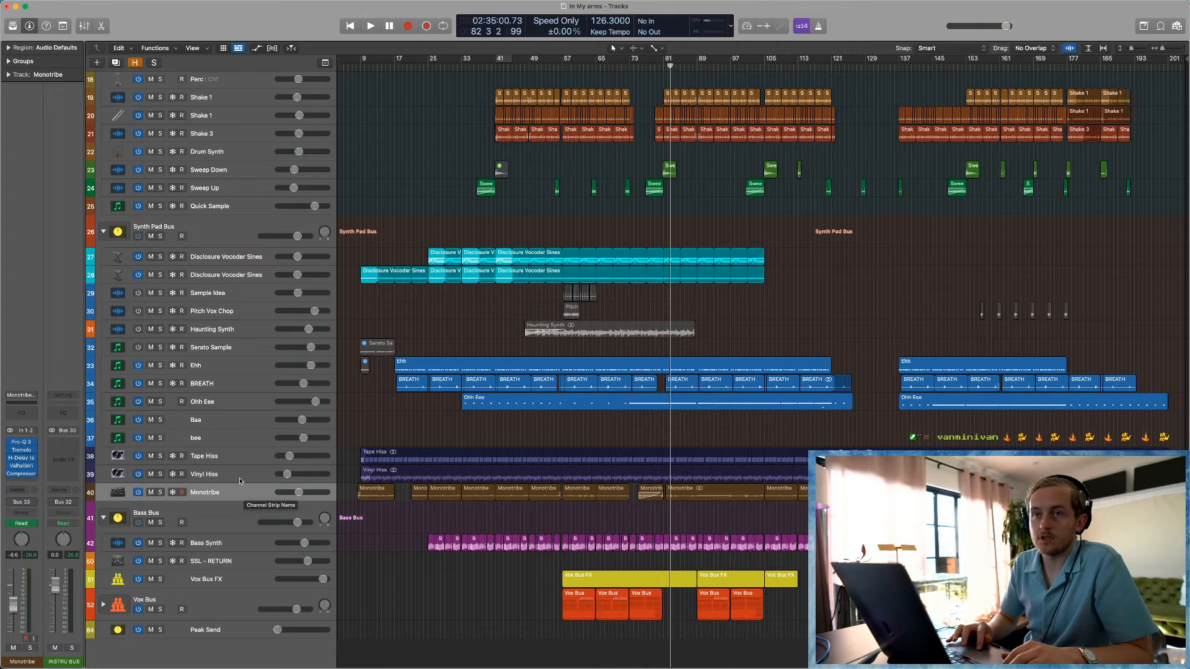
Step: Turn on the Haunting Synth track and place the playhead at bar 47, just before its region
{"action": "scroll", "coordinate": [240, 481], "scroll_direction": "up", "scroll_amount": 1}
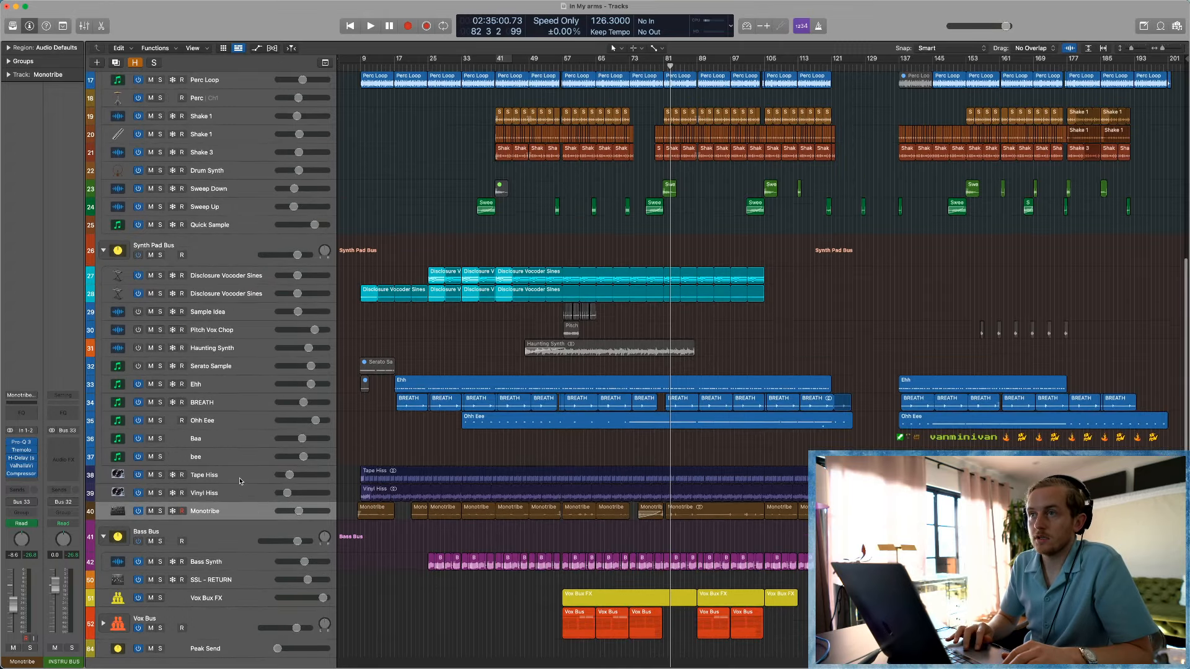
{"action": "left_click", "coordinate": [225, 348]}
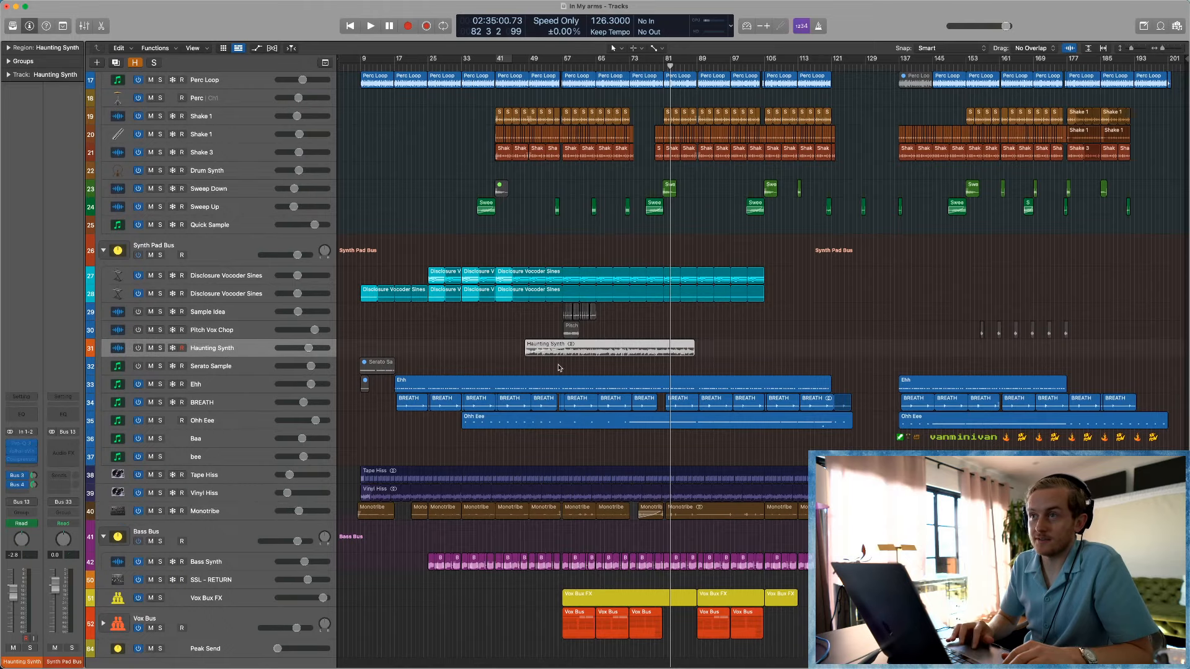
{"action": "left_click", "coordinate": [139, 348]}
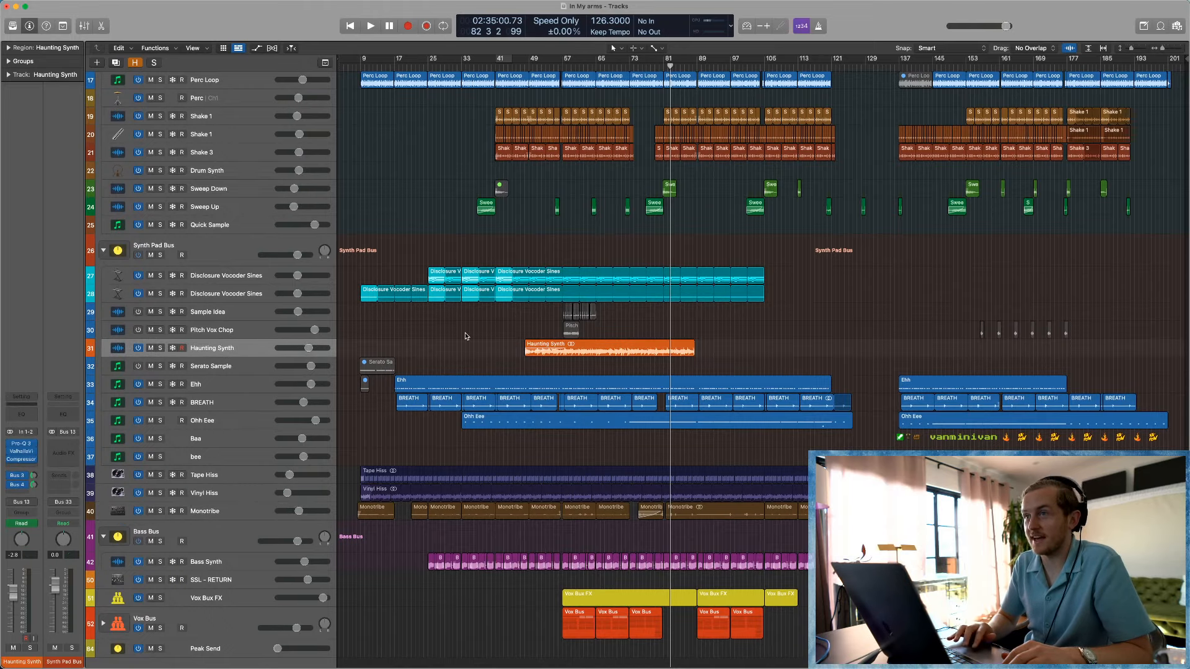
{"action": "key", "text": "super+Down"}
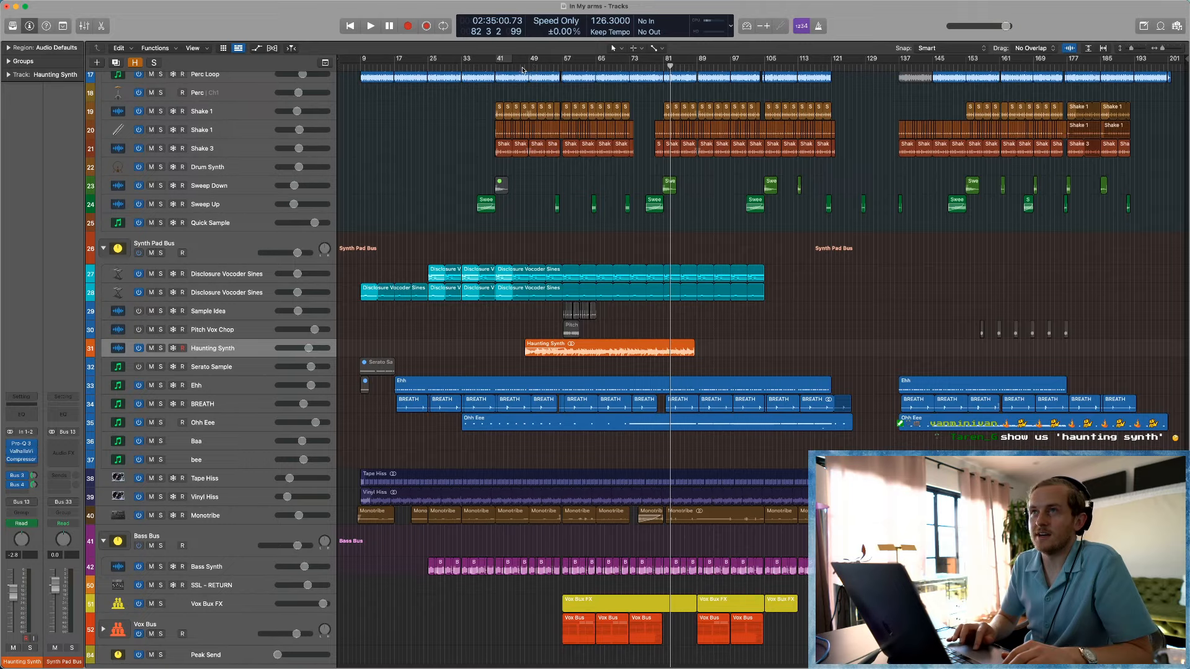
{"action": "left_click", "coordinate": [519, 69]}
{"action": "key", "text": "super+Down"}
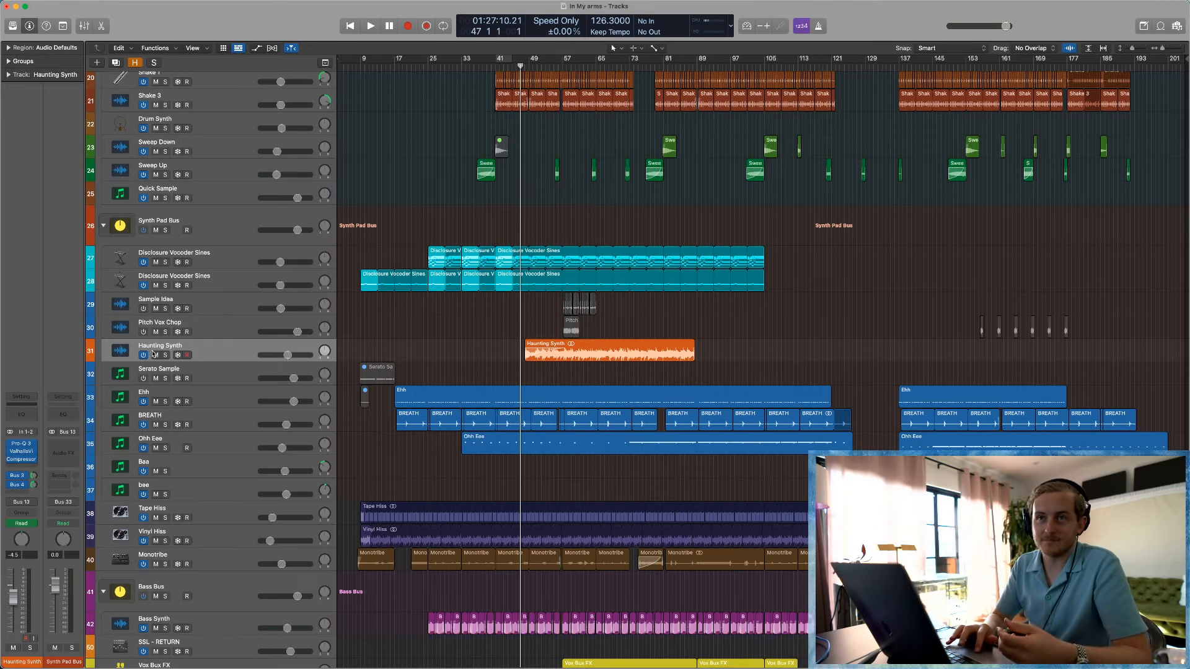
Step: Solo the Haunting Synth track and play its region from bar 47 to about bar 55
{"action": "key", "text": "s"}
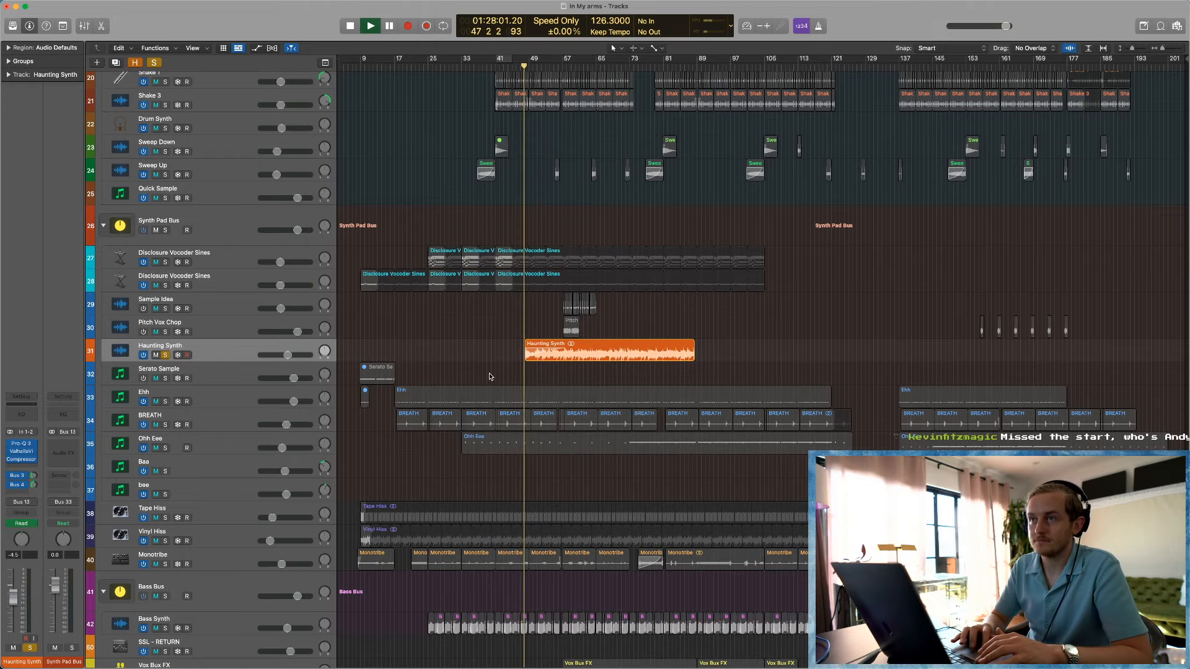
{"action": "key", "text": "super+Right"}
{"action": "key", "text": "super+Right"}
{"action": "key", "text": "super+Right"}
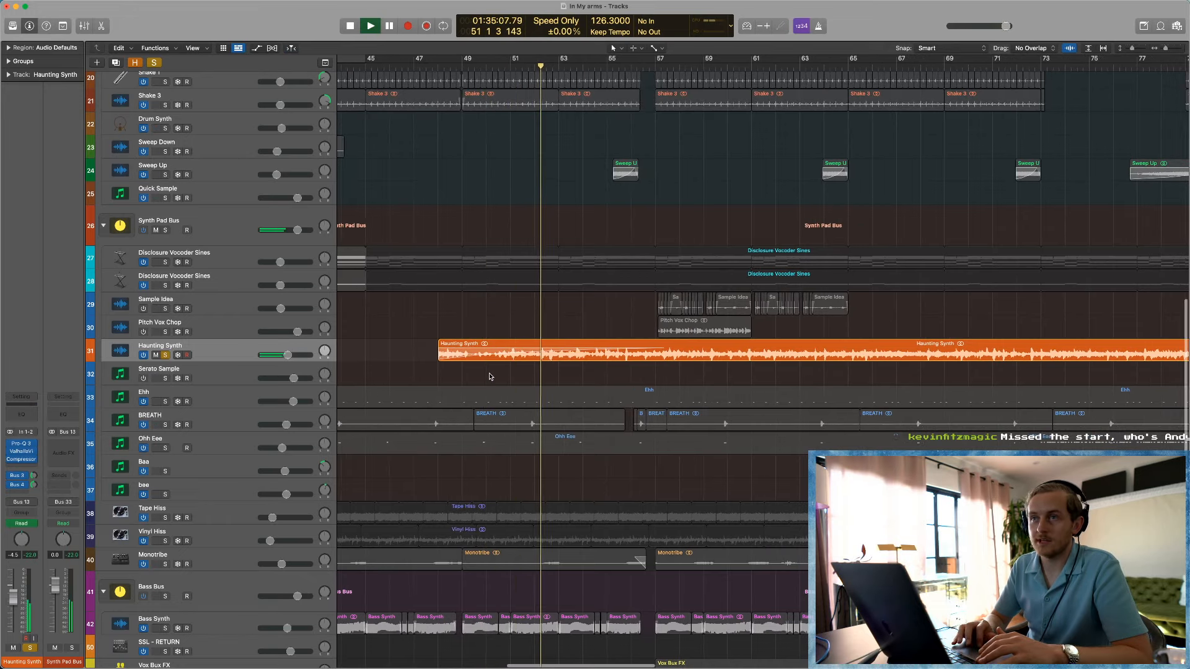
{"action": "key", "text": "super+Left"}
{"action": "key", "text": "super+Left"}
{"action": "key", "text": "super+Left"}
{"action": "key", "text": "super+Left"}
{"action": "key", "text": "super+Left"}
{"action": "scroll", "coordinate": [164, 508], "scroll_direction": "down", "scroll_amount": 5}
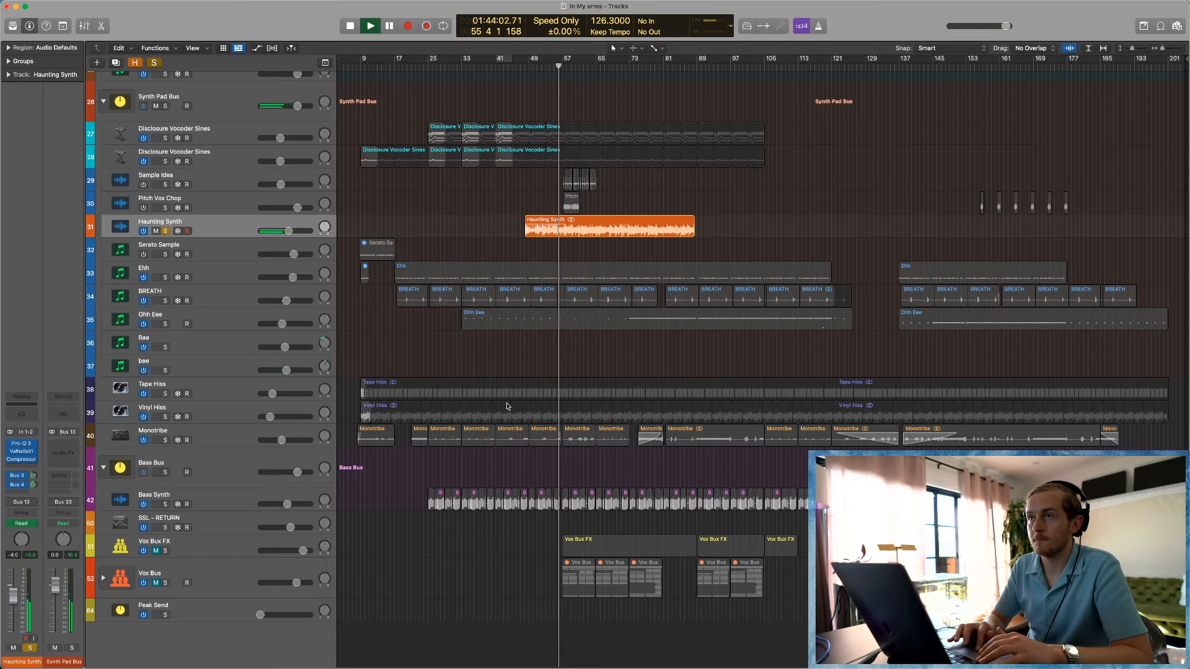
Step: Turn off the Haunting Synth solo, stop playback, and switch off both Disclosure Vocoder Sines tracks
{"action": "key", "text": "s"}
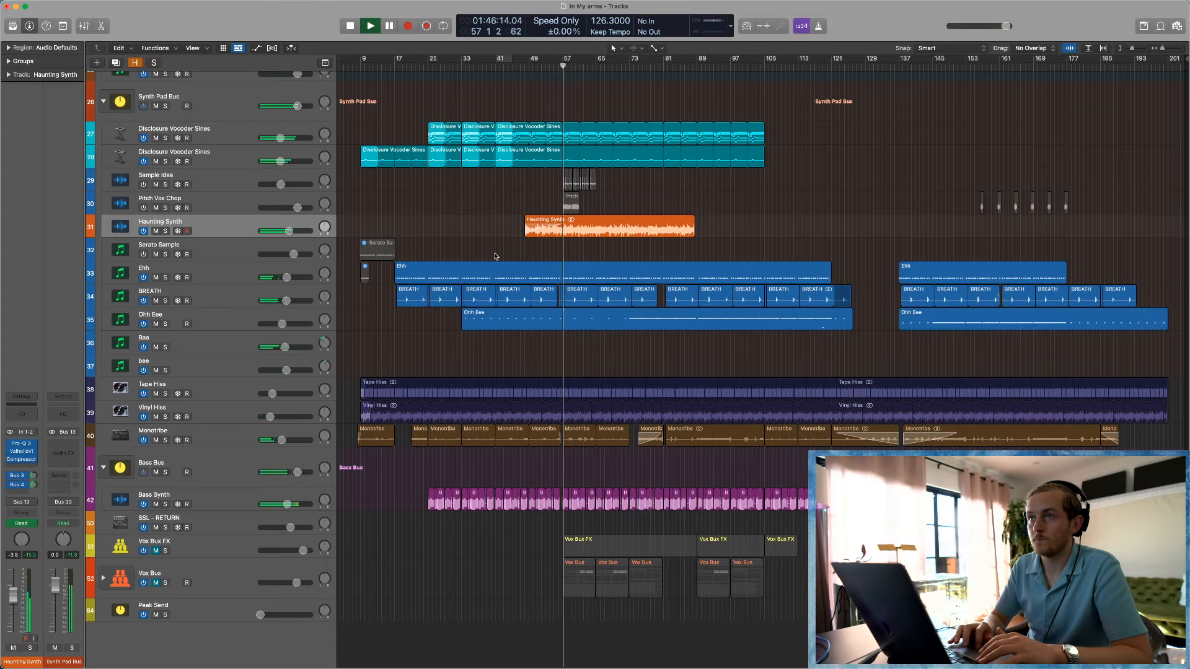
{"action": "key", "text": "space"}
{"action": "scroll", "coordinate": [195, 210], "scroll_direction": "up", "scroll_amount": 3}
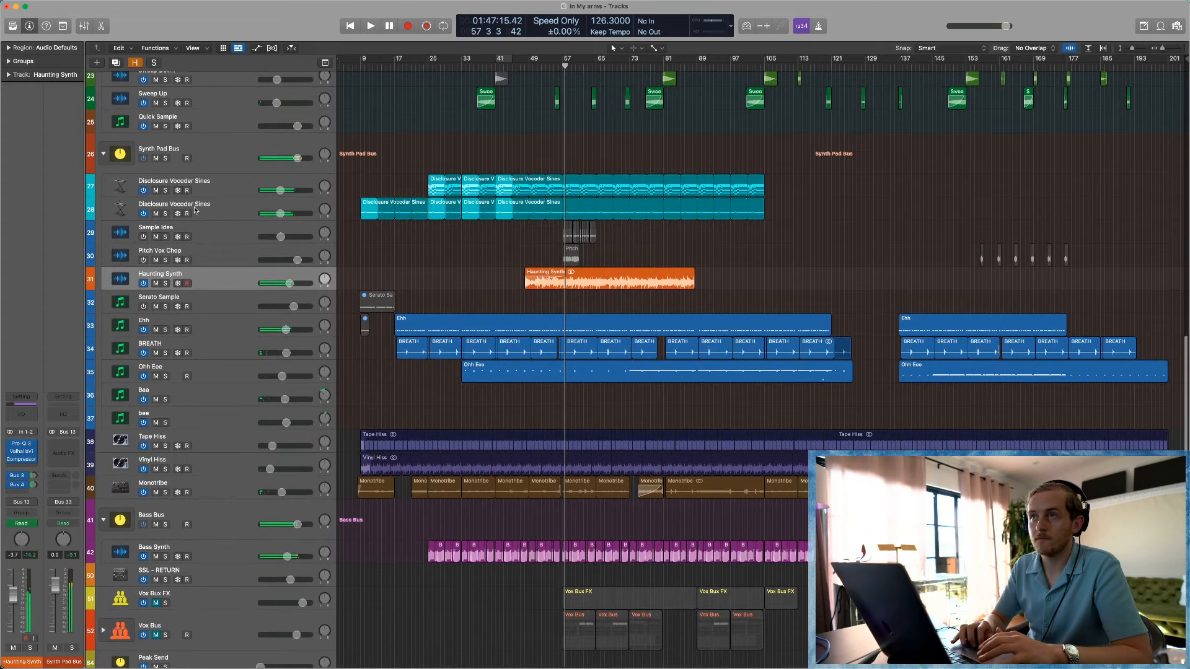
{"action": "left_click", "coordinate": [144, 191]}
{"action": "left_click", "coordinate": [143, 213]}
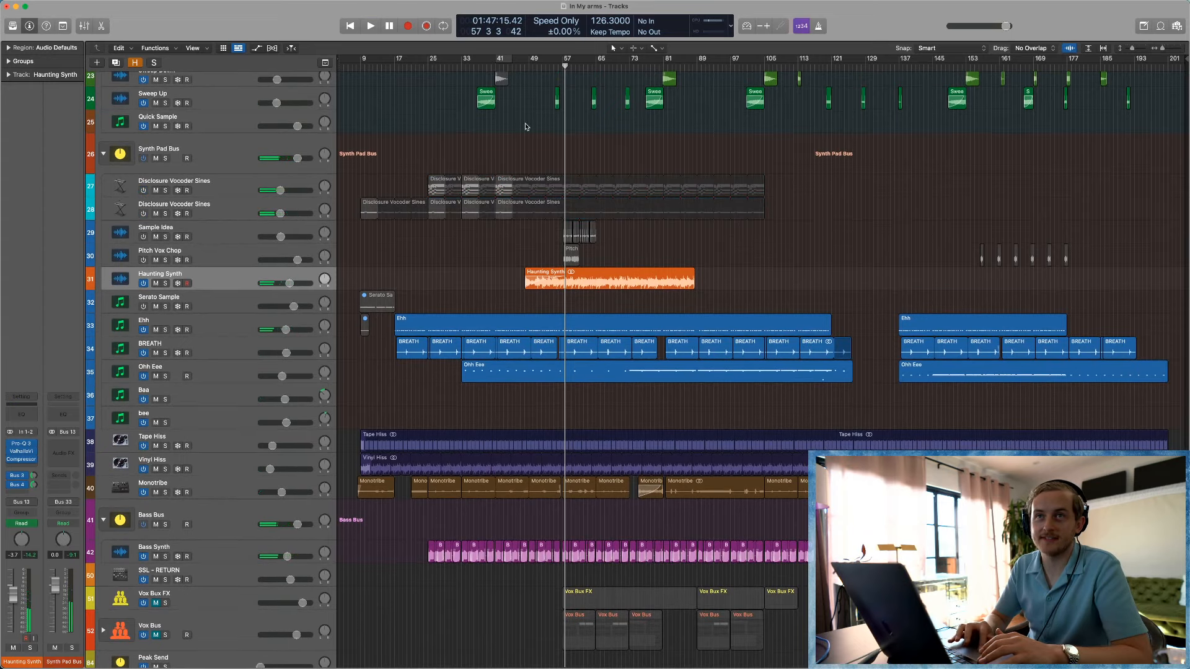
Step: Play the song from about bar 47 without the vocoder chords, following the Haunting Synth waveform up close
{"action": "left_click", "coordinate": [523, 66]}
{"action": "key", "text": "space"}
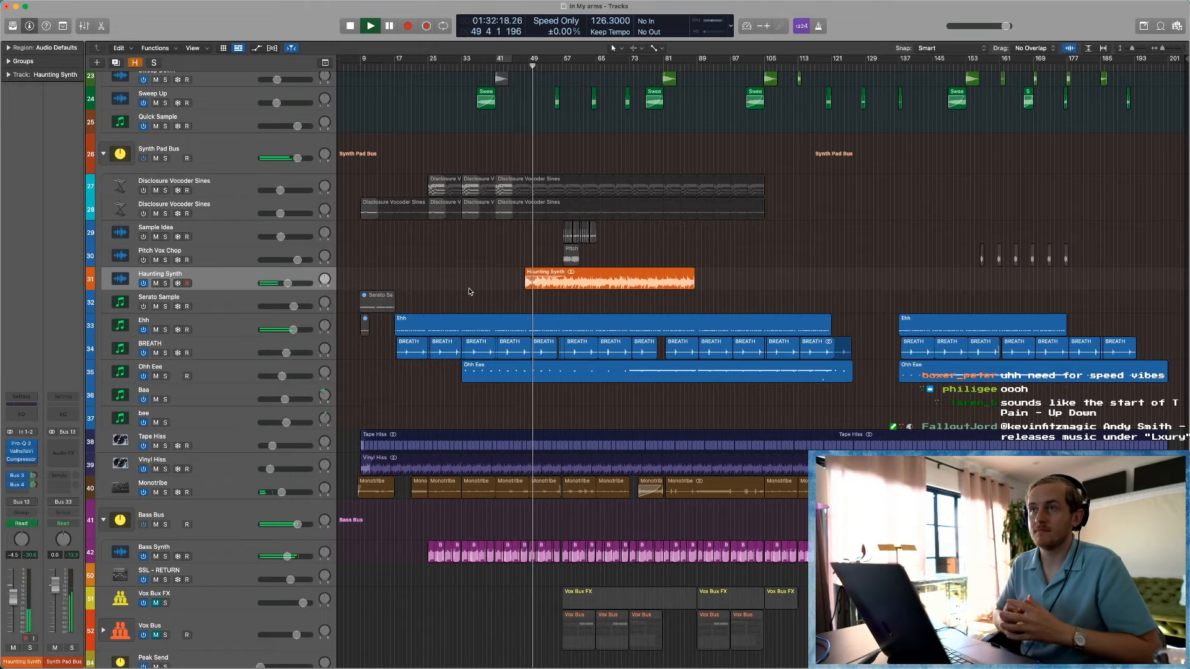
{"action": "scroll", "coordinate": [547, 336], "scroll_direction": "up", "scroll_amount": 1}
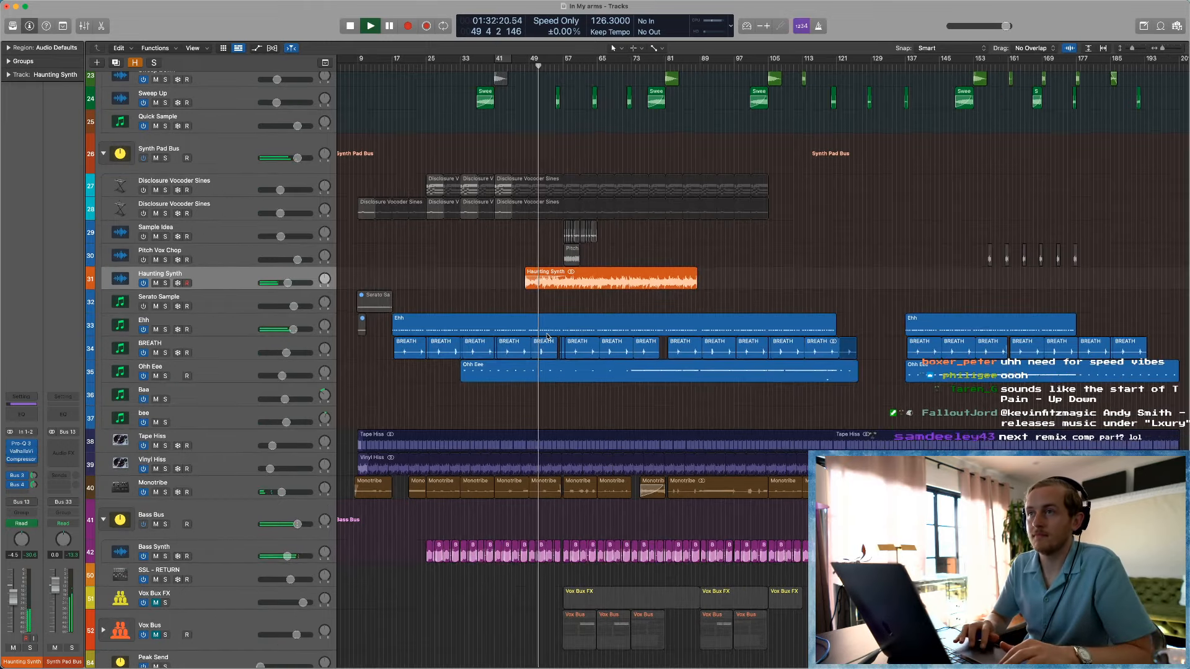
{"action": "scroll", "coordinate": [547, 336], "scroll_direction": "up", "scroll_amount": 5}
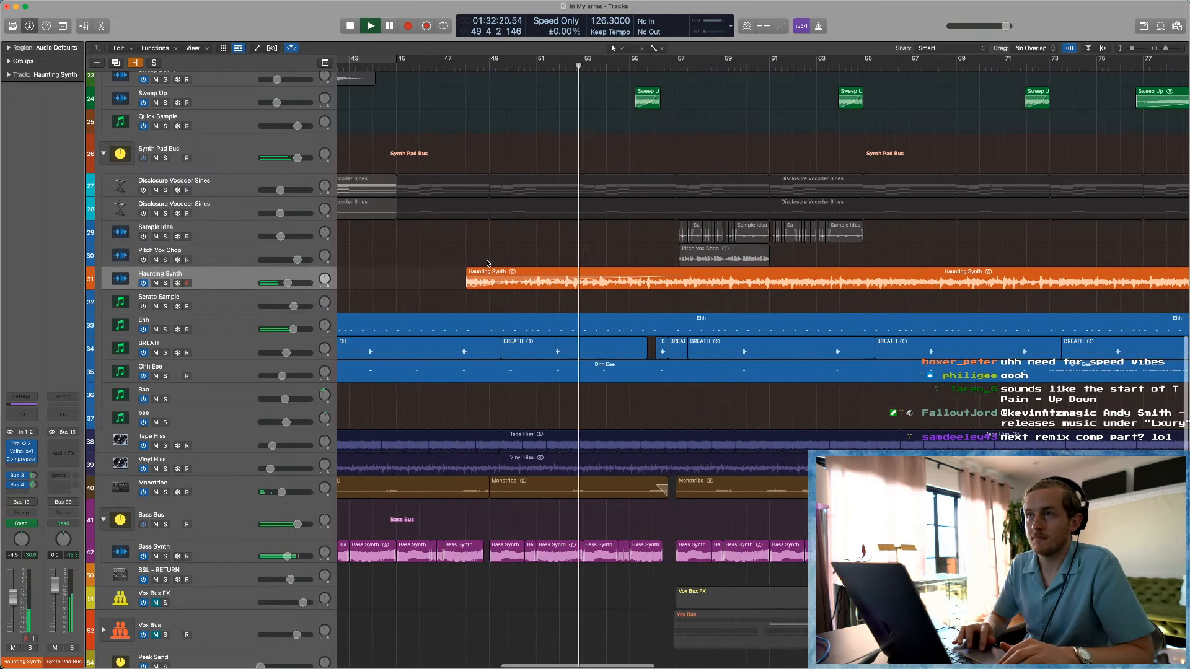
{"action": "scroll", "coordinate": [522, 286], "scroll_direction": "up", "scroll_amount": 5}
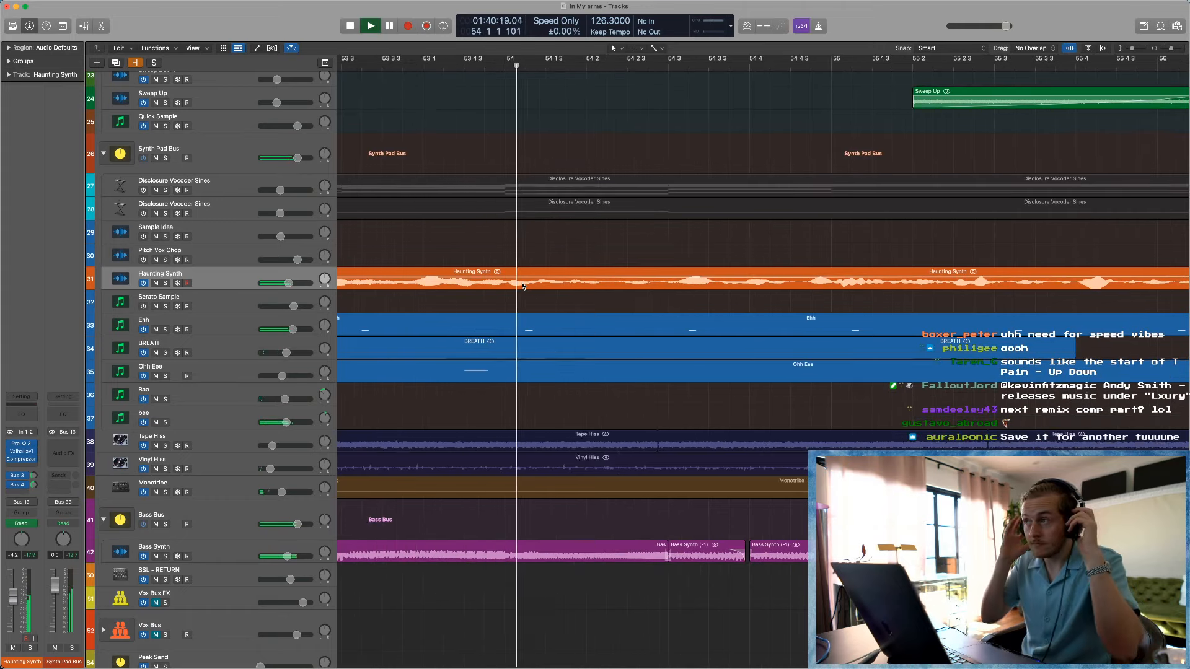
{"action": "key", "text": "super+Down"}
{"action": "key", "text": "super+Down"}
{"action": "key", "text": "super+Down"}
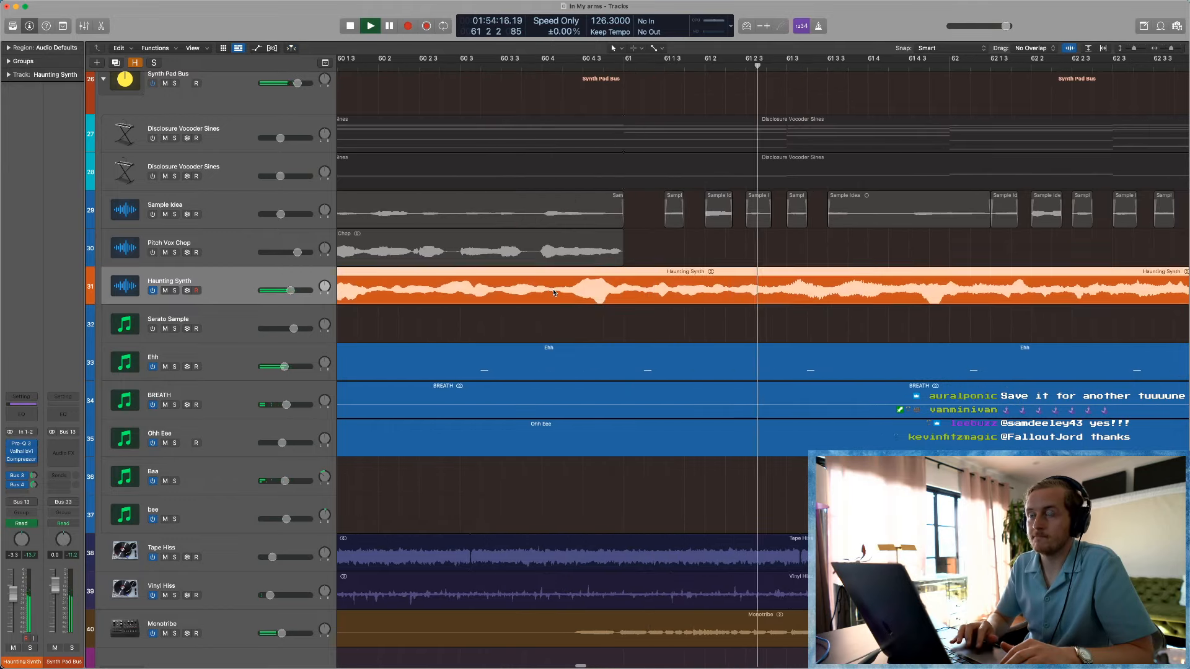
{"action": "left_click", "coordinate": [556, 290]}
{"action": "left_click_drag", "start_coordinate": [557, 291], "coordinate": [564, 291]}
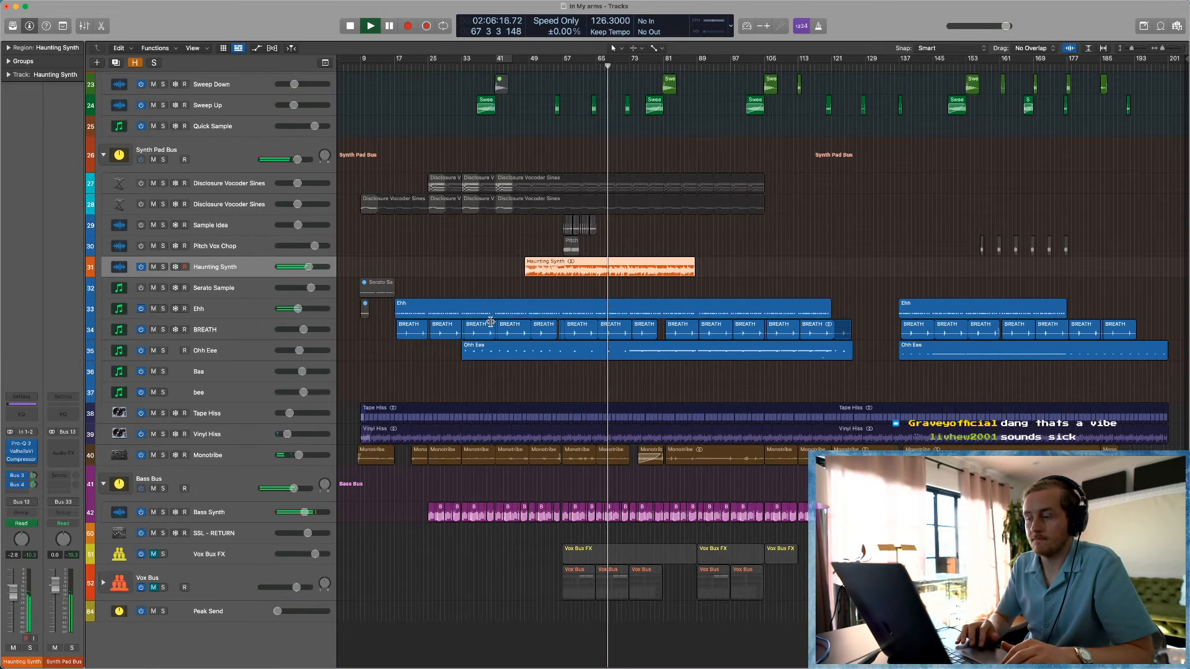
Step: Lower the Haunting Synth track's volume slightly with the automation lanes shown, and mute the track after stopping playback
{"action": "left_click", "coordinate": [503, 274]}
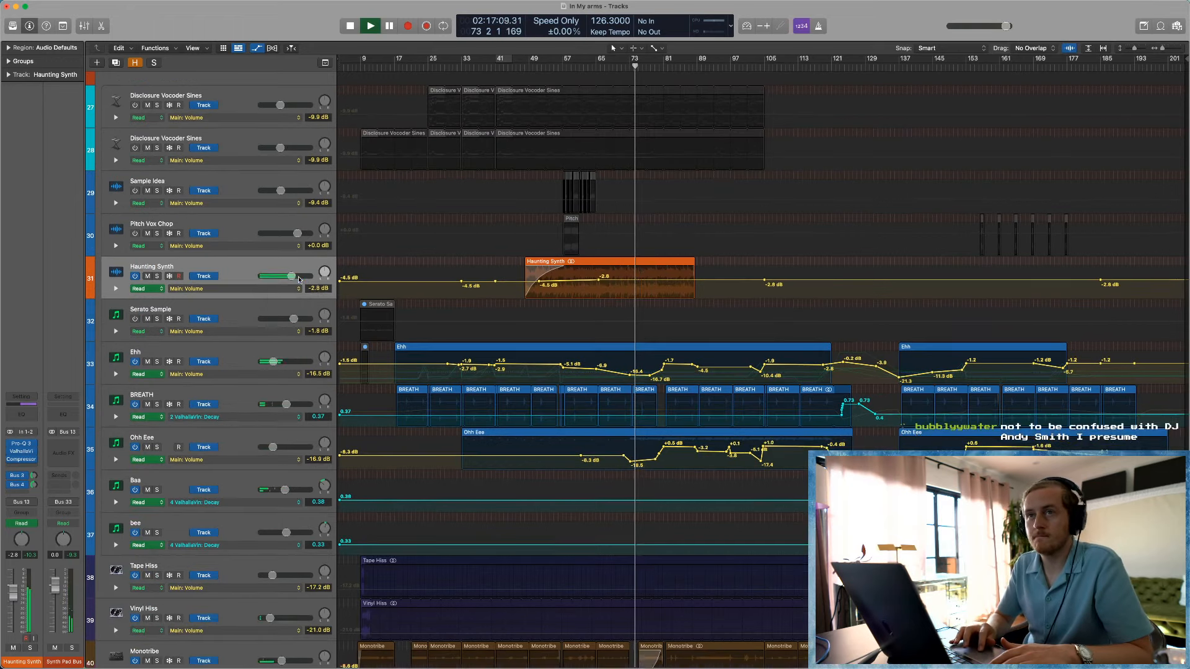
{"action": "left_click_drag", "start_coordinate": [291, 276], "coordinate": [288, 276]}
{"action": "key", "text": "a"}
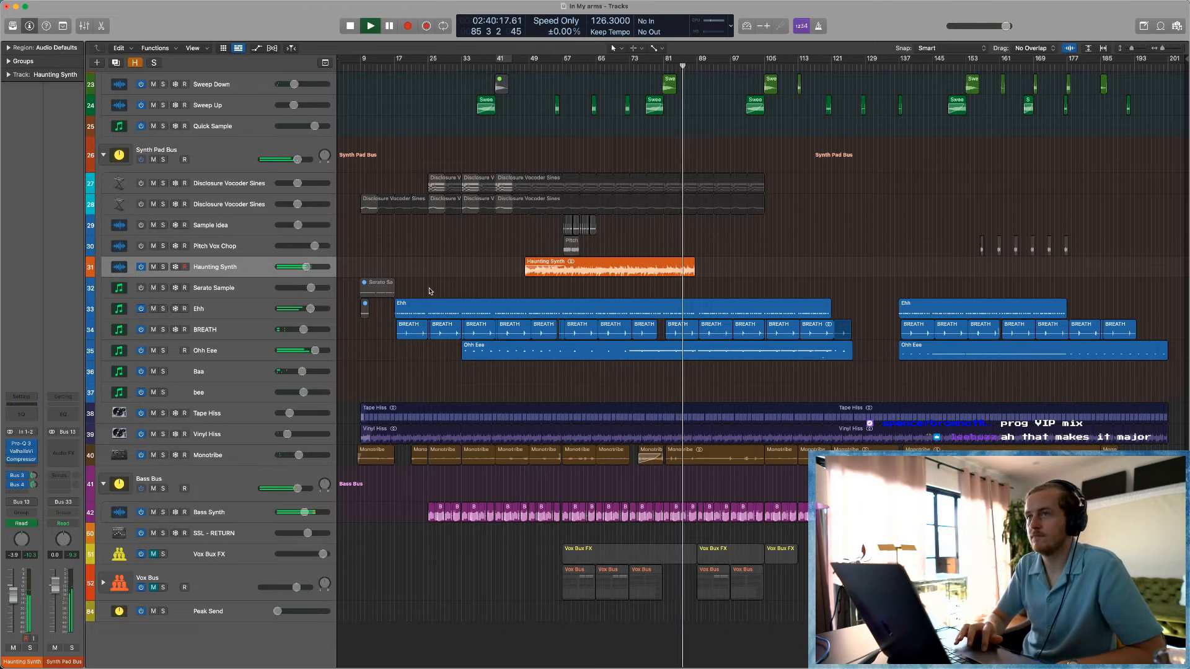
{"action": "key", "text": "space"}
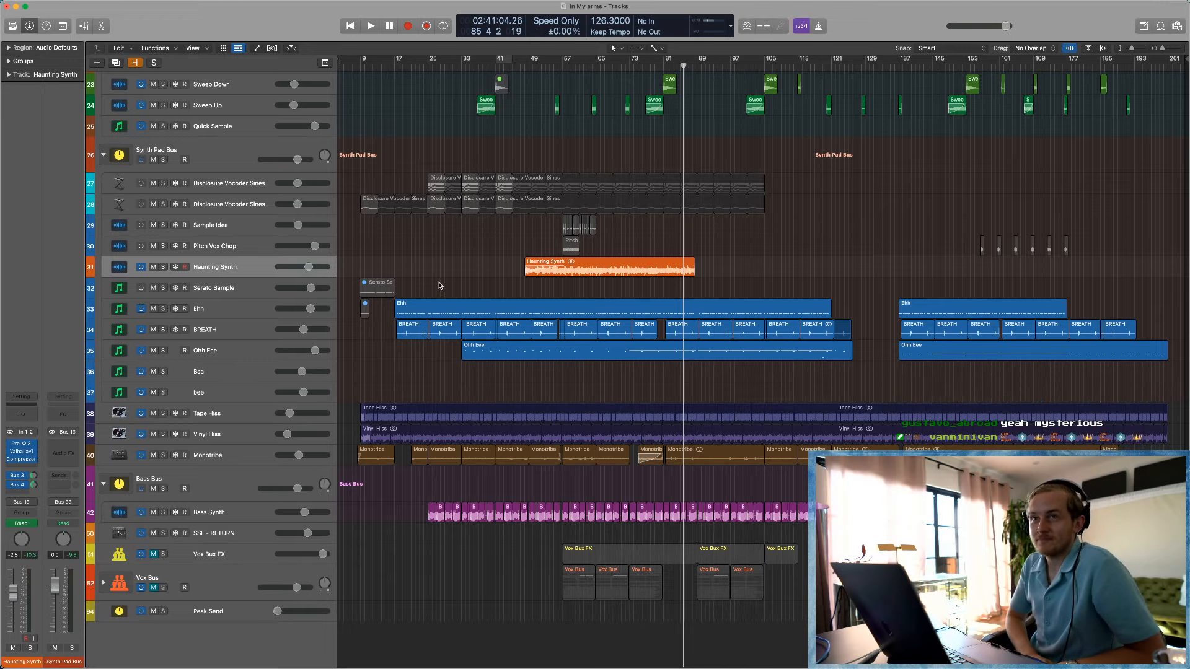
{"action": "left_click", "coordinate": [152, 267]}
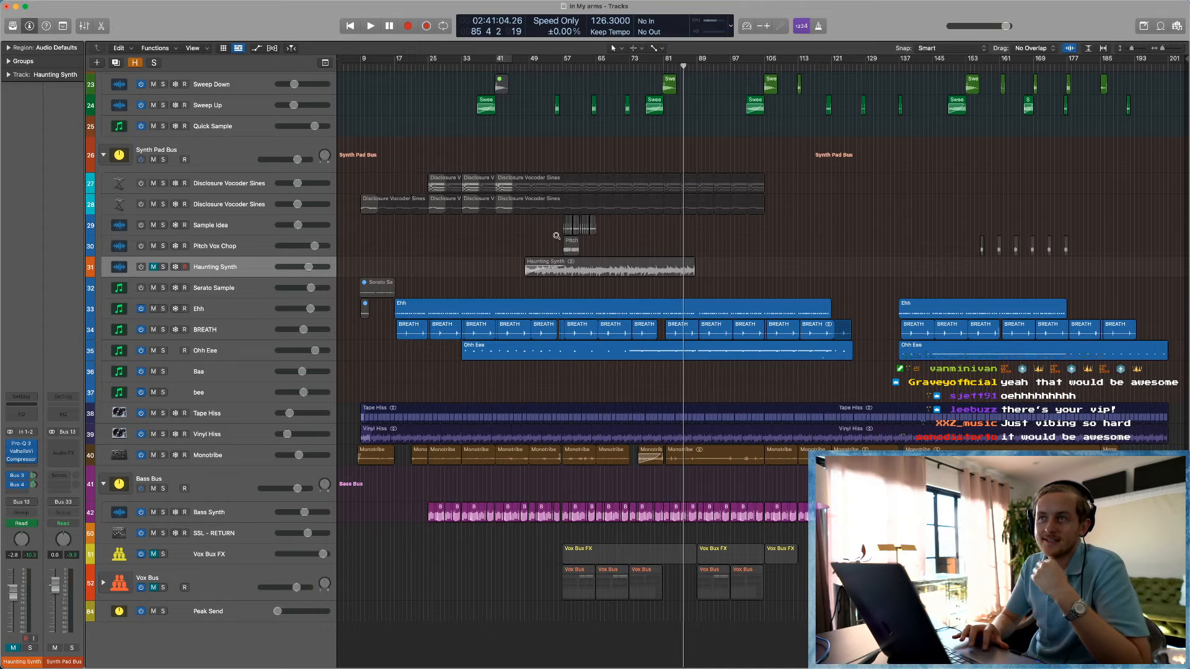
Step: Turn on and solo the Pitch Vox Chop track, with its region at bar 57 enlarged
{"action": "left_click_drag", "start_coordinate": [556, 236], "coordinate": [605, 277]}
{"action": "scroll", "coordinate": [664, 371], "scroll_direction": "right", "scroll_amount": 5}
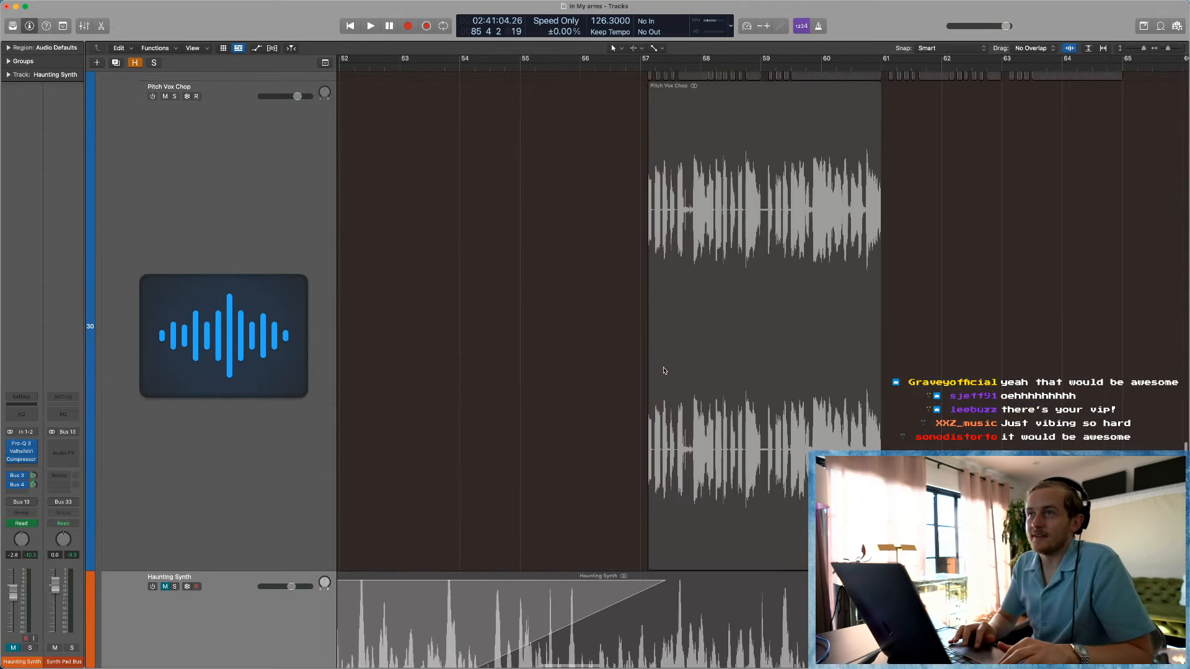
{"action": "scroll", "coordinate": [664, 370], "scroll_direction": "down", "scroll_amount": 5}
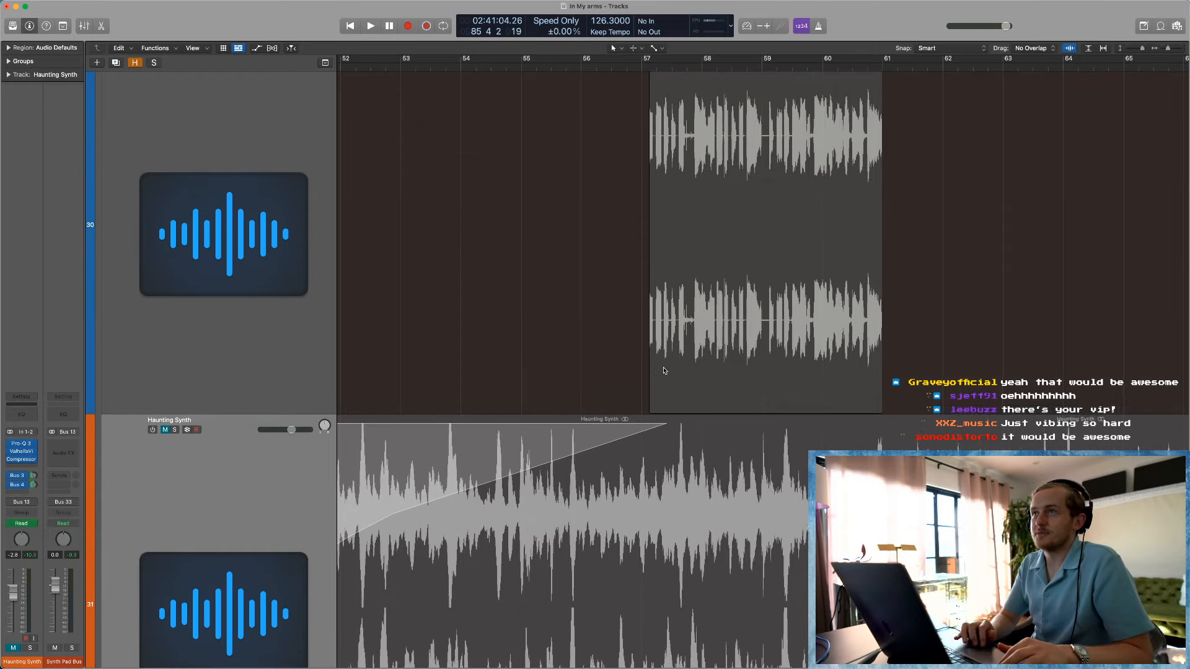
{"action": "scroll", "coordinate": [665, 371], "scroll_direction": "up", "scroll_amount": 3}
{"action": "scroll", "coordinate": [664, 371], "scroll_direction": "right", "scroll_amount": 5}
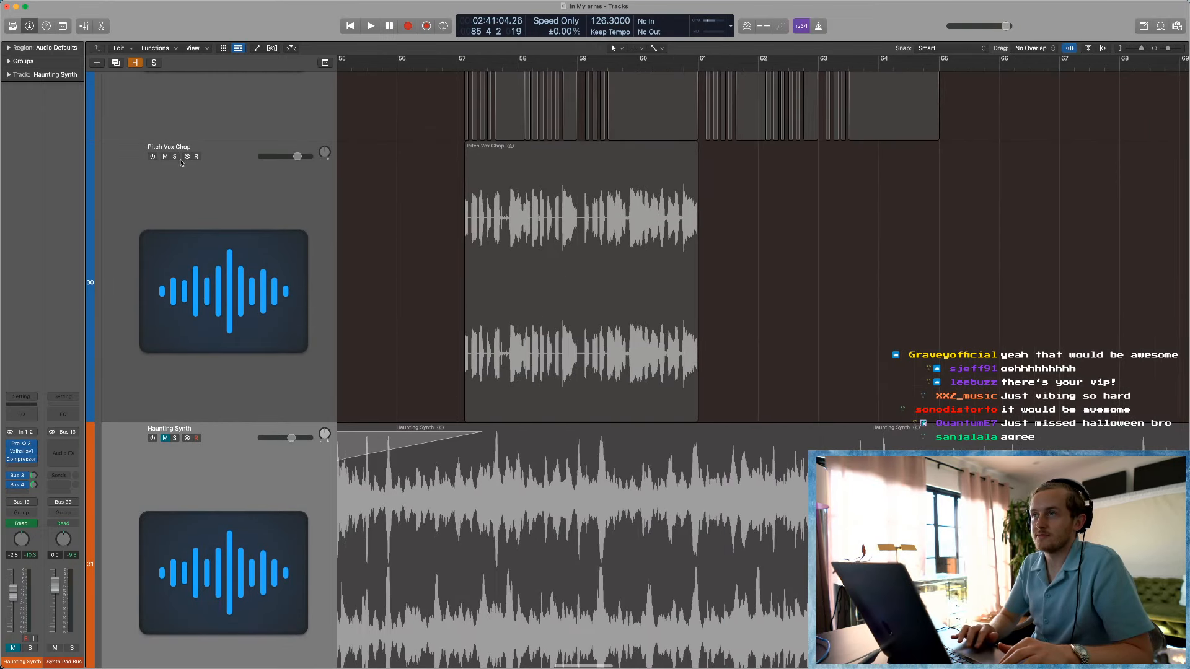
{"action": "left_click", "coordinate": [152, 157]}
{"action": "left_click", "coordinate": [176, 157]}
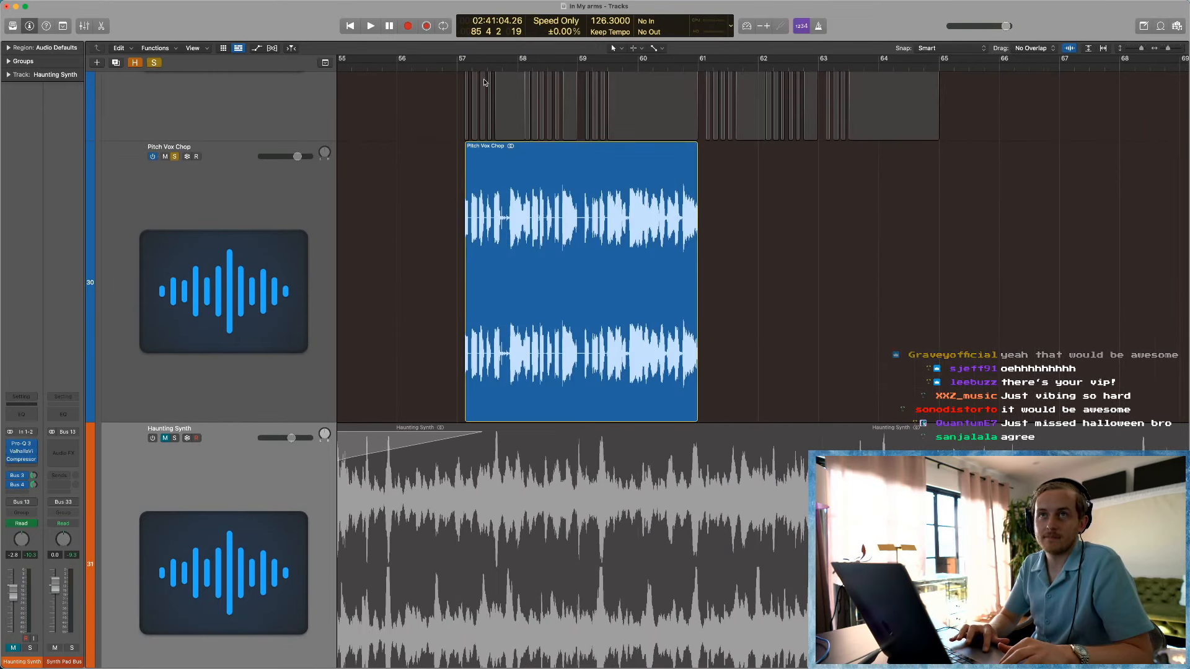
Step: Play the Pitch Vox Chop region from bar 57, and set a cycle range from bar 57 to bar 61
{"action": "left_click", "coordinate": [467, 67]}
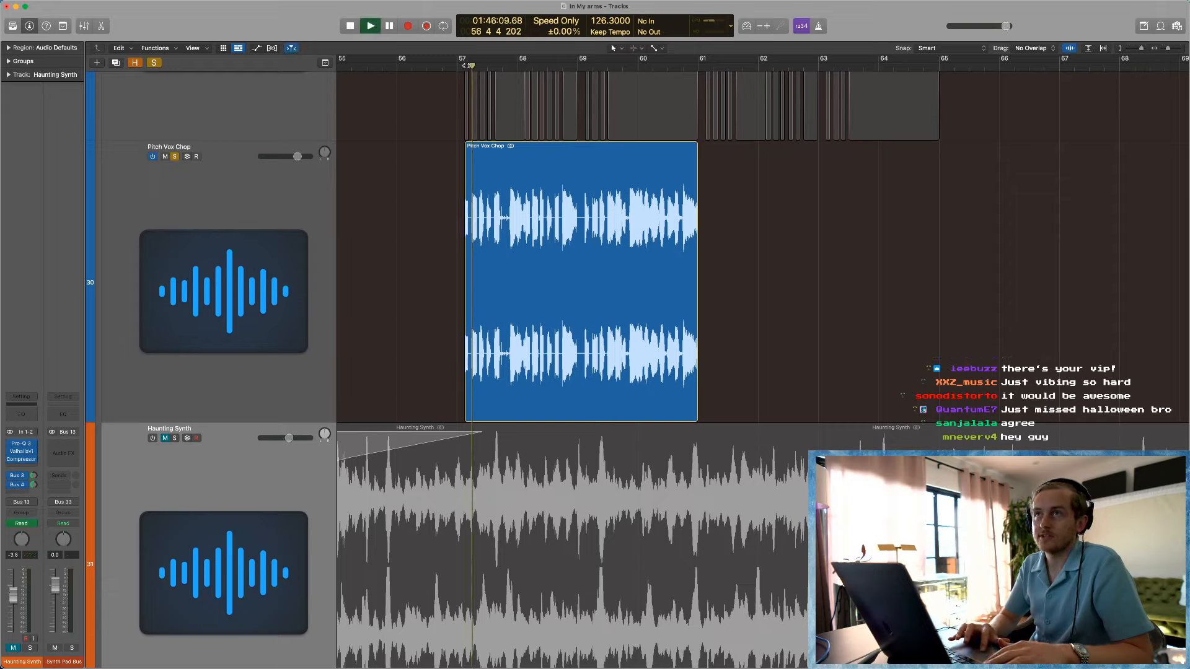
{"action": "key", "text": "space"}
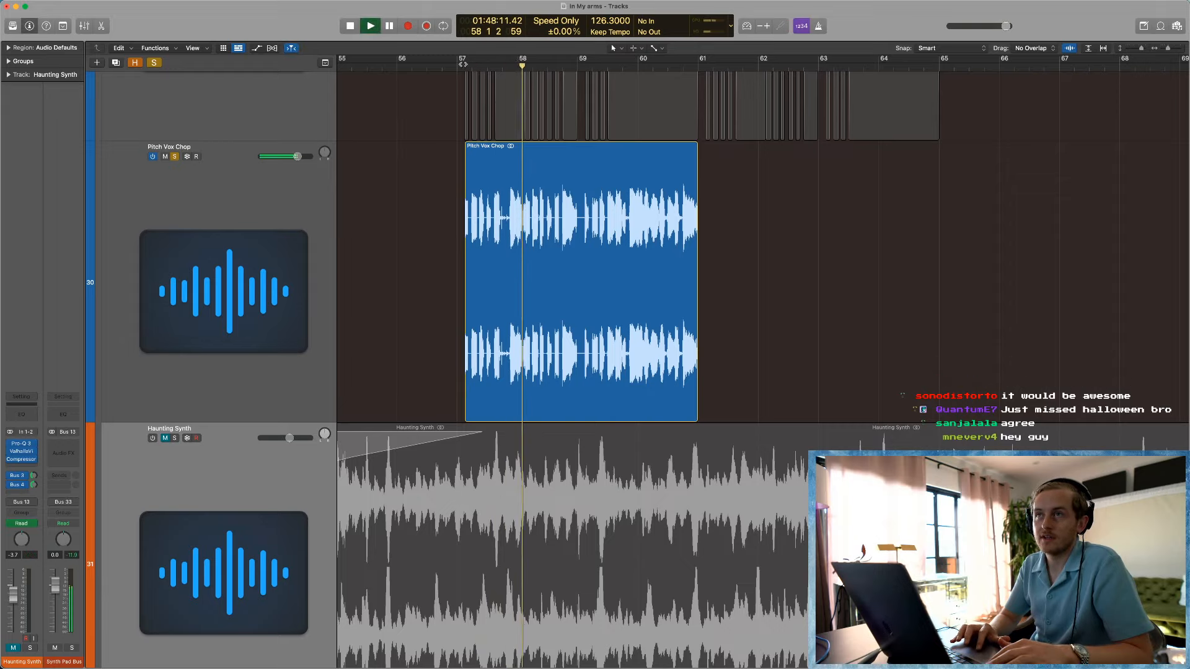
{"action": "key", "text": "space"}
{"action": "left_click_drag", "start_coordinate": [459, 64], "coordinate": [699, 63]}
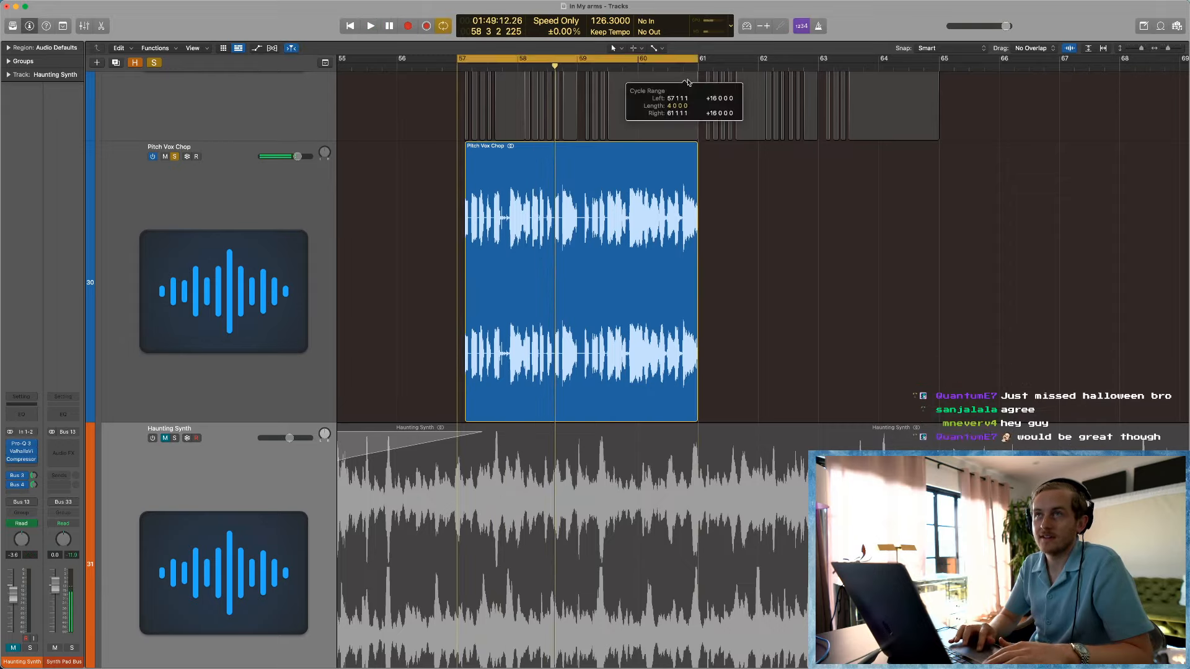
{"action": "scroll", "coordinate": [343, 286], "scroll_direction": "up", "scroll_amount": 3}
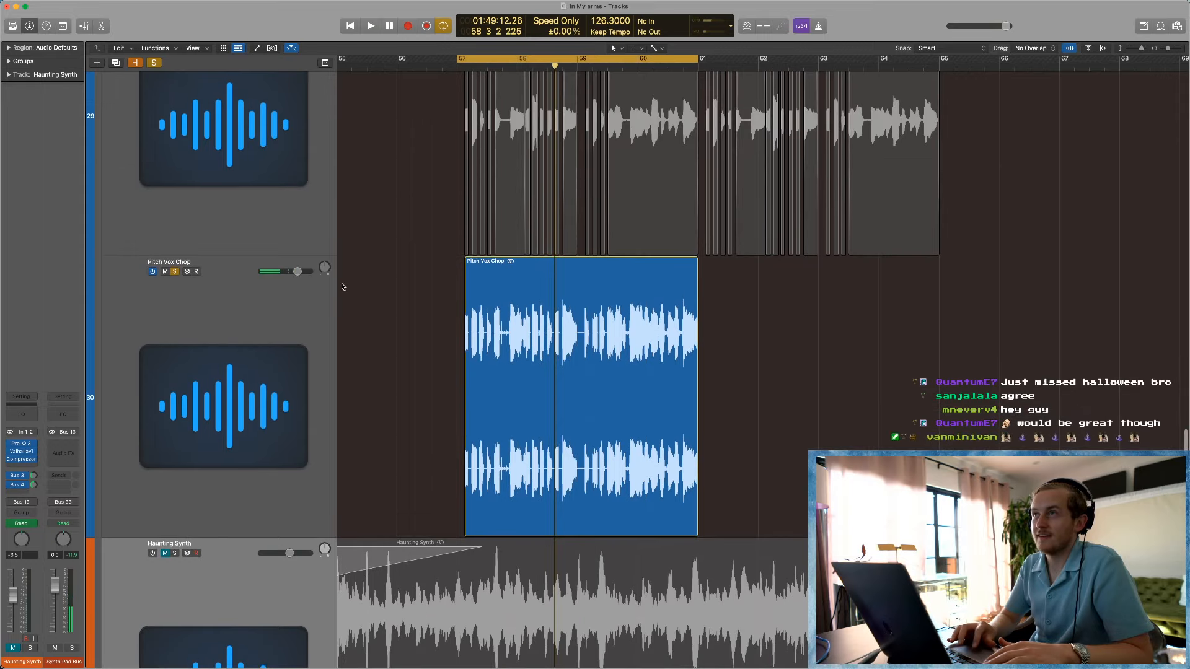
Step: Unsolo and unmute the Pitch Vox Chop track and play it with the full mix over the bar 57 to 61 cycle
{"action": "left_click", "coordinate": [175, 272]}
{"action": "scroll", "coordinate": [444, 356], "scroll_direction": "down", "scroll_amount": 4}
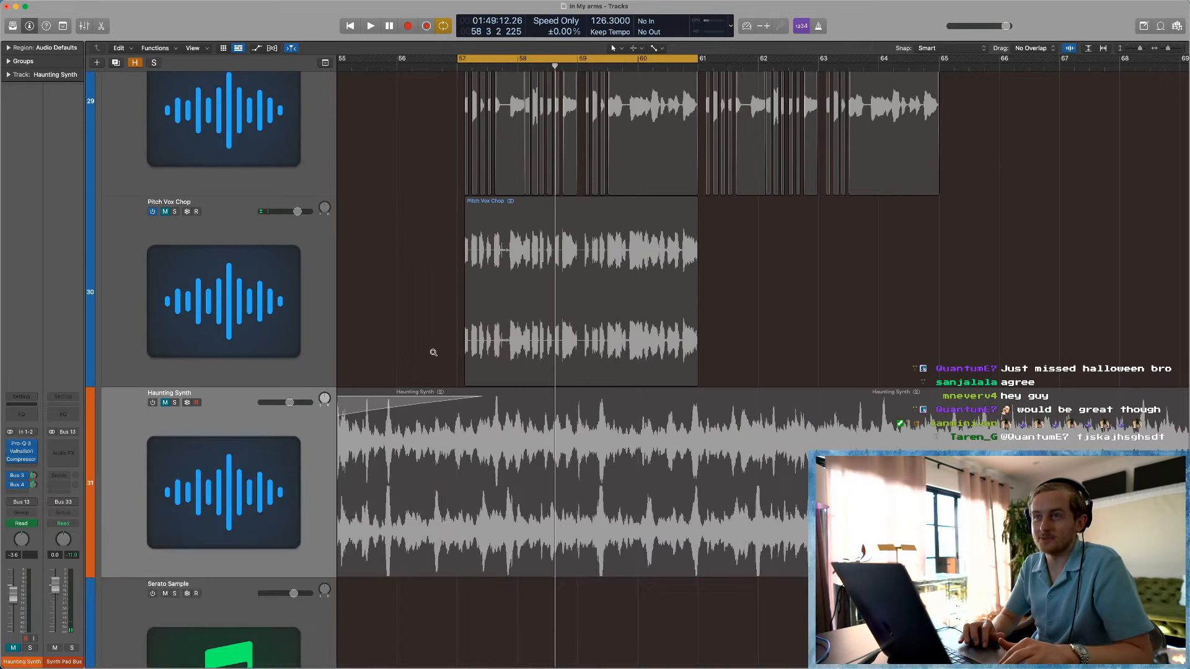
{"action": "left_click", "coordinate": [167, 261]}
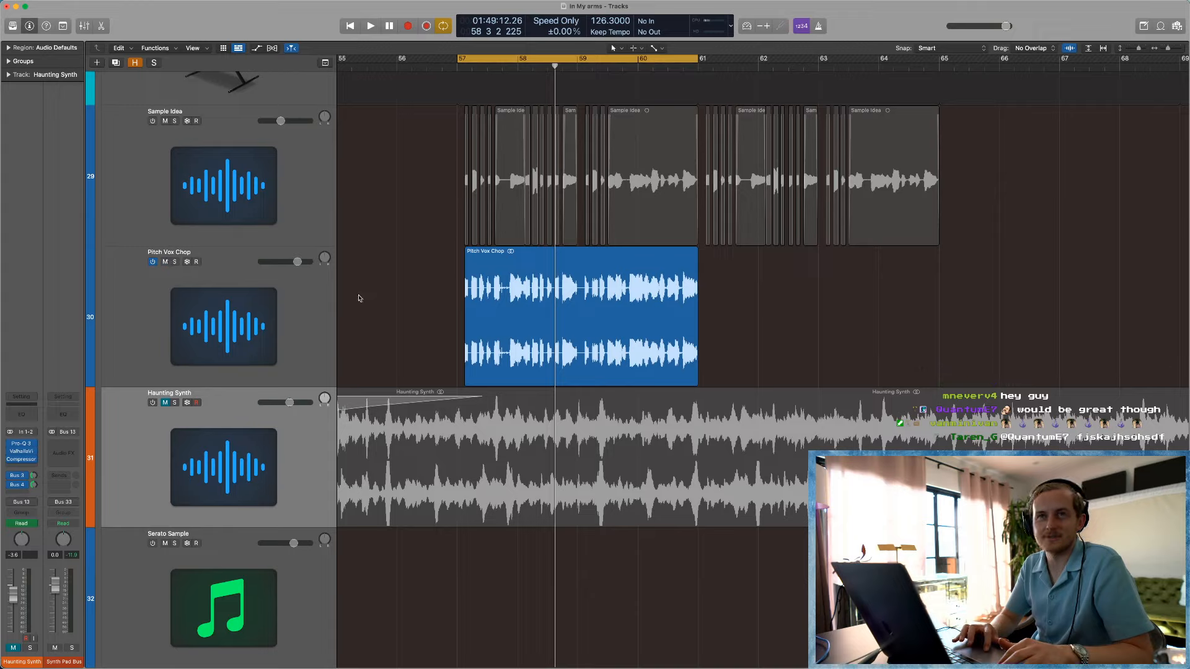
{"action": "key", "text": "space"}
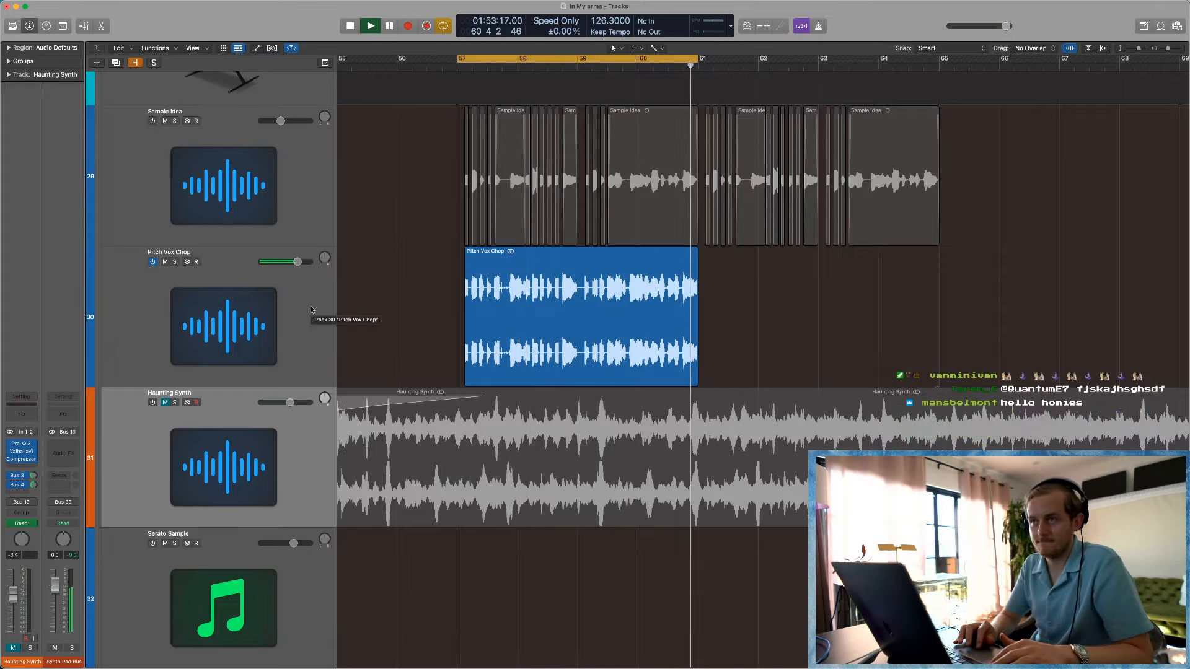
{"action": "scroll", "coordinate": [311, 310], "scroll_direction": "up", "scroll_amount": 1}
{"action": "scroll", "coordinate": [312, 310], "scroll_direction": "up", "scroll_amount": 5}
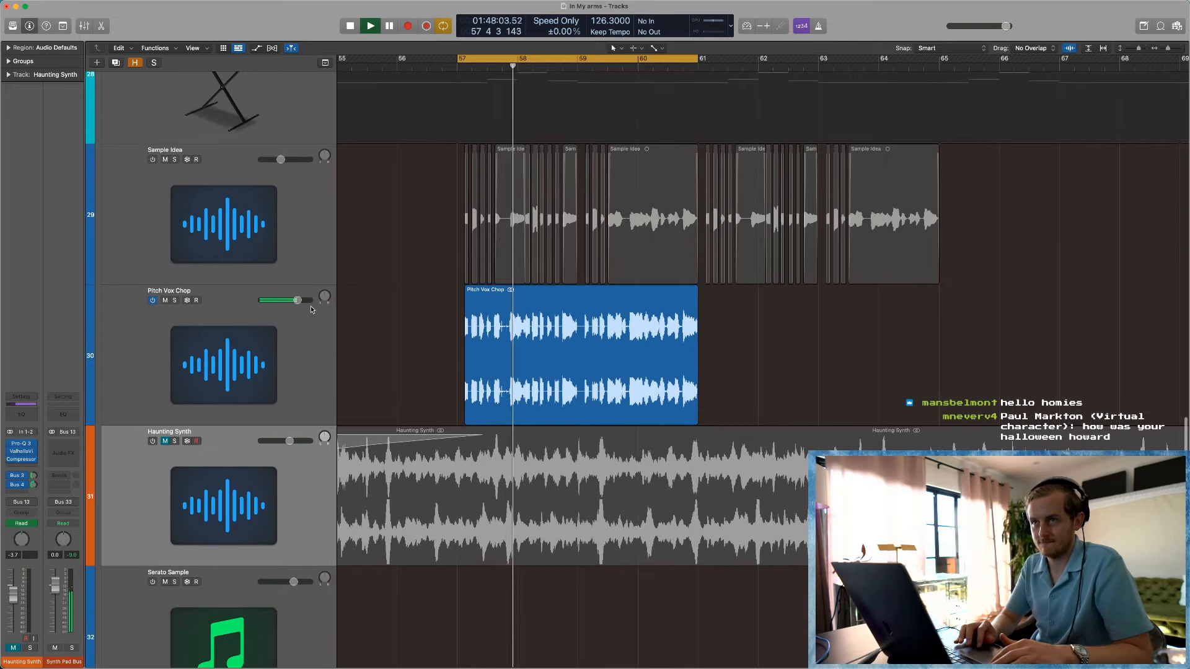
{"action": "key", "text": "space"}
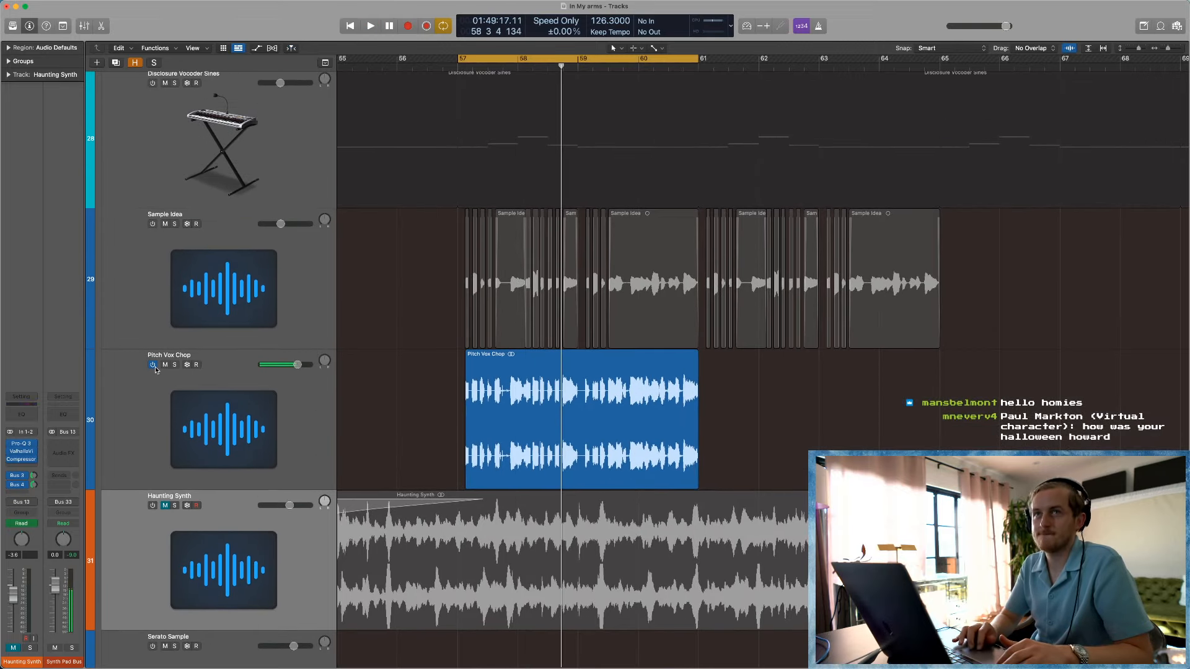
Step: Mute the Pitch Vox Chop track, and select and turn on the Sample Idea track
{"action": "left_click", "coordinate": [165, 364]}
{"action": "left_click", "coordinate": [153, 366]}
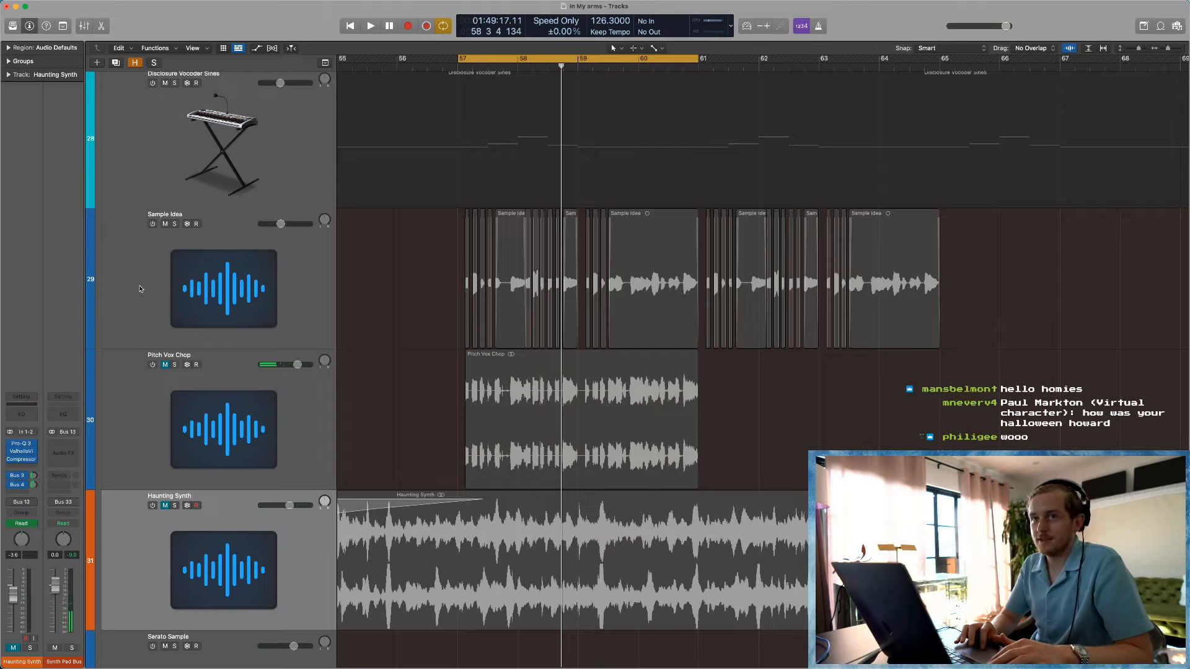
{"action": "left_click", "coordinate": [141, 289]}
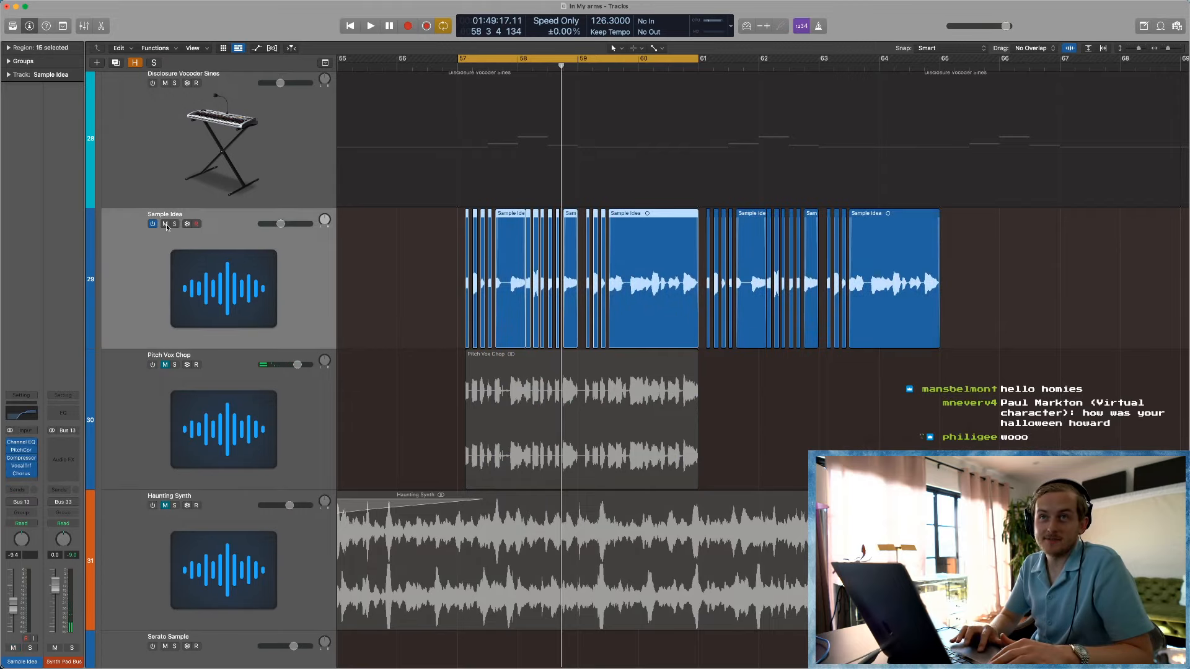
{"action": "left_click", "coordinate": [165, 224]}
{"action": "left_click", "coordinate": [165, 224]}
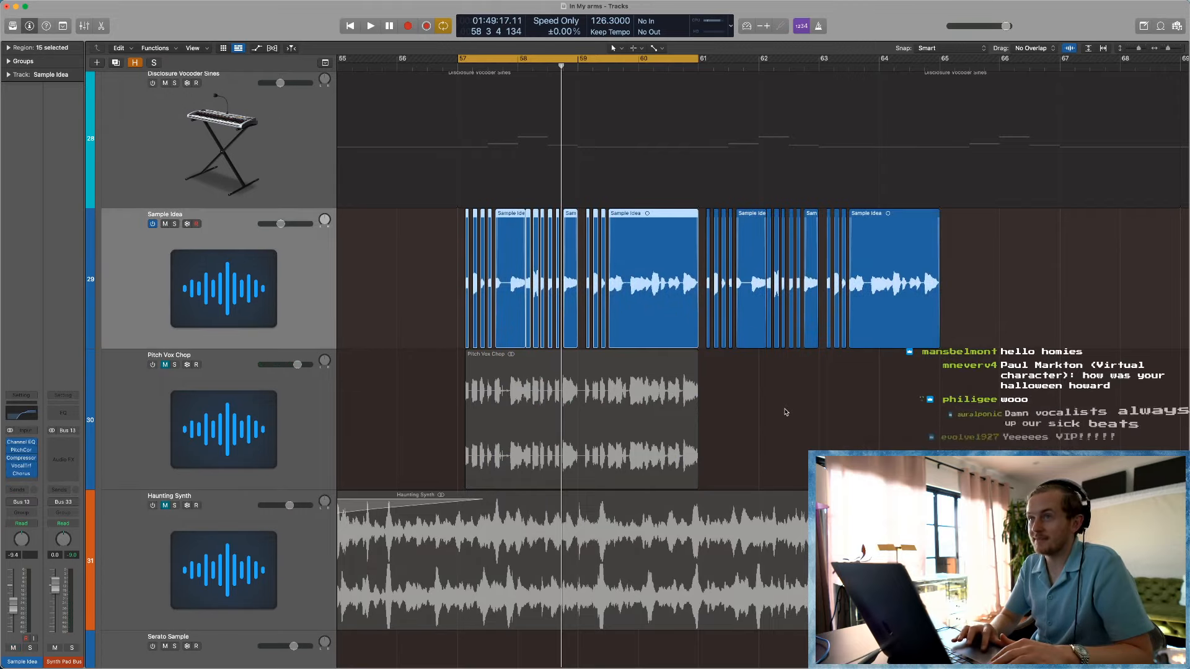
{"action": "left_click", "coordinate": [785, 412]}
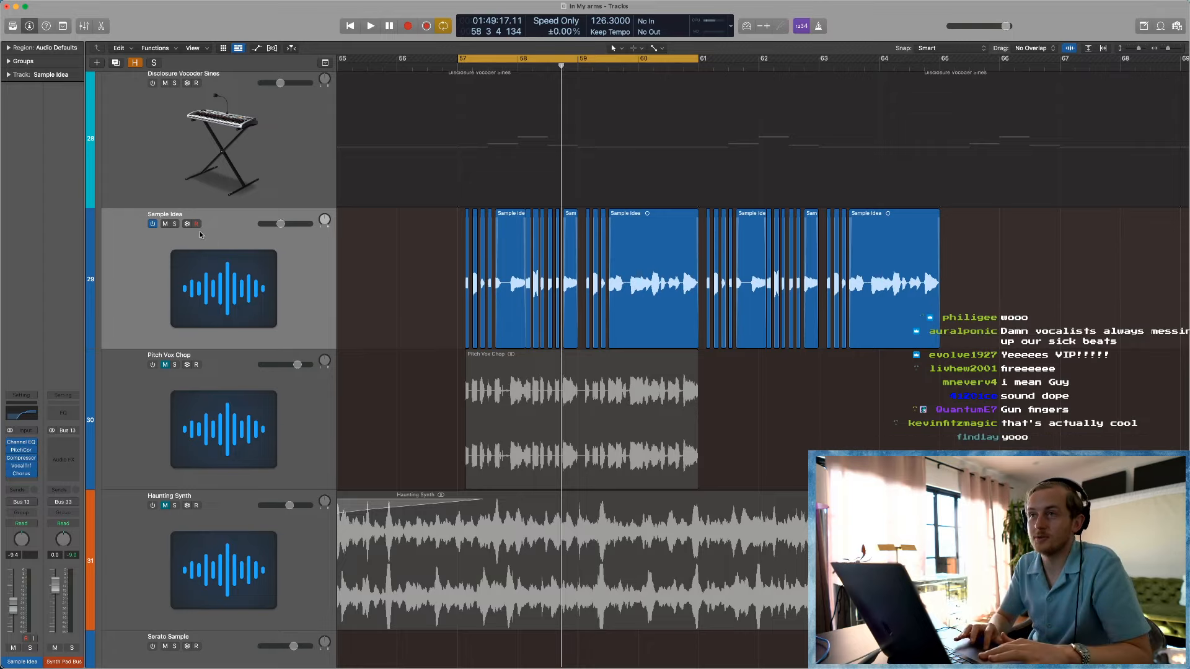
Step: Play the Sample Idea chops within the bar 57 to 61 cycle, both soloed and with the full mix
{"action": "key", "text": "space"}
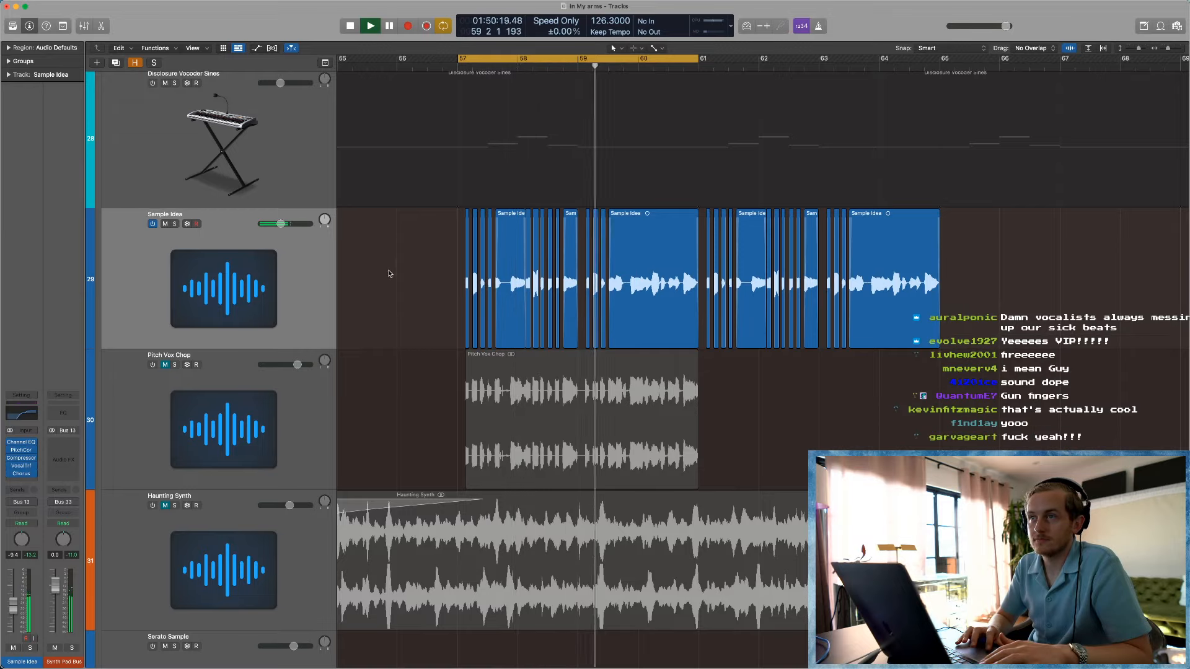
{"action": "key", "text": "space"}
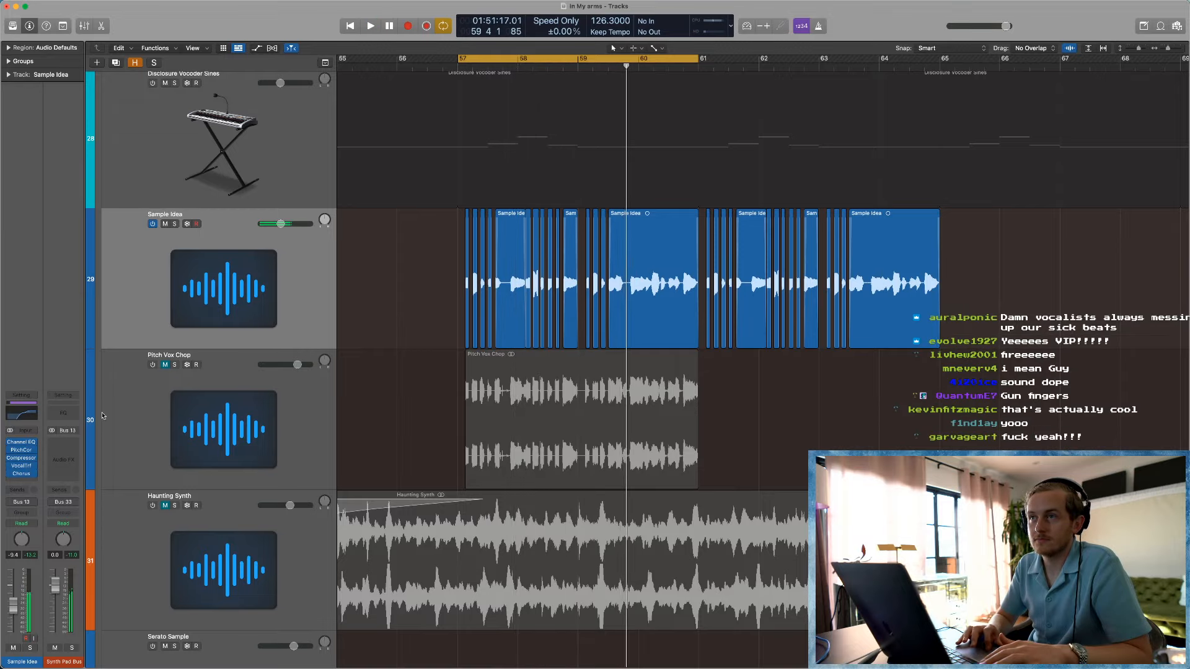
{"action": "left_click", "coordinate": [176, 224]}
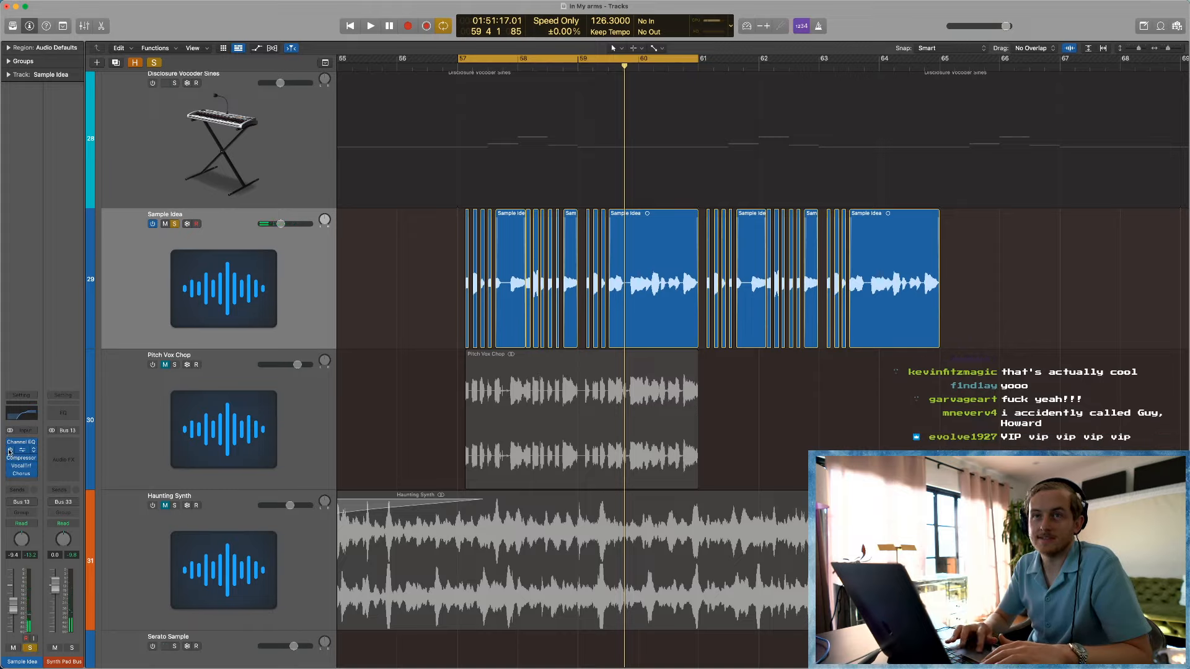
{"action": "key", "text": "Return"}
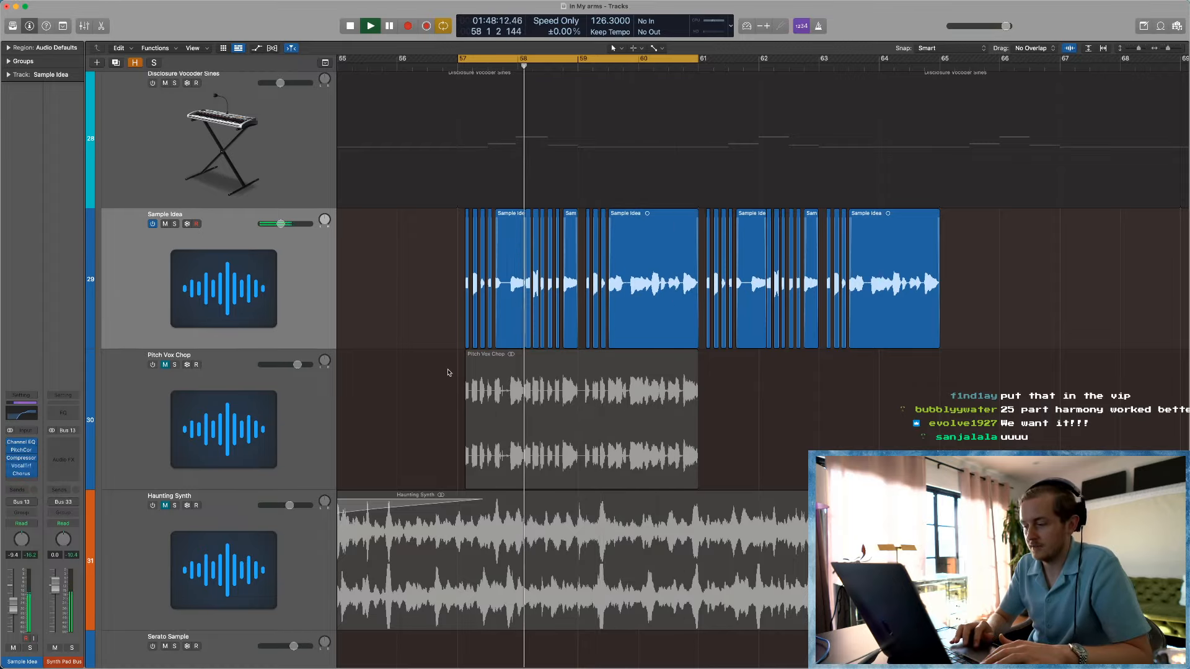
{"action": "key", "text": "space"}
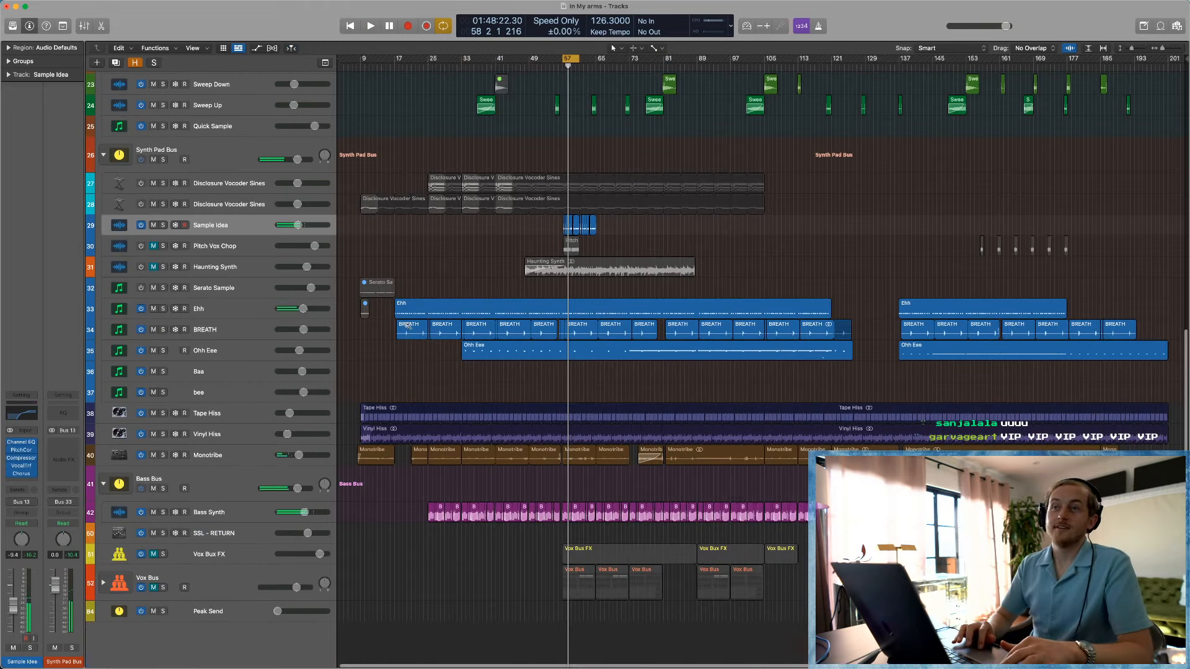
Step: Mute the Sample Idea and Disclosure Vocoder Sines tracks, and show the whole arrangement
{"action": "left_click", "coordinate": [407, 326], "text": "ctrl+alt"}
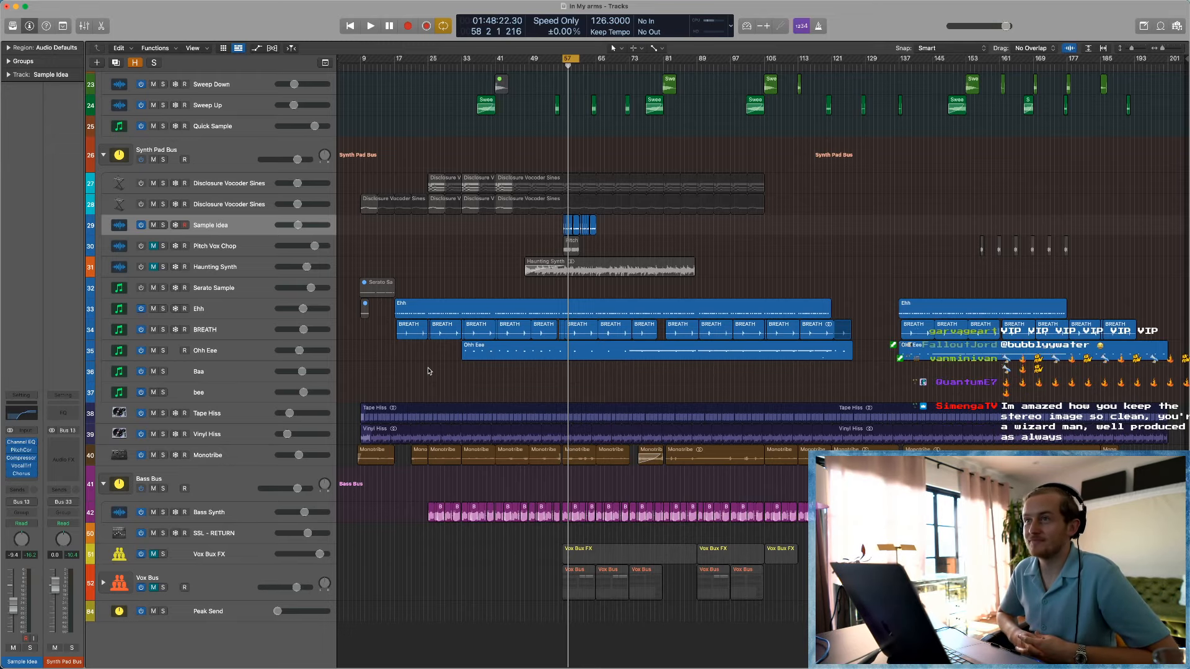
{"action": "scroll", "coordinate": [430, 370], "scroll_direction": "up", "scroll_amount": 3}
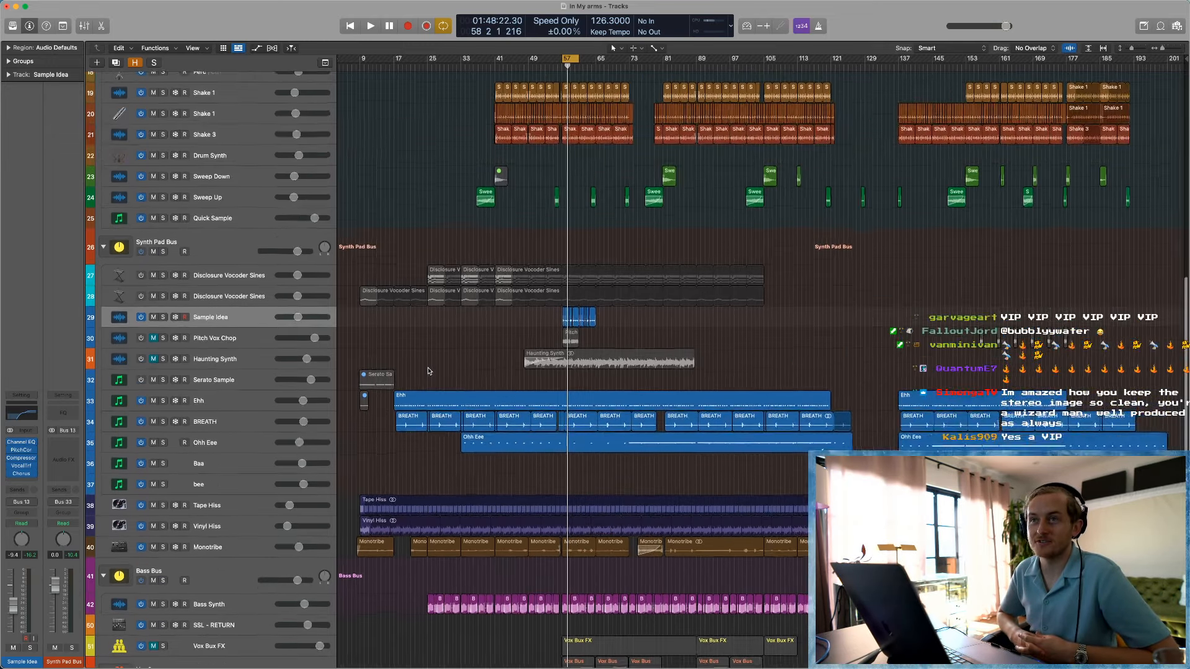
{"action": "left_click", "coordinate": [153, 321]}
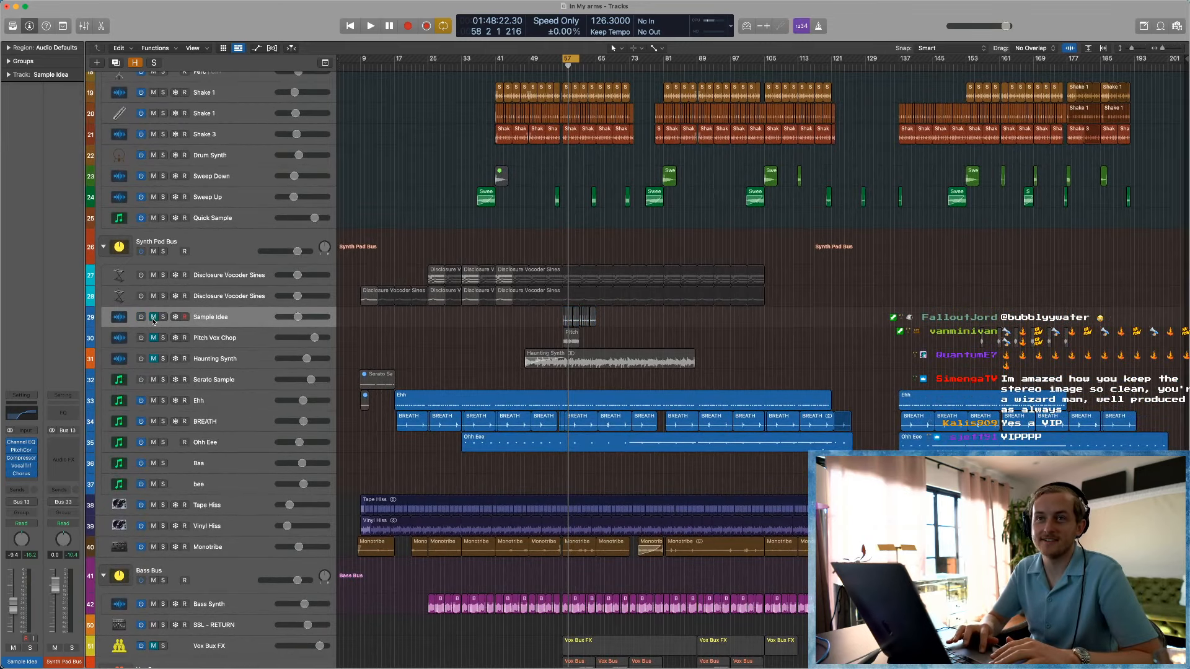
{"action": "left_click", "coordinate": [154, 284]}
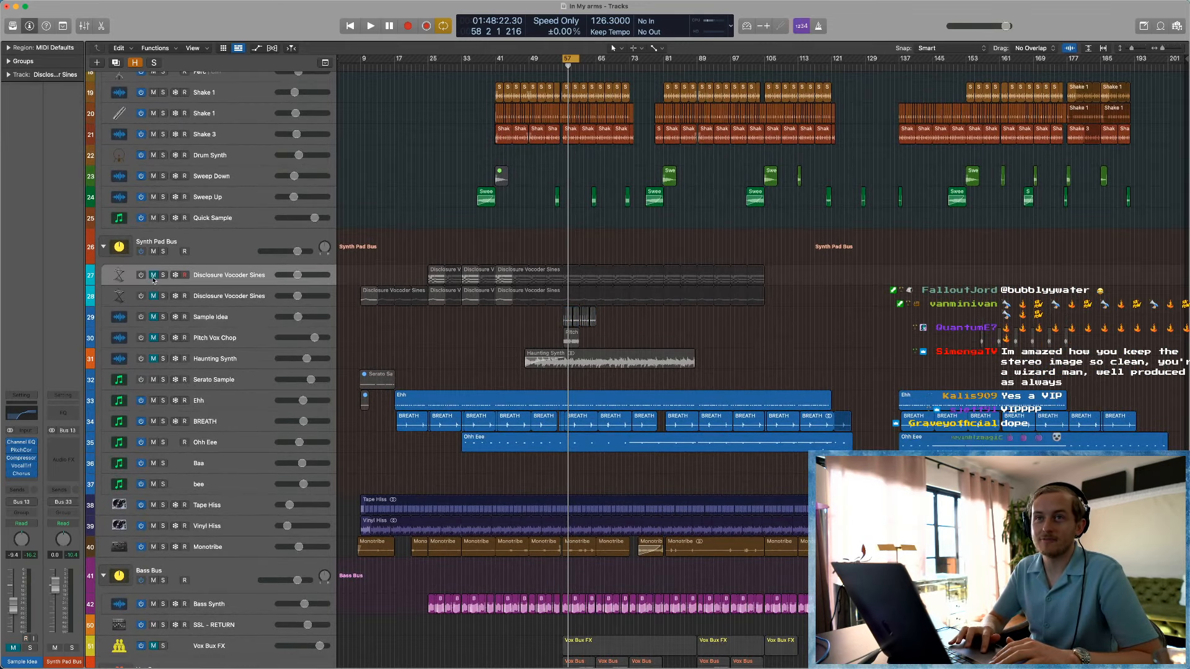
{"action": "left_click", "coordinate": [493, 358], "text": "ctrl+alt"}
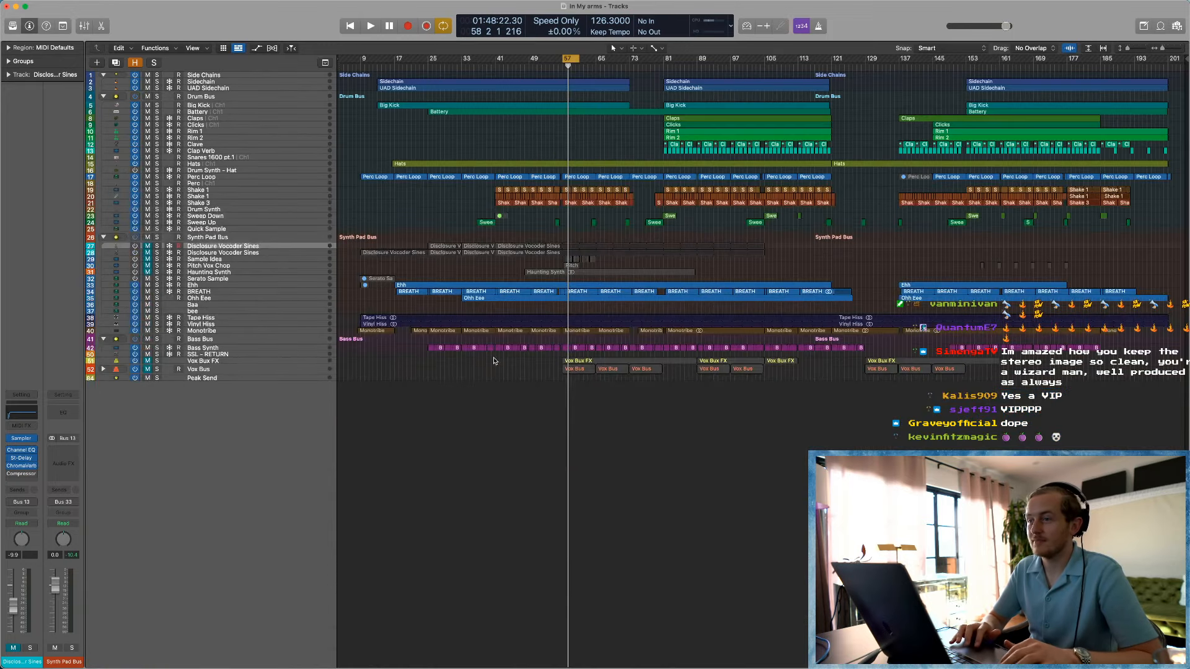
Step: Unmute the Vox Bus and Vox Bus FX tracks, and turn off the cycle range at bar 57
{"action": "left_click", "coordinate": [154, 368]}
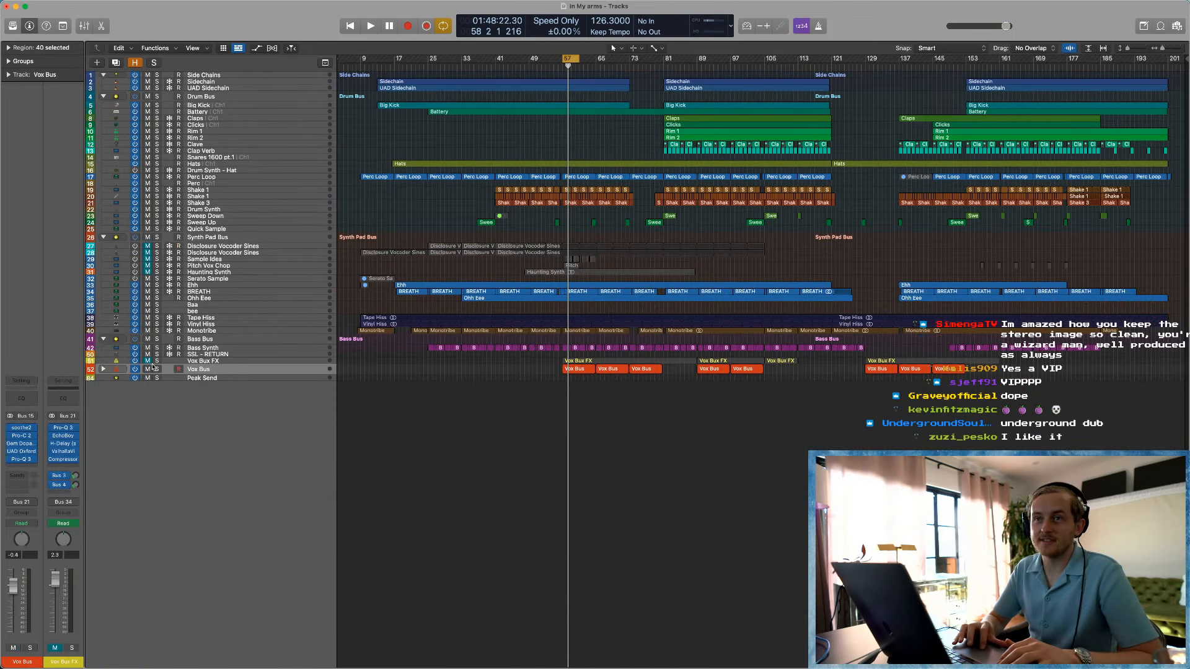
{"action": "left_click", "coordinate": [148, 360]}
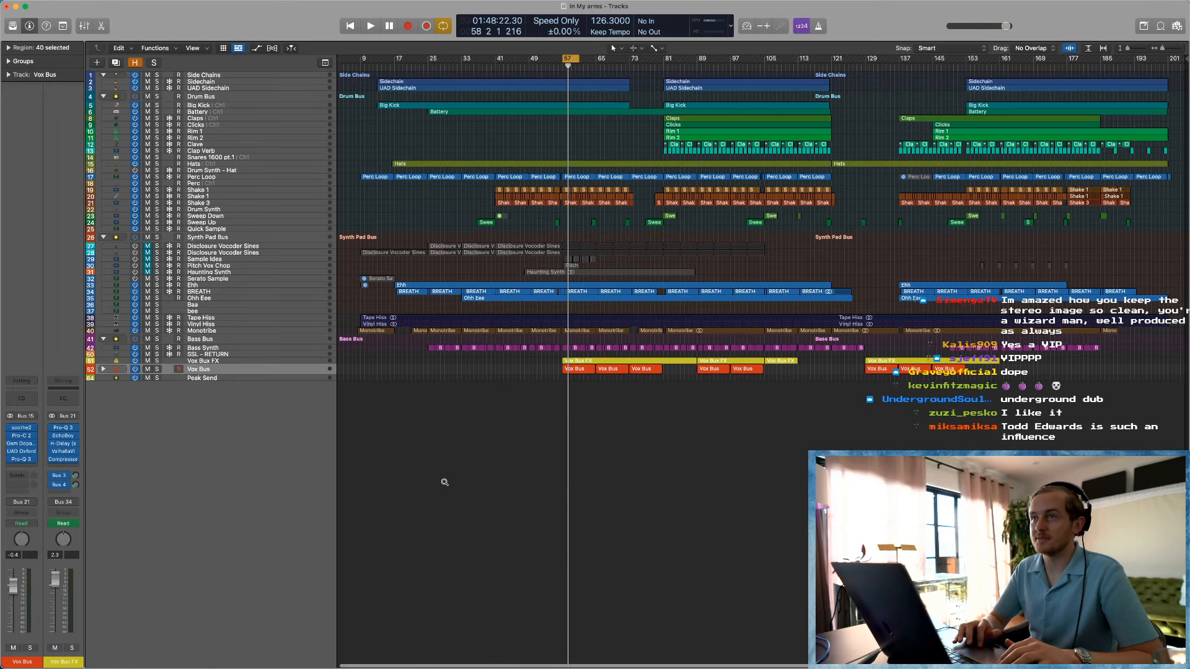
{"action": "scroll", "coordinate": [527, 124], "scroll_direction": "up", "scroll_amount": 1}
{"action": "left_click", "coordinate": [574, 59]}
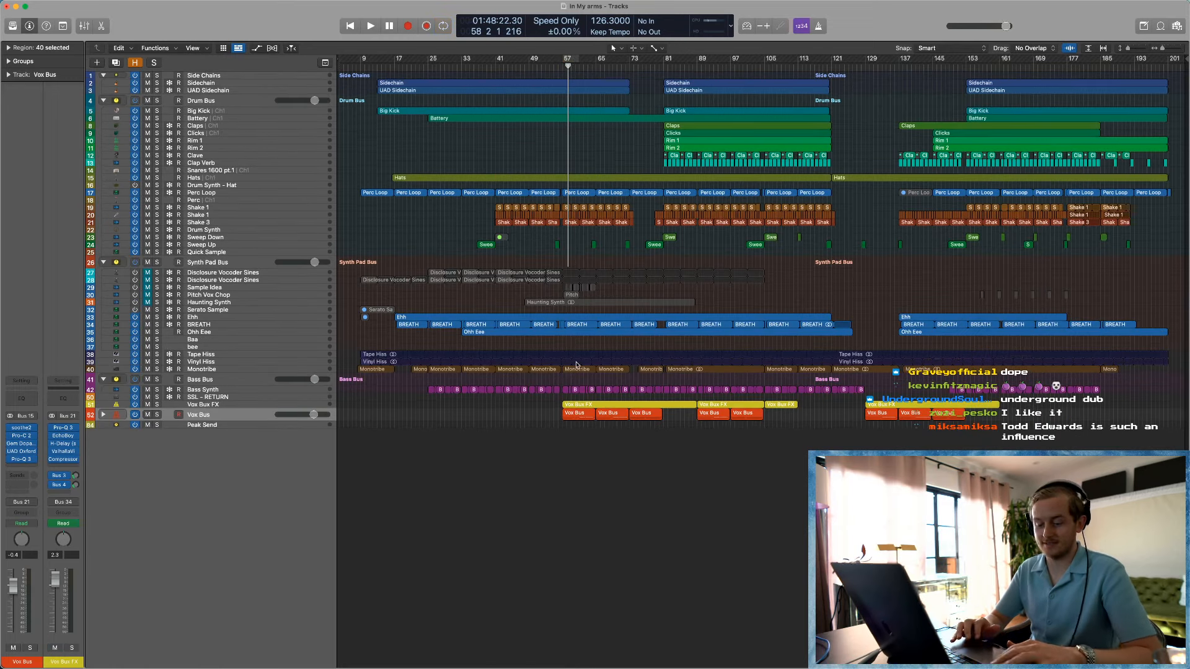
Step: Show the mixer and remove the Remix FX plug-in from the main output channel
{"action": "key", "text": "x"}
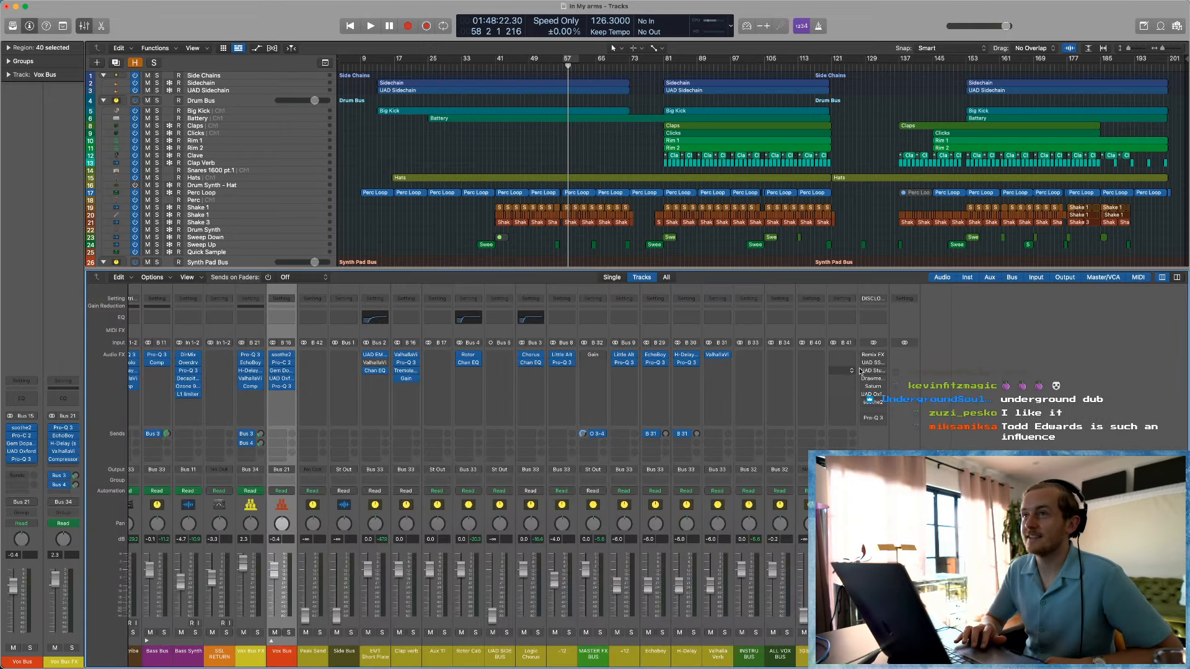
{"action": "left_click", "coordinate": [883, 355]}
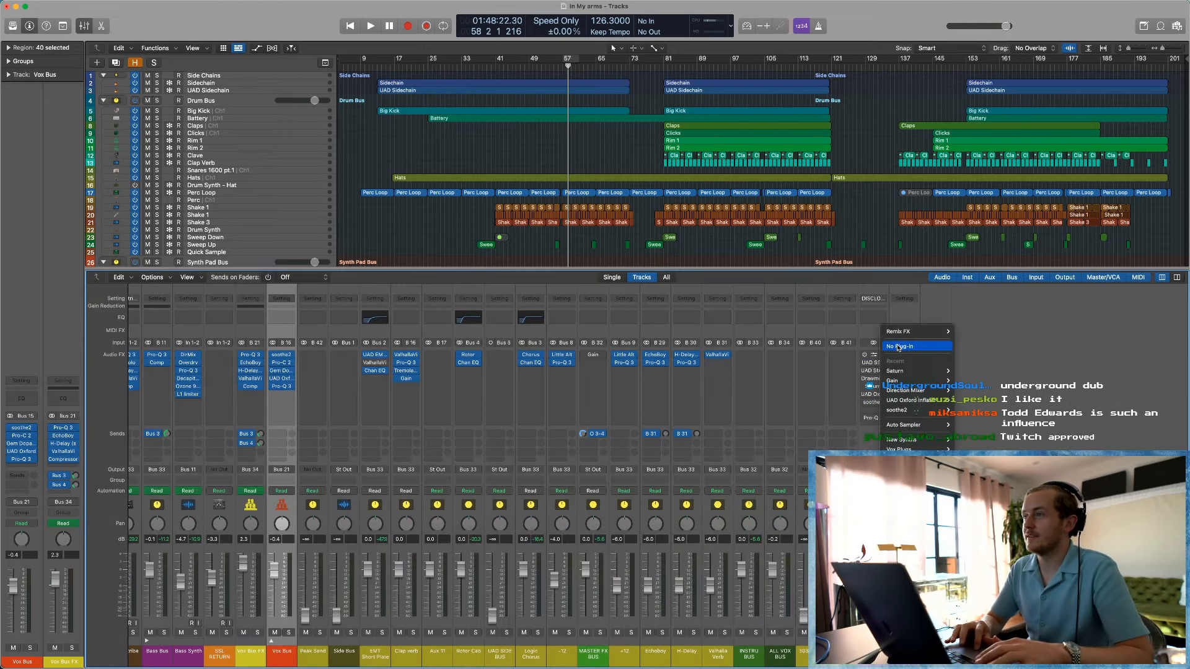
{"action": "left_click", "coordinate": [898, 347]}
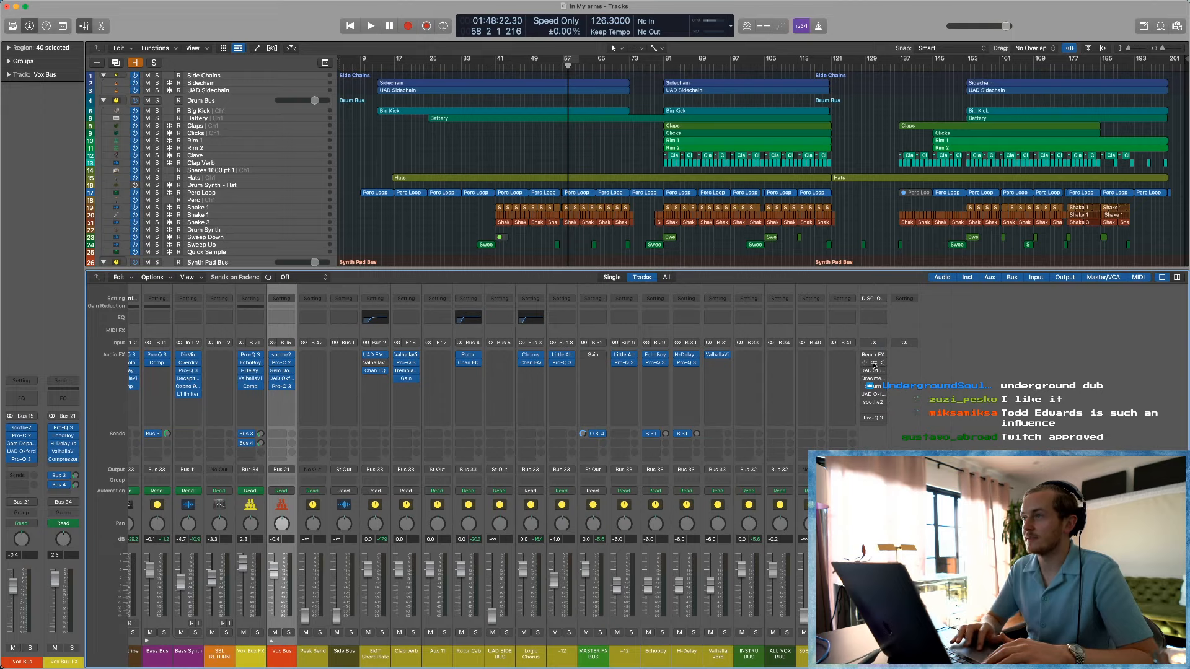
Step: Turn on the main output's UAD SSL G Bus Compressor and place its window clear of the channel's plug-in slots
{"action": "scroll", "coordinate": [874, 366], "scroll_direction": "left", "scroll_amount": 5}
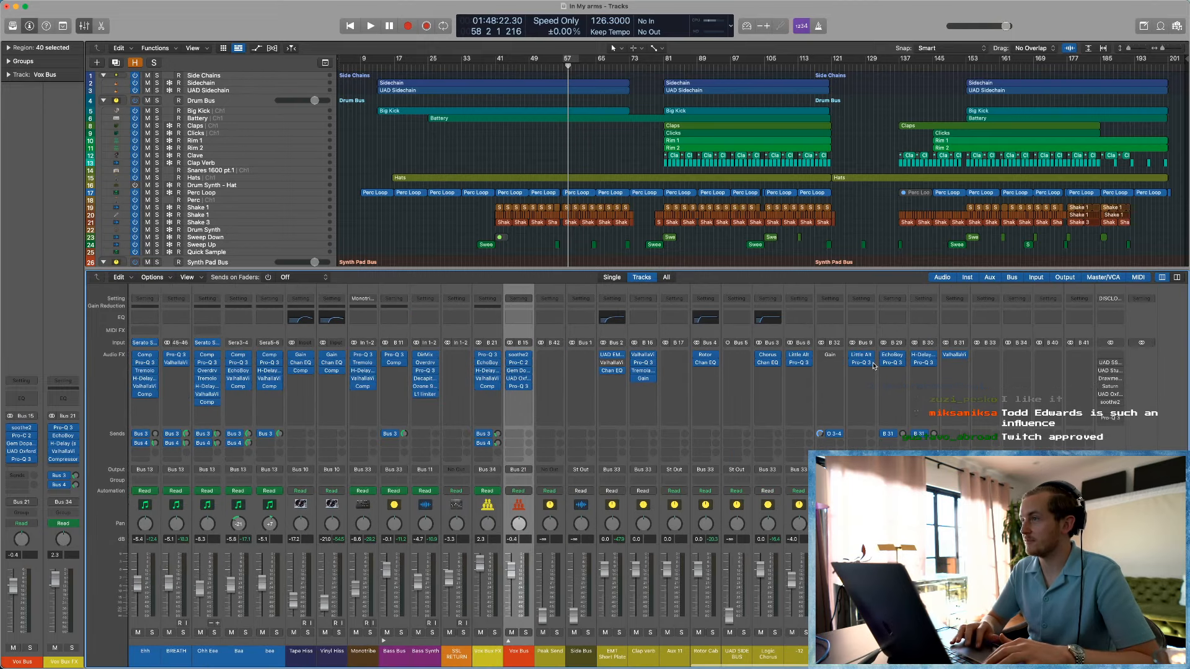
{"action": "left_click", "coordinate": [1105, 366]}
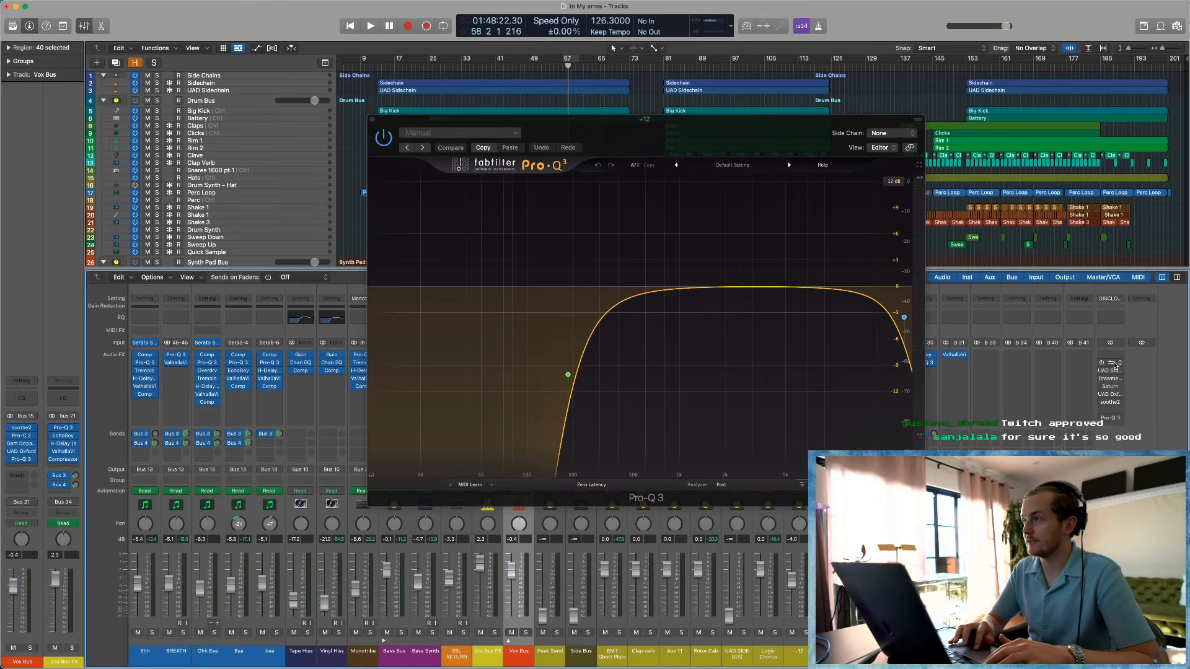
{"action": "left_click", "coordinate": [372, 118]}
{"action": "left_click_drag", "start_coordinate": [410, 125], "coordinate": [200, 100]}
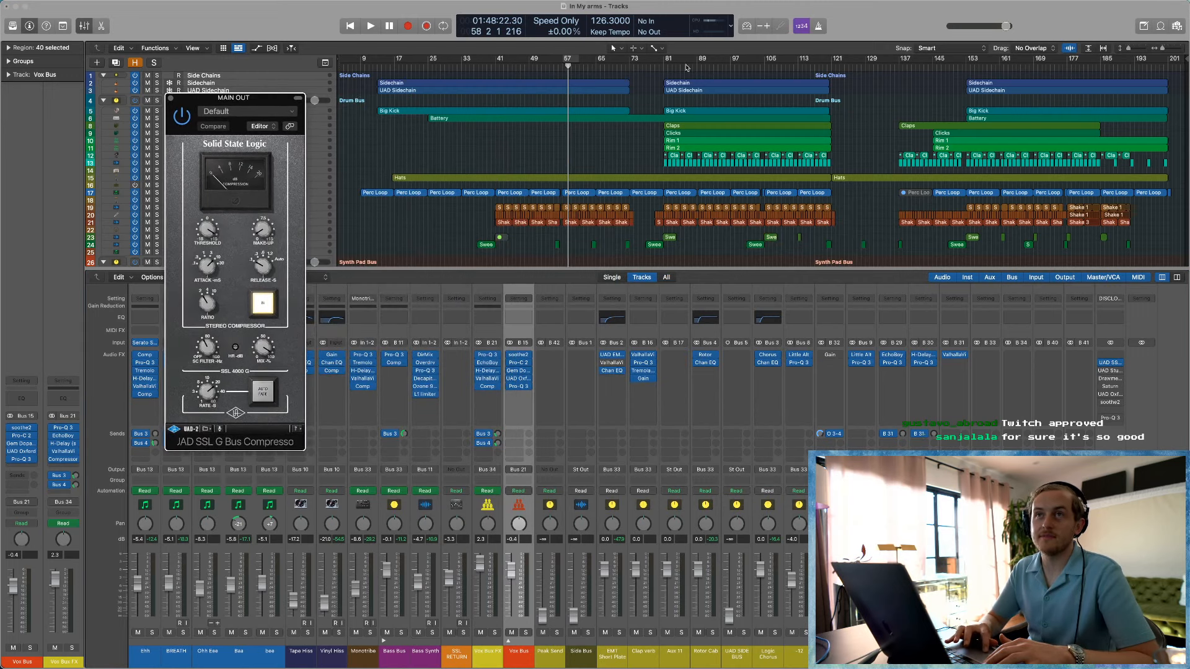
Step: Play the song from about bar 79 with the SSL G Bus Compressor on the main output
{"action": "left_click", "coordinate": [653, 68]}
{"action": "key", "text": "space"}
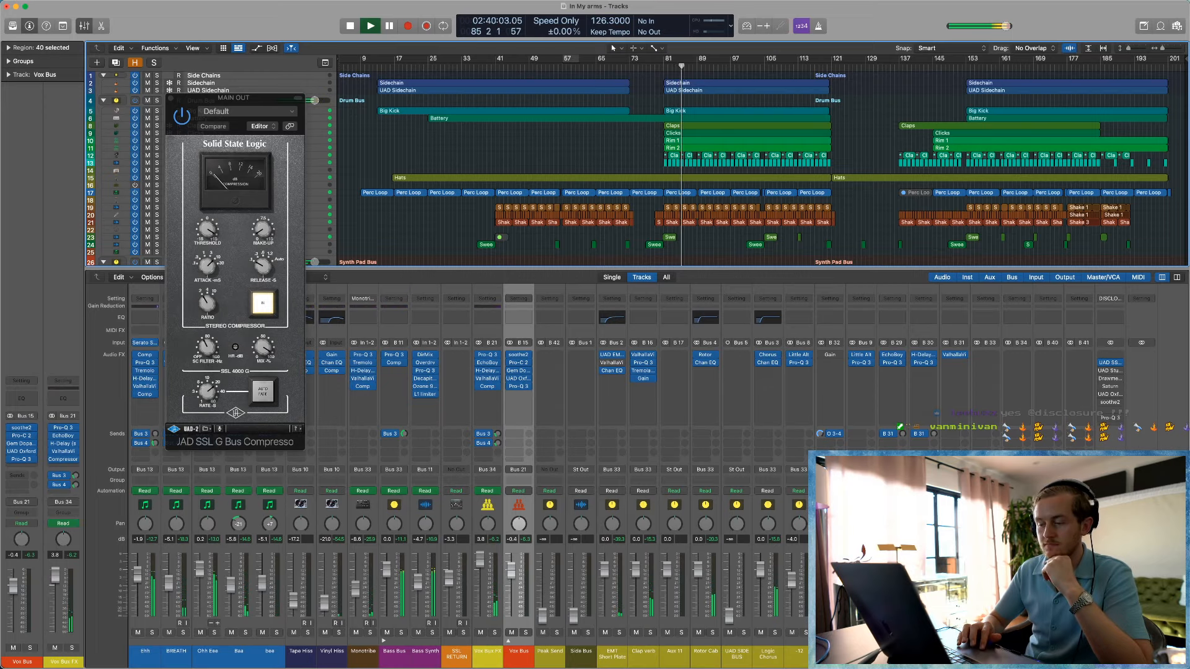
{"action": "key", "text": "space"}
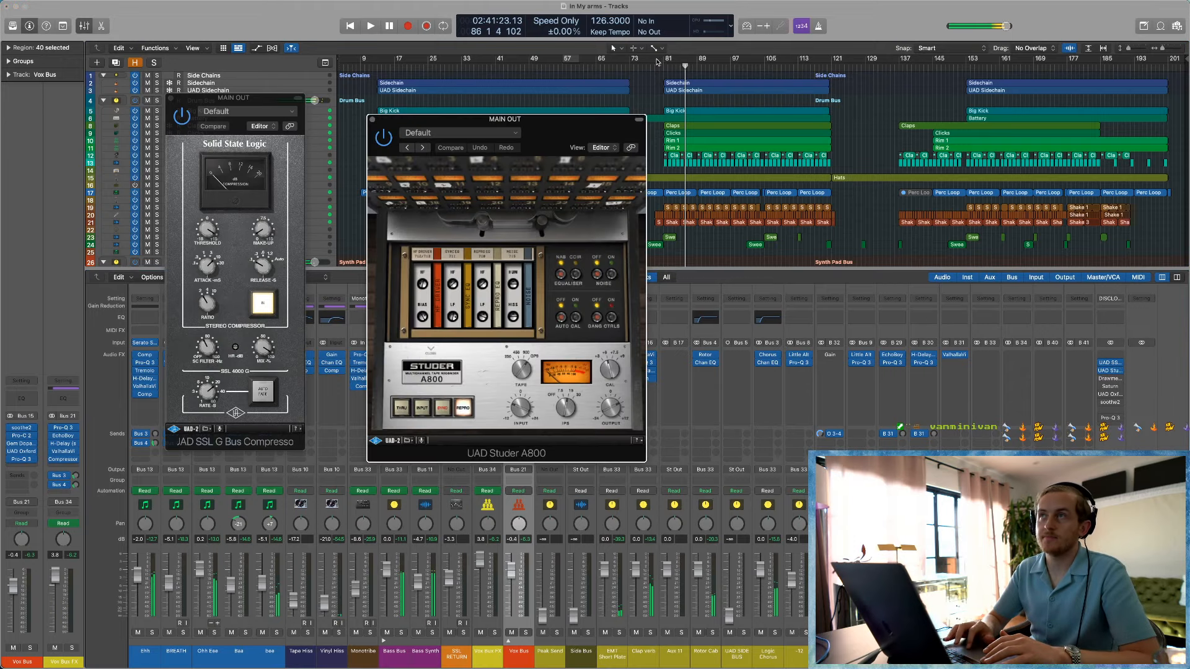
Step: Set a cycle range from about bar 79 to bar 93 and play it with the UAD Studer A800 on, showing its tape reels
{"action": "left_click_drag", "start_coordinate": [658, 59], "coordinate": [712, 59]}
{"action": "key", "text": "space"}
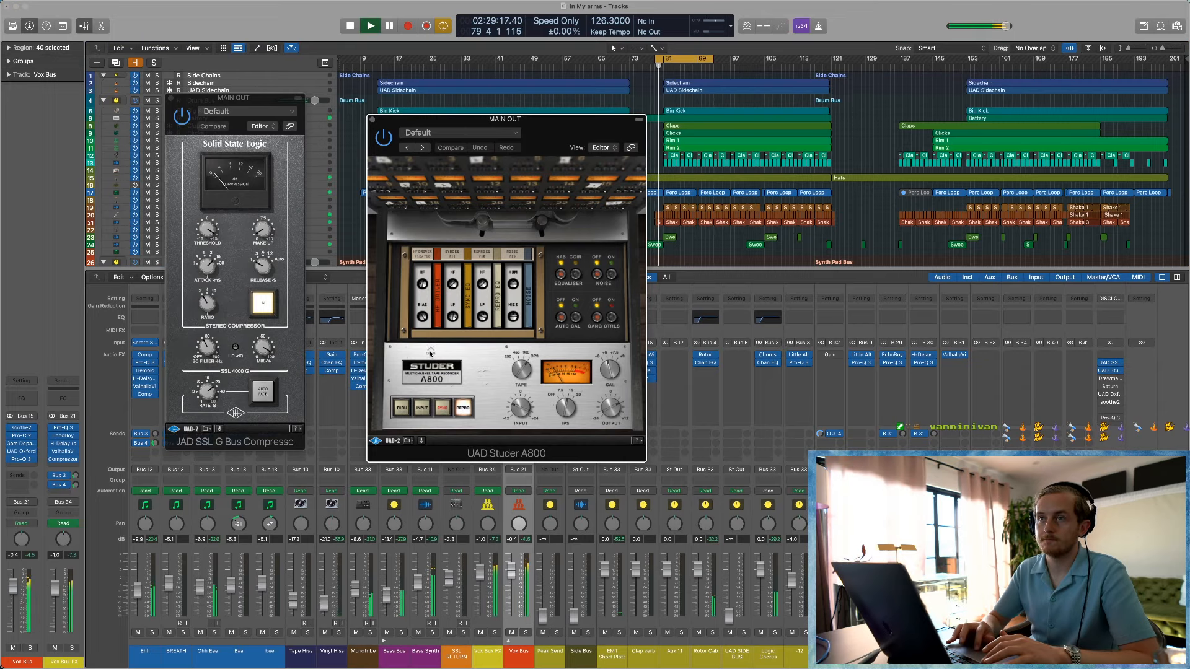
{"action": "left_click", "coordinate": [431, 353]}
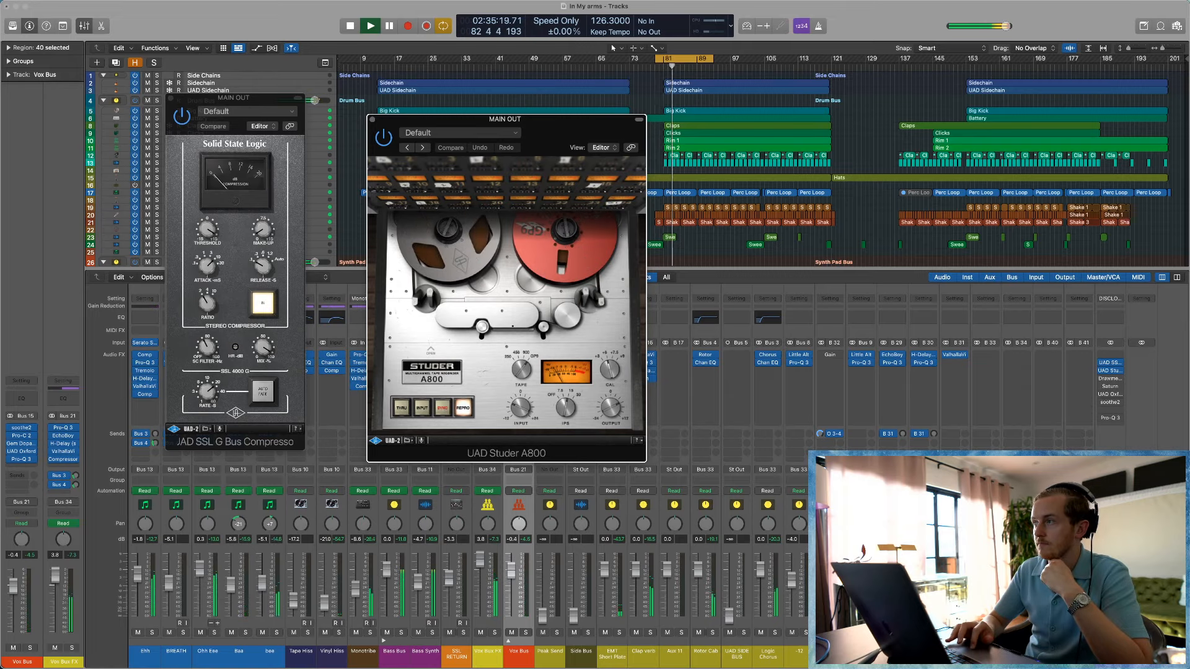
{"action": "key", "text": "space"}
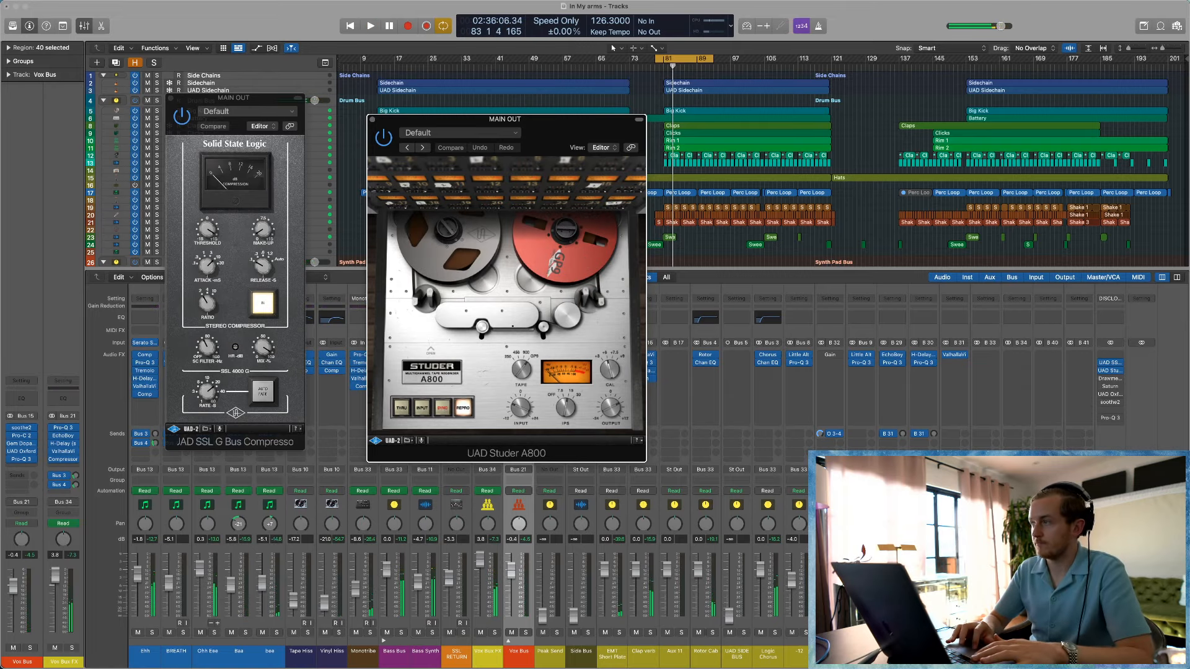
Step: Turn on the main output's Drawmer S73 and place its window beside the Studer A800
{"action": "left_click", "coordinate": [1089, 369]}
{"action": "mouse_move", "coordinate": [1101, 380]}
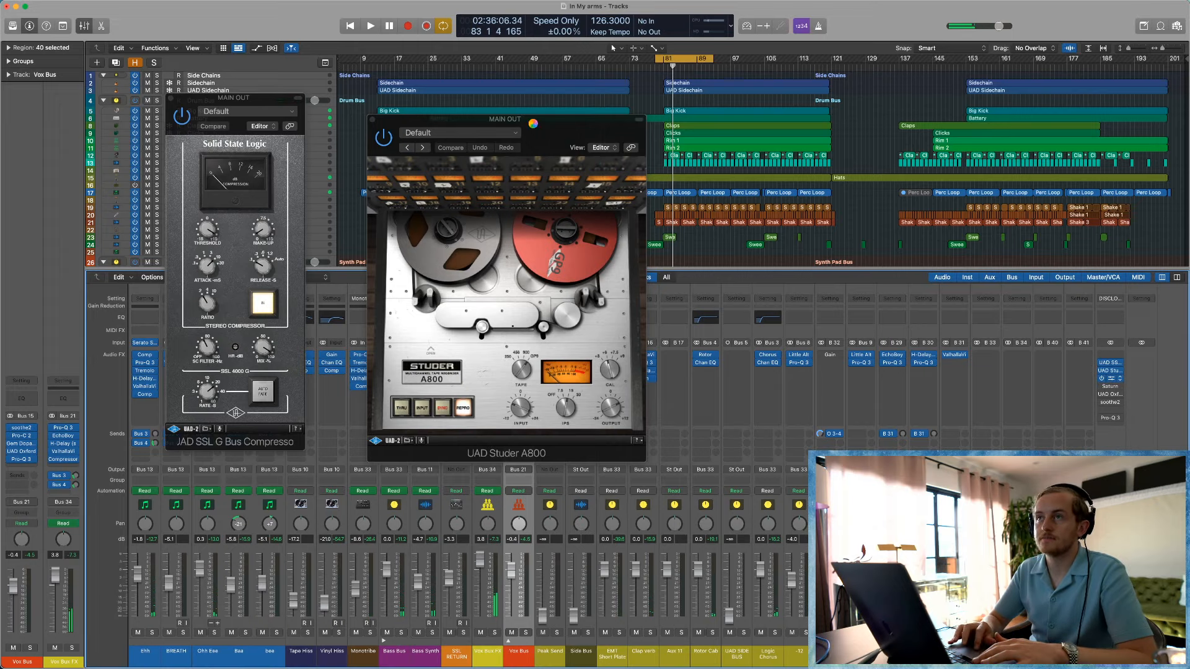
{"action": "left_click_drag", "start_coordinate": [534, 131], "coordinate": [828, 106]}
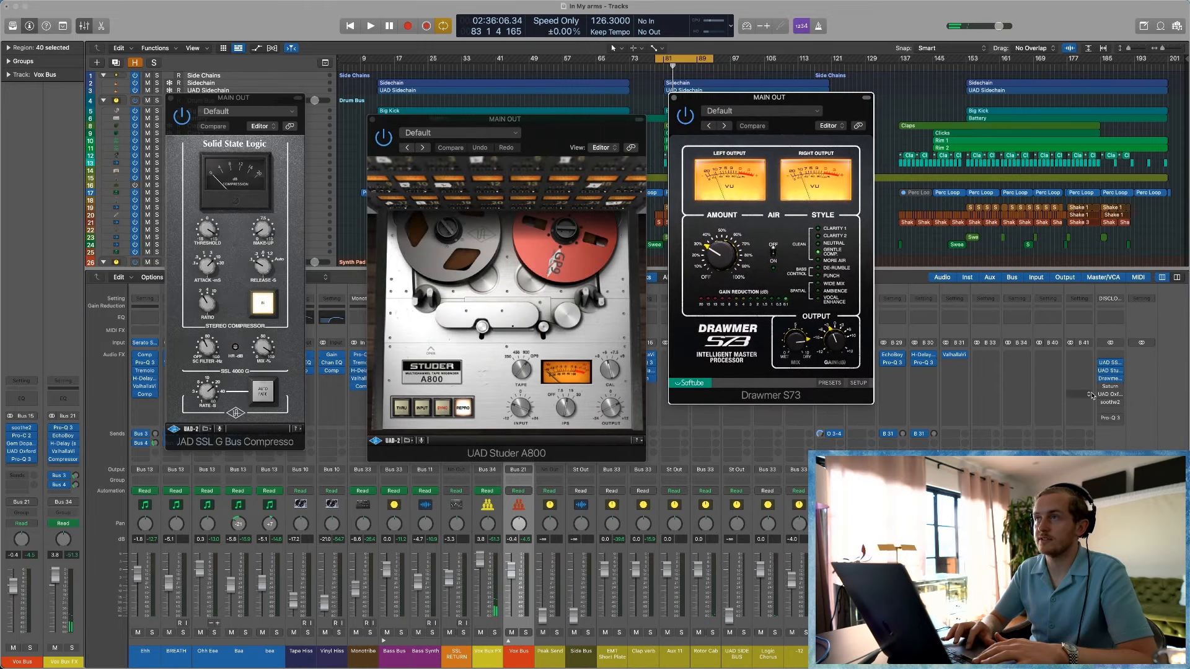
Step: Turn on the main output's Saturn and UAD Oxford Inflator during playback and place their windows clear of the other plug-ins
{"action": "left_click", "coordinate": [1111, 388]}
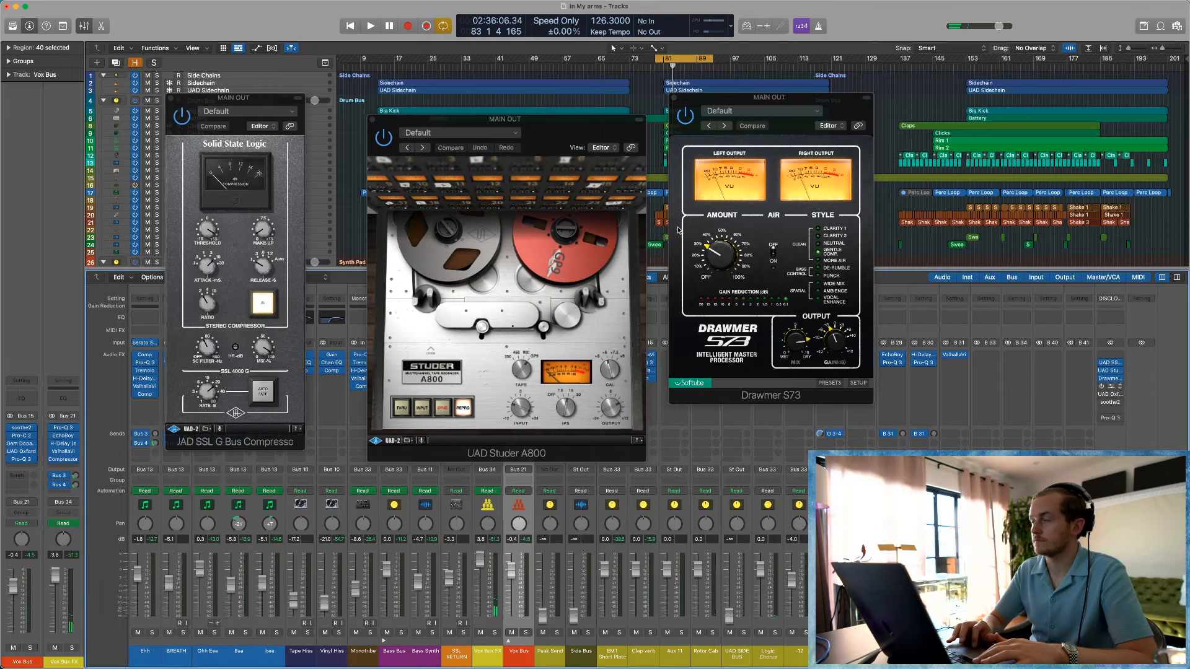
{"action": "key", "text": "space"}
{"action": "left_click_drag", "start_coordinate": [577, 136], "coordinate": [388, 456]}
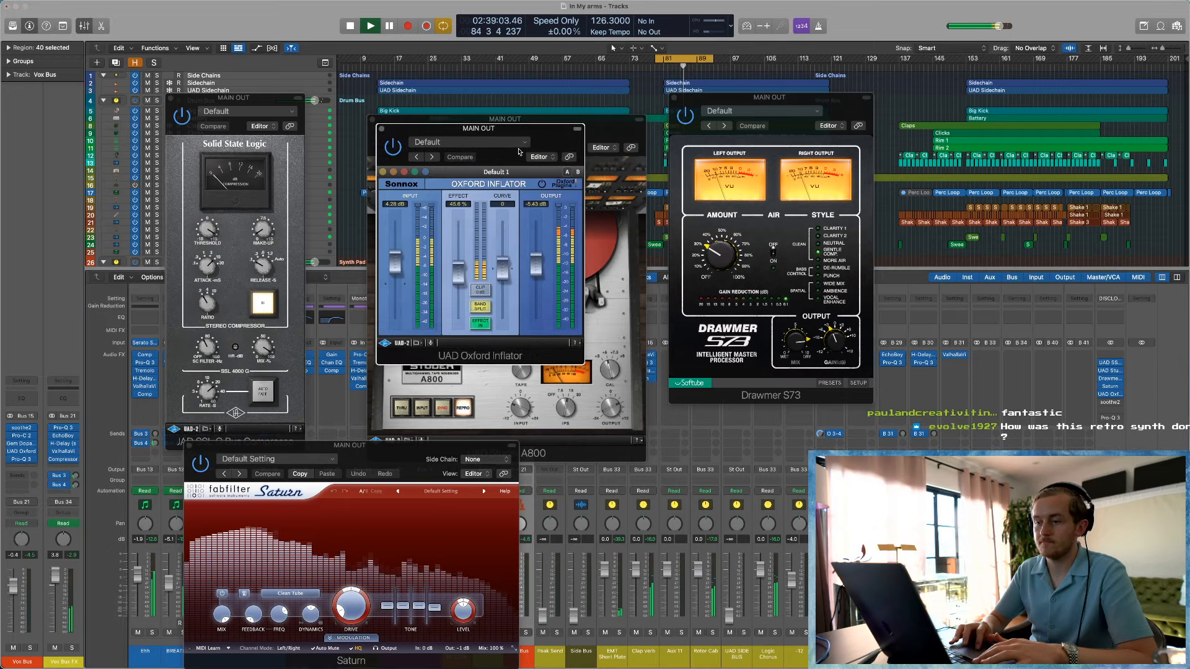
{"action": "left_click_drag", "start_coordinate": [529, 137], "coordinate": [1046, 66]}
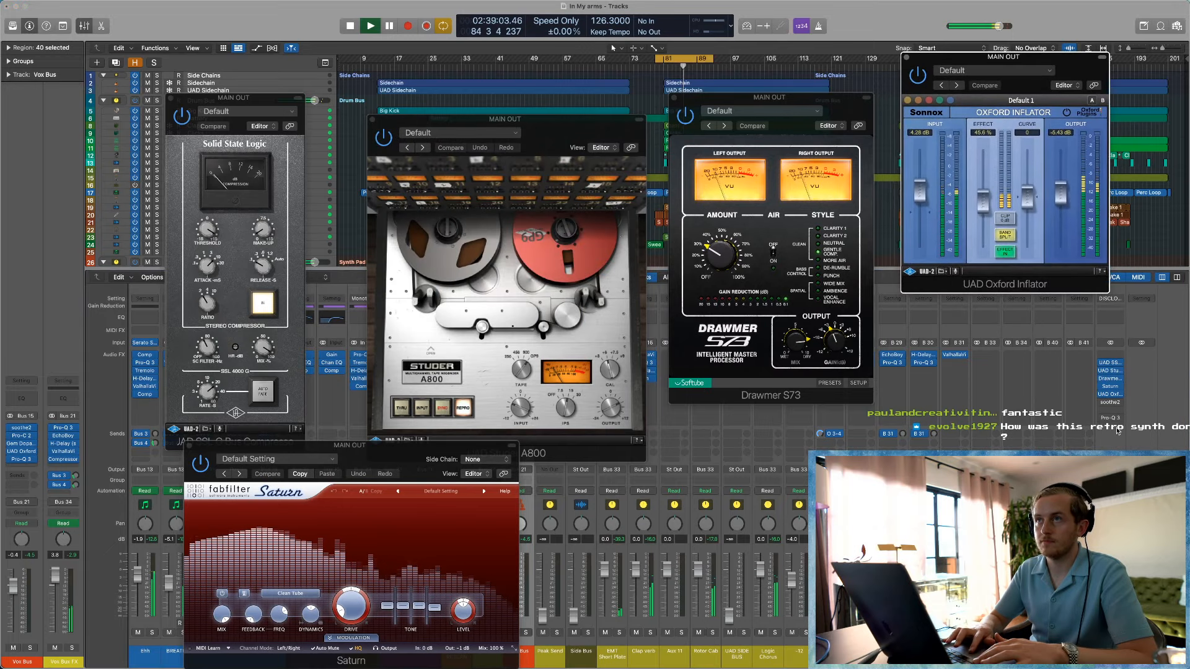
Step: Turn on the main output's soothe2, place its window beside Saturn and stop playback
{"action": "left_click", "coordinate": [1110, 403]}
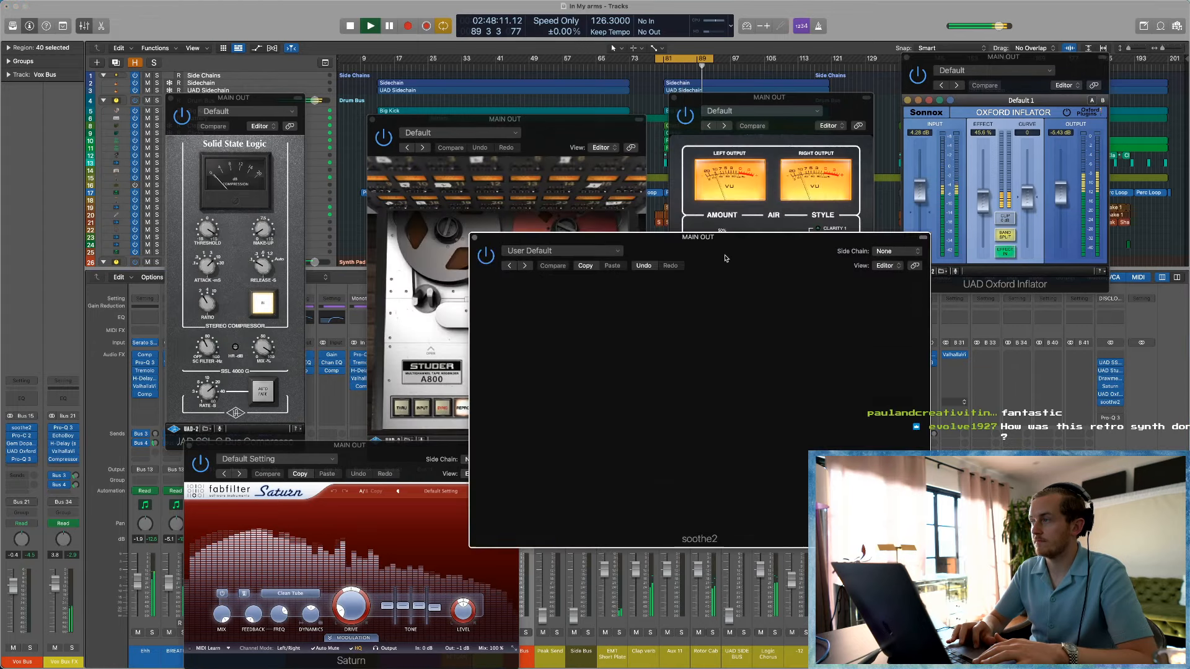
{"action": "left_click_drag", "start_coordinate": [722, 258], "coordinate": [806, 479]}
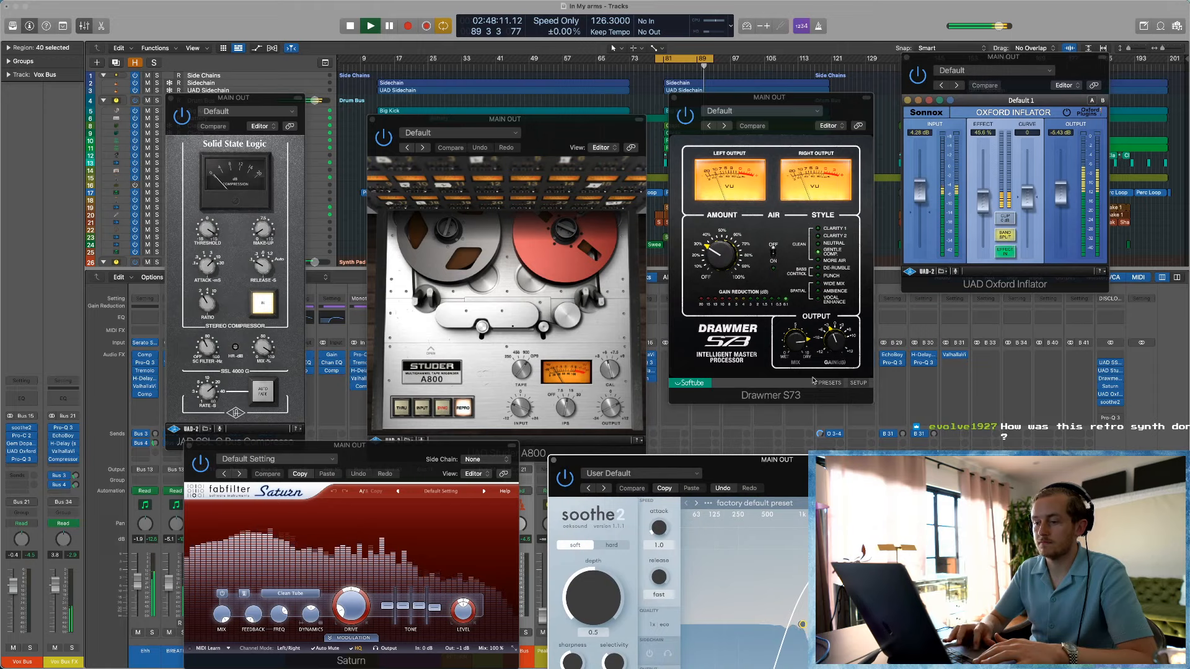
{"action": "key", "text": "space"}
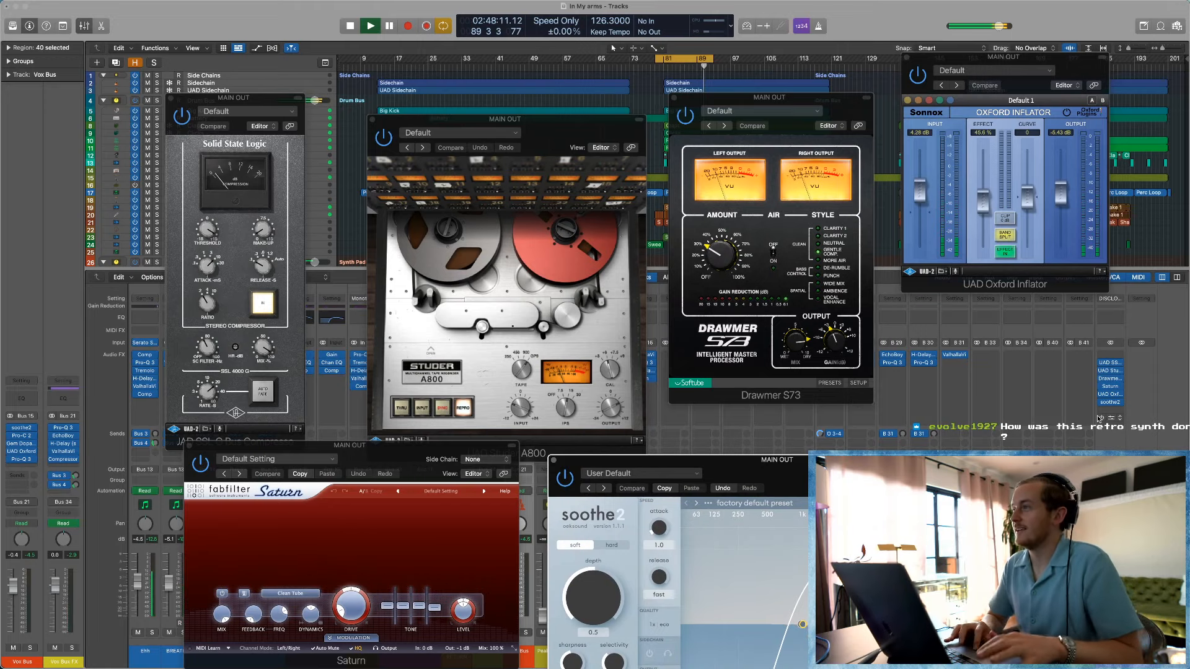
Step: Bypass the whole plug-in chain on the main output and play the cycled section without it
{"action": "left_click_drag", "start_coordinate": [1100, 365], "coordinate": [1099, 420]}
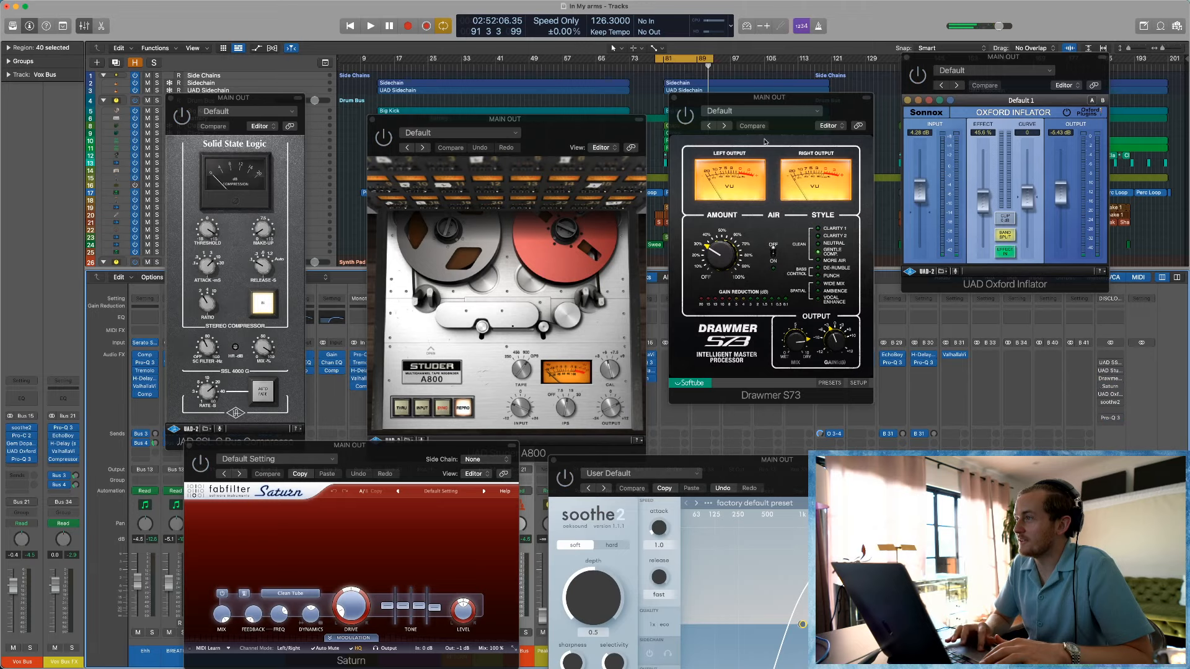
{"action": "key", "text": "space"}
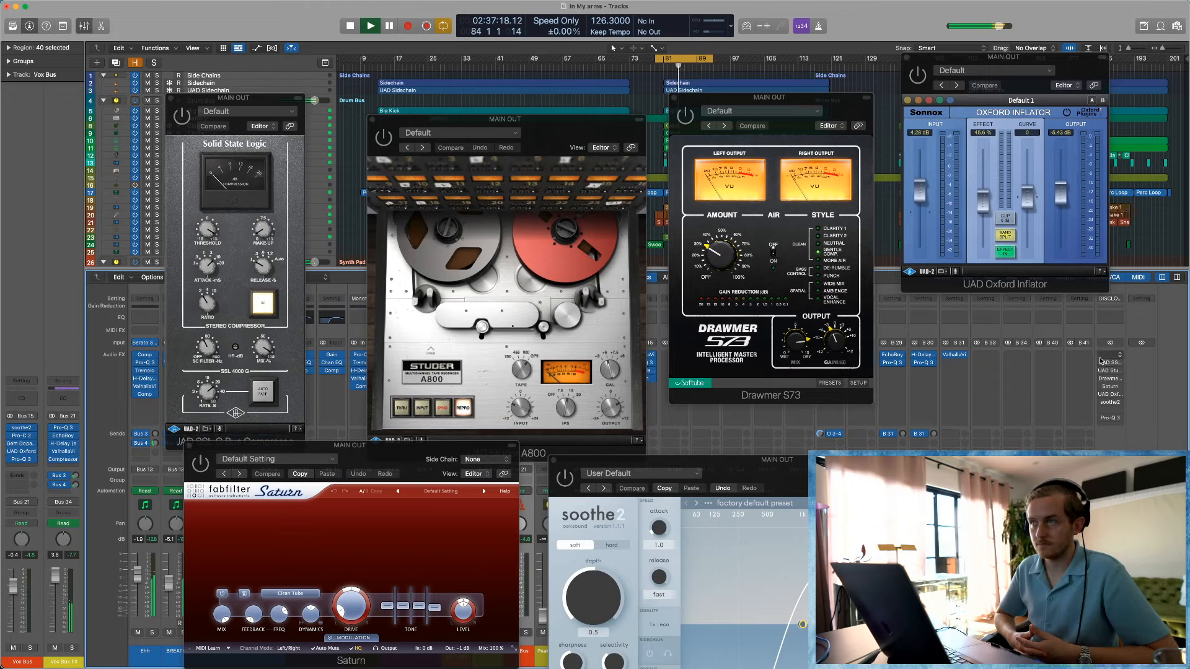
{"action": "key", "text": "space"}
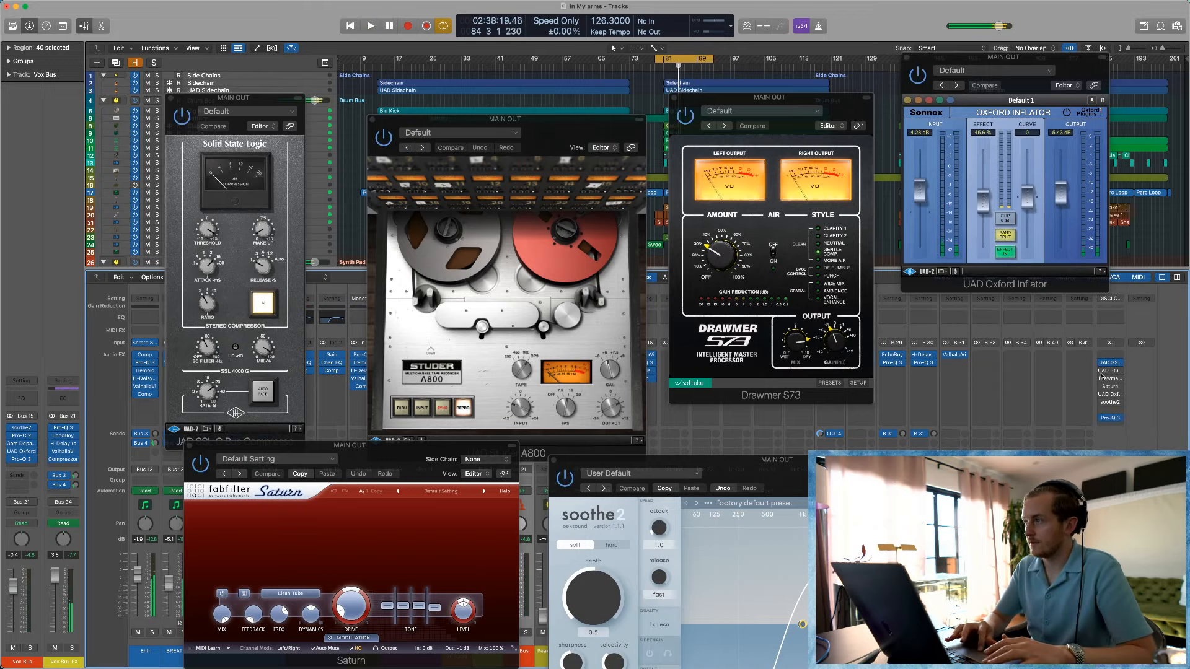
Step: Play the cycled section from bar 79 with the full main output chain on, dismissing the system overload alert
{"action": "key", "text": "space"}
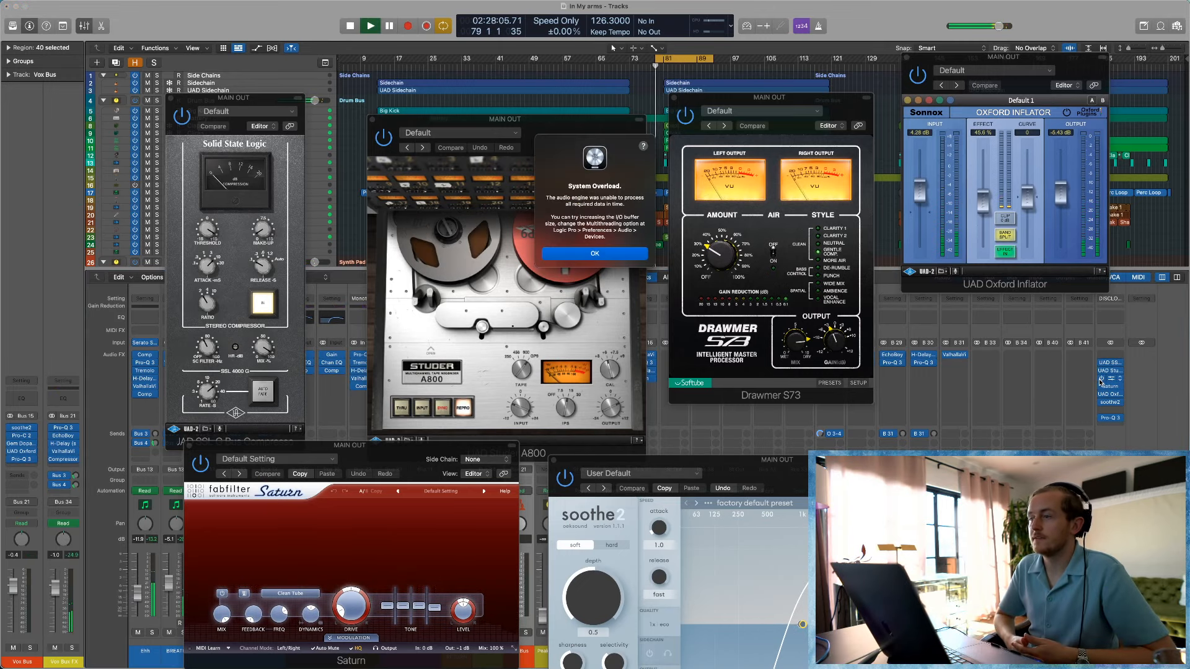
{"action": "key", "text": "Return"}
{"action": "key", "text": "space"}
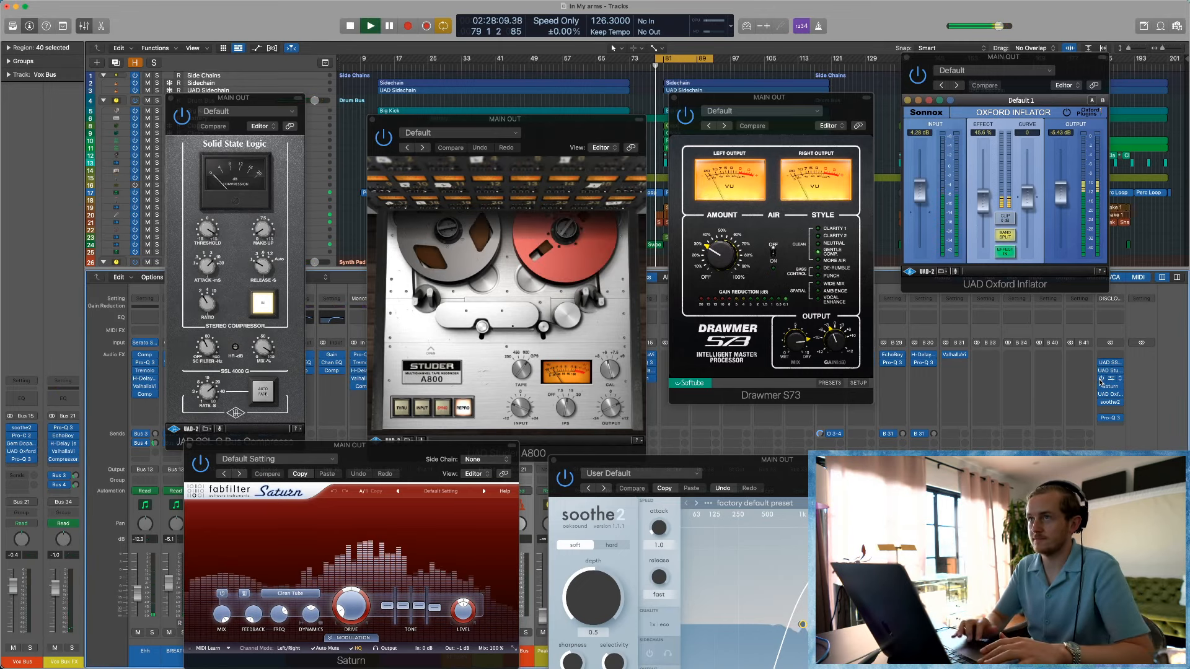
{"action": "key", "text": "Return"}
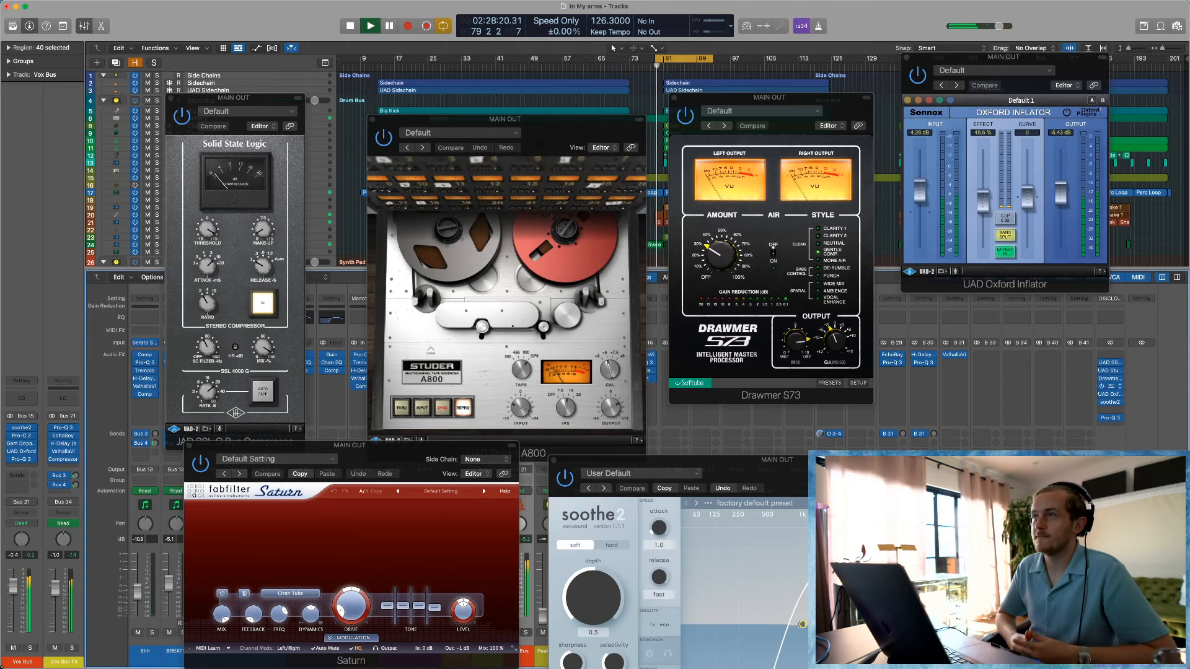
Step: Stop playback and remove soothe2 from the main output
{"action": "key", "text": "space"}
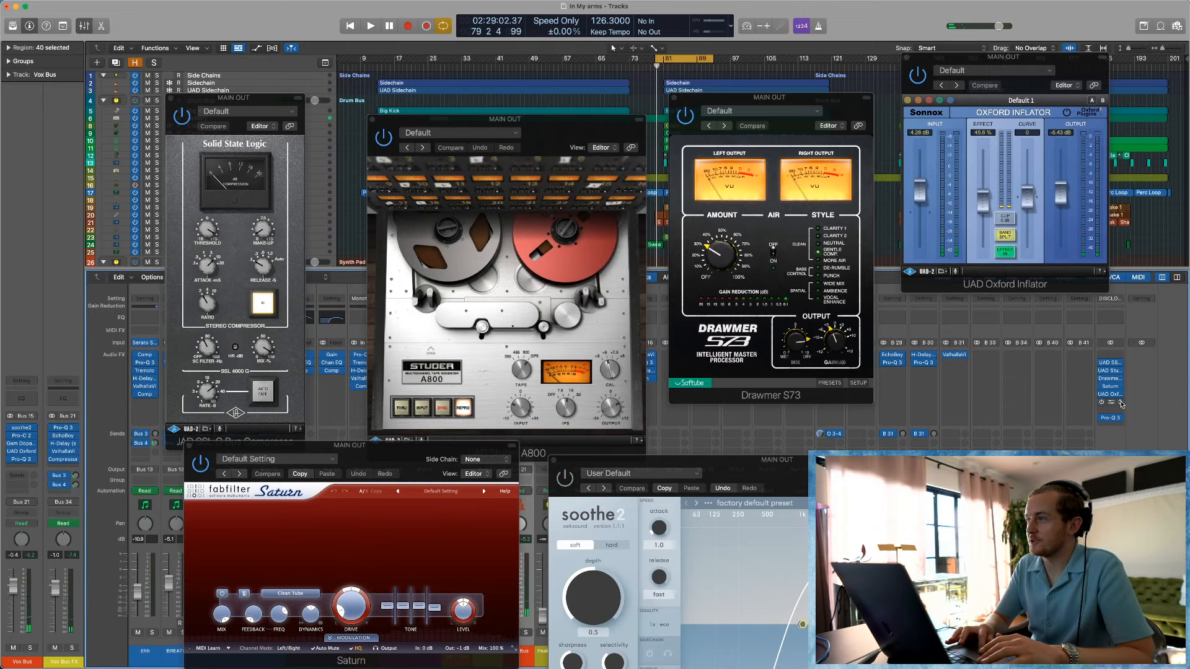
{"action": "left_click", "coordinate": [1121, 404]}
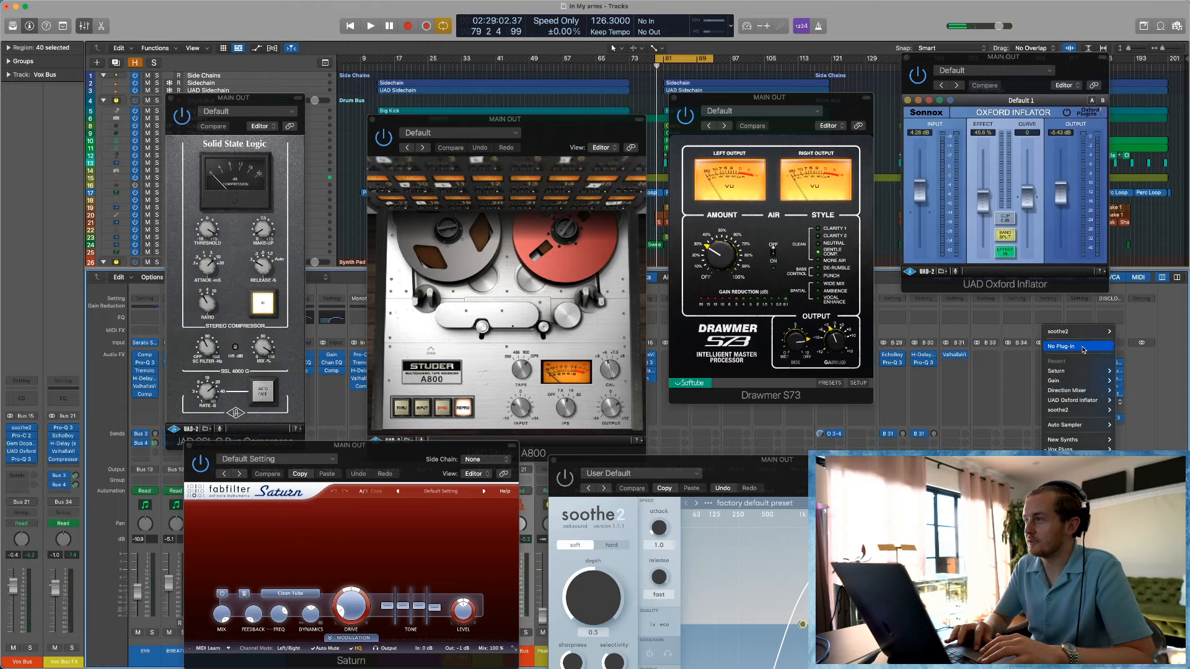
{"action": "left_click", "coordinate": [1083, 350]}
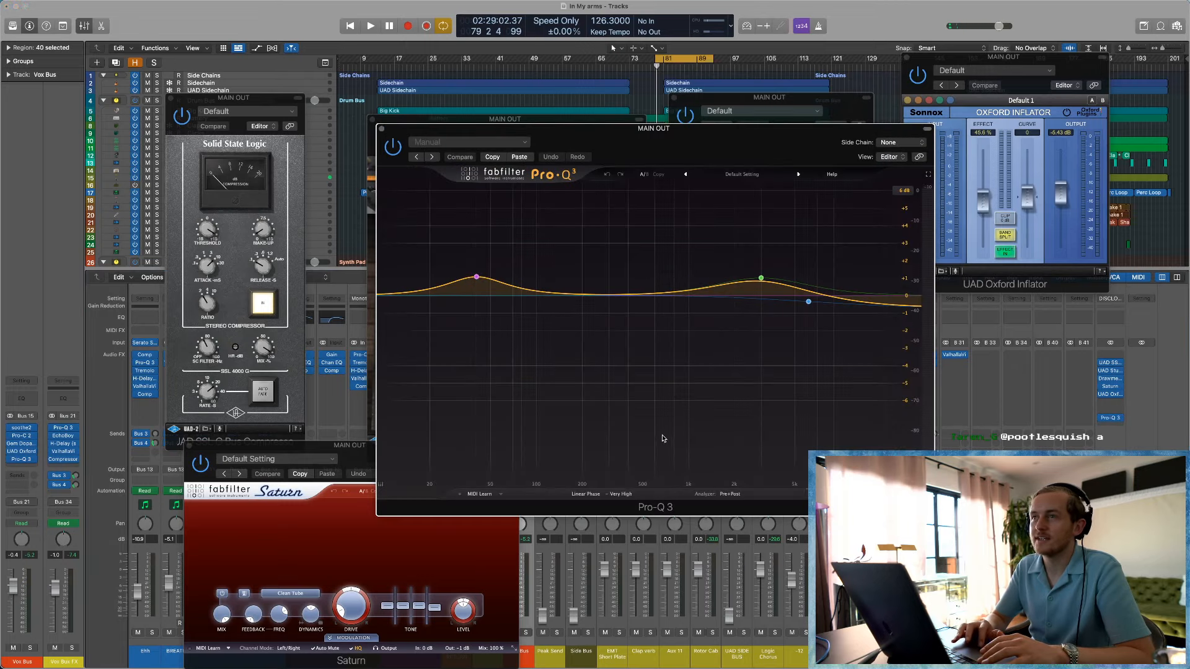
Step: Examine the main output's Pro-Q 3, including its Linear Phase processing mode and EQ bands
{"action": "left_click", "coordinate": [615, 493]}
{"action": "left_click", "coordinate": [583, 495]}
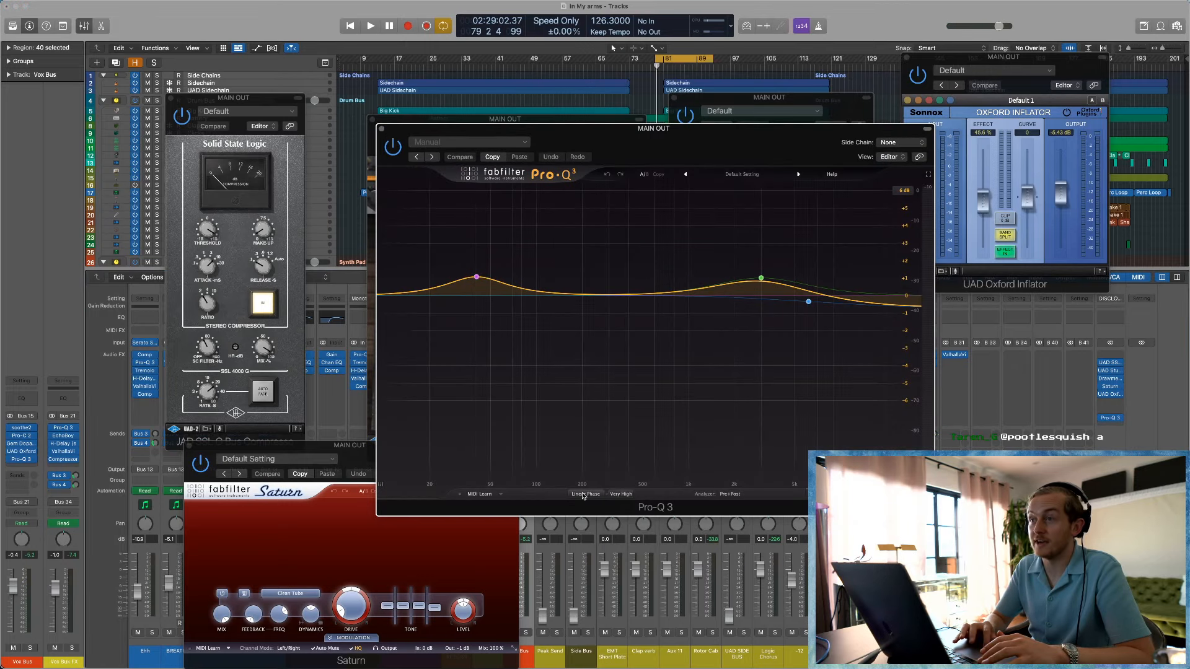
{"action": "mouse_move", "coordinate": [477, 269]}
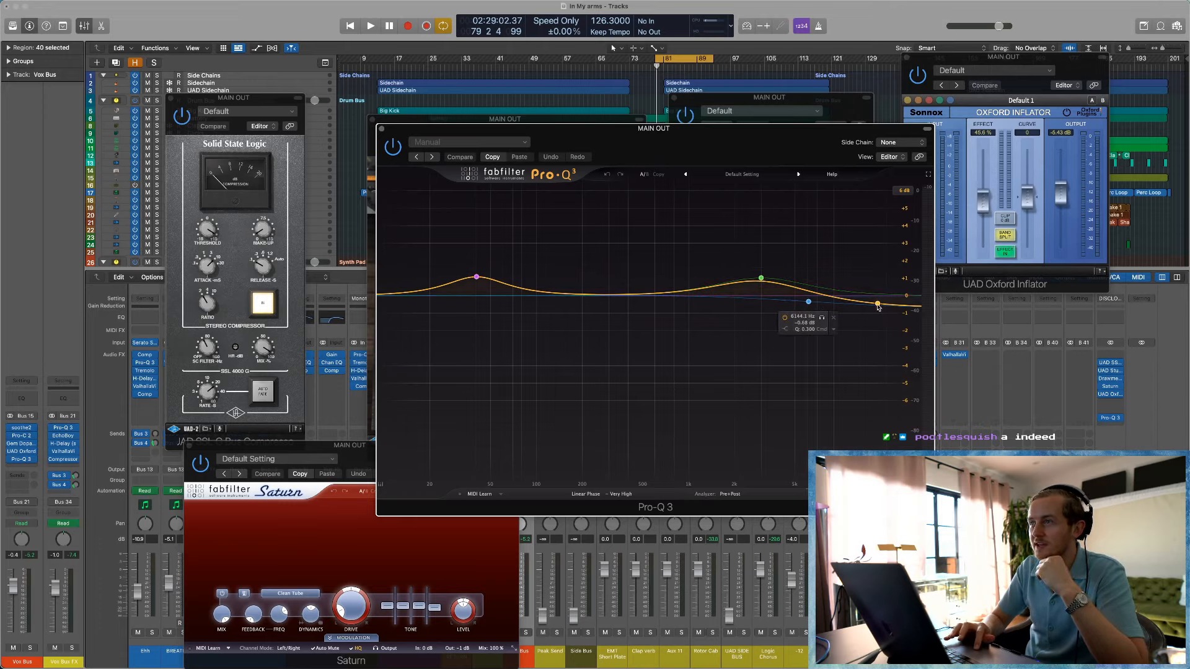
Step: Bypass Pro-Q 3, close its window and remove it from the main output
{"action": "left_click", "coordinate": [395, 150]}
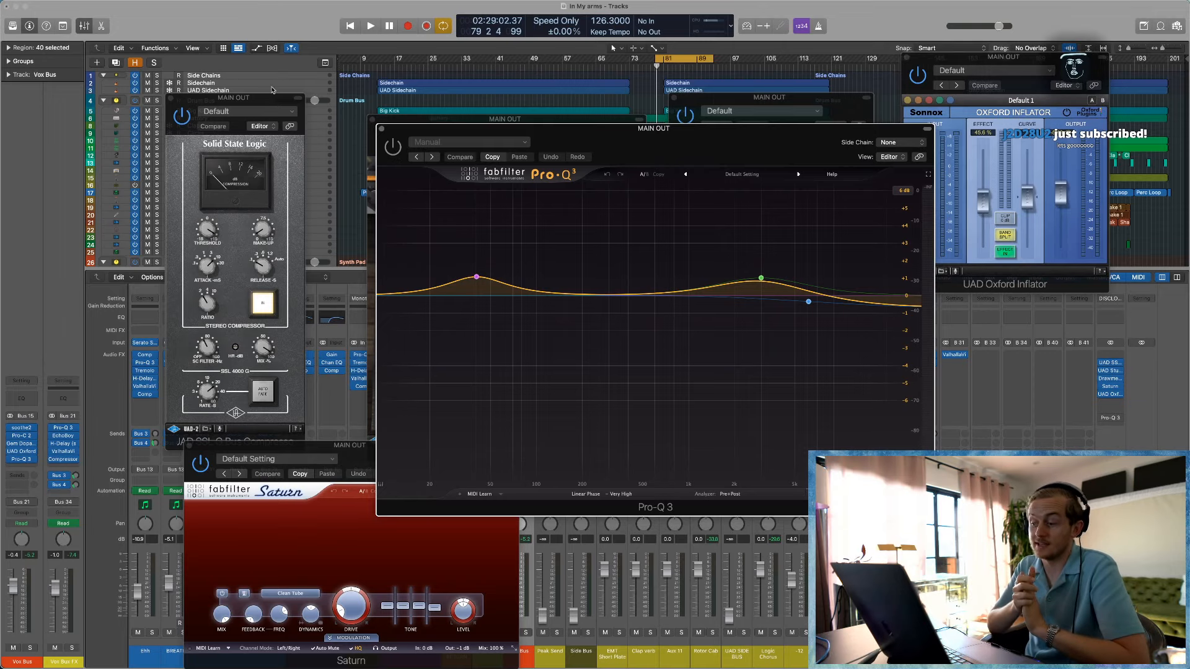
{"action": "left_click", "coordinate": [382, 129]}
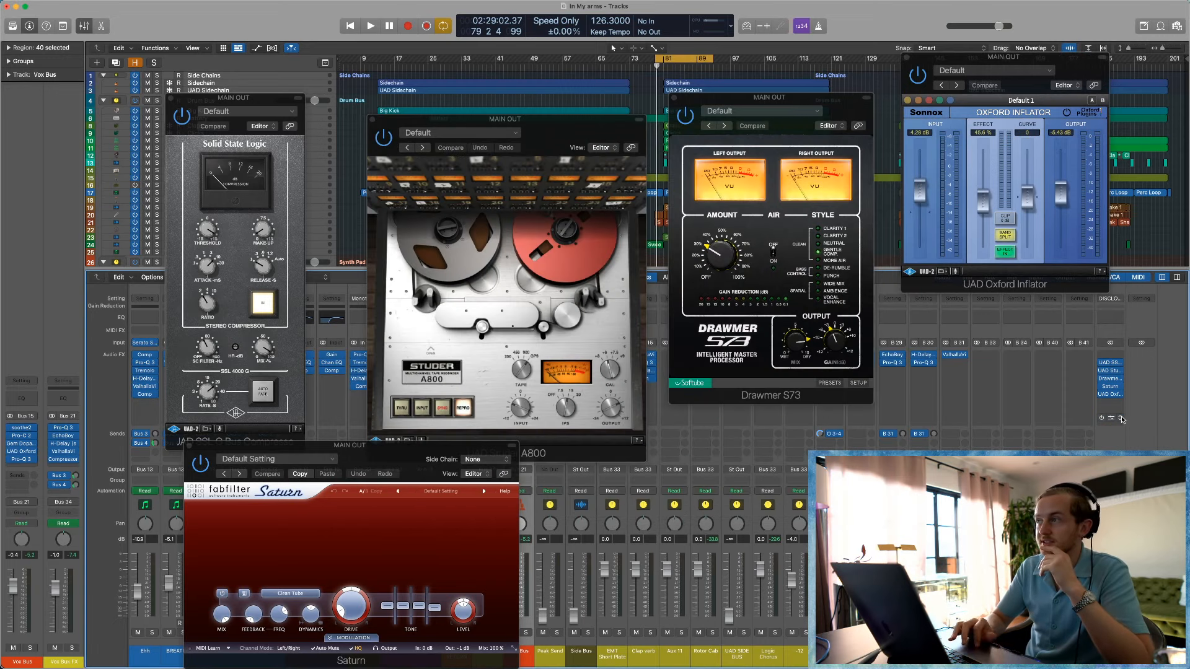
{"action": "left_click", "coordinate": [1122, 419]}
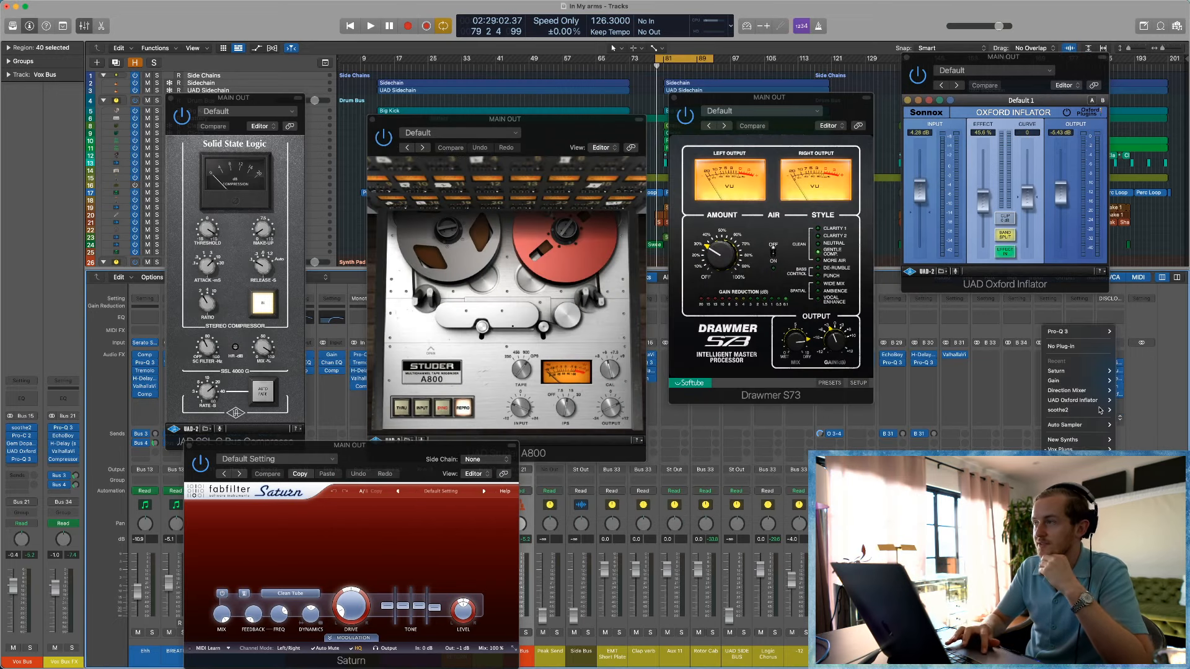
{"action": "left_click", "coordinate": [1084, 349]}
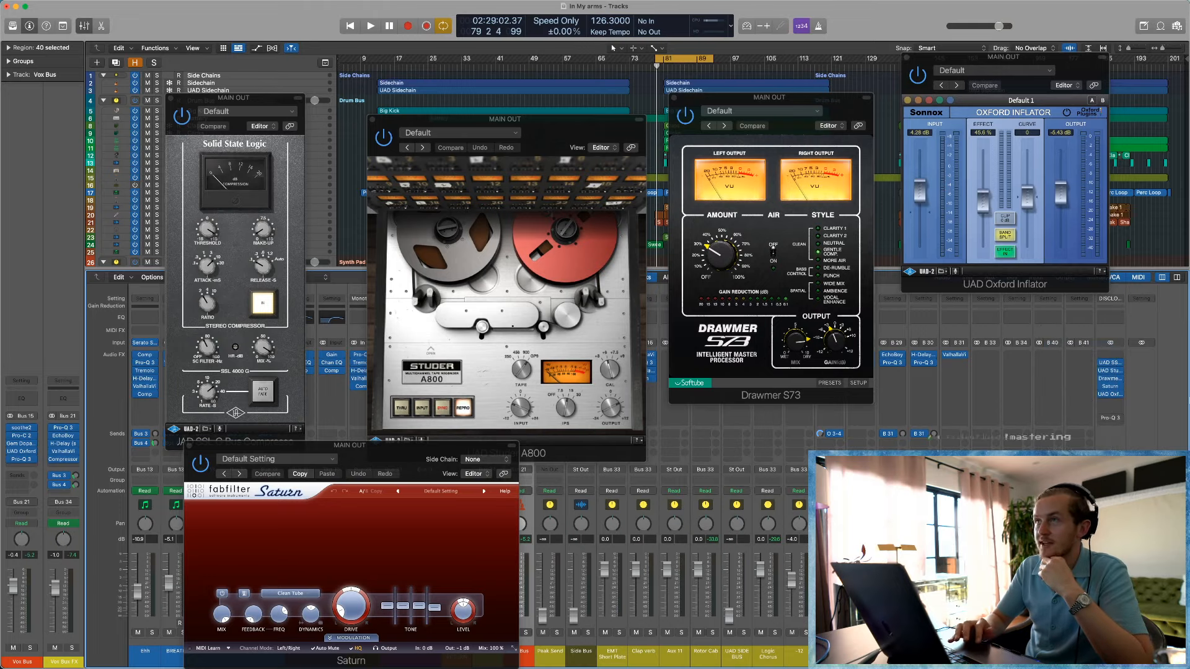
Step: Play briefly from about bar 79 with the remaining plug-ins, dismiss the overload alert, stop, and switch Saturn off and on
{"action": "mouse_move", "coordinate": [1103, 364]}
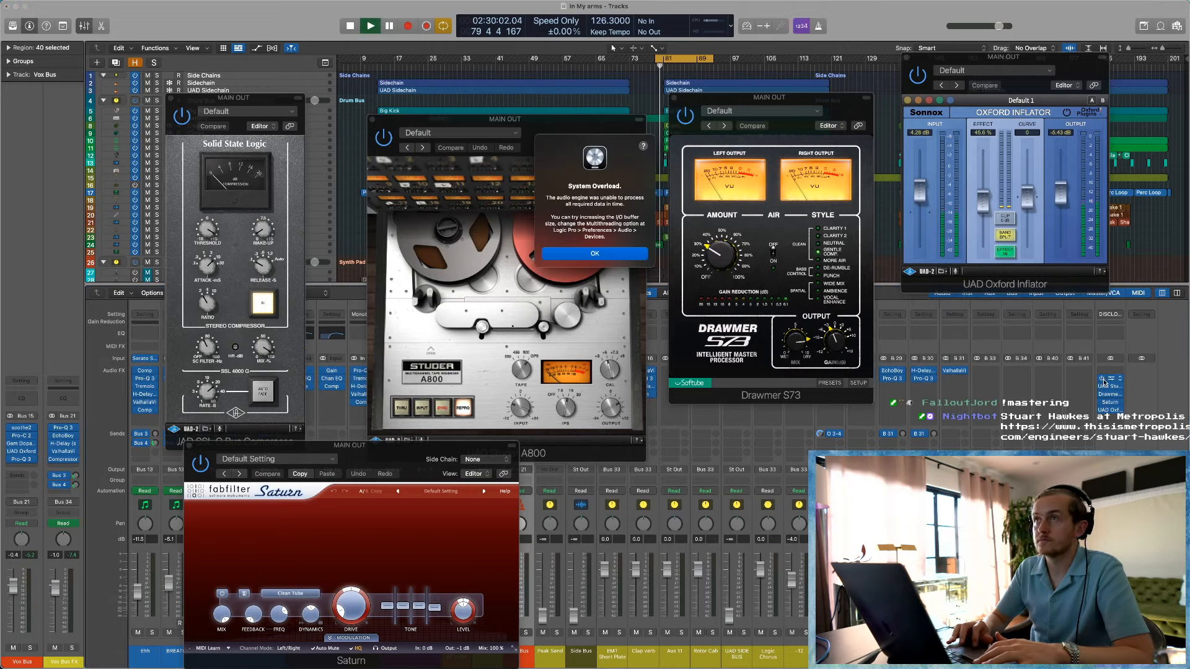
{"action": "key", "text": "Return"}
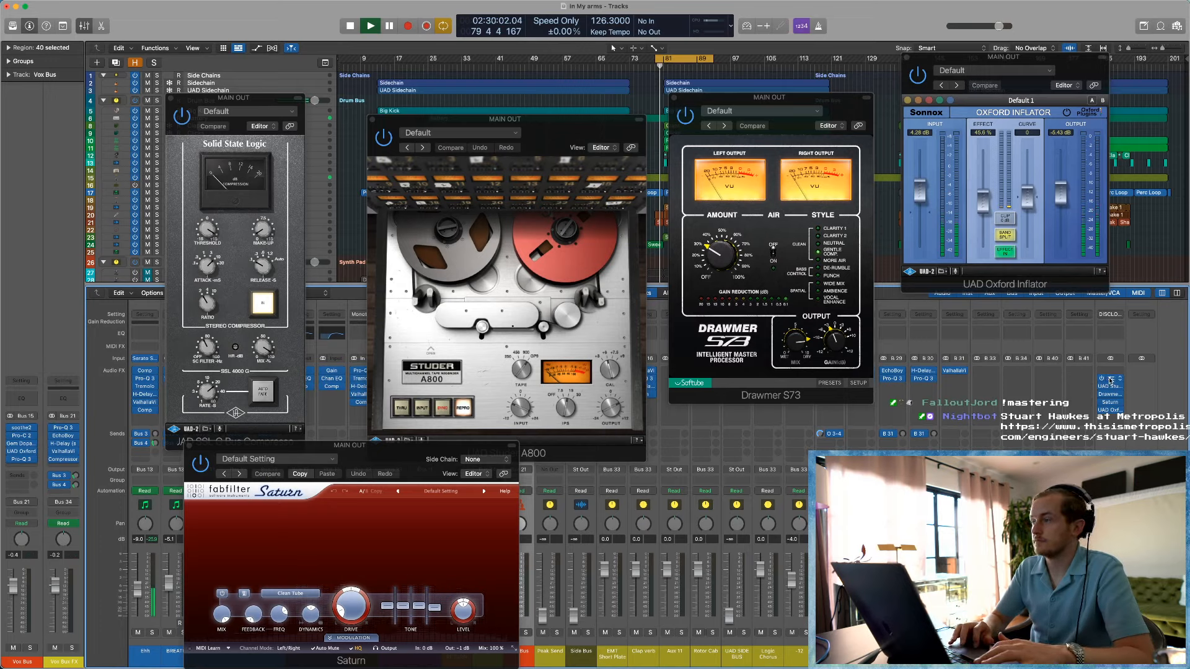
{"action": "key", "text": "space"}
{"action": "left_click", "coordinate": [1102, 402]}
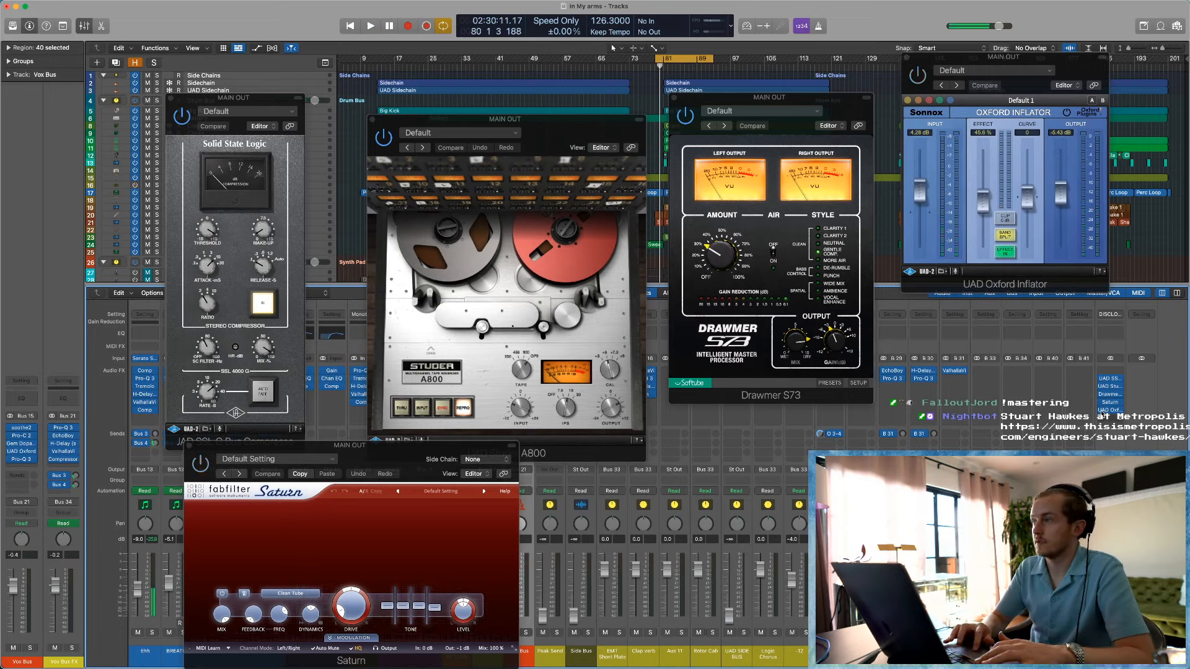
{"action": "left_click", "coordinate": [1102, 410]}
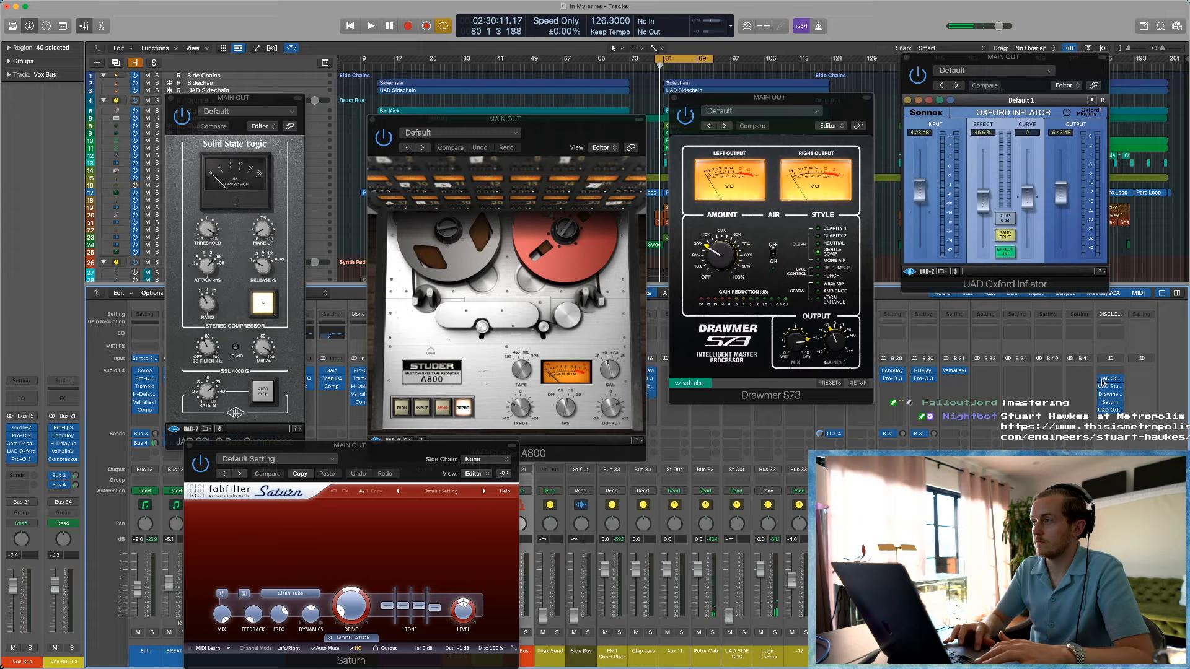
Step: Bypass the five remaining main output plug-ins and play the cycled section to hear the unprocessed mix
{"action": "left_click_drag", "start_coordinate": [1102, 379], "coordinate": [1102, 412]}
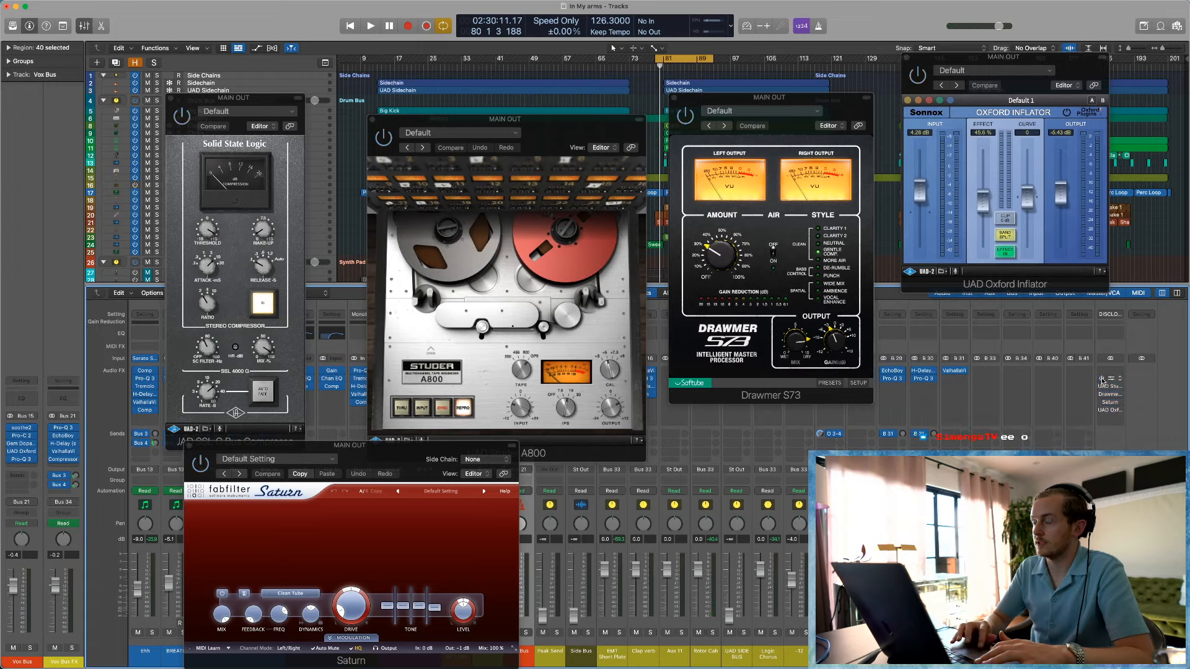
{"action": "key", "text": "space"}
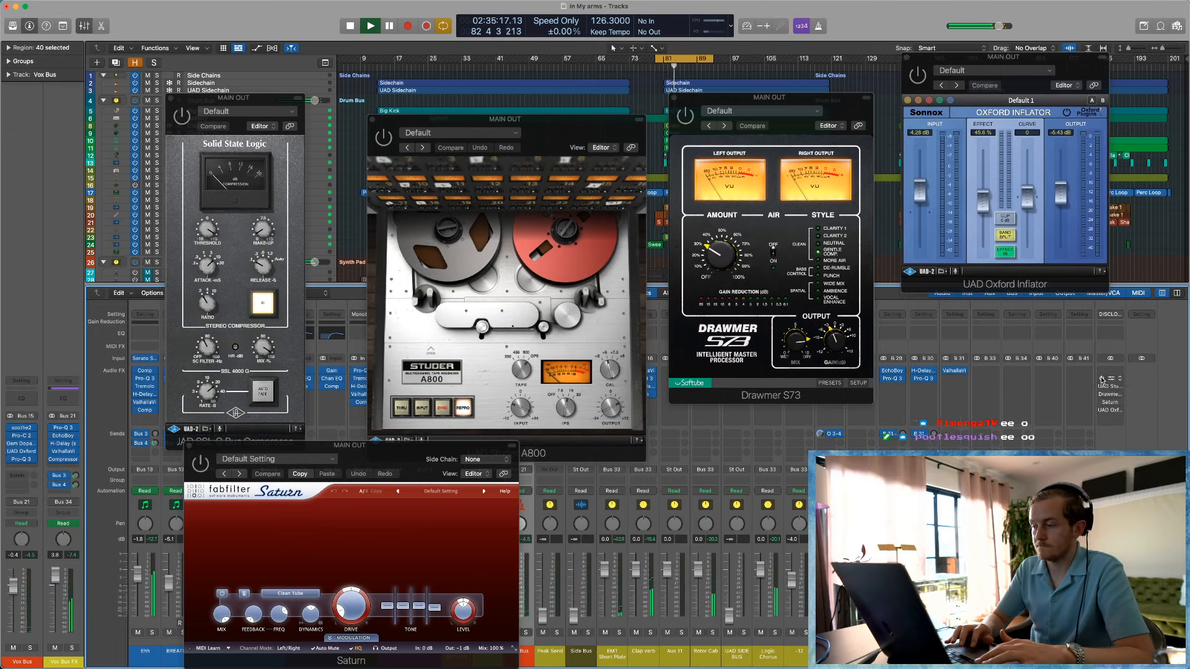
{"action": "key", "text": "space"}
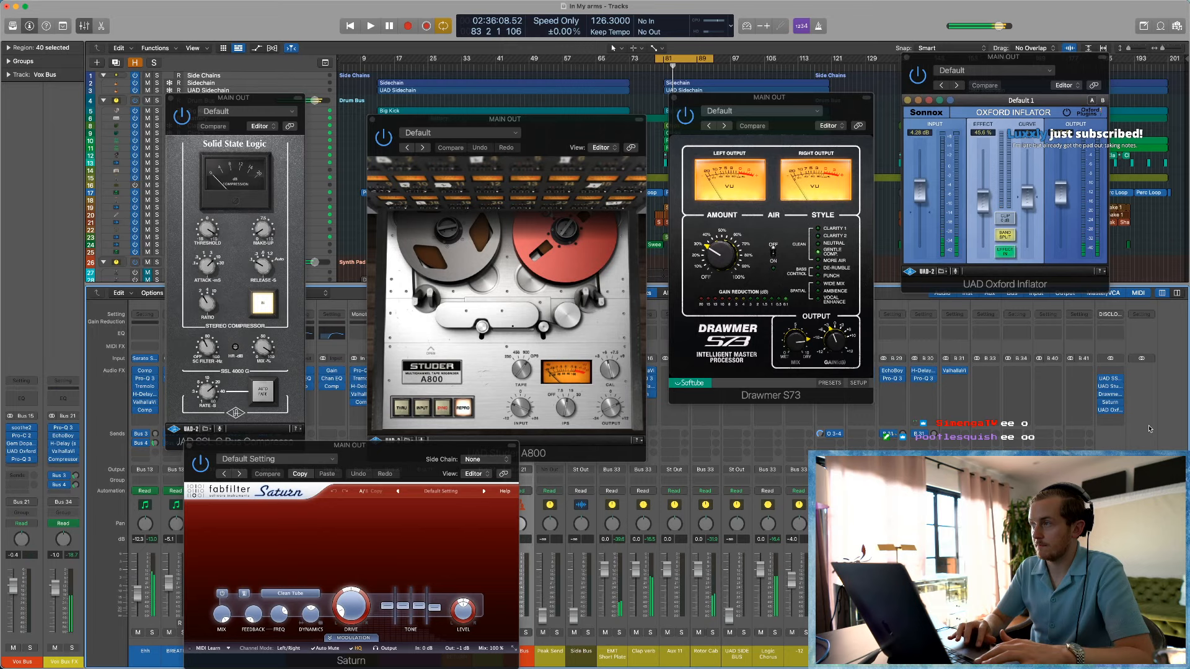
Step: Play the cycled section with the five main output plug-ins on for comparison, and stop playback near the song's start
{"action": "key", "text": "space"}
{"action": "key", "text": "Return"}
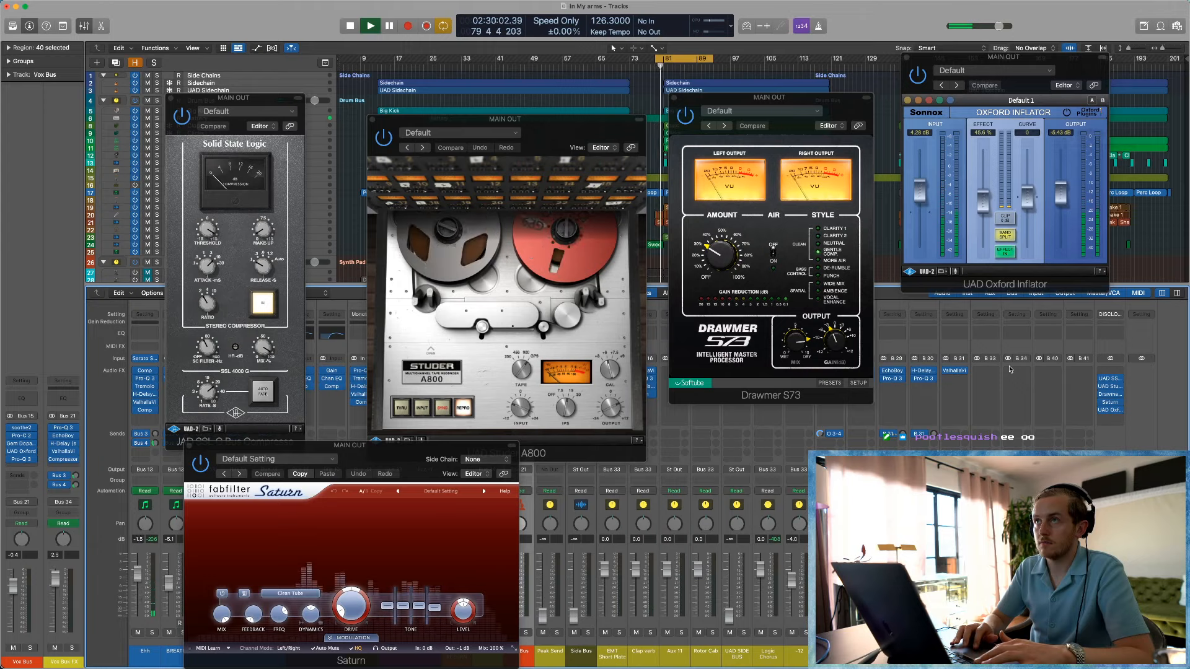
{"action": "key", "text": "space"}
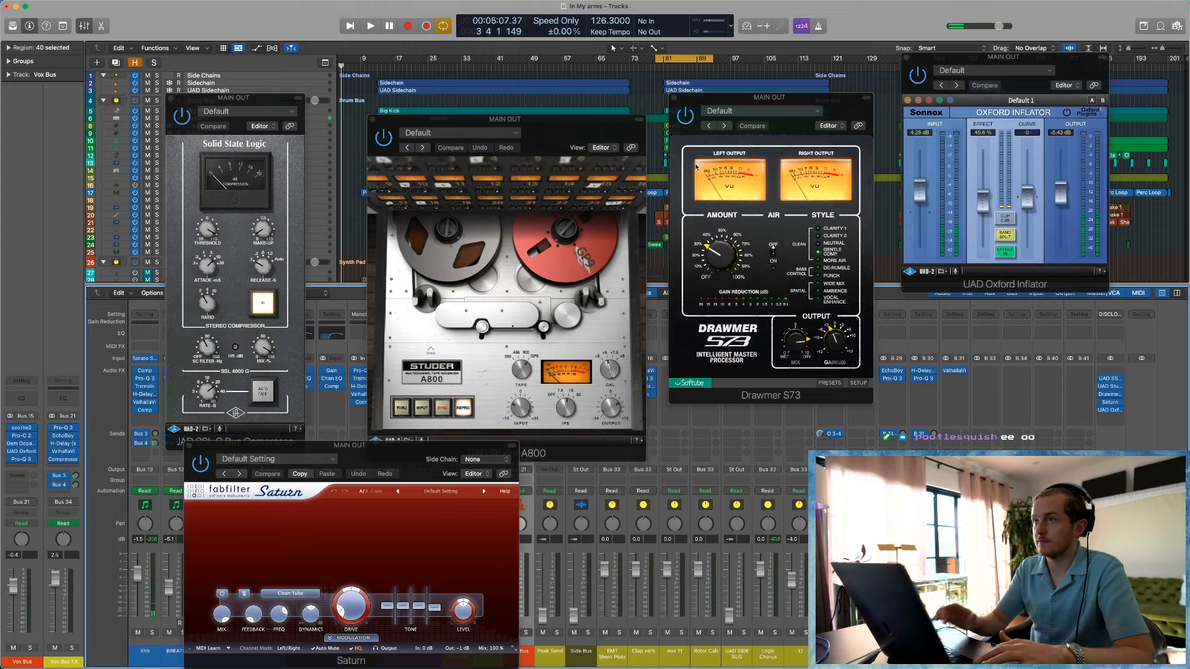
Step: Close the Drawmer S73, Oxford Inflator, Studer A800, Saturn and SSL G Bus Compressor windows and play the song from near its start
{"action": "left_click", "coordinate": [674, 98]}
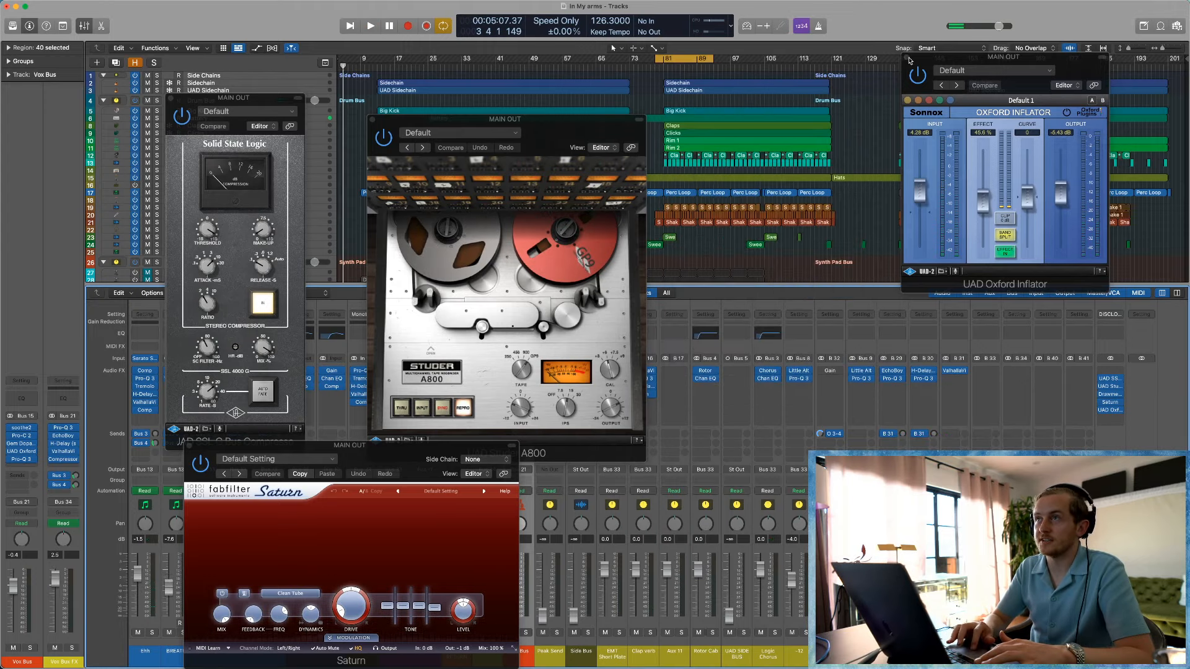
{"action": "left_click", "coordinate": [907, 58]}
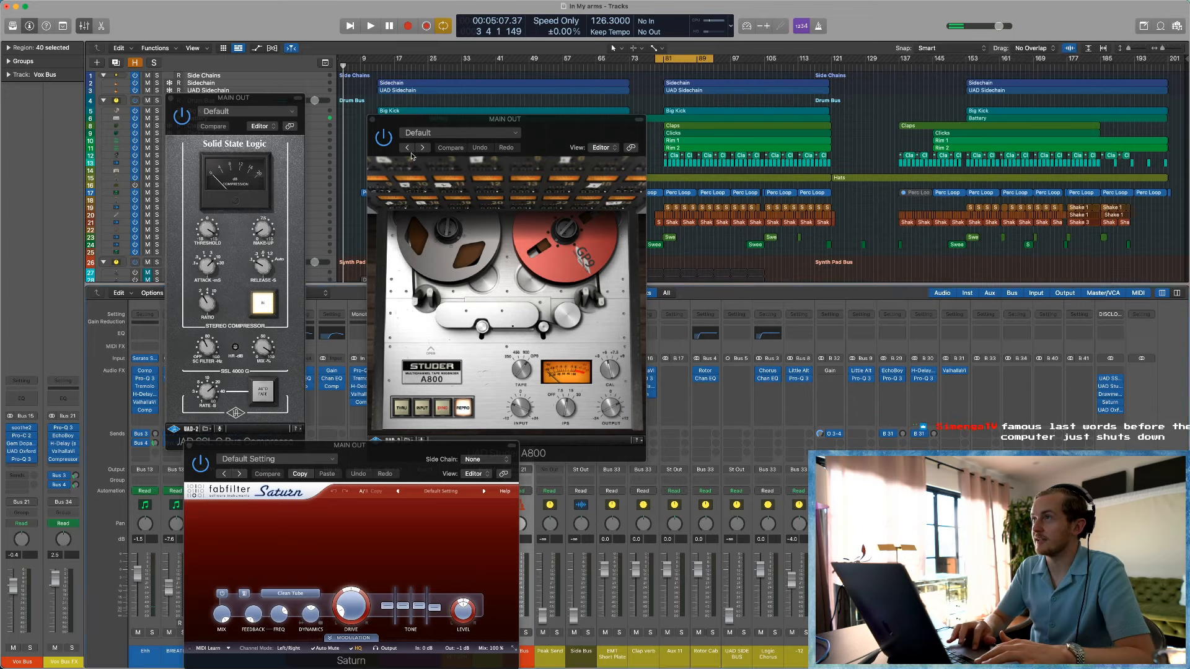
{"action": "left_click", "coordinate": [371, 122]}
{"action": "key", "text": "space"}
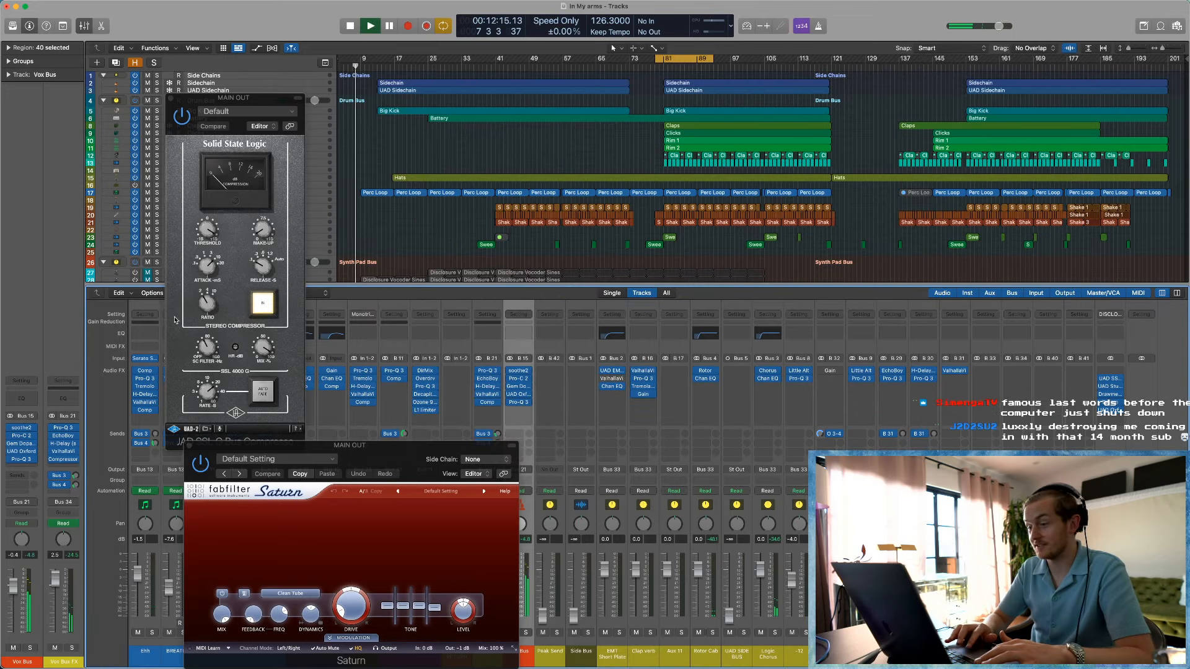
{"action": "left_click", "coordinate": [190, 446]}
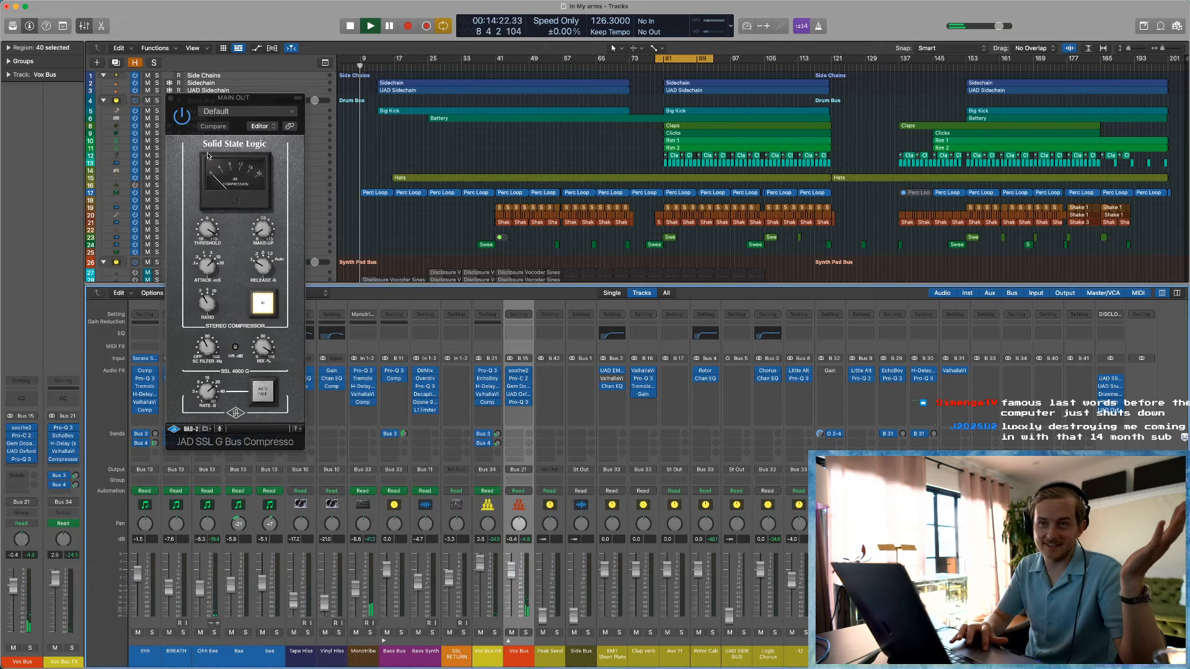
{"action": "left_click", "coordinate": [171, 98]}
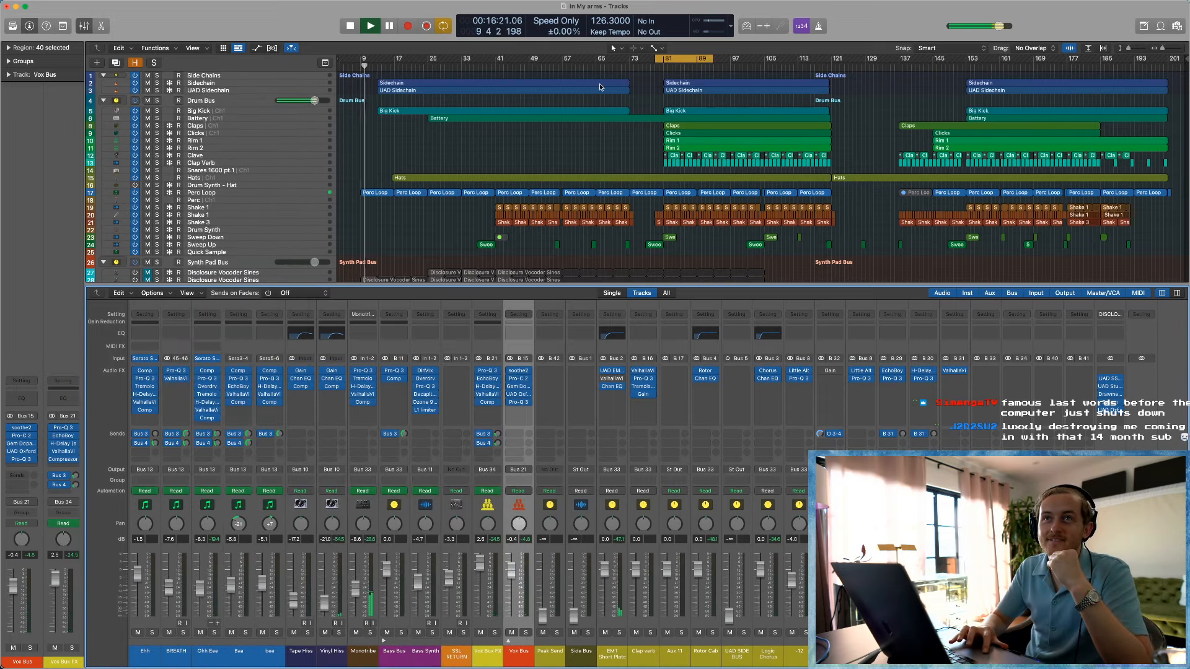
Step: Play the song from about bar 83, shift the cycle range later so it ends near bar 97, and stop playback
{"action": "left_click", "coordinate": [671, 214], "text": "shift"}
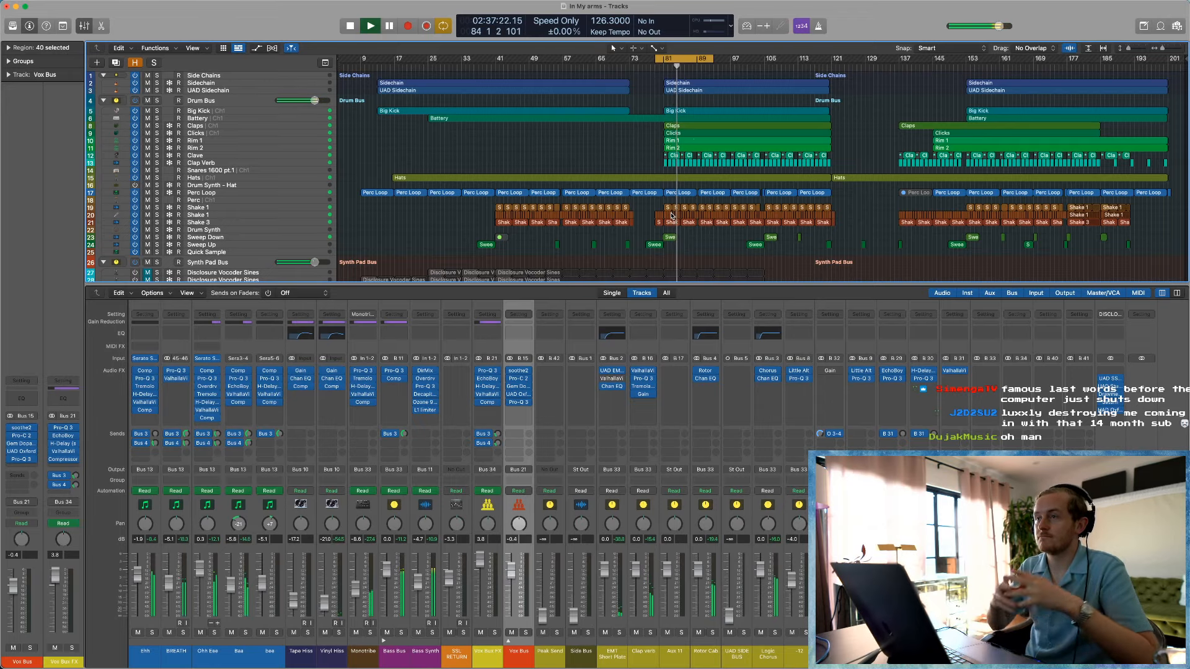
{"action": "left_click_drag", "start_coordinate": [676, 57], "coordinate": [701, 58]}
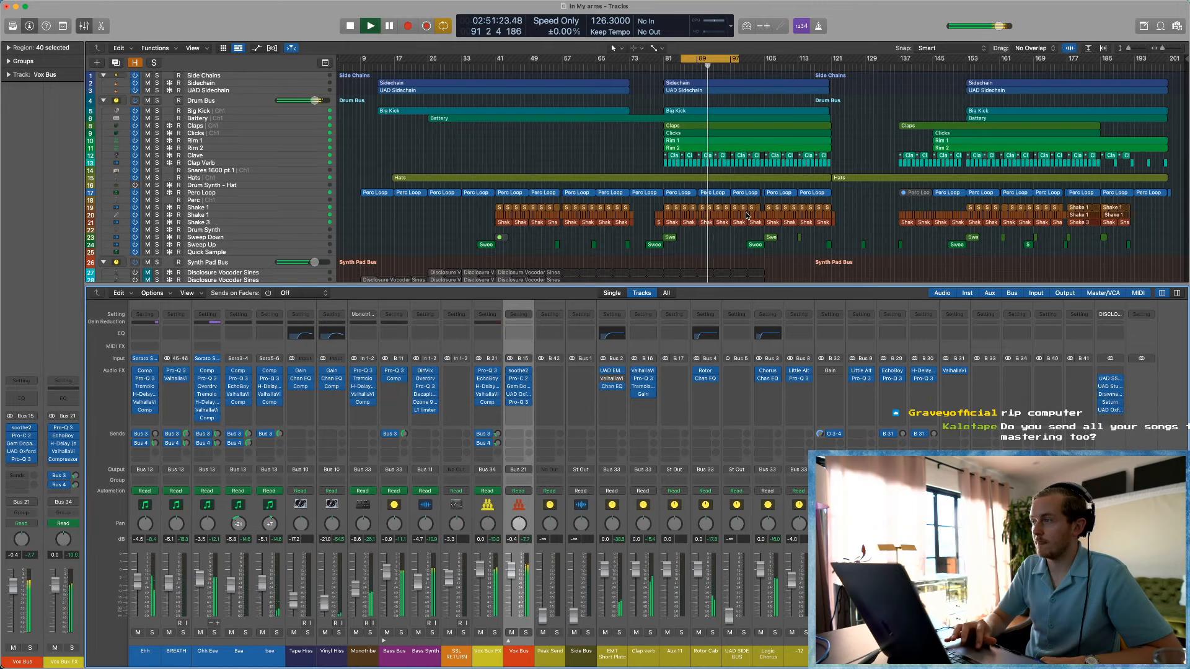
{"action": "key", "text": "space"}
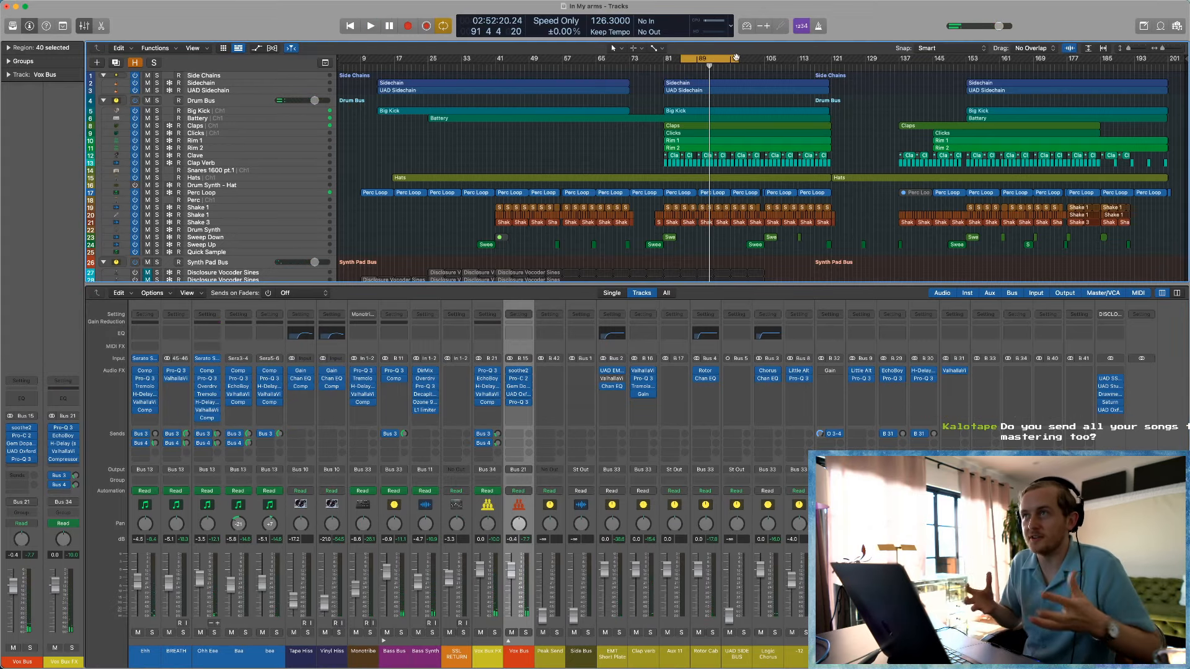
Step: Shorten the cycle range to end near bar 92, play that section briefly, and stop playback
{"action": "left_click_drag", "start_coordinate": [736, 58], "coordinate": [714, 58]}
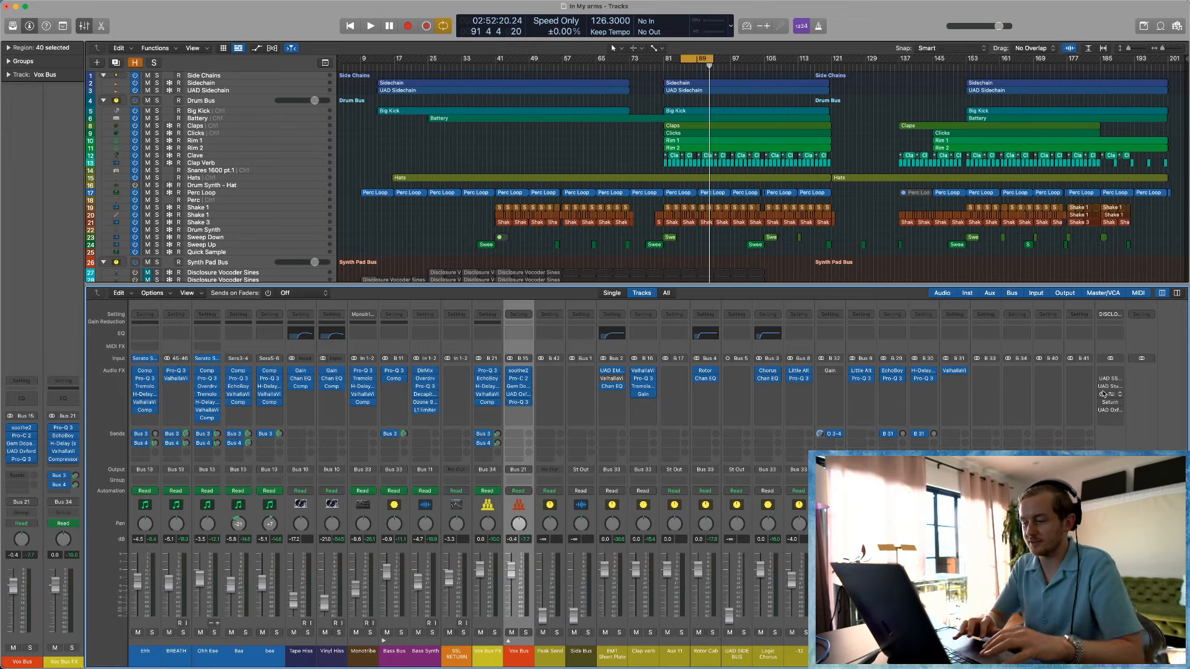
{"action": "key", "text": "space"}
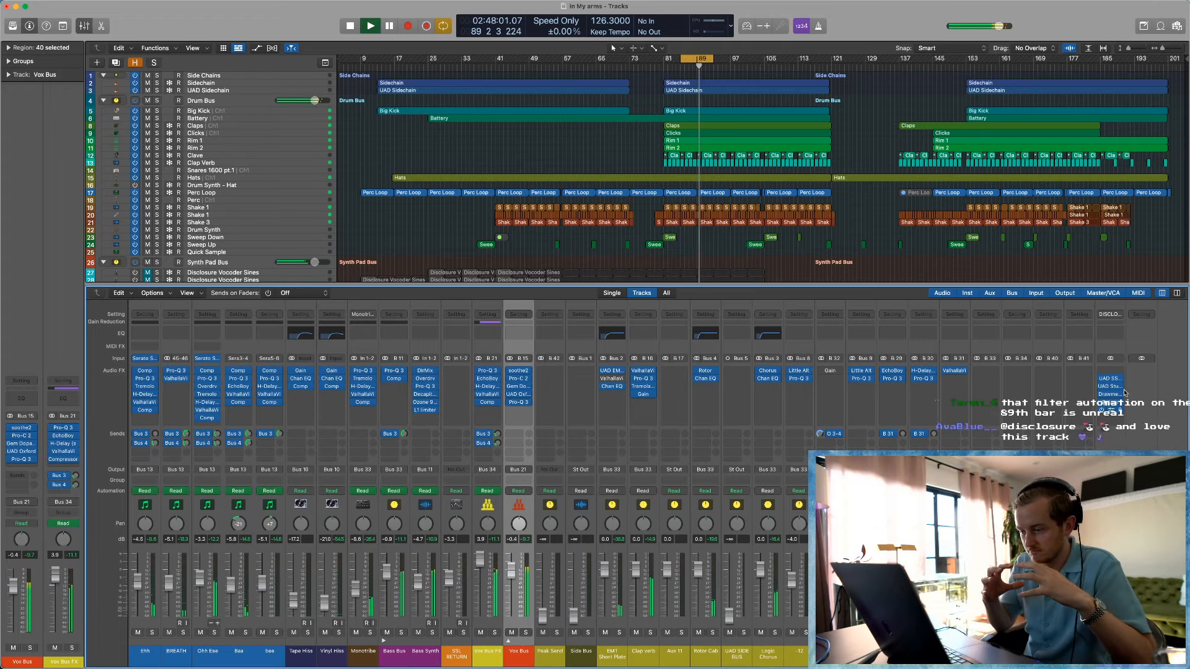
{"action": "key", "text": "space"}
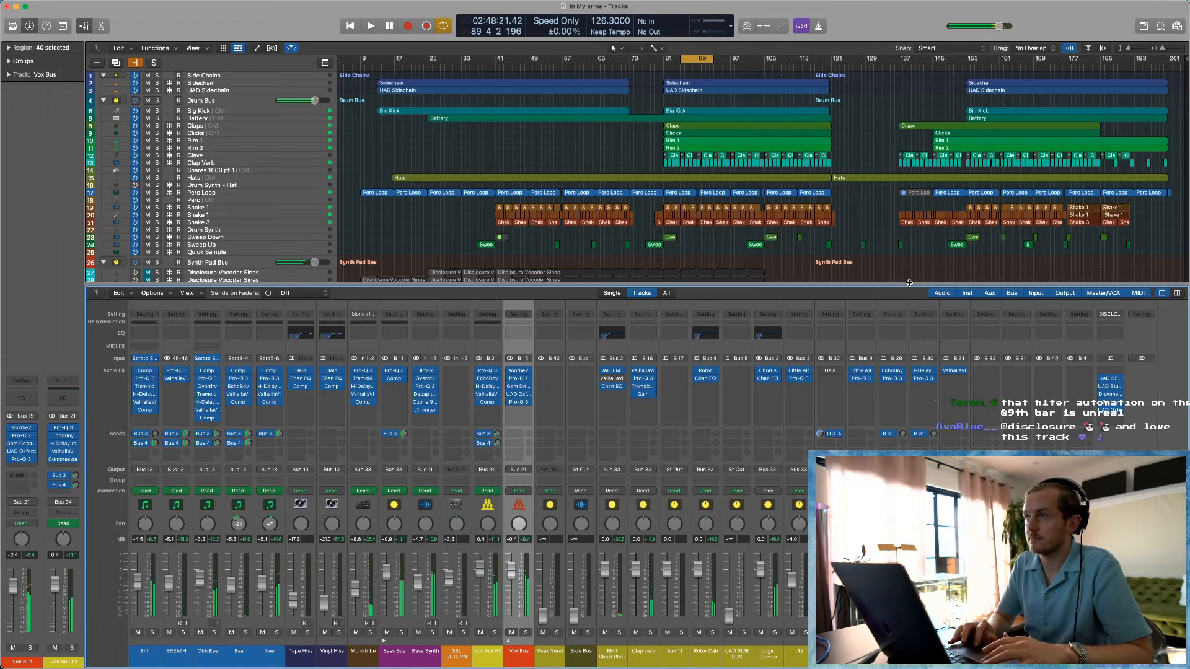
Step: Hide the mixer and close the In My arms project without saving the changes
{"action": "key", "text": "x"}
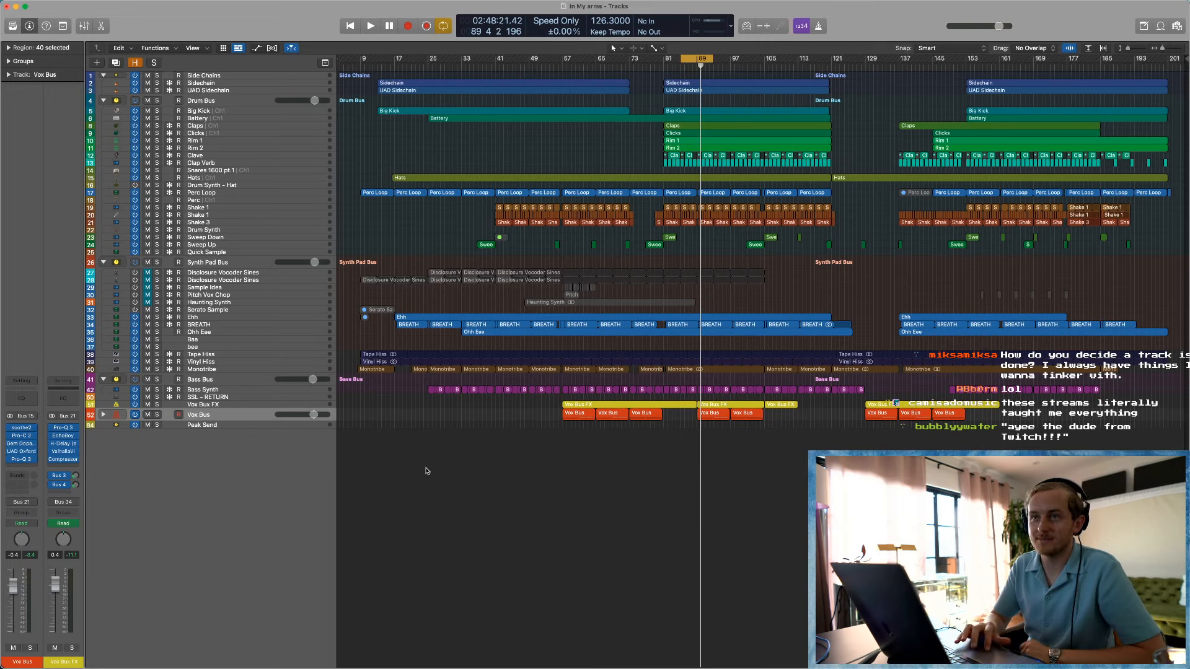
{"action": "key", "text": "super+w"}
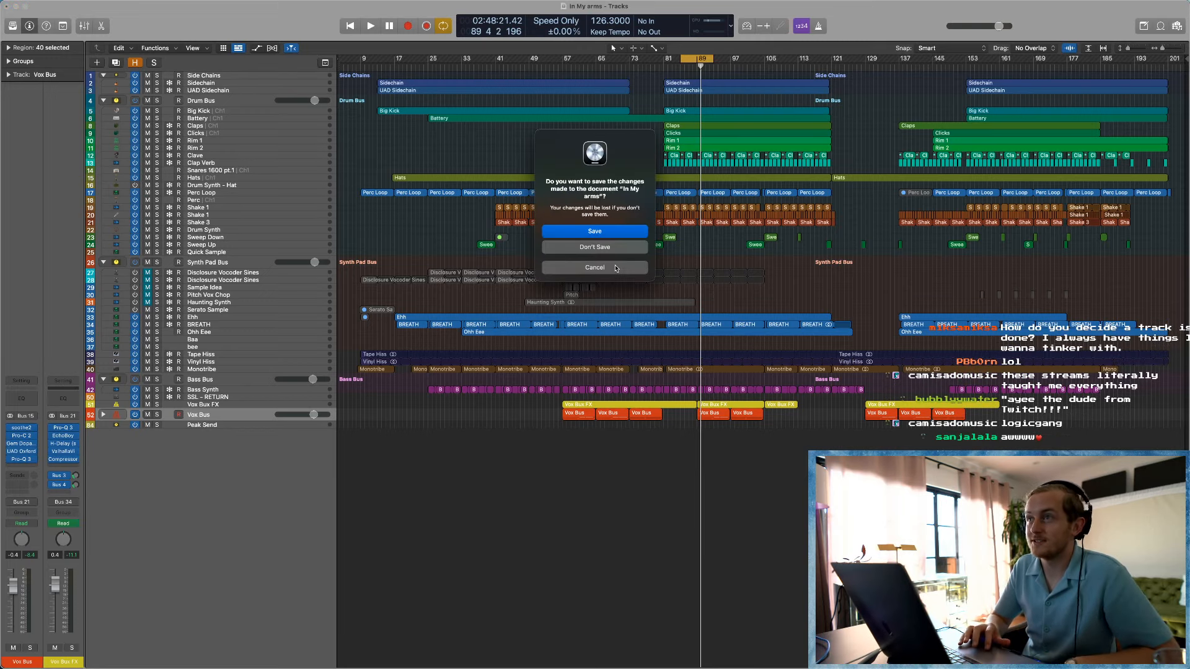
{"action": "left_click", "coordinate": [595, 246]}
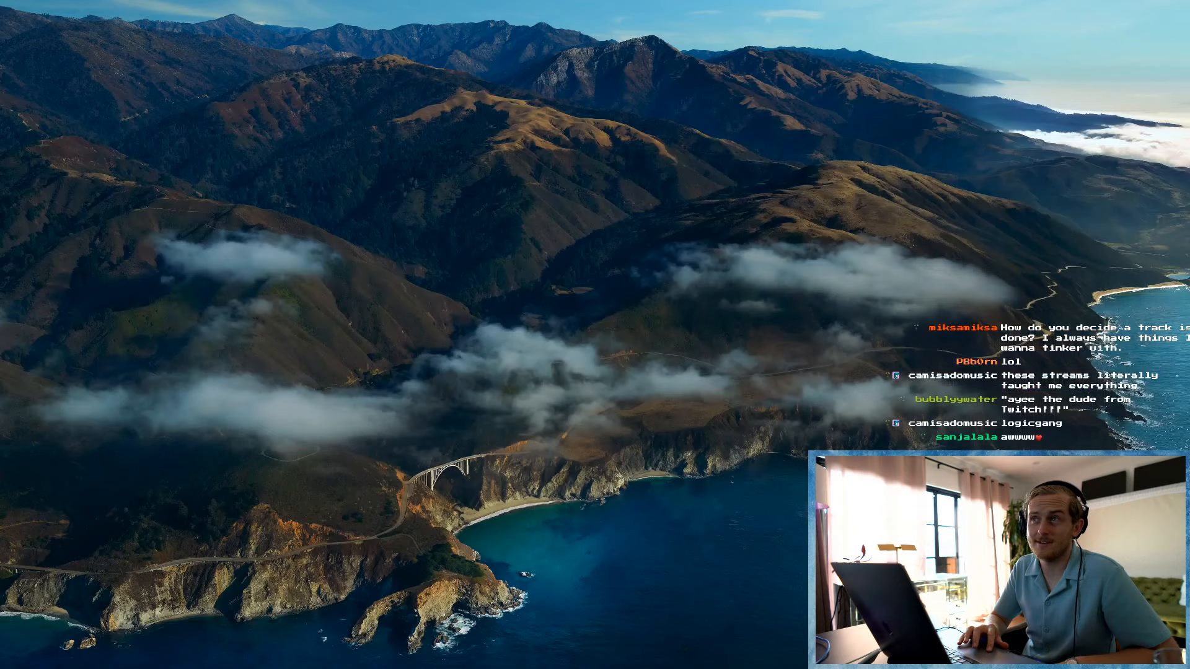